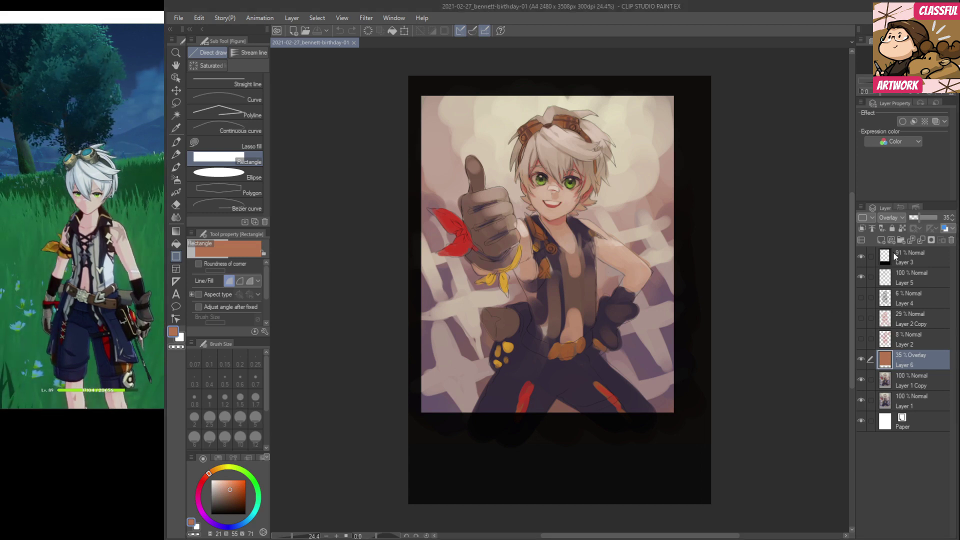
Move all the existing artwork layers above the Paper layer into a new folder and collapse it.
ctrl+click(899, 265)
click(861, 257)
click(861, 256)
key(ctrl+g)
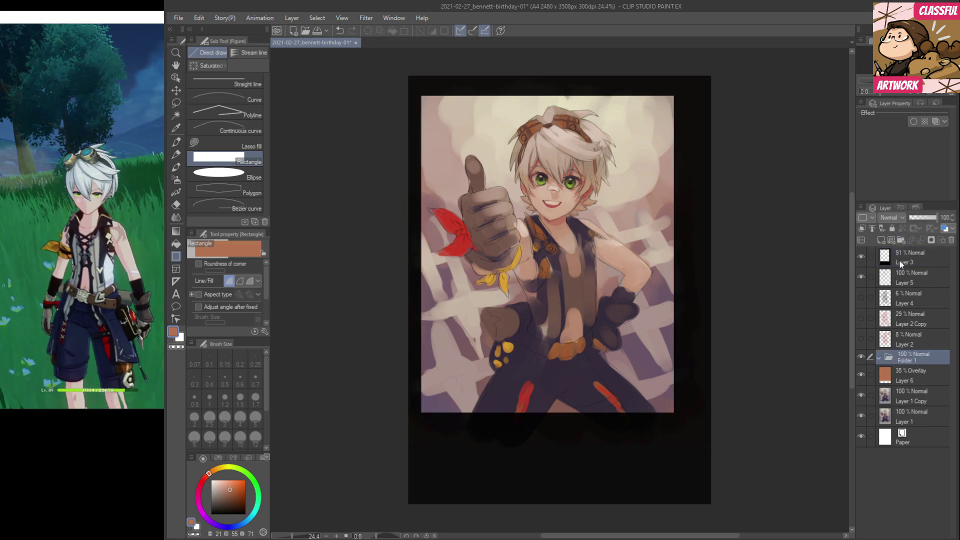
drag(896, 362, 904, 273)
click(904, 272)
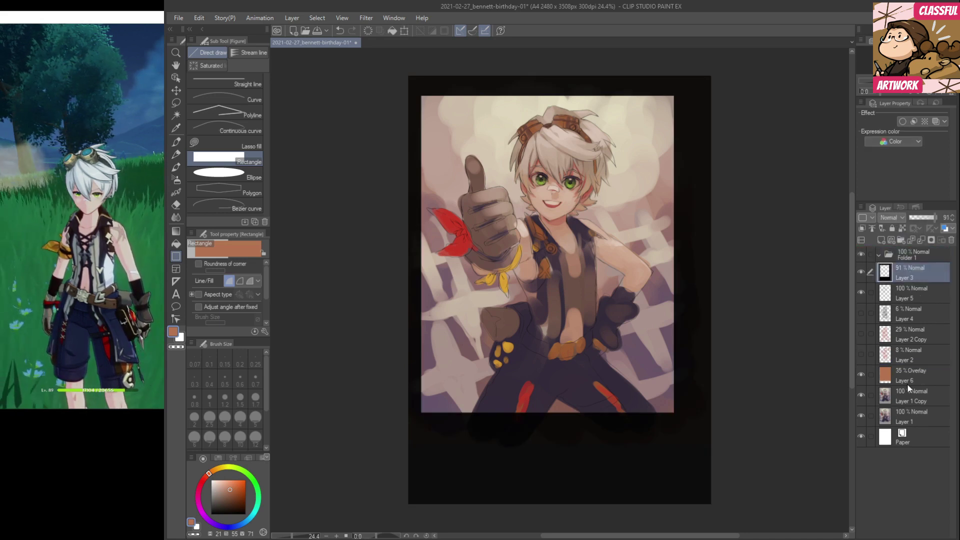
shift+click(908, 413)
drag(908, 413, 901, 256)
click(900, 257)
click(879, 255)
Create a second folder with a new layer, cover the whole canvas with a grey-green rectangle, and set its opacity to 75%.
key(ctrl+g)
click(881, 240)
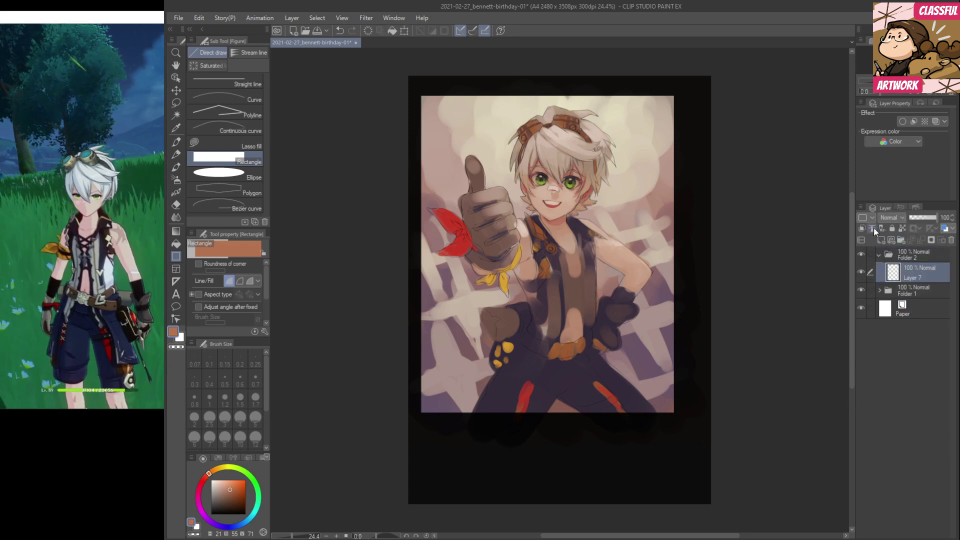
drag(245, 474, 243, 470)
click(225, 500)
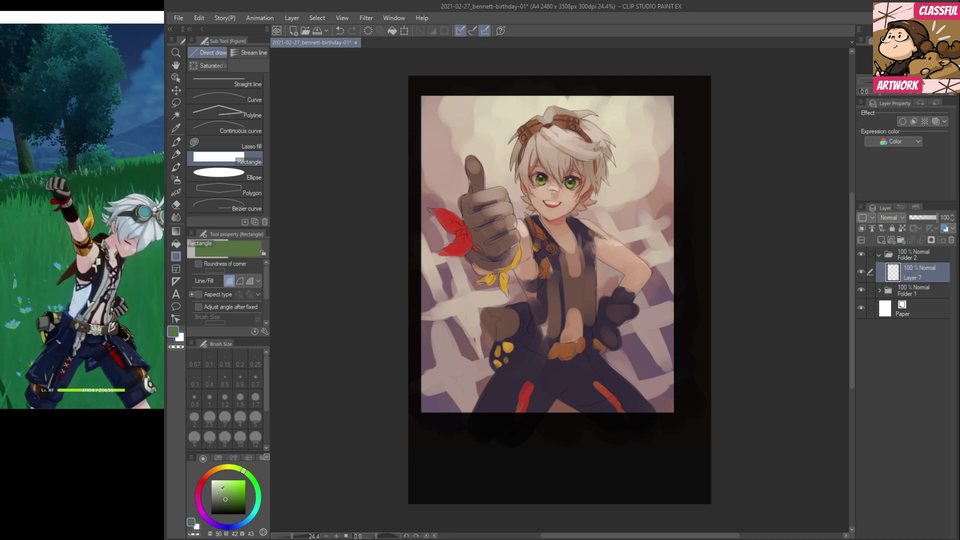
drag(390, 54, 400, 102)
click(215, 498)
drag(391, 61, 822, 316)
click(932, 218)
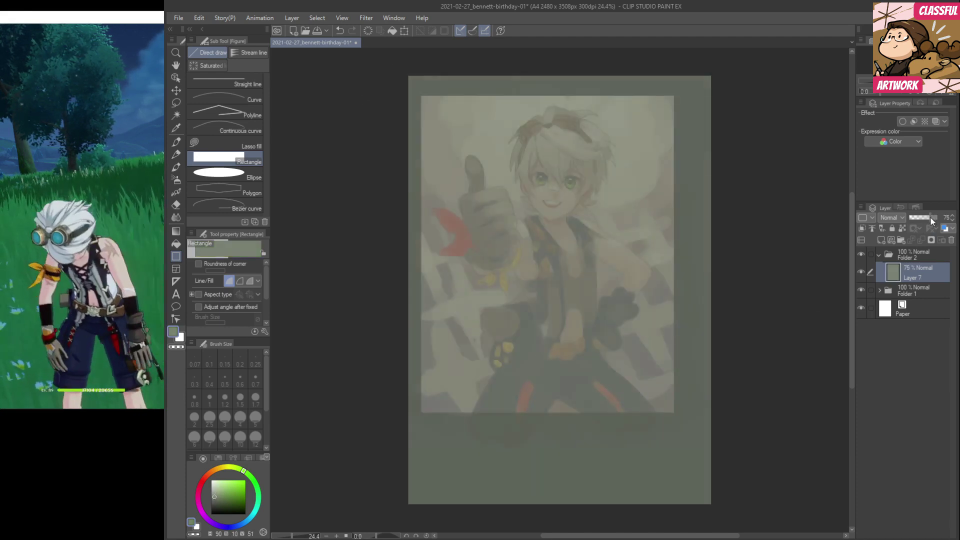
Add a sketch layer above the grey-green overlay and set up the さかペン 3 pen in black.
click(883, 240)
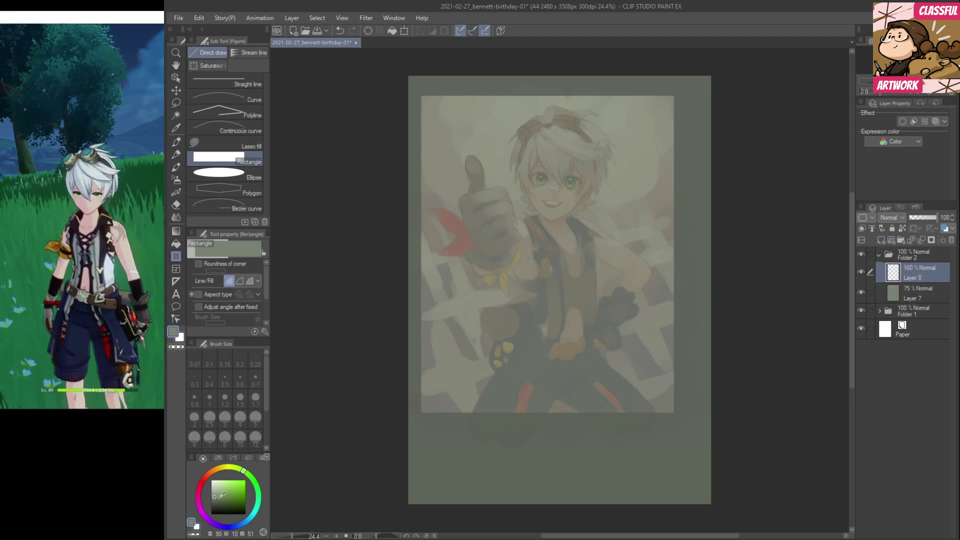
key(p)
click(211, 514)
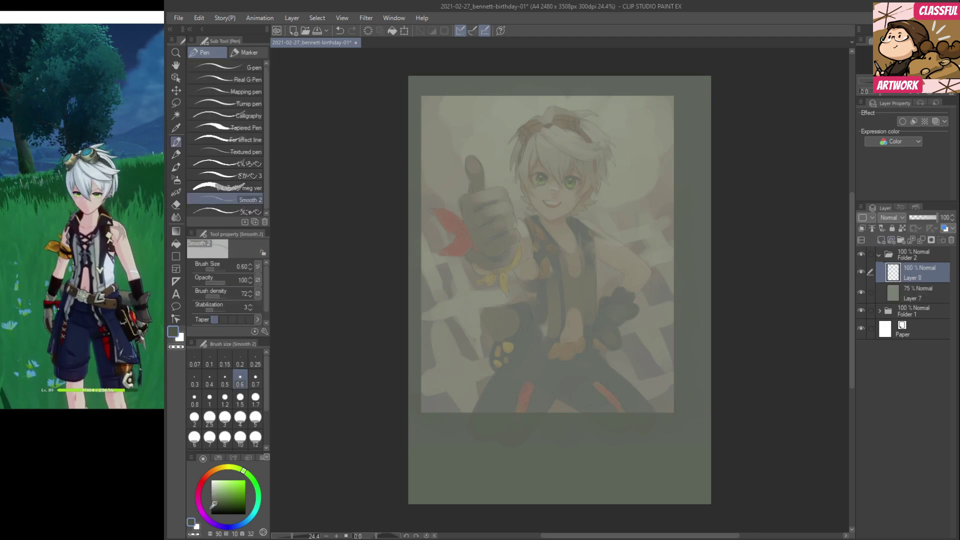
click(239, 211)
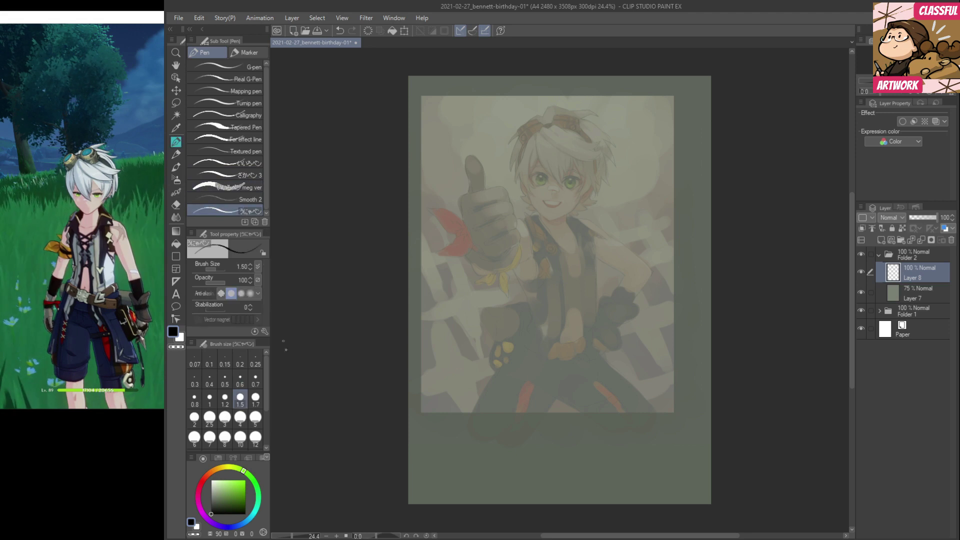
mouse_move(466, 280)
mouse_down()
mouse_move(535, 240)
mouse_move(538, 332)
mouse_up()
key(ctrl+z)
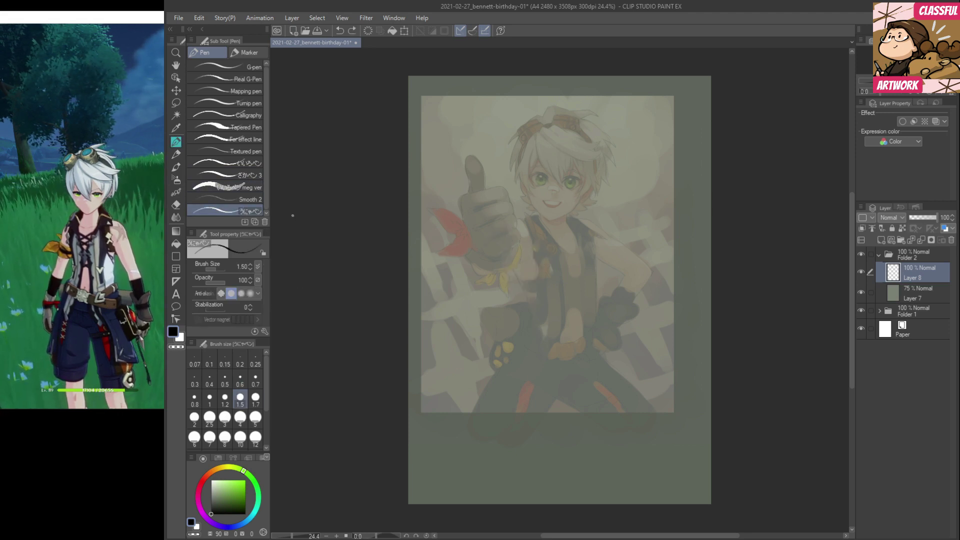
click(228, 163)
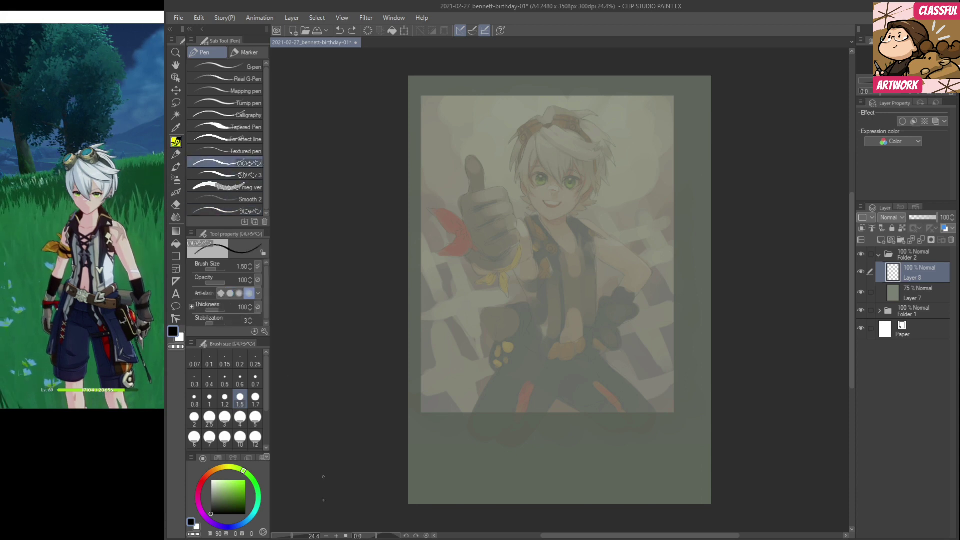
click(225, 175)
click(335, 536)
click(335, 536)
click(335, 536)
drag(535, 273, 520, 441)
drag(513, 310, 522, 342)
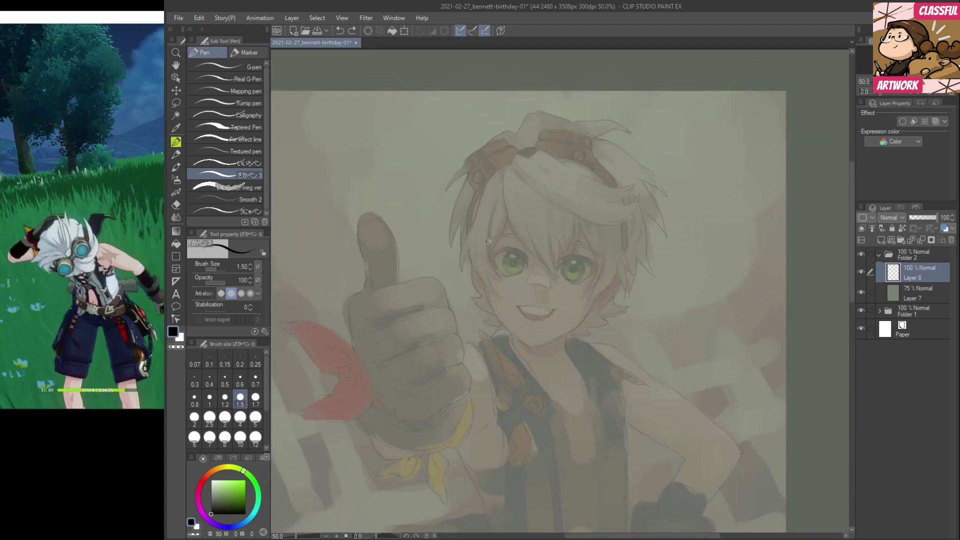
key(e)
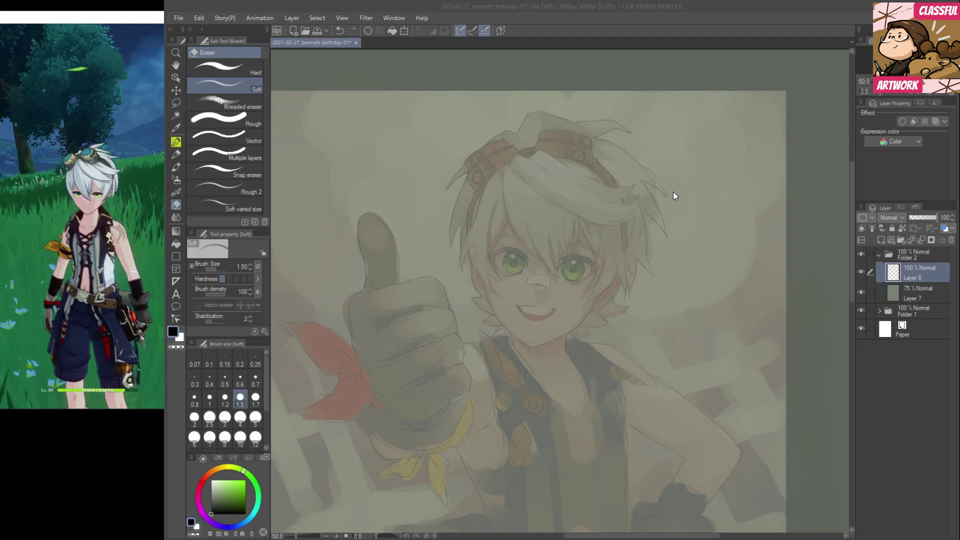
click(893, 270)
key(p)
mouse_move(483, 262)
mouse_down()
mouse_move(499, 321)
mouse_move(520, 342)
mouse_up()
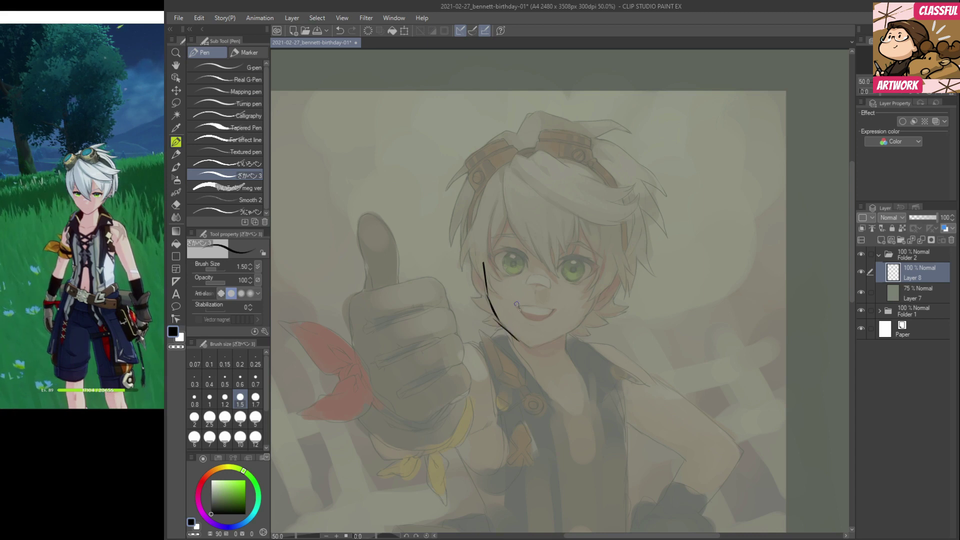
key(e)
drag(484, 264, 487, 292)
drag(494, 319, 514, 334)
drag(485, 280, 493, 321)
scroll(539, 291, down, 2)
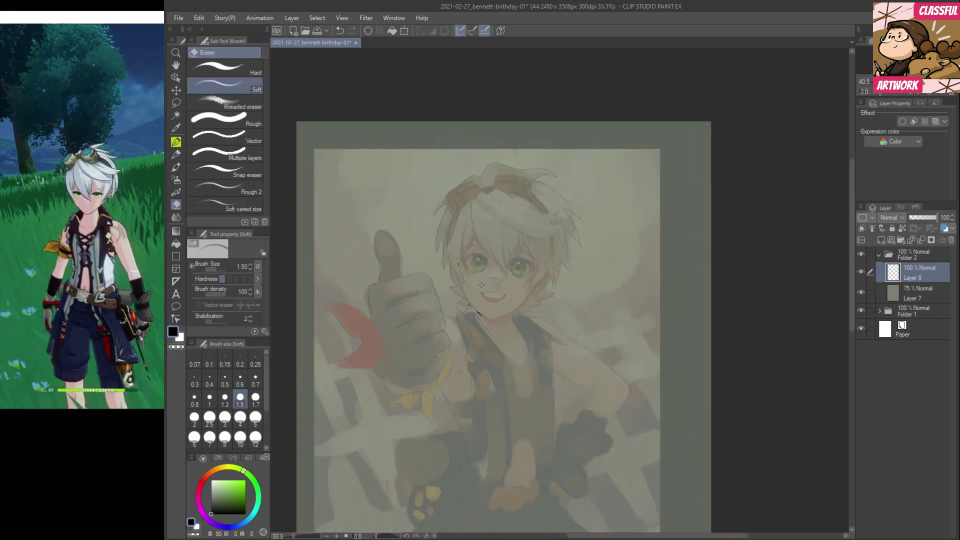
scroll(636, 190, down, 1)
drag(579, 313, 599, 240)
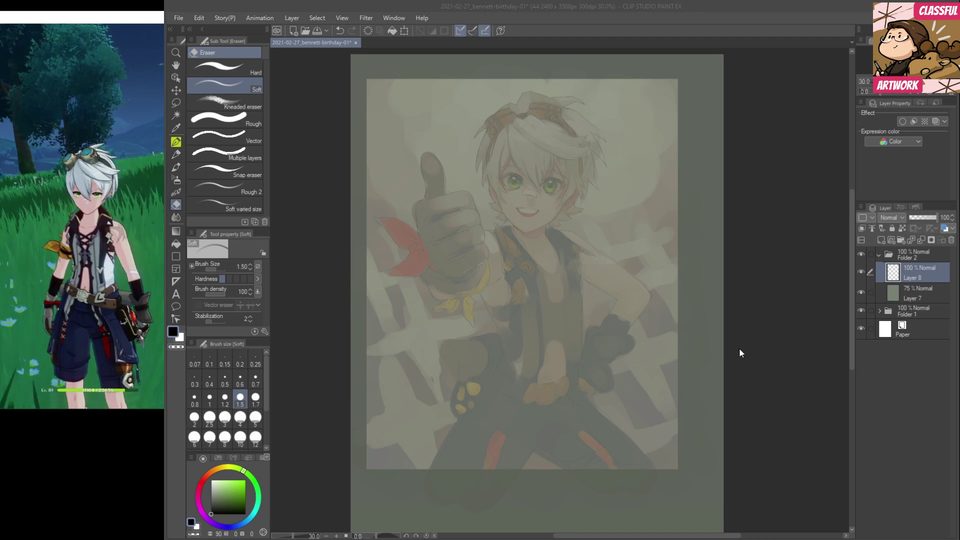
click(764, 274)
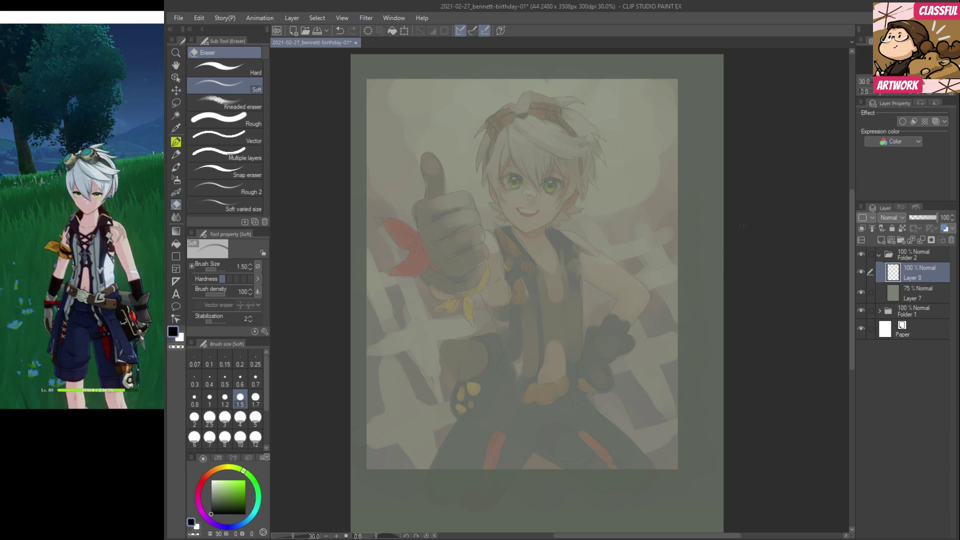
key(alt+Tab)
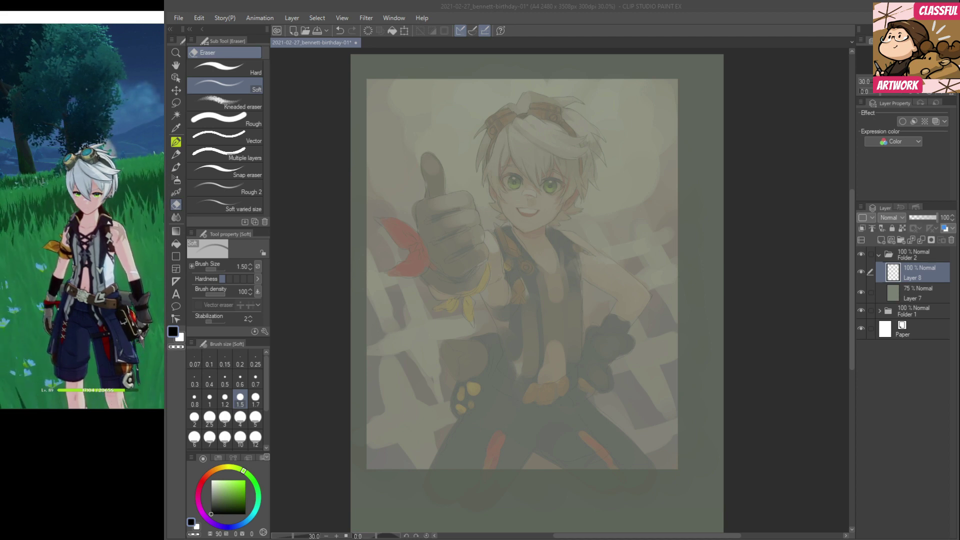
click(766, 304)
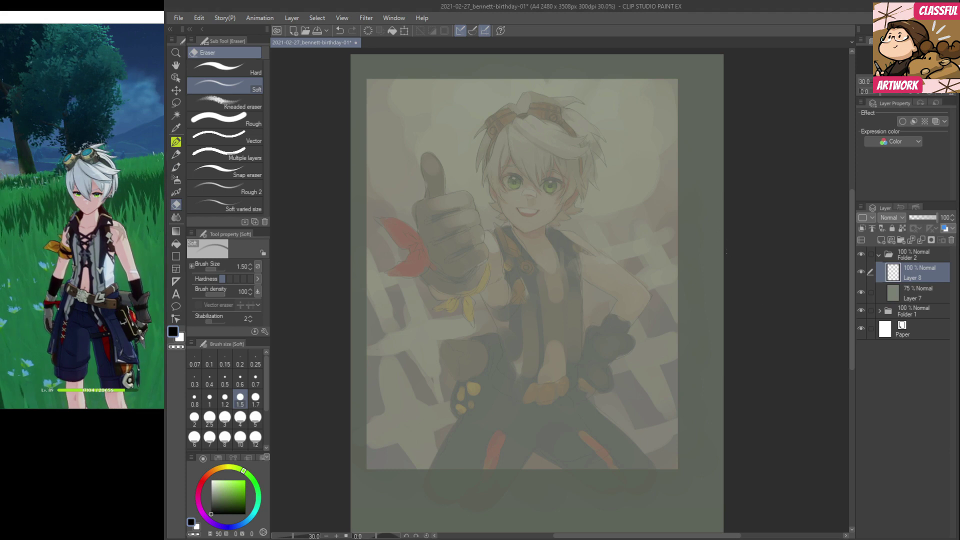
Sketch the curved crown of the head over the faded figure and clean it with the soft eraser at size 4.
key(p)
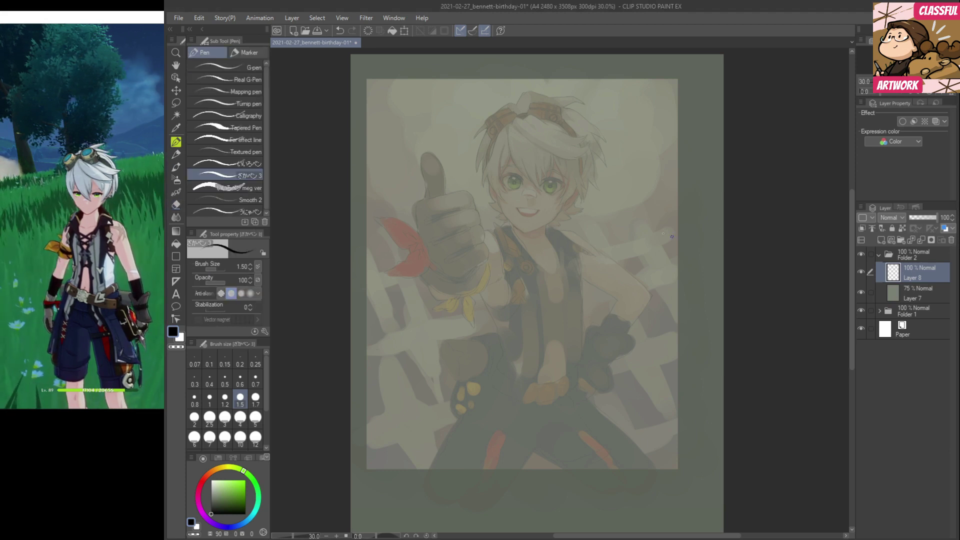
drag(500, 153, 553, 121)
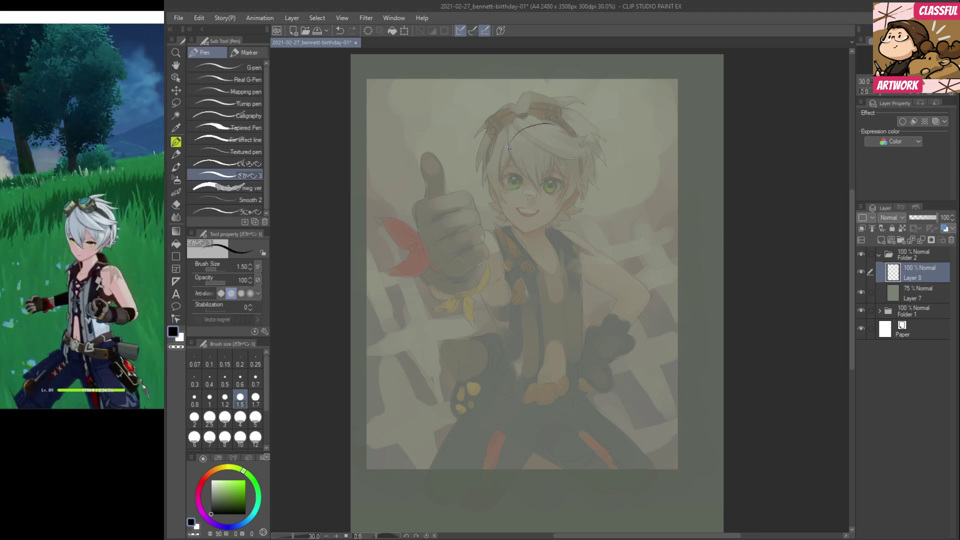
key(e)
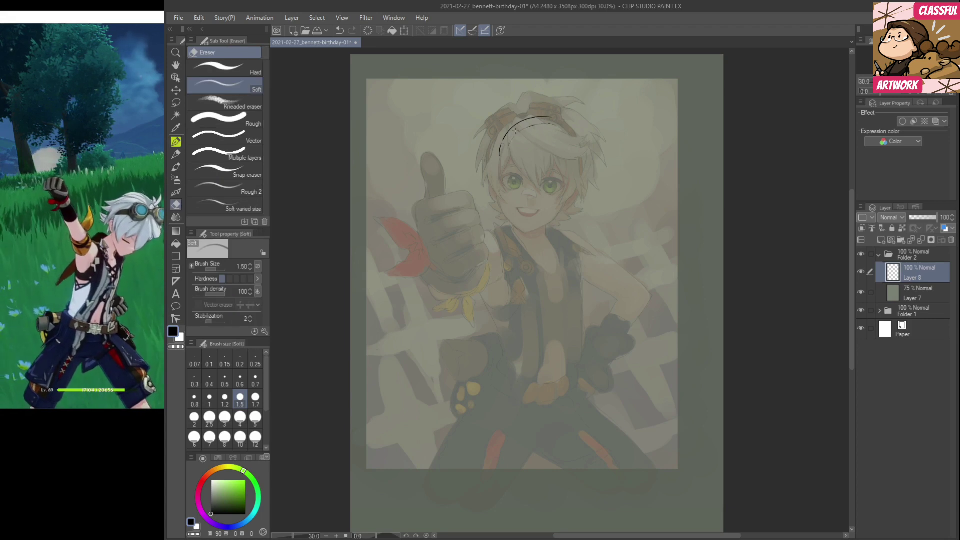
key(bracketright)
key(bracketright)
key(bracketright)
key(bracketright)
key(bracketright)
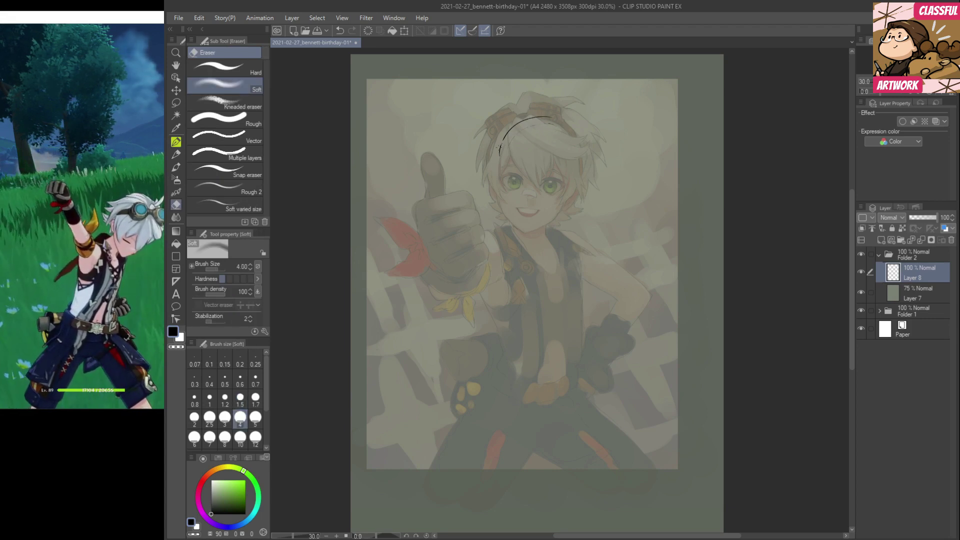
Sketch both sides of the face down to the chin and a curved guide line for the eyes, trimming stray lines.
key(p)
mouse_move(491, 150)
mouse_down()
mouse_move(539, 114)
mouse_move(572, 135)
mouse_move(576, 178)
mouse_move(500, 184)
mouse_move(500, 204)
mouse_move(523, 229)
mouse_up()
mouse_move(579, 150)
mouse_down()
mouse_move(571, 178)
mouse_move(523, 230)
mouse_up()
drag(564, 202, 537, 222)
mouse_move(505, 173)
mouse_down()
mouse_move(547, 167)
mouse_move(569, 188)
mouse_up()
key(e)
drag(577, 145, 569, 135)
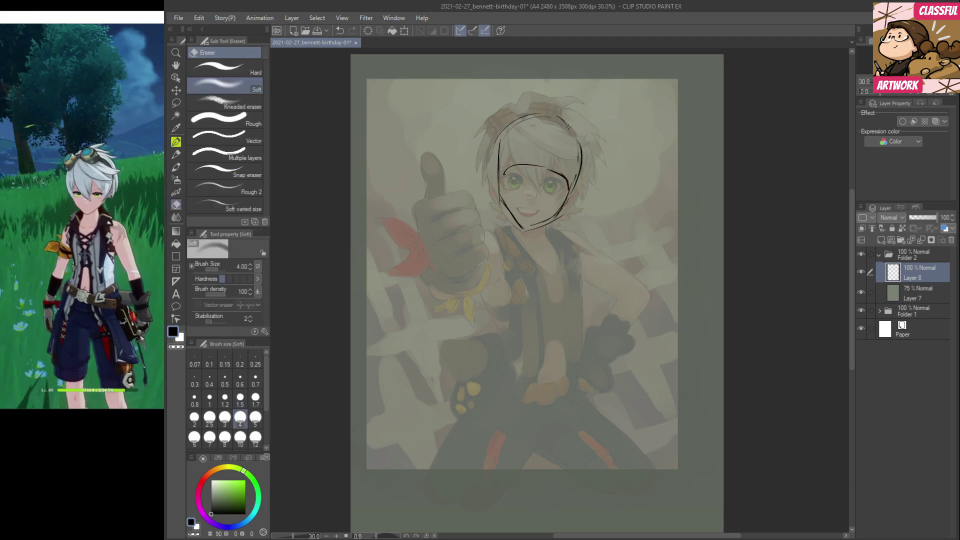
Sketch the character's first eye on the guide line and start the upper lash line of the other eye.
key(p)
mouse_move(517, 164)
mouse_down()
mouse_move(533, 171)
mouse_move(512, 173)
mouse_move(532, 167)
mouse_up()
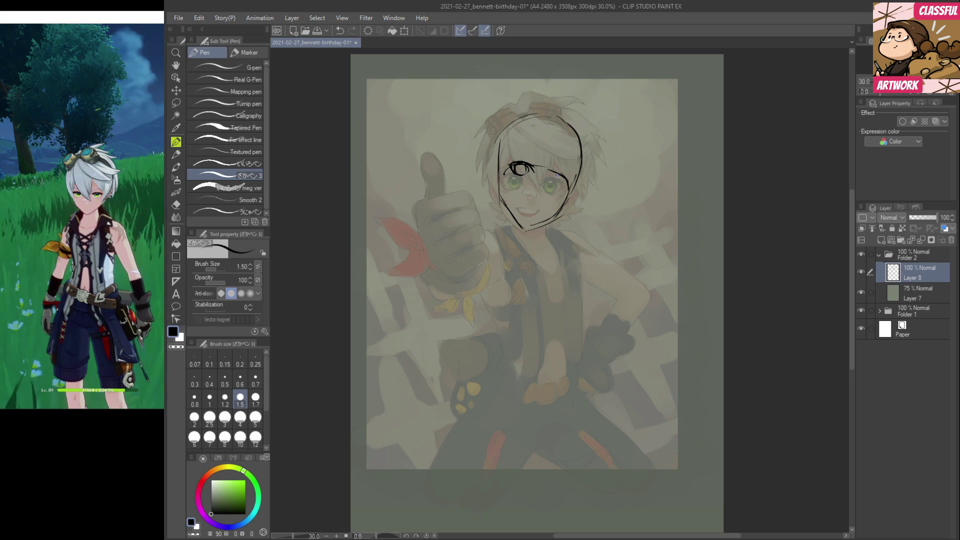
drag(553, 176, 566, 179)
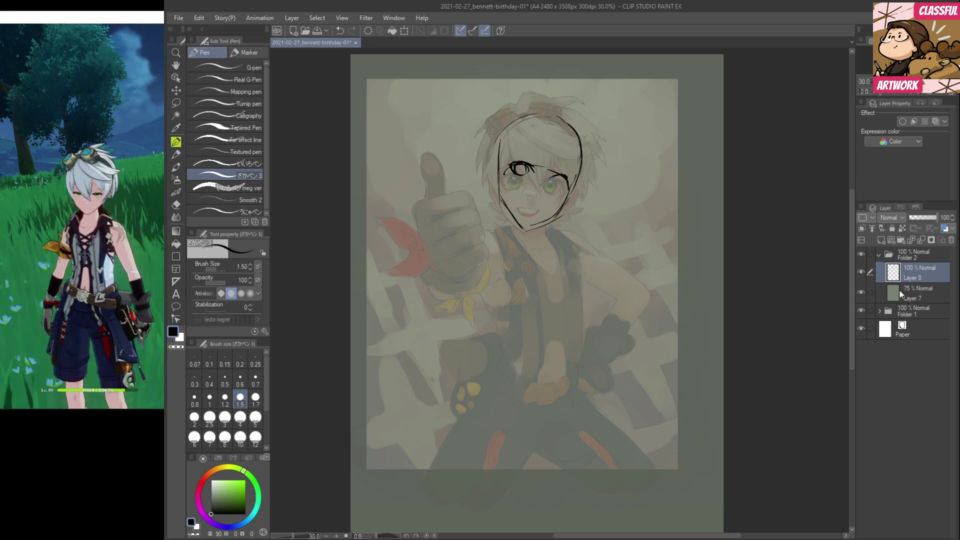
Set the grey-green overlay layer's opacity to 93% and reselect the sketch layer.
click(896, 292)
click(934, 218)
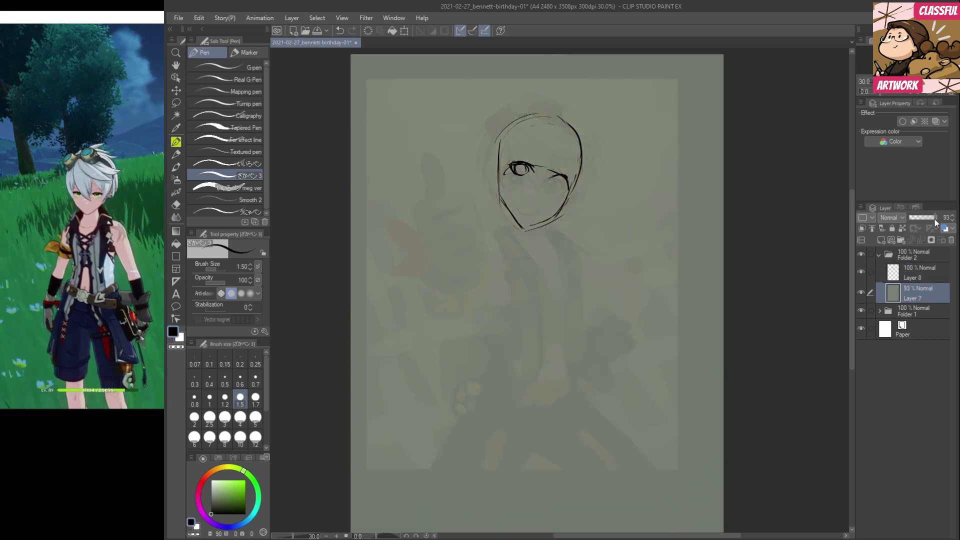
click(912, 272)
Sketch the second eye, the eyebrows, the nose and an open smiling mouth.
mouse_move(555, 177)
mouse_down()
mouse_move(550, 186)
mouse_move(568, 182)
mouse_up()
drag(520, 154, 564, 166)
click(539, 189)
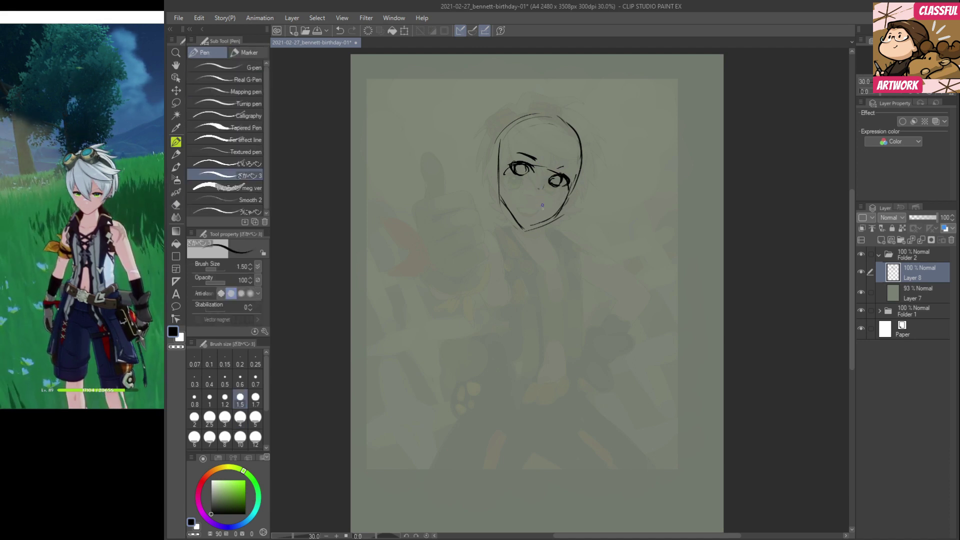
mouse_move(524, 194)
mouse_down()
mouse_move(542, 200)
mouse_move(526, 205)
mouse_up()
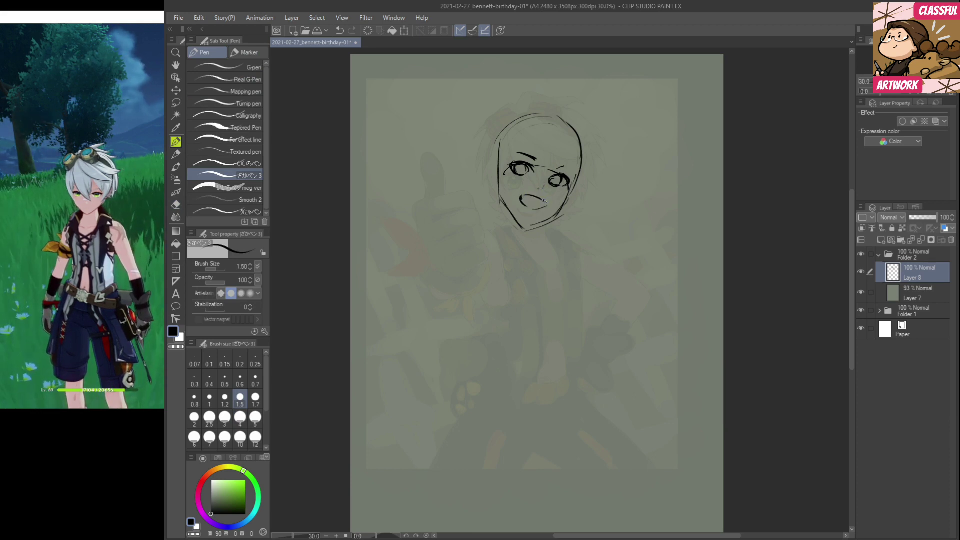
drag(520, 197, 525, 205)
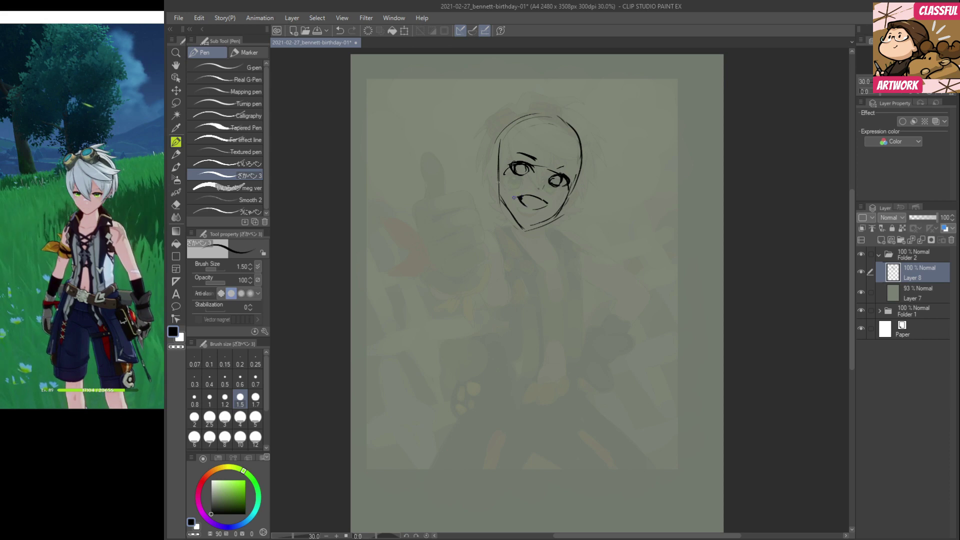
Sketch pointed hair strands falling from the forehead over the second eye.
drag(544, 140, 553, 165)
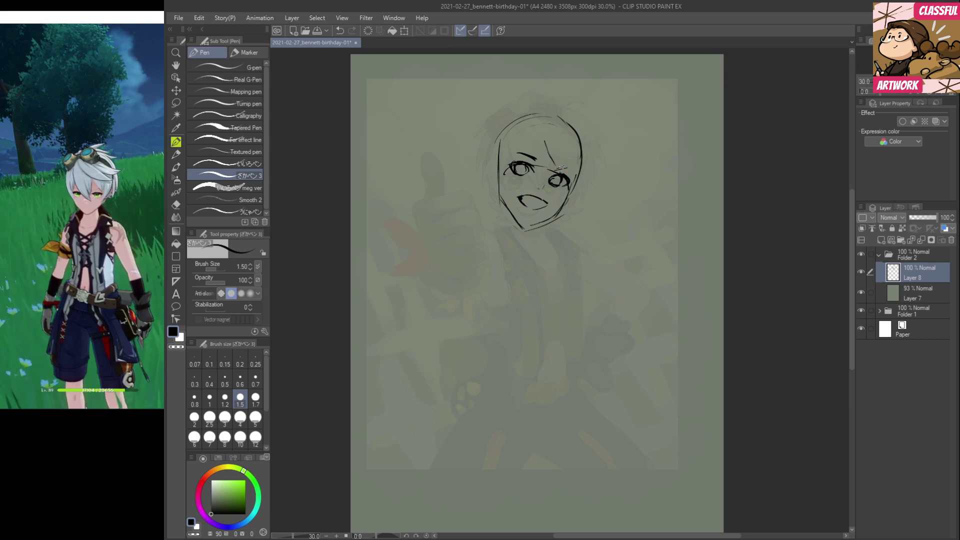
drag(538, 124, 554, 179)
drag(553, 173, 564, 163)
drag(563, 159, 566, 170)
Sketch the ear beside the cheek and refine the jaw and chin lines, erasing the stray strokes.
mouse_move(497, 175)
mouse_down()
mouse_move(494, 200)
mouse_move(529, 233)
mouse_up()
key(e)
key(p)
key(e)
key(p)
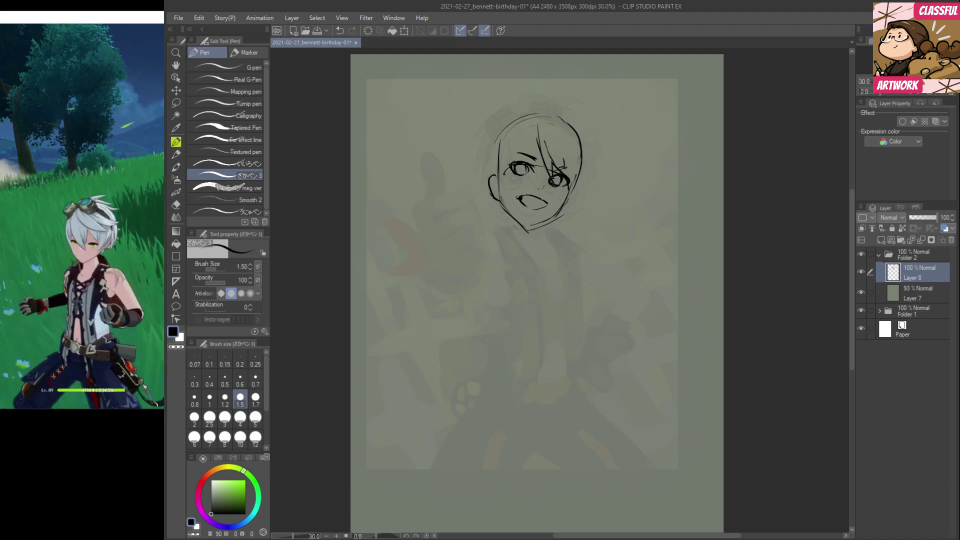
key(e)
key(p)
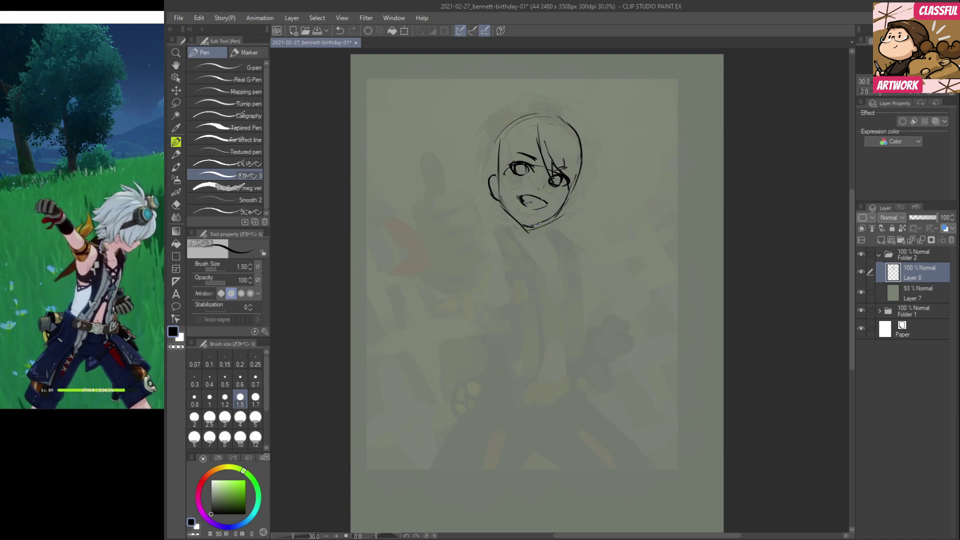
key(e)
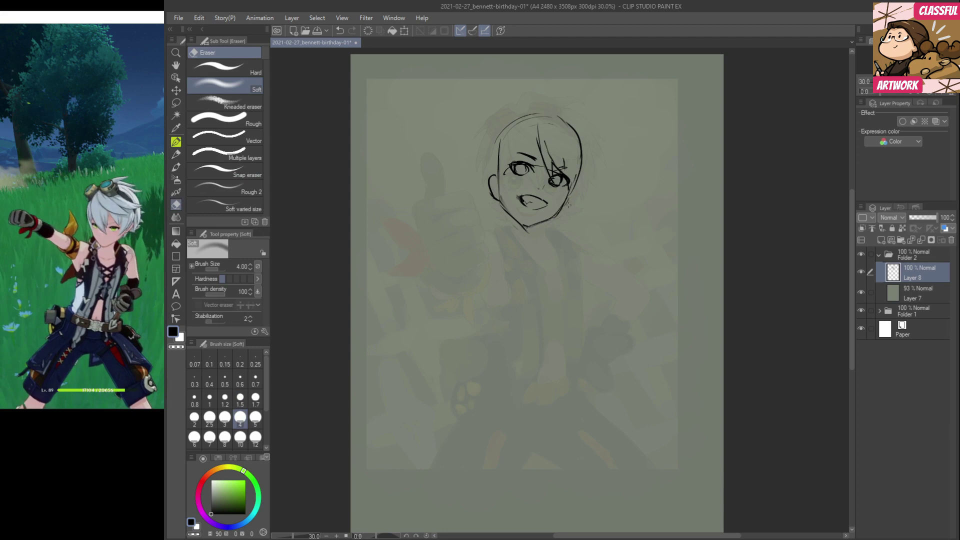
key(p)
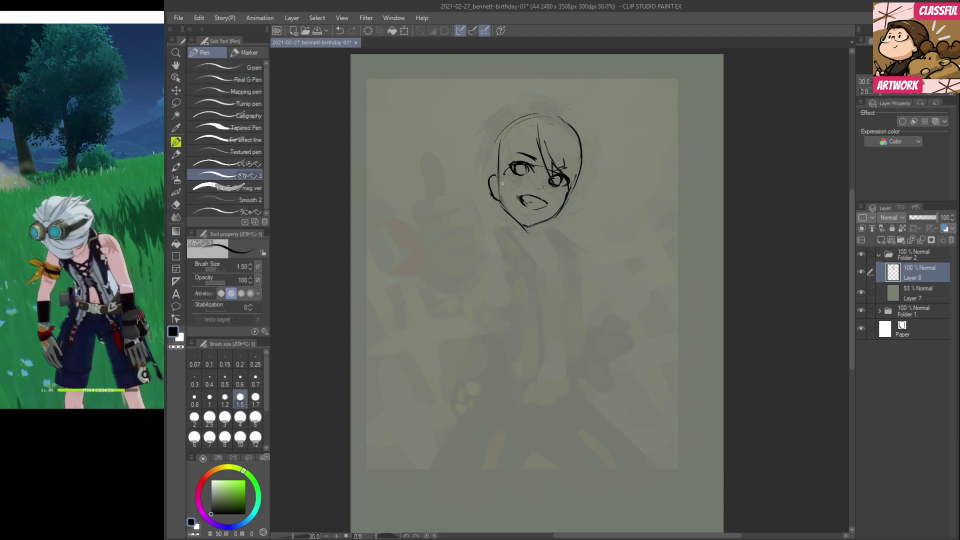
Sketch hair strands falling between the eyes and along the sides of the head, erasing stray lines.
mouse_move(495, 165)
mouse_down()
mouse_move(500, 139)
mouse_move(497, 167)
mouse_move(530, 150)
mouse_move(545, 176)
mouse_up()
mouse_move(536, 142)
mouse_down()
mouse_move(557, 157)
mouse_move(538, 129)
mouse_move(580, 157)
mouse_move(561, 150)
mouse_up()
key(e)
key(p)
drag(566, 152, 585, 160)
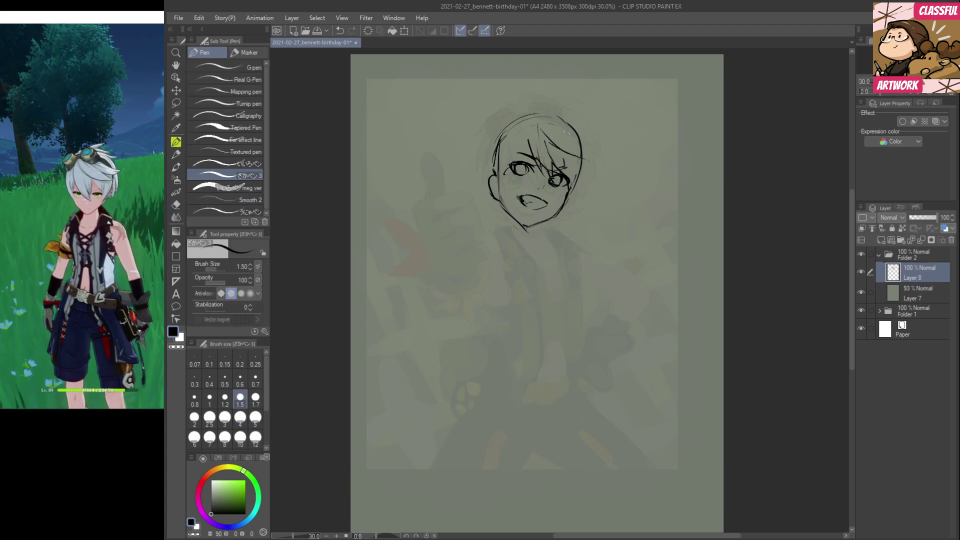
Sketch the fringe sweeping from the crown and the pointed strands framing the far side of the face.
mouse_move(538, 122)
mouse_down()
mouse_move(560, 125)
mouse_move(593, 170)
mouse_move(578, 142)
mouse_up()
key(e)
key(p)
mouse_move(581, 142)
mouse_down()
mouse_move(596, 162)
mouse_move(575, 189)
mouse_up()
mouse_move(587, 164)
mouse_down()
mouse_move(577, 194)
mouse_move(578, 185)
mouse_up()
key(e)
key(p)
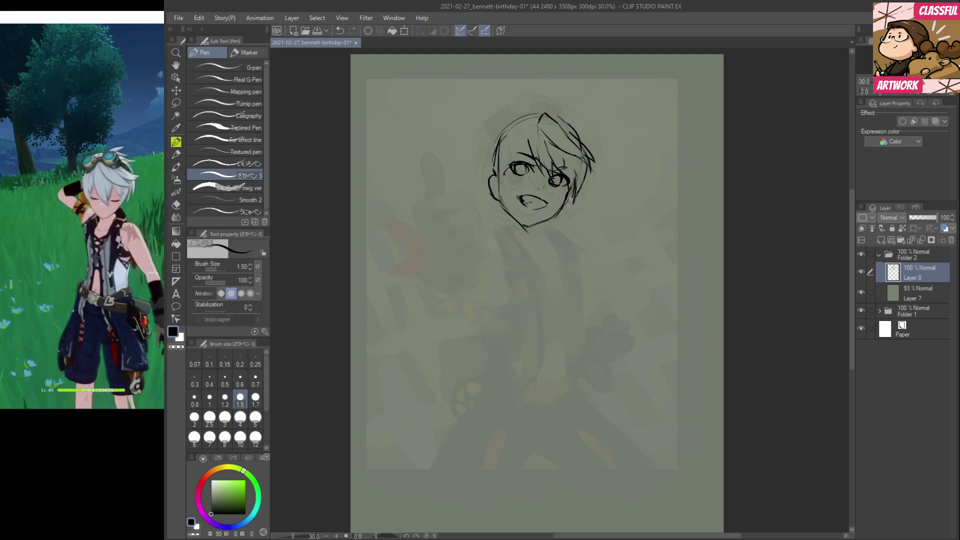
Sketch the side hair strands in front of the ear, clean up the overlapping head outline, and add small marks on the nose.
mouse_move(524, 132)
mouse_down()
mouse_move(505, 177)
mouse_move(513, 147)
mouse_move(506, 162)
mouse_move(510, 195)
mouse_move(494, 165)
mouse_move(503, 189)
mouse_up()
key(e)
mouse_move(501, 151)
mouse_down()
mouse_move(504, 187)
mouse_move(501, 142)
mouse_move(490, 182)
mouse_up()
key(p)
drag(508, 129, 500, 162)
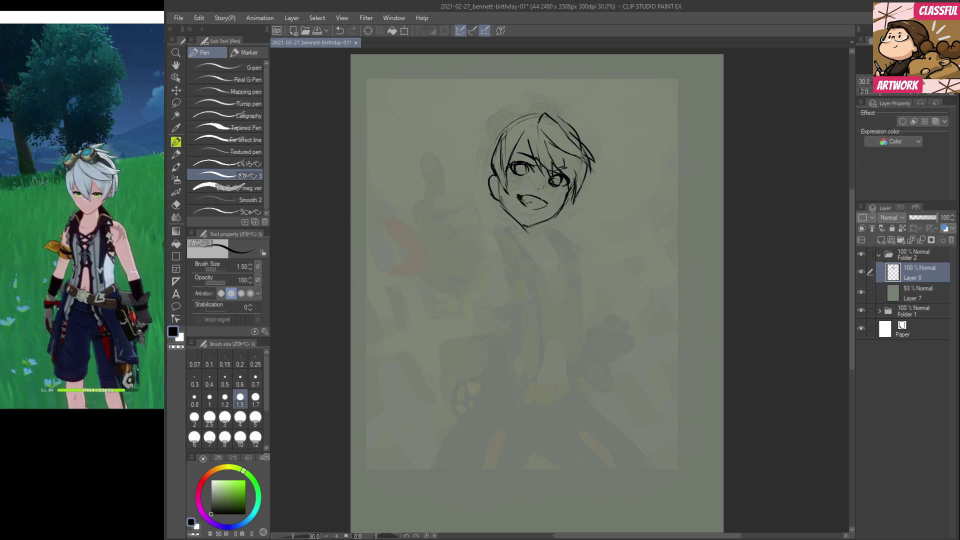
key(e)
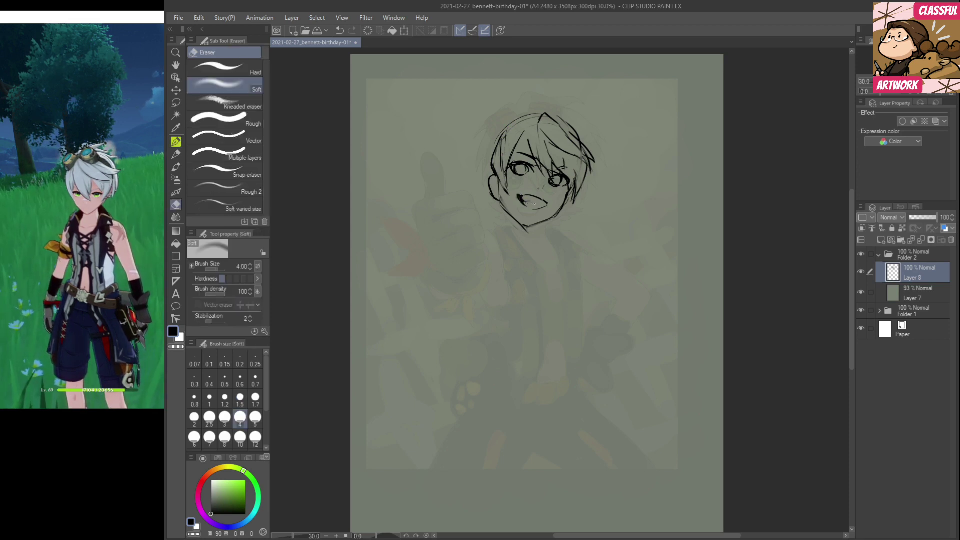
key(p)
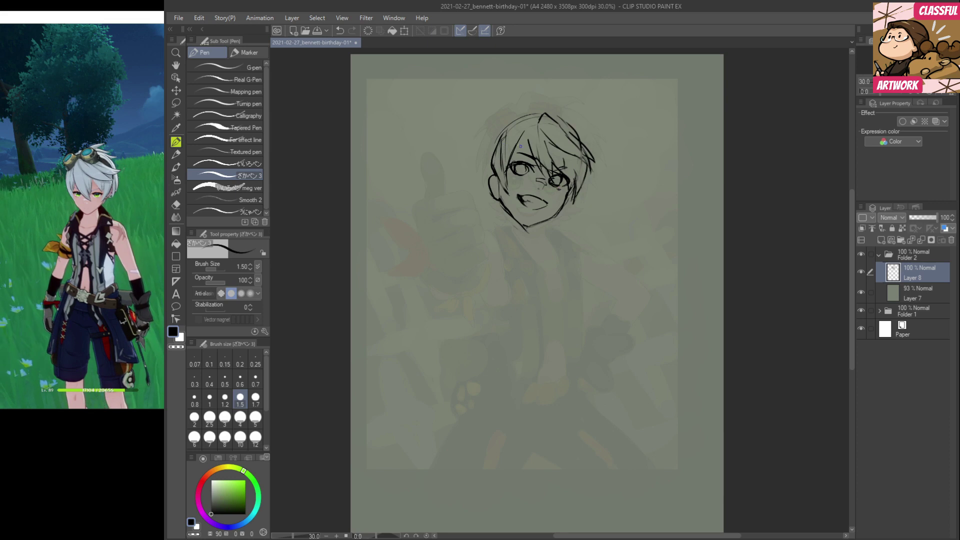
drag(495, 137, 488, 164)
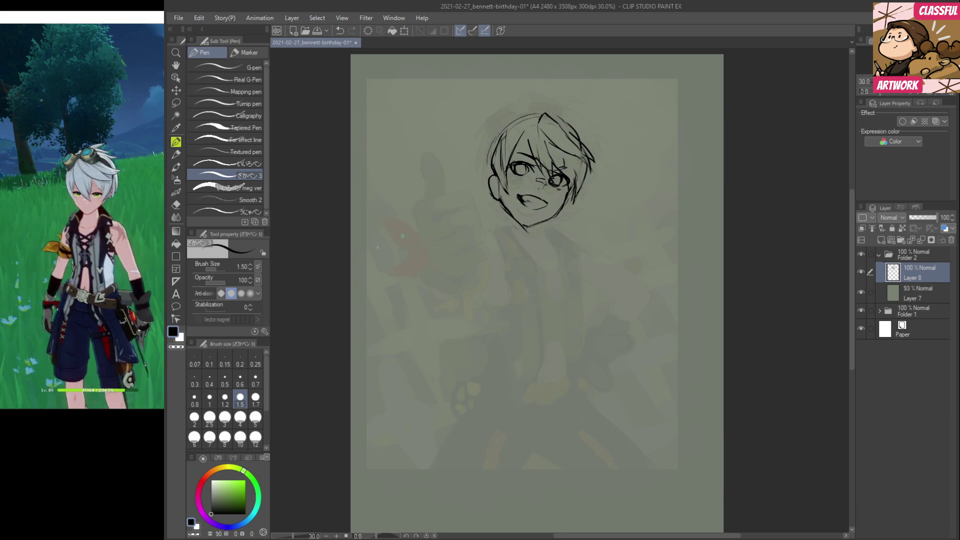
Switch to the game window to check the Bennett reference, and return to the drawing in Clip Studio Paint.
key(alt+Tab)
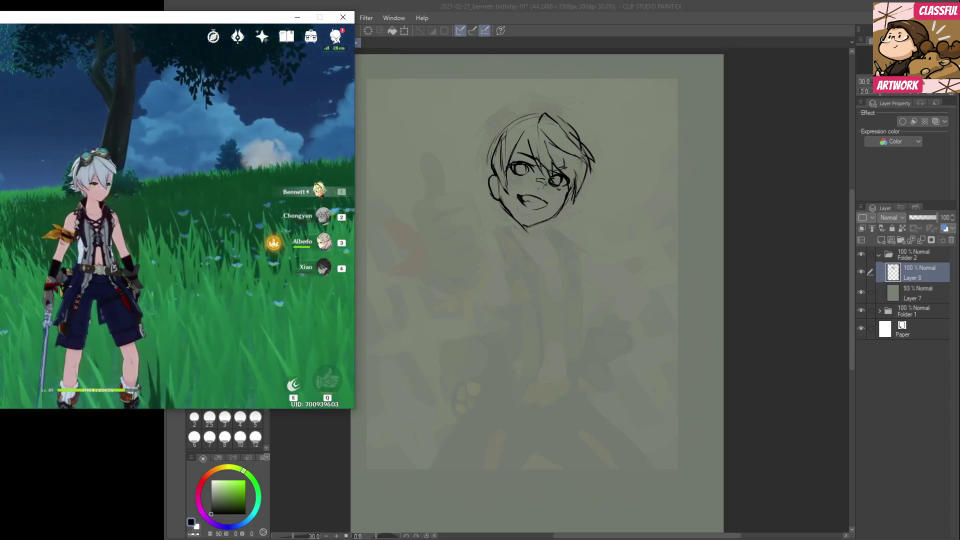
key(alt+Tab)
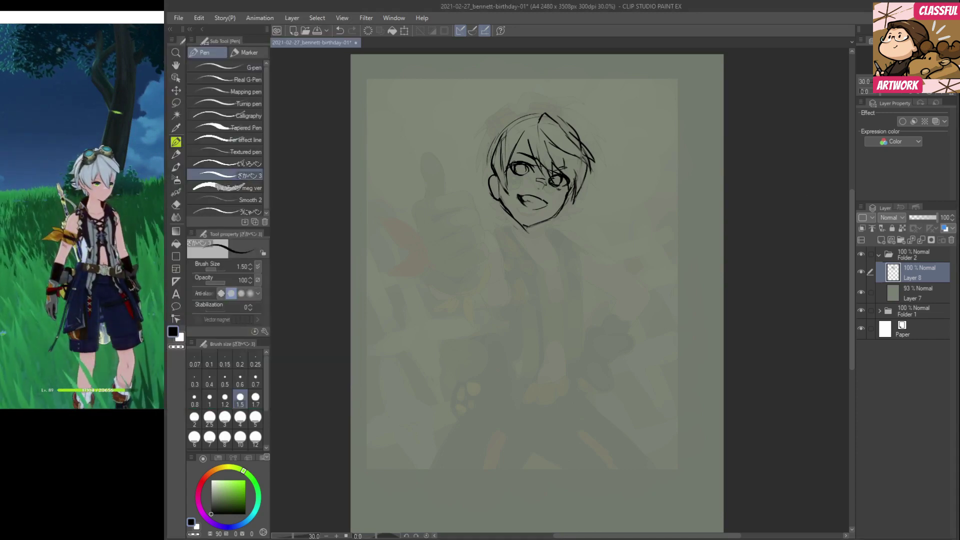
key(alt+Tab)
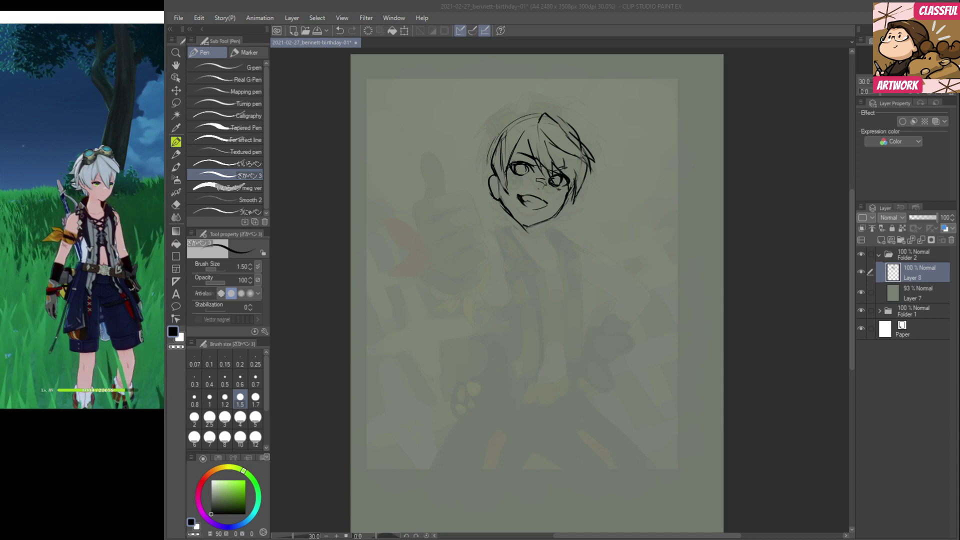
click(795, 198)
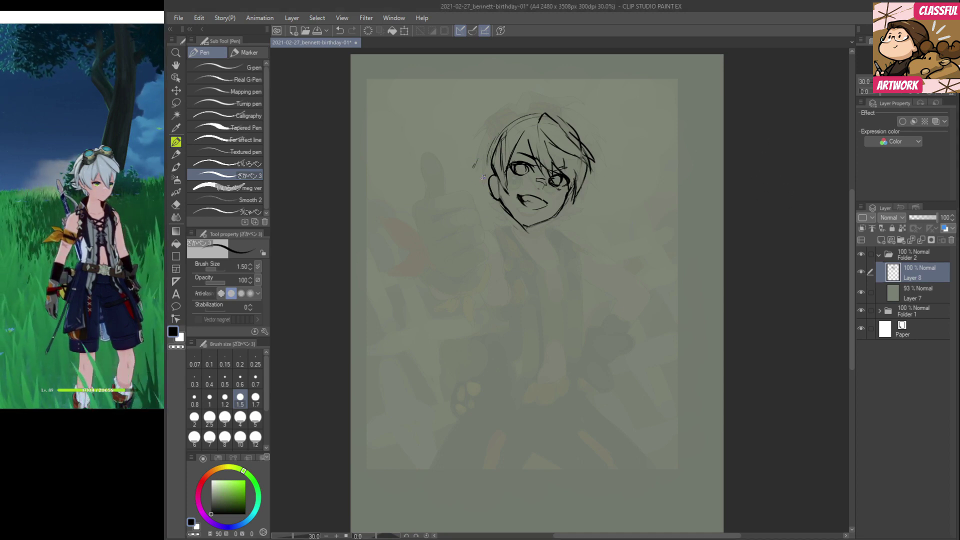
Sketch pointed hair tufts behind the ear, along with the neck and the curve of the near shoulder.
drag(476, 182, 497, 200)
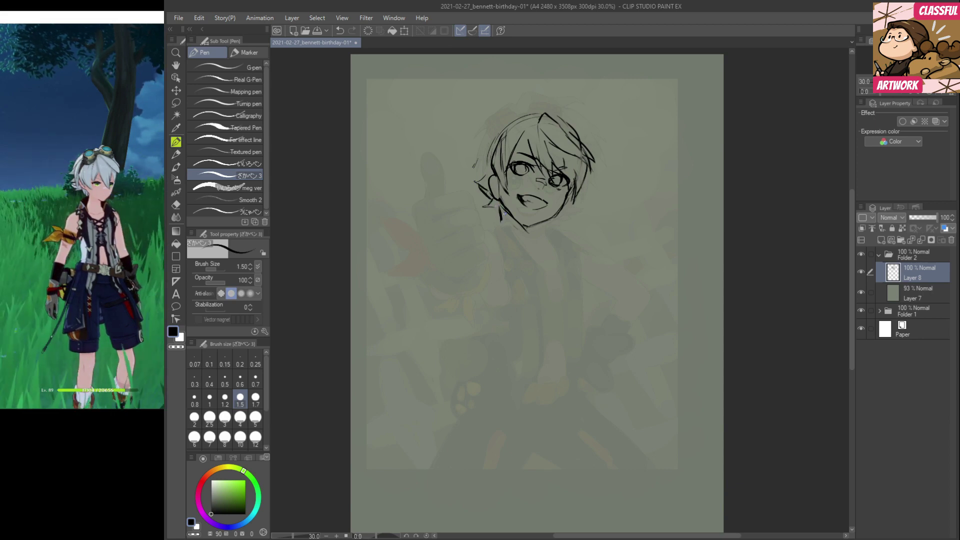
mouse_move(493, 235)
mouse_down()
mouse_move(532, 248)
mouse_move(535, 231)
mouse_move(539, 256)
mouse_up()
mouse_move(468, 233)
mouse_down()
mouse_move(495, 240)
mouse_move(465, 250)
mouse_move(502, 241)
mouse_move(481, 297)
mouse_up()
drag(501, 228, 481, 224)
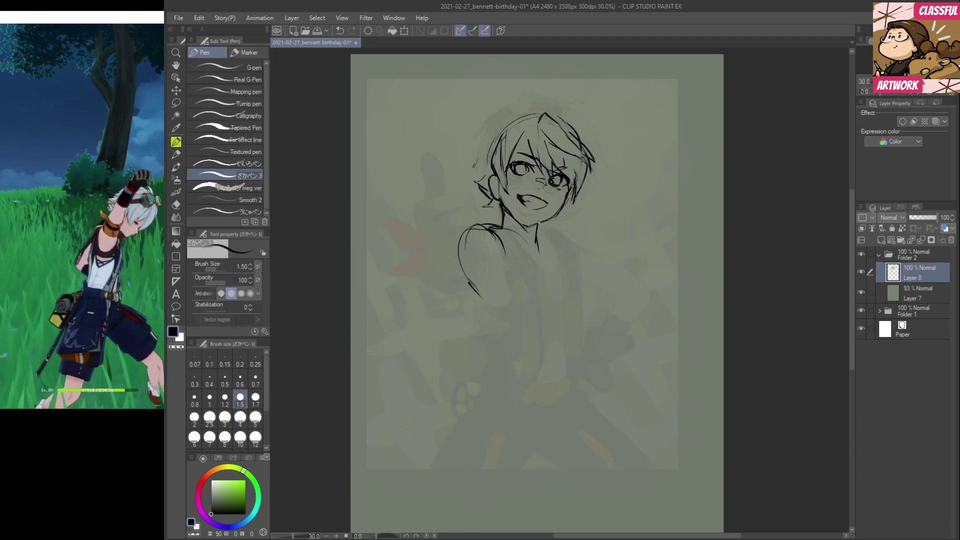
key(e)
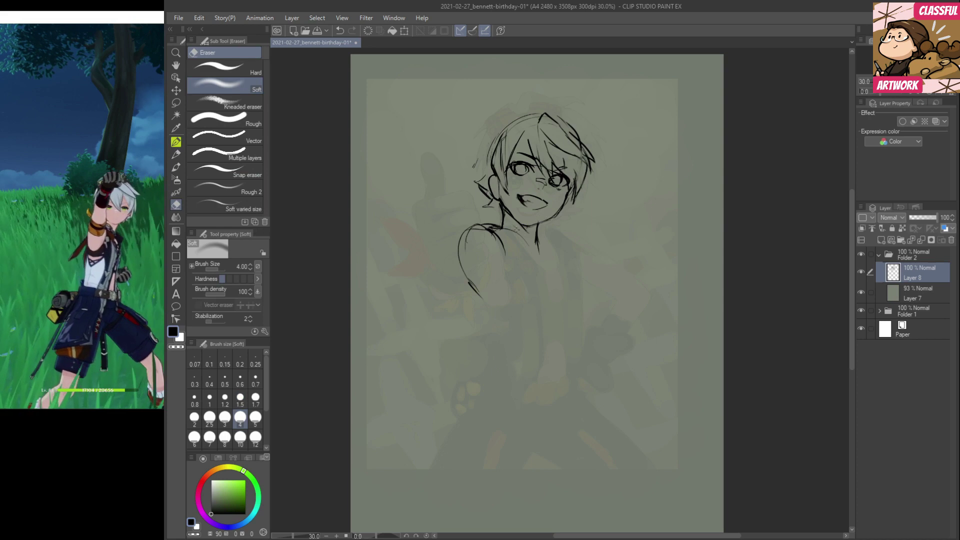
Sketch spiky hair strands at the back of the head and raise the hair outline on top, erasing overlapping lines.
key(p)
mouse_move(484, 167)
mouse_down()
mouse_move(492, 129)
mouse_move(513, 115)
mouse_move(546, 116)
mouse_move(503, 120)
mouse_move(478, 149)
mouse_up()
key(e)
mouse_move(476, 160)
mouse_down()
mouse_move(481, 133)
mouse_move(478, 163)
mouse_up()
key(p)
mouse_move(480, 159)
mouse_down()
mouse_move(467, 172)
mouse_move(492, 153)
mouse_move(483, 179)
mouse_up()
key(e)
key(p)
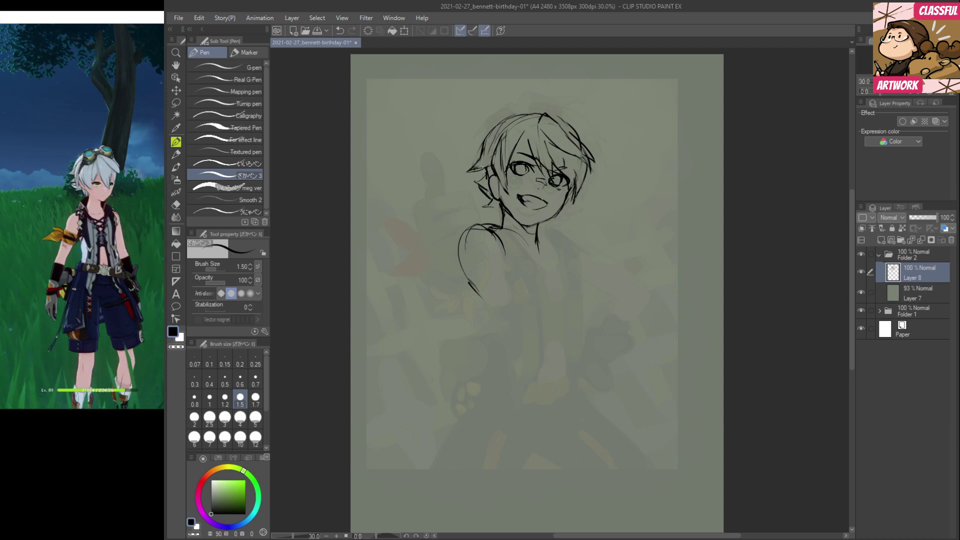
mouse_move(506, 120)
mouse_down()
mouse_move(532, 114)
mouse_move(522, 110)
mouse_move(530, 102)
mouse_move(545, 116)
mouse_move(505, 119)
mouse_move(560, 116)
mouse_move(577, 130)
mouse_up()
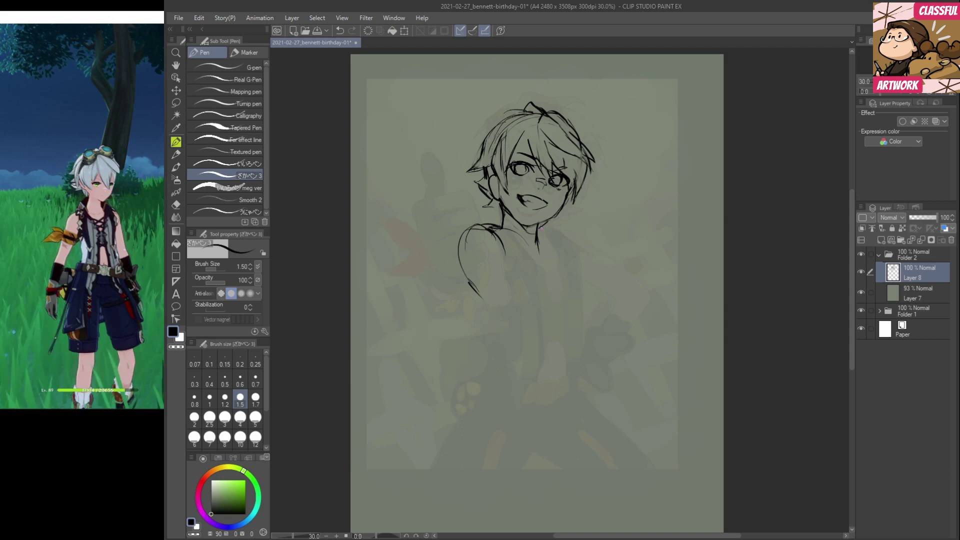
Sketch the raised collar and its front fastening around the neck.
mouse_move(511, 221)
mouse_down()
mouse_move(524, 257)
mouse_move(518, 218)
mouse_move(531, 251)
mouse_move(526, 230)
mouse_move(510, 223)
mouse_move(527, 214)
mouse_move(514, 237)
mouse_move(485, 211)
mouse_move(532, 231)
mouse_up()
key(e)
key(p)
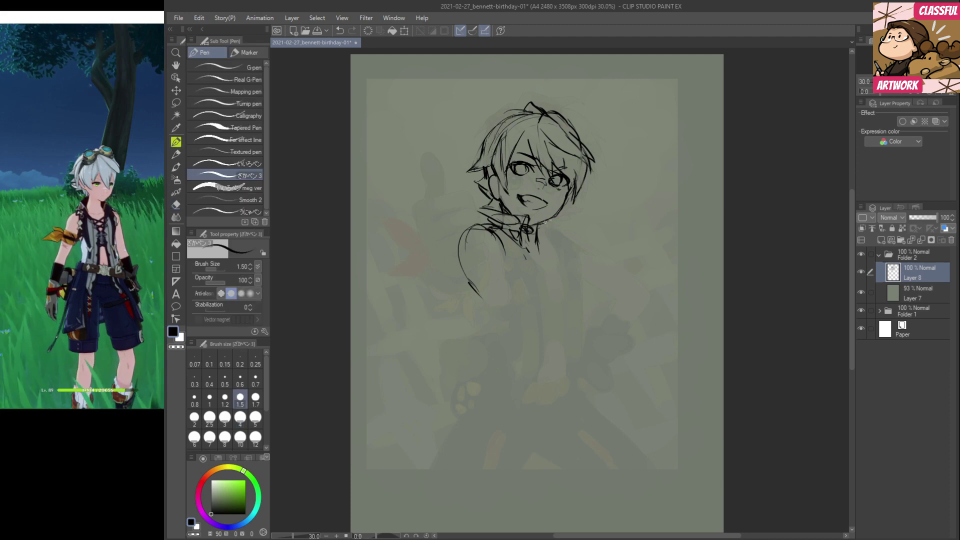
Sketch the vest's open neckline, its far shoulder edge and the near armhole.
mouse_move(546, 243)
mouse_down()
mouse_move(550, 283)
mouse_move(568, 243)
mouse_move(584, 251)
mouse_up()
key(e)
key(p)
drag(571, 233, 583, 250)
drag(548, 222, 570, 235)
drag(501, 236, 512, 278)
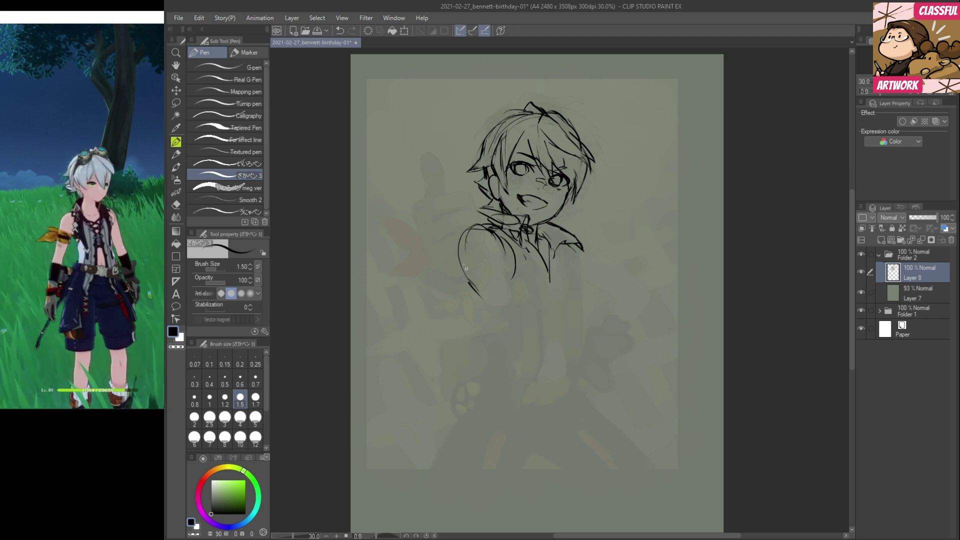
Sketch rounded construction shapes over the near shoulder for the foreshortened upper arm.
drag(463, 245, 473, 289)
drag(495, 258, 445, 282)
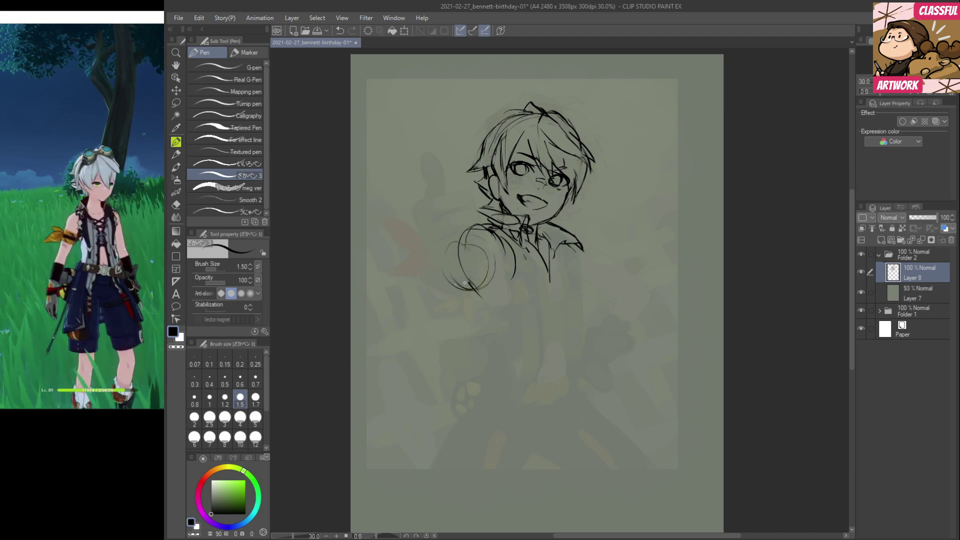
mouse_move(446, 249)
mouse_down()
mouse_move(480, 267)
mouse_move(473, 227)
mouse_move(493, 240)
mouse_up()
key(e)
key(p)
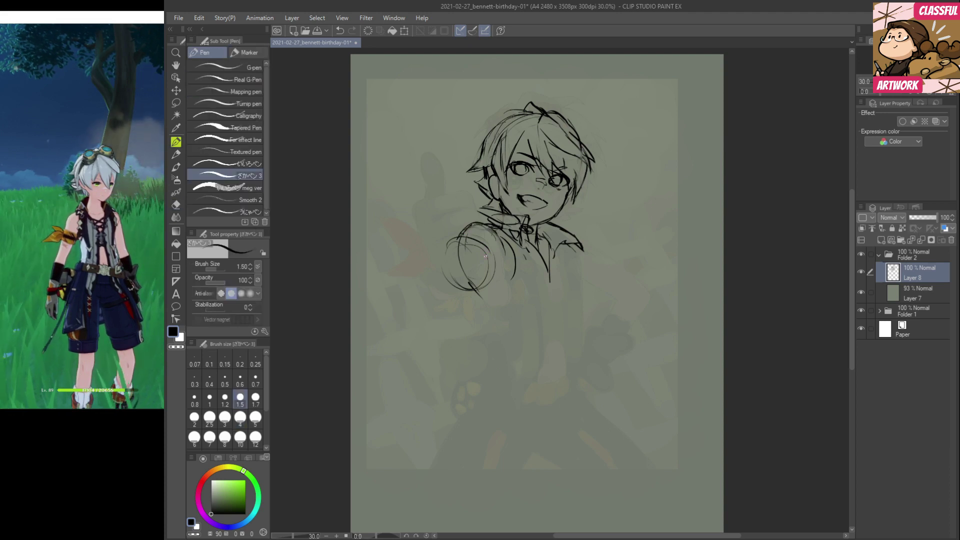
Sketch the goggles on top of the head, reinforce the hair beneath them, and add a line under the eyes.
mouse_move(521, 104)
mouse_down()
mouse_move(504, 102)
mouse_move(496, 114)
mouse_move(543, 99)
mouse_move(572, 108)
mouse_move(573, 125)
mouse_up()
key(e)
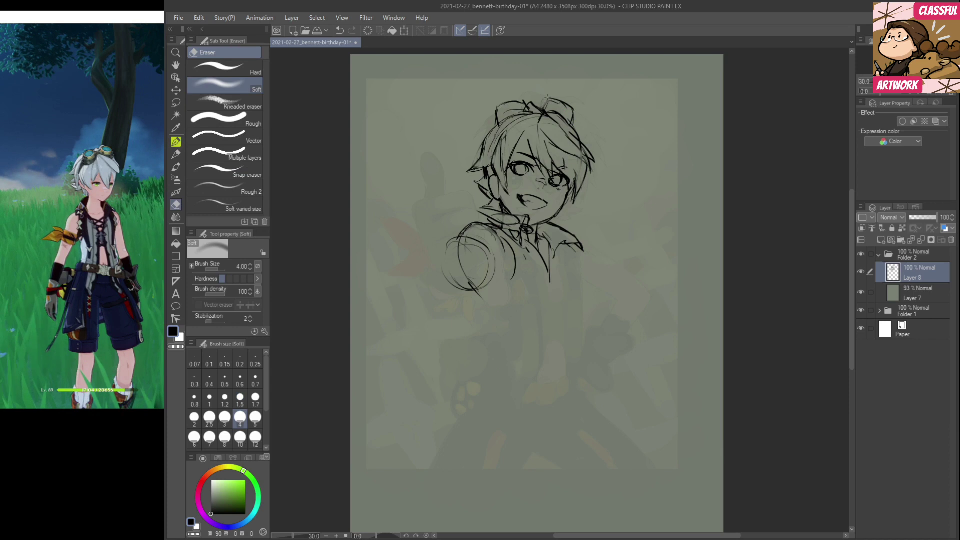
key(p)
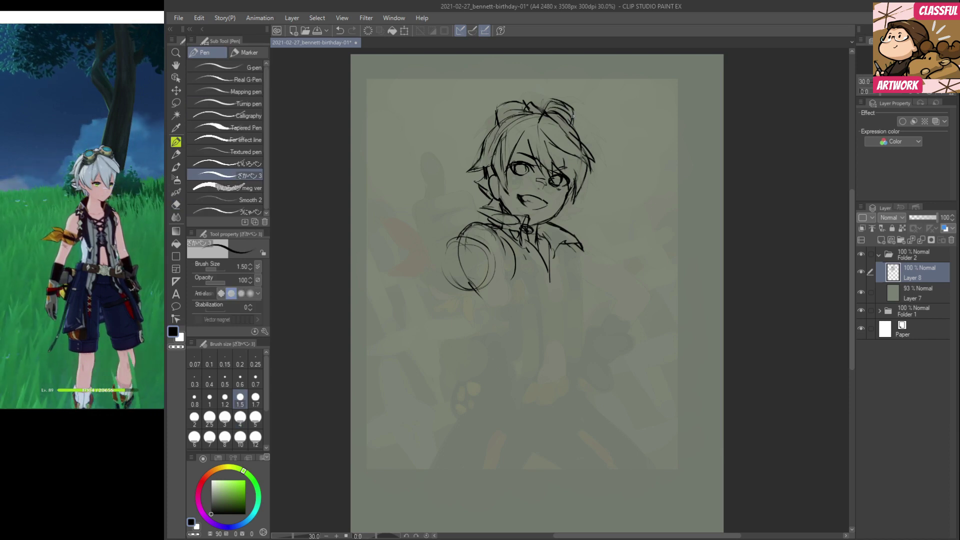
mouse_move(497, 113)
mouse_down()
mouse_move(491, 141)
mouse_move(536, 111)
mouse_move(573, 125)
mouse_move(541, 131)
mouse_move(503, 154)
mouse_up()
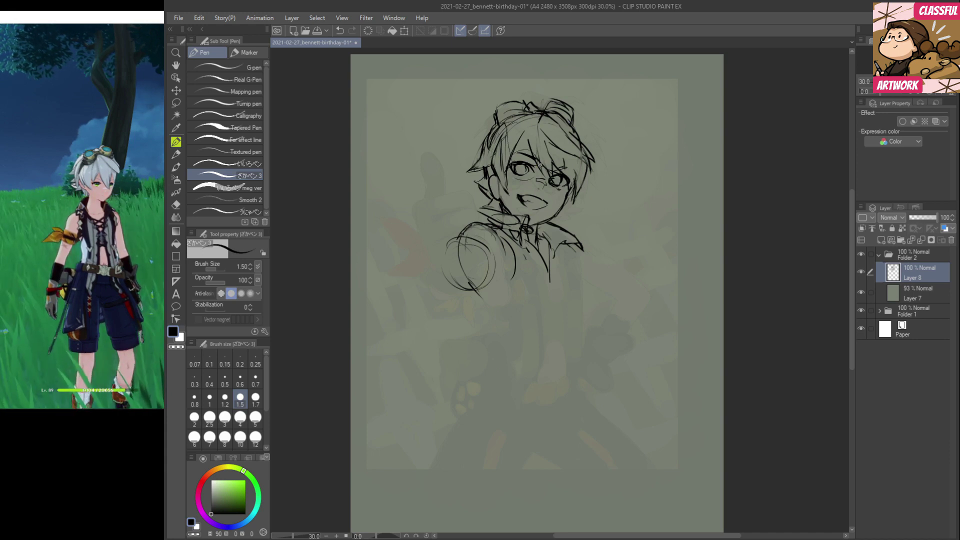
drag(570, 178, 569, 188)
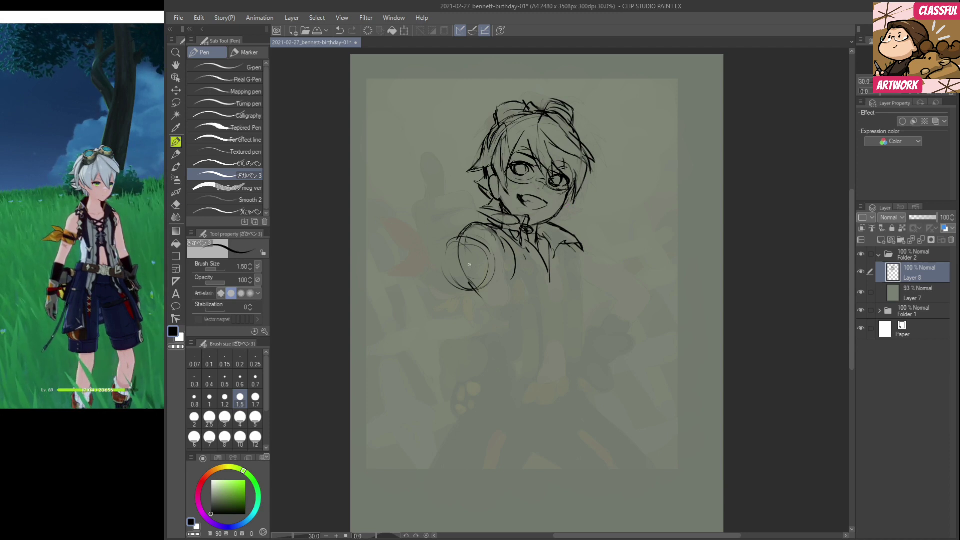
Sketch the outstretched near forearm and the block of the hand in front of the shoulder.
drag(418, 233, 456, 284)
mouse_move(447, 218)
mouse_down()
mouse_move(483, 246)
mouse_move(493, 274)
mouse_up()
mouse_move(430, 257)
mouse_down()
mouse_move(443, 279)
mouse_move(472, 287)
mouse_move(467, 292)
mouse_move(507, 267)
mouse_up()
drag(420, 235, 433, 251)
drag(410, 198, 430, 250)
drag(439, 182, 467, 225)
drag(427, 258, 467, 250)
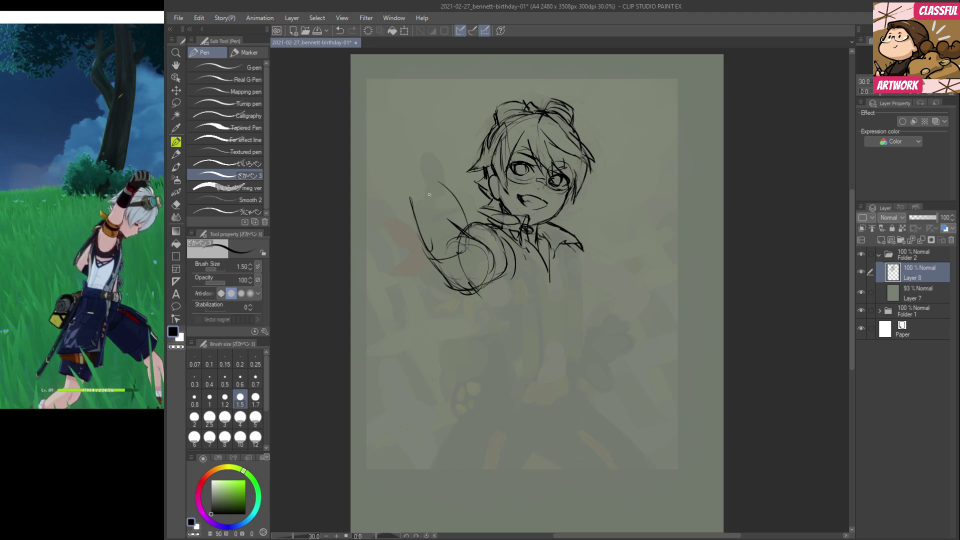
Sketch the raised thumb and the spread fingers on the outstretched hand.
mouse_move(408, 206)
mouse_down()
mouse_move(431, 186)
mouse_move(415, 195)
mouse_move(410, 175)
mouse_move(424, 178)
mouse_move(406, 164)
mouse_up()
mouse_move(421, 169)
mouse_down()
mouse_move(431, 180)
mouse_move(420, 190)
mouse_move(437, 183)
mouse_up()
mouse_move(414, 233)
mouse_down()
mouse_move(431, 260)
mouse_move(417, 241)
mouse_up()
mouse_move(381, 214)
mouse_down()
mouse_move(414, 239)
mouse_move(394, 232)
mouse_move(415, 249)
mouse_move(393, 257)
mouse_move(425, 258)
mouse_up()
Sketch the sides and waistline of the torso and the upper arm extending from the far shoulder.
drag(485, 288, 502, 350)
drag(567, 254, 582, 363)
mouse_move(504, 357)
mouse_down()
mouse_move(492, 382)
mouse_move(582, 371)
mouse_up()
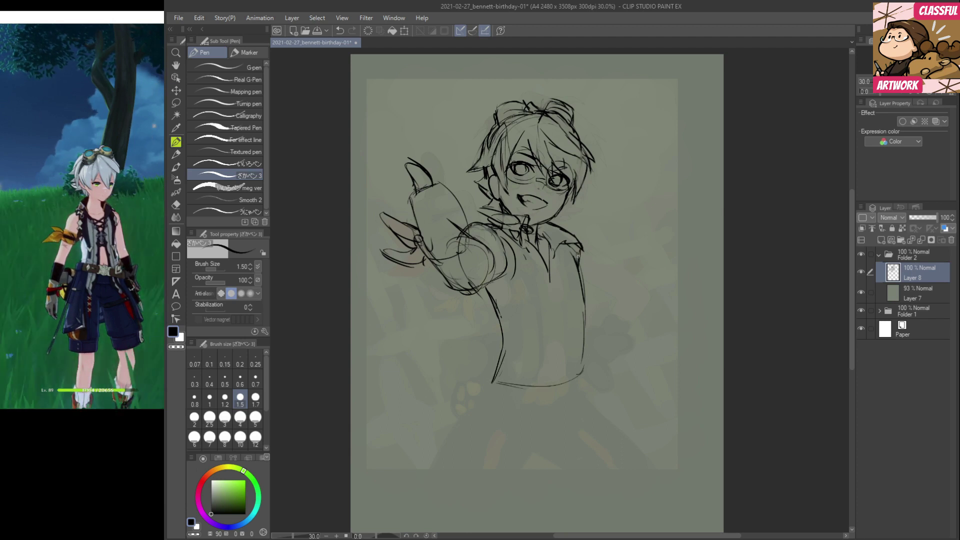
drag(583, 251, 611, 266)
drag(586, 295, 623, 300)
drag(581, 248, 629, 284)
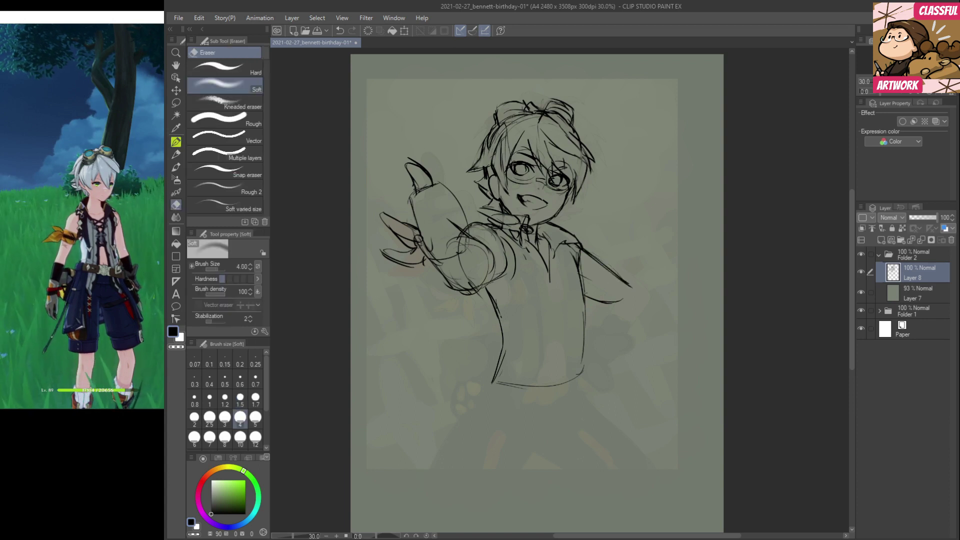
Sketch the vertical front edges of the open vest down to the waist and strengthen the far side of the torso.
mouse_move(505, 238)
mouse_down()
mouse_move(529, 384)
mouse_move(535, 338)
mouse_move(539, 392)
mouse_up()
mouse_move(561, 246)
mouse_down()
mouse_move(577, 378)
mouse_move(575, 359)
mouse_move(568, 382)
mouse_up()
drag(581, 283, 586, 379)
drag(580, 364, 581, 395)
Sketch the hips and the outer contours of both spread thighs.
mouse_move(500, 356)
mouse_down()
mouse_move(462, 423)
mouse_move(477, 465)
mouse_up()
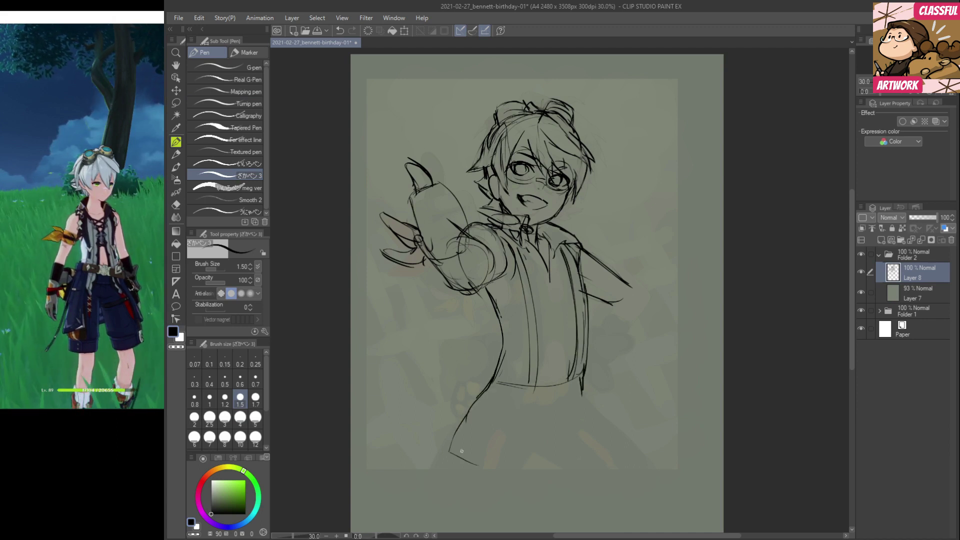
drag(582, 391, 591, 433)
drag(590, 431, 654, 484)
Sketch the shorts' leg openings, the crotch and inner leg lines, and the fabric folds on both legs.
mouse_move(456, 439)
mouse_down()
mouse_move(428, 476)
mouse_move(440, 463)
mouse_up()
drag(495, 510, 537, 472)
drag(453, 442, 535, 465)
mouse_move(416, 495)
mouse_down()
mouse_move(510, 505)
mouse_move(494, 433)
mouse_move(502, 468)
mouse_move(486, 434)
mouse_up()
drag(508, 468, 509, 528)
drag(507, 418, 536, 469)
drag(536, 469, 520, 512)
mouse_move(574, 439)
mouse_down()
mouse_move(550, 467)
mouse_move(566, 502)
mouse_move(622, 531)
mouse_up()
drag(601, 494, 652, 483)
drag(598, 480, 650, 483)
Sketch the far hand resting on the hip from a circle, with its fingers, and connect it to the bent forearm.
drag(585, 369, 593, 381)
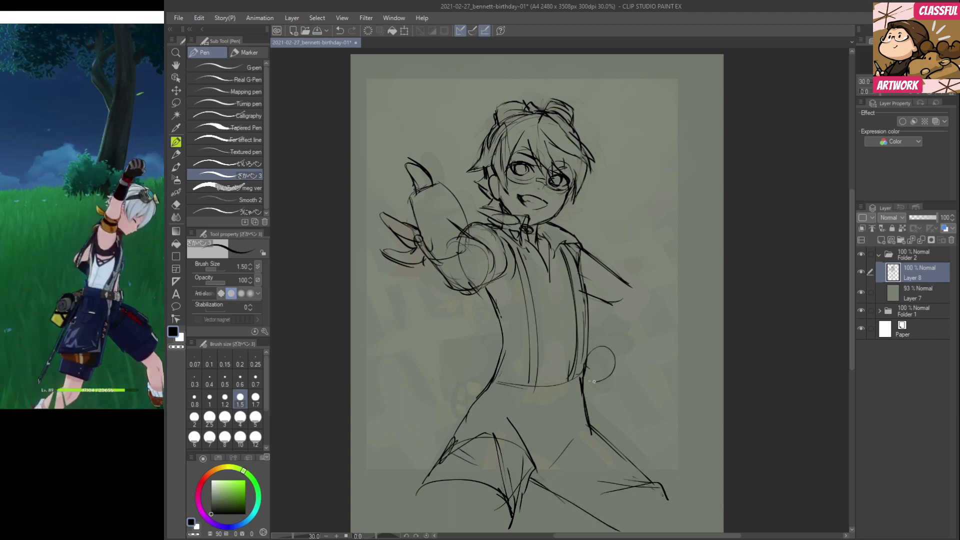
mouse_move(592, 346)
mouse_down()
mouse_move(611, 373)
mouse_move(604, 384)
mouse_up()
mouse_move(613, 362)
mouse_down()
mouse_move(639, 303)
mouse_move(588, 350)
mouse_up()
mouse_move(623, 288)
mouse_down()
mouse_move(641, 302)
mouse_move(593, 375)
mouse_up()
mouse_move(586, 342)
mouse_down()
mouse_move(599, 379)
mouse_move(616, 363)
mouse_move(596, 375)
mouse_move(604, 347)
mouse_move(602, 373)
mouse_up()
key(e)
key(p)
mouse_move(595, 338)
mouse_down()
mouse_move(616, 360)
mouse_move(603, 317)
mouse_move(628, 324)
mouse_move(633, 347)
mouse_move(613, 359)
mouse_up()
drag(603, 314, 598, 328)
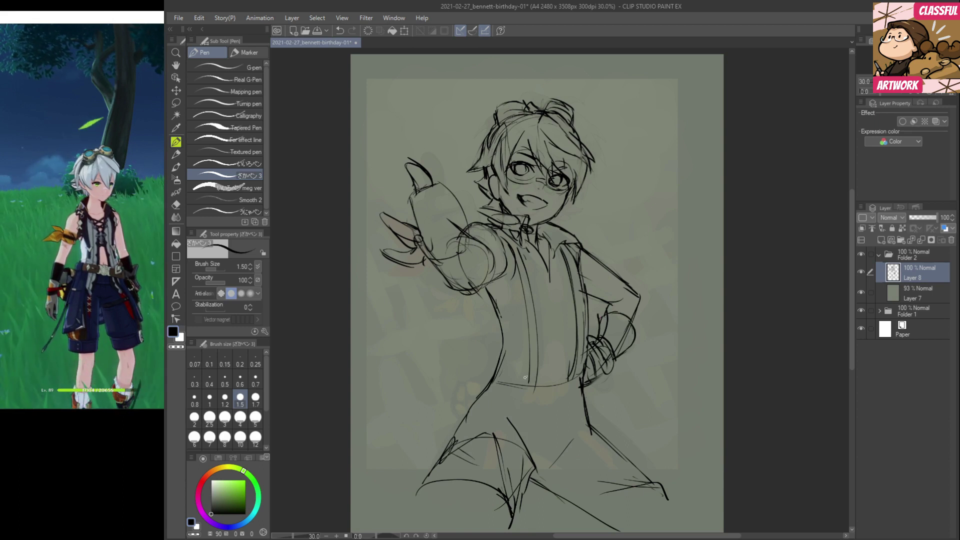
Sketch the belt across the waist with a round buckle at the front.
drag(544, 394, 554, 367)
mouse_move(503, 360)
mouse_down()
mouse_move(533, 369)
mouse_move(508, 376)
mouse_move(593, 402)
mouse_up()
mouse_move(551, 374)
mouse_down()
mouse_move(581, 384)
mouse_move(577, 371)
mouse_move(572, 379)
mouse_up()
drag(588, 362, 583, 401)
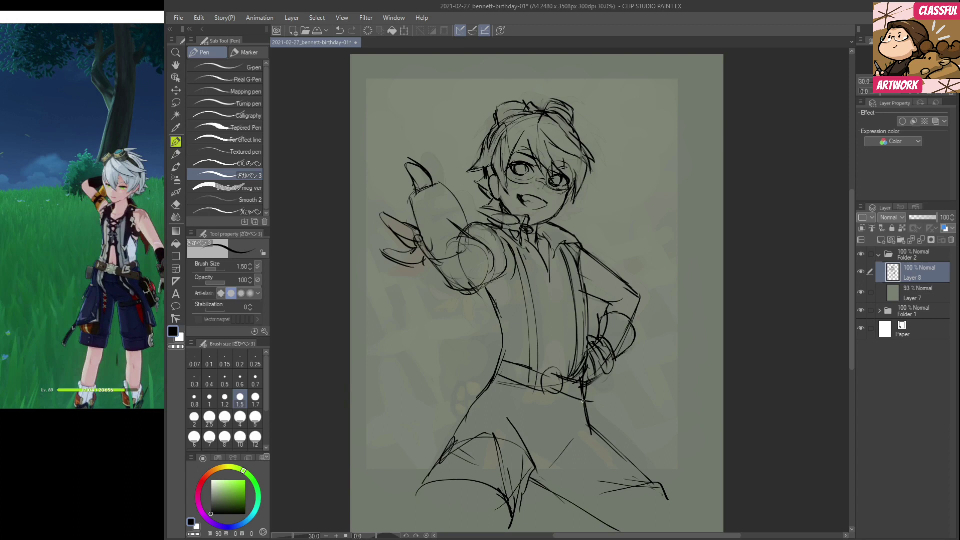
Sketch the second belt line, hanging straps and pointed cloth flaps below the waist, erasing stray lines.
drag(496, 375, 574, 405)
mouse_move(508, 385)
mouse_down()
mouse_move(501, 411)
mouse_move(506, 392)
mouse_move(499, 408)
mouse_move(490, 392)
mouse_move(517, 417)
mouse_move(523, 381)
mouse_move(519, 425)
mouse_up()
drag(521, 416, 532, 442)
mouse_move(538, 391)
mouse_down()
mouse_move(529, 433)
mouse_move(569, 413)
mouse_move(591, 448)
mouse_up()
mouse_move(581, 403)
mouse_down()
mouse_move(603, 428)
mouse_move(602, 447)
mouse_up()
key(e)
drag(512, 420, 530, 439)
mouse_move(530, 440)
mouse_down()
mouse_move(517, 417)
mouse_move(543, 437)
mouse_up()
key(p)
drag(522, 403, 534, 416)
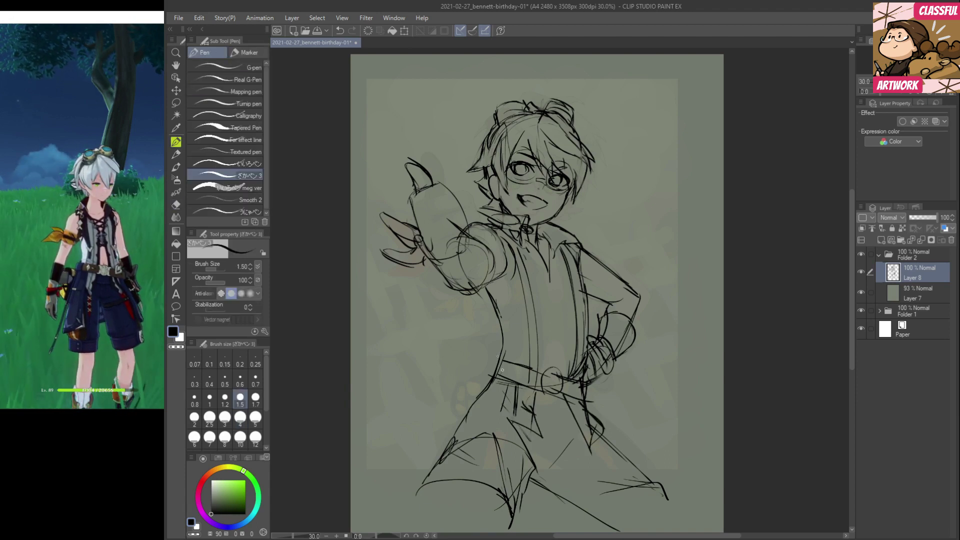
Sketch the armband around the near upper arm with its knotted ends hanging below.
mouse_move(471, 229)
mouse_down()
mouse_move(503, 250)
mouse_move(494, 283)
mouse_move(437, 304)
mouse_up()
mouse_move(437, 305)
mouse_down()
mouse_move(470, 300)
mouse_move(475, 317)
mouse_move(488, 298)
mouse_up()
drag(487, 284, 490, 299)
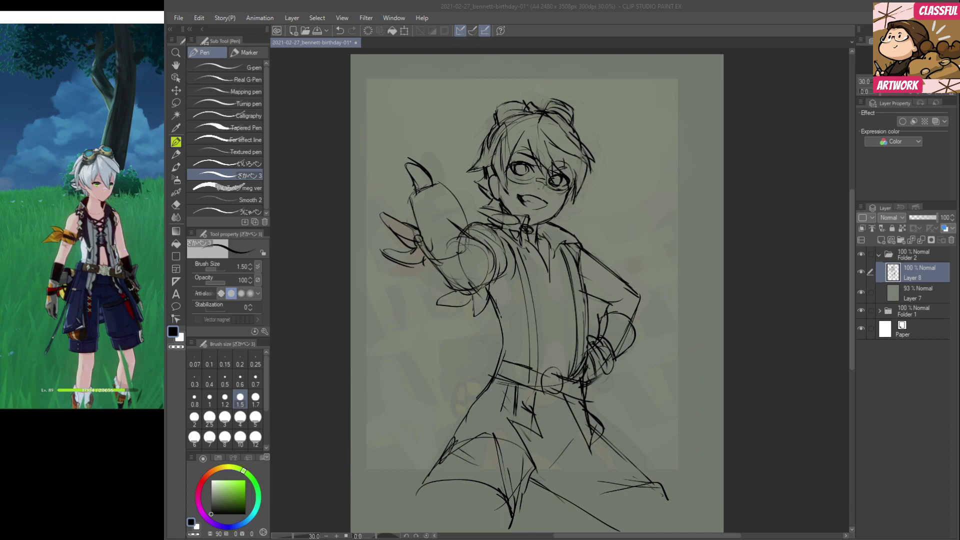
Refine the hair edge beside the goggles and draw the glove lines across the outstretched hand.
click(780, 231)
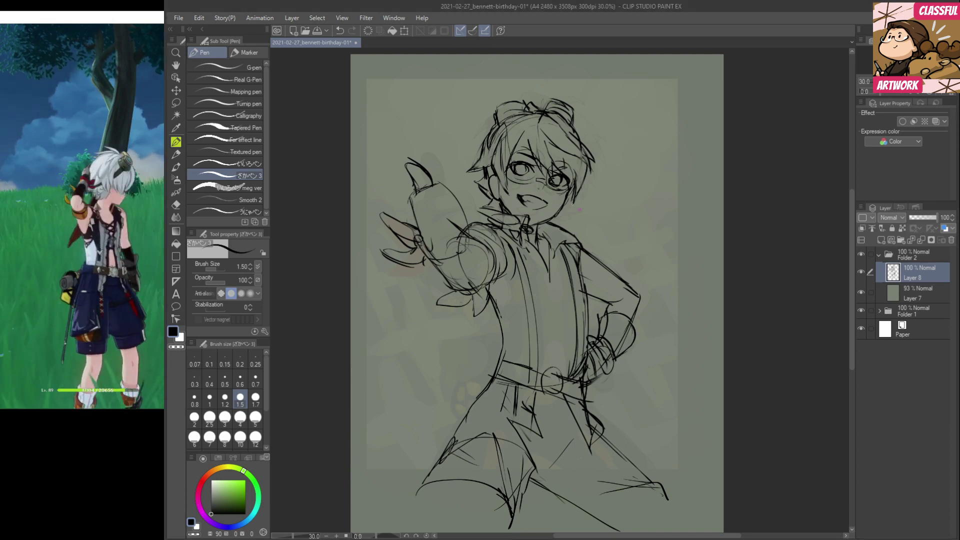
drag(576, 128, 584, 149)
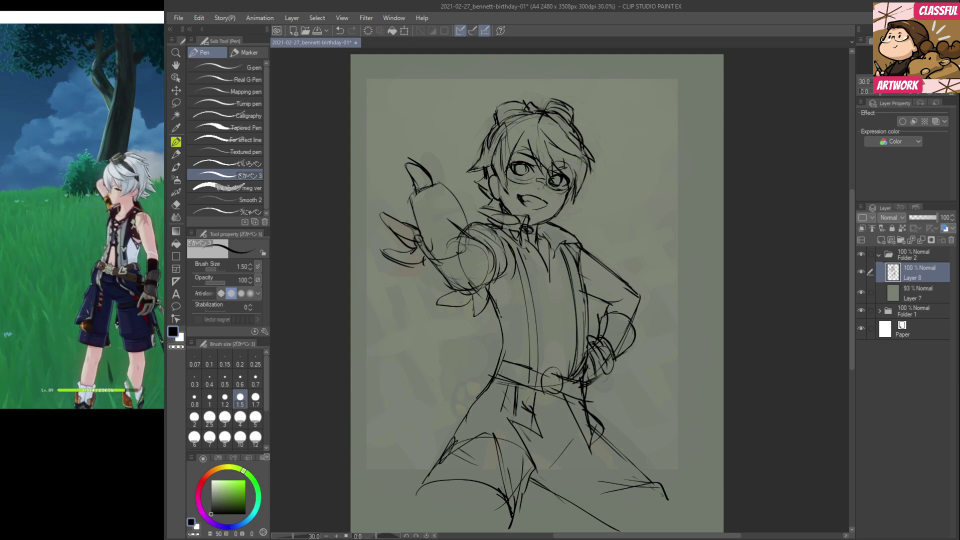
mouse_move(416, 206)
mouse_down()
mouse_move(453, 201)
mouse_move(425, 222)
mouse_move(456, 212)
mouse_move(463, 229)
mouse_up()
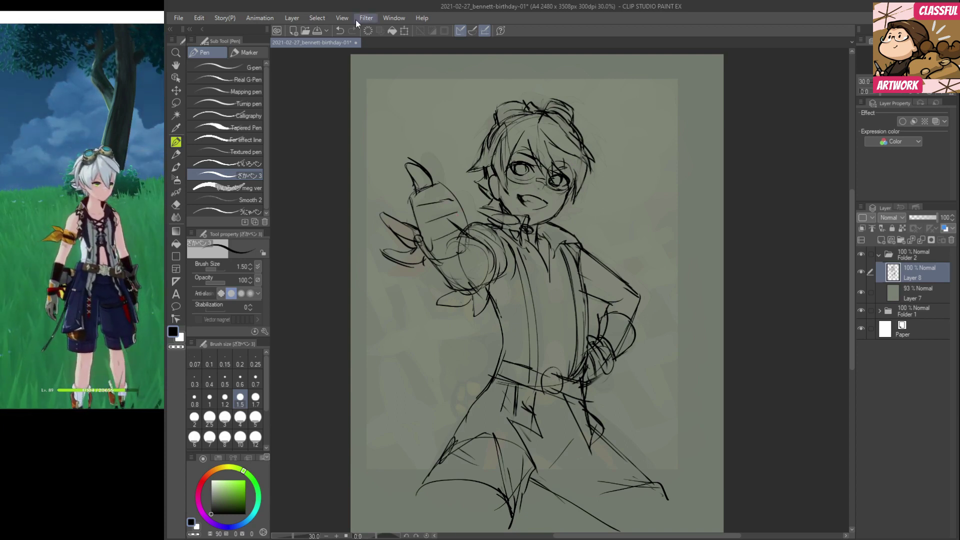
Check the game character reference, and sketch the curled fingers of the thumbs-up hand and the forearm edge below it.
key(alt+Tab)
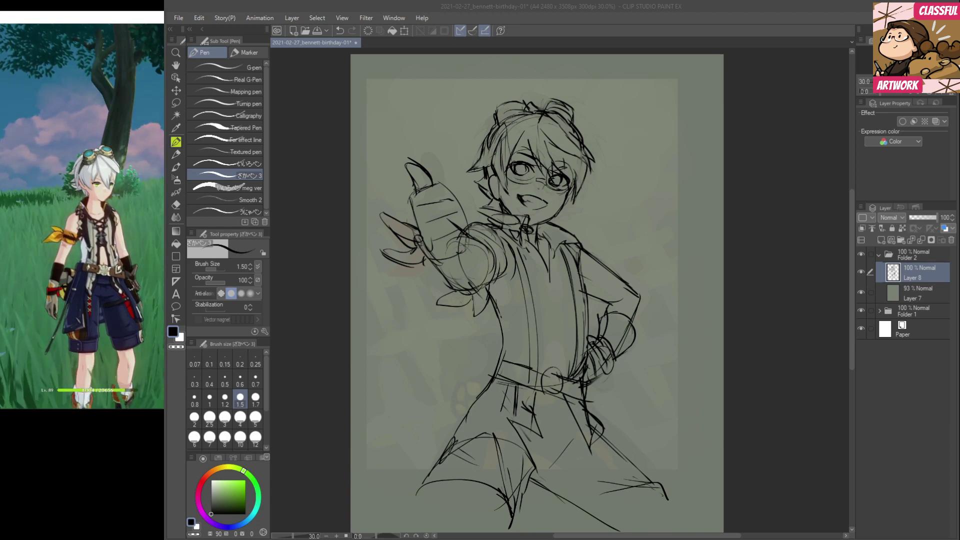
click(763, 186)
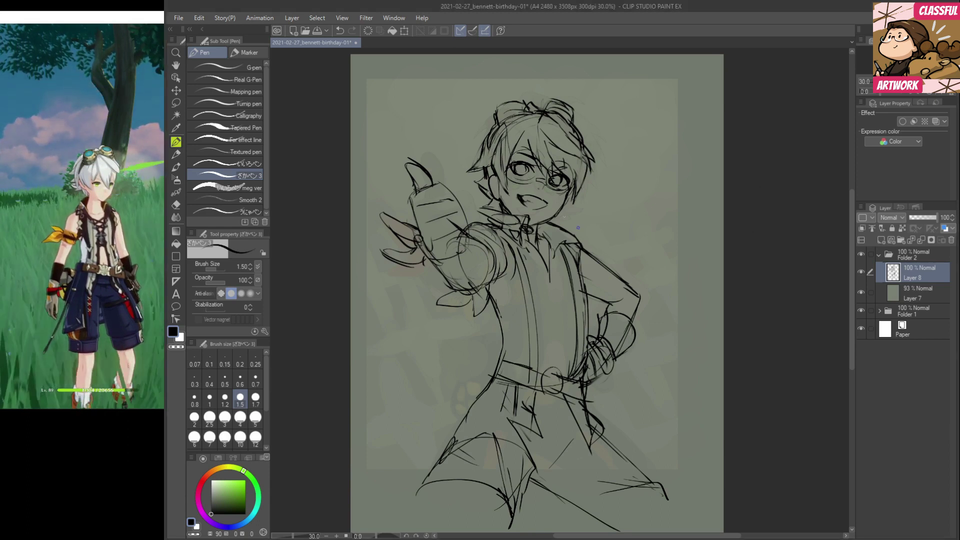
mouse_move(436, 185)
mouse_down()
mouse_move(420, 205)
mouse_move(440, 202)
mouse_move(414, 223)
mouse_move(423, 242)
mouse_move(441, 225)
mouse_move(425, 221)
mouse_move(462, 207)
mouse_up()
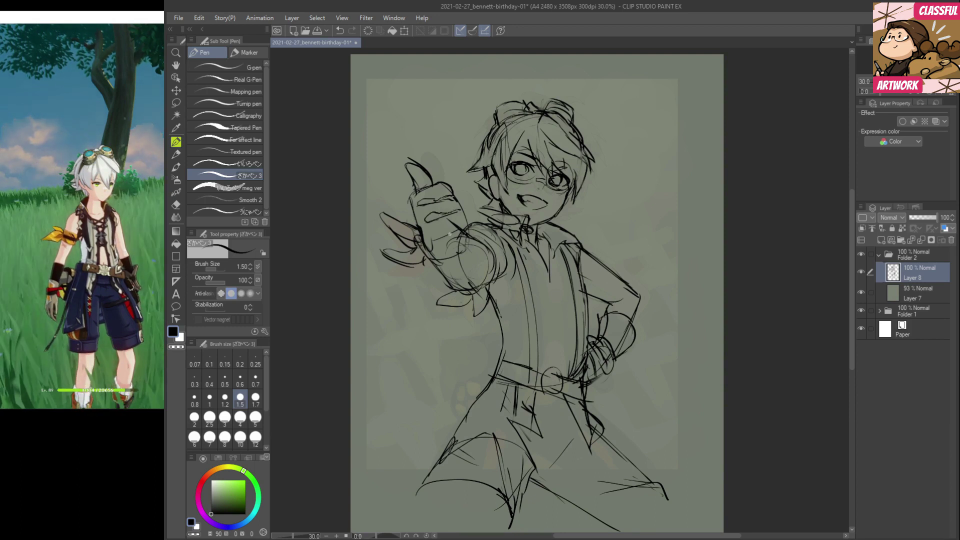
mouse_move(431, 242)
mouse_down()
mouse_move(460, 229)
mouse_move(452, 227)
mouse_move(459, 212)
mouse_move(463, 227)
mouse_move(440, 249)
mouse_move(463, 244)
mouse_up()
drag(448, 248, 460, 255)
drag(454, 194, 463, 234)
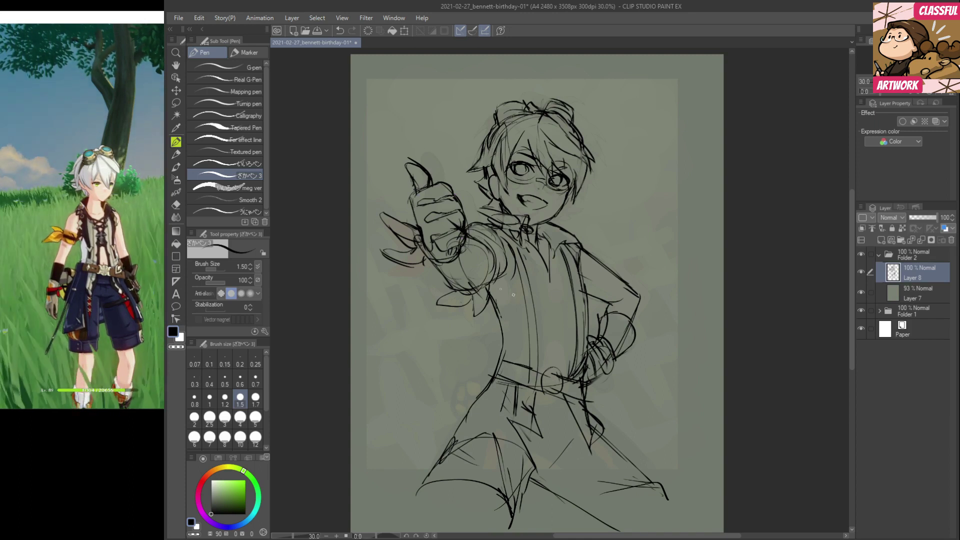
drag(435, 264, 460, 292)
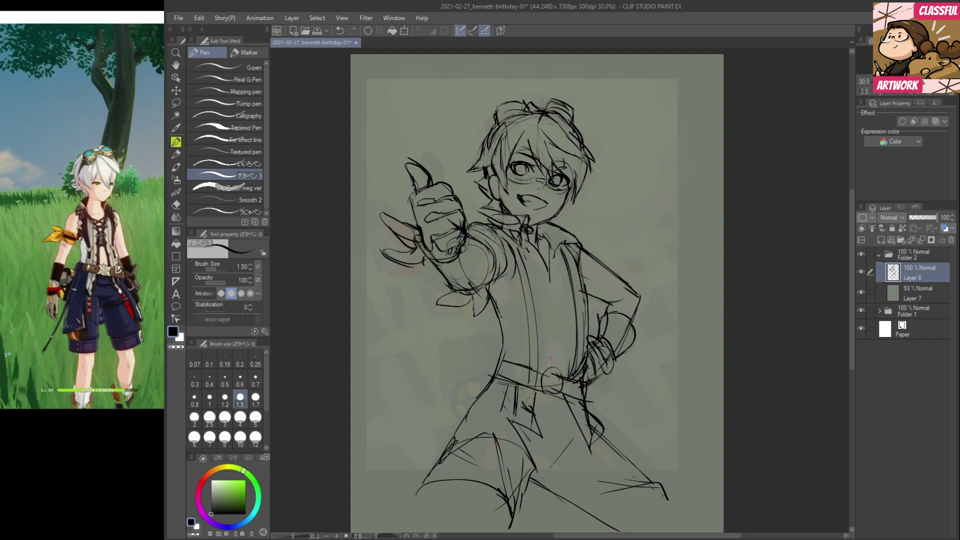
Sketch the cloth folds across the torso and above the belt.
mouse_move(547, 359)
mouse_down()
mouse_move(555, 307)
mouse_move(558, 368)
mouse_up()
mouse_move(562, 322)
mouse_down()
mouse_move(564, 376)
mouse_move(541, 372)
mouse_move(551, 353)
mouse_up()
mouse_move(503, 328)
mouse_down()
mouse_move(505, 361)
mouse_move(497, 348)
mouse_move(525, 317)
mouse_up()
mouse_move(515, 315)
mouse_down()
mouse_move(528, 316)
mouse_move(517, 297)
mouse_up()
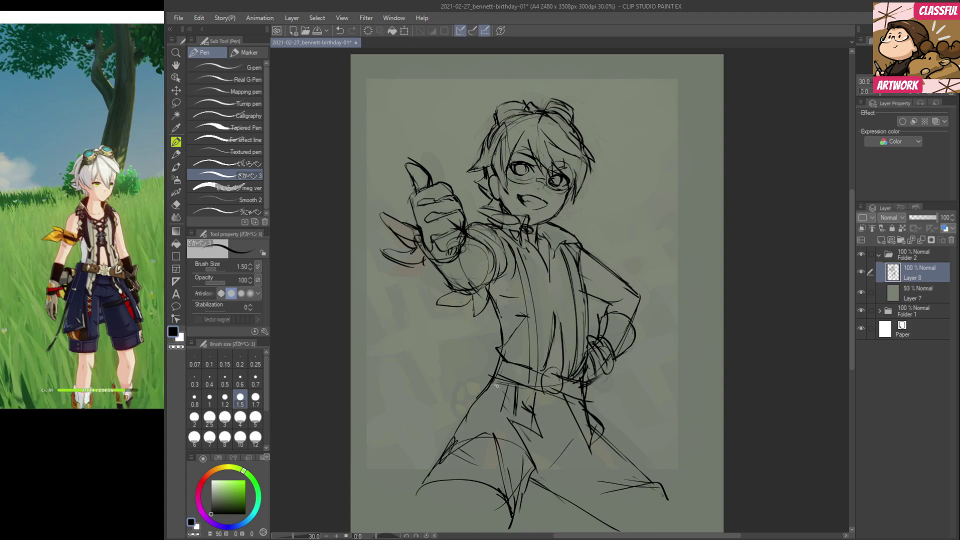
Sketch the cylindrical hip pouch beside the belt, with its straps and the smaller piece hanging beneath it.
mouse_move(472, 366)
mouse_down()
mouse_move(493, 384)
mouse_move(496, 369)
mouse_move(482, 388)
mouse_move(459, 363)
mouse_move(445, 364)
mouse_move(448, 399)
mouse_up()
mouse_move(451, 364)
mouse_down()
mouse_move(454, 398)
mouse_move(480, 390)
mouse_move(462, 395)
mouse_move(484, 370)
mouse_up()
drag(456, 394, 498, 401)
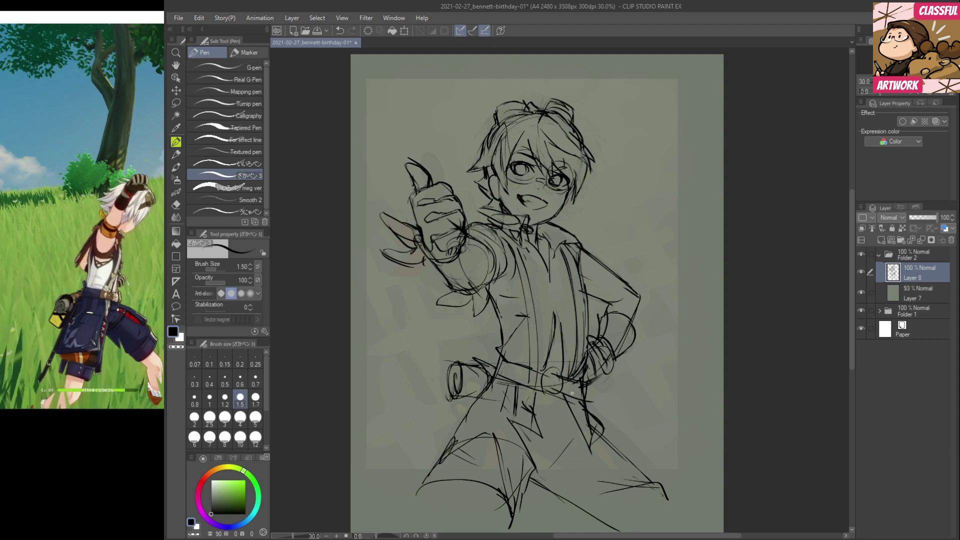
mouse_move(453, 398)
mouse_down()
mouse_move(438, 429)
mouse_move(459, 443)
mouse_up()
drag(457, 394, 467, 415)
mouse_move(457, 395)
mouse_down()
mouse_move(464, 412)
mouse_move(476, 406)
mouse_move(465, 418)
mouse_up()
mouse_move(466, 396)
mouse_down()
mouse_move(463, 405)
mouse_move(483, 397)
mouse_up()
drag(492, 362, 481, 377)
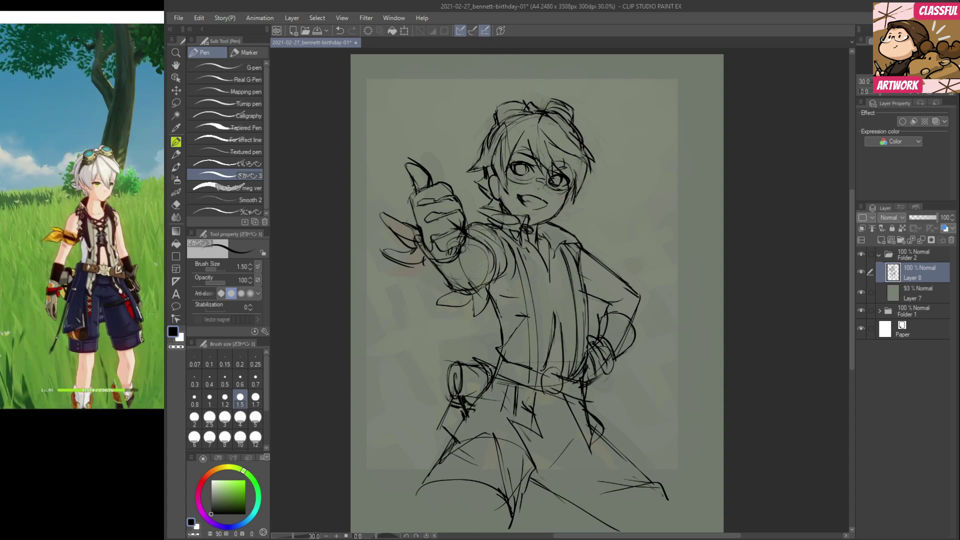
mouse_move(449, 409)
mouse_down()
mouse_move(461, 419)
mouse_move(448, 438)
mouse_up()
Sketch long flowing cloth tails sweeping outward from both sides of the waist.
mouse_move(489, 364)
mouse_down()
mouse_move(505, 381)
mouse_move(492, 381)
mouse_move(391, 487)
mouse_up()
drag(476, 418, 364, 488)
drag(410, 456, 363, 494)
mouse_move(584, 403)
mouse_down()
mouse_move(624, 438)
mouse_move(699, 424)
mouse_up()
mouse_move(617, 437)
mouse_down()
mouse_move(642, 448)
mouse_move(696, 429)
mouse_move(710, 442)
mouse_up()
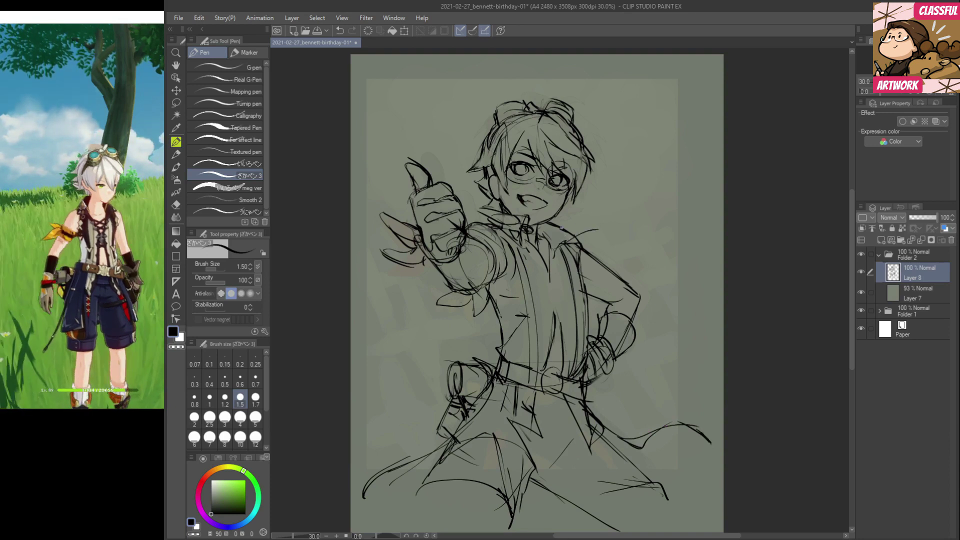
Erase the old collar lines over the far shoulder and redraw a wide pointed collar there.
key(e)
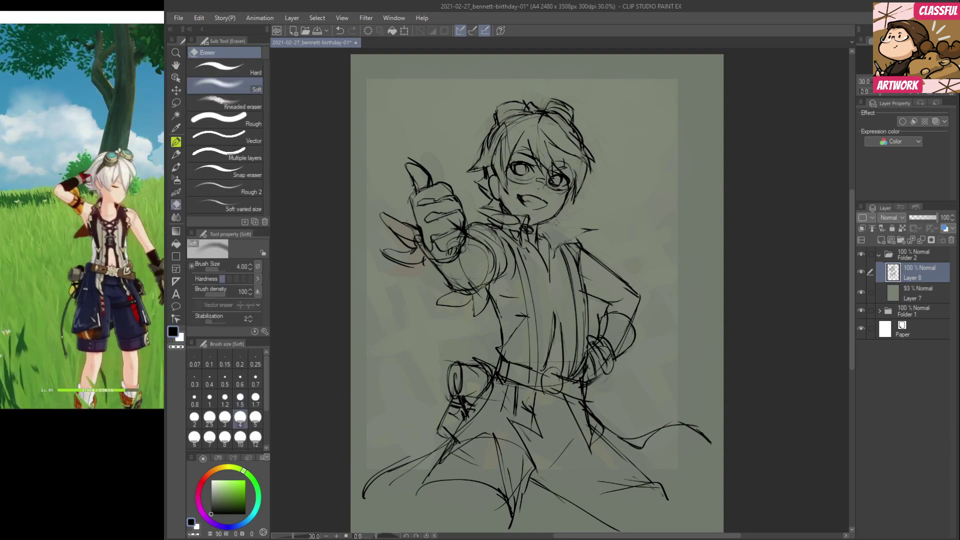
key(p)
key(e)
key(p)
key(e)
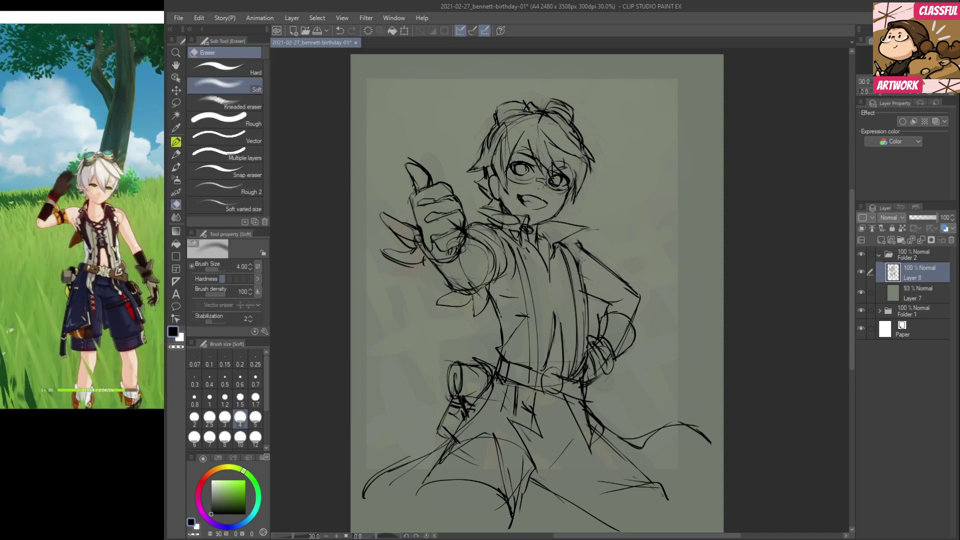
key(p)
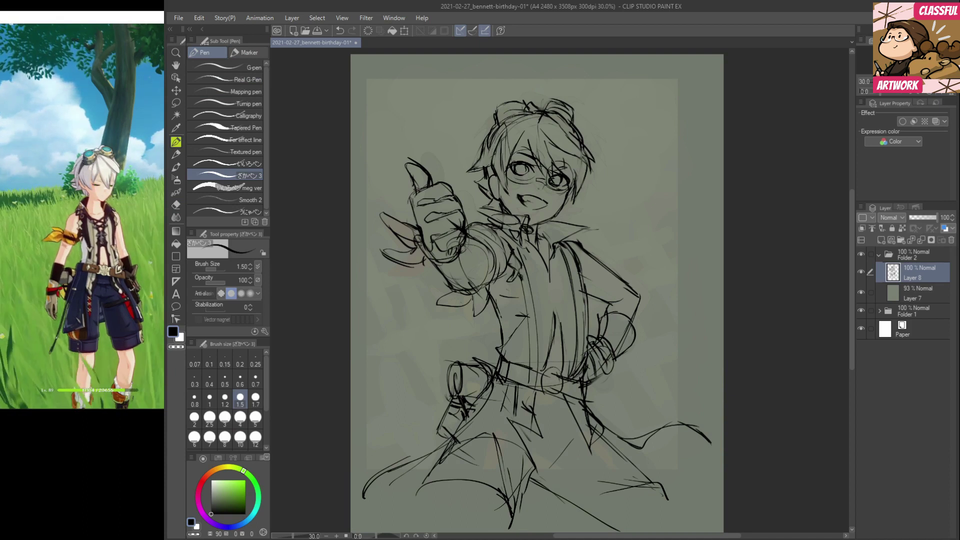
Recheck the game character reference and refine the collar points on both sides of the neck.
click(78, 16)
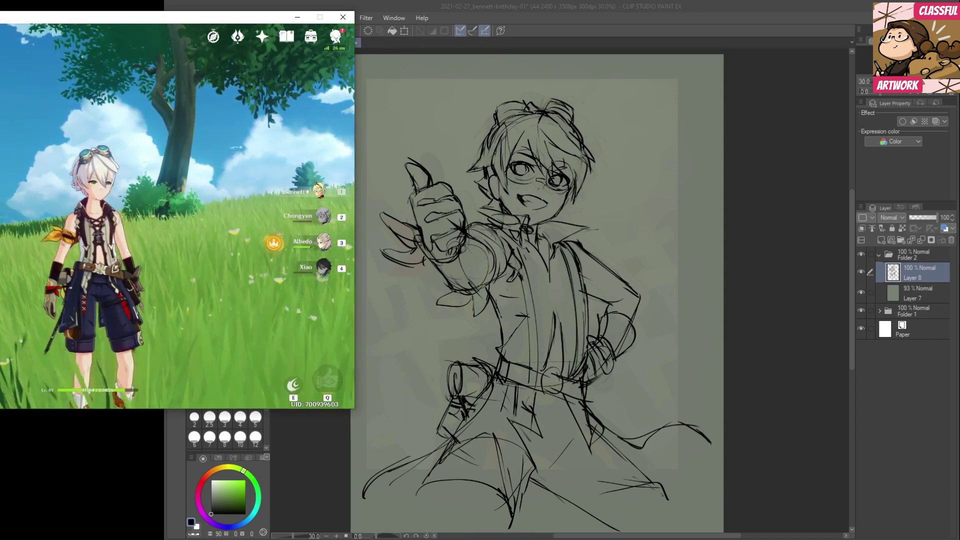
click(780, 196)
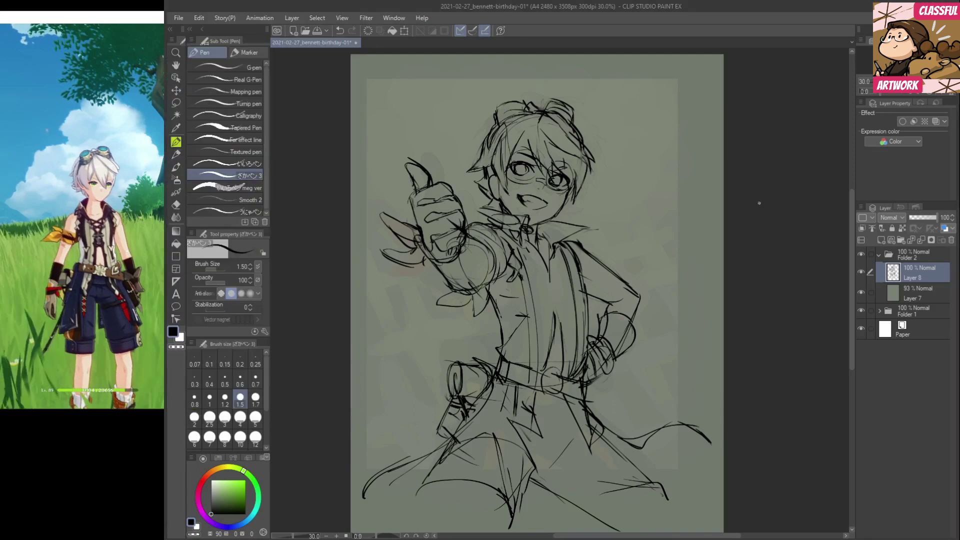
key(alt+Tab)
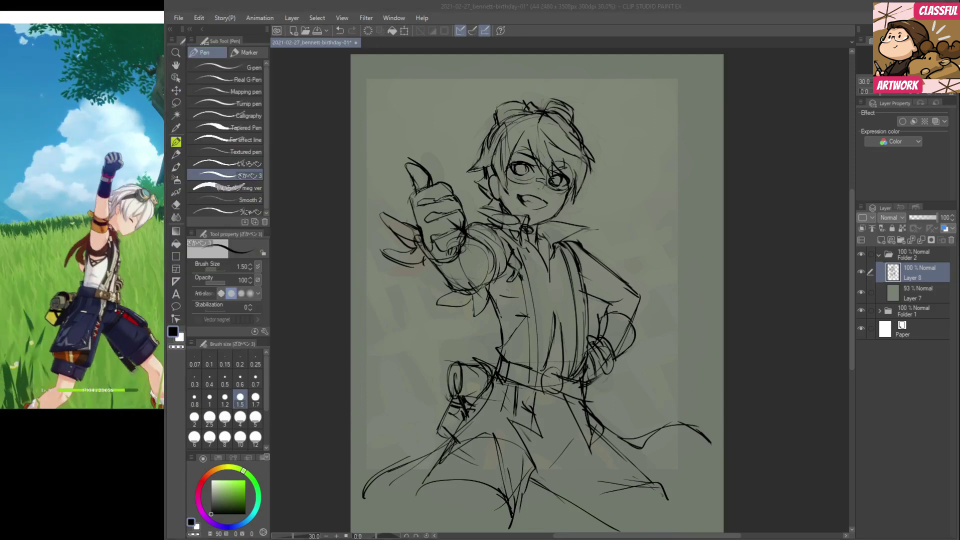
click(793, 212)
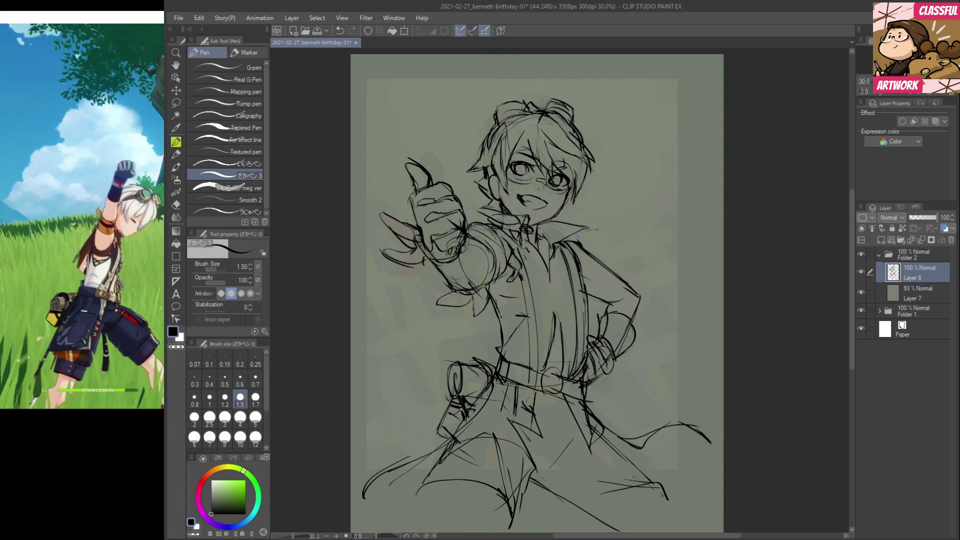
drag(565, 224, 581, 231)
drag(492, 227, 468, 221)
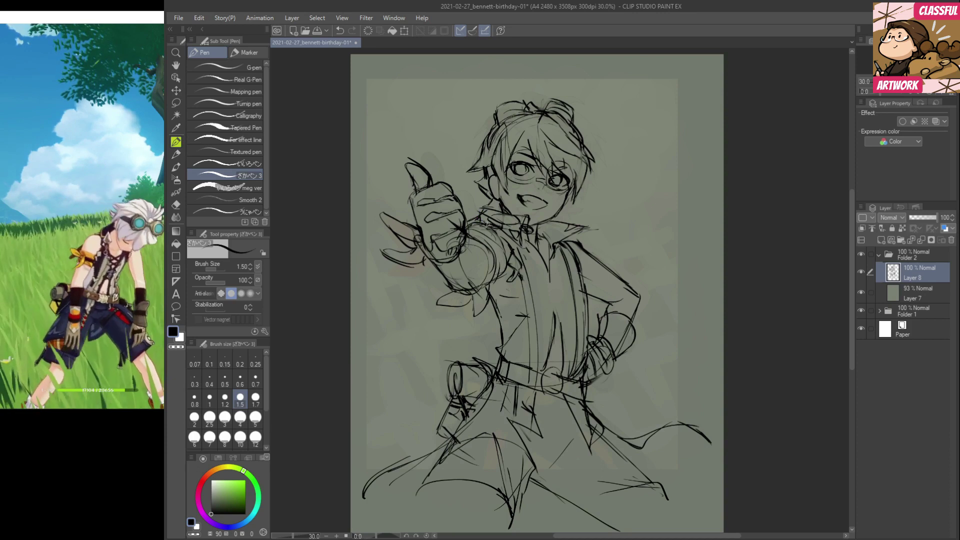
Sketch a long pointed cloth tail below the armband and a ragged vest edge beside it, erasing the old knot ends.
drag(461, 295, 441, 336)
drag(495, 308, 488, 335)
key(e)
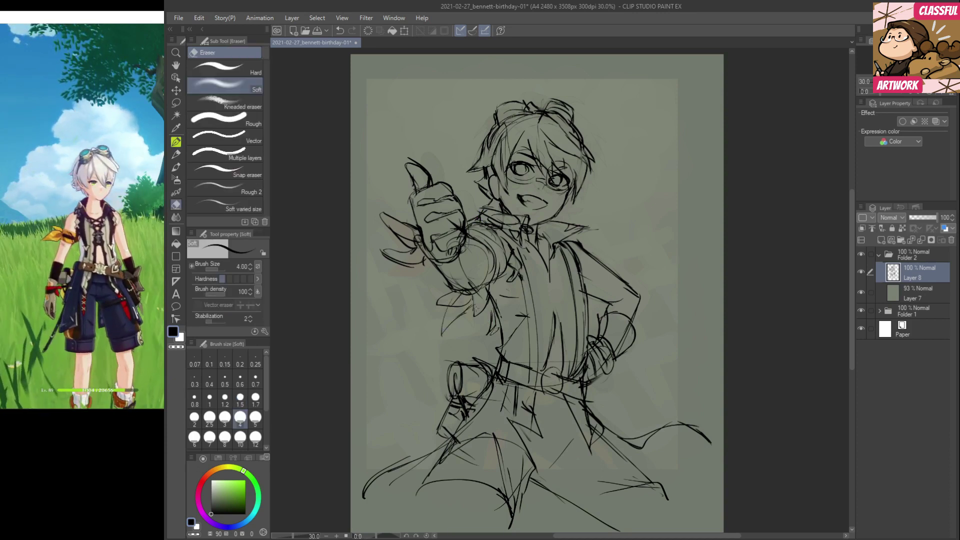
drag(473, 299, 472, 313)
mouse_move(483, 294)
mouse_down()
mouse_move(491, 311)
mouse_move(448, 291)
mouse_move(439, 307)
mouse_move(424, 289)
mouse_move(452, 290)
mouse_up()
Redraw the armband's jagged knot and its pointed hanging cloth tail beneath the outstretched arm.
key(p)
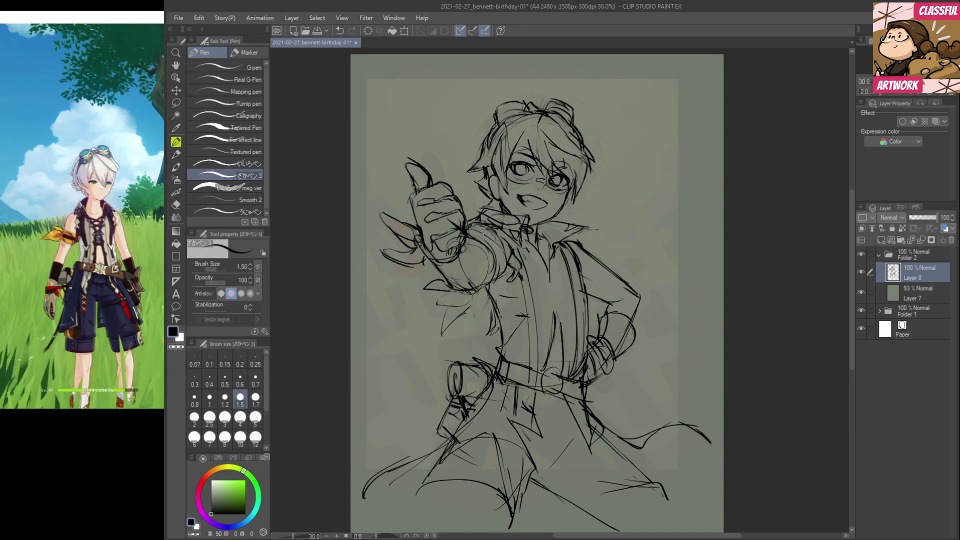
mouse_move(462, 275)
mouse_down()
mouse_move(467, 285)
mouse_move(430, 275)
mouse_move(435, 288)
mouse_move(425, 286)
mouse_move(450, 289)
mouse_up()
key(e)
key(p)
key(e)
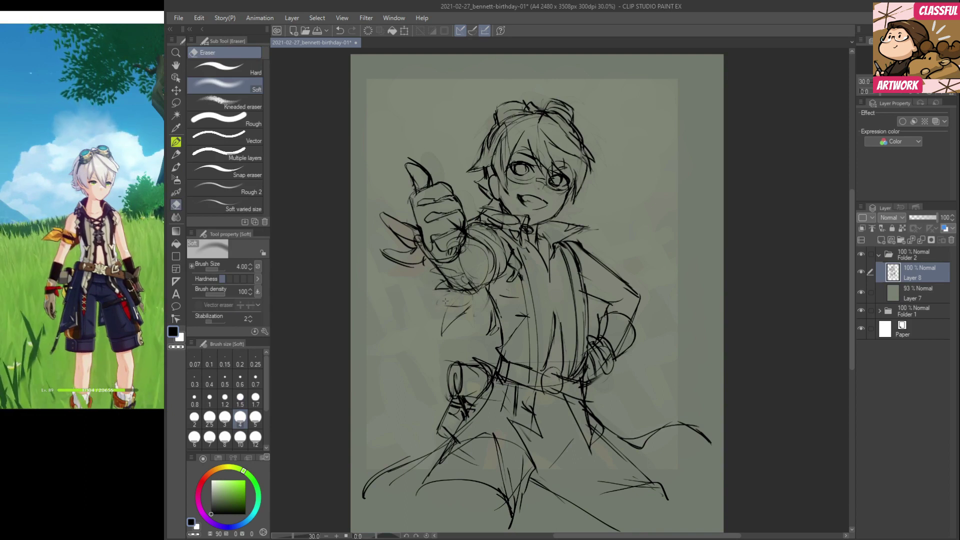
key(p)
mouse_move(459, 292)
mouse_down()
mouse_move(442, 325)
mouse_move(485, 293)
mouse_move(455, 316)
mouse_up()
drag(448, 304, 440, 336)
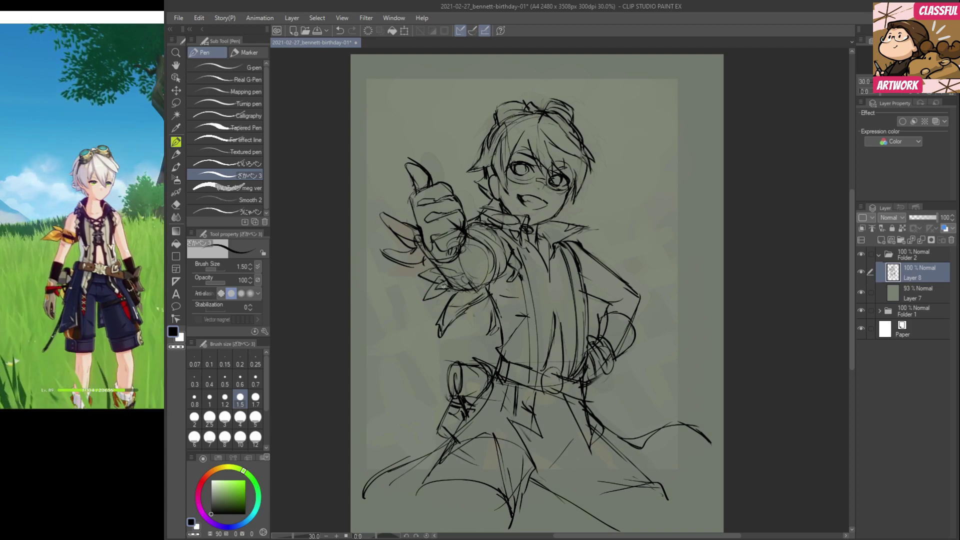
Clean up the overlapping lines along the forearm beside the armband knot, alternating between eraser and pen.
key(e)
mouse_move(418, 274)
mouse_down()
mouse_move(436, 284)
mouse_move(426, 265)
mouse_move(440, 272)
mouse_up()
key(p)
key(e)
key(p)
key(e)
key(p)
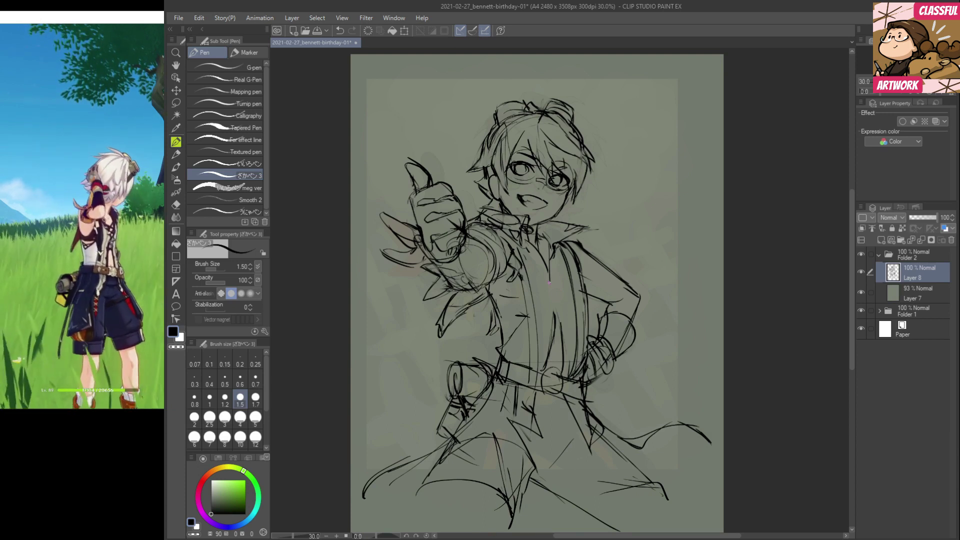
Erase the goggles from the head and redraw the outline of the hair across the crown and side.
drag(639, 321, 663, 324)
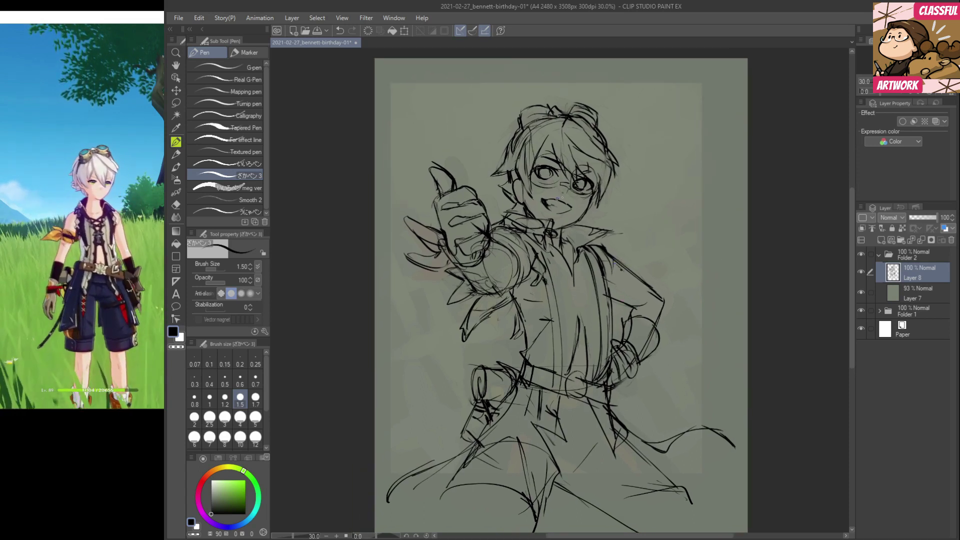
key(e)
mouse_move(551, 108)
mouse_down()
mouse_move(517, 120)
mouse_move(538, 105)
mouse_move(603, 116)
mouse_up()
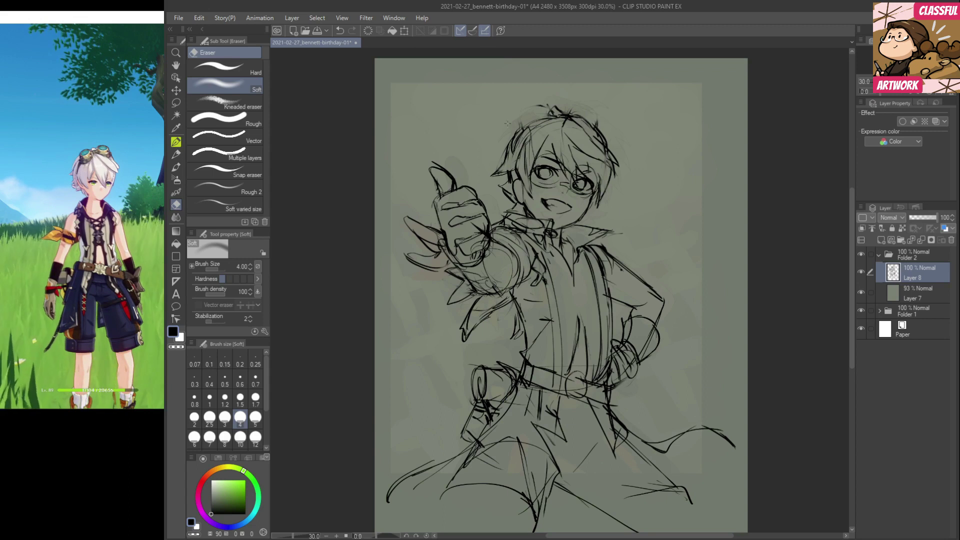
key(p)
mouse_move(523, 124)
mouse_down()
mouse_move(545, 114)
mouse_move(504, 141)
mouse_move(496, 160)
mouse_up()
drag(508, 133, 498, 156)
mouse_move(549, 109)
mouse_down()
mouse_move(581, 112)
mouse_move(599, 128)
mouse_move(594, 120)
mouse_up()
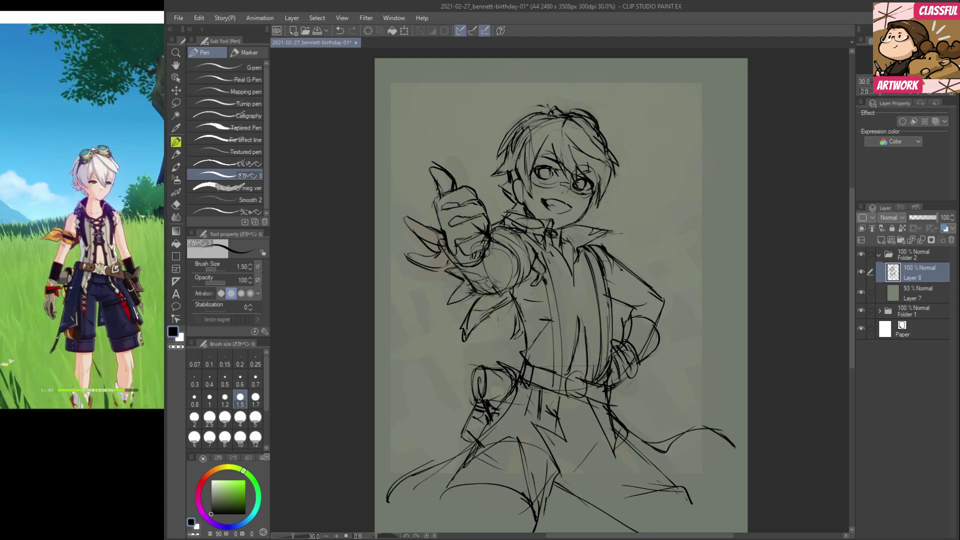
Draw bold round glasses frames over both eyes, with the bridge and the arm reaching the ear.
mouse_move(535, 163)
mouse_down()
mouse_move(553, 187)
mouse_move(563, 167)
mouse_move(540, 185)
mouse_move(563, 165)
mouse_move(559, 183)
mouse_move(574, 175)
mouse_up()
mouse_move(560, 182)
mouse_down()
mouse_move(574, 177)
mouse_move(588, 198)
mouse_move(596, 168)
mouse_move(588, 193)
mouse_move(587, 179)
mouse_up()
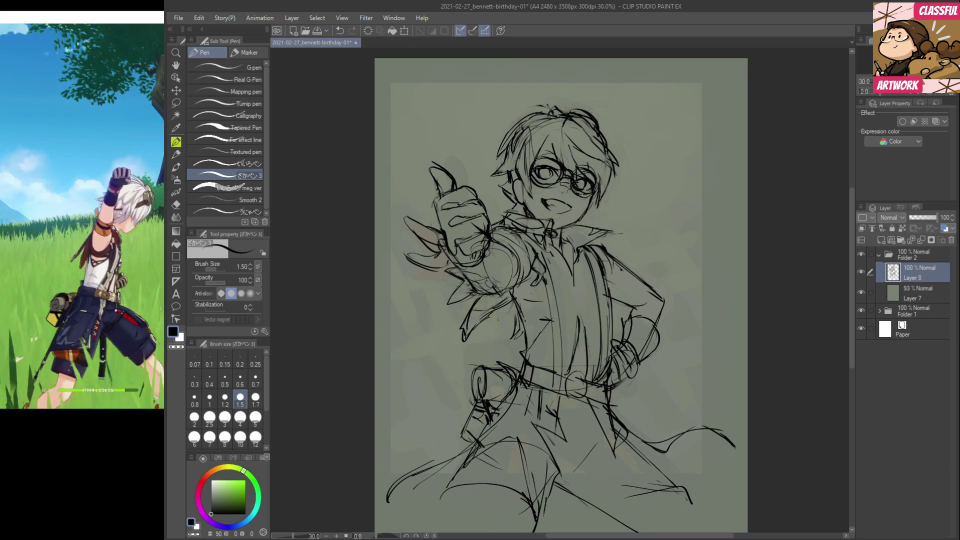
drag(518, 171, 513, 179)
drag(523, 171, 532, 166)
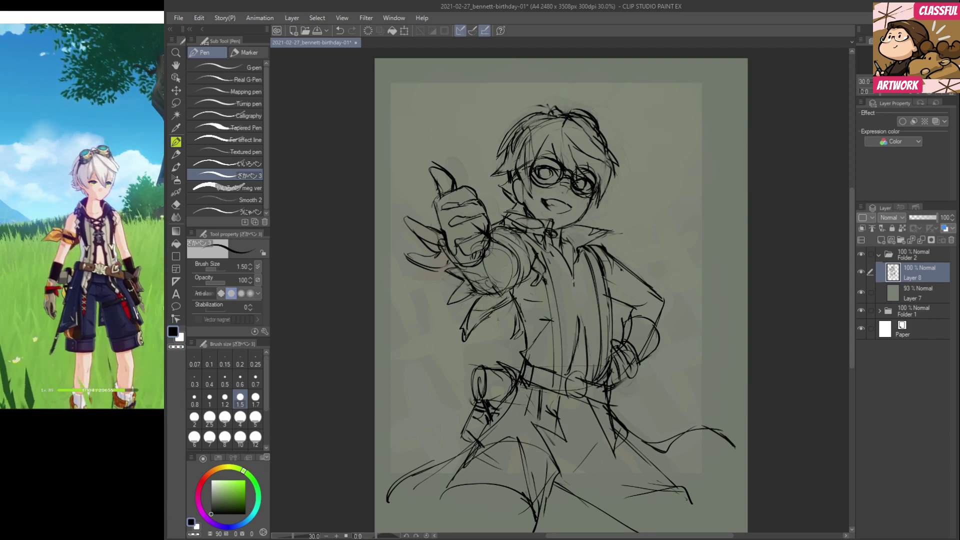
Sketch the lacing down the chest opening with a clover-shaped knot at its lower end.
drag(569, 281, 580, 319)
mouse_move(574, 295)
mouse_down()
mouse_move(578, 312)
mouse_move(581, 296)
mouse_up()
drag(553, 250, 569, 271)
drag(573, 253, 561, 257)
Sketch the lower shirt folds, the pointed vest edges and the sleeve lines beside the hand on the hip.
mouse_move(581, 323)
mouse_down()
mouse_move(575, 369)
mouse_move(557, 370)
mouse_up()
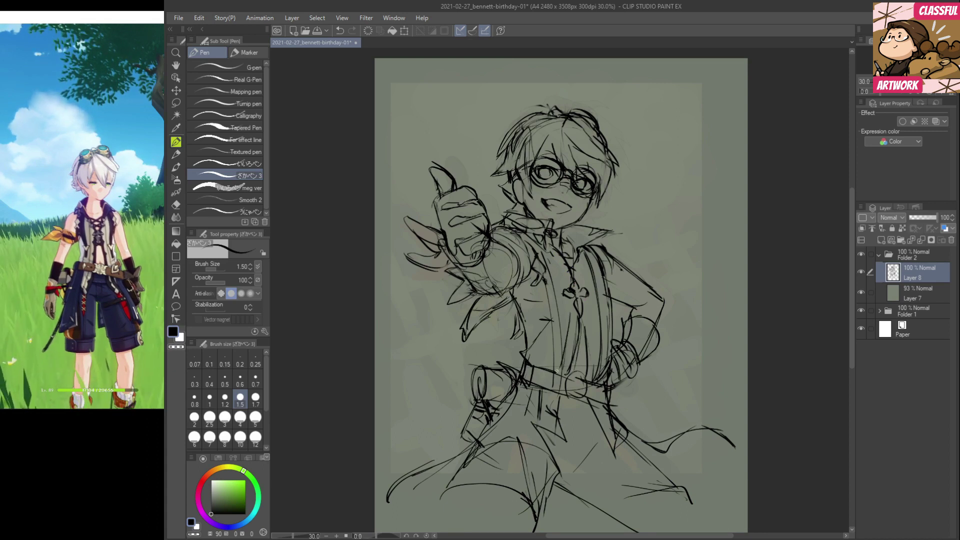
drag(591, 335, 589, 370)
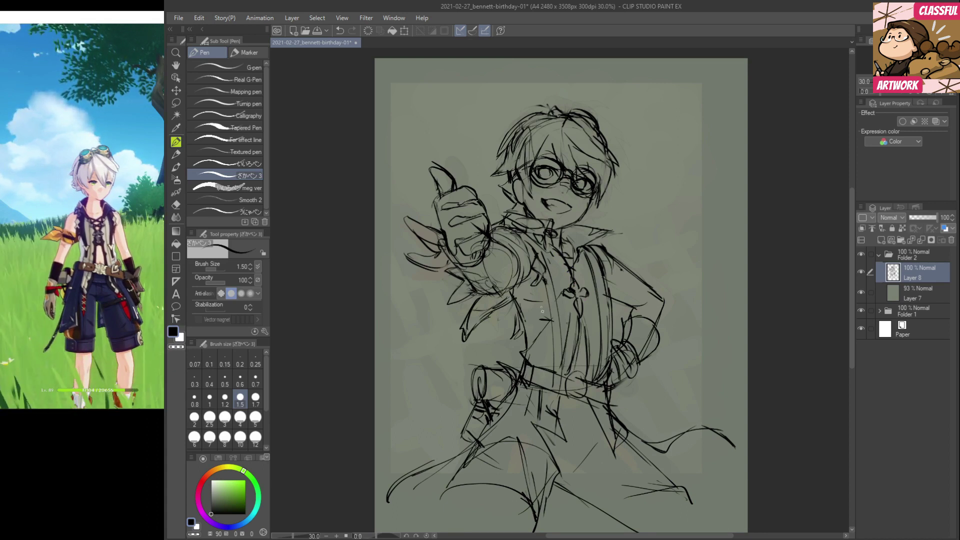
mouse_move(540, 288)
mouse_down()
mouse_move(548, 304)
mouse_move(557, 346)
mouse_up()
mouse_move(547, 326)
mouse_down()
mouse_move(564, 343)
mouse_move(588, 330)
mouse_move(559, 358)
mouse_up()
drag(610, 296, 647, 346)
Scatter small spark and debris marks in the empty space on both sides of the figure.
drag(700, 376, 692, 393)
drag(721, 356, 713, 366)
mouse_move(413, 375)
mouse_down()
mouse_move(433, 407)
mouse_move(429, 400)
mouse_up()
drag(397, 355, 405, 361)
drag(404, 338, 408, 348)
drag(398, 400, 415, 406)
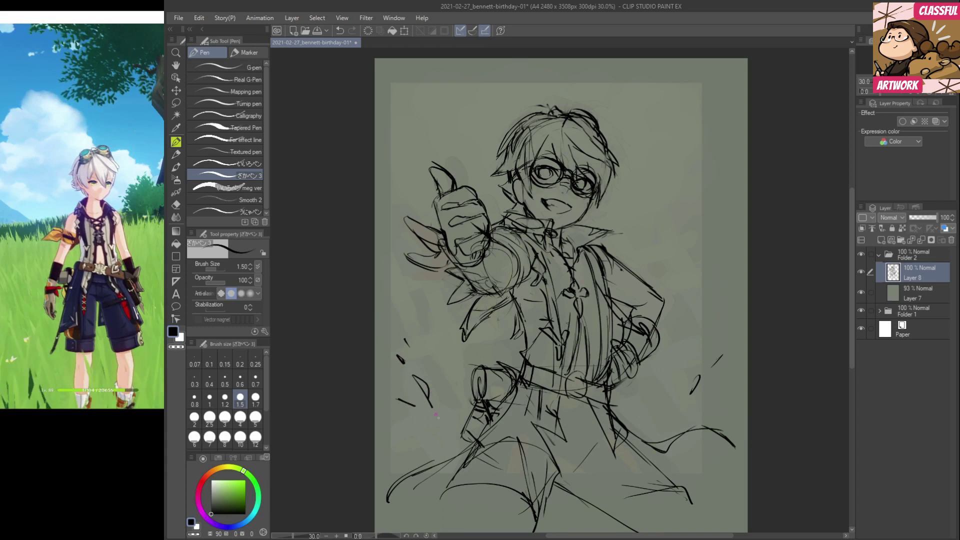
mouse_move(681, 390)
mouse_down()
mouse_move(678, 401)
mouse_move(709, 392)
mouse_up()
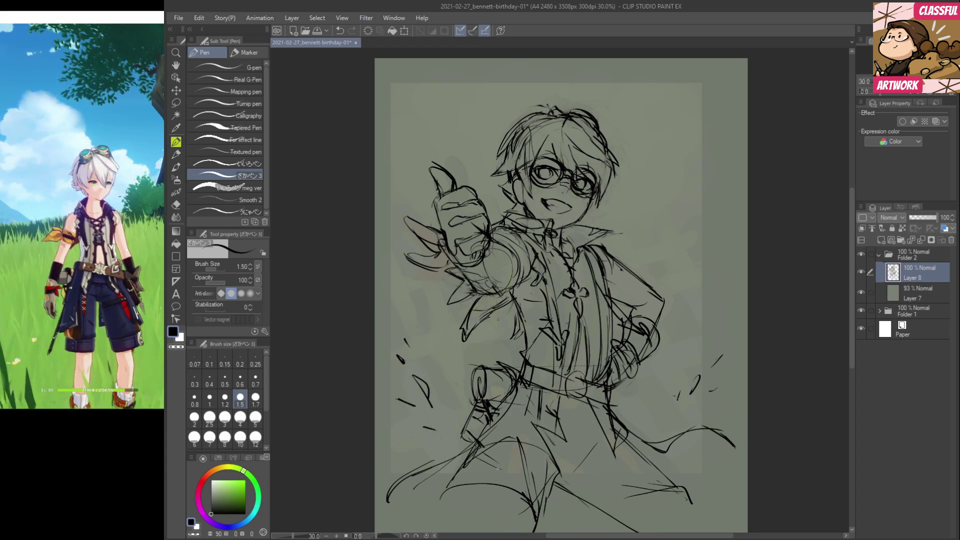
Lower the sketch layer's opacity to 23% and add a new layer above it.
click(336, 536)
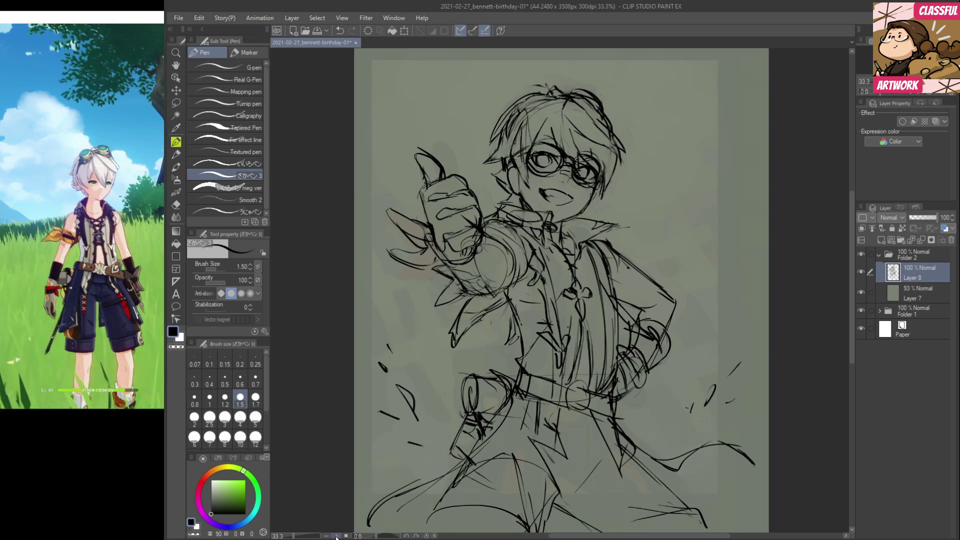
click(336, 535)
drag(936, 218, 916, 217)
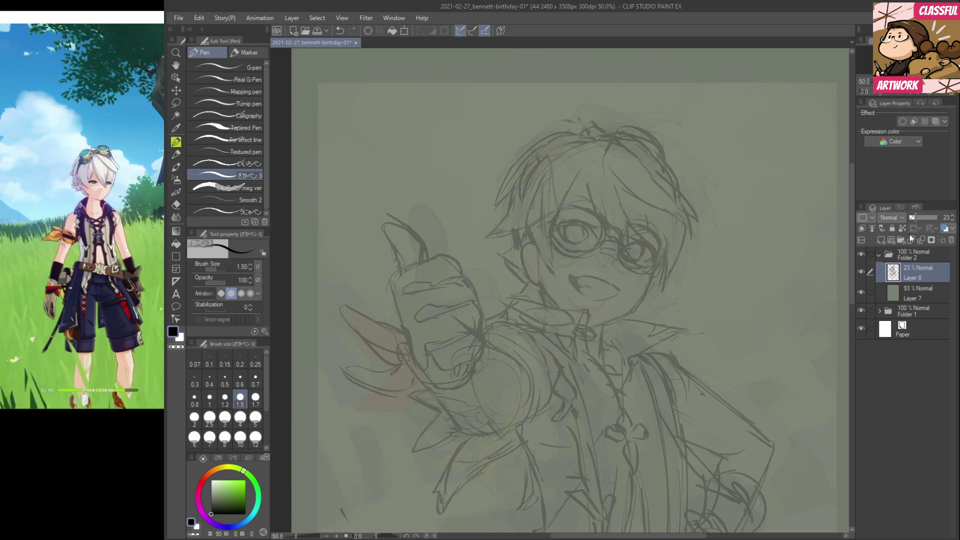
click(881, 239)
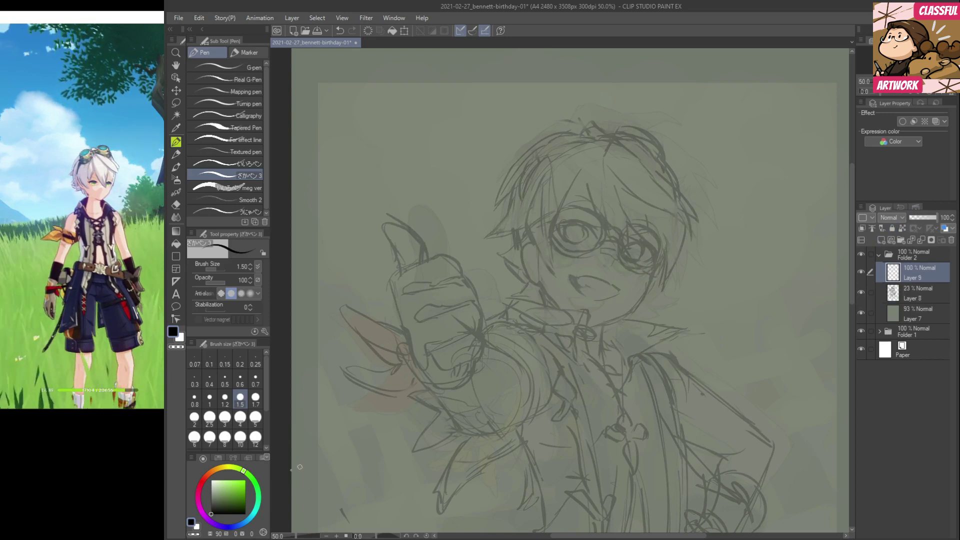
Ink both round lens outlines of the glasses over the faded sketch with a 0.6 pen.
click(240, 379)
mouse_move(554, 229)
mouse_down()
mouse_move(582, 251)
mouse_move(596, 227)
mouse_move(559, 218)
mouse_move(576, 206)
mouse_move(600, 225)
mouse_up()
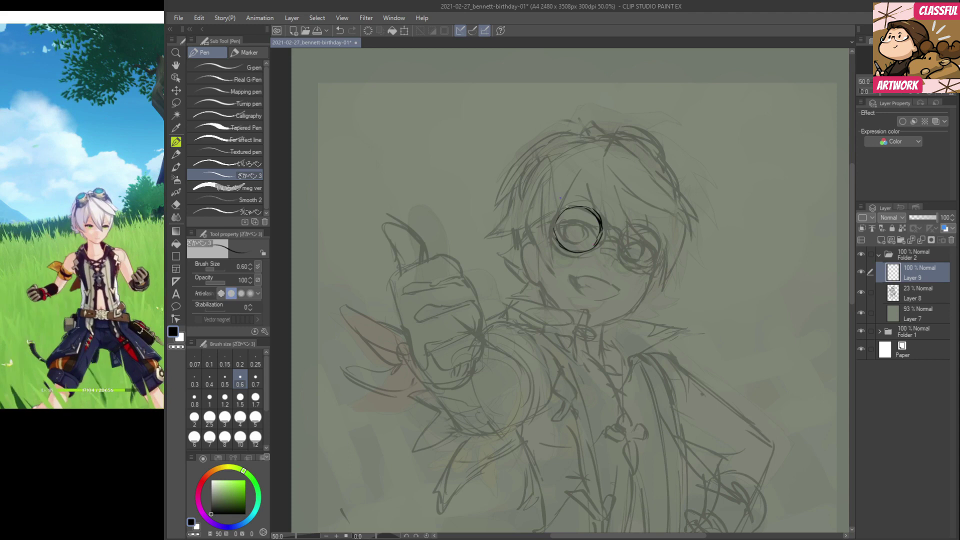
drag(593, 246, 575, 249)
mouse_move(629, 230)
mouse_down()
mouse_move(645, 264)
mouse_move(643, 242)
mouse_move(626, 241)
mouse_move(640, 225)
mouse_move(657, 242)
mouse_move(658, 252)
mouse_move(626, 255)
mouse_move(641, 268)
mouse_move(654, 235)
mouse_up()
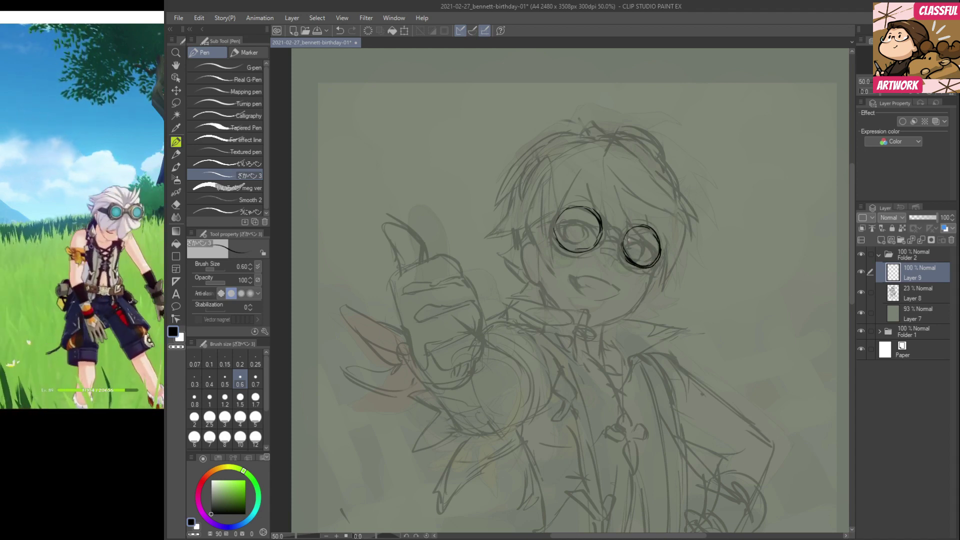
Clean up the lens outlines with a Soft eraser at size 1.5, and draw the bridge between the lenses.
key(e)
click(240, 397)
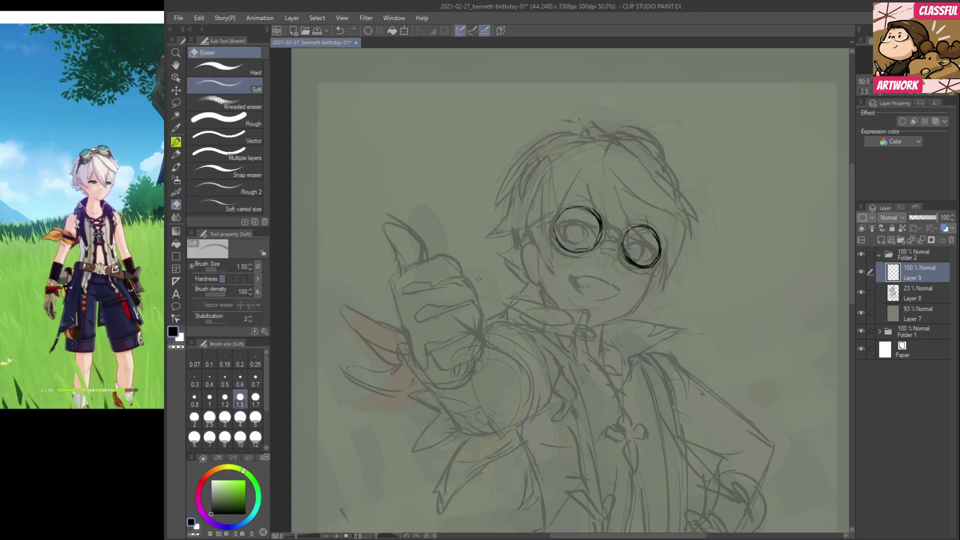
mouse_move(633, 256)
mouse_down()
mouse_move(649, 256)
mouse_move(625, 251)
mouse_move(645, 263)
mouse_move(638, 268)
mouse_up()
key(p)
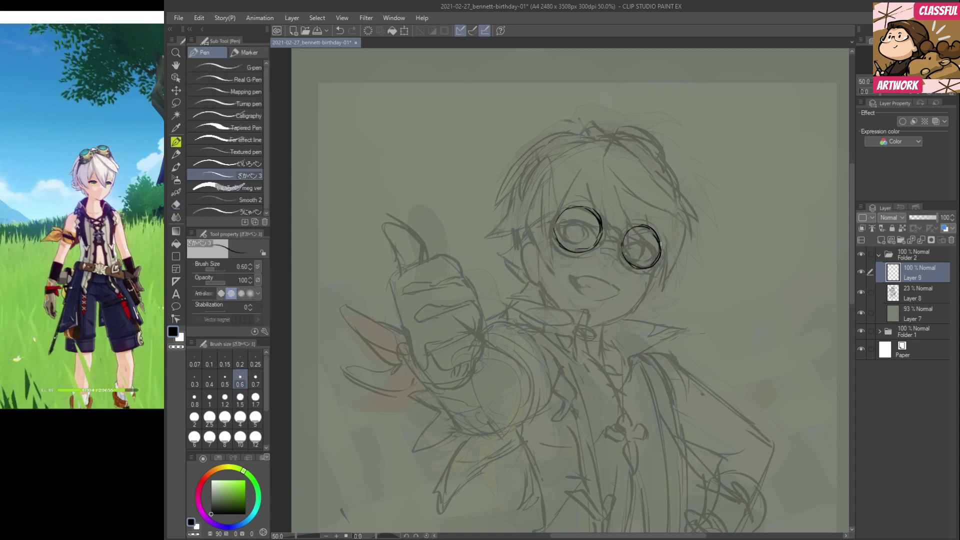
key(e)
key(p)
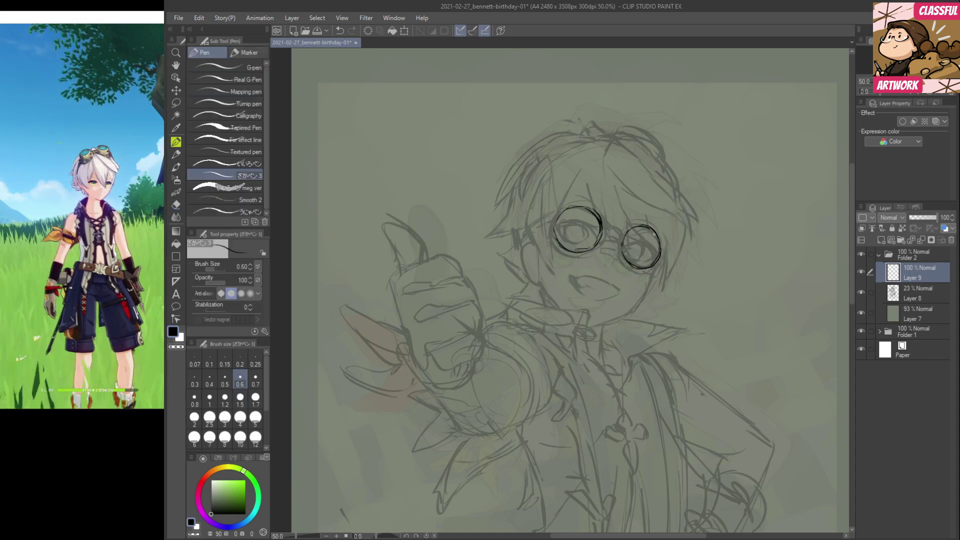
drag(662, 245, 662, 257)
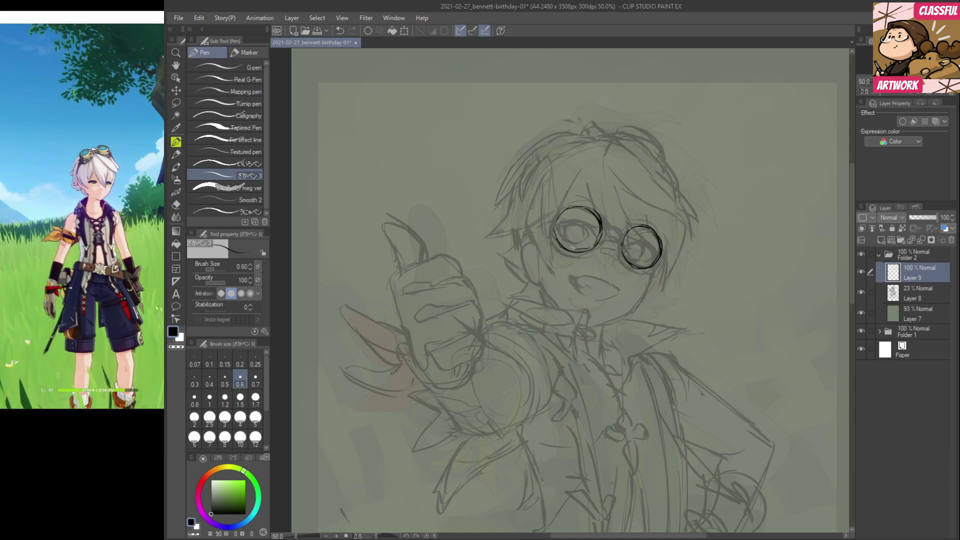
mouse_move(559, 244)
mouse_down()
mouse_move(594, 249)
mouse_move(619, 244)
mouse_move(620, 233)
mouse_up()
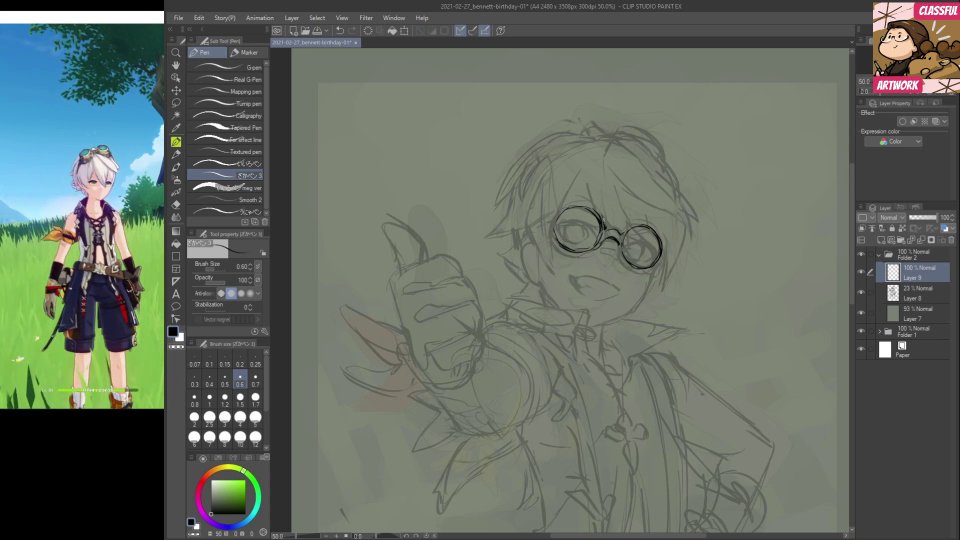
Draw the irises and upper lash lines inside both lenses and thicken the rim of the smaller lens.
mouse_move(560, 227)
mouse_down()
mouse_move(590, 220)
mouse_move(593, 236)
mouse_move(566, 239)
mouse_move(584, 223)
mouse_move(585, 243)
mouse_move(574, 245)
mouse_up()
drag(632, 241, 628, 254)
mouse_move(633, 240)
mouse_down()
mouse_move(638, 258)
mouse_move(640, 238)
mouse_move(653, 258)
mouse_move(650, 248)
mouse_move(644, 261)
mouse_move(646, 243)
mouse_move(629, 240)
mouse_up()
key(e)
key(p)
key(e)
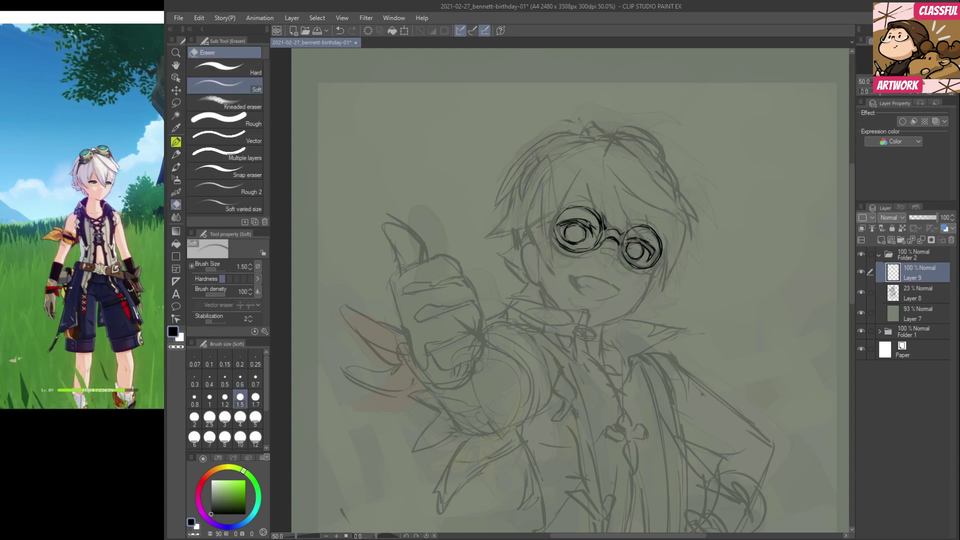
key(p)
mouse_move(621, 245)
mouse_down()
mouse_move(618, 261)
mouse_move(643, 271)
mouse_up()
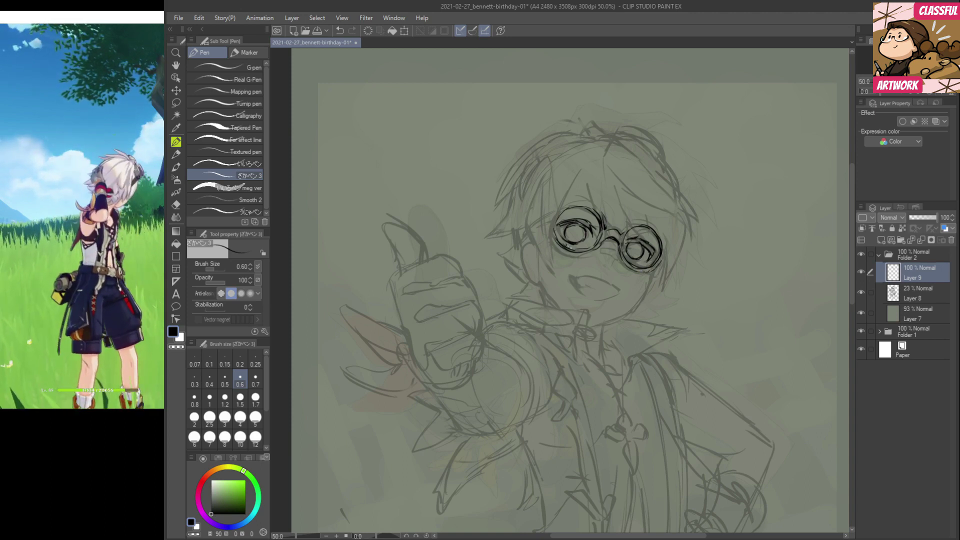
Mirror the canvas view, double the rim of the larger lens and refine the irises of both eyes.
key(e)
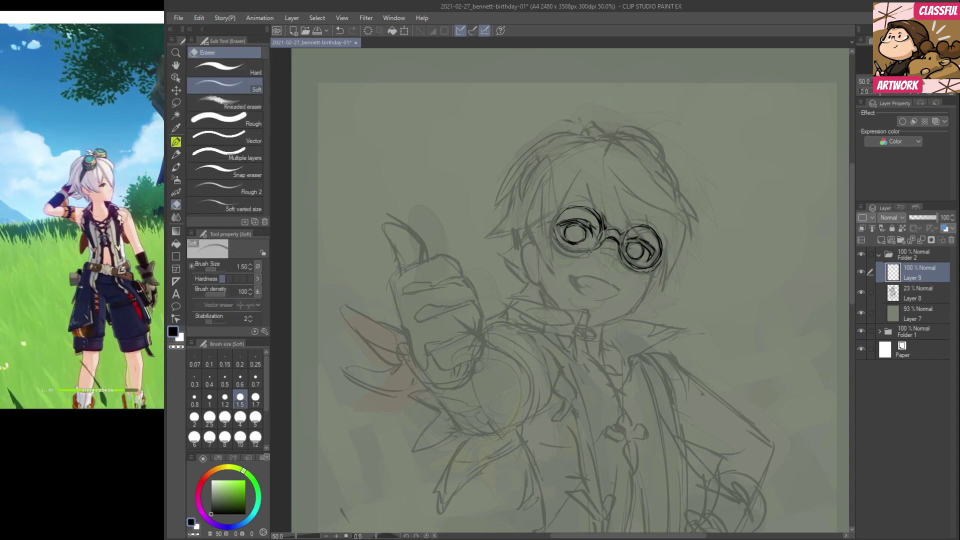
key(h)
key(p)
mouse_move(530, 243)
mouse_down()
mouse_move(550, 250)
mouse_move(564, 224)
mouse_up()
mouse_move(527, 253)
mouse_down()
mouse_move(551, 255)
mouse_move(567, 234)
mouse_up()
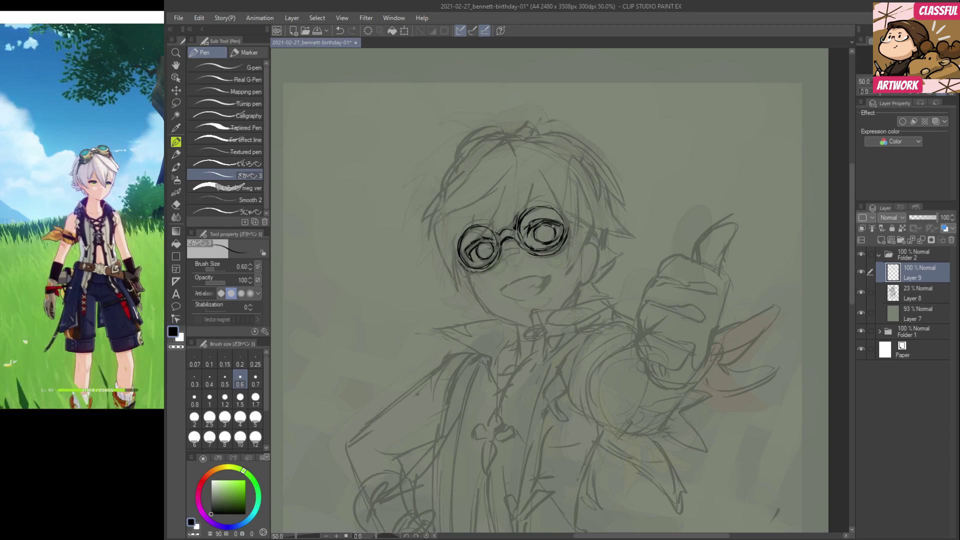
key(e)
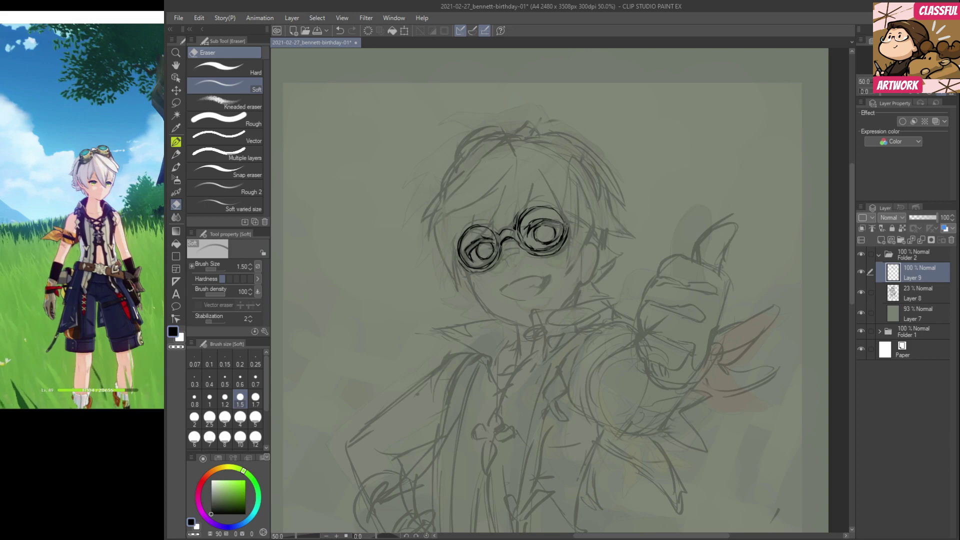
key(p)
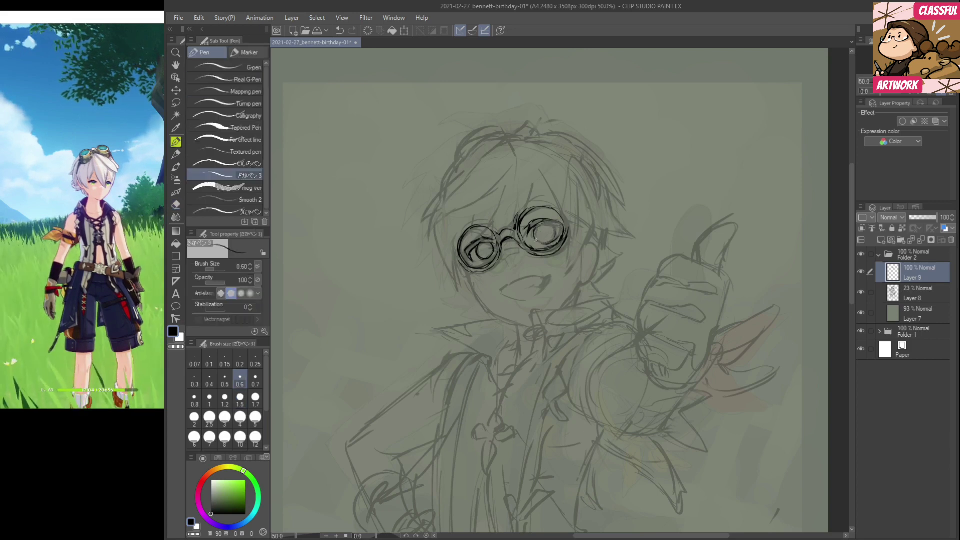
mouse_move(534, 229)
mouse_down()
mouse_move(547, 222)
mouse_move(556, 233)
mouse_up()
key(e)
mouse_move(475, 255)
mouse_down()
mouse_move(493, 249)
mouse_move(481, 261)
mouse_up()
key(p)
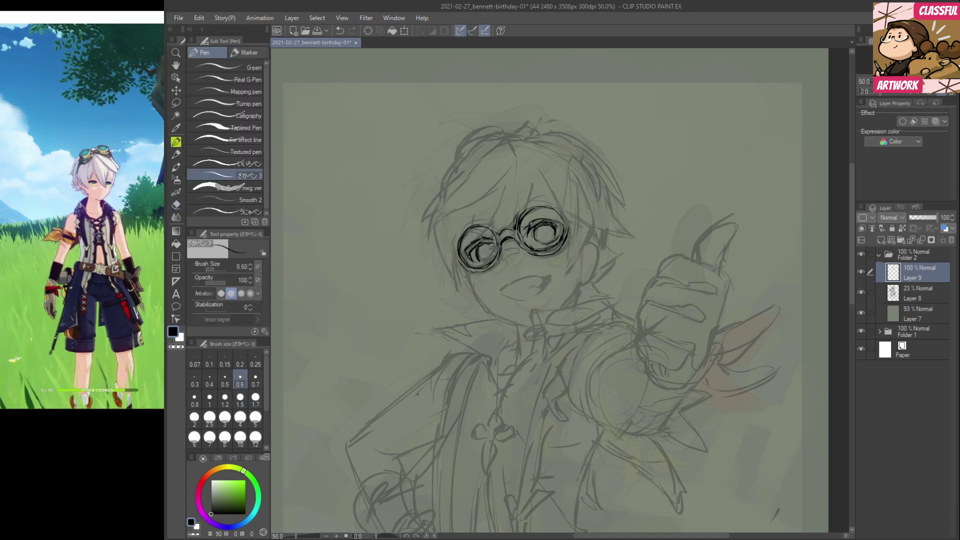
Lower Layer 8's opacity to 5%, hide Folder 1, and strengthen the irises on Layer 9.
click(919, 291)
drag(916, 217, 911, 215)
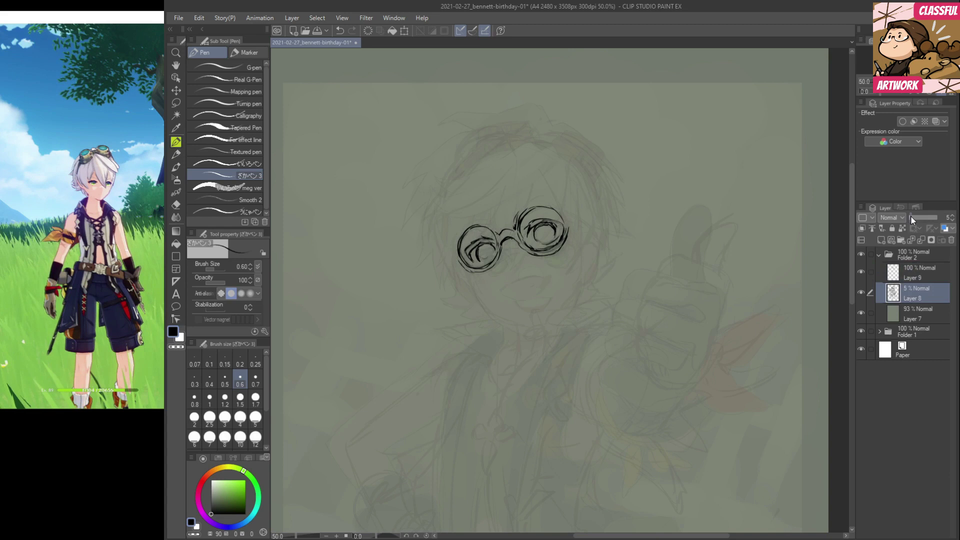
click(911, 271)
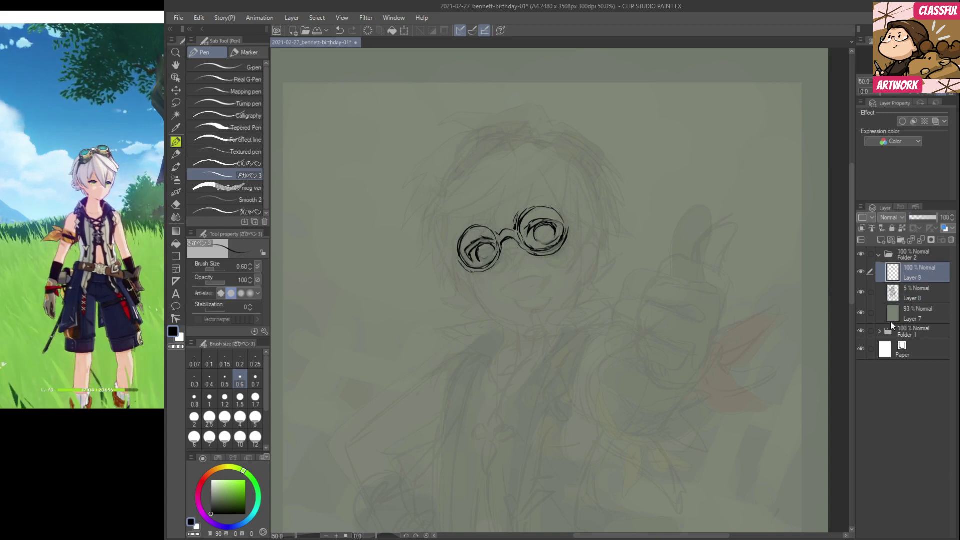
click(861, 332)
mouse_move(479, 257)
mouse_down()
mouse_move(494, 243)
mouse_move(492, 254)
mouse_up()
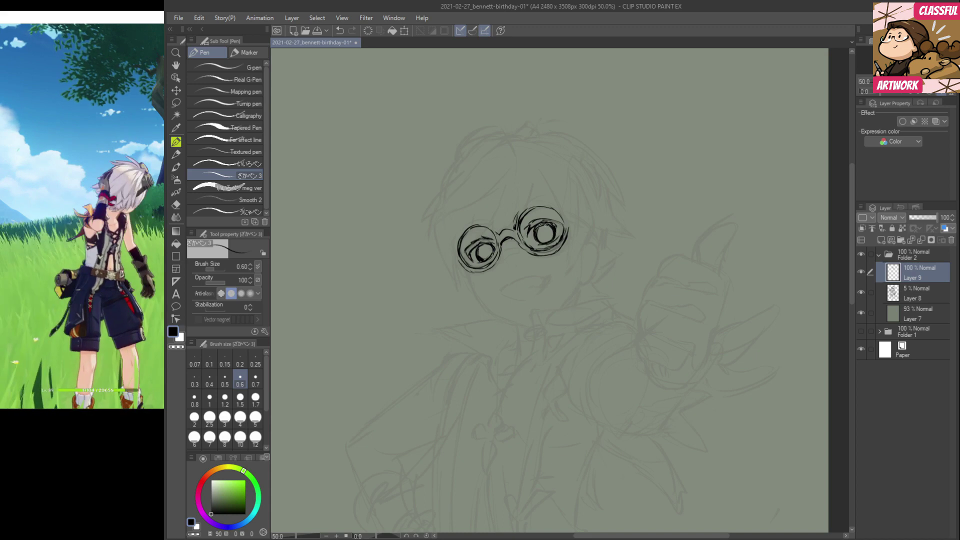
Open a second canvas window of the same document as a narrow floating overview at 12.5% zoom.
click(394, 18)
mouse_move(420, 32)
click(543, 32)
drag(348, 43, 425, 81)
drag(487, 93, 141, 304)
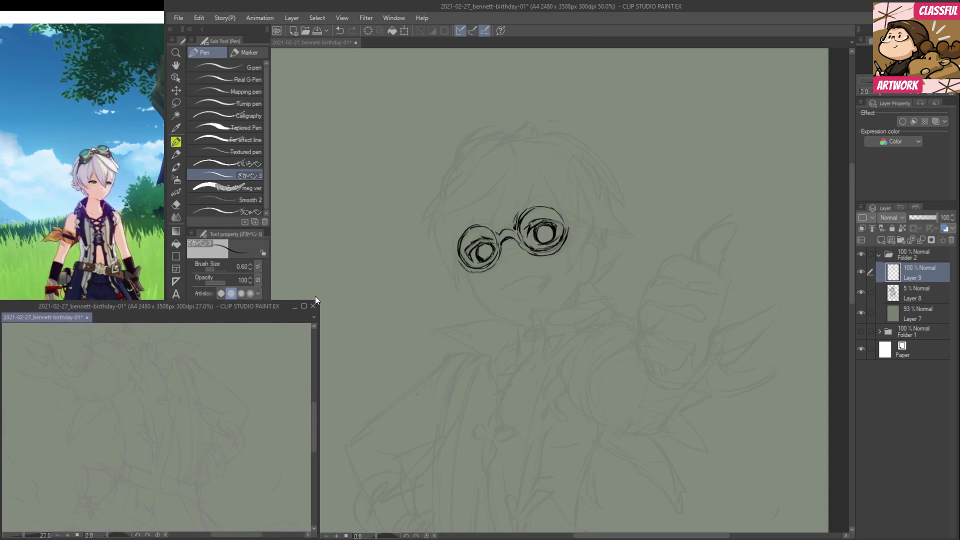
click(57, 536)
click(58, 535)
mouse_move(319, 304)
mouse_down()
mouse_move(182, 308)
mouse_move(167, 294)
mouse_up()
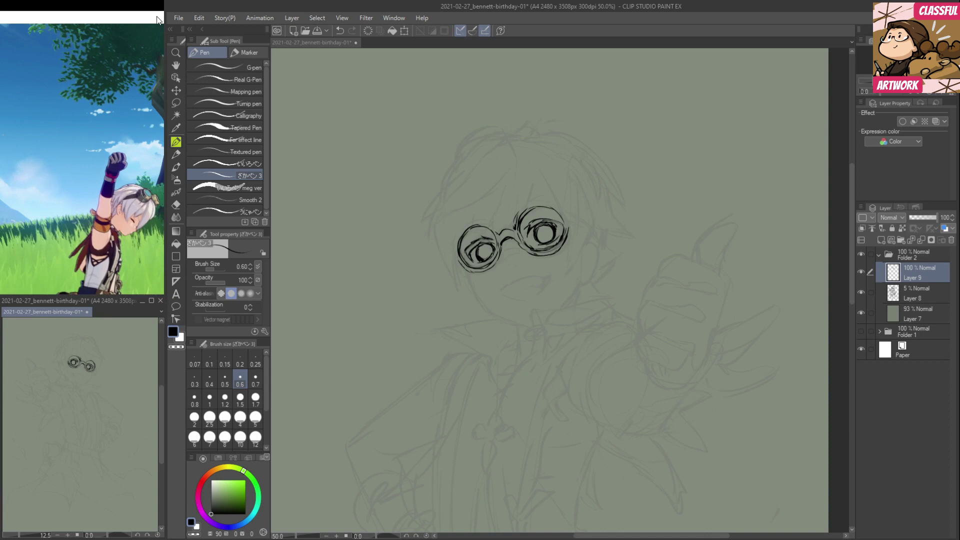
Rearrange the Genshin Impact reference window and the floating canvas overview so the overview sits above the game character.
key(alt+Tab)
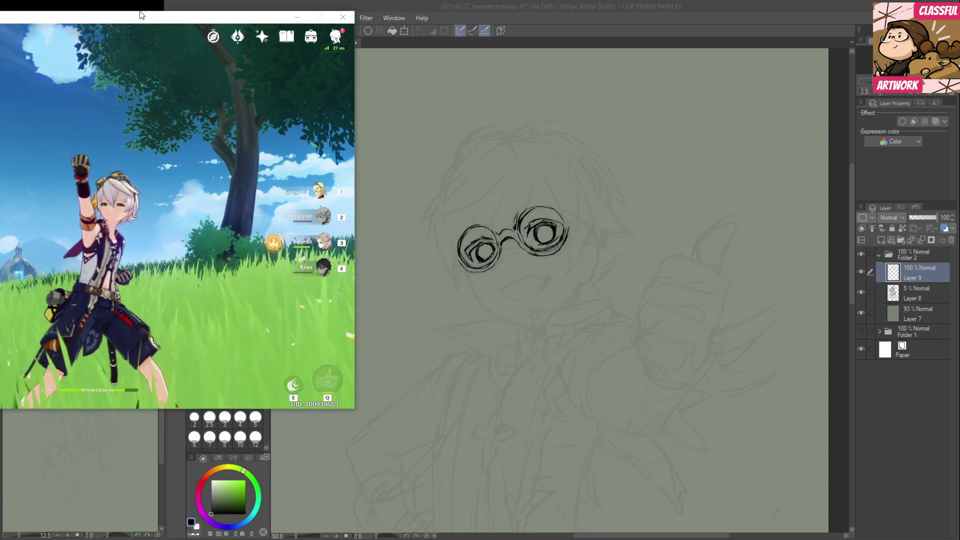
drag(147, 22, 112, 154)
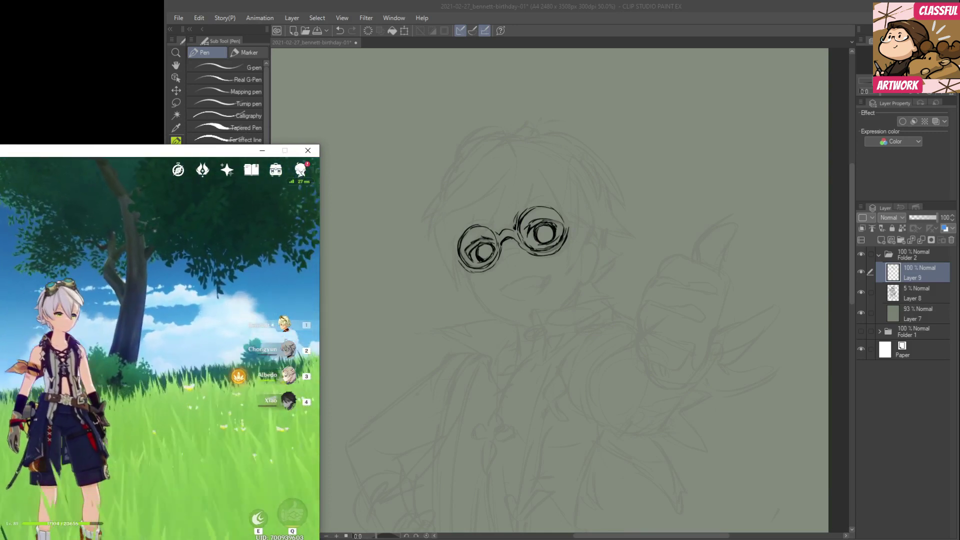
key(alt+Tab)
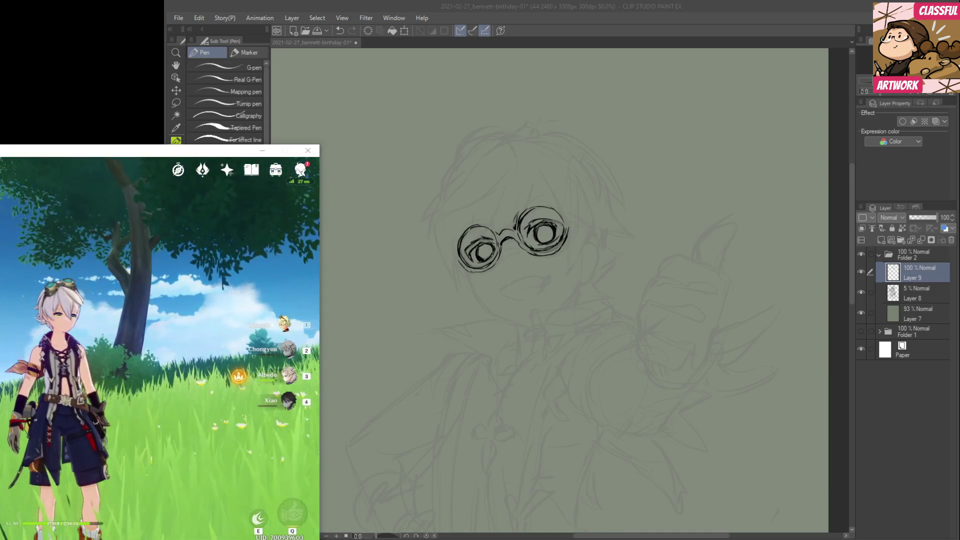
click(549, 15)
mouse_move(94, 305)
mouse_down()
mouse_move(111, 149)
mouse_move(94, 8)
mouse_up()
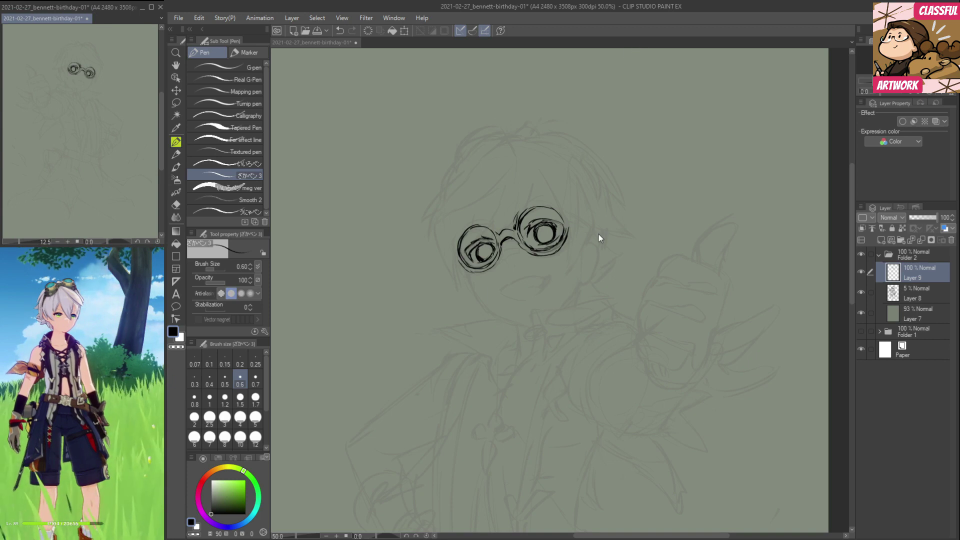
Draw the small nose lines below the glasses bridge and refine the lens rim and the larger eye's upper lid.
drag(597, 282, 620, 280)
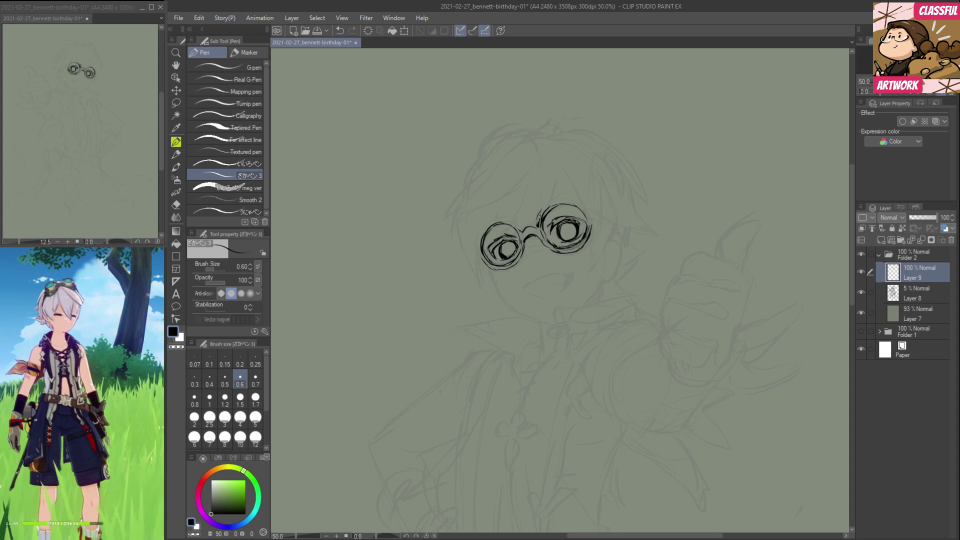
key(e)
key(p)
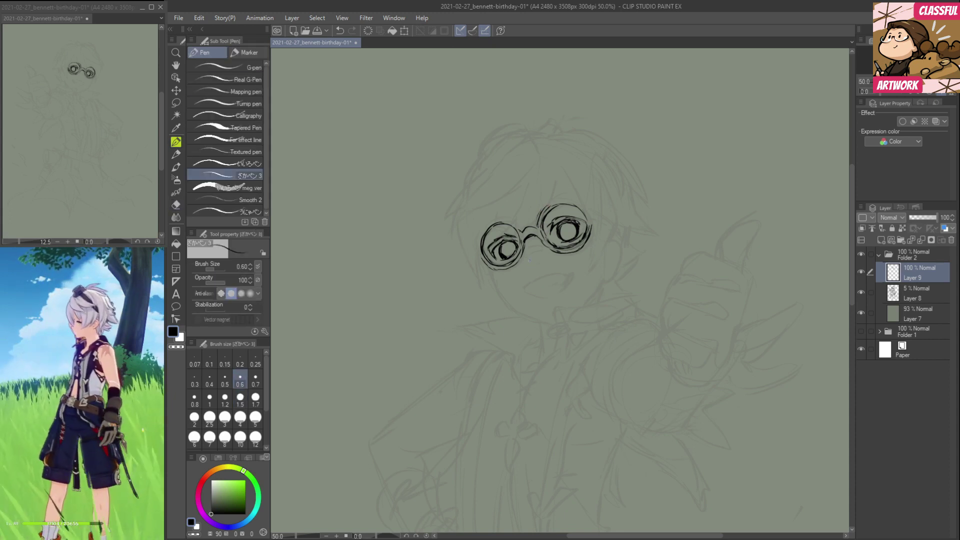
drag(528, 258, 542, 247)
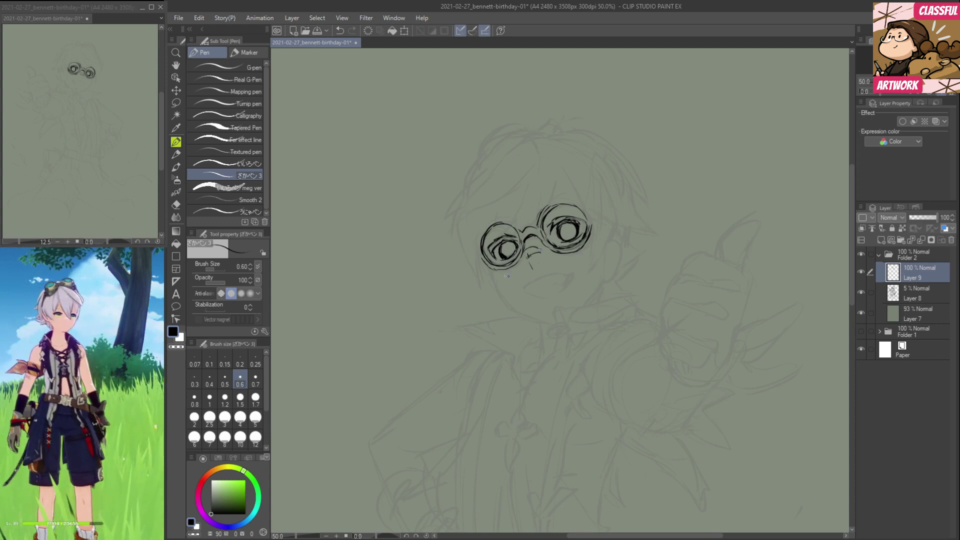
drag(492, 273, 526, 257)
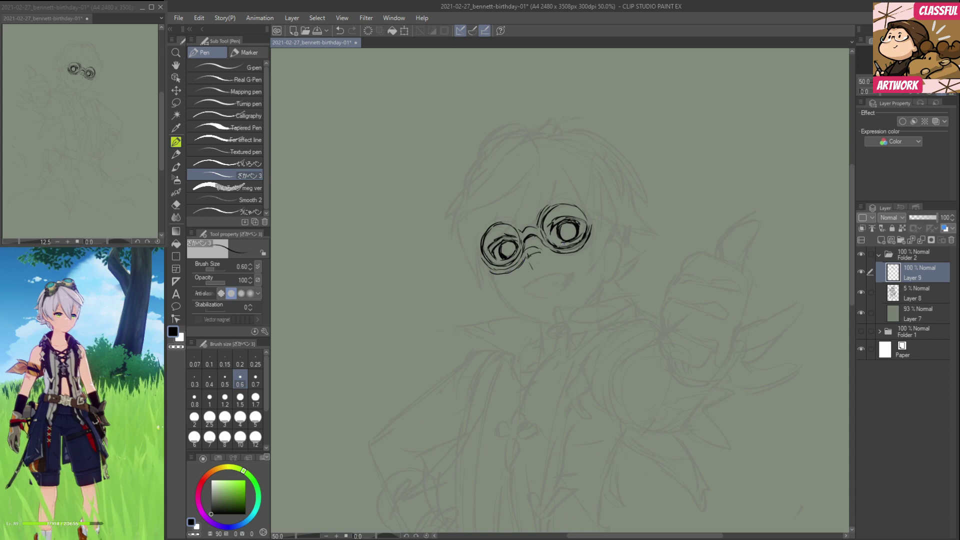
key(e)
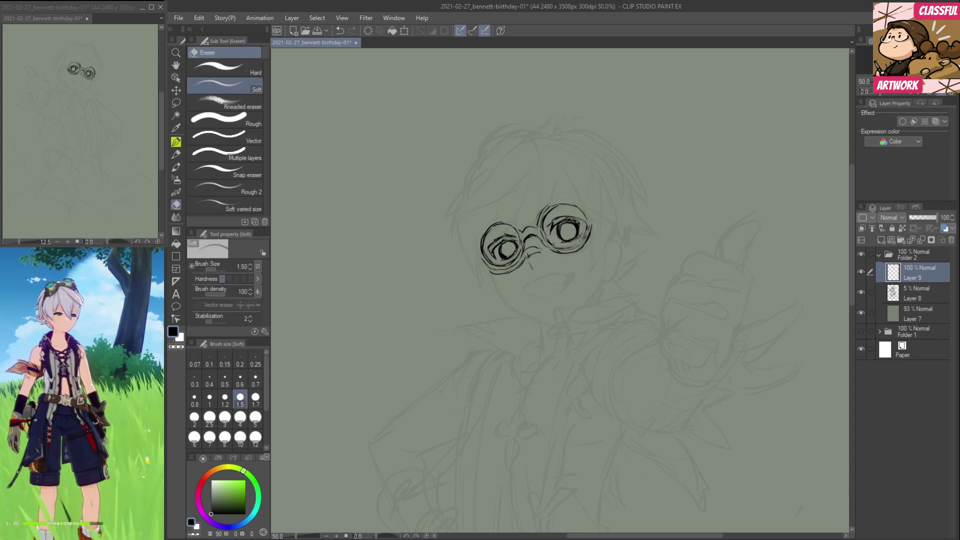
key(p)
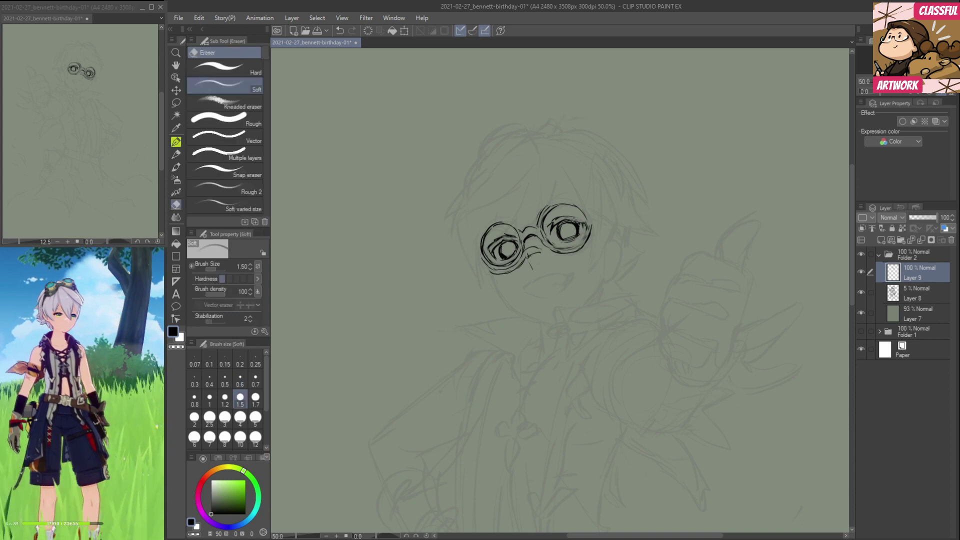
drag(577, 217, 586, 220)
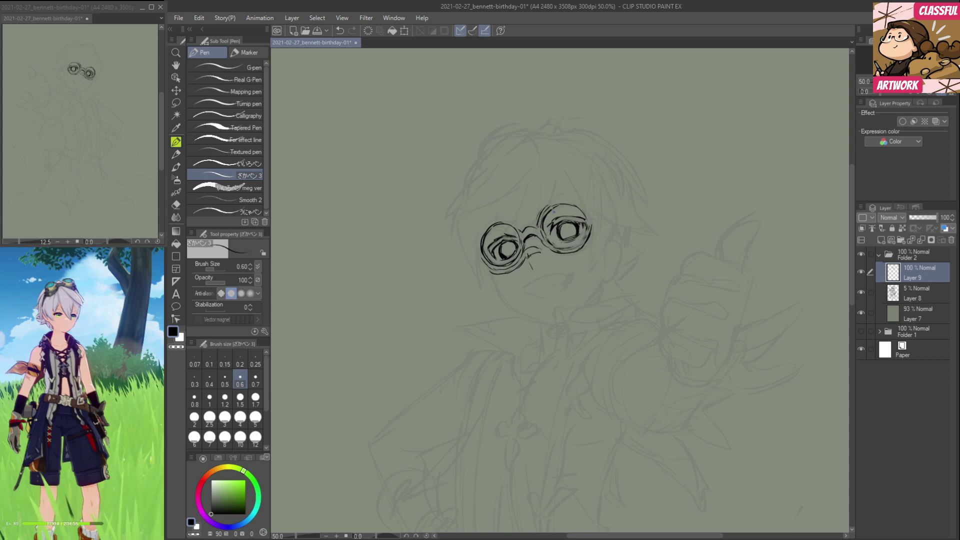
key(e)
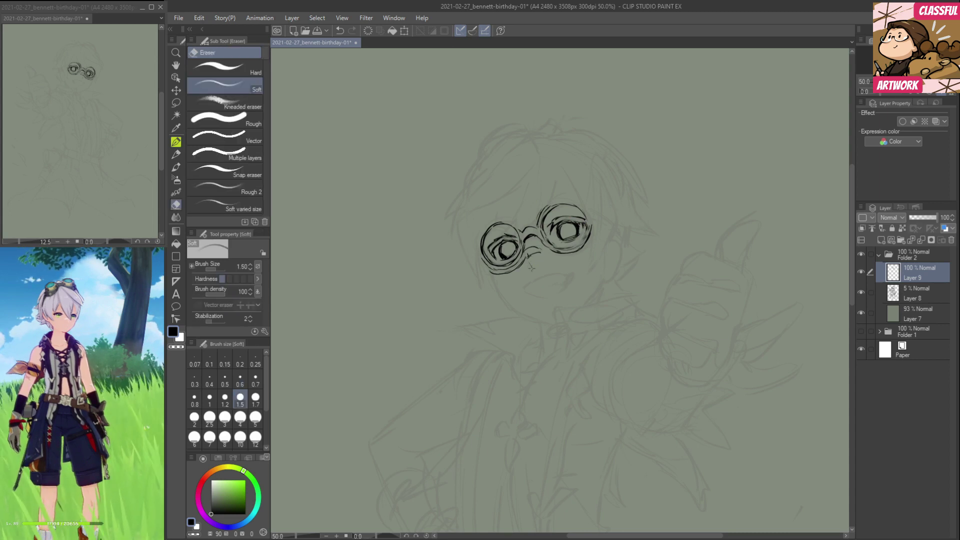
key(p)
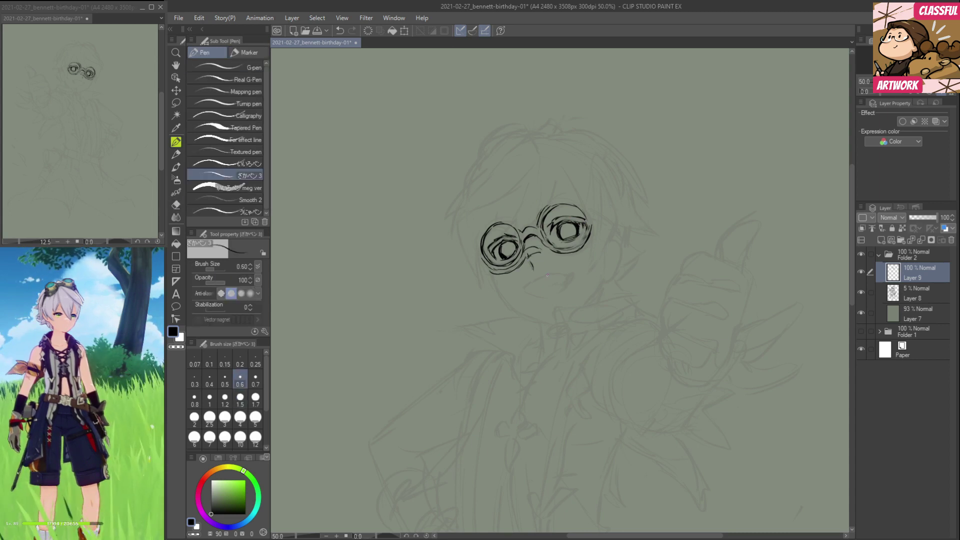
Draw the open smiling mouth, clean up its outline with the eraser and touch up the larger lens's outer rim.
mouse_move(526, 289)
mouse_down()
mouse_move(565, 274)
mouse_move(526, 287)
mouse_move(535, 296)
mouse_move(562, 283)
mouse_move(538, 299)
mouse_up()
key(e)
key(p)
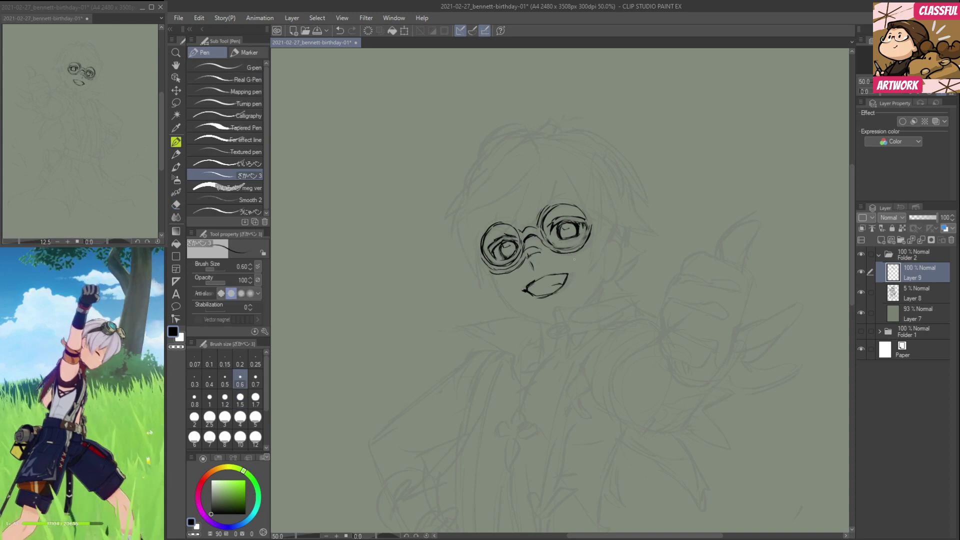
key(e)
drag(534, 298, 531, 299)
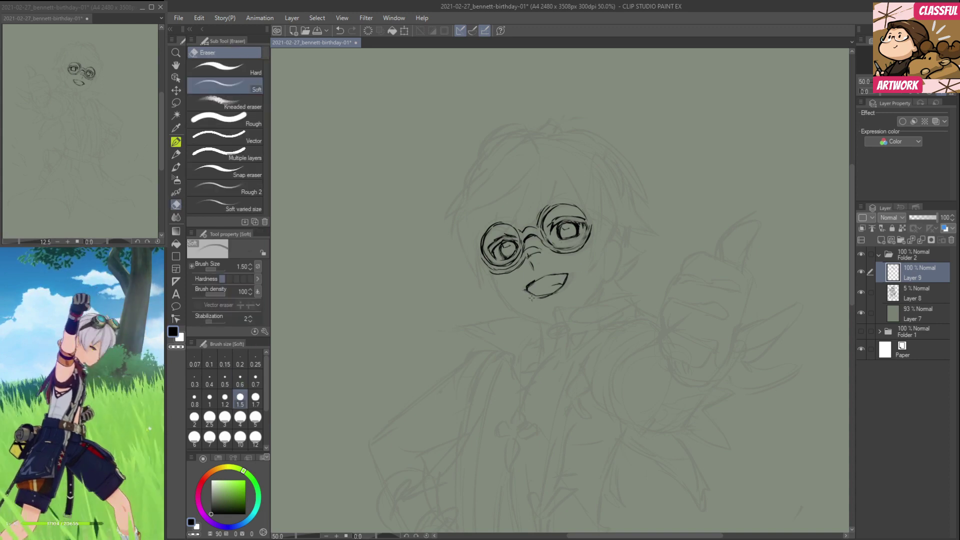
key(p)
drag(592, 236, 590, 248)
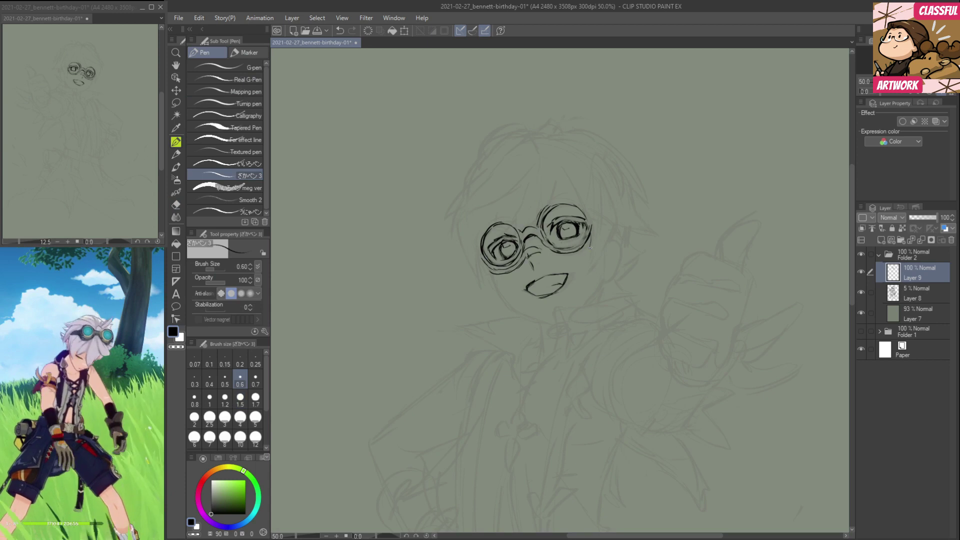
Mirror the canvas view horizontally and draw the first hair strands beside and above the larger lens.
key(h)
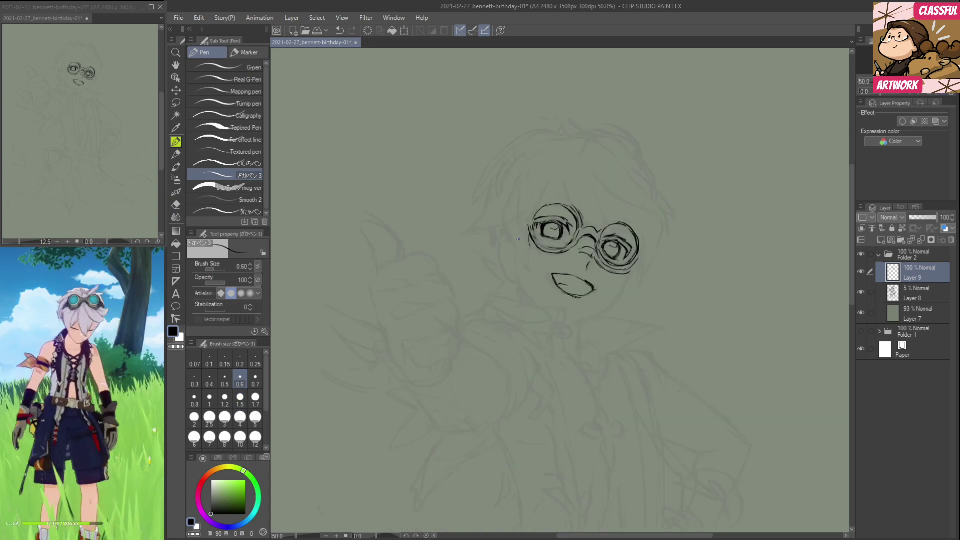
mouse_move(506, 231)
mouse_down()
mouse_move(512, 249)
mouse_move(531, 253)
mouse_up()
mouse_move(564, 175)
mouse_down()
mouse_move(536, 220)
mouse_move(566, 200)
mouse_up()
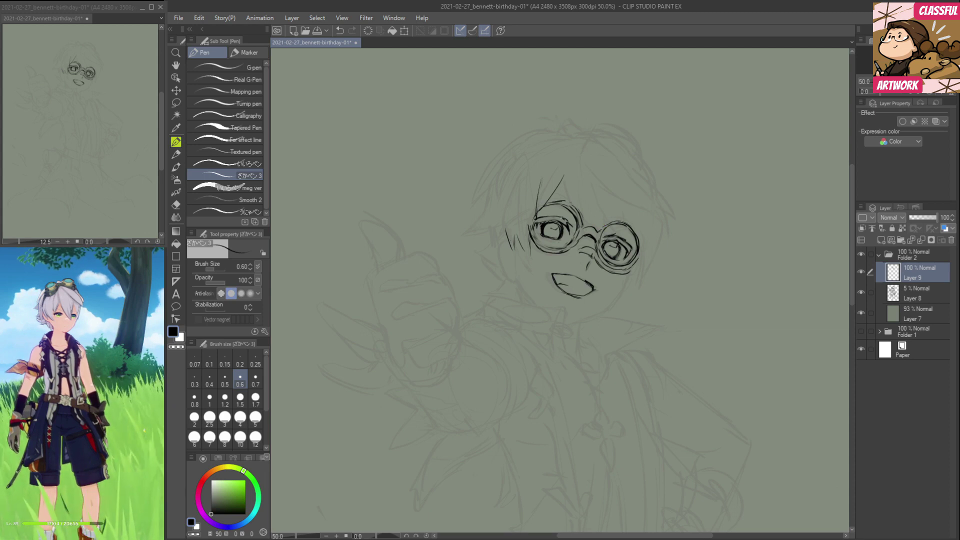
Darken the upper lids of both eyes and clean up the mouth's lower outline with the eraser.
mouse_move(548, 210)
mouse_down()
mouse_move(569, 212)
mouse_move(572, 233)
mouse_move(629, 233)
mouse_move(631, 225)
mouse_up()
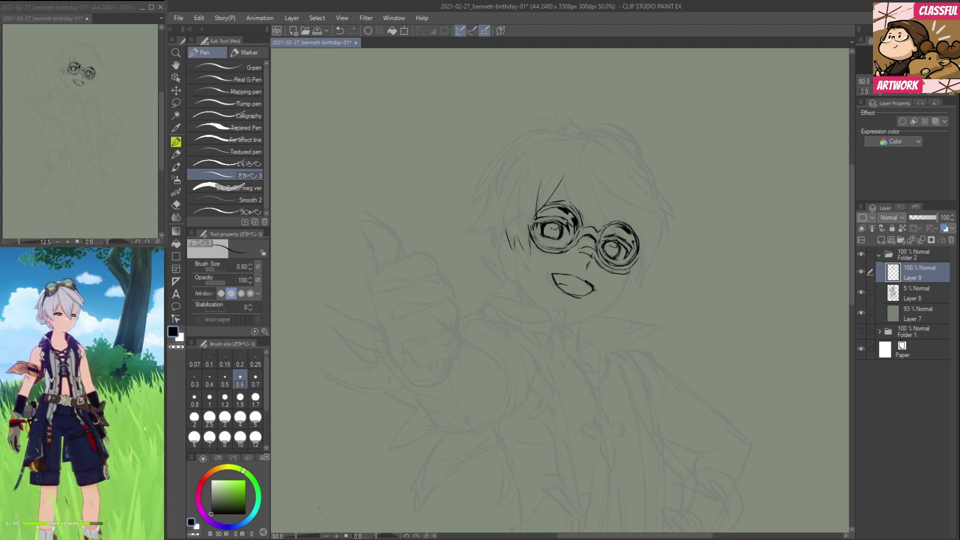
key(e)
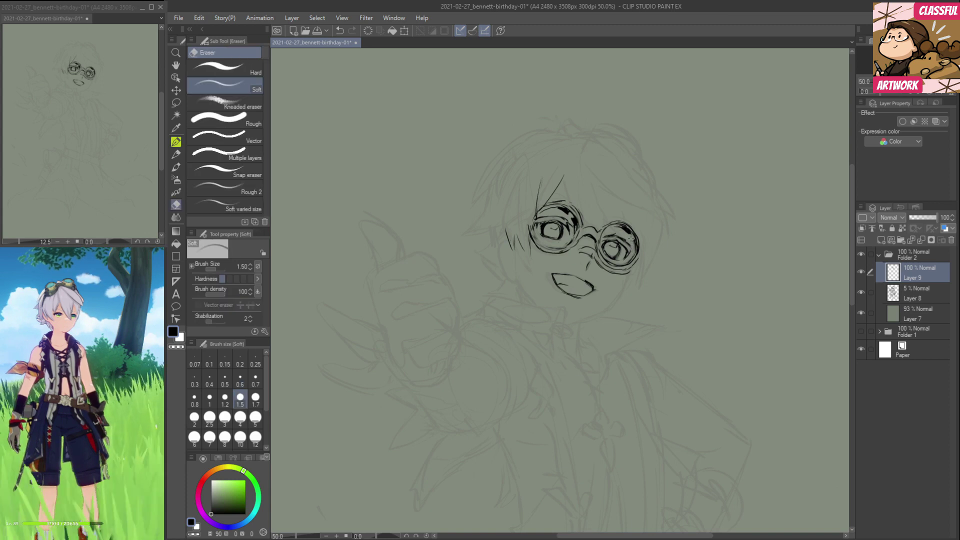
key(p)
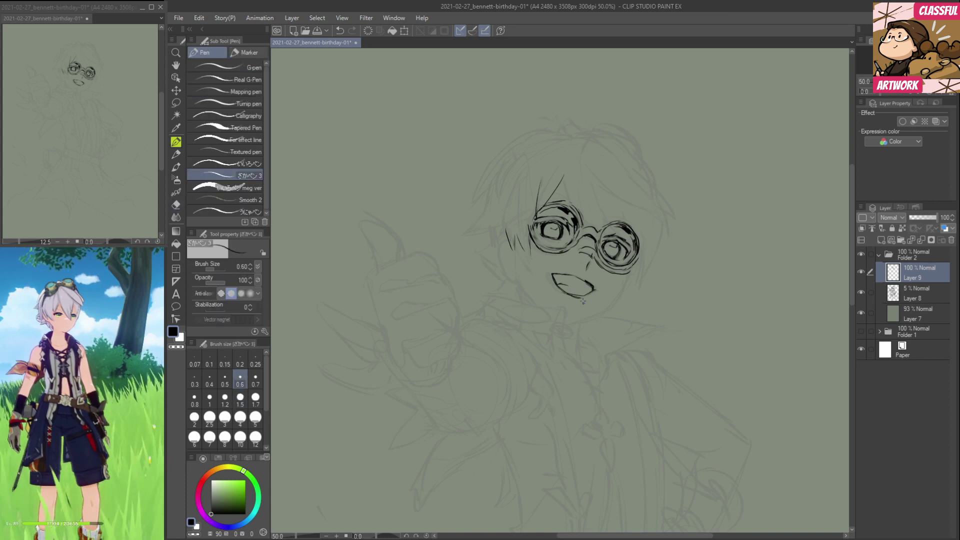
key(e)
drag(584, 280, 592, 288)
key(p)
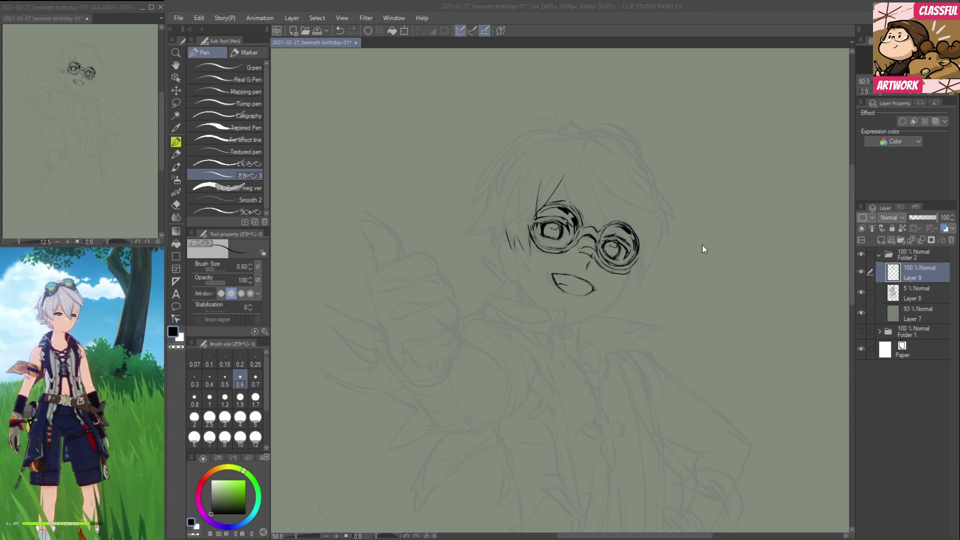
Draw the parted fringe strands falling from the forehead towards the glasses bridge and the smaller lens.
click(671, 242)
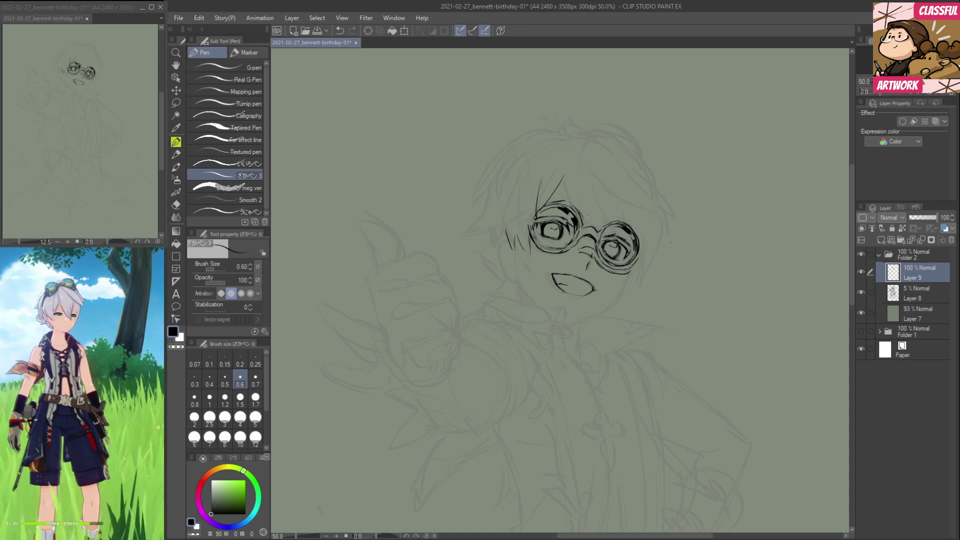
drag(575, 190, 584, 215)
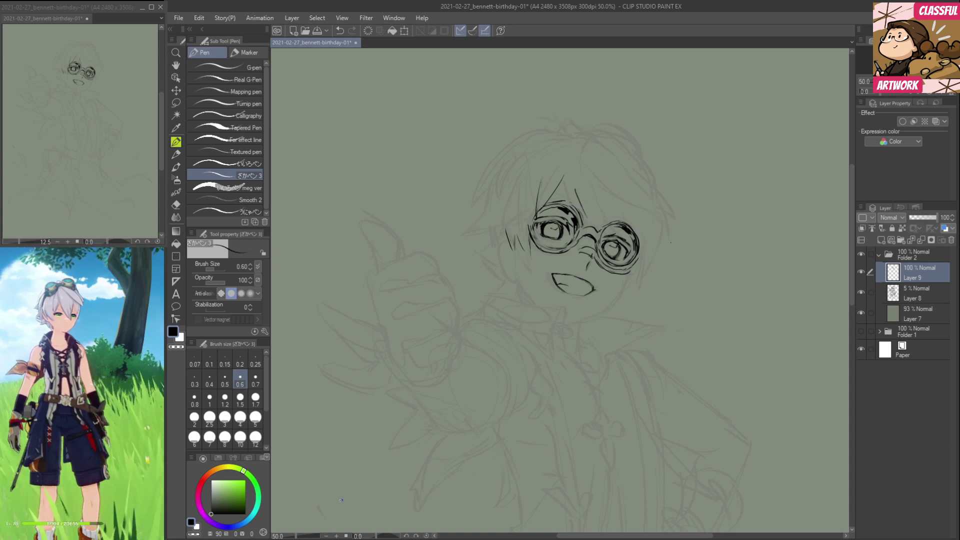
click(336, 535)
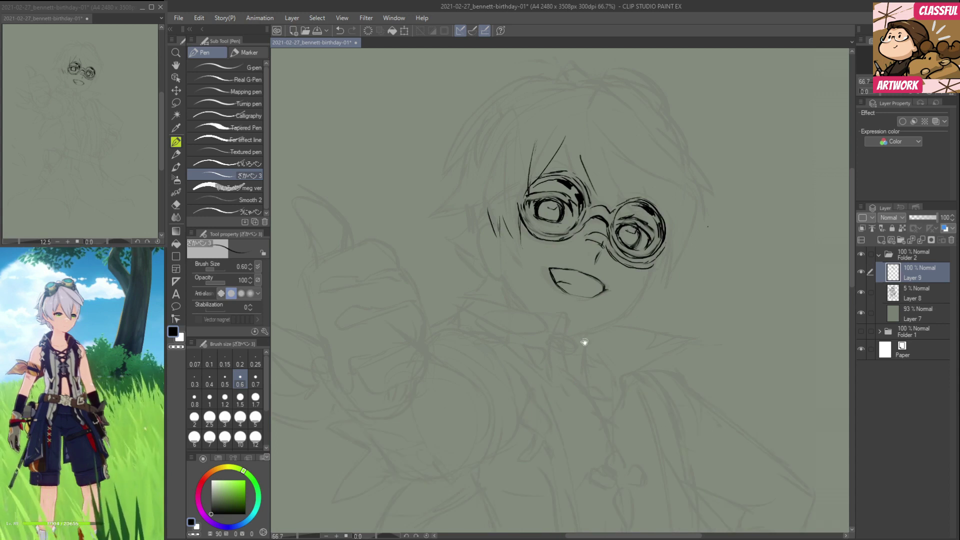
drag(584, 342, 599, 416)
drag(584, 209, 630, 287)
mouse_move(616, 256)
mouse_down()
mouse_move(633, 290)
mouse_move(636, 277)
mouse_move(655, 289)
mouse_up()
drag(620, 266, 655, 291)
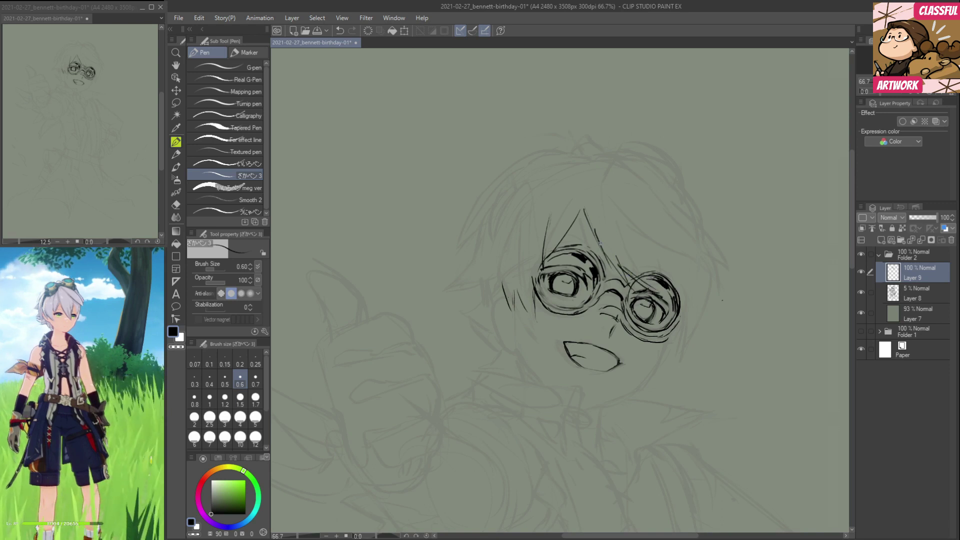
Refine the centre fringe lock with pen and eraser, and extend long fringe strands from the parting across the smaller lens.
key(e)
mouse_move(615, 267)
mouse_down()
mouse_move(595, 231)
mouse_move(620, 281)
mouse_up()
key(p)
mouse_move(588, 218)
mouse_down()
mouse_move(607, 259)
mouse_move(643, 299)
mouse_up()
key(e)
key(p)
drag(603, 223, 633, 272)
mouse_move(599, 171)
mouse_down()
mouse_move(636, 210)
mouse_move(658, 270)
mouse_up()
mouse_move(640, 232)
mouse_down()
mouse_move(660, 277)
mouse_move(692, 283)
mouse_up()
key(e)
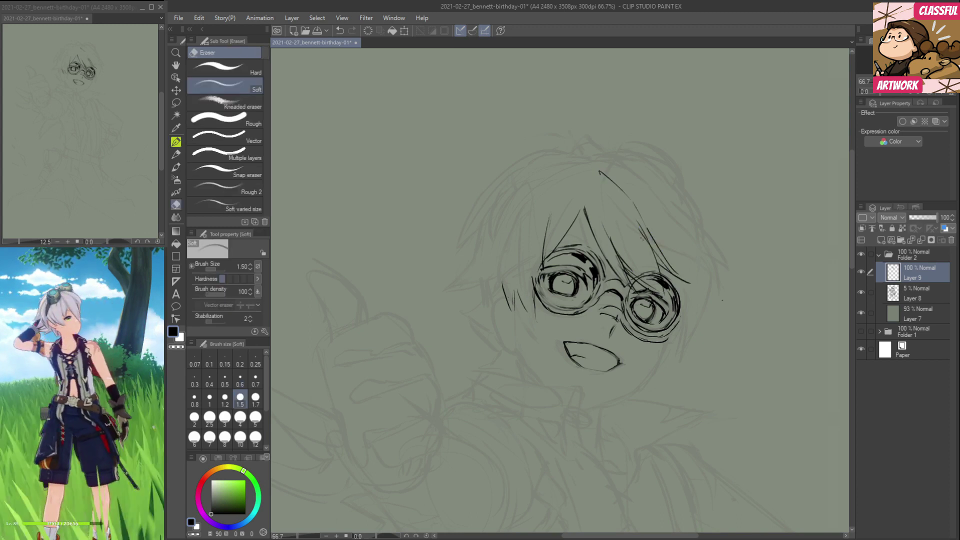
Draw the pointed side lock hanging beside the outer edge of the smaller lens.
key(p)
drag(644, 216, 666, 246)
mouse_move(679, 320)
mouse_down()
mouse_move(690, 350)
mouse_move(702, 342)
mouse_up()
drag(700, 304, 702, 333)
drag(692, 262, 703, 329)
mouse_move(682, 239)
mouse_down()
mouse_move(704, 282)
mouse_move(703, 310)
mouse_up()
mouse_move(692, 264)
mouse_down()
mouse_move(699, 313)
mouse_move(705, 281)
mouse_move(699, 318)
mouse_up()
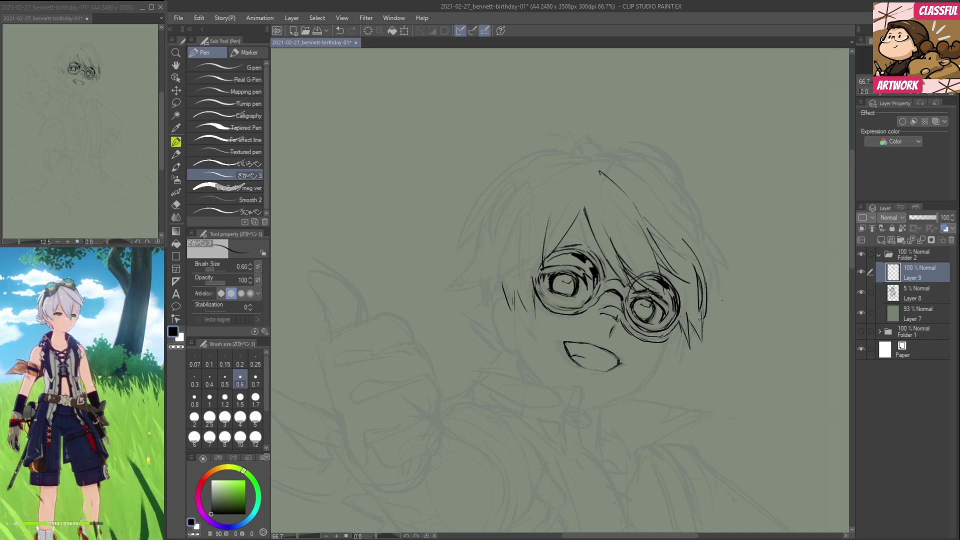
Draw the outer hair contour from the crown down to the spiky tips beyond the smaller lens.
drag(699, 256, 727, 285)
drag(644, 160, 720, 264)
drag(698, 224, 728, 284)
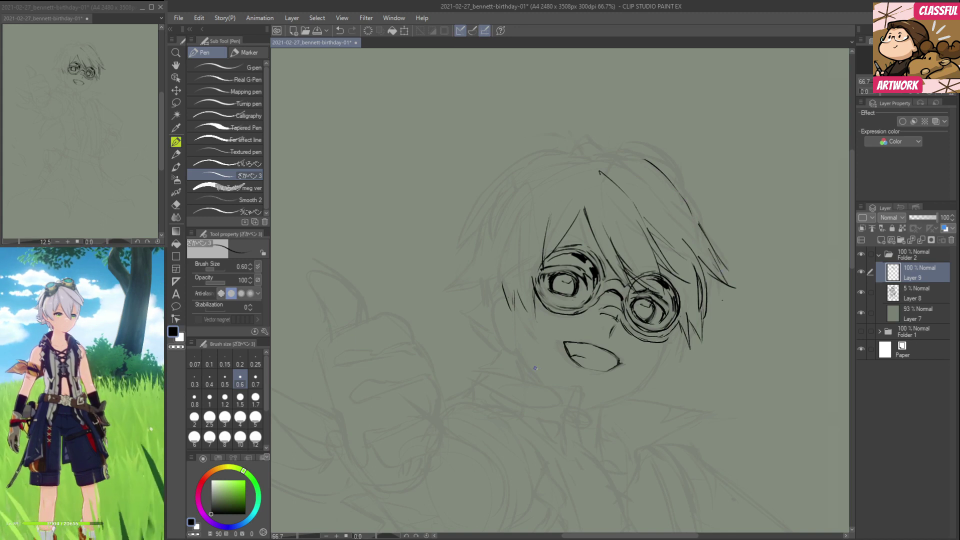
Draw the jaw and chin line below the mouth and mark the lower ear beside the larger lens.
mouse_move(500, 343)
mouse_down()
mouse_move(521, 348)
mouse_move(526, 369)
mouse_up()
drag(585, 411, 635, 389)
mouse_move(659, 348)
mouse_down()
mouse_move(650, 377)
mouse_move(604, 398)
mouse_move(614, 406)
mouse_move(585, 412)
mouse_move(635, 390)
mouse_move(659, 357)
mouse_up()
key(e)
key(p)
mouse_move(643, 388)
mouse_down()
mouse_move(662, 342)
mouse_move(657, 361)
mouse_up()
drag(498, 323, 508, 332)
Draw the pointed side lock in front of the ear, along the outer edge of the larger lens.
drag(496, 277, 511, 324)
mouse_move(503, 296)
mouse_down()
mouse_move(537, 347)
mouse_move(522, 316)
mouse_move(533, 338)
mouse_up()
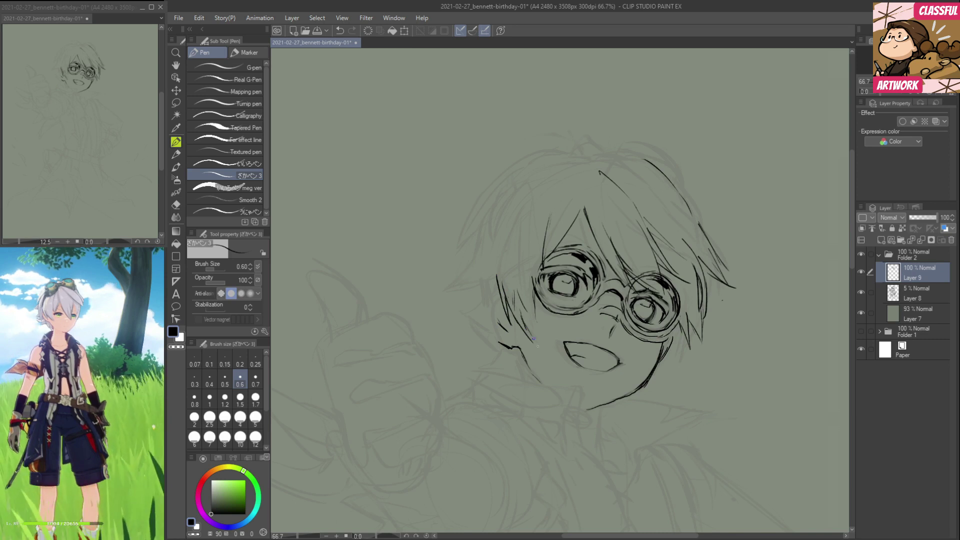
drag(533, 300, 538, 339)
drag(529, 280, 534, 317)
mouse_move(526, 274)
mouse_down()
mouse_move(538, 312)
mouse_move(519, 292)
mouse_move(529, 328)
mouse_up()
key(e)
key(p)
Extend the side lock's strands up towards the crown and refine the fringe's centre peak and parting.
drag(498, 233, 494, 276)
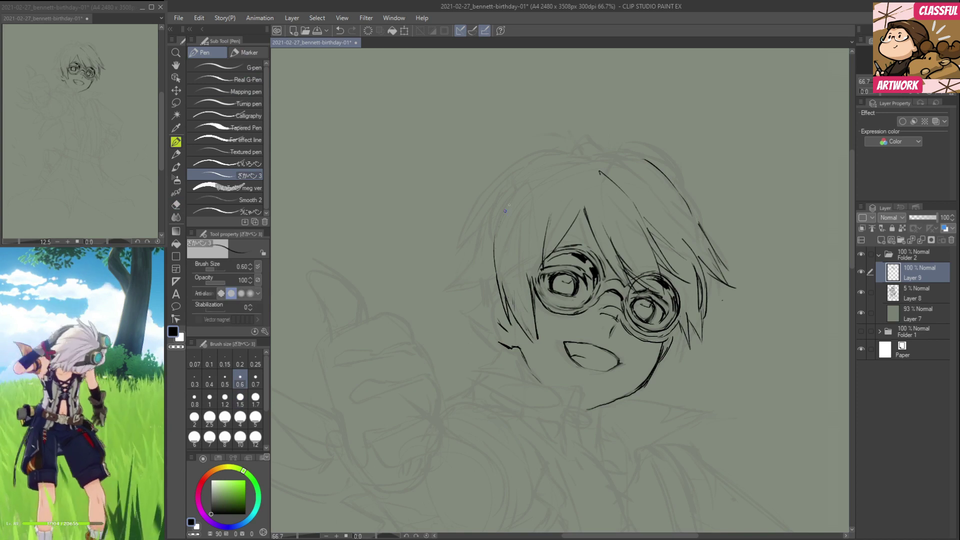
mouse_move(518, 196)
mouse_down()
mouse_move(501, 234)
mouse_move(504, 252)
mouse_up()
drag(515, 197, 508, 269)
mouse_move(510, 226)
mouse_down()
mouse_move(502, 285)
mouse_move(509, 255)
mouse_move(585, 195)
mouse_move(589, 230)
mouse_up()
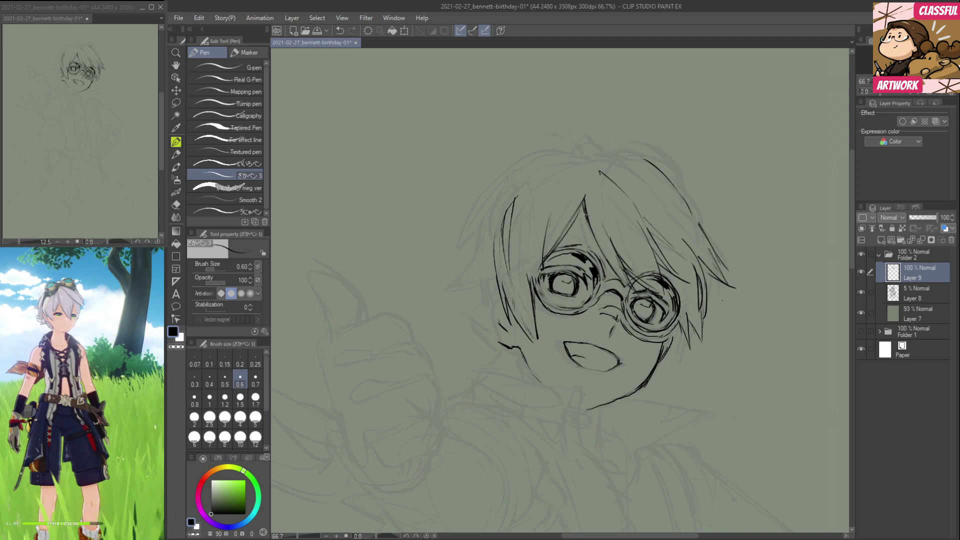
drag(577, 172, 559, 189)
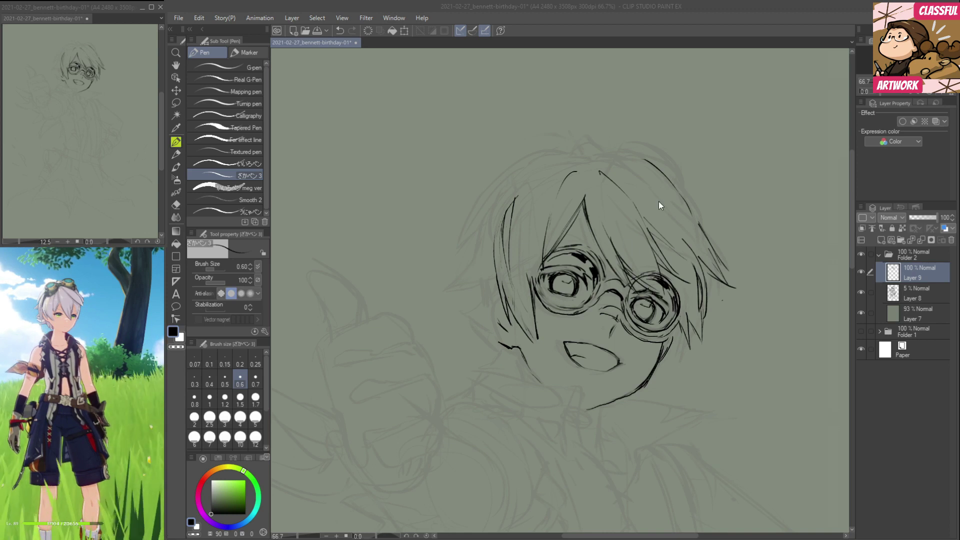
Draw short contour strokes at the crown and outline the hair down to the spiky tip above the ear.
click(670, 173)
drag(662, 160, 677, 175)
key(e)
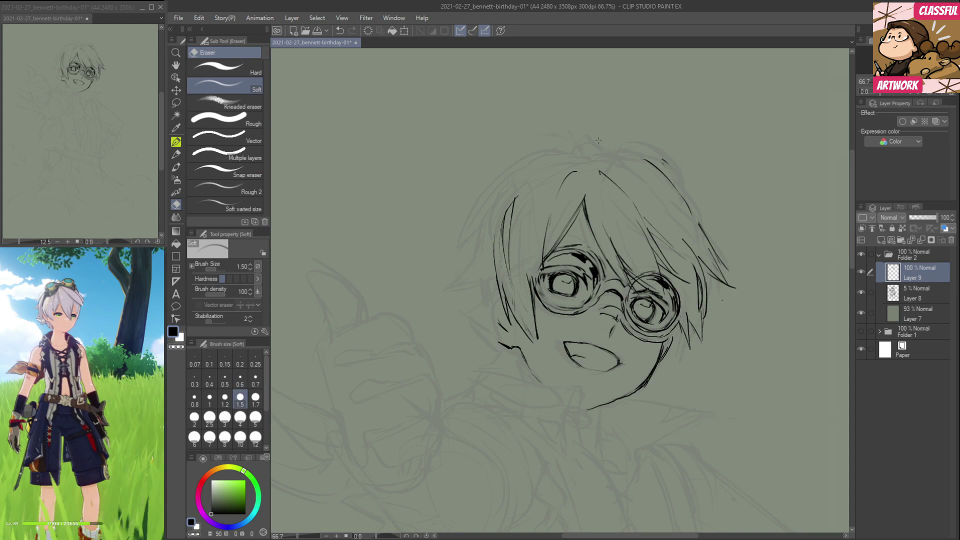
key(p)
drag(544, 161, 500, 204)
mouse_move(533, 166)
mouse_down()
mouse_move(482, 234)
mouse_move(460, 248)
mouse_move(461, 234)
mouse_move(480, 221)
mouse_move(474, 261)
mouse_up()
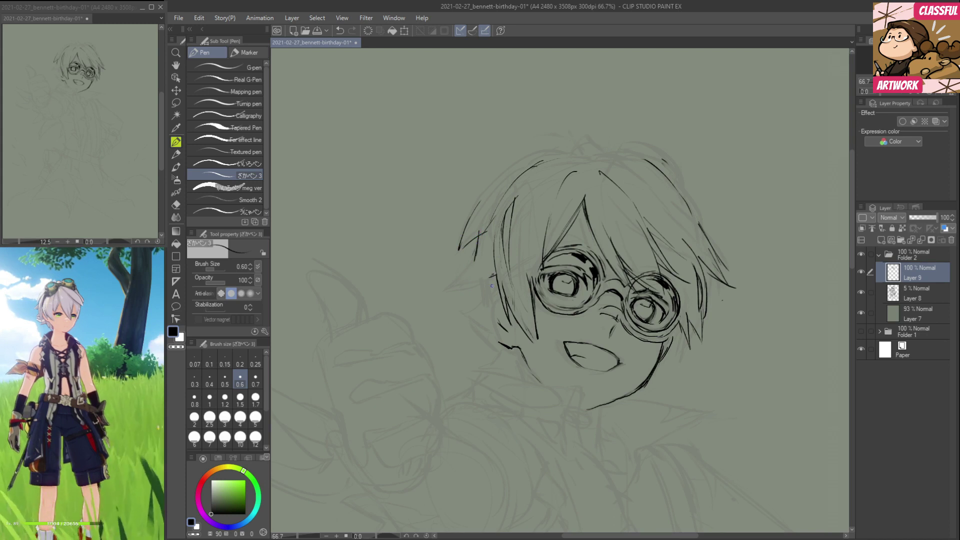
Thicken the lower rim of the larger lens and trim the smaller lens's lower rim with the eraser.
drag(534, 307, 549, 318)
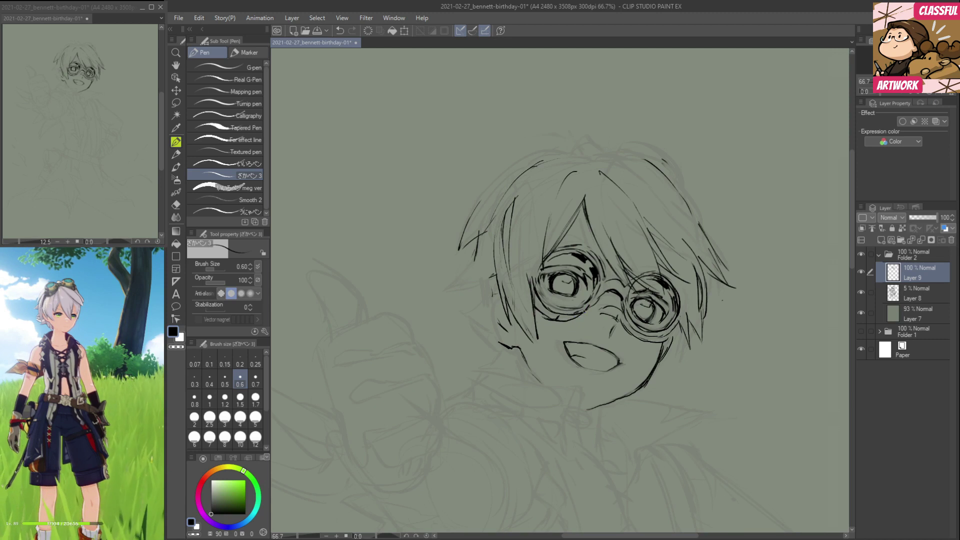
key(e)
key(p)
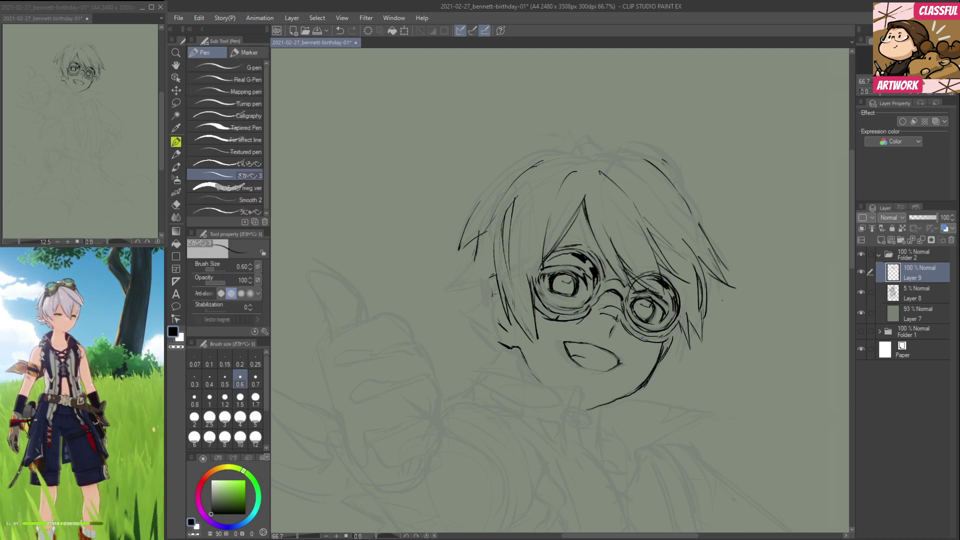
key(e)
drag(620, 324, 642, 343)
key(p)
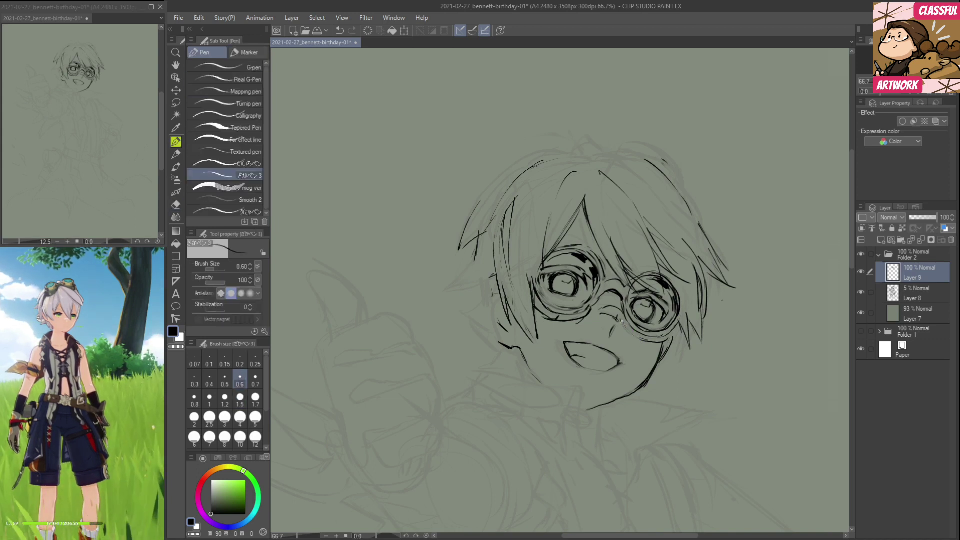
Thicken the glasses bridge and the lower and outer rim of the smaller lens.
mouse_move(602, 295)
mouse_down()
mouse_move(621, 307)
mouse_move(610, 291)
mouse_up()
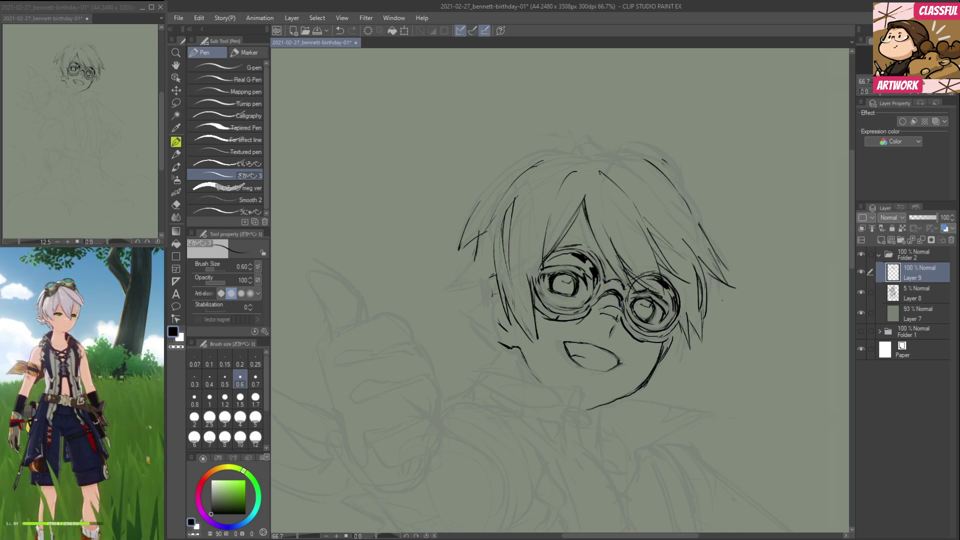
mouse_move(598, 302)
mouse_down()
mouse_move(570, 321)
mouse_move(663, 346)
mouse_up()
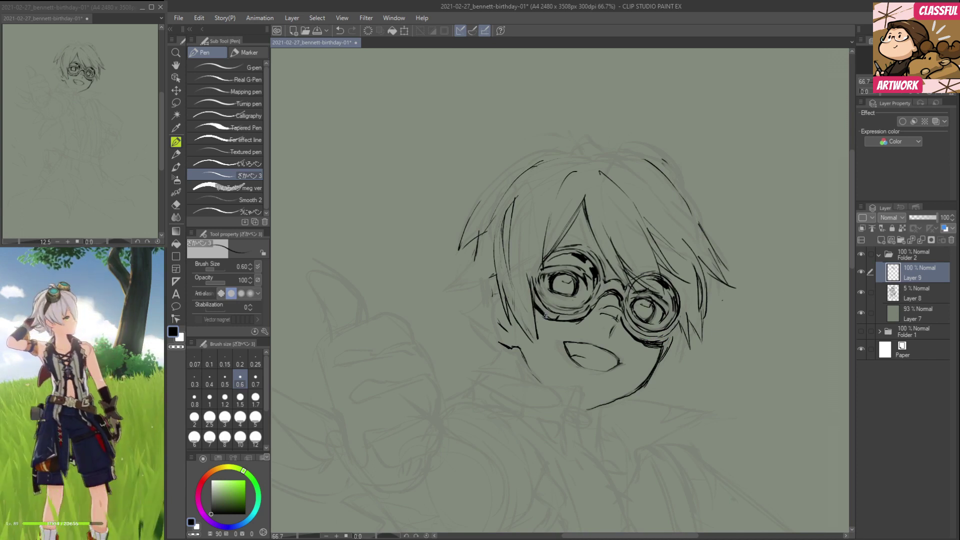
key(e)
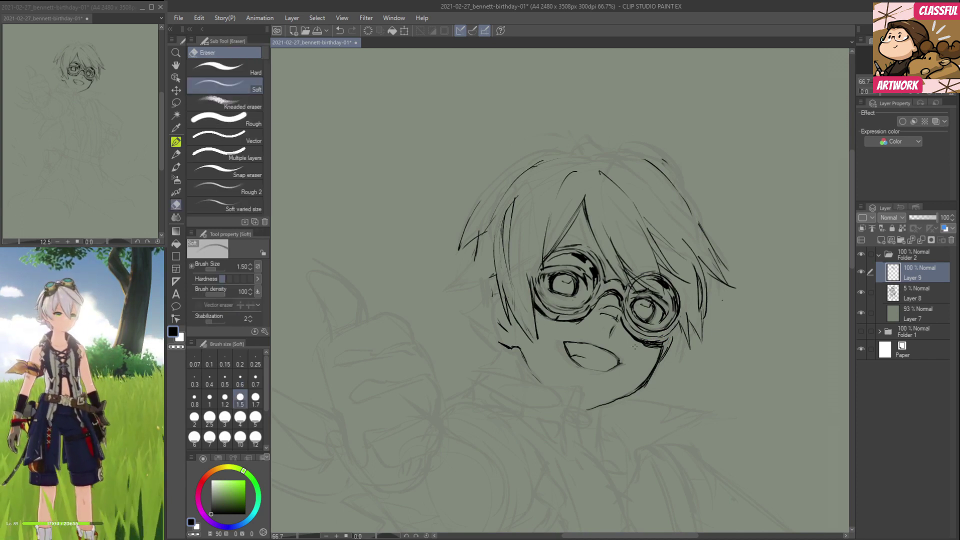
key(p)
mouse_move(681, 288)
mouse_down()
mouse_move(685, 314)
mouse_move(667, 344)
mouse_up()
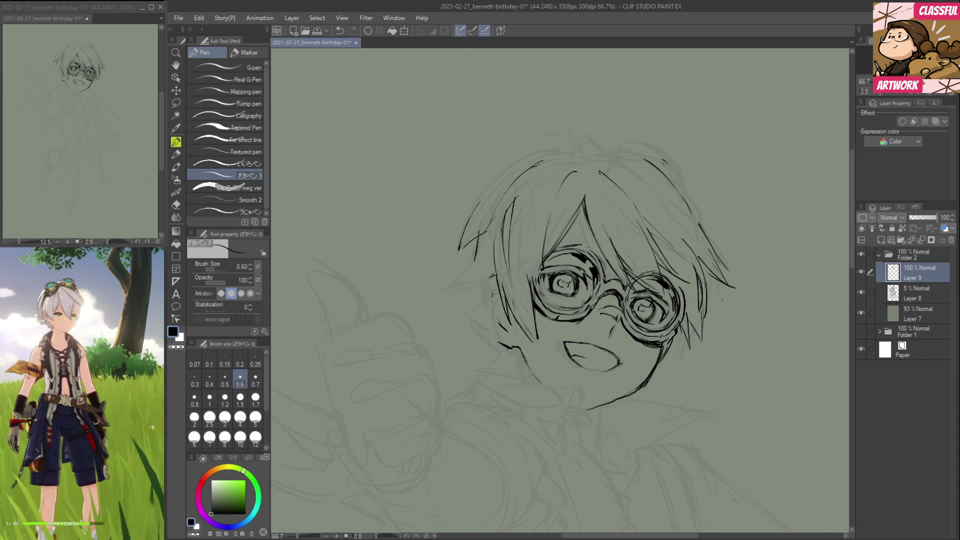
Touch up the larger eye's details and strengthen the upper rims of both lenses.
drag(554, 274, 549, 276)
key(e)
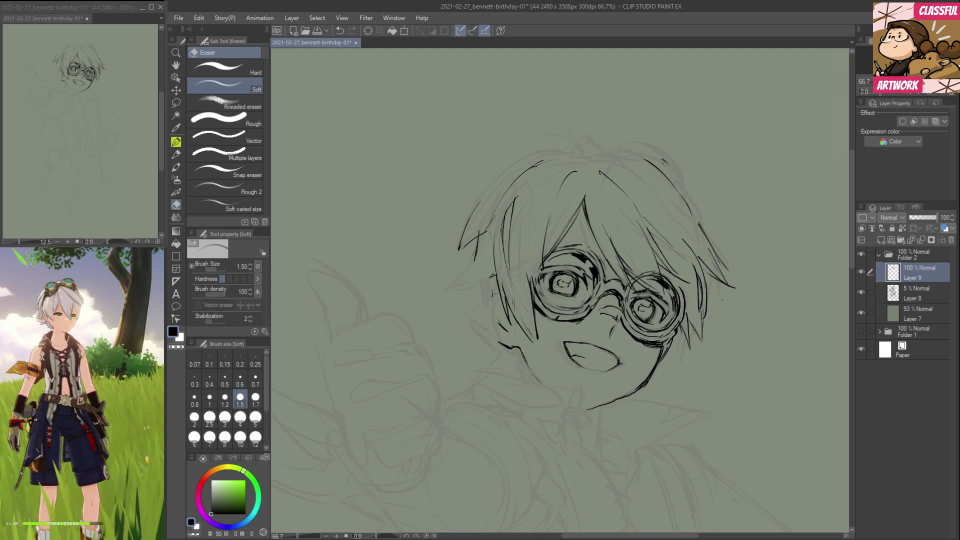
key(p)
mouse_move(546, 268)
mouse_down()
mouse_move(587, 263)
mouse_move(562, 253)
mouse_move(585, 248)
mouse_up()
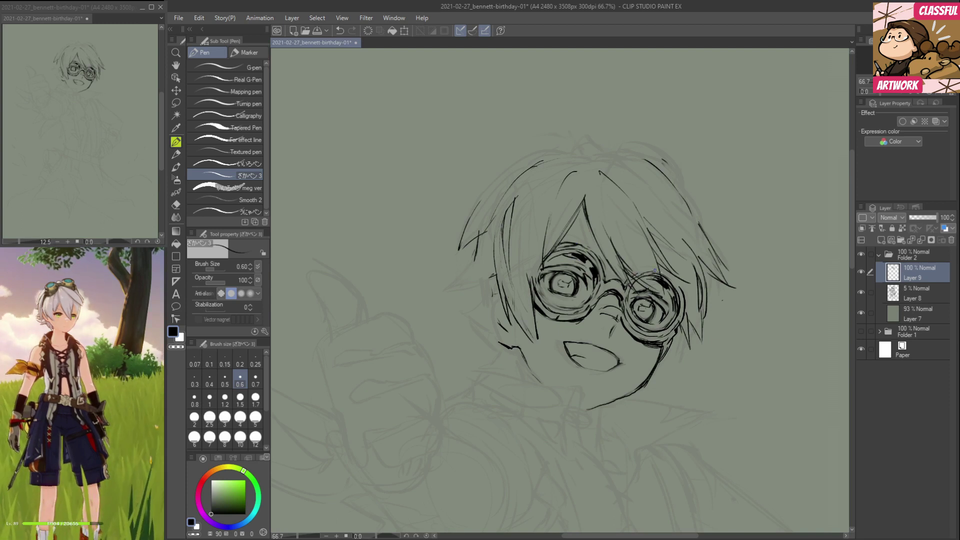
drag(667, 278, 682, 297)
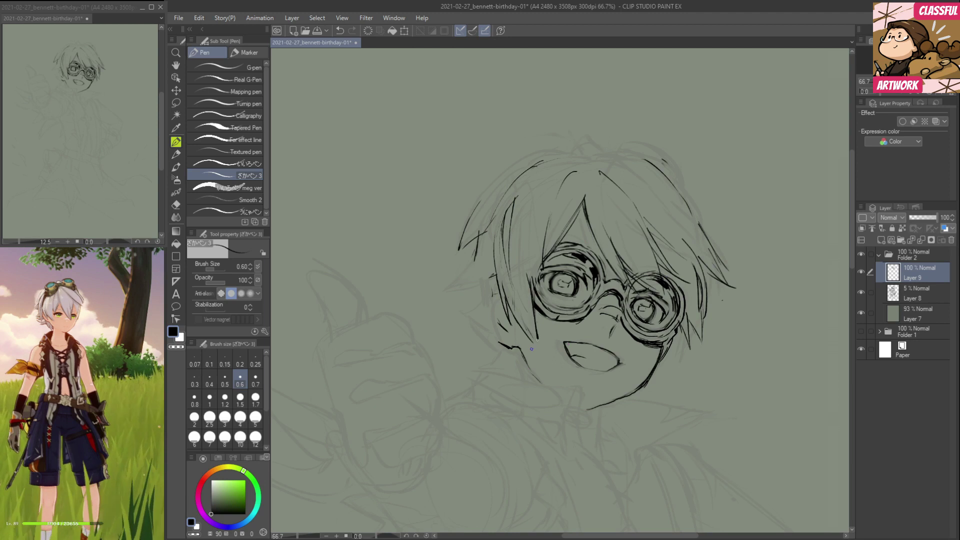
Draw the ear's outline and the spiky hair tufts behind and below it, cleaning them up with the eraser.
key(e)
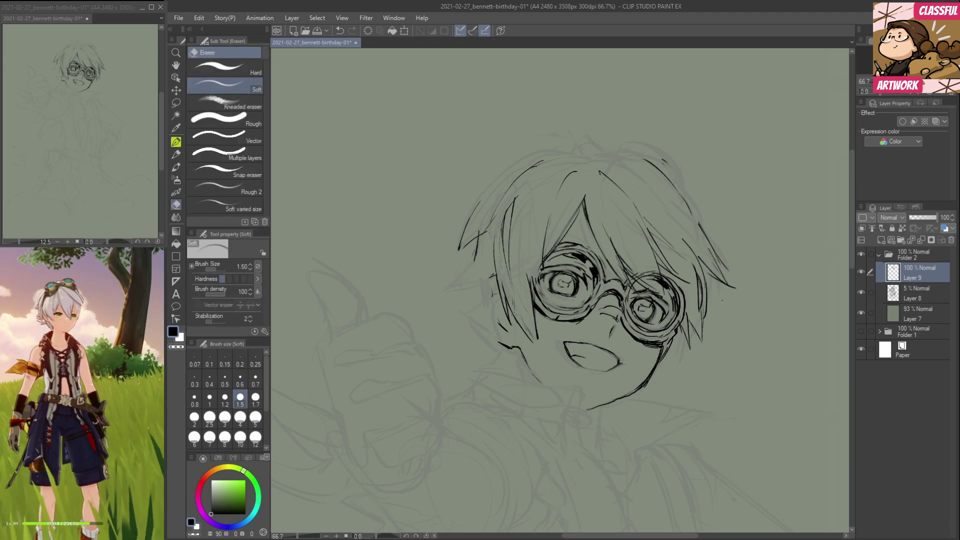
key(p)
mouse_move(522, 355)
mouse_down()
mouse_move(519, 382)
mouse_move(501, 347)
mouse_move(518, 370)
mouse_up()
drag(472, 324, 495, 340)
drag(489, 295, 508, 348)
key(e)
key(p)
key(e)
key(p)
mouse_move(488, 295)
mouse_down()
mouse_move(520, 357)
mouse_move(471, 339)
mouse_move(510, 354)
mouse_move(459, 313)
mouse_up()
key(e)
key(p)
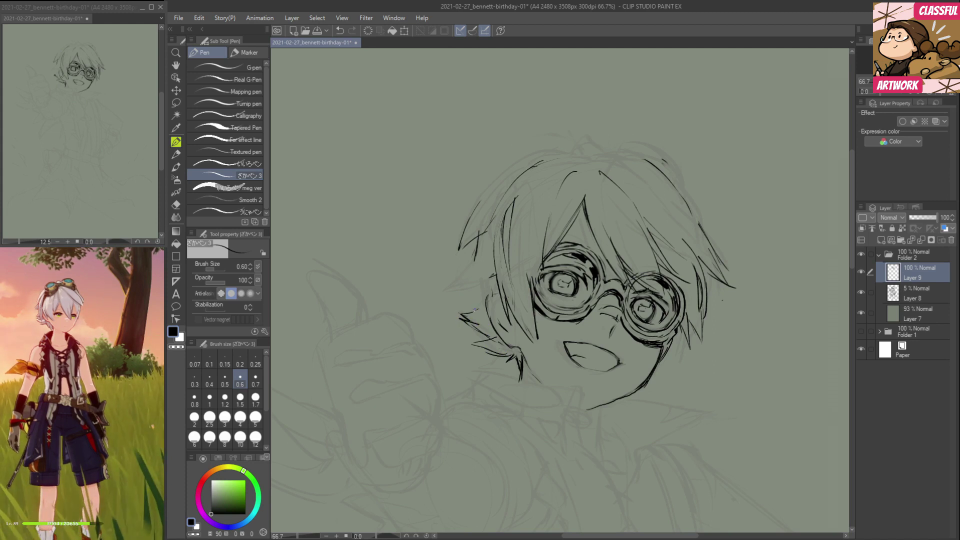
Draw the pointed hair tuft sticking out just above the ear.
mouse_move(486, 277)
mouse_down()
mouse_move(485, 307)
mouse_move(485, 280)
mouse_move(451, 285)
mouse_move(470, 286)
mouse_up()
key(e)
key(p)
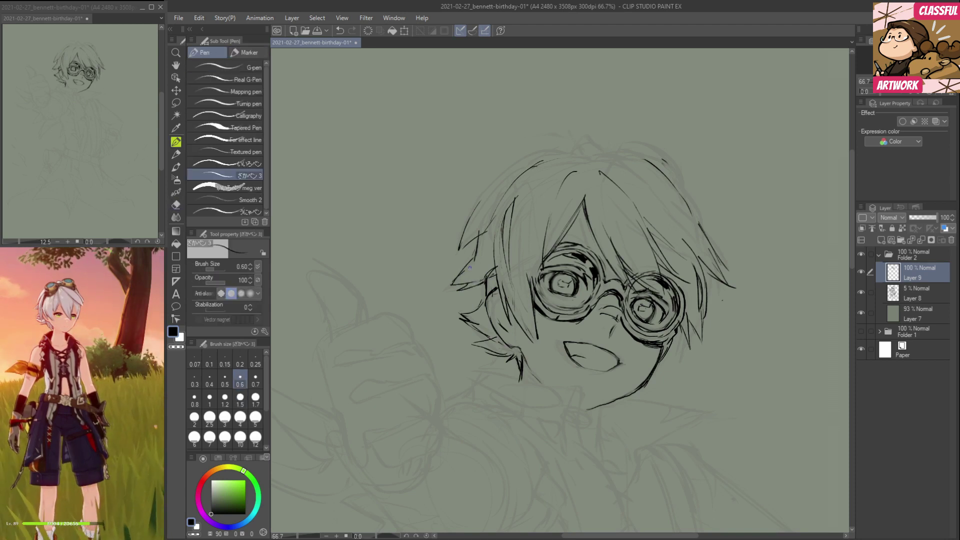
Outline the top of the hair from side to side with a small crown tuft, and refine the lines where it meets the parting.
mouse_move(478, 236)
mouse_down()
mouse_move(472, 256)
mouse_move(456, 252)
mouse_move(506, 172)
mouse_move(577, 154)
mouse_move(593, 139)
mouse_up()
mouse_move(593, 139)
mouse_down()
mouse_move(612, 154)
mouse_move(581, 160)
mouse_move(652, 155)
mouse_move(686, 176)
mouse_move(728, 269)
mouse_up()
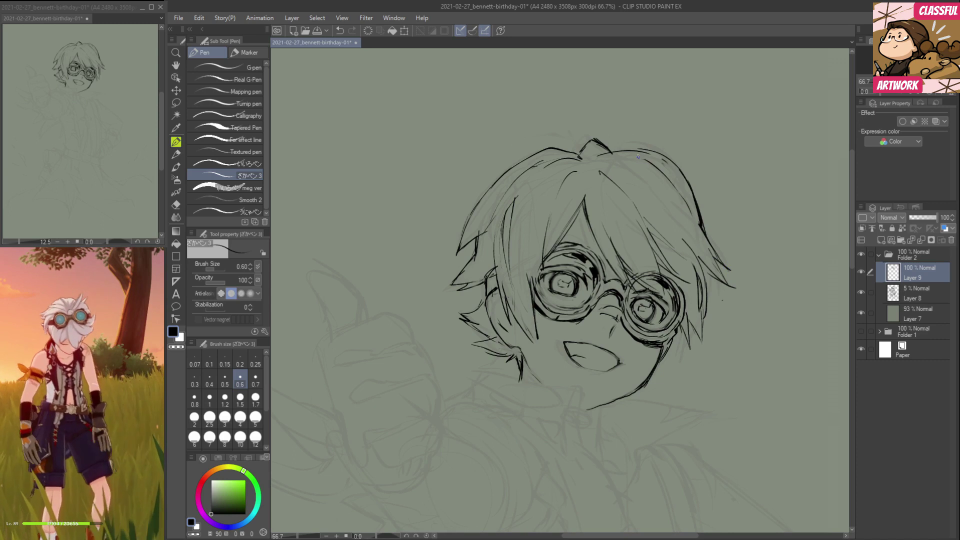
drag(611, 149, 652, 149)
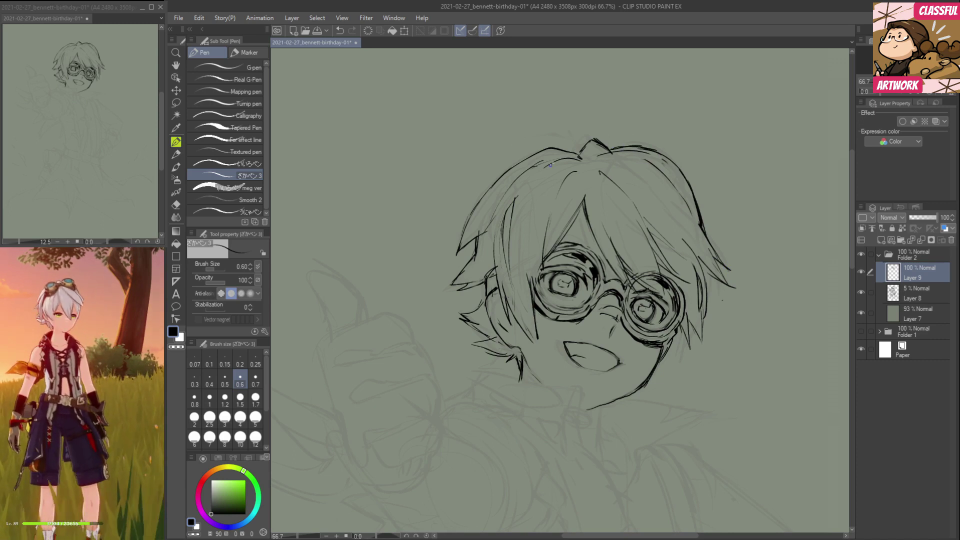
drag(555, 146, 579, 161)
mouse_move(572, 154)
mouse_down()
mouse_move(552, 151)
mouse_move(566, 156)
mouse_move(563, 147)
mouse_move(550, 147)
mouse_move(587, 146)
mouse_move(593, 136)
mouse_move(626, 146)
mouse_up()
key(e)
key(p)
key(e)
key(p)
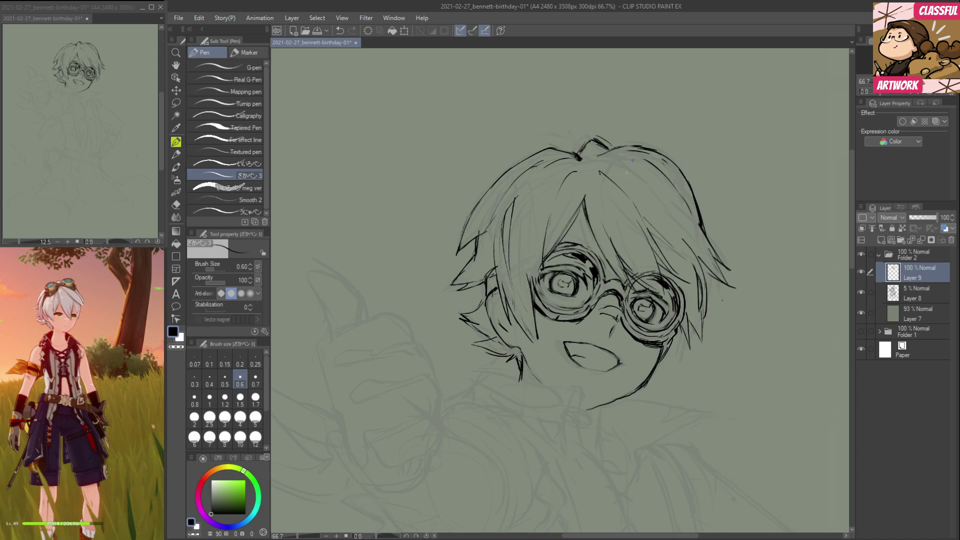
Draw the collar edge below the chin, the oval ring at the throat, and the collar's long pointed wing.
mouse_move(520, 380)
mouse_down()
mouse_move(576, 391)
mouse_move(550, 416)
mouse_move(558, 400)
mouse_move(587, 429)
mouse_move(580, 413)
mouse_move(587, 422)
mouse_move(590, 409)
mouse_up()
drag(573, 409, 591, 419)
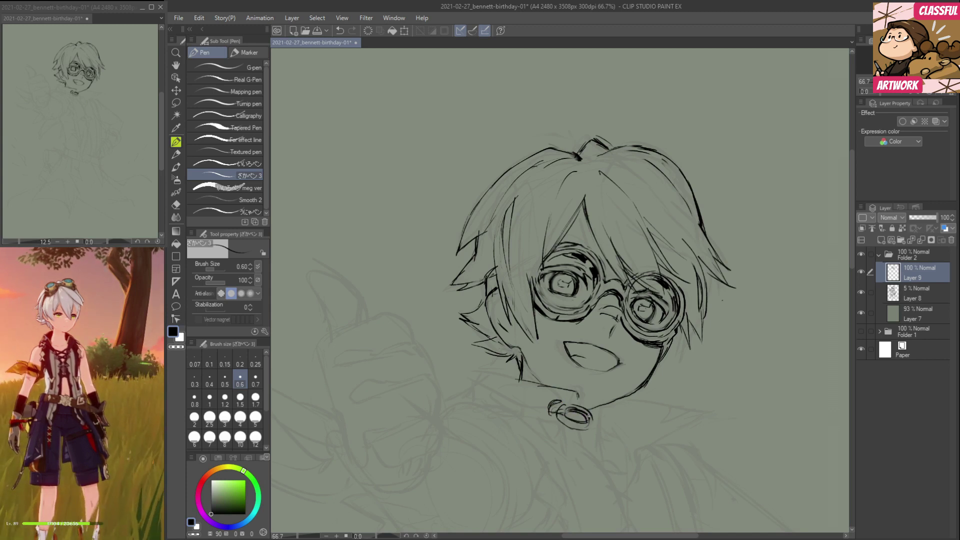
mouse_move(532, 405)
mouse_down()
mouse_move(514, 401)
mouse_move(547, 403)
mouse_up()
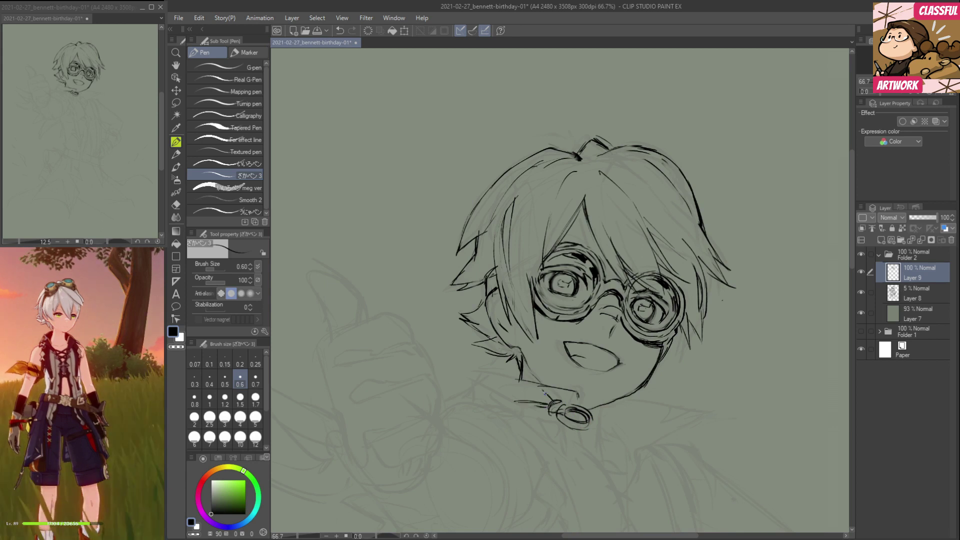
mouse_move(464, 369)
mouse_down()
mouse_move(510, 403)
mouse_move(534, 384)
mouse_move(543, 390)
mouse_up()
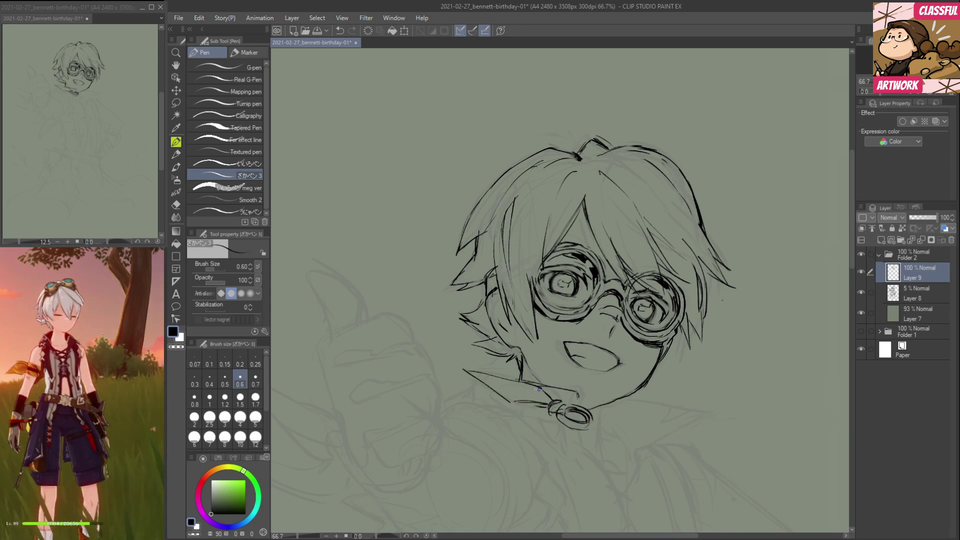
mouse_move(447, 369)
mouse_down()
mouse_move(509, 417)
mouse_move(506, 405)
mouse_move(502, 415)
mouse_move(544, 412)
mouse_move(561, 400)
mouse_up()
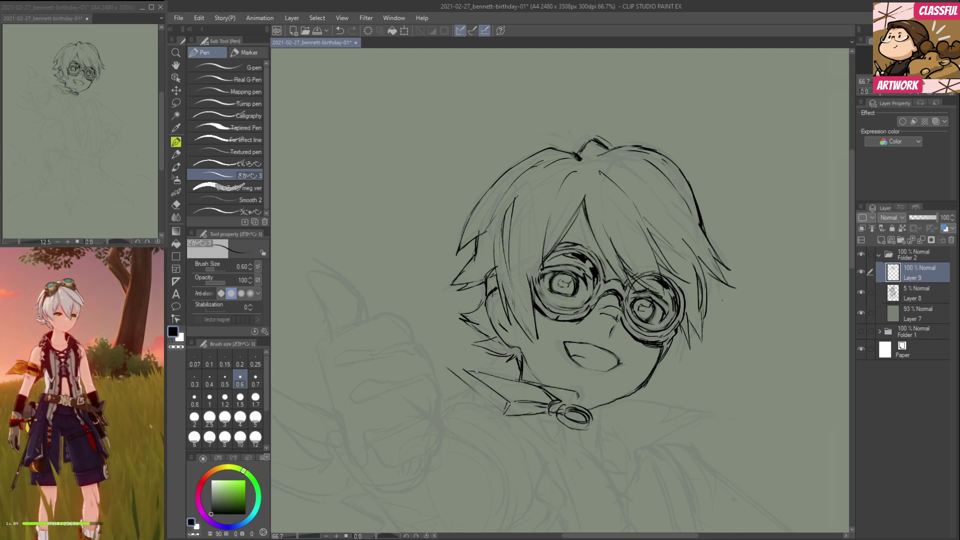
mouse_move(446, 367)
mouse_down()
mouse_move(473, 375)
mouse_move(501, 406)
mouse_move(542, 409)
mouse_up()
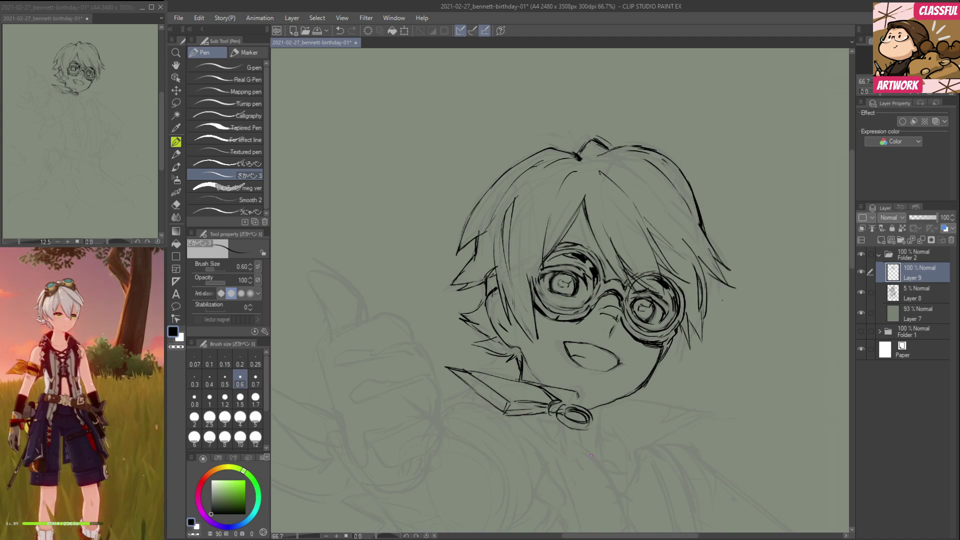
Redraw the ring at the throat as a cleaner double oval and tidy the adjoining collar fold with the eraser.
drag(590, 435, 608, 366)
key(e)
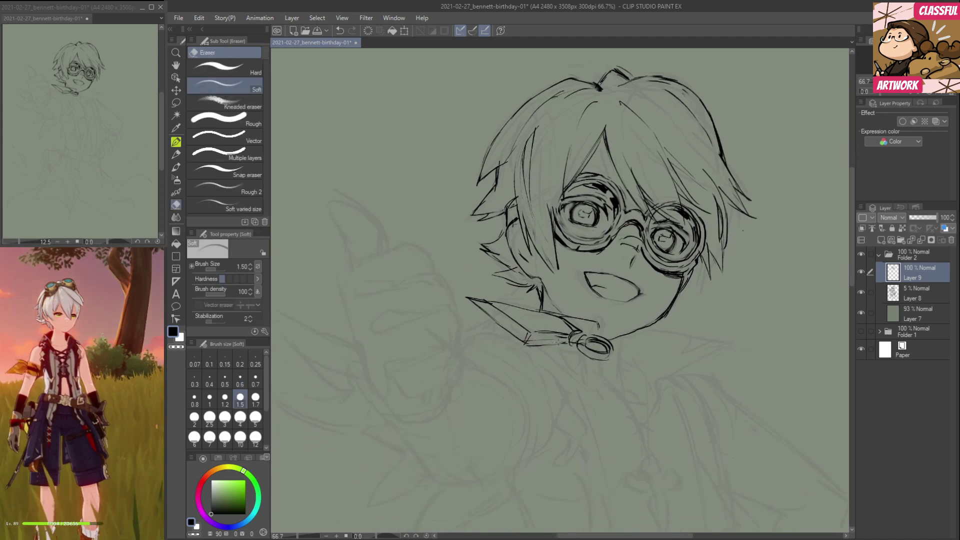
key(p)
mouse_move(524, 345)
mouse_down()
mouse_move(582, 350)
mouse_move(589, 337)
mouse_move(607, 349)
mouse_move(600, 356)
mouse_move(582, 340)
mouse_move(595, 334)
mouse_move(586, 357)
mouse_move(611, 352)
mouse_up()
key(e)
key(p)
key(e)
key(p)
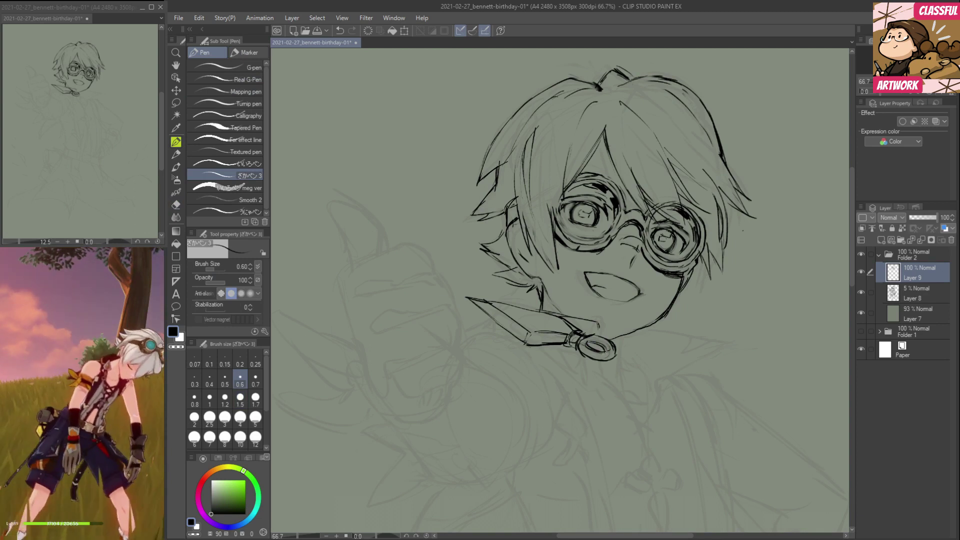
Draw the triangular collar tip hanging beside the ring with a smaller inner triangle, and add the fold above it.
mouse_move(515, 344)
mouse_down()
mouse_move(548, 380)
mouse_move(565, 382)
mouse_move(544, 375)
mouse_up()
mouse_move(542, 356)
mouse_down()
mouse_move(569, 358)
mouse_move(550, 370)
mouse_move(555, 374)
mouse_move(563, 361)
mouse_move(545, 357)
mouse_move(552, 369)
mouse_up()
key(e)
mouse_move(542, 355)
mouse_down()
mouse_move(568, 356)
mouse_move(549, 365)
mouse_move(567, 354)
mouse_move(558, 389)
mouse_move(576, 359)
mouse_move(527, 354)
mouse_up()
key(p)
drag(526, 343, 518, 351)
drag(560, 317, 573, 316)
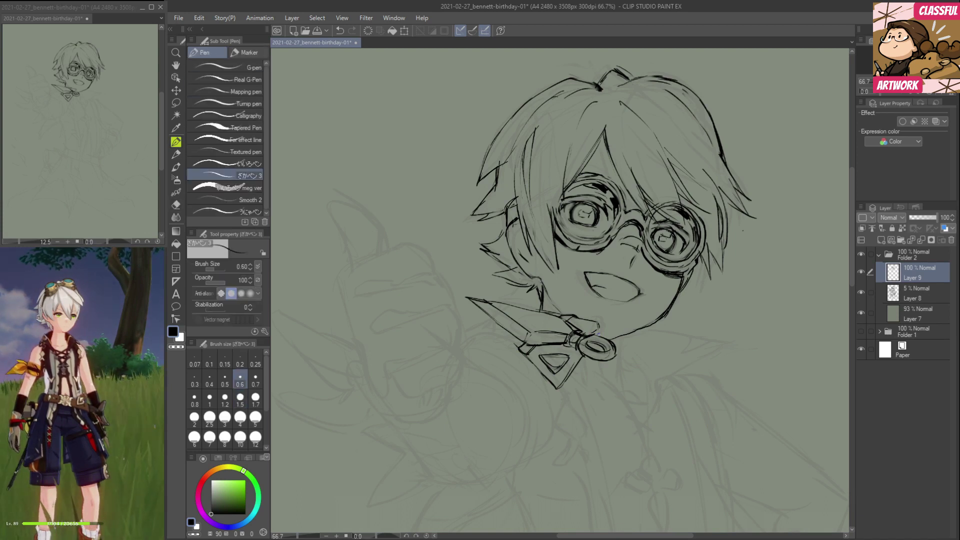
Trace the jagged neckline running down from the ring and the short shoulder line behind the pointed collar.
drag(600, 362, 633, 425)
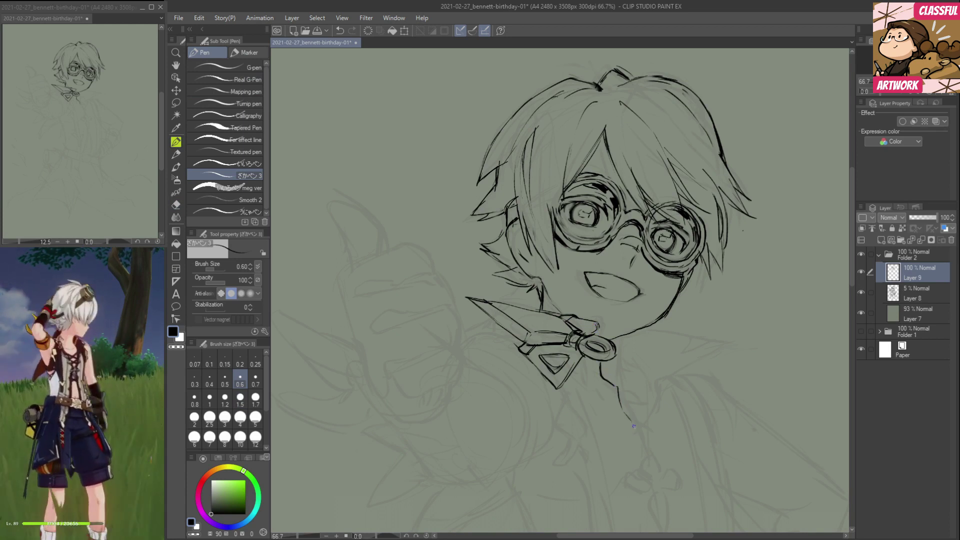
drag(494, 319, 473, 333)
drag(466, 333, 480, 337)
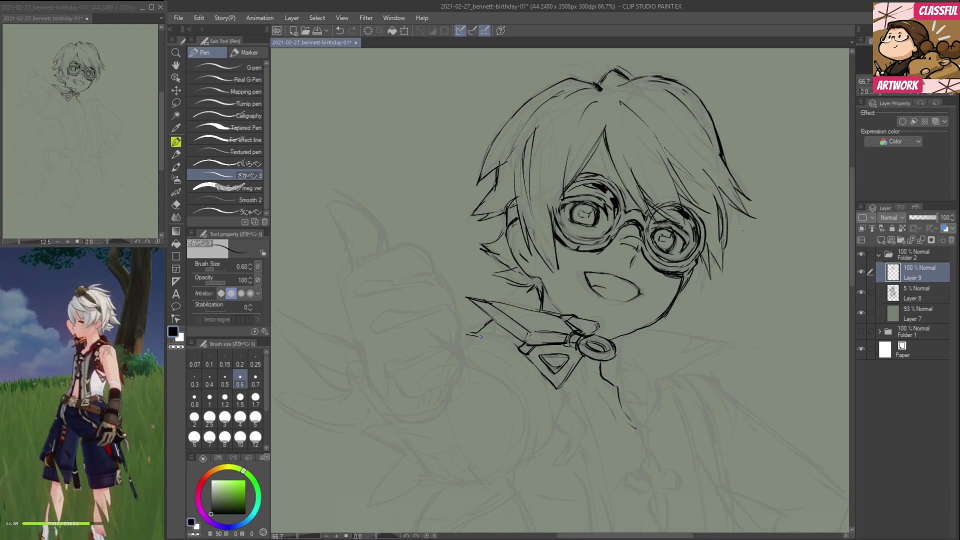
Draw the raised thumb and the uppermost curled finger of the thumbs-up hand.
drag(501, 403, 553, 434)
mouse_move(383, 231)
mouse_down()
mouse_move(382, 249)
mouse_move(411, 288)
mouse_move(403, 292)
mouse_up()
mouse_move(382, 233)
mouse_down()
mouse_move(434, 270)
mouse_move(435, 282)
mouse_move(417, 289)
mouse_move(456, 272)
mouse_move(480, 297)
mouse_move(407, 327)
mouse_move(465, 308)
mouse_up()
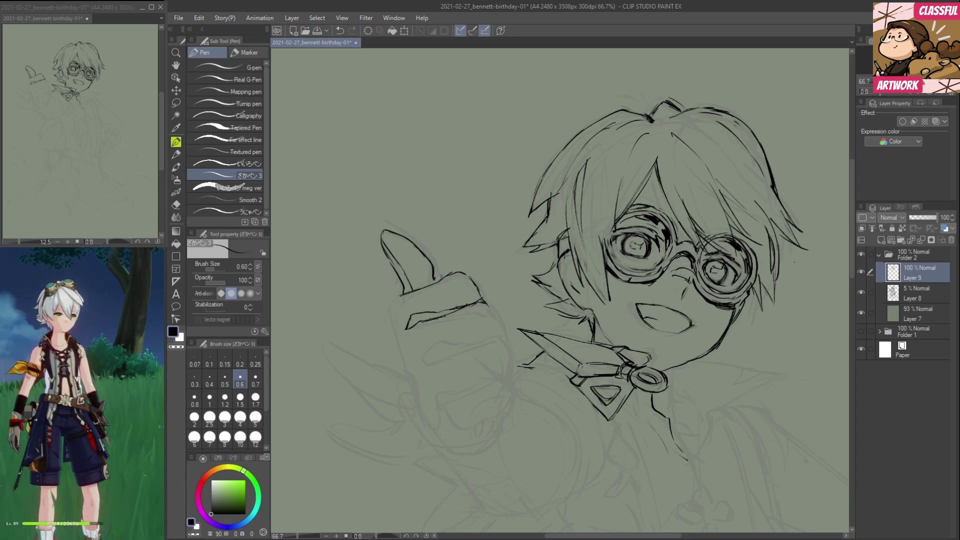
mouse_move(434, 281)
mouse_down()
mouse_move(468, 273)
mouse_move(478, 289)
mouse_up()
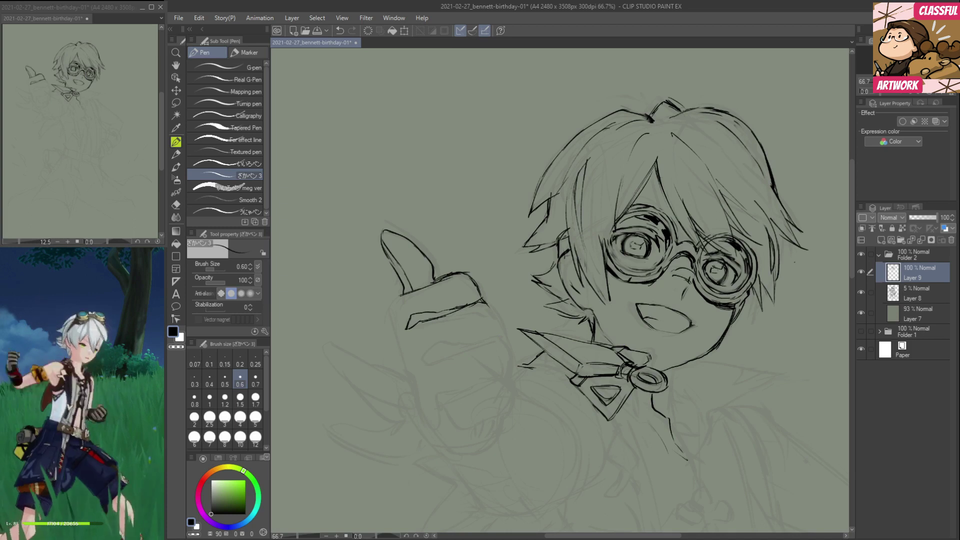
Switch to the game, open Bennett's character screen as a reference, reposition its window beside the canvas, and return to Clip Studio Paint.
key(c)
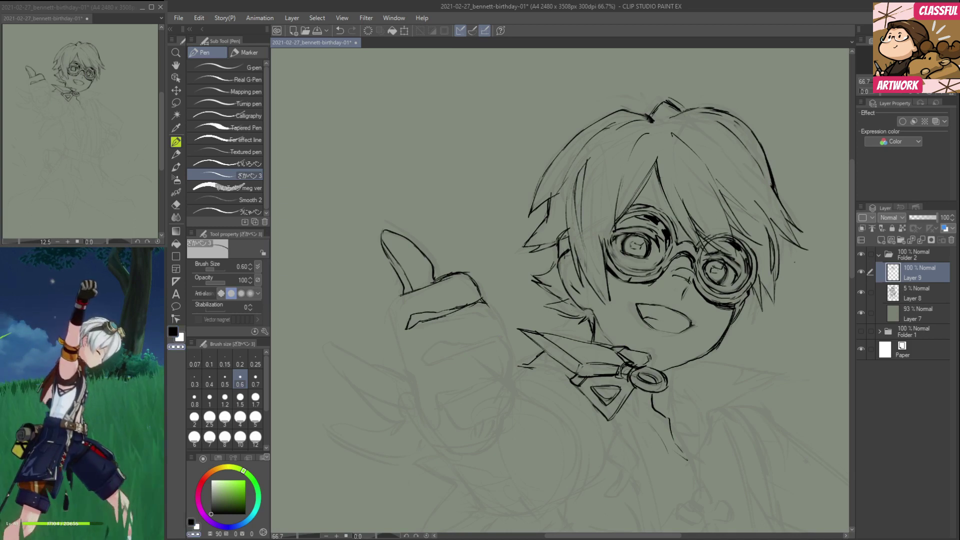
key(alt+Tab)
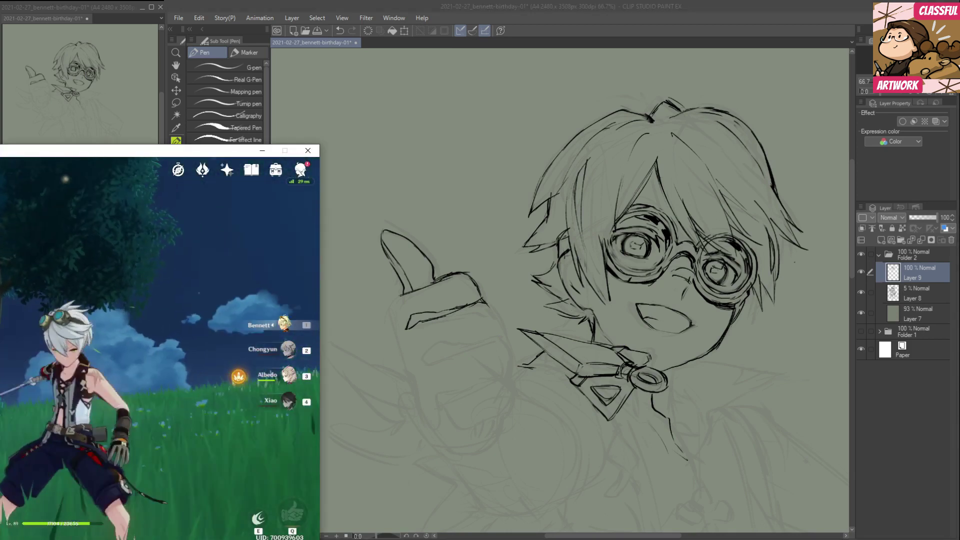
key(Tab)
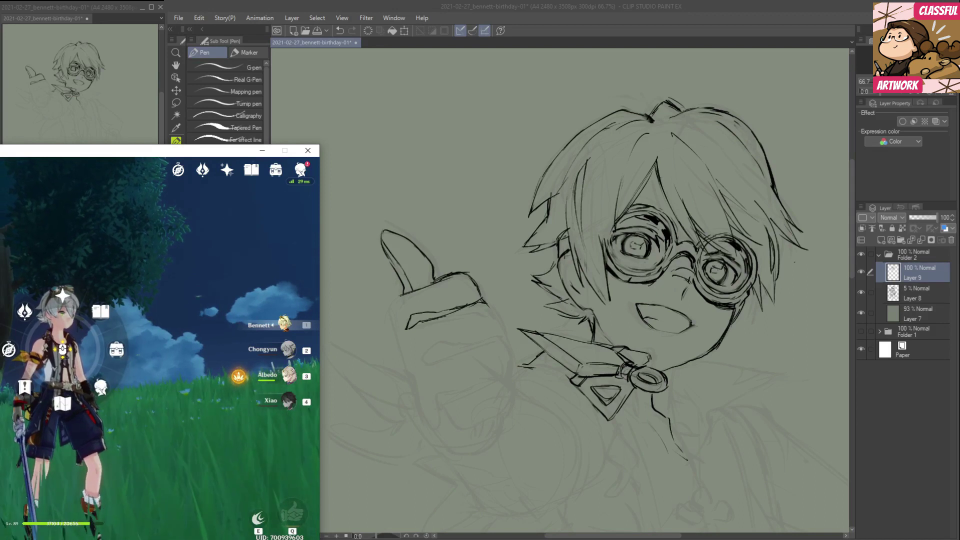
key(c)
key(c)
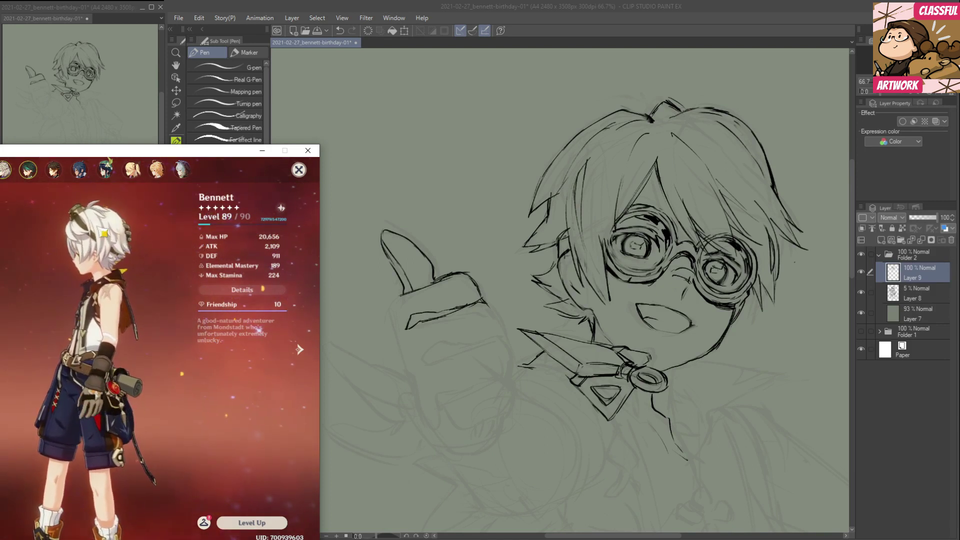
drag(157, 151, 172, 209)
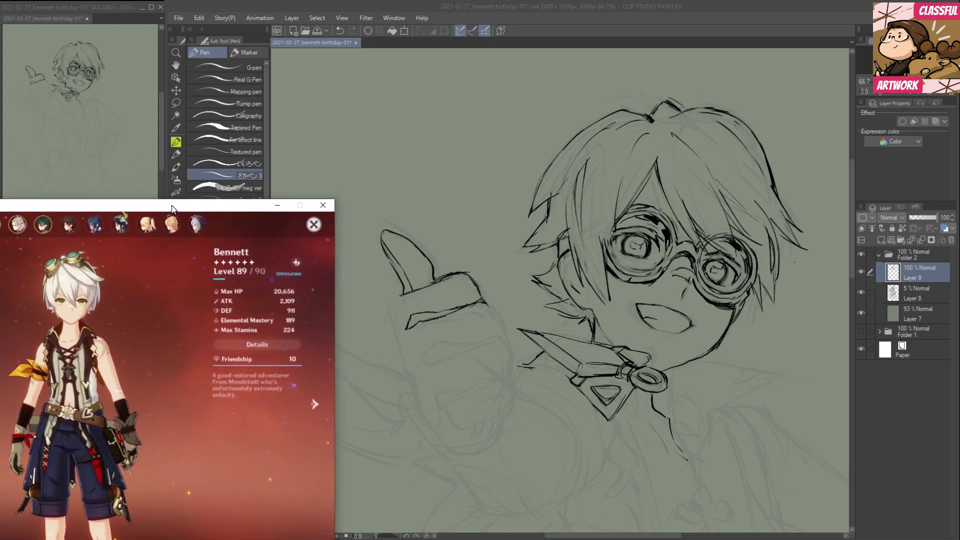
click(541, 2)
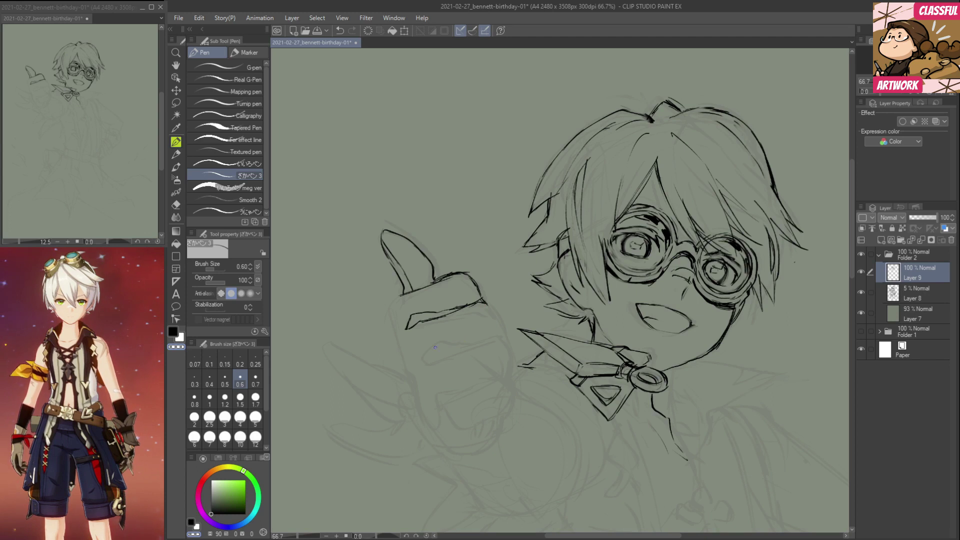
Draw the remaining curled fingers of the fist with their dividing folds and knuckle edges, correcting lines with the eraser.
key(alt)
key(alt)
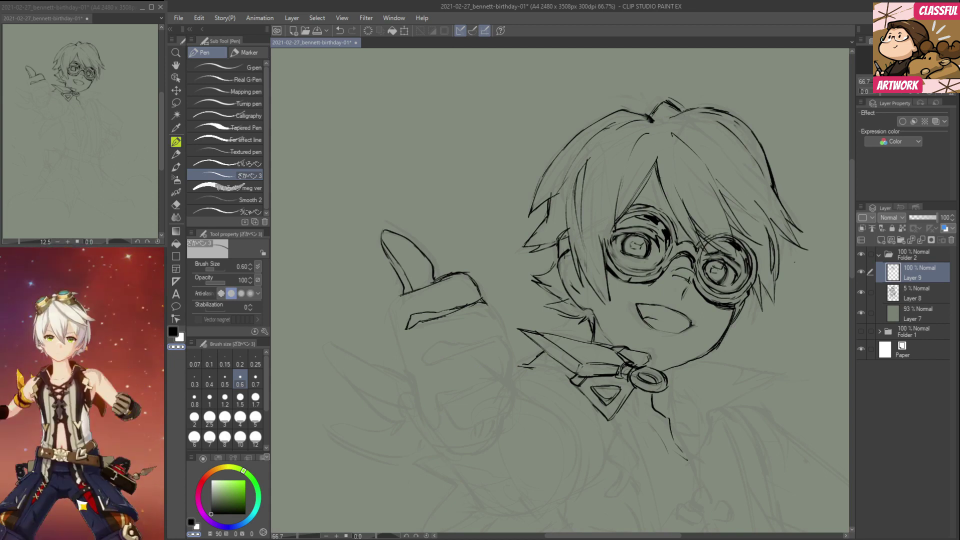
mouse_move(442, 343)
mouse_down()
mouse_move(419, 355)
mouse_move(474, 336)
mouse_move(453, 350)
mouse_up()
key(e)
mouse_move(472, 338)
mouse_down()
mouse_move(433, 358)
mouse_move(498, 333)
mouse_up()
key(p)
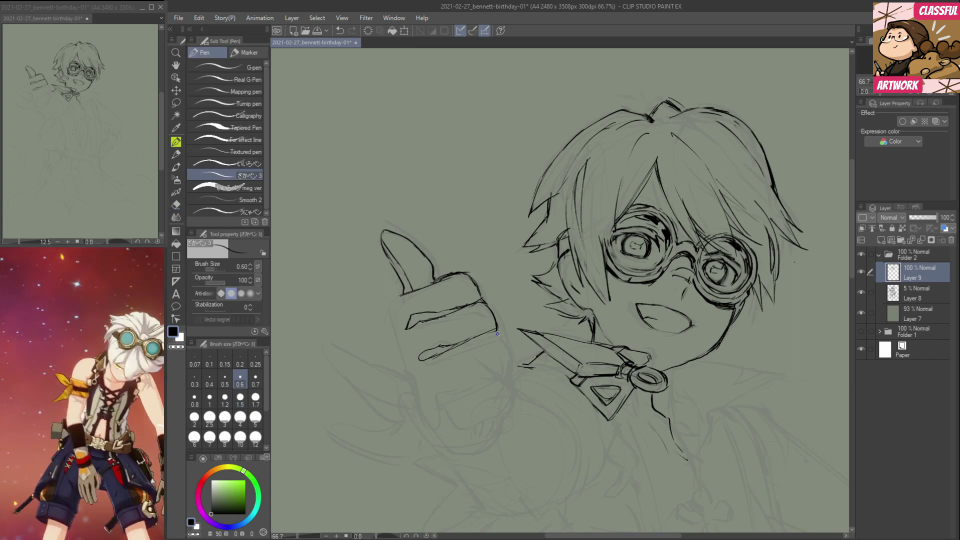
mouse_move(458, 378)
mouse_down()
mouse_move(504, 351)
mouse_move(514, 371)
mouse_move(475, 409)
mouse_move(505, 398)
mouse_move(515, 375)
mouse_move(501, 395)
mouse_move(513, 398)
mouse_move(517, 366)
mouse_move(511, 386)
mouse_move(485, 391)
mouse_move(498, 402)
mouse_move(490, 402)
mouse_move(509, 371)
mouse_move(504, 361)
mouse_move(514, 380)
mouse_move(475, 412)
mouse_up()
key(e)
key(p)
Outline the outer side and lower edge of the fist from the thumb's base around to the little finger.
mouse_move(401, 295)
mouse_down()
mouse_move(403, 373)
mouse_move(396, 336)
mouse_move(423, 393)
mouse_move(456, 413)
mouse_up()
mouse_move(418, 382)
mouse_down()
mouse_move(426, 393)
mouse_move(415, 394)
mouse_up()
mouse_move(402, 366)
mouse_down()
mouse_move(423, 410)
mouse_move(476, 426)
mouse_up()
mouse_move(419, 400)
mouse_down()
mouse_move(493, 419)
mouse_move(455, 423)
mouse_move(422, 408)
mouse_up()
key(e)
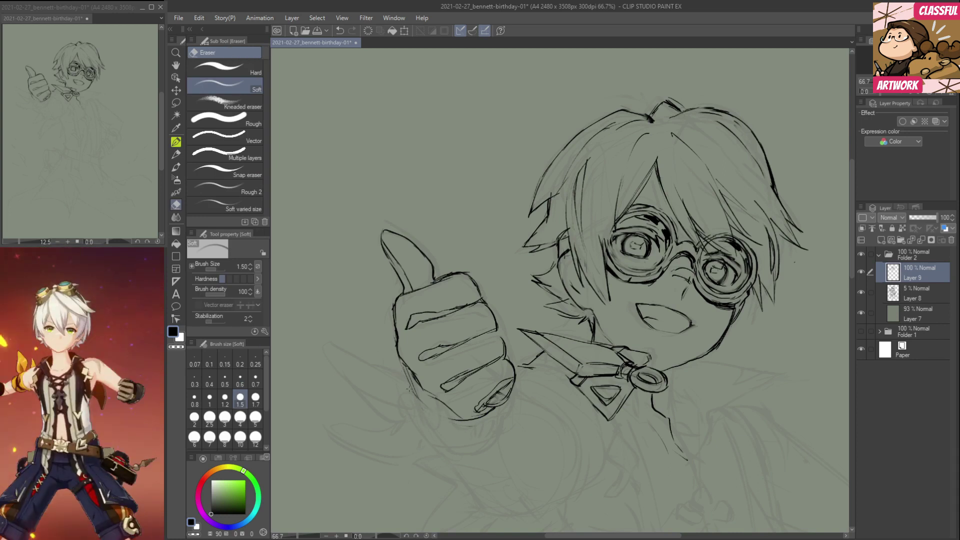
key(p)
drag(417, 393, 462, 420)
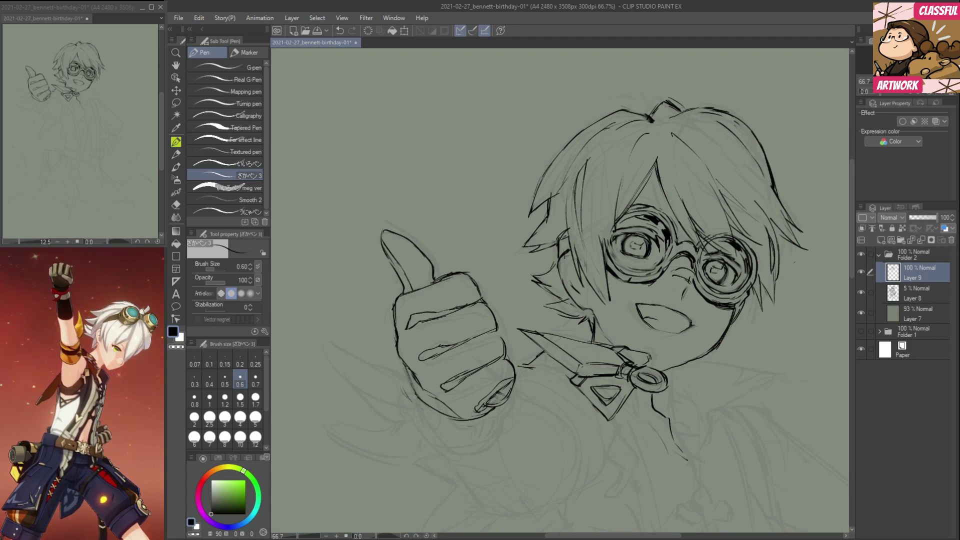
Draw the knotted cloth at the wrist with its two pointed tails flaring outward.
mouse_move(407, 385)
mouse_down()
mouse_move(400, 411)
mouse_move(415, 404)
mouse_move(400, 416)
mouse_move(348, 424)
mouse_move(401, 446)
mouse_move(434, 429)
mouse_up()
drag(396, 398, 365, 395)
mouse_move(330, 349)
mouse_down()
mouse_move(357, 382)
mouse_move(349, 353)
mouse_move(398, 374)
mouse_move(375, 374)
mouse_move(383, 400)
mouse_move(394, 399)
mouse_up()
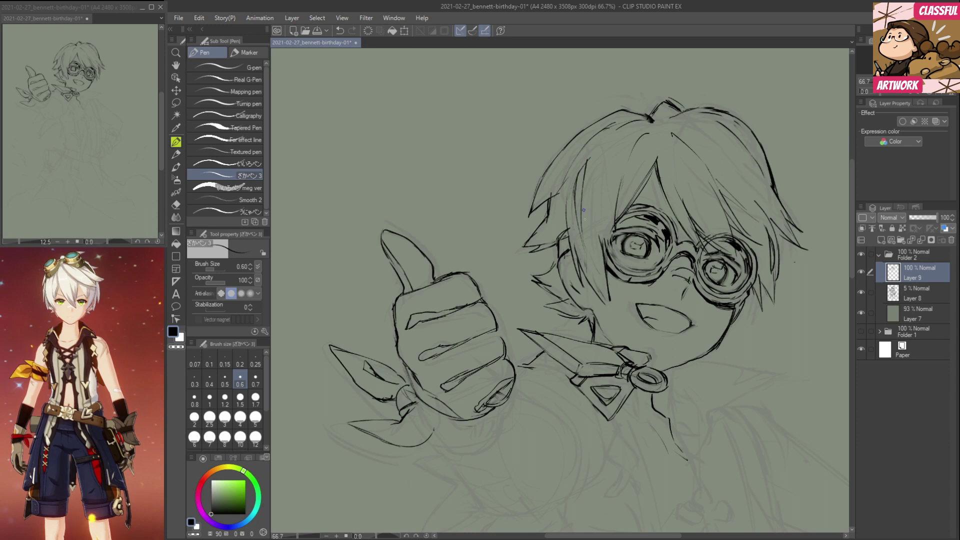
Draw the glasses' side arm from the larger lens back through the hair to the ear, and reinforce the smaller lens's outer rim.
drag(570, 231, 605, 220)
mouse_move(571, 248)
mouse_down()
mouse_move(598, 245)
mouse_move(617, 206)
mouse_move(596, 256)
mouse_up()
mouse_move(595, 220)
mouse_down()
mouse_move(594, 250)
mouse_move(589, 242)
mouse_up()
drag(595, 218, 608, 250)
mouse_move(716, 231)
mouse_down()
mouse_move(740, 234)
mouse_move(755, 251)
mouse_move(738, 311)
mouse_up()
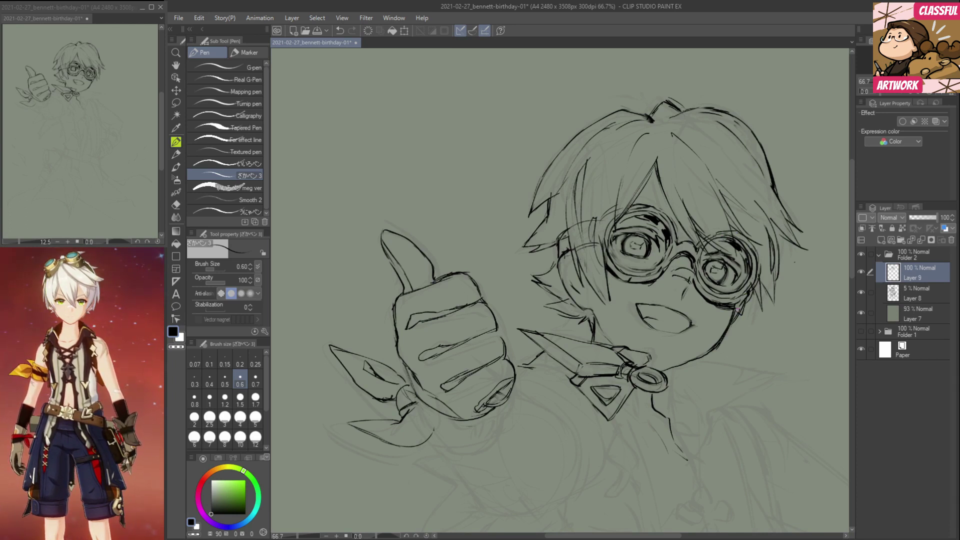
drag(596, 215, 584, 250)
drag(599, 221, 594, 242)
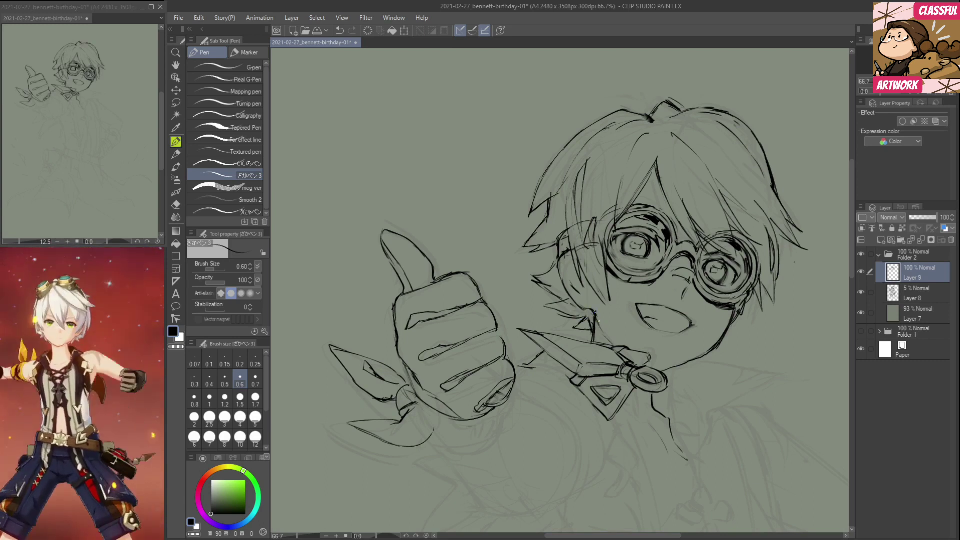
Draw the curved wrist edge beneath the fist and darken the lines where the cloth knot meets the hand.
drag(670, 419, 695, 344)
mouse_move(456, 349)
mouse_down()
mouse_move(499, 351)
mouse_move(480, 357)
mouse_move(518, 336)
mouse_up()
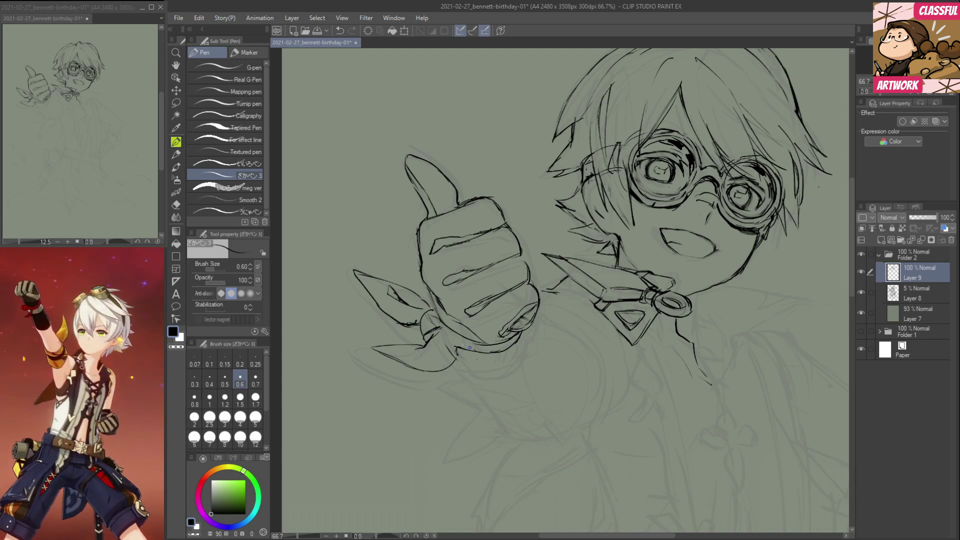
drag(445, 339, 456, 353)
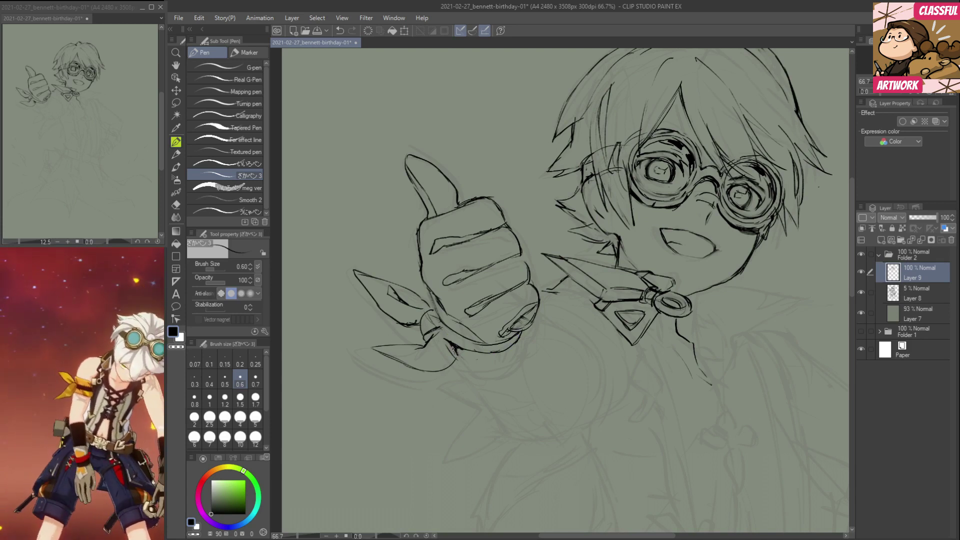
drag(435, 308, 430, 295)
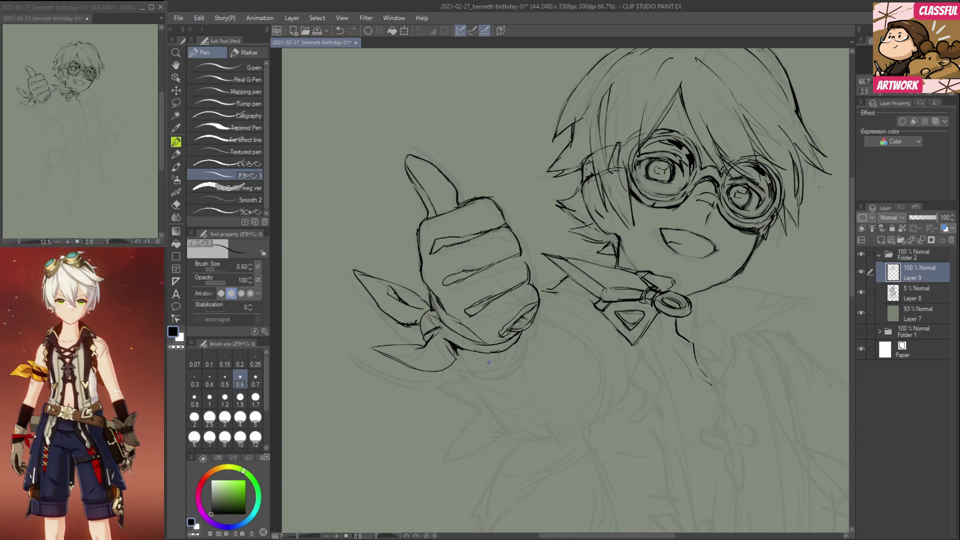
Draw the curved band wrapping around the wrist and clean up the cloth knot's overlapping lines with the eraser.
mouse_move(459, 357)
mouse_down()
mouse_move(496, 377)
mouse_move(465, 373)
mouse_move(517, 366)
mouse_up()
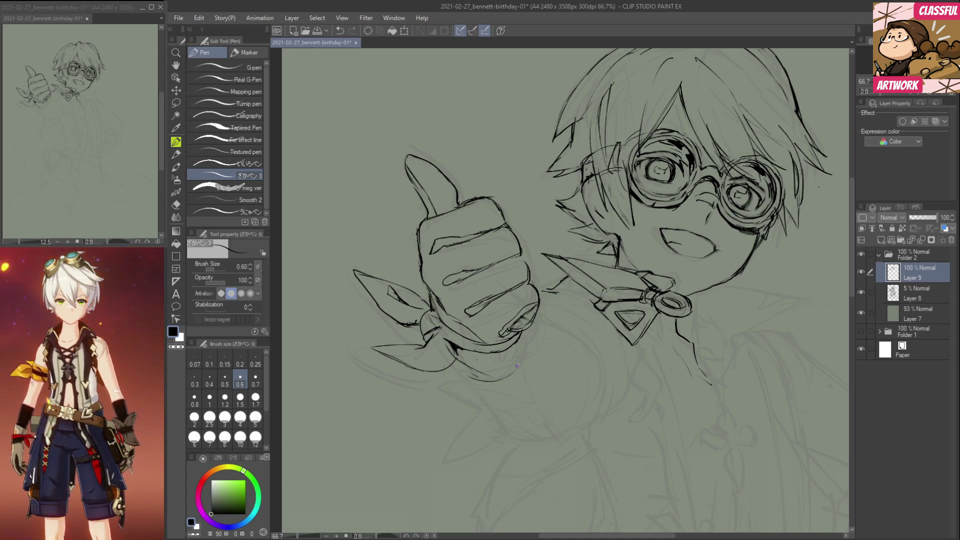
mouse_move(461, 351)
mouse_down()
mouse_move(518, 361)
mouse_move(520, 346)
mouse_move(514, 359)
mouse_up()
drag(526, 326, 522, 362)
mouse_move(423, 344)
mouse_down()
mouse_move(443, 309)
mouse_move(432, 299)
mouse_move(454, 331)
mouse_up()
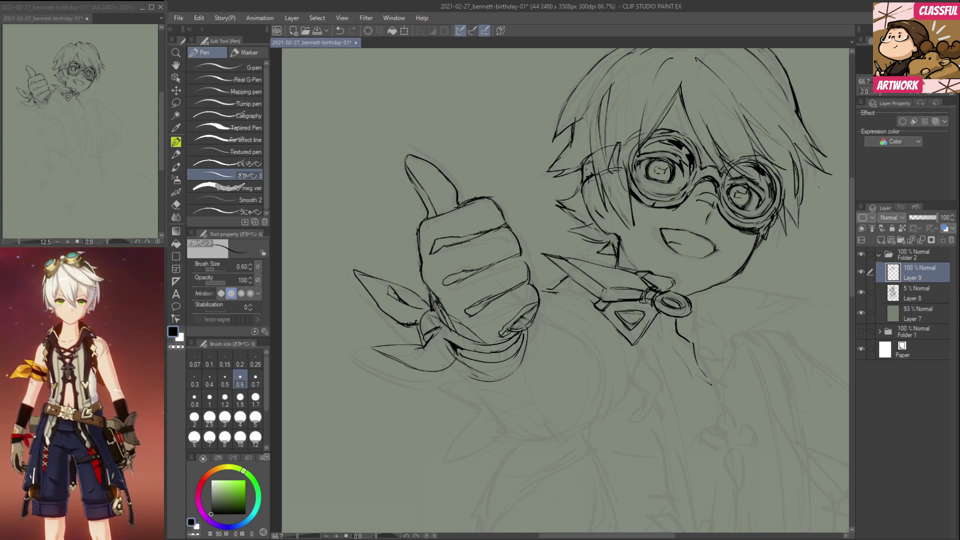
key(e)
drag(433, 297, 448, 325)
key(p)
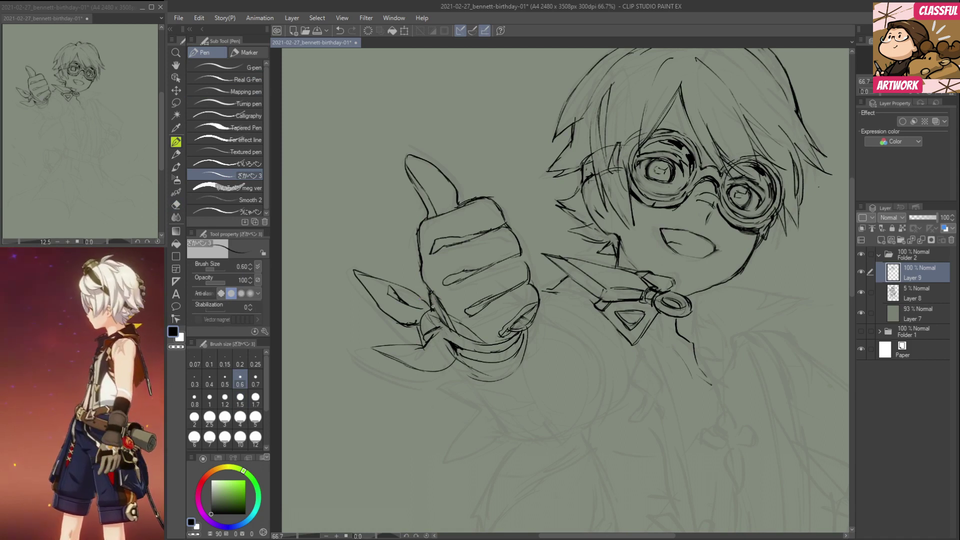
Try a wider cuff outline just below the wristband, and erase its edges.
mouse_move(444, 366)
mouse_down()
mouse_move(510, 382)
mouse_move(534, 353)
mouse_move(529, 362)
mouse_up()
drag(475, 375, 486, 369)
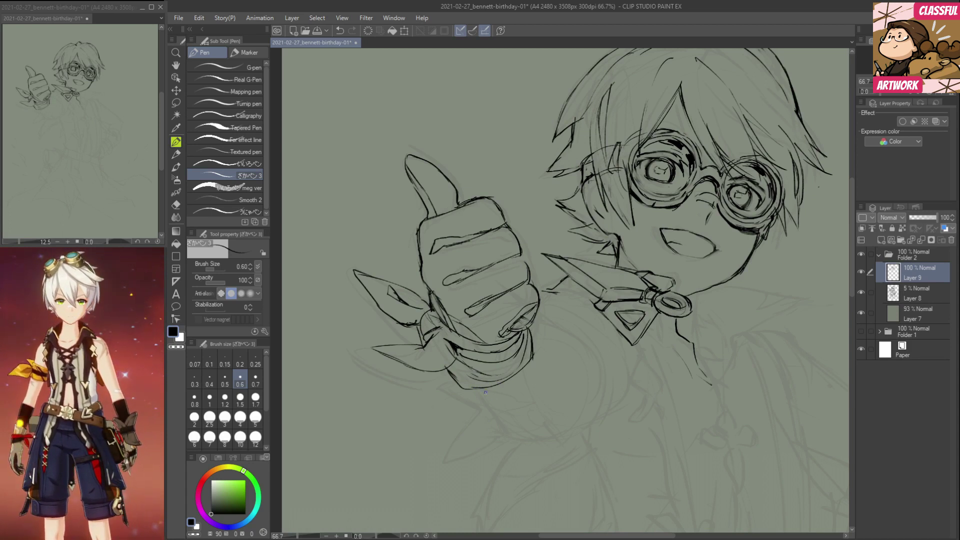
key(e)
mouse_move(534, 331)
mouse_down()
mouse_move(535, 363)
mouse_move(503, 375)
mouse_move(523, 364)
mouse_move(507, 386)
mouse_move(482, 394)
mouse_move(456, 377)
mouse_up()
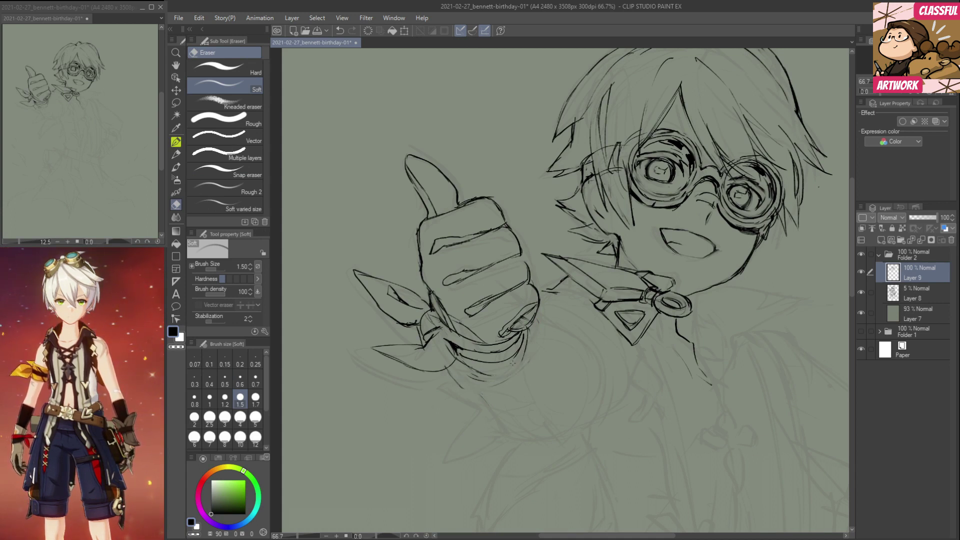
Draw the rounded glove cuff below the wristband, with its outer curve, lower edge and the side beneath the cloth knot.
key(p)
drag(532, 323, 541, 394)
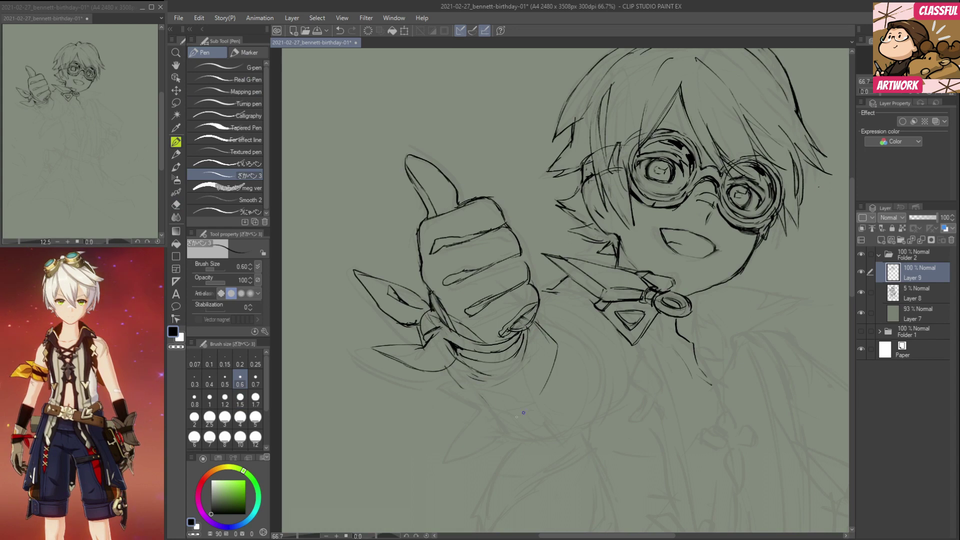
drag(472, 419, 528, 406)
drag(558, 345, 526, 410)
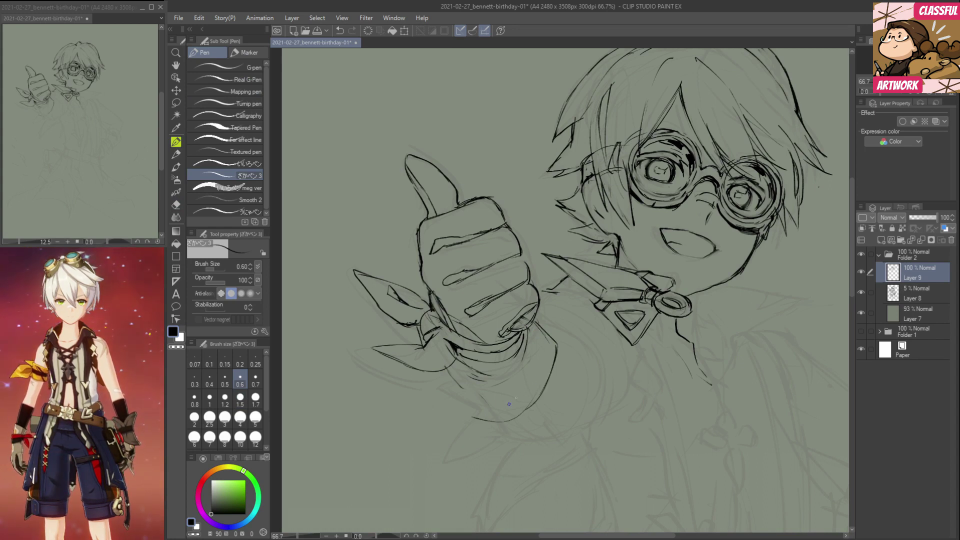
drag(533, 319, 556, 356)
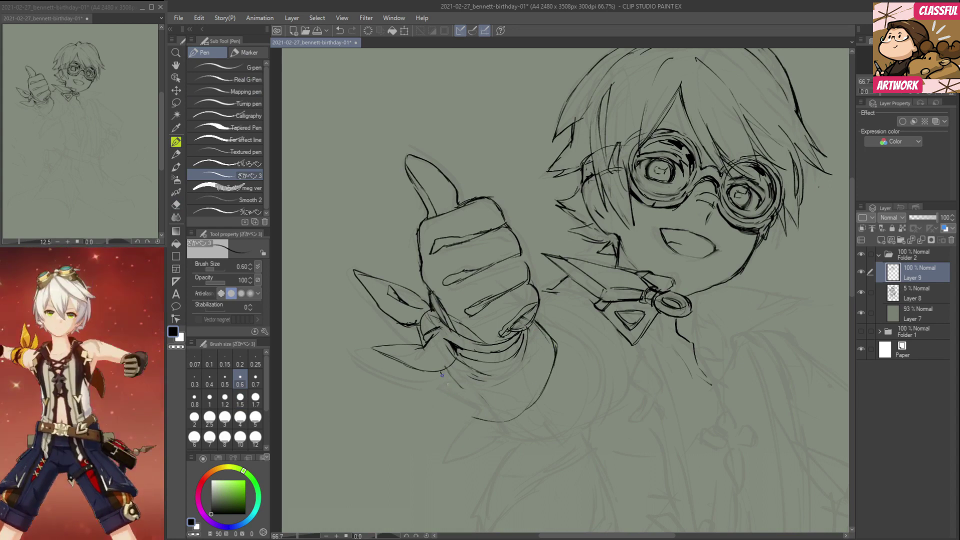
drag(442, 375, 490, 423)
drag(440, 373, 475, 419)
mouse_move(461, 406)
mouse_down()
mouse_move(506, 419)
mouse_move(473, 416)
mouse_move(545, 388)
mouse_up()
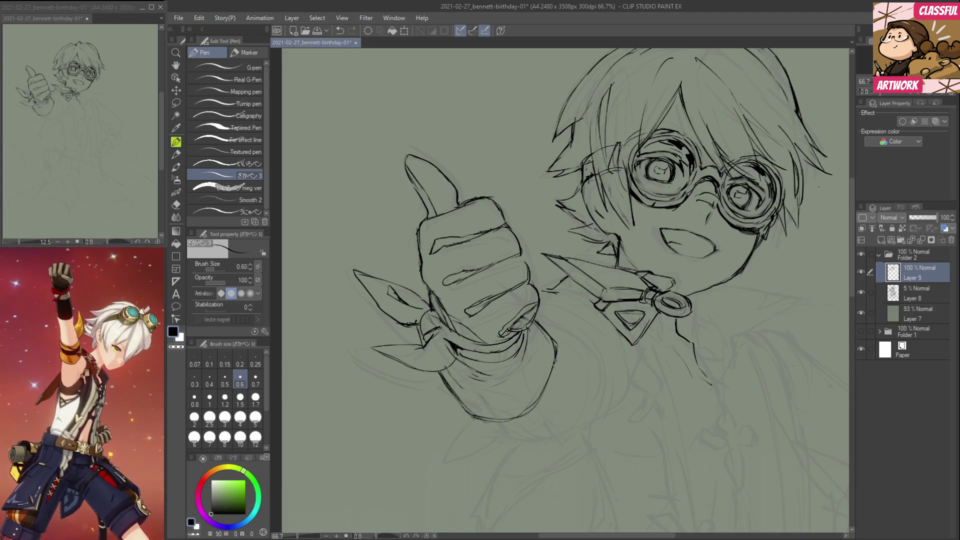
Draw the sleeve's wider contour from behind the fist around to a pointed bottom, with short fold marks inside, erasing stray bits.
mouse_move(539, 317)
mouse_down()
mouse_move(579, 343)
mouse_move(588, 380)
mouse_up()
mouse_move(573, 338)
mouse_down()
mouse_move(586, 353)
mouse_move(587, 390)
mouse_up()
drag(485, 419, 515, 442)
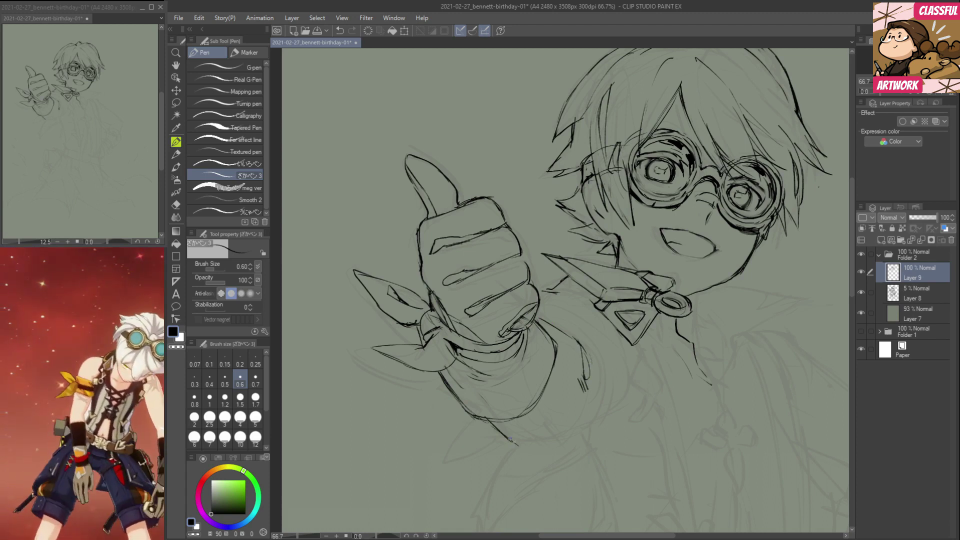
mouse_move(535, 316)
mouse_down()
mouse_move(569, 323)
mouse_move(591, 355)
mouse_move(595, 395)
mouse_up()
mouse_move(520, 443)
mouse_down()
mouse_move(560, 435)
mouse_move(588, 392)
mouse_move(619, 394)
mouse_up()
key(e)
mouse_move(582, 366)
mouse_down()
mouse_move(553, 392)
mouse_move(586, 379)
mouse_move(593, 364)
mouse_up()
key(p)
mouse_move(596, 324)
mouse_down()
mouse_move(584, 379)
mouse_move(565, 389)
mouse_move(517, 403)
mouse_move(479, 370)
mouse_move(537, 411)
mouse_move(562, 392)
mouse_up()
key(e)
key(p)
key(space)
Reinforce the outer curve of the forearm sleeve with parallel strokes and erase the excess line around the fold marks.
drag(626, 362, 599, 425)
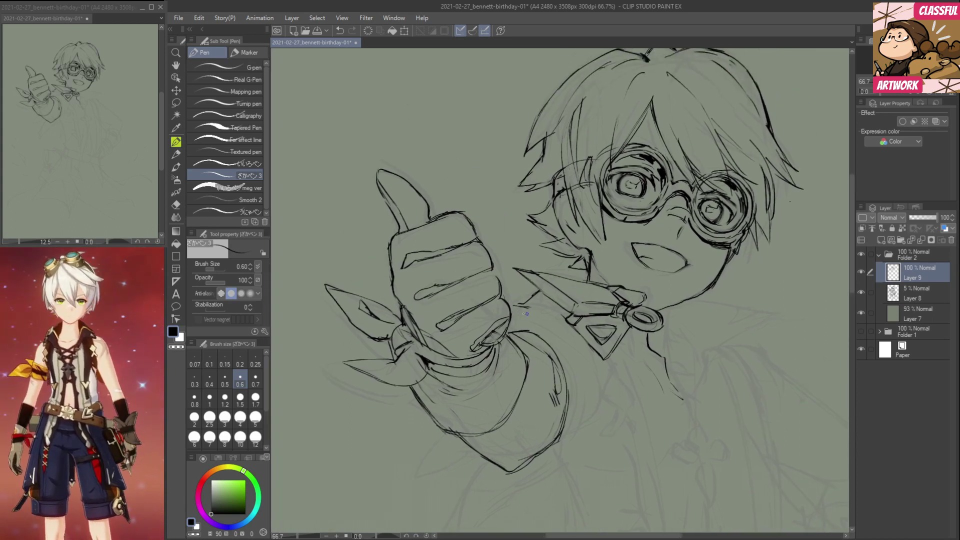
mouse_move(515, 324)
mouse_down()
mouse_move(563, 353)
mouse_move(571, 435)
mouse_up()
drag(511, 332, 533, 332)
mouse_move(518, 332)
mouse_down()
mouse_move(546, 342)
mouse_move(540, 335)
mouse_move(564, 424)
mouse_up()
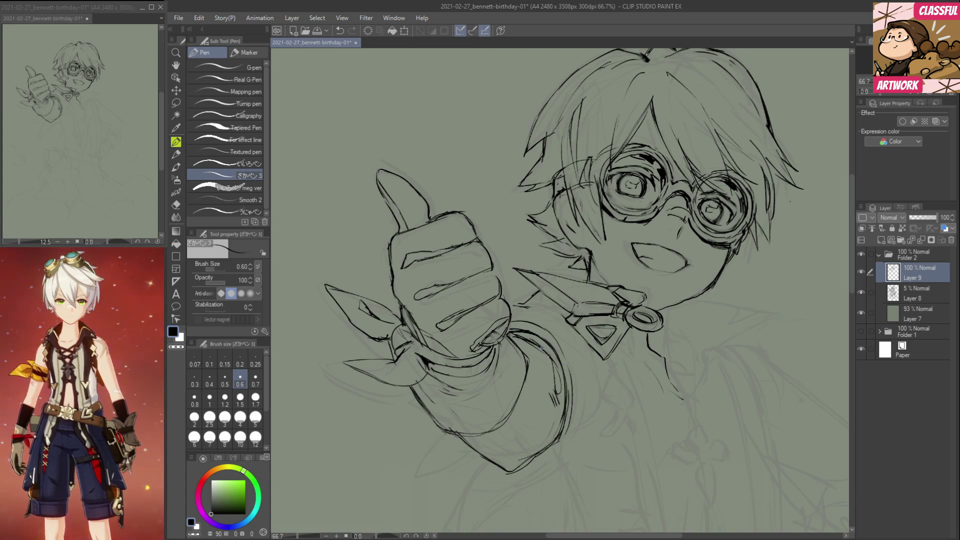
key(e)
mouse_move(551, 361)
mouse_down()
mouse_move(559, 396)
mouse_move(559, 385)
mouse_up()
key(p)
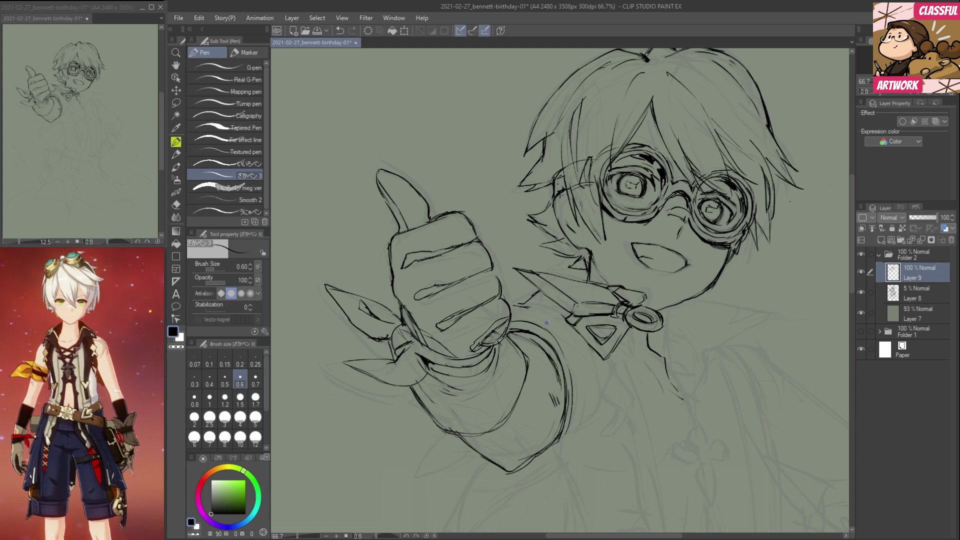
Draw the outer rolled band around the sleeve, from the collar down to the sleeve's bottom, and thicken its inner fold lines.
drag(520, 314, 546, 323)
mouse_move(529, 316)
mouse_down()
mouse_move(547, 321)
mouse_move(515, 306)
mouse_up()
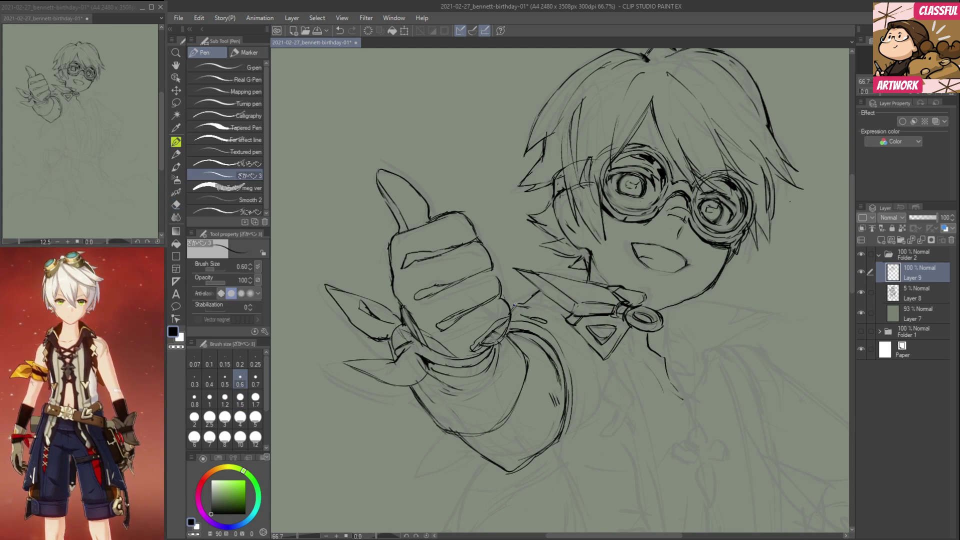
drag(585, 352, 589, 425)
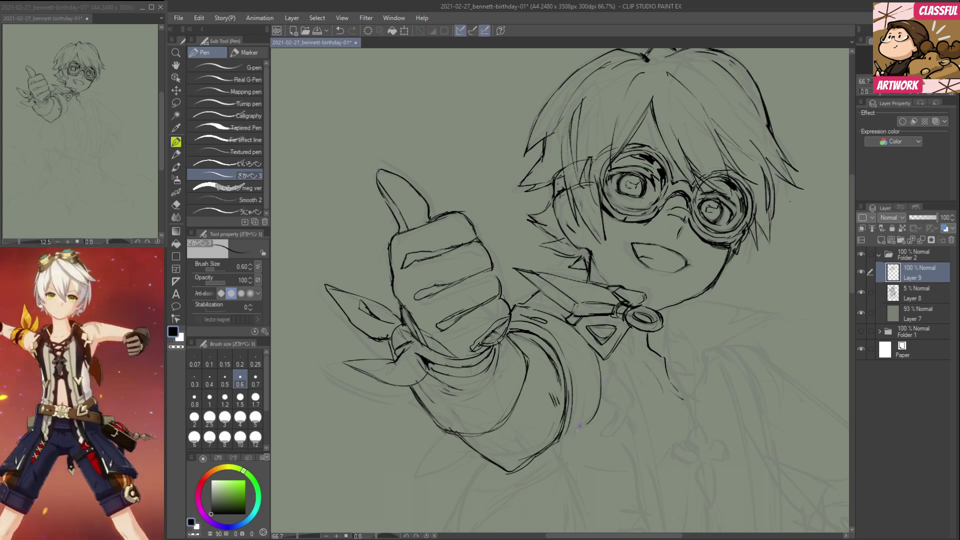
mouse_move(544, 453)
mouse_down()
mouse_move(560, 451)
mouse_move(583, 419)
mouse_move(578, 426)
mouse_up()
mouse_move(584, 386)
mouse_down()
mouse_move(577, 432)
mouse_move(594, 417)
mouse_move(575, 433)
mouse_move(597, 410)
mouse_move(573, 439)
mouse_up()
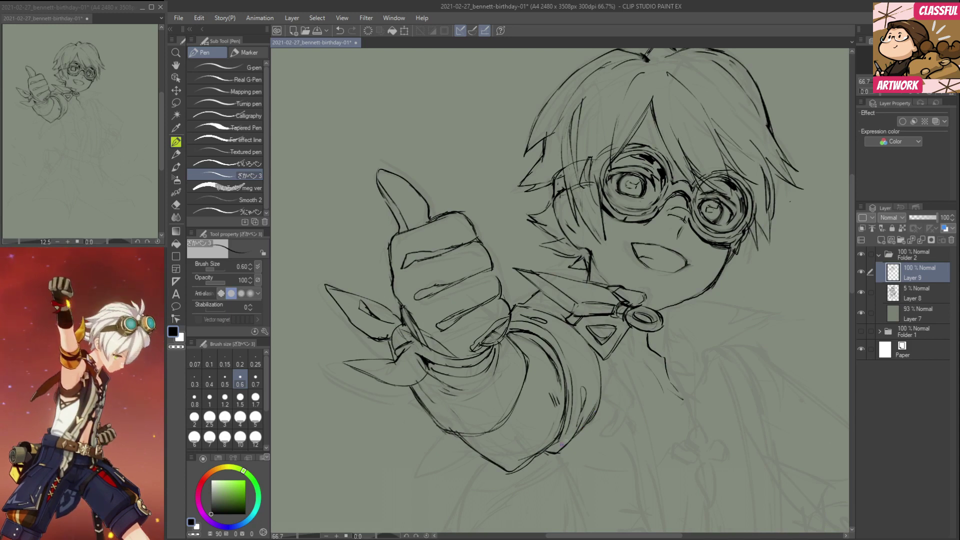
mouse_move(559, 332)
mouse_down()
mouse_move(576, 403)
mouse_move(584, 390)
mouse_move(574, 426)
mouse_up()
drag(578, 393, 566, 446)
drag(514, 321, 567, 336)
drag(541, 321, 562, 339)
Add pointed cloth tips below and beside the cuff, and redraw the knot's lower cloth tail with a hatched fold.
drag(637, 453, 650, 401)
mouse_move(460, 381)
mouse_down()
mouse_move(432, 415)
mouse_move(487, 401)
mouse_move(431, 415)
mouse_move(488, 402)
mouse_up()
drag(430, 347, 443, 359)
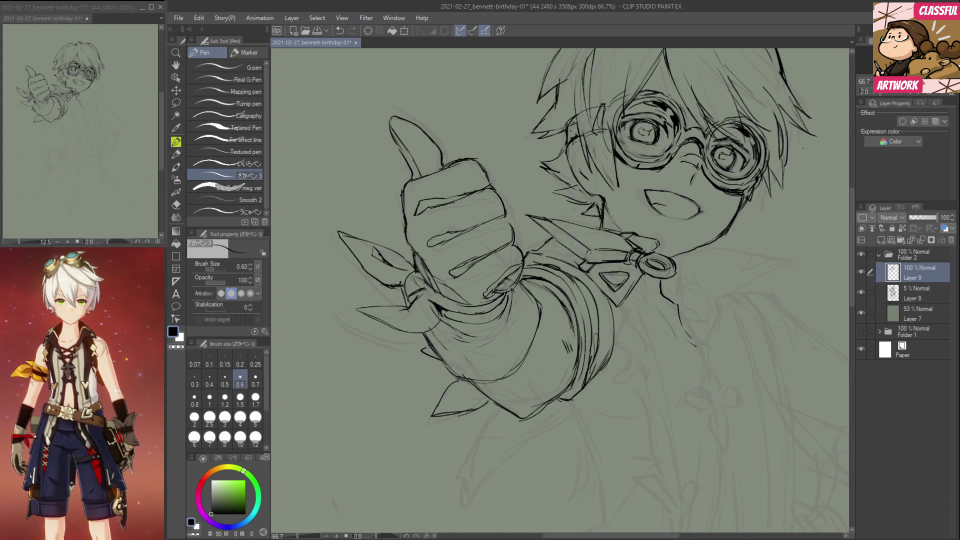
drag(634, 380, 634, 432)
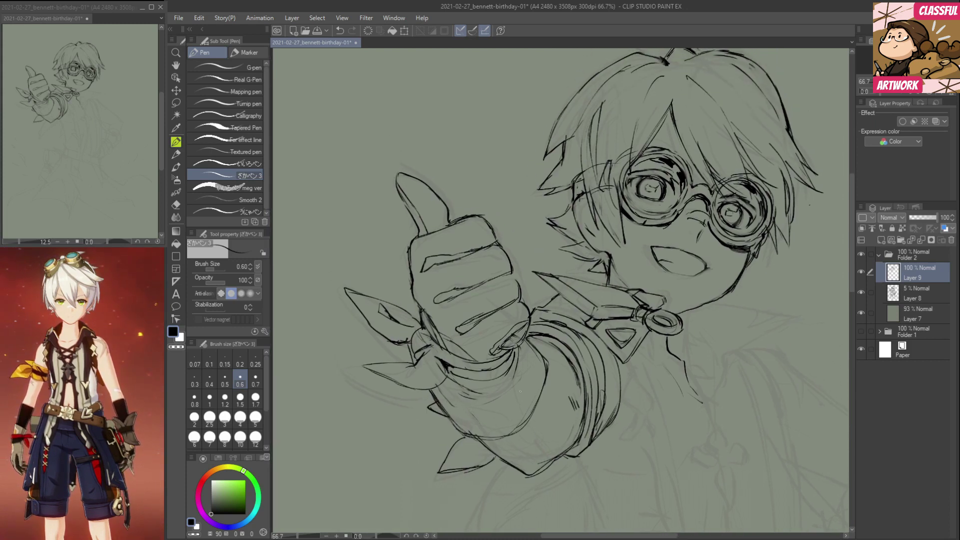
mouse_move(351, 366)
mouse_down()
mouse_move(420, 395)
mouse_move(408, 390)
mouse_up()
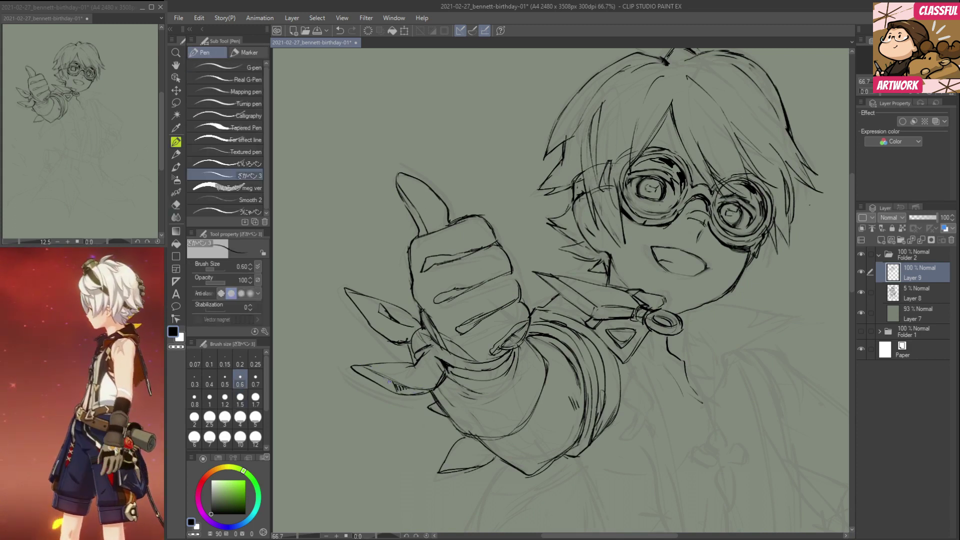
Draw the collar flap on the far side of the neck, reaching out to a sharp tip and down to the chest.
mouse_move(663, 428)
mouse_down()
mouse_move(643, 382)
mouse_move(604, 361)
mouse_move(579, 370)
mouse_up()
drag(659, 316, 629, 364)
mouse_move(653, 273)
mouse_down()
mouse_move(610, 314)
mouse_move(628, 367)
mouse_up()
mouse_move(617, 324)
mouse_down()
mouse_move(632, 295)
mouse_move(674, 277)
mouse_move(649, 273)
mouse_move(707, 278)
mouse_move(696, 281)
mouse_up()
mouse_move(693, 284)
mouse_down()
mouse_move(705, 281)
mouse_move(683, 290)
mouse_move(708, 283)
mouse_move(672, 304)
mouse_move(693, 308)
mouse_move(652, 302)
mouse_up()
Clean up the far collar flap's tip with the eraser and join its edges into a V on the chest.
key(e)
key(p)
key(e)
drag(659, 304, 695, 310)
key(p)
mouse_move(634, 343)
mouse_down()
mouse_move(693, 311)
mouse_move(629, 350)
mouse_move(619, 372)
mouse_up()
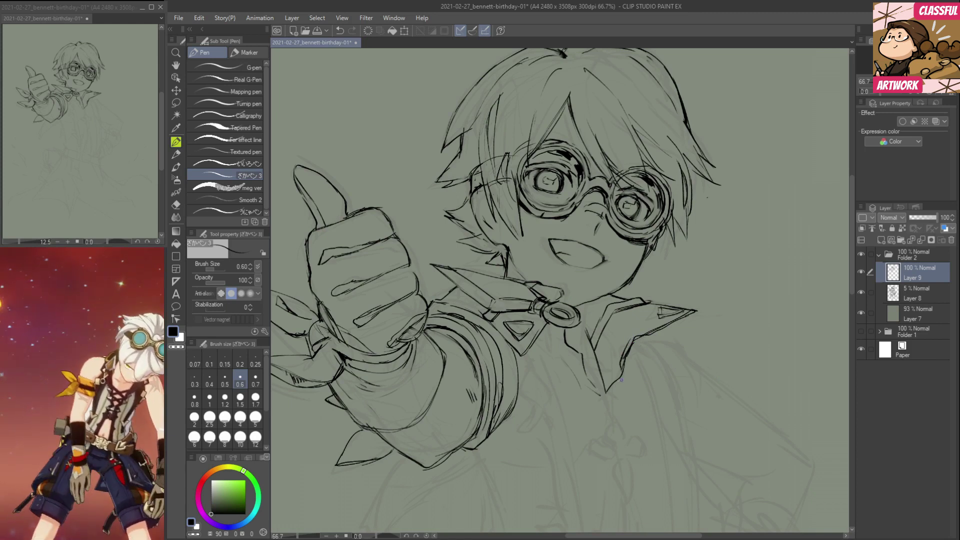
drag(587, 327, 608, 403)
Draw the upper, near-side and lower points of the cross-shaped pendant below the collar's V.
scroll(574, 381, down, 3)
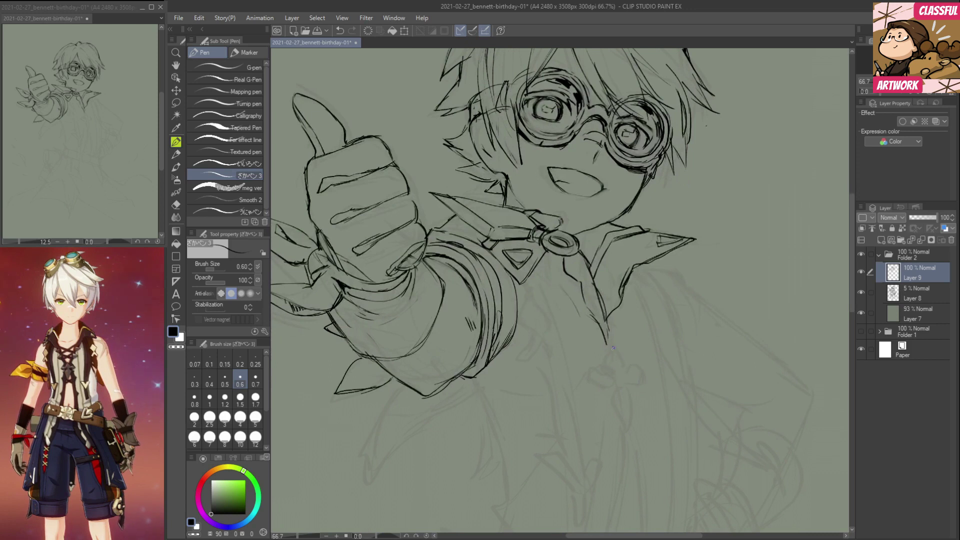
mouse_move(607, 349)
mouse_down()
mouse_move(618, 365)
mouse_move(602, 370)
mouse_move(618, 372)
mouse_move(609, 391)
mouse_up()
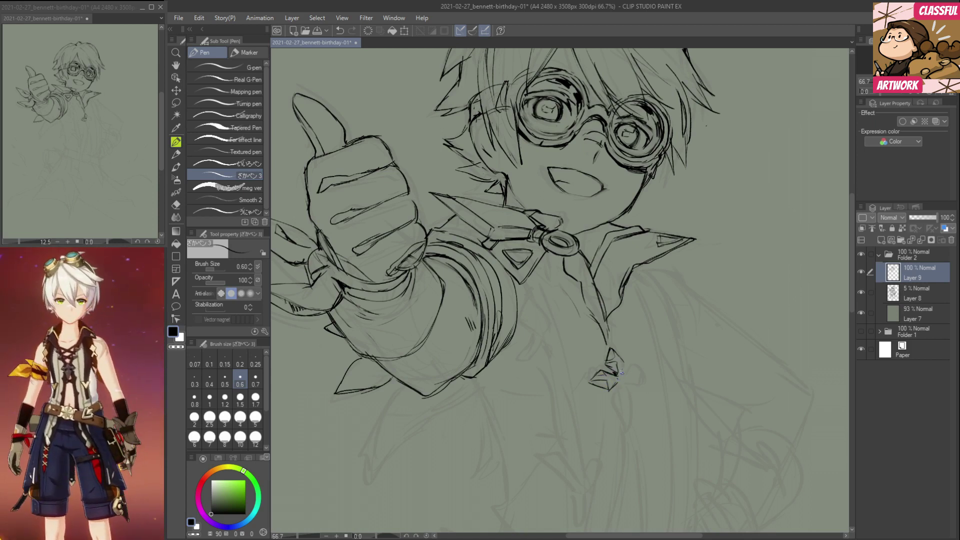
mouse_move(621, 366)
mouse_down()
mouse_move(625, 379)
mouse_move(611, 398)
mouse_move(627, 428)
mouse_up()
drag(634, 394, 625, 429)
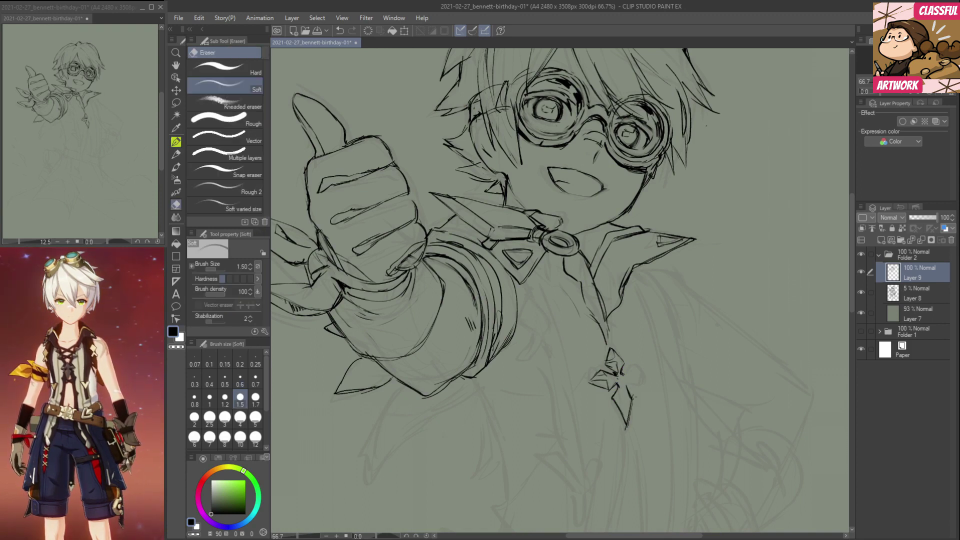
Erase and redraw the cross pendant's lower point longer, and add its far-side arm.
key(e)
drag(622, 404, 624, 434)
key(p)
mouse_move(615, 405)
mouse_down()
mouse_move(626, 437)
mouse_move(613, 397)
mouse_move(627, 437)
mouse_up()
key(e)
key(p)
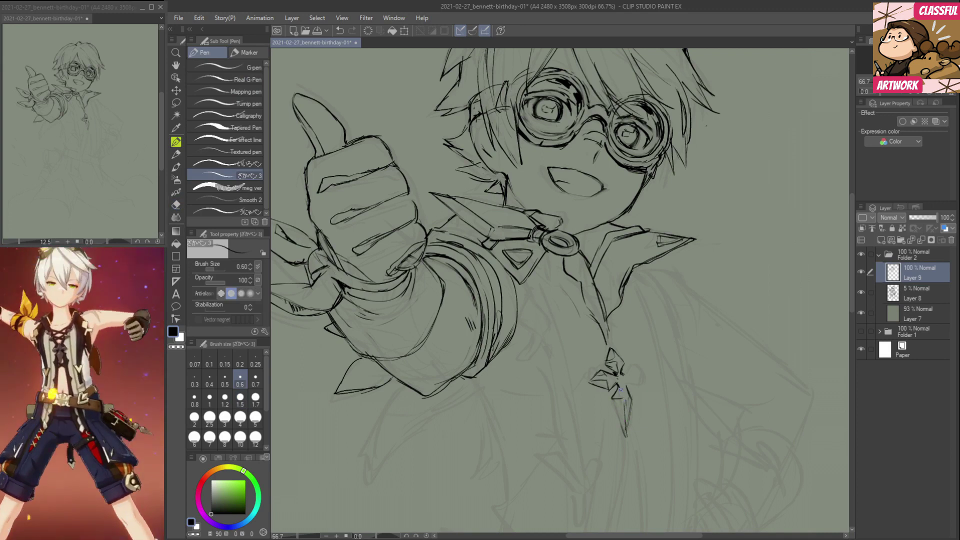
drag(614, 404, 626, 437)
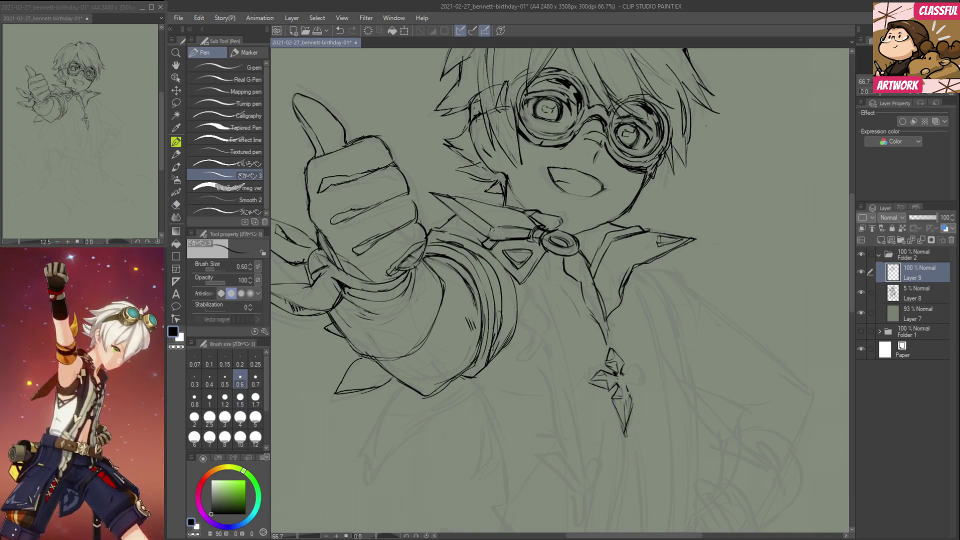
mouse_move(626, 383)
mouse_down()
mouse_move(636, 384)
mouse_move(632, 364)
mouse_up()
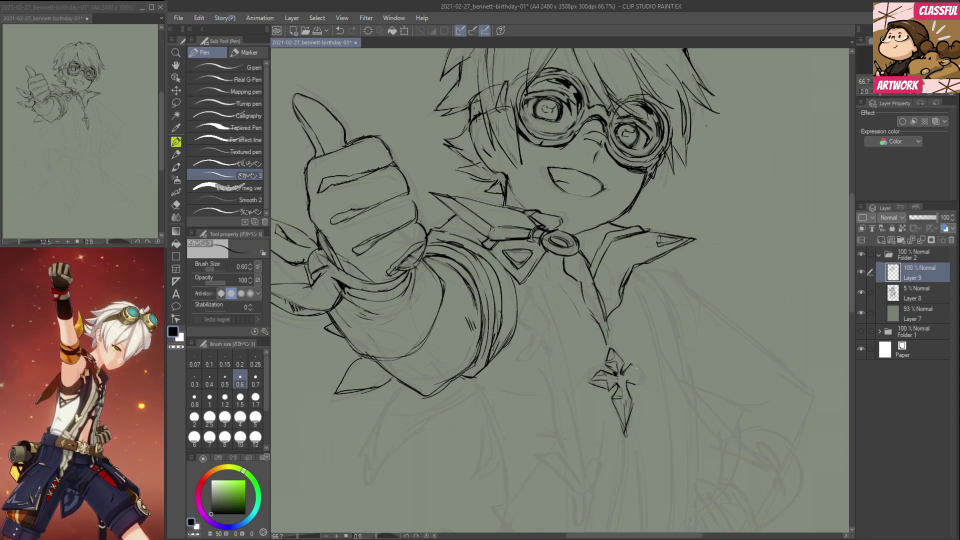
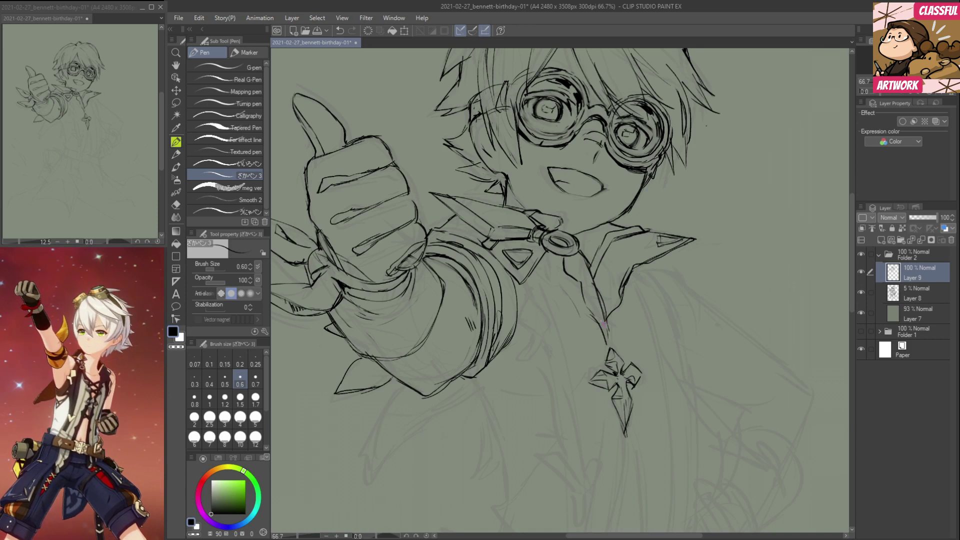
Darken the collar's inner edge below the ring with a second line, and touch up the neck and collar lines.
drag(580, 283, 593, 319)
drag(584, 303, 599, 331)
drag(580, 238, 574, 356)
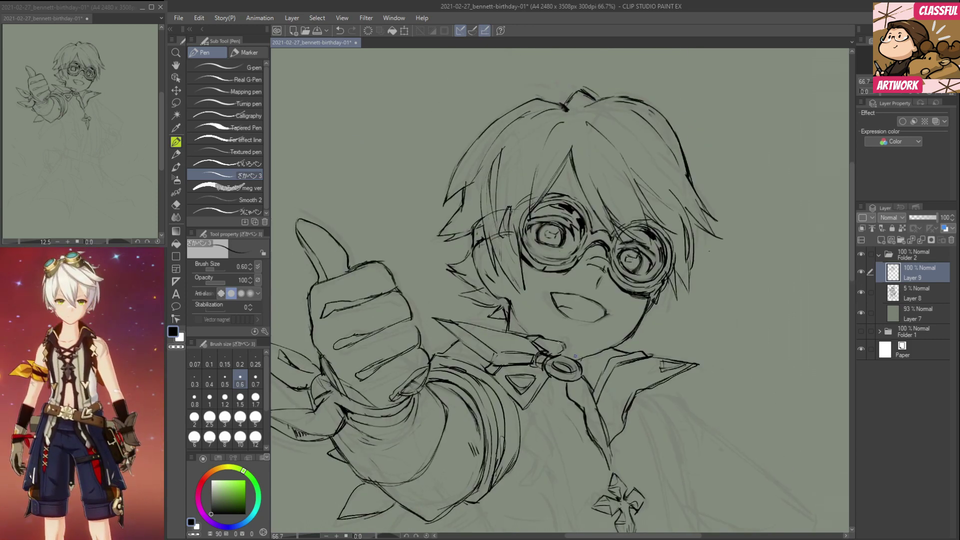
drag(520, 327, 530, 336)
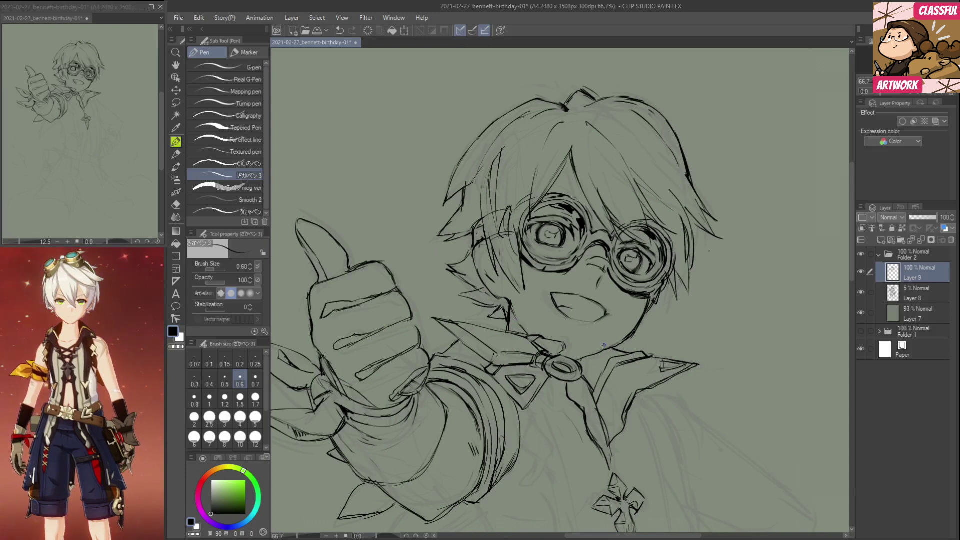
drag(576, 362, 595, 355)
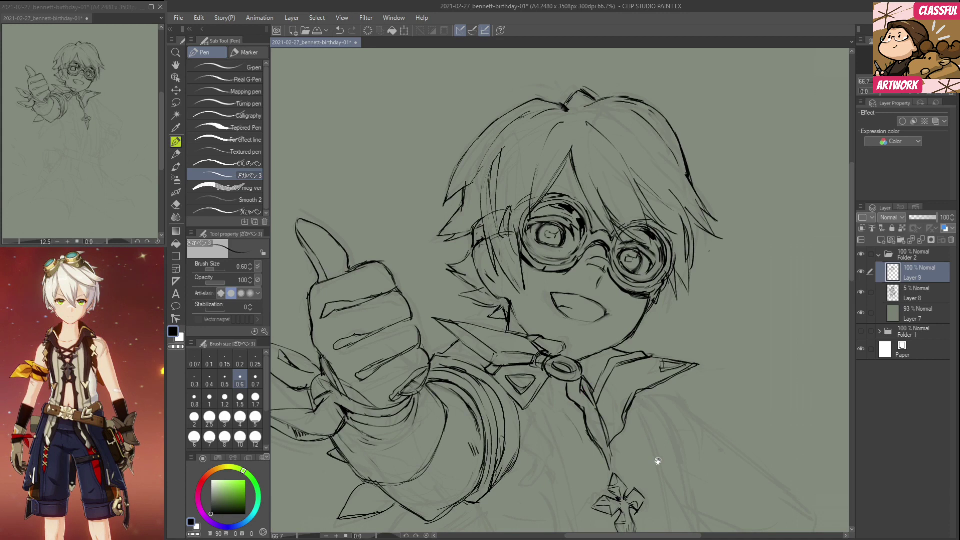
Draw the small diamond-shaped trim with forked ends beside the sleeve, below the collar's triangular ornament.
drag(658, 461, 684, 364)
drag(550, 334, 554, 353)
mouse_move(559, 329)
mouse_down()
mouse_move(553, 353)
mouse_move(558, 339)
mouse_move(563, 386)
mouse_up()
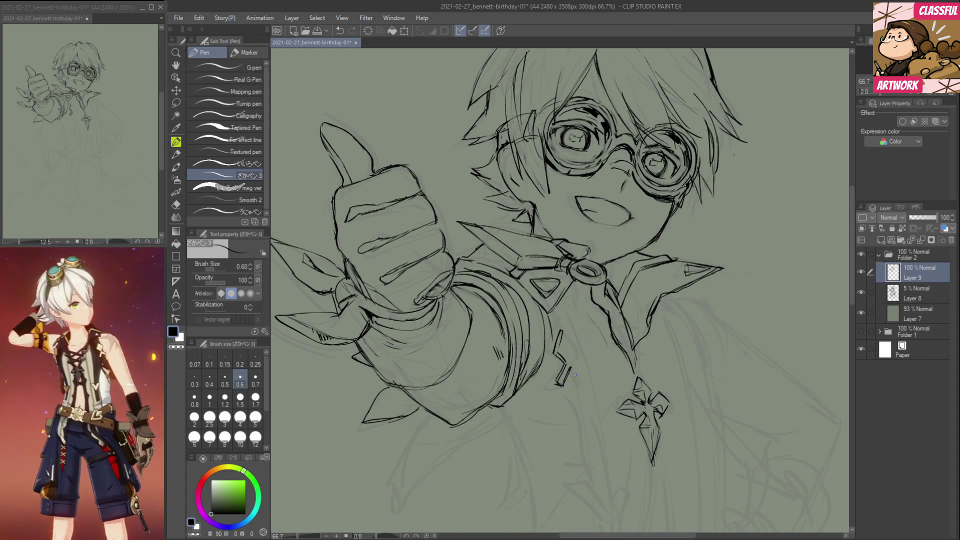
drag(573, 370, 583, 384)
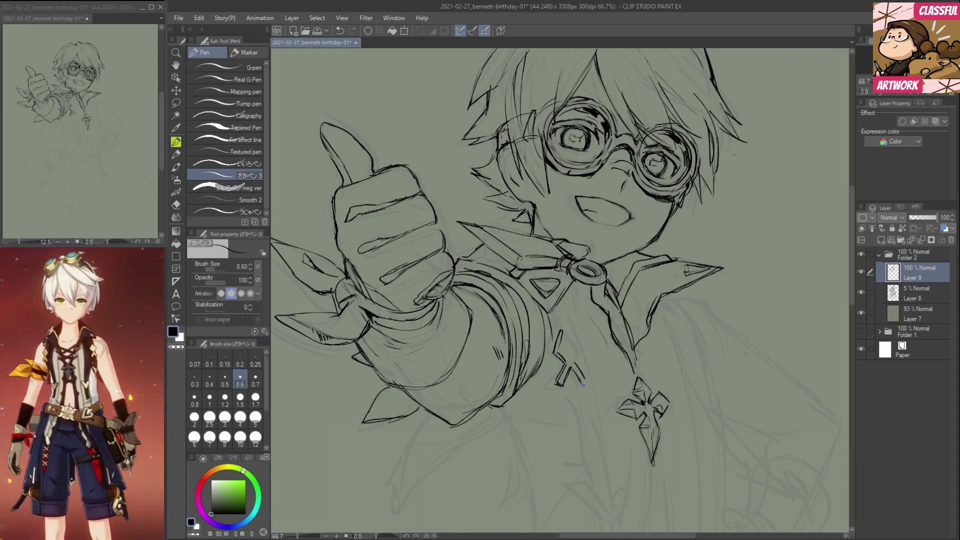
drag(574, 352, 575, 361)
mouse_move(565, 326)
mouse_down()
mouse_move(576, 351)
mouse_move(564, 328)
mouse_move(557, 358)
mouse_up()
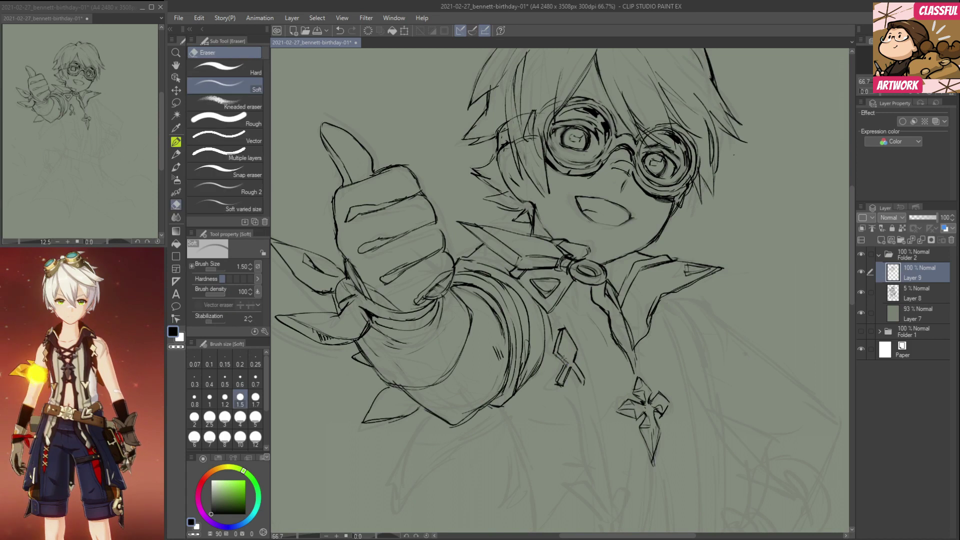
key(e)
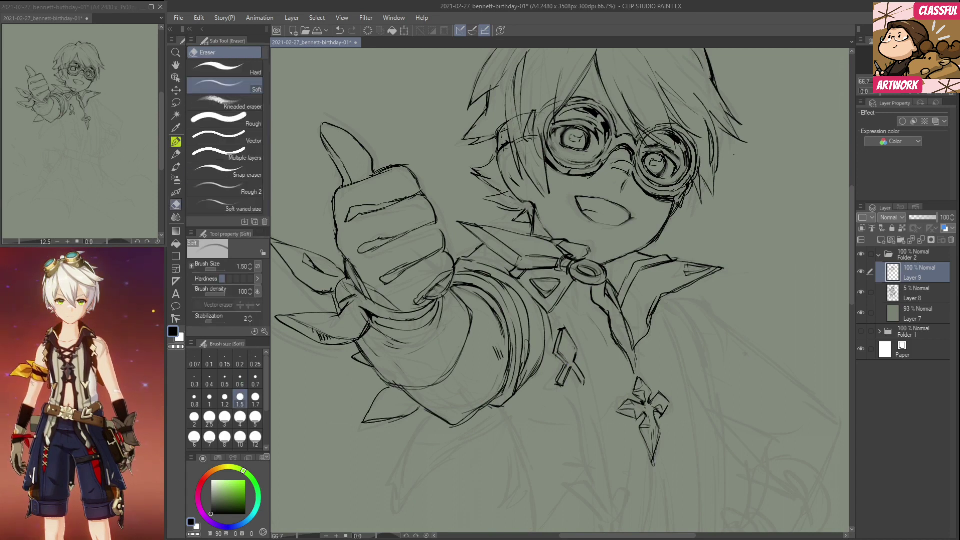
key(p)
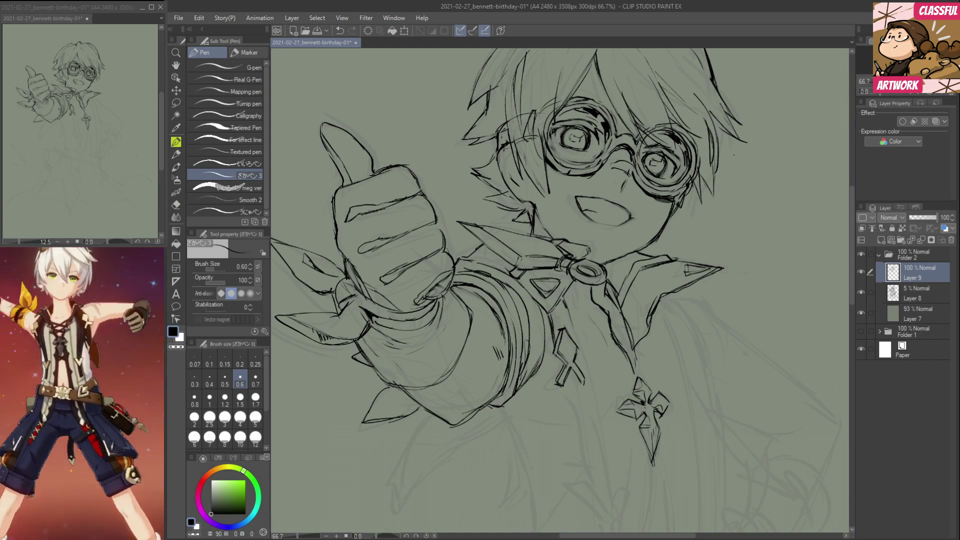
Draw the curved upper-sleeve section behind the forearm, closing its rounded lower end below the diamond trim.
drag(595, 452, 602, 384)
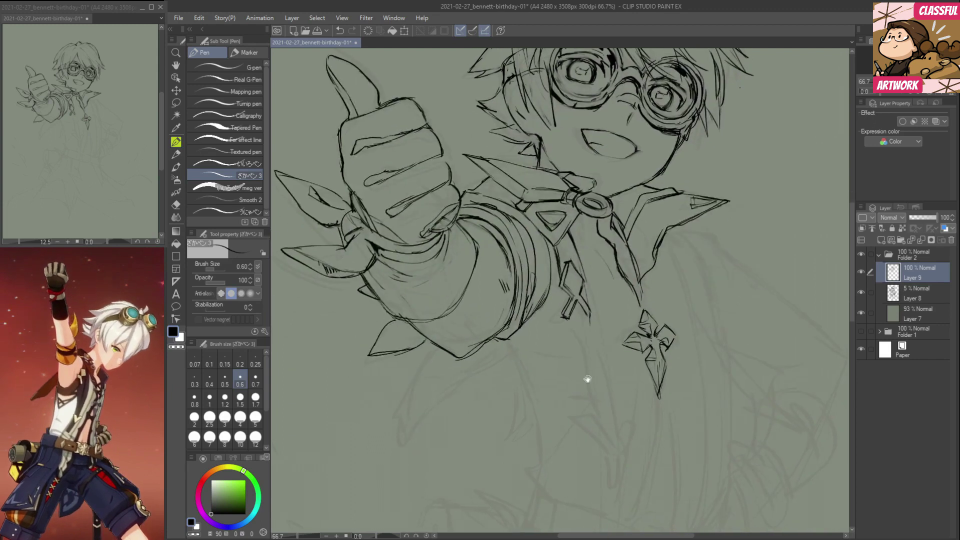
drag(565, 290, 562, 307)
mouse_move(564, 289)
mouse_down()
mouse_move(554, 329)
mouse_move(523, 347)
mouse_move(542, 350)
mouse_up()
drag(558, 315, 534, 355)
drag(586, 315, 550, 361)
mouse_move(587, 294)
mouse_down()
mouse_move(577, 320)
mouse_move(568, 312)
mouse_move(543, 352)
mouse_move(552, 332)
mouse_move(521, 350)
mouse_move(535, 351)
mouse_move(510, 349)
mouse_move(533, 357)
mouse_move(544, 343)
mouse_move(529, 354)
mouse_move(541, 344)
mouse_move(525, 376)
mouse_up()
key(e)
key(p)
key(e)
key(p)
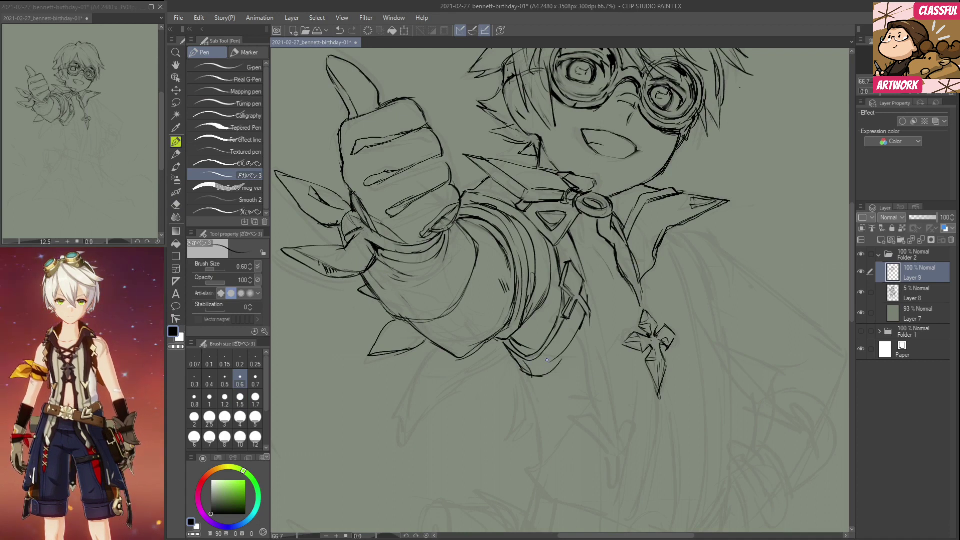
Add the short edge and seam lines along the upper sleeve's lower end, and outline the side of the diamond trim.
key(e)
key(p)
drag(575, 343, 561, 364)
drag(582, 330, 560, 362)
key(e)
key(p)
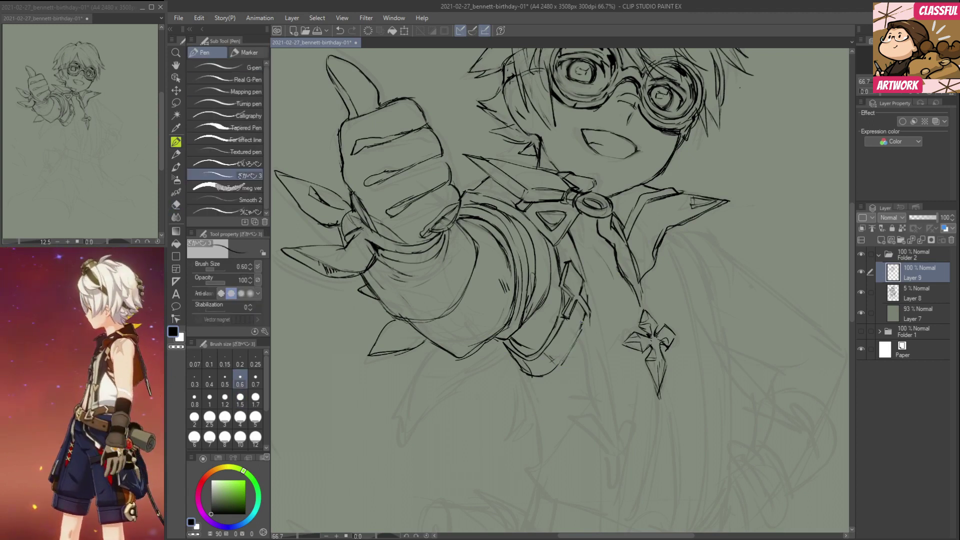
drag(584, 283, 587, 304)
drag(578, 236, 565, 267)
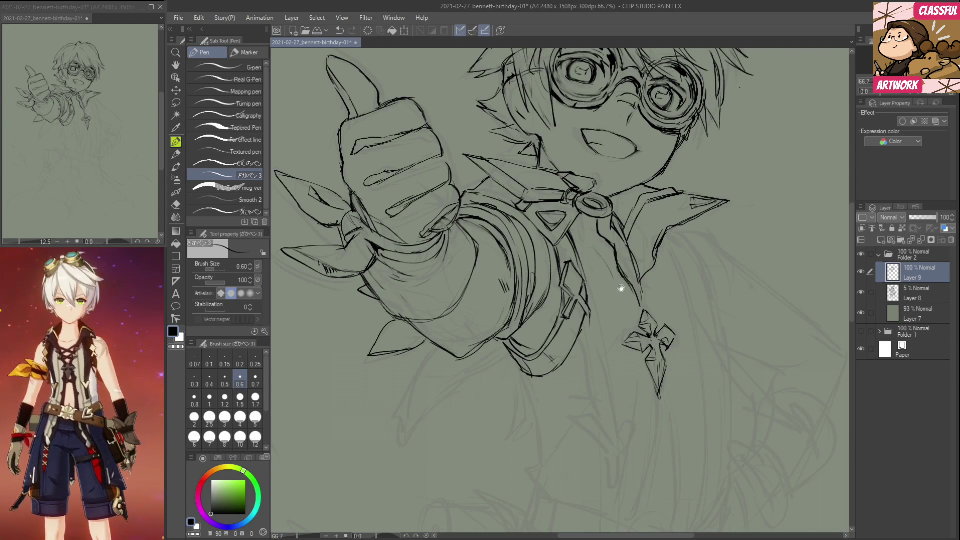
Clean up and redraw the collar lines just above the triangular ornament beside the ring.
drag(622, 288, 632, 341)
key(e)
drag(555, 265, 566, 267)
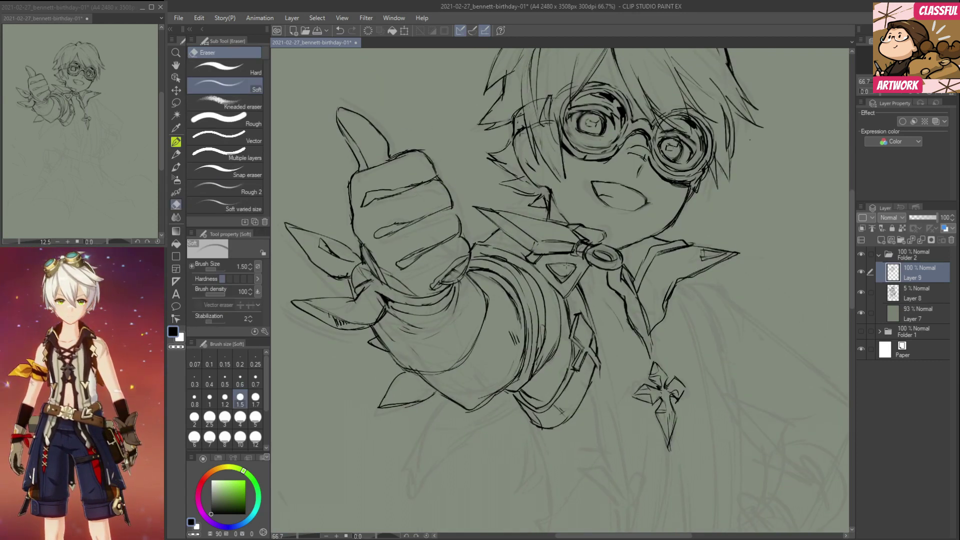
key(p)
key(e)
drag(547, 261, 575, 266)
key(p)
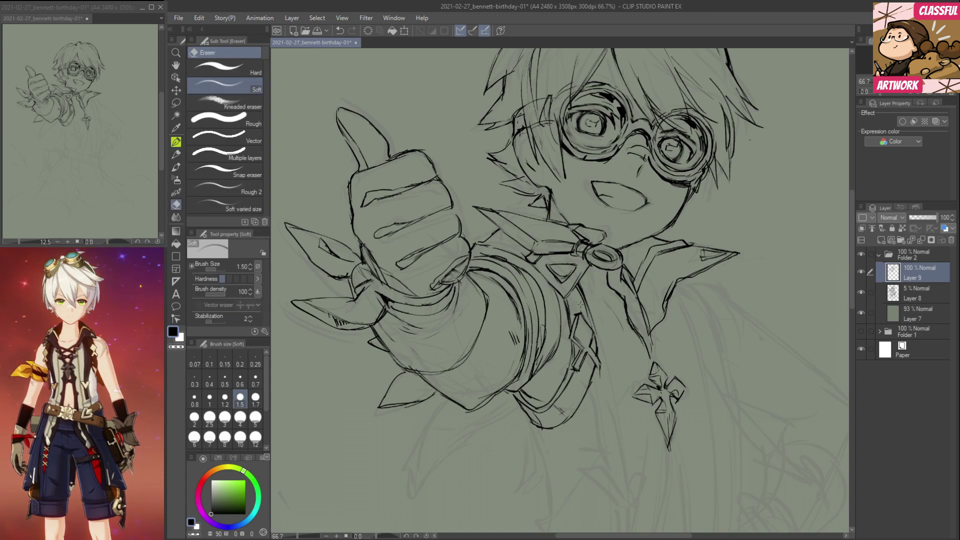
mouse_move(604, 297)
mouse_down()
mouse_move(608, 348)
mouse_move(608, 303)
mouse_up()
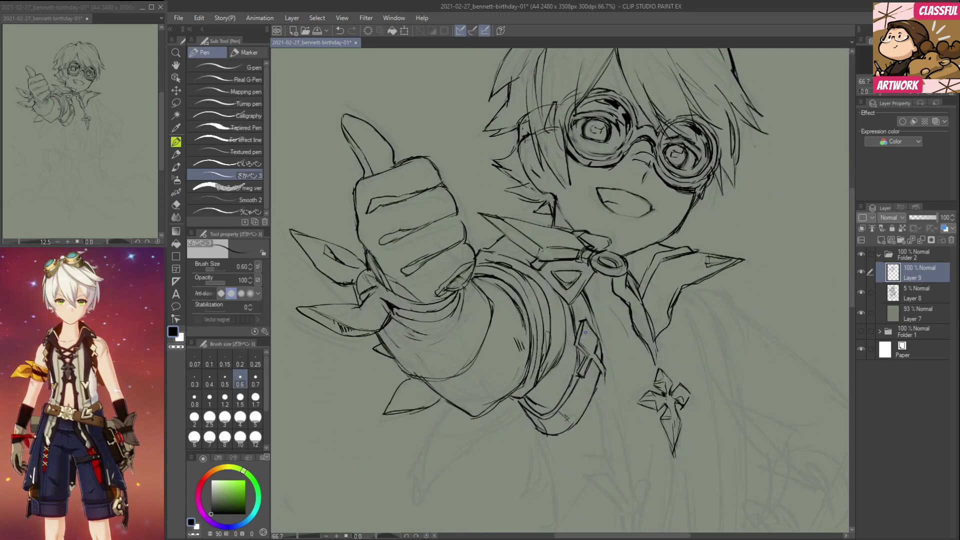
Erase the rough lower jaw line above the collar and redraw it cleanly with the canvas view flipped.
drag(602, 363, 602, 385)
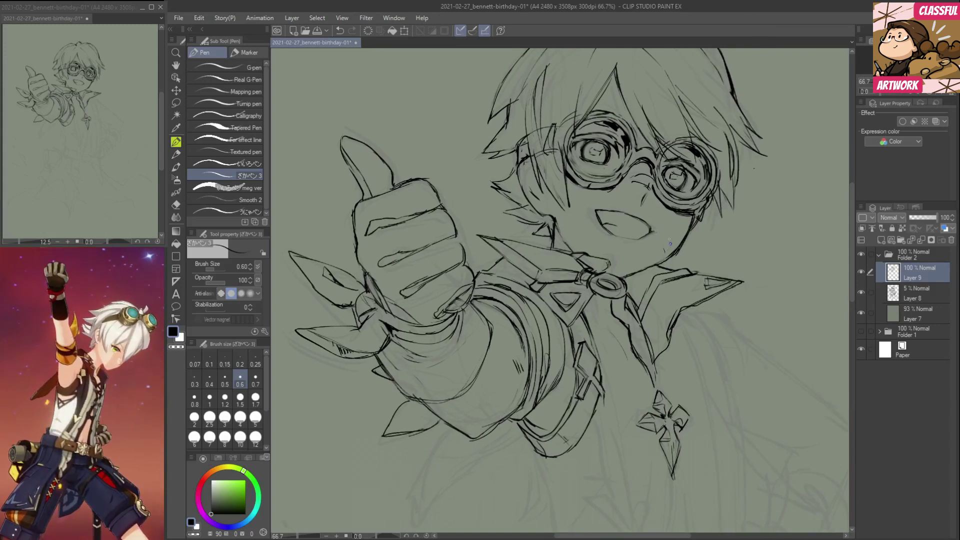
key(e)
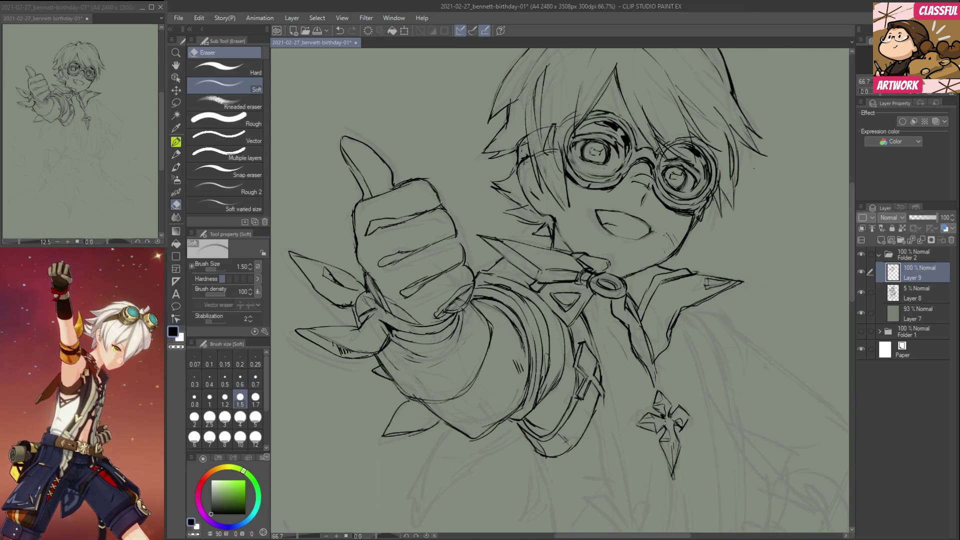
key(p)
drag(607, 412, 601, 361)
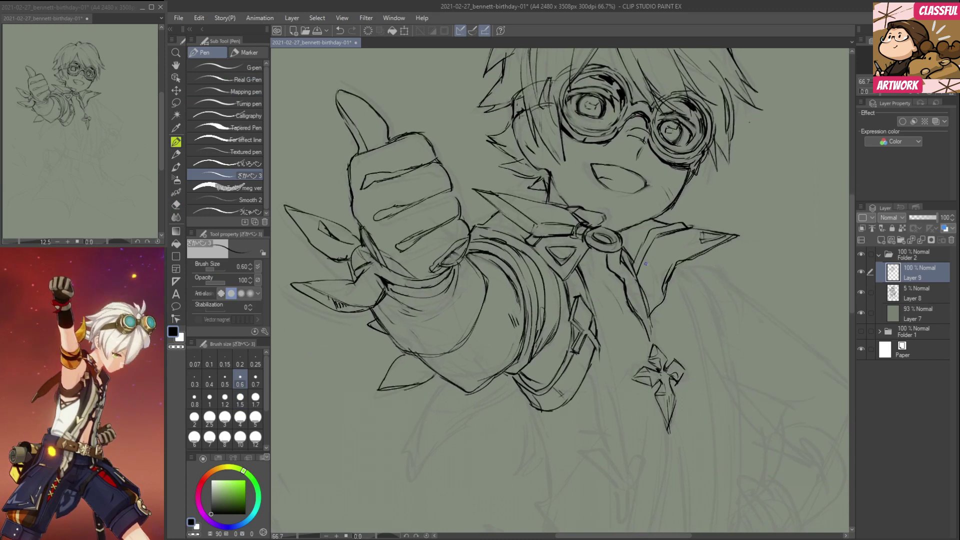
drag(652, 256, 632, 343)
key(e)
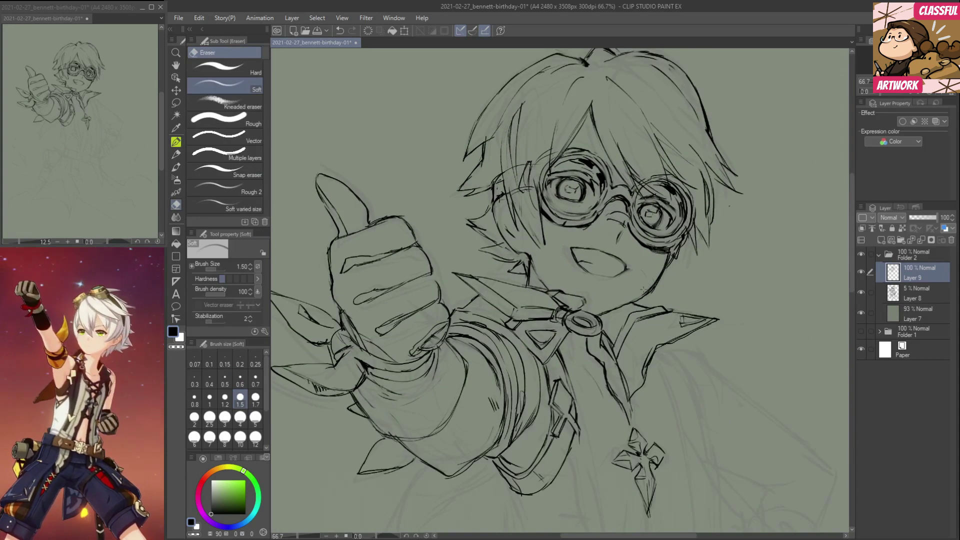
drag(629, 303, 595, 315)
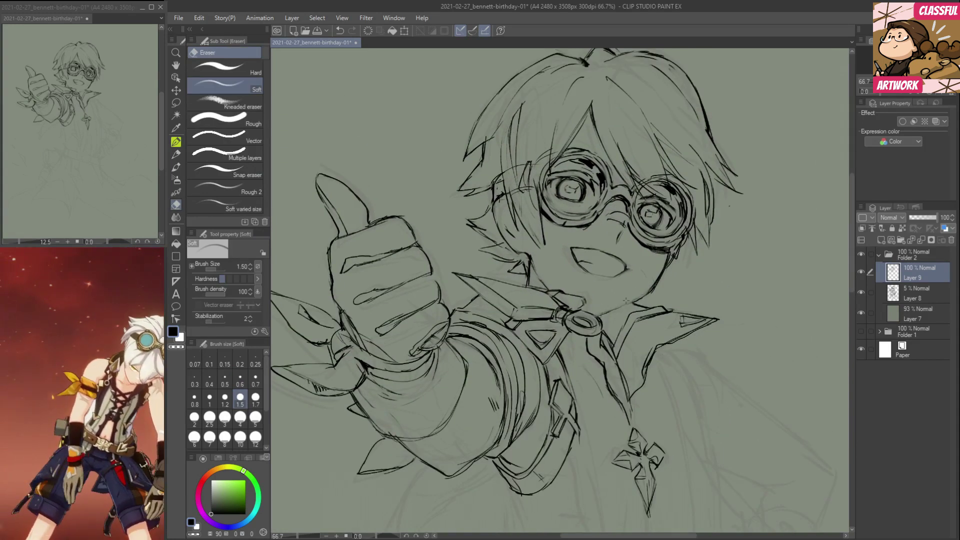
key(h)
key(p)
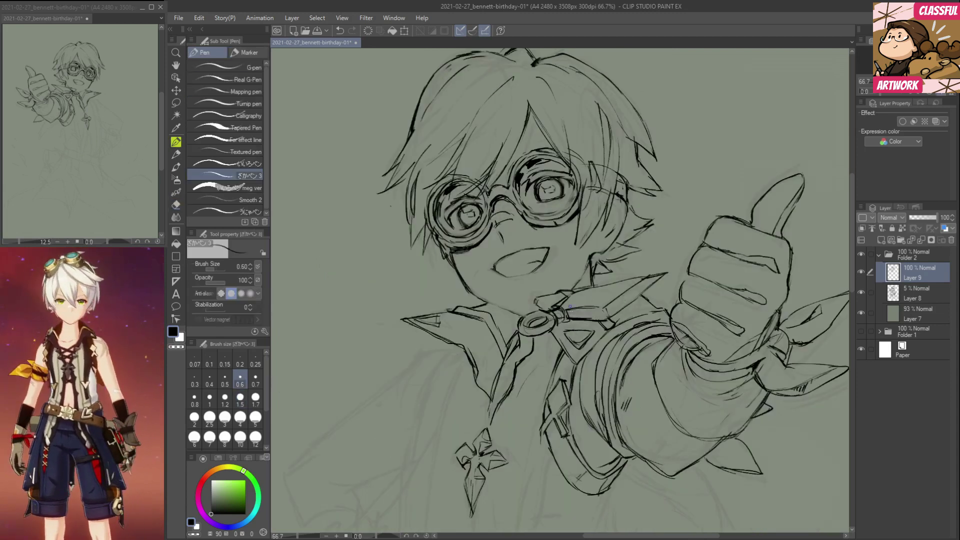
drag(614, 345, 626, 406)
drag(500, 362, 534, 380)
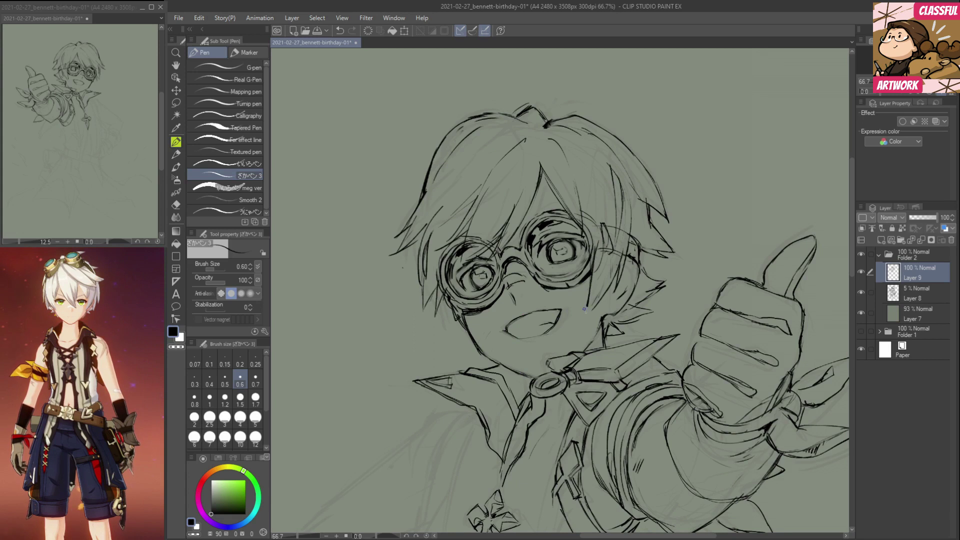
drag(599, 305, 633, 342)
Refine the small hair tuft and parting at the crown of the head by alternately erasing and redrawing its lines.
key(e)
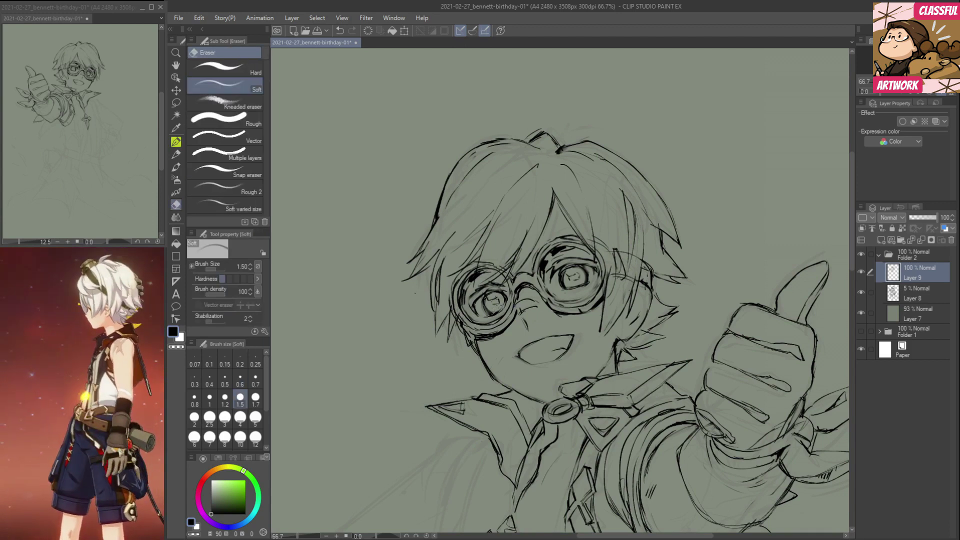
key(p)
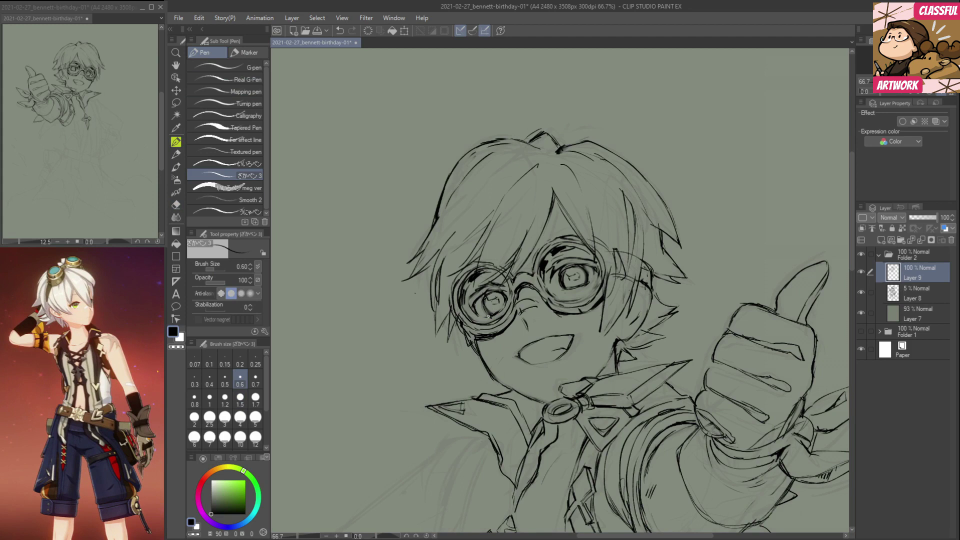
key(e)
key(p)
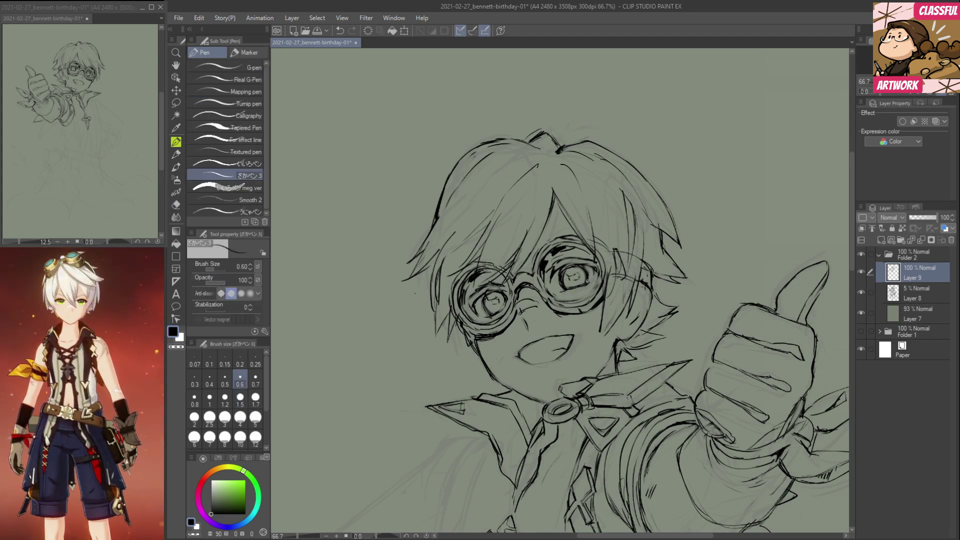
key(e)
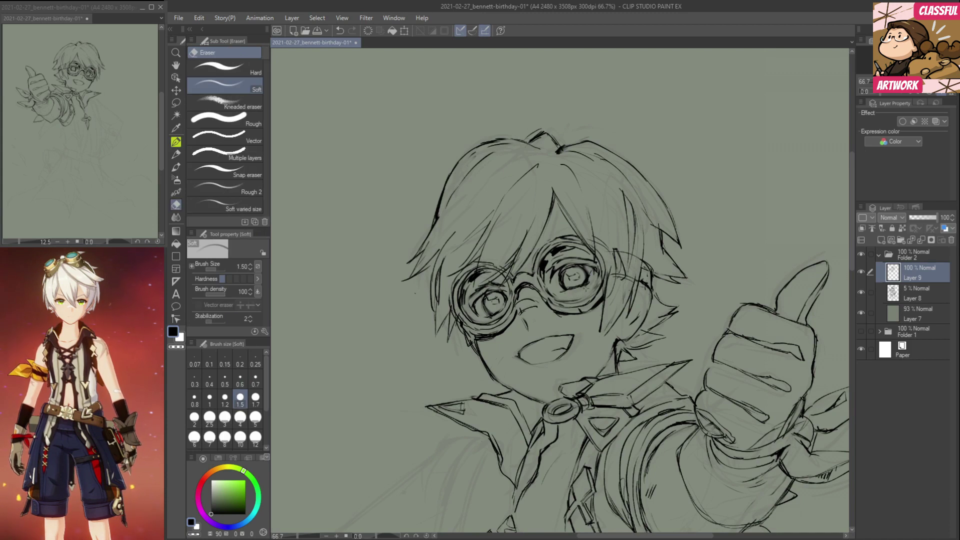
key(p)
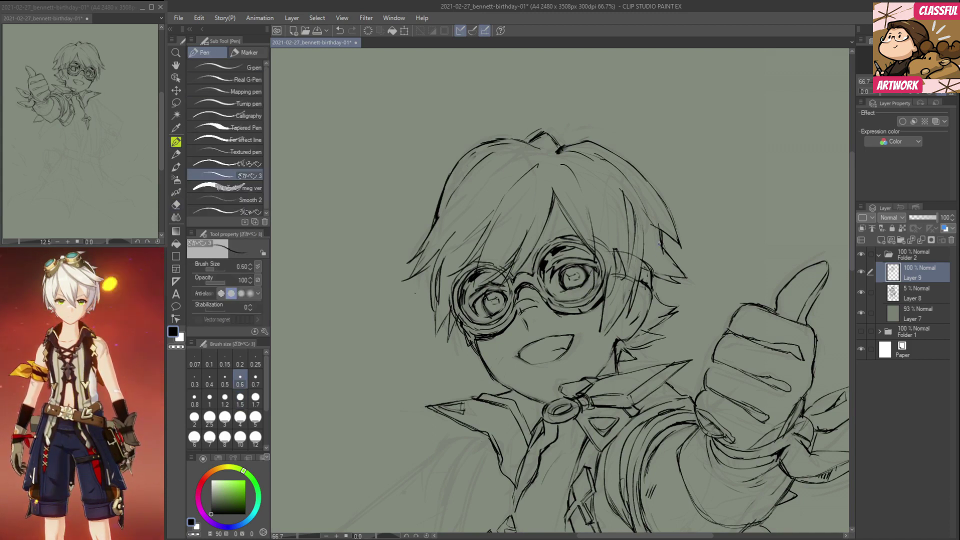
key(e)
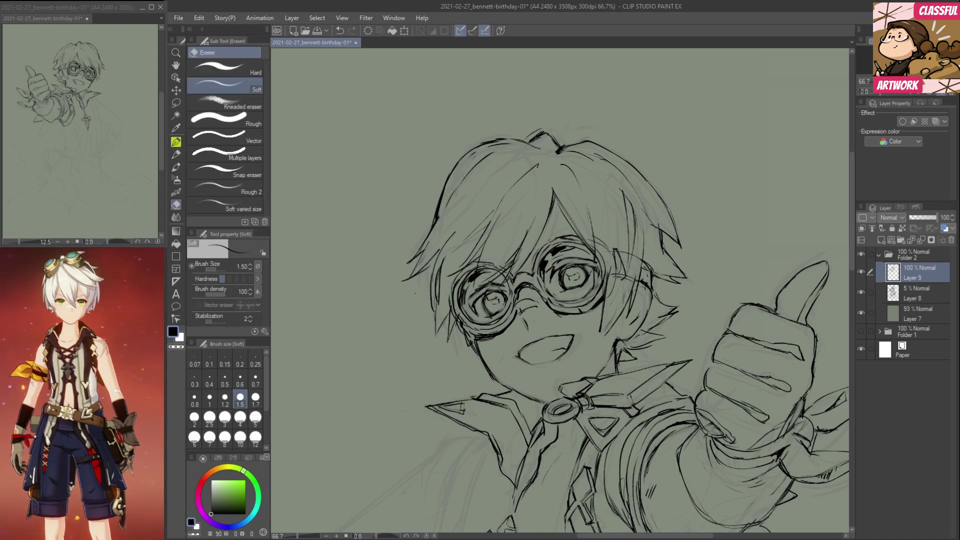
key(p)
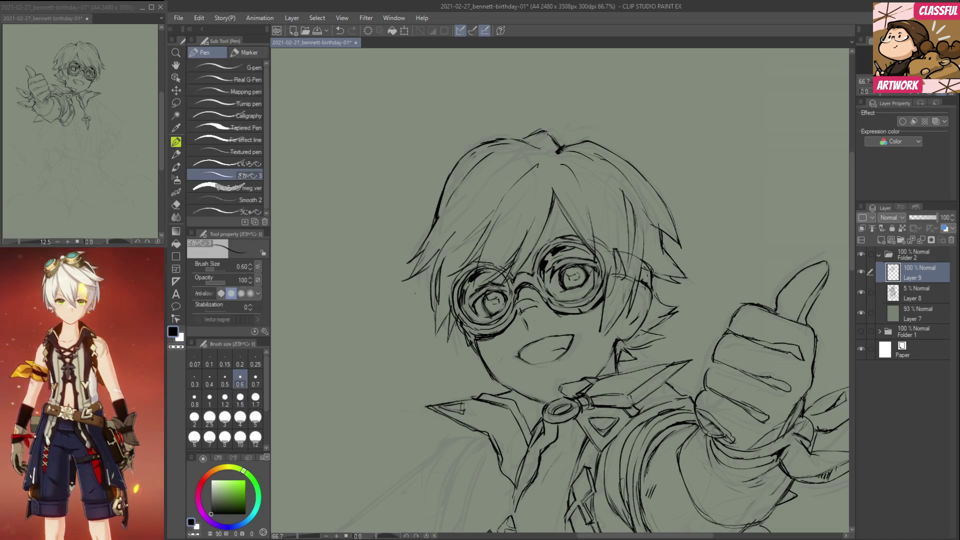
key(e)
drag(546, 136, 559, 147)
key(p)
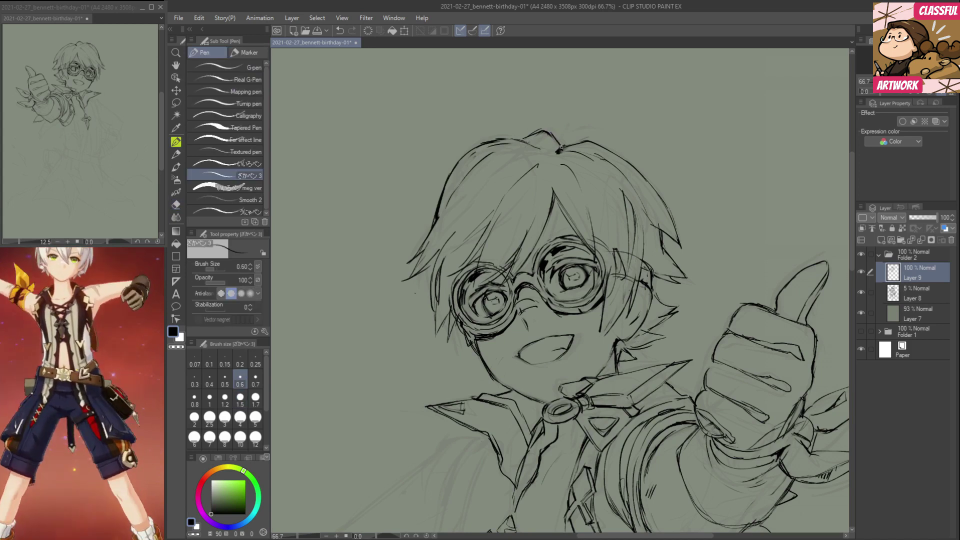
key(e)
key(p)
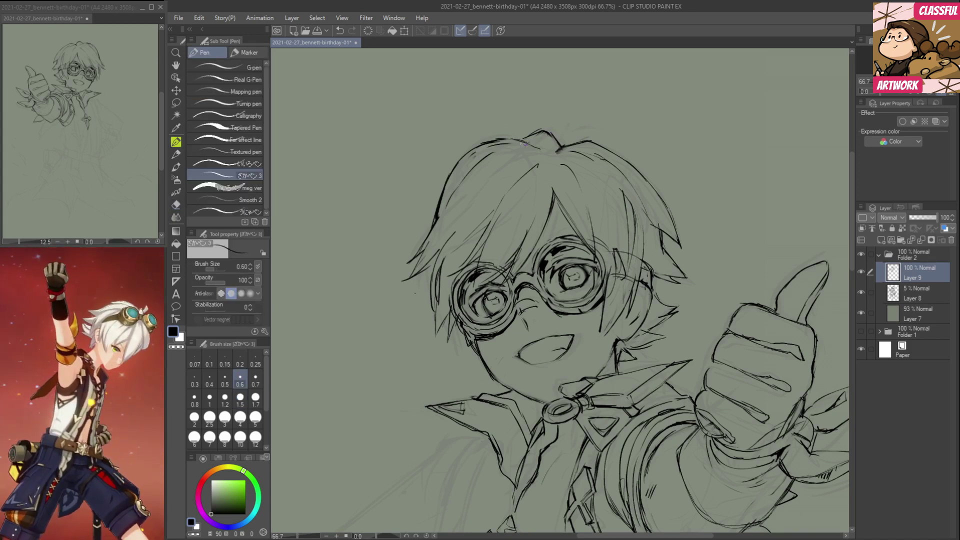
key(e)
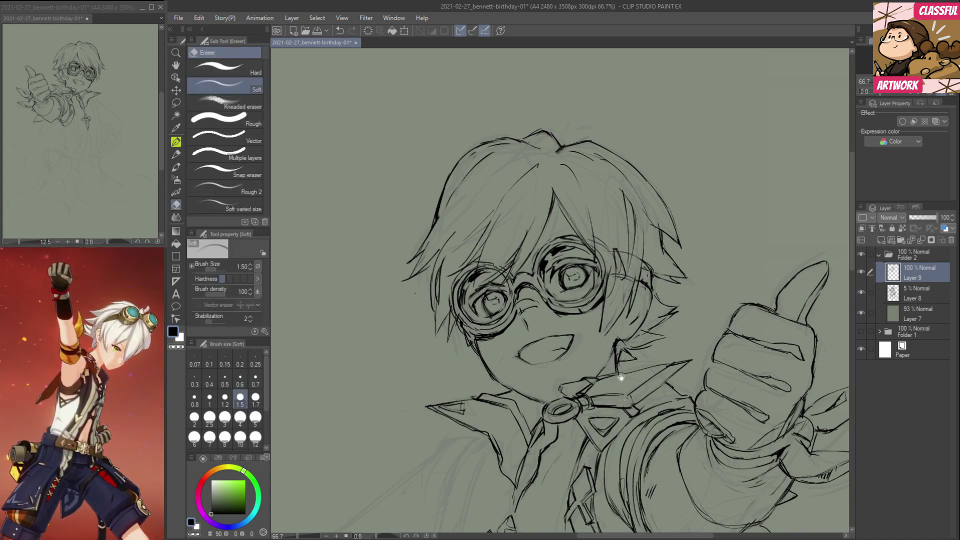
Touch up the hair strands beside the goggles and clean up the lines around the ear and goggle strap.
scroll(621, 378, down, 3)
drag(640, 402, 633, 388)
key(p)
drag(435, 229, 434, 243)
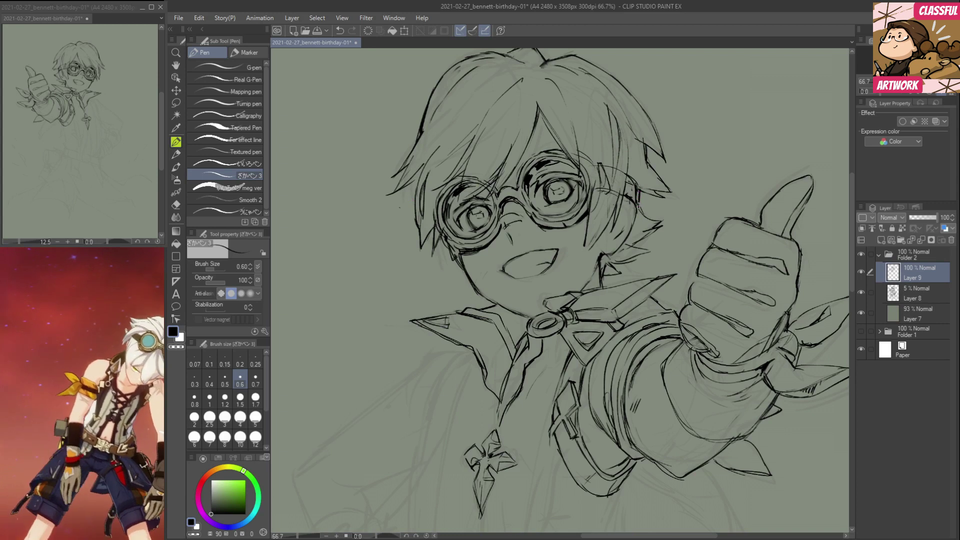
key(e)
key(p)
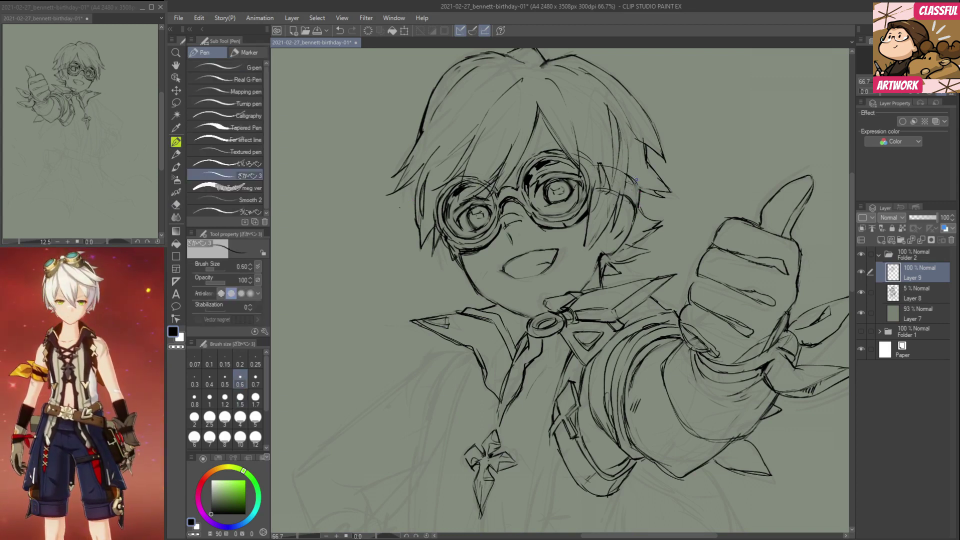
key(e)
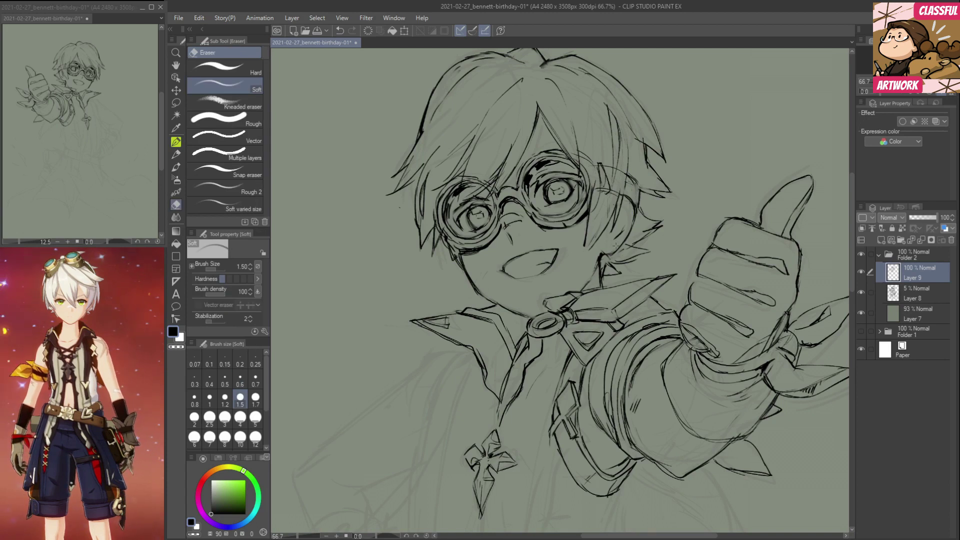
key(p)
Draw the curved shoulder line below the collar point and the torso's side line running down from the upper sleeve.
drag(593, 395, 646, 273)
drag(519, 226, 495, 269)
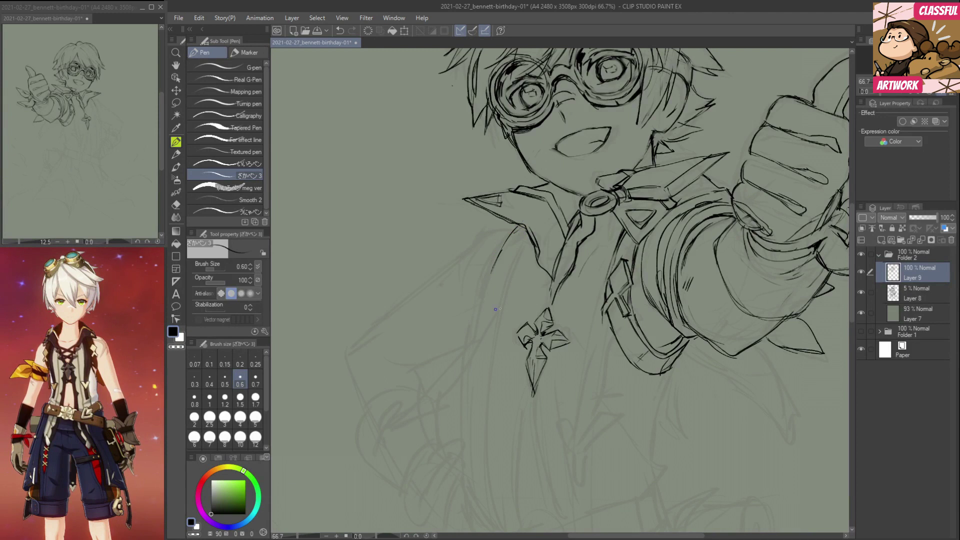
drag(690, 342, 659, 404)
drag(677, 369, 652, 460)
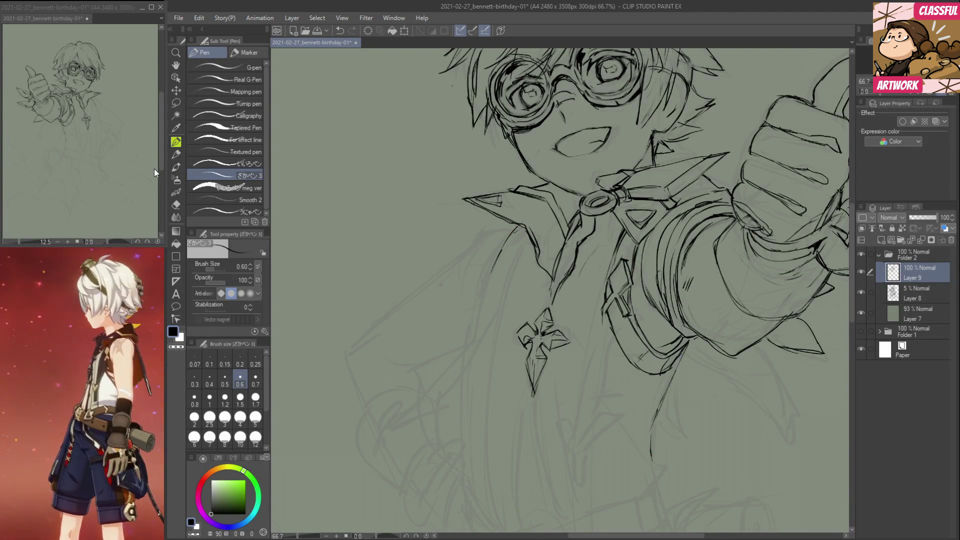
key(h)
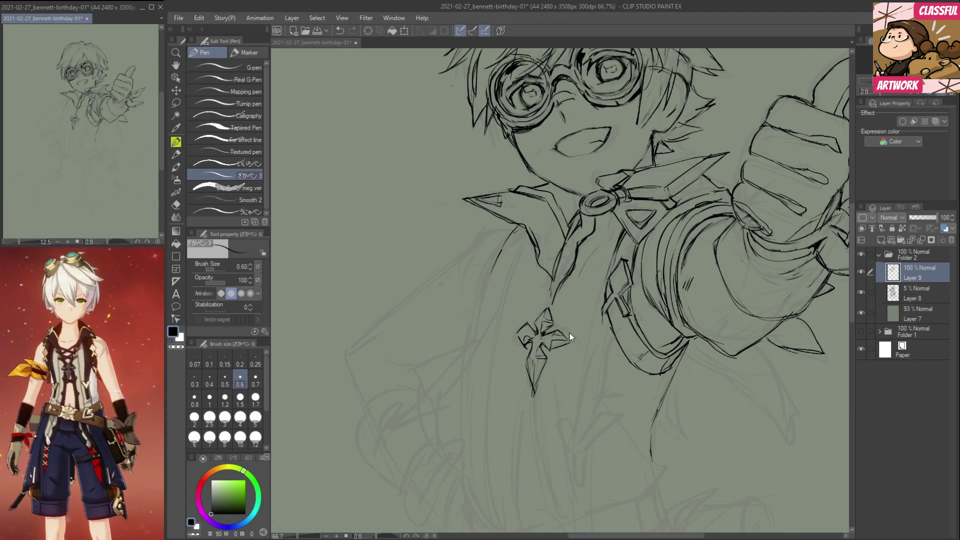
key(h)
key(h)
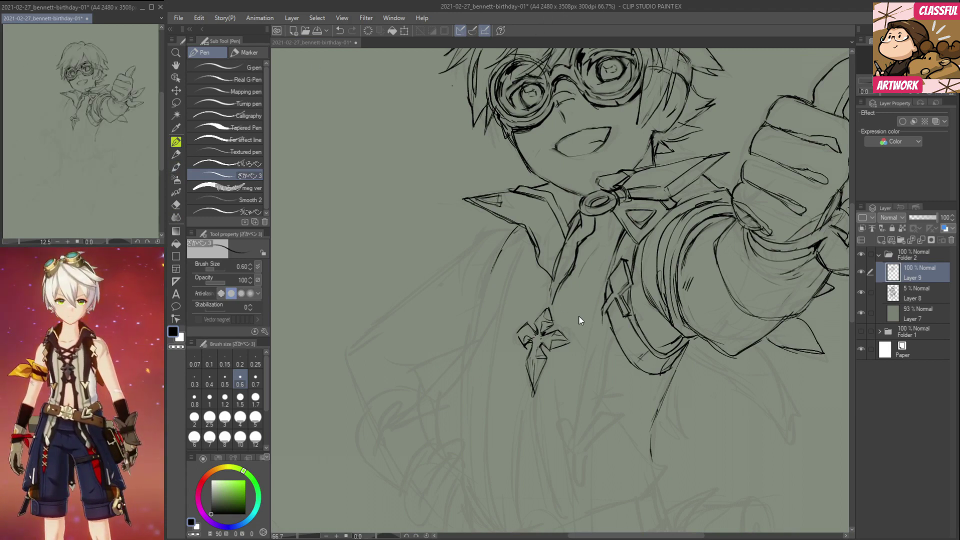
drag(413, 415, 427, 418)
key(h)
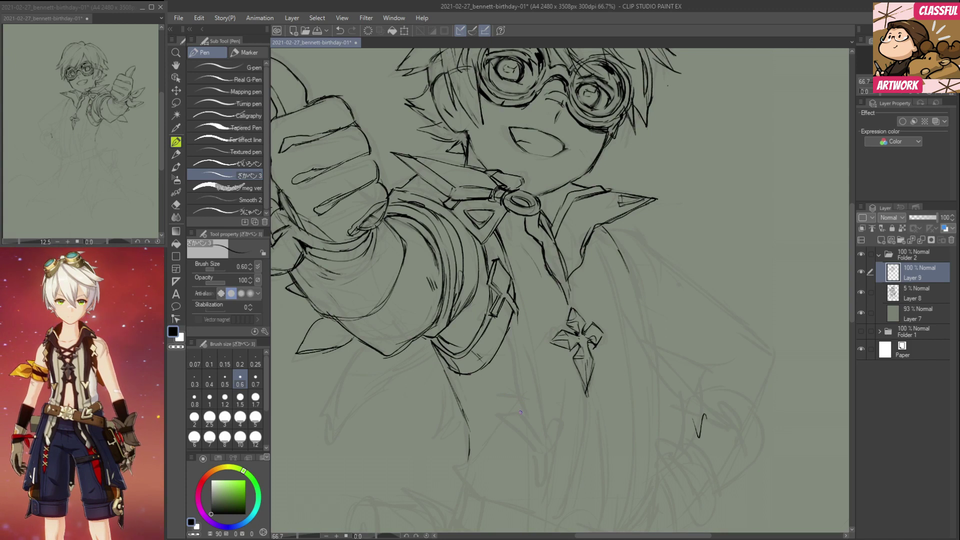
key(ctrl+z)
Clean up the shoulder line below the collar point and extend it down toward the chest.
mouse_move(621, 392)
mouse_down()
mouse_move(649, 392)
mouse_move(643, 402)
mouse_up()
key(e)
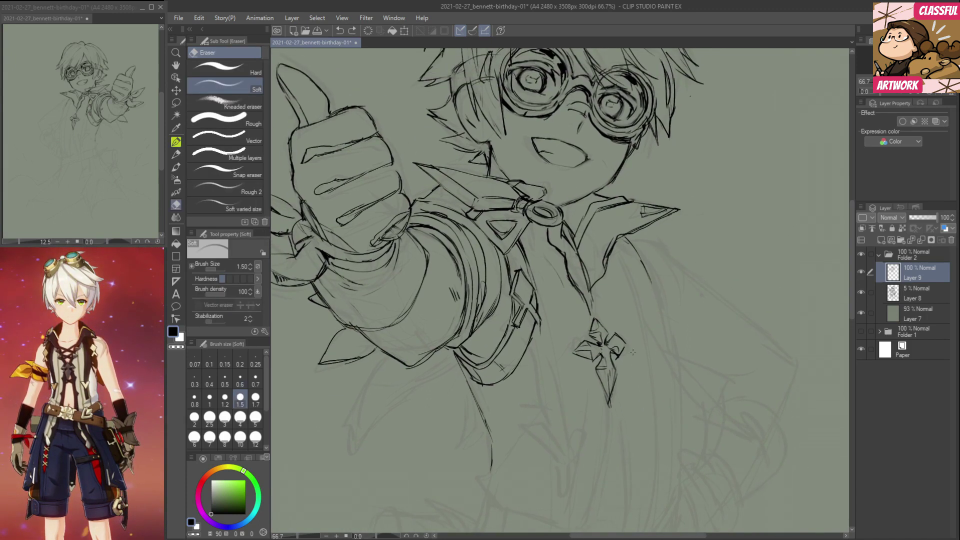
key(p)
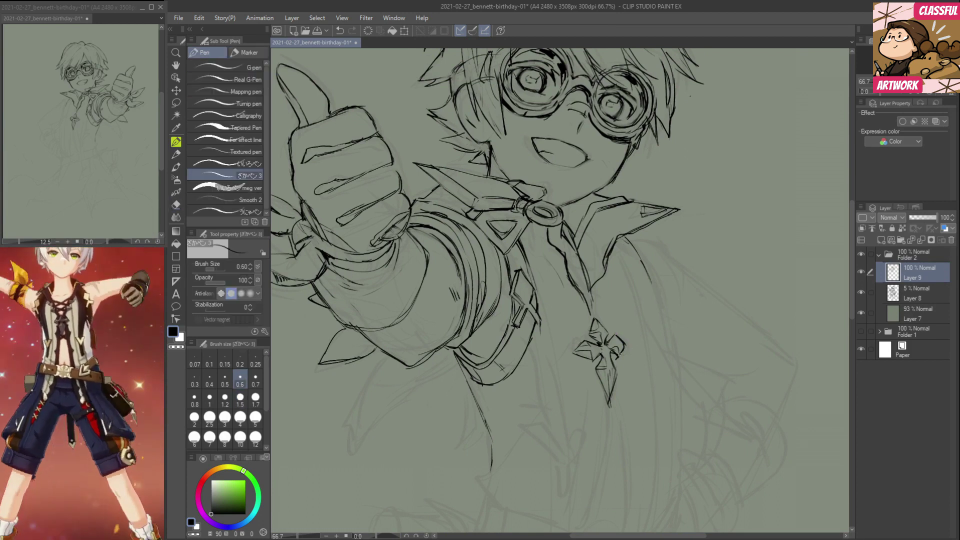
drag(653, 269, 660, 311)
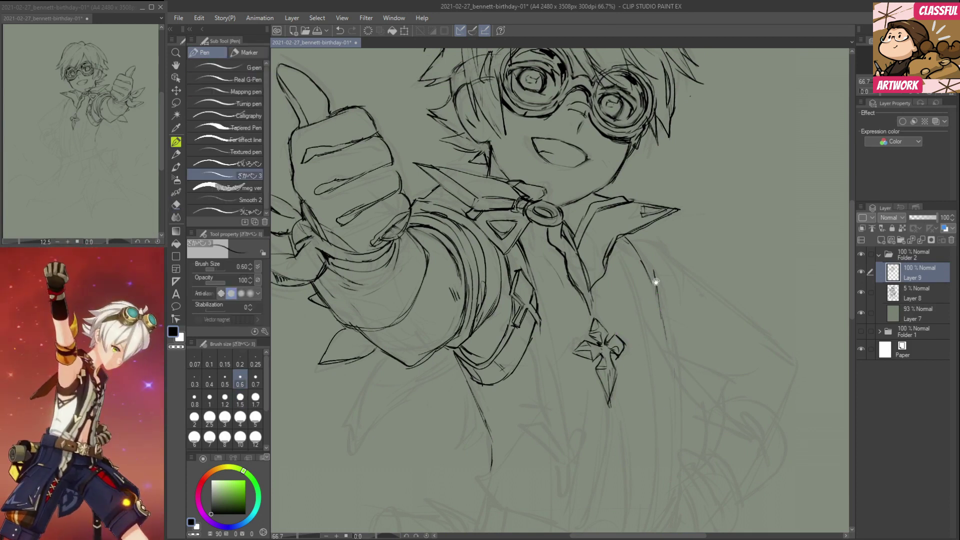
Touch up the hair's upper outline beside the tuft at the crown.
drag(656, 275, 678, 456)
key(e)
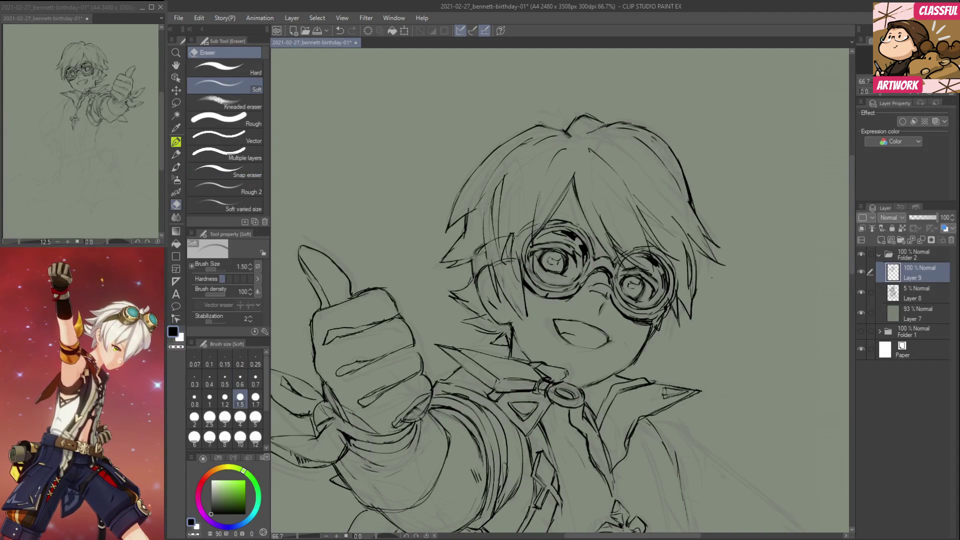
key(p)
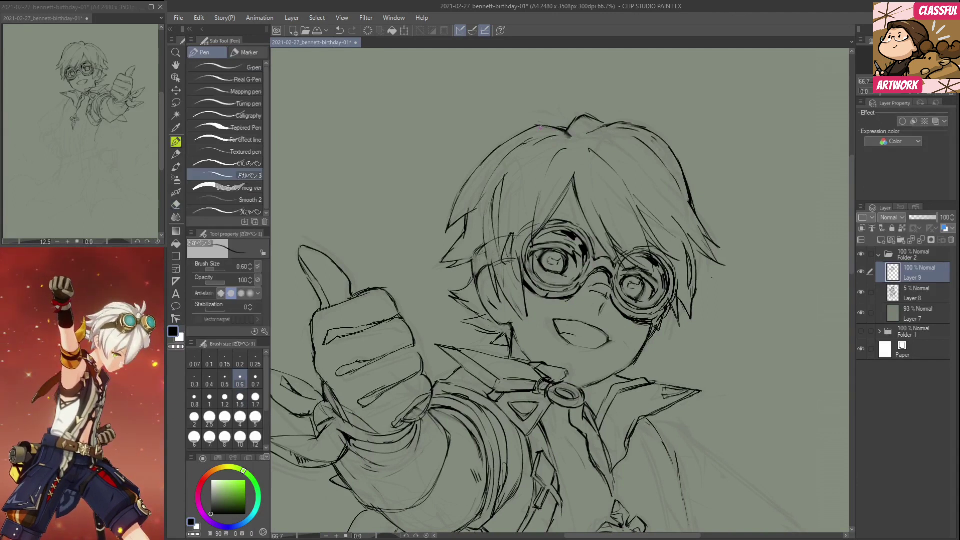
drag(498, 150, 518, 133)
Draw the vest's armhole line running down from below the collar point and add the angular ornament along it.
scroll(583, 206, down, 6)
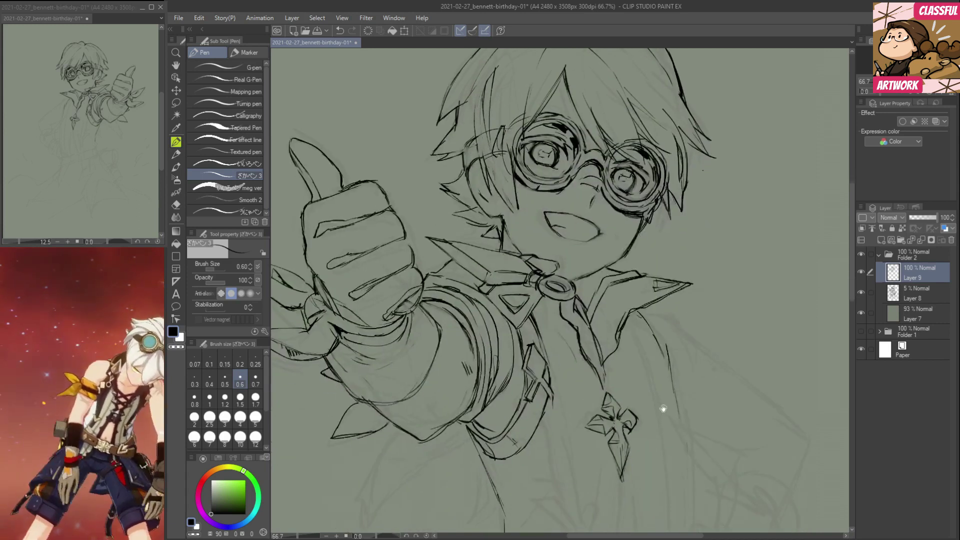
drag(669, 274, 686, 349)
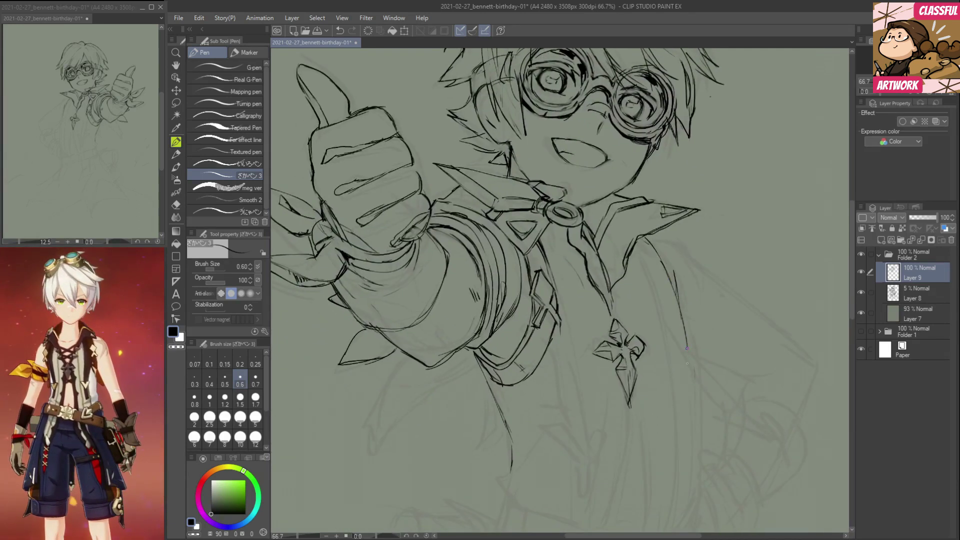
drag(641, 239, 689, 367)
mouse_move(663, 275)
mouse_down()
mouse_move(677, 326)
mouse_move(686, 323)
mouse_up()
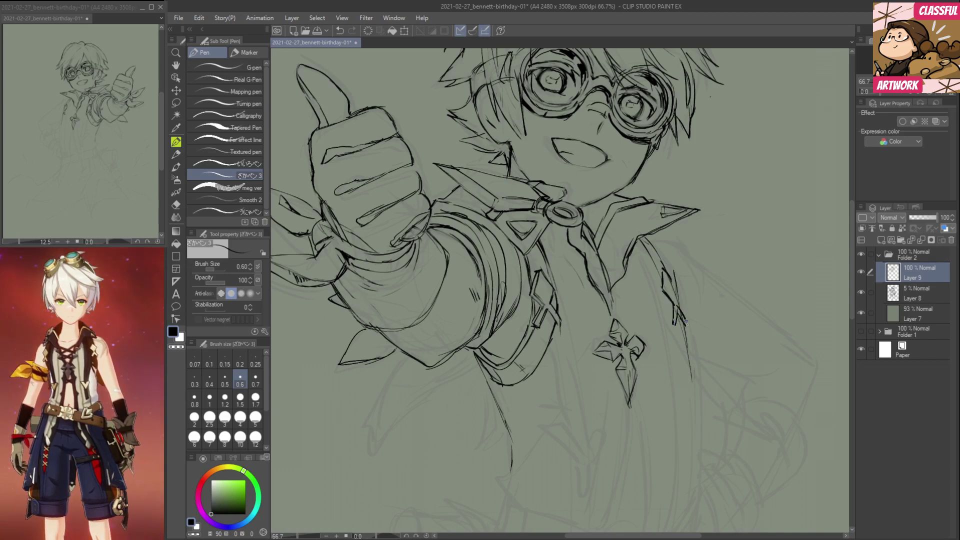
mouse_move(670, 282)
mouse_down()
mouse_move(678, 298)
mouse_move(669, 276)
mouse_move(678, 291)
mouse_move(669, 323)
mouse_move(686, 327)
mouse_up()
key(e)
key(p)
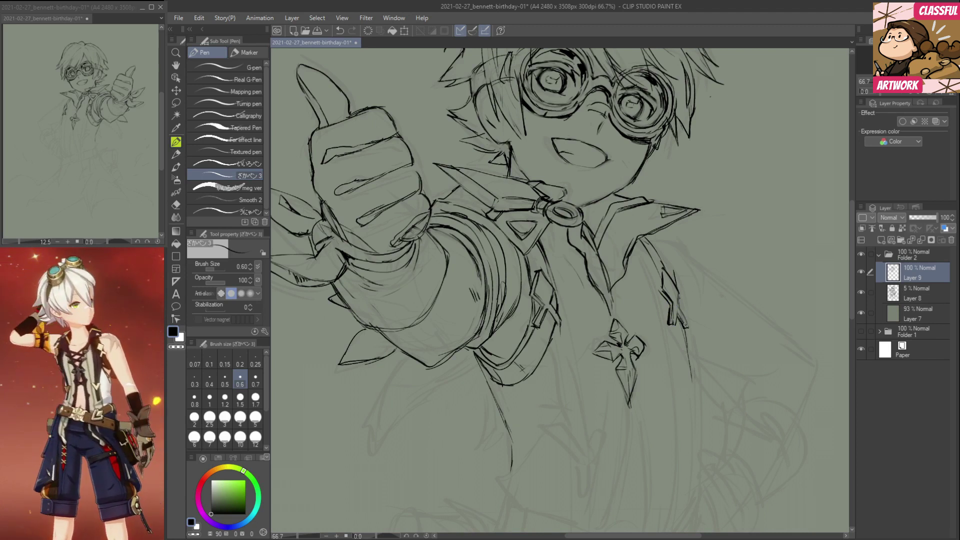
drag(660, 285, 661, 296)
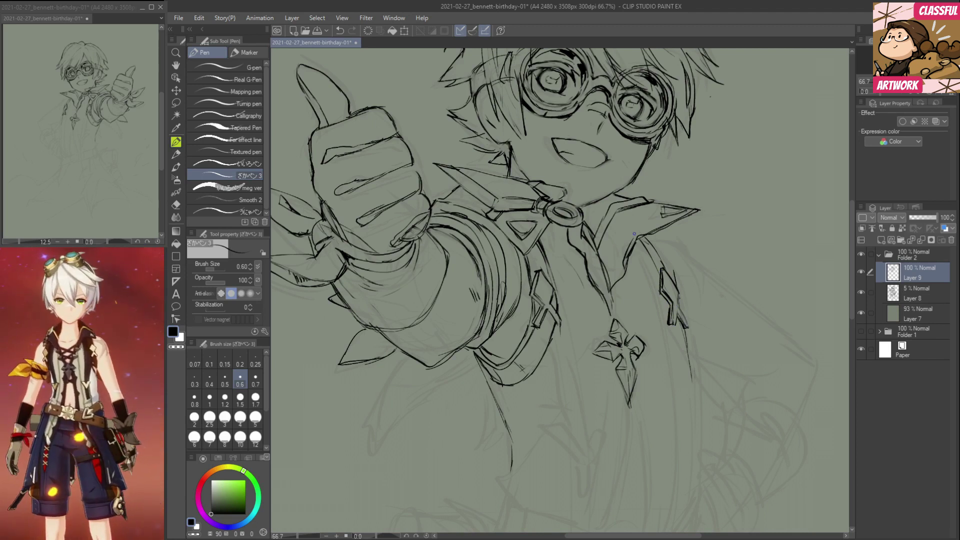
Darken the vest's outer line above and below the angular ornament and extend it down to the waist.
mouse_move(639, 244)
mouse_down()
mouse_move(660, 292)
mouse_move(644, 255)
mouse_move(655, 272)
mouse_up()
drag(668, 303, 691, 390)
mouse_move(685, 338)
mouse_down()
mouse_move(692, 386)
mouse_move(679, 354)
mouse_move(694, 418)
mouse_move(678, 324)
mouse_move(695, 438)
mouse_up()
key(e)
key(p)
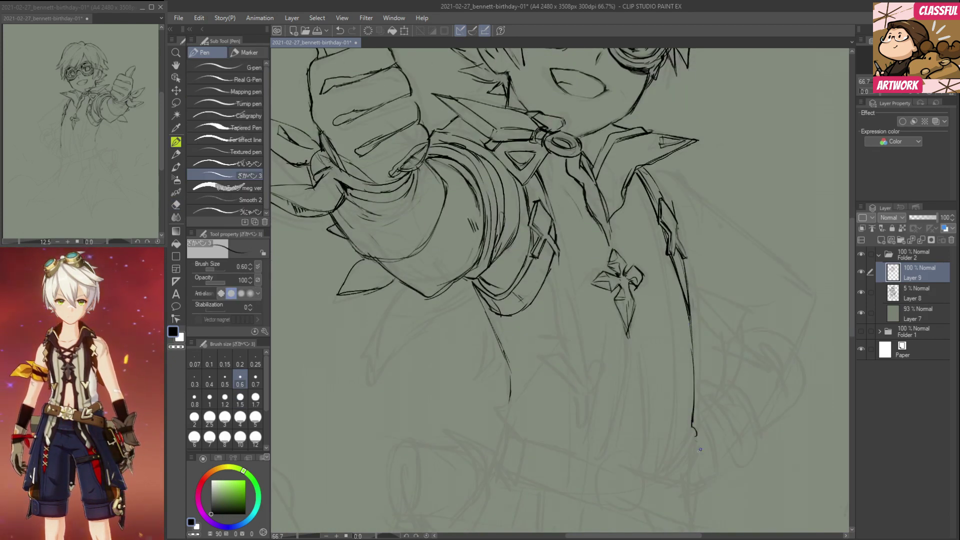
Draw the shoulder slope of the bent arm with its short fold marks, and the underside line of the upper arm.
drag(677, 322, 623, 379)
mouse_move(603, 273)
mouse_down()
mouse_move(655, 308)
mouse_move(654, 336)
mouse_up()
drag(614, 281, 637, 289)
drag(665, 317, 675, 338)
drag(647, 302, 728, 369)
drag(651, 394, 701, 425)
key(e)
key(p)
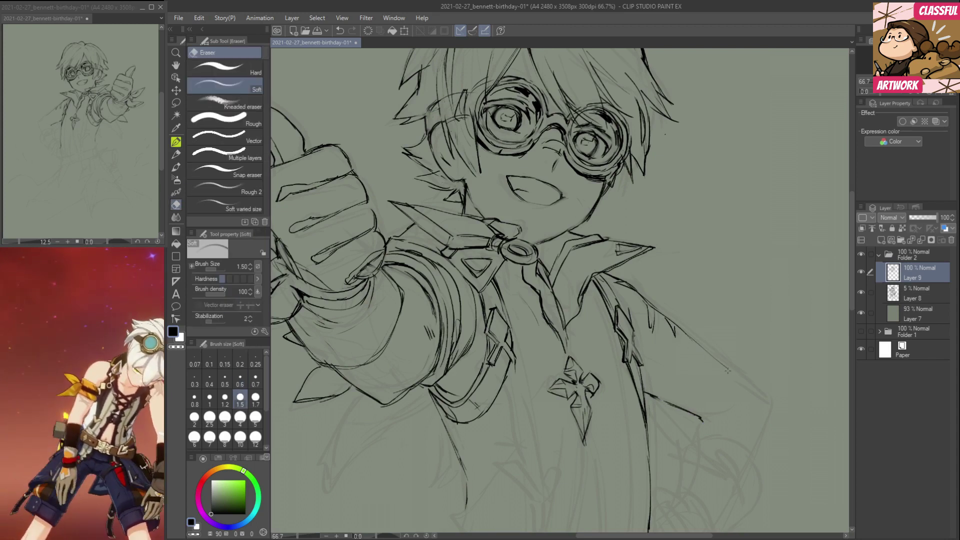
Extend the upper arm's outer line to the elbow, draw the elbow corner and add the small rectangular fold inside it.
drag(682, 332, 758, 387)
key(e)
key(p)
drag(785, 413, 721, 307)
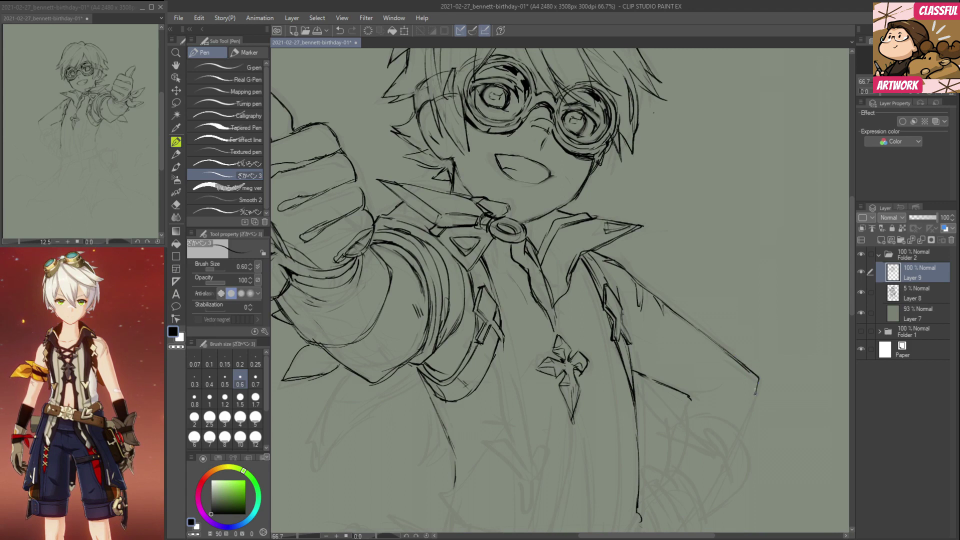
drag(767, 401, 775, 300)
mouse_move(708, 288)
mouse_down()
mouse_move(751, 260)
mouse_move(728, 282)
mouse_move(761, 268)
mouse_up()
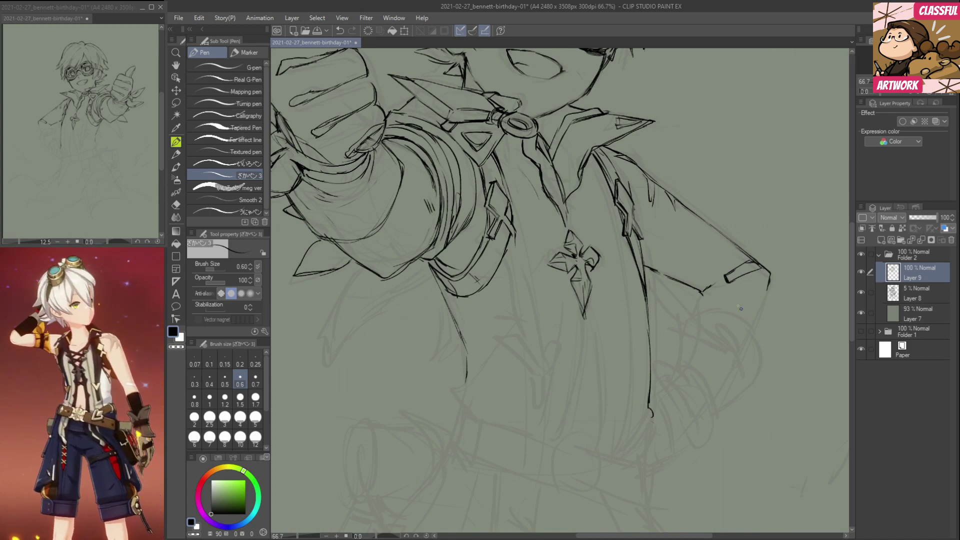
Draw the inner elbow and forearm edges and the curved glove opening below the elbow.
mouse_move(702, 293)
mouse_down()
mouse_move(690, 324)
mouse_move(714, 303)
mouse_move(748, 330)
mouse_up()
drag(763, 296, 749, 331)
mouse_move(766, 371)
mouse_down()
mouse_move(761, 484)
mouse_move(790, 495)
mouse_move(802, 331)
mouse_up()
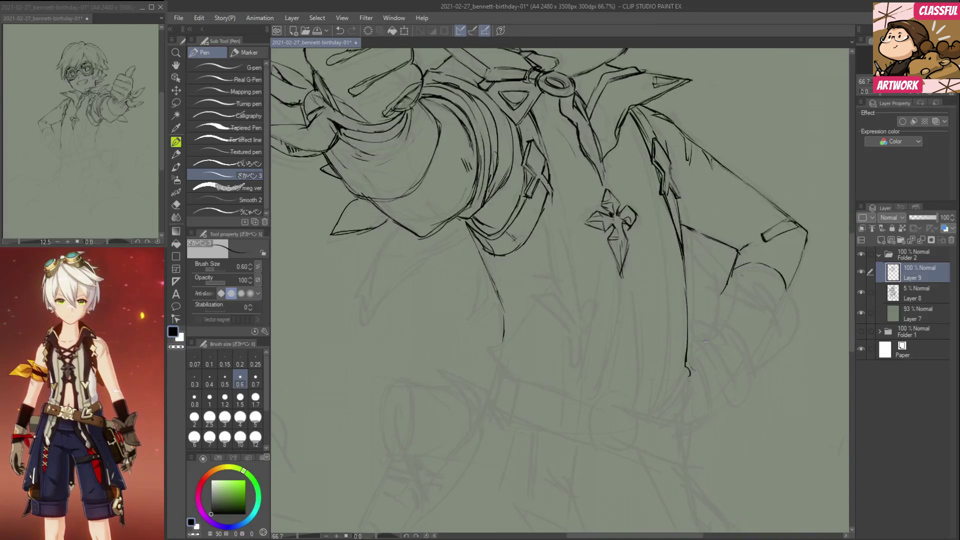
Draw the outline of the gloved hand resting on the hip, including the back of the glove and the long fingers.
mouse_move(690, 350)
mouse_down()
mouse_move(705, 340)
mouse_move(730, 354)
mouse_move(741, 383)
mouse_move(731, 406)
mouse_move(746, 402)
mouse_up()
mouse_move(722, 300)
mouse_down()
mouse_move(746, 279)
mouse_move(776, 288)
mouse_move(793, 322)
mouse_move(757, 370)
mouse_move(762, 351)
mouse_move(753, 360)
mouse_move(747, 394)
mouse_move(730, 401)
mouse_move(745, 391)
mouse_move(735, 405)
mouse_move(741, 378)
mouse_move(740, 405)
mouse_up()
key(e)
key(p)
key(e)
key(p)
key(e)
key(p)
mouse_move(739, 372)
mouse_down()
mouse_move(741, 407)
mouse_move(730, 411)
mouse_up()
key(e)
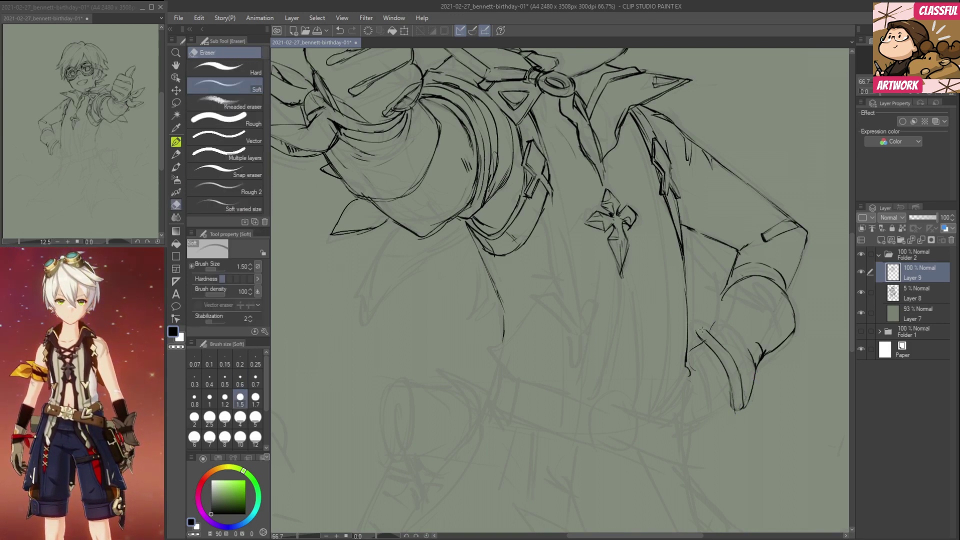
Draw the band across the knuckles of the gloved hand and the small bump between the glove cuff and the waist.
key(p)
mouse_move(699, 338)
mouse_down()
mouse_move(720, 300)
mouse_move(722, 328)
mouse_move(711, 328)
mouse_move(759, 343)
mouse_move(728, 320)
mouse_move(733, 340)
mouse_up()
key(e)
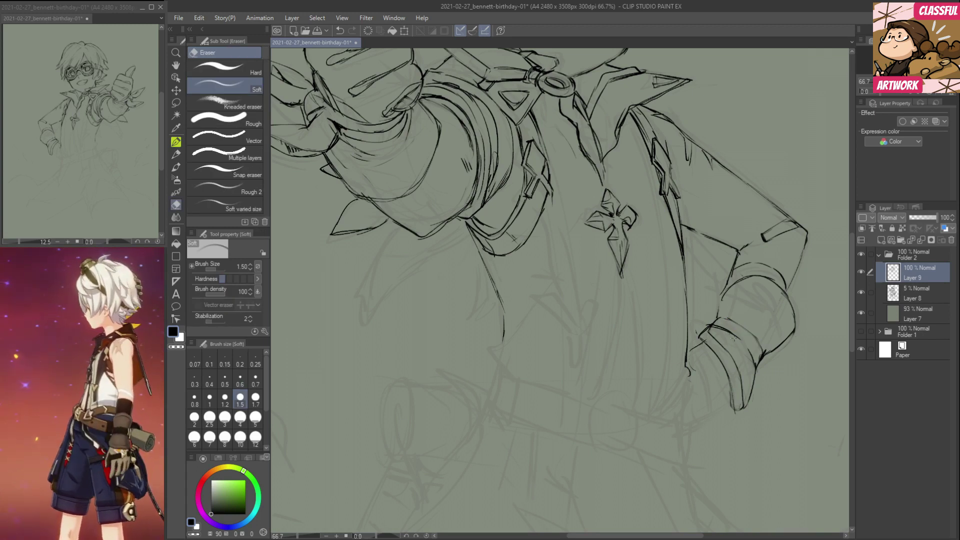
key(p)
mouse_move(707, 323)
mouse_down()
mouse_move(695, 339)
mouse_move(710, 319)
mouse_move(697, 317)
mouse_move(703, 301)
mouse_move(726, 281)
mouse_up()
key(e)
key(p)
key(e)
key(p)
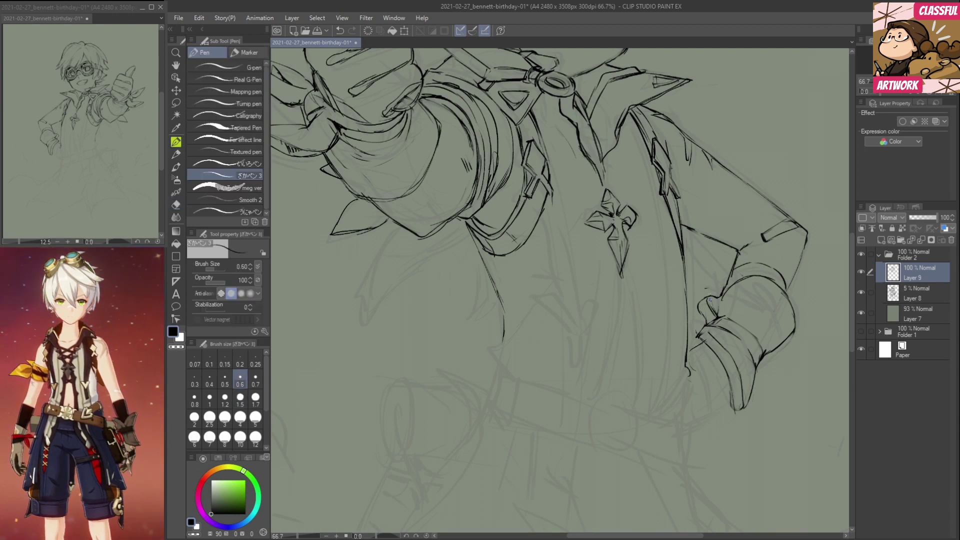
Add inner contour lines to the hip glove's cuff and extra lines separating its fingers.
mouse_move(744, 295)
mouse_down()
mouse_move(732, 314)
mouse_move(769, 289)
mouse_move(765, 332)
mouse_up()
mouse_move(788, 295)
mouse_down()
mouse_move(767, 323)
mouse_move(779, 339)
mouse_up()
drag(722, 331, 751, 369)
drag(730, 340, 754, 383)
drag(747, 368, 755, 384)
Reshape the fingertips of the hand on the hip into a narrower pointed end.
mouse_move(715, 163)
mouse_down()
mouse_move(721, 363)
mouse_move(735, 433)
mouse_up()
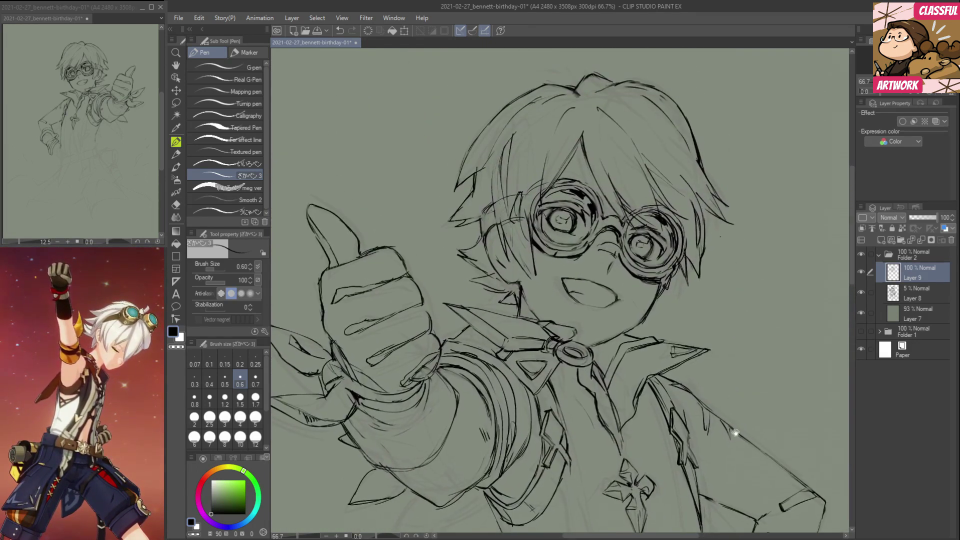
drag(771, 481, 748, 352)
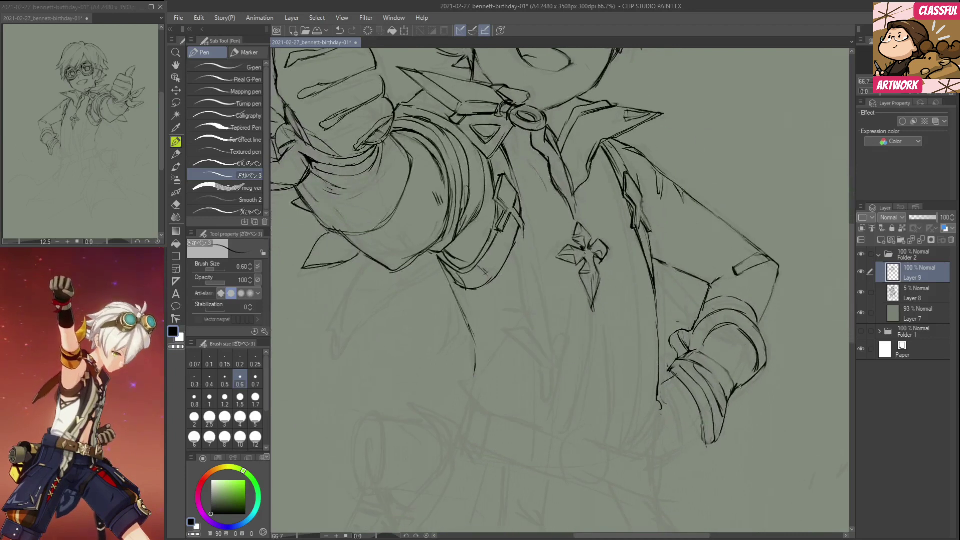
mouse_move(703, 389)
mouse_down()
mouse_move(718, 437)
mouse_move(706, 421)
mouse_move(697, 448)
mouse_up()
key(e)
key(p)
drag(693, 403, 710, 439)
drag(700, 417, 715, 442)
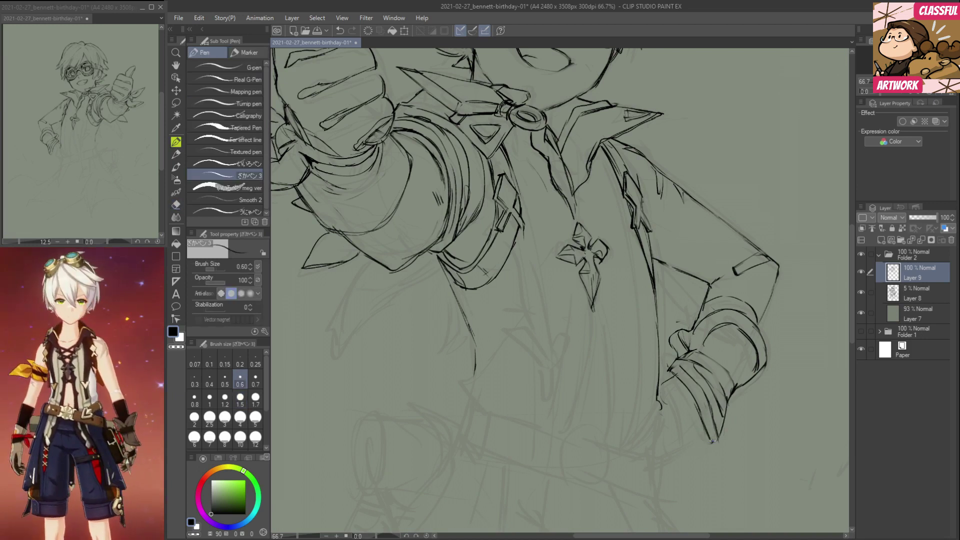
Refine the back of the hip glove and the knuckle lines where the hand meets the waist.
mouse_move(710, 309)
mouse_down()
mouse_move(730, 310)
mouse_move(752, 324)
mouse_move(766, 351)
mouse_move(764, 366)
mouse_move(750, 339)
mouse_move(740, 383)
mouse_up()
mouse_move(713, 336)
mouse_down()
mouse_move(703, 350)
mouse_move(719, 350)
mouse_move(719, 384)
mouse_up()
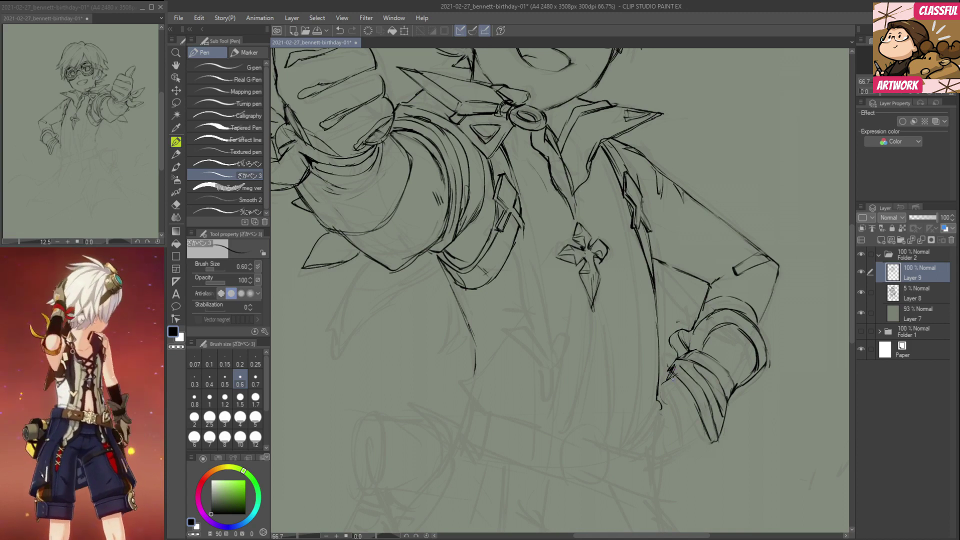
key(e)
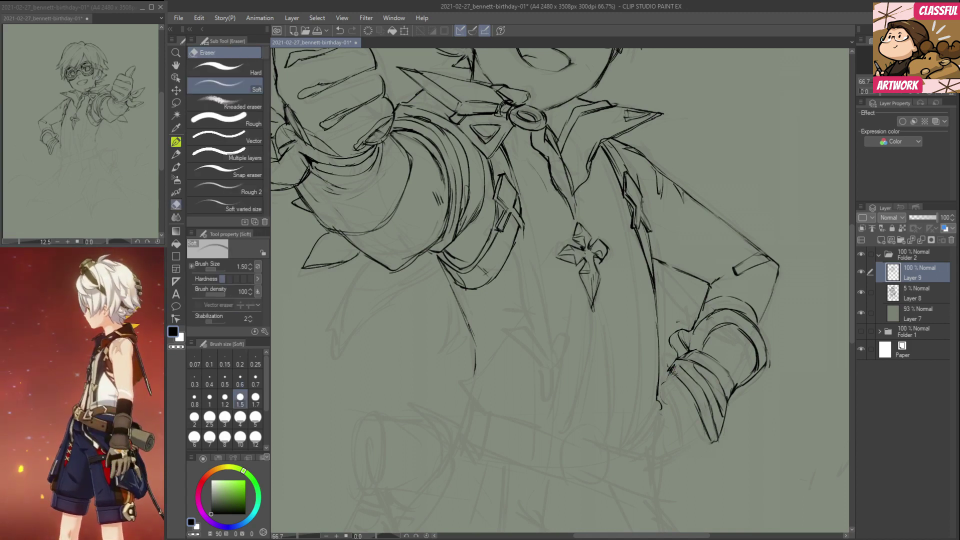
key(p)
mouse_move(670, 368)
mouse_down()
mouse_move(657, 383)
mouse_move(684, 360)
mouse_move(662, 383)
mouse_up()
key(e)
key(p)
key(e)
key(p)
drag(670, 376, 658, 387)
mouse_move(675, 339)
mouse_down()
mouse_move(678, 358)
mouse_move(692, 334)
mouse_move(689, 351)
mouse_move(733, 423)
mouse_up()
key(e)
key(p)
Redraw the forearm's outer line from the elbow down to the glove cuff and darken the upper arm line at the elbow.
key(e)
drag(788, 350, 785, 370)
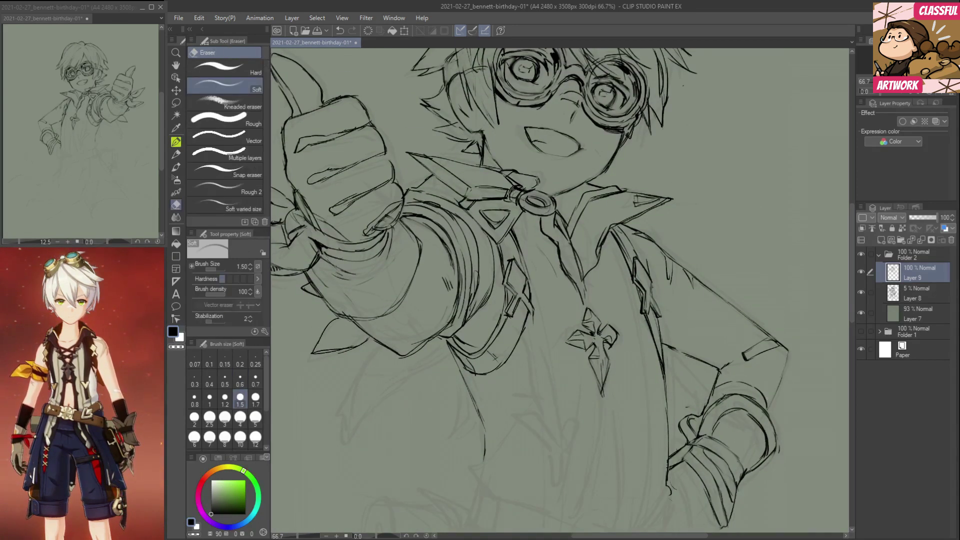
key(p)
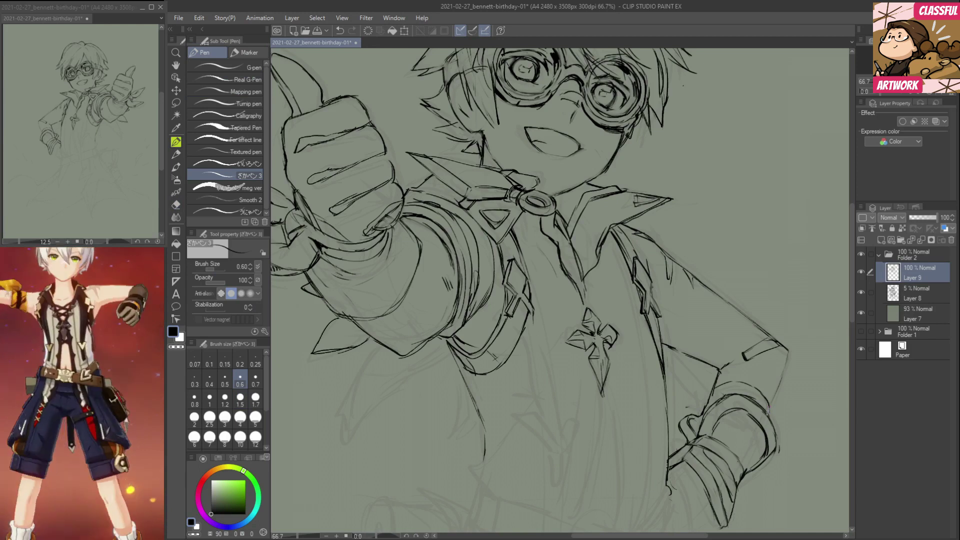
drag(776, 393, 769, 414)
drag(784, 367, 770, 413)
key(e)
drag(788, 351, 769, 415)
key(p)
drag(785, 372, 769, 415)
drag(746, 316, 782, 347)
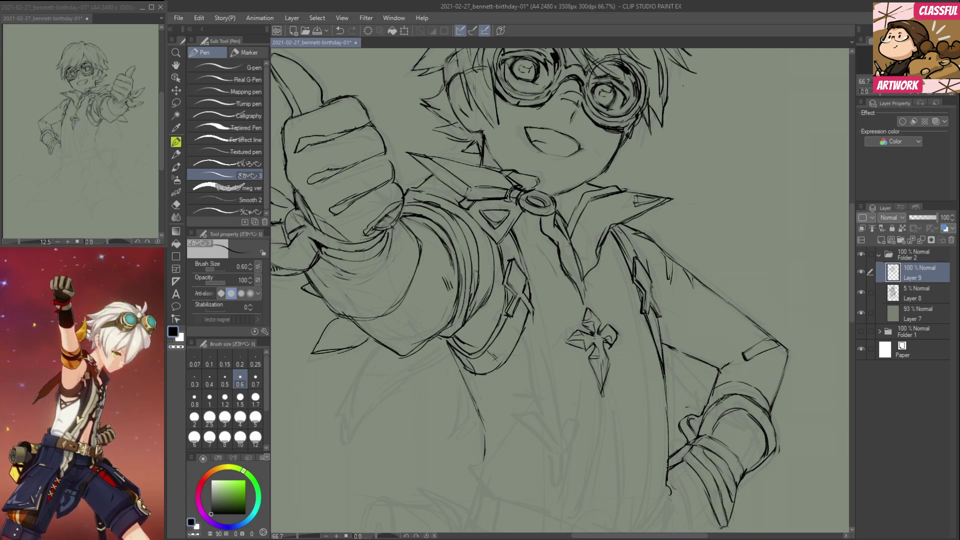
Touch up the bent arm's outer contour and clean up the upper arm's underside near the inner elbow.
drag(733, 292, 771, 385)
key(e)
mouse_move(699, 345)
mouse_down()
mouse_move(707, 383)
mouse_move(703, 347)
mouse_move(716, 361)
mouse_up()
key(p)
key(e)
key(p)
drag(751, 400, 783, 436)
Draw the edge of the hanging collar strip down toward the cross pendant and clean it up.
key(e)
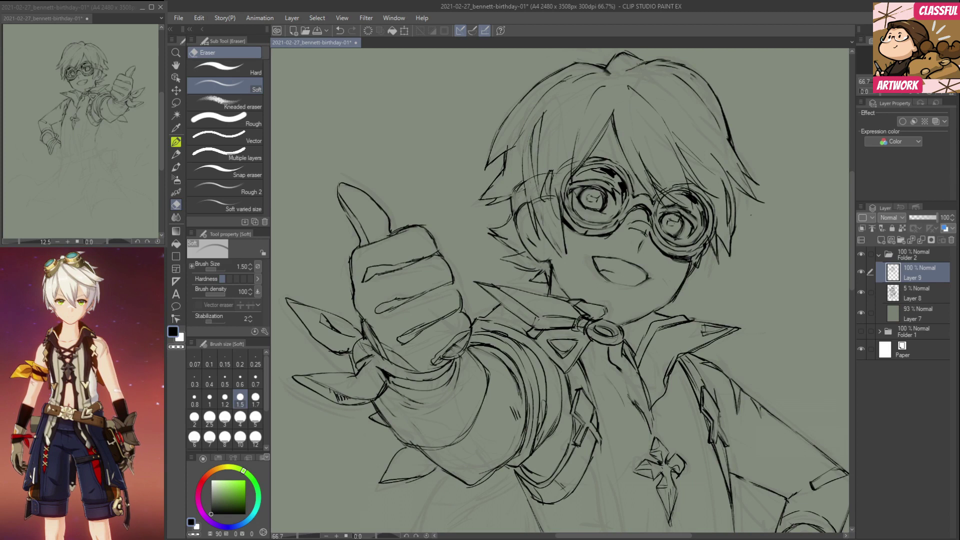
key(p)
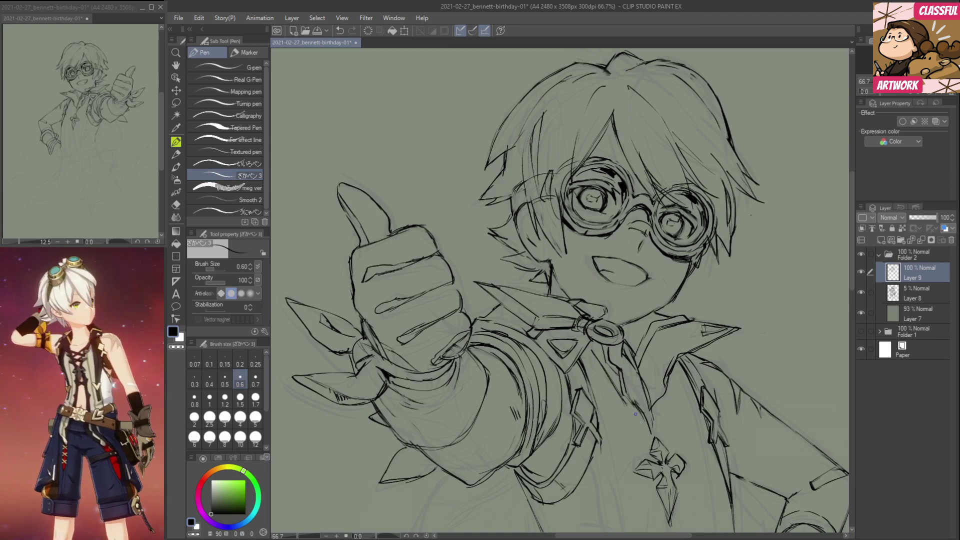
mouse_move(632, 397)
mouse_down()
mouse_move(650, 433)
mouse_move(639, 413)
mouse_up()
key(e)
key(p)
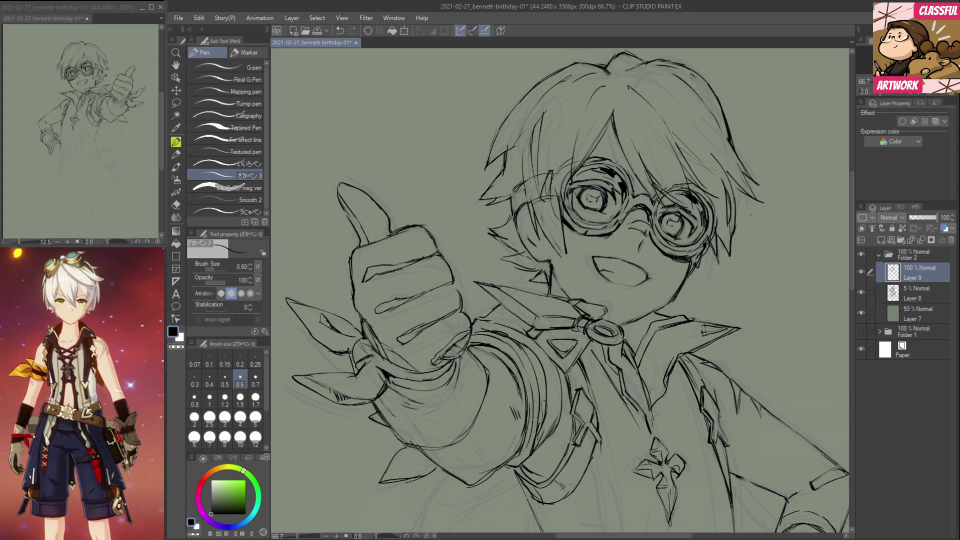
drag(660, 445, 650, 363)
key(e)
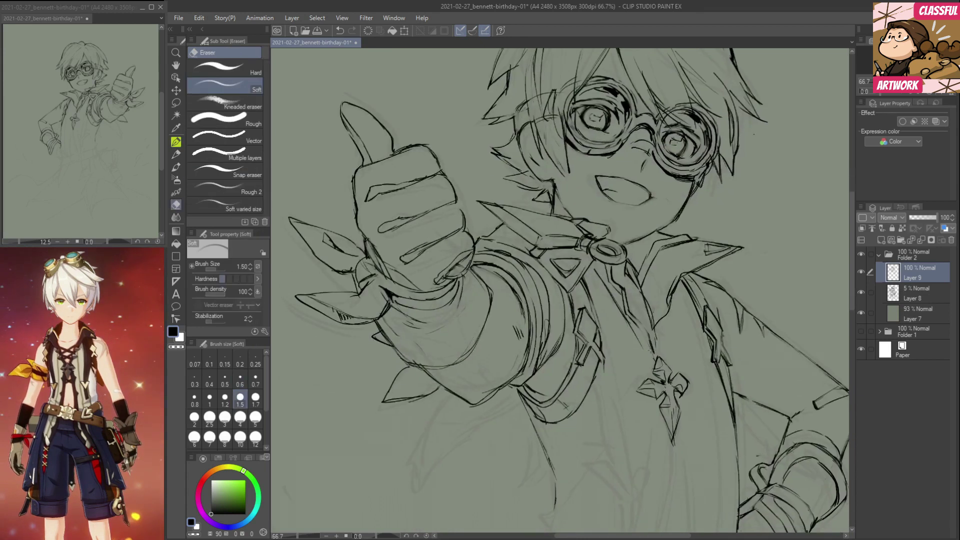
key(p)
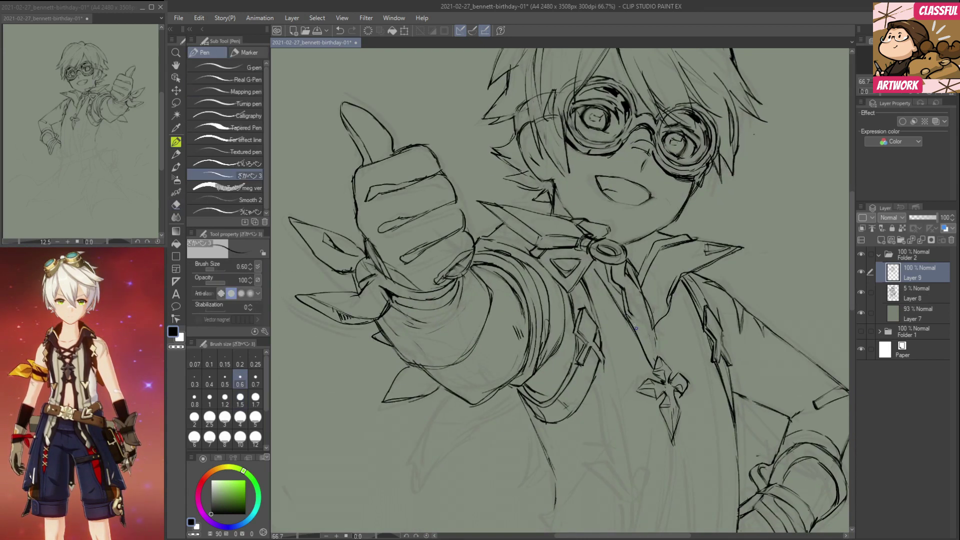
key(e)
key(p)
Draw the opposite neckline edge from the collar down to the cross pendant and refine the lines meeting above it.
mouse_move(668, 303)
mouse_down()
mouse_move(661, 329)
mouse_move(643, 323)
mouse_move(654, 353)
mouse_up()
key(e)
key(p)
drag(665, 323, 662, 354)
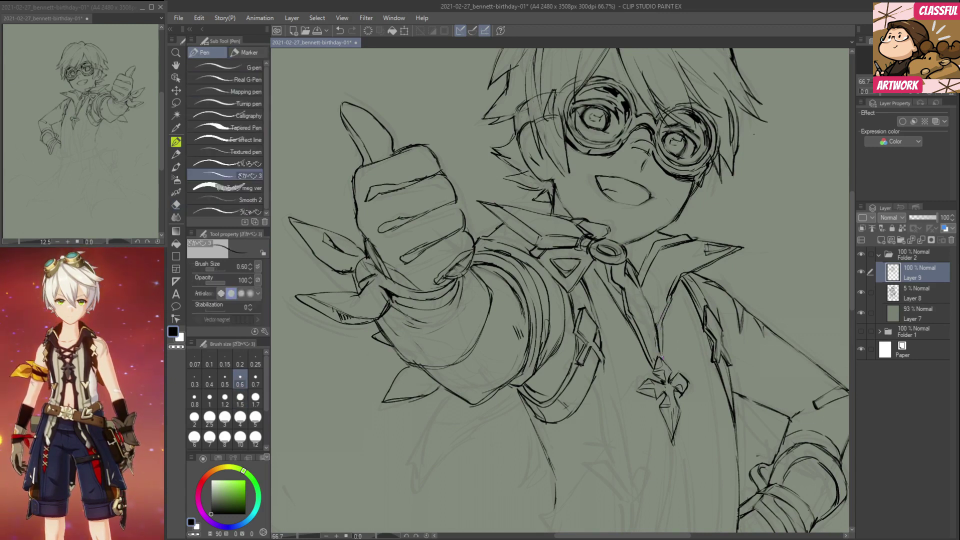
mouse_move(644, 316)
mouse_down()
mouse_move(655, 358)
mouse_move(654, 322)
mouse_up()
key(e)
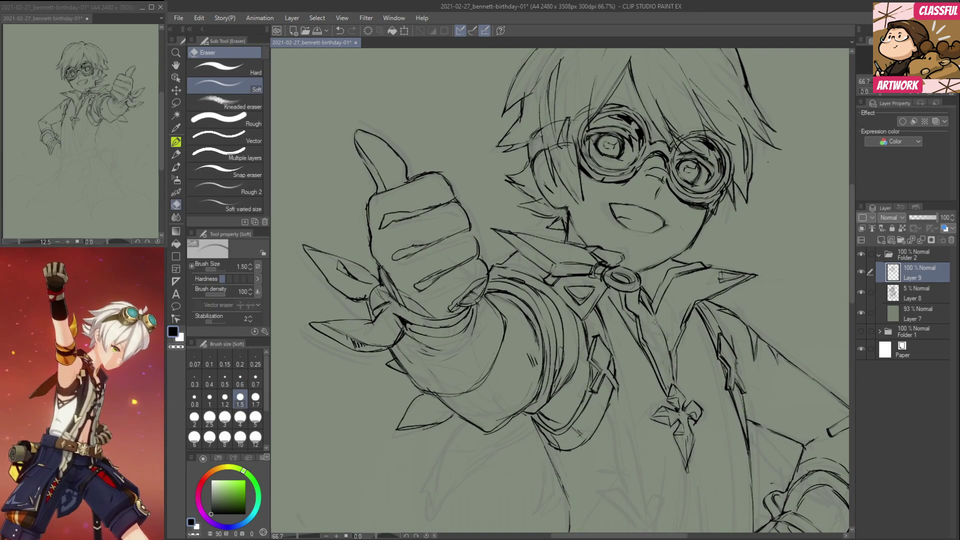
key(p)
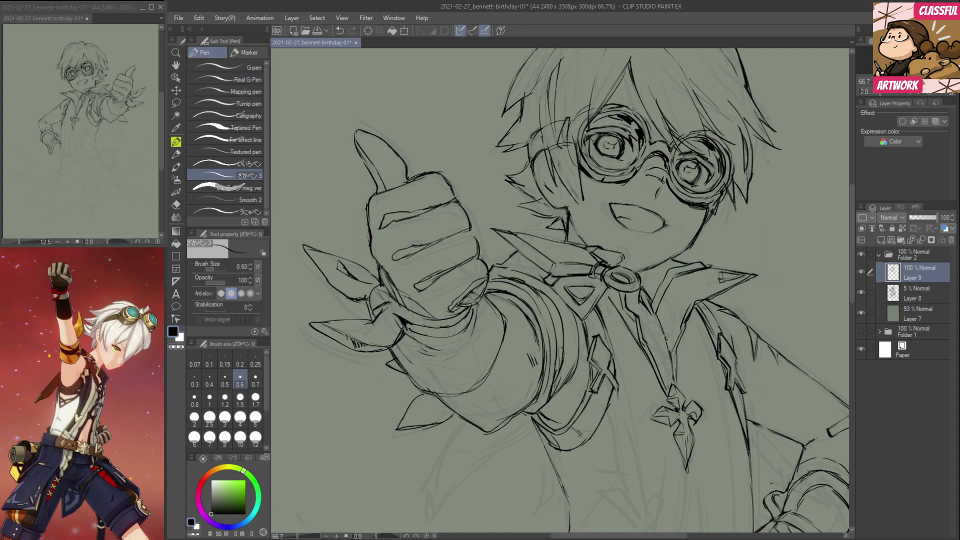
drag(675, 382, 670, 353)
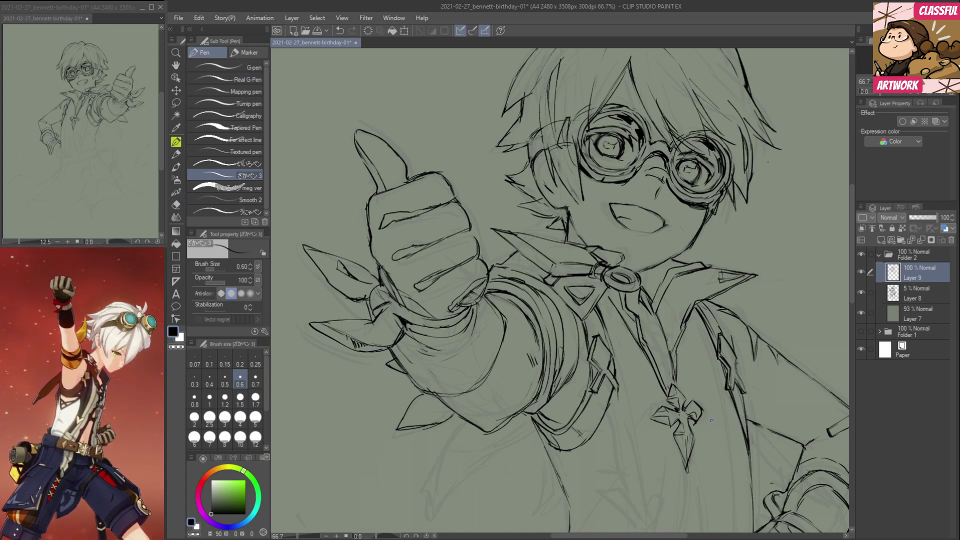
Draw the two diverging lines of the vest's front opening from the cross pendant down toward the belt.
scroll(711, 421, down, 4)
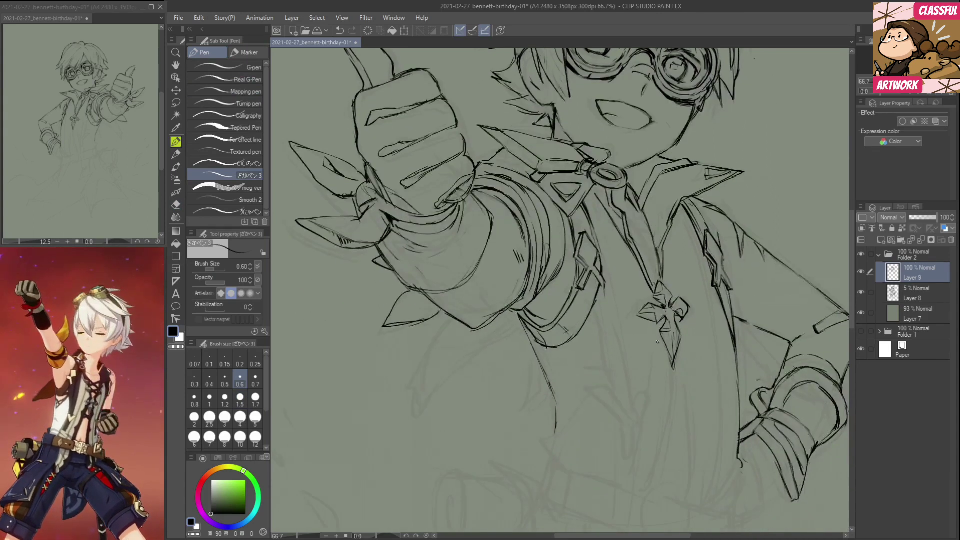
mouse_move(660, 335)
mouse_down()
mouse_move(665, 390)
mouse_move(645, 493)
mouse_up()
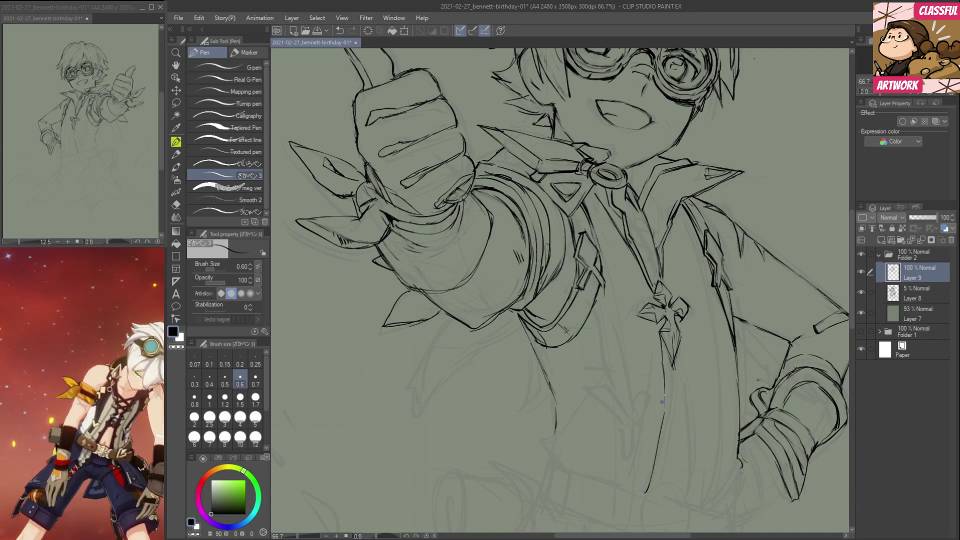
drag(672, 369, 645, 493)
key(e)
mouse_move(657, 454)
mouse_down()
mouse_move(669, 401)
mouse_move(645, 487)
mouse_up()
key(p)
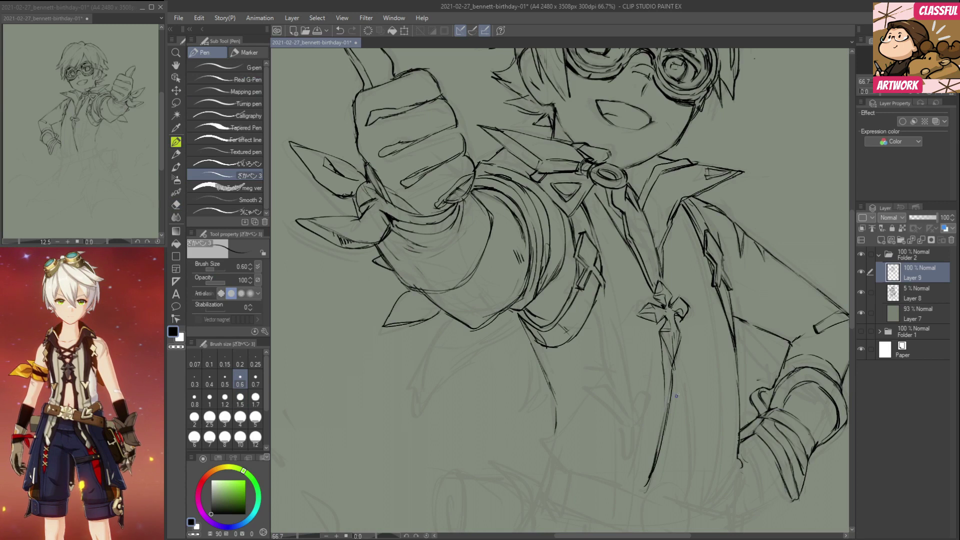
drag(674, 361, 689, 498)
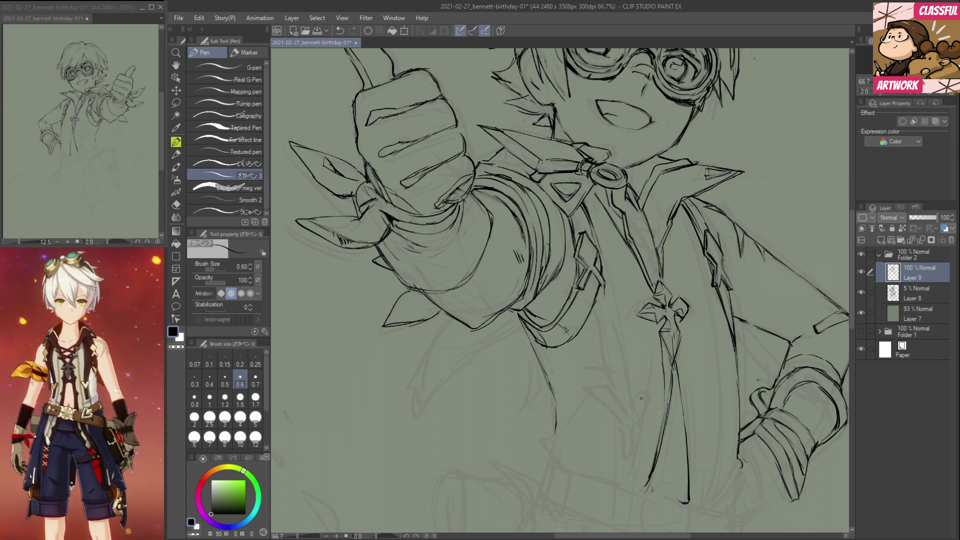
Draw the two long edges of the strap running down the vest from the collar beside the raised arm.
mouse_move(736, 403)
mouse_down()
mouse_move(726, 384)
mouse_move(717, 395)
mouse_up()
drag(586, 379, 607, 377)
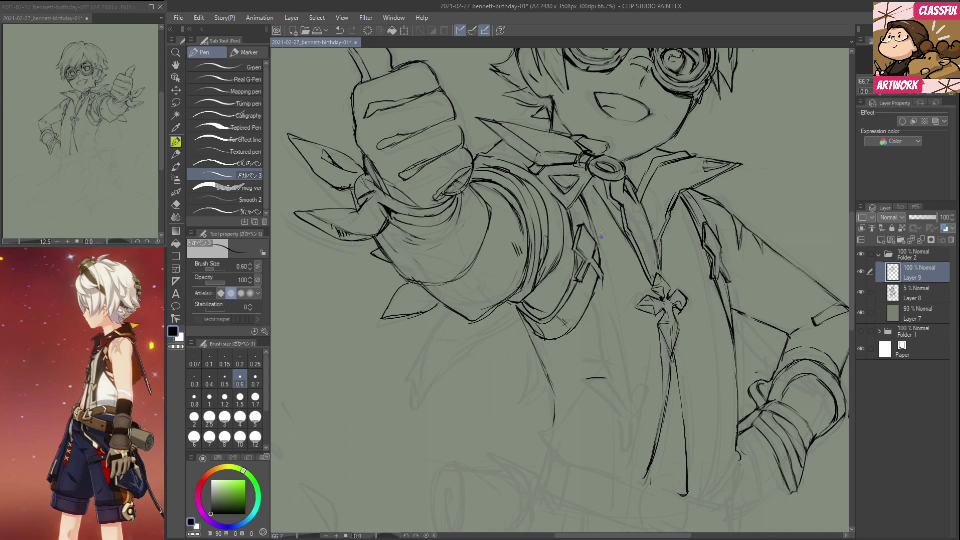
mouse_move(584, 200)
mouse_down()
mouse_move(597, 262)
mouse_move(596, 240)
mouse_up()
drag(605, 288, 605, 303)
drag(595, 270, 629, 395)
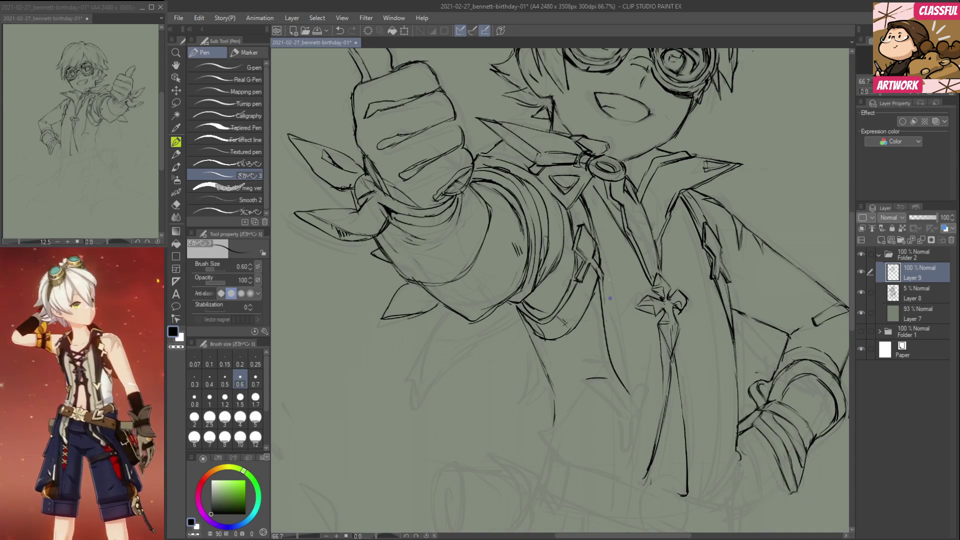
drag(586, 189, 636, 400)
Refine the strap's edges on the raised-arm side and extend them down to a narrow end above the belt.
key(e)
key(p)
drag(597, 209, 610, 274)
drag(616, 310, 650, 384)
mouse_move(737, 317)
mouse_down()
mouse_move(724, 490)
mouse_move(689, 352)
mouse_up()
key(e)
mouse_move(583, 394)
mouse_down()
mouse_move(603, 424)
mouse_move(605, 481)
mouse_up()
key(p)
drag(603, 442, 604, 477)
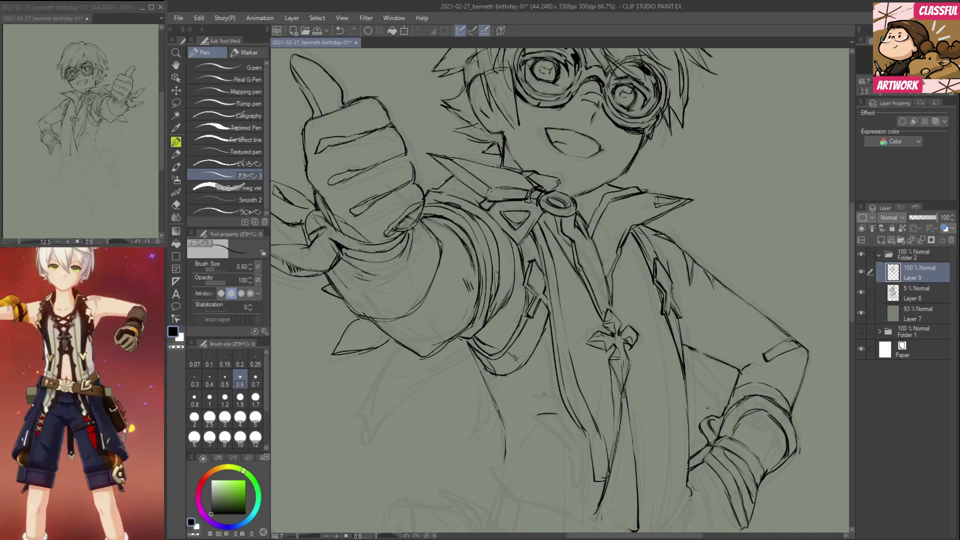
Outline an arrow-shaped ornament across the lower part of the raised-arm side strap, erasing the strap lines inside it.
drag(531, 398, 548, 396)
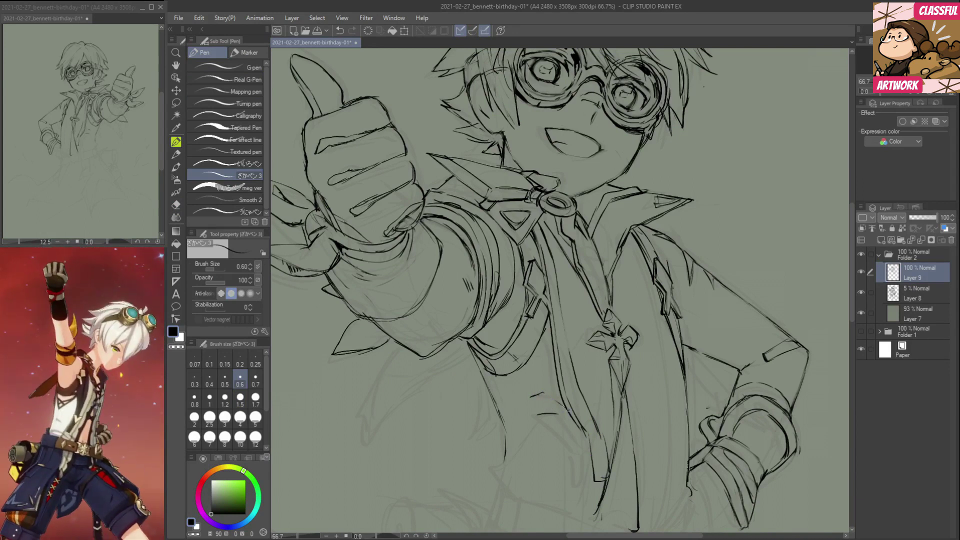
drag(553, 394, 581, 418)
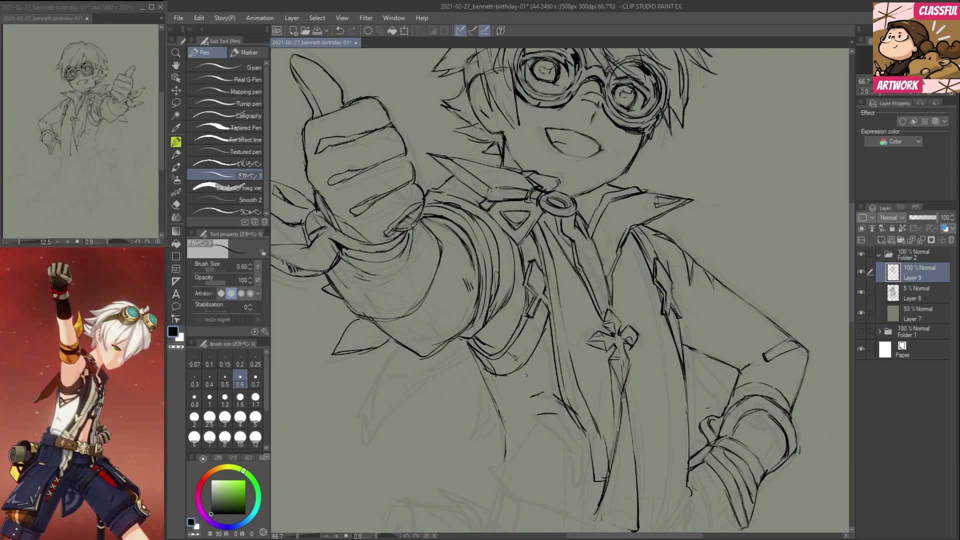
key(e)
mouse_move(582, 427)
mouse_down()
mouse_move(555, 395)
mouse_move(559, 380)
mouse_move(576, 411)
mouse_move(559, 400)
mouse_move(590, 434)
mouse_up()
key(p)
key(e)
key(p)
mouse_move(556, 400)
mouse_down()
mouse_move(590, 432)
mouse_move(584, 394)
mouse_move(595, 394)
mouse_up()
mouse_move(599, 394)
mouse_down()
mouse_move(593, 421)
mouse_move(585, 410)
mouse_up()
key(e)
mouse_move(586, 413)
mouse_down()
mouse_move(594, 421)
mouse_move(585, 396)
mouse_move(591, 430)
mouse_up()
key(p)
drag(595, 419, 588, 431)
Clean up the strap below the arrow-shaped ornament and redraw its hanging end with crisp edges.
key(e)
drag(599, 395, 598, 418)
mouse_move(598, 418)
mouse_down()
mouse_move(597, 410)
mouse_move(594, 478)
mouse_up()
key(p)
key(e)
key(p)
mouse_move(583, 430)
mouse_down()
mouse_move(588, 467)
mouse_move(602, 458)
mouse_move(611, 481)
mouse_move(591, 474)
mouse_move(608, 472)
mouse_move(612, 436)
mouse_up()
key(e)
key(p)
key(e)
key(p)
Draw a matching arrow-shaped ornament on the opposite strap near the hand on the hip, and touch up that strap's upper line.
mouse_move(663, 389)
mouse_down()
mouse_move(680, 413)
mouse_move(676, 394)
mouse_move(699, 406)
mouse_move(689, 406)
mouse_move(696, 425)
mouse_move(676, 406)
mouse_move(689, 427)
mouse_move(671, 404)
mouse_move(686, 425)
mouse_up()
key(e)
key(p)
key(e)
key(p)
key(e)
key(p)
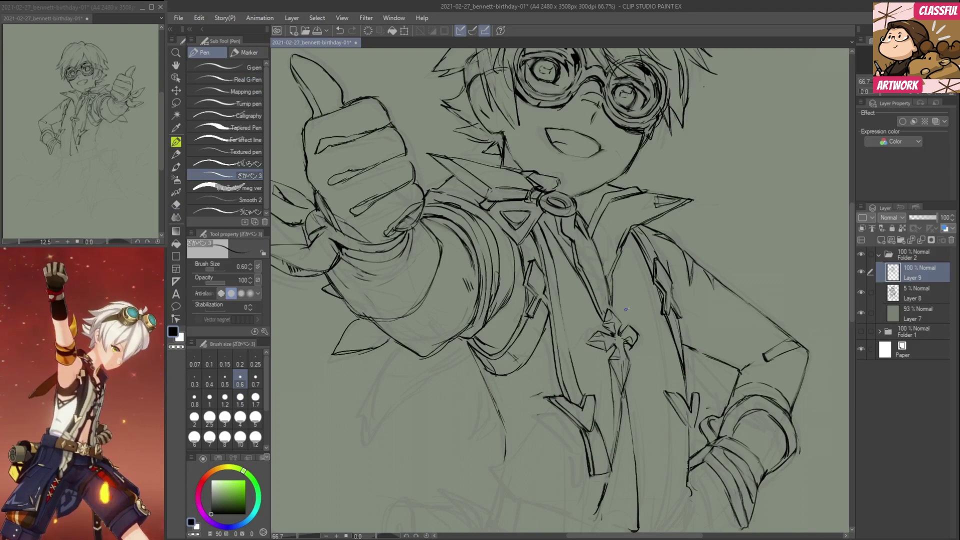
drag(629, 238, 638, 272)
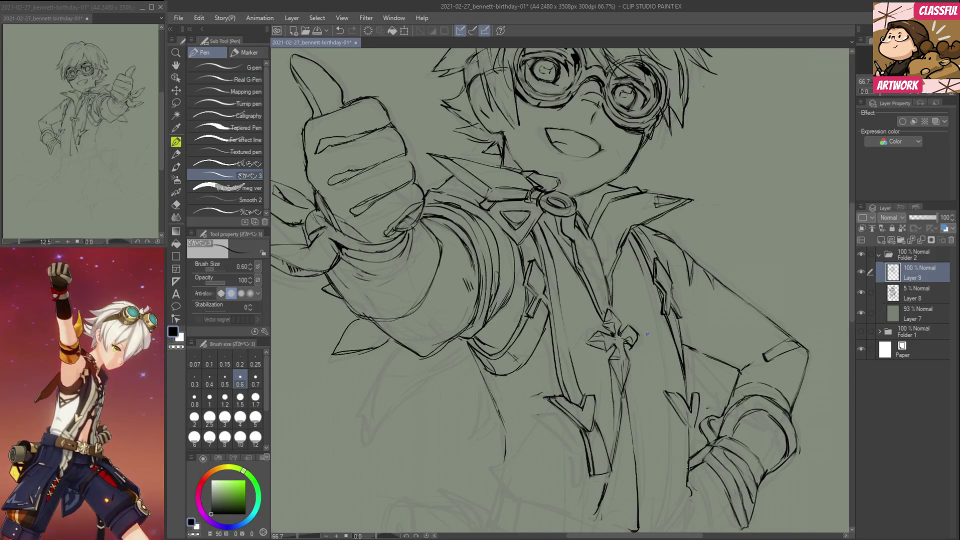
Erase the ornament beside the hand on the hip and redraw it angled outward across the wrist.
scroll(667, 302, down, 3)
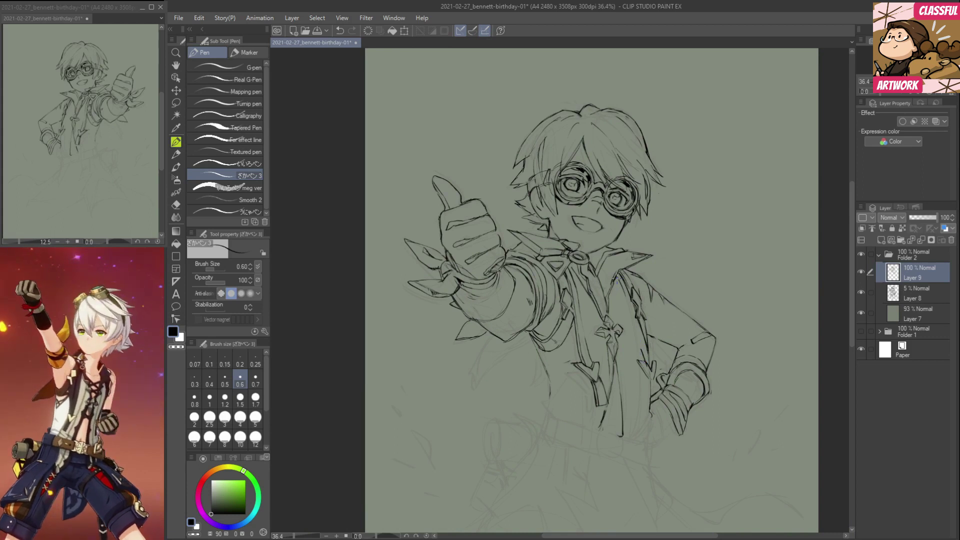
key(e)
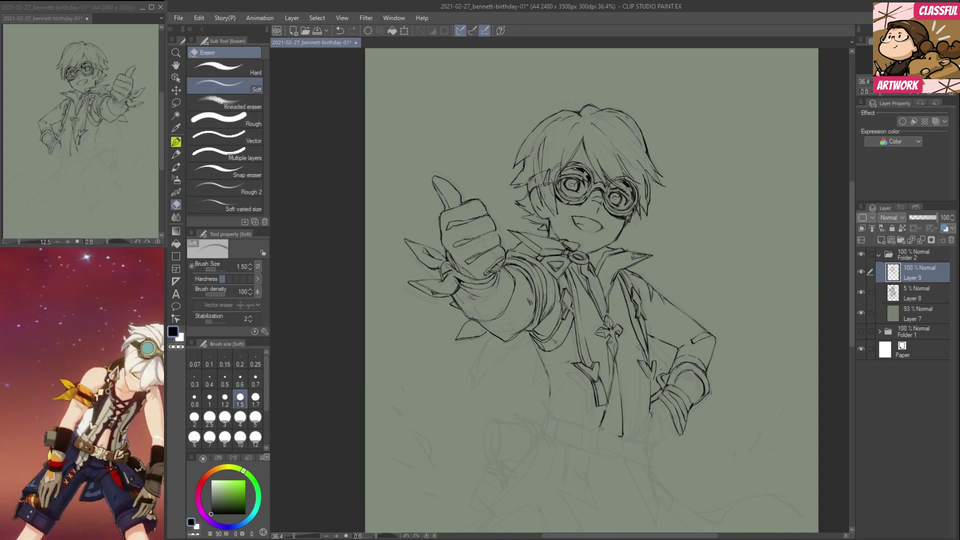
mouse_move(648, 370)
mouse_down()
mouse_move(641, 363)
mouse_move(653, 376)
mouse_move(653, 361)
mouse_move(629, 338)
mouse_move(684, 384)
mouse_up()
key(p)
drag(660, 349, 650, 356)
mouse_move(646, 346)
mouse_down()
mouse_move(631, 311)
mouse_move(673, 362)
mouse_move(652, 356)
mouse_move(667, 366)
mouse_move(655, 359)
mouse_move(670, 363)
mouse_move(666, 352)
mouse_move(673, 366)
mouse_move(653, 353)
mouse_move(687, 384)
mouse_up()
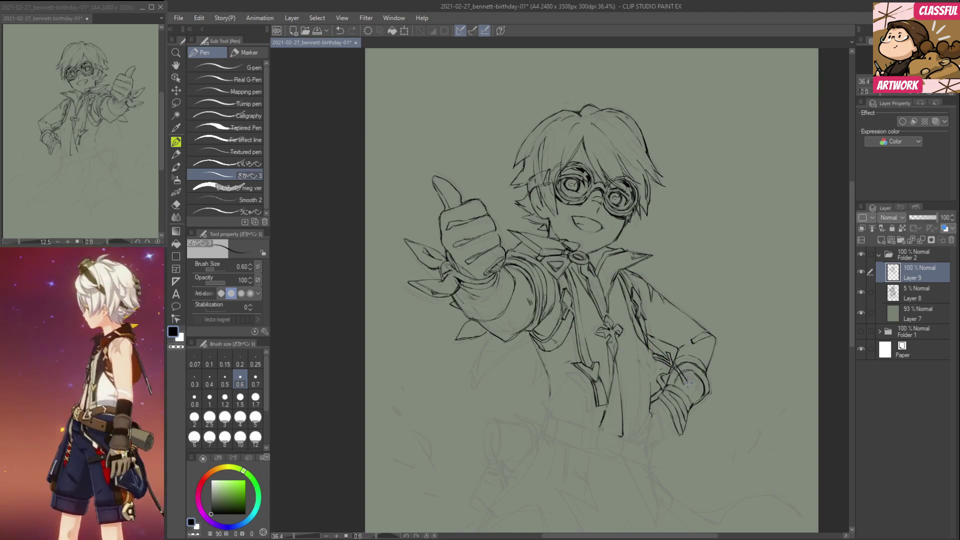
Erase the lower half of the raised-arm side strap with its ornament and redraw both smaller, hanging in a slight curve.
key(e)
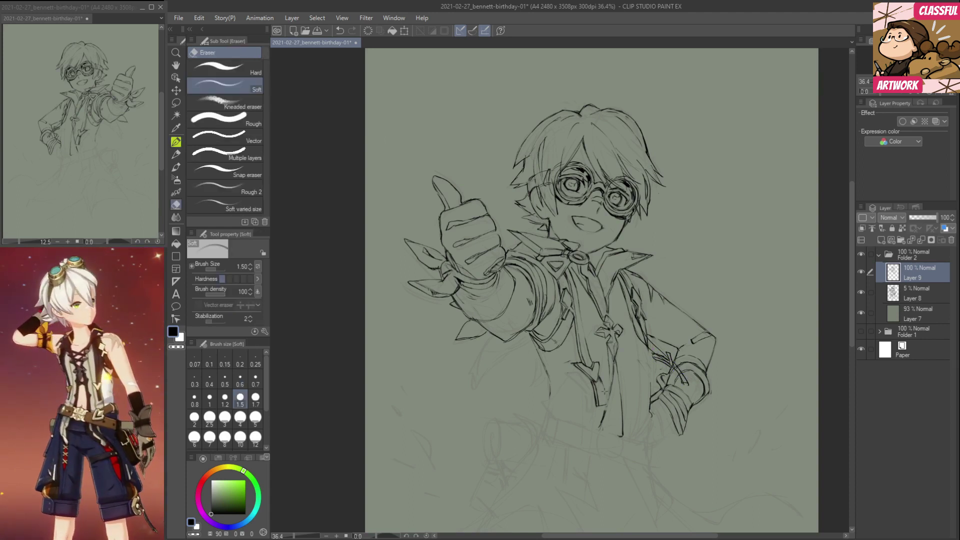
drag(595, 384, 600, 408)
key(p)
key(e)
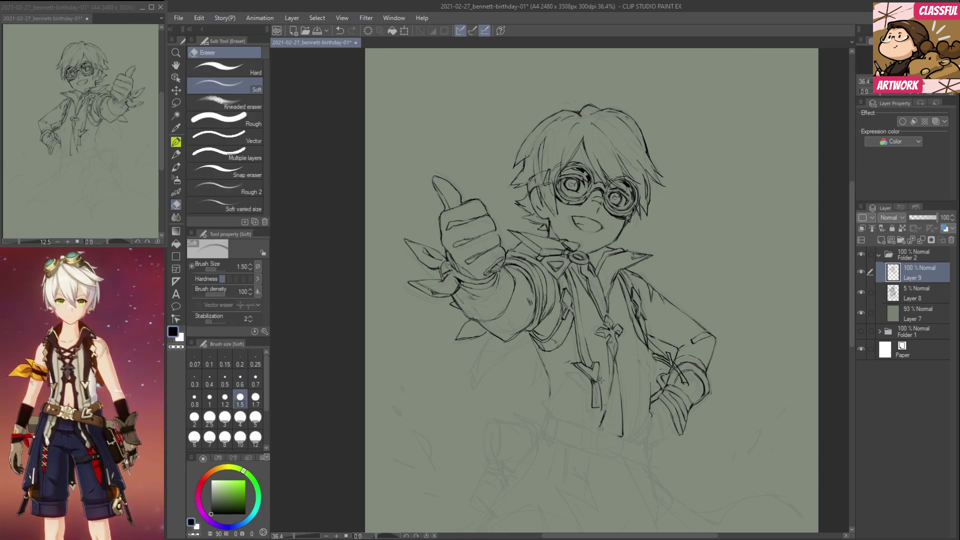
mouse_move(596, 381)
mouse_down()
mouse_move(576, 369)
mouse_move(595, 385)
mouse_move(594, 365)
mouse_up()
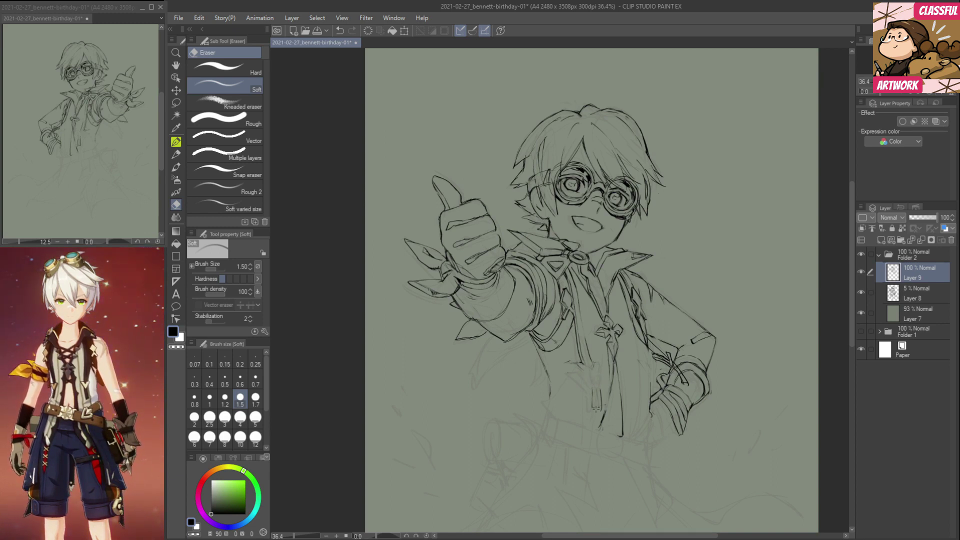
mouse_move(601, 389)
mouse_down()
mouse_move(599, 410)
mouse_move(604, 393)
mouse_up()
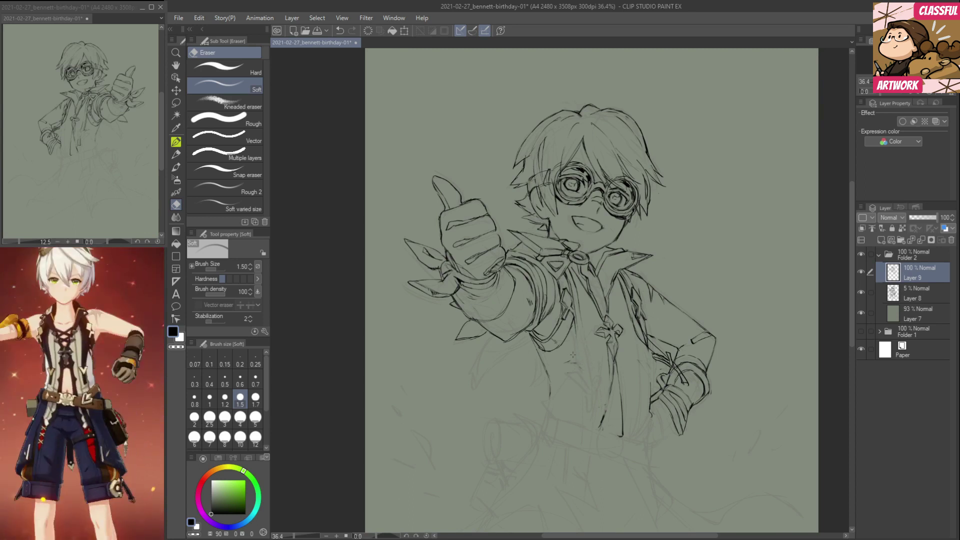
key(p)
mouse_move(580, 327)
mouse_down()
mouse_move(587, 384)
mouse_move(573, 379)
mouse_move(597, 381)
mouse_move(590, 410)
mouse_up()
key(e)
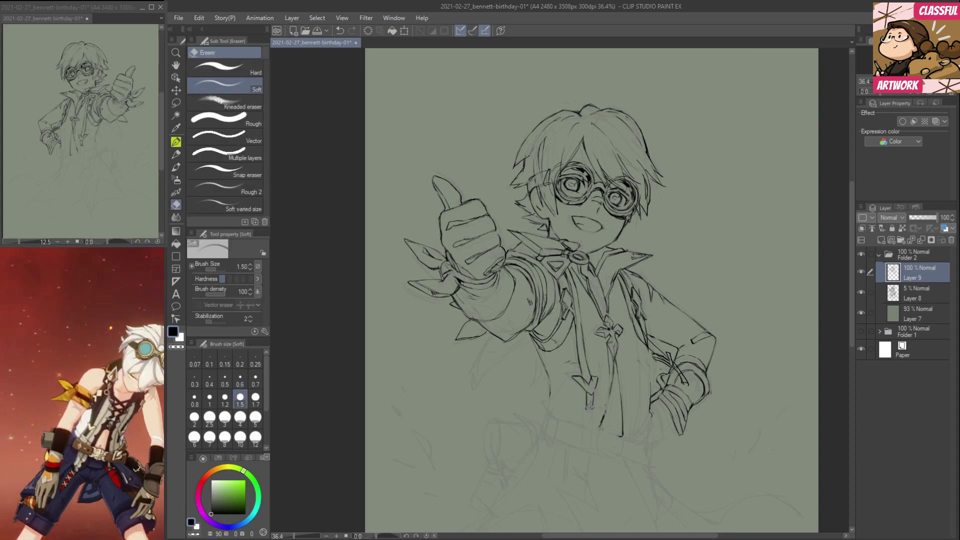
key(p)
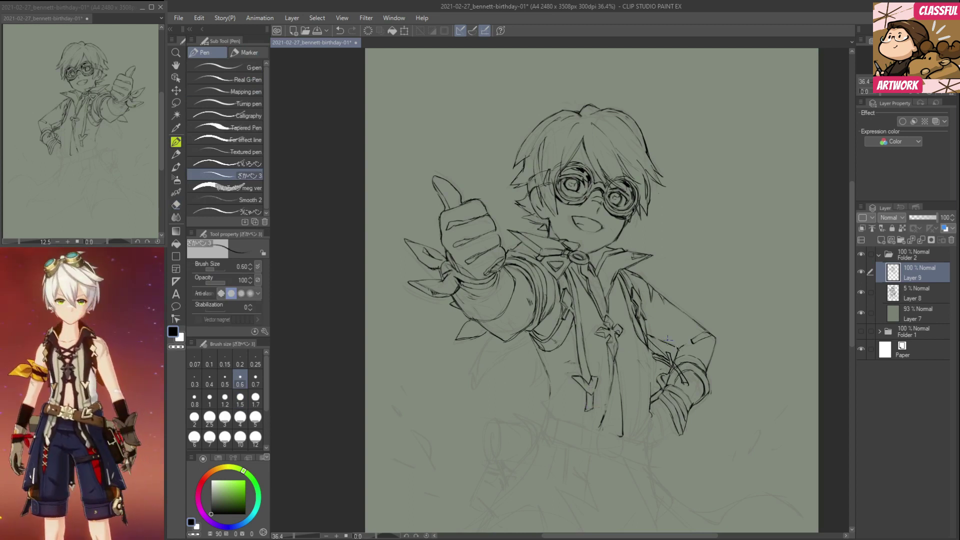
Erase the ornament lines overlapping the hand on the hip and tidy the remaining strap detail beside the wrist.
key(e)
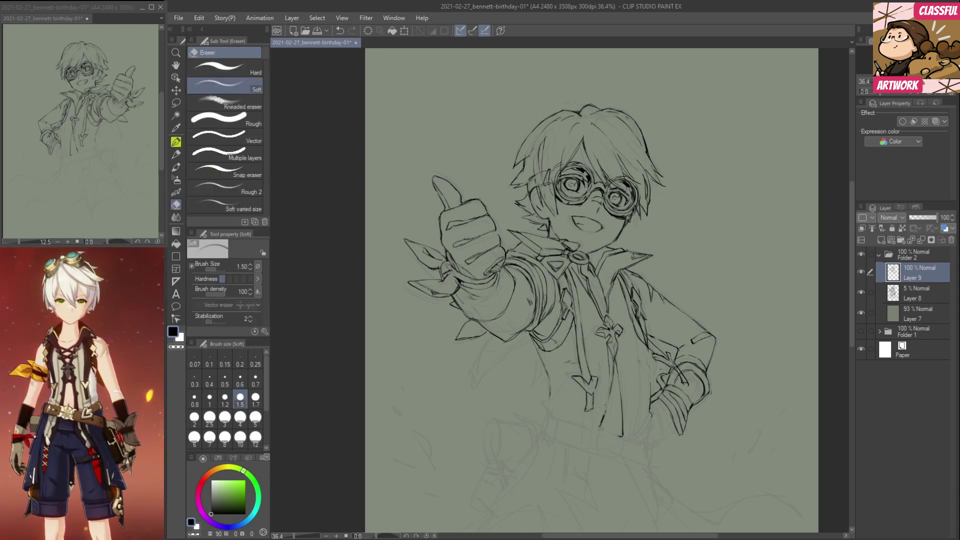
mouse_move(682, 380)
mouse_down()
mouse_move(693, 384)
mouse_move(674, 367)
mouse_up()
key(p)
key(e)
key(p)
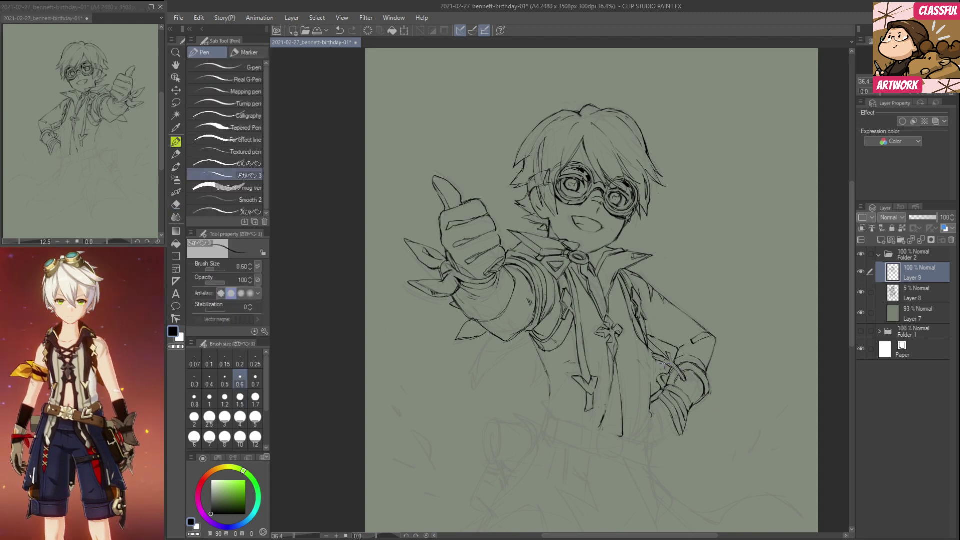
key(e)
key(p)
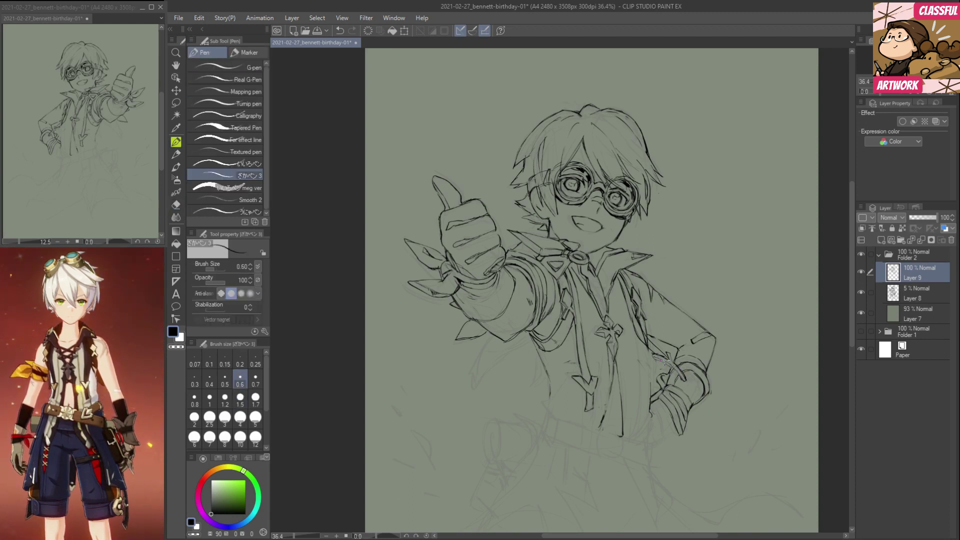
Sketch the vest's front edge, pointed lower hem and waist-side outline with the size 0.6 pen on Layer 9.
key(e)
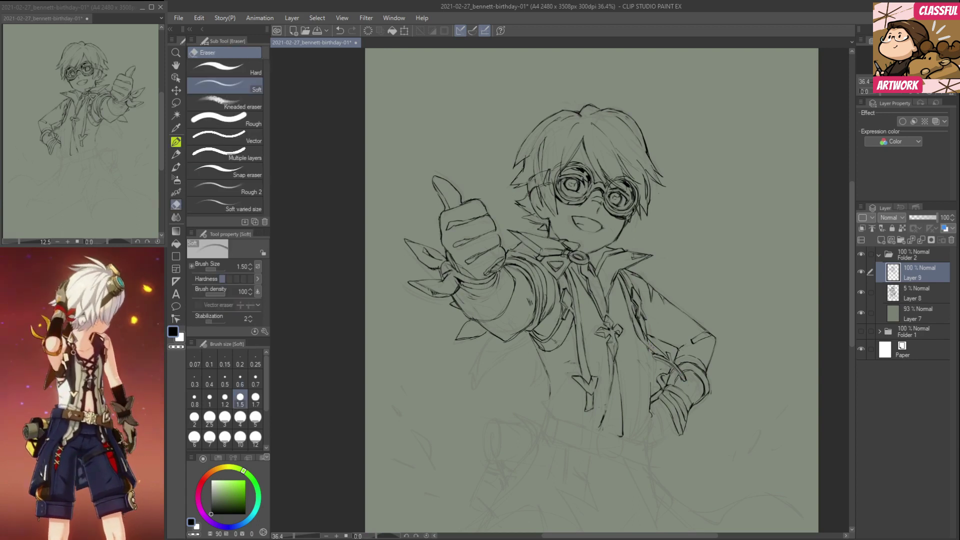
key(p)
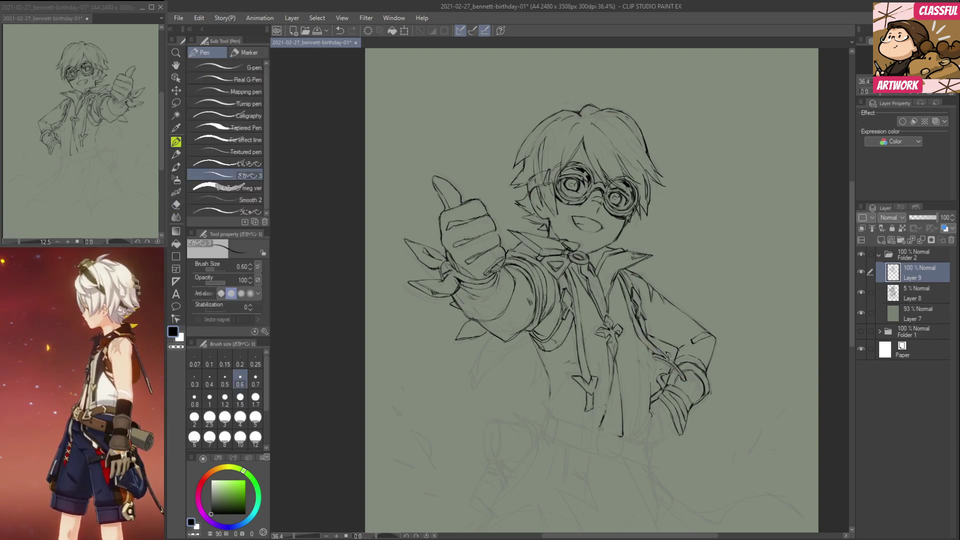
mouse_move(655, 353)
mouse_down()
mouse_move(667, 364)
mouse_move(644, 342)
mouse_up()
mouse_move(626, 310)
mouse_down()
mouse_move(641, 341)
mouse_move(636, 425)
mouse_up()
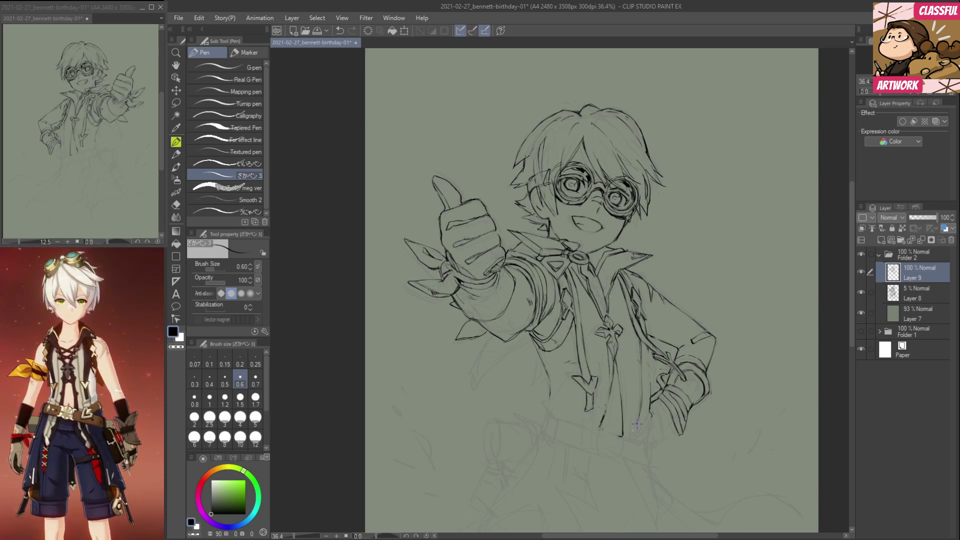
mouse_move(550, 392)
mouse_down()
mouse_move(549, 414)
mouse_move(578, 429)
mouse_up()
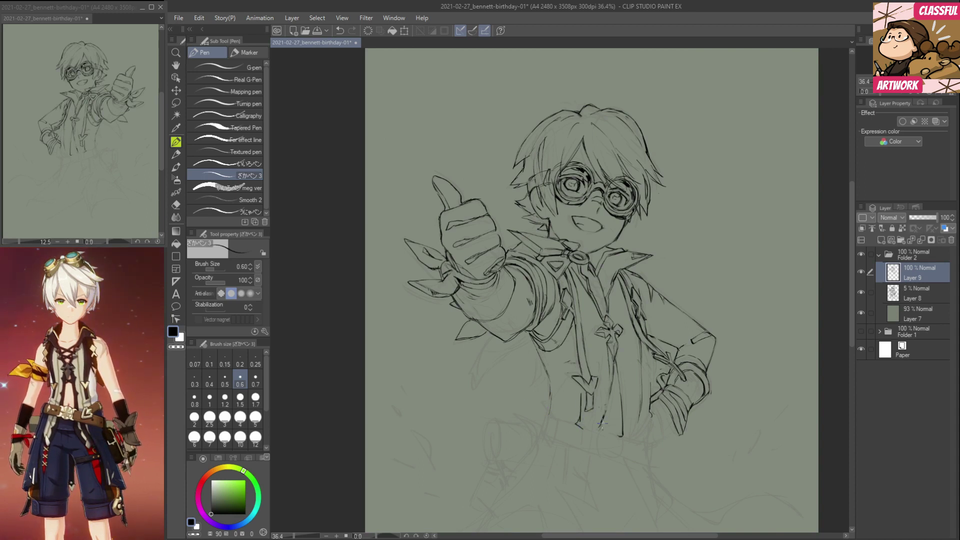
key(e)
key(p)
mouse_move(616, 368)
mouse_down()
mouse_move(608, 427)
mouse_move(581, 428)
mouse_move(606, 434)
mouse_move(544, 415)
mouse_up()
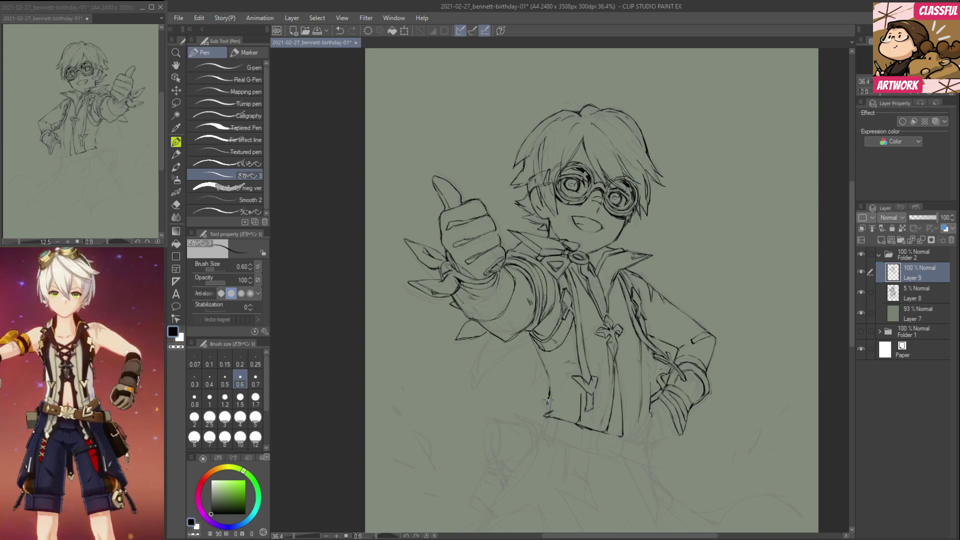
Clean up stray lines on the vest, and sketch the hanging cords, small cross detail and chest lacing down its front.
key(e)
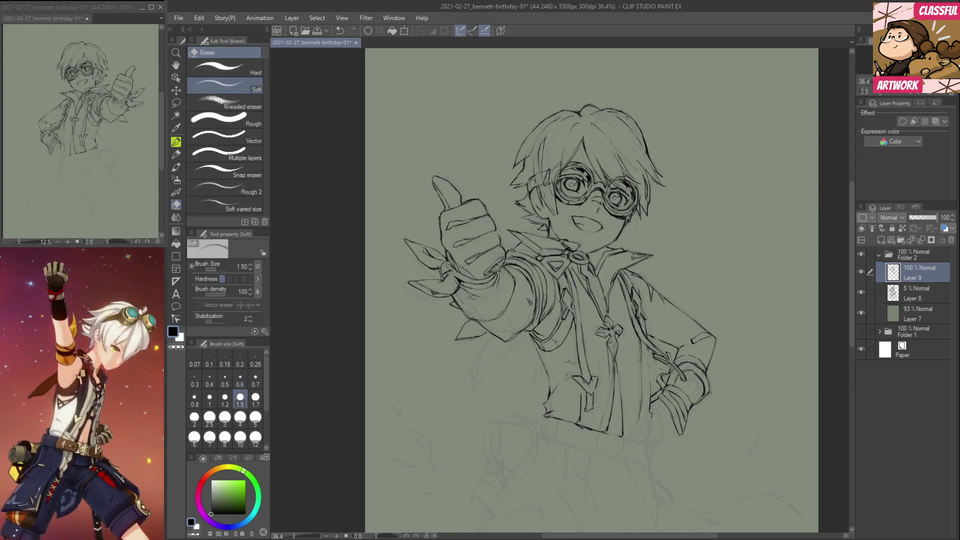
key(p)
key(e)
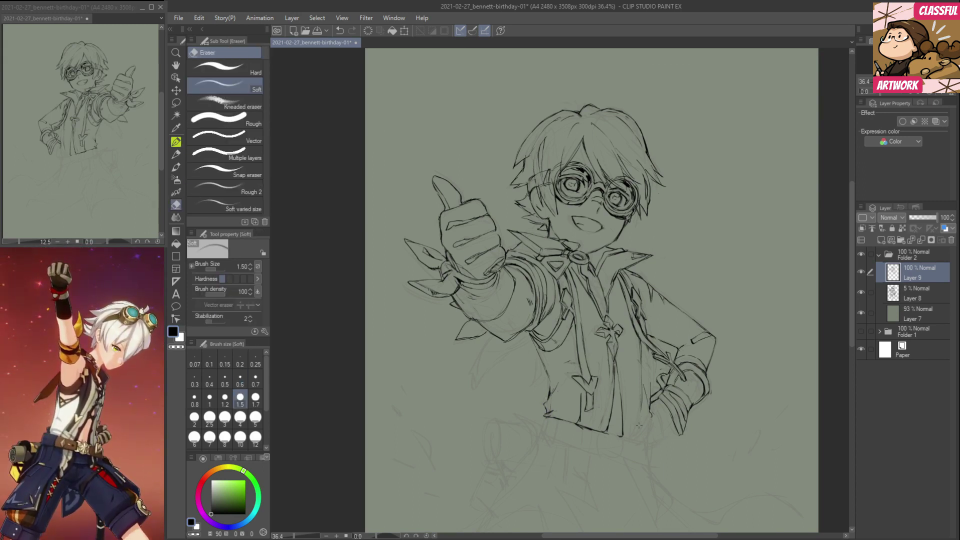
key(p)
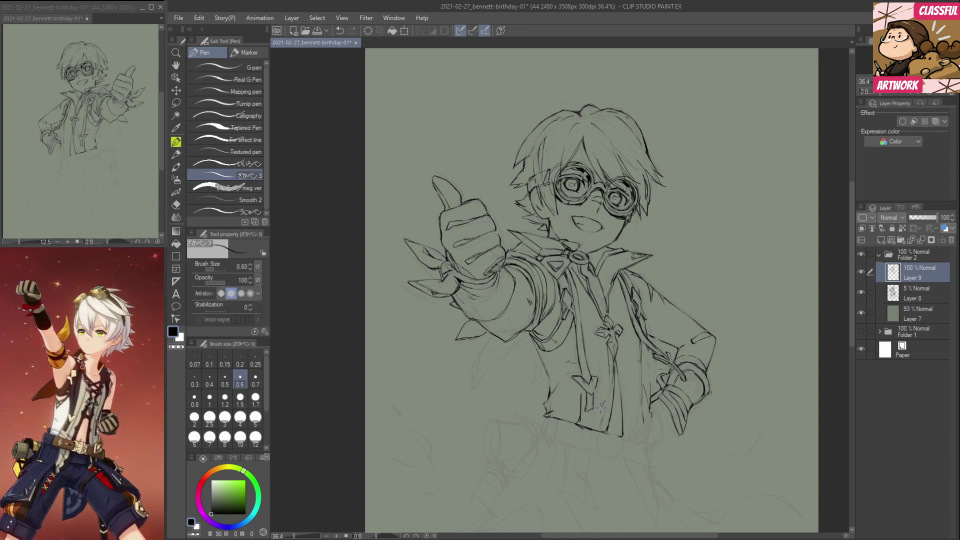
drag(603, 410, 596, 434)
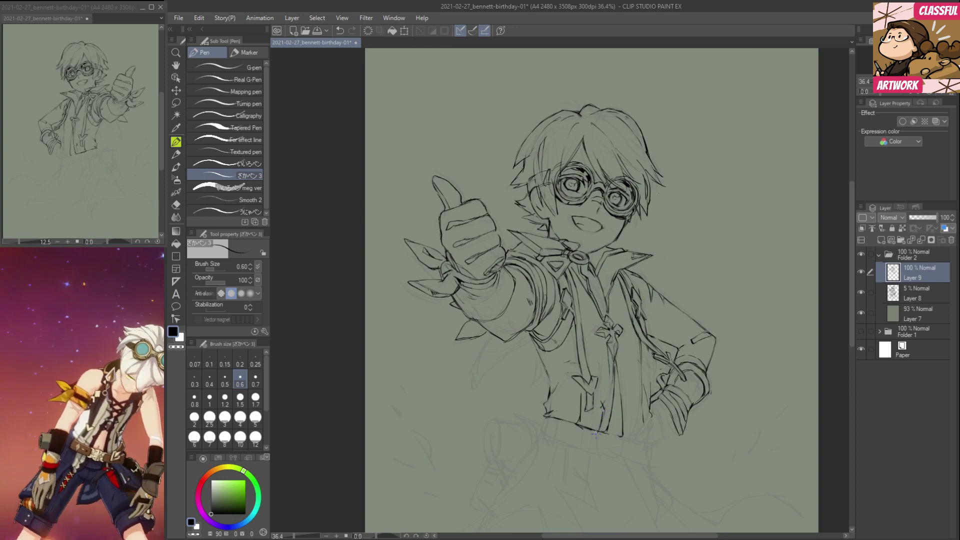
mouse_move(606, 401)
mouse_down()
mouse_move(608, 376)
mouse_move(629, 413)
mouse_up()
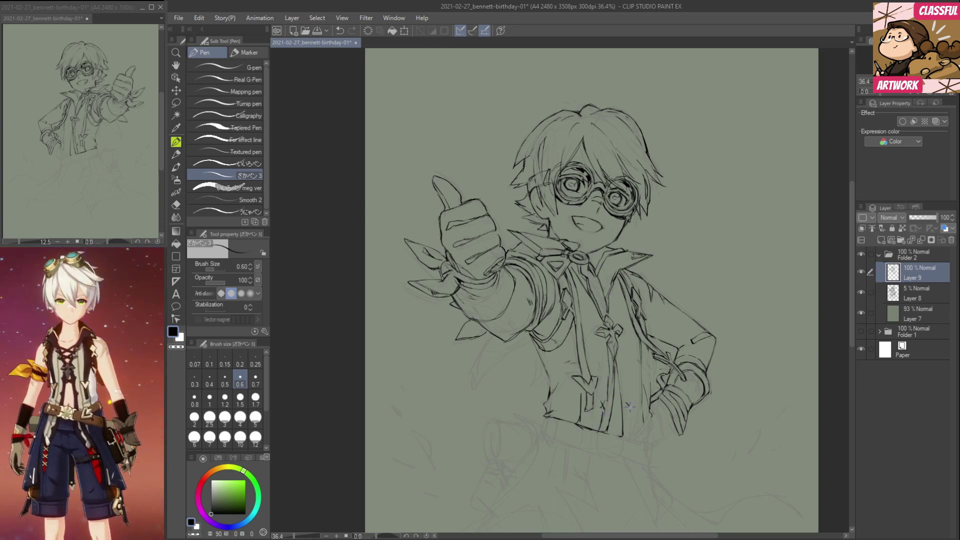
drag(617, 360, 625, 390)
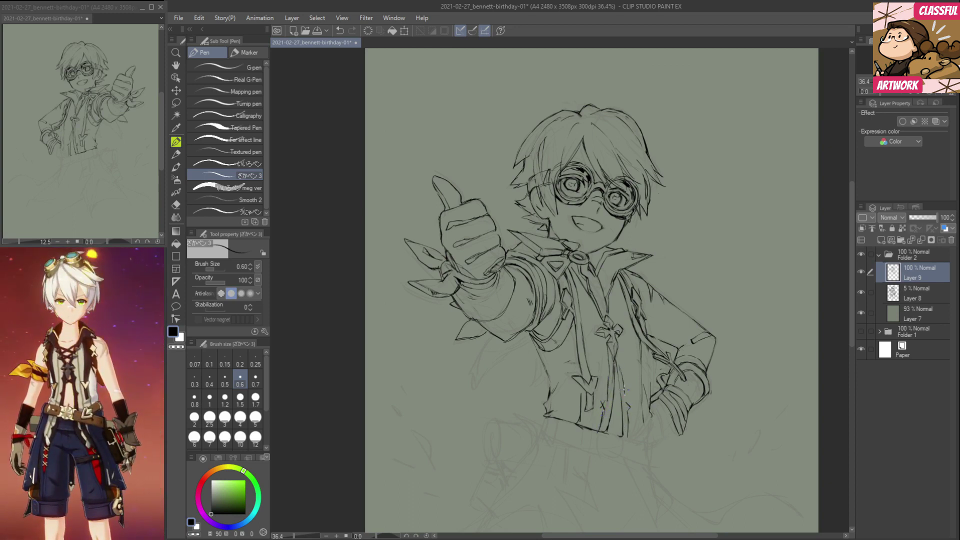
drag(614, 353, 619, 367)
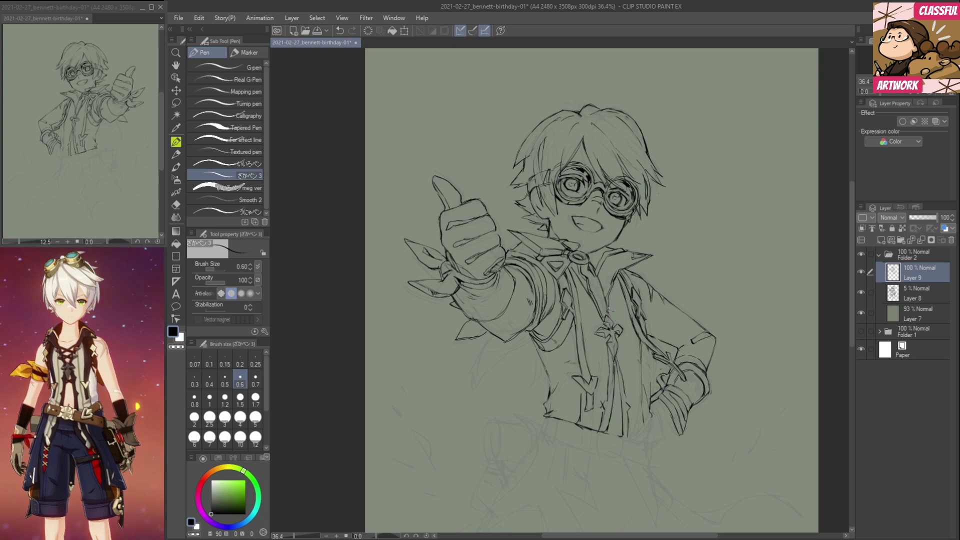
mouse_move(598, 311)
mouse_down()
mouse_move(612, 303)
mouse_move(614, 313)
mouse_up()
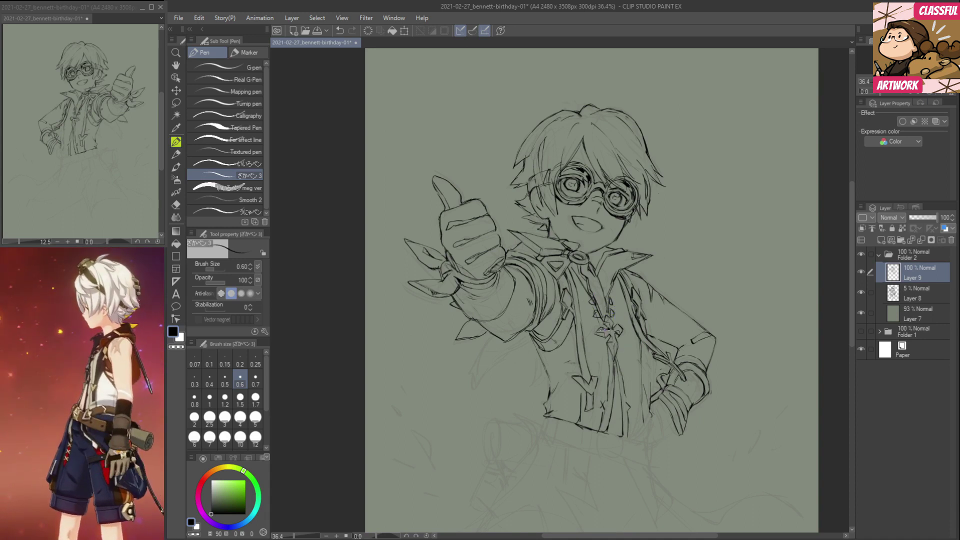
Refine the chest lacing, extend the vest's front edge down to the waist and sketch a star-shaped belt buckle.
key(e)
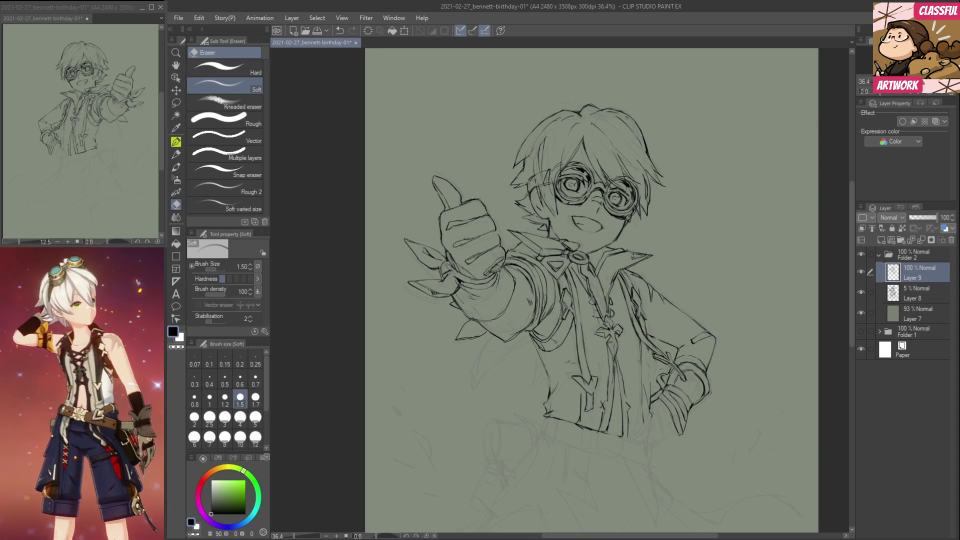
mouse_move(611, 299)
mouse_down()
mouse_move(613, 307)
mouse_move(586, 303)
mouse_up()
key(p)
key(e)
key(p)
mouse_move(587, 303)
mouse_down()
mouse_move(646, 374)
mouse_move(648, 443)
mouse_up()
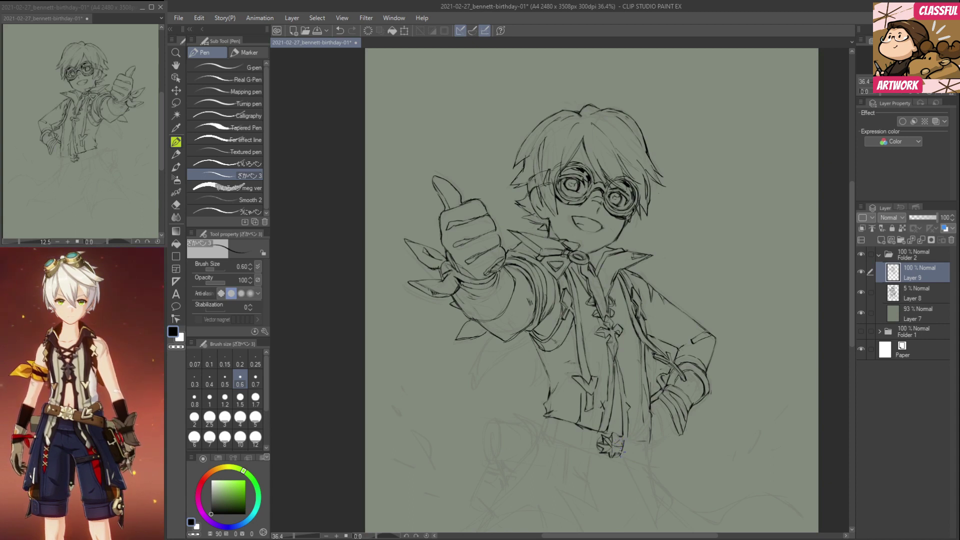
Sketch the belt band on both sides of the star buckle, including its frame and the small strap details.
drag(630, 442, 628, 459)
drag(628, 454, 596, 451)
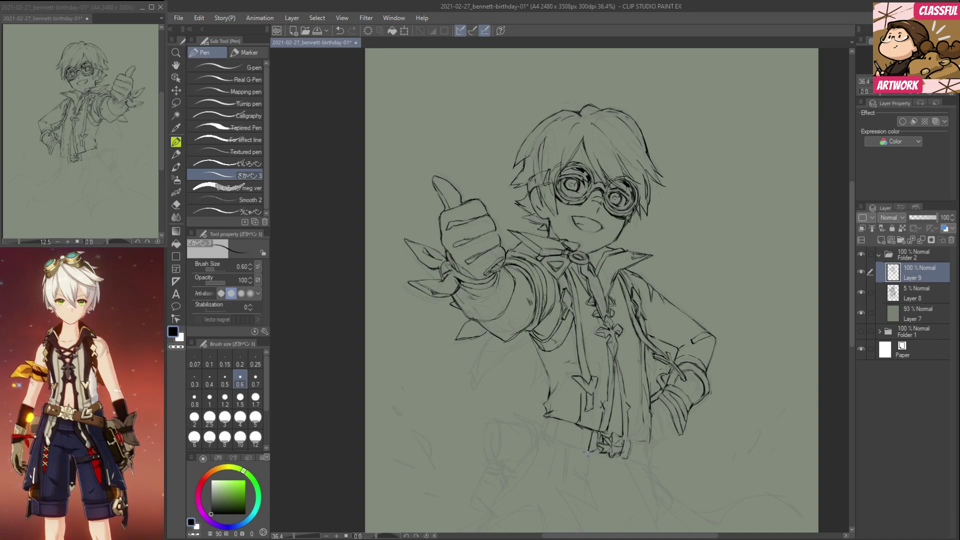
mouse_move(543, 430)
mouse_down()
mouse_move(540, 439)
mouse_move(581, 427)
mouse_move(552, 438)
mouse_move(588, 451)
mouse_up()
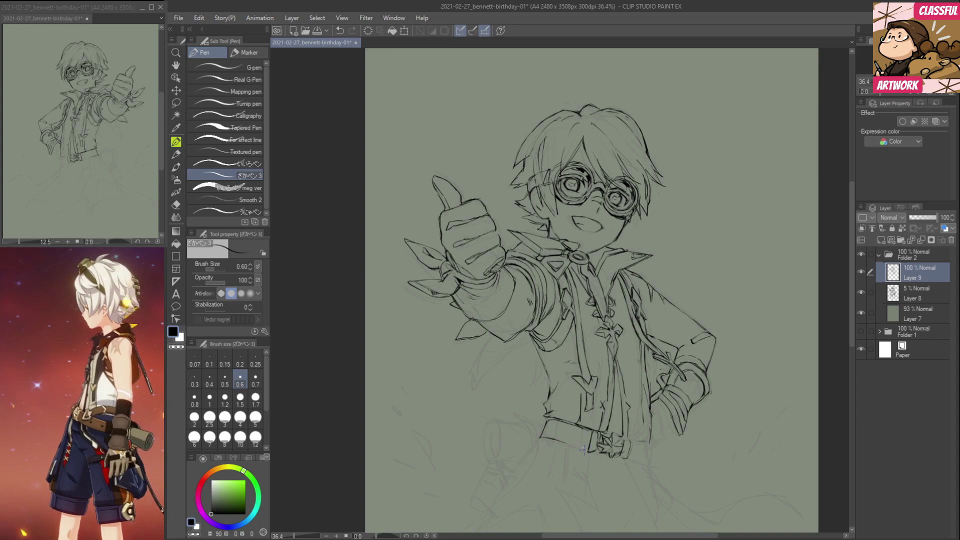
drag(638, 434, 635, 447)
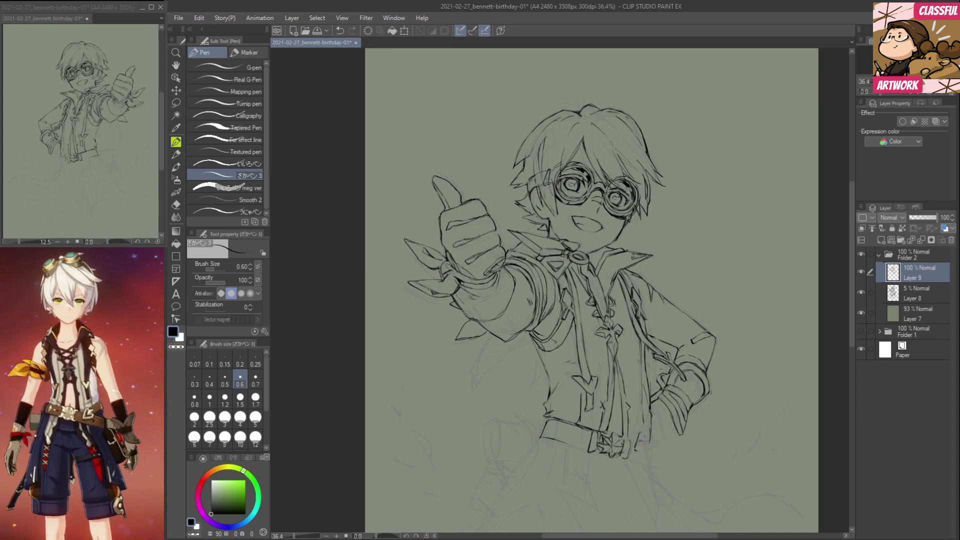
drag(645, 442, 645, 445)
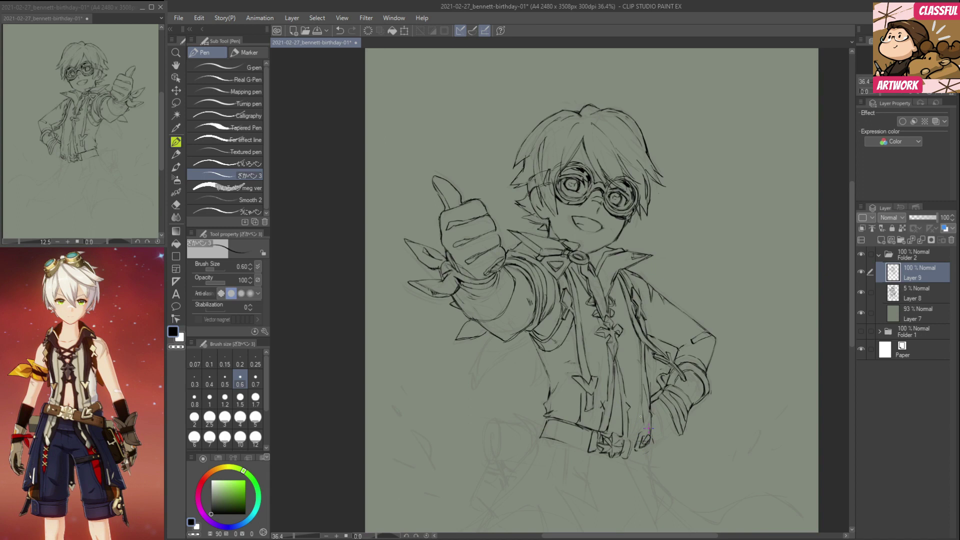
Rework the torso's side outline and add fold lines along the vest near the bent arm's shoulder.
key(e)
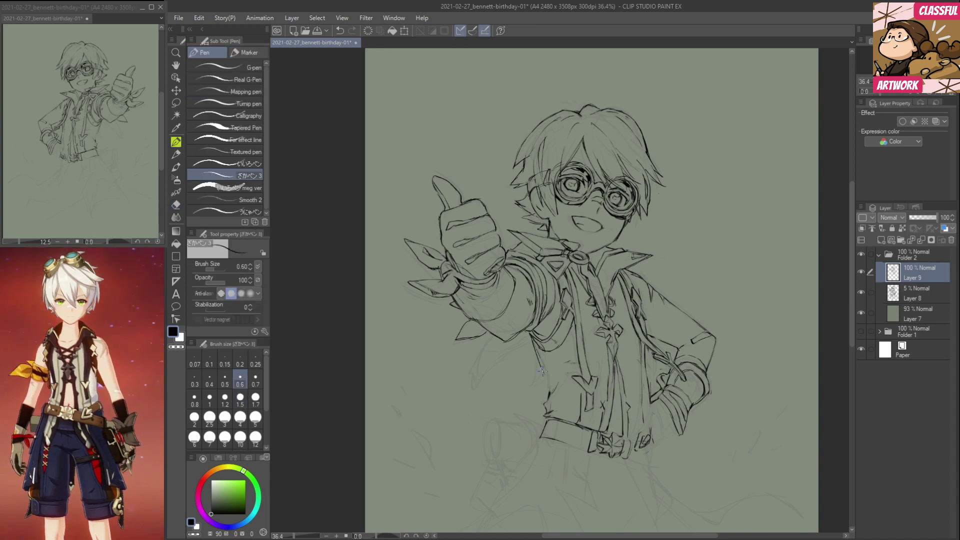
key(e)
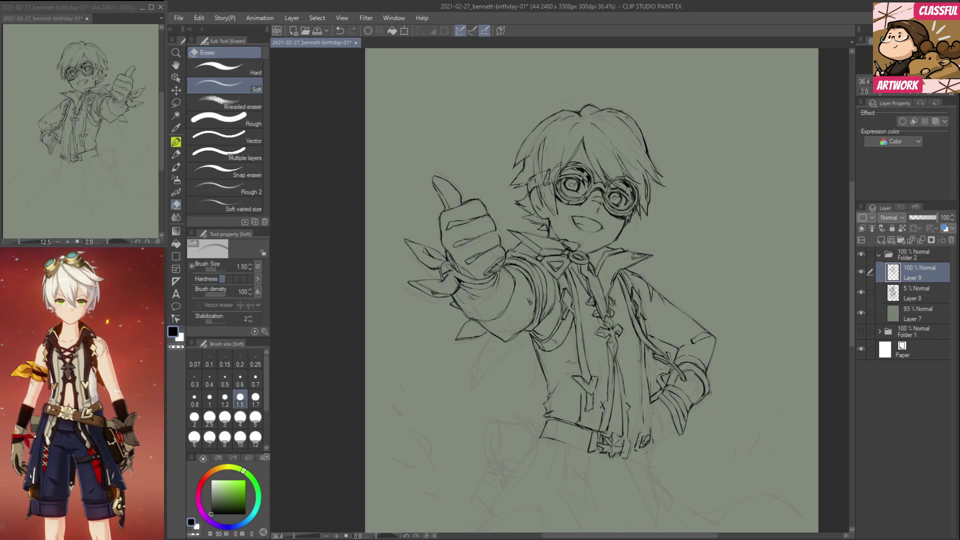
key(p)
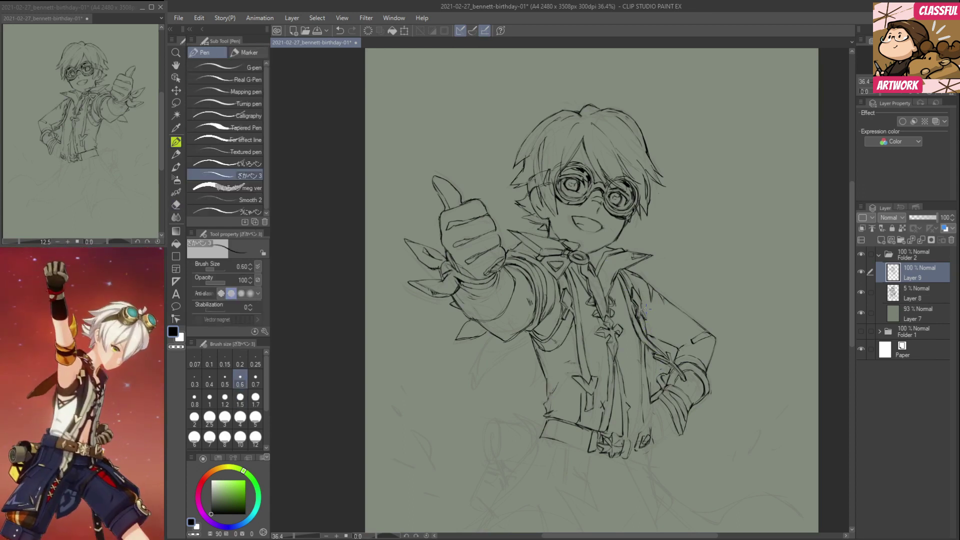
drag(641, 291, 645, 365)
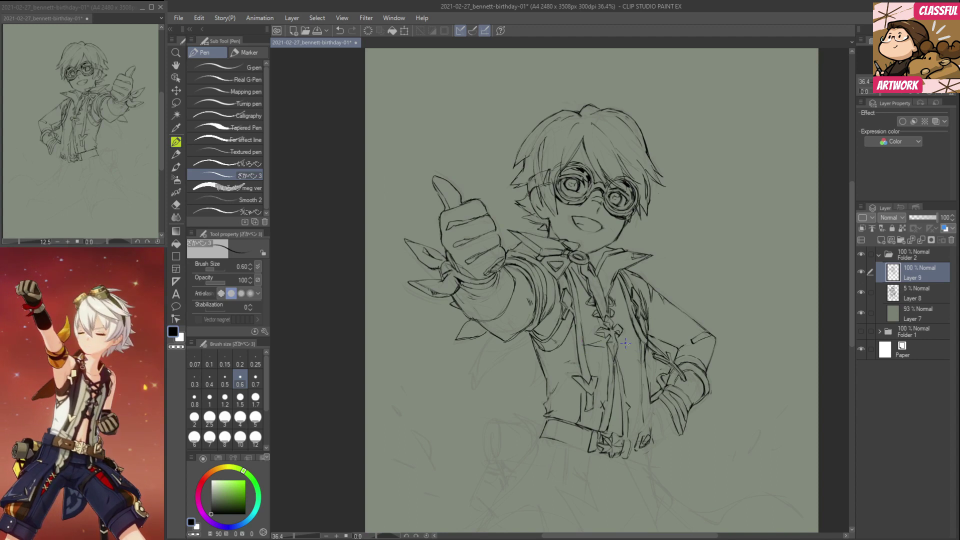
Erase stray lines along the vest's edge beside the bent arm and redraw that edge down past the belt.
key(e)
key(p)
key(e)
drag(645, 349, 644, 382)
key(p)
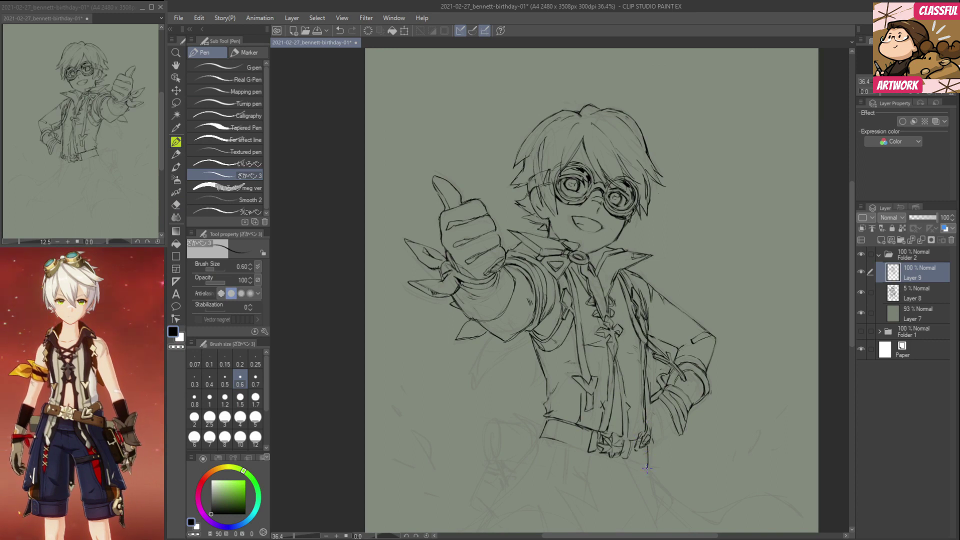
Sketch the hips and upper shorts below the belt, with outer thigh outlines, fabric folds and a pointed front flap.
mouse_move(670, 488)
mouse_down()
mouse_move(671, 434)
mouse_move(647, 386)
mouse_move(645, 411)
mouse_move(670, 436)
mouse_up()
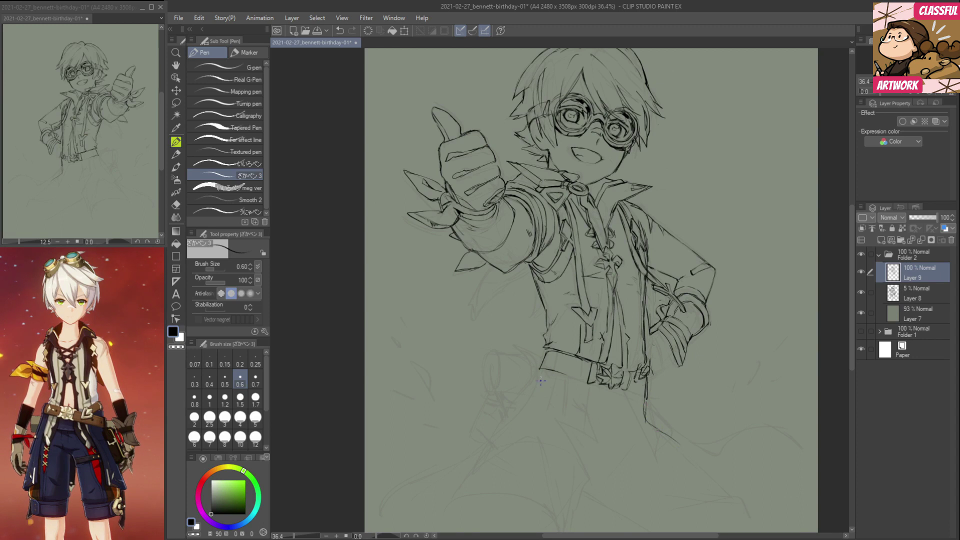
drag(542, 361, 495, 457)
mouse_move(524, 413)
mouse_down()
mouse_move(554, 423)
mouse_move(567, 438)
mouse_up()
mouse_move(623, 392)
mouse_down()
mouse_move(673, 434)
mouse_move(681, 425)
mouse_move(694, 433)
mouse_up()
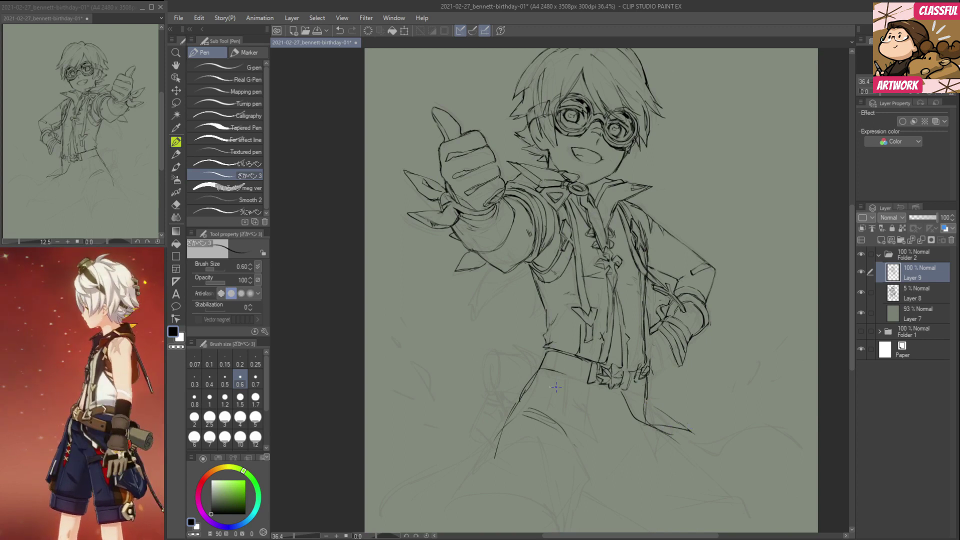
mouse_move(546, 401)
mouse_down()
mouse_move(586, 434)
mouse_move(604, 432)
mouse_up()
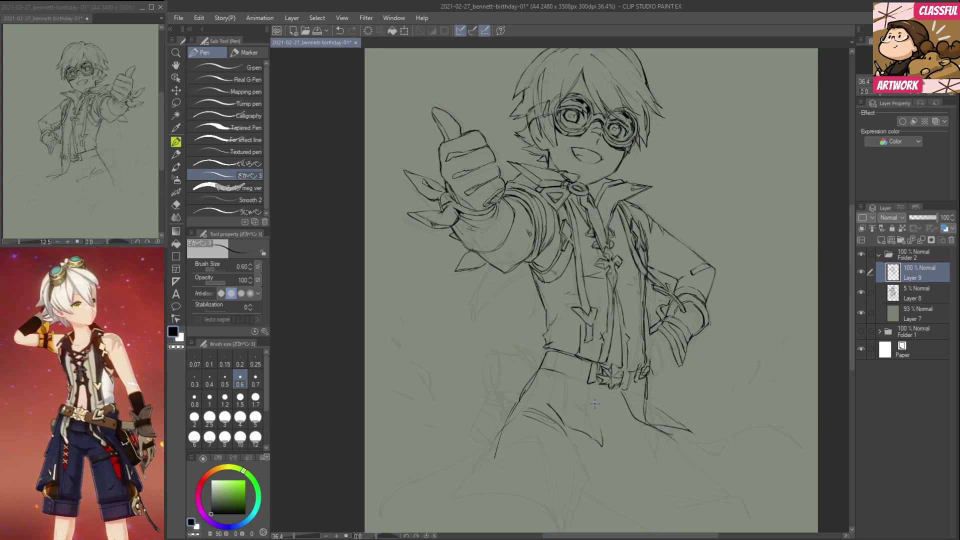
drag(591, 392, 612, 452)
Erase the pointed front flap between the legs with the soft eraser enlarged to size 4.
key(e)
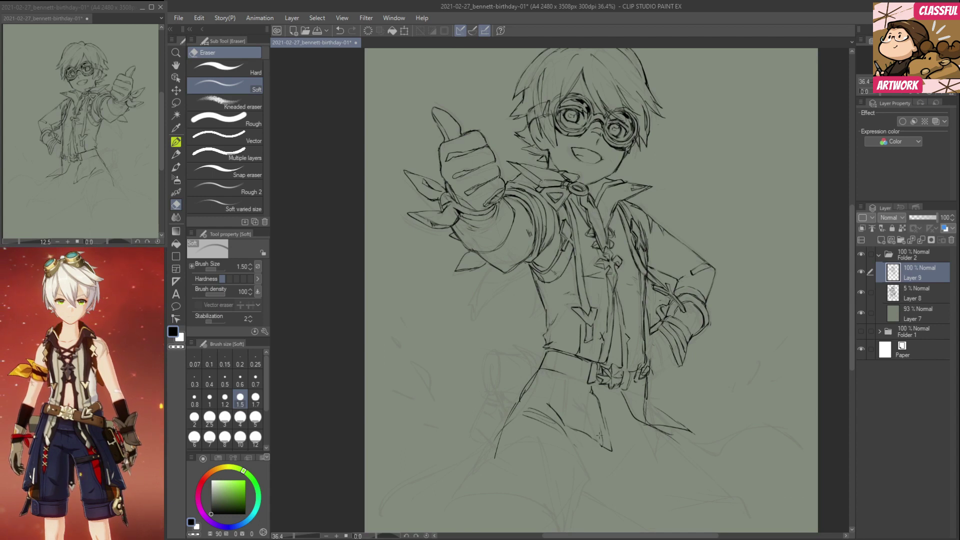
key(bracketright)
key(bracketright)
key(bracketright)
key(bracketright)
key(bracketright)
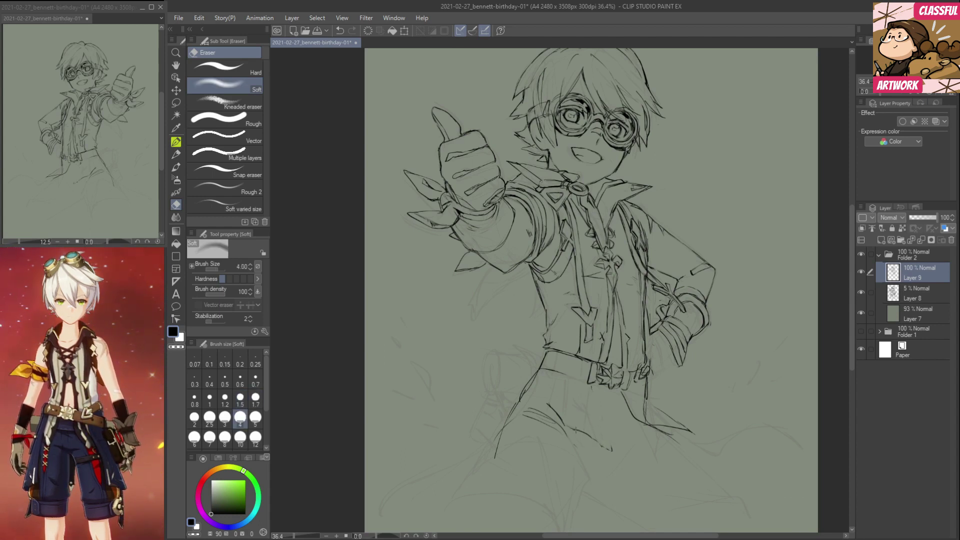
Redraw the shorts' front flap as a narrow squared panel hanging below the belt buckle, with an inner edge line.
key(p)
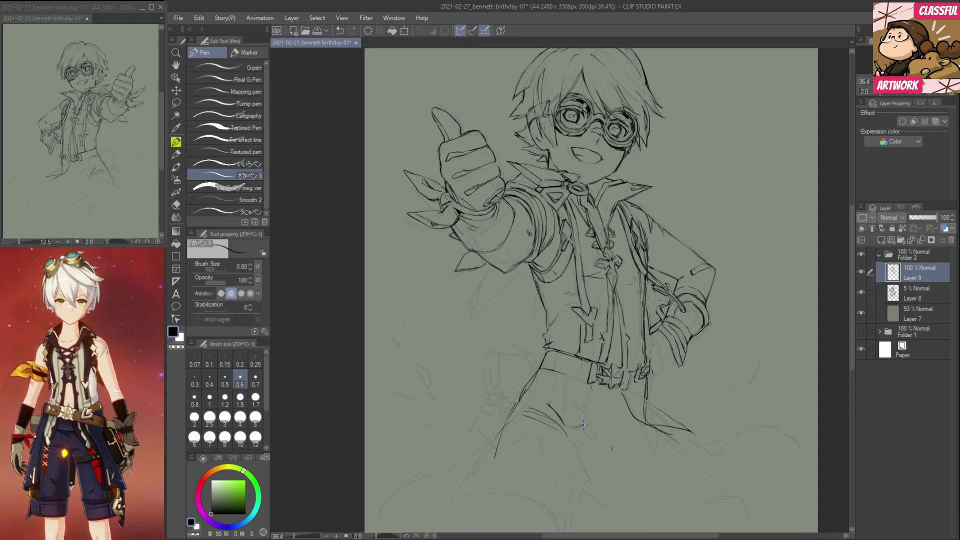
mouse_move(570, 429)
mouse_down()
mouse_move(598, 424)
mouse_move(587, 425)
mouse_move(597, 422)
mouse_move(592, 390)
mouse_move(582, 425)
mouse_up()
key(e)
key(p)
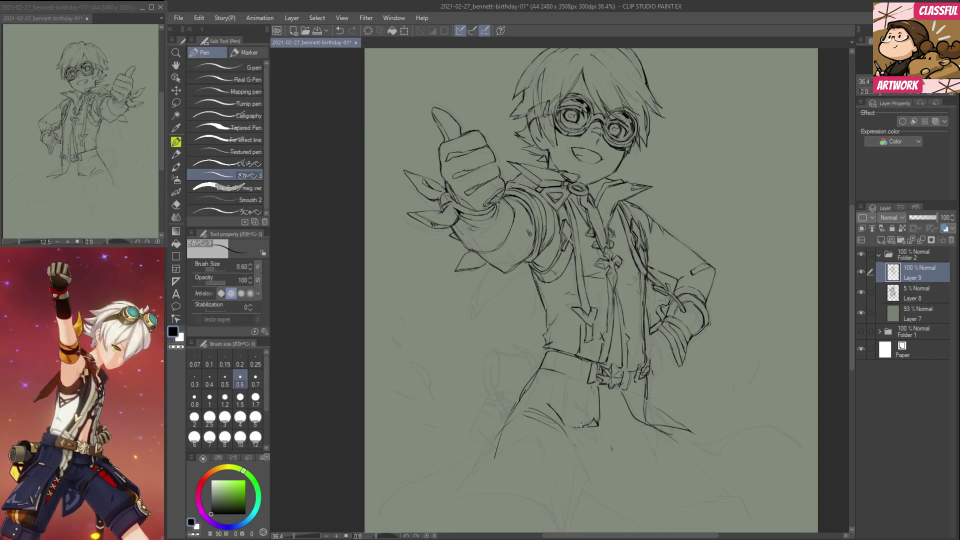
drag(592, 387, 595, 413)
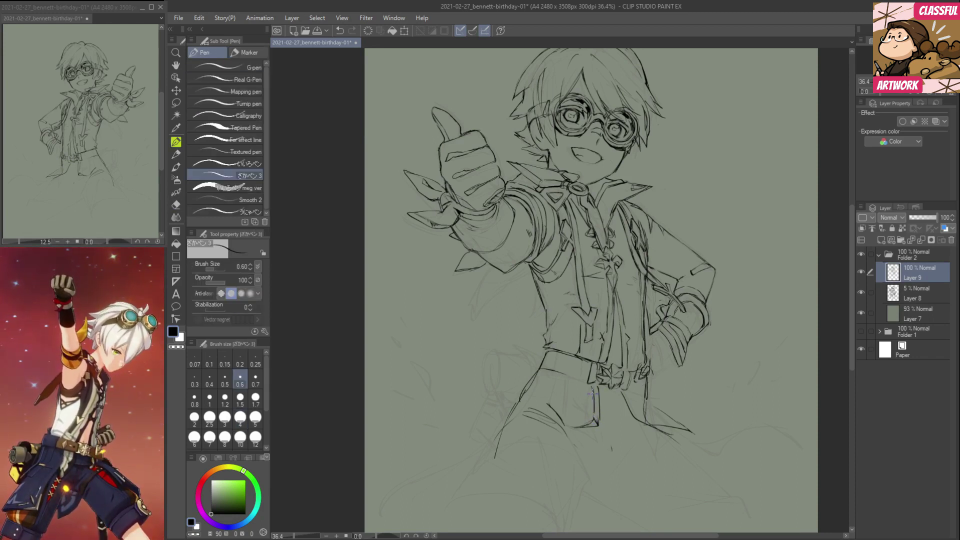
drag(583, 381, 579, 426)
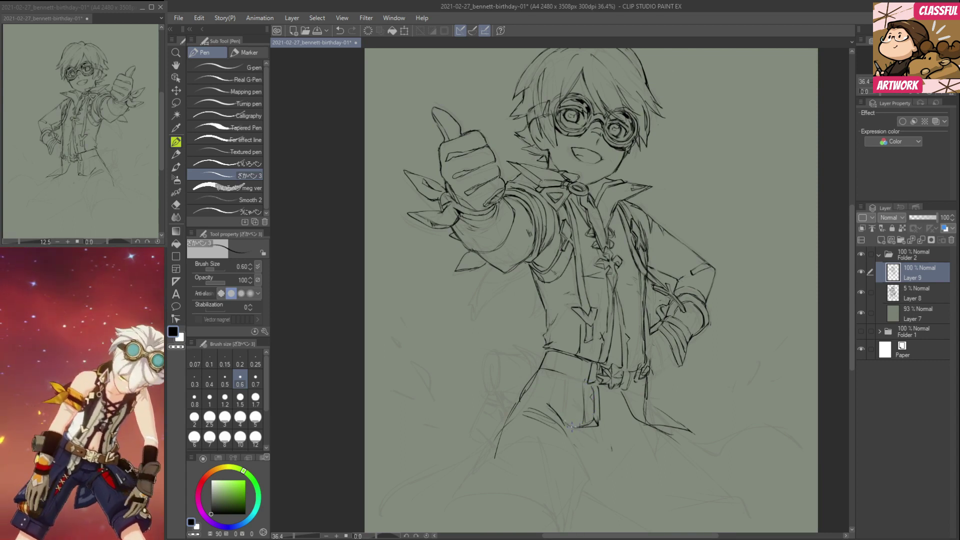
Erase the crossing lines at the hip below the bent arm and redraw the thigh outline and angular garment edge.
key(e)
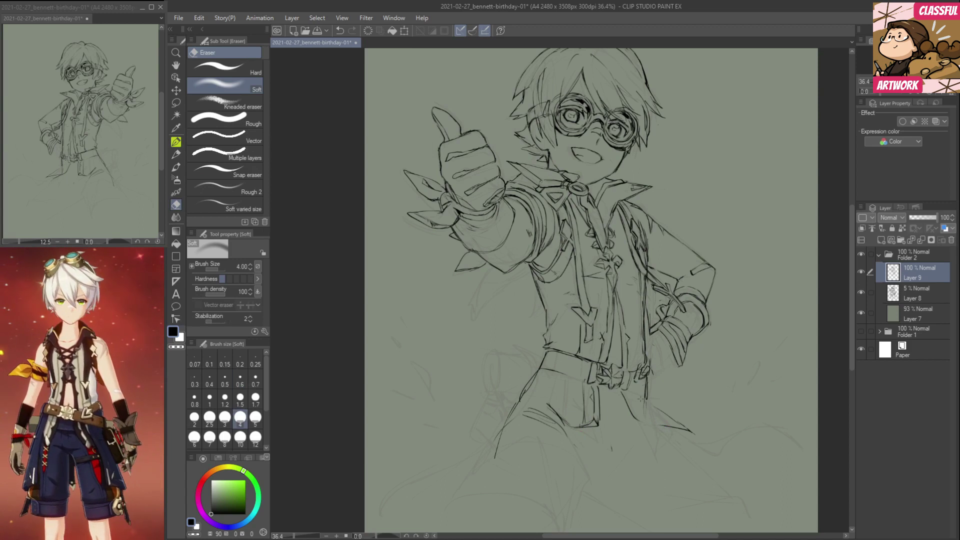
key(p)
drag(641, 421, 658, 444)
drag(646, 400, 666, 414)
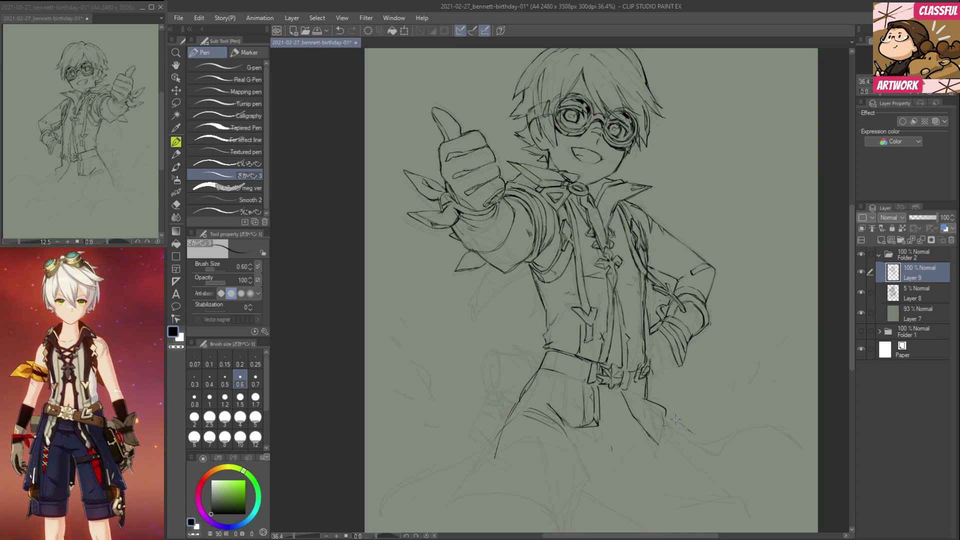
Sketch a long wavy strap trailing outward from the hip below the bent arm, with a folded, split end.
mouse_move(663, 415)
mouse_down()
mouse_move(689, 426)
mouse_move(648, 405)
mouse_move(642, 385)
mouse_move(697, 441)
mouse_move(679, 433)
mouse_move(714, 455)
mouse_move(715, 443)
mouse_move(697, 447)
mouse_move(746, 425)
mouse_up()
mouse_move(717, 456)
mouse_down()
mouse_move(767, 426)
mouse_move(755, 419)
mouse_move(786, 444)
mouse_up()
drag(756, 416, 801, 448)
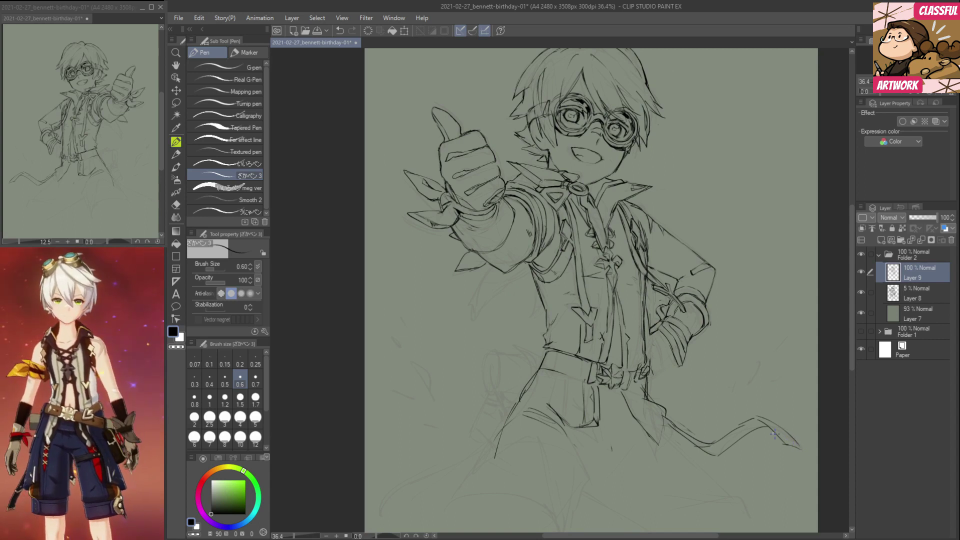
mouse_move(773, 434)
mouse_down()
mouse_move(809, 463)
mouse_move(775, 437)
mouse_move(796, 449)
mouse_move(793, 431)
mouse_move(797, 450)
mouse_up()
key(e)
key(p)
key(e)
key(p)
drag(749, 420, 775, 434)
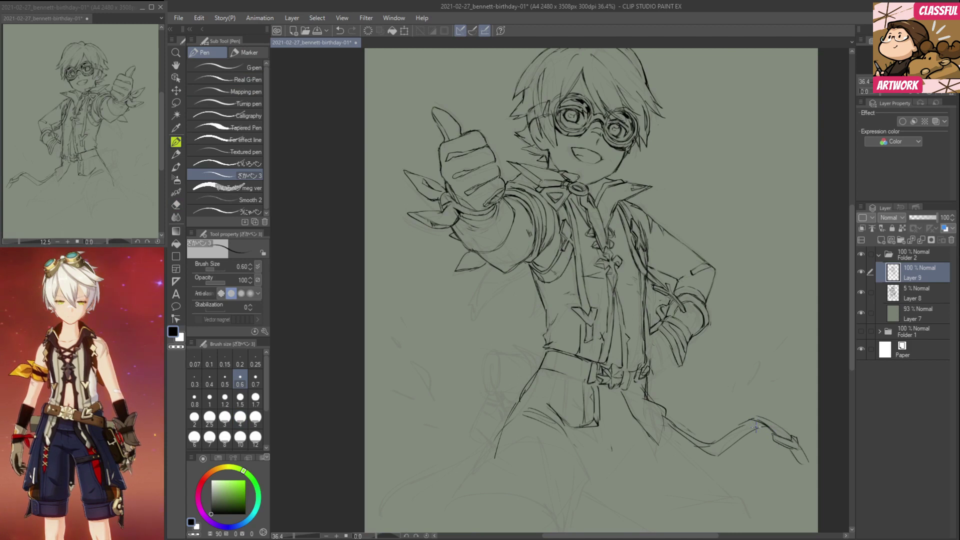
Erase the upper edge of the trailing strap before its folded tip and redraw it as a clean curve.
key(e)
drag(753, 423, 724, 438)
drag(749, 421, 758, 416)
key(p)
drag(716, 444, 751, 419)
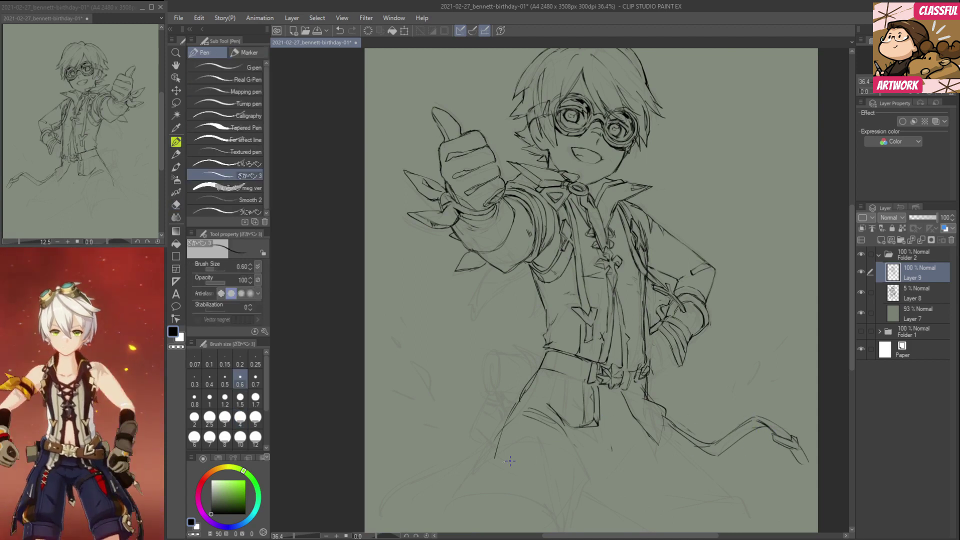
Sketch the curved hem of the shorts' leg below the thumbs-up arm, with an angular trim corner at its inner end.
drag(512, 418, 482, 431)
mouse_move(462, 495)
mouse_down()
mouse_move(559, 494)
mouse_move(571, 470)
mouse_move(569, 500)
mouse_up()
mouse_move(571, 456)
mouse_down()
mouse_move(564, 497)
mouse_move(565, 482)
mouse_move(554, 494)
mouse_move(530, 487)
mouse_move(552, 486)
mouse_up()
key(e)
key(p)
mouse_move(530, 488)
mouse_down()
mouse_move(562, 486)
mouse_move(570, 468)
mouse_move(548, 492)
mouse_move(528, 487)
mouse_move(568, 489)
mouse_move(572, 469)
mouse_up()
key(e)
key(p)
Draw the inner and flared outer edges of that shorts' leg, erasing and redrawing the outer thigh outline.
drag(595, 507, 591, 484)
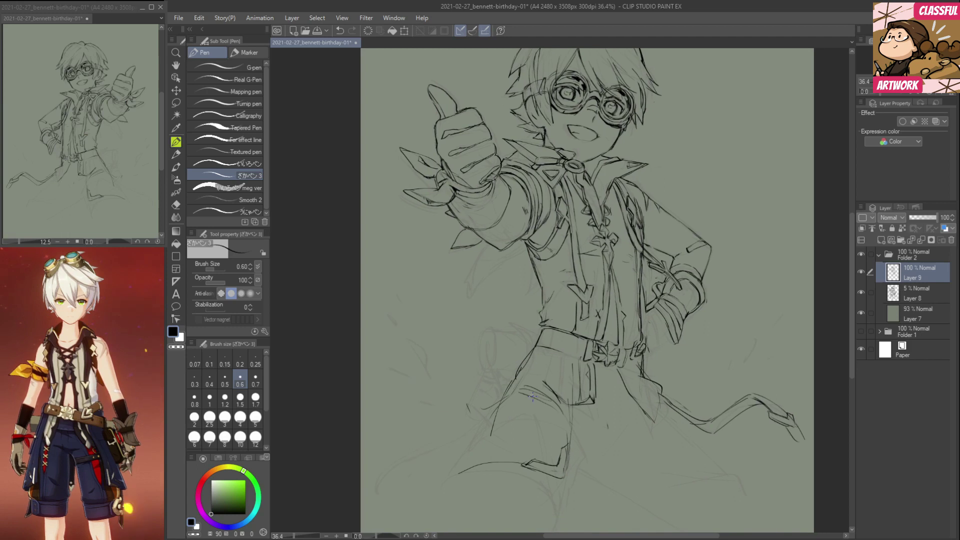
drag(570, 419, 566, 439)
drag(472, 466, 448, 483)
mouse_move(444, 473)
mouse_down()
mouse_move(450, 446)
mouse_move(506, 387)
mouse_up()
mouse_move(482, 418)
mouse_down()
mouse_move(510, 384)
mouse_move(470, 434)
mouse_up()
key(e)
drag(514, 378, 474, 422)
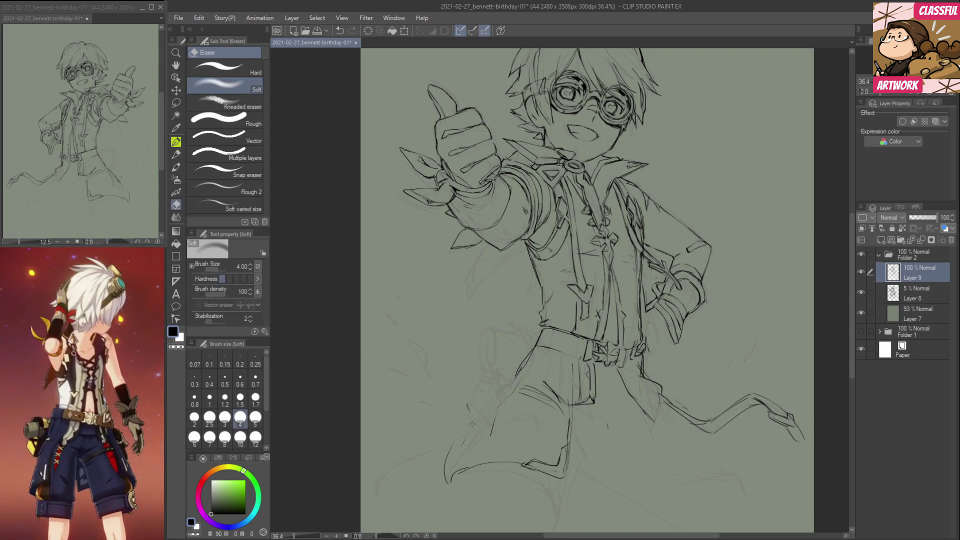
key(p)
drag(512, 382, 482, 412)
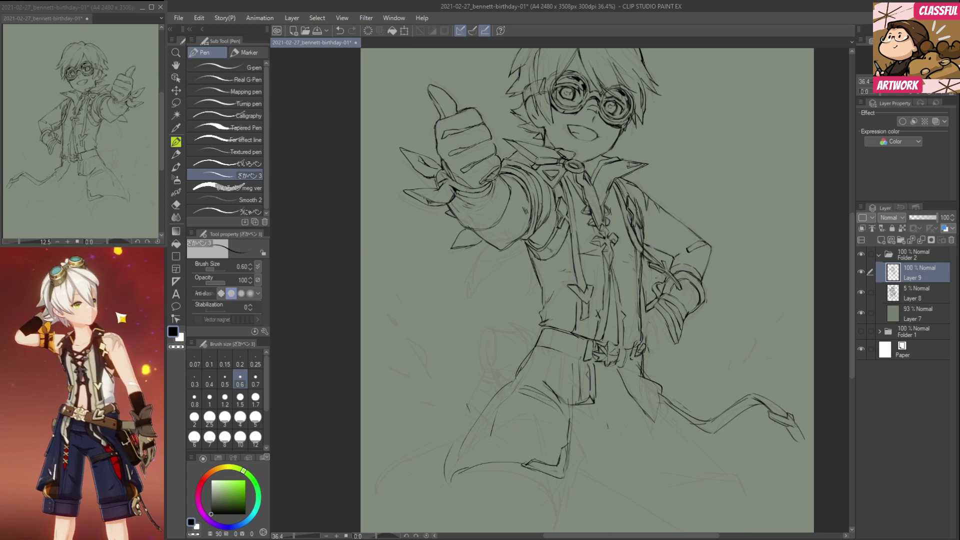
Switch to Bennett's game character screen, rotate the model to a side view for reference, and return to the sketch.
key(alt+Tab)
drag(92, 404, 147, 411)
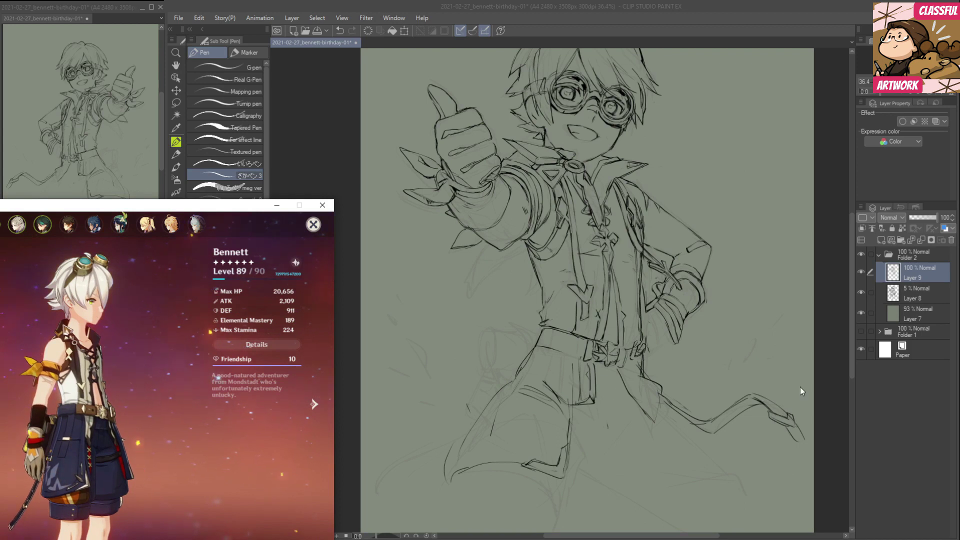
click(831, 384)
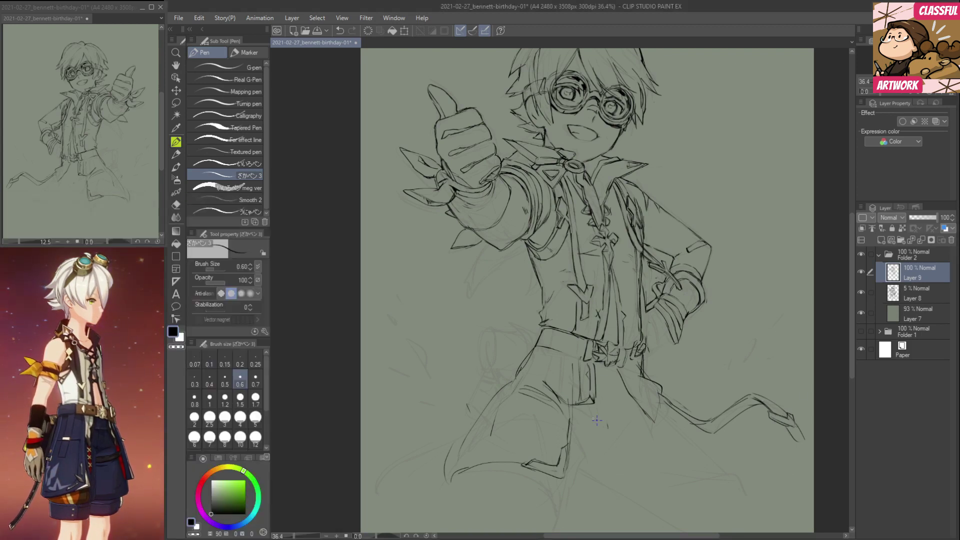
Add a leaf-shaped mark above the shorts' trim corner and draw two pointed cloth ends hanging below the raised arm.
mouse_move(538, 438)
mouse_down()
mouse_move(552, 456)
mouse_move(543, 449)
mouse_up()
drag(605, 375, 620, 451)
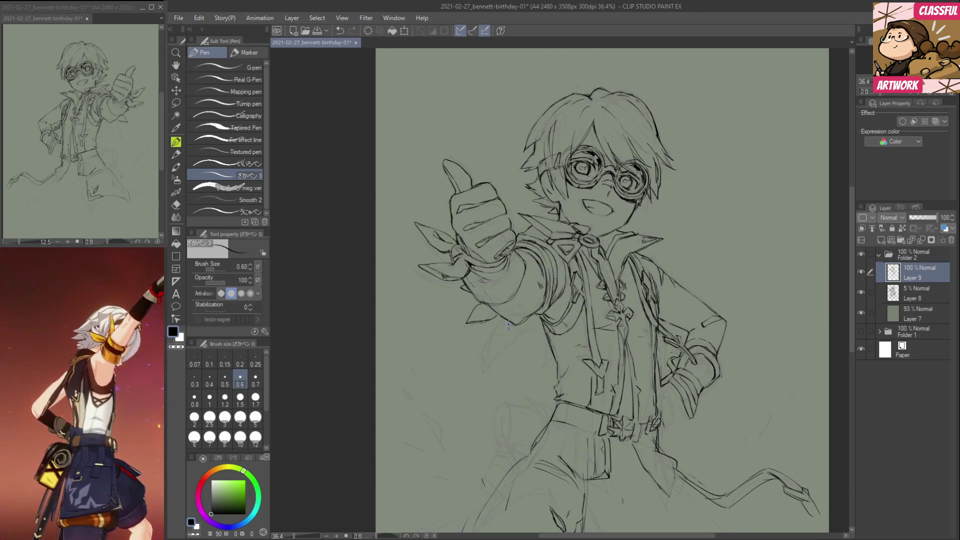
mouse_move(501, 323)
mouse_down()
mouse_move(483, 365)
mouse_move(495, 358)
mouse_move(500, 326)
mouse_move(545, 333)
mouse_move(550, 356)
mouse_up()
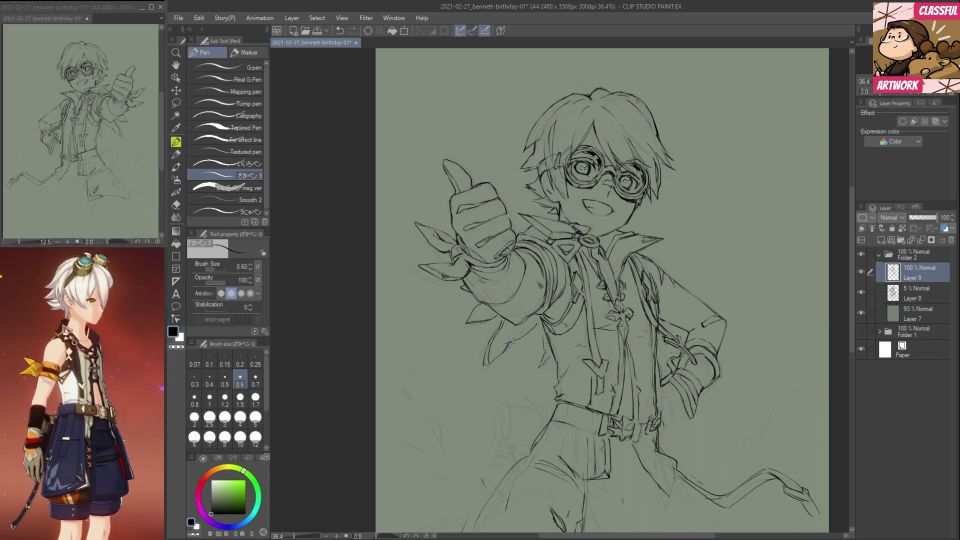
drag(541, 367, 554, 356)
Draw a cylindrical pouch with a round end at the hip and attach it to the belt, adding belt loop and hole details.
drag(634, 431, 645, 325)
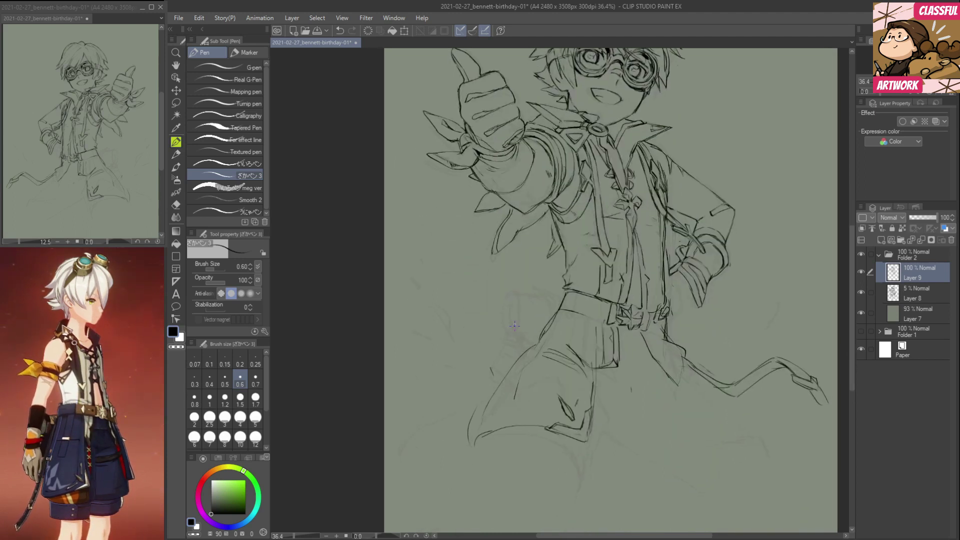
mouse_move(525, 302)
mouse_down()
mouse_move(512, 314)
mouse_move(515, 289)
mouse_move(548, 295)
mouse_up()
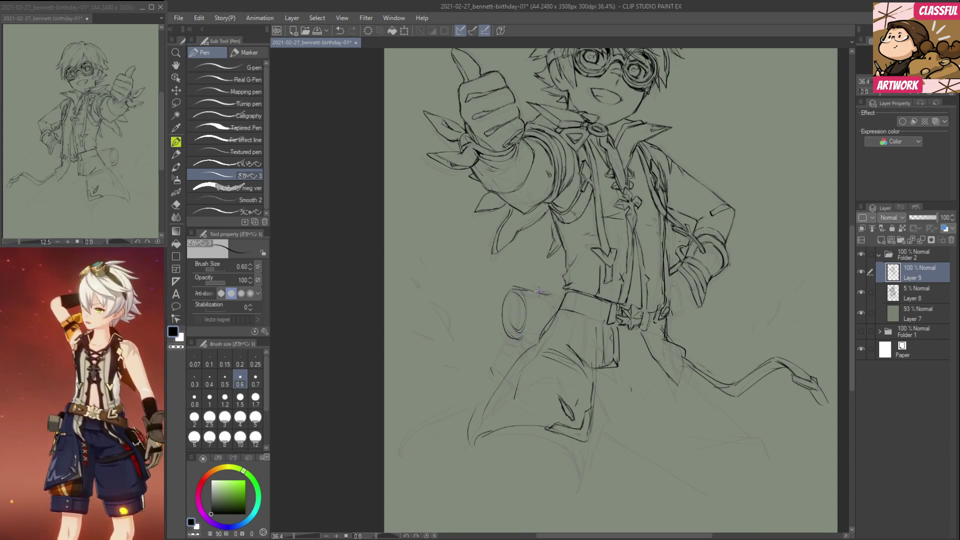
key(e)
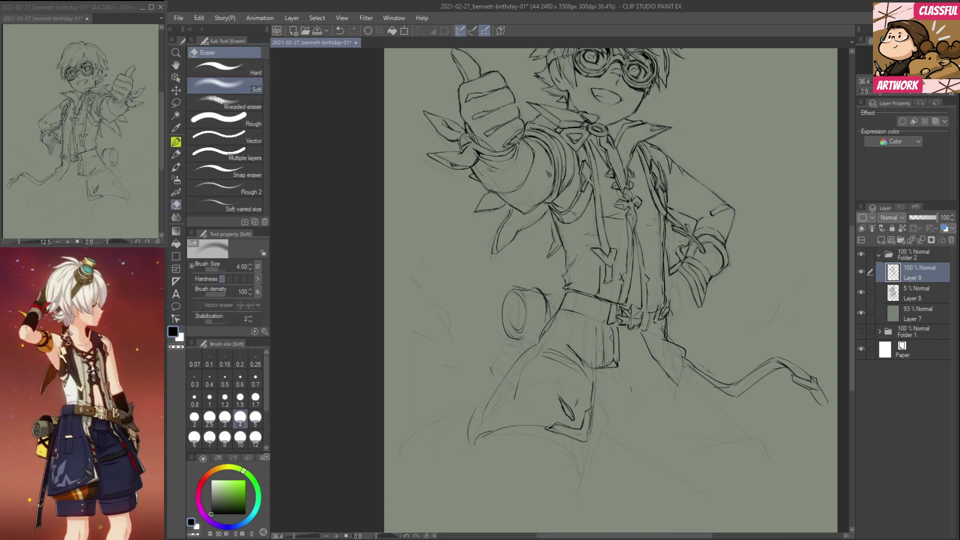
key(p)
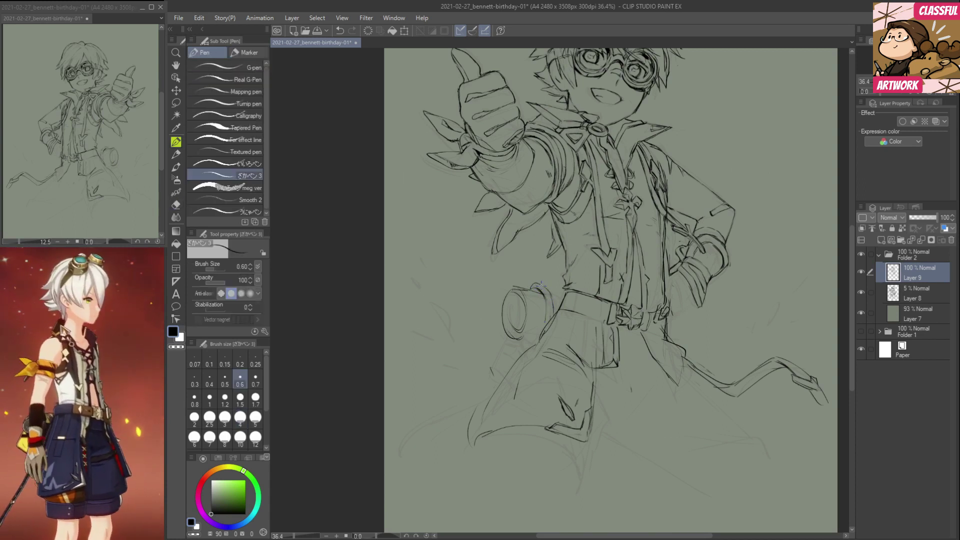
drag(555, 290, 556, 303)
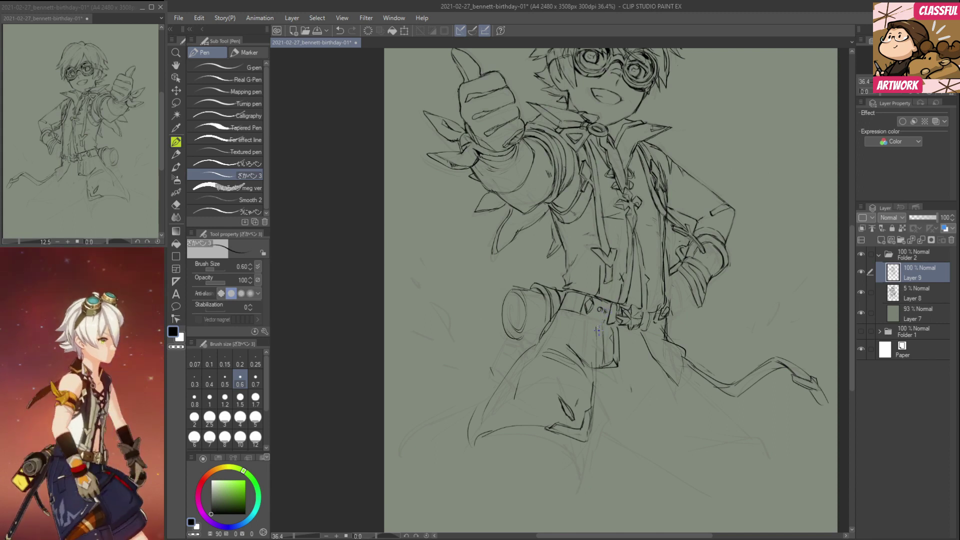
Draw fabric folds and a squared pocket flap on the upper thigh, erasing the overlapping fold lines beside it.
drag(588, 318, 592, 343)
drag(565, 309, 540, 359)
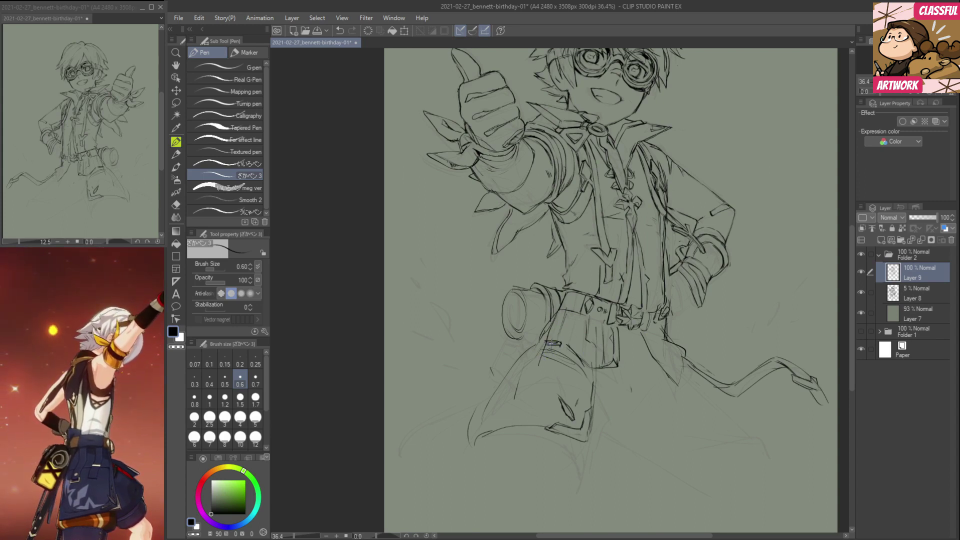
mouse_move(546, 341)
mouse_down()
mouse_move(560, 346)
mouse_move(532, 365)
mouse_move(552, 364)
mouse_up()
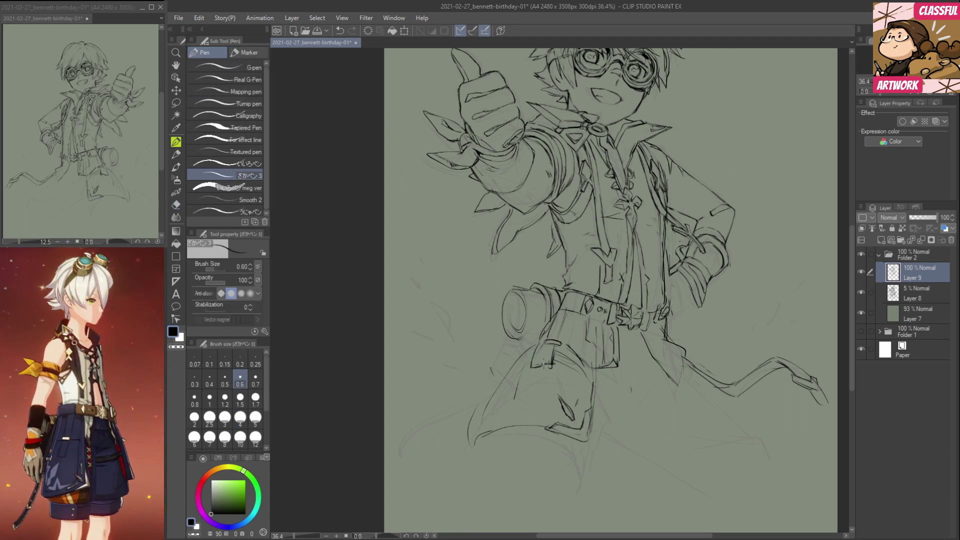
mouse_move(529, 369)
mouse_down()
mouse_move(553, 366)
mouse_move(527, 369)
mouse_move(540, 346)
mouse_move(553, 362)
mouse_up()
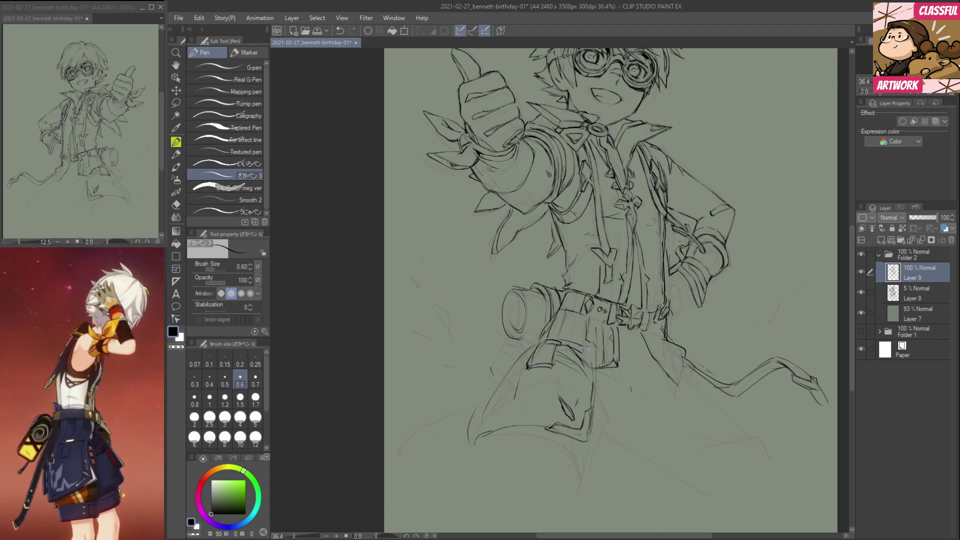
key(e)
drag(563, 357, 574, 369)
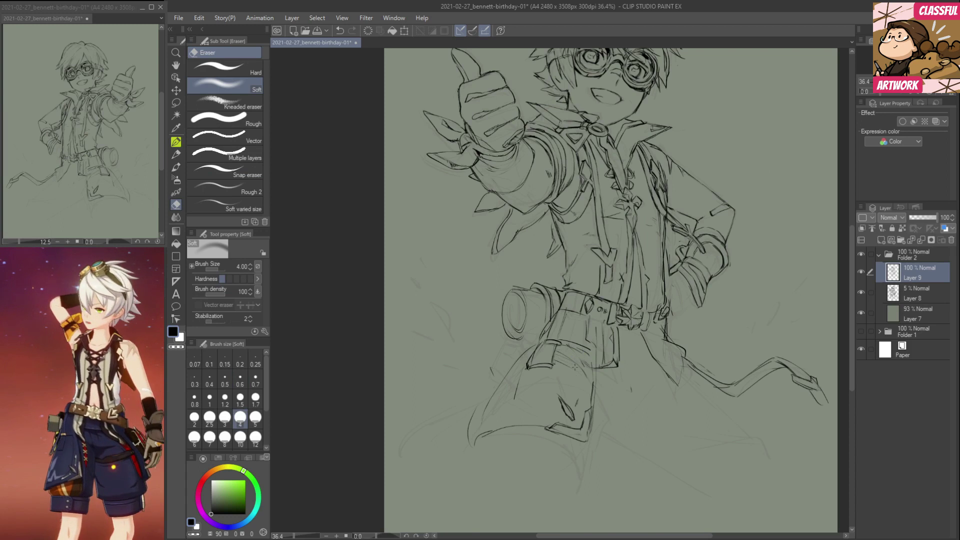
key(p)
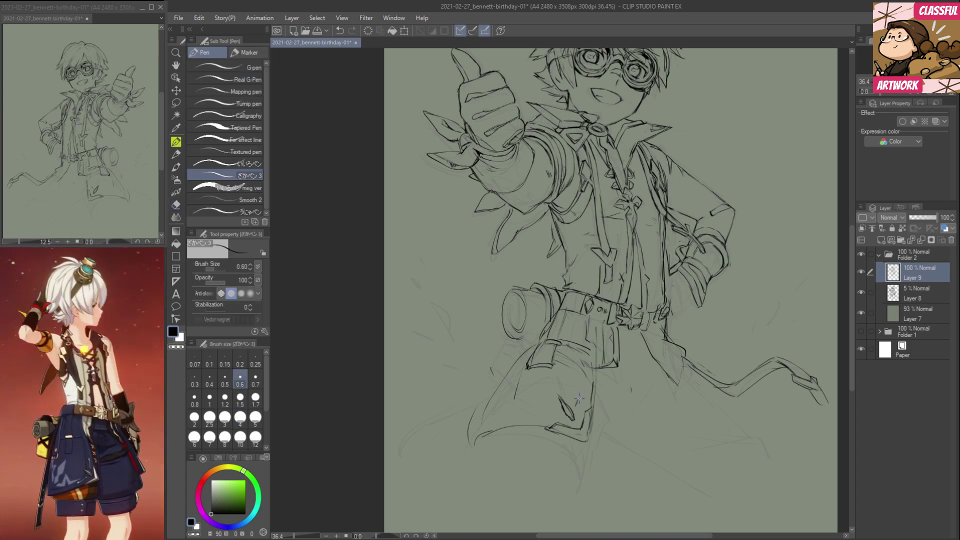
Complete the leaf-shaped emblem near the shorts' hem and add an inner trim line following the hem.
mouse_move(588, 388)
mouse_down()
mouse_move(577, 409)
mouse_move(532, 415)
mouse_move(549, 413)
mouse_up()
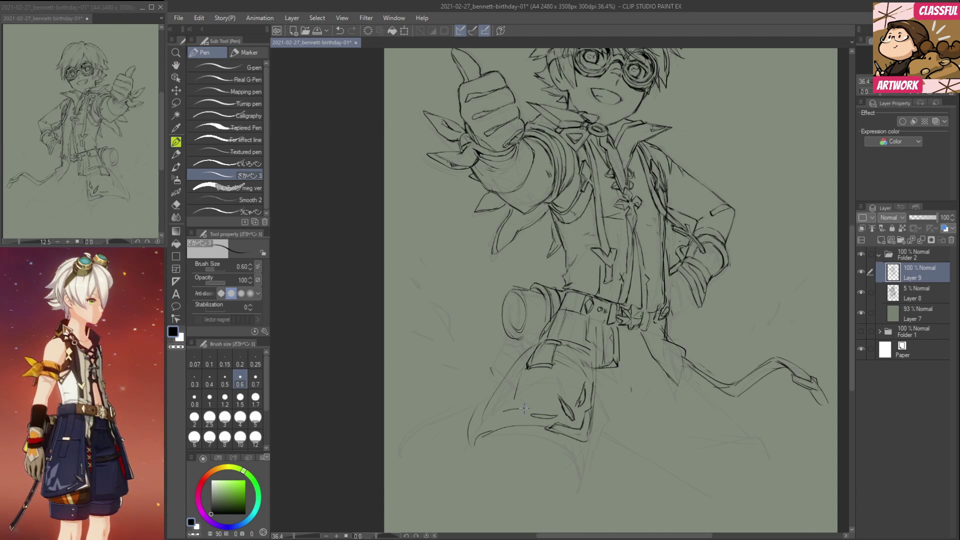
key(e)
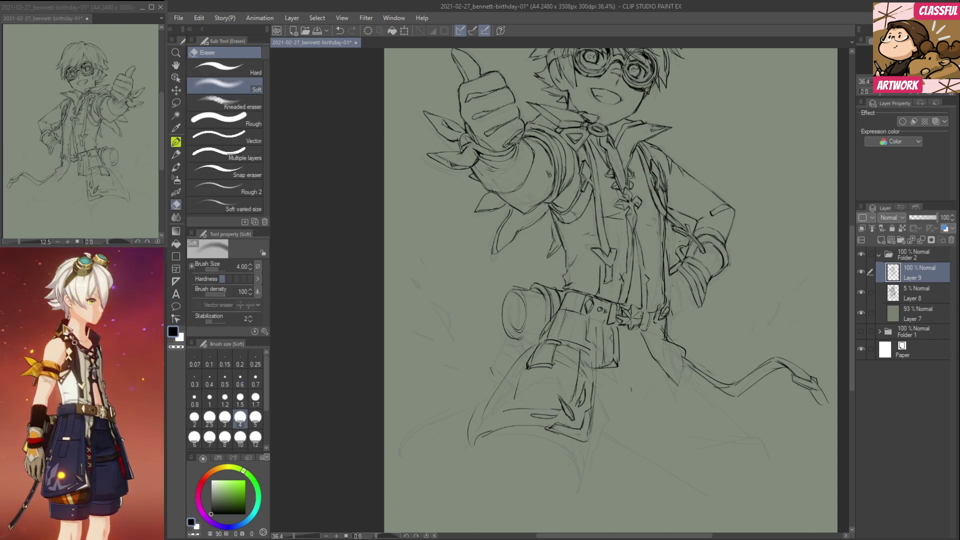
key(p)
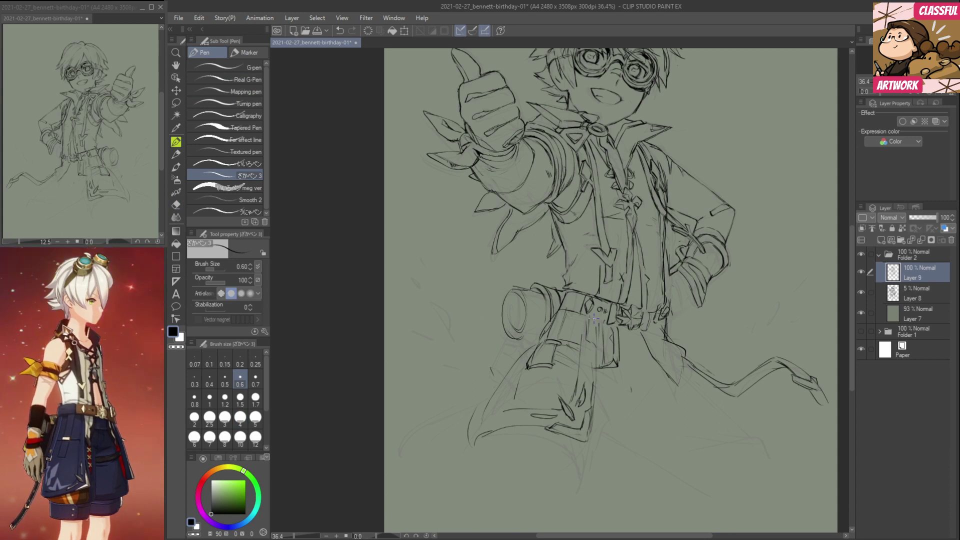
Erase the stray edge lines between the front panel and the thigh and clean up the panel's edge.
mouse_move(590, 343)
mouse_down()
mouse_move(594, 323)
mouse_move(592, 355)
mouse_up()
key(e)
drag(589, 322, 592, 345)
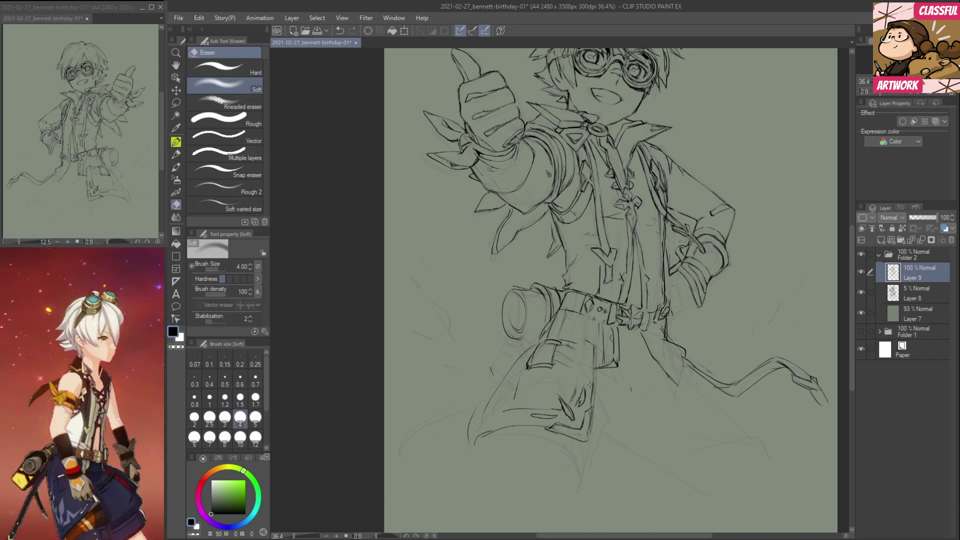
key(p)
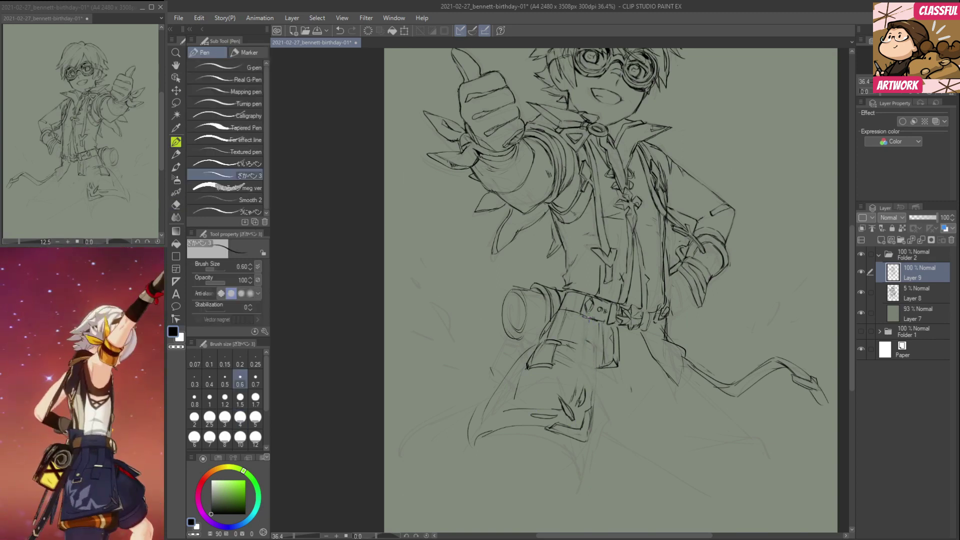
Refine the belt buckle and the knotted belt detail beside it, erasing the rough lines underneath.
drag(591, 335, 575, 403)
key(e)
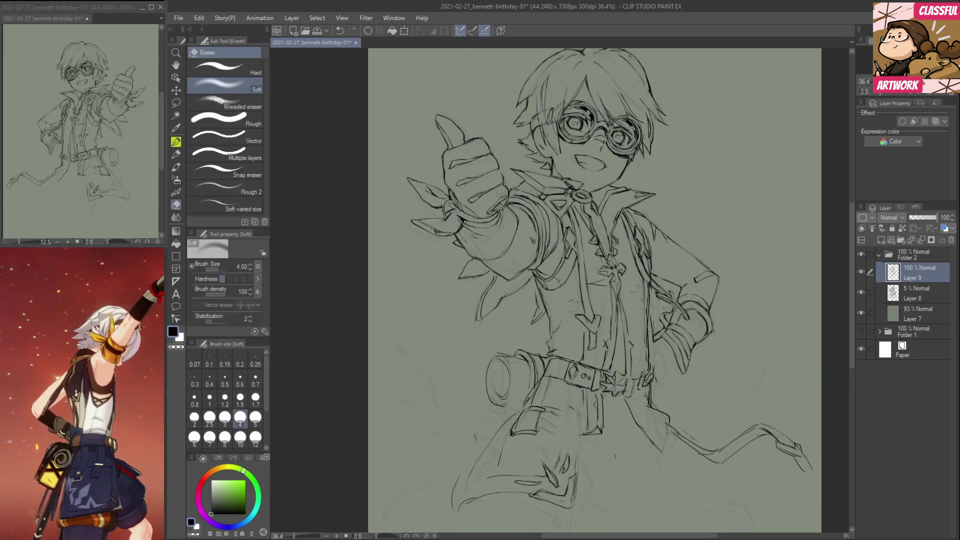
key(p)
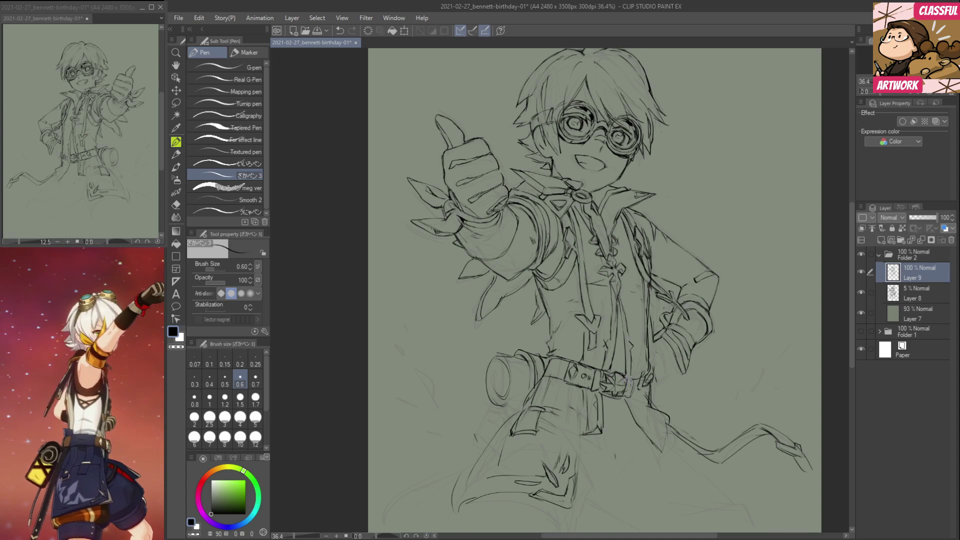
key(e)
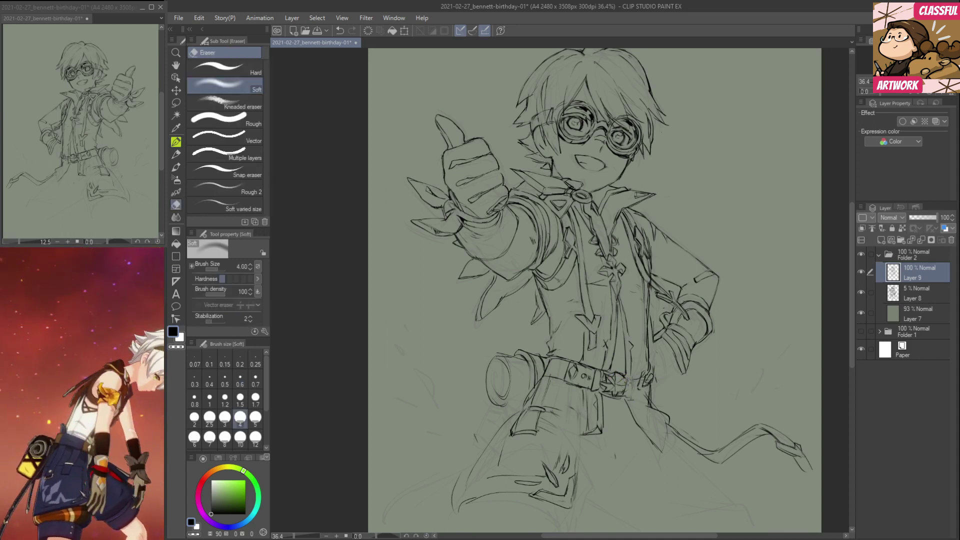
key(p)
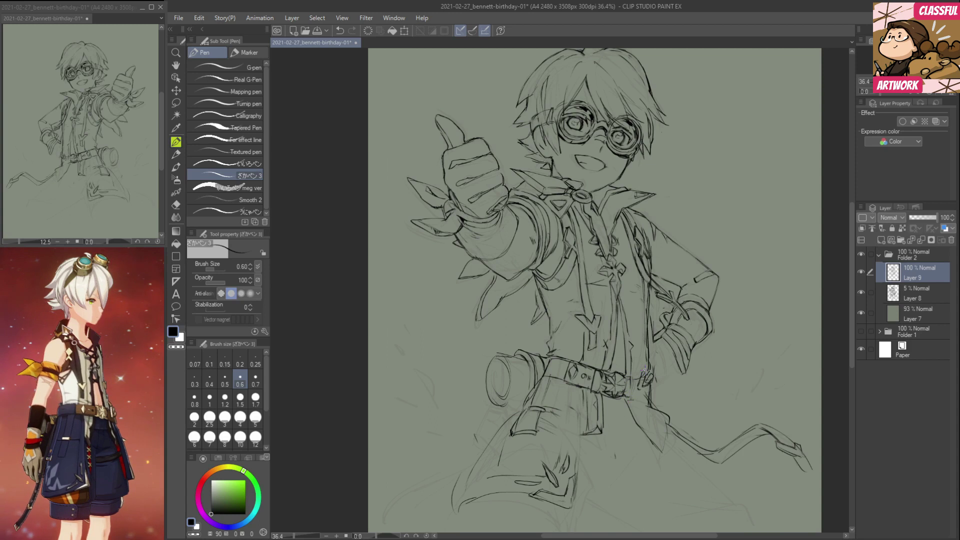
mouse_move(651, 387)
mouse_down()
mouse_move(649, 364)
mouse_move(653, 389)
mouse_move(630, 394)
mouse_move(648, 405)
mouse_up()
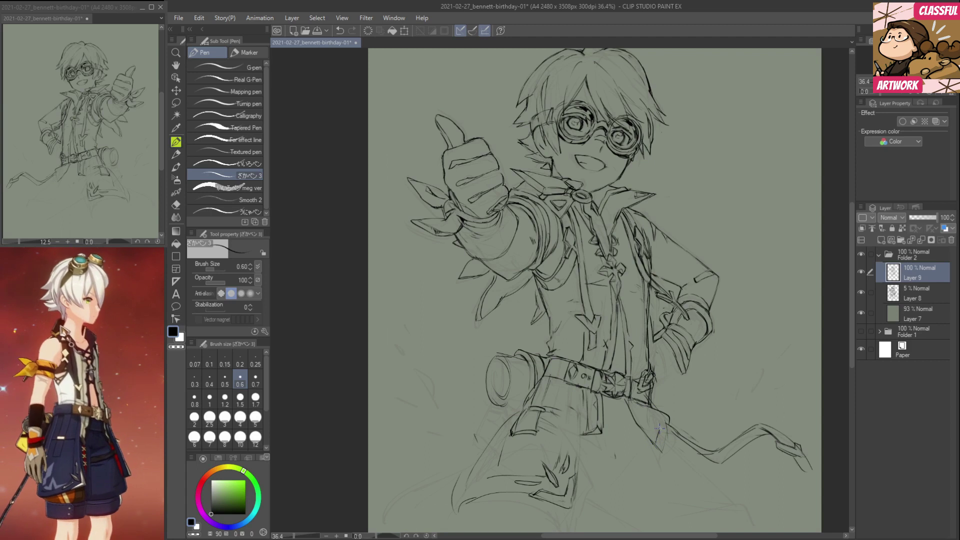
Draw a second straight strap hanging diagonally from the hip flap, erasing the flap's crossing edge and adding an angular end.
mouse_move(637, 411)
mouse_down()
mouse_move(653, 432)
mouse_move(662, 426)
mouse_up()
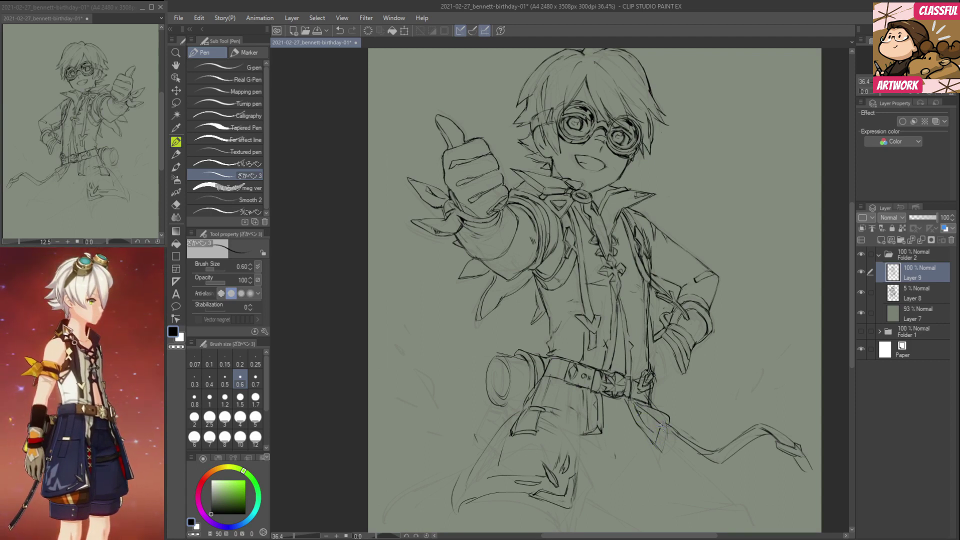
drag(674, 498, 674, 414)
drag(661, 350, 731, 417)
drag(683, 381, 729, 414)
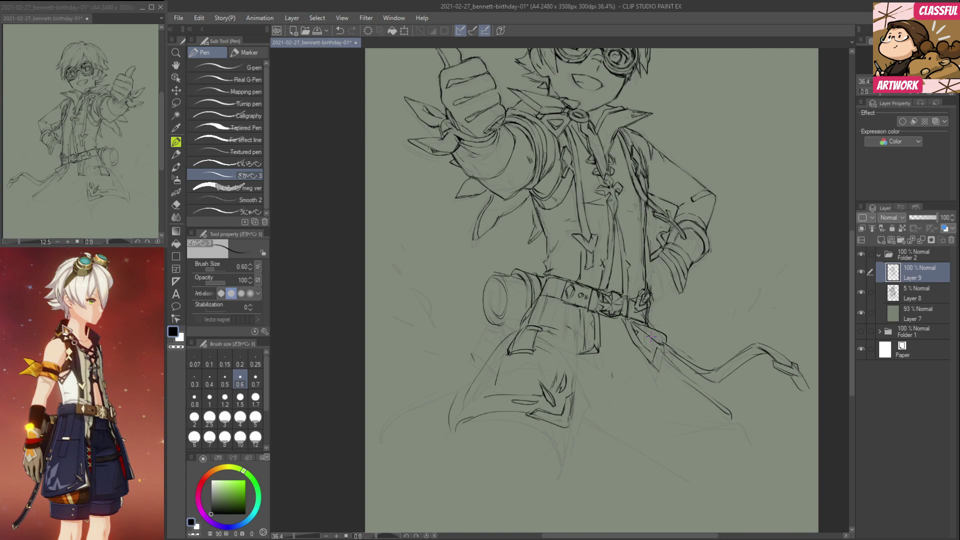
key(e)
key(p)
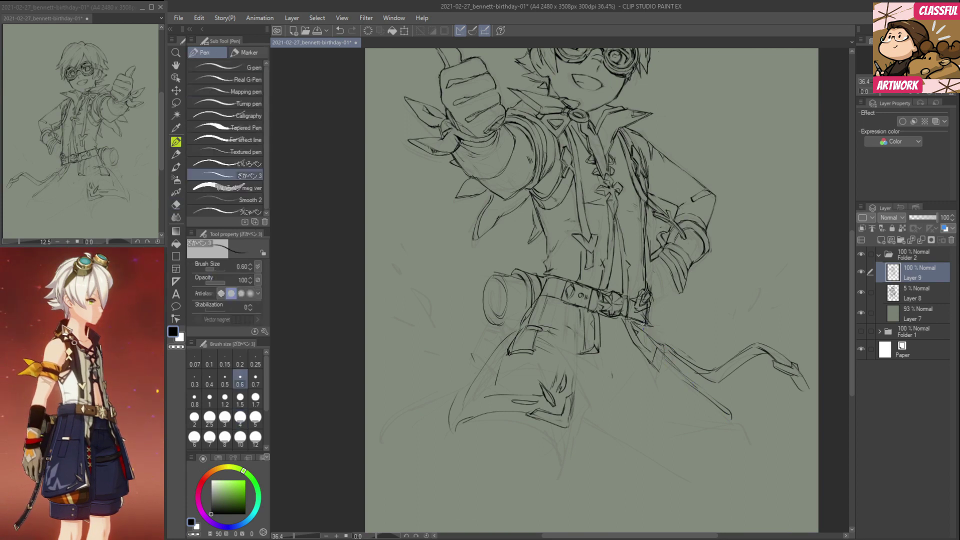
mouse_move(647, 323)
mouse_down()
mouse_move(746, 415)
mouse_move(748, 476)
mouse_move(714, 398)
mouse_move(703, 419)
mouse_move(724, 415)
mouse_up()
mouse_move(722, 342)
mouse_down()
mouse_move(733, 462)
mouse_move(719, 413)
mouse_up()
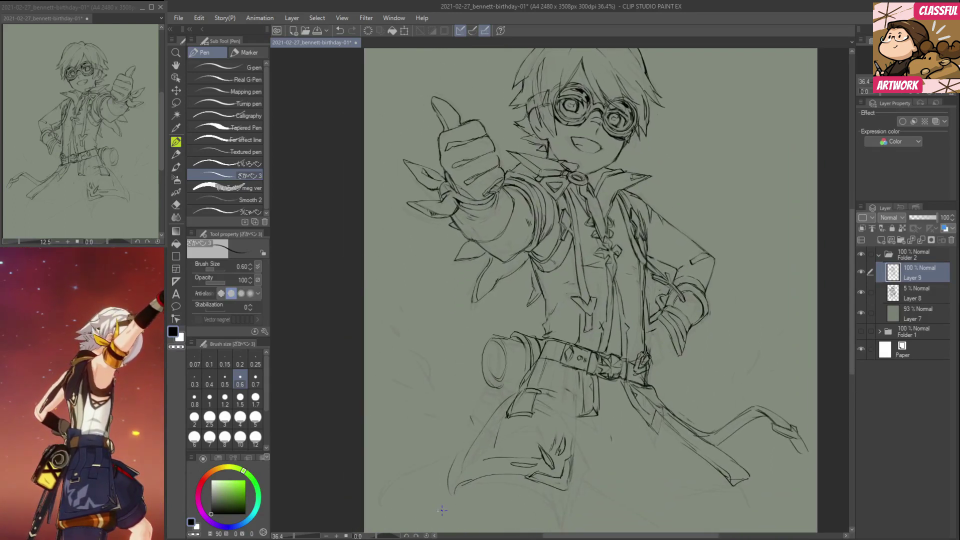
Redraw the upper fingers of the gloved hand resting on the hip, erasing the old lines around the knuckles.
click(337, 536)
click(337, 535)
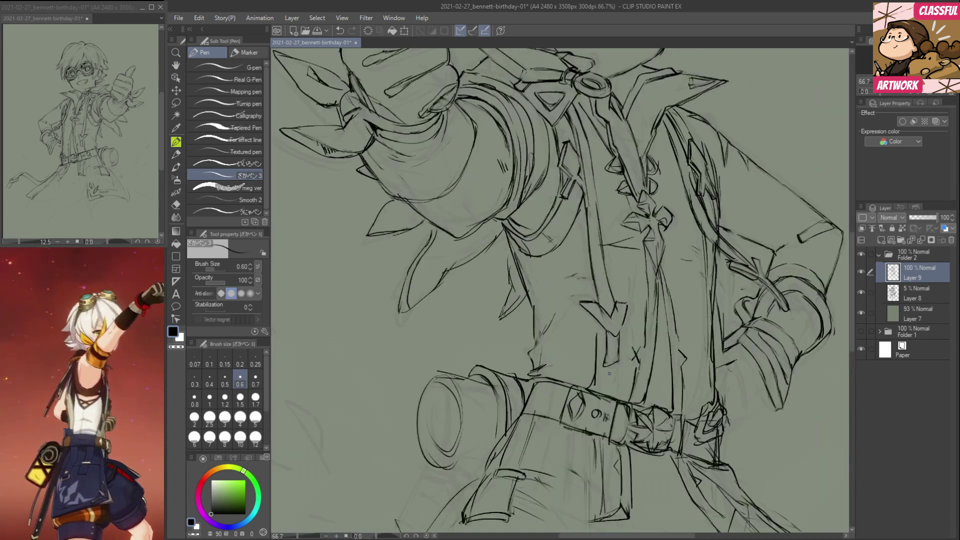
key(e)
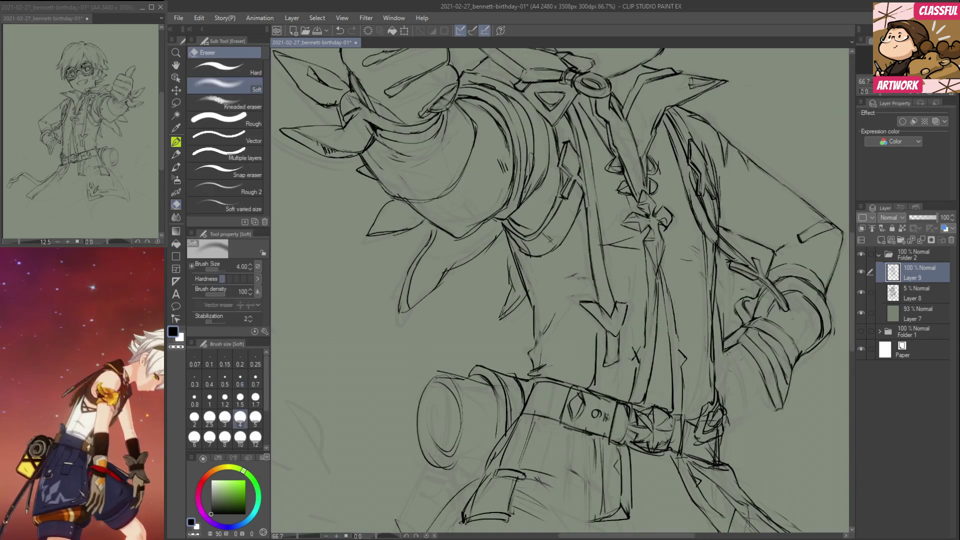
key(p)
drag(729, 349, 716, 355)
drag(724, 349, 717, 357)
key(e)
mouse_move(725, 311)
mouse_down()
mouse_move(723, 344)
mouse_move(718, 319)
mouse_move(733, 334)
mouse_move(716, 351)
mouse_move(730, 333)
mouse_move(749, 337)
mouse_up()
key(p)
mouse_move(717, 374)
mouse_down()
mouse_move(745, 364)
mouse_move(745, 376)
mouse_move(744, 385)
mouse_up()
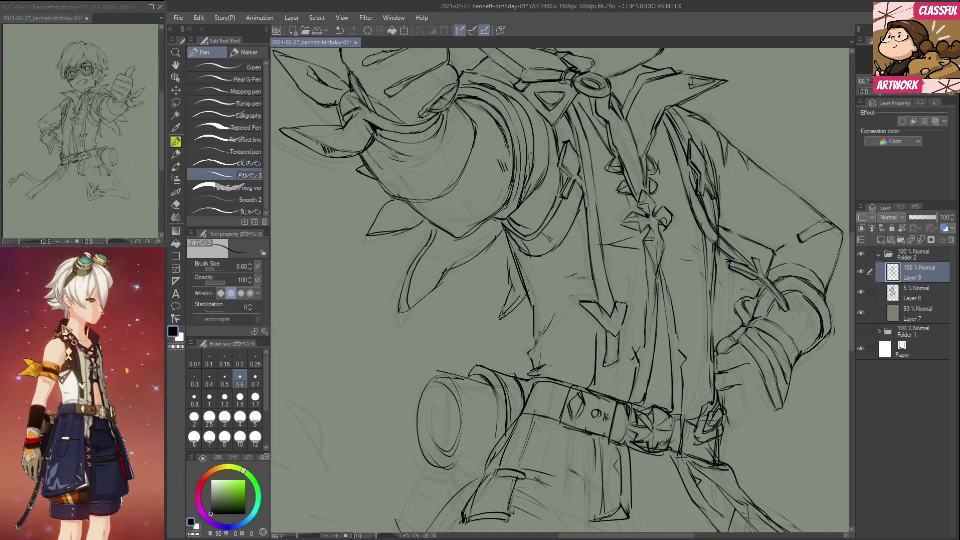
Reshape the rest of the hip hand, drawing curved finger segments and closing the glove's outline beside the waist.
key(e)
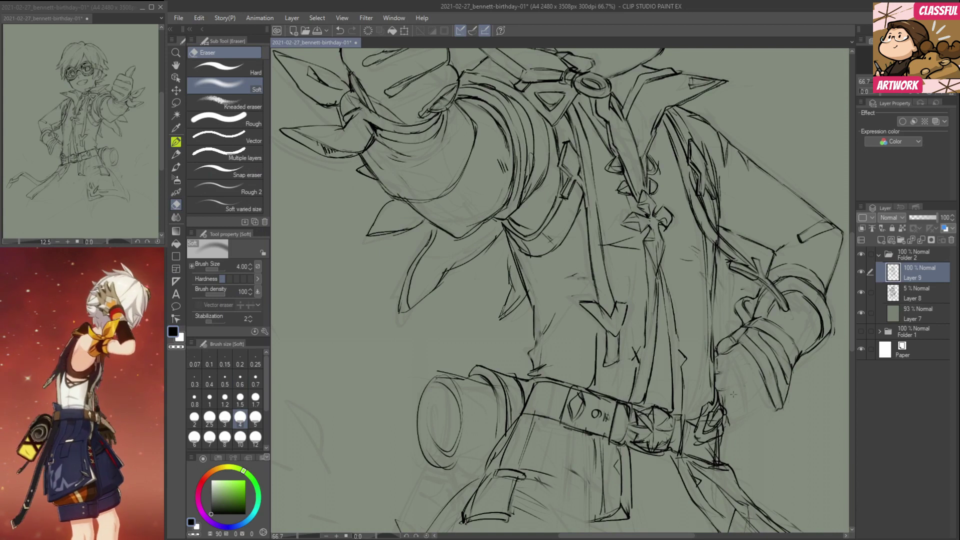
key(p)
mouse_move(732, 347)
mouse_down()
mouse_move(758, 379)
mouse_move(767, 413)
mouse_up()
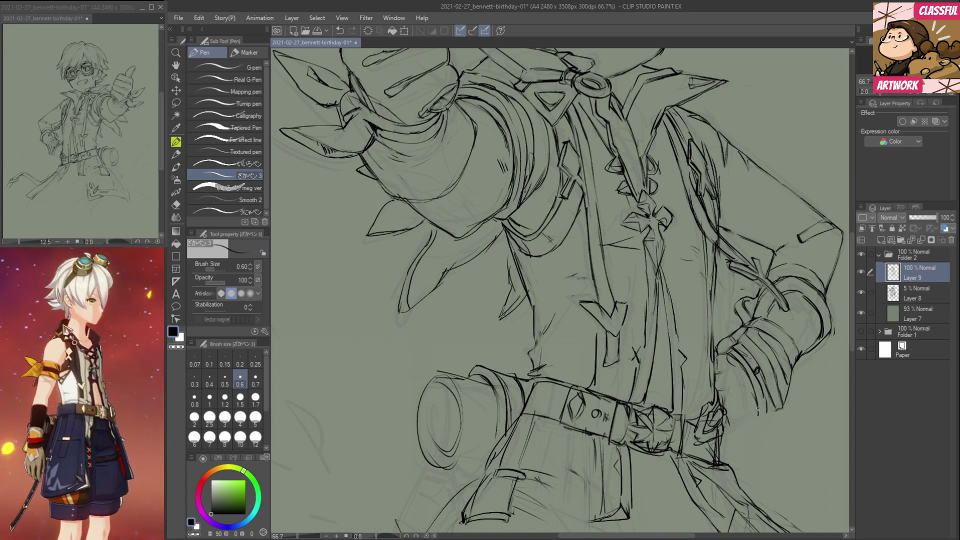
mouse_move(737, 369)
mouse_down()
mouse_move(720, 395)
mouse_move(740, 387)
mouse_move(725, 411)
mouse_move(741, 411)
mouse_move(725, 421)
mouse_move(759, 416)
mouse_up()
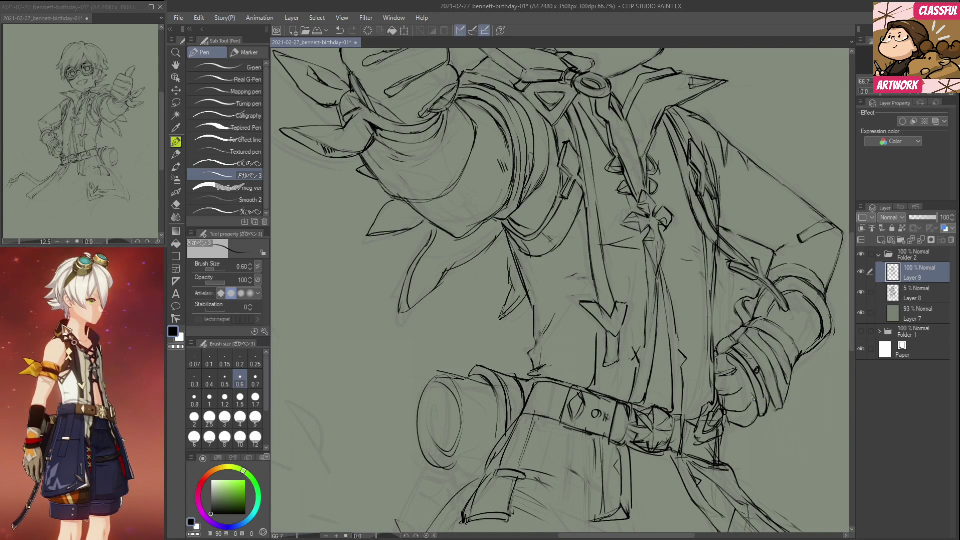
drag(808, 437, 771, 443)
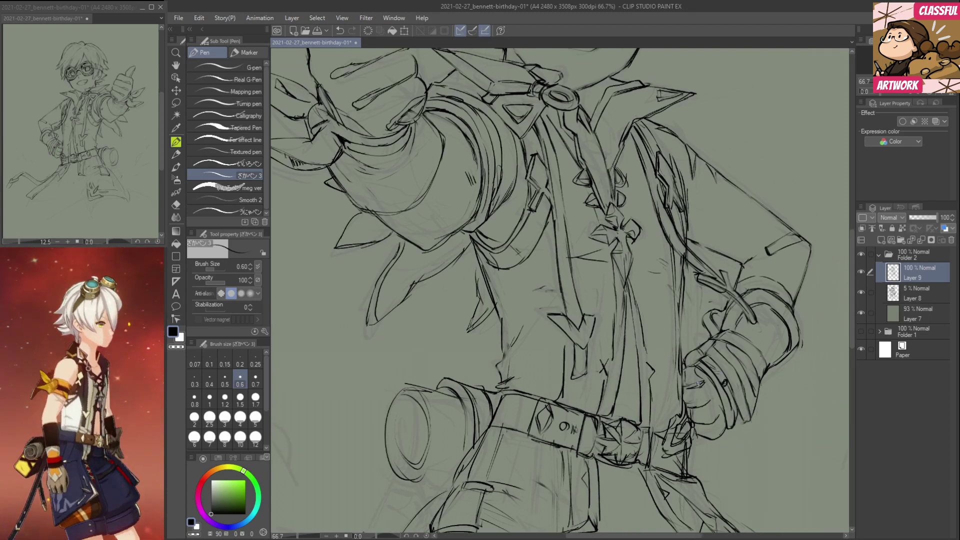
Erase the lines inside the hip hand and add short fingertip ends and creases against the waist.
key(e)
drag(698, 372, 705, 386)
drag(724, 414, 723, 432)
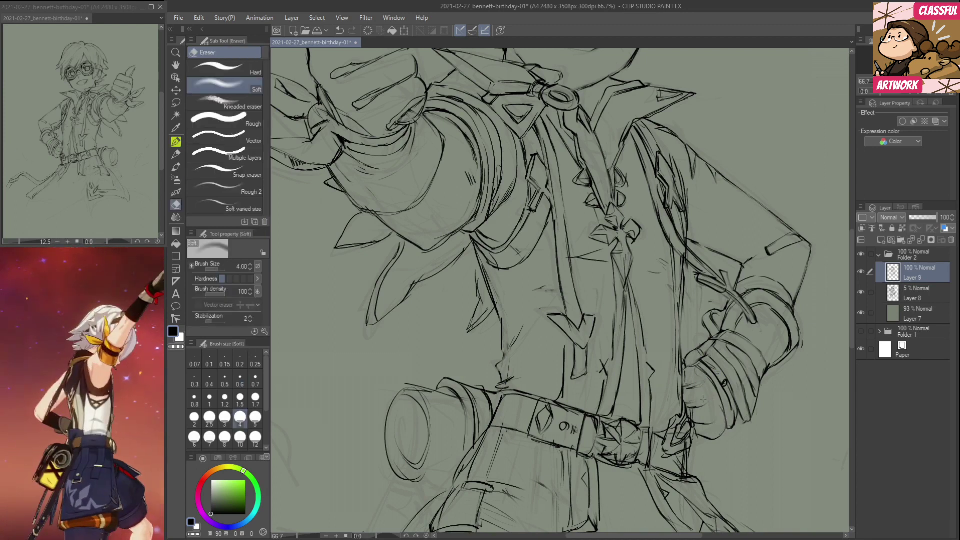
key(p)
mouse_move(683, 385)
mouse_down()
mouse_move(695, 389)
mouse_move(704, 426)
mouse_up()
drag(694, 421, 707, 424)
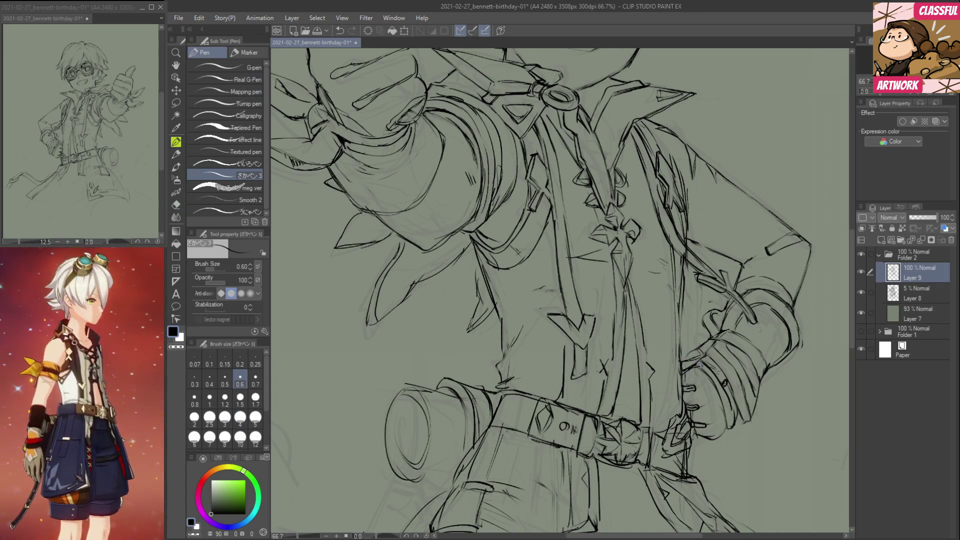
drag(684, 358, 699, 352)
drag(682, 309, 677, 359)
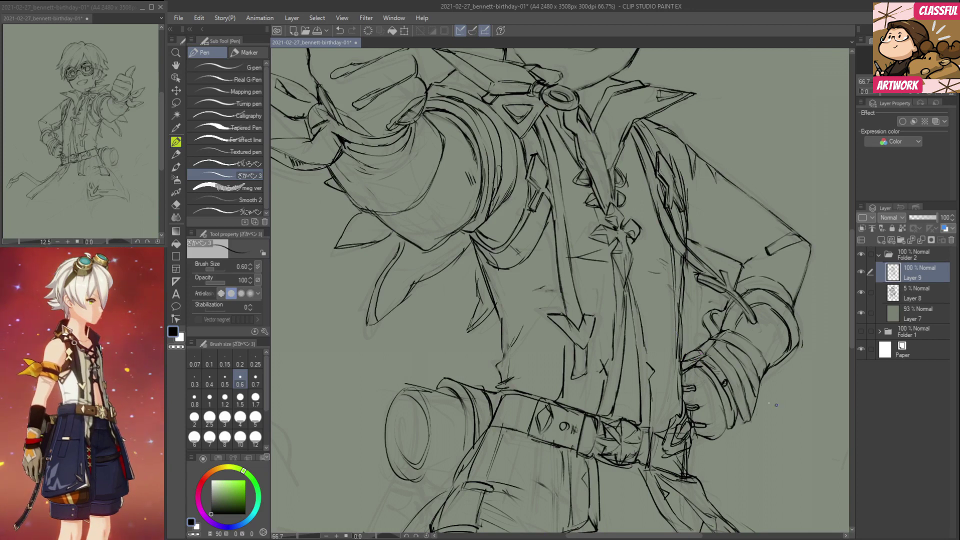
Try a small spiky tuft of hair at the top of the head.
drag(750, 312, 756, 453)
drag(747, 384, 751, 452)
drag(747, 405, 755, 442)
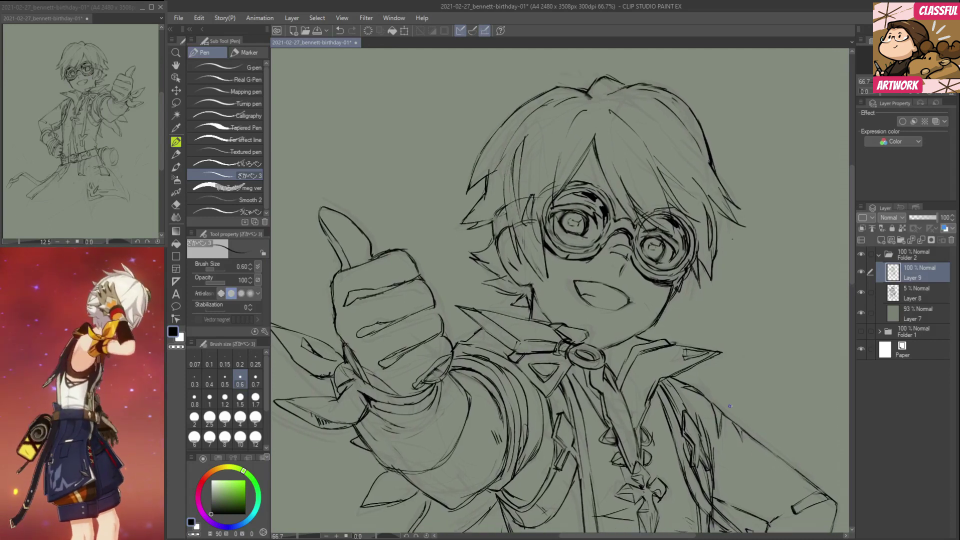
drag(740, 374, 750, 399)
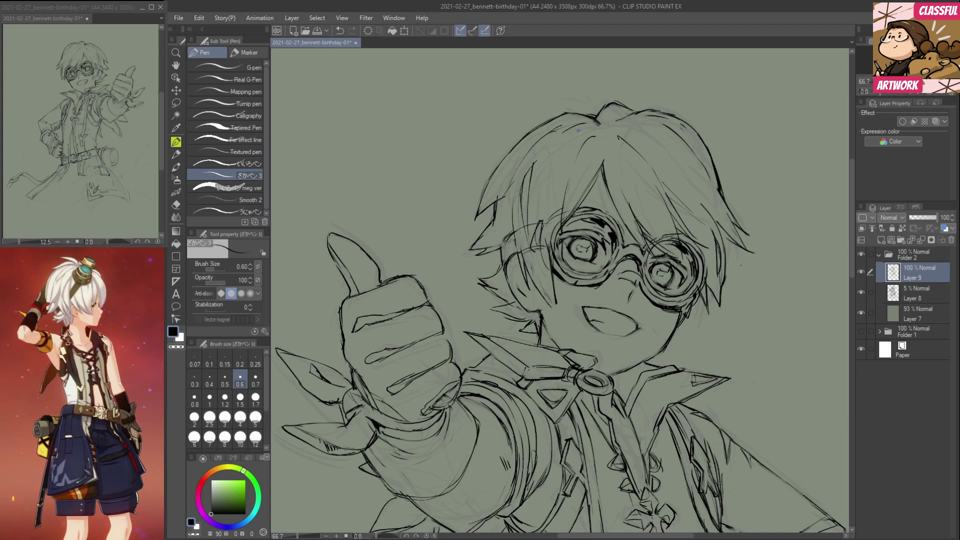
drag(618, 107, 675, 108)
key(e)
key(p)
drag(674, 108, 667, 112)
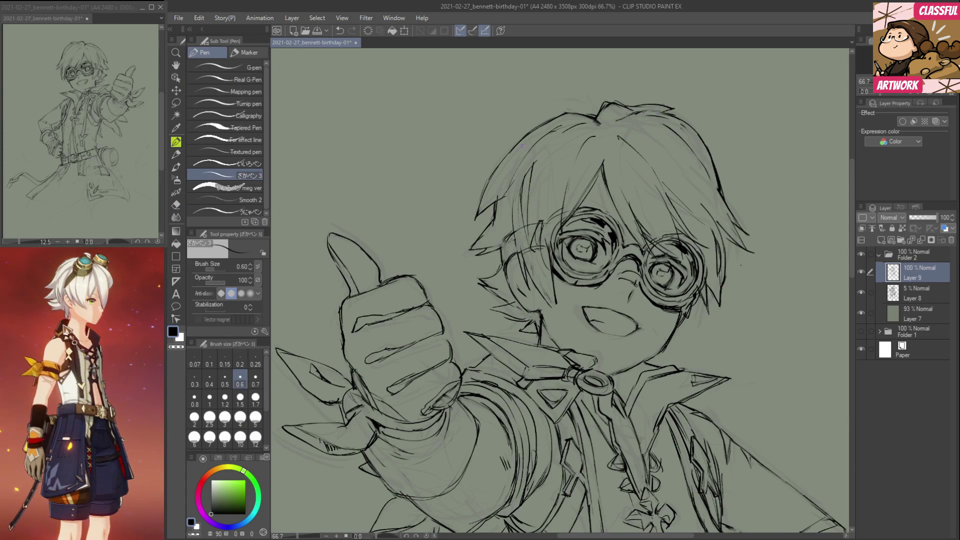
key(e)
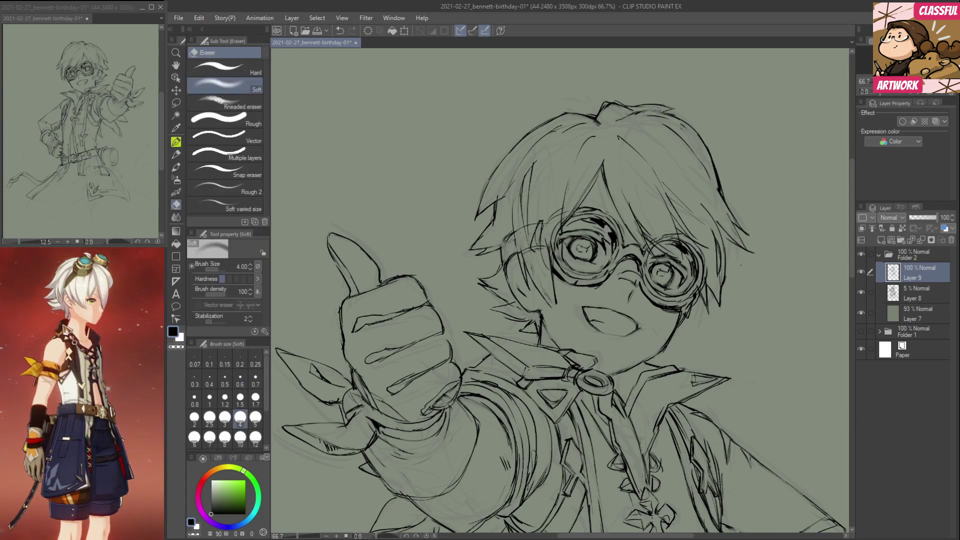
key(p)
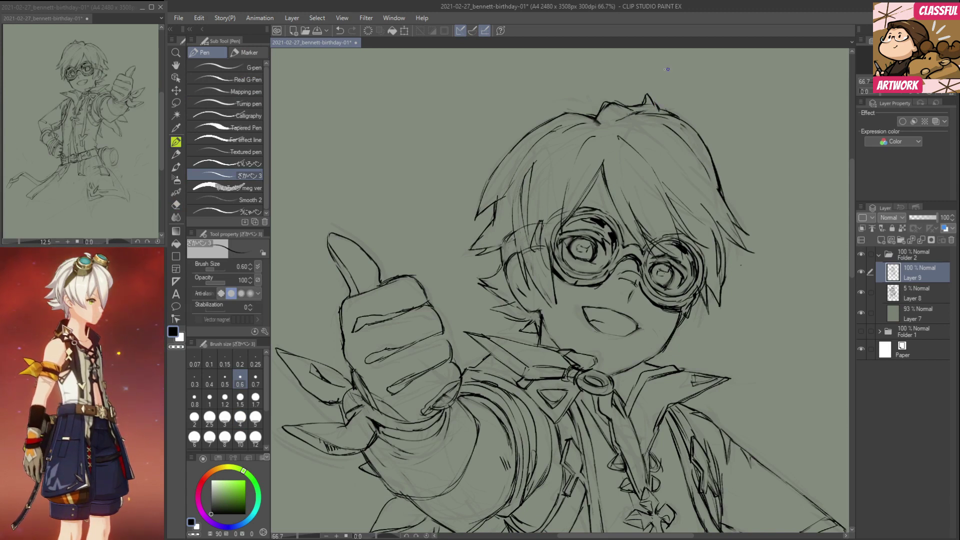
Erase the spiky tuft and redraw the crown outline with a low pointed lock of hair.
key(e)
mouse_move(646, 114)
mouse_down()
mouse_move(624, 108)
mouse_move(665, 112)
mouse_up()
key(p)
key(e)
key(p)
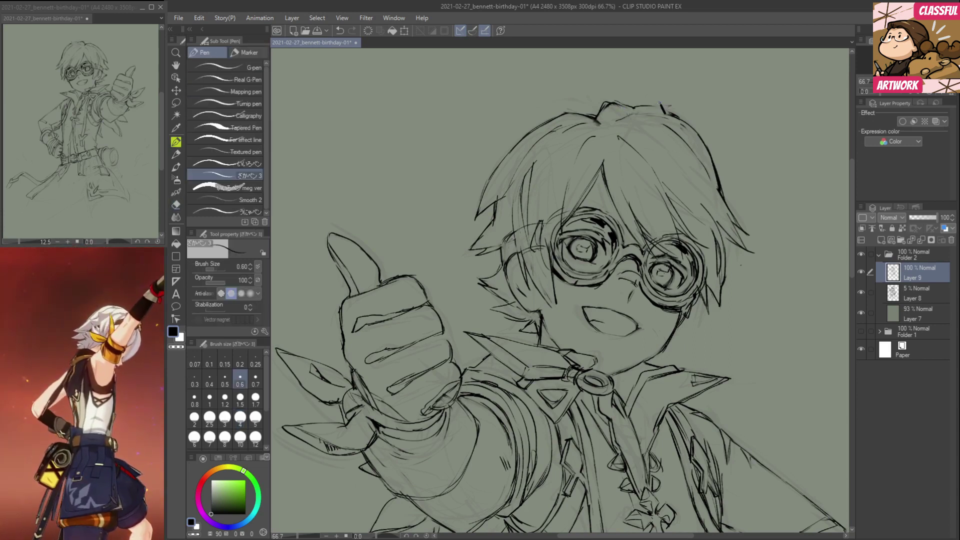
key(e)
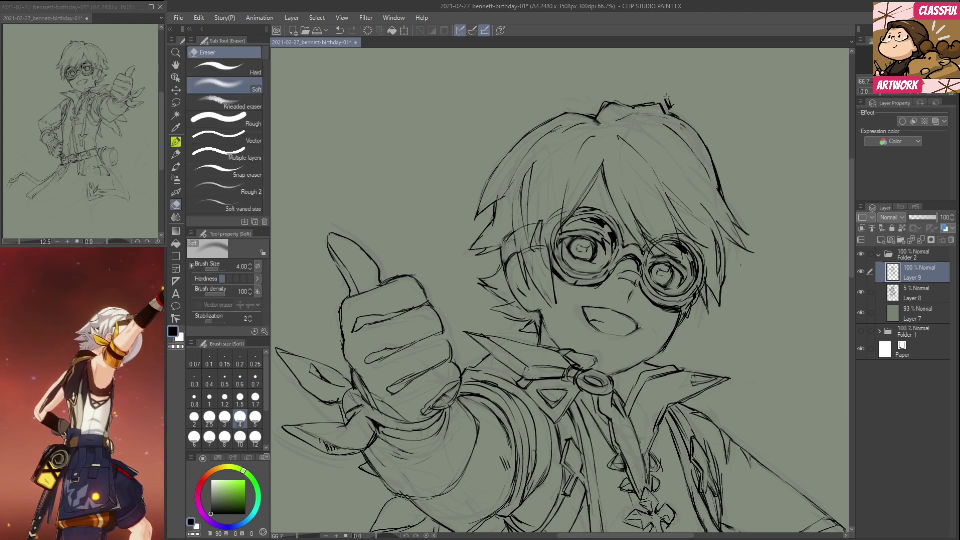
key(p)
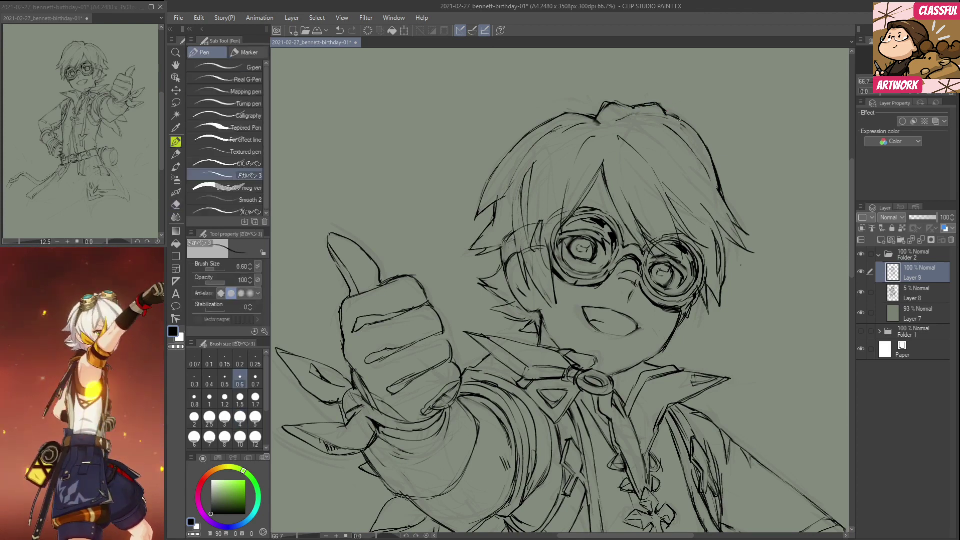
key(e)
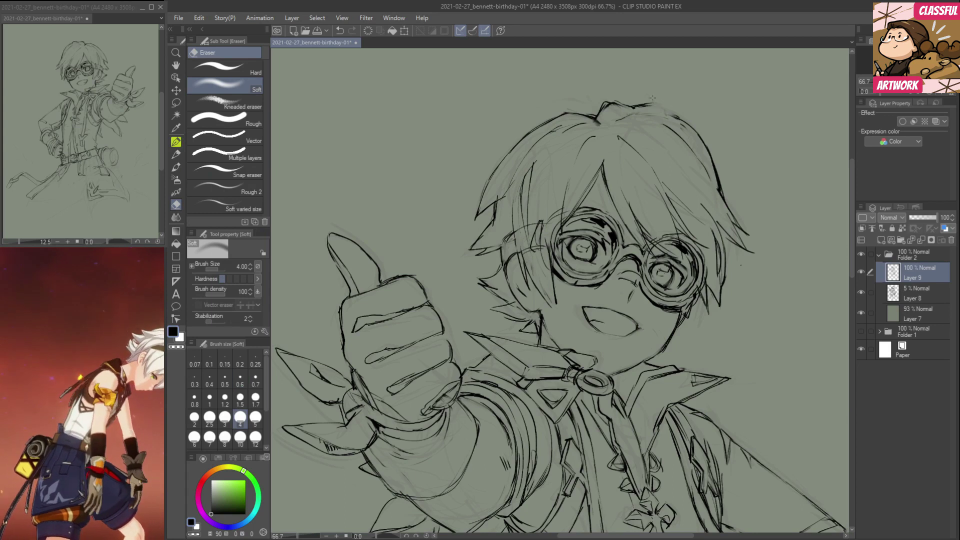
key(p)
key(e)
drag(645, 111, 641, 106)
key(p)
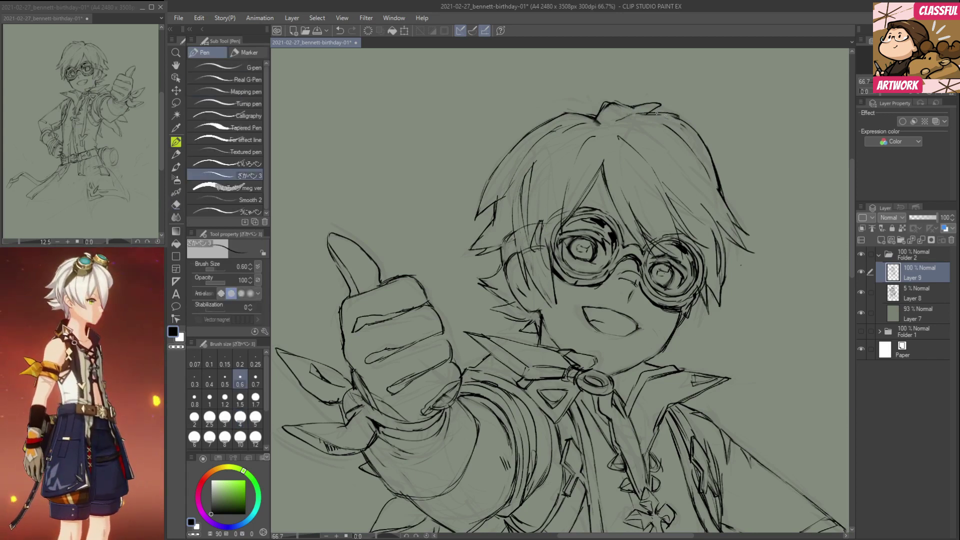
Redraw the small slanted flap on the shorts below the belt as a closed shape with a top band.
scroll(608, 316, down, 10)
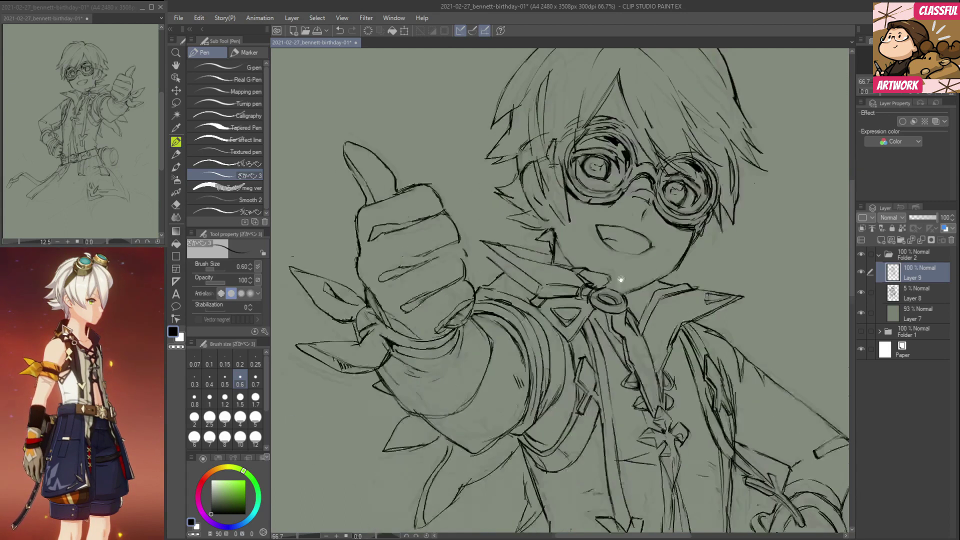
scroll(607, 258, down, 4)
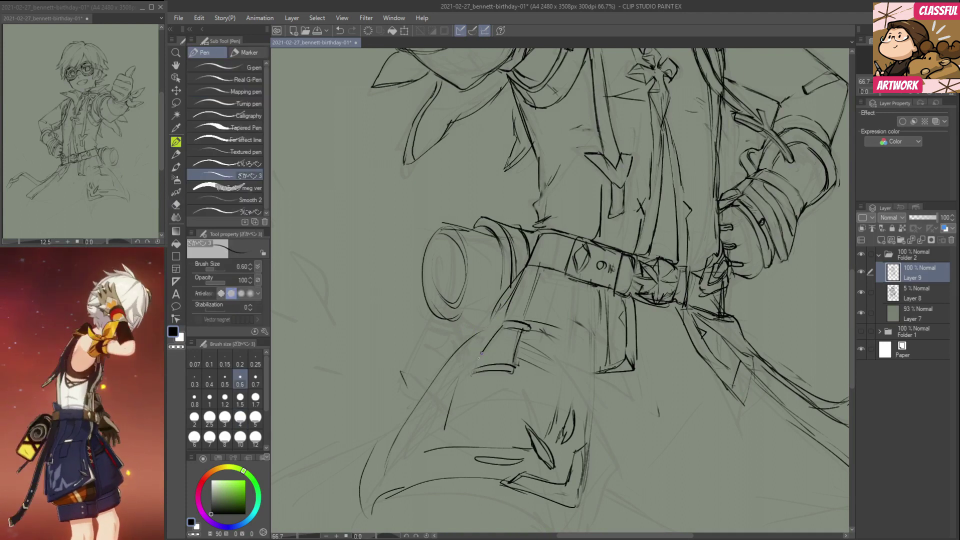
mouse_move(477, 366)
mouse_down()
mouse_move(510, 362)
mouse_move(494, 364)
mouse_move(511, 370)
mouse_move(521, 330)
mouse_move(512, 360)
mouse_up()
mouse_move(526, 331)
mouse_down()
mouse_move(516, 369)
mouse_move(504, 324)
mouse_move(525, 331)
mouse_up()
key(e)
key(p)
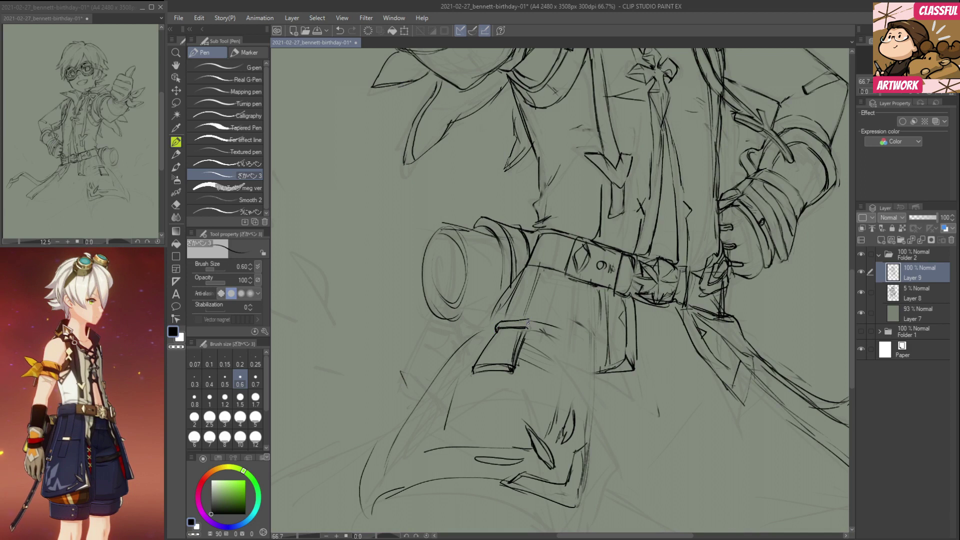
Rework the lines between the belt and the shorts' flap, erasing the rough strokes beside the pouch and across the belt.
drag(532, 299, 530, 321)
drag(544, 268, 532, 303)
drag(543, 268, 528, 318)
key(e)
drag(515, 292, 507, 315)
drag(522, 272, 501, 310)
key(p)
drag(565, 268, 554, 289)
key(e)
mouse_move(575, 241)
mouse_down()
mouse_move(541, 316)
mouse_move(496, 330)
mouse_up()
Clear the diamond ornament from the belt and redraw the belt's edge next to the hip pouch.
key(p)
key(e)
drag(560, 284, 542, 321)
key(p)
drag(535, 271, 511, 326)
drag(558, 285, 531, 336)
mouse_move(542, 235)
mouse_down()
mouse_move(528, 271)
mouse_move(570, 248)
mouse_move(586, 265)
mouse_move(565, 253)
mouse_move(550, 290)
mouse_up()
key(e)
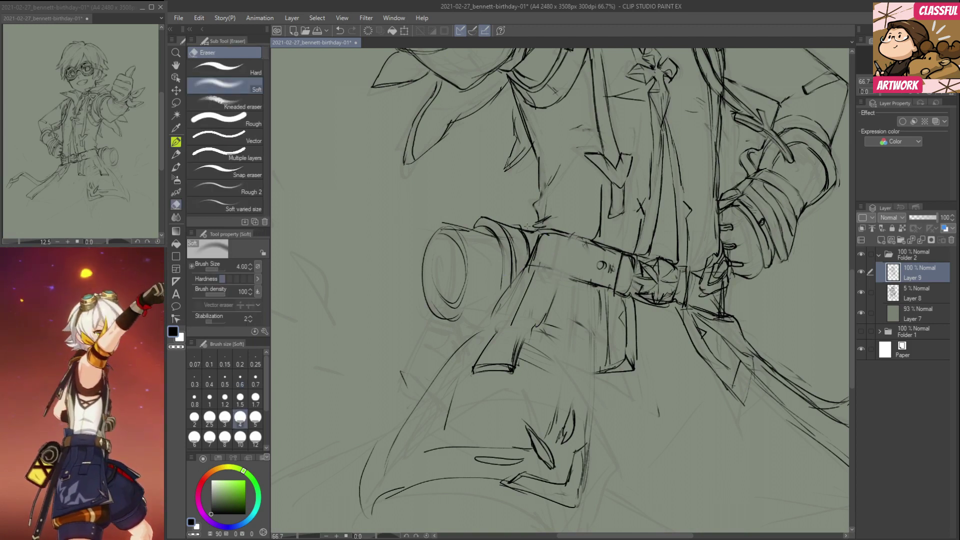
key(p)
key(e)
drag(537, 240, 527, 279)
key(p)
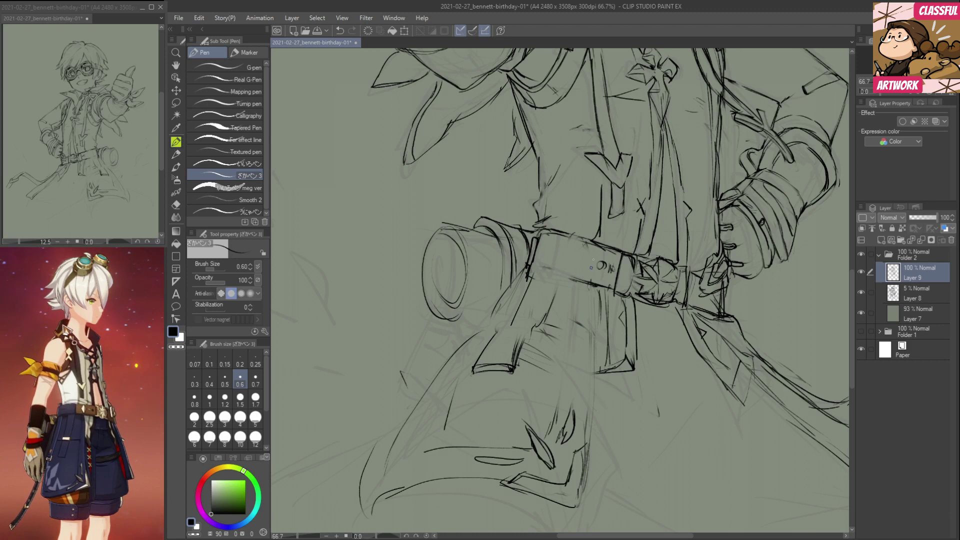
Erase the old belt buckle and hole ornament and redraw the buckle with a star-shaped centre and a new side edge.
key(e)
mouse_move(616, 285)
mouse_down()
mouse_move(625, 256)
mouse_move(637, 290)
mouse_up()
drag(662, 269, 655, 297)
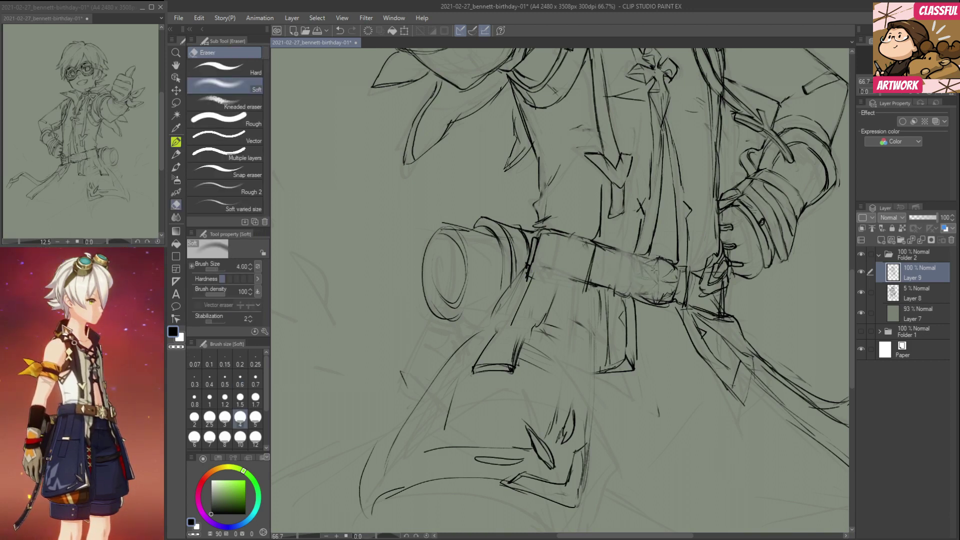
key(p)
mouse_move(647, 264)
mouse_down()
mouse_move(647, 291)
mouse_move(639, 274)
mouse_move(658, 274)
mouse_move(639, 277)
mouse_move(643, 295)
mouse_move(661, 270)
mouse_move(650, 268)
mouse_move(662, 264)
mouse_move(657, 291)
mouse_move(644, 296)
mouse_move(658, 302)
mouse_move(666, 257)
mouse_move(664, 276)
mouse_move(652, 267)
mouse_move(664, 280)
mouse_move(649, 283)
mouse_move(679, 269)
mouse_move(671, 299)
mouse_move(688, 288)
mouse_move(678, 269)
mouse_move(684, 306)
mouse_up()
key(e)
key(p)
drag(686, 303, 676, 305)
drag(634, 254, 629, 297)
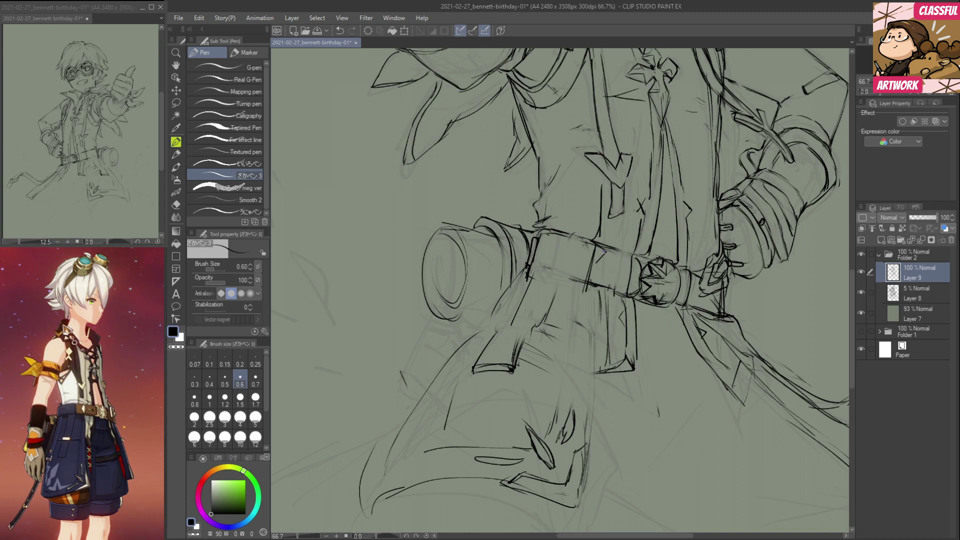
Add a diamond ornament and a small hole to the belt and darken its lower edge near the pouch.
drag(595, 267, 603, 285)
drag(606, 251, 612, 268)
mouse_move(689, 266)
mouse_down()
mouse_move(684, 428)
mouse_move(665, 415)
mouse_move(679, 317)
mouse_move(660, 358)
mouse_move(654, 300)
mouse_up()
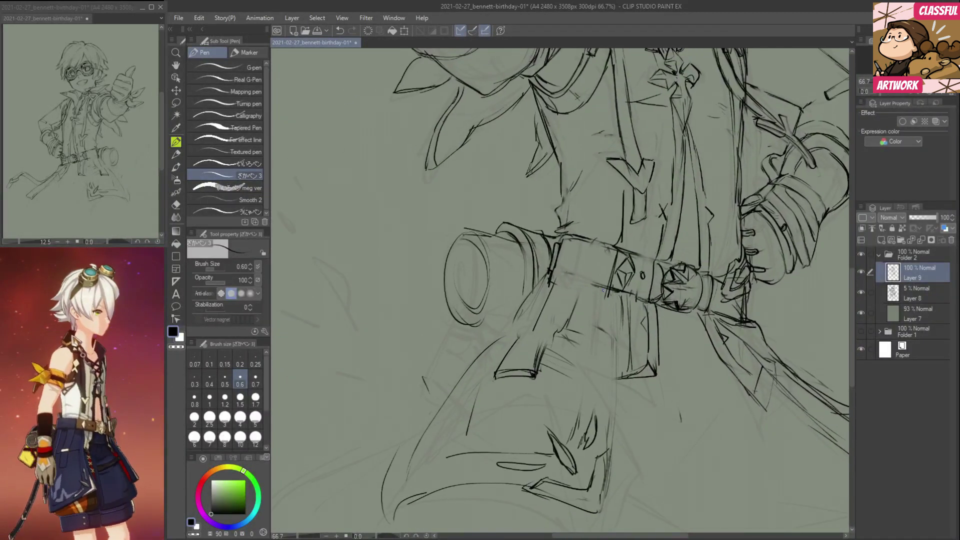
drag(552, 285, 609, 291)
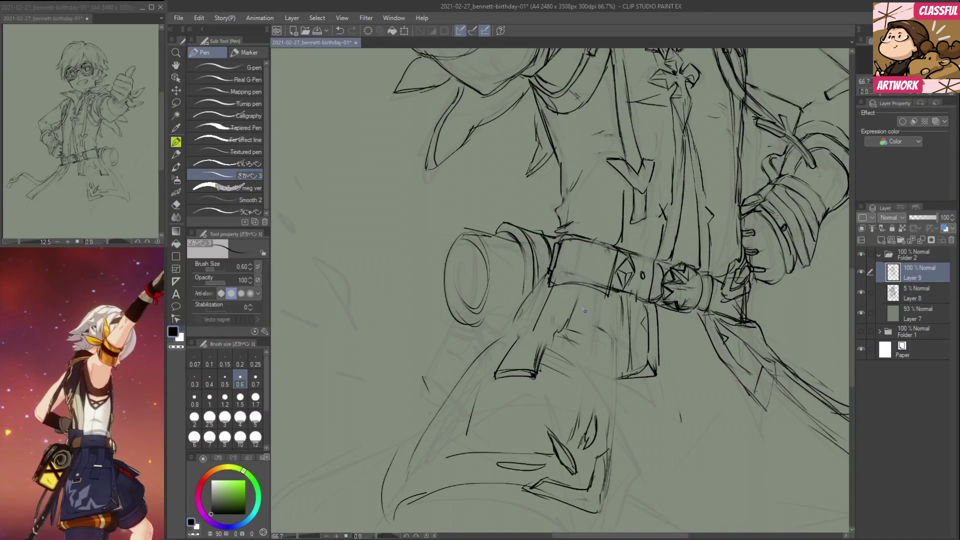
Erase the slanted flap on the shorts and draw new slanting panel lines down from the belt.
key(e)
mouse_move(546, 309)
mouse_down()
mouse_move(508, 350)
mouse_move(515, 374)
mouse_move(530, 382)
mouse_move(559, 341)
mouse_up()
key(p)
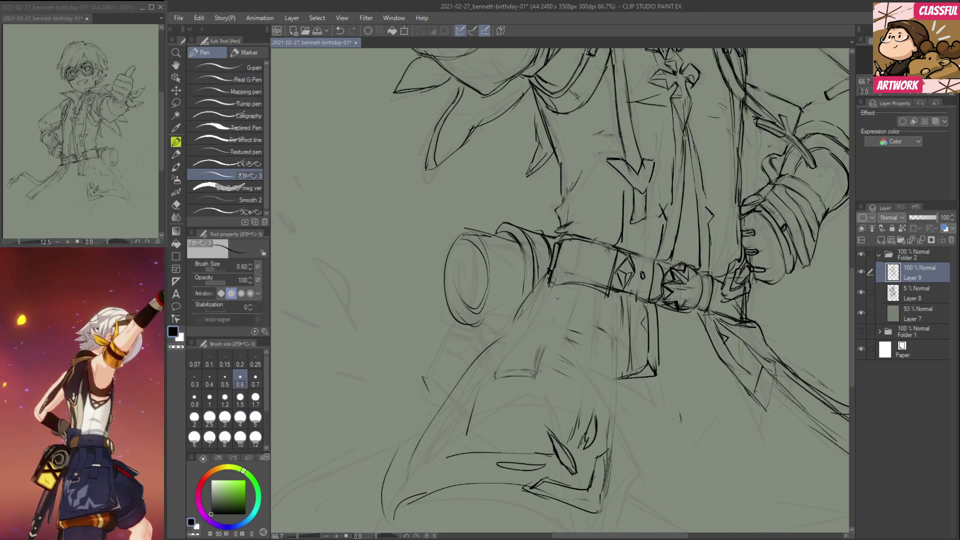
mouse_move(550, 278)
mouse_down()
mouse_move(511, 341)
mouse_move(529, 341)
mouse_up()
mouse_move(586, 285)
mouse_down()
mouse_move(568, 343)
mouse_move(601, 298)
mouse_move(603, 364)
mouse_up()
mouse_move(577, 418)
mouse_down()
mouse_move(607, 295)
mouse_move(606, 342)
mouse_move(611, 289)
mouse_up()
key(e)
key(p)
Draw a narrow strap running down from the belt over the front panel, erasing the overlapping strokes beside it.
drag(611, 246, 600, 296)
drag(606, 257, 580, 364)
key(e)
drag(602, 298, 594, 364)
mouse_move(601, 324)
mouse_down()
mouse_move(594, 359)
mouse_move(610, 336)
mouse_up()
key(p)
mouse_move(603, 283)
mouse_down()
mouse_move(628, 295)
mouse_move(629, 325)
mouse_up()
drag(620, 294, 624, 356)
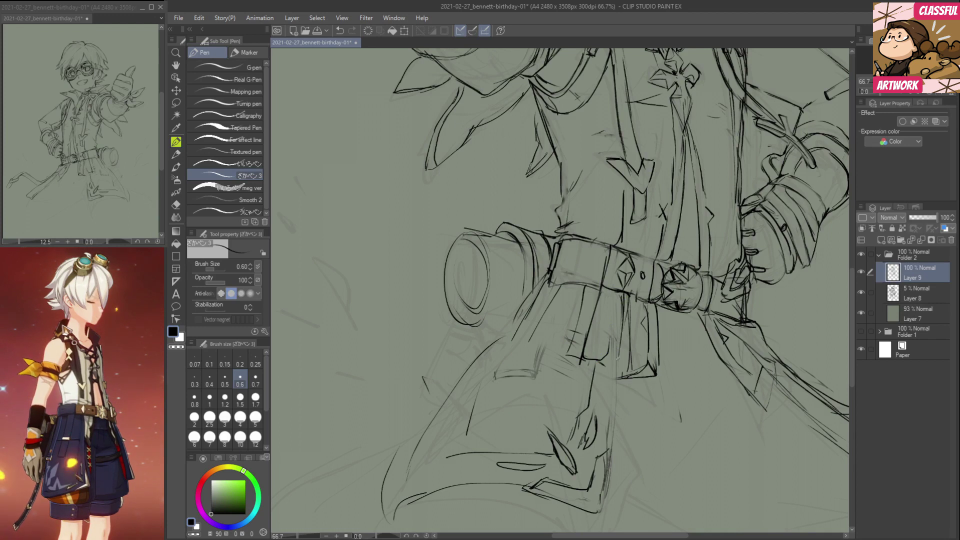
Redraw the front panel's long edge from the belt down to the hem corner with a parallel inner line.
key(e)
drag(627, 295, 615, 353)
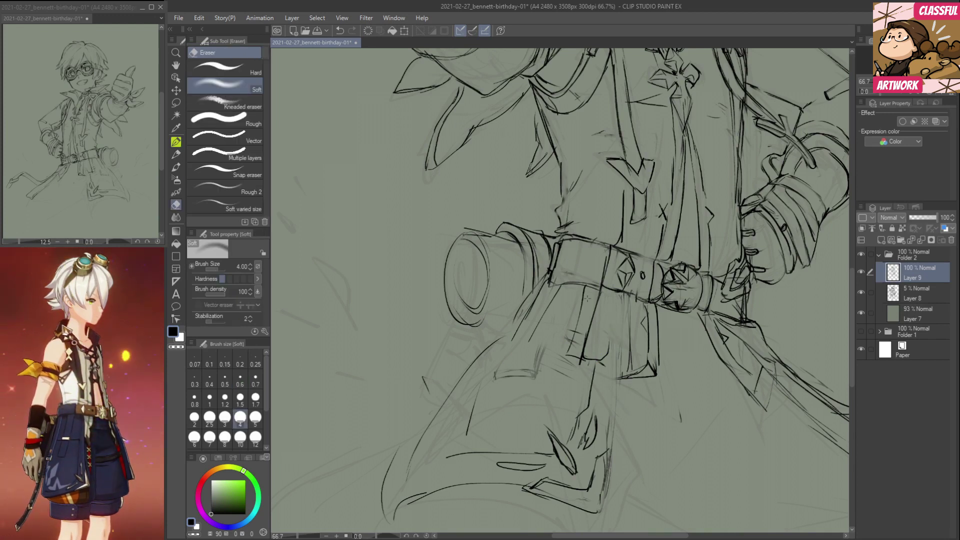
key(p)
mouse_move(622, 294)
mouse_down()
mouse_move(626, 342)
mouse_move(603, 516)
mouse_up()
drag(614, 373, 600, 455)
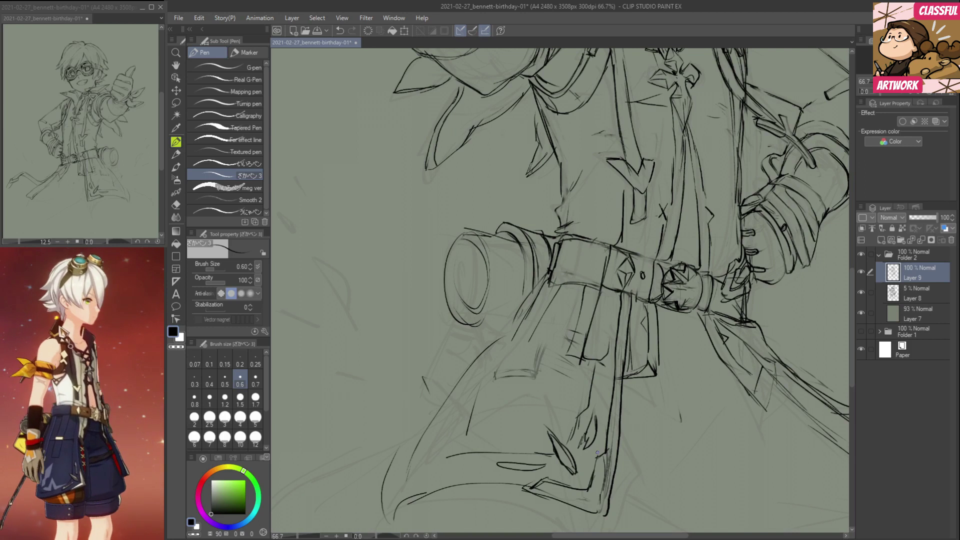
Clean up the front panel by erasing the excess inner edge lines and the emblem's upper leaf near the hem.
key(e)
drag(614, 393, 600, 470)
drag(618, 367, 595, 435)
drag(590, 373, 578, 448)
key(p)
mouse_move(616, 352)
mouse_down()
mouse_move(587, 444)
mouse_move(596, 384)
mouse_move(616, 355)
mouse_move(586, 359)
mouse_up()
key(e)
key(p)
key(e)
key(p)
key(e)
drag(588, 449, 574, 410)
drag(595, 466, 590, 490)
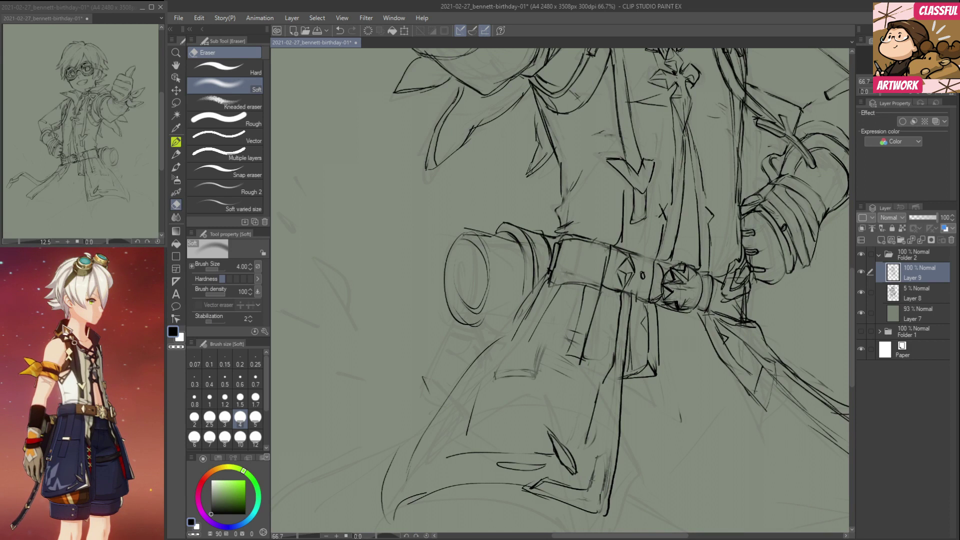
Draw a slim upright leaf of the emblem along the front panel's inner edge above the hem corner.
key(p)
key(e)
key(p)
mouse_move(592, 454)
mouse_down()
mouse_move(602, 413)
mouse_move(586, 490)
mouse_up()
key(e)
key(p)
key(e)
mouse_move(608, 449)
mouse_down()
mouse_move(579, 493)
mouse_move(520, 464)
mouse_move(548, 472)
mouse_move(552, 480)
mouse_move(507, 468)
mouse_move(535, 468)
mouse_move(556, 490)
mouse_move(541, 487)
mouse_move(580, 496)
mouse_up()
key(p)
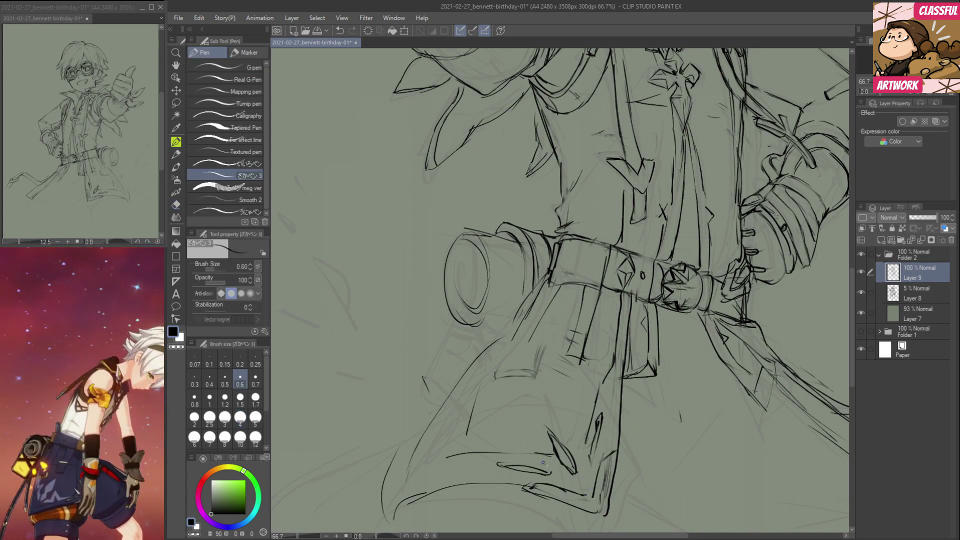
Erase the emblem's diagonal leaf near the hem and redraw it as a pointed leaf closer to the corner.
key(e)
drag(550, 434, 571, 473)
key(p)
mouse_move(556, 439)
mouse_down()
mouse_move(573, 473)
mouse_move(565, 471)
mouse_move(577, 479)
mouse_move(571, 458)
mouse_move(582, 482)
mouse_up()
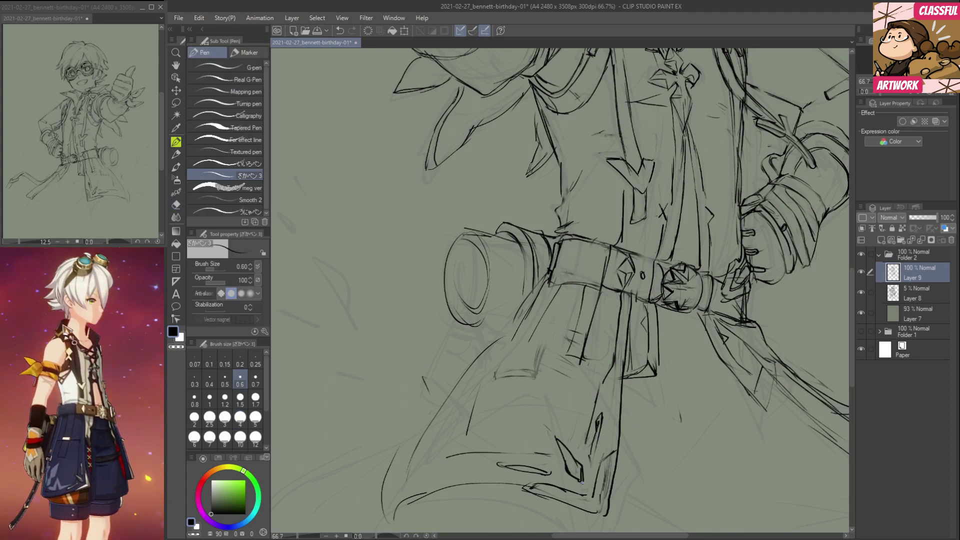
mouse_move(542, 454)
mouse_down()
mouse_move(581, 441)
mouse_move(599, 410)
mouse_up()
Erase the lower end of the strap over the front panel and redraw it with a short crossbar.
key(e)
mouse_move(595, 295)
mouse_down()
mouse_move(583, 325)
mouse_move(574, 319)
mouse_up()
key(p)
mouse_move(578, 312)
mouse_down()
mouse_move(626, 331)
mouse_move(617, 360)
mouse_up()
key(e)
key(p)
drag(524, 324, 488, 348)
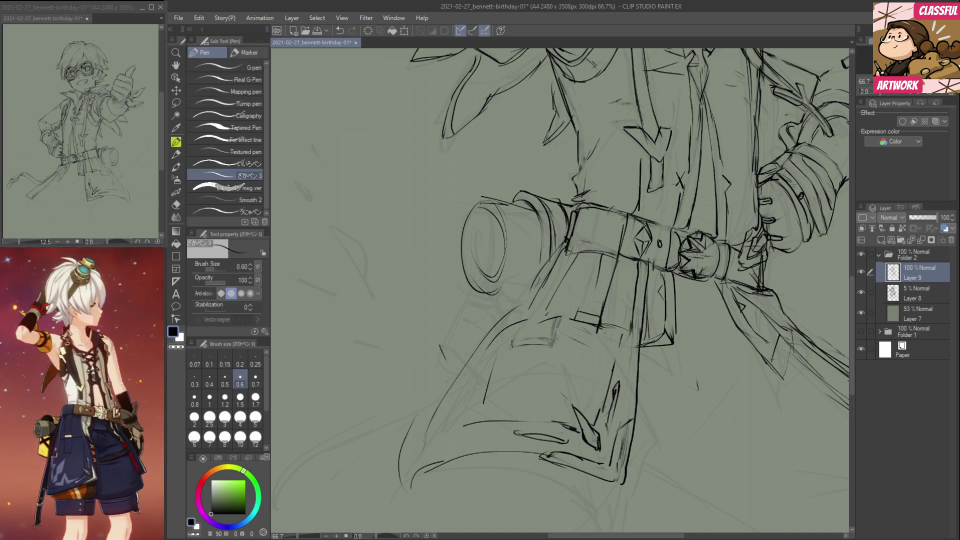
Draw a small rectangular tab hanging below the crossbar at the strap's end.
mouse_move(575, 315)
mouse_down()
mouse_move(564, 352)
mouse_move(596, 356)
mouse_move(597, 338)
mouse_move(571, 327)
mouse_move(599, 327)
mouse_move(567, 330)
mouse_move(600, 329)
mouse_up()
key(e)
key(p)
key(e)
mouse_move(600, 326)
mouse_down()
mouse_move(568, 323)
mouse_move(598, 325)
mouse_move(603, 315)
mouse_up()
key(p)
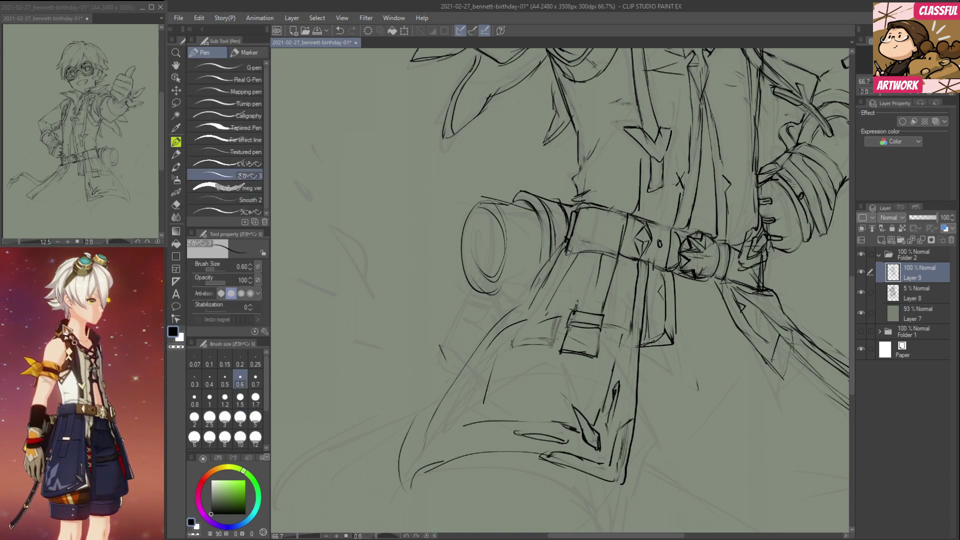
Redraw the strap's sides below the belt and erase the excess strokes along the front panel's outer edge and pocket.
mouse_move(583, 284)
mouse_down()
mouse_move(589, 258)
mouse_move(595, 284)
mouse_move(578, 298)
mouse_up()
key(e)
key(p)
mouse_move(589, 260)
mouse_down()
mouse_move(580, 295)
mouse_move(564, 274)
mouse_move(522, 364)
mouse_up()
key(e)
drag(536, 325, 516, 348)
drag(538, 292, 502, 351)
mouse_move(515, 323)
mouse_down()
mouse_move(495, 340)
mouse_move(536, 377)
mouse_up()
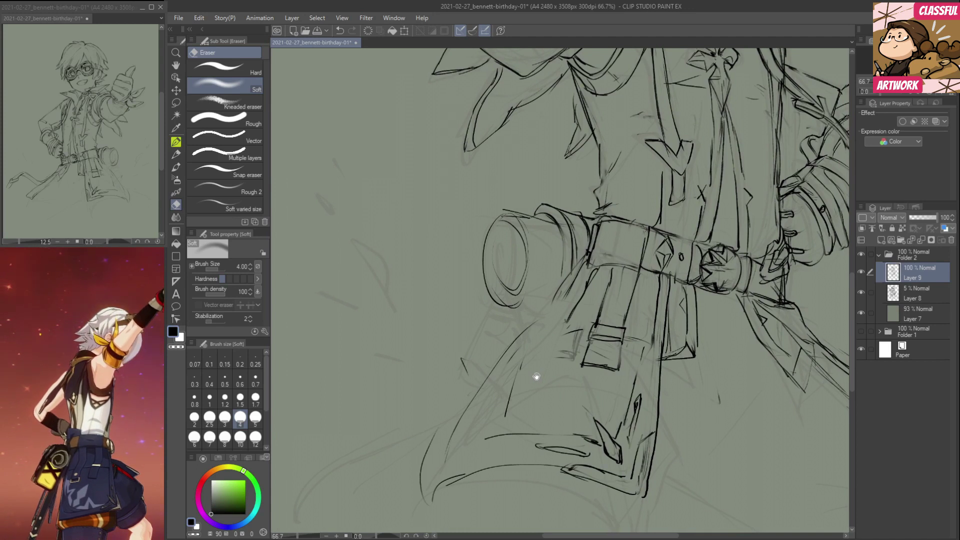
Erase the strap's rectangular tab and redraw the strap wider, with a folded, slanting lower end.
mouse_move(600, 320)
mouse_down()
mouse_move(583, 353)
mouse_move(629, 306)
mouse_up()
mouse_move(599, 339)
mouse_down()
mouse_move(605, 288)
mouse_move(633, 280)
mouse_move(615, 264)
mouse_move(601, 316)
mouse_move(623, 307)
mouse_move(638, 331)
mouse_move(635, 318)
mouse_up()
key(p)
drag(636, 277, 644, 346)
drag(607, 349, 656, 363)
drag(650, 332, 657, 364)
drag(602, 311, 616, 352)
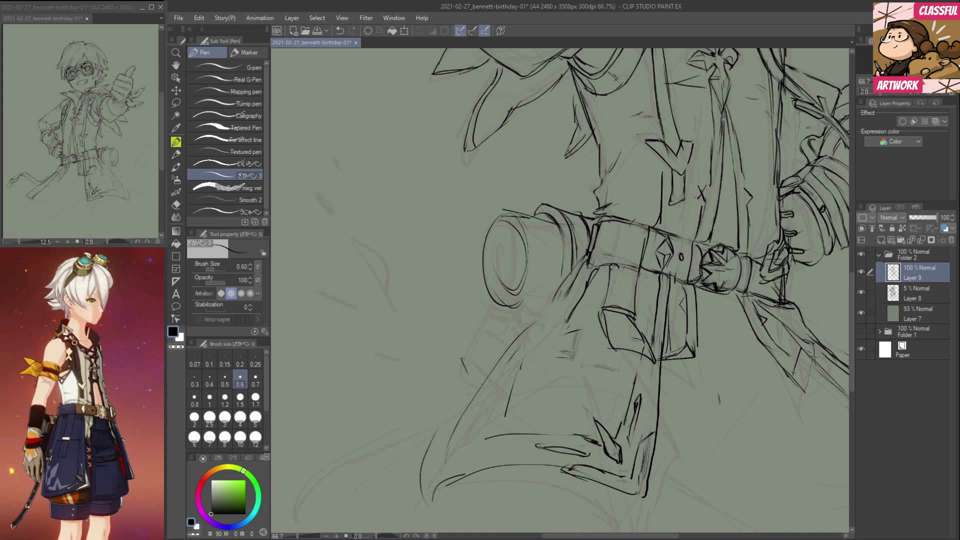
drag(577, 296, 504, 351)
mouse_move(556, 318)
mouse_down()
mouse_move(490, 346)
mouse_move(560, 317)
mouse_up()
drag(475, 346, 515, 340)
mouse_move(516, 341)
mouse_down()
mouse_move(499, 361)
mouse_move(468, 368)
mouse_move(511, 340)
mouse_up()
key(ctrl+z)
key(ctrl+z)
key(ctrl+z)
key(ctrl+z)
Draw a narrow pointed tab jutting out below the bedroll and join it to the belt with a slanting double edge.
mouse_move(466, 368)
mouse_down()
mouse_move(502, 352)
mouse_move(467, 371)
mouse_move(488, 344)
mouse_move(515, 336)
mouse_move(493, 344)
mouse_up()
key(e)
key(p)
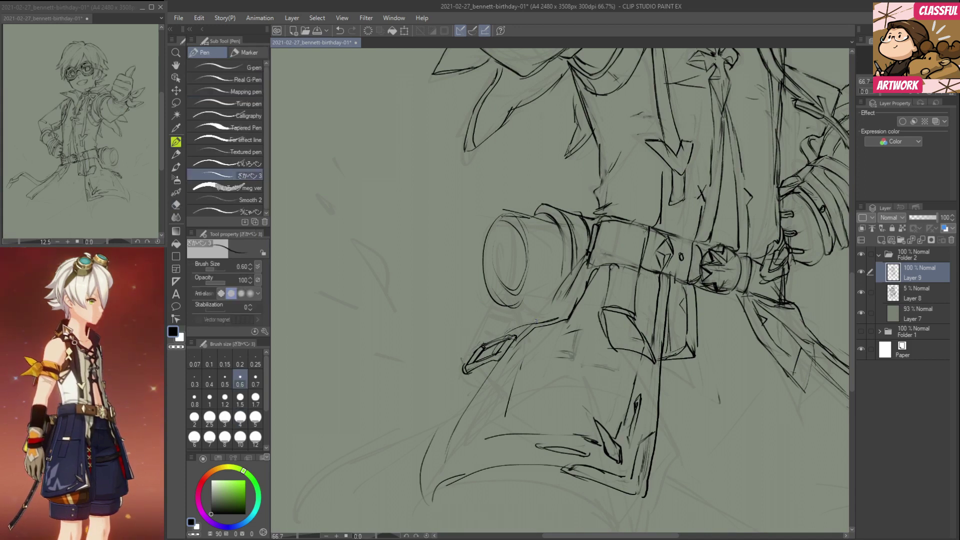
mouse_move(529, 335)
mouse_down()
mouse_move(566, 322)
mouse_move(563, 296)
mouse_move(591, 262)
mouse_move(579, 305)
mouse_move(600, 271)
mouse_move(564, 325)
mouse_up()
key(e)
key(p)
drag(600, 270, 569, 321)
mouse_move(570, 321)
mouse_down()
mouse_move(545, 328)
mouse_move(570, 322)
mouse_up()
key(e)
key(p)
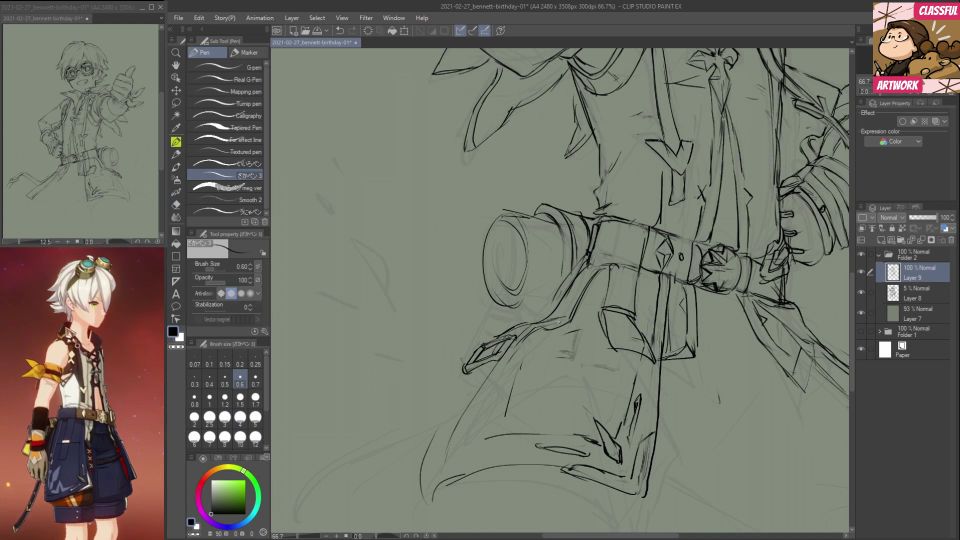
Refine the waist contour and the shirt fold where they meet the upper edge of the belt.
drag(610, 224, 605, 251)
key(e)
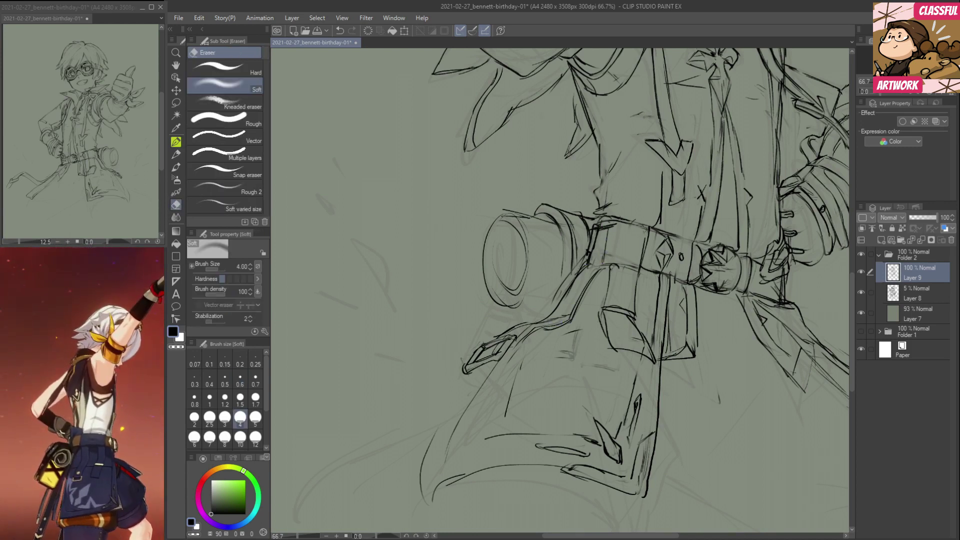
mouse_move(632, 212)
mouse_down()
mouse_move(593, 226)
mouse_move(605, 206)
mouse_move(591, 228)
mouse_move(634, 224)
mouse_move(642, 211)
mouse_up()
key(p)
drag(594, 192, 599, 211)
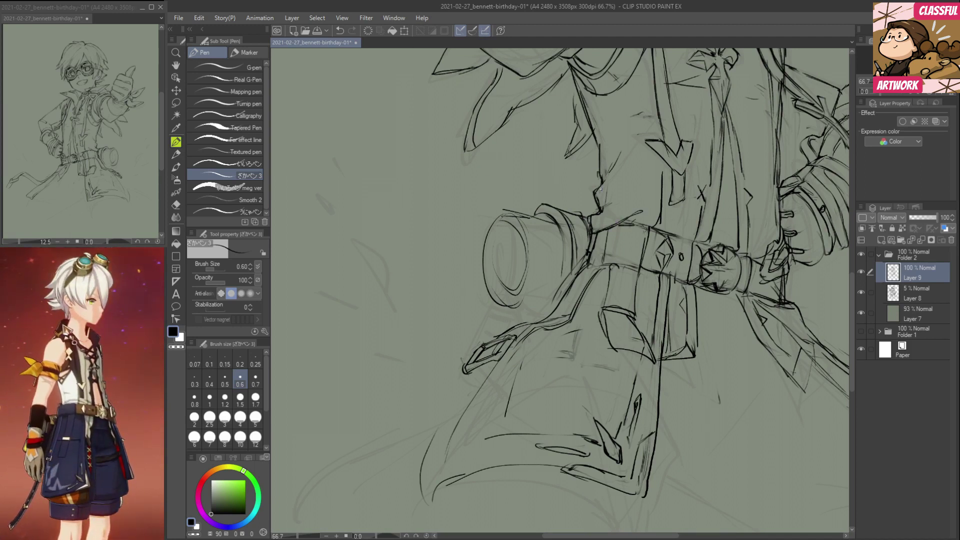
Redraw the bedroll's round end with a firmer outer rim and an inner coil.
scroll(545, 255, down, 4)
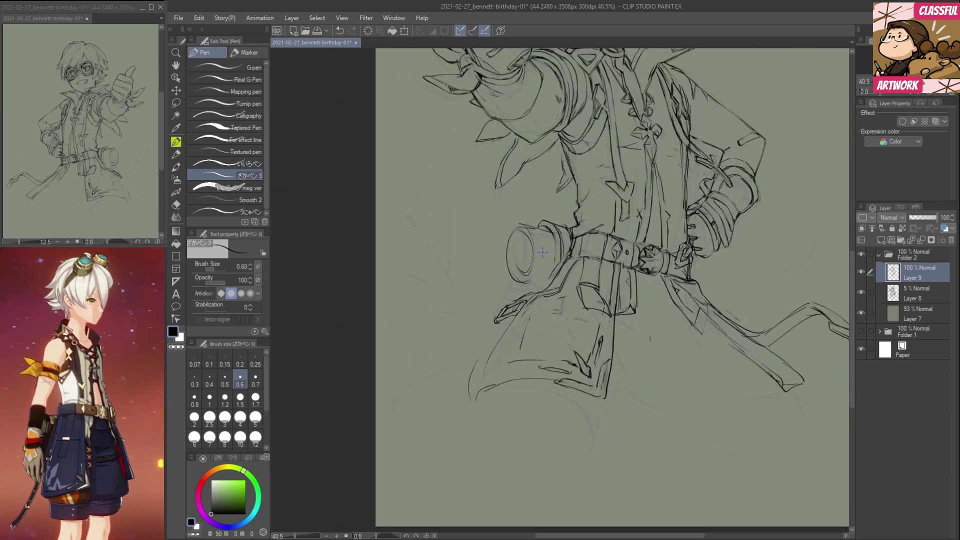
drag(686, 342, 682, 491)
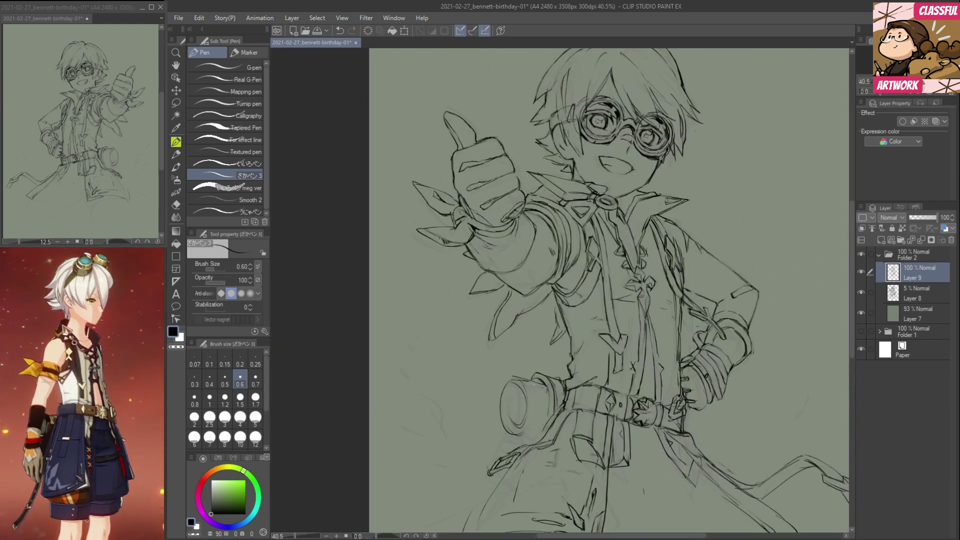
drag(506, 381, 501, 424)
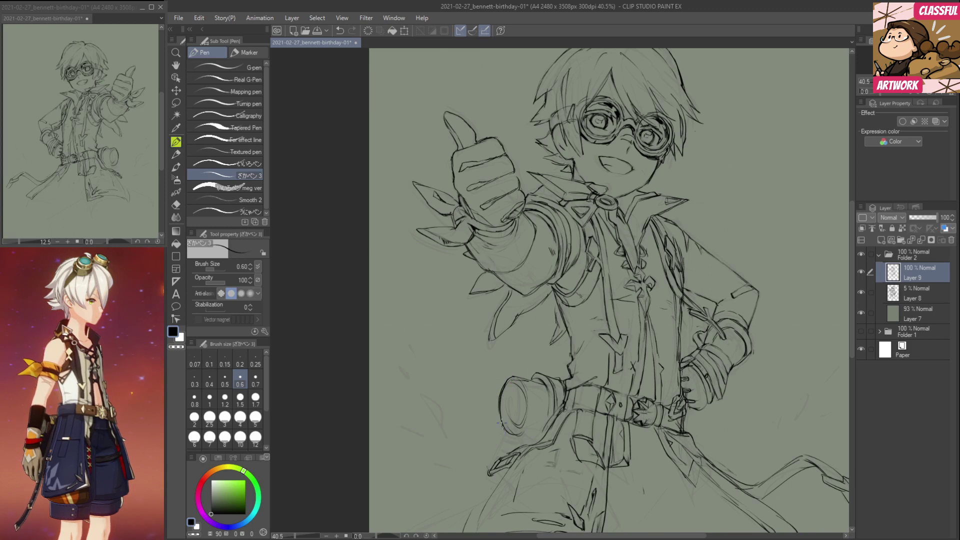
mouse_move(507, 387)
mouse_down()
mouse_move(524, 434)
mouse_move(538, 433)
mouse_move(542, 384)
mouse_move(517, 378)
mouse_move(534, 382)
mouse_move(526, 413)
mouse_up()
key(e)
key(p)
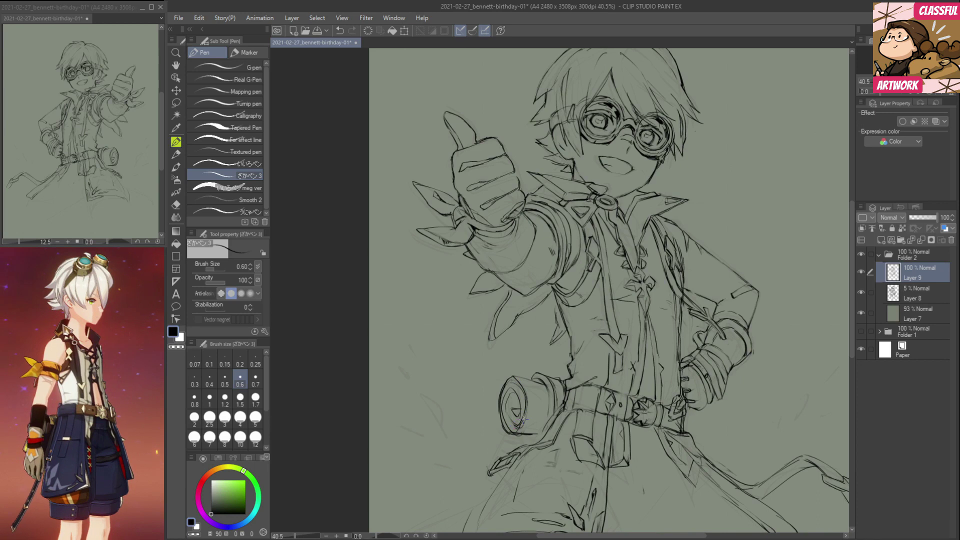
Refine the spiral lines inside the bedroll's round end, erasing and redrawing strokes.
key(e)
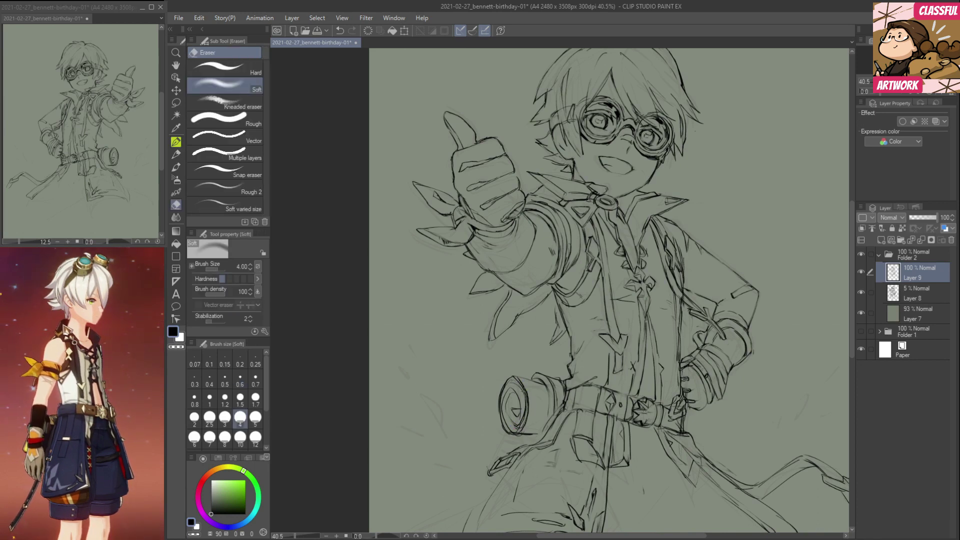
key(p)
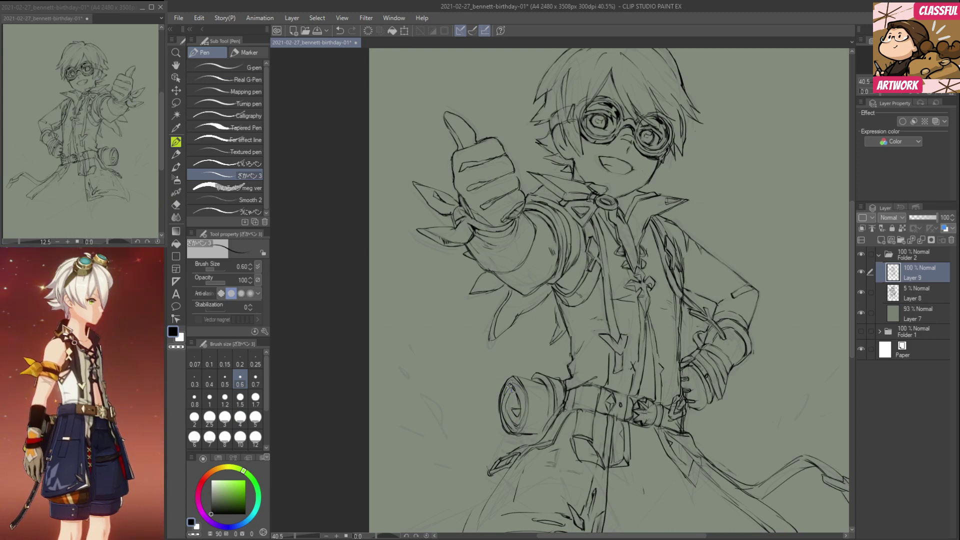
key(e)
key(p)
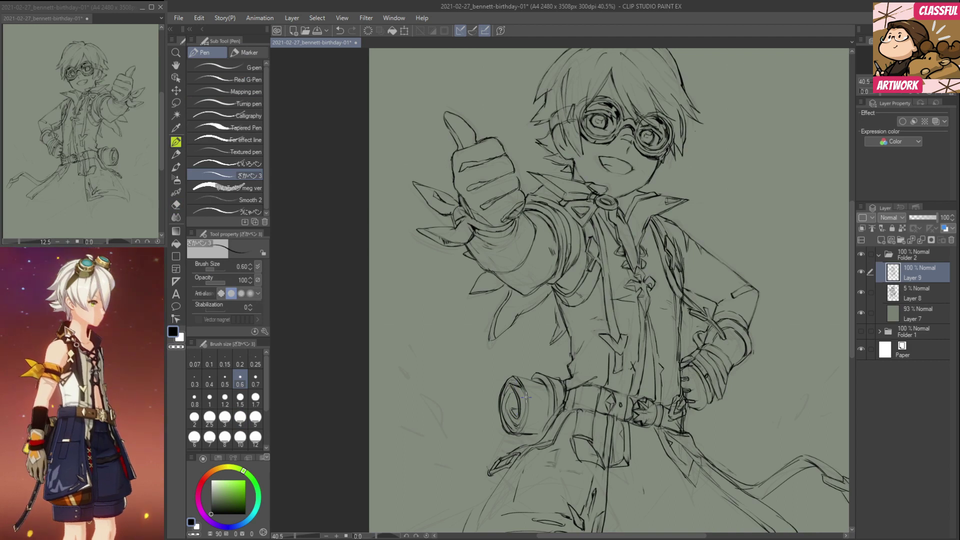
key(e)
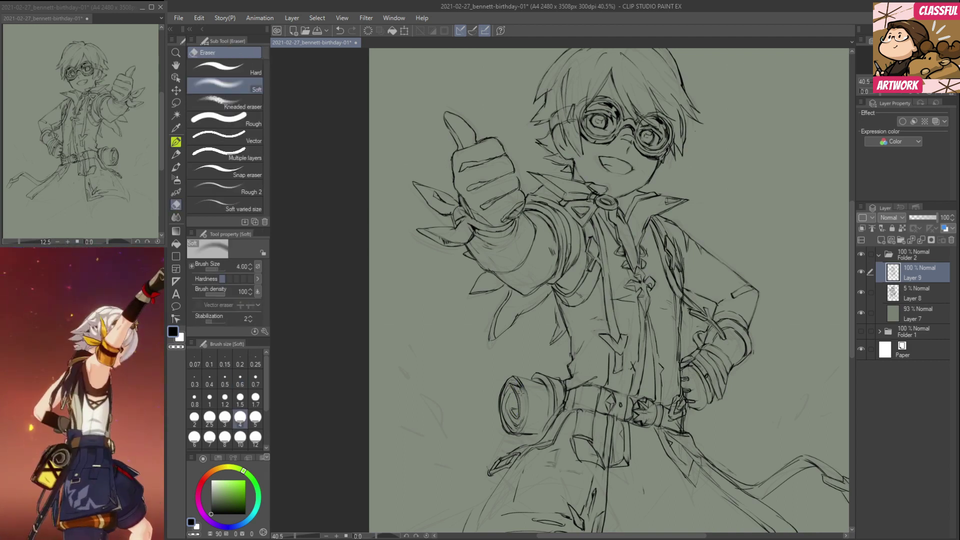
key(p)
Draw small angular shards floating in the empty space on both sides of the figure.
mouse_move(599, 462)
mouse_down()
mouse_move(551, 455)
mouse_move(555, 380)
mouse_up()
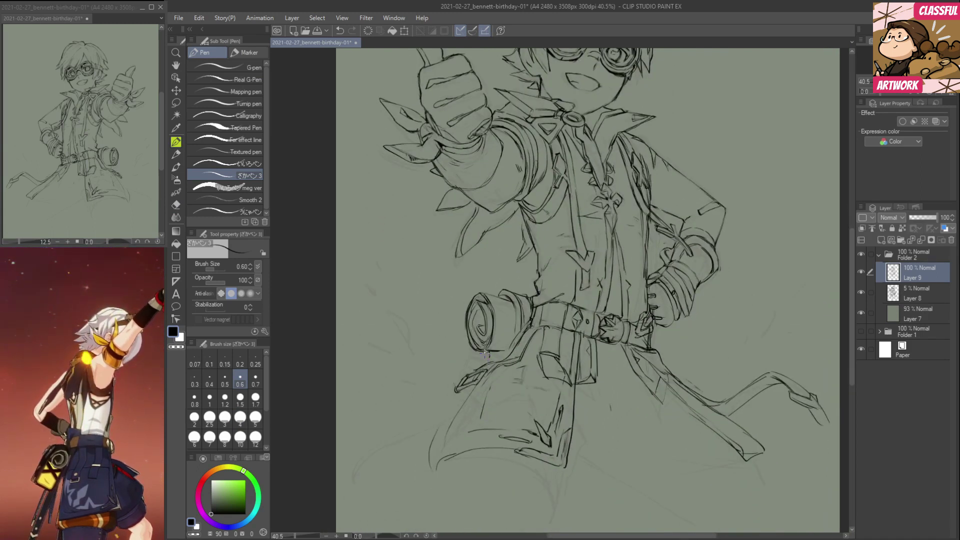
drag(626, 408, 621, 426)
scroll(609, 490, up, 3)
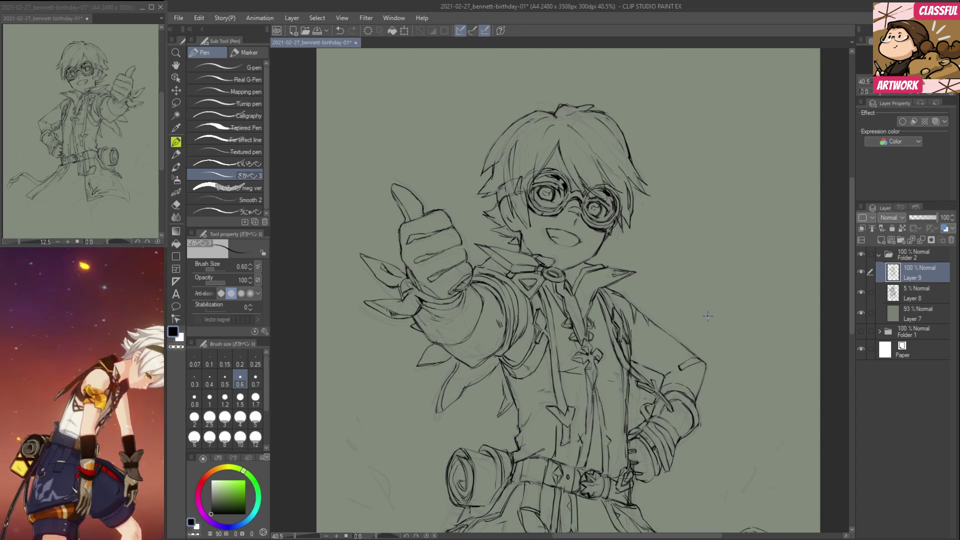
drag(718, 301, 705, 323)
drag(788, 264, 786, 268)
drag(713, 426, 723, 385)
mouse_move(391, 373)
mouse_down()
mouse_move(364, 339)
mouse_move(363, 403)
mouse_move(408, 464)
mouse_up()
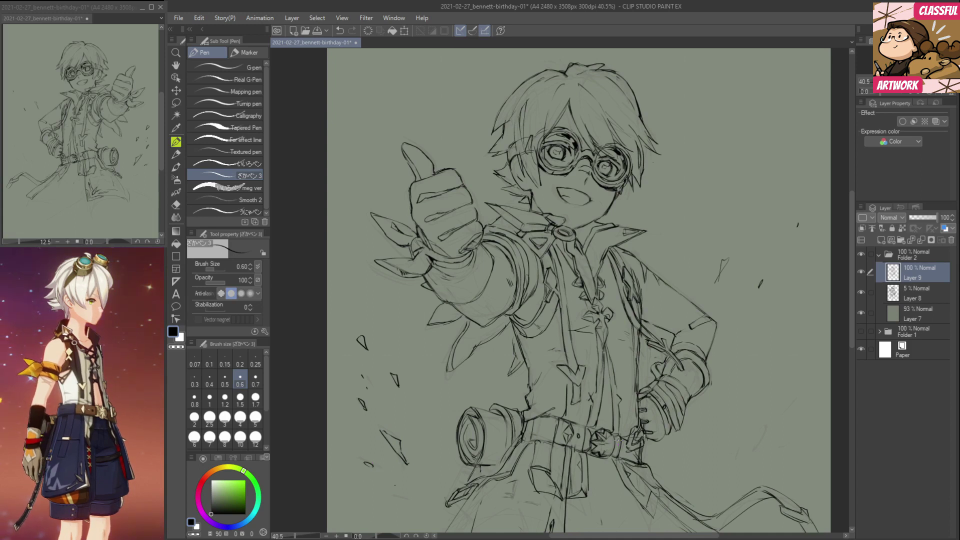
drag(769, 393, 763, 406)
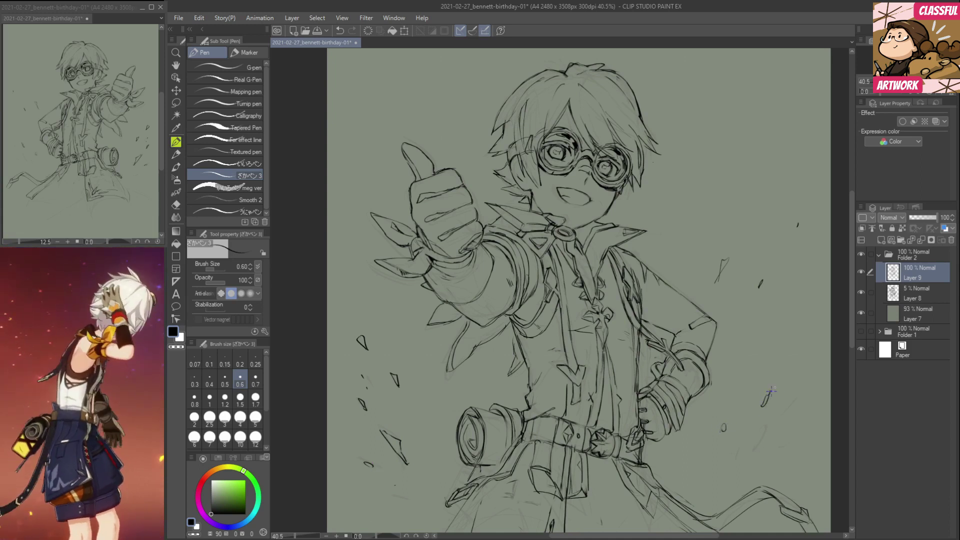
mouse_move(763, 441)
mouse_down()
mouse_move(752, 449)
mouse_move(759, 366)
mouse_move(725, 409)
mouse_up()
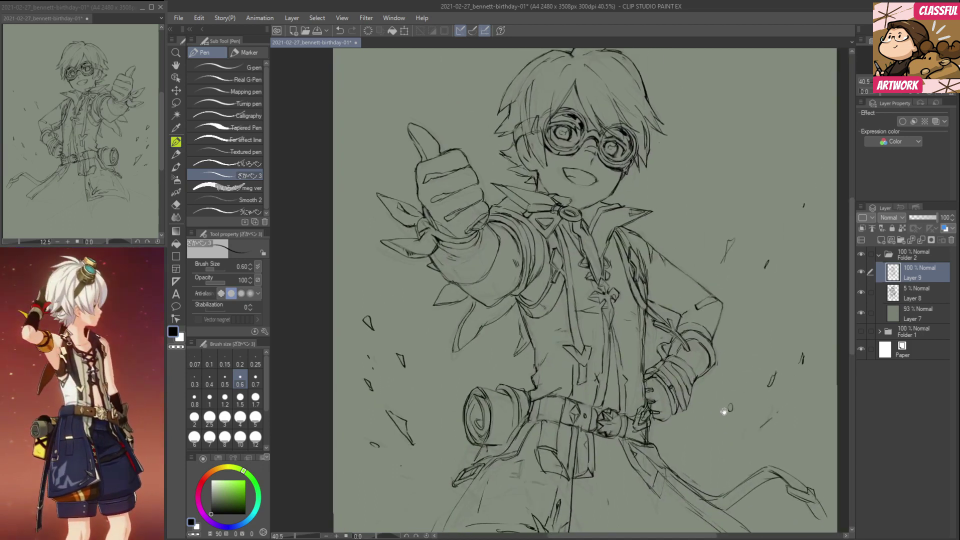
Lasso the hip hand with its glove and forearm bands, move it slightly down, and deselect it.
click(175, 102)
mouse_move(648, 374)
mouse_down()
mouse_move(650, 420)
mouse_move(659, 435)
mouse_move(684, 439)
mouse_move(723, 355)
mouse_move(699, 329)
mouse_move(681, 330)
mouse_move(690, 349)
mouse_move(681, 328)
mouse_move(661, 341)
mouse_up()
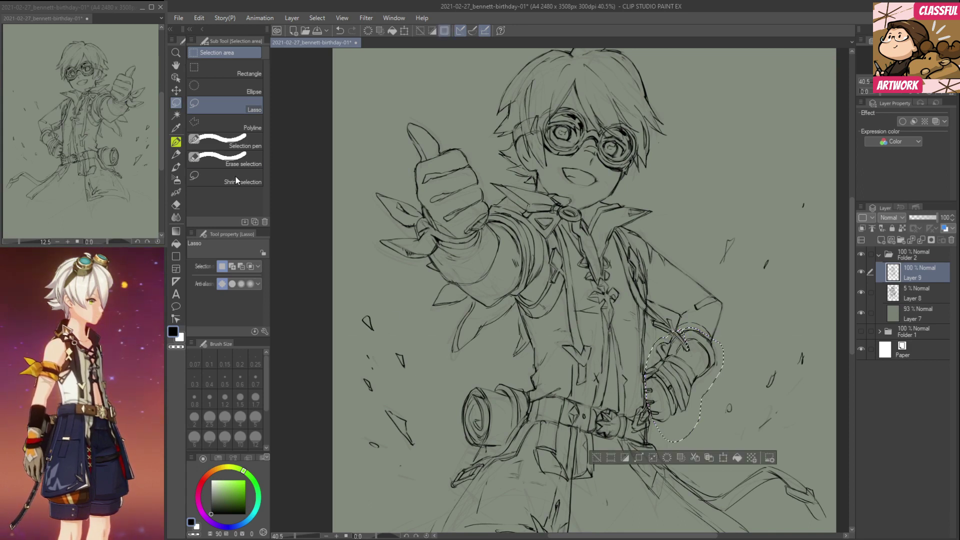
click(176, 89)
drag(691, 381, 688, 389)
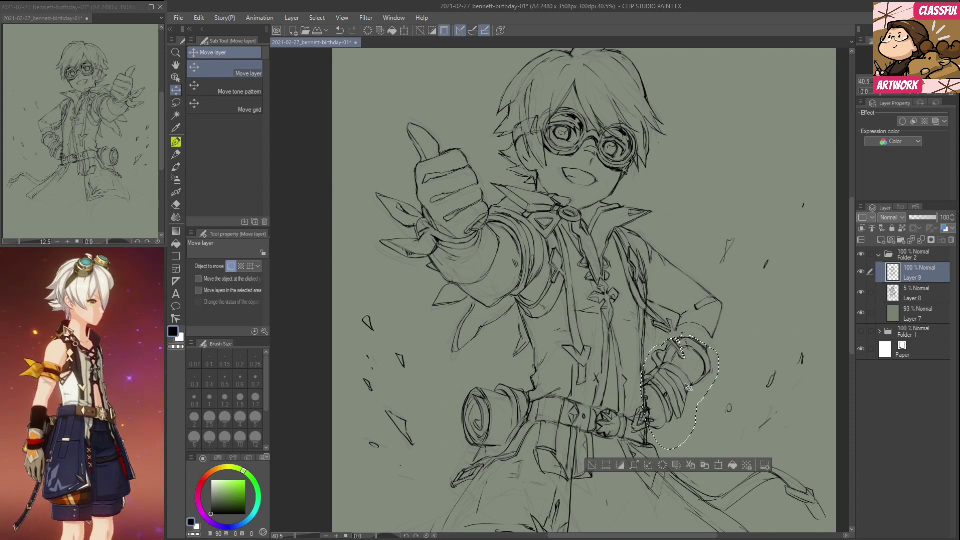
click(176, 102)
key(ctrl+d)
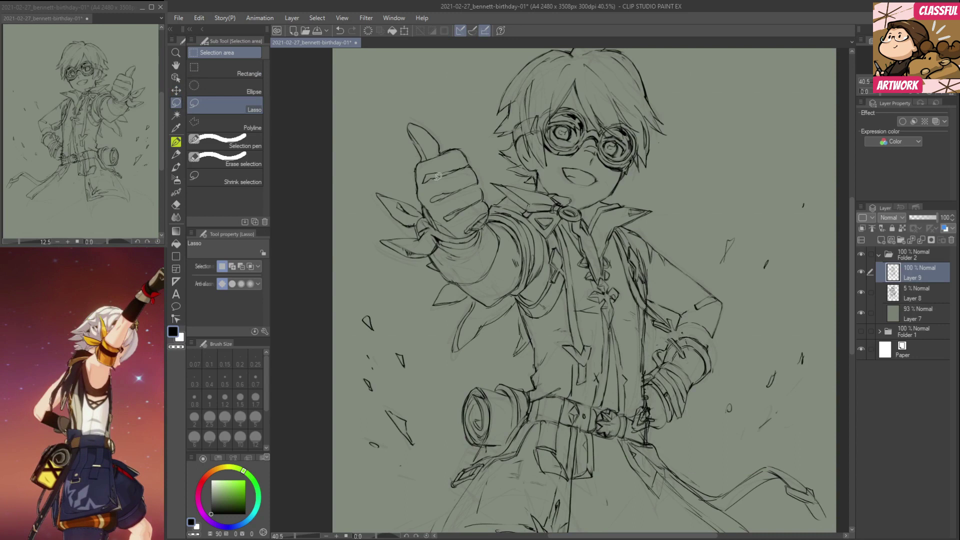
Clean up and redraw the lines joining the bent arm's sleeve to the moved glove.
key(e)
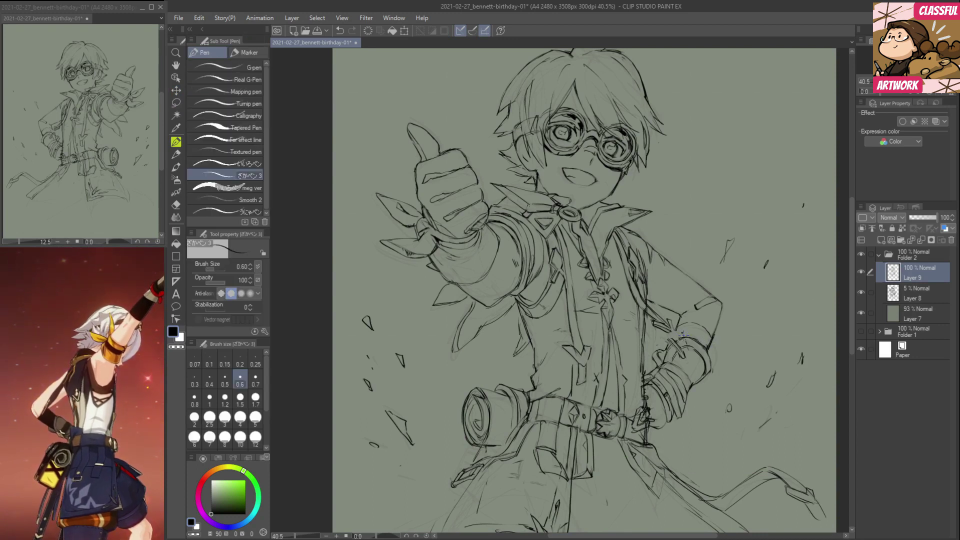
key(p)
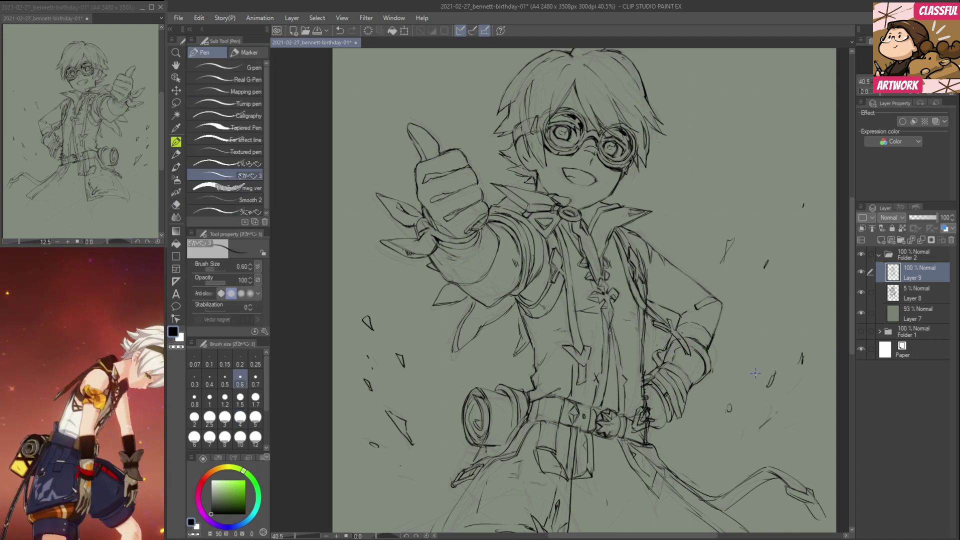
mouse_move(734, 346)
mouse_down()
mouse_move(734, 391)
mouse_move(737, 367)
mouse_up()
Draw a curved, double-lined band sweeping down from behind the hanging sash to a narrow end beside the front panel.
mouse_move(621, 433)
mouse_down()
mouse_move(629, 395)
mouse_move(617, 273)
mouse_up()
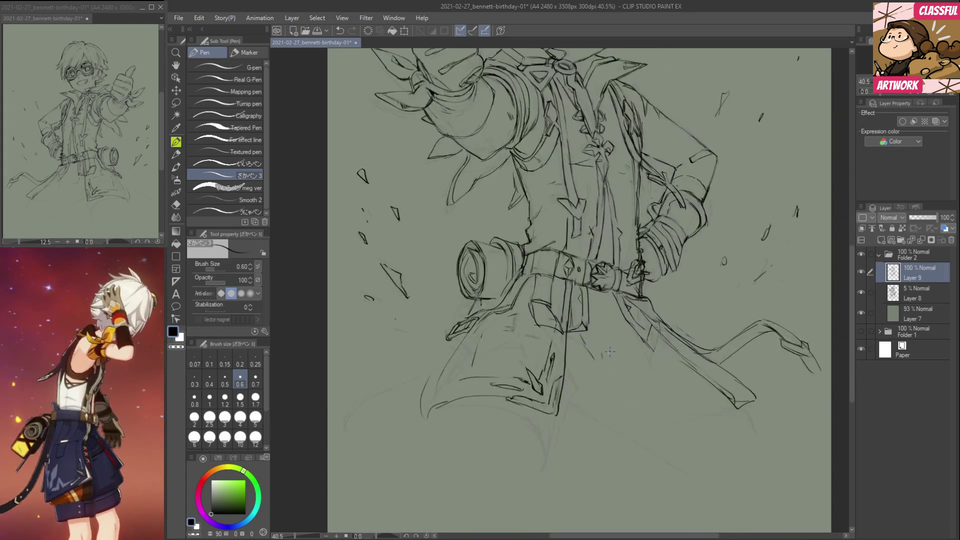
mouse_move(673, 353)
mouse_down()
mouse_move(648, 354)
mouse_move(595, 399)
mouse_up()
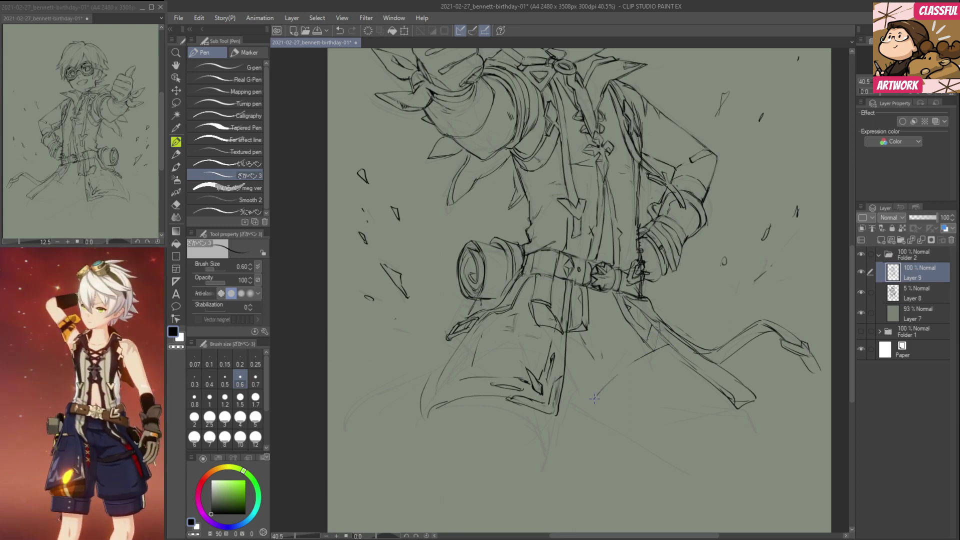
drag(629, 362, 610, 409)
mouse_move(672, 357)
mouse_down()
mouse_move(631, 379)
mouse_move(609, 424)
mouse_move(596, 408)
mouse_up()
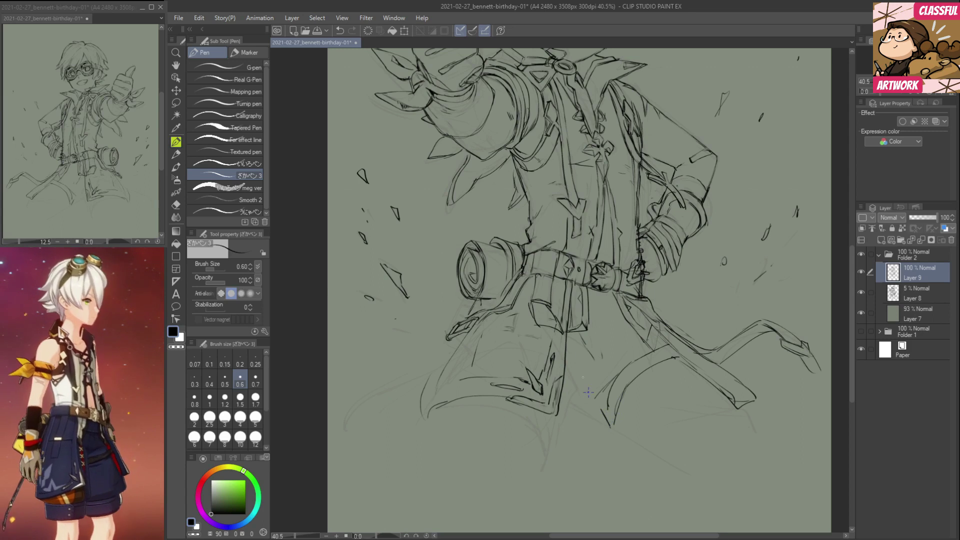
mouse_move(650, 353)
mouse_down()
mouse_move(614, 368)
mouse_move(606, 412)
mouse_up()
key(e)
key(ctrl+z)
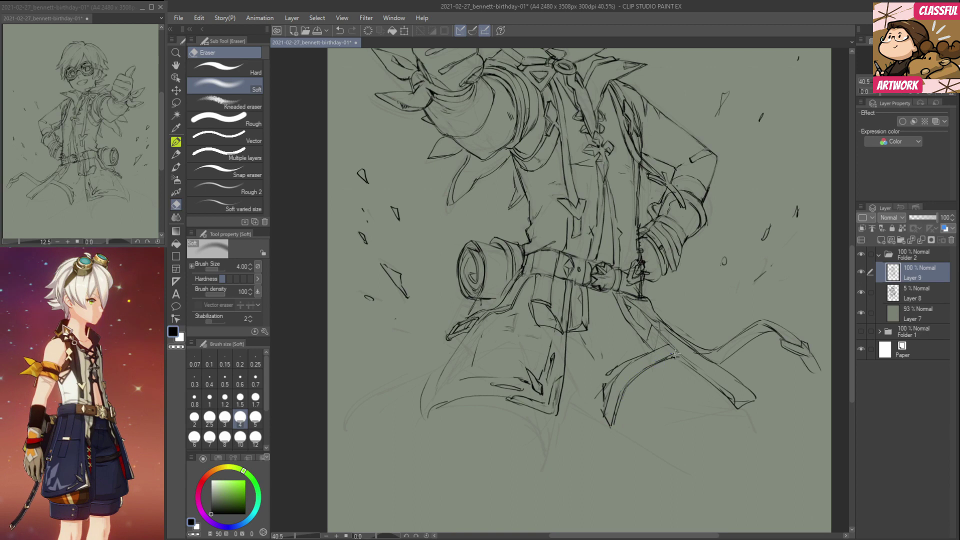
Sketch the far leg's edges below the hanging bands and add angular fold lines down the centre of the shorts.
drag(583, 396, 665, 465)
mouse_move(687, 415)
mouse_down()
mouse_move(750, 411)
mouse_move(767, 425)
mouse_up()
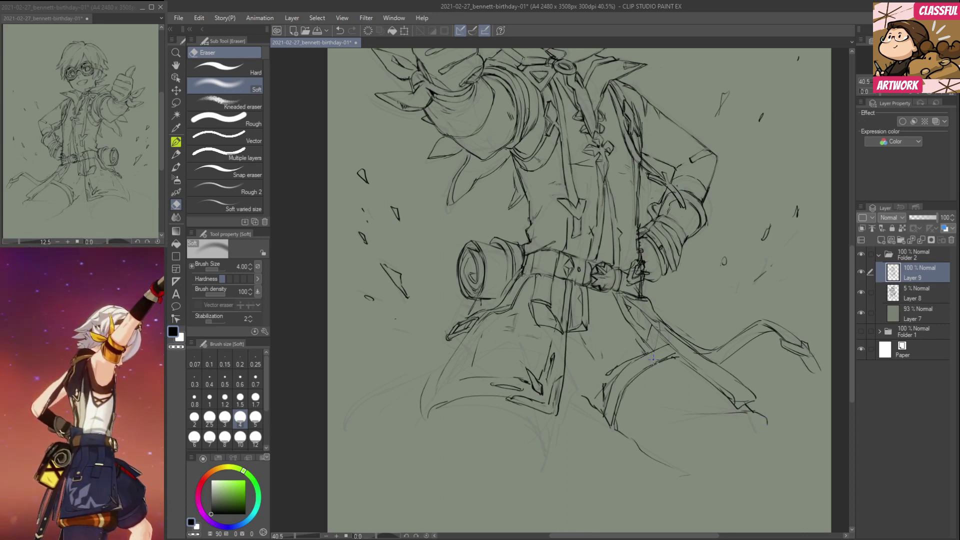
mouse_move(660, 364)
mouse_down()
mouse_move(716, 400)
mouse_move(678, 360)
mouse_move(708, 387)
mouse_up()
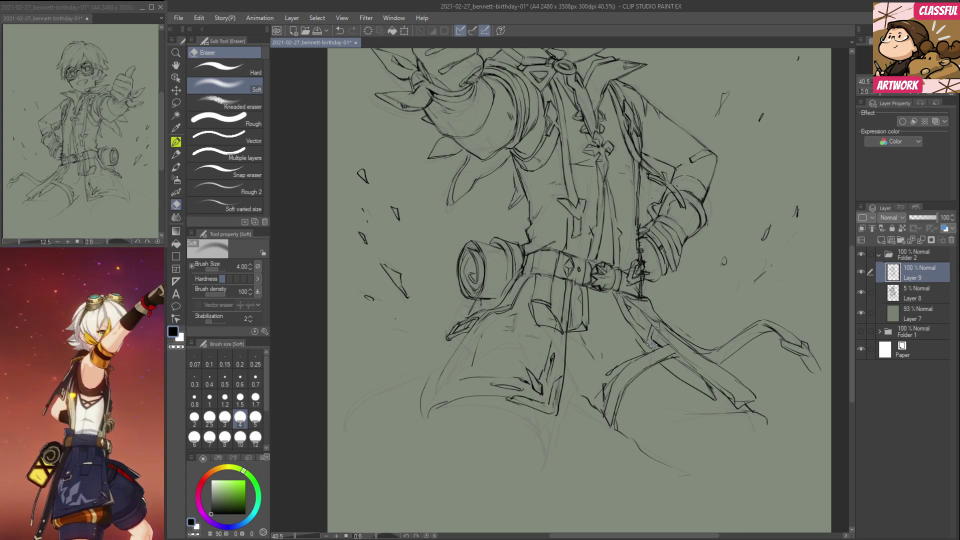
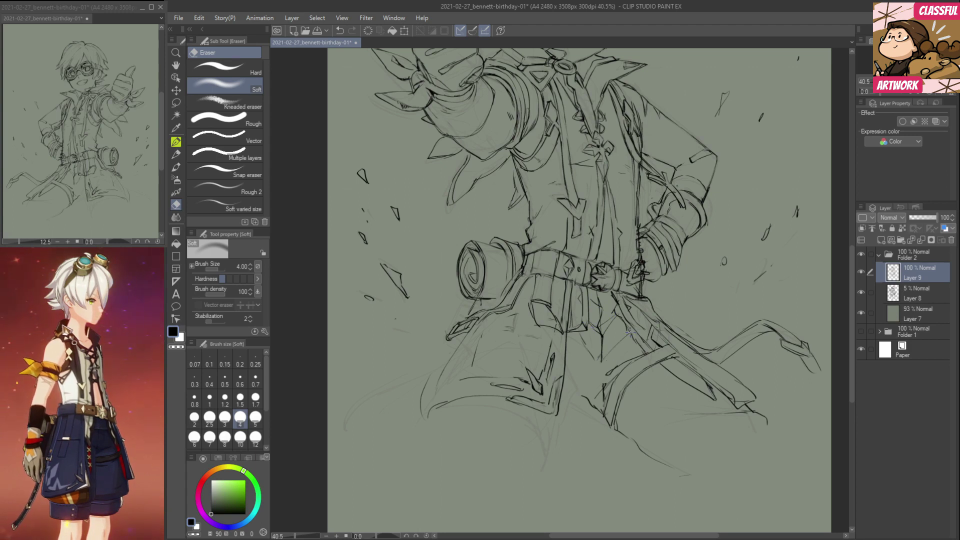
mouse_move(579, 361)
mouse_down()
mouse_move(585, 380)
mouse_move(572, 401)
mouse_up()
drag(572, 339, 570, 350)
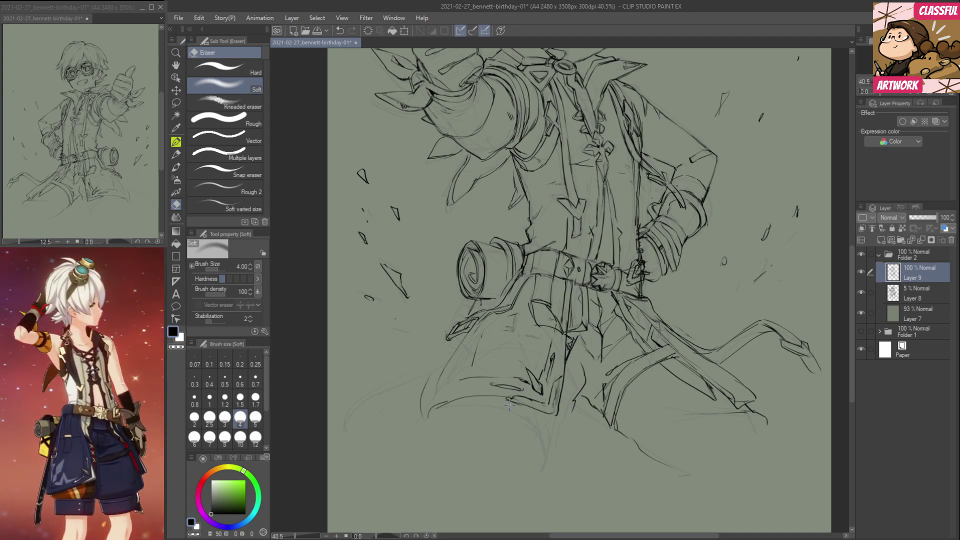
Redraw the front panel's curved lower hem and outer edge, and add the pointed trim pattern in its outer corner.
mouse_move(498, 397)
mouse_down()
mouse_move(425, 421)
mouse_move(445, 405)
mouse_move(432, 410)
mouse_move(500, 396)
mouse_move(434, 417)
mouse_move(483, 395)
mouse_move(454, 402)
mouse_move(511, 396)
mouse_up()
key(p)
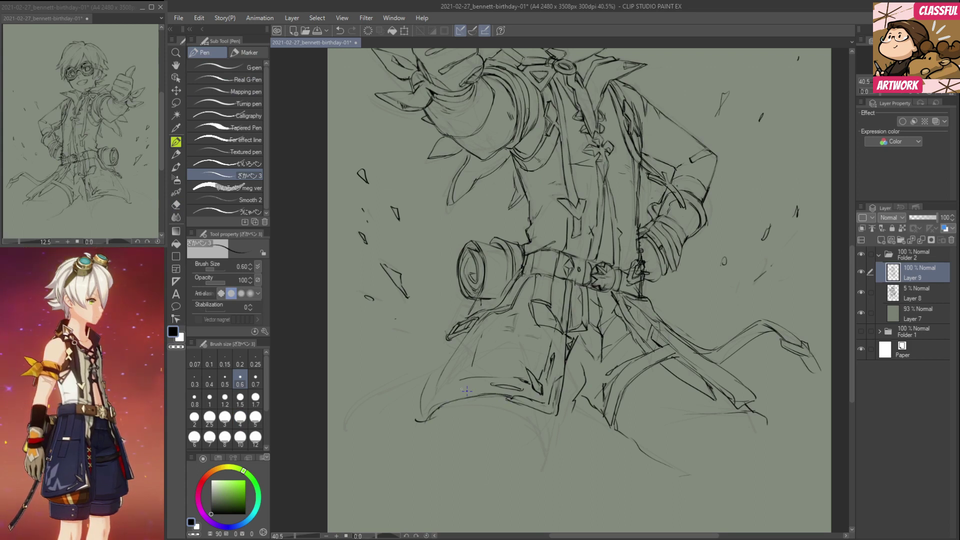
mouse_move(415, 416)
mouse_down()
mouse_move(417, 393)
mouse_move(488, 334)
mouse_move(429, 387)
mouse_move(449, 389)
mouse_up()
drag(444, 387, 461, 370)
mouse_move(459, 378)
mouse_down()
mouse_move(449, 390)
mouse_move(448, 356)
mouse_move(426, 391)
mouse_up()
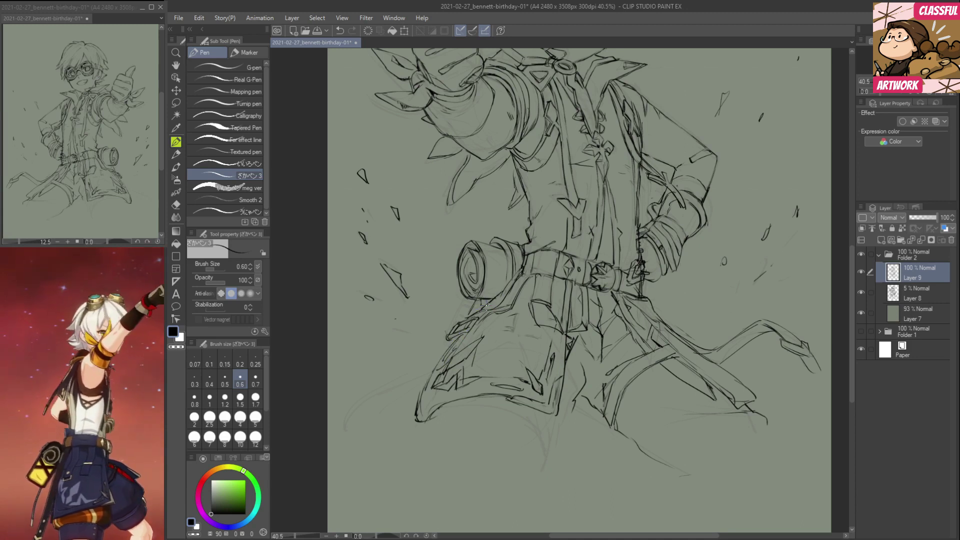
Draw the near shorts leg emerging below the front panel, with vertical strap lines, a curved lower seam and a pointed inner edge.
mouse_move(581, 366)
mouse_down()
mouse_move(543, 487)
mouse_move(565, 337)
mouse_up()
mouse_move(394, 440)
mouse_down()
mouse_move(495, 405)
mouse_move(457, 411)
mouse_up()
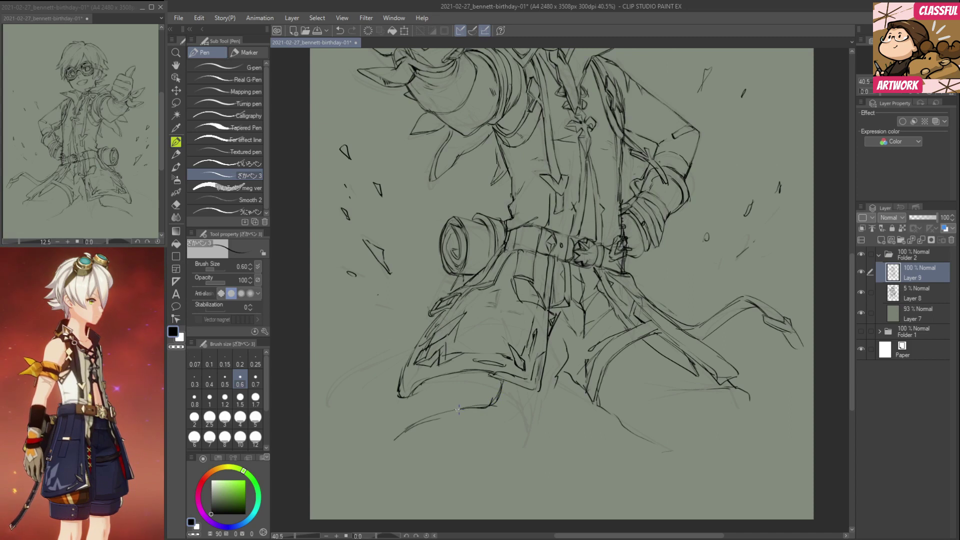
mouse_move(455, 373)
mouse_down()
mouse_move(461, 403)
mouse_move(476, 407)
mouse_move(453, 411)
mouse_up()
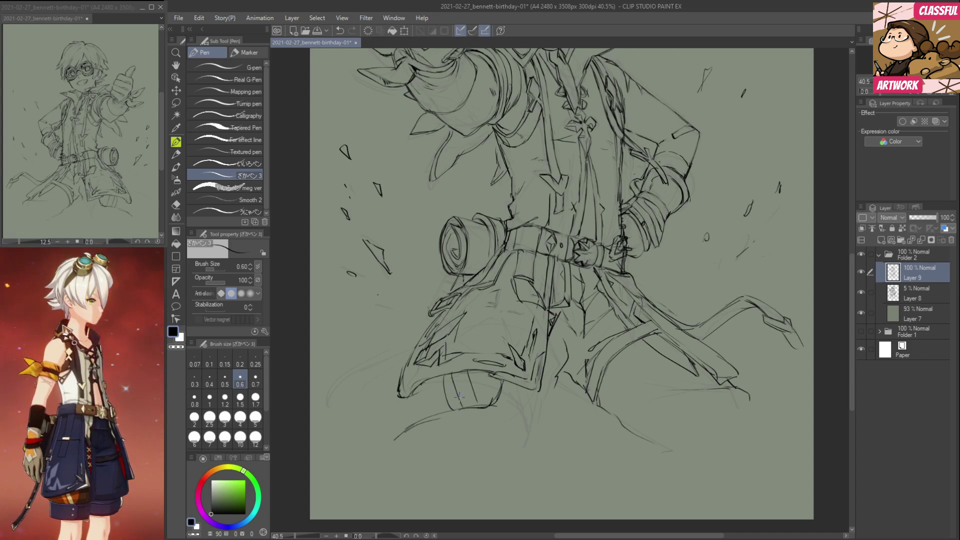
mouse_move(456, 374)
mouse_down()
mouse_move(466, 407)
mouse_move(408, 401)
mouse_move(403, 421)
mouse_move(438, 410)
mouse_move(524, 436)
mouse_up()
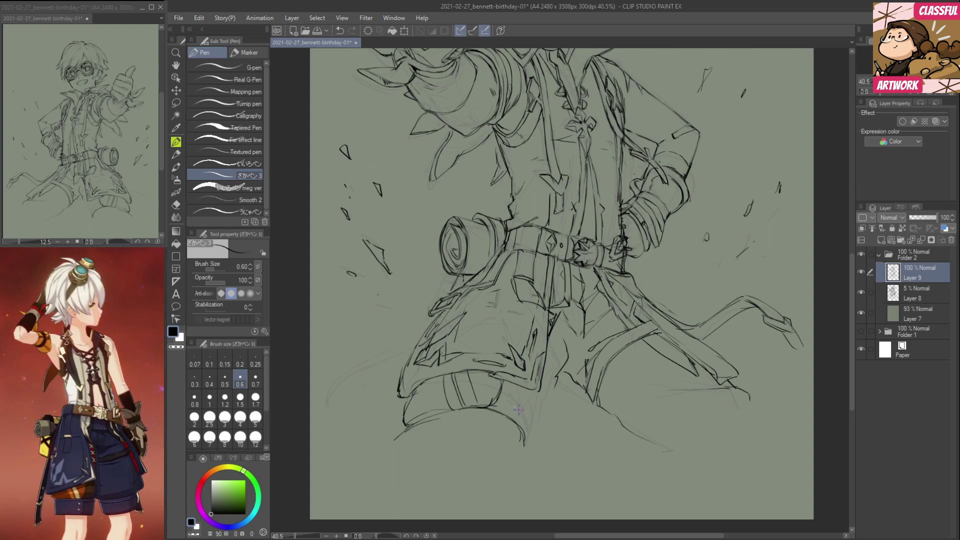
key(e)
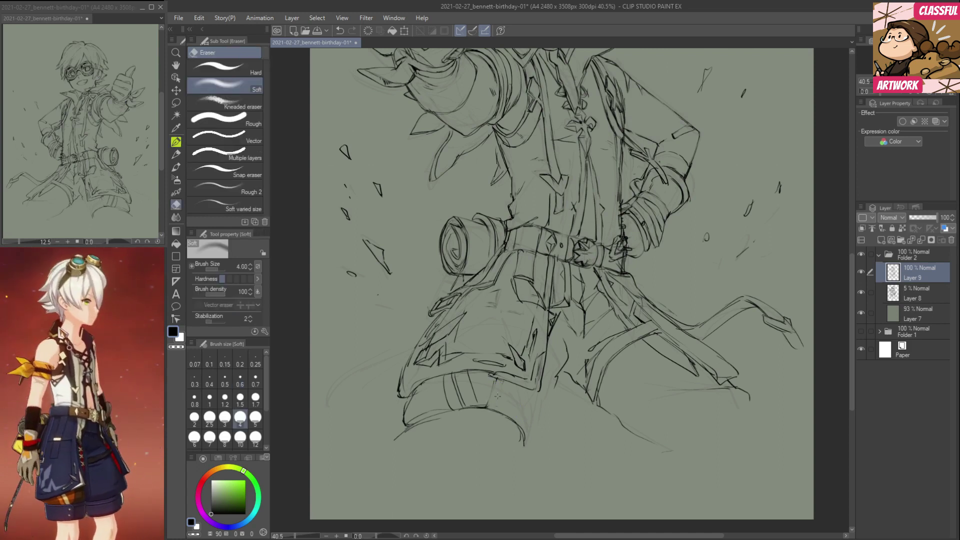
key(p)
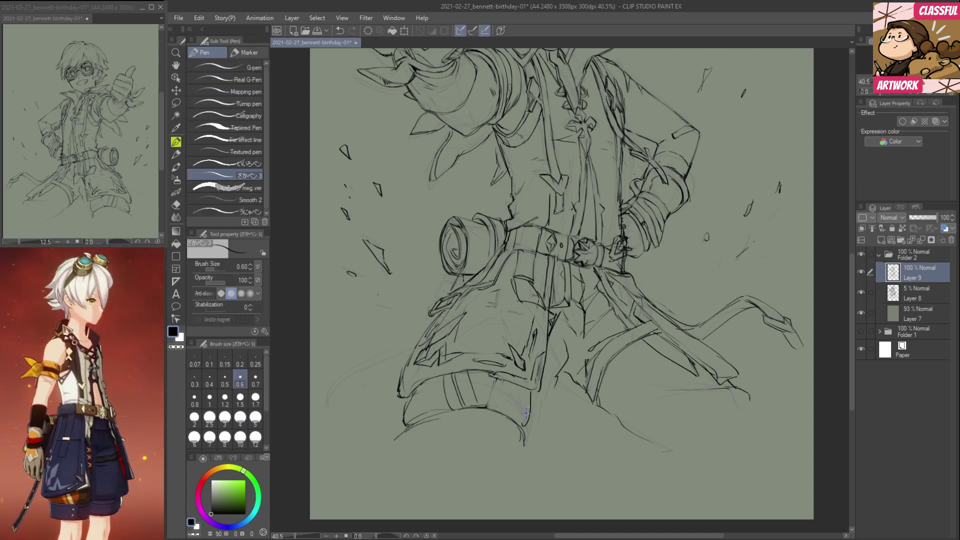
mouse_move(559, 365)
mouse_down()
mouse_move(529, 462)
mouse_move(545, 422)
mouse_up()
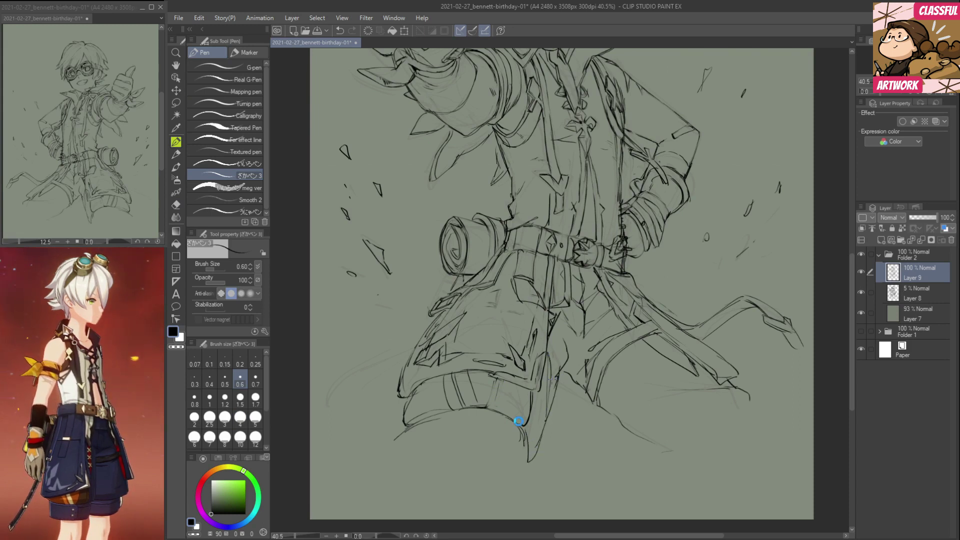
Draw a flared cuff with a curved, double-lined hem and pointed corners at the end of the near shorts leg.
mouse_move(398, 467)
mouse_down()
mouse_move(471, 448)
mouse_move(512, 479)
mouse_up()
mouse_move(409, 422)
mouse_down()
mouse_move(388, 474)
mouse_move(481, 441)
mouse_move(504, 450)
mouse_move(515, 480)
mouse_move(526, 452)
mouse_move(522, 484)
mouse_up()
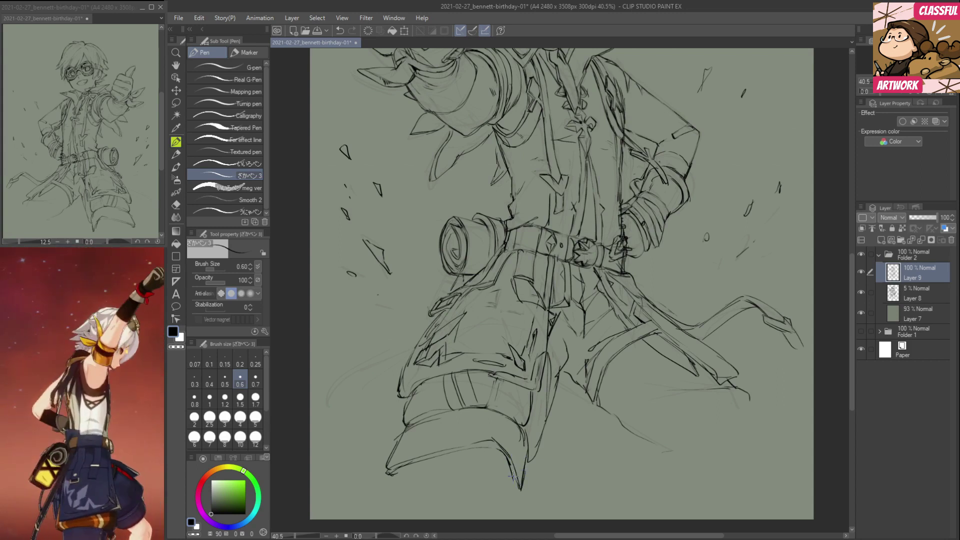
mouse_move(499, 373)
mouse_down()
mouse_move(486, 411)
mouse_move(529, 398)
mouse_move(520, 428)
mouse_up()
drag(405, 434, 395, 460)
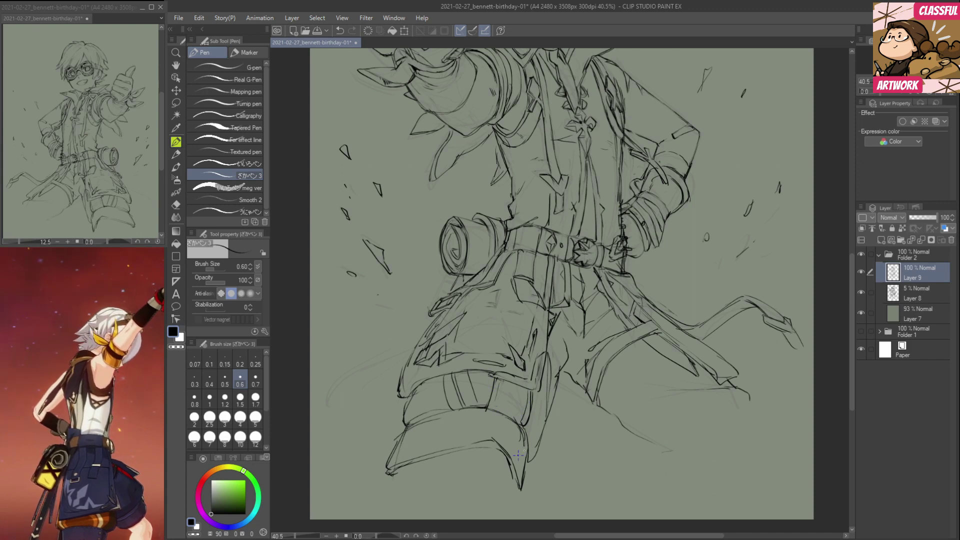
drag(532, 460, 559, 381)
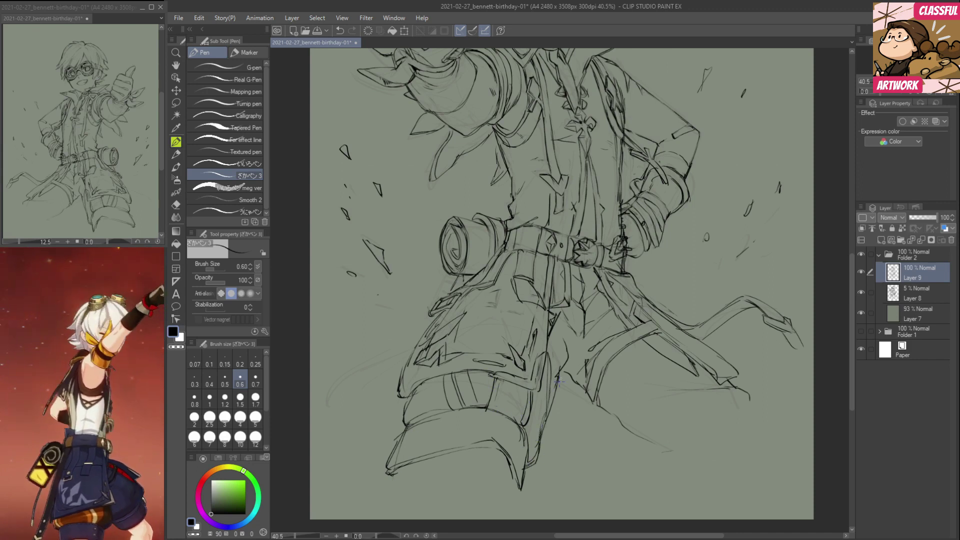
Refine the fold lines at the centre of the shorts and erase the old line at the crotch.
drag(565, 340, 585, 349)
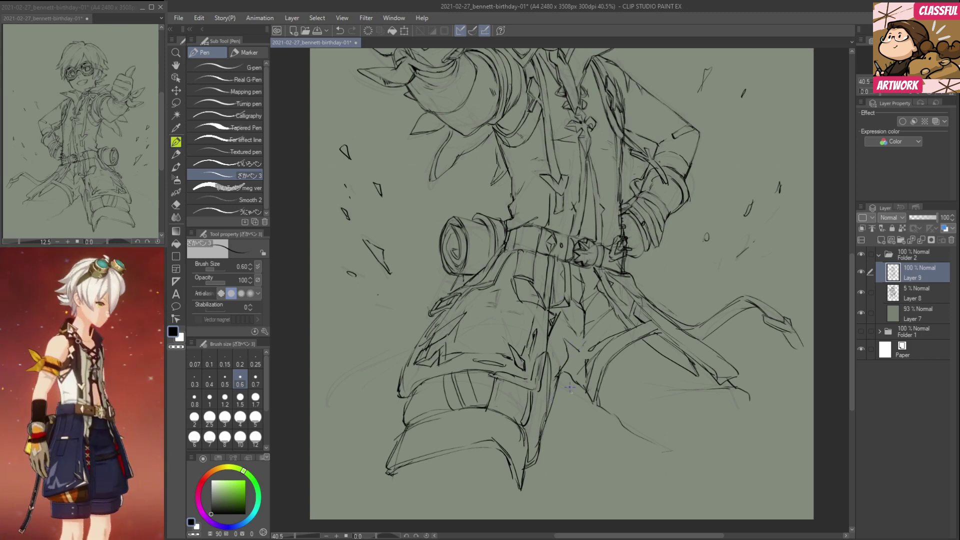
mouse_move(583, 388)
mouse_down()
mouse_move(568, 372)
mouse_move(585, 395)
mouse_move(558, 382)
mouse_up()
key(e)
drag(559, 375, 569, 362)
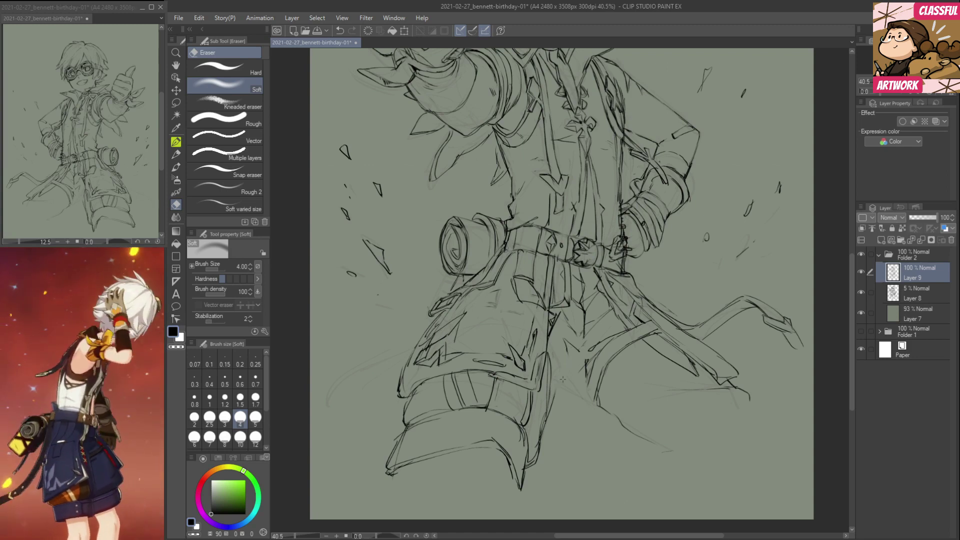
Sketch the far shorts leg's outline from the crotch down to a wide hem, and erase its lower outline.
key(p)
mouse_move(558, 389)
mouse_down()
mouse_move(588, 360)
mouse_move(551, 405)
mouse_move(588, 397)
mouse_move(599, 426)
mouse_move(678, 499)
mouse_move(735, 456)
mouse_move(783, 447)
mouse_up()
drag(757, 412, 770, 431)
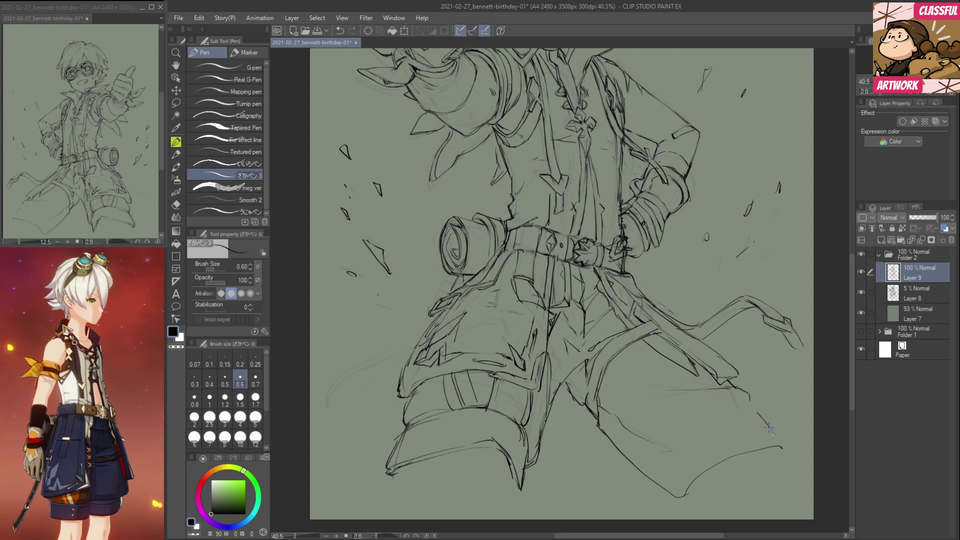
mouse_move(781, 389)
mouse_down()
mouse_move(754, 460)
mouse_move(765, 463)
mouse_move(757, 420)
mouse_move(730, 409)
mouse_up()
key(e)
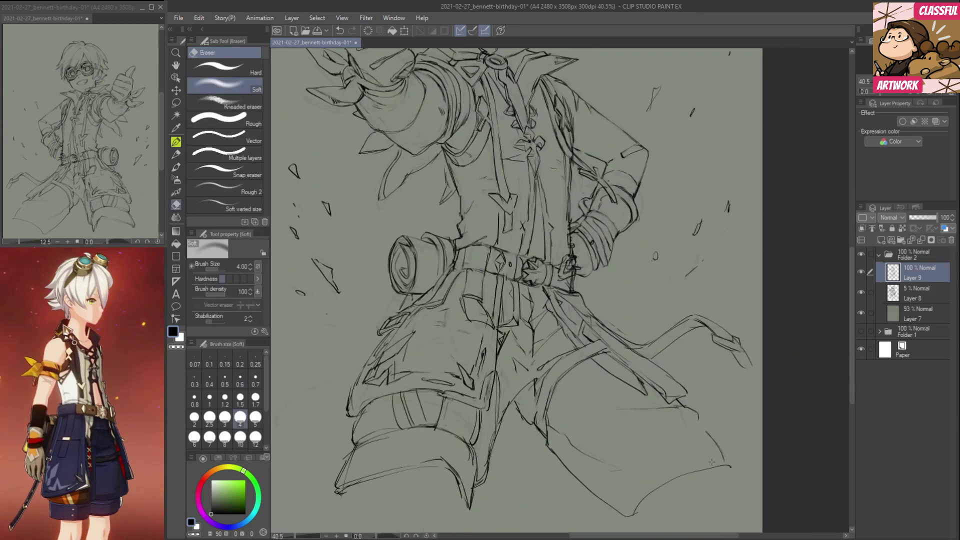
drag(576, 475, 623, 515)
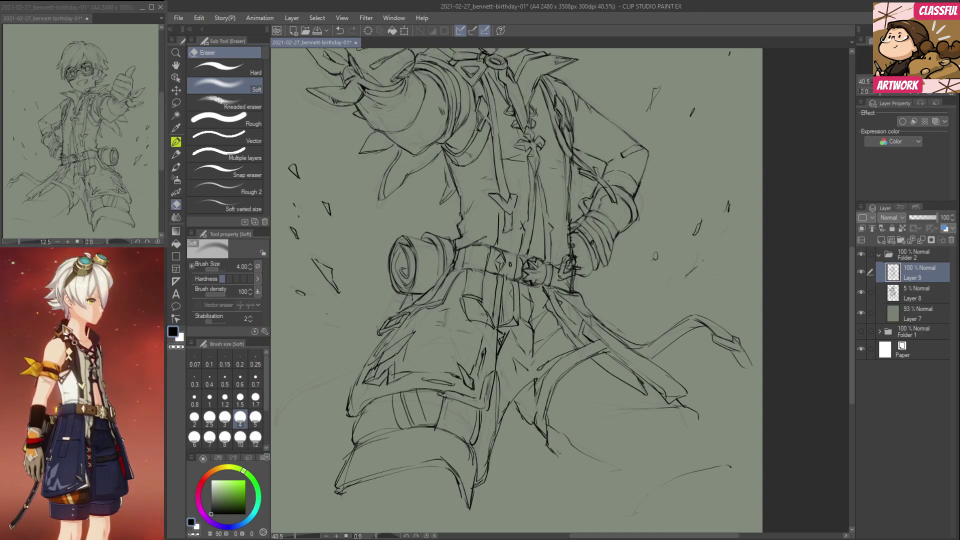
Redraw the far leg's inner edge below the crotch and add a curved line beneath the narrow band.
key(p)
drag(554, 449, 581, 472)
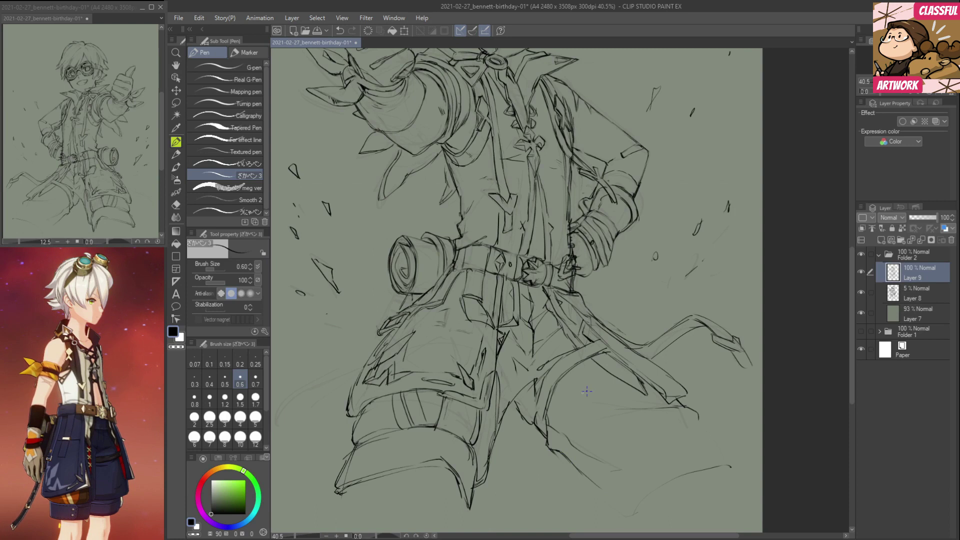
drag(549, 410, 573, 384)
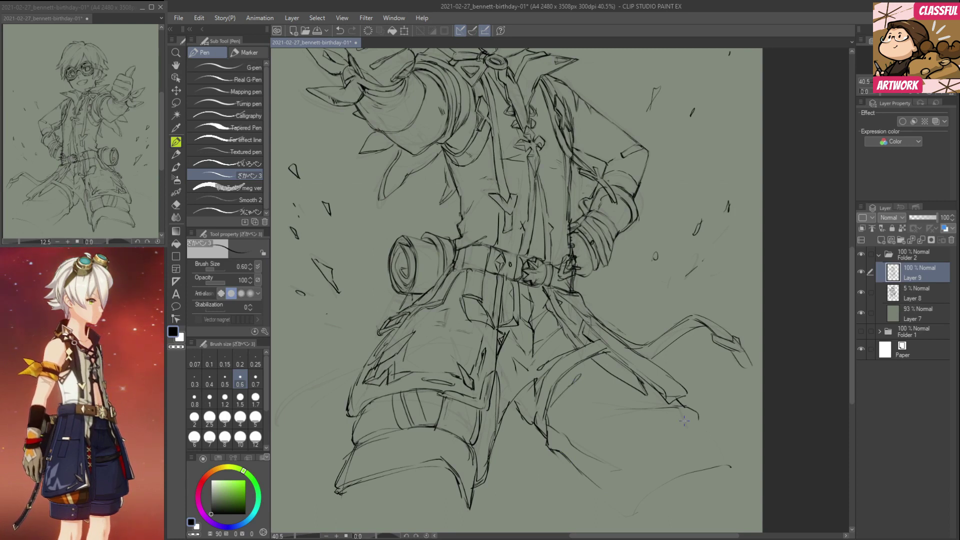
Clean up and redraw the end of the hanging sash with a tapered, folded tip.
key(e)
mouse_move(670, 391)
mouse_down()
mouse_move(628, 357)
mouse_move(686, 397)
mouse_up()
key(p)
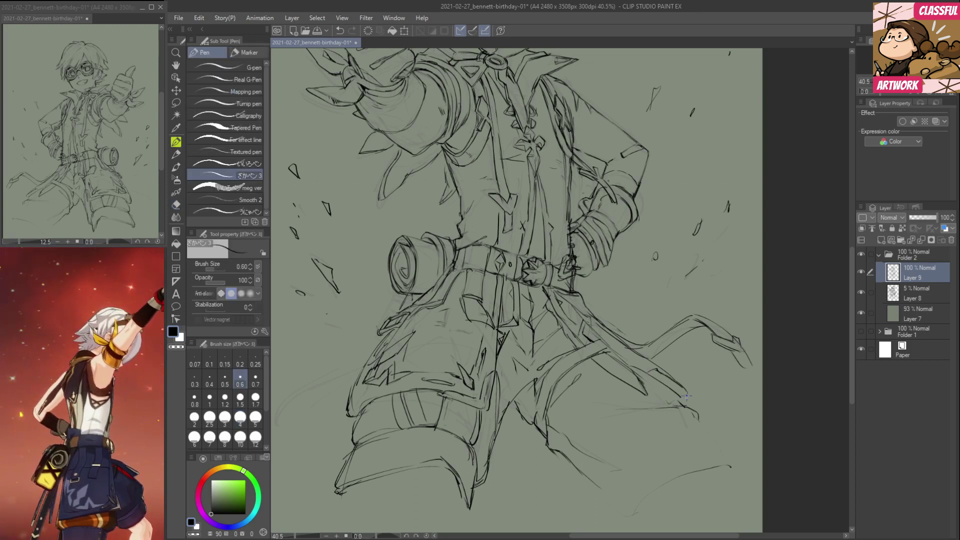
mouse_move(651, 369)
mouse_down()
mouse_move(684, 400)
mouse_move(695, 395)
mouse_move(701, 416)
mouse_up()
key(e)
key(p)
key(e)
key(p)
drag(647, 362, 701, 399)
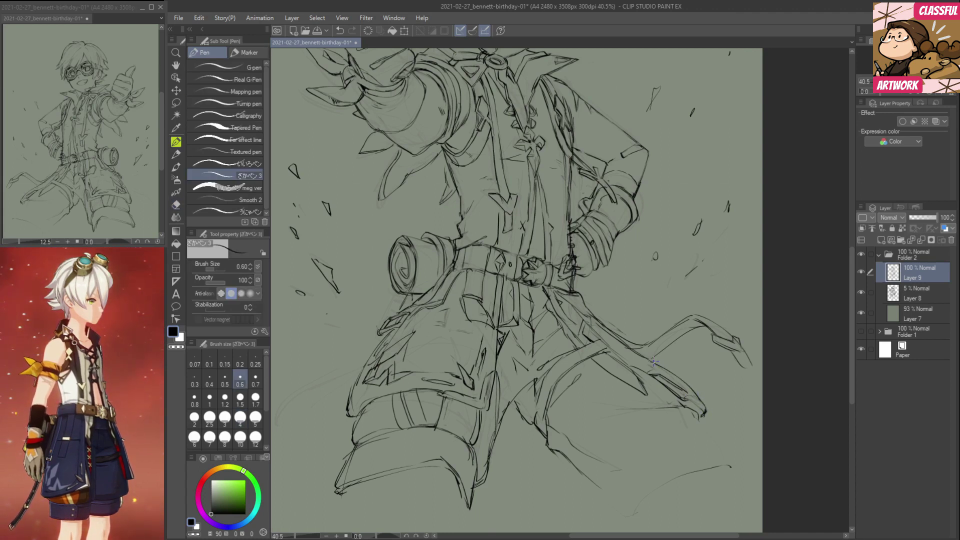
Draw a flying belt strap with holes and an angular end behind the near leg, with long curved lines trailing downward.
drag(494, 390, 550, 407)
drag(443, 345, 395, 384)
mouse_move(340, 395)
mouse_down()
mouse_move(390, 369)
mouse_move(397, 379)
mouse_move(351, 419)
mouse_up()
mouse_move(380, 356)
mouse_down()
mouse_move(407, 386)
mouse_move(385, 365)
mouse_move(393, 385)
mouse_move(382, 377)
mouse_move(392, 388)
mouse_move(386, 356)
mouse_move(406, 377)
mouse_move(392, 371)
mouse_move(340, 411)
mouse_up()
key(e)
key(p)
mouse_move(340, 412)
mouse_down()
mouse_move(370, 401)
mouse_move(330, 427)
mouse_move(332, 500)
mouse_up()
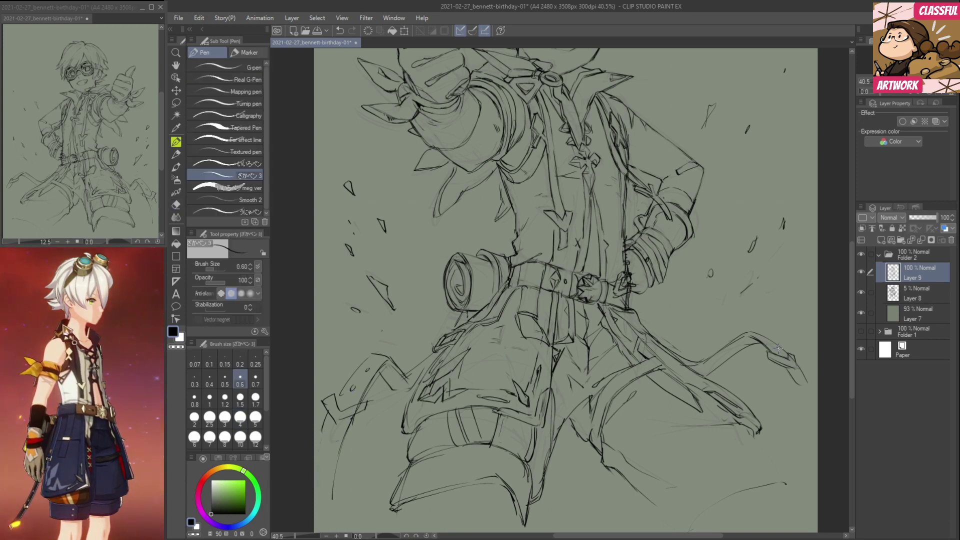
Erase and redraw the flying strap where it meets the near side of the shorts, and firm up its edges.
scroll(648, 323, down, 2)
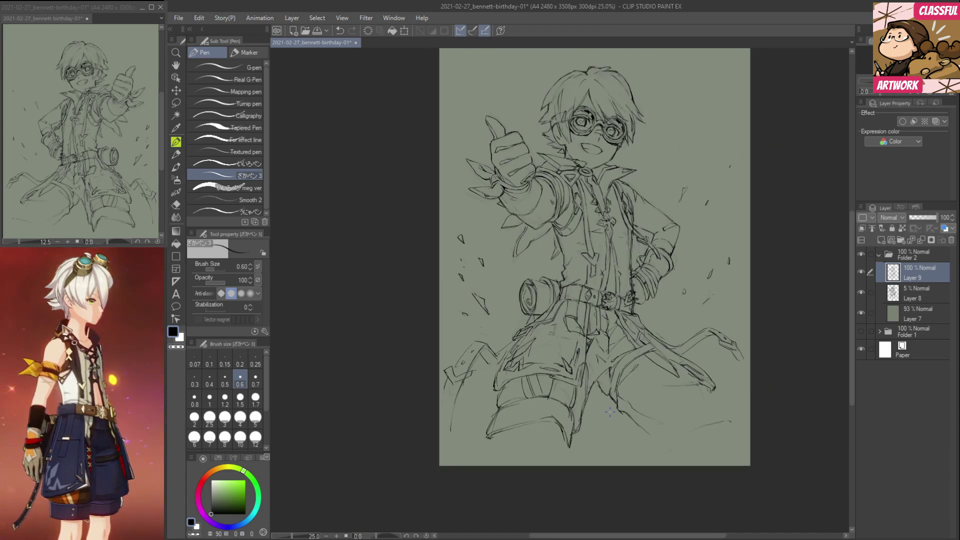
scroll(646, 356, up, 1)
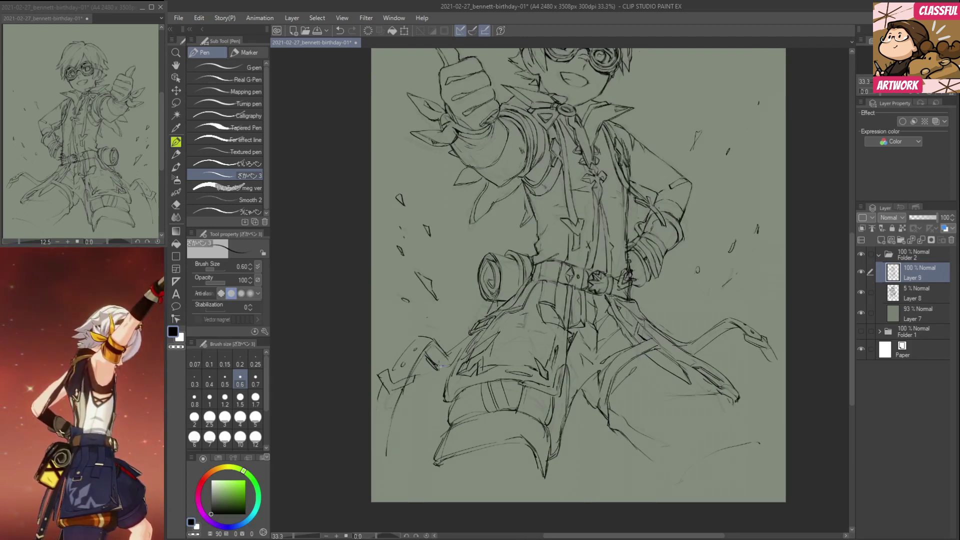
key(e)
drag(449, 356, 432, 338)
key(p)
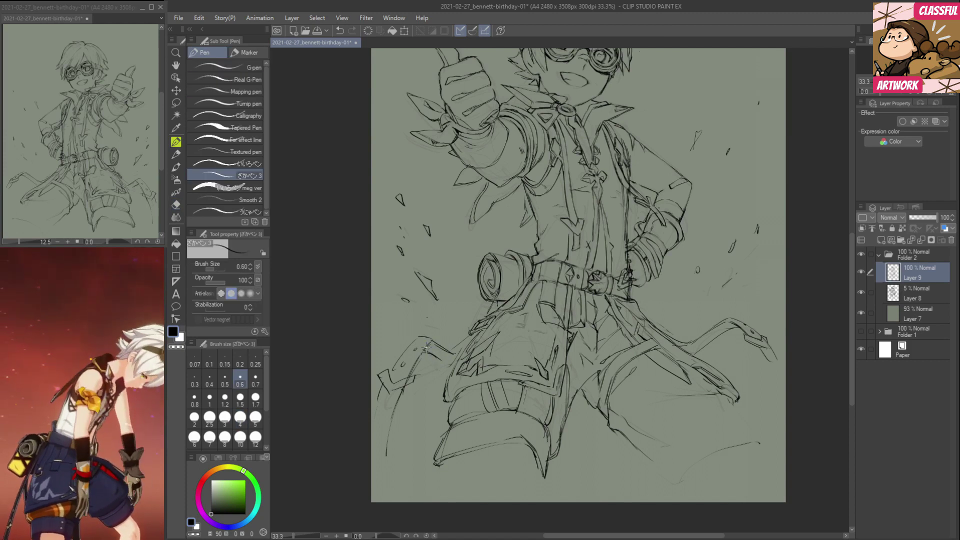
key(e)
key(p)
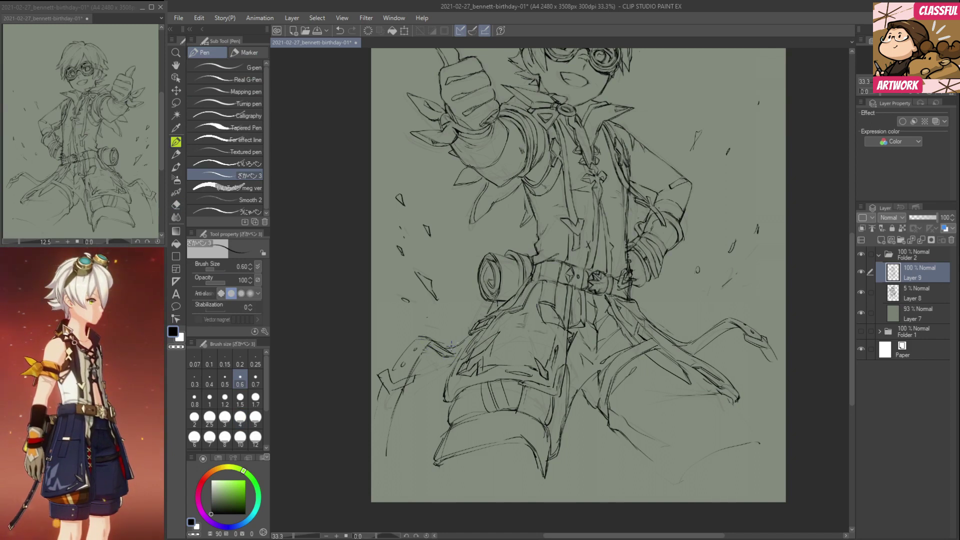
mouse_move(541, 367)
mouse_down()
mouse_move(508, 454)
mouse_move(544, 364)
mouse_up()
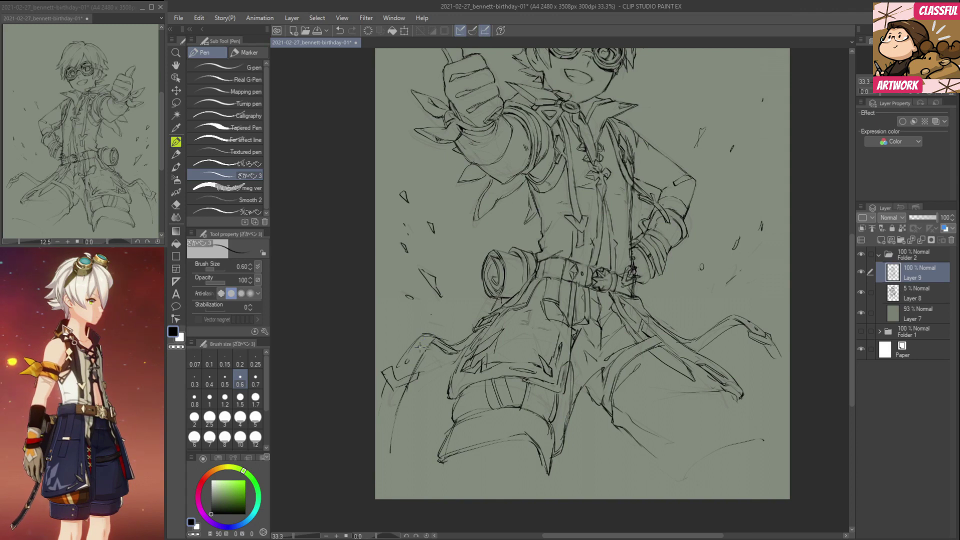
drag(439, 339, 407, 353)
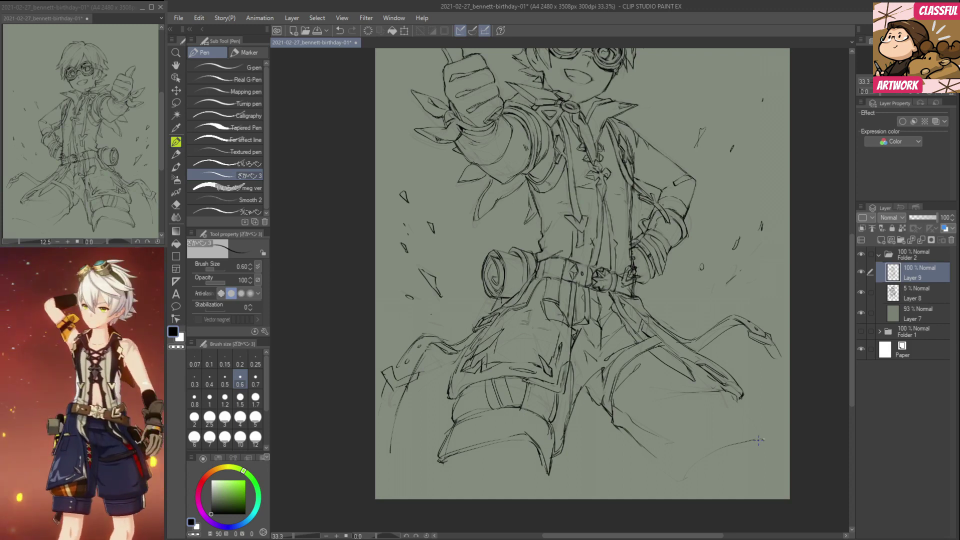
Draw the far shorts leg's outer folds and flared, jagged cuff, with short lines for the leg below it.
mouse_move(649, 457)
mouse_down()
mouse_move(687, 449)
mouse_move(676, 445)
mouse_move(683, 437)
mouse_move(745, 403)
mouse_move(764, 433)
mouse_up()
mouse_move(681, 440)
mouse_down()
mouse_move(684, 476)
mouse_move(750, 437)
mouse_move(705, 454)
mouse_move(757, 444)
mouse_move(755, 419)
mouse_move(775, 449)
mouse_up()
mouse_move(709, 461)
mouse_down()
mouse_move(733, 475)
mouse_move(718, 478)
mouse_move(707, 494)
mouse_up()
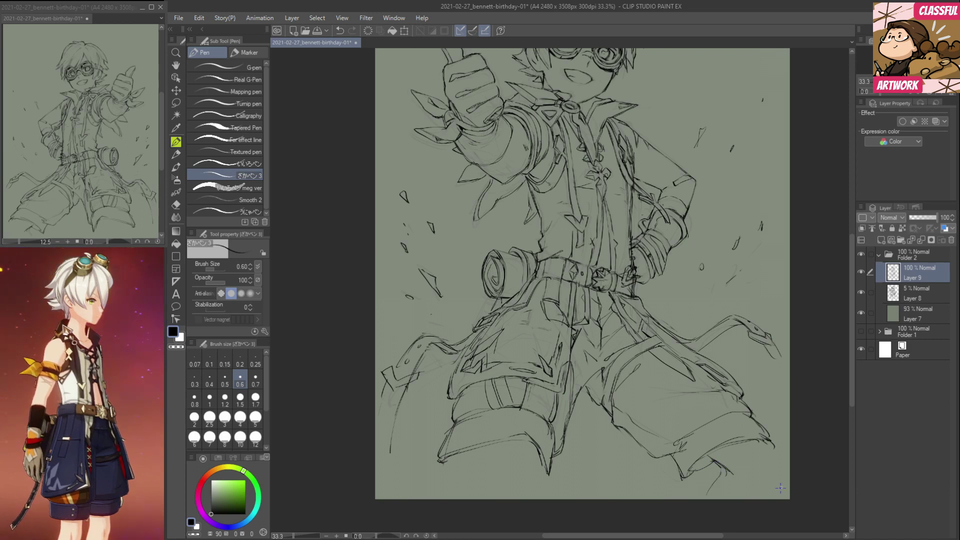
key(e)
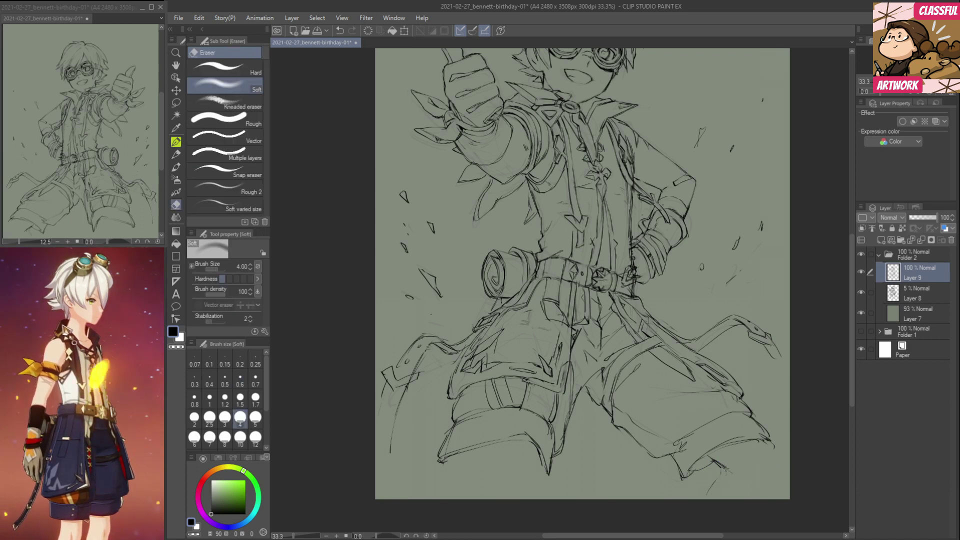
mouse_move(760, 368)
mouse_down()
mouse_move(736, 497)
mouse_move(722, 392)
mouse_move(732, 453)
mouse_move(722, 471)
mouse_move(728, 421)
mouse_up()
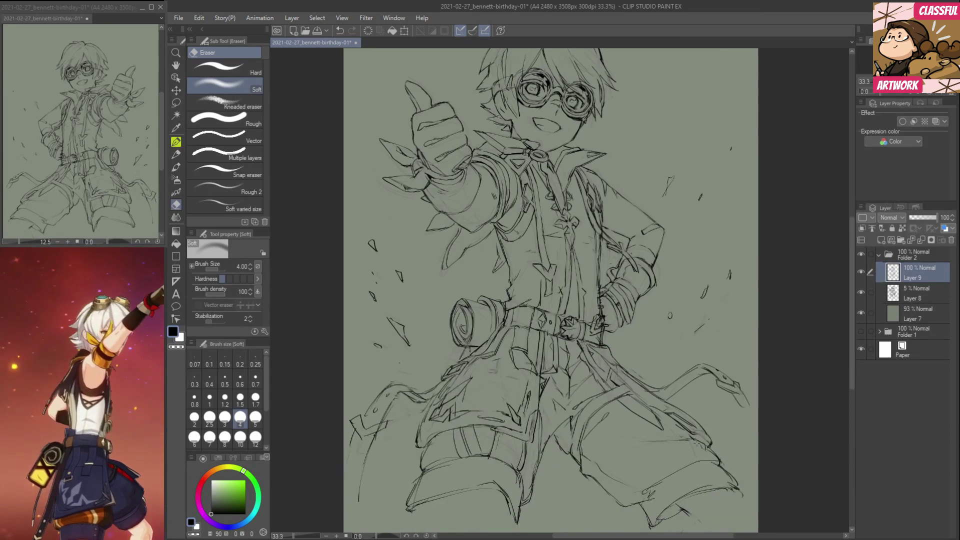
Draw the near leg's bare knee and calf lines below the shorts cuff, running to the canvas's lower edge.
key(p)
drag(546, 501, 572, 504)
mouse_move(713, 470)
mouse_down()
mouse_move(593, 469)
mouse_move(613, 448)
mouse_move(738, 407)
mouse_up()
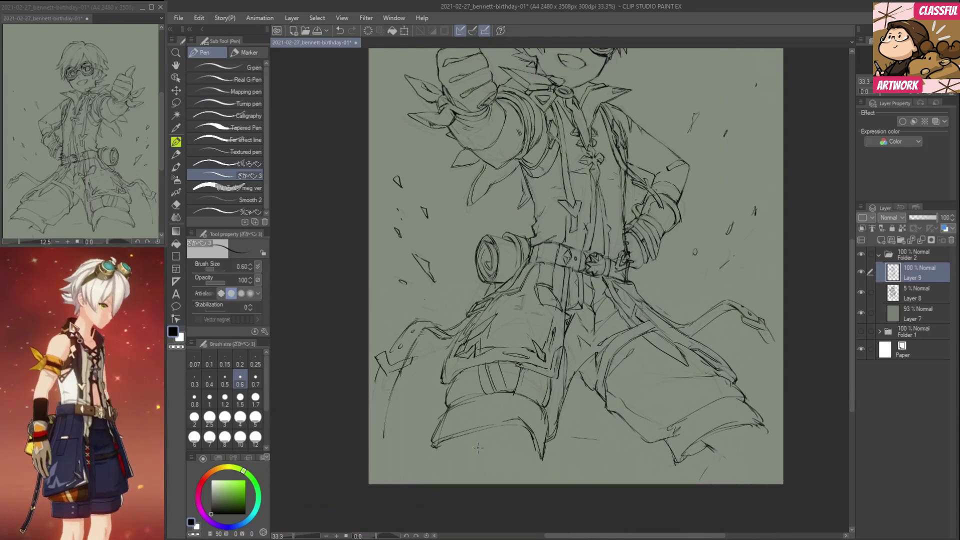
drag(440, 450, 457, 454)
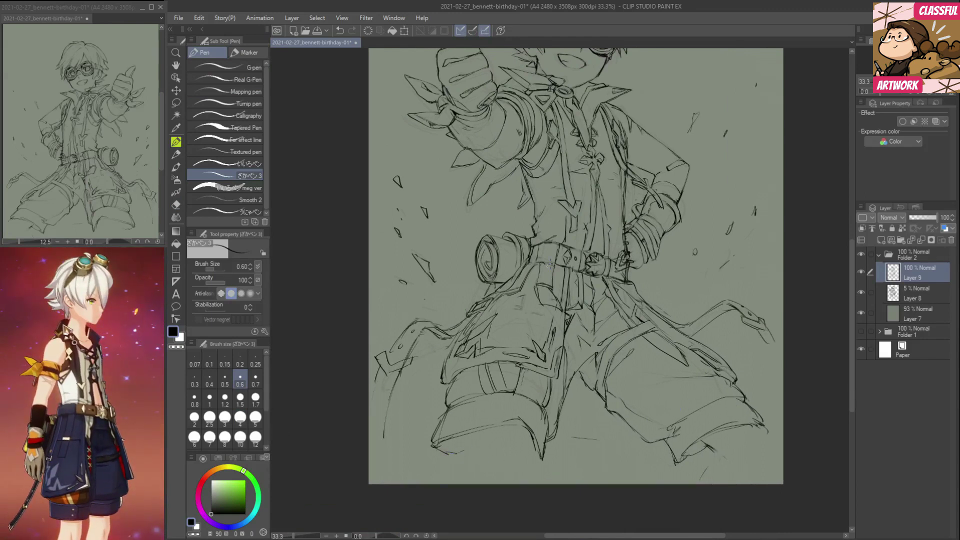
drag(531, 257, 518, 283)
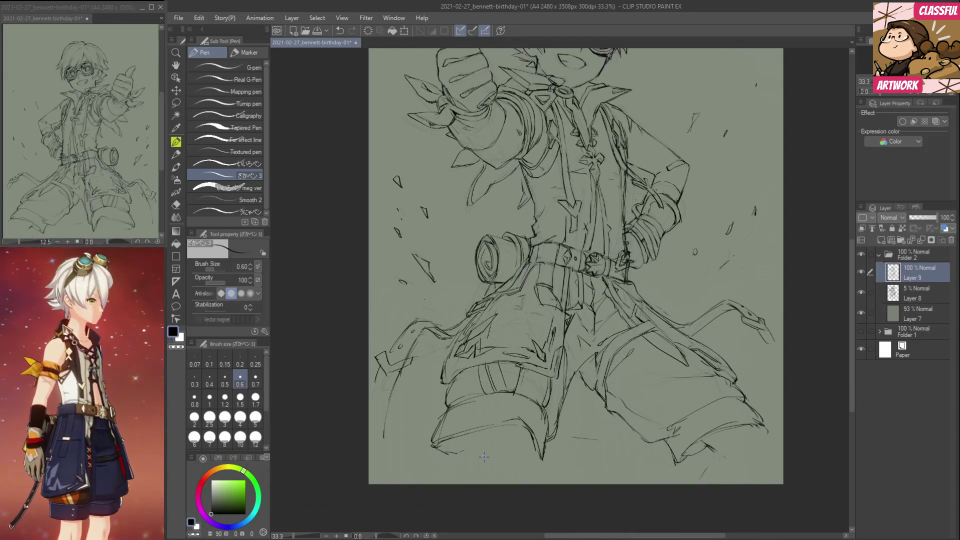
drag(477, 433, 455, 483)
drag(516, 483, 518, 468)
drag(533, 436, 521, 471)
mouse_move(715, 363)
mouse_down()
mouse_move(711, 487)
mouse_move(679, 371)
mouse_up()
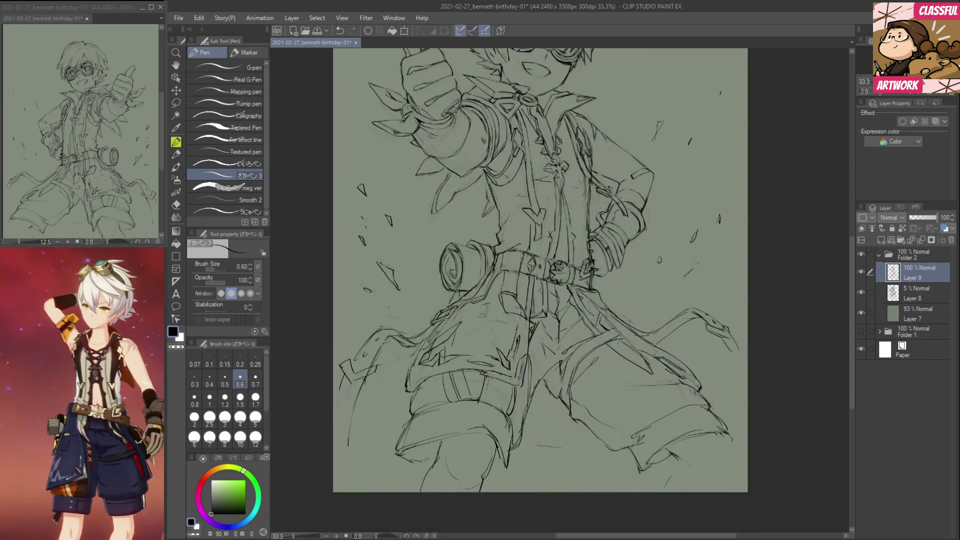
Clean up below the far shorts cuff and draw the rounded knee and side lines of the far leg.
drag(716, 434, 730, 449)
key(e)
drag(668, 450, 676, 465)
key(p)
mouse_move(726, 442)
mouse_down()
mouse_move(691, 491)
mouse_move(722, 470)
mouse_move(720, 492)
mouse_up()
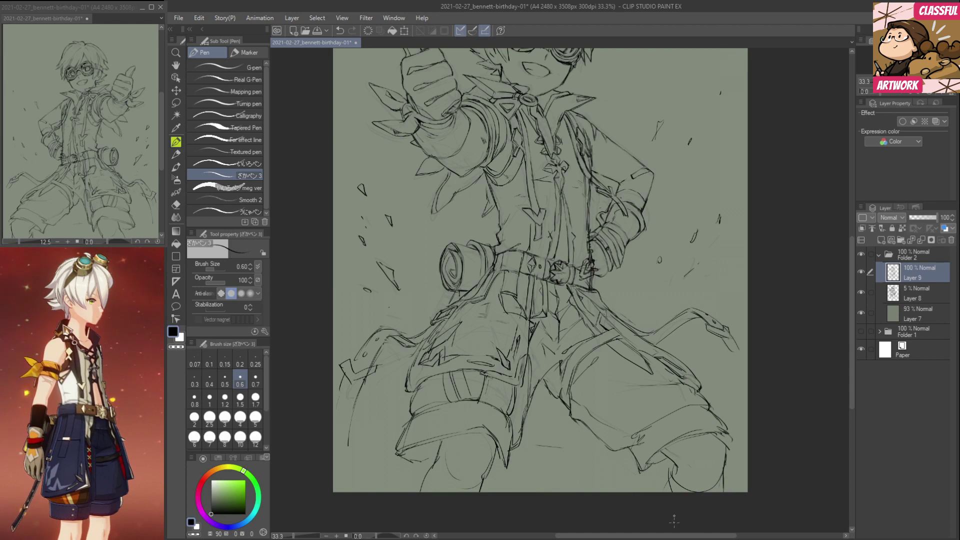
drag(750, 364, 732, 392)
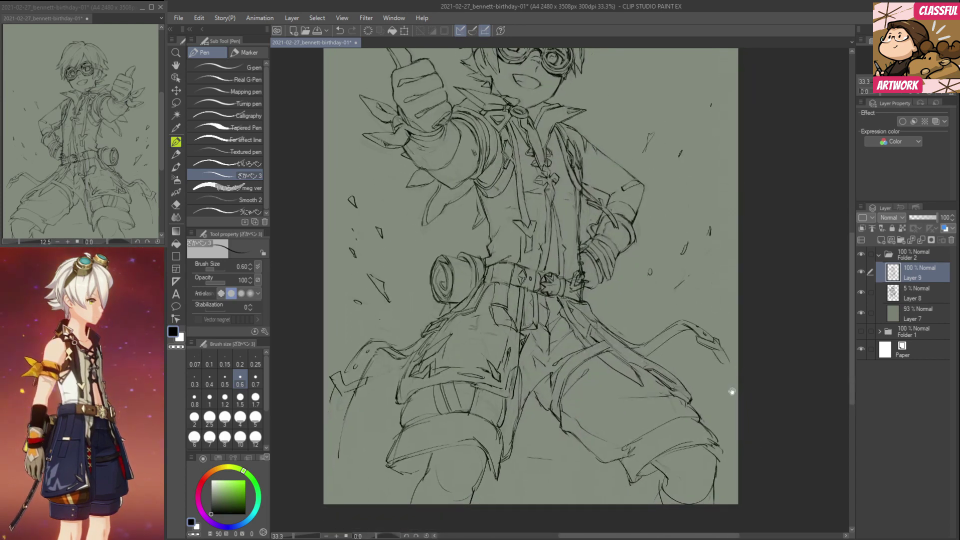
Refine the far shorts cuff's outer corner and opening around the leg with small erasures and redrawn lines.
key(e)
key(p)
key(e)
key(p)
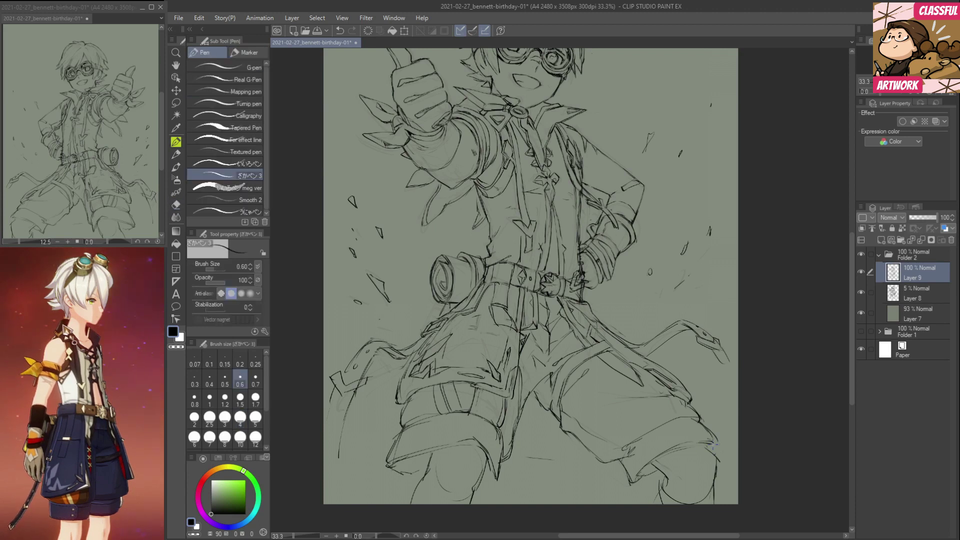
drag(628, 480, 651, 473)
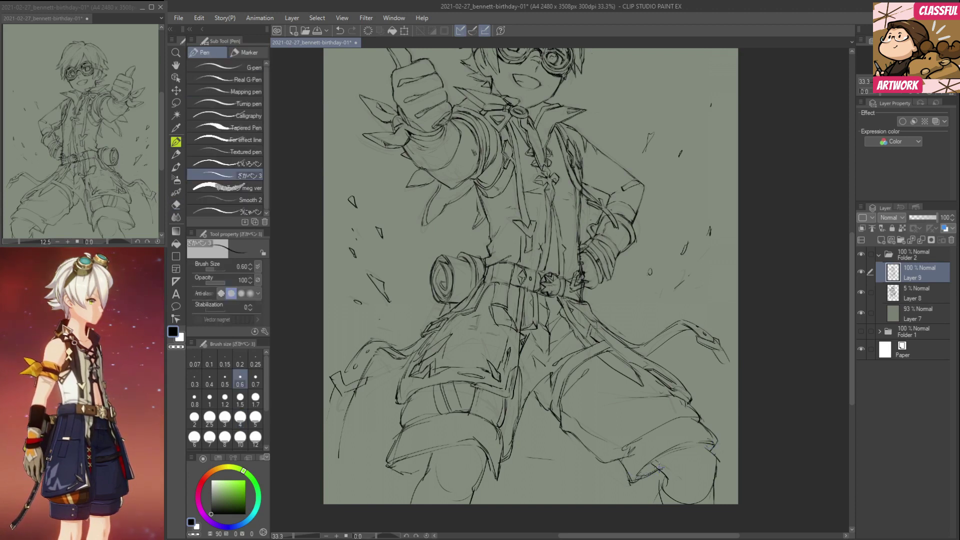
key(e)
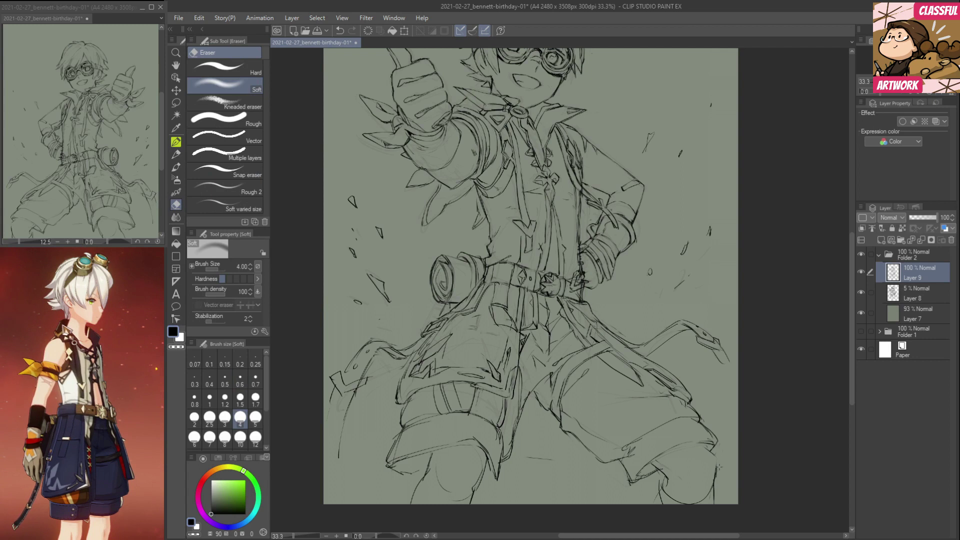
key(p)
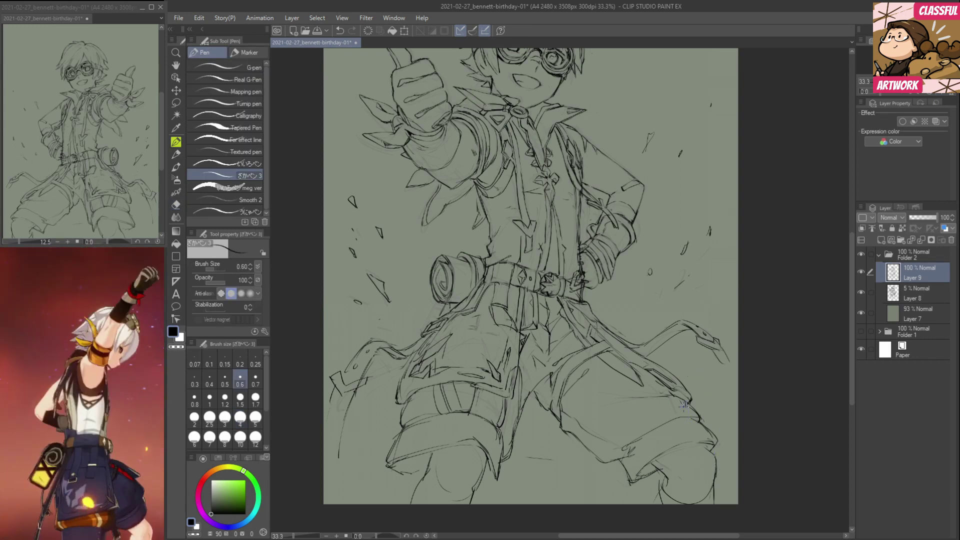
drag(680, 386, 696, 537)
drag(694, 476, 695, 465)
scroll(648, 316, down, 3)
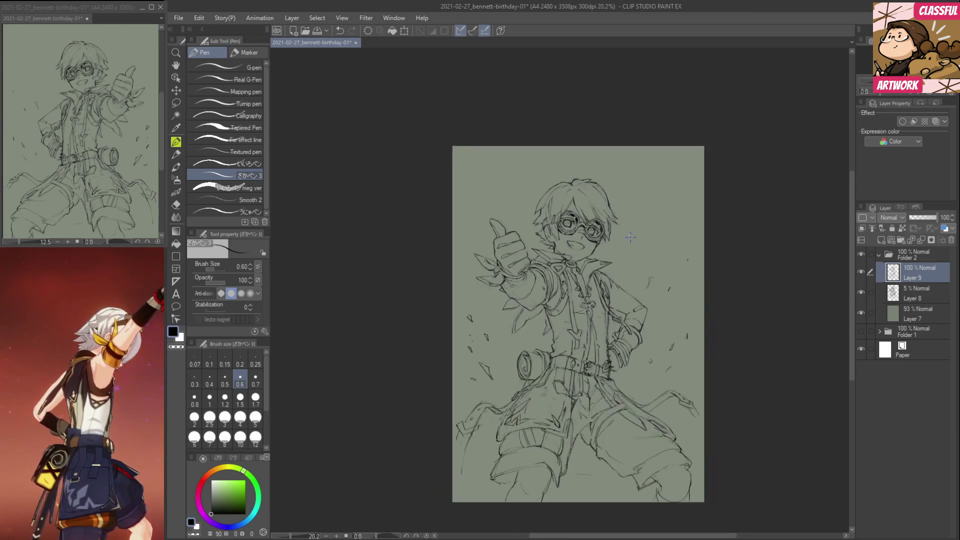
Select Layer 8 together with Layer 9 and shift the sketch slightly up and to the right on the canvas.
ctrl+click(911, 295)
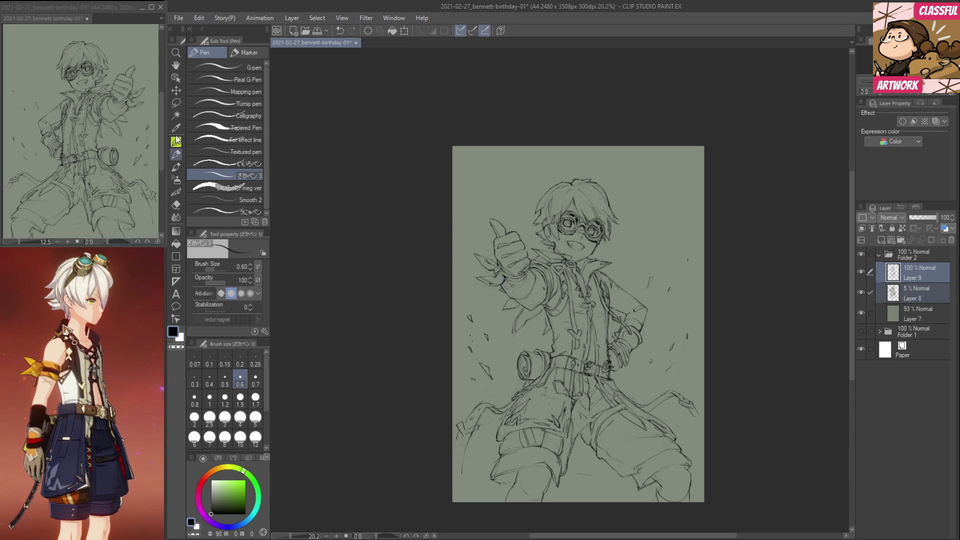
click(176, 90)
drag(586, 310, 589, 309)
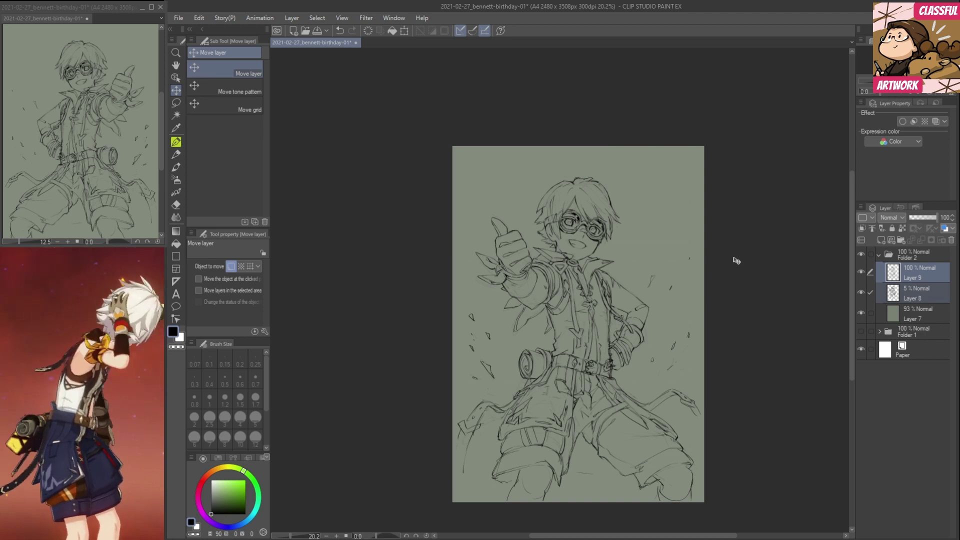
drag(639, 290, 645, 296)
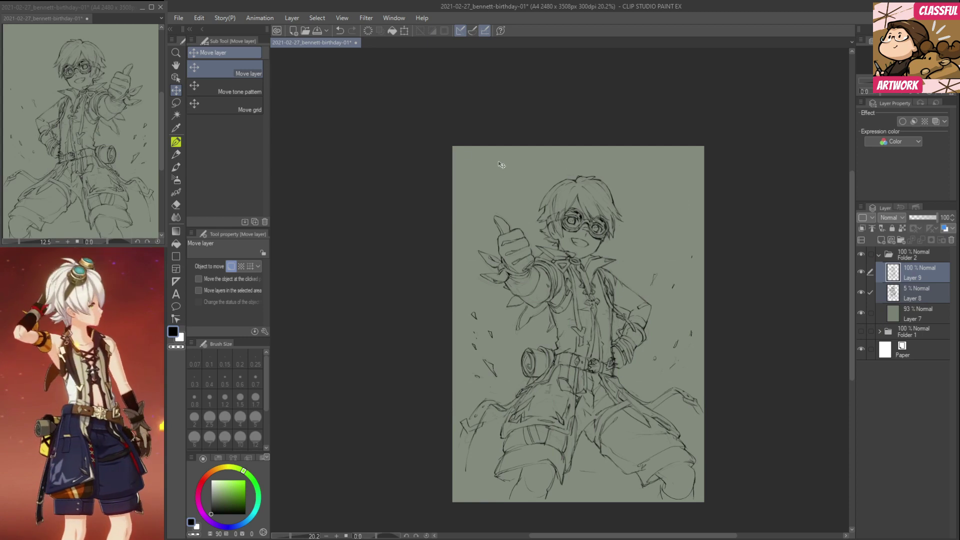
Mirror the canvas view back and forth to examine the figure's balance and proportions.
click(176, 103)
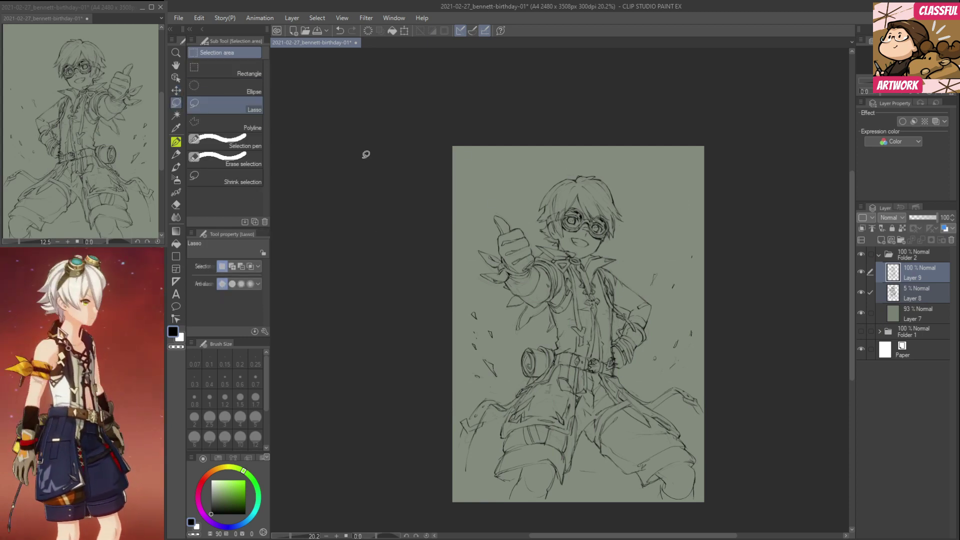
key(h)
key(h)
key(h)
key(h)
key(h)
key(h)
key(h)
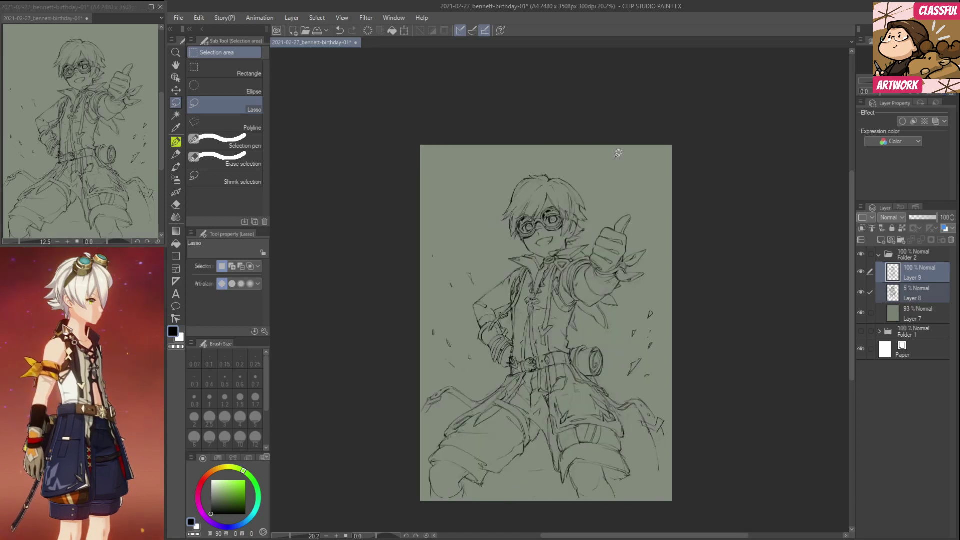
key(h)
key(h)
key(h)
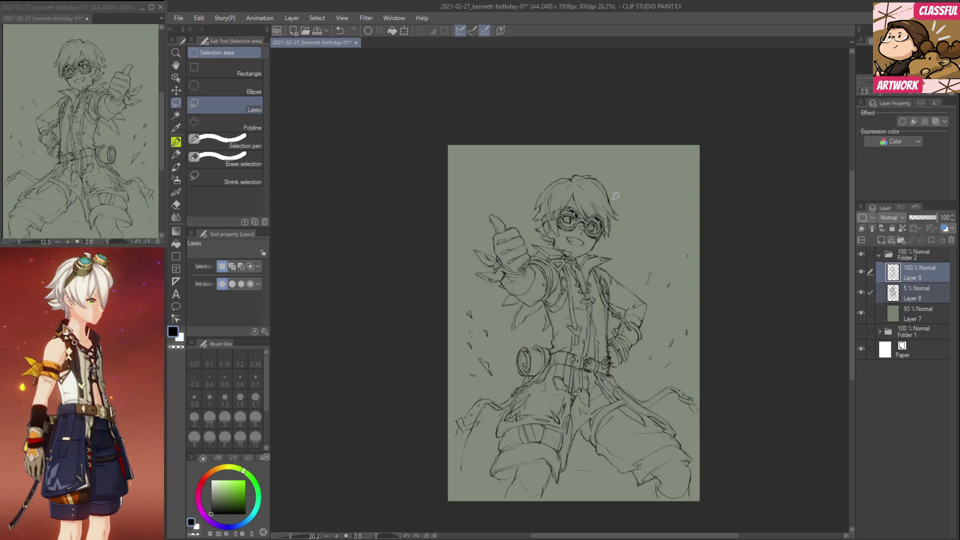
On Layer 9 alone, erase and rework the pointed inner corner of the near shorts cuff.
click(895, 278)
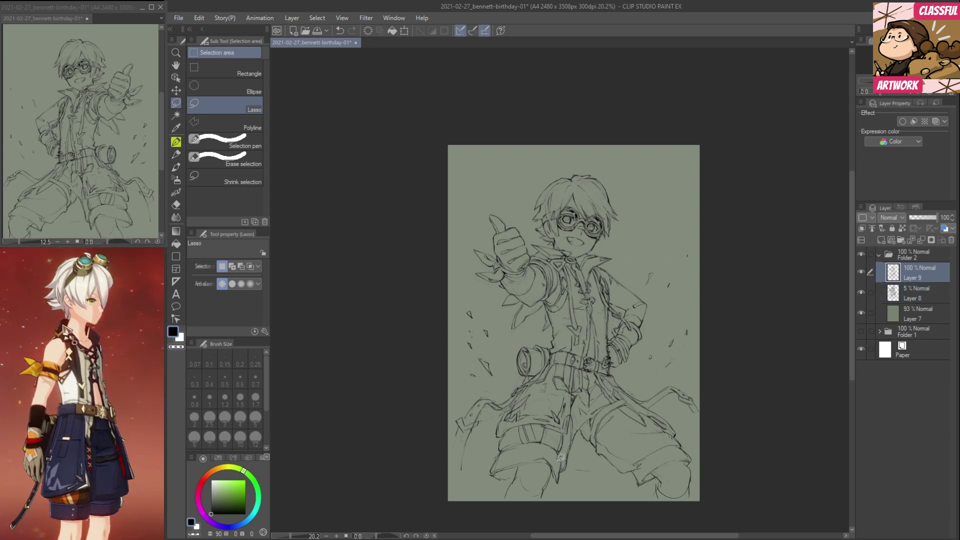
key(e)
drag(561, 466, 557, 450)
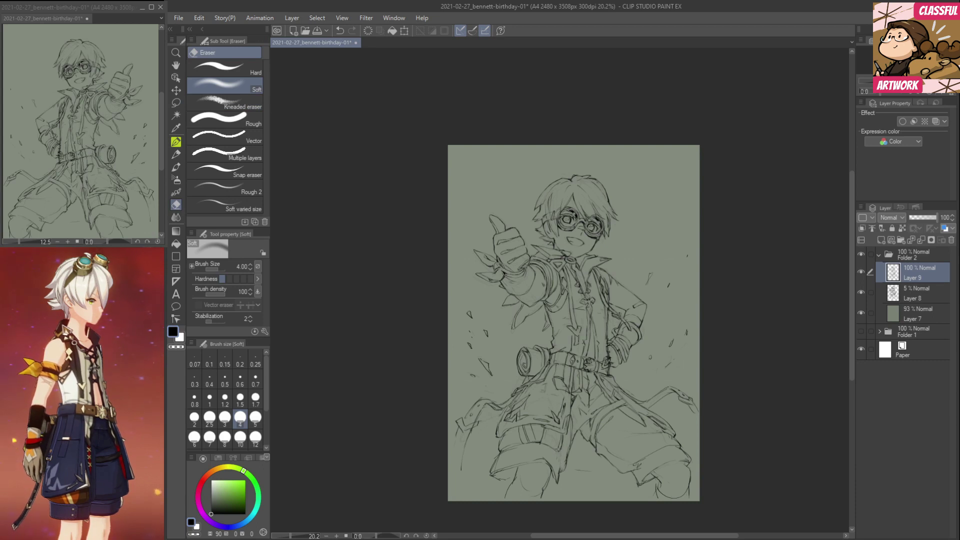
key(p)
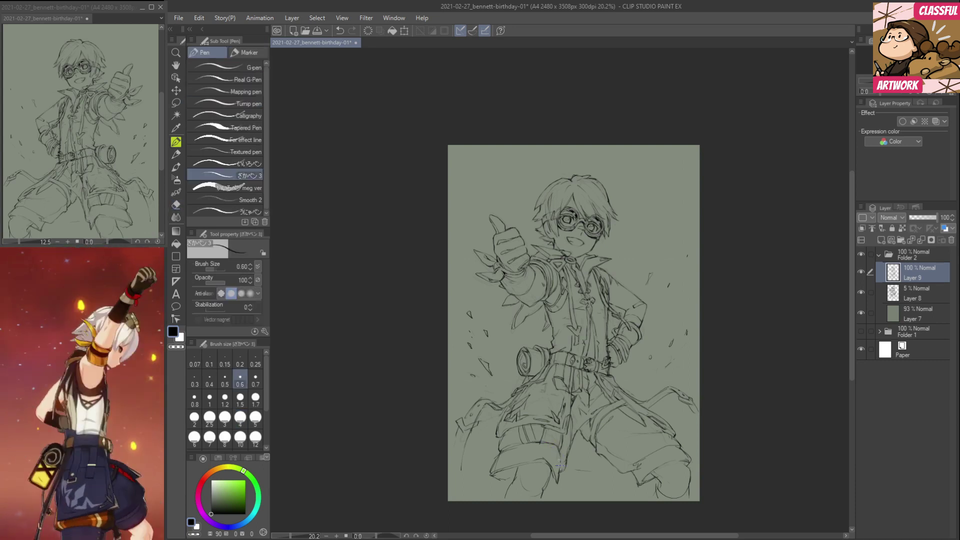
key(e)
key(p)
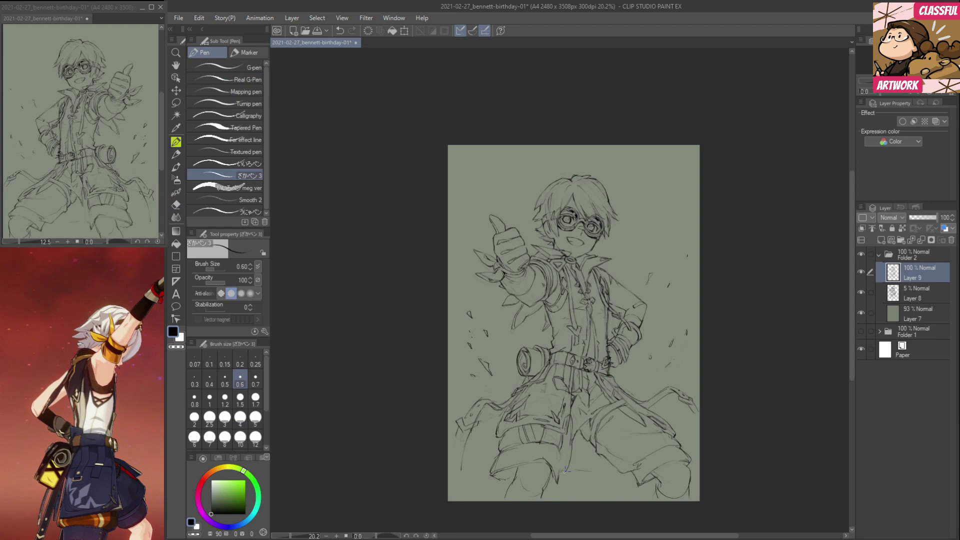
key(e)
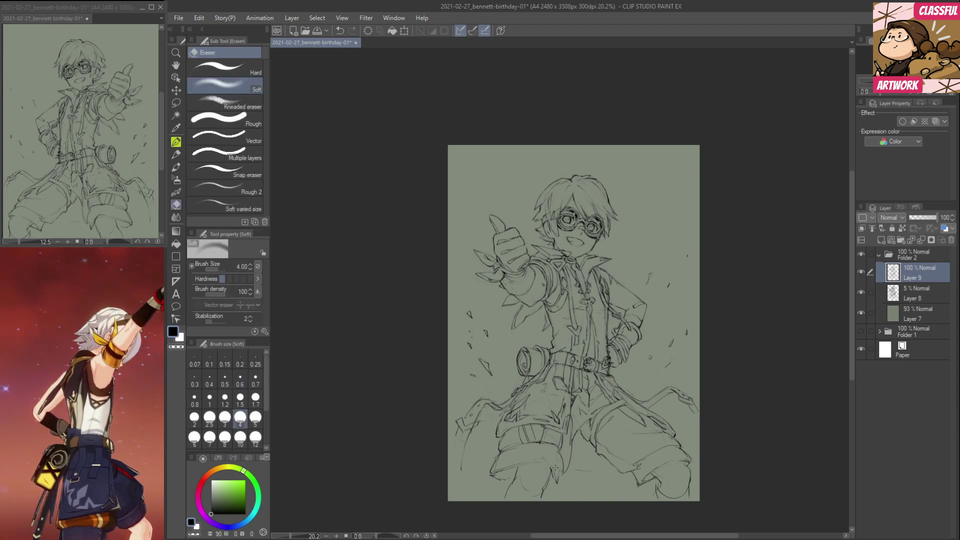
key(p)
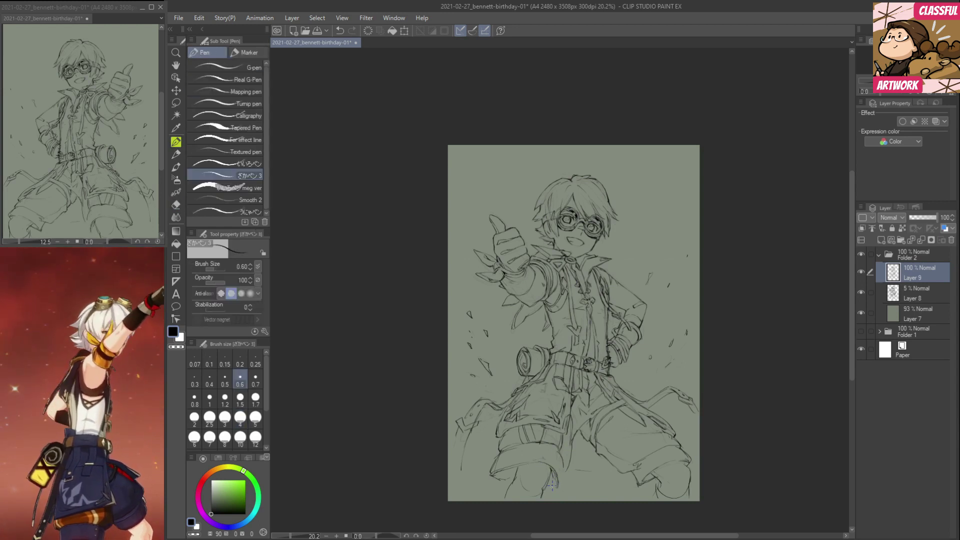
Redraw the near leg's side lines and round off the shorts cuff's inner opening around it.
key(e)
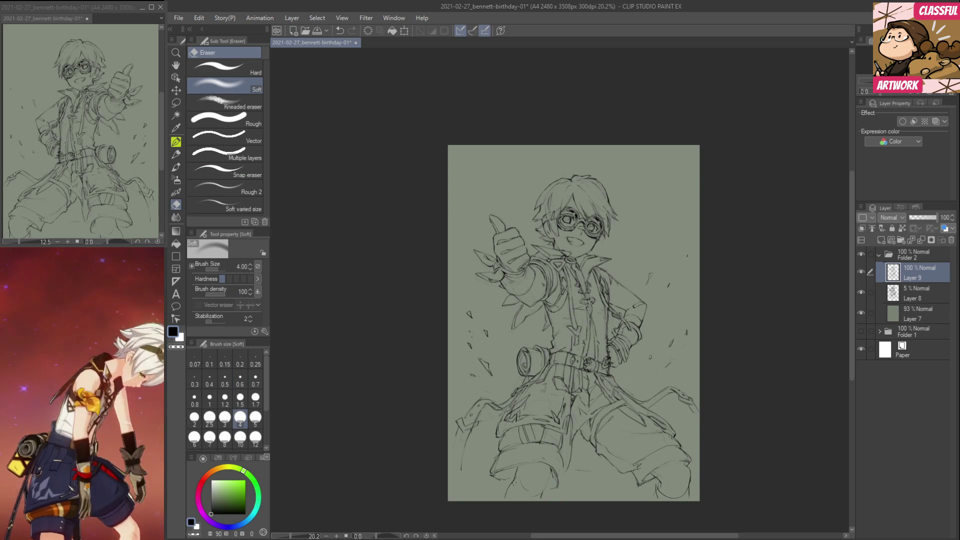
key(p)
drag(509, 483, 503, 500)
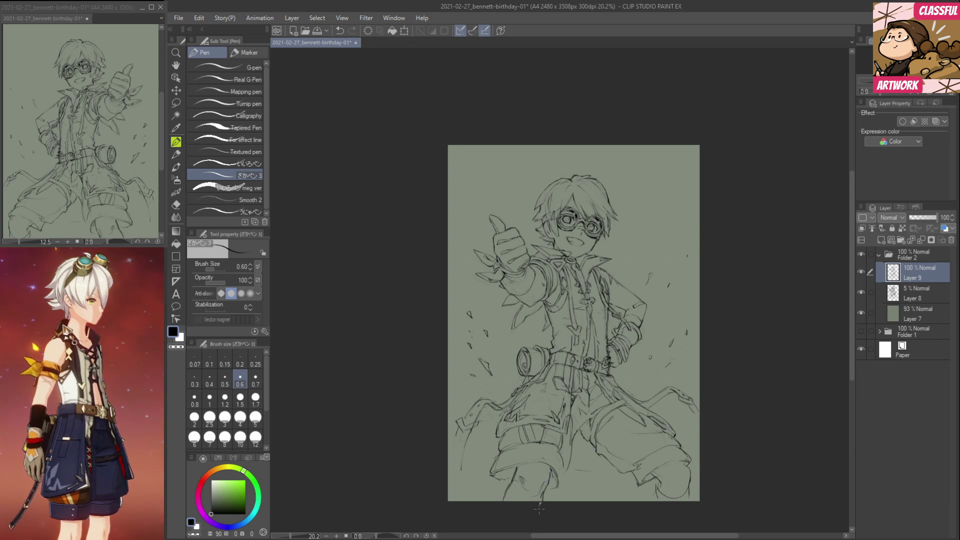
key(e)
key(p)
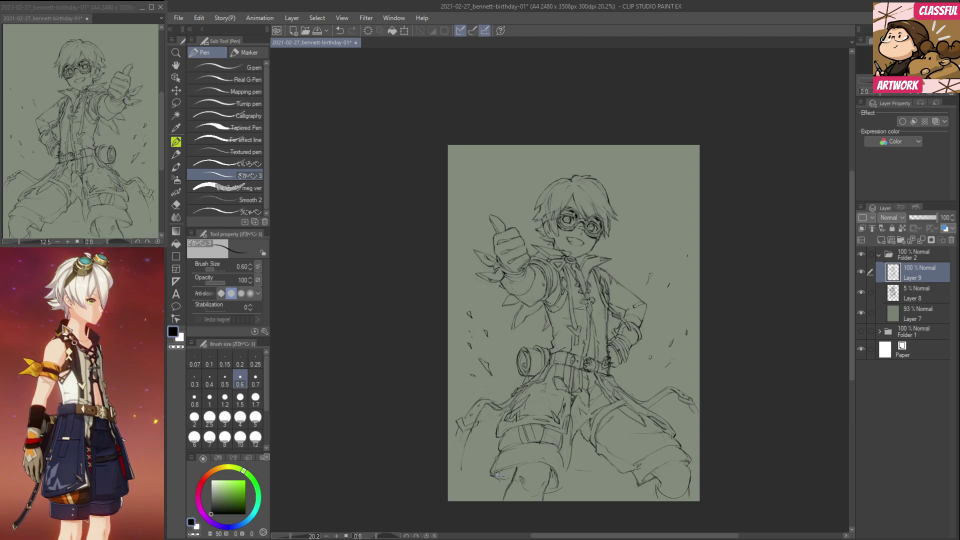
Reshape the near shorts cuff into a rounded band with a curved hem, and add detail lines to the knee.
key(e)
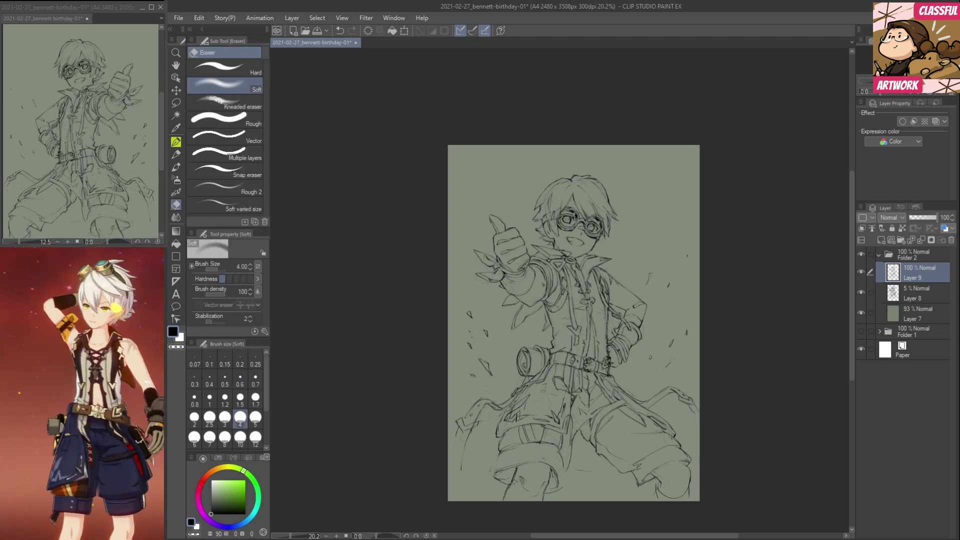
key(p)
key(e)
key(p)
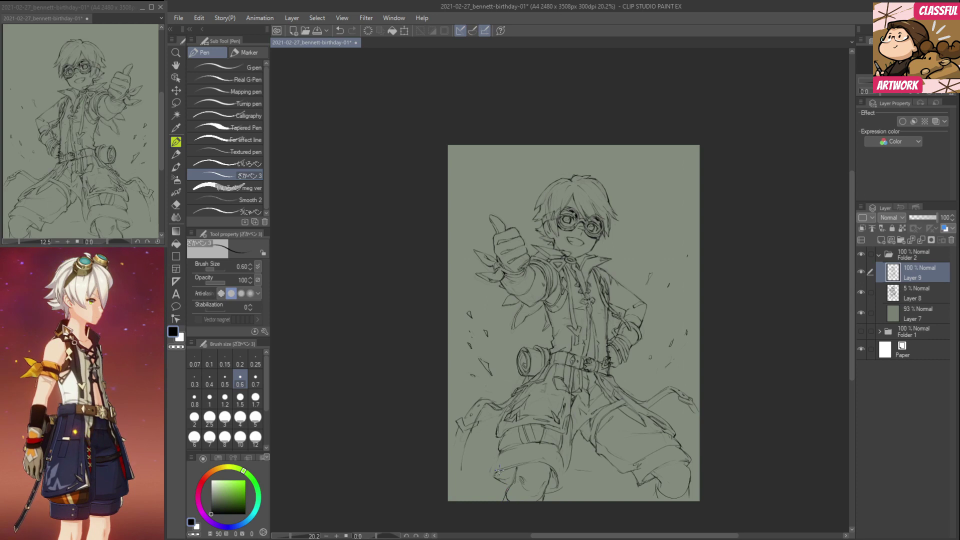
key(e)
key(p)
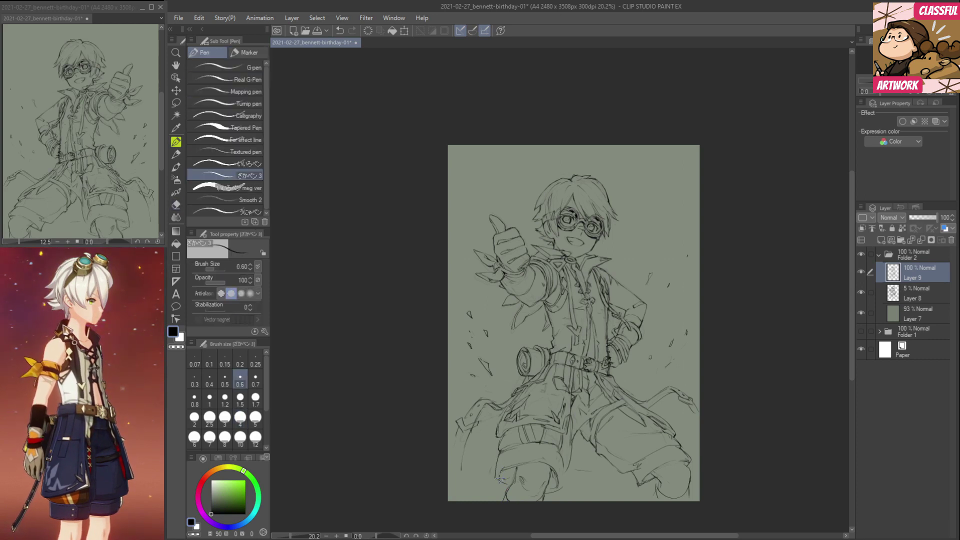
key(e)
key(p)
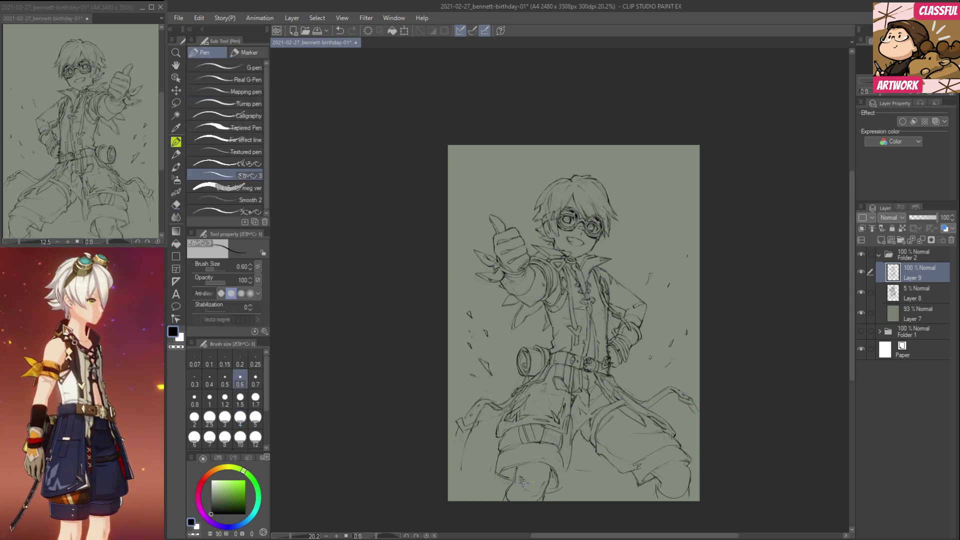
key(e)
key(p)
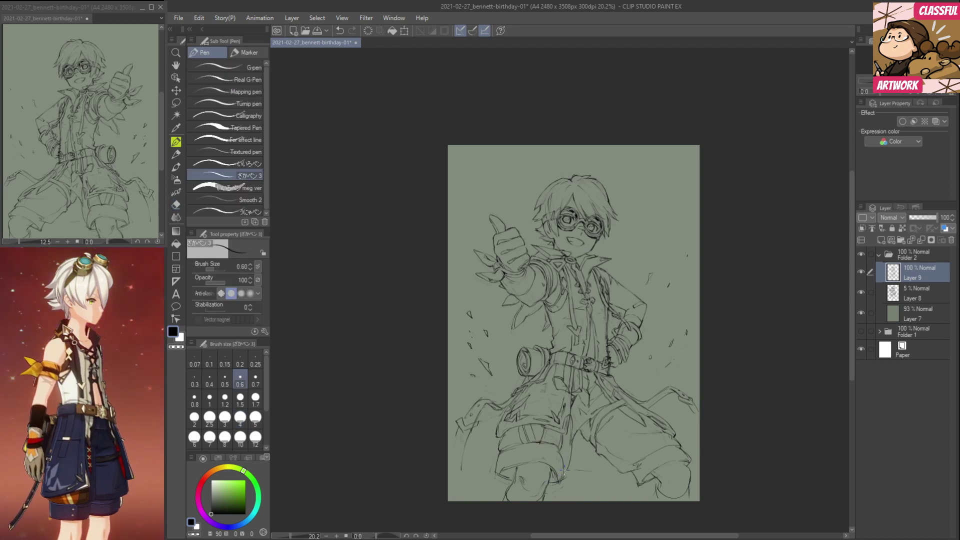
drag(559, 450, 568, 469)
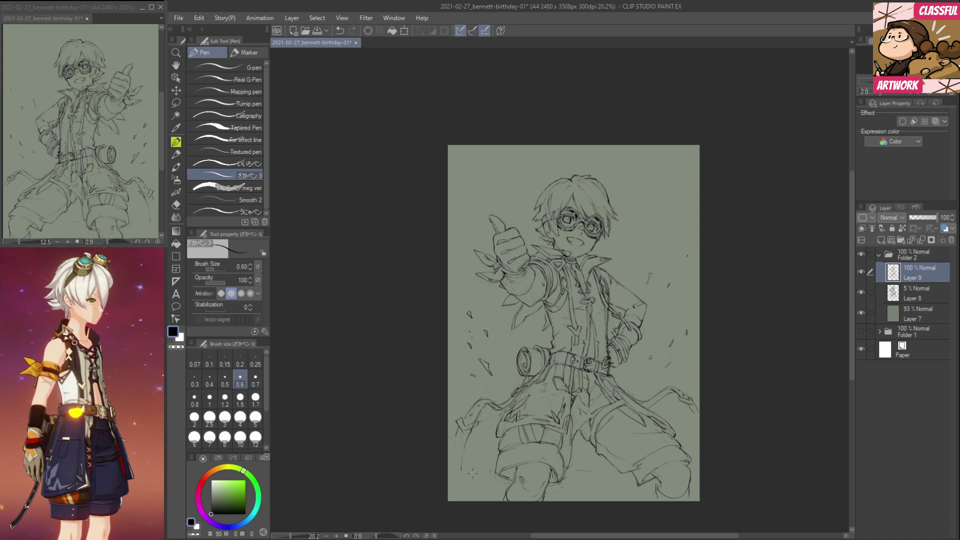
Check the figure's balance in mirrored view and touch up the line down the front of the torso.
key(h)
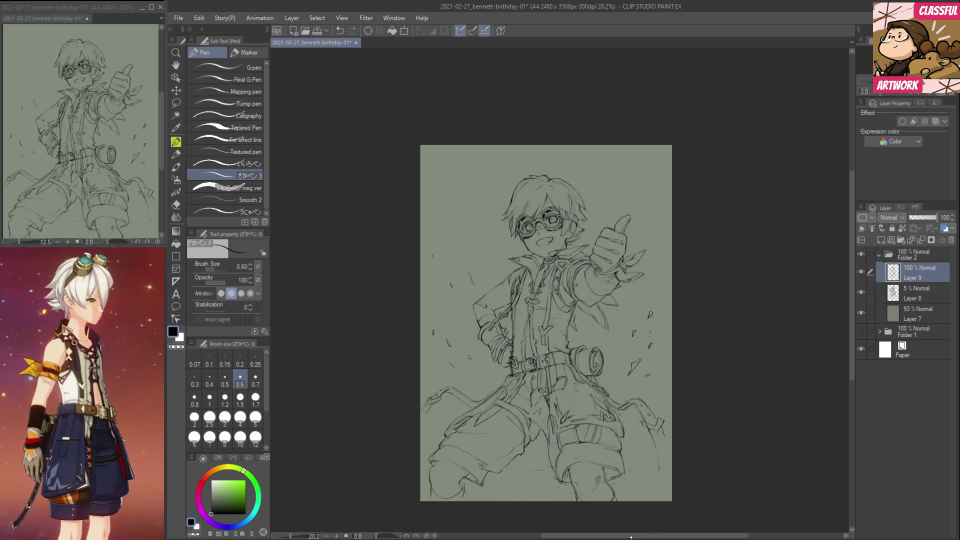
key(h)
key(h)
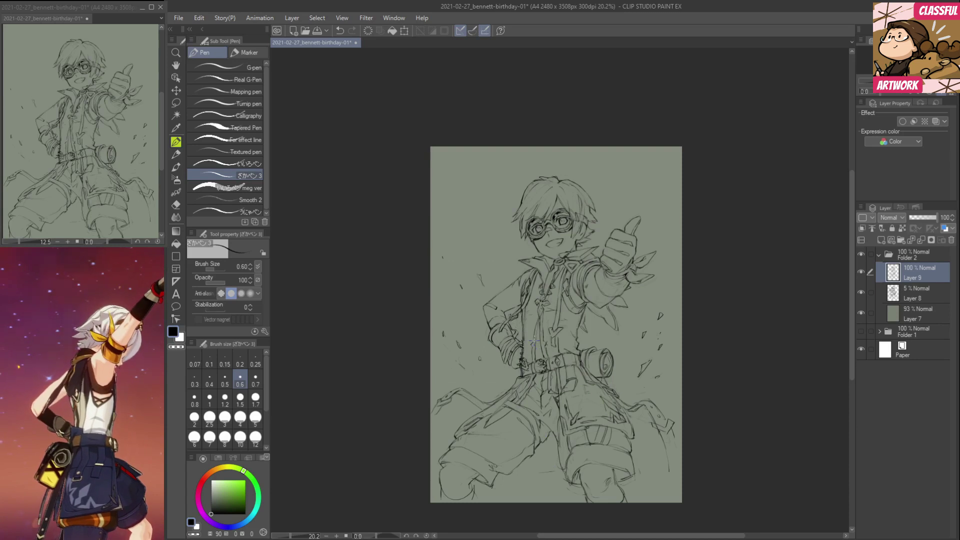
key(e)
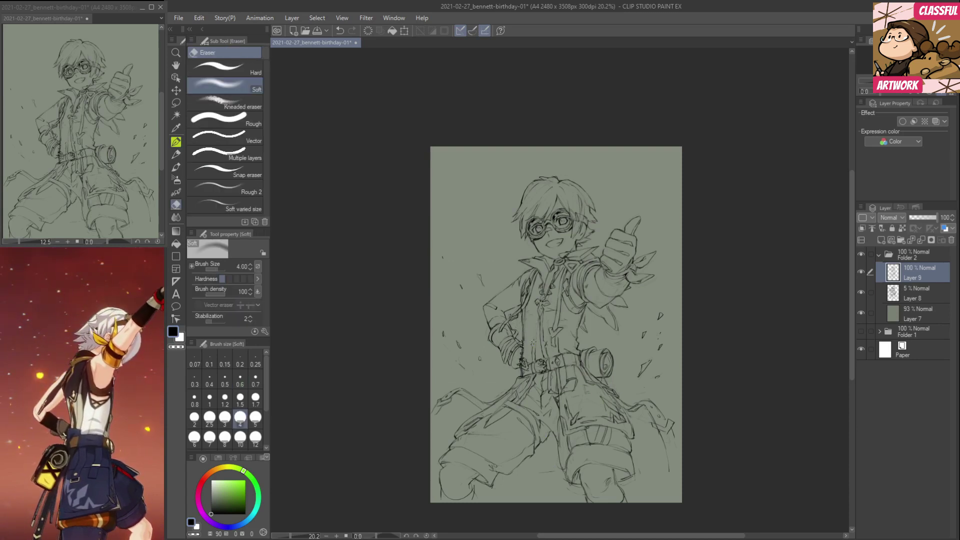
key(p)
drag(536, 316, 535, 338)
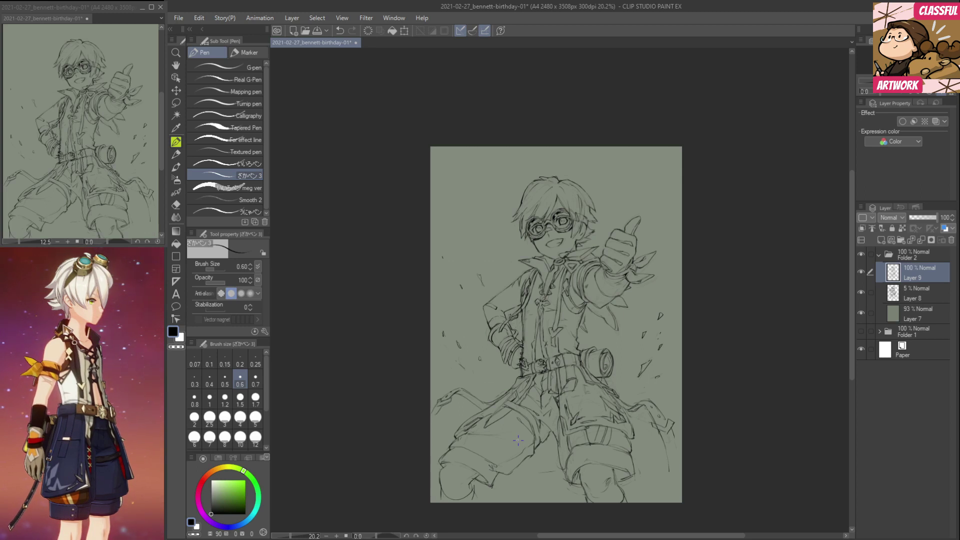
Duplicate Layer 9 and hide the original layer.
drag(935, 276, 880, 241)
click(861, 294)
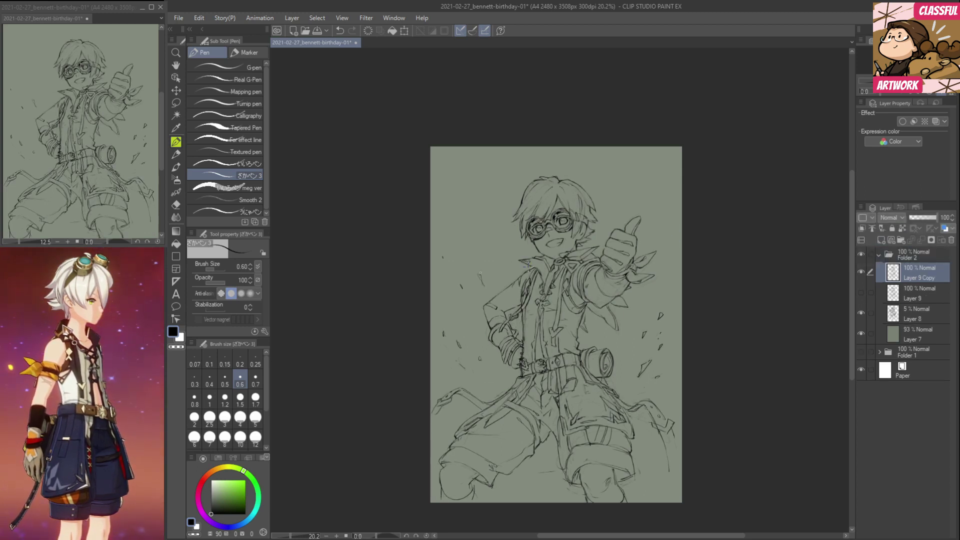
Lasso the upper body down to the belt on the duplicate layer and rotate it slightly counterclockwise.
click(176, 102)
mouse_move(493, 184)
mouse_down()
mouse_move(569, 147)
mouse_move(661, 229)
mouse_up()
key(ctrl+d)
mouse_move(655, 182)
mouse_down()
mouse_move(667, 271)
mouse_move(632, 328)
mouse_move(578, 352)
mouse_move(525, 353)
mouse_move(519, 378)
mouse_move(483, 376)
mouse_move(485, 348)
mouse_move(460, 324)
mouse_move(454, 298)
mouse_move(470, 240)
mouse_move(597, 156)
mouse_up()
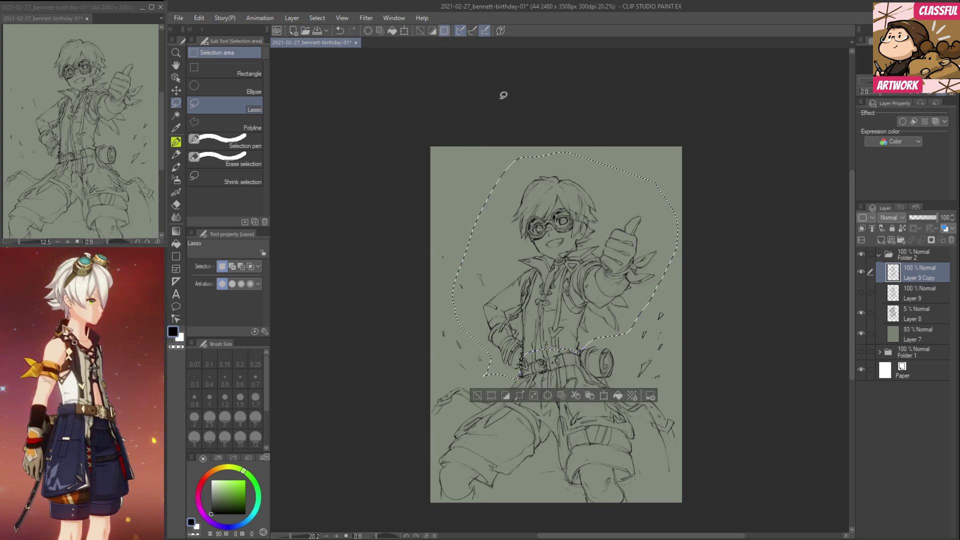
click(199, 18)
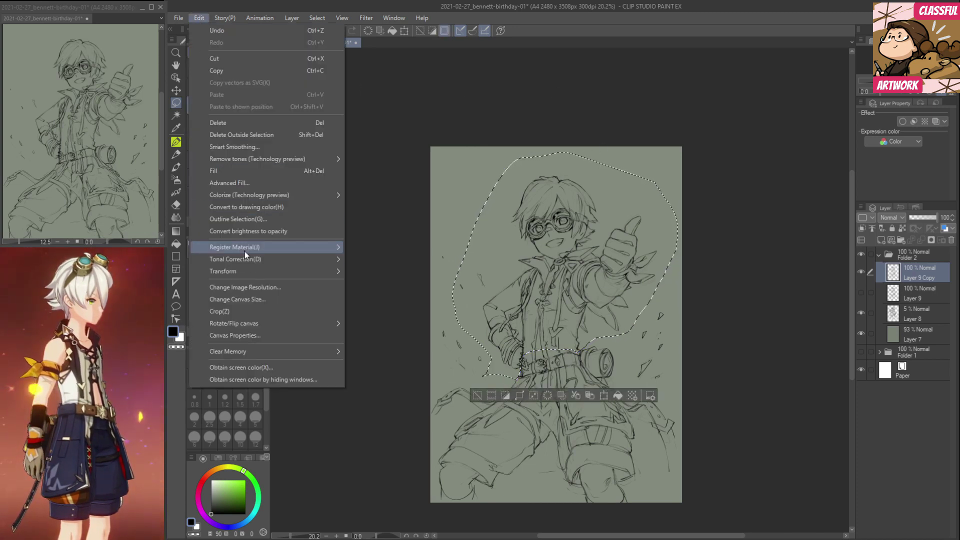
mouse_move(319, 275)
click(377, 274)
drag(695, 246, 696, 216)
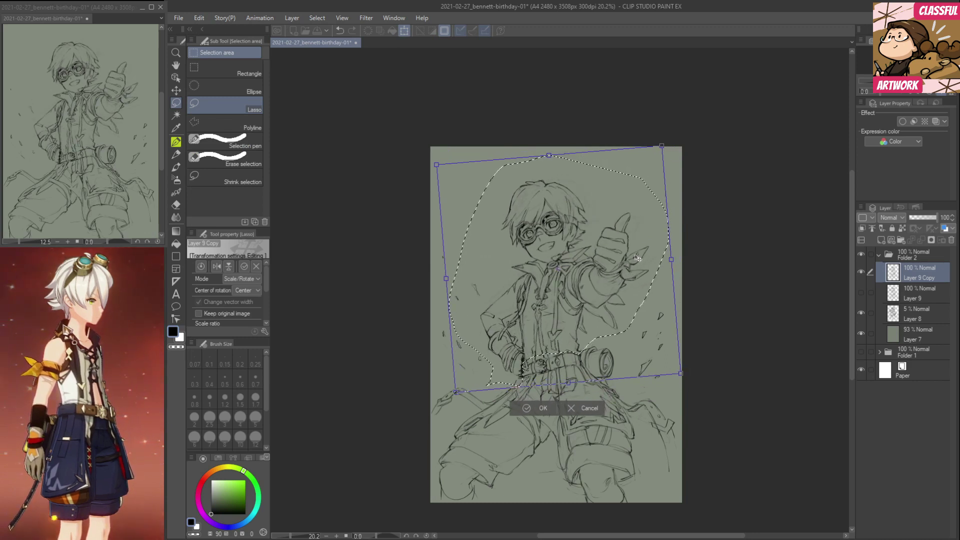
drag(635, 254, 636, 252)
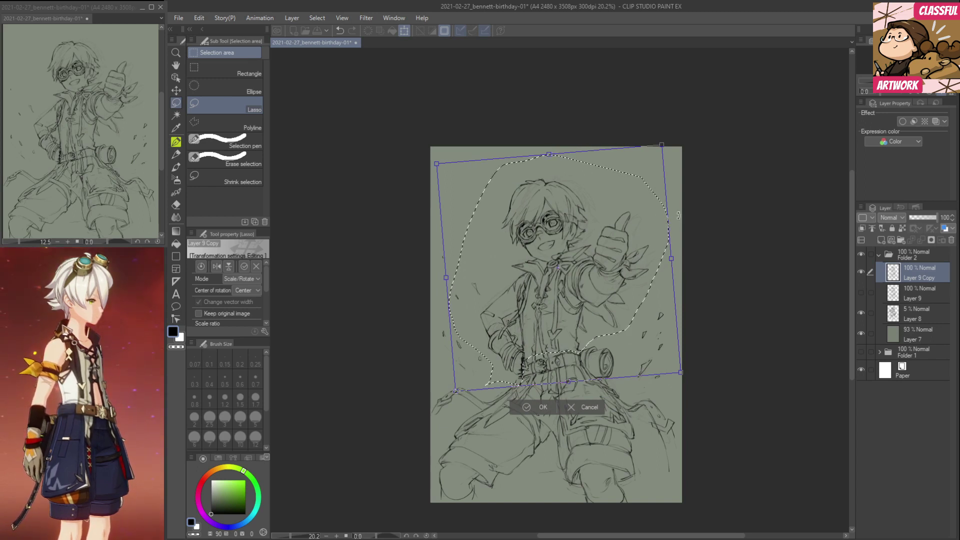
key(Return)
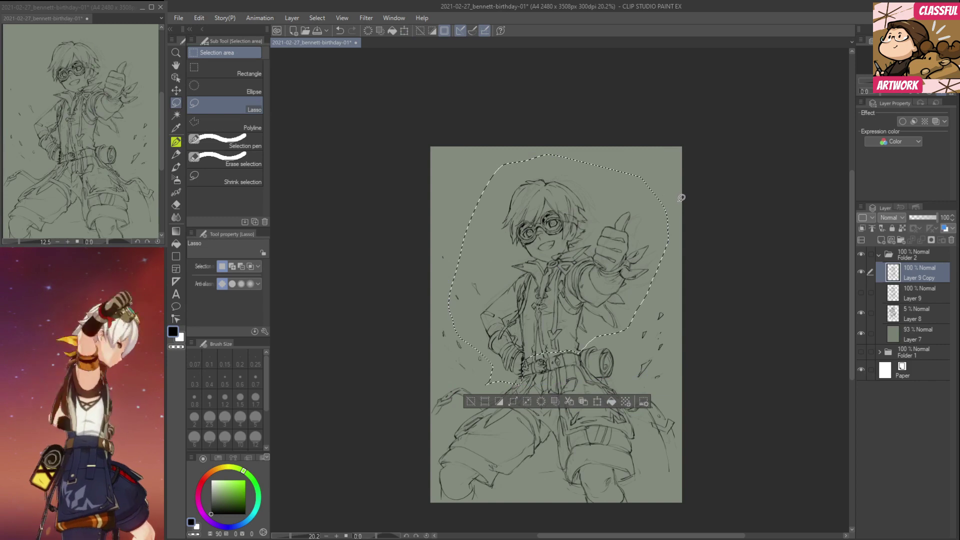
Examine the tilted upper body by toggling the duplicate layer's visibility and mirroring the canvas view.
click(860, 272)
click(860, 271)
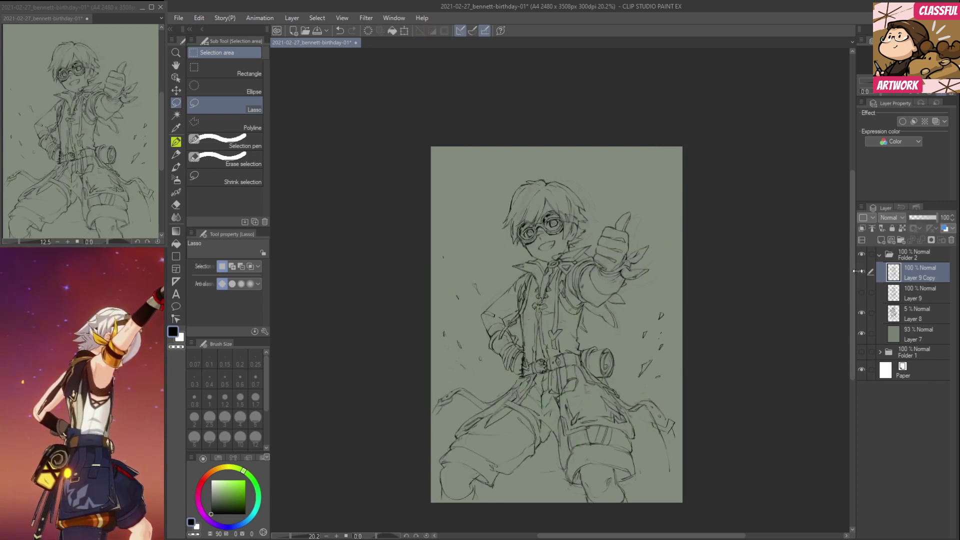
key(h)
key(h)
key(h)
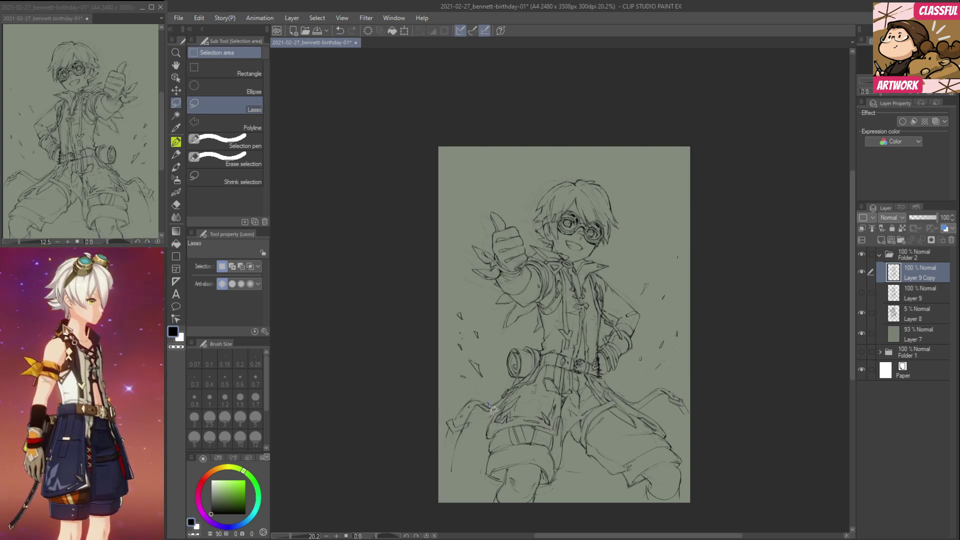
Select the flying strap and debris on the pouch side and move them up and closer to the figure.
drag(454, 474, 480, 399)
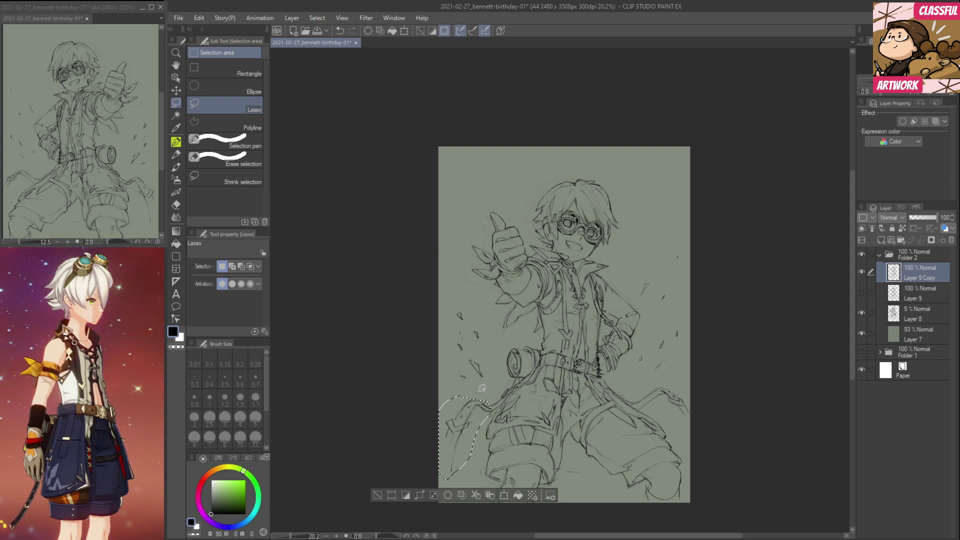
drag(494, 351, 490, 383)
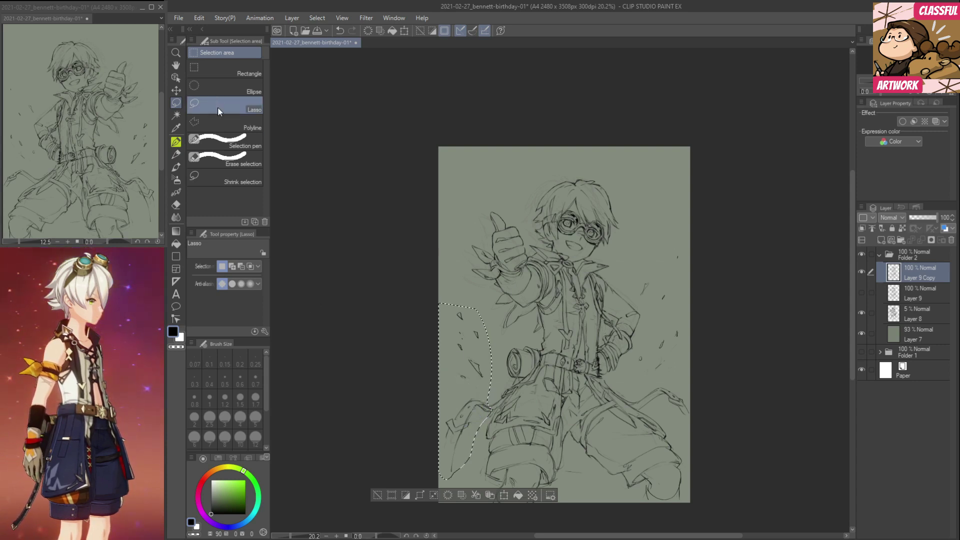
click(200, 20)
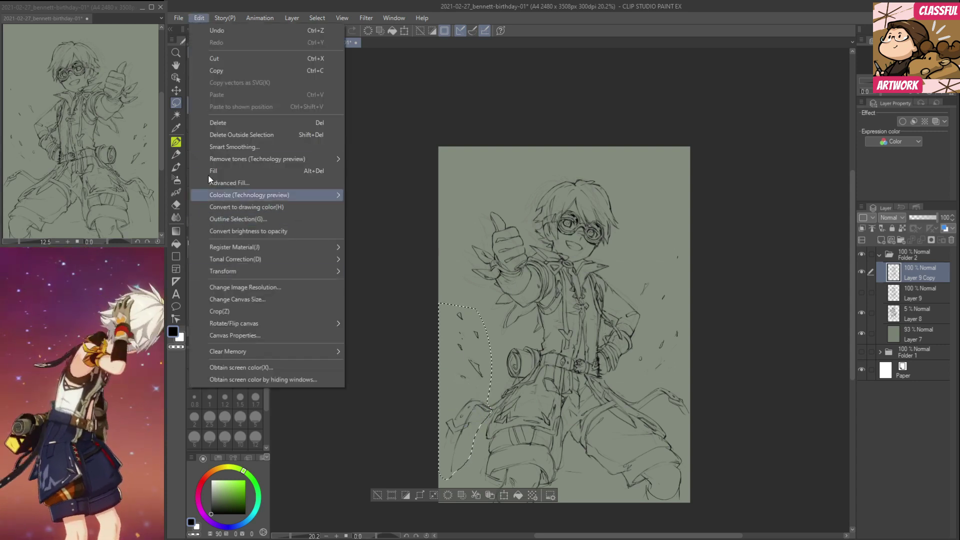
click(199, 19)
click(177, 91)
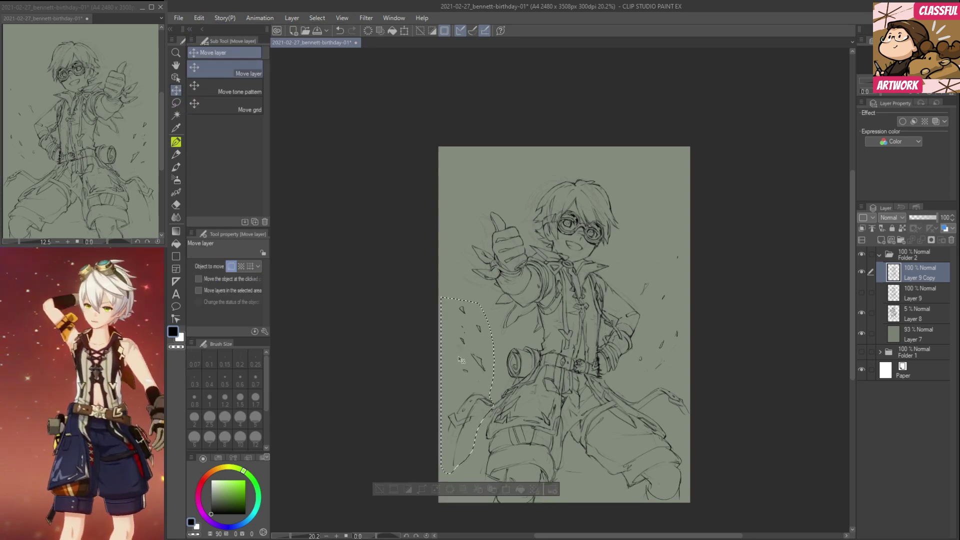
drag(458, 365, 464, 350)
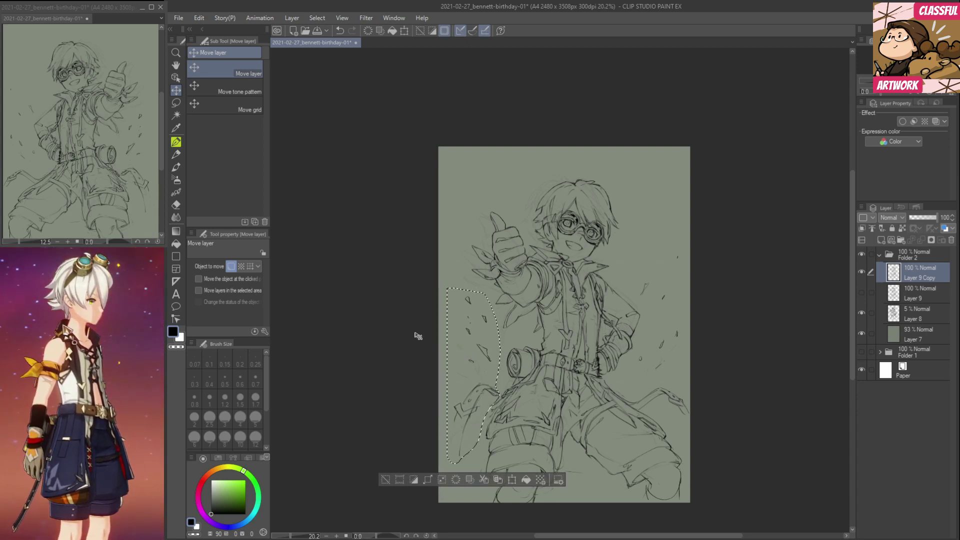
key(m)
key(ctrl+d)
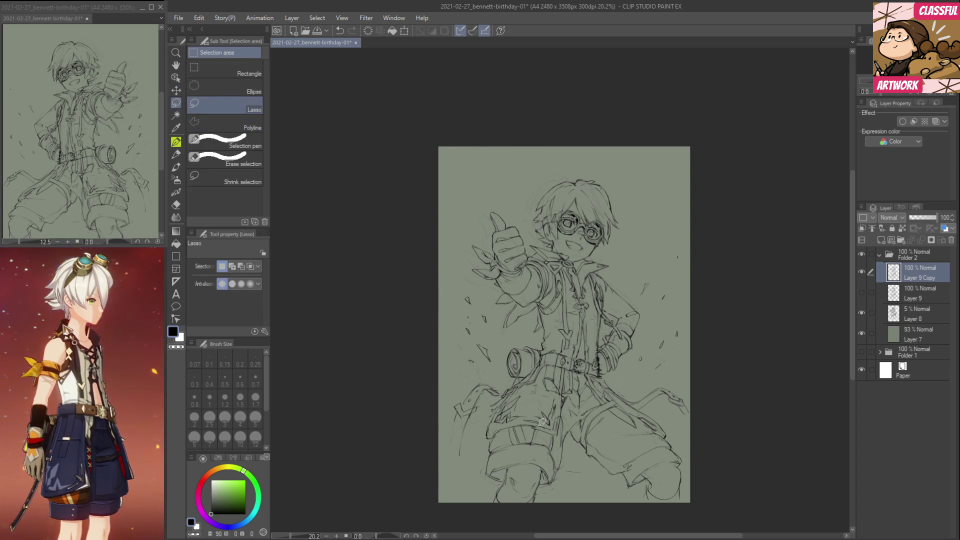
Rework the moved strap beside the pouch, extending it into a longer band hanging toward the canvas edge.
key(p)
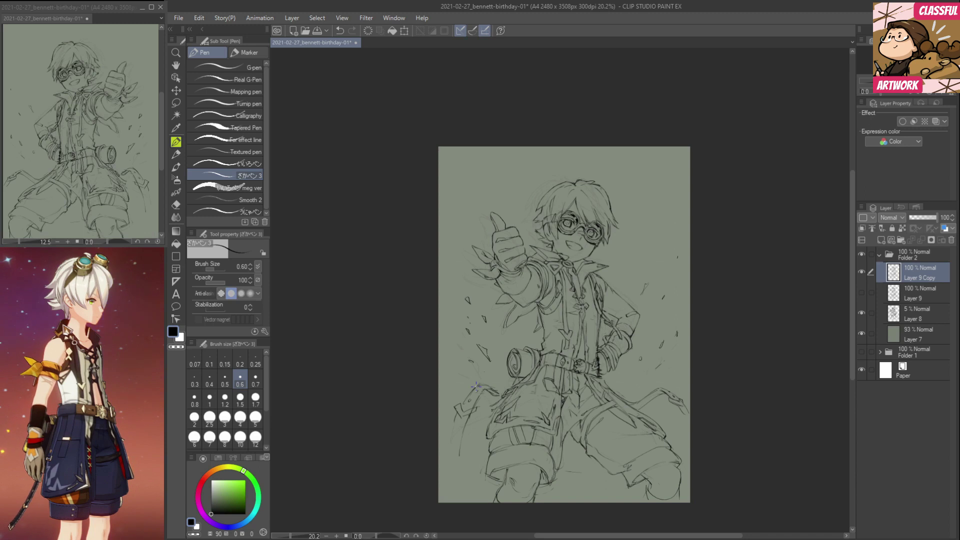
key(e)
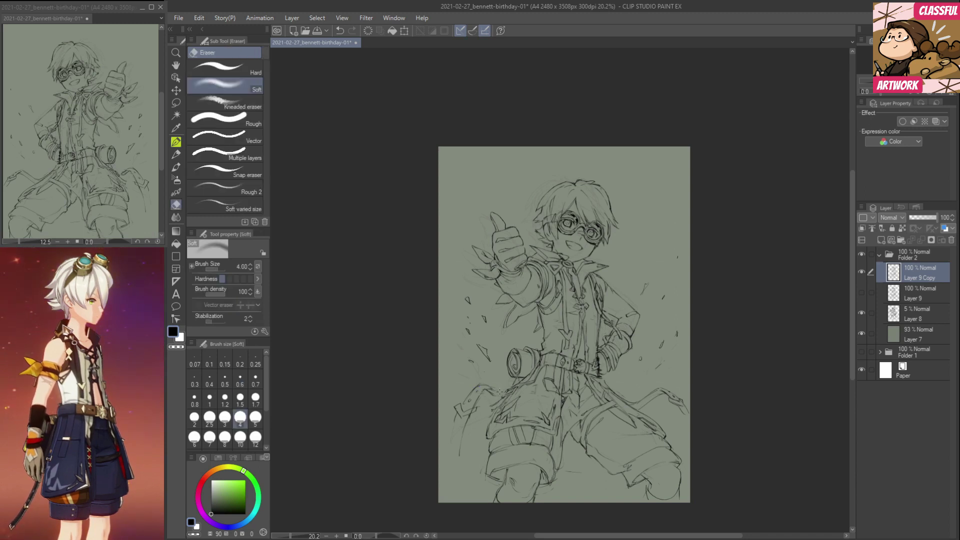
key(p)
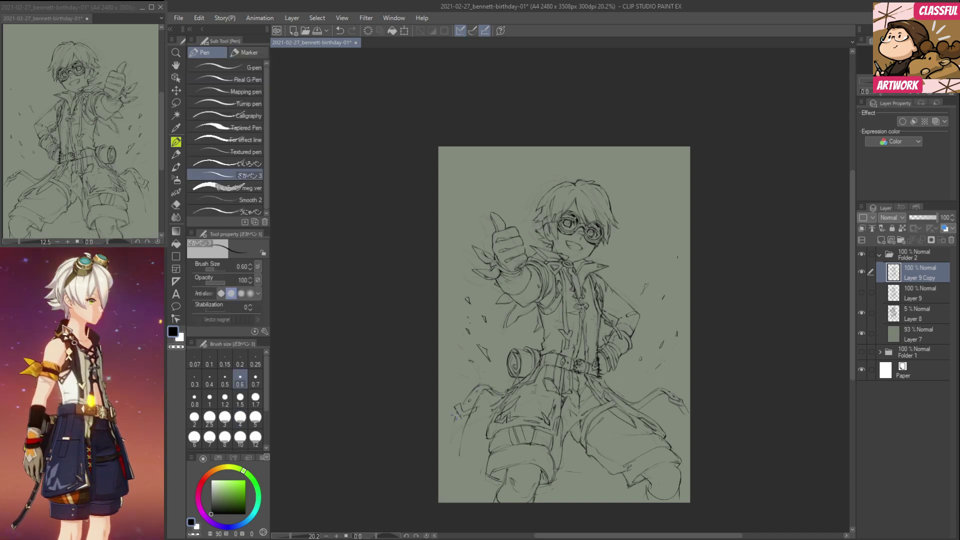
key(e)
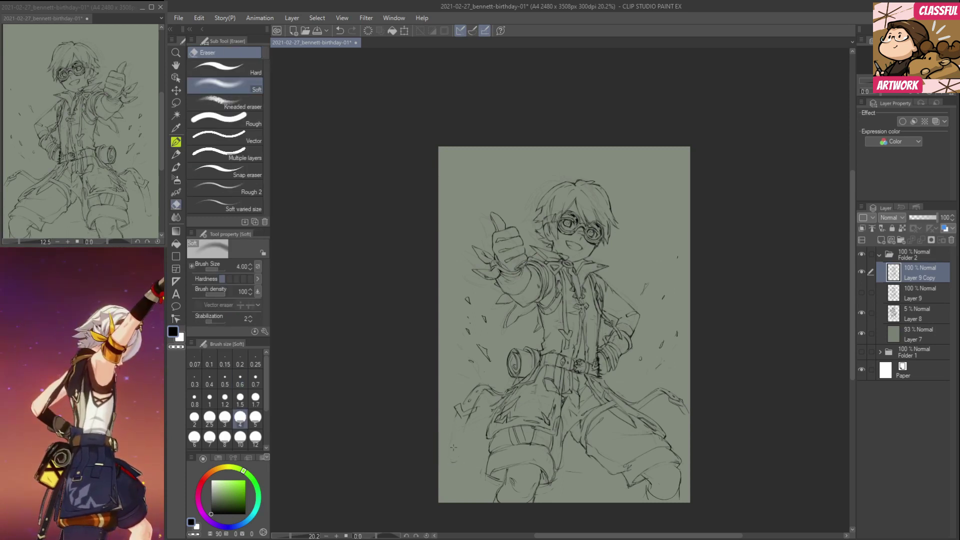
key(p)
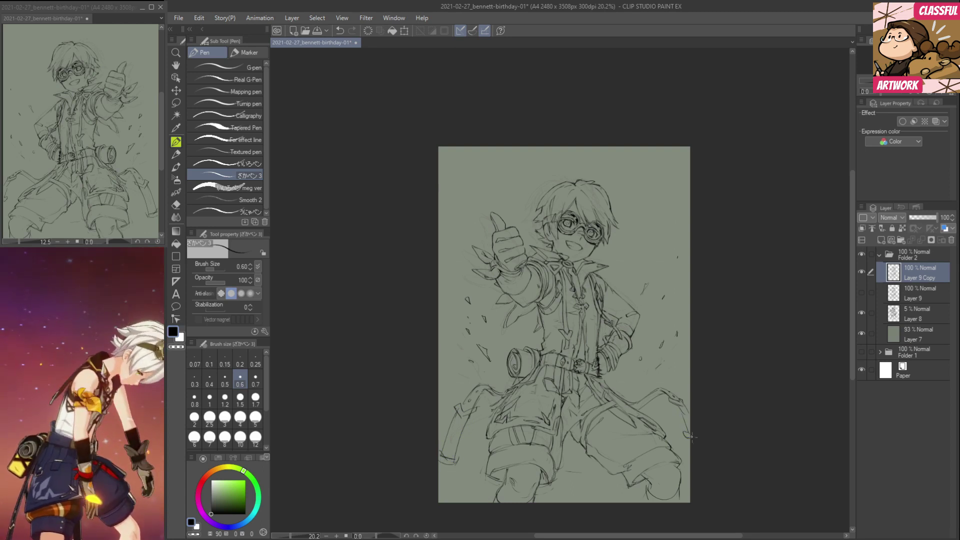
Erase and redraw the strap end beside the far leg, and clean up the lower end of the pouch-side strap.
key(e)
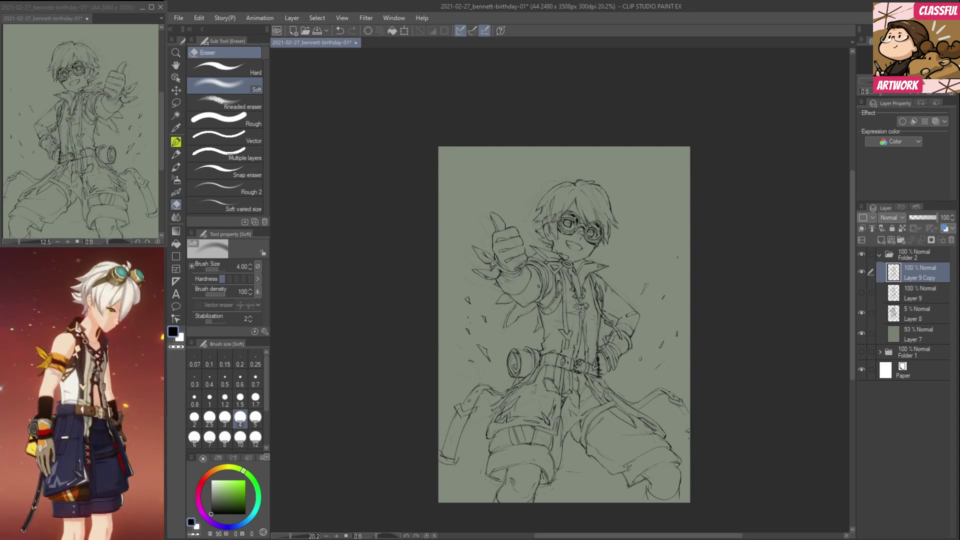
key(p)
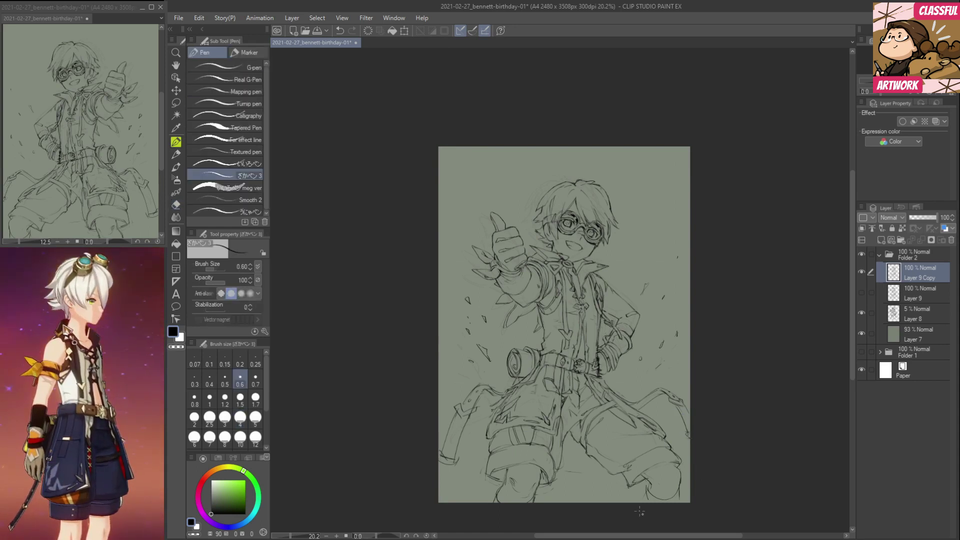
key(e)
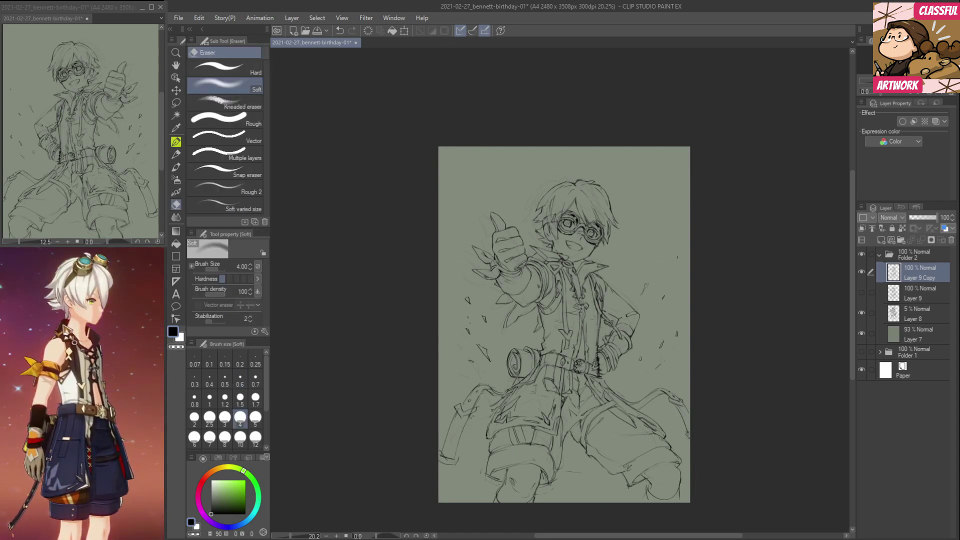
key(p)
key(e)
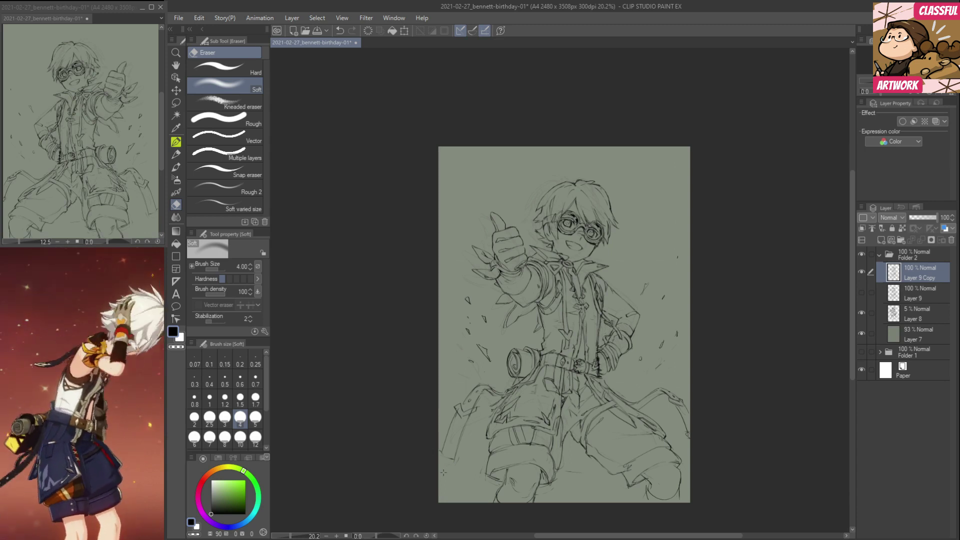
Compare the tilted pose with the original by toggling the visibility of Layer 9 and Layer 9 Copy.
click(862, 292)
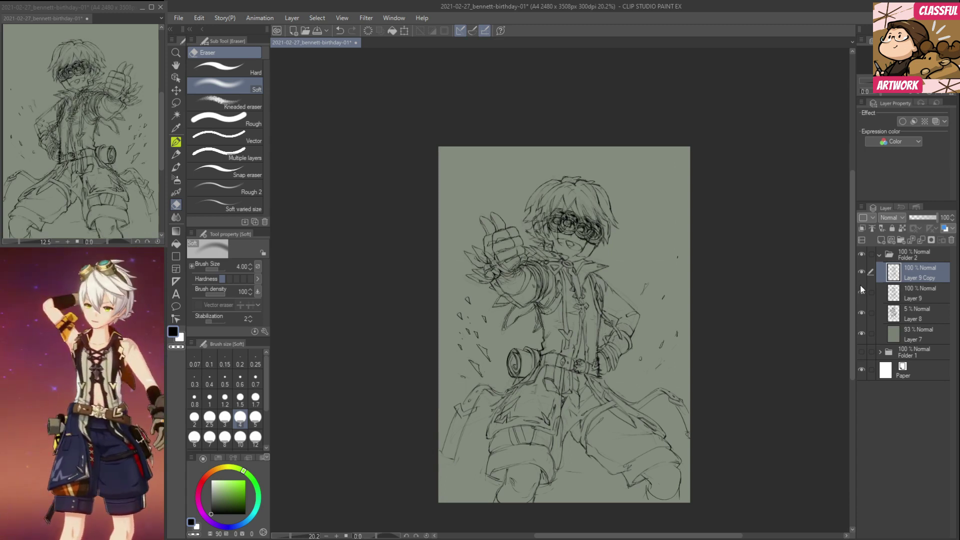
click(861, 273)
click(860, 275)
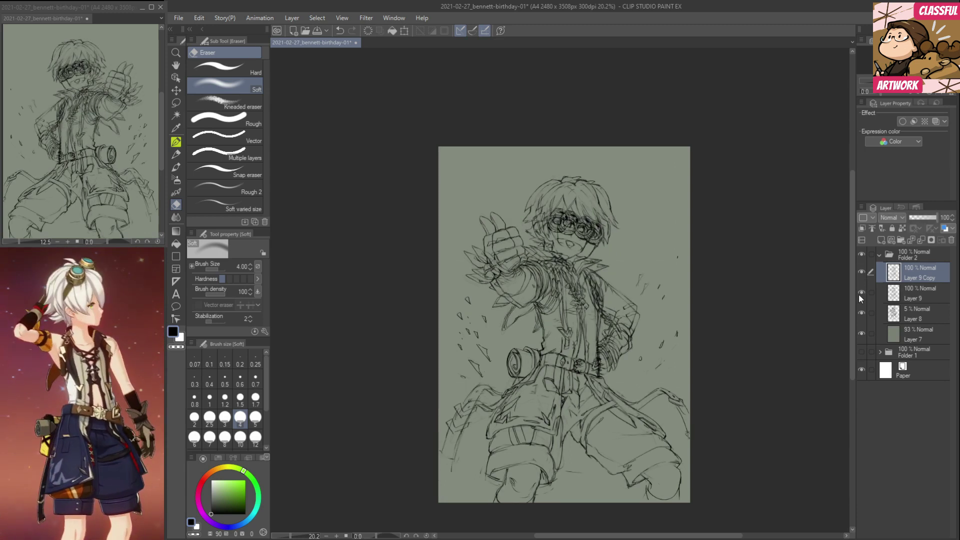
click(860, 293)
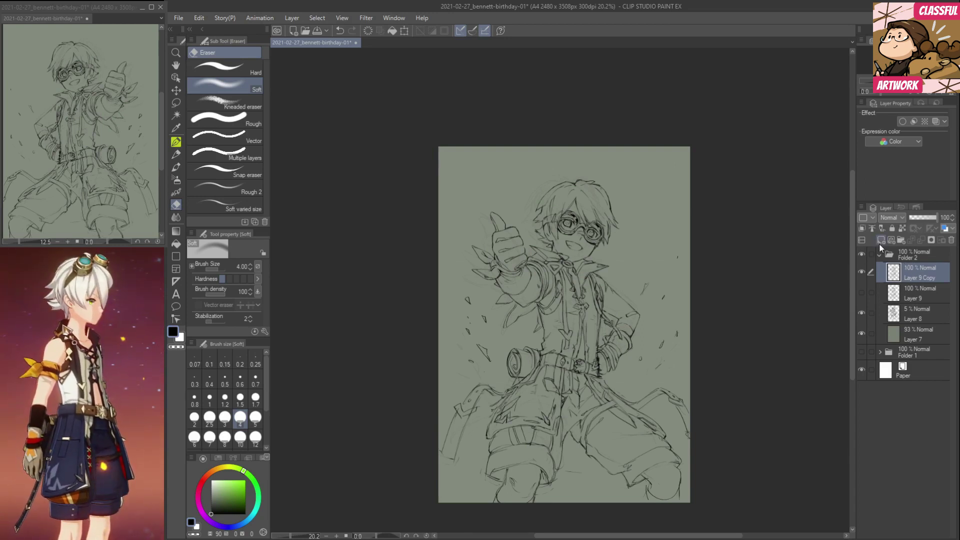
click(861, 271)
click(862, 274)
click(863, 276)
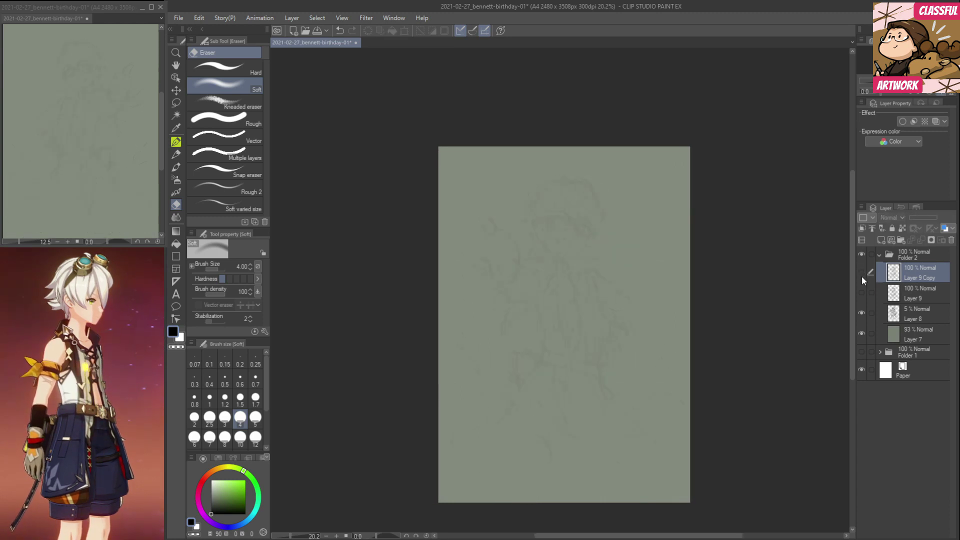
click(860, 274)
Mirror the canvas view repeatedly to examine the tilted pose's balance with the reworked straps.
key(h)
key(h)
key(h)
key(h)
key(h)
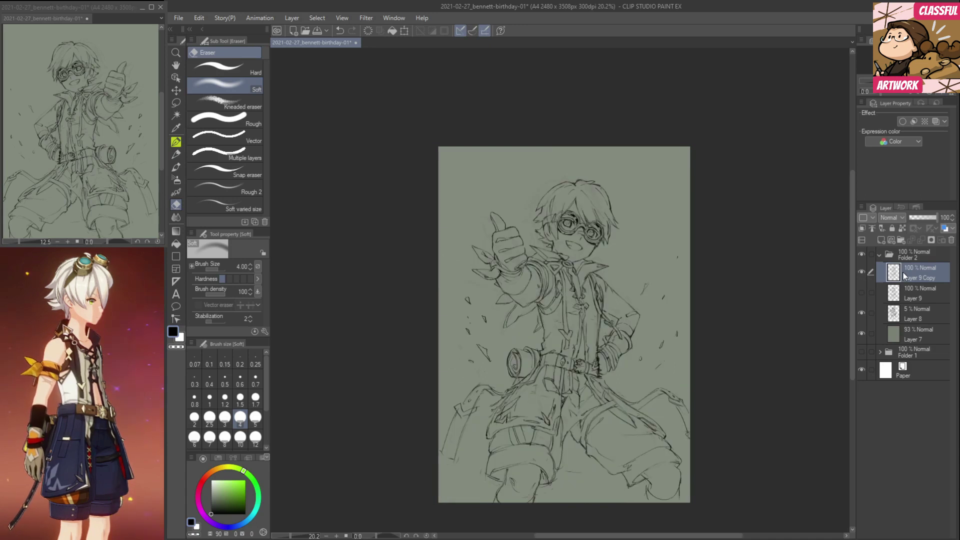
Duplicate Layer 9 Copy and hide the copied-from layer.
drag(900, 275, 878, 240)
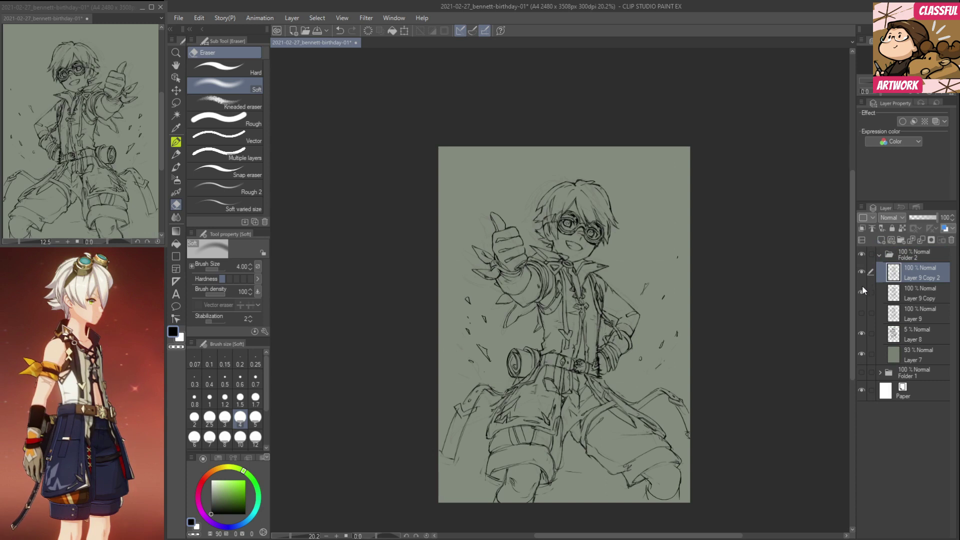
click(861, 289)
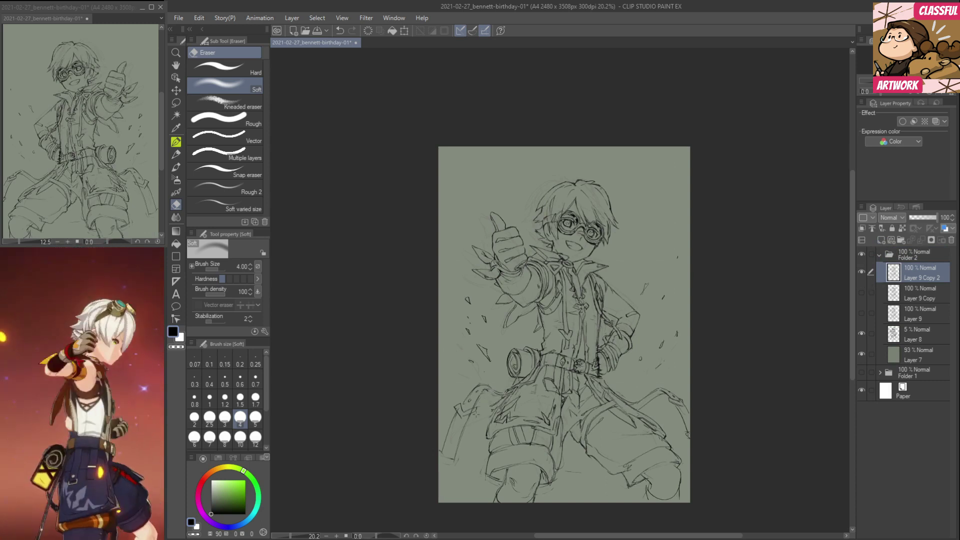
Erase the flying straps on both sides of the legs with the Soft eraser at size 10.
click(240, 438)
mouse_move(499, 396)
mouse_down()
mouse_move(489, 388)
mouse_move(456, 457)
mouse_up()
mouse_move(476, 386)
mouse_down()
mouse_move(445, 452)
mouse_move(447, 445)
mouse_up()
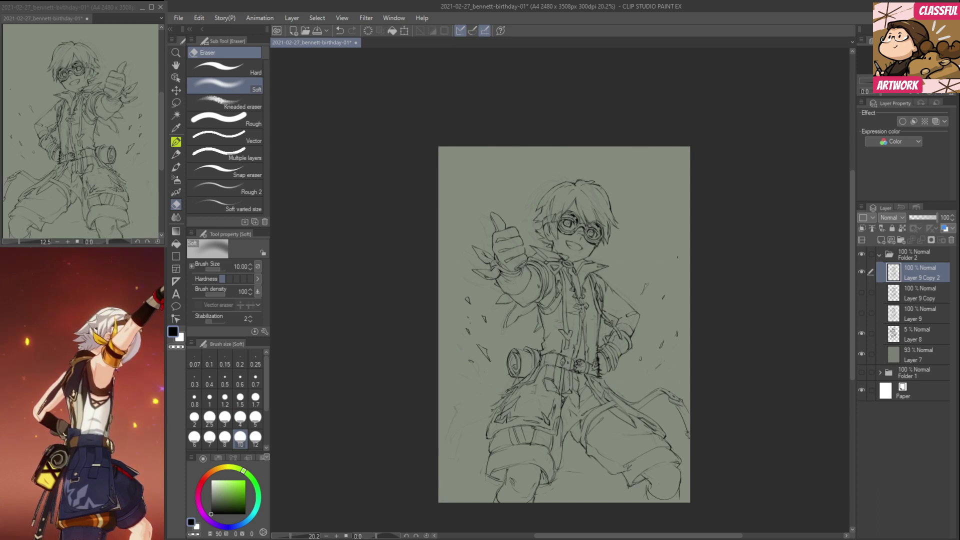
mouse_move(668, 414)
mouse_down()
mouse_move(696, 431)
mouse_move(679, 394)
mouse_up()
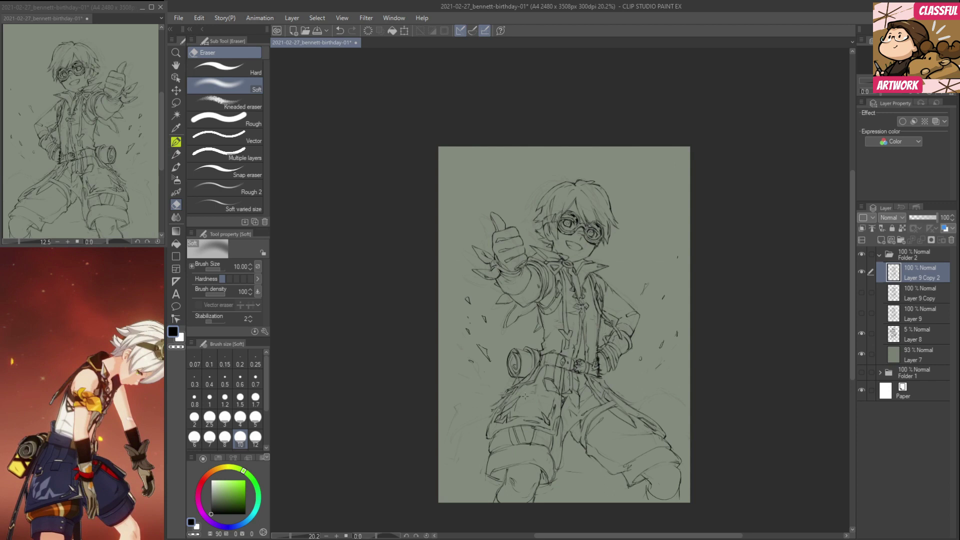
Draw long curved lines sweeping from behind the shorts out to both page edges with the 0.6 pen.
key(p)
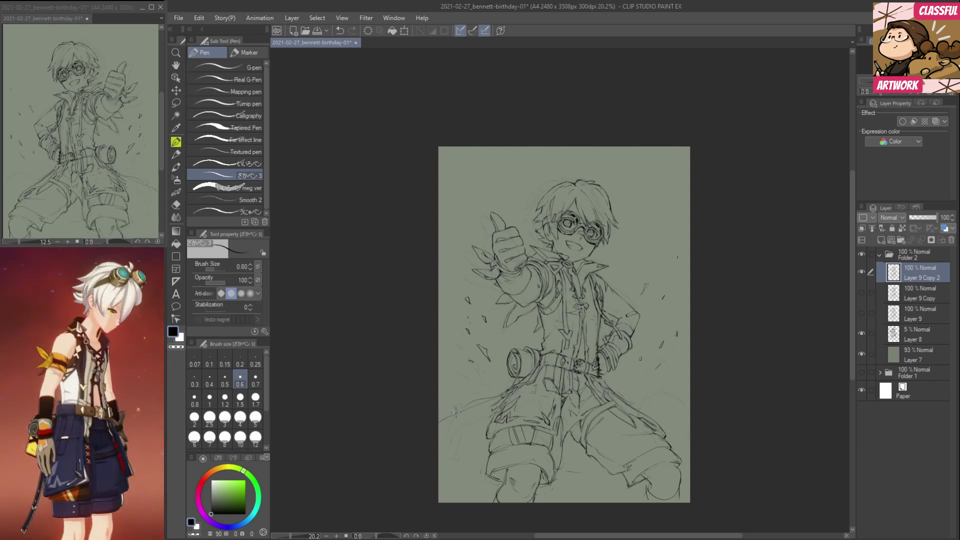
mouse_move(620, 393)
mouse_down()
mouse_move(674, 416)
mouse_move(653, 406)
mouse_move(662, 406)
mouse_move(689, 430)
mouse_up()
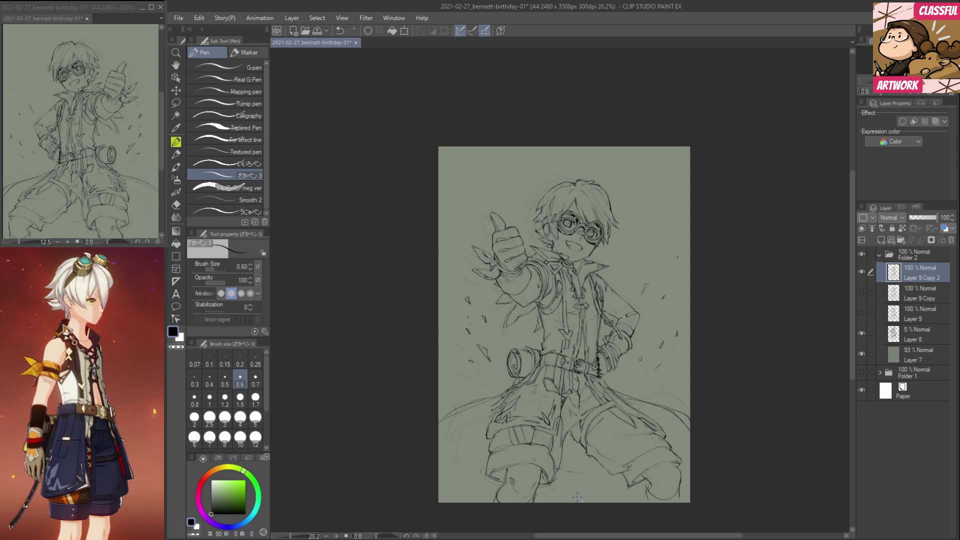
drag(458, 415, 437, 429)
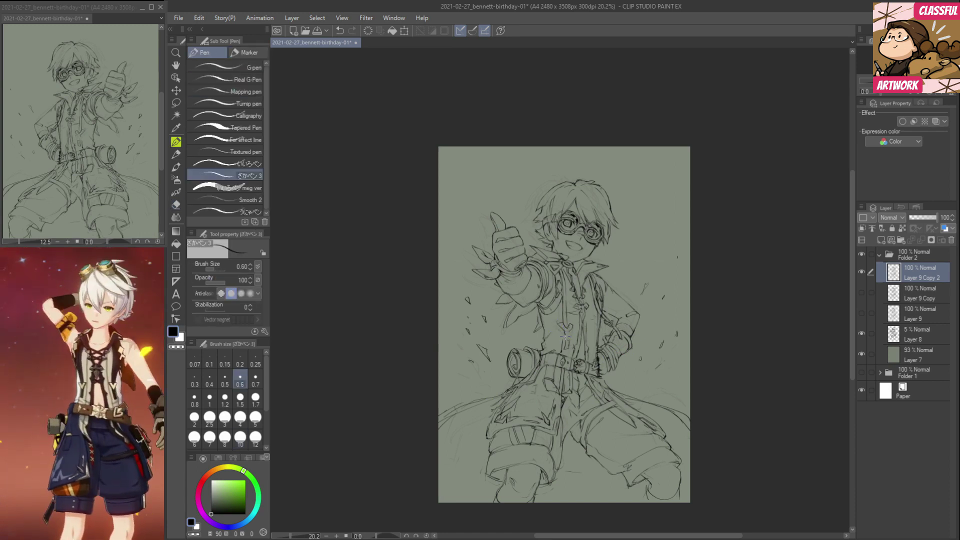
Touch up the outer edge of the pouch-side shorts with eraser and pen, and check the drawing in the mirrored view.
key(e)
key(p)
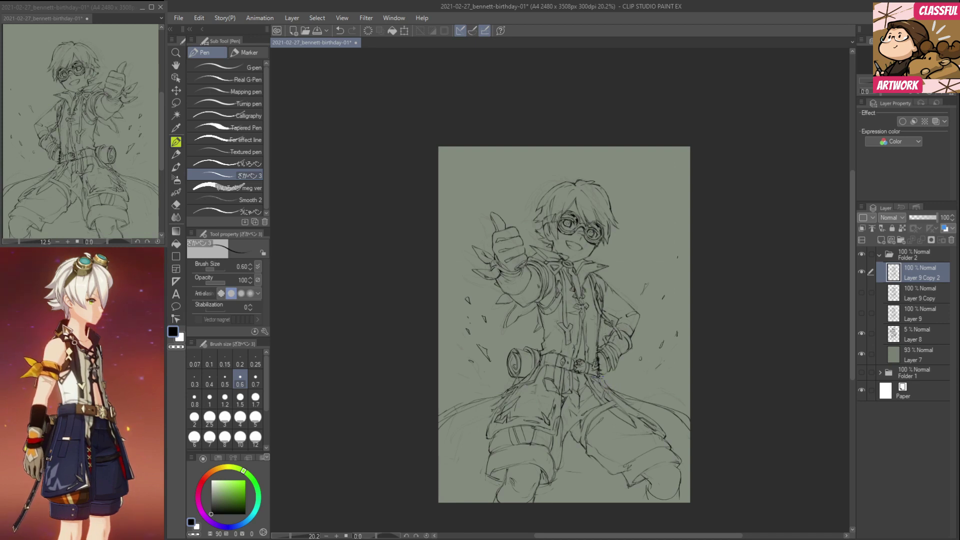
key(e)
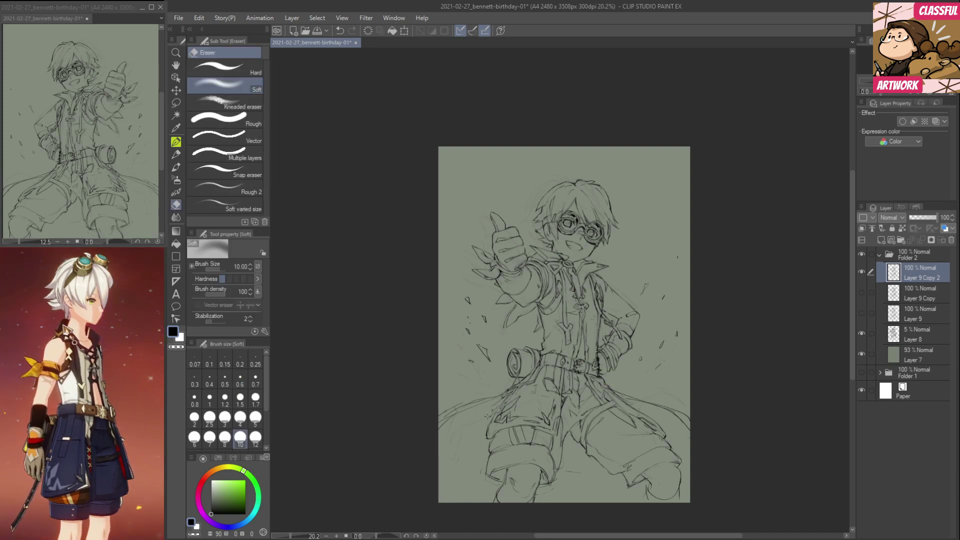
key(p)
key(e)
key(p)
drag(501, 407, 491, 425)
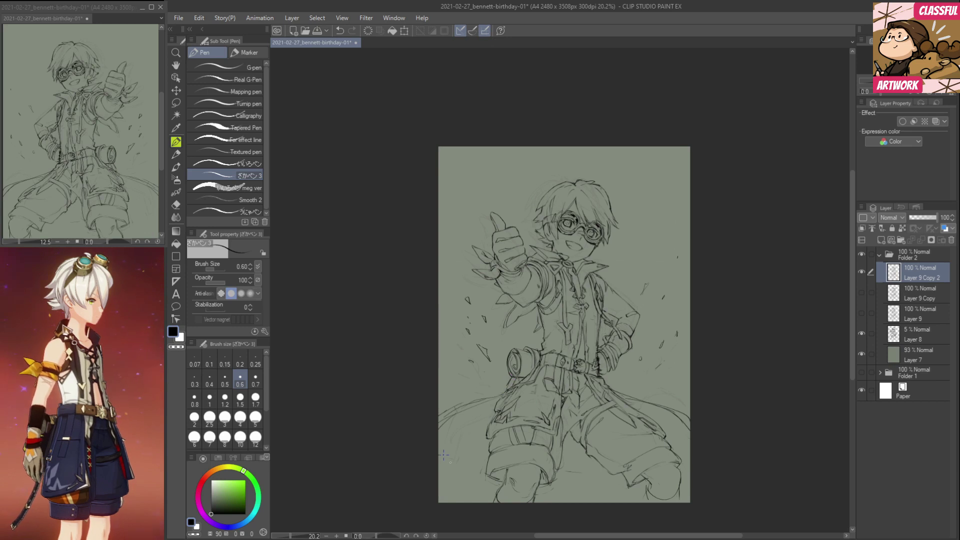
key(h)
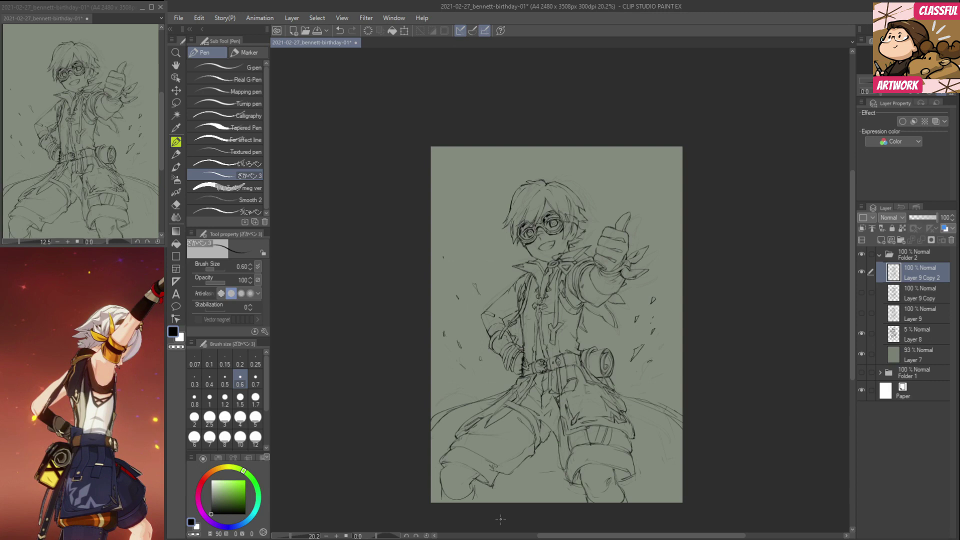
key(h)
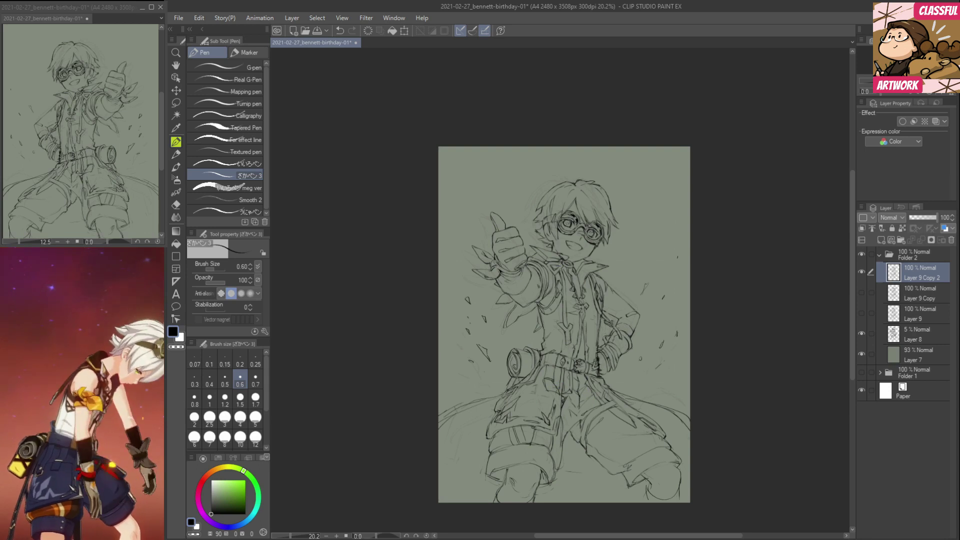
Lasso the thumbs-up hand and forearm with its armband ribbons and move the selection slightly down and outward.
click(176, 103)
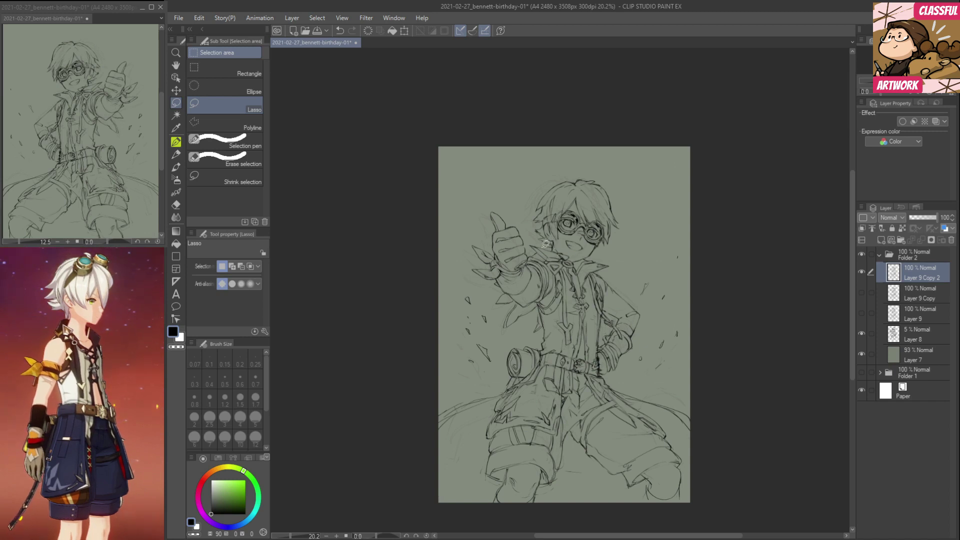
drag(565, 289, 551, 319)
click(549, 310)
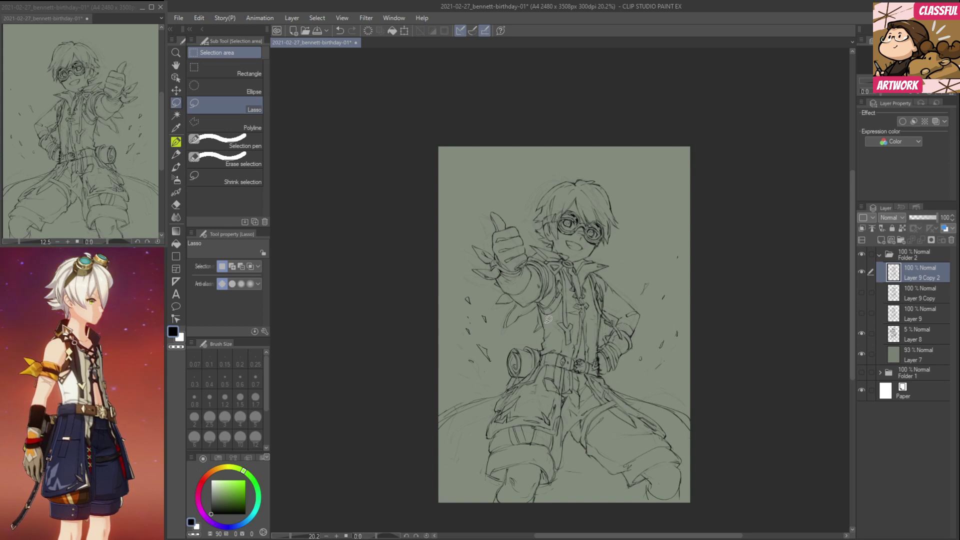
mouse_move(529, 321)
mouse_down()
mouse_move(503, 328)
mouse_move(456, 261)
mouse_move(462, 206)
mouse_move(496, 179)
mouse_move(524, 207)
mouse_move(540, 271)
mouse_up()
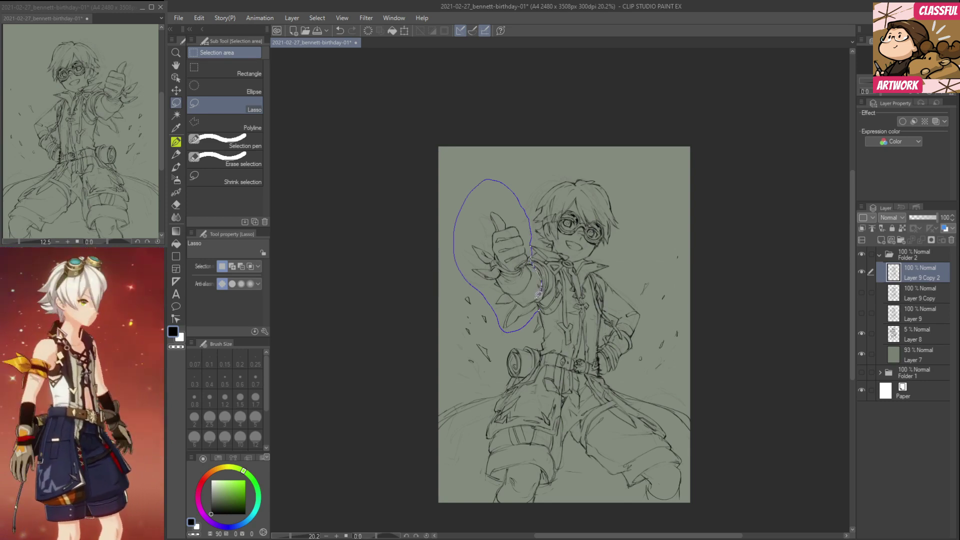
drag(538, 302, 540, 309)
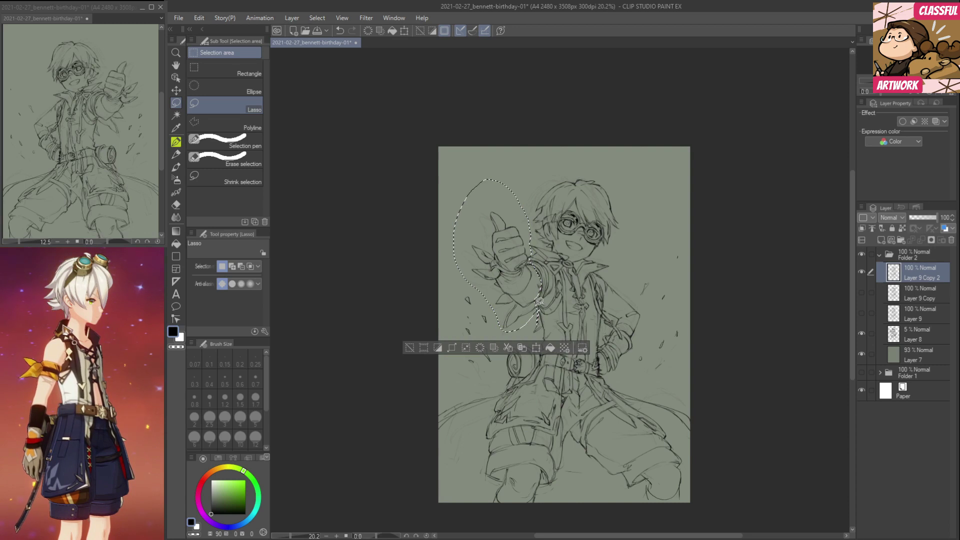
click(176, 90)
drag(478, 260, 477, 259)
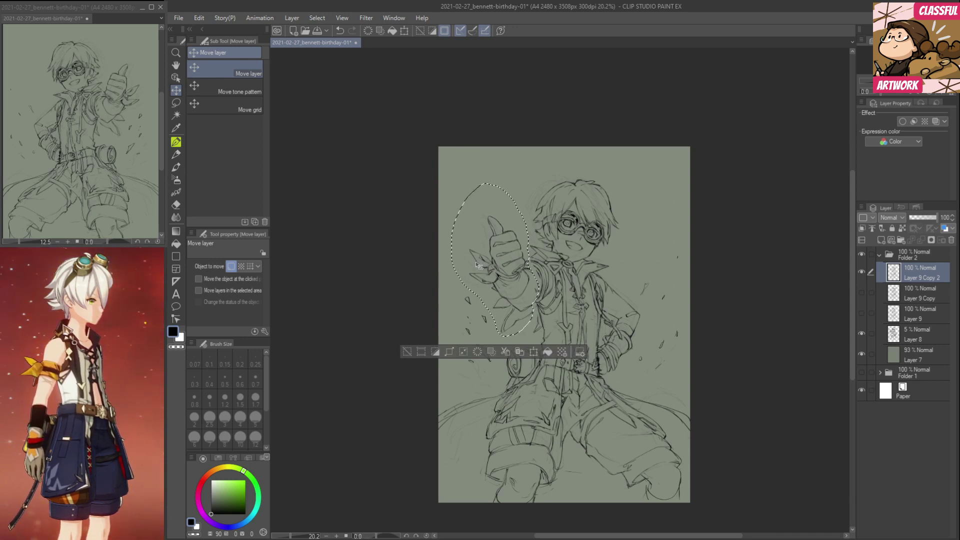
Lasso the shoulder and sleeve opening of the raised arm, shift them slightly to meet the moved forearm, and deselect.
click(176, 102)
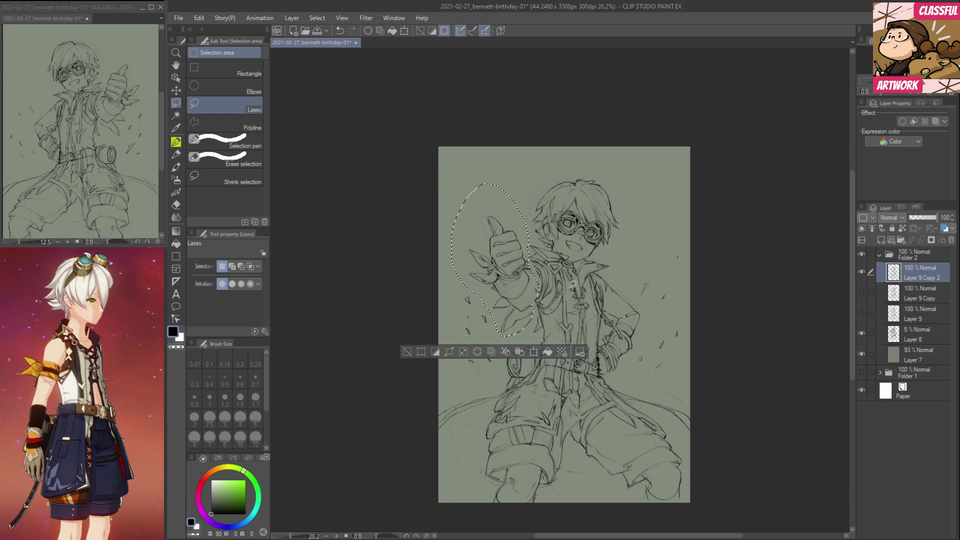
click(554, 268)
mouse_move(552, 245)
mouse_down()
mouse_move(576, 258)
mouse_move(564, 270)
mouse_up()
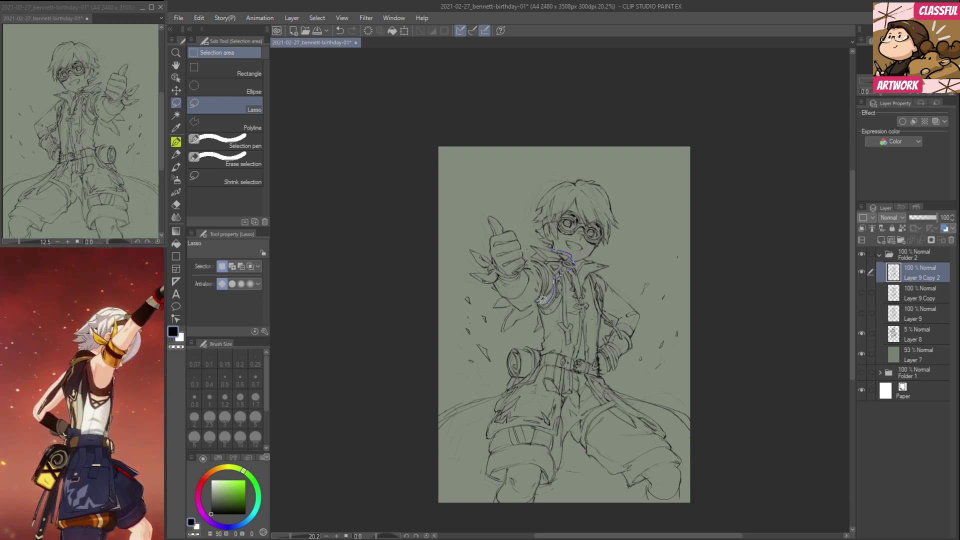
mouse_move(537, 297)
mouse_down()
mouse_move(529, 237)
mouse_move(553, 266)
mouse_up()
click(176, 92)
drag(554, 218, 553, 220)
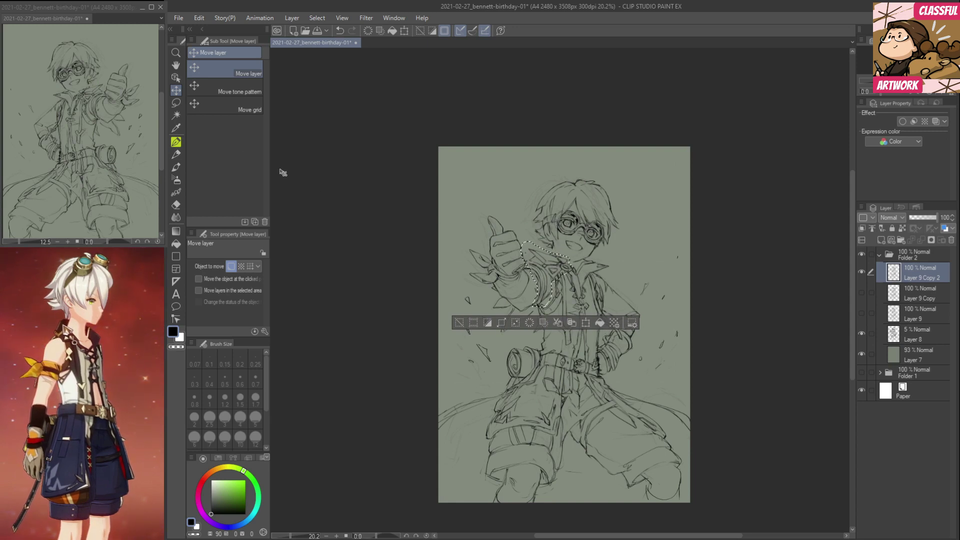
click(176, 103)
key(ctrl+d)
Mirror the canvas view repeatedly to examine the repositioned thumbs-up arm.
key(h)
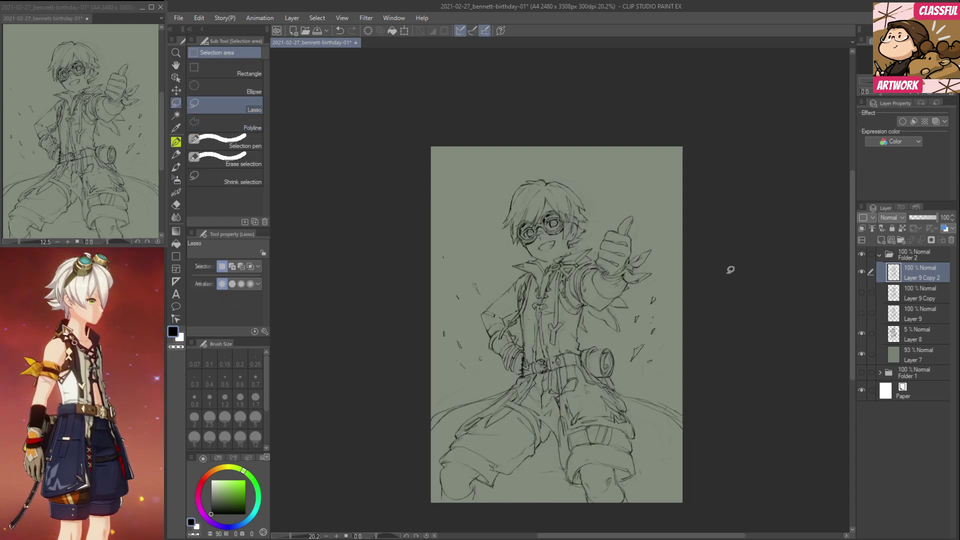
key(h)
key(h)
key(h)
key(h)
key(h)
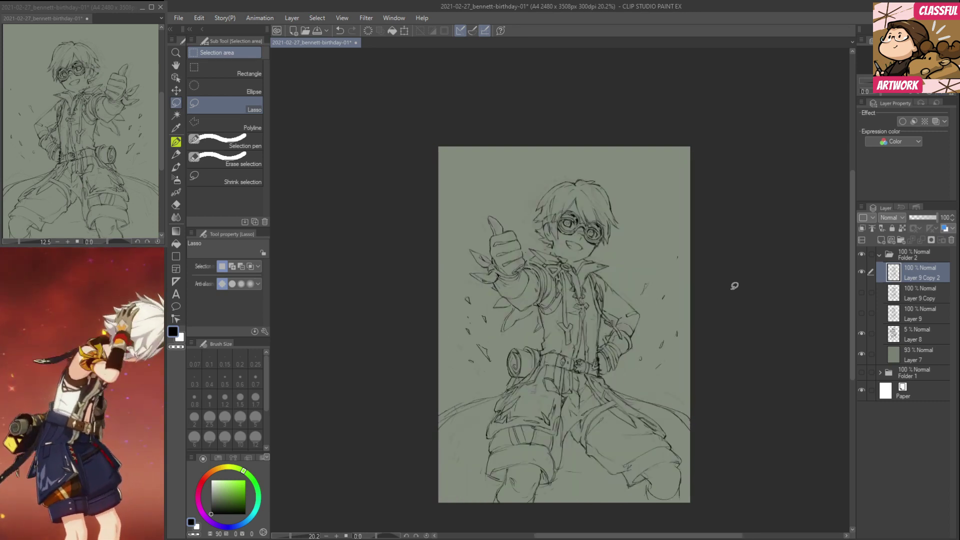
Lasso the arm resting on the hip, nudge it slightly upward, and clear the selection.
mouse_move(594, 274)
mouse_down()
mouse_move(615, 278)
mouse_move(645, 313)
mouse_move(625, 369)
mouse_move(606, 371)
mouse_move(596, 275)
mouse_up()
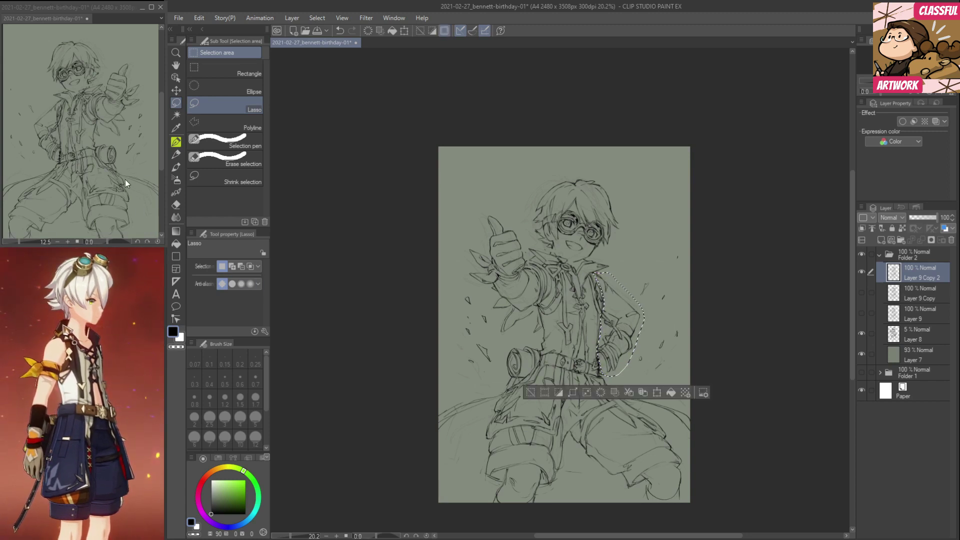
click(176, 90)
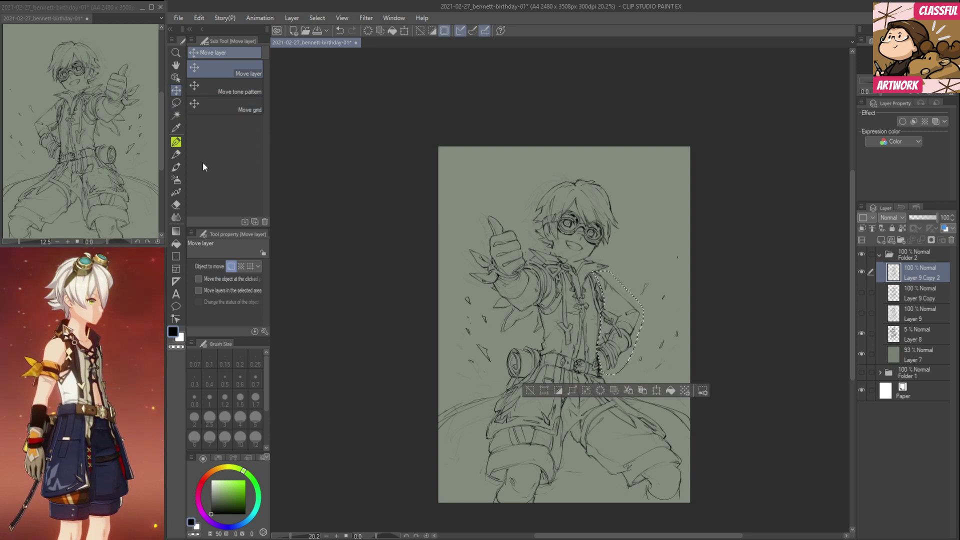
click(176, 103)
key(ctrl+d)
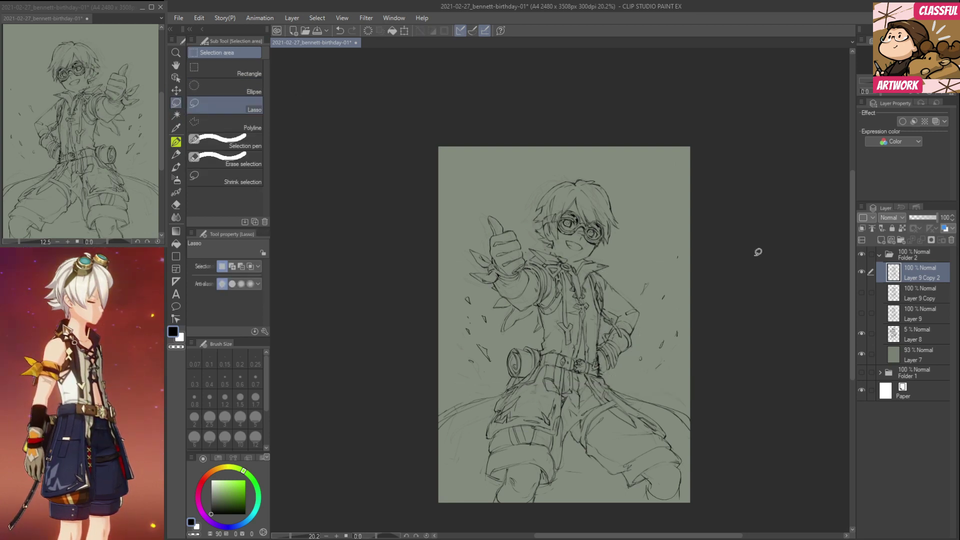
Compare the adjusted arms with the previous version by mirroring the view and toggling the visibility of Layer 9 Copy and Layer 9 Copy 2.
click(860, 271)
click(861, 270)
key(h)
key(h)
key(h)
key(h)
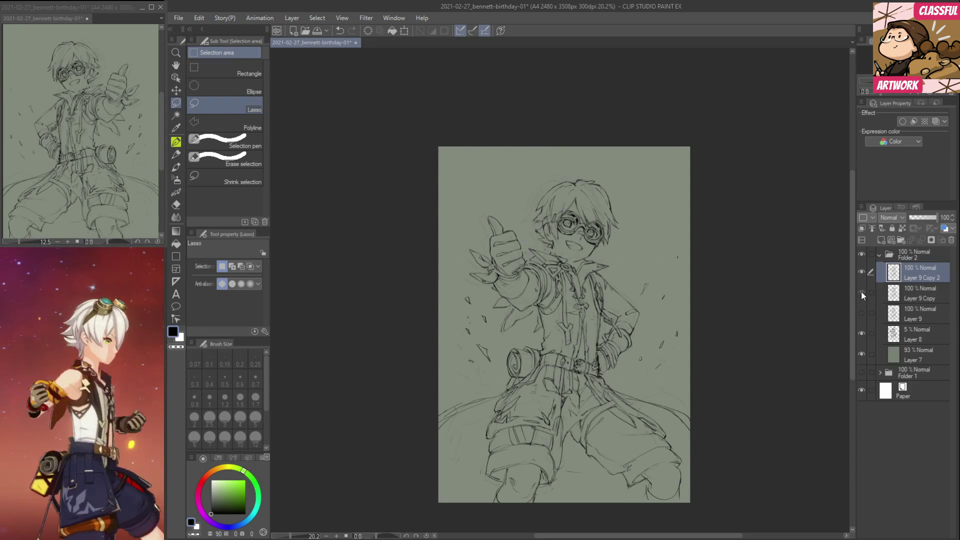
click(861, 292)
click(861, 273)
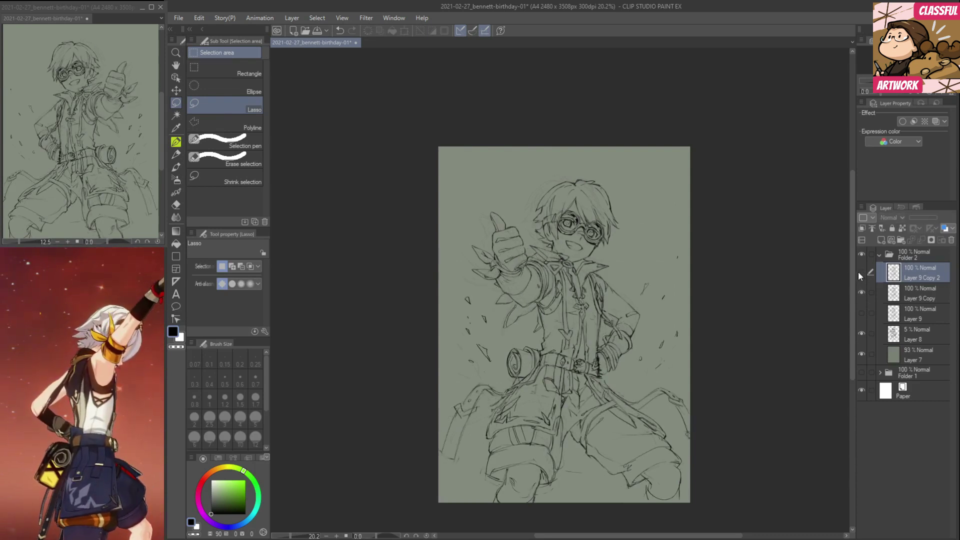
click(860, 272)
click(859, 289)
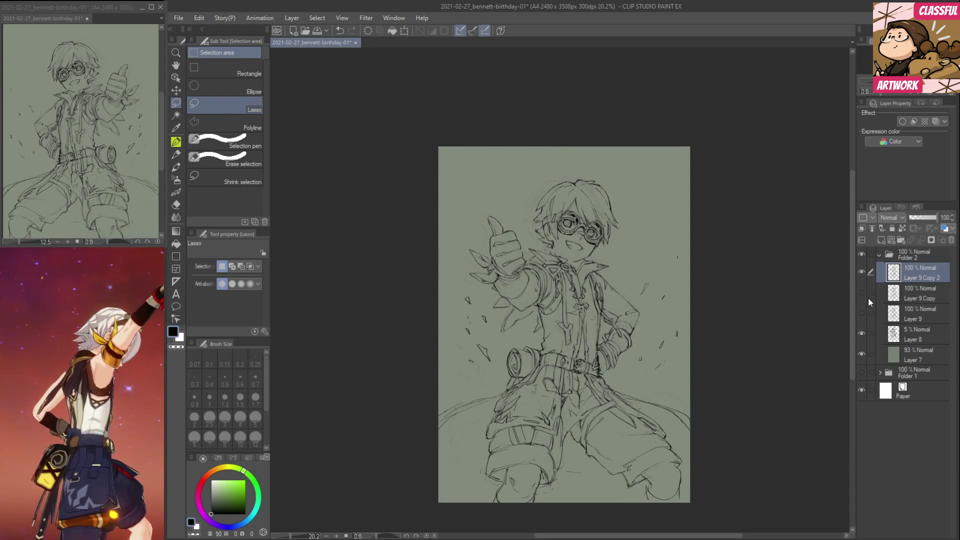
click(861, 292)
click(860, 279)
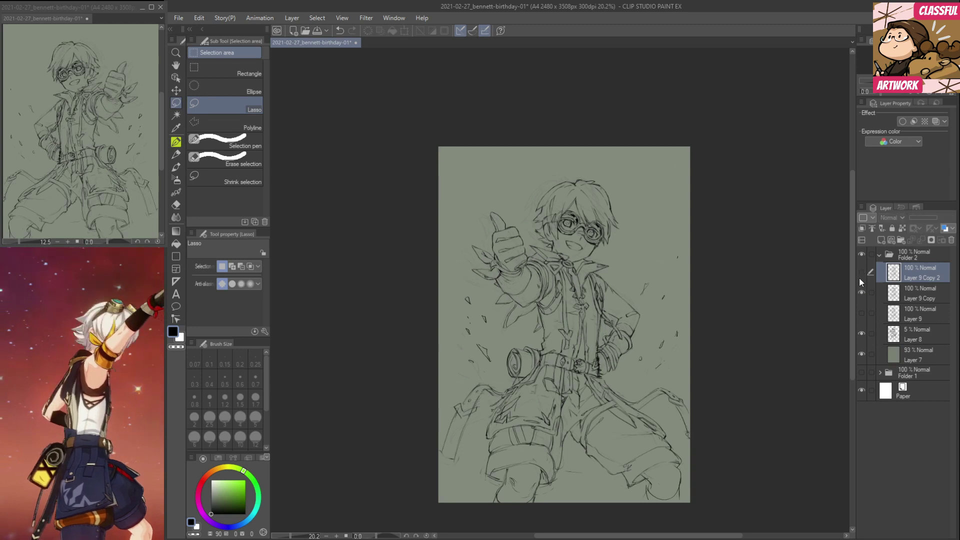
click(859, 278)
click(859, 296)
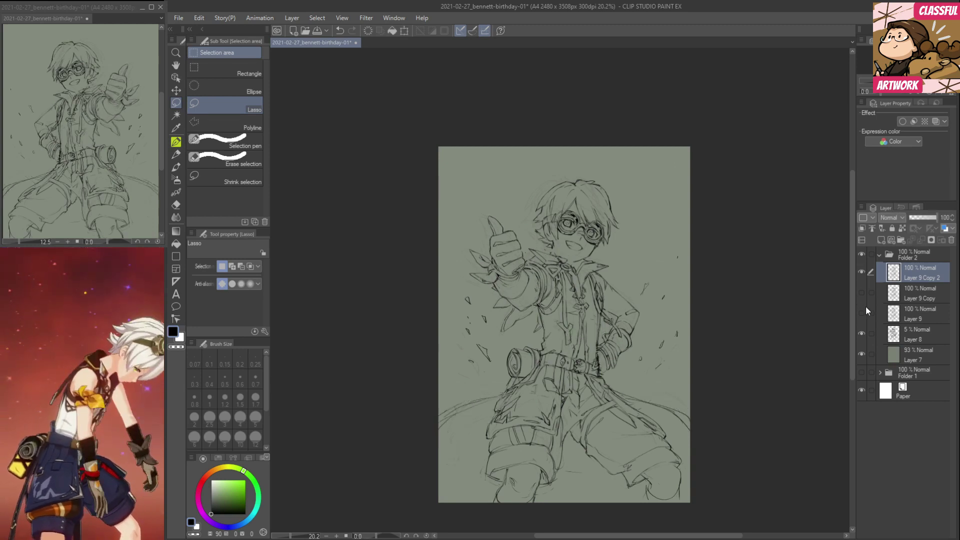
click(860, 292)
click(858, 274)
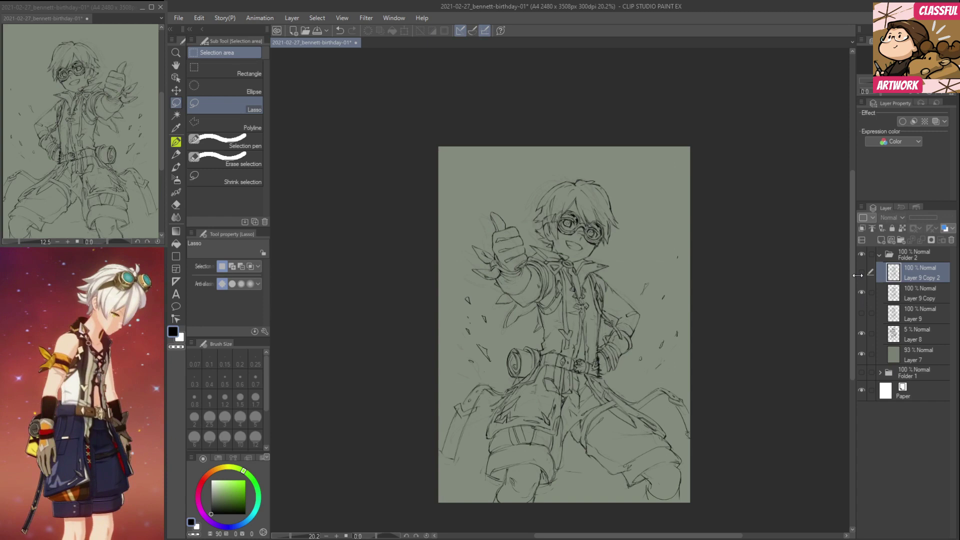
click(860, 294)
click(860, 274)
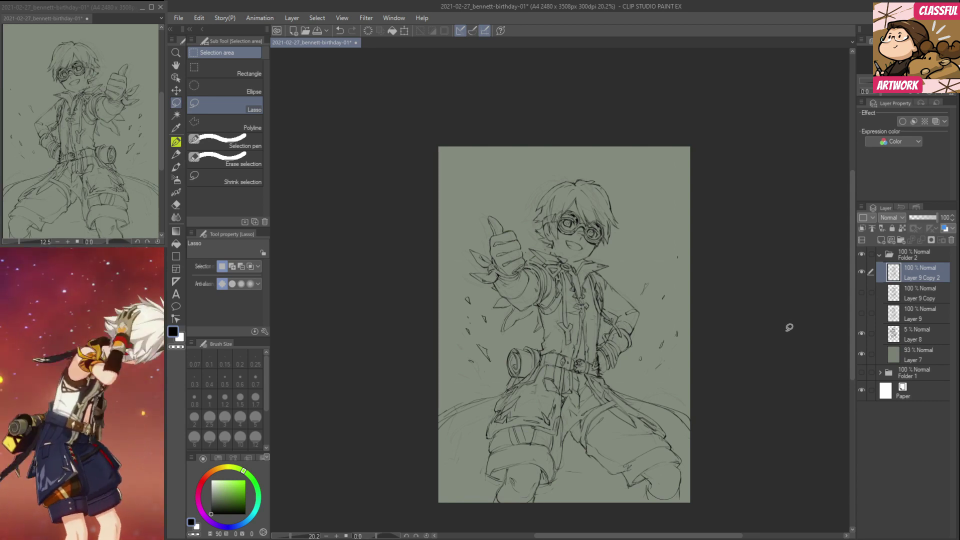
click(861, 273)
click(862, 289)
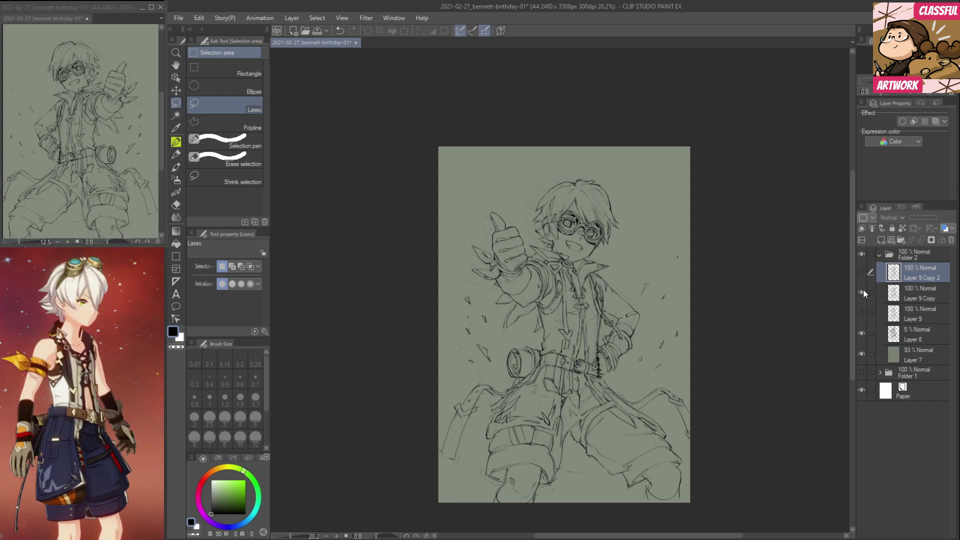
click(862, 292)
click(863, 292)
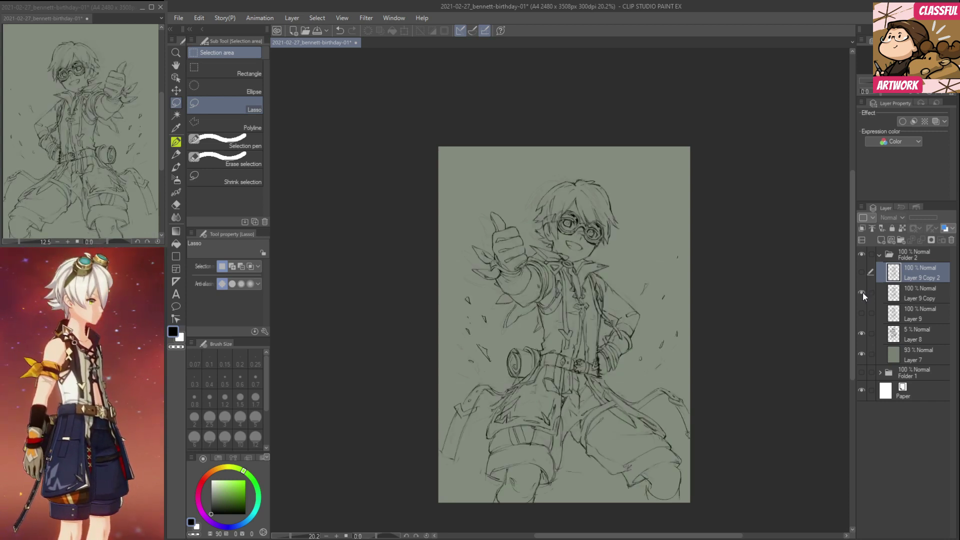
click(862, 292)
click(860, 274)
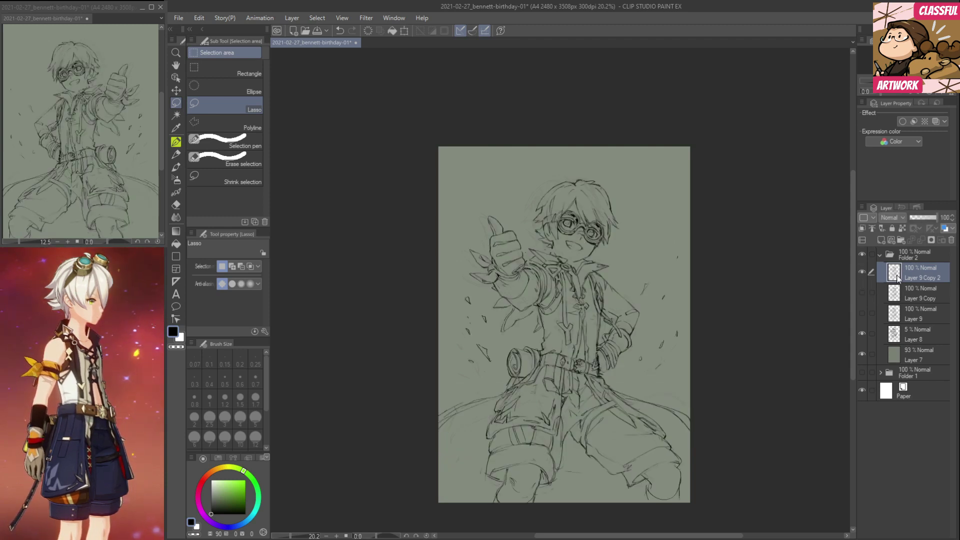
Lasso the whole thumbs-up arm with its shoulder and nearby collar, and nudge the selection up and toward the head.
mouse_move(546, 245)
mouse_down()
mouse_move(569, 250)
mouse_move(576, 272)
mouse_up()
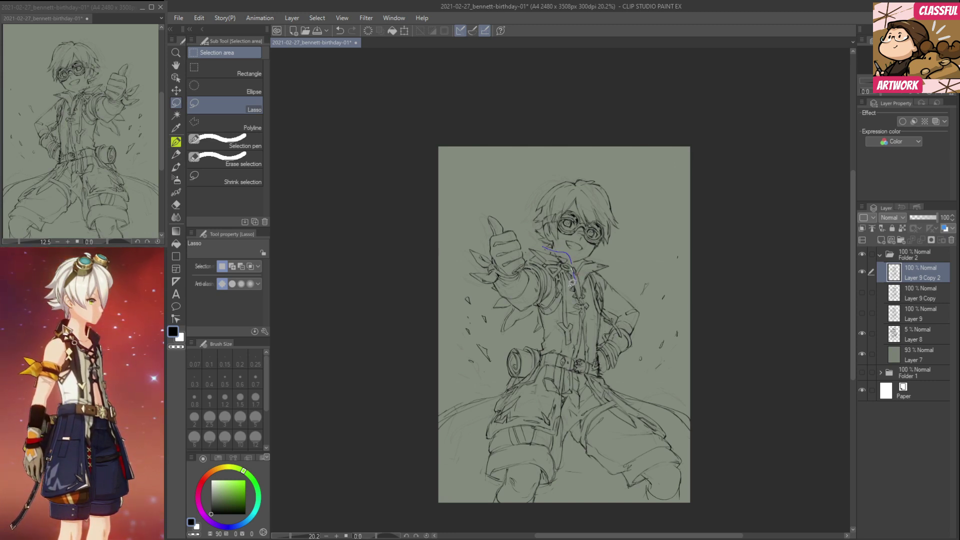
mouse_move(576, 278)
mouse_down()
mouse_move(532, 337)
mouse_move(505, 334)
mouse_move(458, 280)
mouse_move(455, 212)
mouse_move(503, 200)
mouse_up()
click(176, 91)
key(Up)
key(Up)
key(Up)
key(Up)
key(Up)
key(Right)
key(Right)
key(Right)
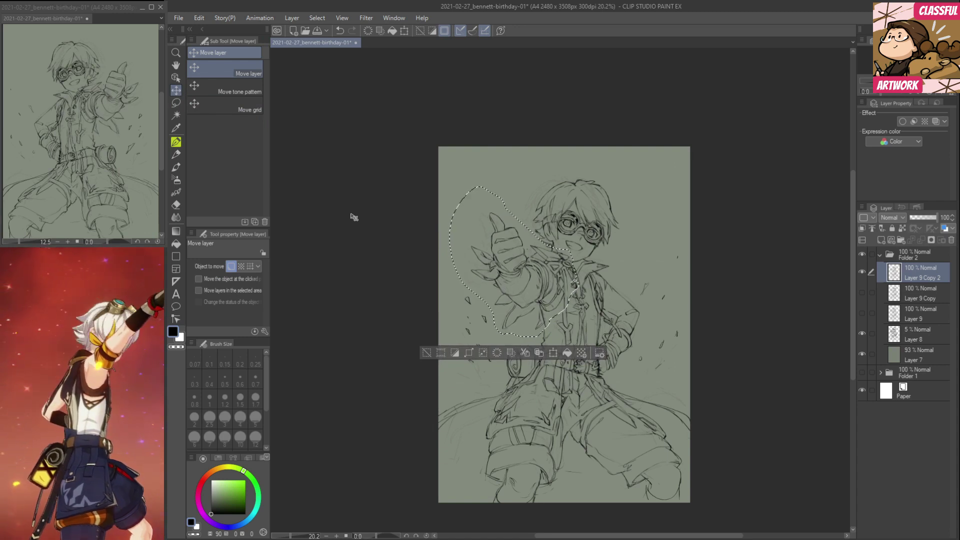
Clear the thumbs-up arm selection, lasso the arm resting on the hip, nudge it slightly downward, and deselect.
click(176, 103)
key(ctrl+d)
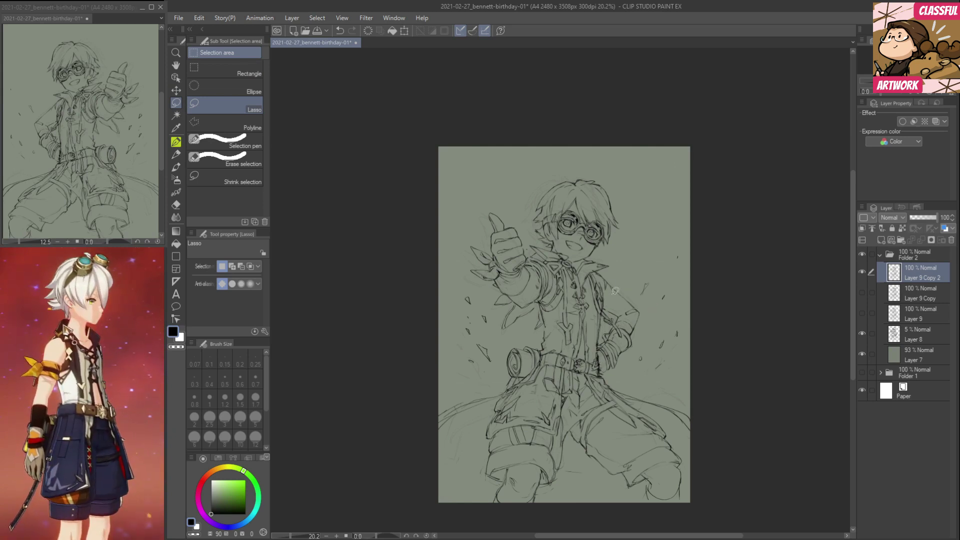
mouse_move(597, 273)
mouse_down()
mouse_move(626, 292)
mouse_move(644, 324)
mouse_up()
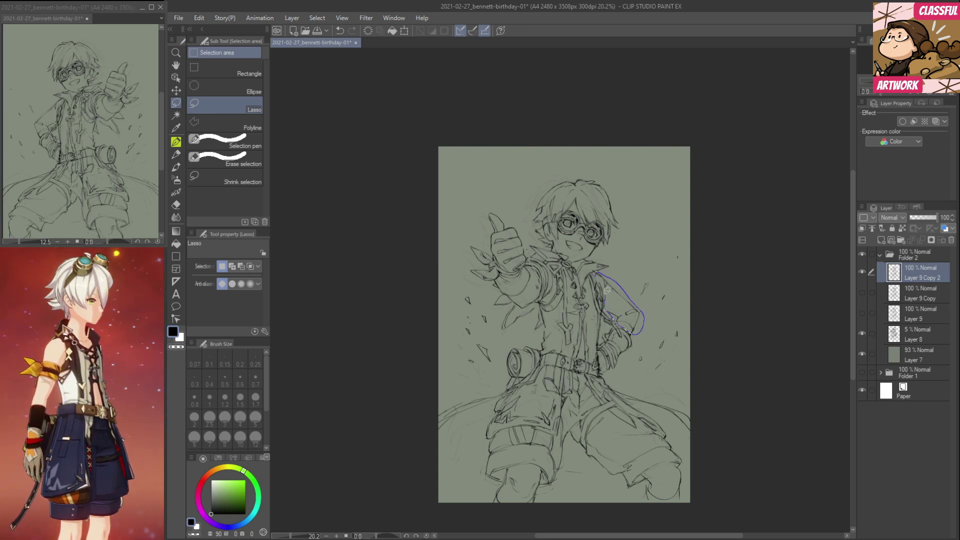
drag(607, 290, 607, 288)
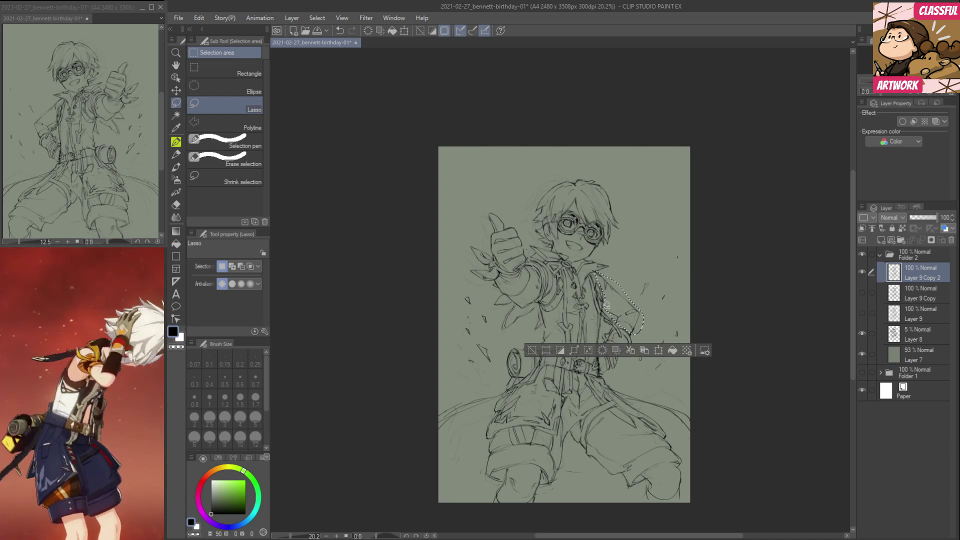
mouse_move(626, 338)
mouse_down()
mouse_move(629, 320)
mouse_move(627, 347)
mouse_move(611, 338)
mouse_move(635, 349)
mouse_up()
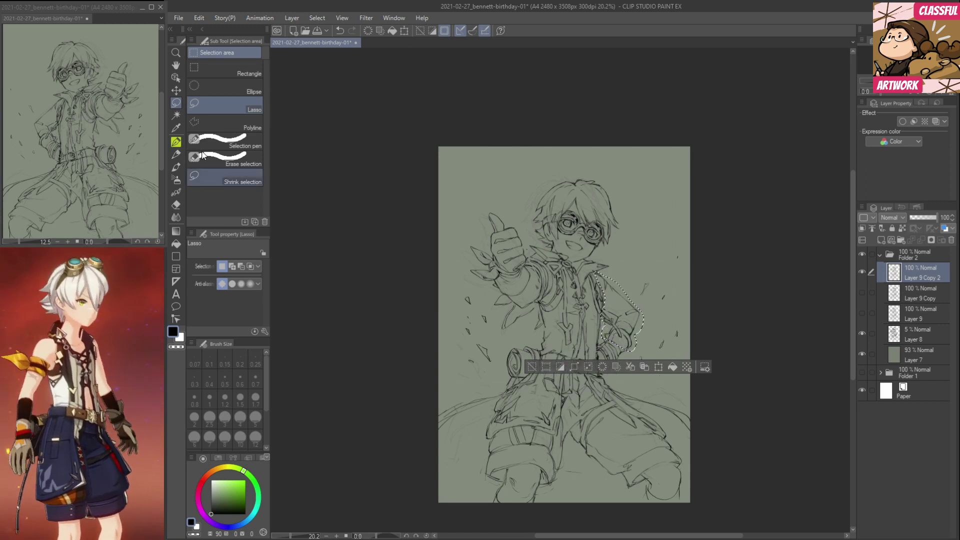
key(k)
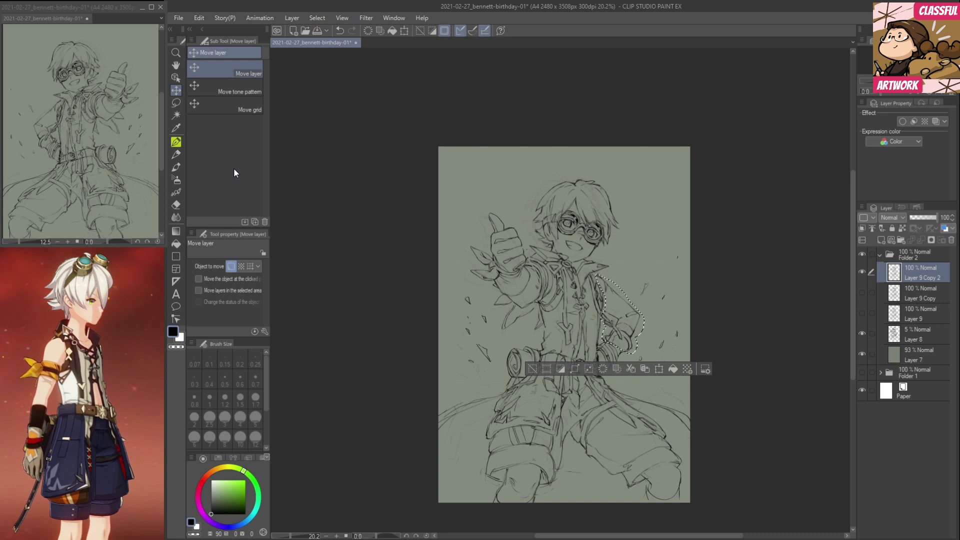
click(176, 102)
key(ctrl+d)
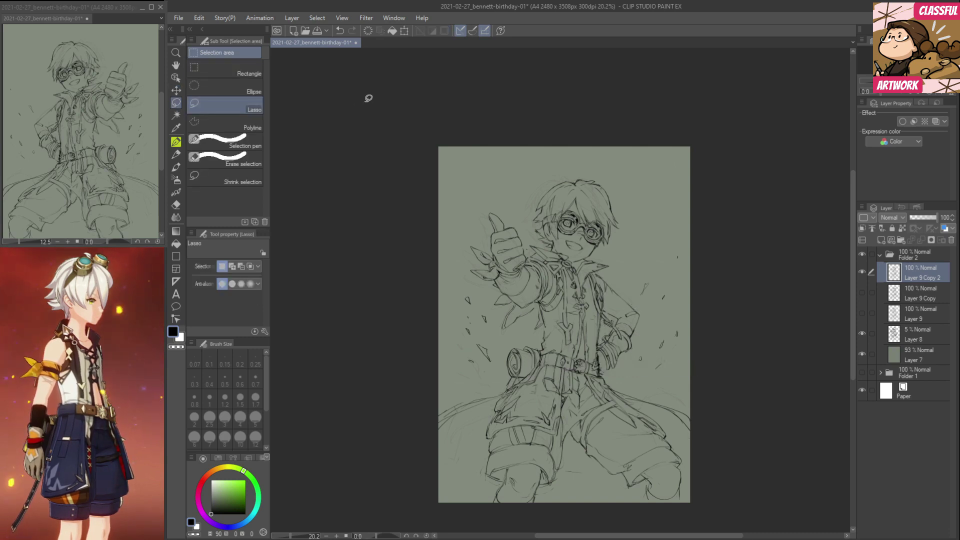
Compare both arms with the previous version by toggling Layer 9 Copy and Layer 9 Copy 2, and mirror the canvas view.
click(862, 293)
click(861, 273)
click(861, 273)
click(862, 293)
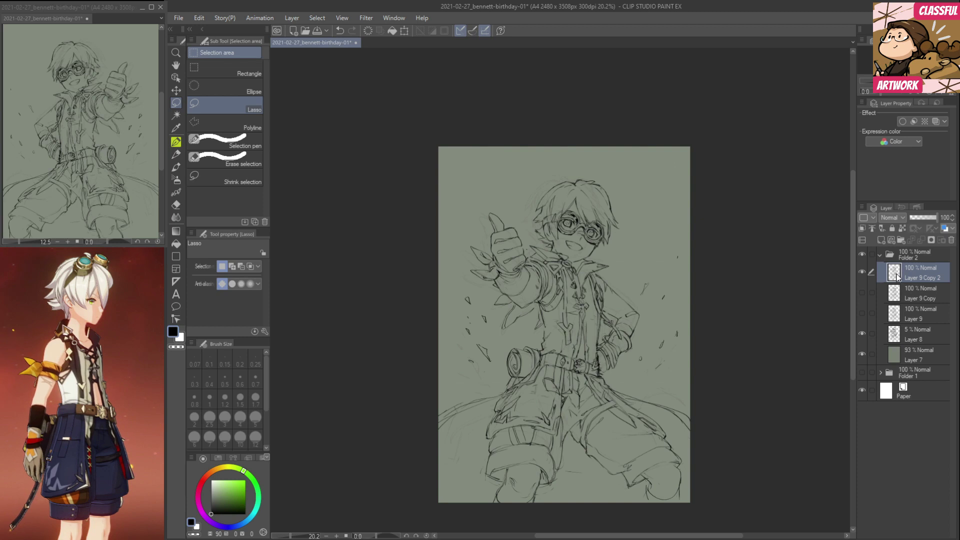
key(h)
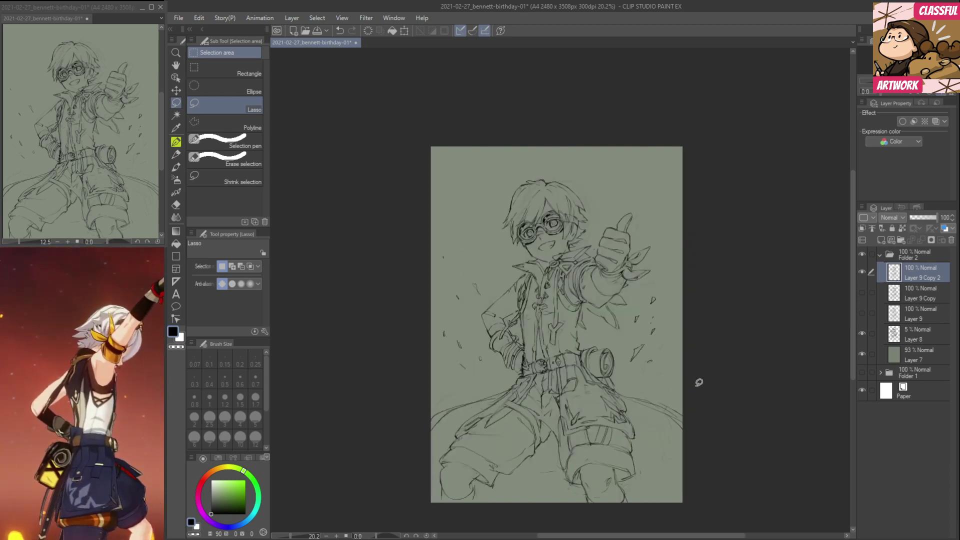
Lasso the lower leg on the thumbs-up side, nudge it slightly inward toward the other leg, and clear the selection.
mouse_move(562, 408)
mouse_down()
mouse_move(563, 478)
mouse_move(583, 512)
mouse_move(627, 533)
mouse_move(666, 477)
mouse_move(659, 428)
mouse_move(640, 392)
mouse_move(605, 373)
mouse_move(561, 384)
mouse_up()
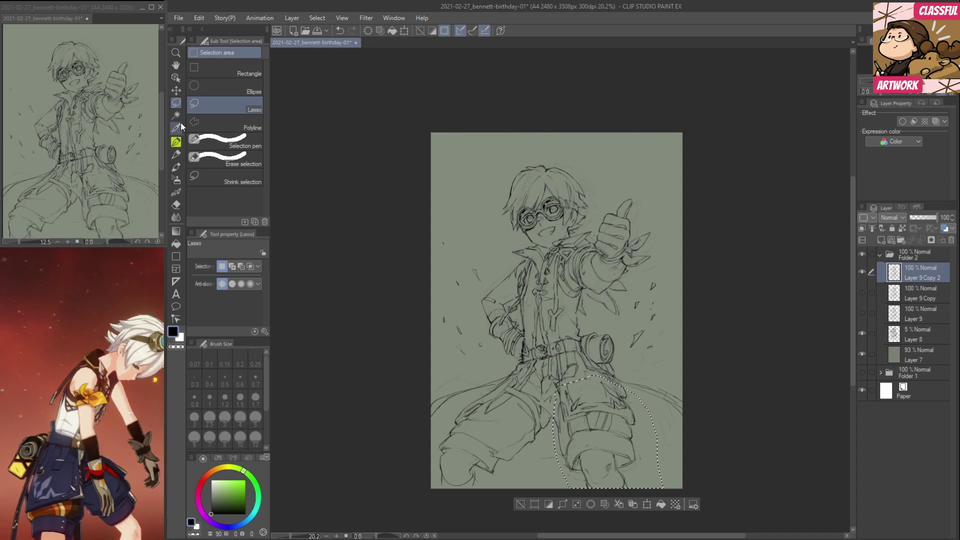
click(176, 90)
key(Left)
key(Left)
key(Left)
key(Left)
key(Left)
key(Left)
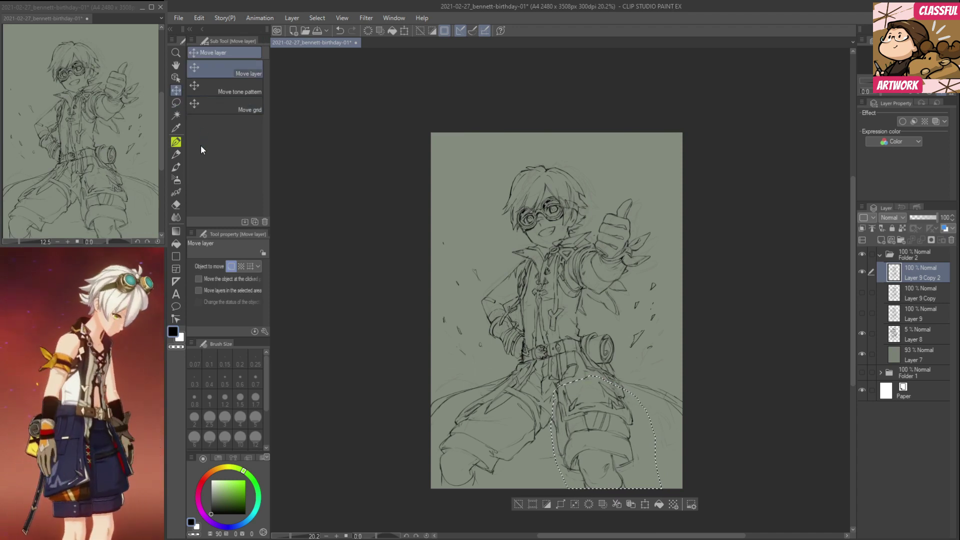
click(176, 103)
key(ctrl+d)
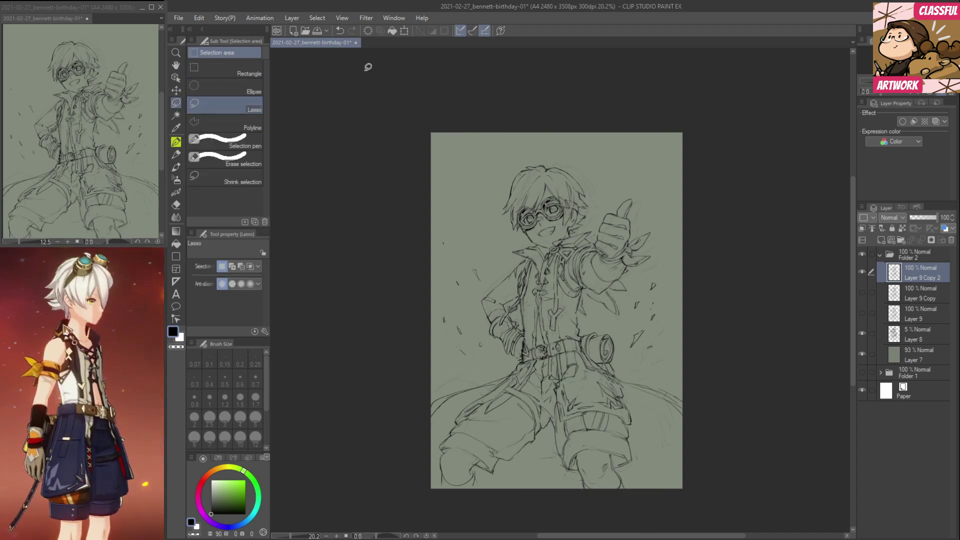
Check the repositioned leg by toggling the visibility of Layer 9 Copy 2 and Layer 9 Copy and mirroring the canvas view.
click(861, 274)
click(861, 273)
click(859, 292)
click(860, 293)
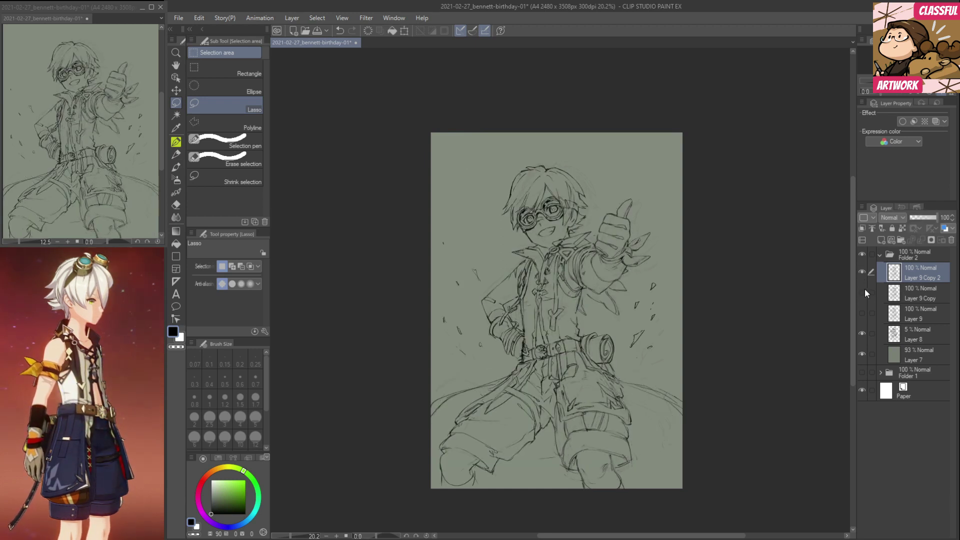
key(h)
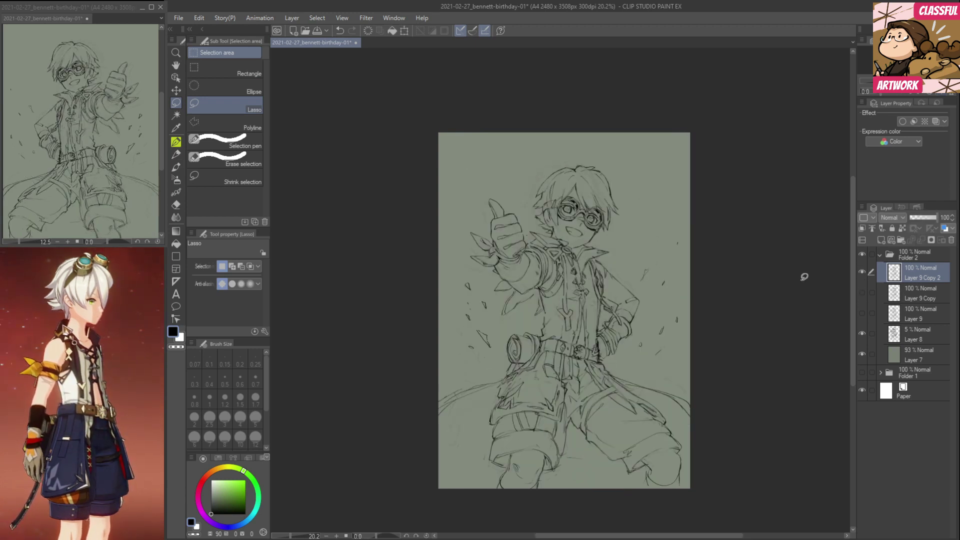
key(h)
key(h)
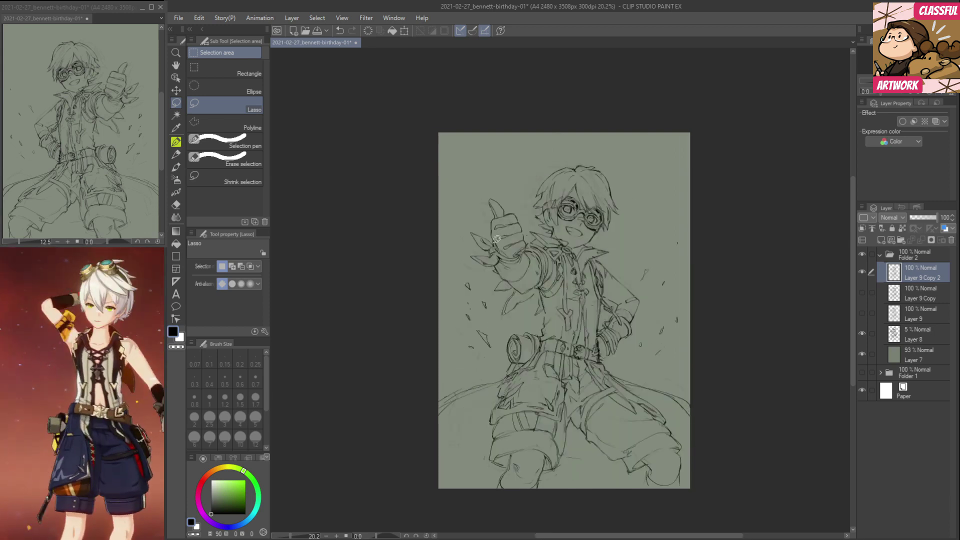
Shift the entire sketch on Layer 9 Copy 2 slightly to the left.
click(176, 90)
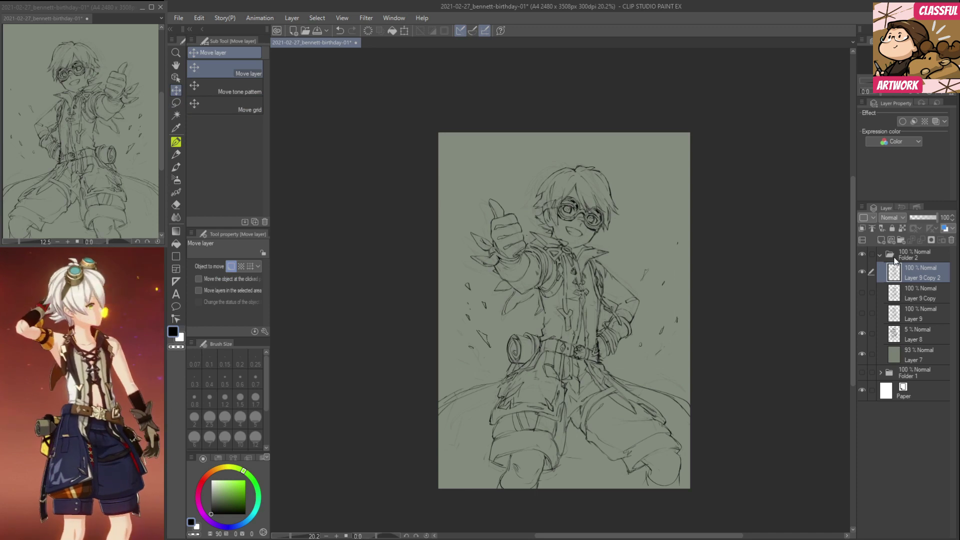
drag(779, 303, 778, 315)
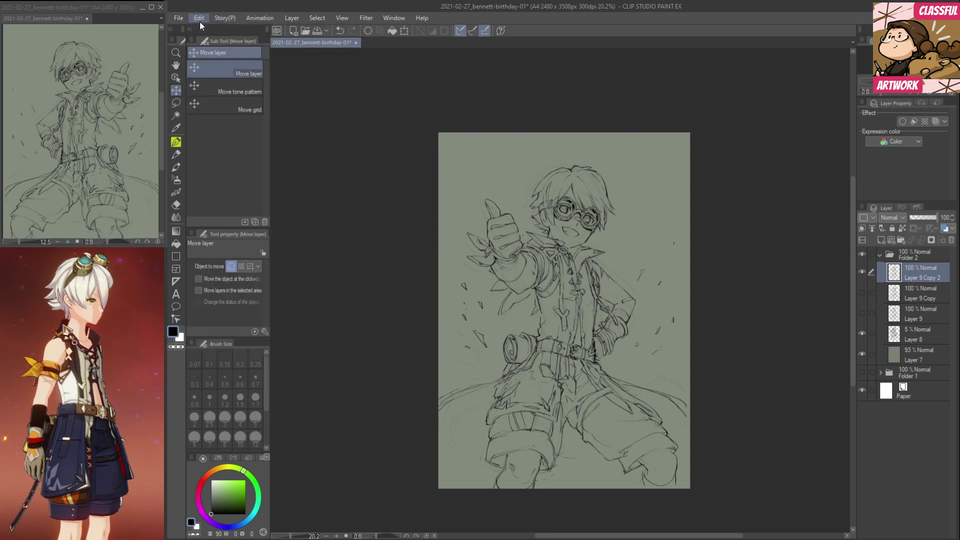
Try rotating the whole figure on Layer 9 Copy 2 slightly clockwise.
click(199, 20)
mouse_move(283, 272)
click(362, 272)
drag(719, 244, 732, 271)
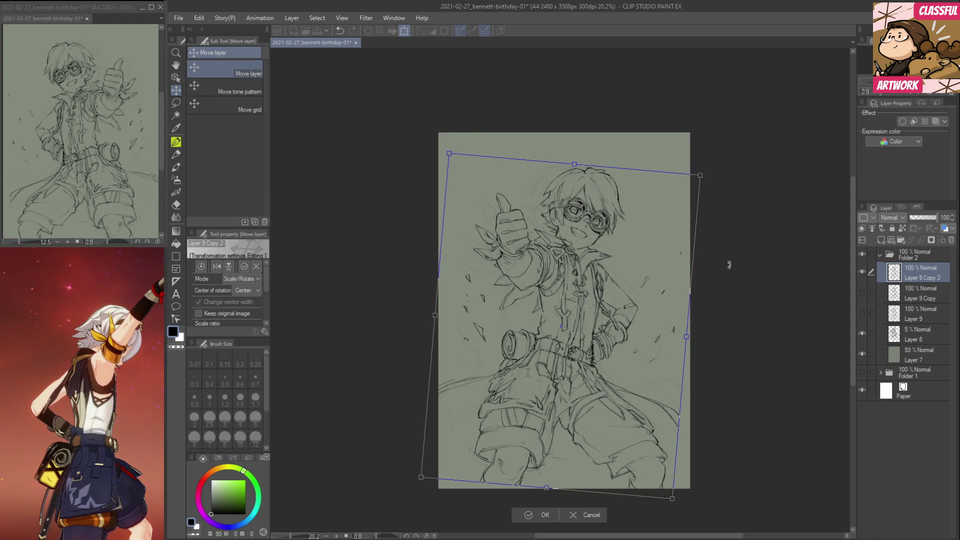
key(Return)
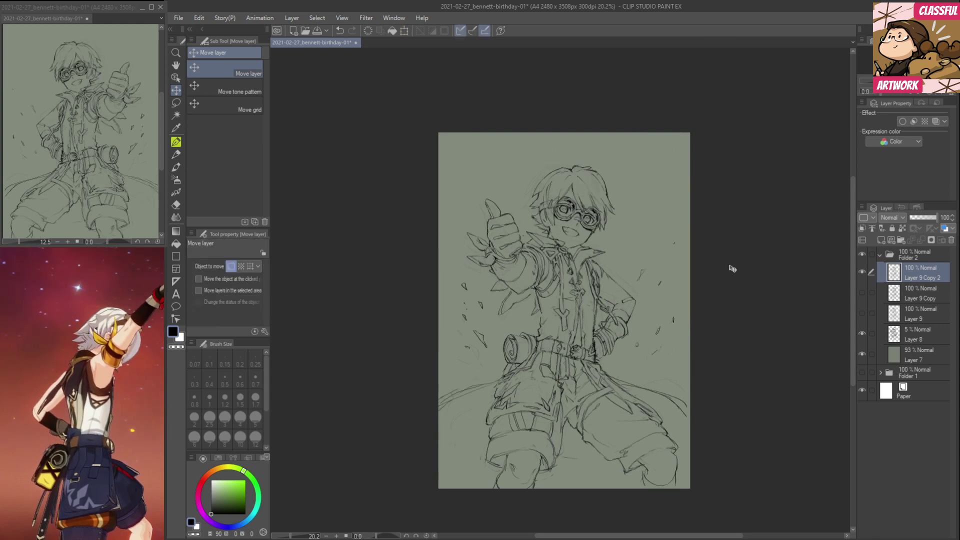
Toggle the visibility of Layer 9 Copy to compare the shifted sketch with the older rough underneath.
click(862, 292)
click(862, 293)
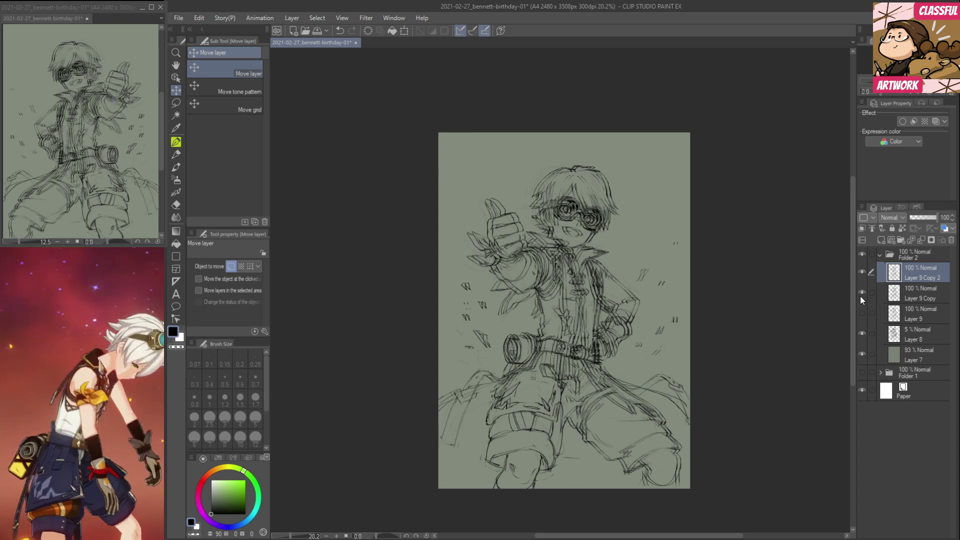
click(860, 298)
click(860, 300)
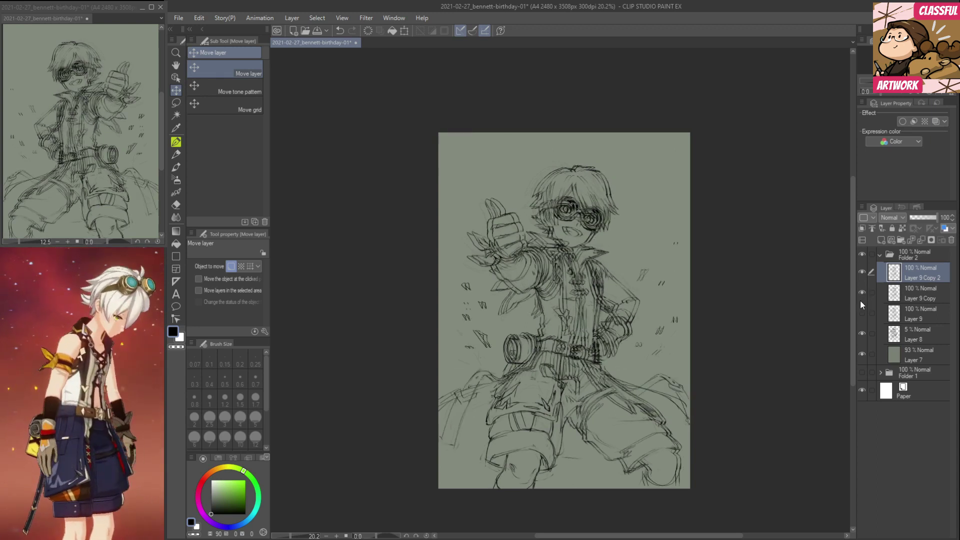
click(860, 301)
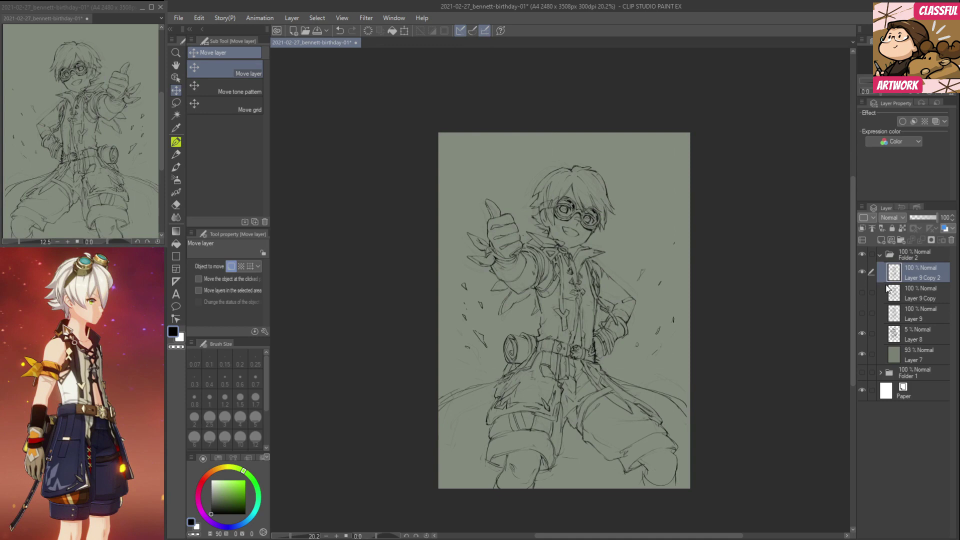
Mirror the canvas view repeatedly to examine the balance of the whole pose.
key(h)
key(ctrl+shift+h)
key(ctrl+shift+h)
key(ctrl+shift+h)
key(ctrl+shift+h)
key(ctrl+shift+h)
key(ctrl+shift+h)
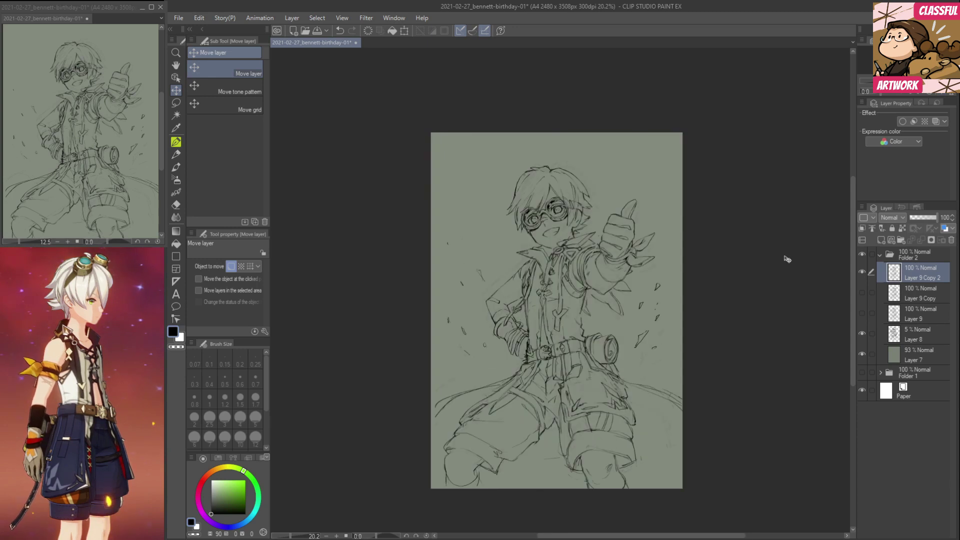
key(ctrl+shift+h)
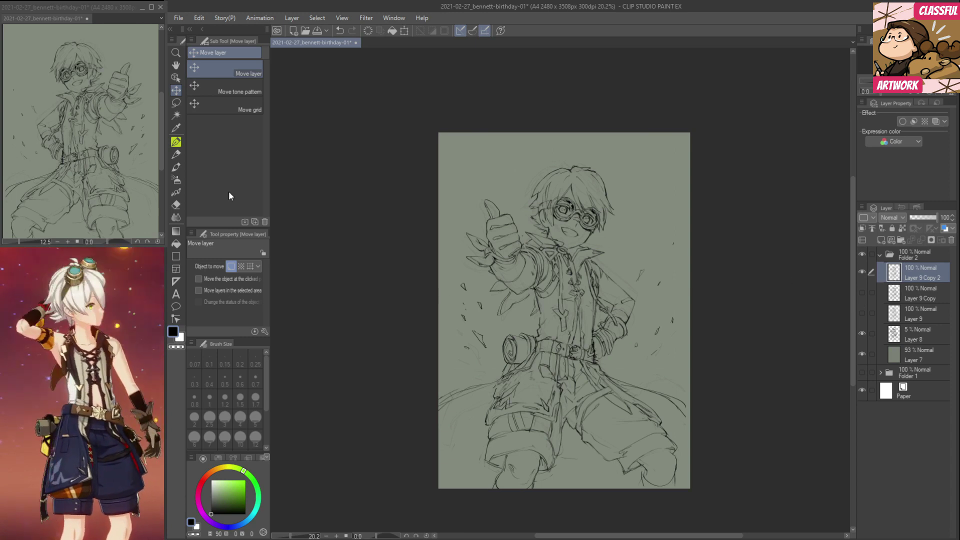
Lasso the lower leg on the thumbs-up side again, nudge it slightly upward, and clear the selection.
click(176, 103)
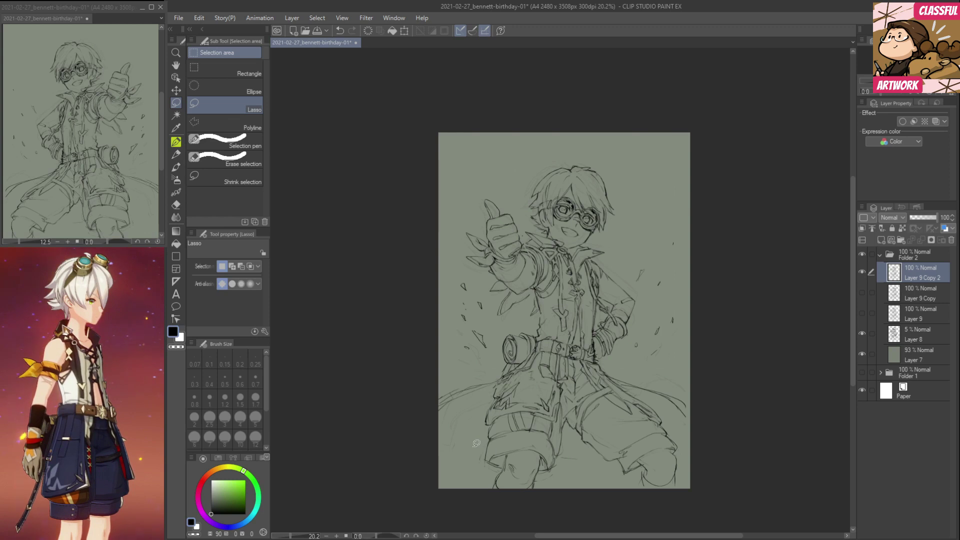
mouse_move(471, 441)
mouse_down()
mouse_move(511, 390)
mouse_move(531, 383)
mouse_move(552, 395)
mouse_move(564, 477)
mouse_move(536, 516)
mouse_move(448, 455)
mouse_up()
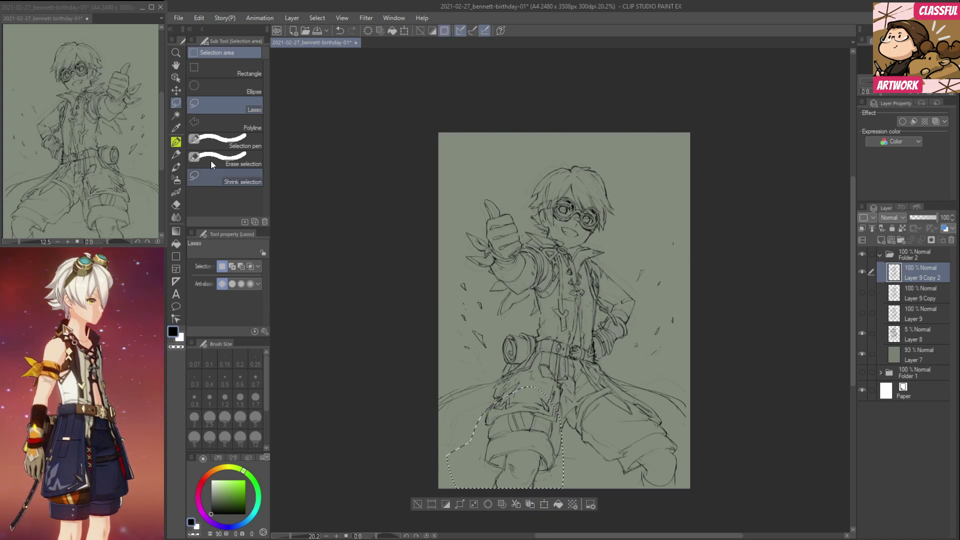
click(177, 90)
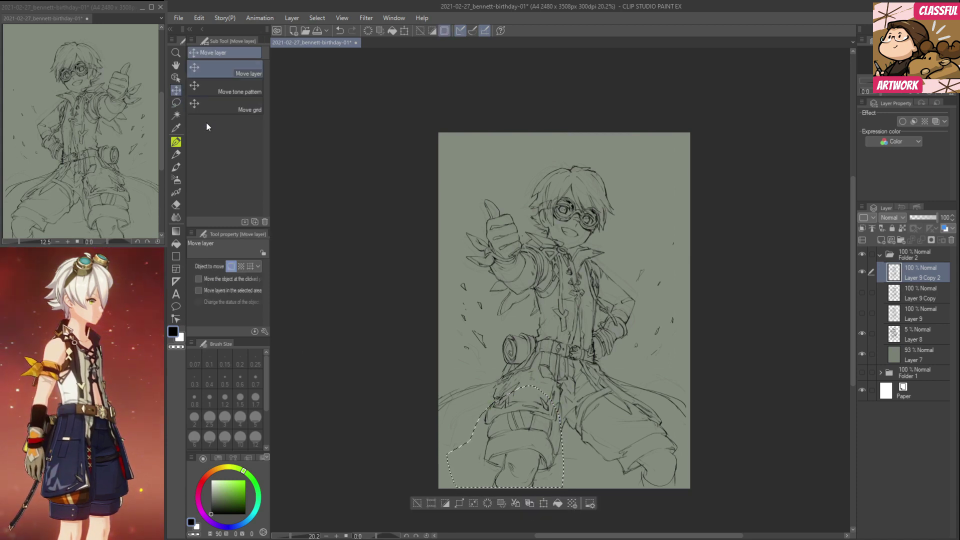
click(176, 103)
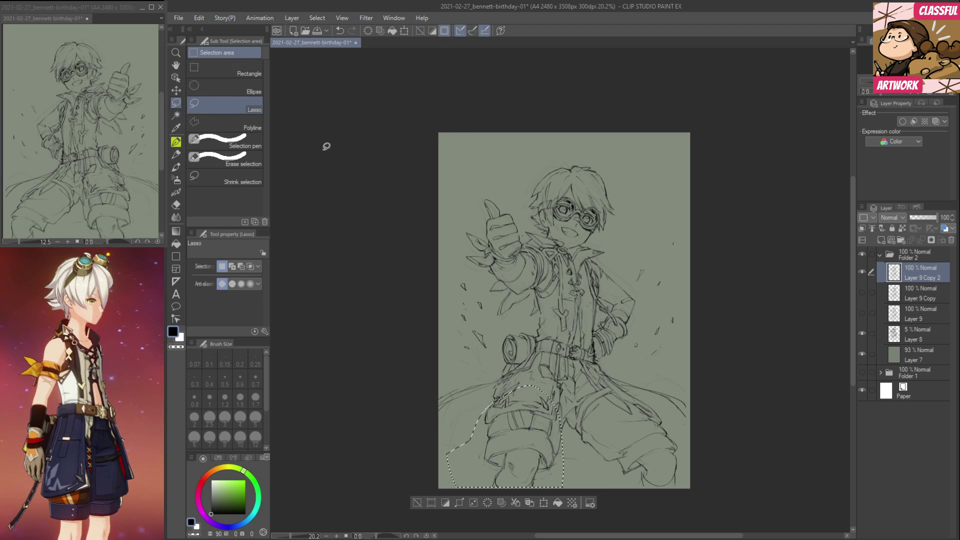
click(325, 146)
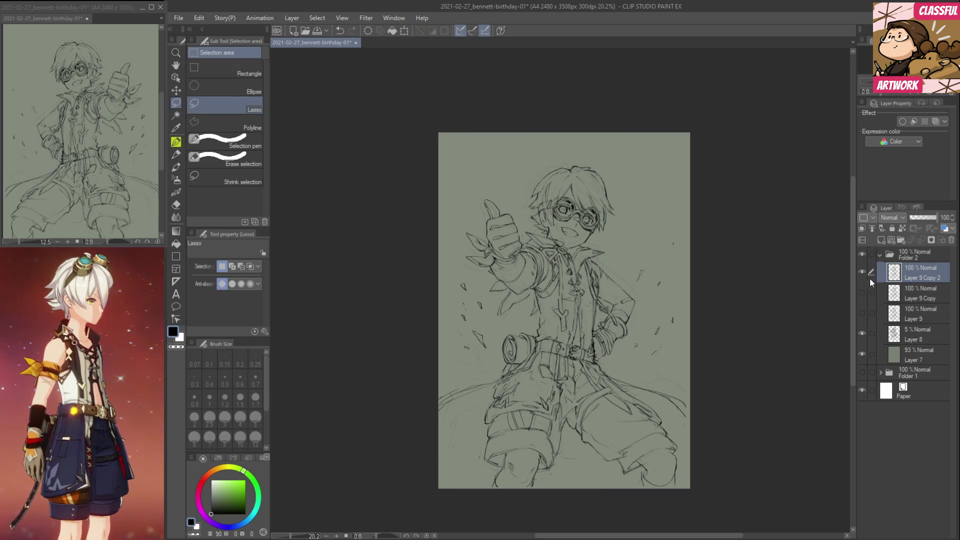
key(p)
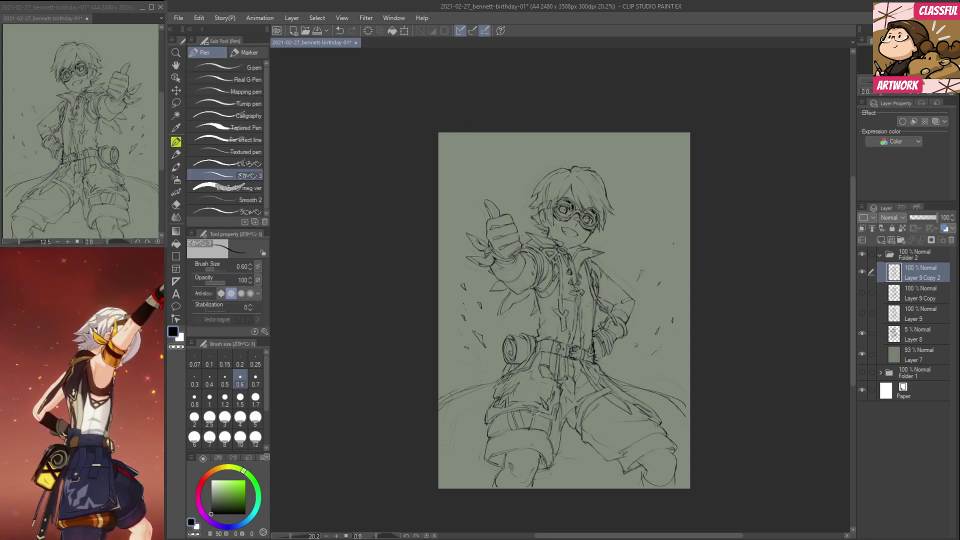
key(e)
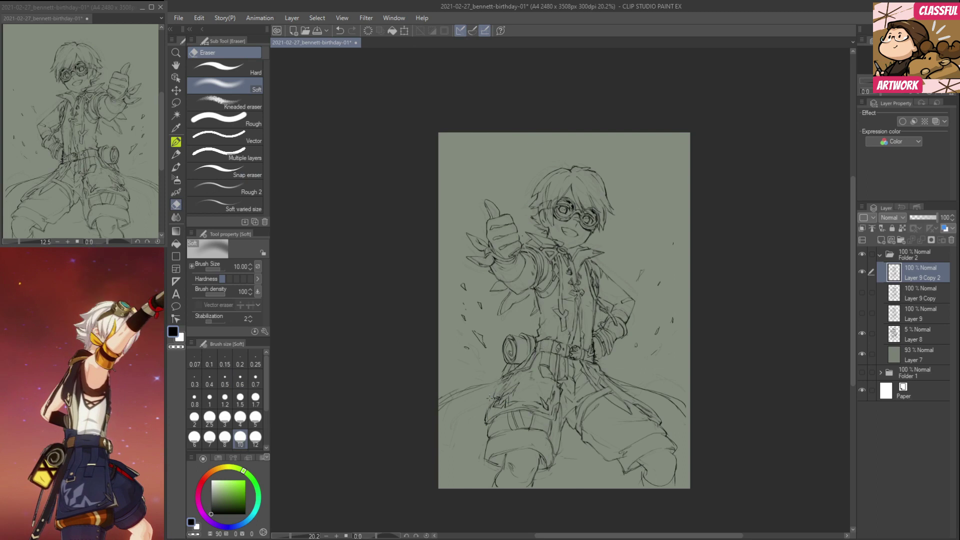
key(p)
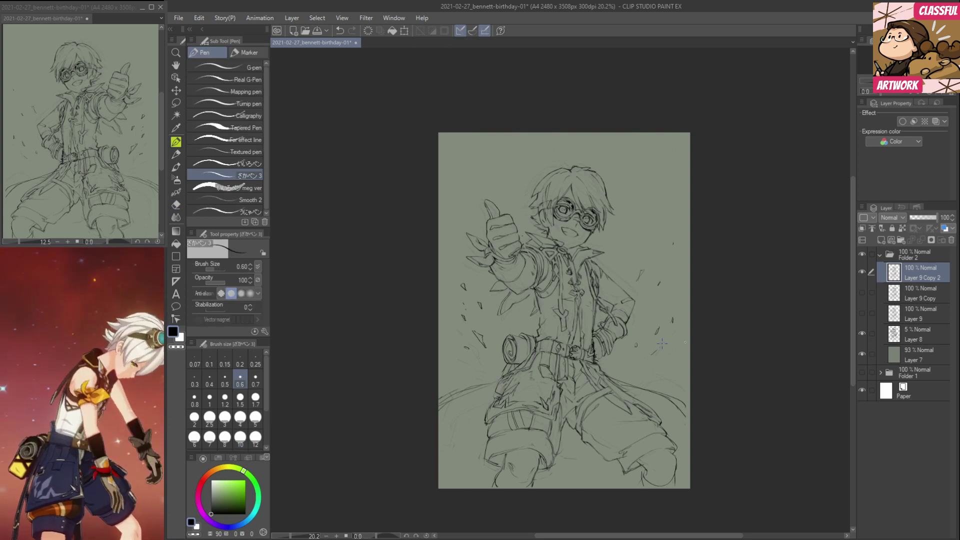
Alternate the visibility of Layer 9 Copy 2 and Layer 9 Copy to compare the refined sketch with the older rough.
click(861, 271)
click(862, 291)
click(862, 272)
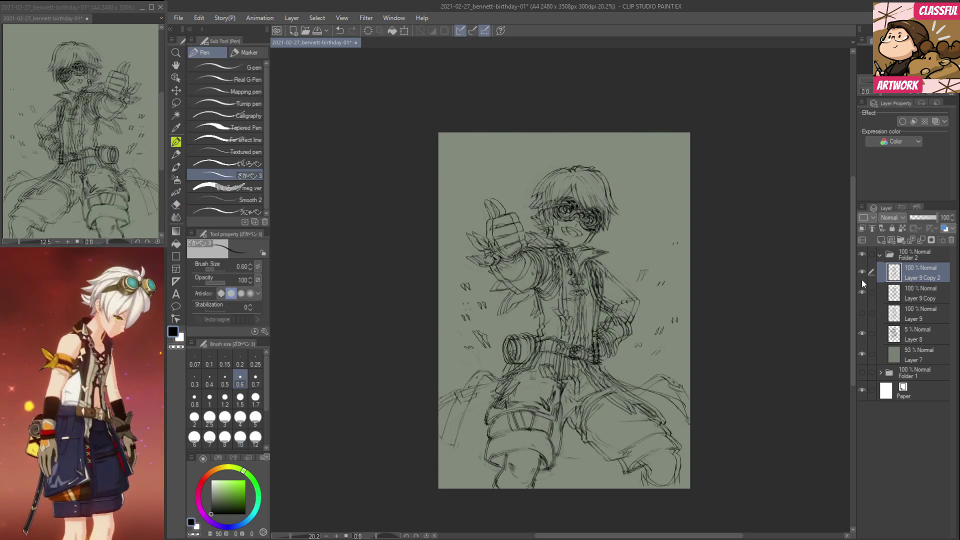
click(861, 272)
click(860, 291)
click(861, 273)
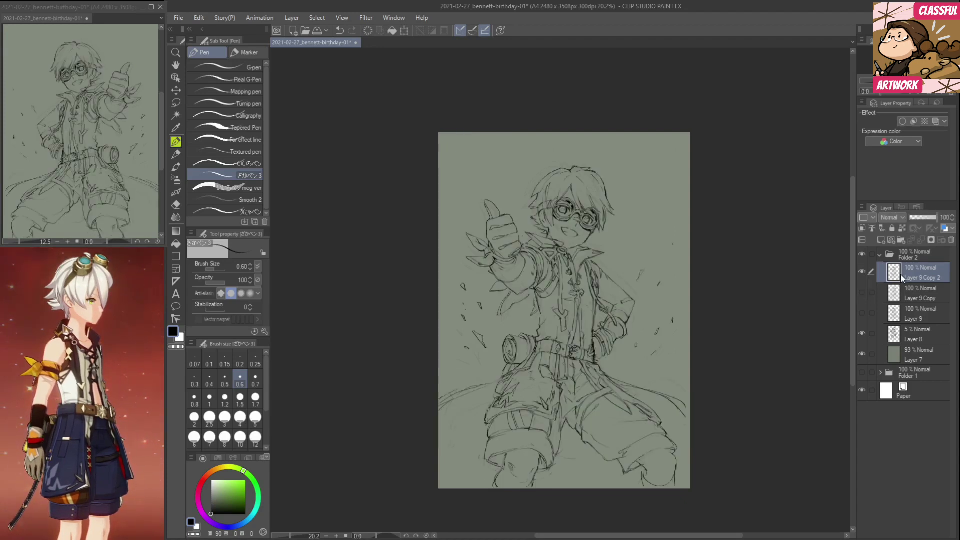
Shift the whole figure on Layer 9 Copy 2 slightly to the right with the Move layer tool, checking against the rough.
click(176, 90)
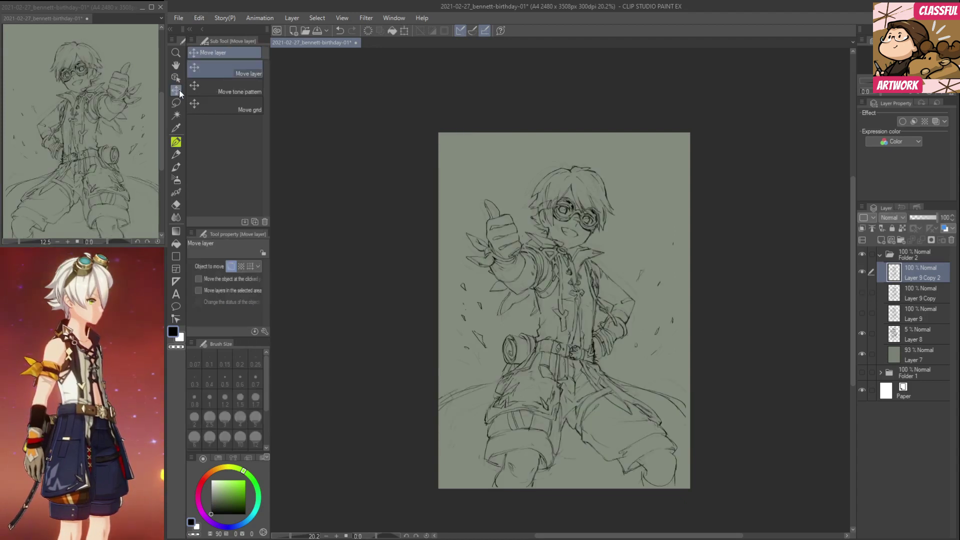
click(862, 292)
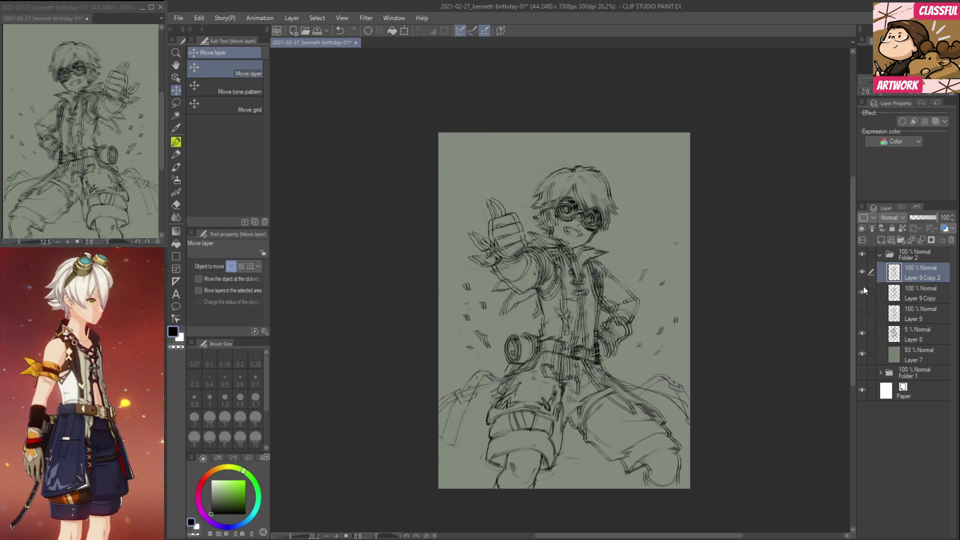
click(862, 291)
key(Right)
key(Right)
key(Right)
Toggle Layer 9 Copy repeatedly to compare the figure's new placement with the rough, leaving only Layer 9 Copy 2 shown.
click(862, 292)
click(862, 293)
click(861, 293)
click(862, 293)
click(862, 293)
click(862, 293)
click(861, 293)
click(861, 294)
click(861, 294)
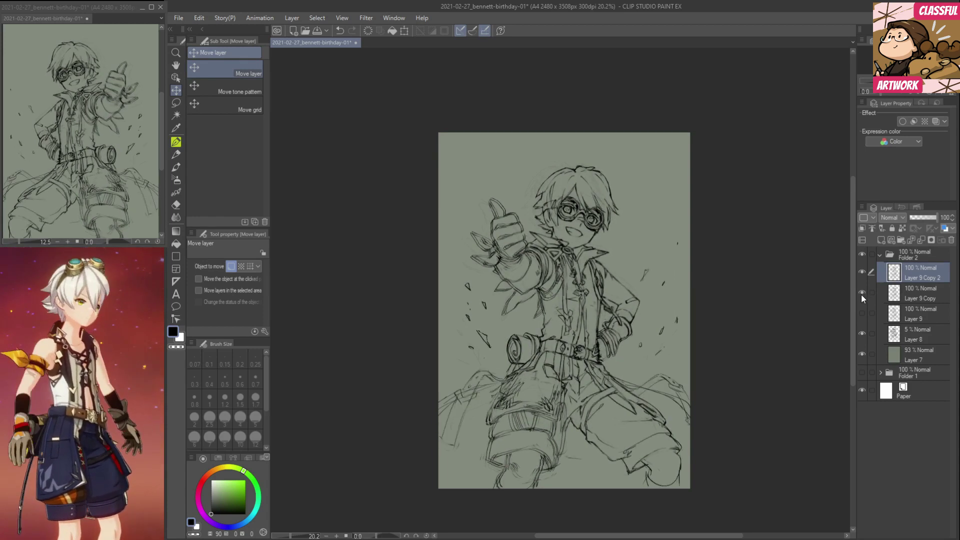
click(862, 293)
click(862, 294)
click(862, 293)
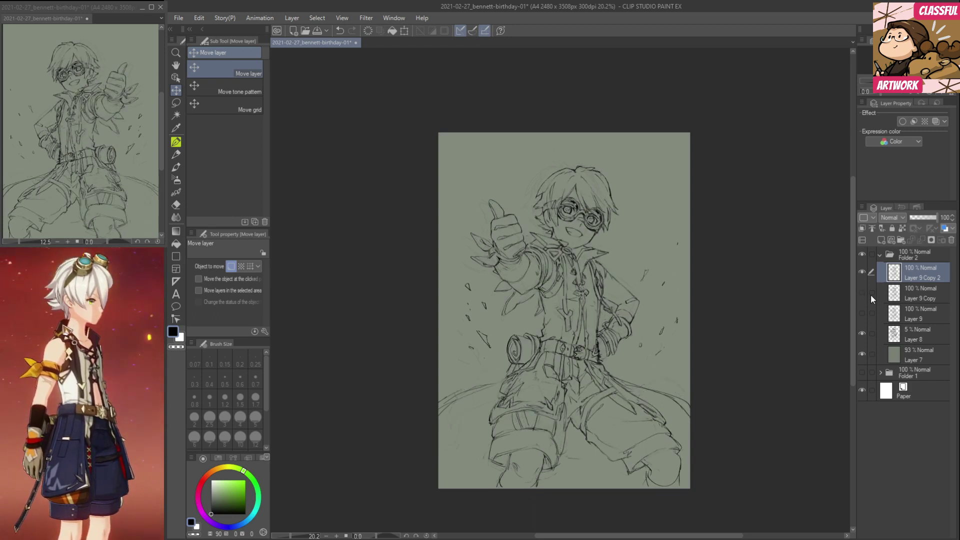
click(862, 272)
click(862, 272)
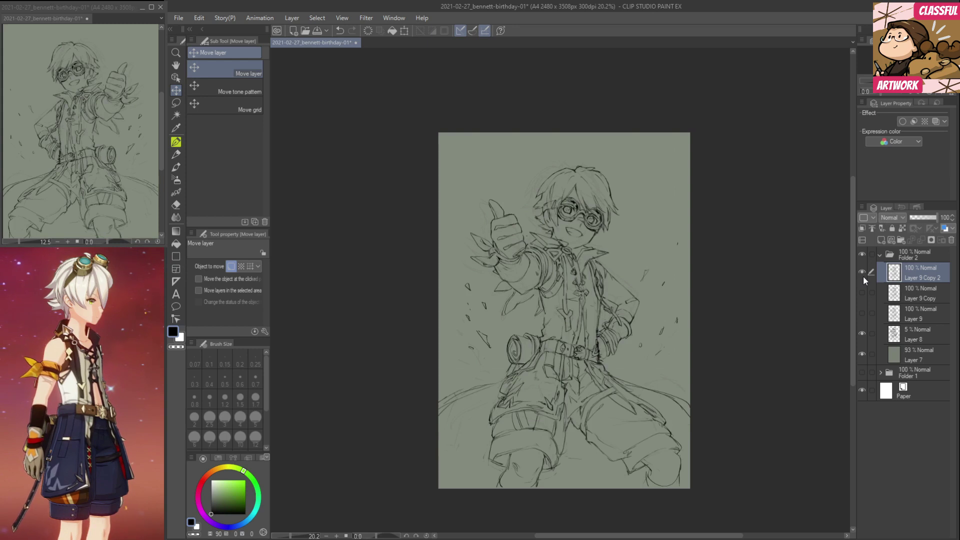
Mirror the canvas view repeatedly to examine the pose and placement of the figure.
key(h)
key(h)
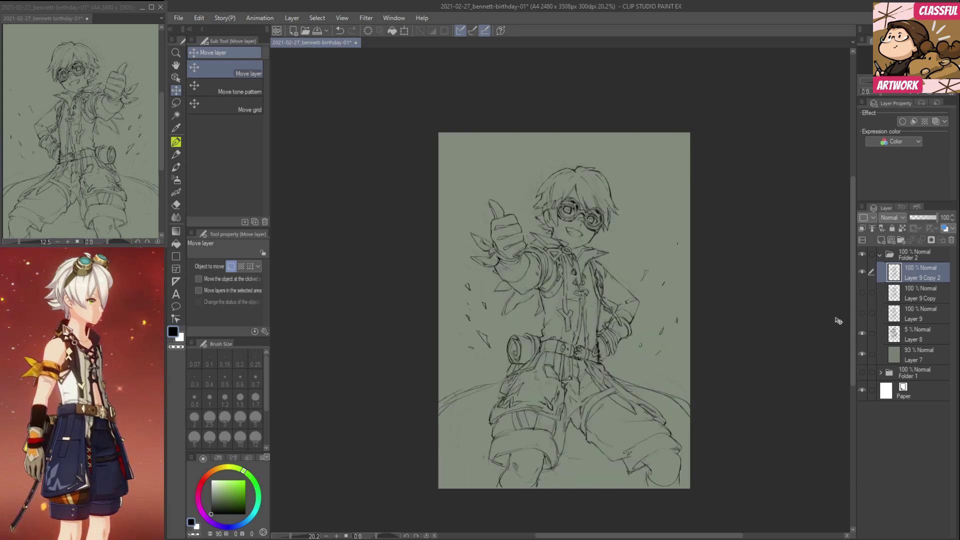
key(h)
key(h)
key(h)
key(h)
key(h)
key(h)
key(h)
key(h)
key(h)
key(h)
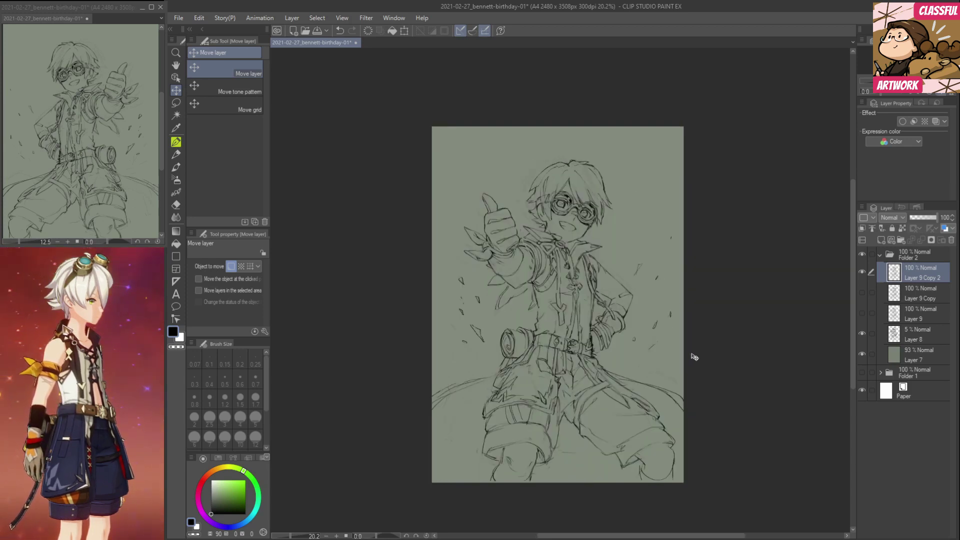
key(h)
key(h)
key(h)
key(h)
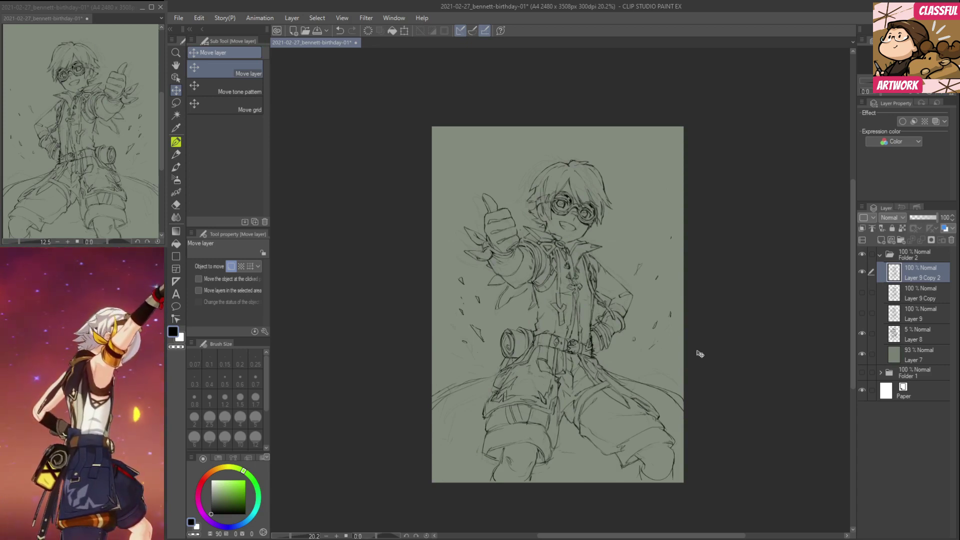
Sketch faint radiating lines across the upper background, and rework the lower leg on the thumbs-up side with pen and Soft eraser.
key(p)
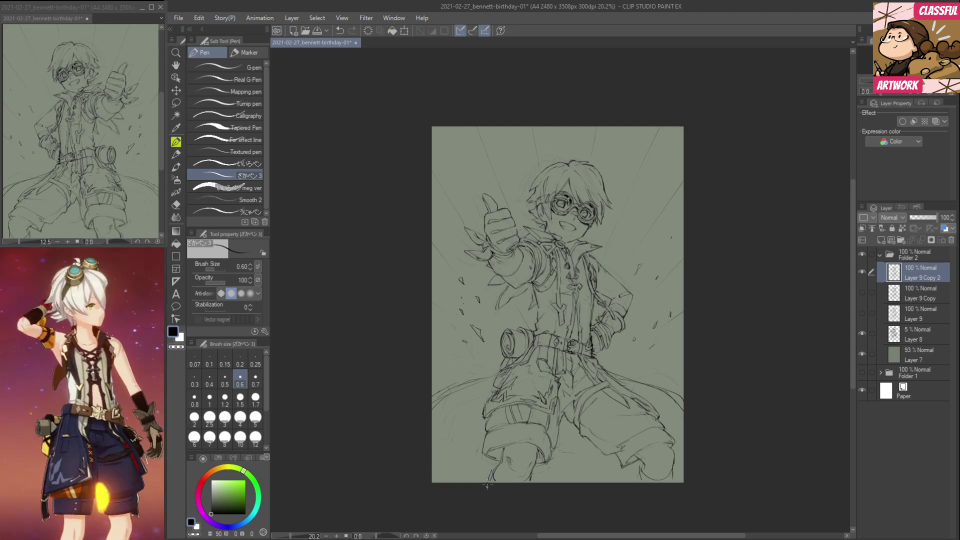
key(e)
key(p)
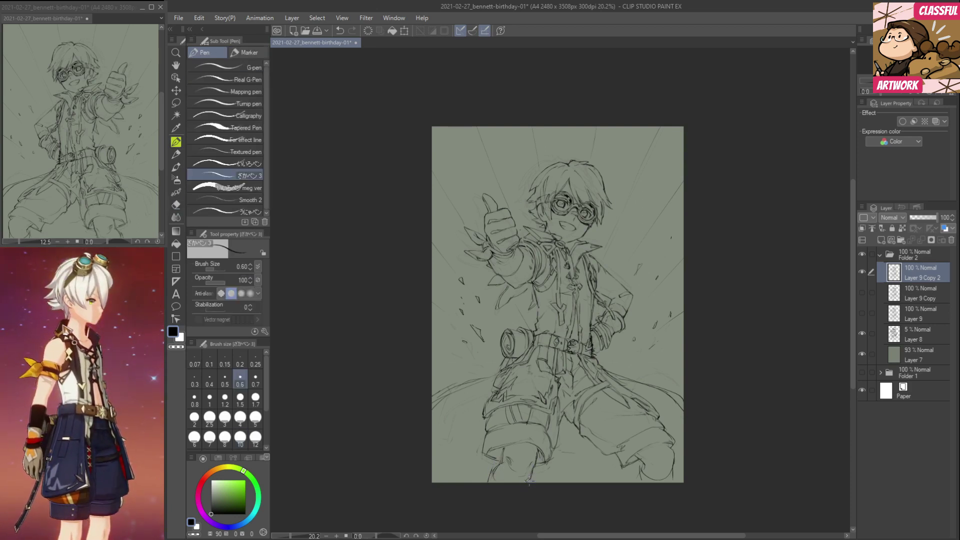
key(e)
drag(537, 455, 534, 472)
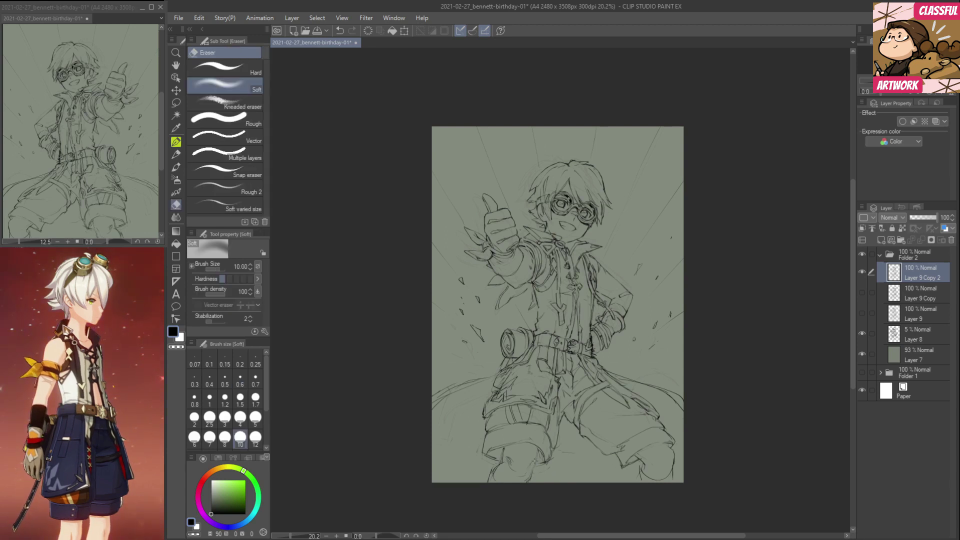
key(p)
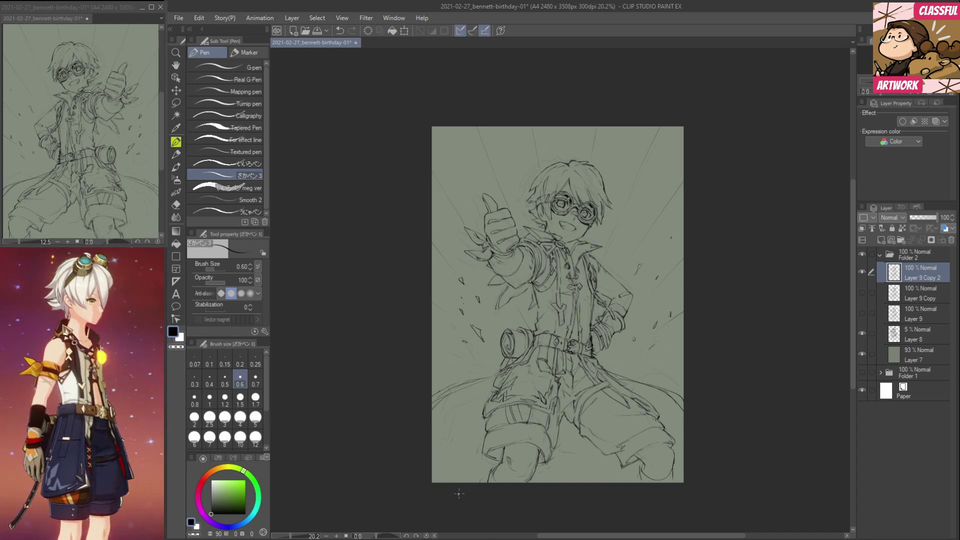
Redraw the knee and lower leg beneath the shorts' cuff on the thumbs-up side, erasing stray lines.
drag(534, 512, 518, 445)
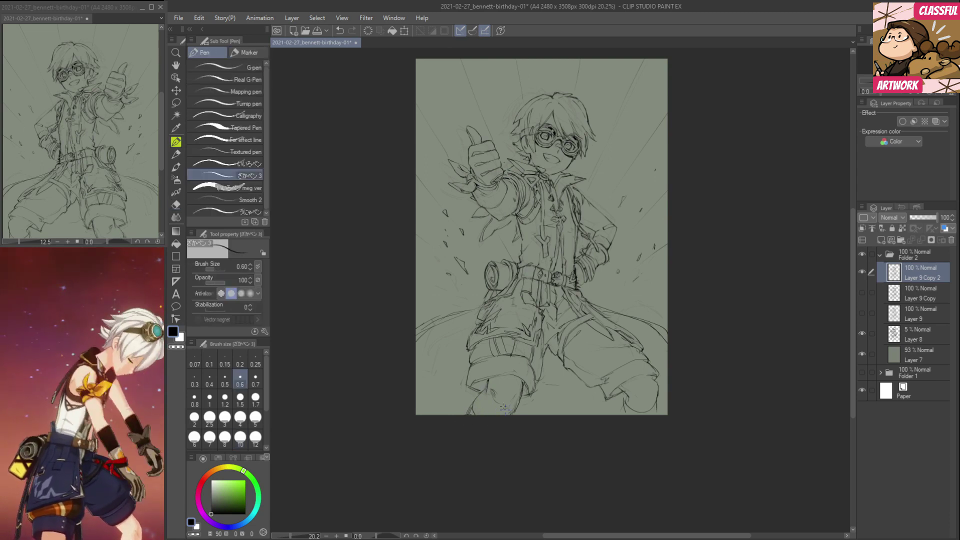
key(e)
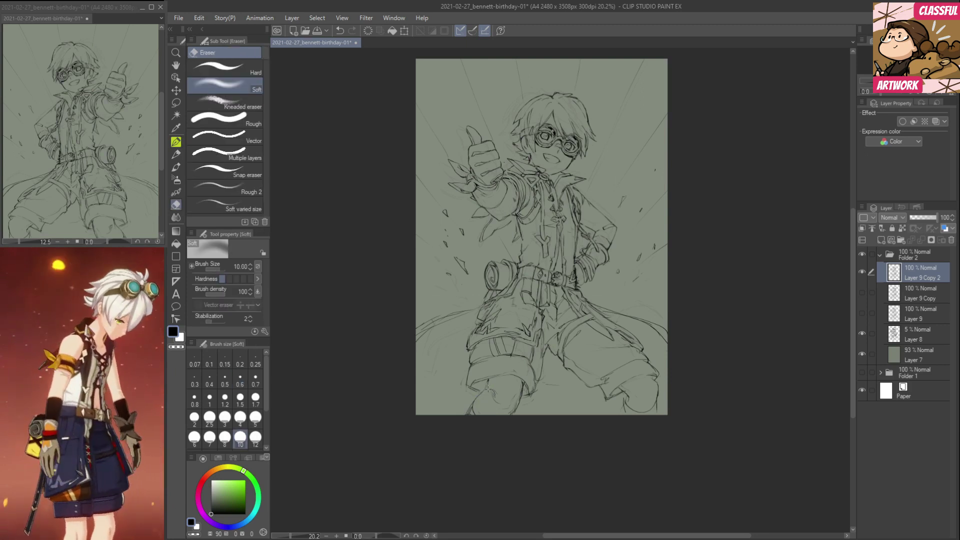
key(p)
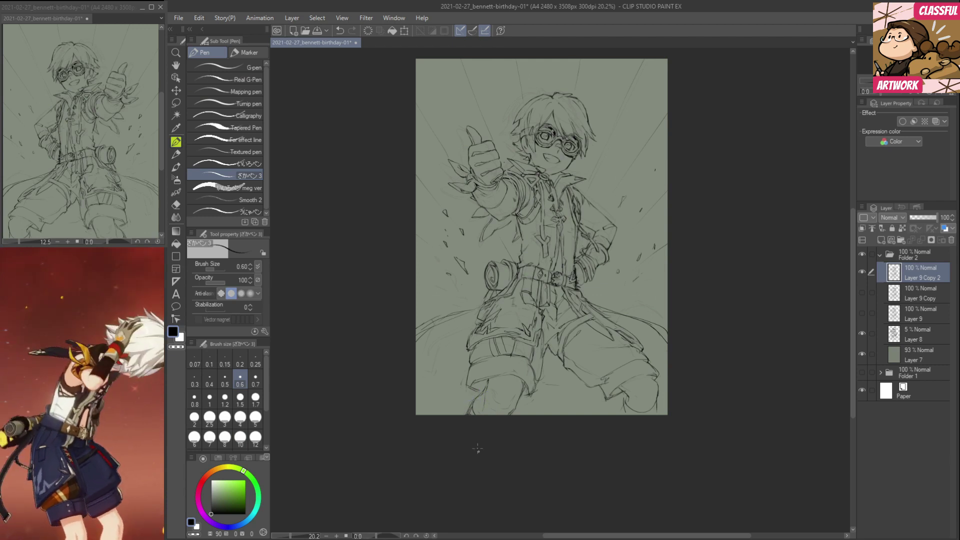
key(e)
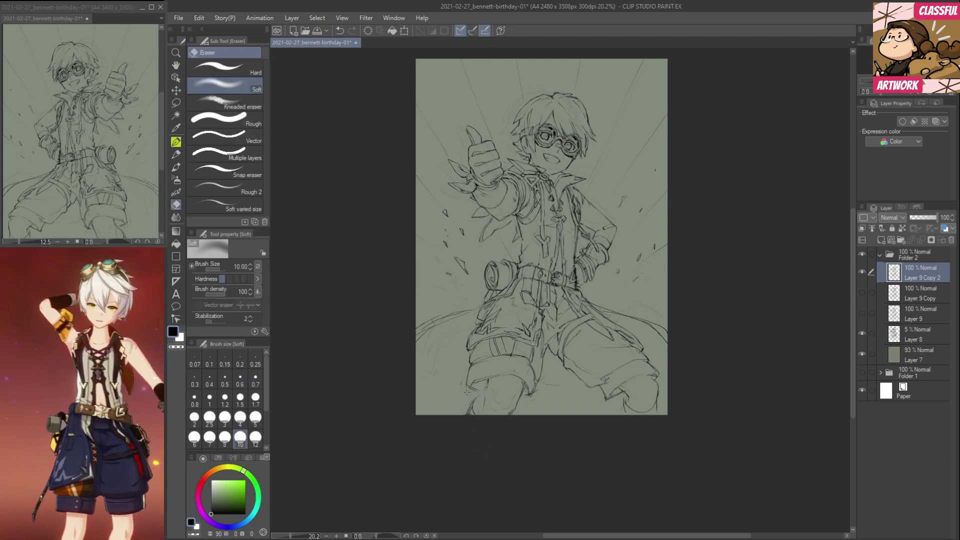
key(p)
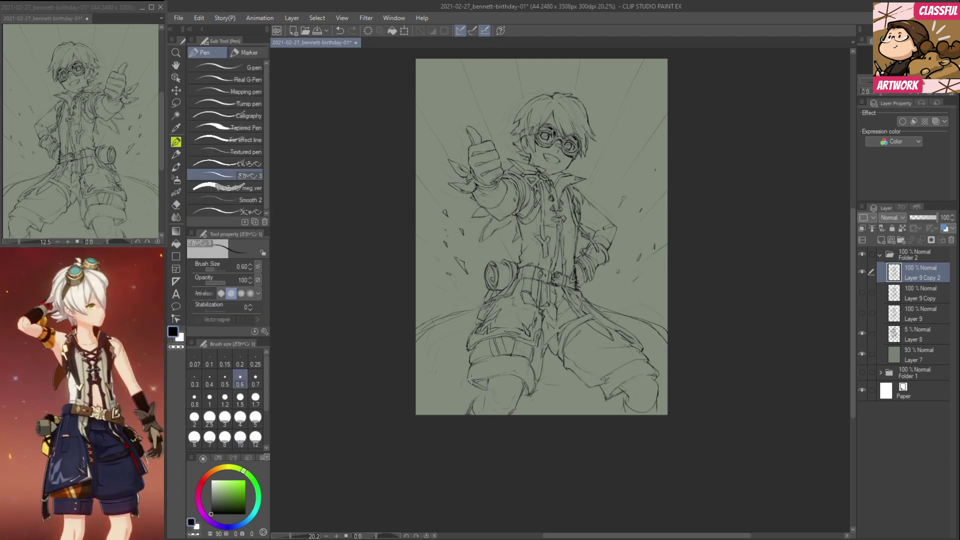
drag(558, 400, 539, 429)
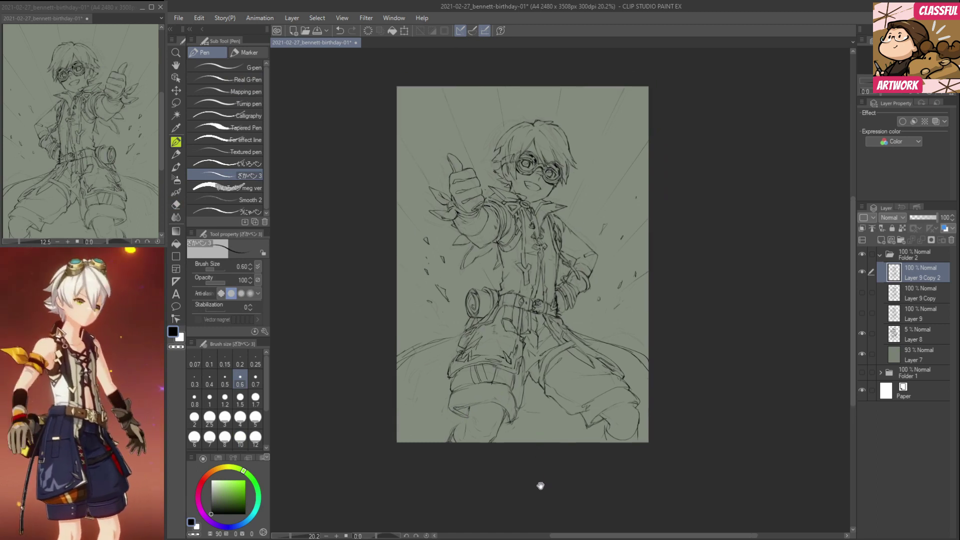
Erase and redraw the outer contour of the thumbs-up side's lower leg down to the page edge.
key(e)
mouse_move(459, 426)
mouse_down()
mouse_move(452, 448)
mouse_move(468, 422)
mouse_move(467, 440)
mouse_move(467, 420)
mouse_move(483, 439)
mouse_move(469, 439)
mouse_move(497, 427)
mouse_move(458, 441)
mouse_up()
key(p)
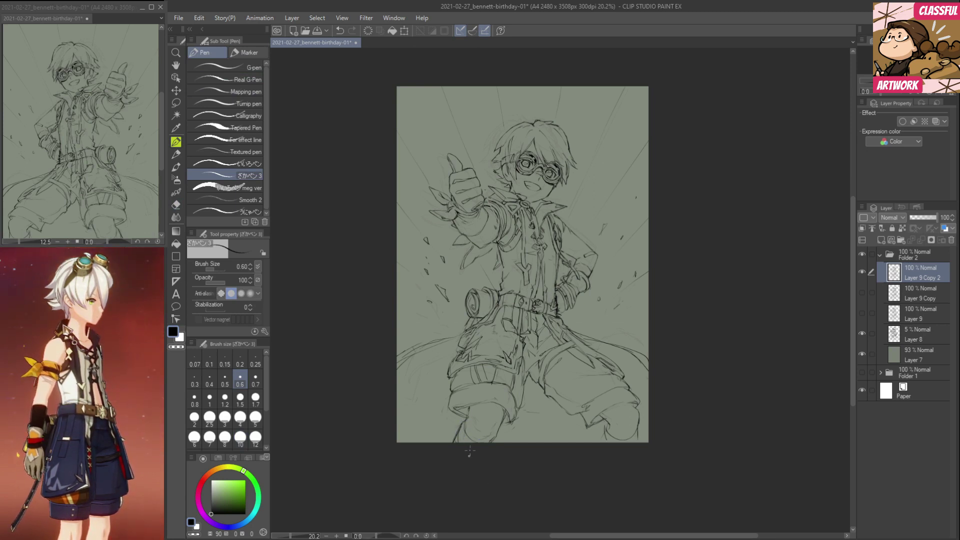
key(e)
key(p)
click(466, 536)
mouse_move(691, 430)
mouse_down()
mouse_move(545, 416)
mouse_move(535, 427)
mouse_move(452, 438)
mouse_up()
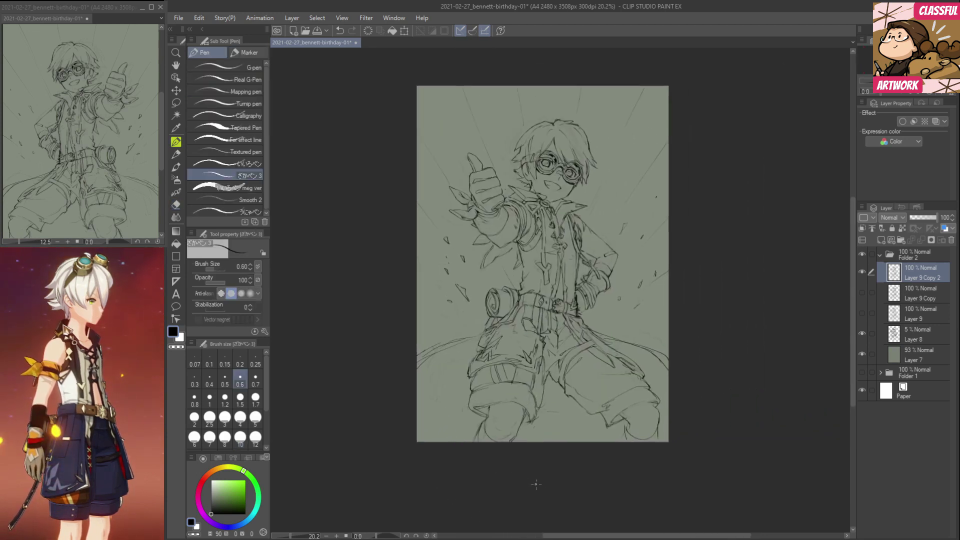
Erase the loose curve beside the thumbs-up side's hip and sketch flowing cloth tails sweeping outward on both sides of the figure.
key(e)
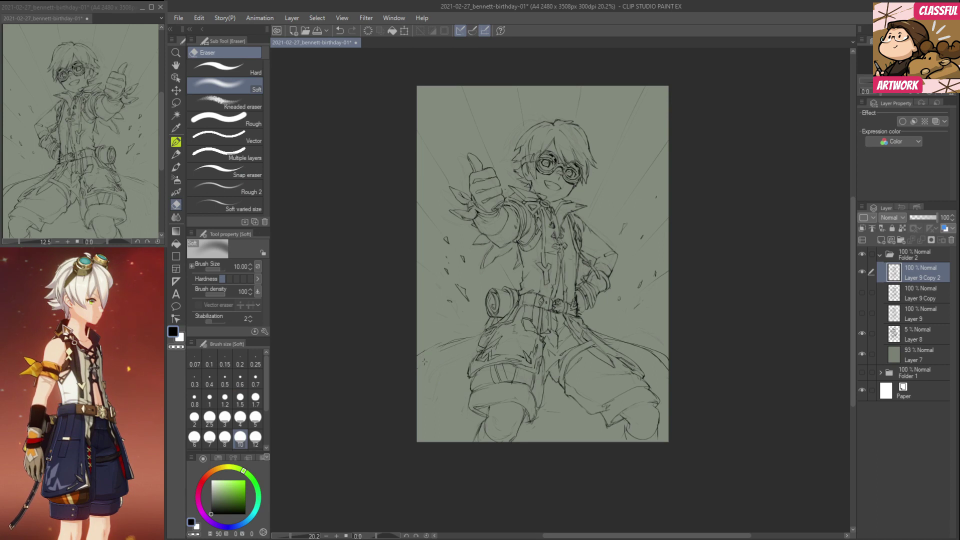
key(p)
key(e)
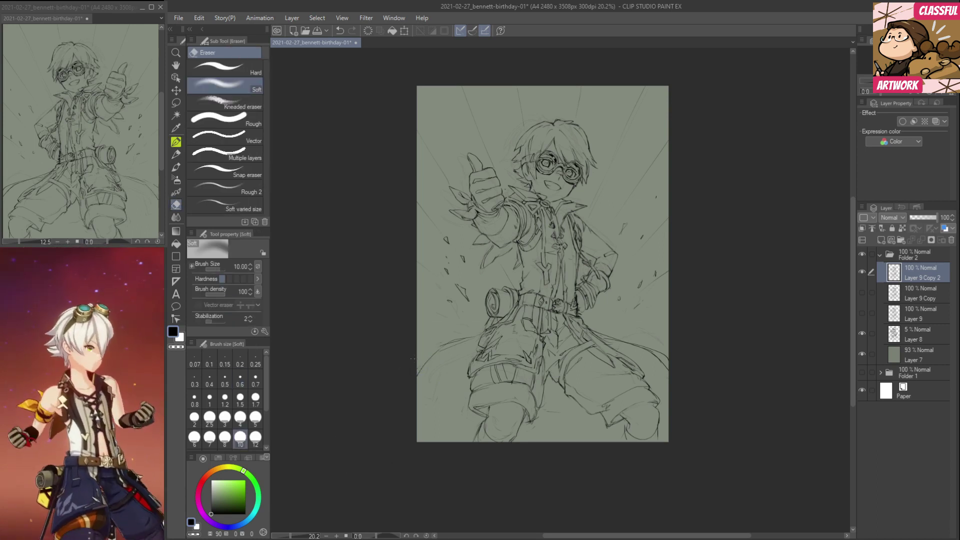
key(p)
mouse_move(463, 342)
mouse_down()
mouse_move(445, 349)
mouse_move(418, 395)
mouse_up()
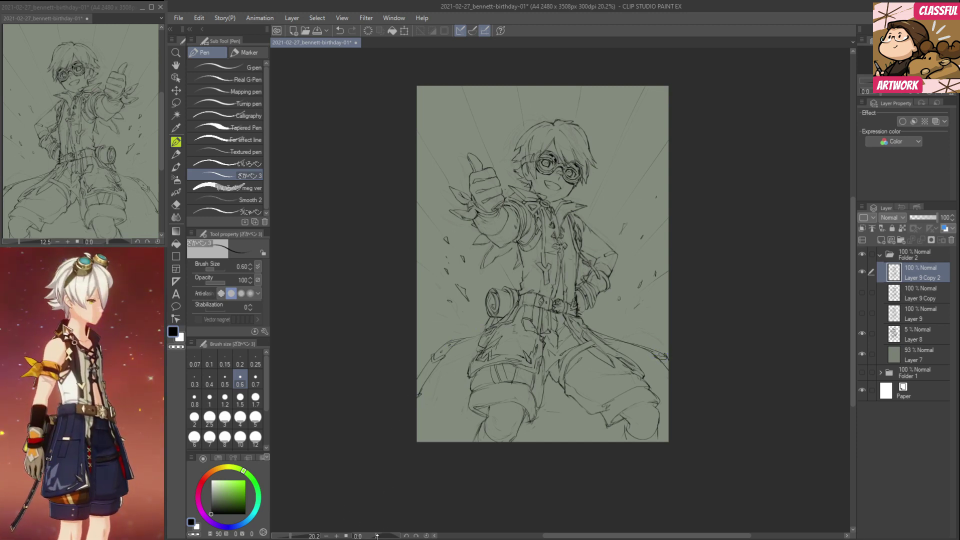
drag(474, 504, 450, 506)
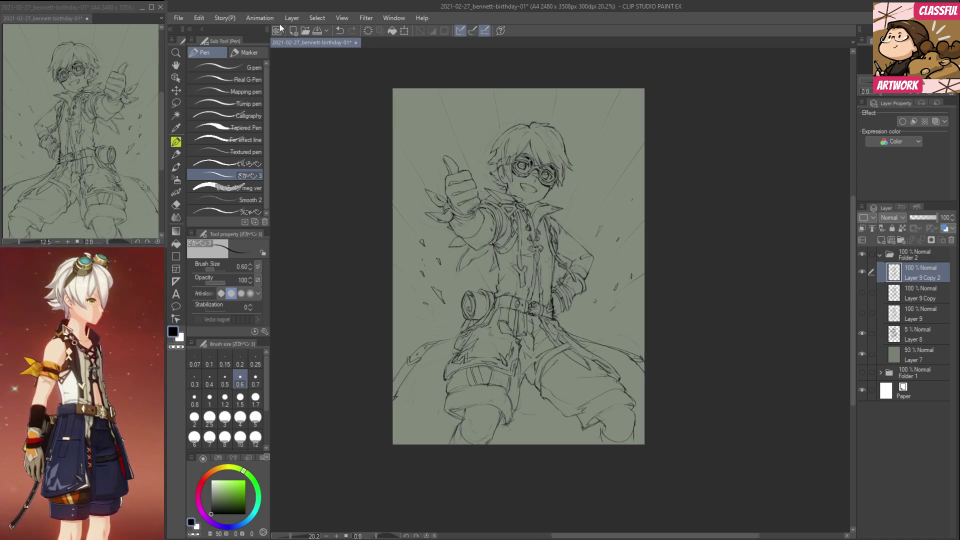
click(213, 18)
mouse_move(245, 274)
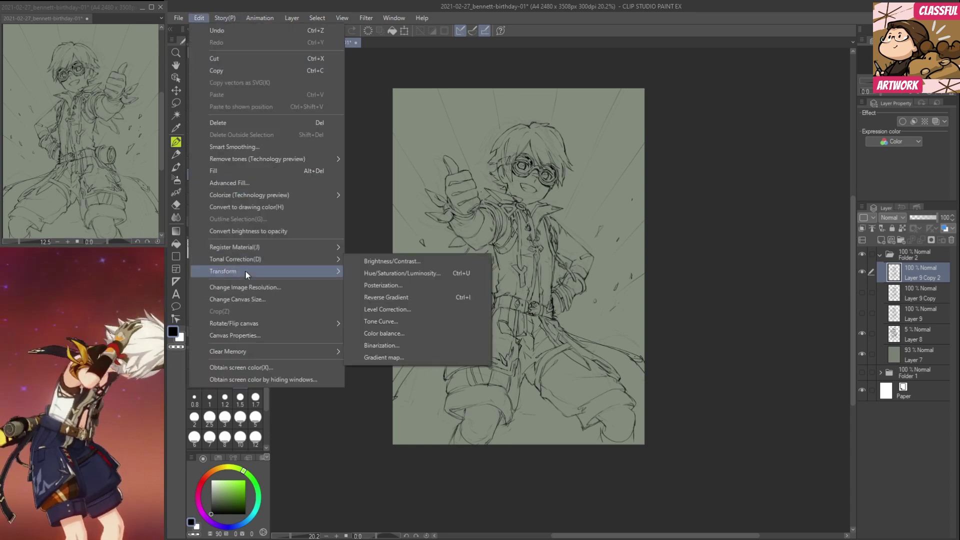
click(266, 299)
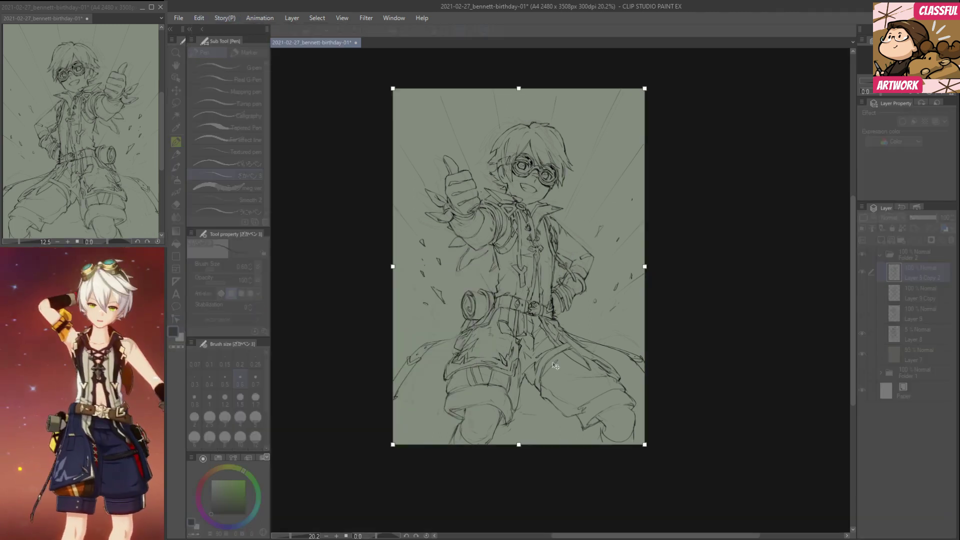
drag(645, 444, 650, 539)
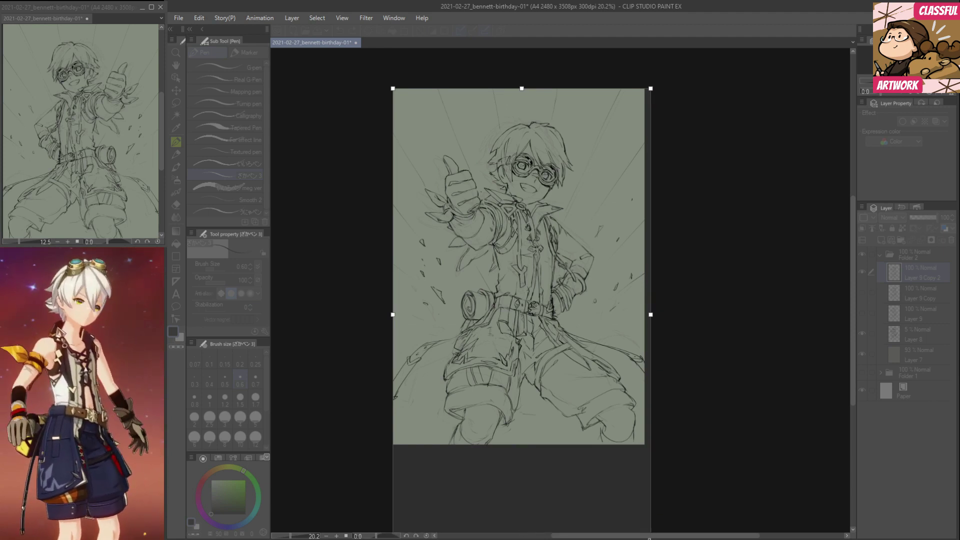
mouse_move(625, 450)
mouse_down()
mouse_move(619, 362)
mouse_move(626, 467)
mouse_move(626, 450)
mouse_up()
key(Escape)
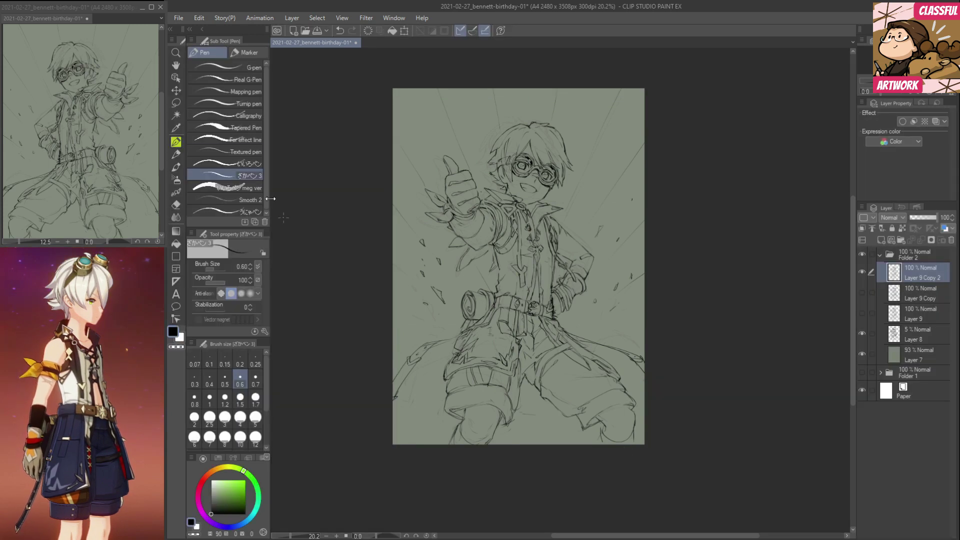
Enlarge the canvas to 2746 x 4765 px, adding space mainly below the figure and slightly on both sides.
click(199, 17)
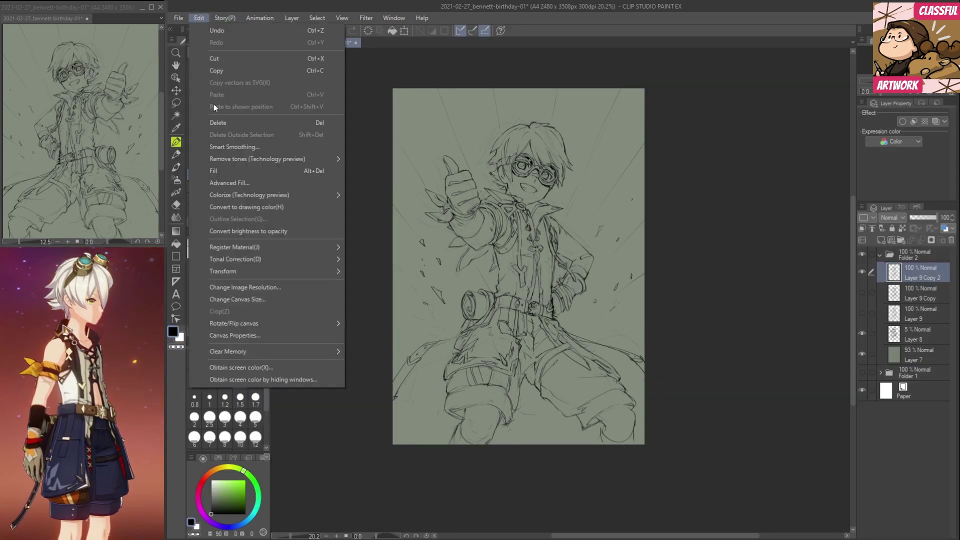
click(247, 300)
scroll(854, 214, down, 2)
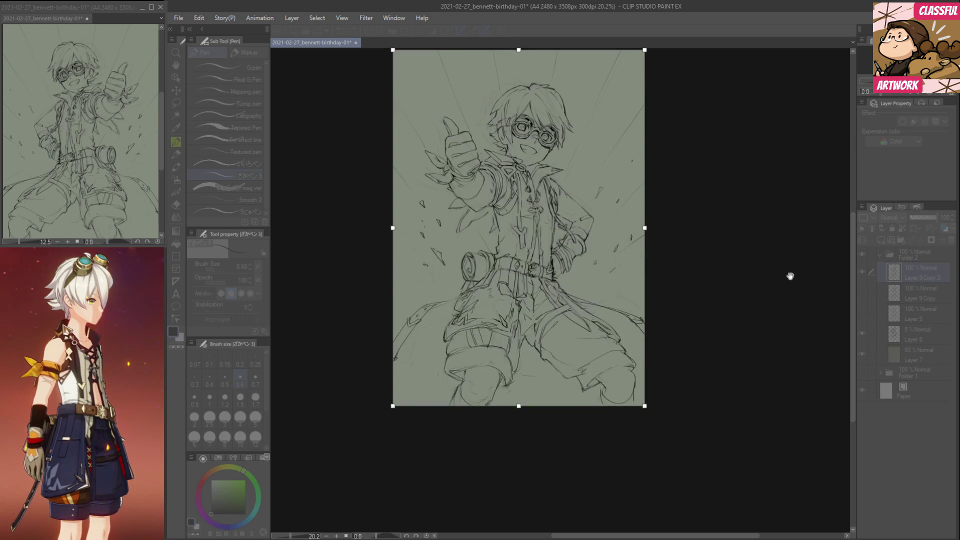
drag(648, 409, 663, 530)
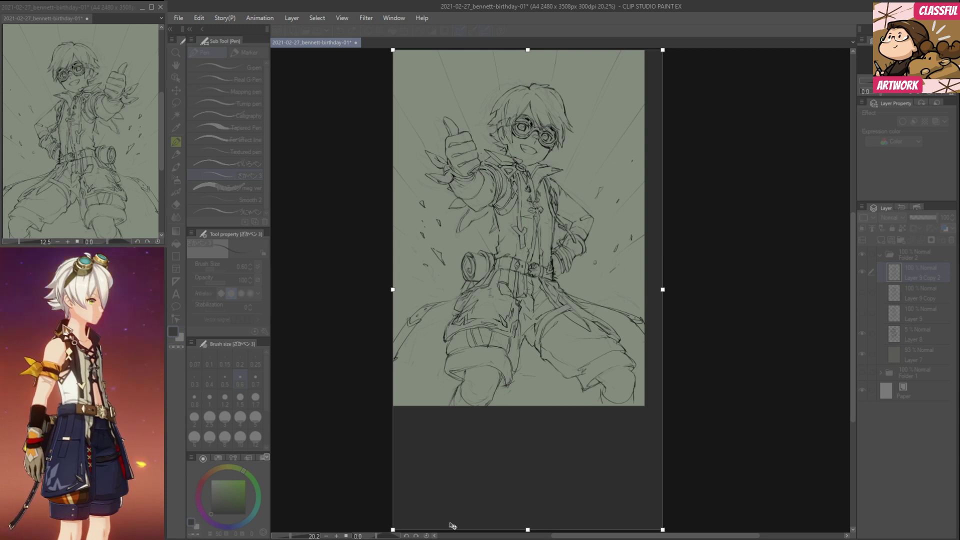
drag(393, 529, 383, 533)
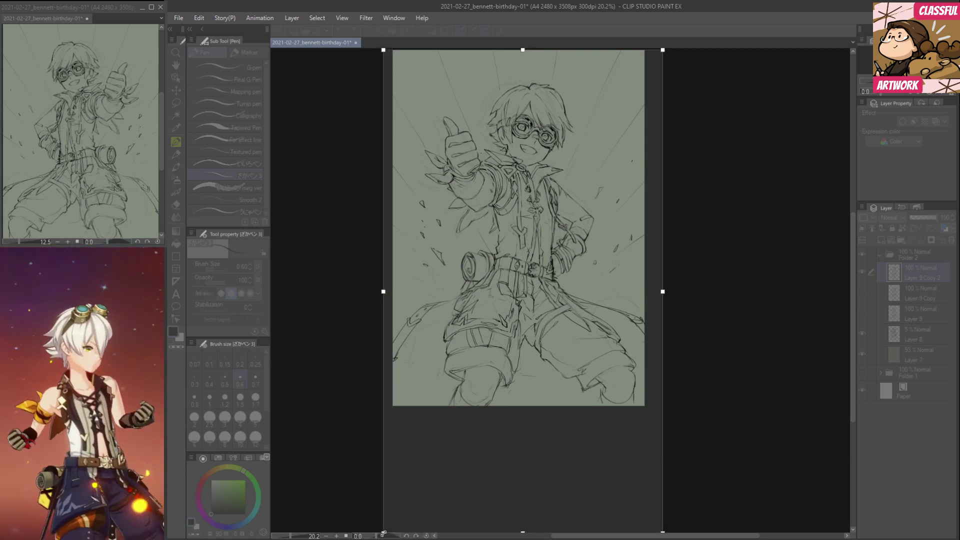
key(Return)
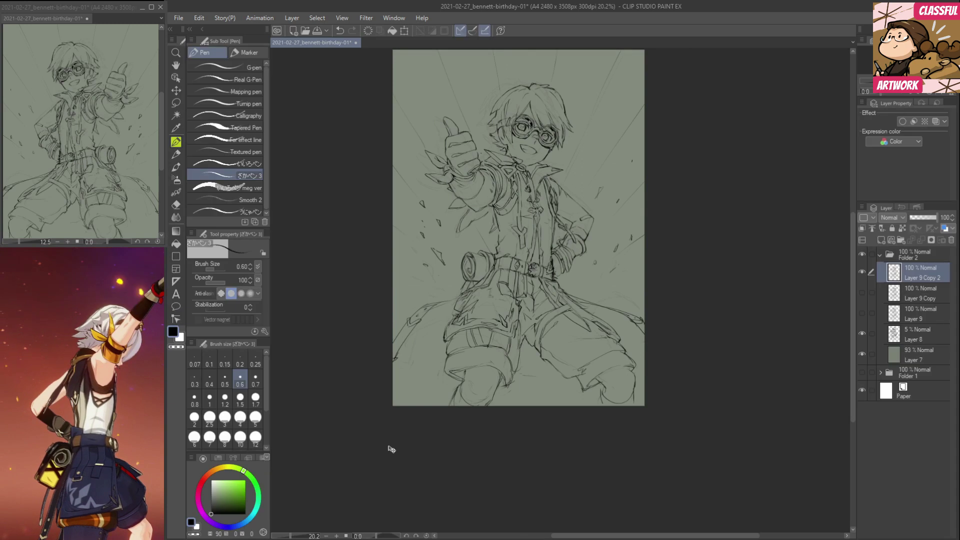
Set Layer 7 to 100% opacity and cover the enlarged canvas with filled rectangles in its sampled grey-green colour.
click(897, 360)
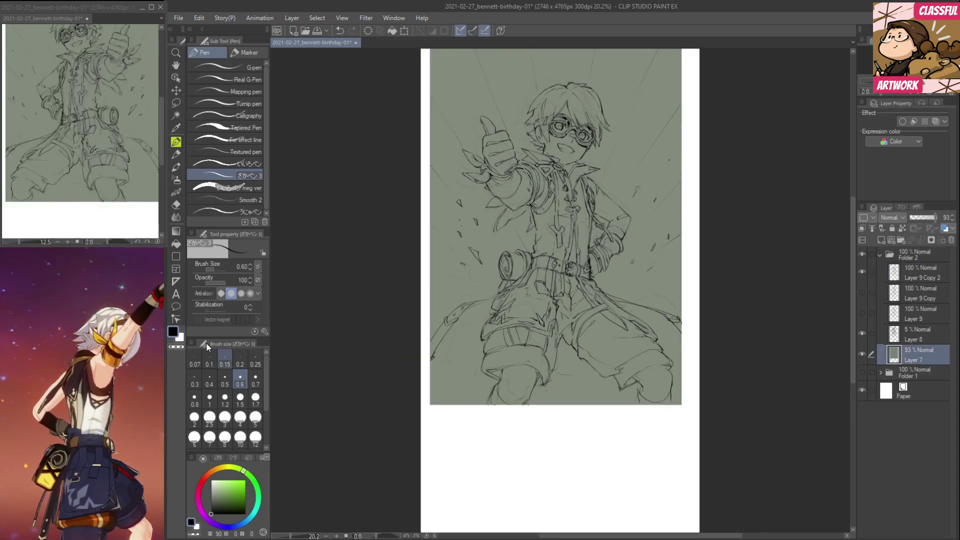
click(176, 256)
drag(930, 219, 939, 218)
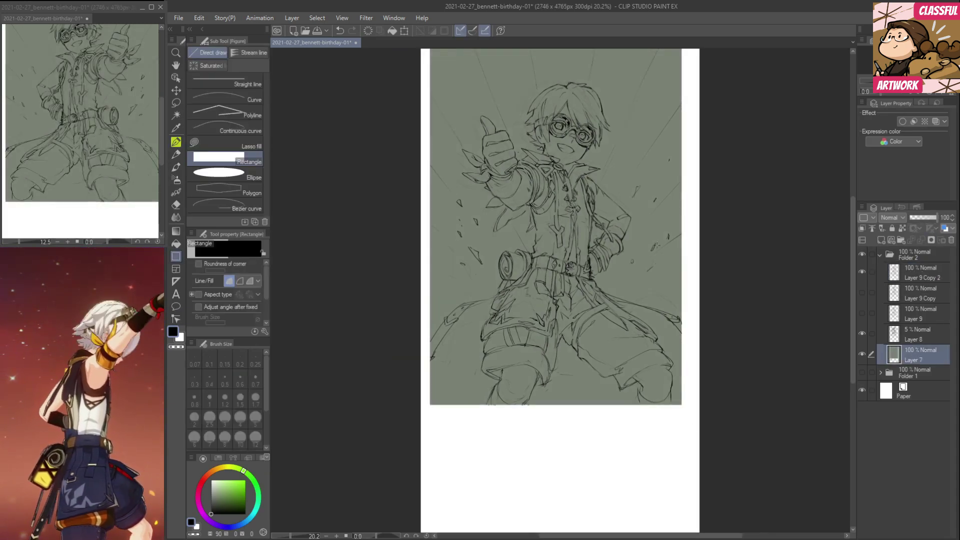
alt+click(438, 297)
drag(451, 247, 441, 320)
drag(401, 94, 736, 538)
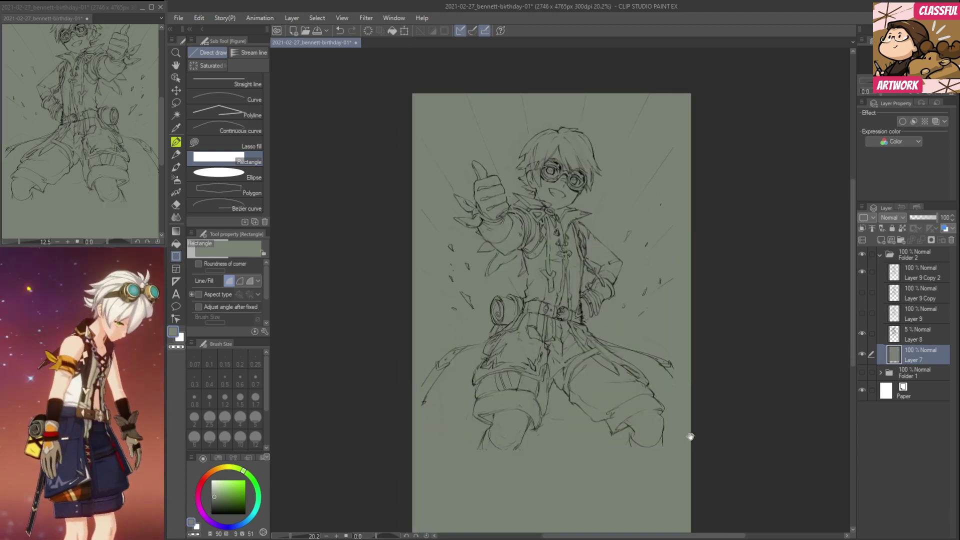
drag(683, 406, 686, 320)
drag(401, 384, 713, 506)
drag(708, 346, 698, 400)
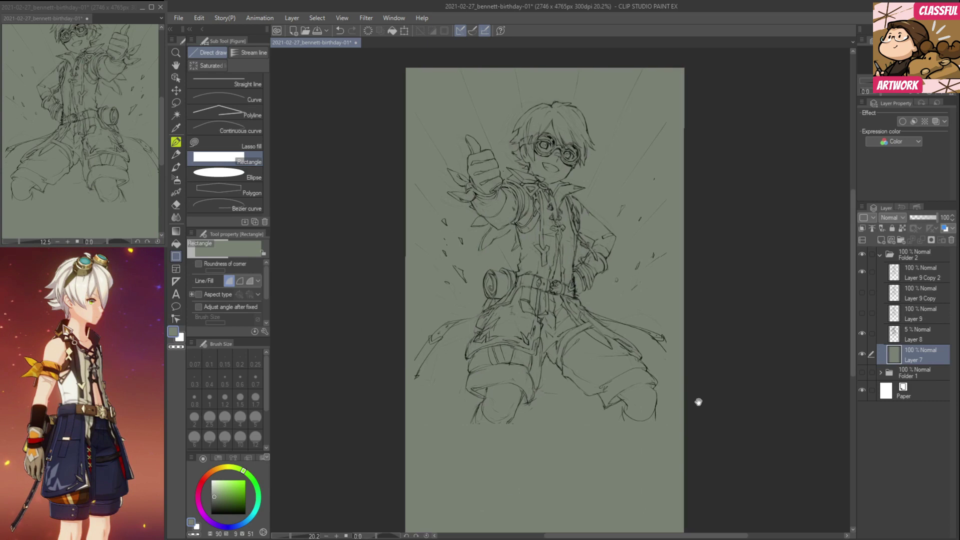
Sketch both lower legs and rough foot outlines beneath the shorts on Layer 9 Copy 2, using the 0.6 pen in black.
click(922, 270)
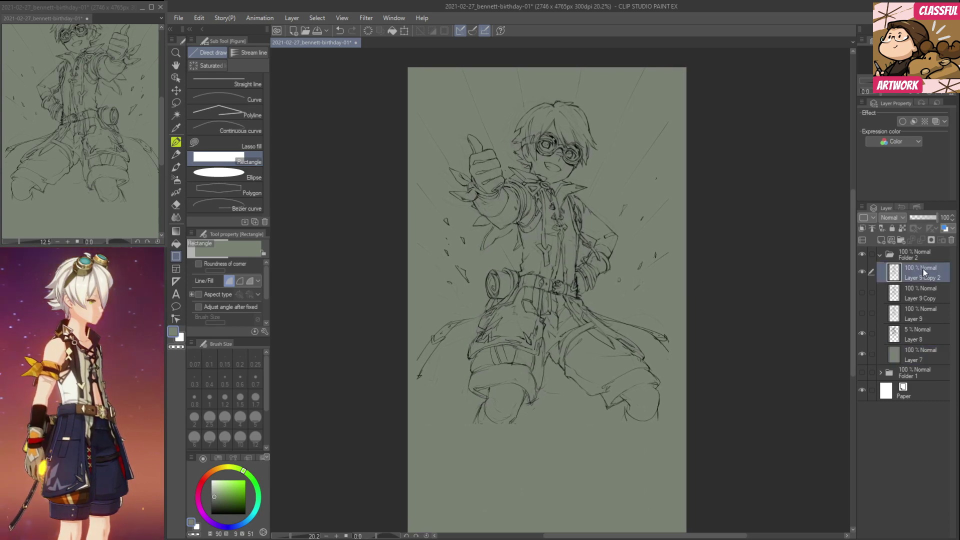
key(p)
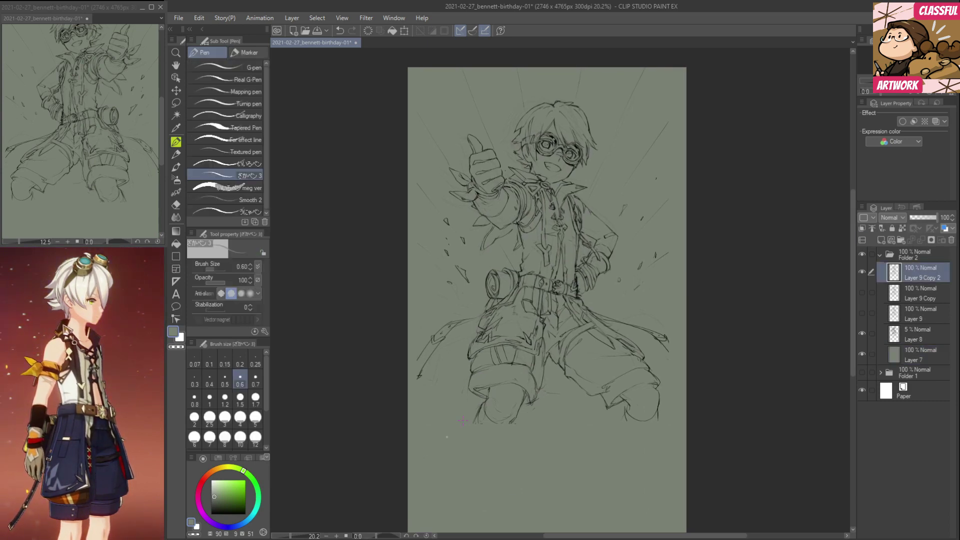
click(211, 514)
mouse_move(507, 443)
mouse_down()
mouse_move(495, 408)
mouse_move(452, 429)
mouse_up()
mouse_move(495, 391)
mouse_down()
mouse_move(462, 449)
mouse_move(456, 416)
mouse_move(456, 475)
mouse_up()
mouse_move(613, 383)
mouse_down()
mouse_move(618, 422)
mouse_move(642, 417)
mouse_move(623, 438)
mouse_up()
mouse_move(632, 448)
mouse_down()
mouse_move(650, 436)
mouse_move(650, 451)
mouse_move(623, 440)
mouse_move(649, 463)
mouse_move(617, 443)
mouse_move(634, 461)
mouse_move(675, 460)
mouse_up()
key(e)
key(p)
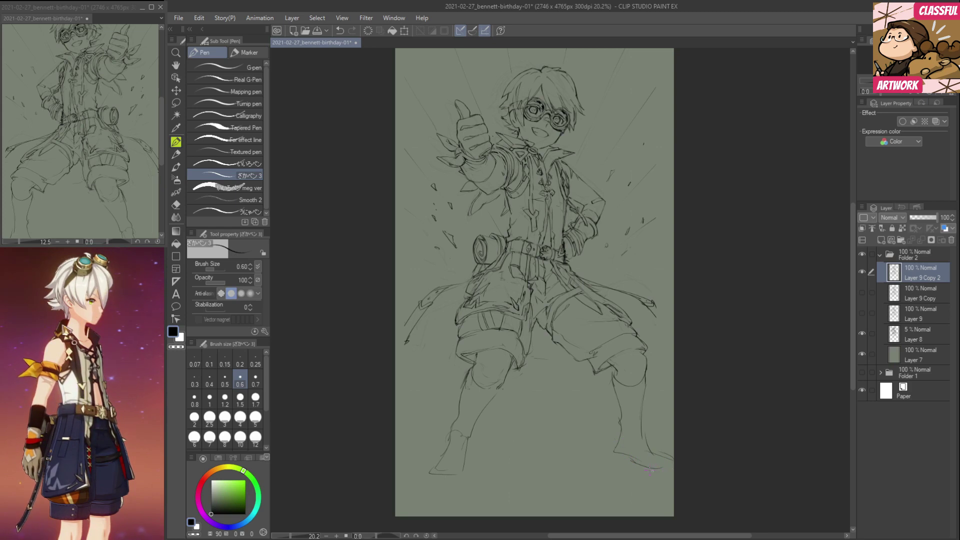
Add the toe shape to the foot on the drawing's left and curved bands around both shins.
mouse_move(433, 468)
mouse_down()
mouse_move(460, 468)
mouse_move(466, 446)
mouse_up()
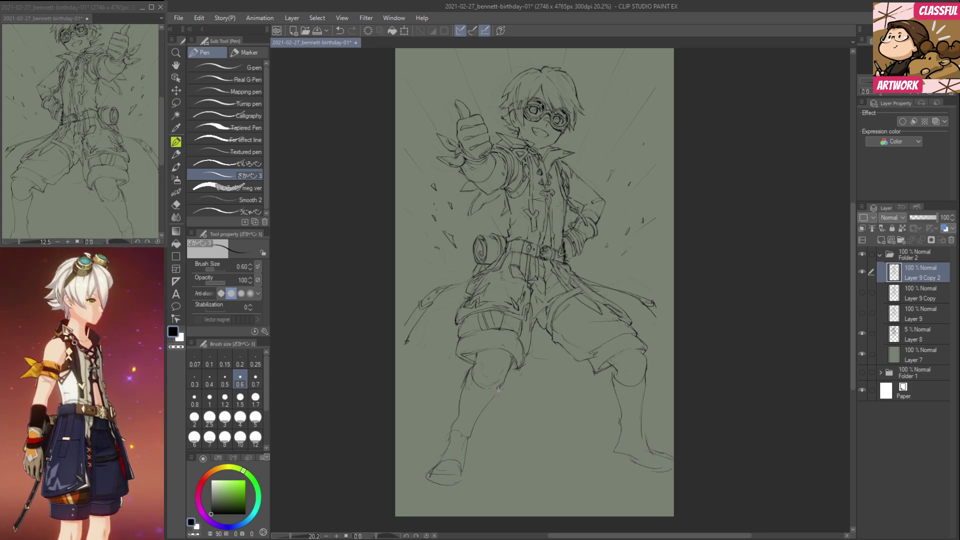
mouse_move(465, 398)
mouse_down()
mouse_move(487, 400)
mouse_move(481, 414)
mouse_up()
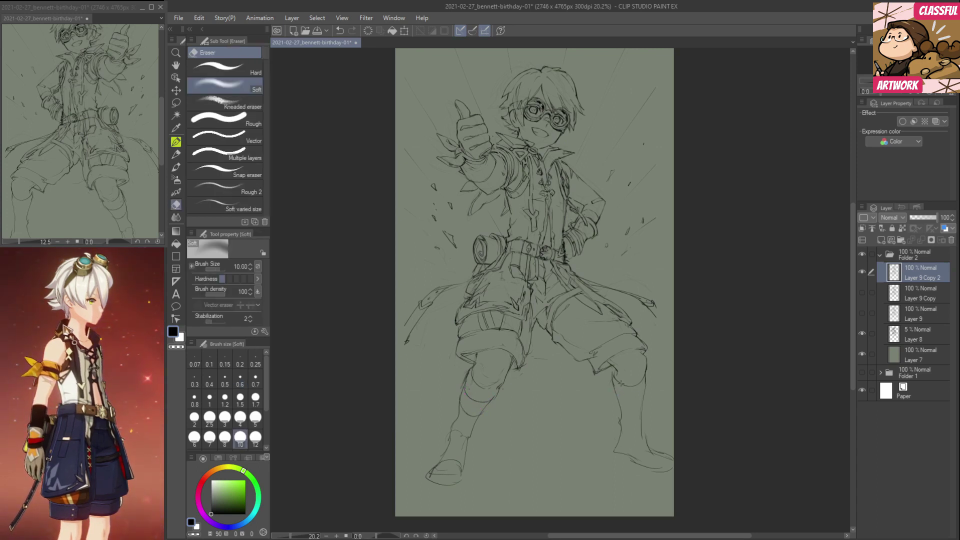
mouse_move(618, 390)
mouse_down()
mouse_move(641, 395)
mouse_move(619, 412)
mouse_up()
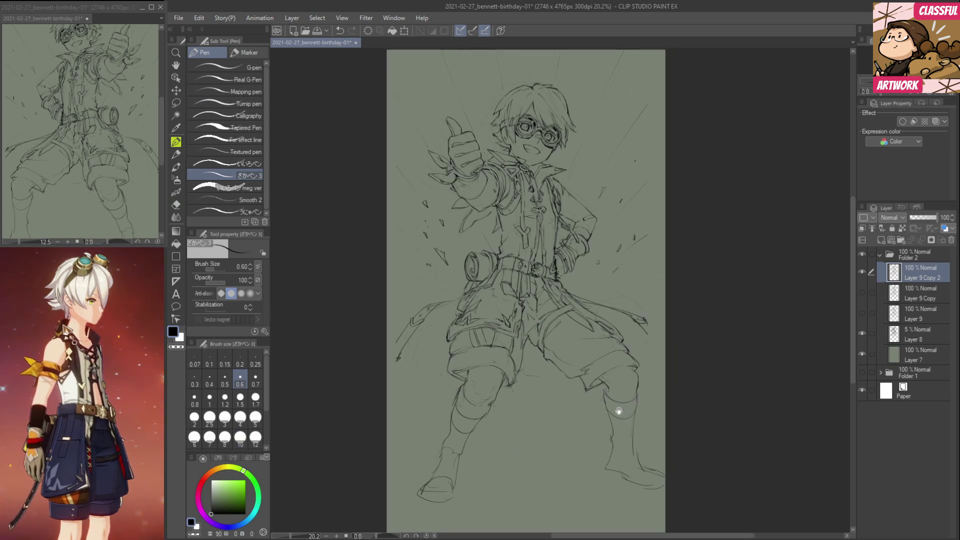
Clean up and draw the tips of the two coat tails that the old canvas edges cut off.
drag(649, 326, 662, 352)
key(e)
key(p)
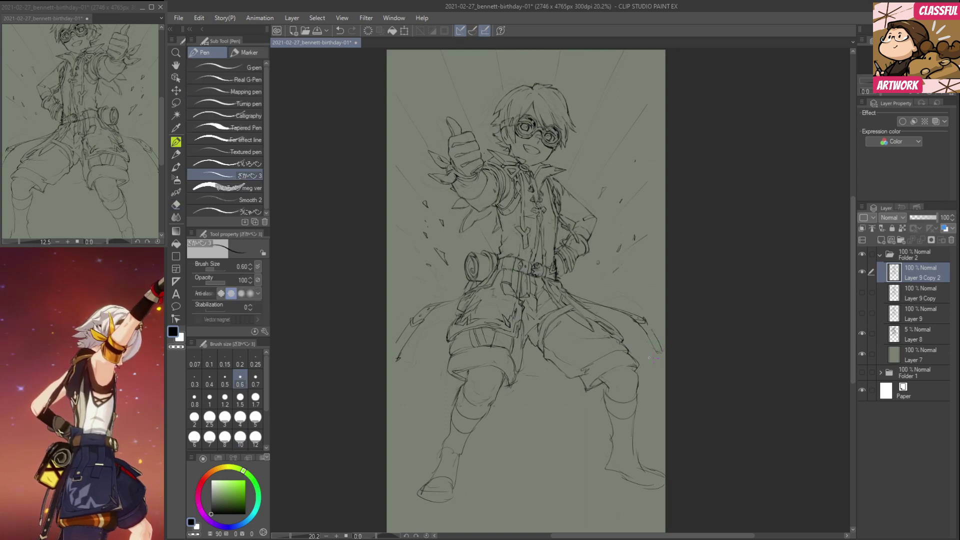
drag(398, 342, 389, 362)
mouse_move(531, 443)
mouse_down()
mouse_move(520, 445)
mouse_move(523, 425)
mouse_up()
Erase and redraw the calf, ankle and boot contours of the leg on the drawing's left.
key(e)
mouse_move(433, 410)
mouse_down()
mouse_move(427, 429)
mouse_move(434, 393)
mouse_move(422, 439)
mouse_move(443, 436)
mouse_move(438, 449)
mouse_up()
key(p)
key(e)
key(p)
key(e)
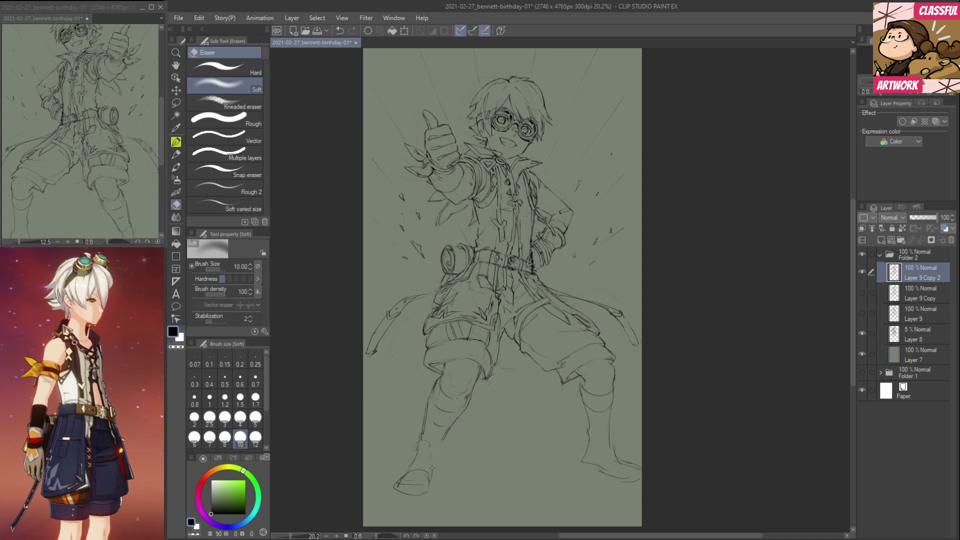
key(p)
key(e)
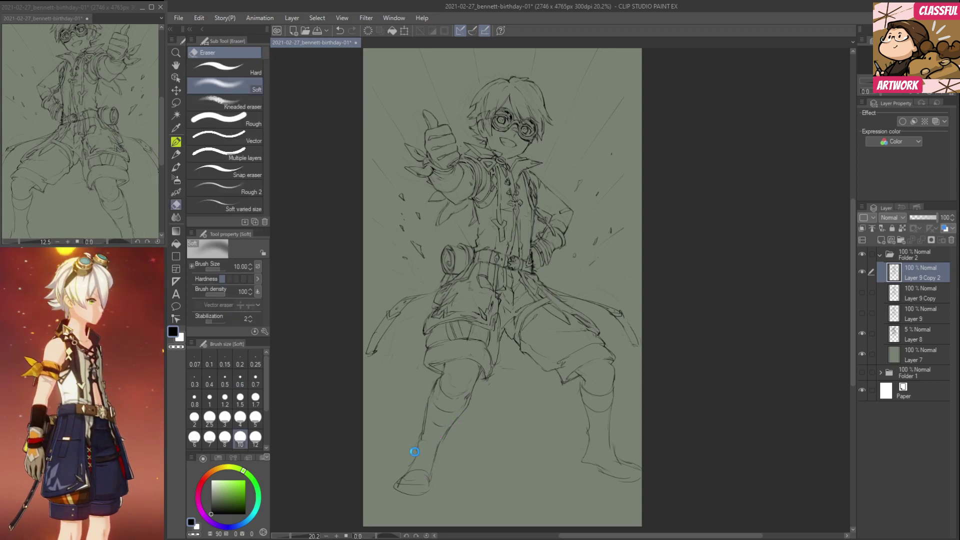
key(p)
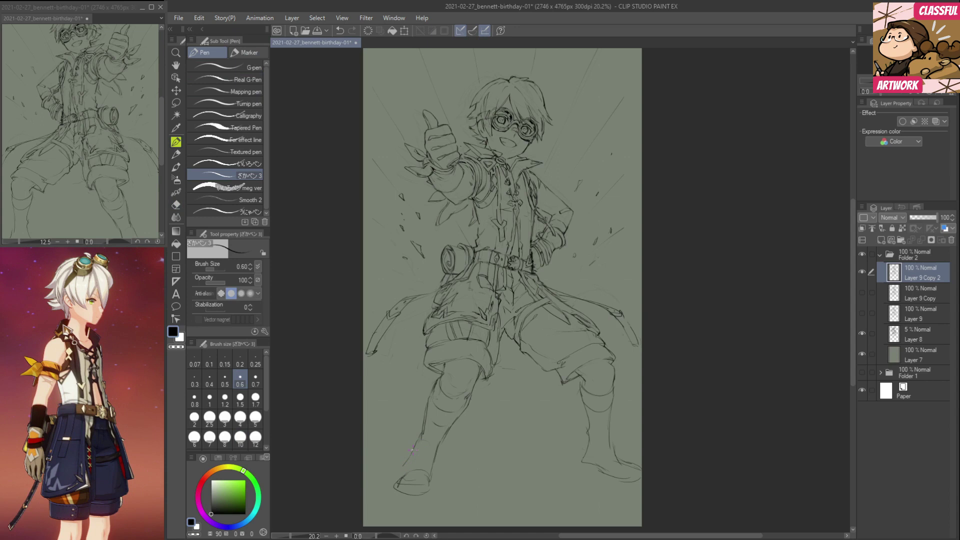
drag(403, 467, 413, 451)
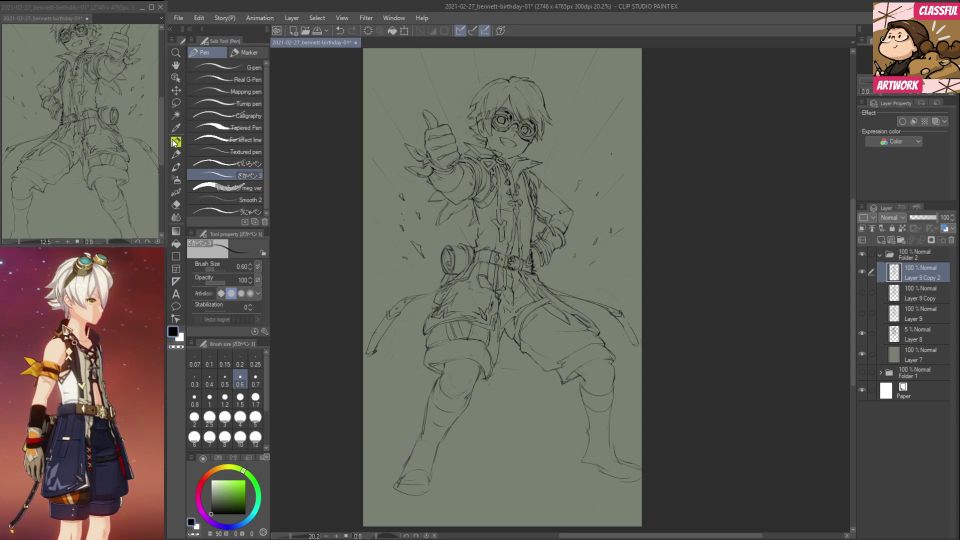
Zoom the second canvas window out to 6.2% to fit the whole figure, then return to the main canvas.
mouse_move(162, 153)
mouse_down()
mouse_move(163, 143)
mouse_move(164, 169)
mouse_move(163, 148)
mouse_up()
click(57, 242)
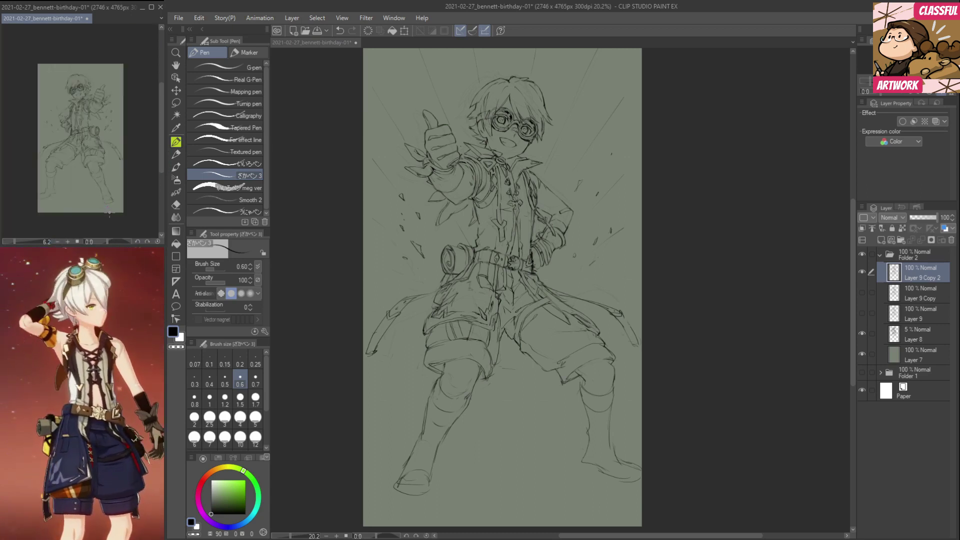
click(710, 363)
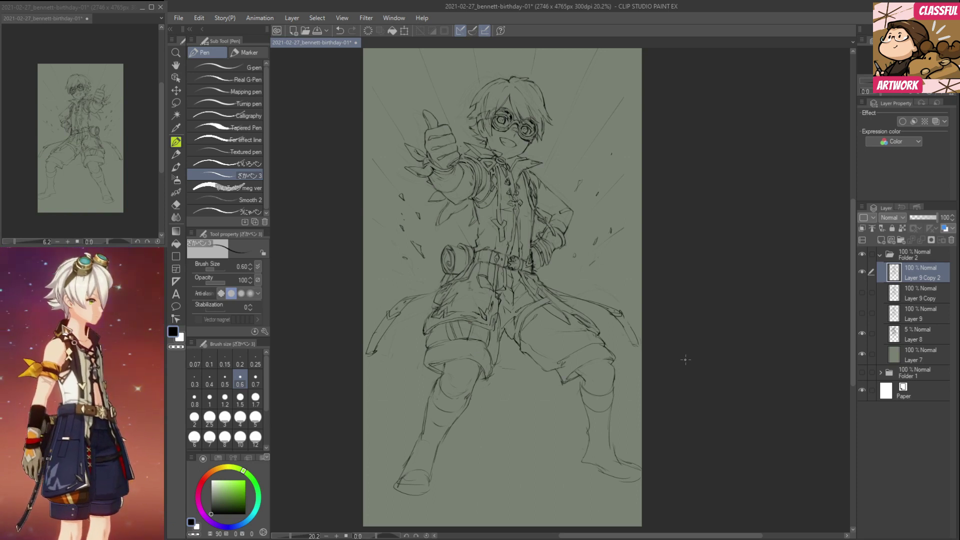
Erase and redraw the shin and ankle contours of the leg on the drawing's right.
mouse_move(630, 425)
mouse_down()
mouse_move(633, 406)
mouse_move(629, 427)
mouse_up()
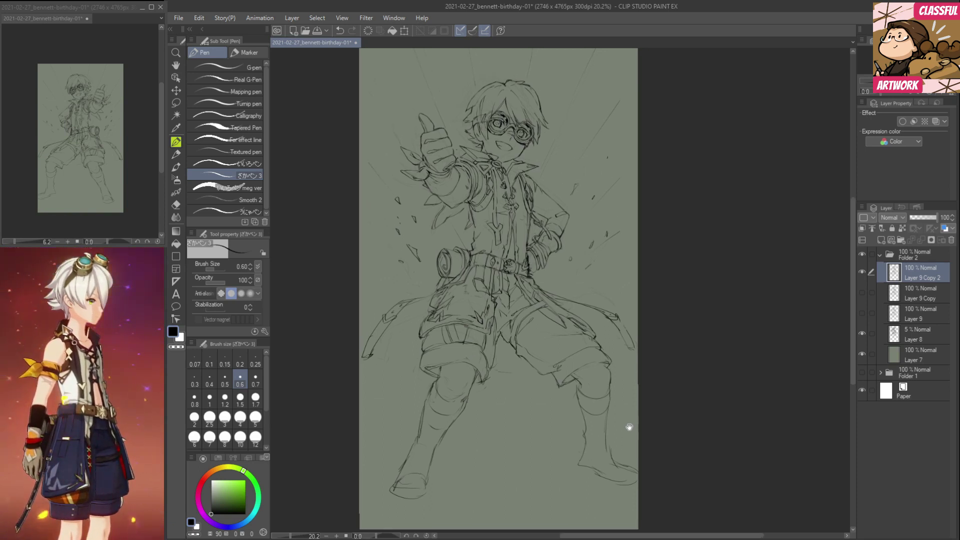
key(e)
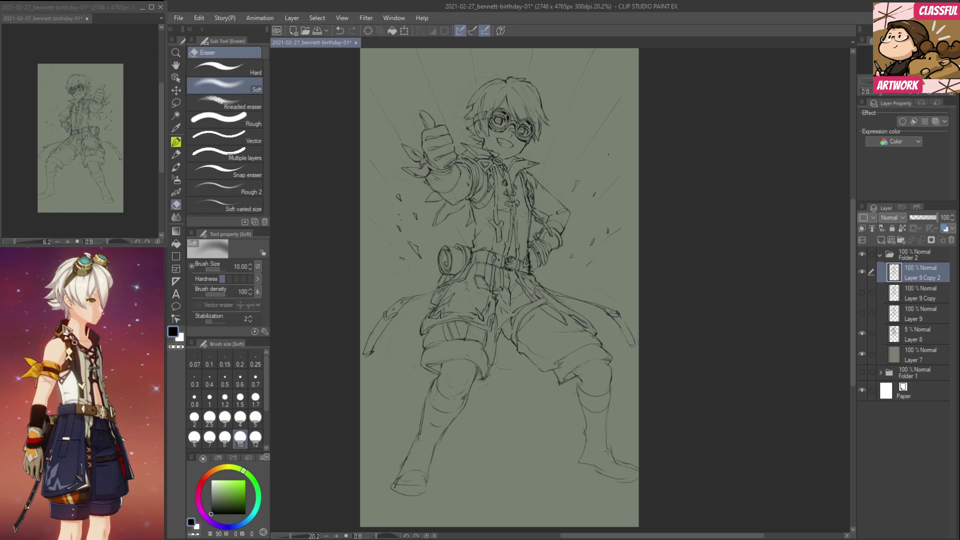
key(p)
drag(577, 395, 583, 421)
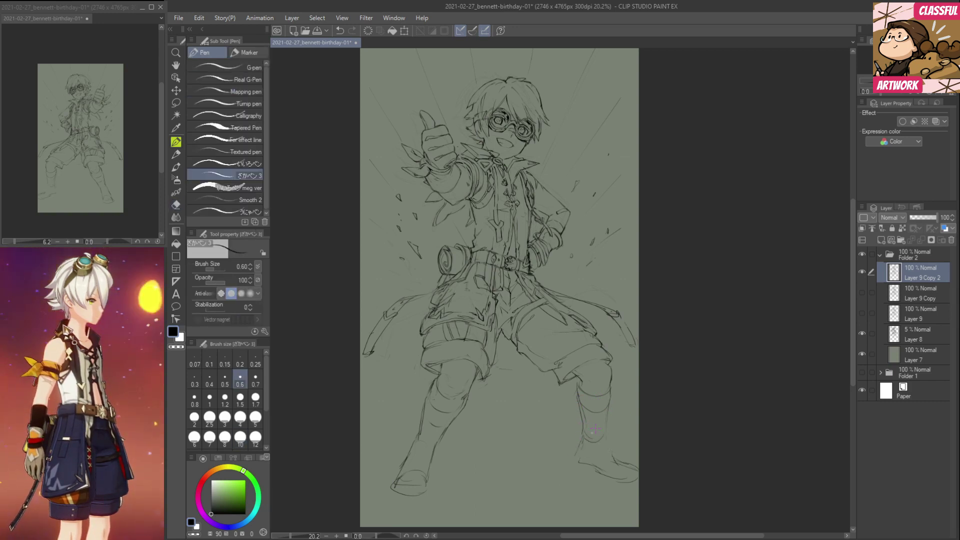
key(e)
mouse_move(613, 396)
mouse_down()
mouse_move(605, 443)
mouse_move(612, 406)
mouse_move(609, 446)
mouse_move(625, 462)
mouse_move(575, 452)
mouse_move(579, 440)
mouse_move(598, 470)
mouse_up()
key(p)
key(e)
key(p)
key(e)
key(p)
Erase the rough foot on the drawing's right and redraw its sole and rounded toe within the canvas.
key(e)
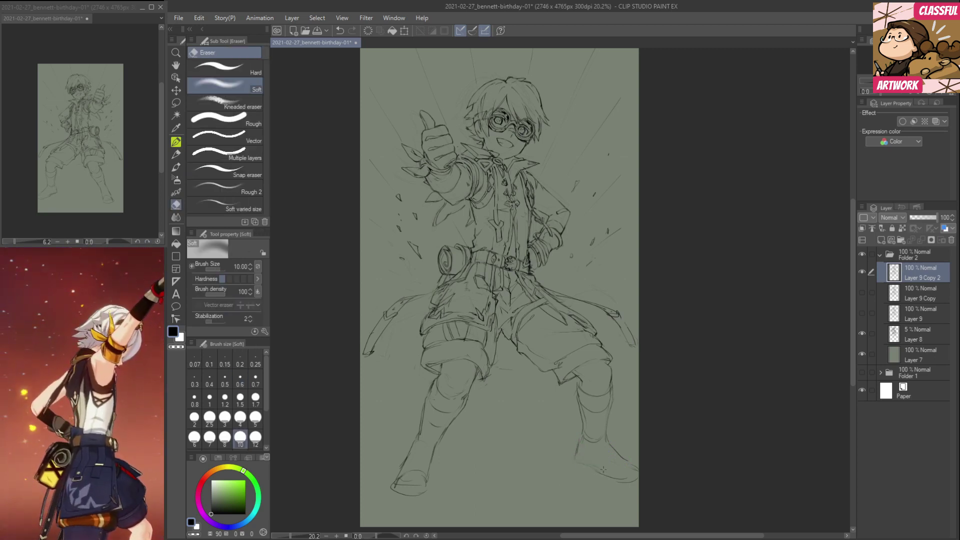
key(p)
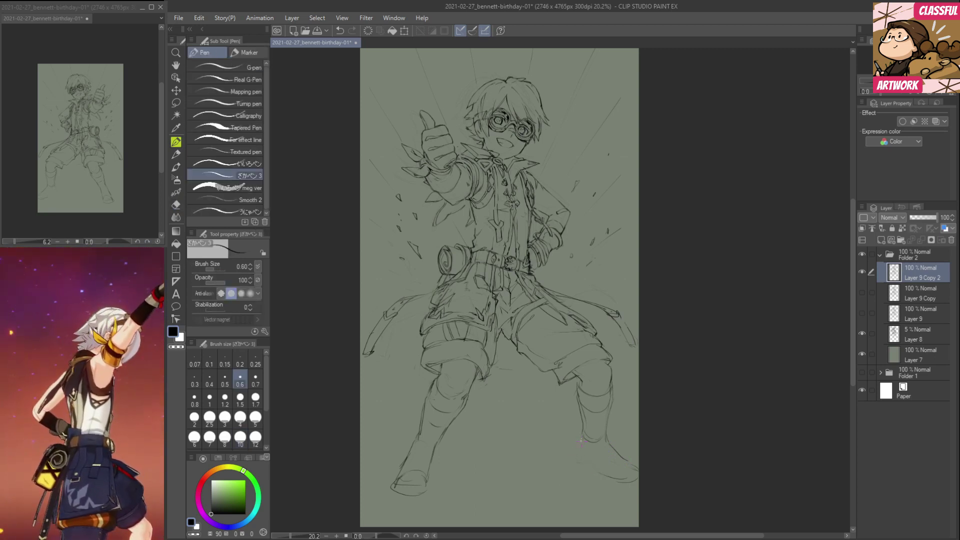
mouse_move(579, 443)
mouse_down()
mouse_move(575, 461)
mouse_move(618, 479)
mouse_up()
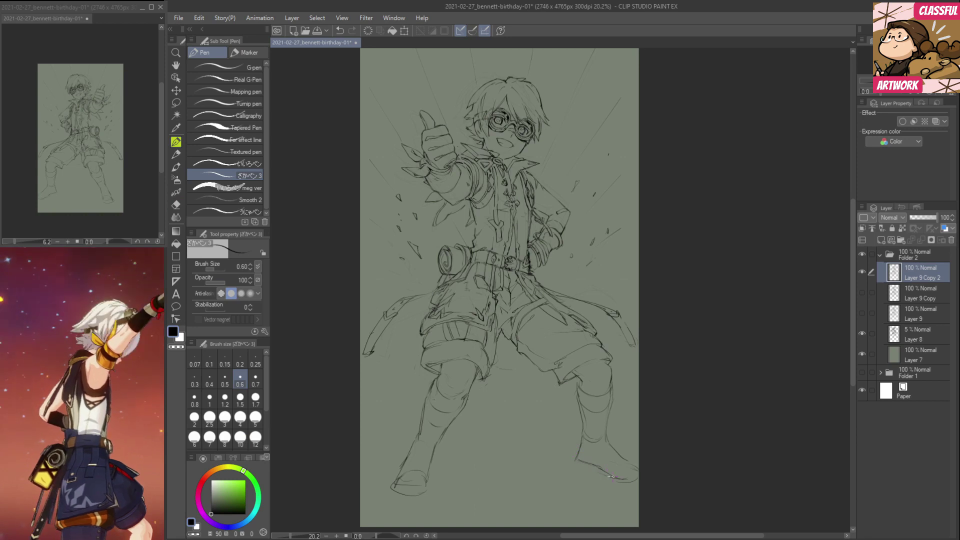
key(e)
key(p)
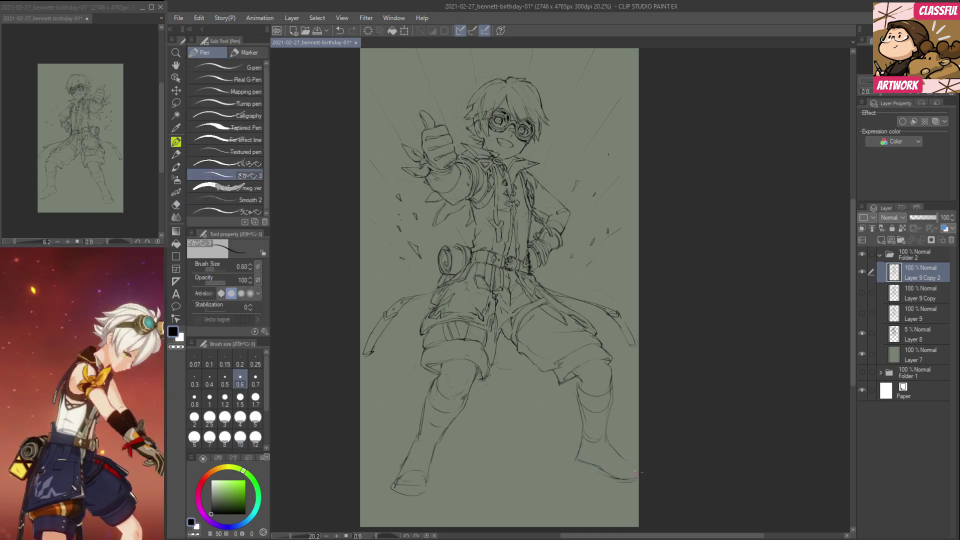
key(e)
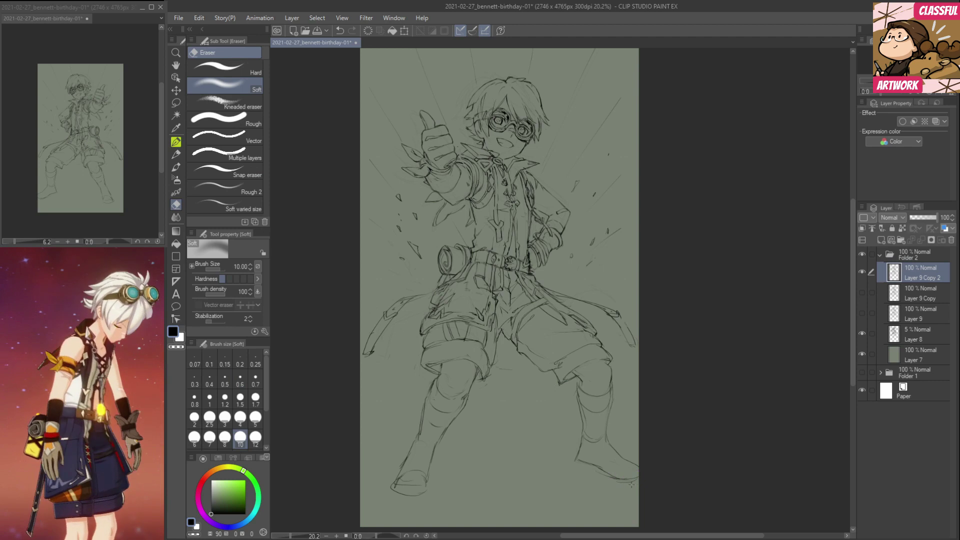
mouse_move(635, 480)
mouse_down()
mouse_move(581, 457)
mouse_move(622, 485)
mouse_move(616, 457)
mouse_move(601, 475)
mouse_move(631, 477)
mouse_up()
key(p)
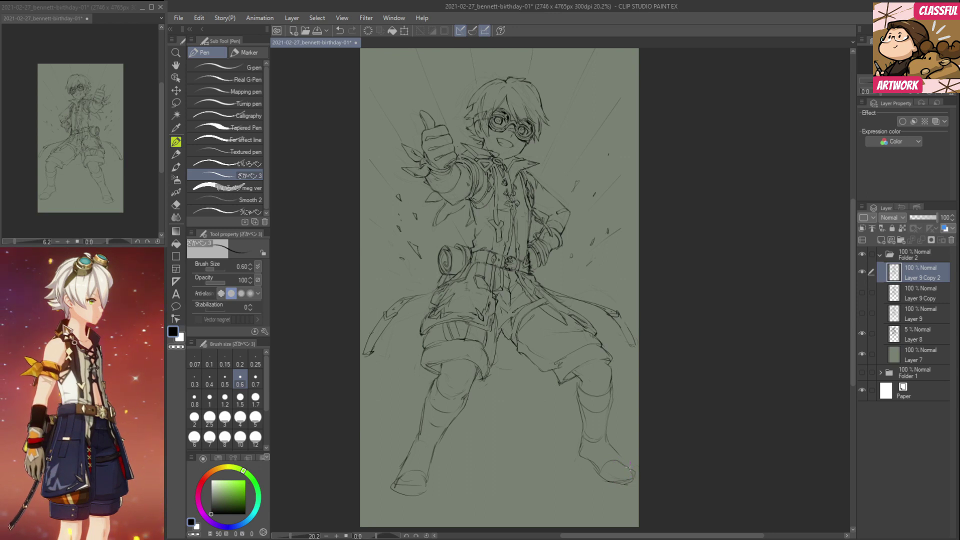
Erase and redraw the ankle and heel contours of the foot on the drawing's right.
key(e)
mouse_move(613, 446)
mouse_down()
mouse_move(629, 481)
mouse_move(608, 441)
mouse_move(608, 459)
mouse_move(581, 447)
mouse_up()
key(p)
key(e)
key(p)
key(e)
drag(603, 478, 580, 450)
key(p)
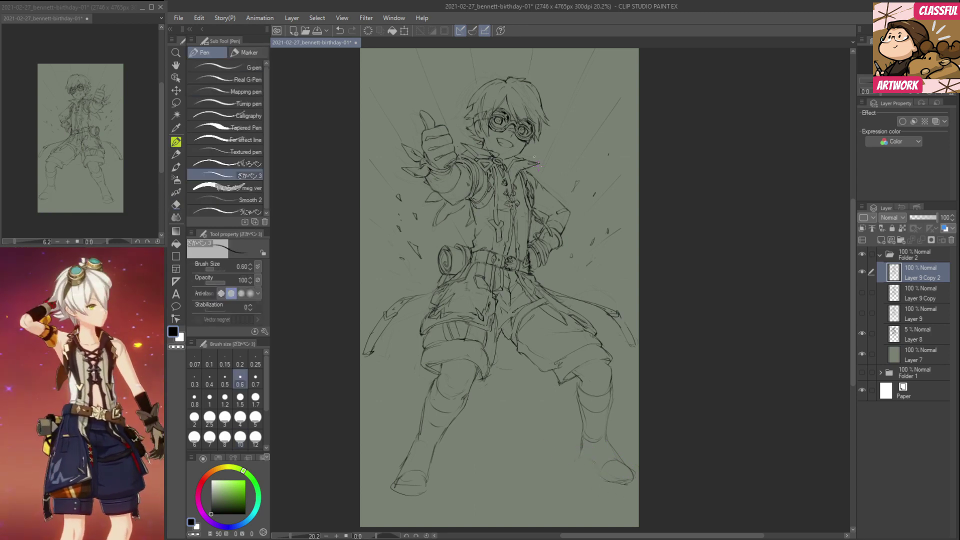
Draw a ground line across the canvas behind the calves, and redraw the foot on the drawing's right with a flatter sole and toe.
drag(365, 415, 656, 425)
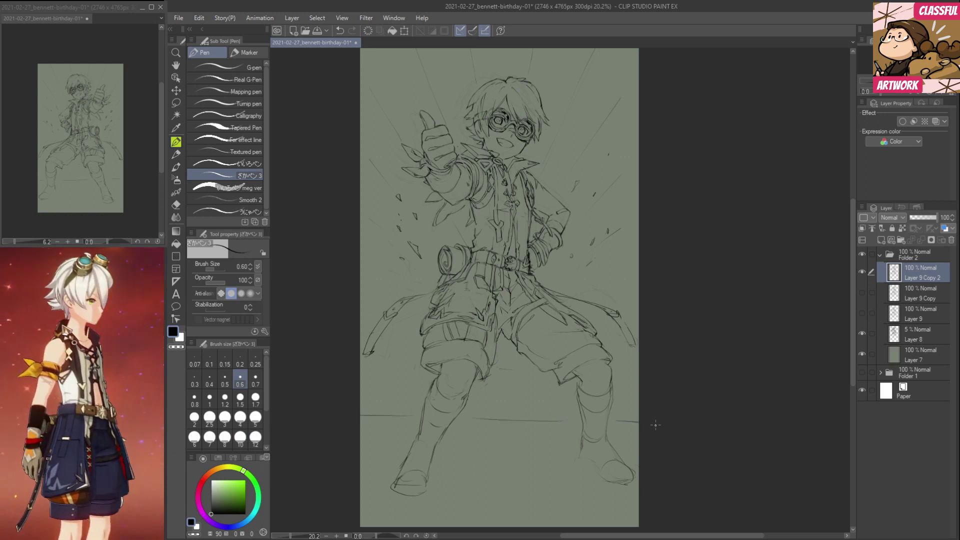
key(e)
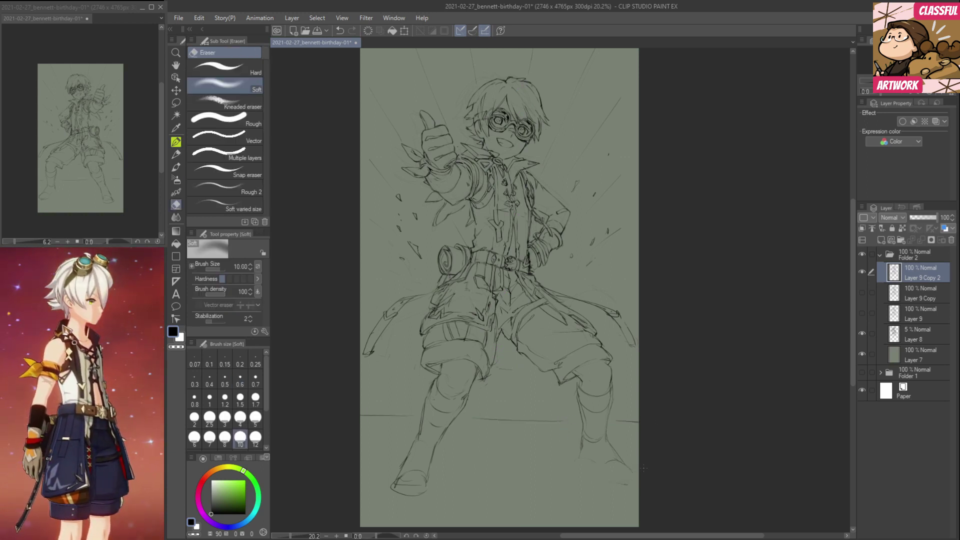
key(p)
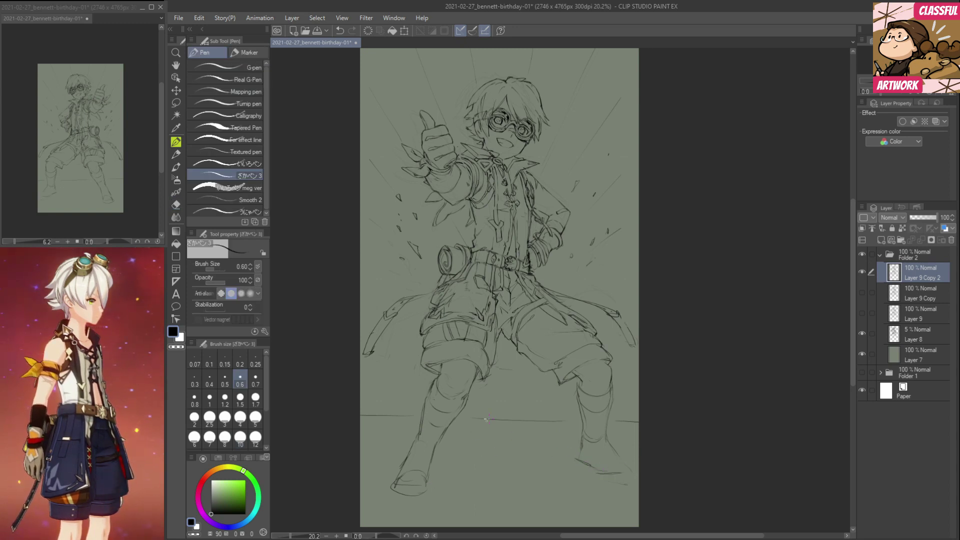
drag(607, 457, 631, 464)
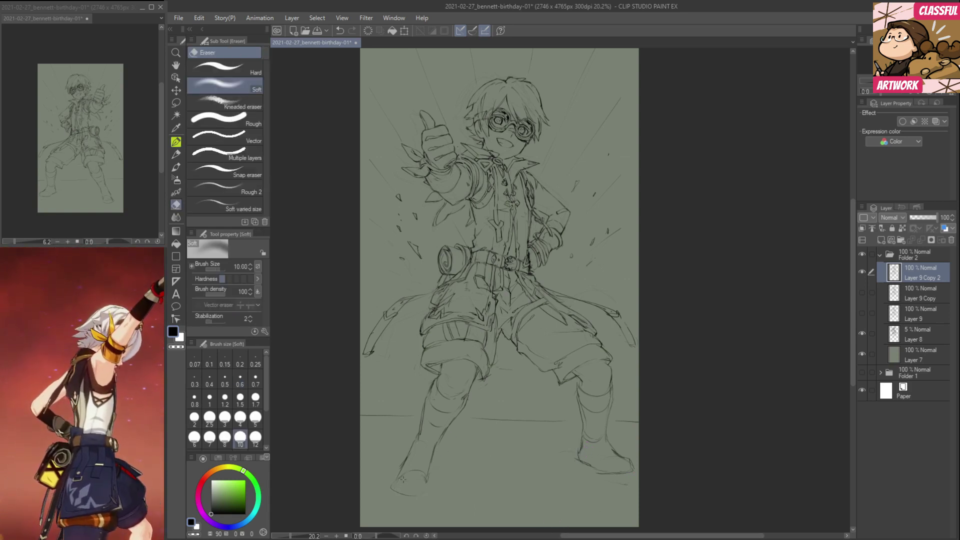
Erase and redraw the instep and rounded toe of the foot on the drawing's left.
mouse_move(398, 467)
mouse_down()
mouse_move(394, 487)
mouse_move(422, 488)
mouse_move(393, 489)
mouse_move(428, 485)
mouse_move(429, 459)
mouse_move(398, 469)
mouse_move(401, 461)
mouse_move(404, 484)
mouse_move(422, 487)
mouse_move(393, 484)
mouse_move(411, 483)
mouse_move(392, 483)
mouse_move(405, 459)
mouse_up()
key(e)
key(p)
key(e)
key(p)
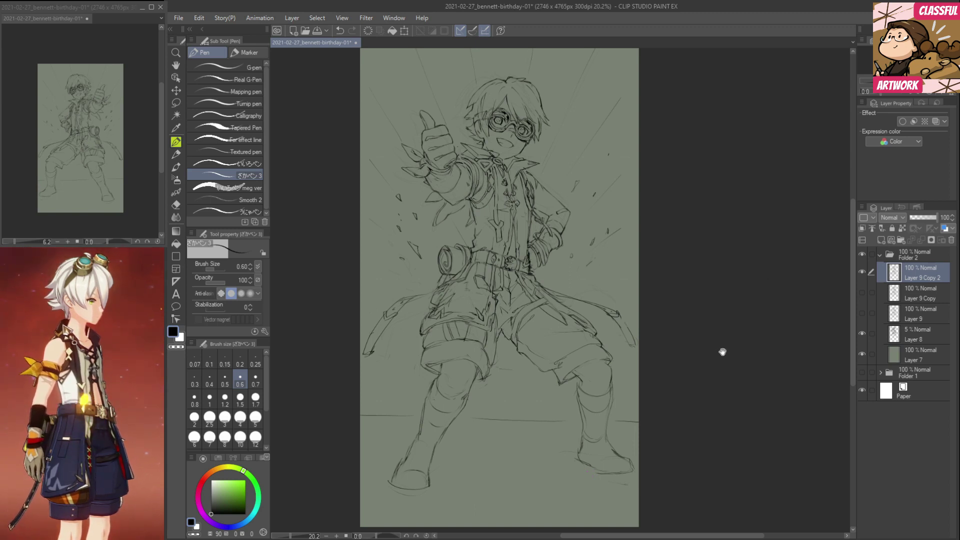
drag(723, 353, 722, 349)
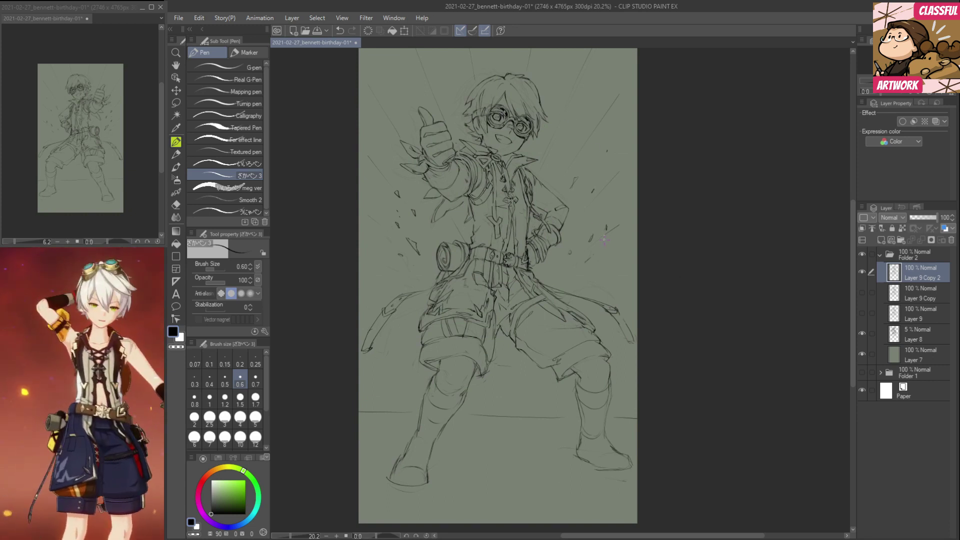
Mirror the canvas view horizontally and refine the hair outline with small erasures and pen strokes.
key(h)
drag(590, 208, 554, 201)
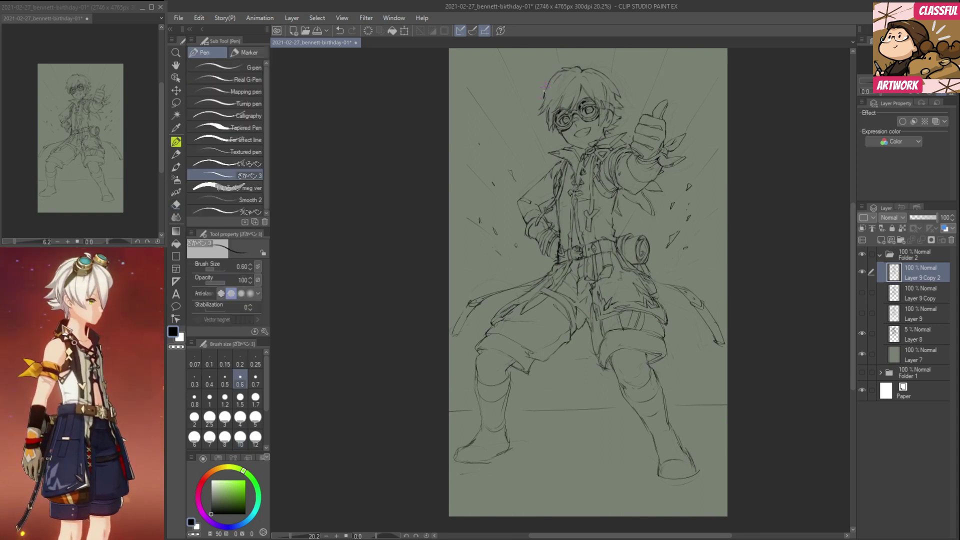
key(e)
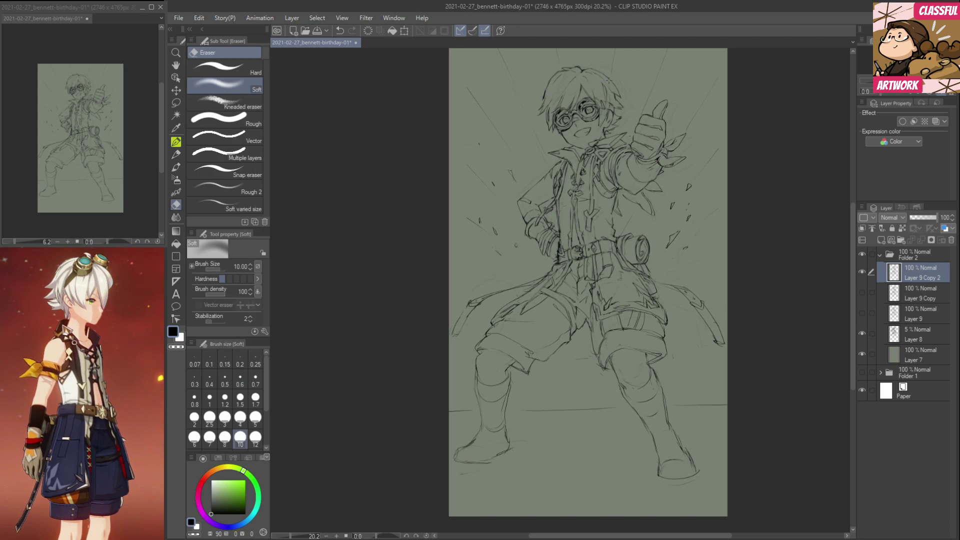
key(p)
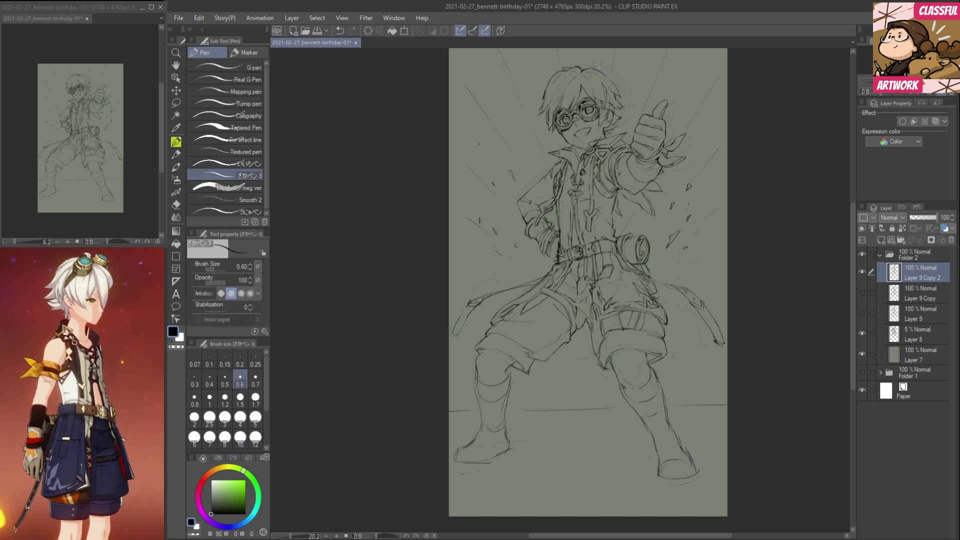
key(e)
key(p)
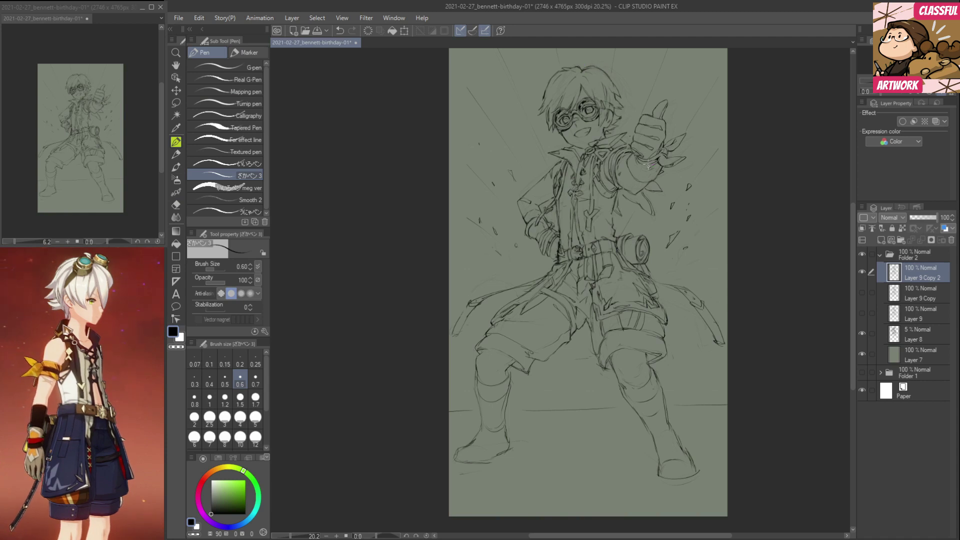
key(e)
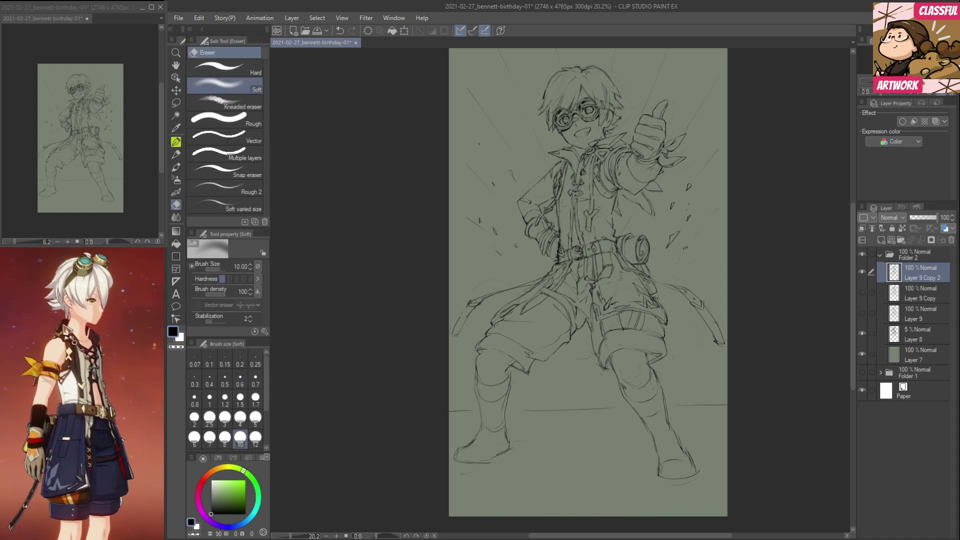
key(p)
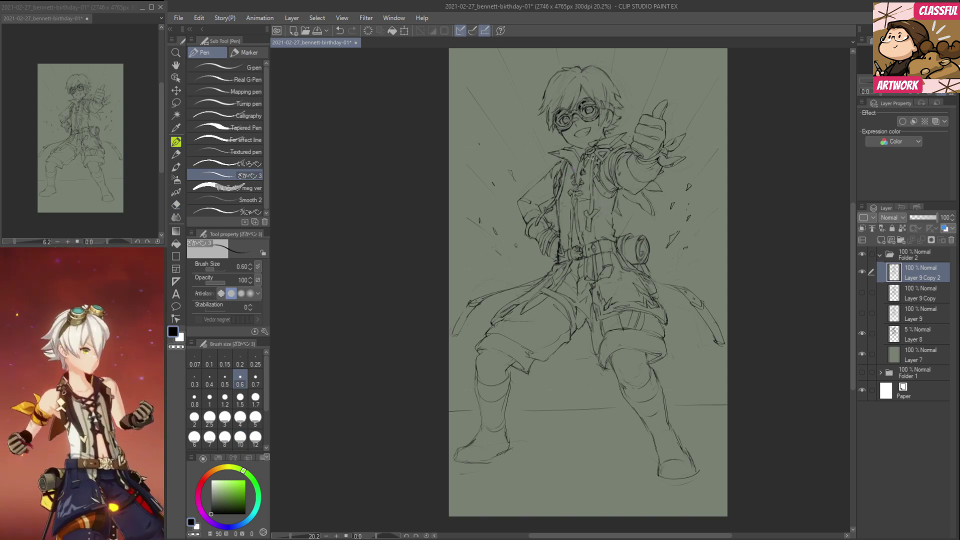
key(e)
key(p)
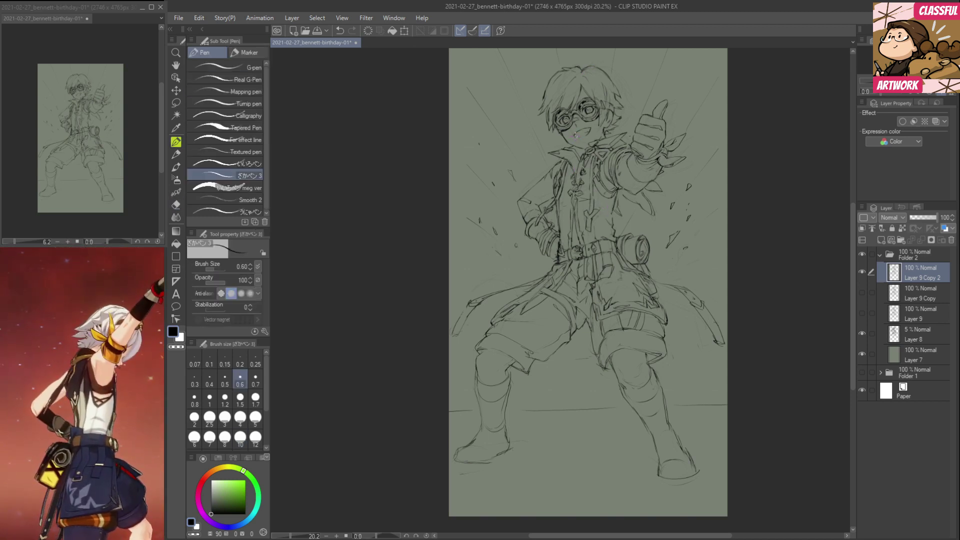
key(e)
key(p)
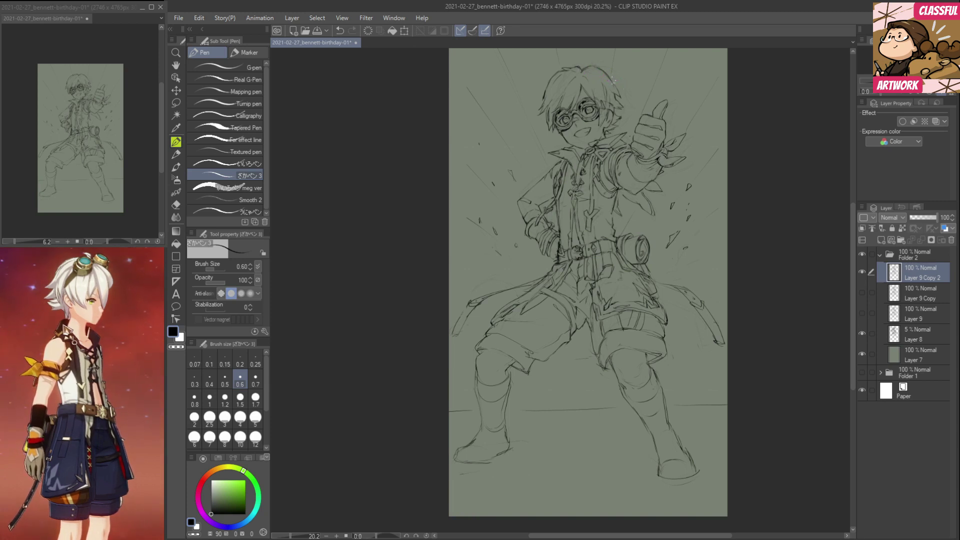
drag(611, 83, 617, 95)
key(e)
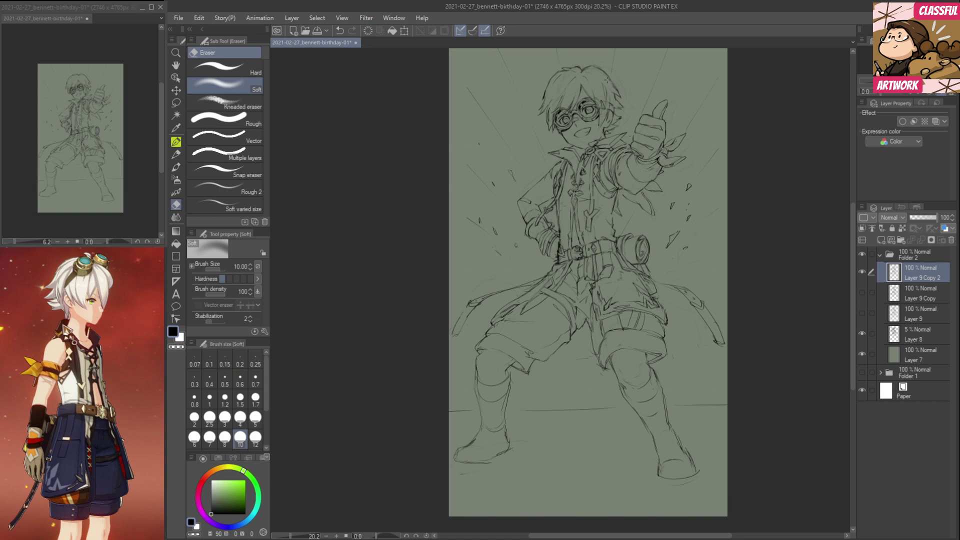
key(p)
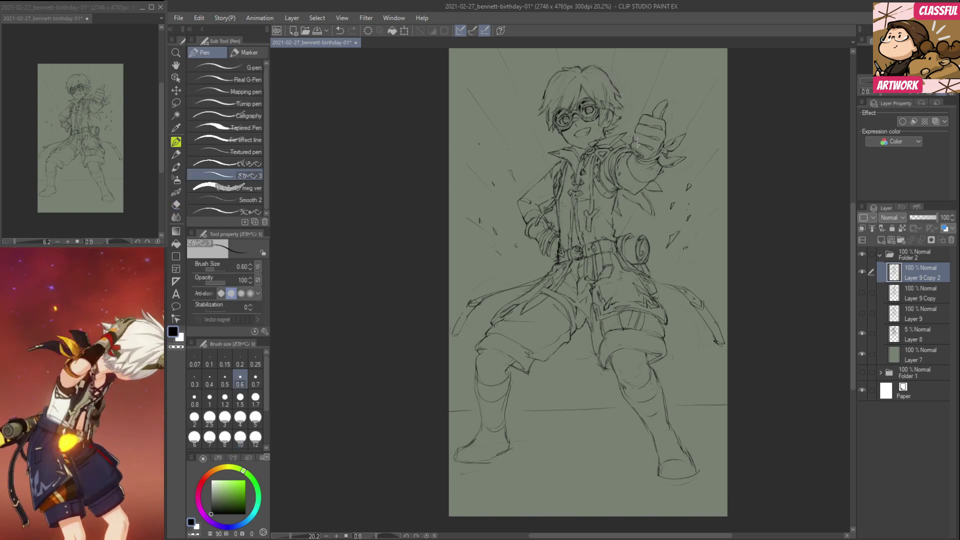
Clean up and redraw the knee and shin contours of the leg on the mirrored drawing's left.
drag(528, 462, 515, 446)
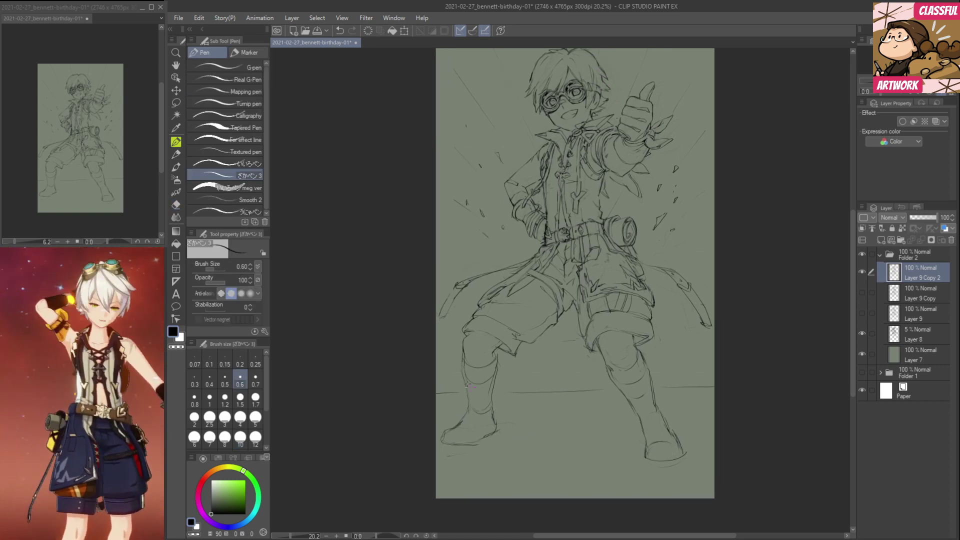
key(e)
key(p)
mouse_move(465, 351)
mouse_down()
mouse_move(469, 400)
mouse_move(466, 392)
mouse_up()
key(e)
key(p)
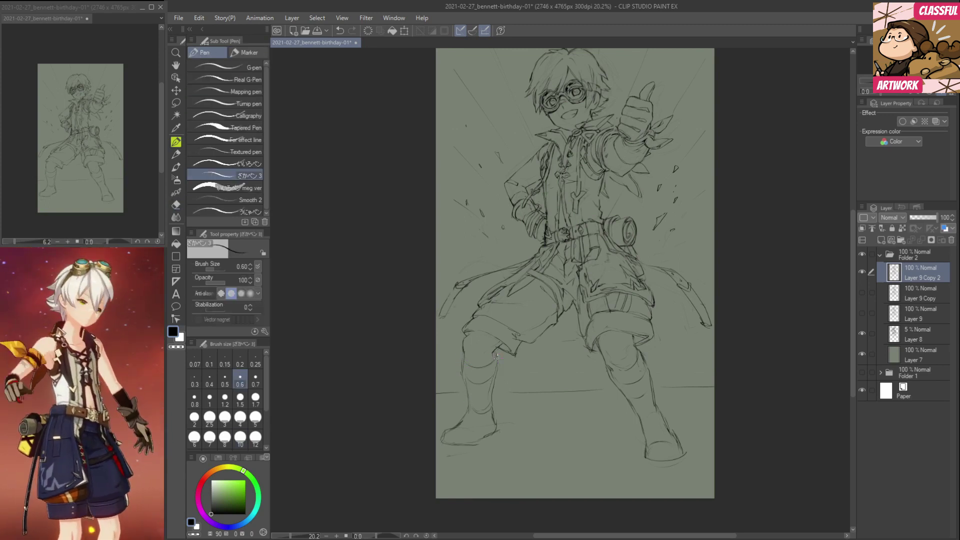
key(e)
key(p)
key(e)
drag(468, 399, 469, 407)
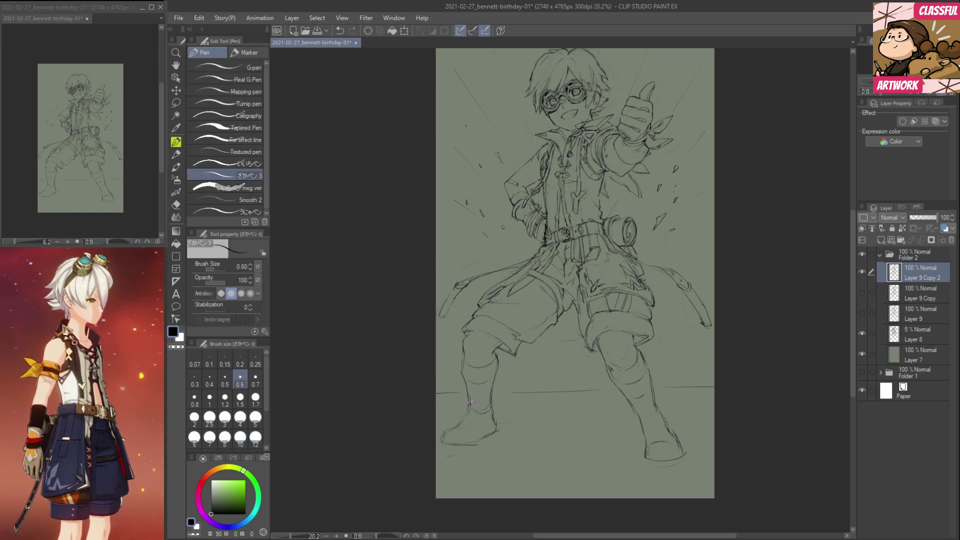
Draw a flared, pointed boot cuff around the shin of the leg on the mirrored drawing's left.
key(e)
mouse_move(470, 383)
mouse_down()
mouse_move(469, 412)
mouse_move(473, 377)
mouse_move(465, 379)
mouse_move(486, 387)
mouse_move(498, 366)
mouse_move(489, 398)
mouse_move(466, 374)
mouse_move(463, 395)
mouse_move(461, 375)
mouse_move(480, 390)
mouse_move(505, 386)
mouse_move(499, 371)
mouse_move(490, 398)
mouse_move(482, 383)
mouse_move(504, 379)
mouse_move(489, 399)
mouse_move(465, 386)
mouse_move(467, 398)
mouse_move(461, 371)
mouse_move(465, 399)
mouse_up()
key(p)
key(e)
key(p)
key(e)
key(p)
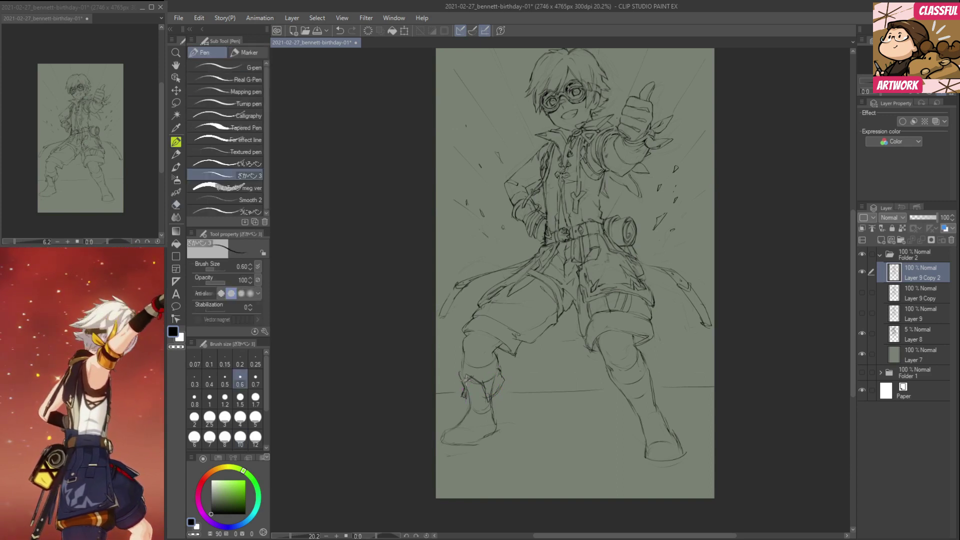
key(e)
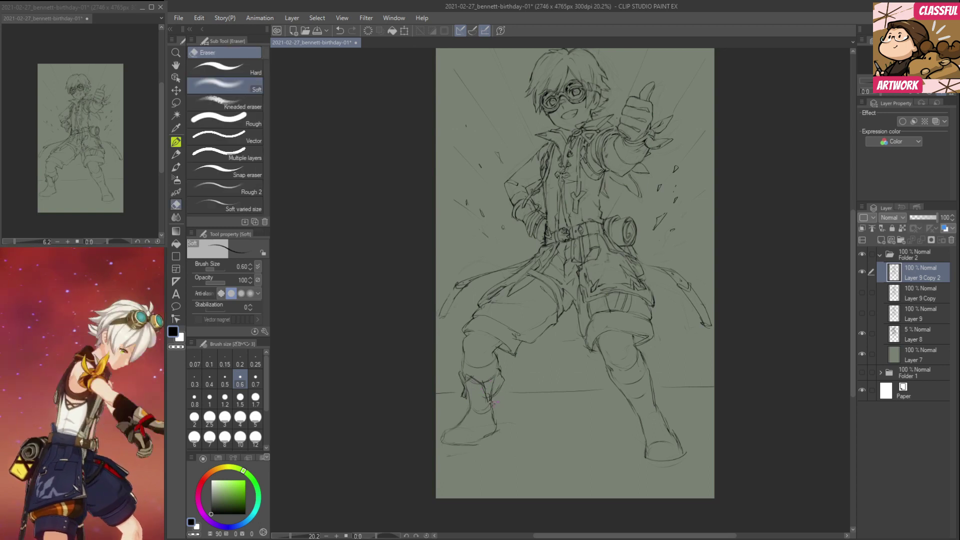
key(p)
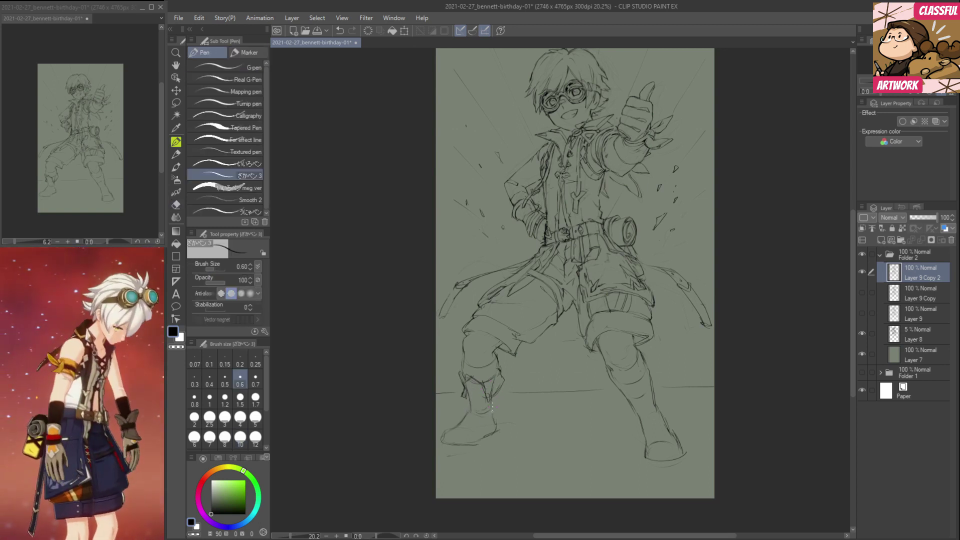
Draw a matching flared boot cuff and instep bands on the leg on the mirrored drawing's right.
mouse_move(617, 384)
mouse_down()
mouse_move(635, 396)
mouse_move(620, 402)
mouse_up()
mouse_move(622, 403)
mouse_down()
mouse_move(641, 393)
mouse_move(654, 396)
mouse_move(642, 391)
mouse_move(653, 395)
mouse_move(652, 380)
mouse_move(660, 404)
mouse_move(655, 381)
mouse_move(662, 397)
mouse_move(653, 420)
mouse_move(642, 412)
mouse_move(644, 426)
mouse_move(659, 421)
mouse_move(648, 433)
mouse_move(668, 435)
mouse_move(652, 442)
mouse_move(669, 446)
mouse_move(650, 435)
mouse_move(669, 438)
mouse_move(661, 443)
mouse_move(668, 436)
mouse_move(652, 437)
mouse_move(660, 435)
mouse_move(648, 442)
mouse_move(672, 440)
mouse_up()
key(e)
key(p)
key(e)
key(p)
Add curved bands across the instep and toe of the shoe on the mirrored drawing's left.
mouse_move(454, 430)
mouse_down()
mouse_move(476, 444)
mouse_move(475, 430)
mouse_move(463, 428)
mouse_up()
key(e)
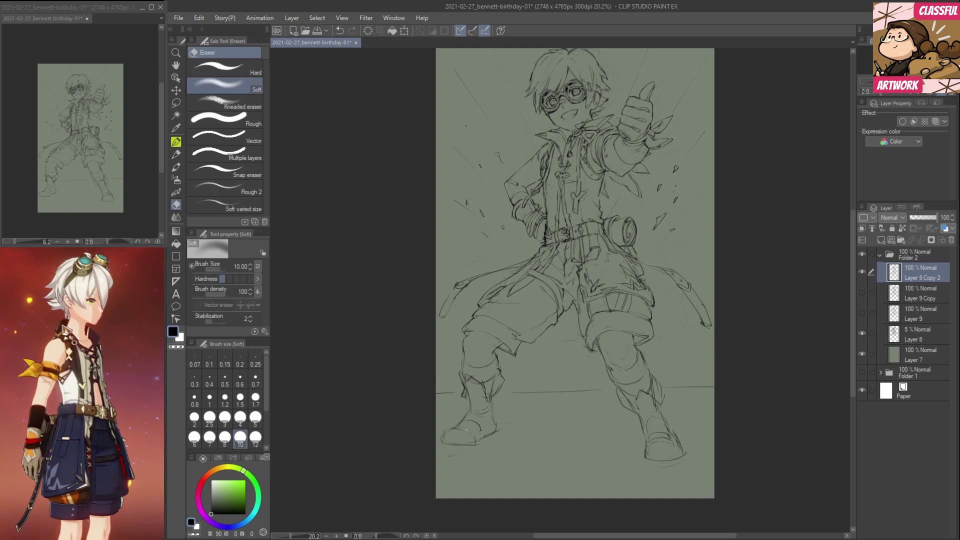
key(p)
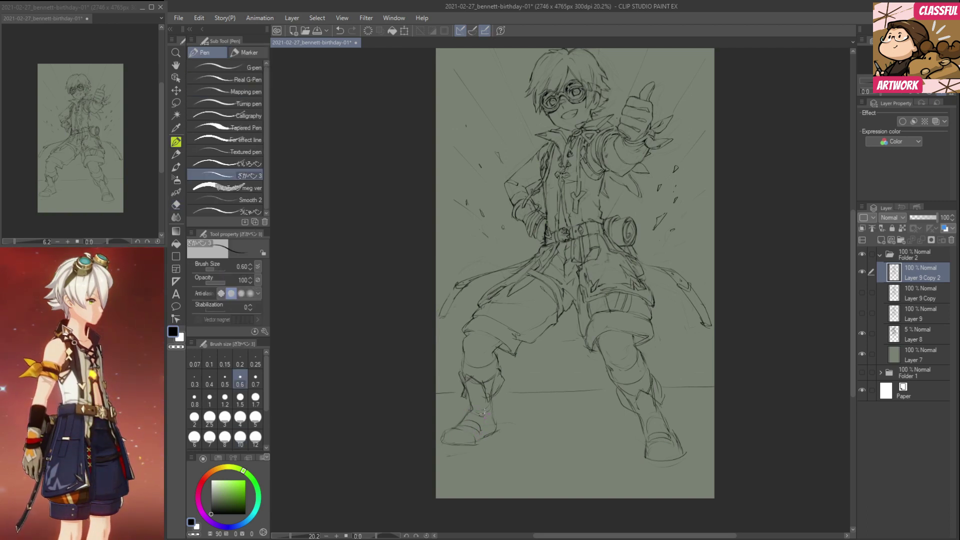
Fade the outline of the shoe on the mirrored drawing's left with the soft eraser.
key(e)
mouse_move(499, 422)
mouse_down()
mouse_move(495, 396)
mouse_move(498, 421)
mouse_move(468, 385)
mouse_move(470, 412)
mouse_move(444, 439)
mouse_up()
key(e)
key(e)
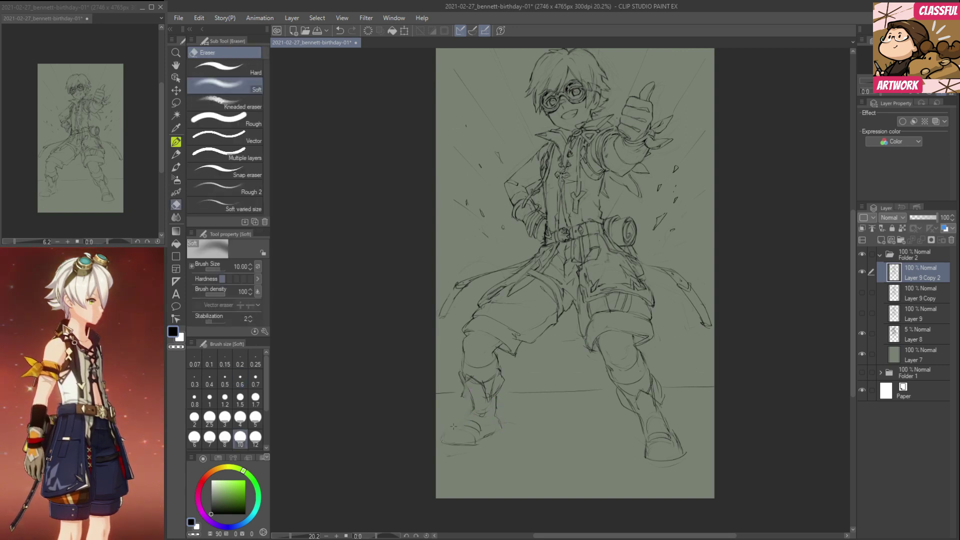
key(e)
key(p)
Erase and redraw the edges of the boot cuff on the mirrored drawing's left.
drag(464, 370, 477, 409)
key(e)
mouse_move(462, 372)
mouse_down()
mouse_move(465, 396)
mouse_move(465, 381)
mouse_up()
key(p)
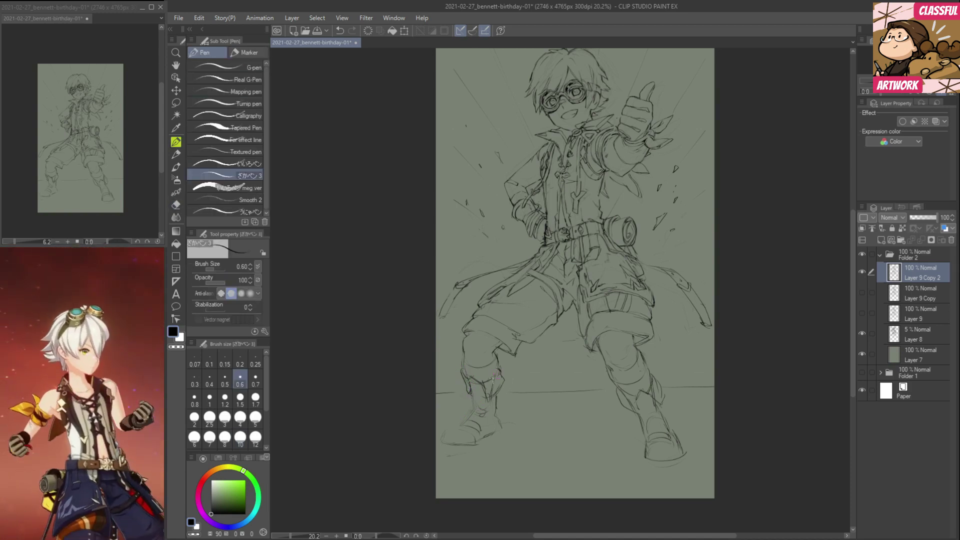
key(e)
key(p)
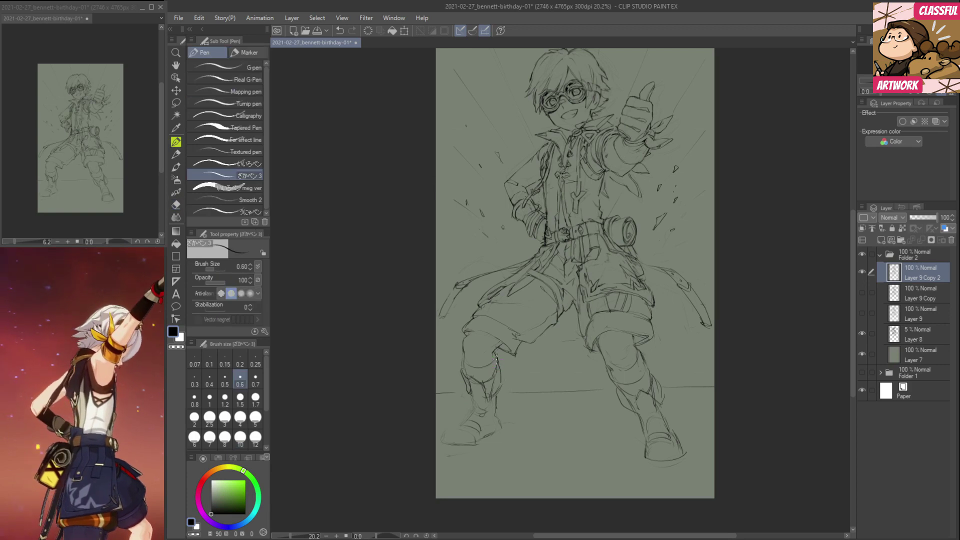
Redraw the shoe on the mirrored drawing's left, moving its heel and toe outward and adding instep bands.
mouse_move(500, 395)
mouse_down()
mouse_move(499, 414)
mouse_move(481, 406)
mouse_move(502, 434)
mouse_up()
key(e)
key(p)
mouse_move(499, 393)
mouse_down()
mouse_move(502, 424)
mouse_move(476, 414)
mouse_move(449, 445)
mouse_up()
mouse_move(459, 432)
mouse_down()
mouse_move(483, 440)
mouse_move(471, 449)
mouse_up()
mouse_move(482, 440)
mouse_down()
mouse_move(504, 419)
mouse_move(498, 410)
mouse_move(508, 431)
mouse_up()
key(e)
key(p)
Rework the front of the ankle and the instep folds of the boot on the mirrored drawing's left.
key(e)
mouse_move(472, 394)
mouse_down()
mouse_move(482, 413)
mouse_move(479, 425)
mouse_move(471, 419)
mouse_up()
key(p)
key(e)
key(p)
mouse_move(470, 418)
mouse_down()
mouse_move(444, 432)
mouse_move(478, 420)
mouse_move(464, 425)
mouse_move(483, 435)
mouse_move(482, 412)
mouse_up()
key(e)
key(p)
key(e)
key(p)
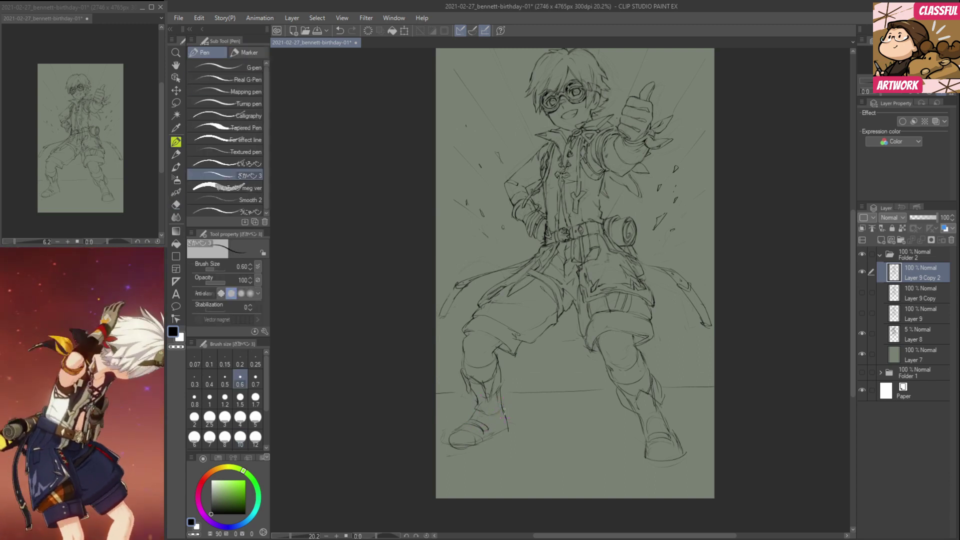
Redraw the sole and the back heel contour of the shoe on the mirrored drawing's left.
key(e)
mouse_move(477, 439)
mouse_down()
mouse_move(447, 445)
mouse_move(474, 452)
mouse_move(453, 451)
mouse_move(504, 435)
mouse_up()
key(p)
mouse_move(447, 443)
mouse_down()
mouse_move(480, 442)
mouse_move(512, 423)
mouse_move(484, 443)
mouse_move(515, 421)
mouse_move(506, 414)
mouse_move(500, 438)
mouse_up()
key(e)
key(p)
drag(501, 393, 504, 407)
key(e)
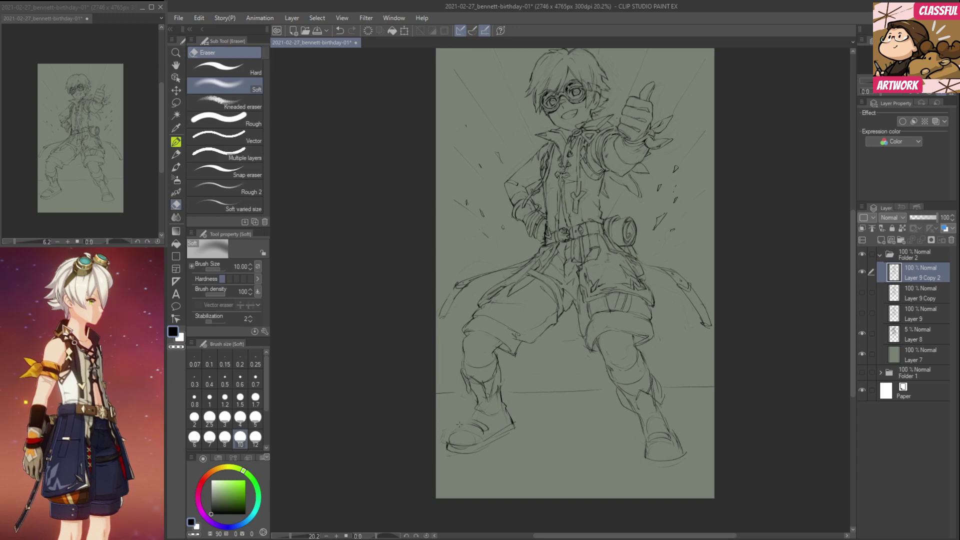
Erase the sole edge at the same shoe's heel and redraw it as one long line extending past the heel.
key(p)
key(e)
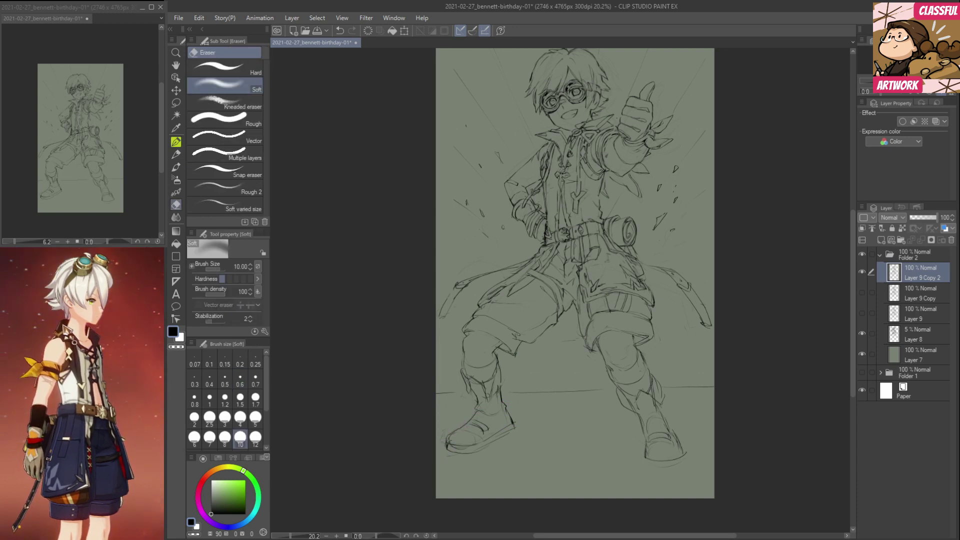
mouse_move(489, 438)
mouse_down()
mouse_move(453, 439)
mouse_move(521, 429)
mouse_up()
key(p)
drag(460, 443, 521, 430)
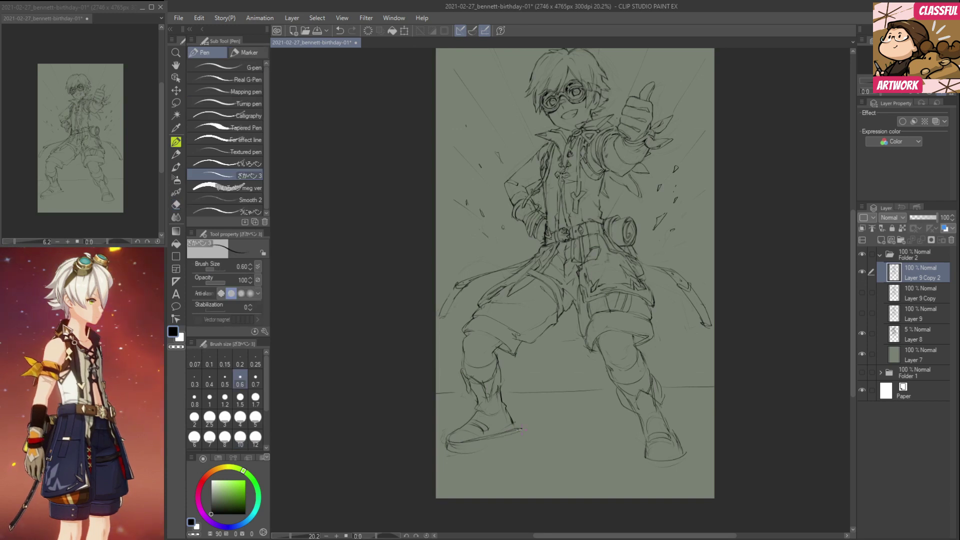
Outline a thick sole under the shoe on the mirrored drawing's left and add a matching sole to the other shoe.
key(e)
key(p)
mouse_move(447, 445)
mouse_down()
mouse_move(517, 436)
mouse_move(450, 442)
mouse_move(510, 432)
mouse_up()
key(e)
key(p)
mouse_move(449, 439)
mouse_down()
mouse_move(510, 428)
mouse_move(487, 426)
mouse_move(518, 434)
mouse_up()
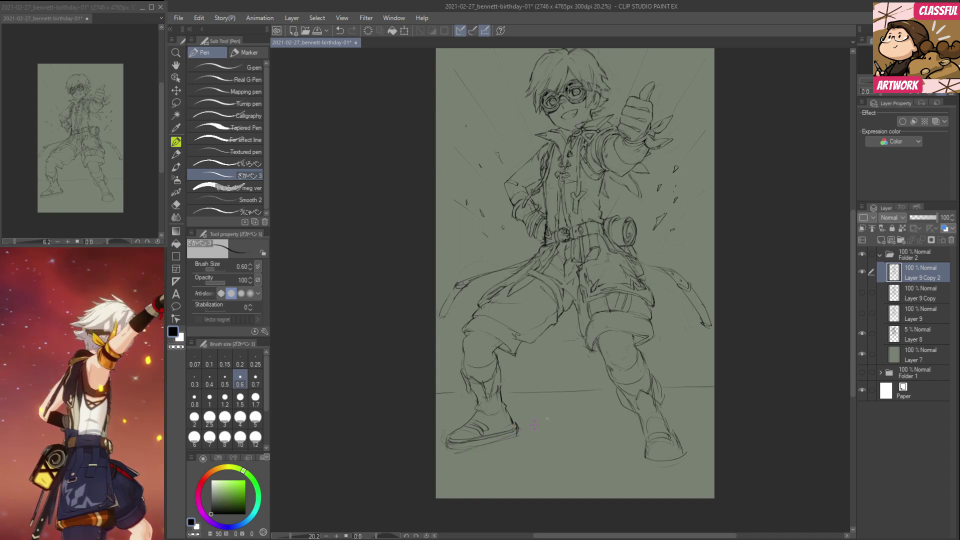
drag(646, 450, 679, 452)
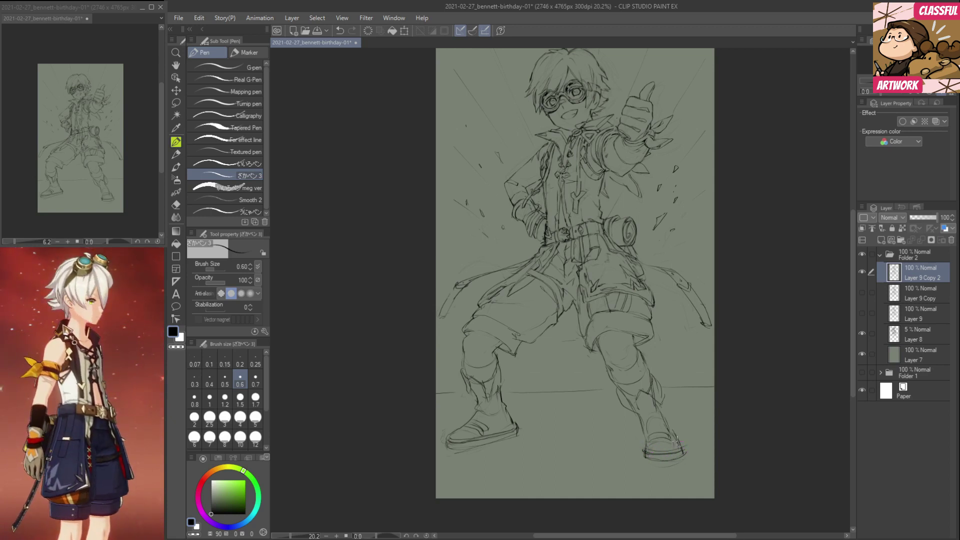
Zoom out to 16.4% and flip the view horizontally back and forth to check the full figure, ending unmirrored.
scroll(686, 342, down, 2)
key(h)
drag(651, 368, 644, 371)
key(h)
key(h)
key(h)
key(h)
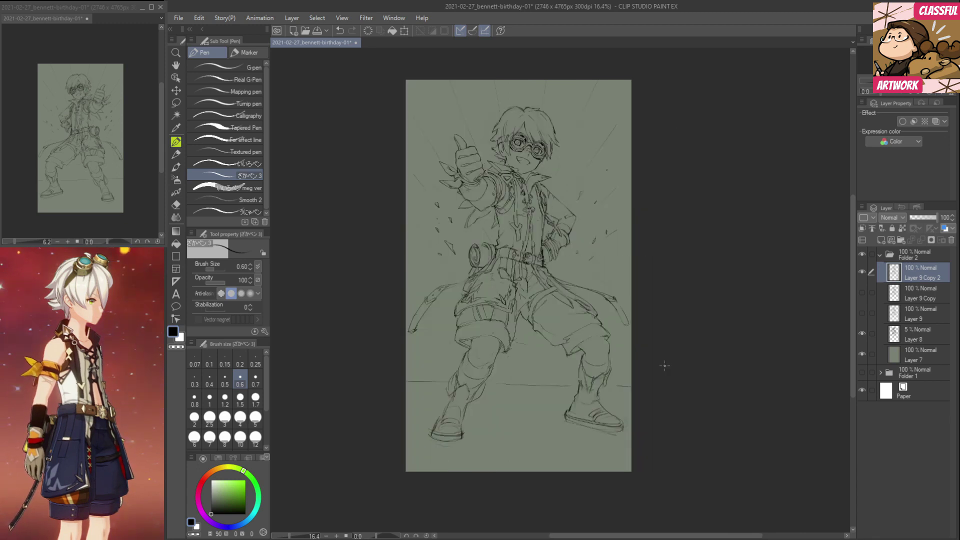
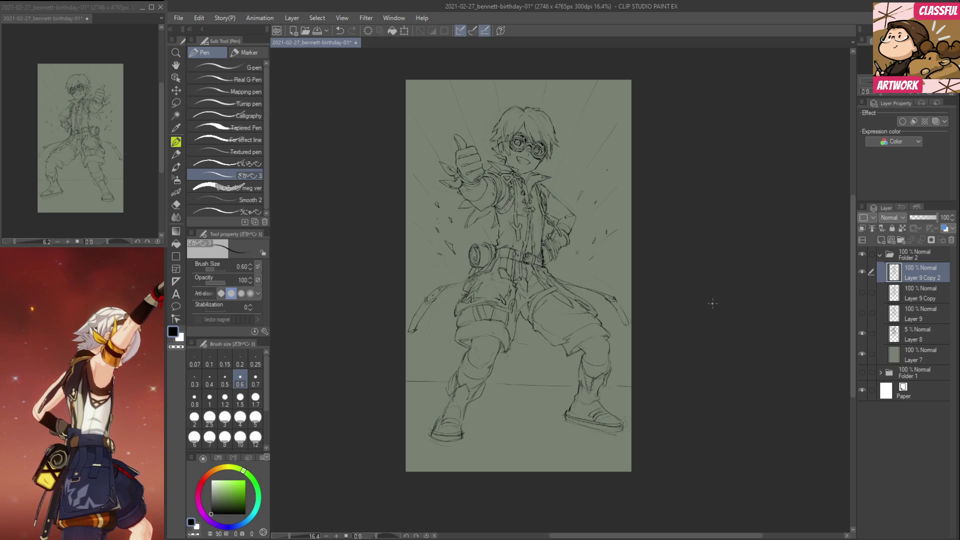
Erase and redraw the ground line behind the legs on Layer 9 Copy 2.
click(864, 272)
click(861, 275)
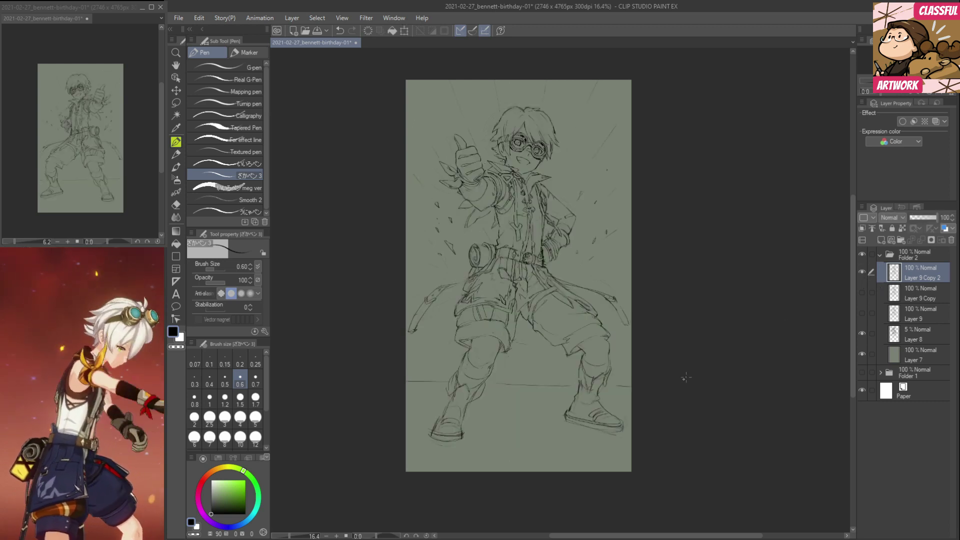
key(e)
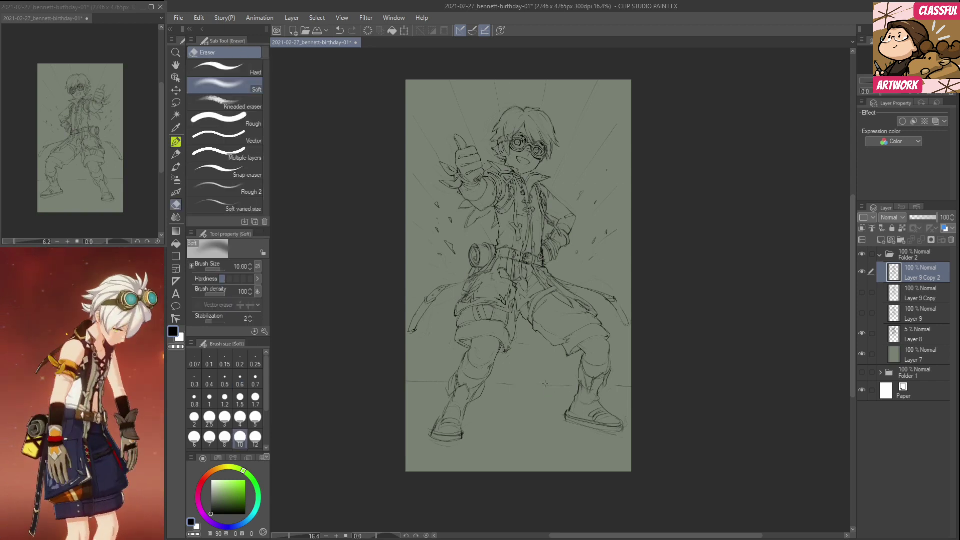
key(p)
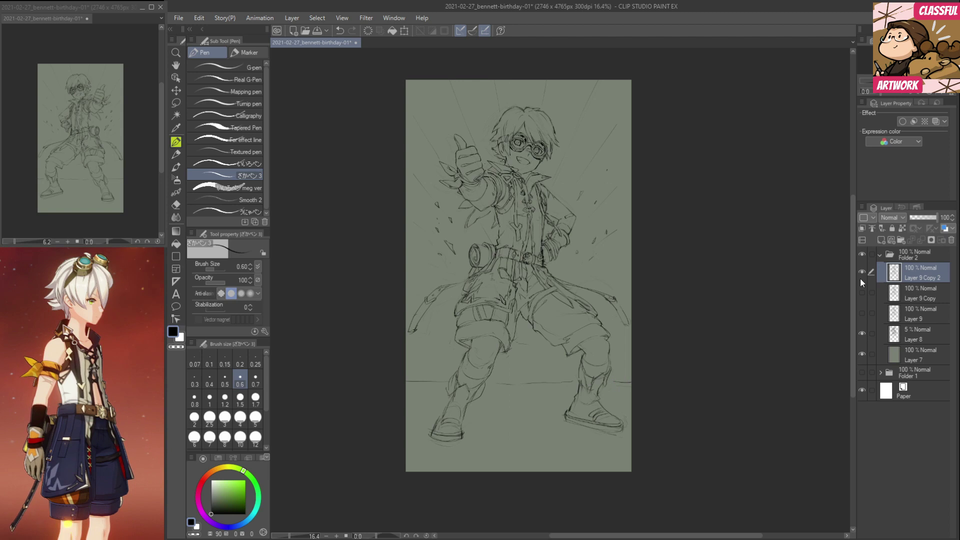
Lasso the lower legs and feet, hide Layer 9 Copy 2, and paste a copy of them onto a layer directly above Layer 8.
click(176, 103)
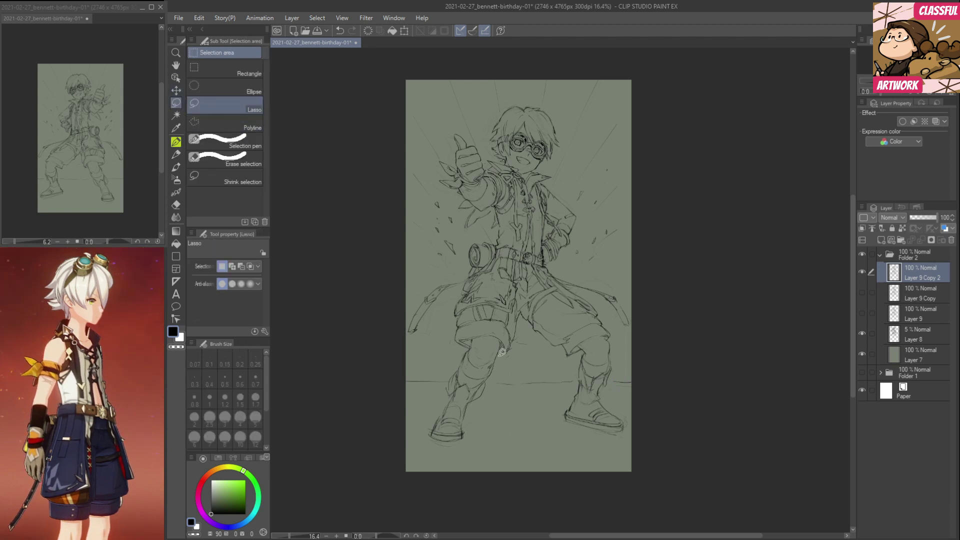
mouse_move(513, 351)
mouse_down()
mouse_move(475, 344)
mouse_move(446, 353)
mouse_move(424, 469)
mouse_move(668, 349)
mouse_move(650, 350)
mouse_up()
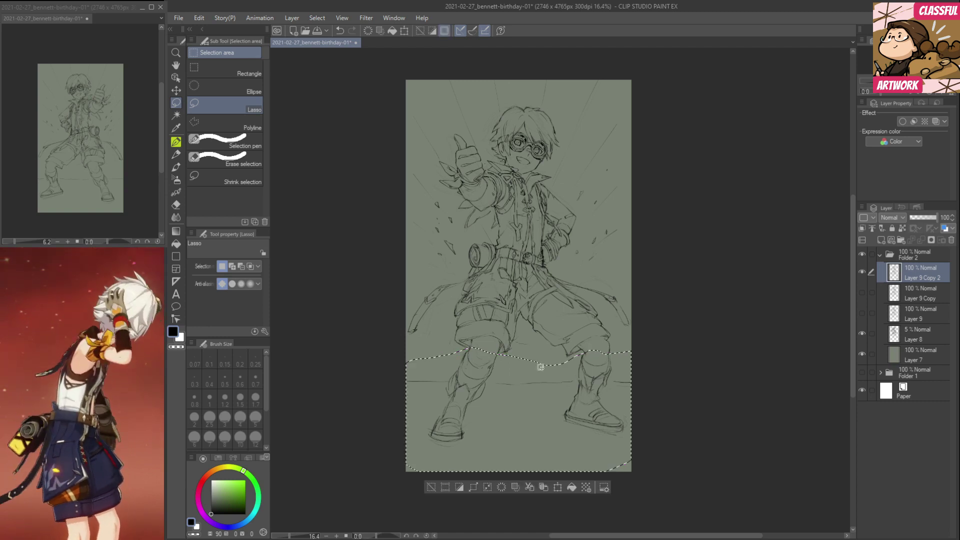
click(863, 272)
click(917, 339)
key(ctrl+v)
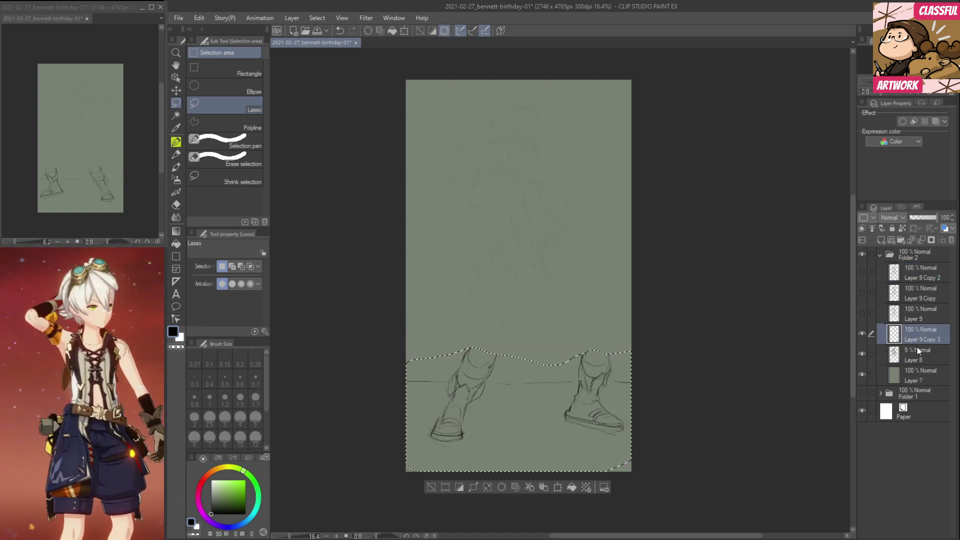
Merge the pasted legs into the rough sketch on Layer 8 at 100% opacity and fade the merged layer to 13%.
click(917, 353)
drag(919, 219, 940, 218)
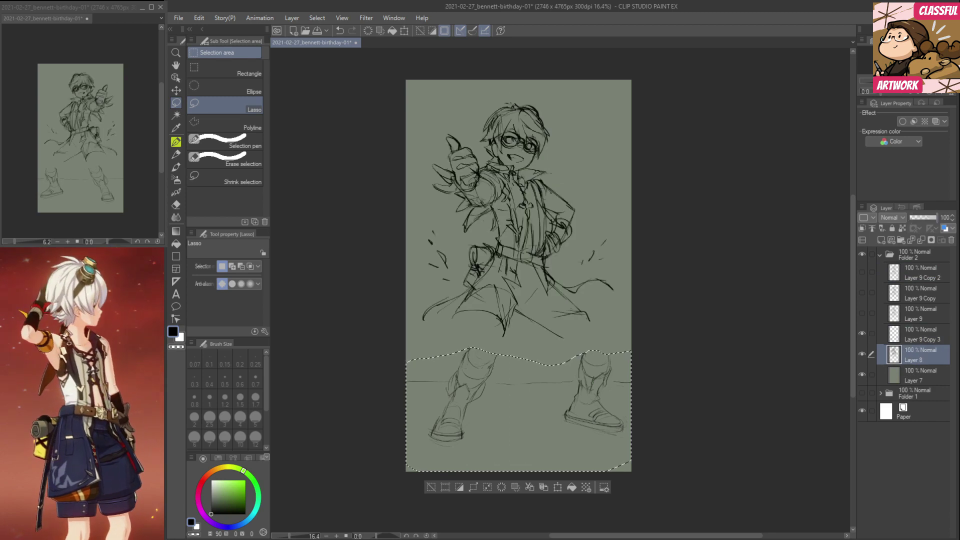
click(909, 334)
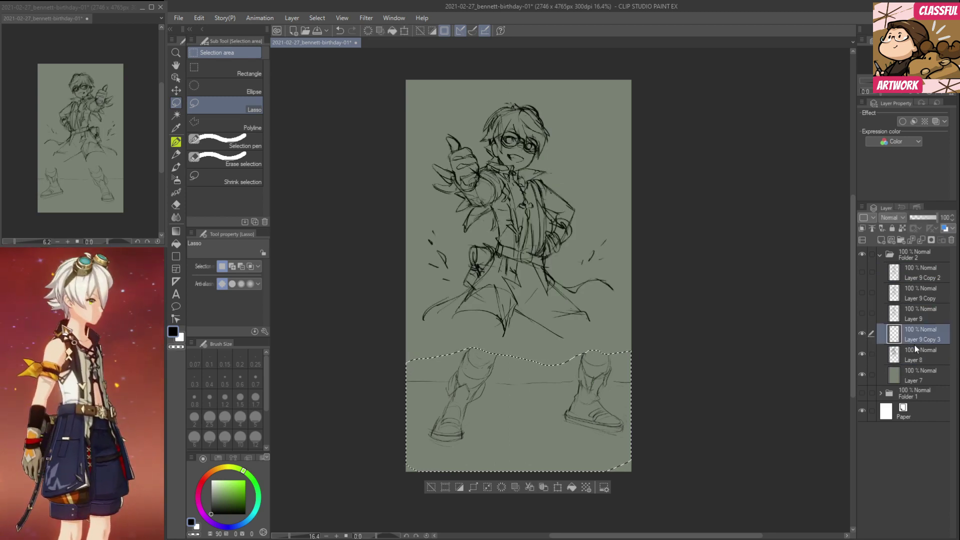
key(ctrl+e)
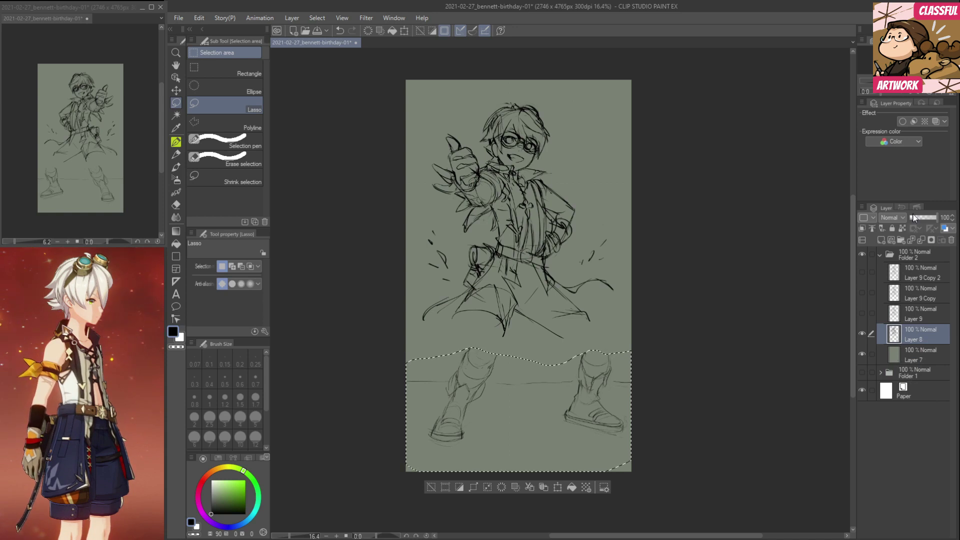
drag(915, 217, 917, 219)
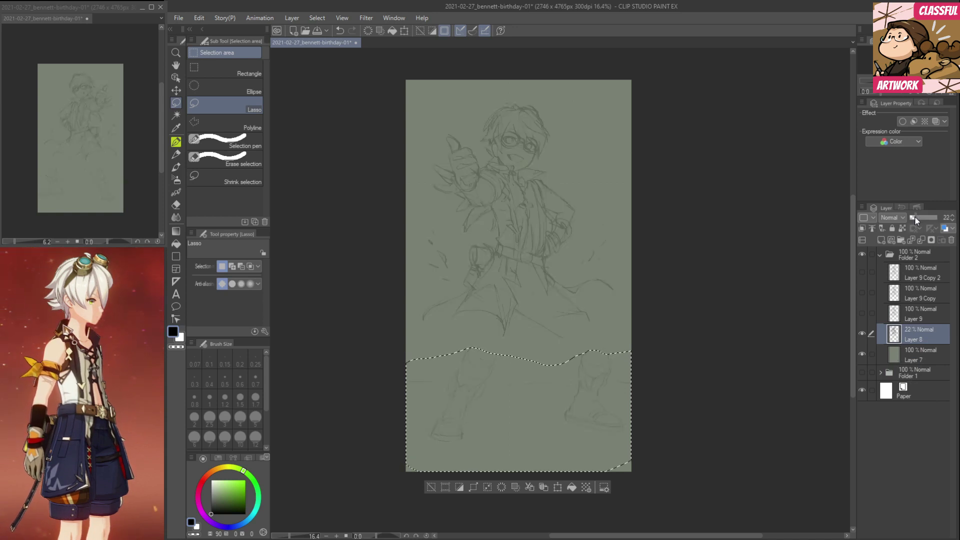
Show Layer 9 Copy 2 again, make it the active layer and clear the selection.
click(863, 311)
click(861, 310)
click(860, 296)
click(860, 298)
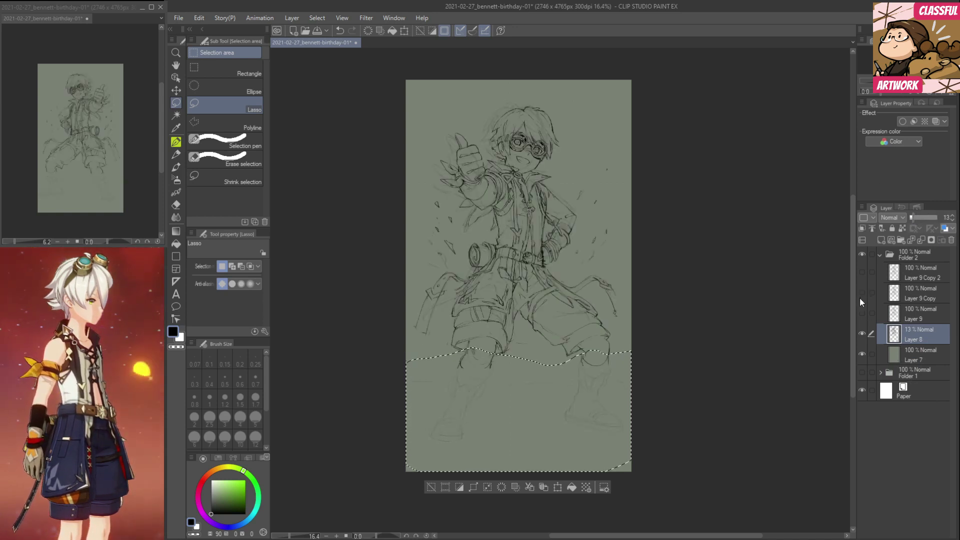
click(862, 273)
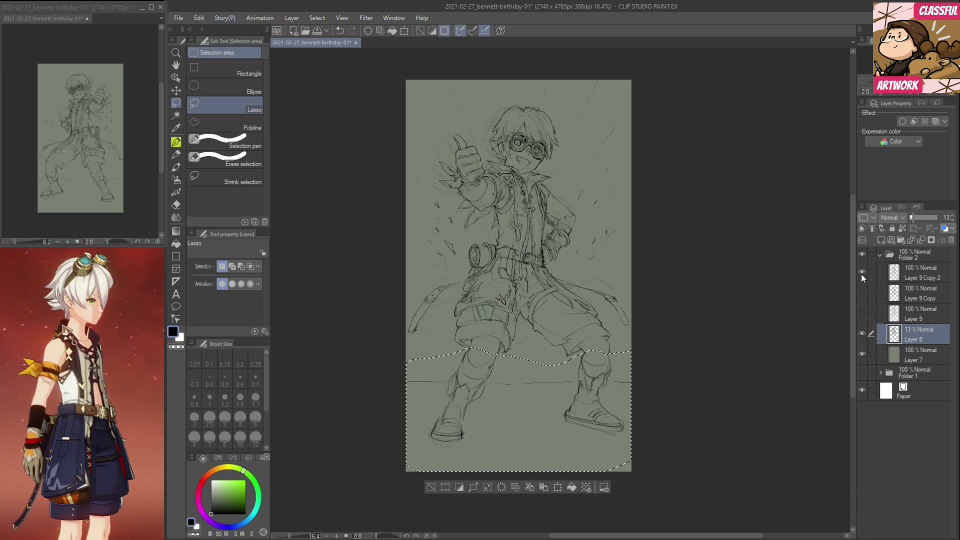
click(909, 276)
key(ctrl+d)
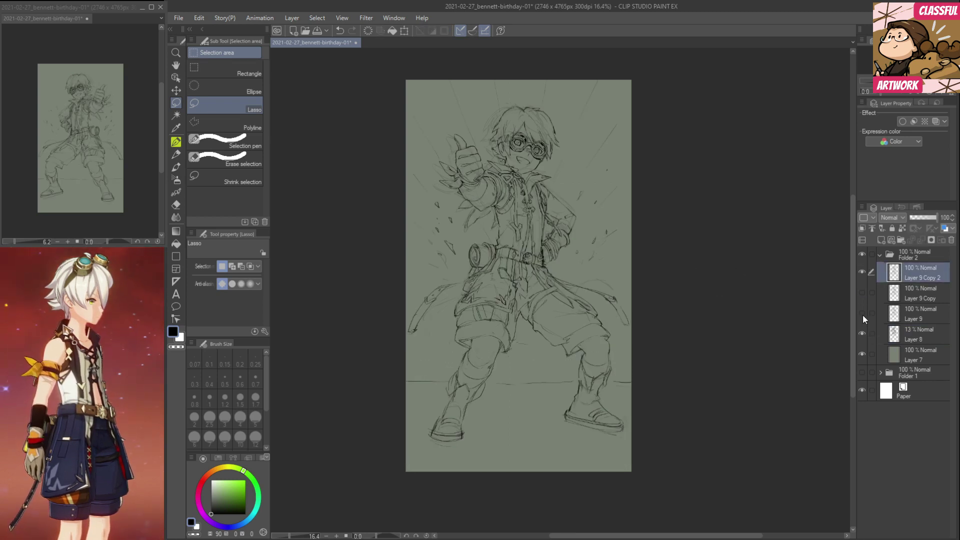
Compare the Layer 9 sketch with Layer 9 Copy 2 by toggling their visibility, leaving only the copy shown.
click(863, 315)
click(861, 271)
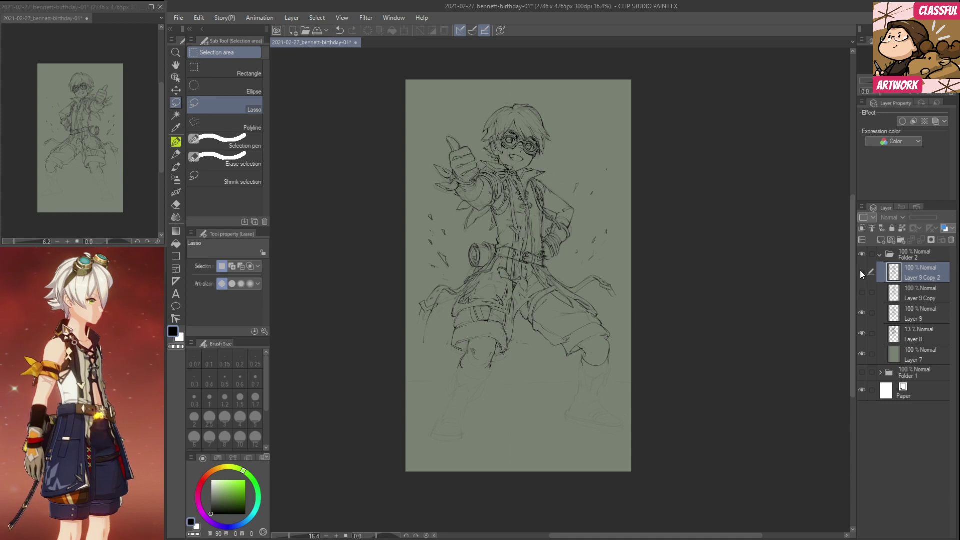
click(861, 273)
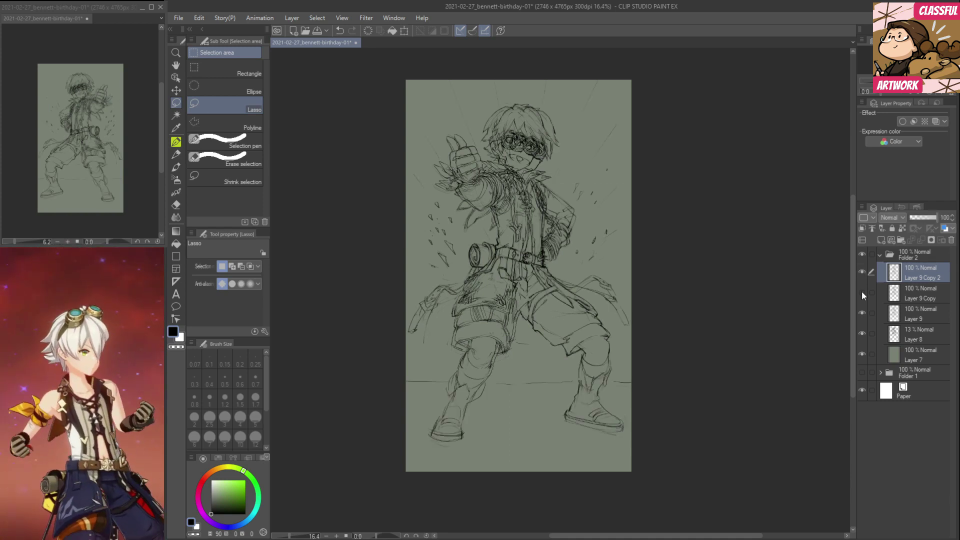
click(861, 313)
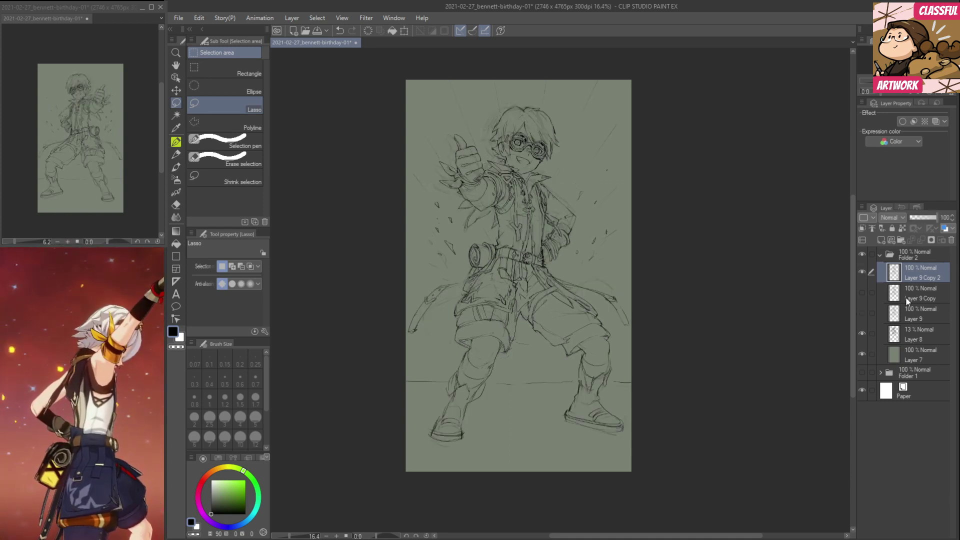
Lower the opacity of the rough sketch on Layer 8 to 6%.
click(917, 338)
click(952, 221)
click(953, 221)
click(952, 220)
click(952, 220)
click(953, 221)
click(953, 220)
click(952, 221)
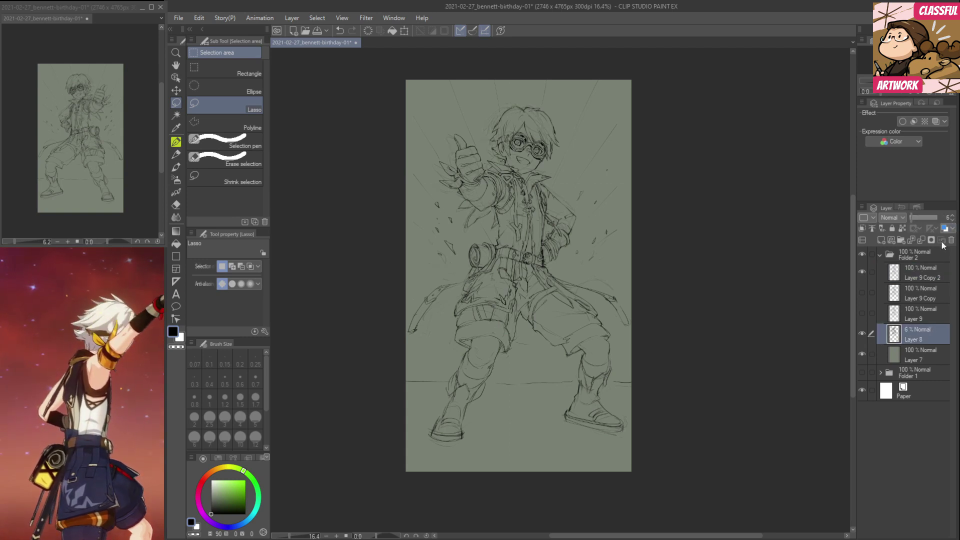
Duplicate Layer 9 Copy 2 and hide the original beneath the duplicate.
click(913, 275)
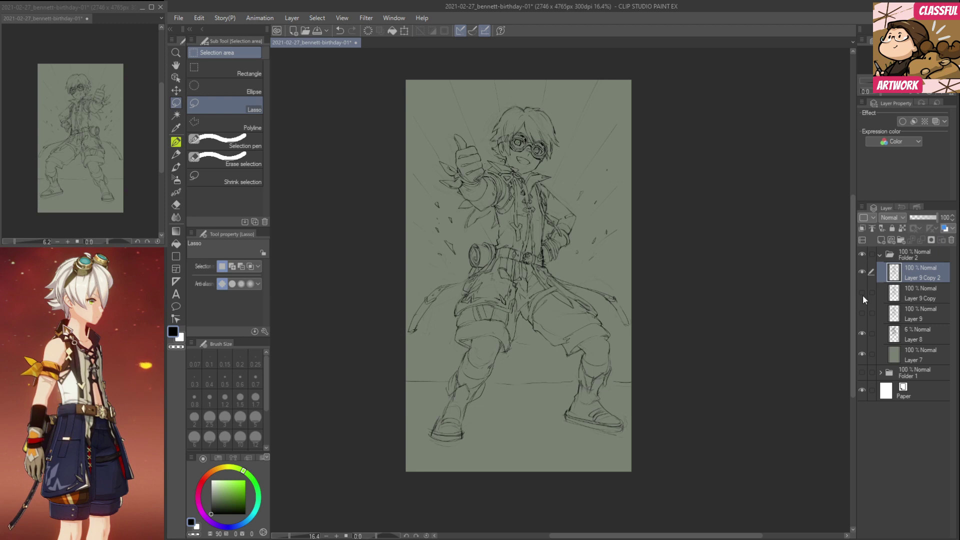
click(862, 272)
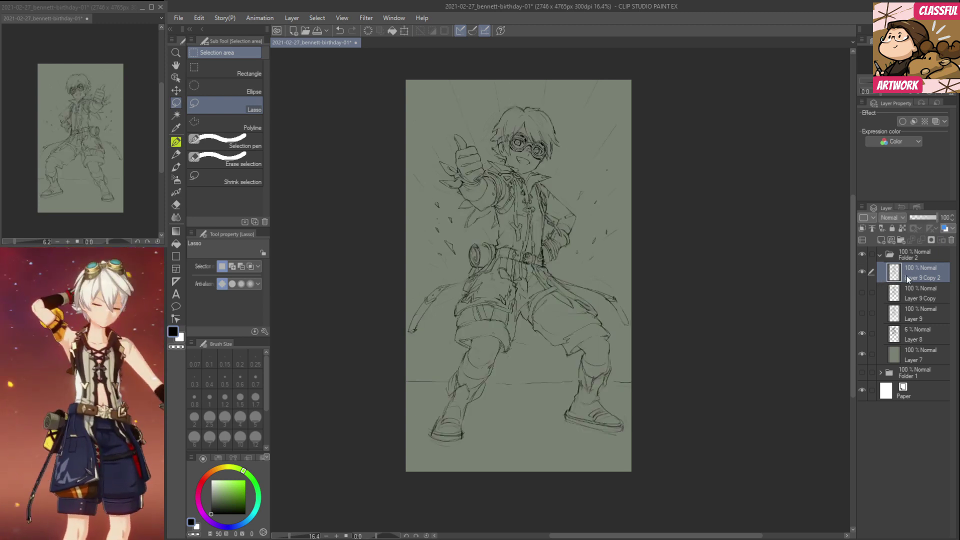
drag(908, 279, 881, 244)
click(862, 293)
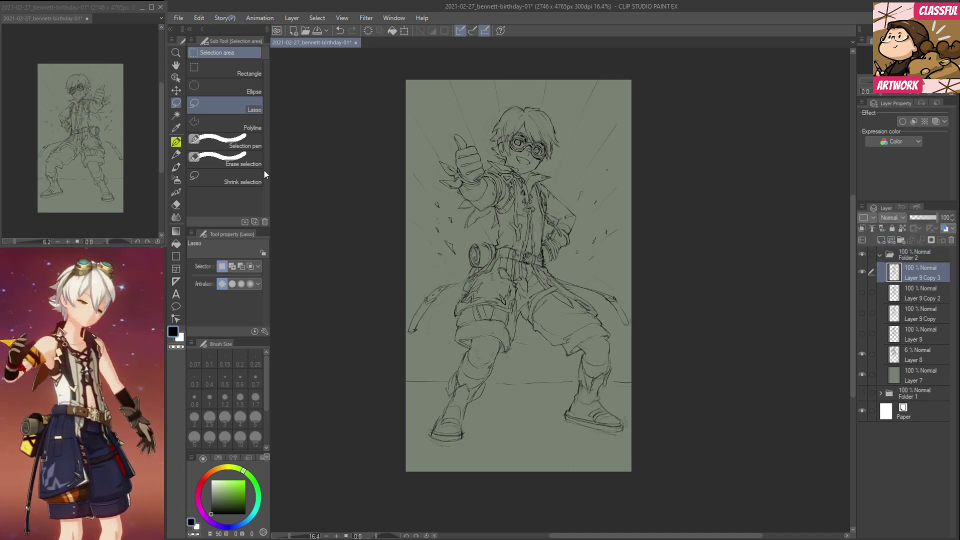
Lasso the head, arms and torso above the waist, rotate them slightly clockwise, shift them up and right, and deselect.
mouse_move(536, 226)
mouse_down()
mouse_move(519, 240)
mouse_move(504, 224)
mouse_move(467, 228)
mouse_move(418, 159)
mouse_move(467, 126)
mouse_move(475, 137)
mouse_move(507, 102)
mouse_move(554, 106)
mouse_move(580, 141)
mouse_move(573, 170)
mouse_move(584, 222)
mouse_move(564, 227)
mouse_up()
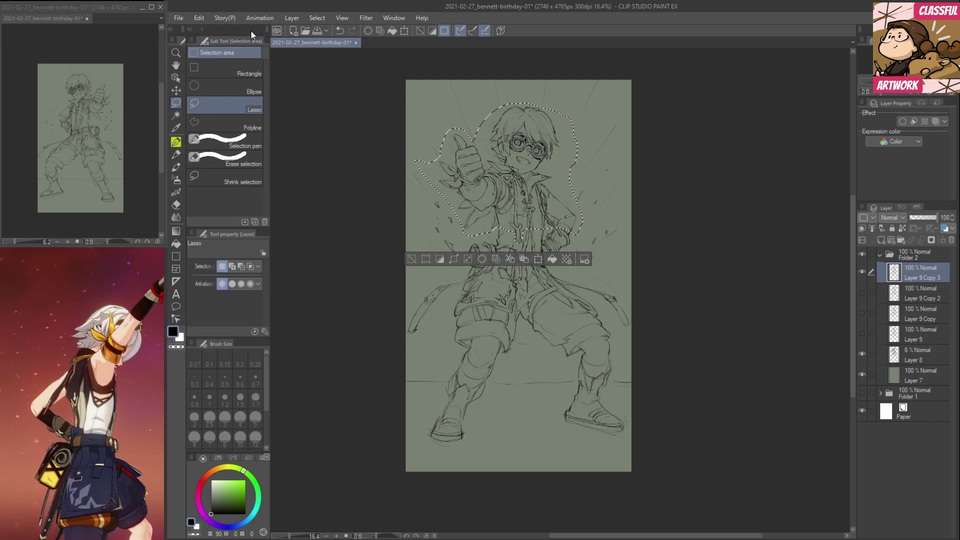
click(199, 18)
mouse_move(252, 268)
click(371, 274)
drag(681, 162, 684, 169)
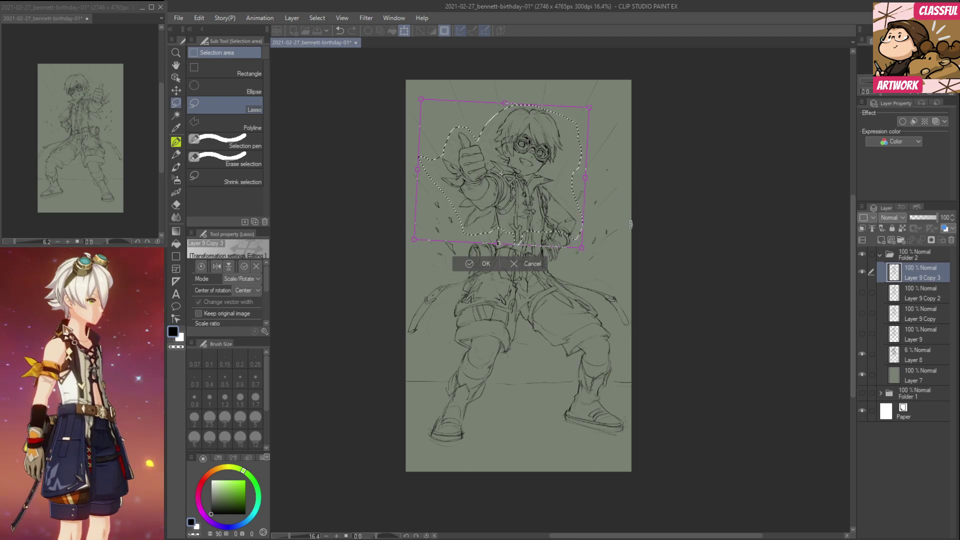
drag(555, 193, 556, 193)
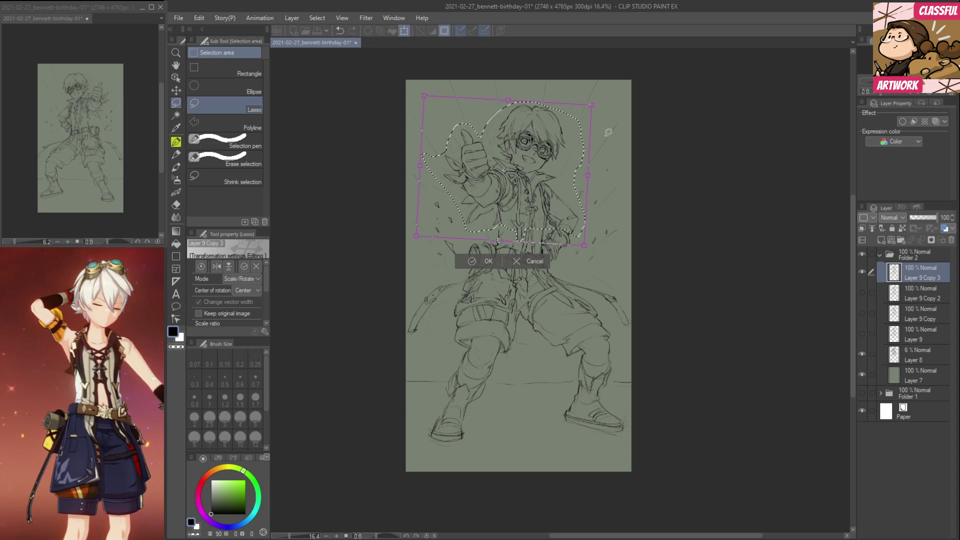
key(Return)
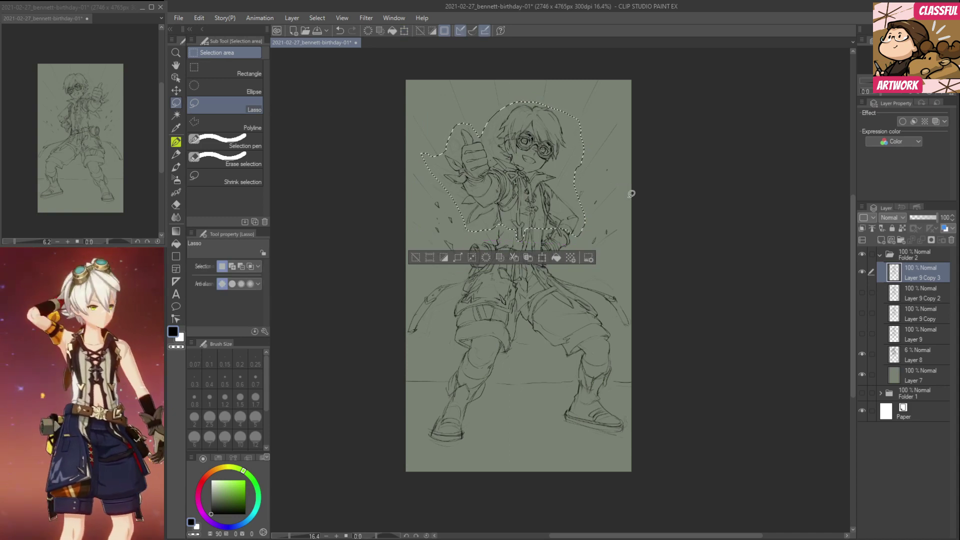
key(k)
key(m)
key(ctrl+d)
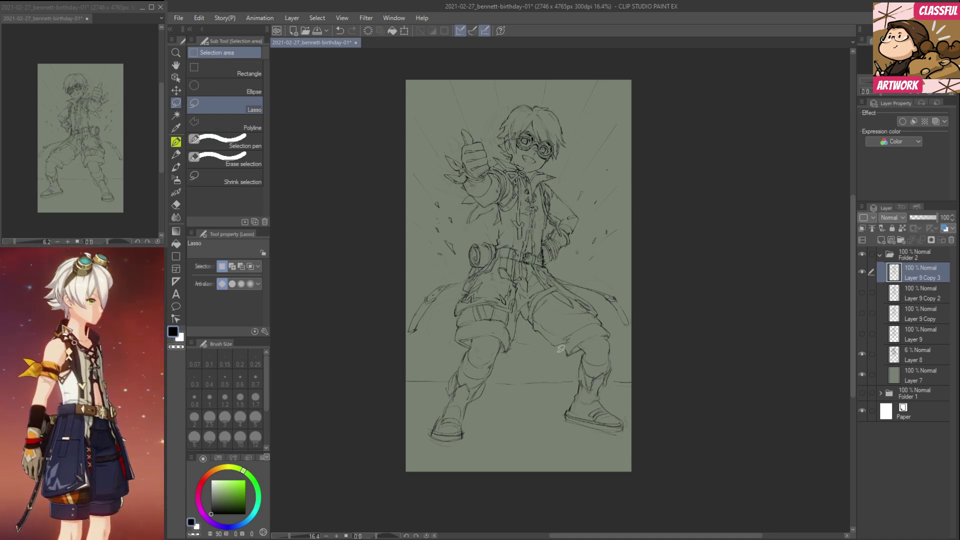
Lasso the upper body including the belt pouch, rotate it a little further clockwise and shift it slightly with Scale/Rotate.
drag(574, 253, 519, 259)
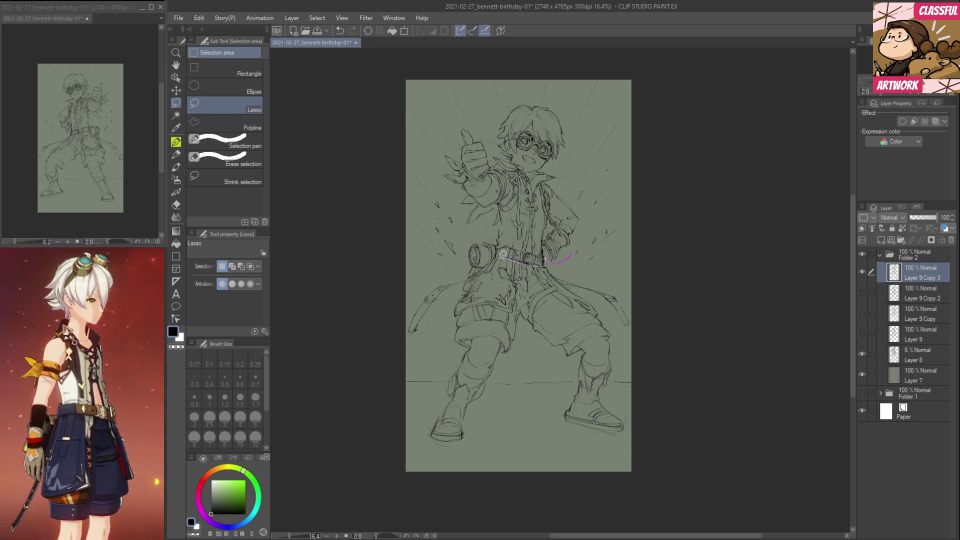
mouse_move(502, 254)
mouse_down()
mouse_move(462, 276)
mouse_move(467, 231)
mouse_move(442, 182)
mouse_move(443, 153)
mouse_move(453, 128)
mouse_move(521, 98)
mouse_move(540, 100)
mouse_move(576, 136)
mouse_move(583, 235)
mouse_move(566, 256)
mouse_up()
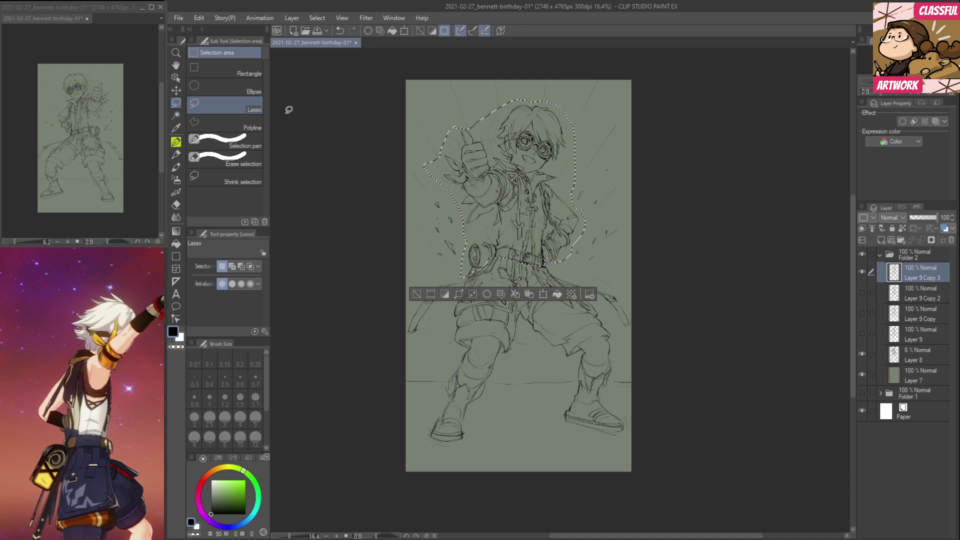
click(206, 18)
mouse_move(268, 270)
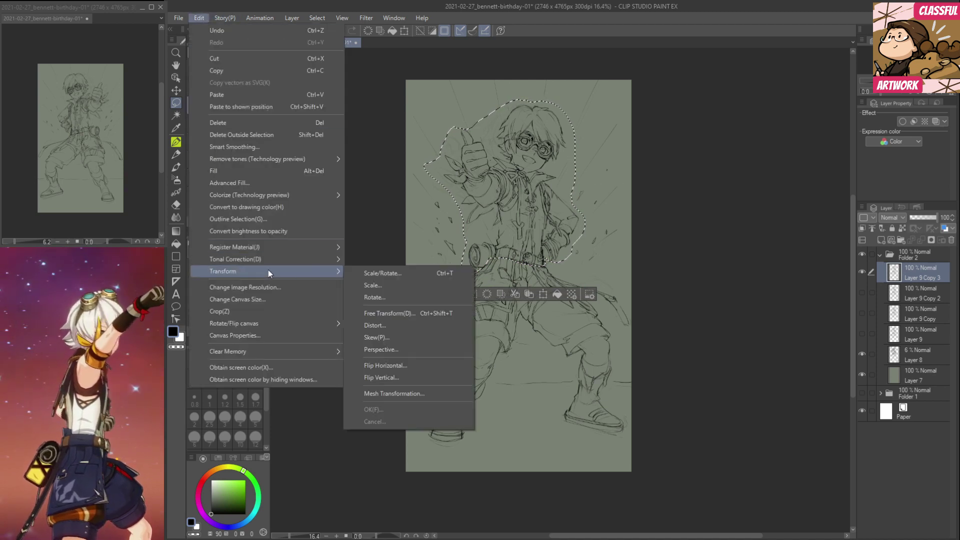
click(373, 275)
drag(612, 148, 614, 160)
drag(553, 204, 556, 202)
drag(615, 191, 613, 195)
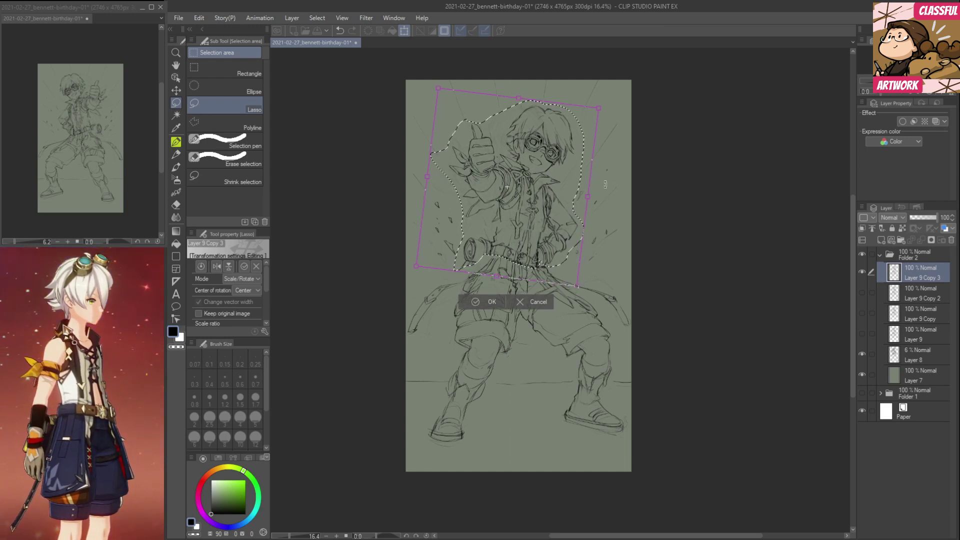
key(Return)
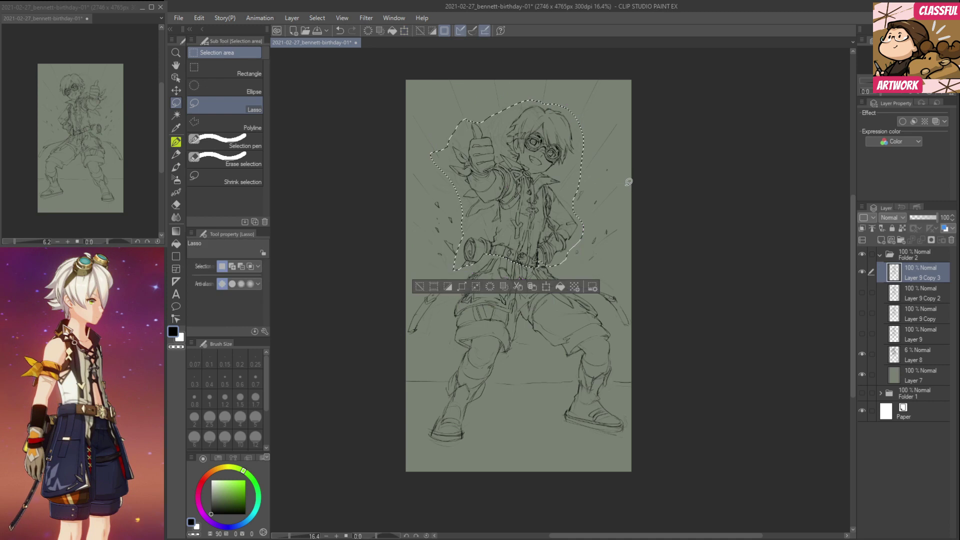
Lasso the lower body from the belt and pouch down to the feet and move it slightly up and right.
mouse_move(470, 230)
mouse_down()
mouse_move(507, 219)
mouse_move(515, 238)
mouse_move(531, 223)
mouse_move(539, 247)
mouse_up()
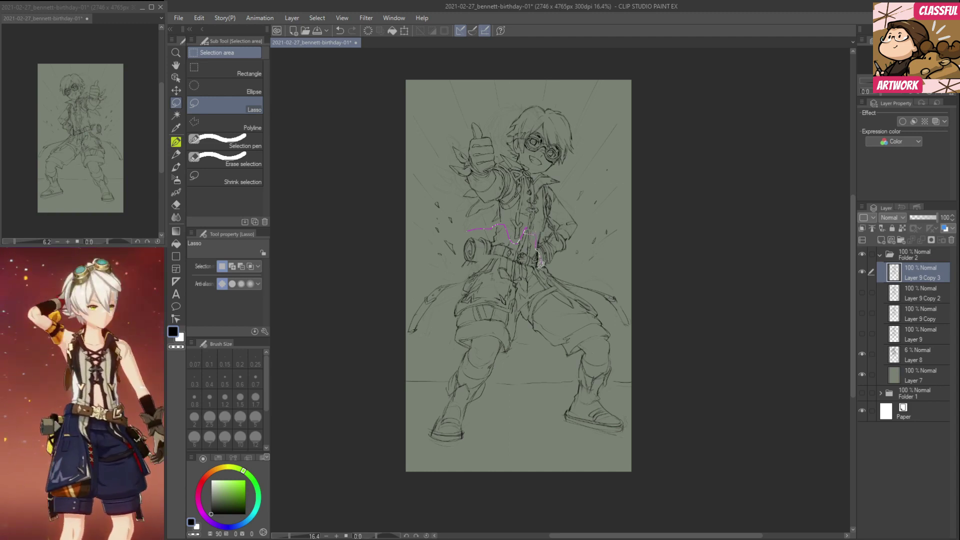
mouse_move(541, 261)
mouse_down()
mouse_move(617, 278)
mouse_move(656, 353)
mouse_move(640, 449)
mouse_move(435, 471)
mouse_move(387, 461)
mouse_move(363, 383)
mouse_move(380, 319)
mouse_move(399, 294)
mouse_move(450, 266)
mouse_move(464, 241)
mouse_up()
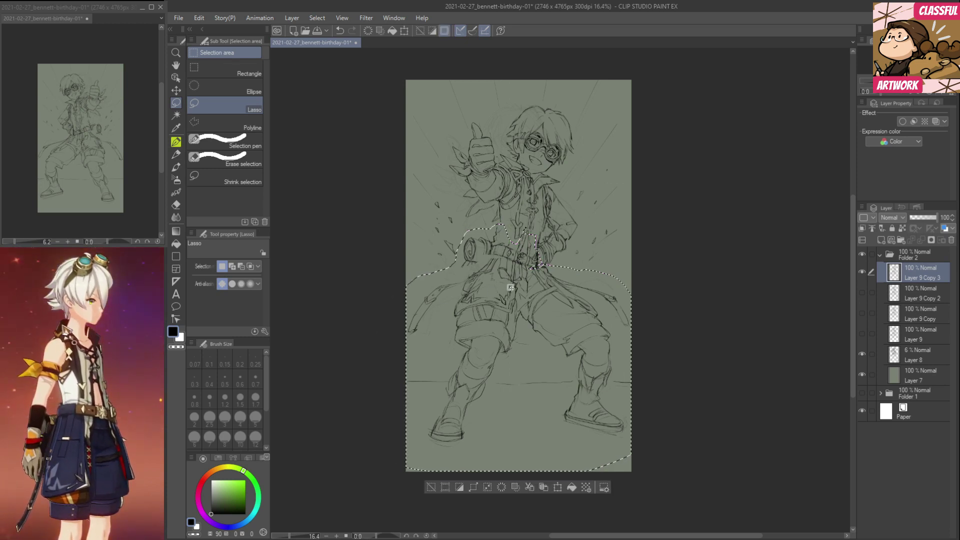
click(175, 90)
drag(481, 284, 485, 289)
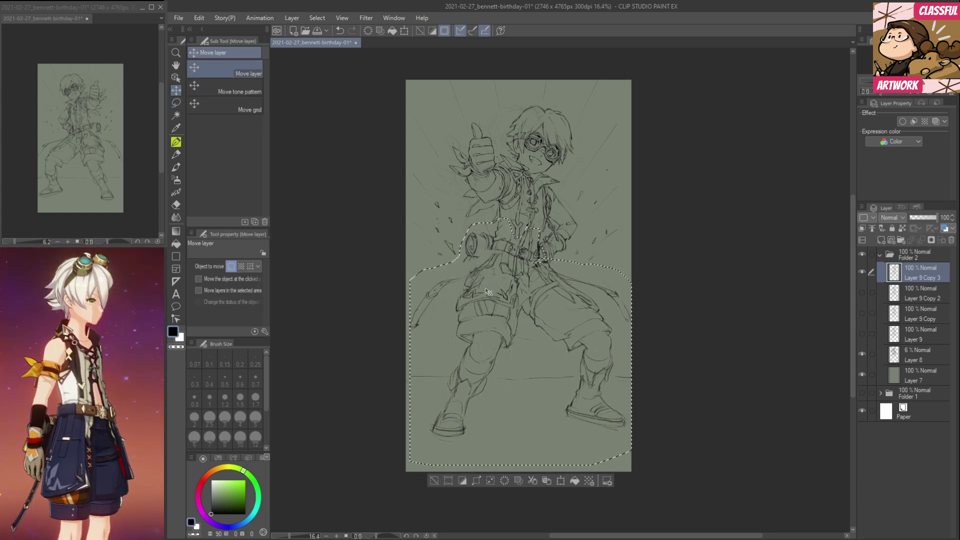
click(176, 103)
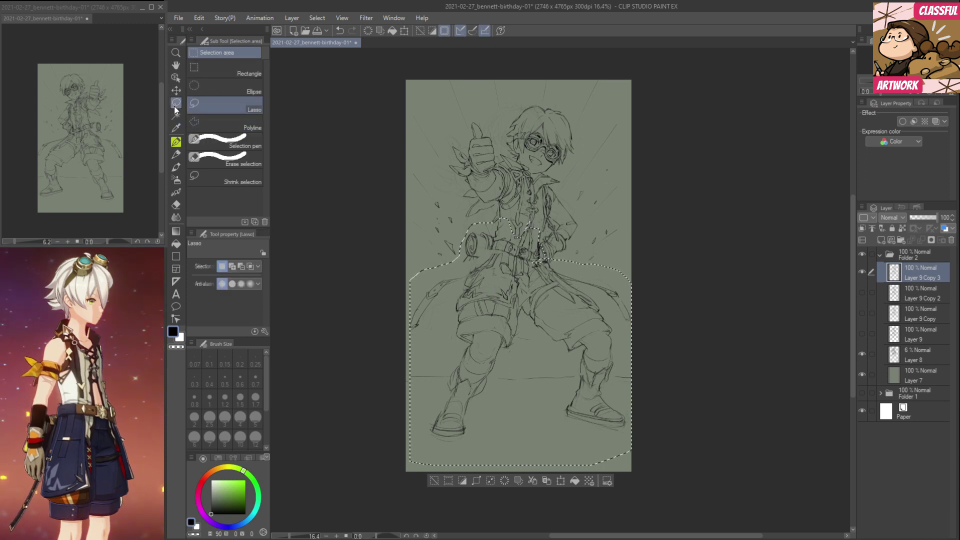
Deselect the lower body and toggle Layer 9 Copy 3 and Layer 9 Copy 2 to compare the new pose with the previous one.
key(ctrl+d)
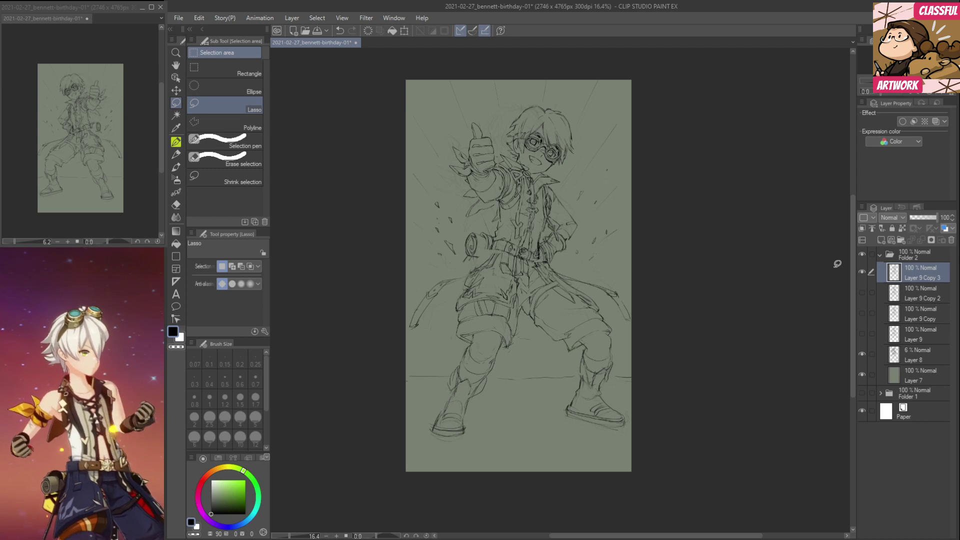
click(862, 272)
click(862, 273)
click(863, 291)
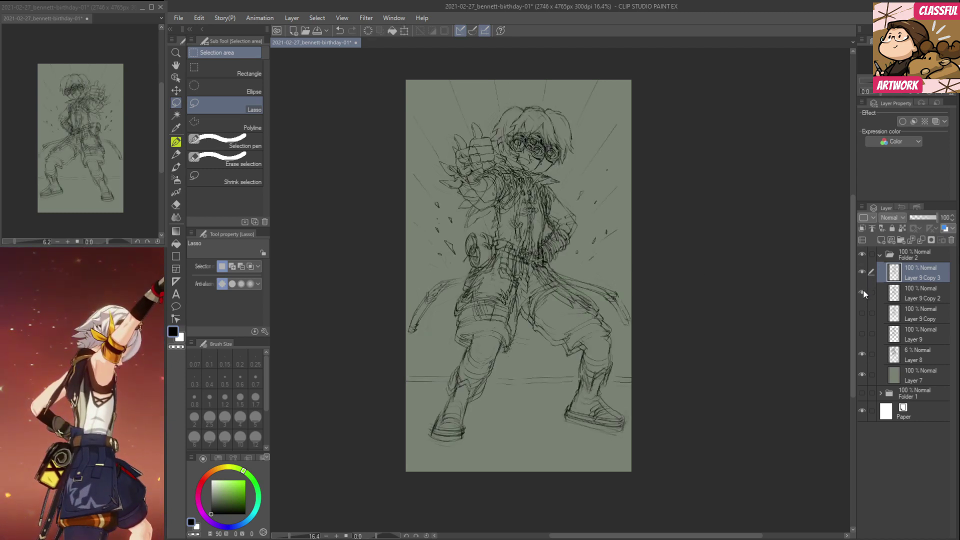
click(861, 279)
click(860, 292)
click(860, 280)
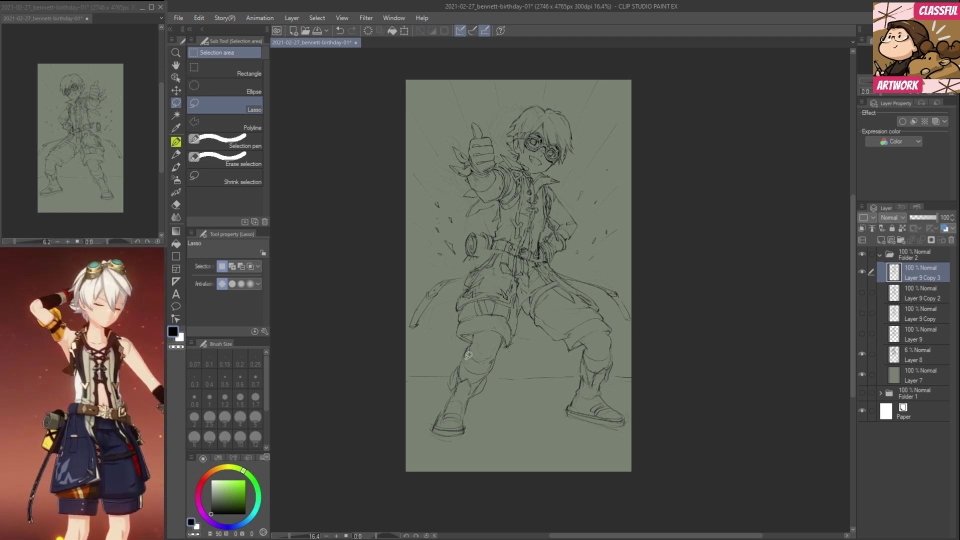
Lasso the leg under the belt pouch from the shorts cuff to the foot, enlarge it slightly with Scale/Rotate, and deselect.
mouse_move(462, 335)
mouse_down()
mouse_move(455, 345)
mouse_move(488, 322)
mouse_move(513, 340)
mouse_move(453, 443)
mouse_move(450, 362)
mouse_move(468, 326)
mouse_move(498, 343)
mouse_up()
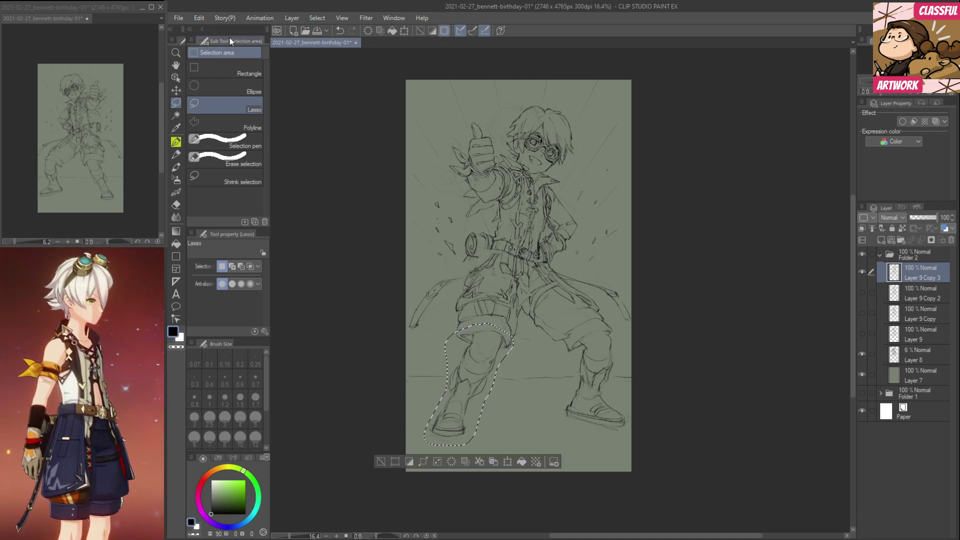
click(199, 18)
mouse_move(310, 269)
click(368, 272)
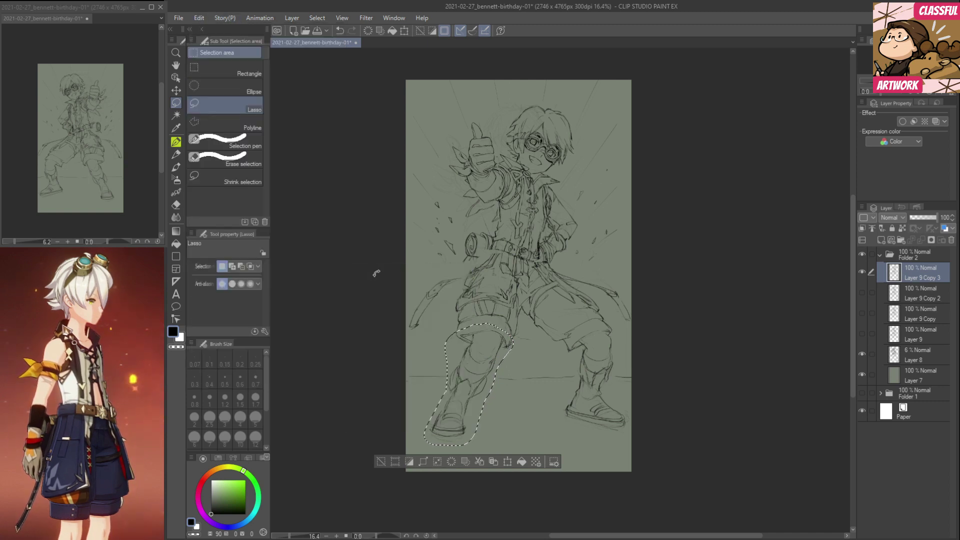
drag(516, 316, 518, 343)
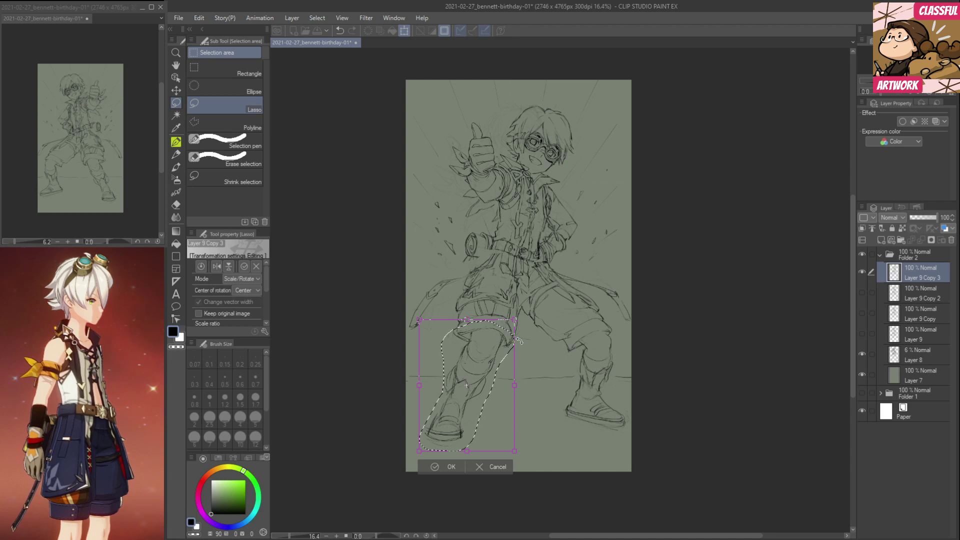
key(Return)
key(ctrl+d)
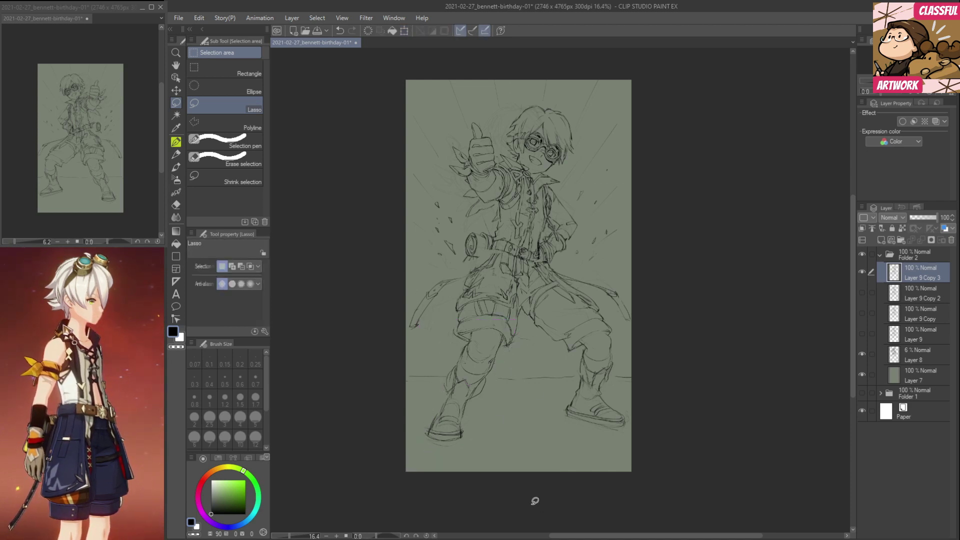
Compare the adjusted leg with Layer 9 Copy 2 by alternating the visibility of the two layers.
click(861, 293)
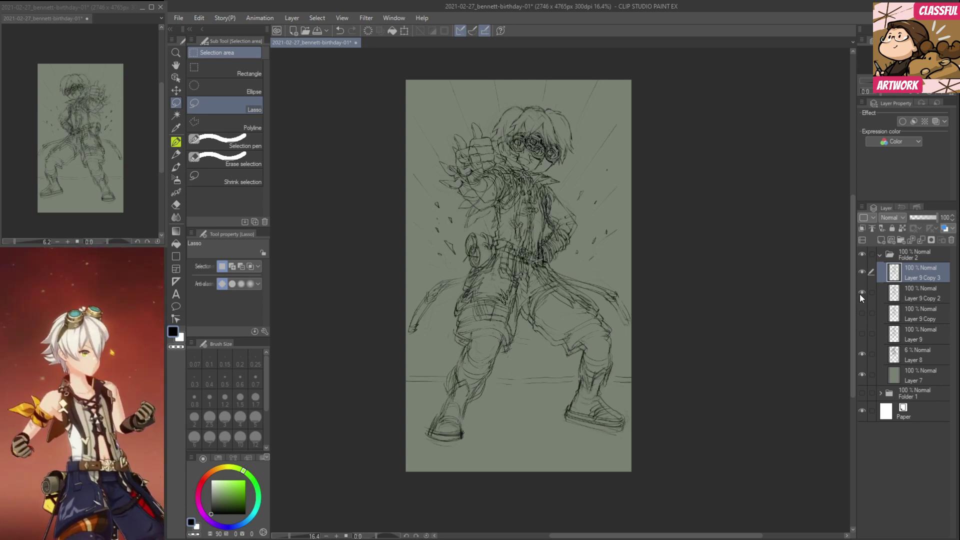
click(861, 274)
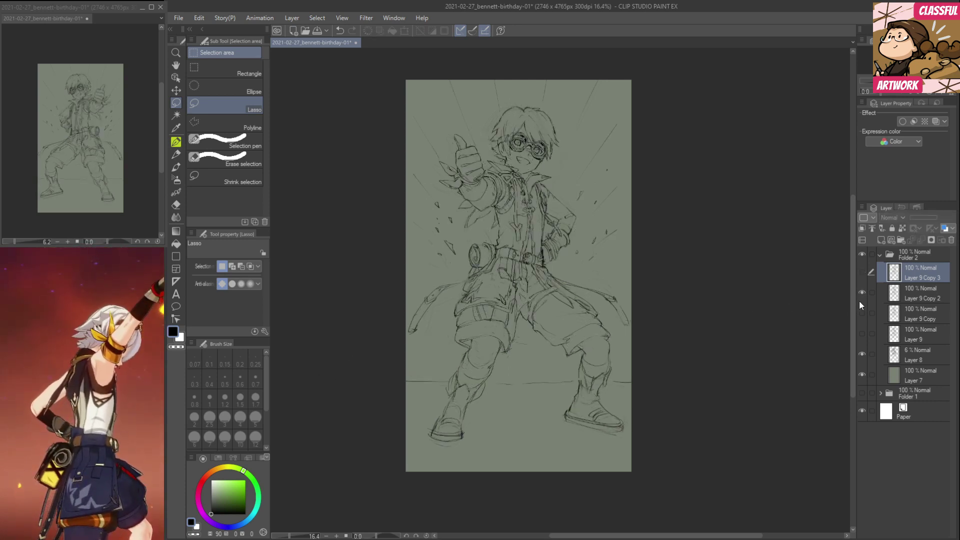
click(861, 273)
click(862, 293)
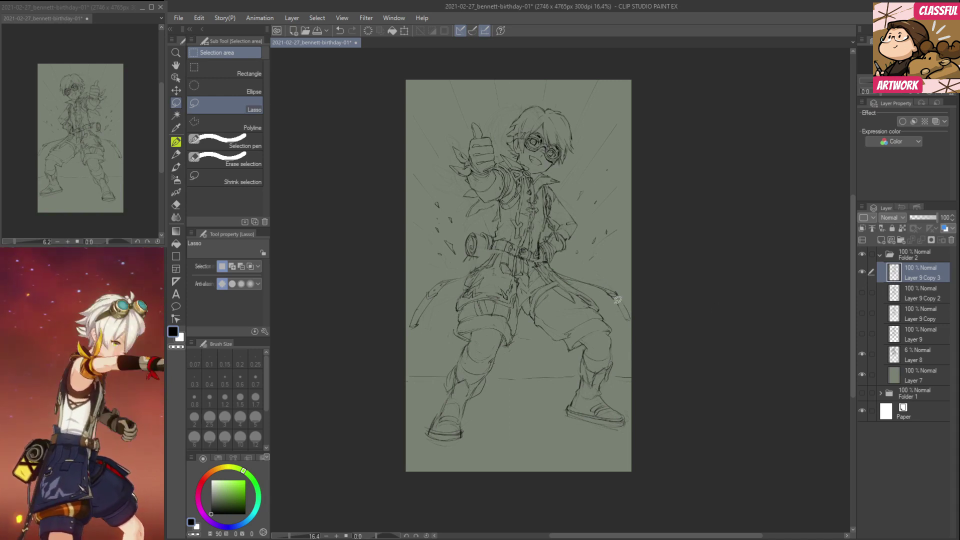
Flip the canvas view horizontally to check and continue the sketch in mirror view.
key(e)
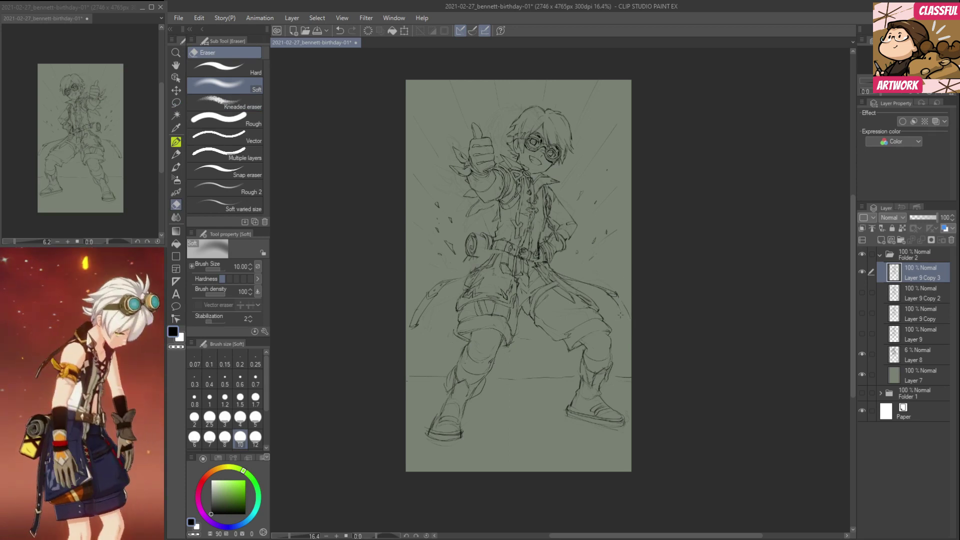
key(p)
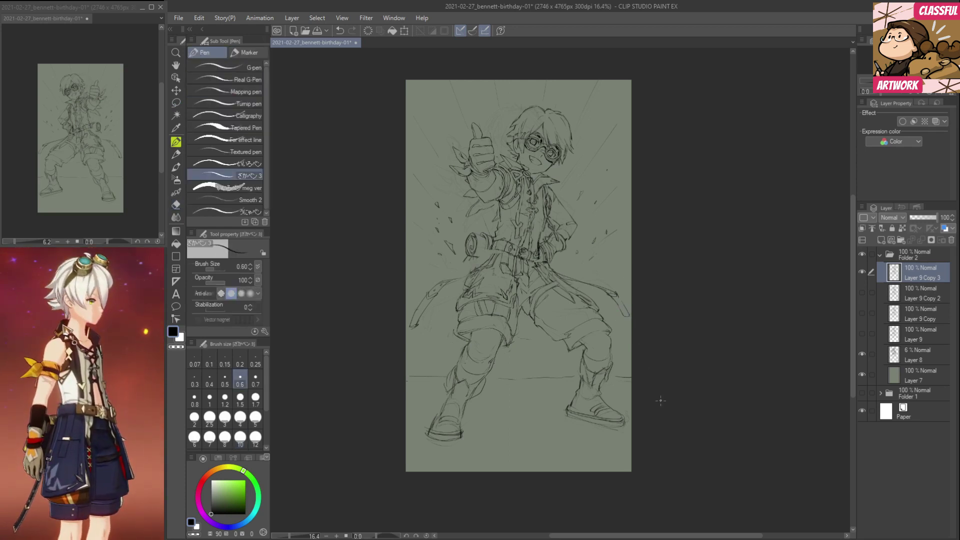
key(h)
drag(676, 312, 628, 317)
key(h)
key(h)
key(h)
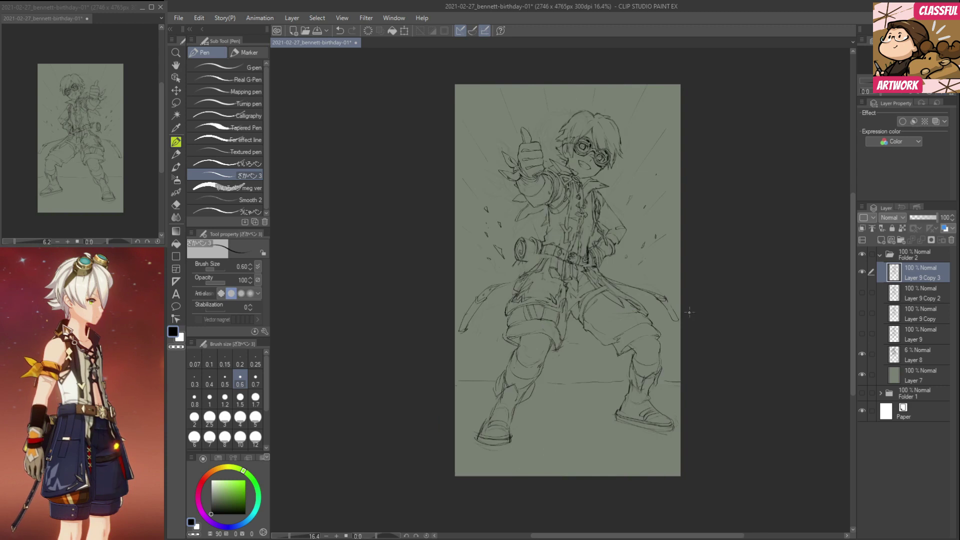
key(h)
key(h)
key(h)
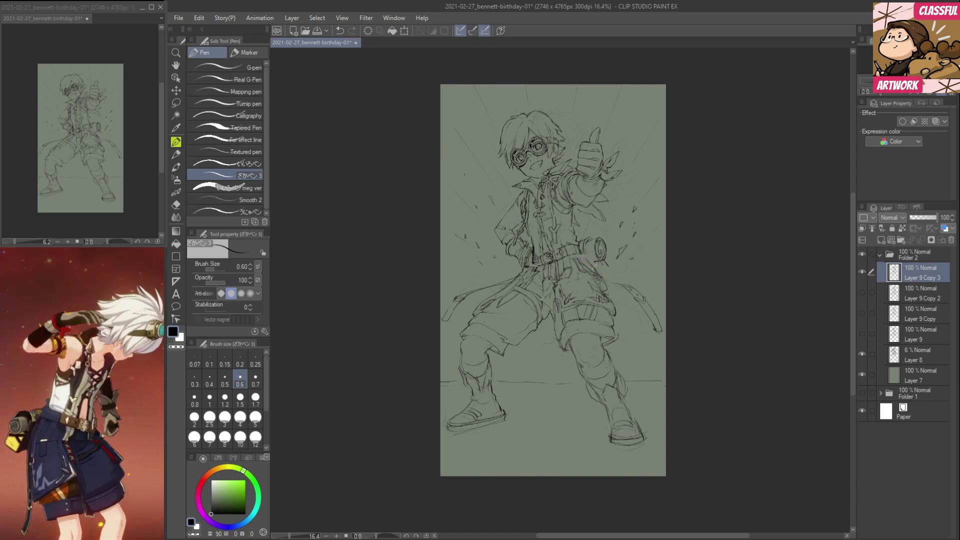
Erase and redraw the lines around the belt pouch and the cloth just beneath it at pen size 0.60.
key(e)
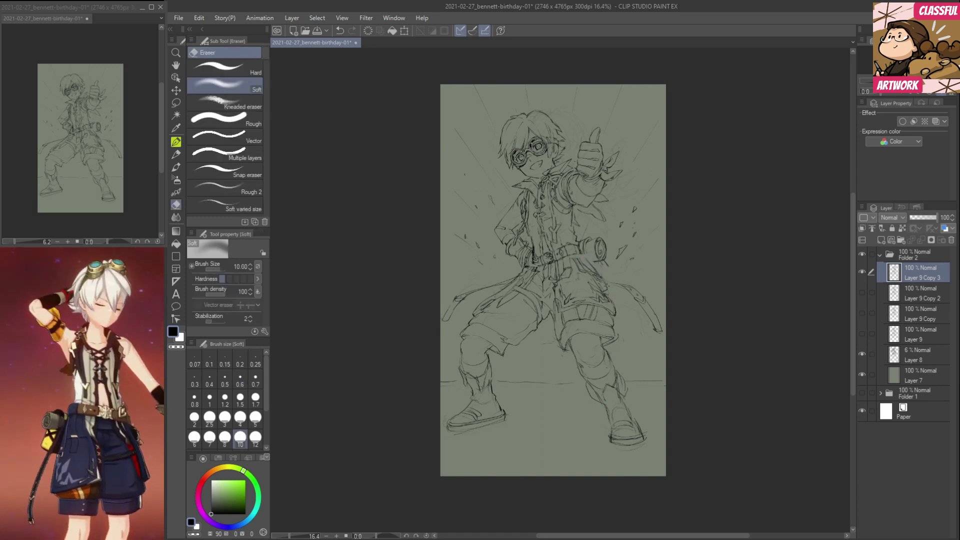
key(p)
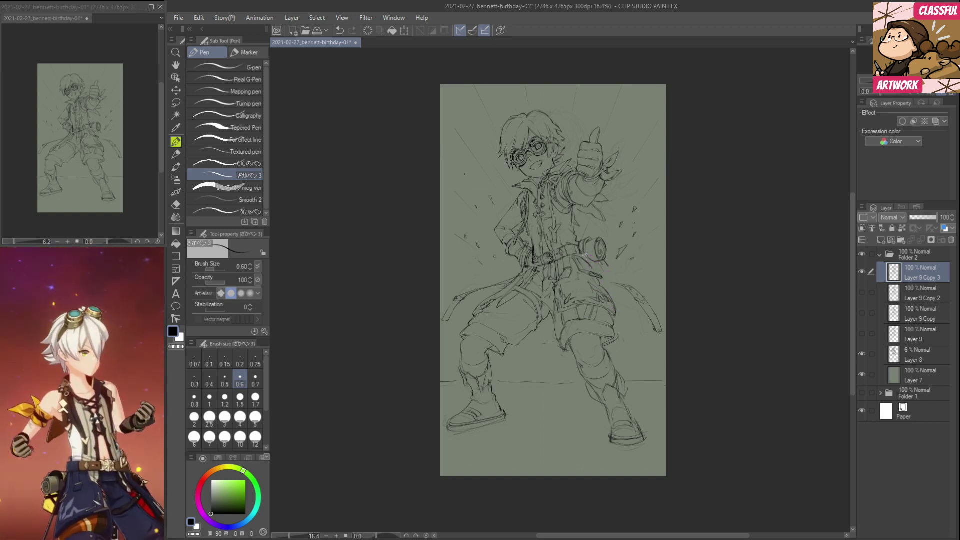
drag(604, 261, 610, 276)
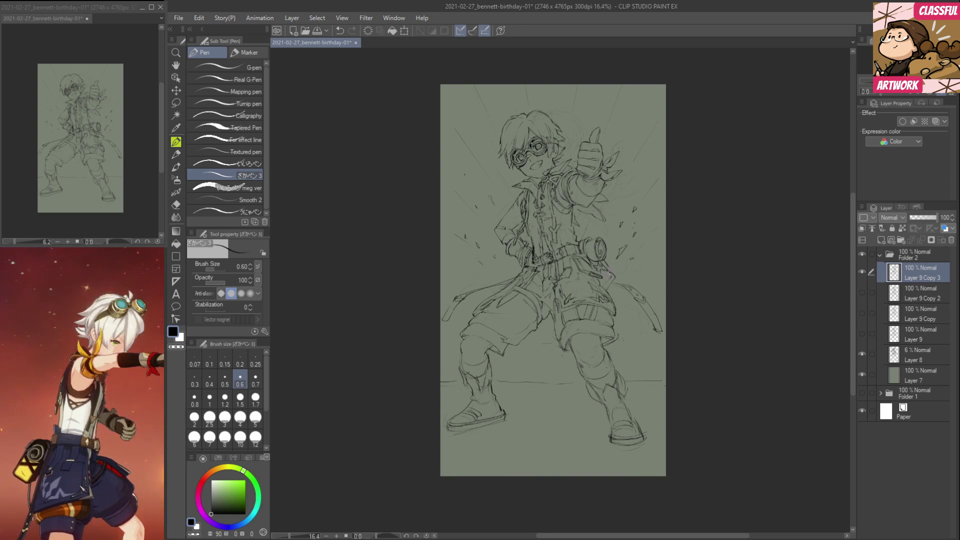
drag(607, 266, 617, 277)
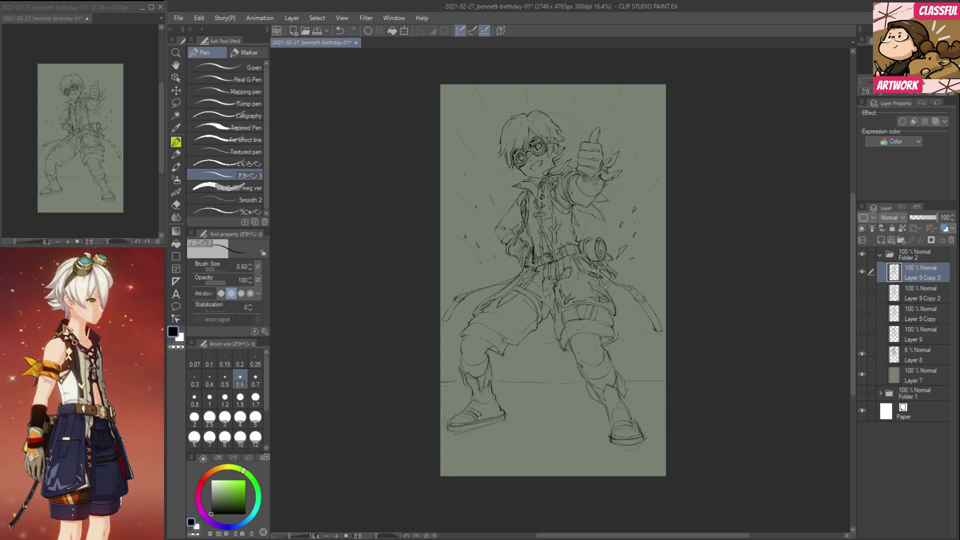
key(e)
key(p)
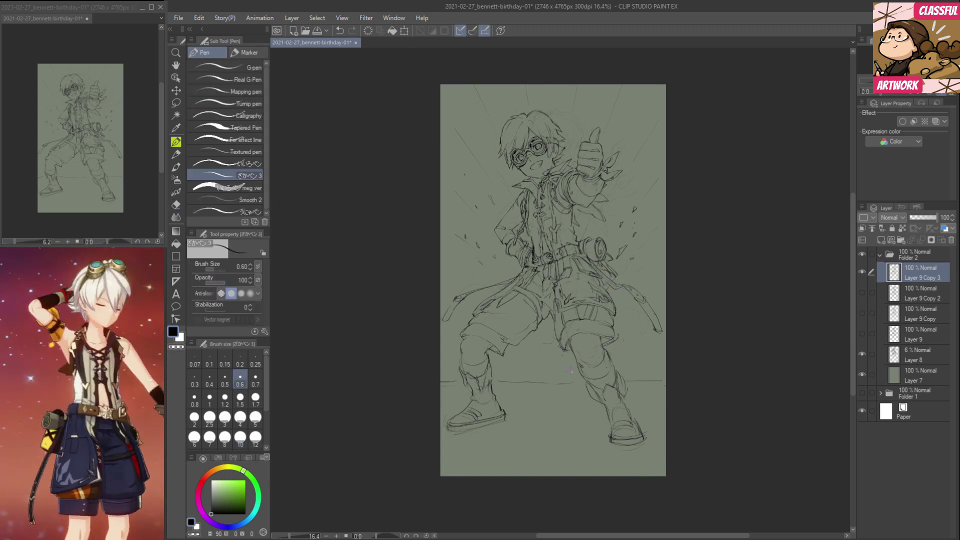
Clean up the far coat tail and the lower leg beneath the belt pouch with the soft eraser and pen.
key(e)
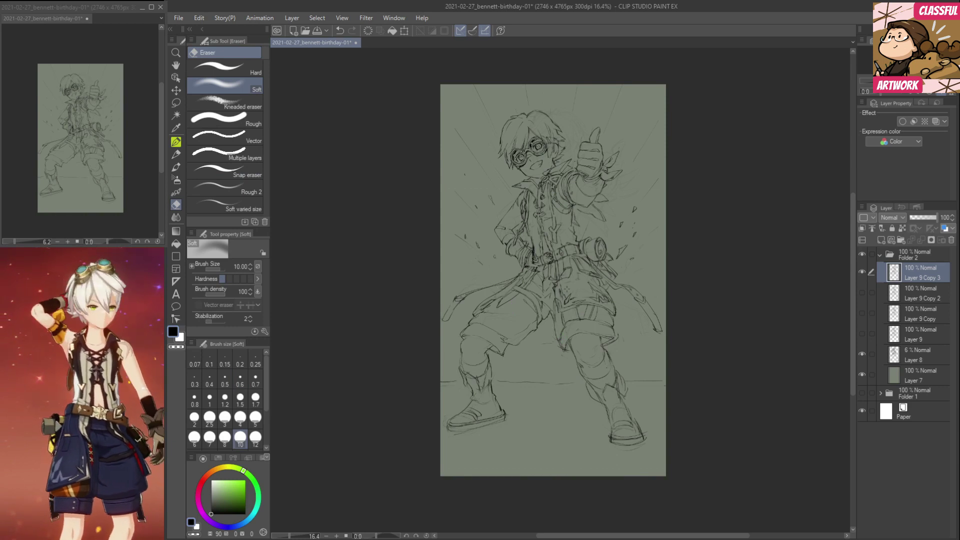
key(p)
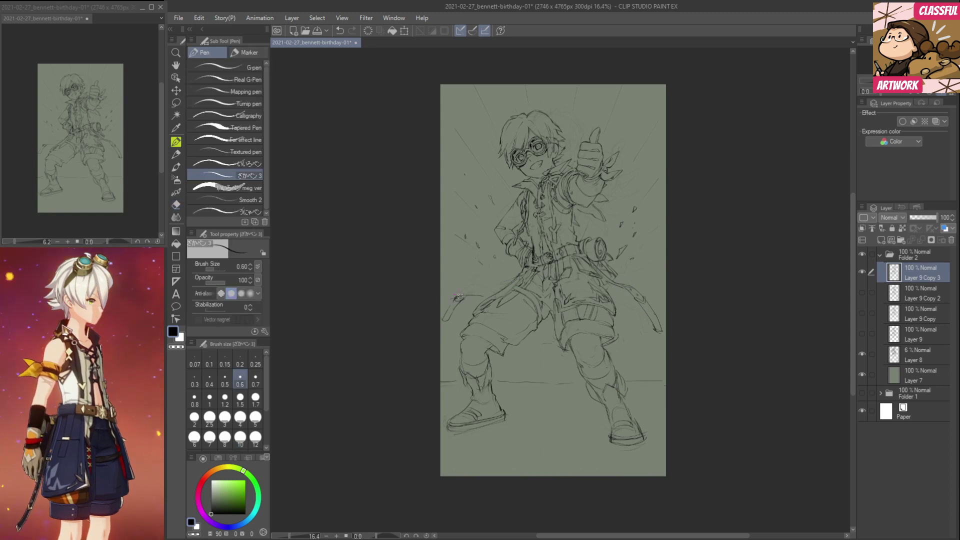
key(e)
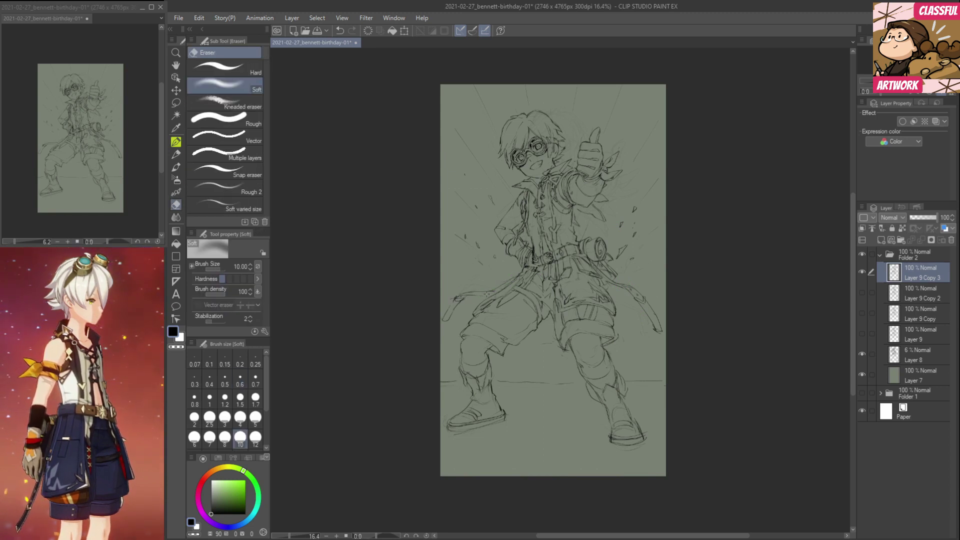
key(p)
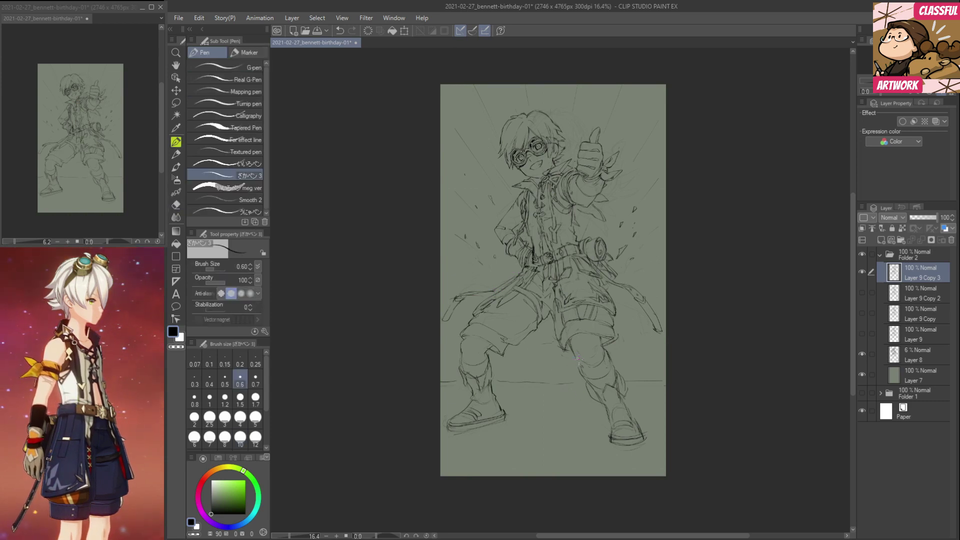
key(e)
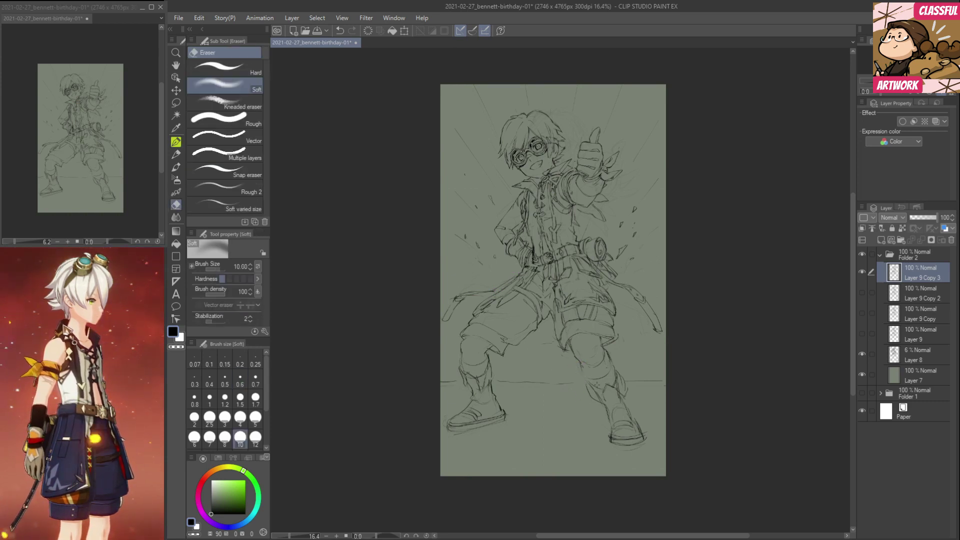
key(p)
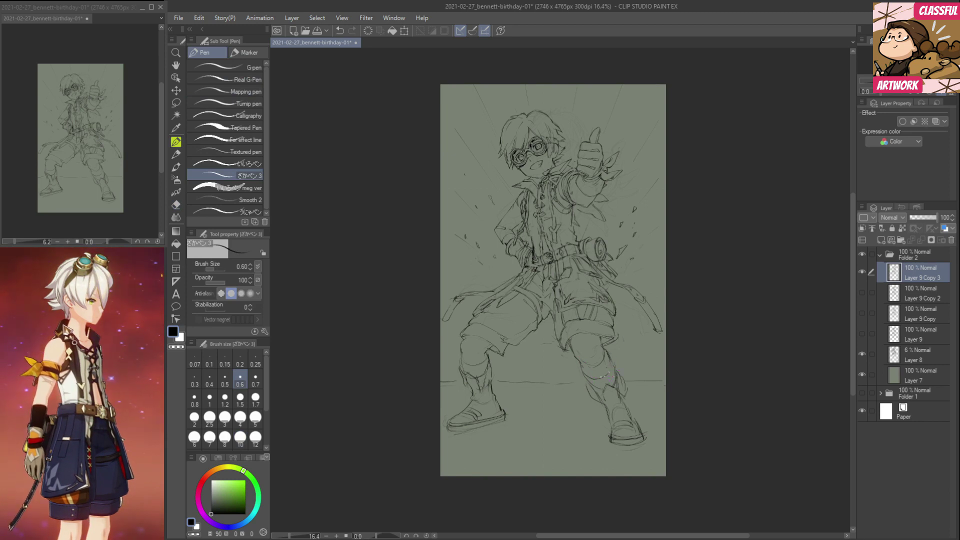
Lasso the lower leg beneath the belt pouch, cut most of the foot out of the selection, and enlarge it slightly with Scale/Rotate.
key(m)
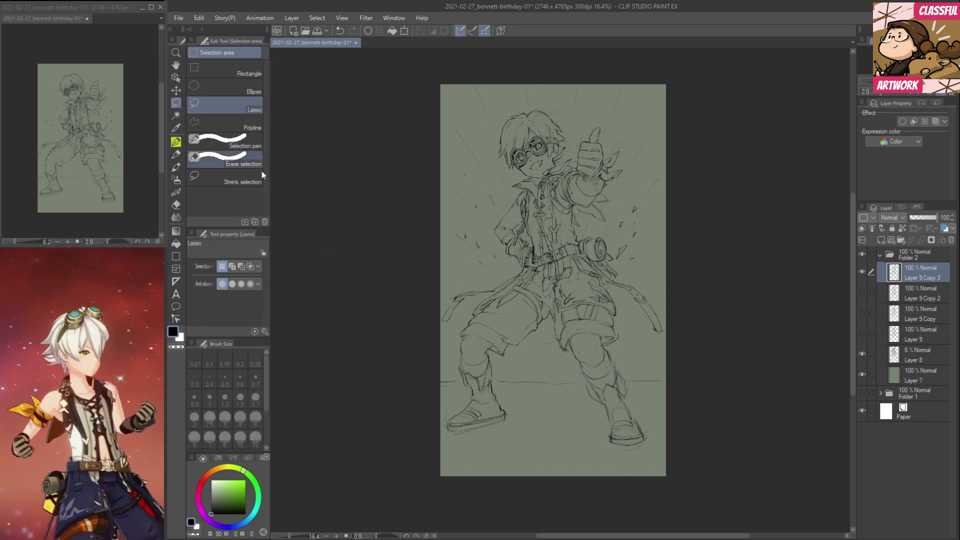
mouse_move(574, 352)
mouse_down()
mouse_move(606, 345)
mouse_move(636, 364)
mouse_move(657, 448)
mouse_move(594, 449)
mouse_move(572, 372)
mouse_up()
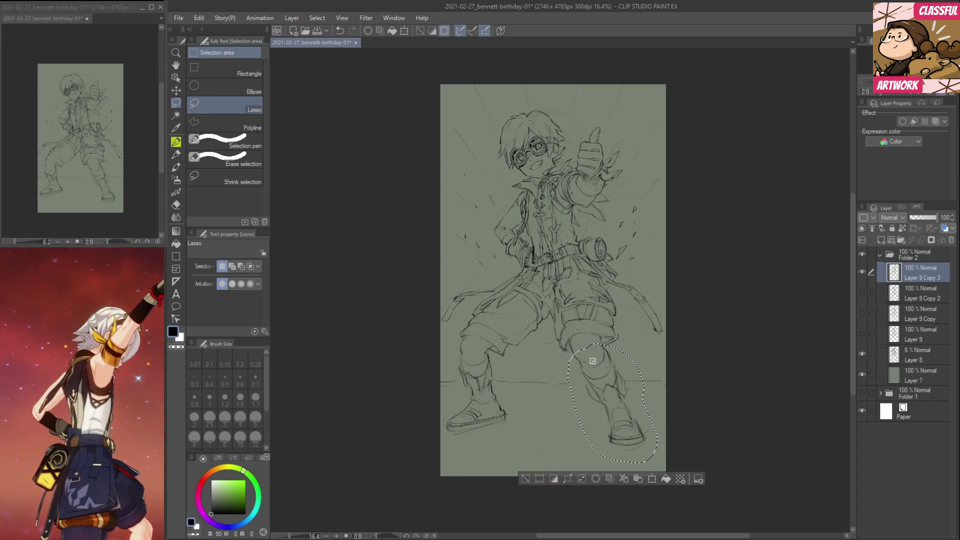
drag(607, 406, 652, 393)
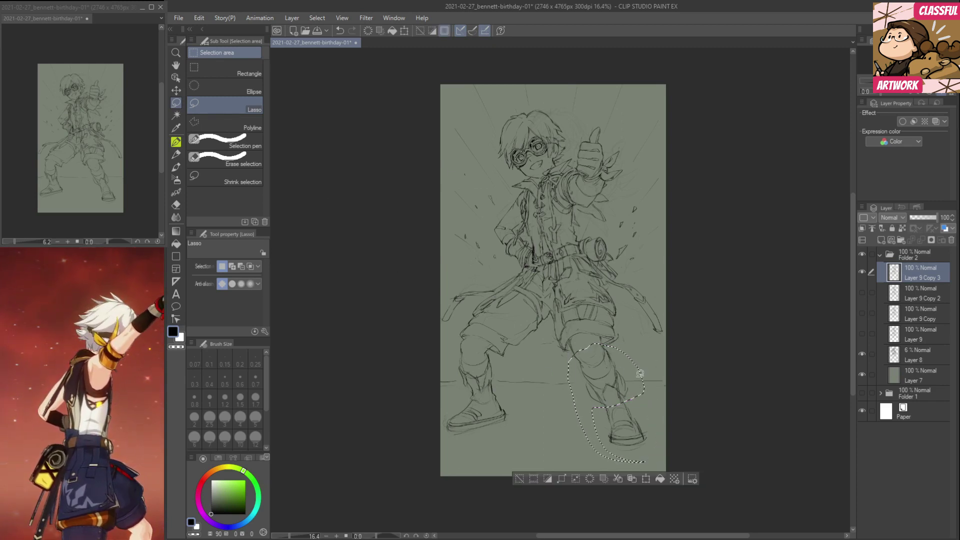
click(226, 18)
mouse_move(199, 18)
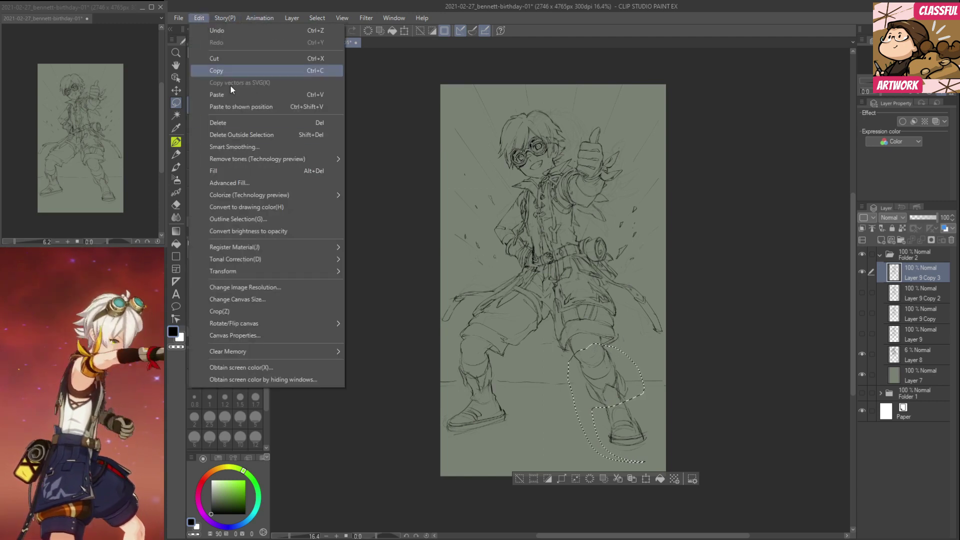
mouse_move(310, 271)
click(385, 270)
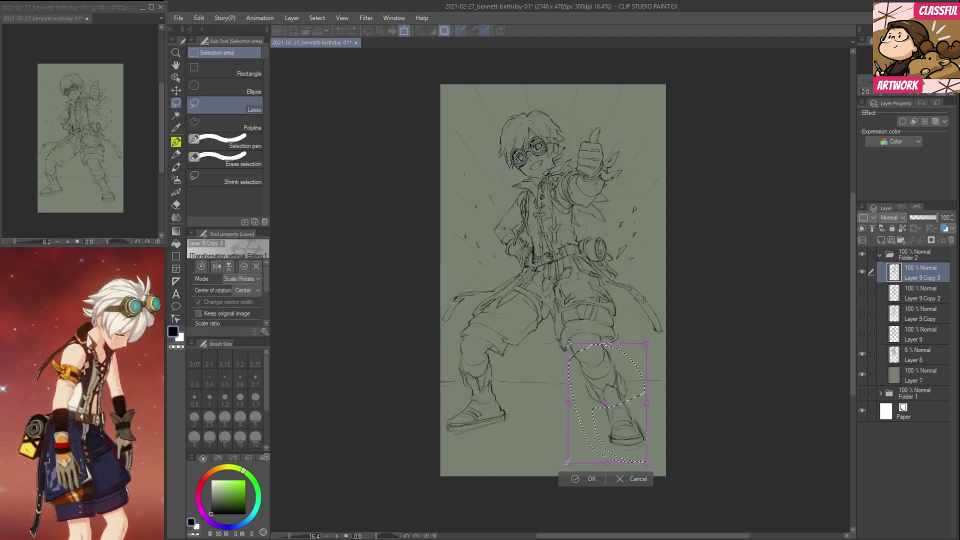
drag(568, 462, 563, 468)
drag(636, 429, 647, 418)
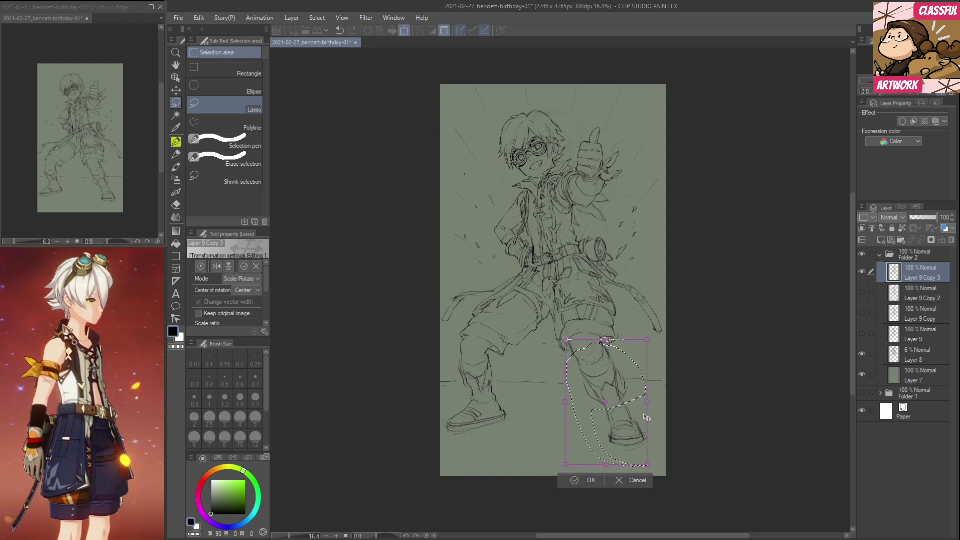
key(Return)
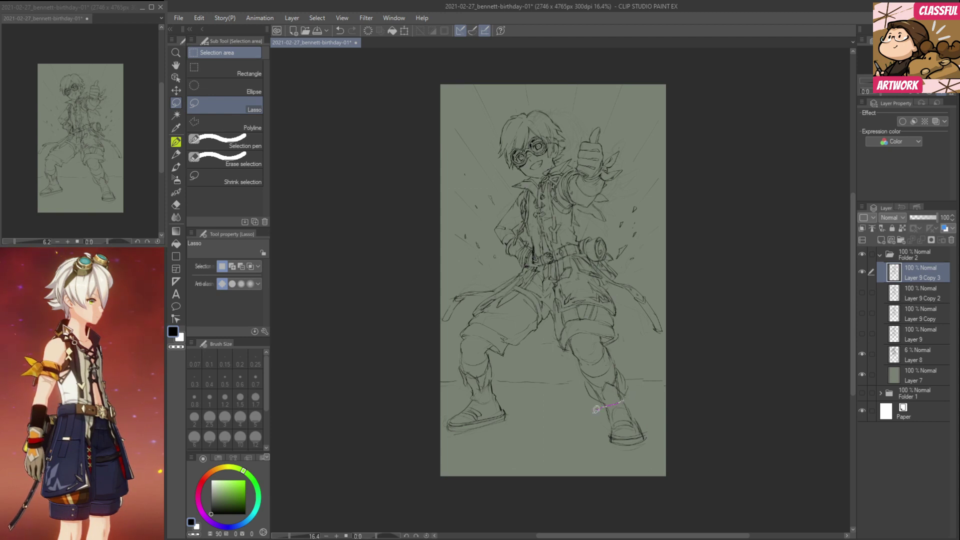
Lasso the foot of the same leg and move it slightly up toward the ankle.
drag(658, 416, 658, 420)
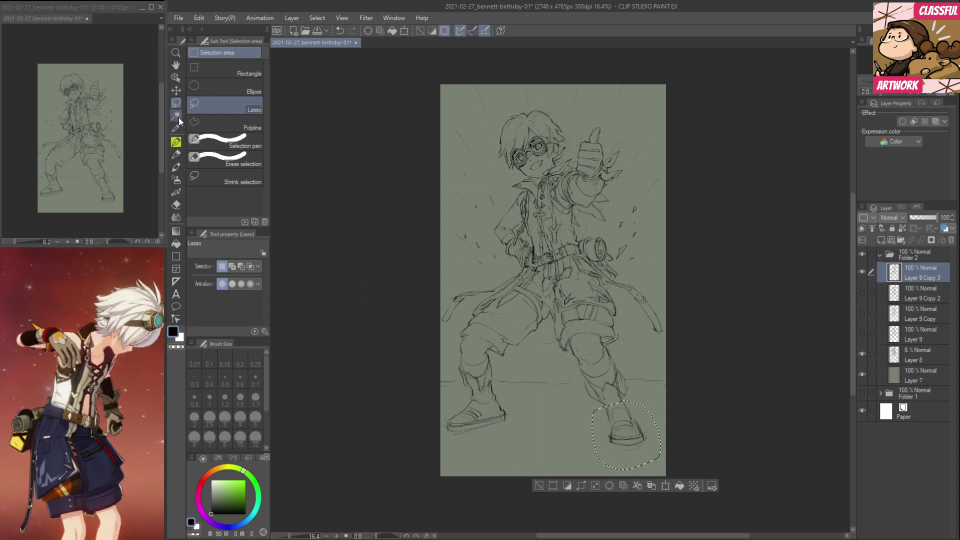
click(176, 92)
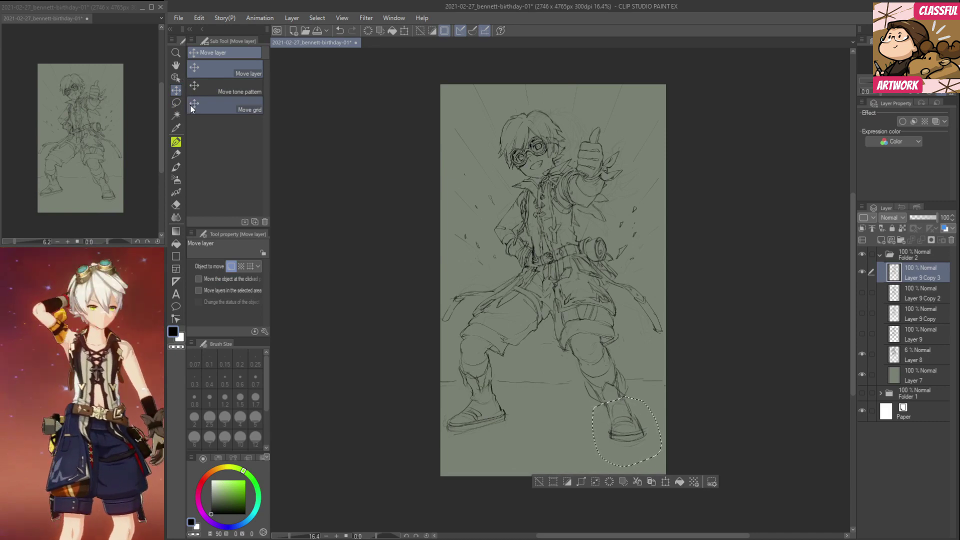
click(175, 103)
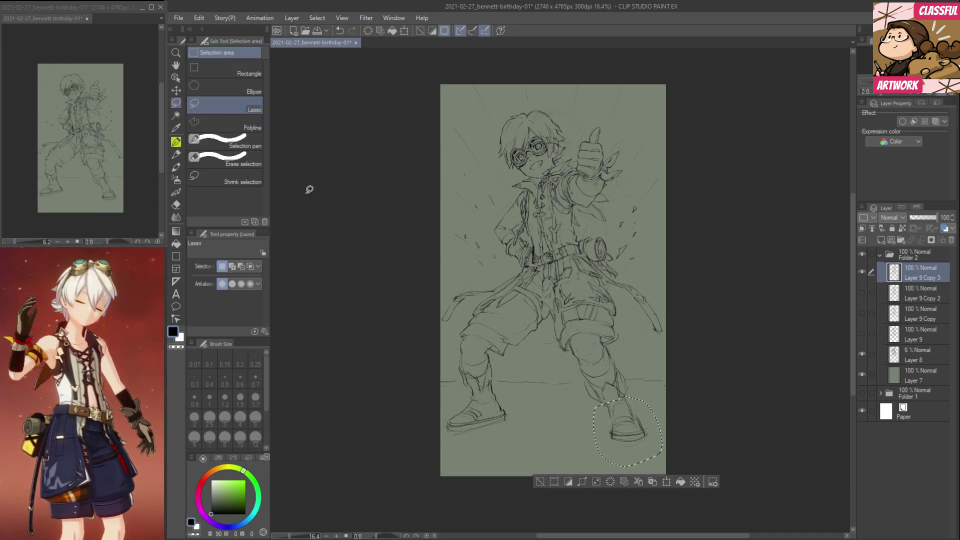
Lasso the whole lower leg and foot beneath the belt pouch, nudge it slightly outward, and clear the selection.
key(ctrl+d)
drag(574, 333, 577, 382)
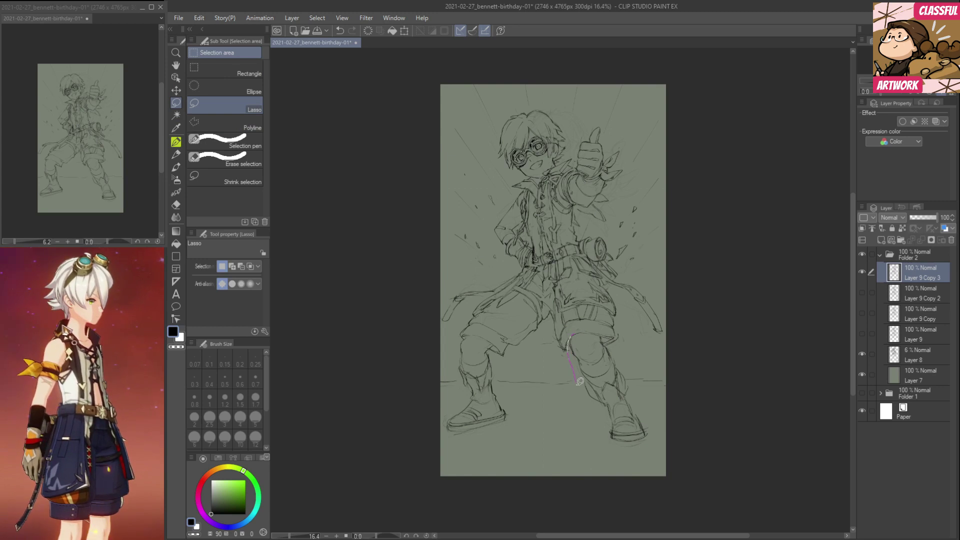
drag(620, 350, 602, 333)
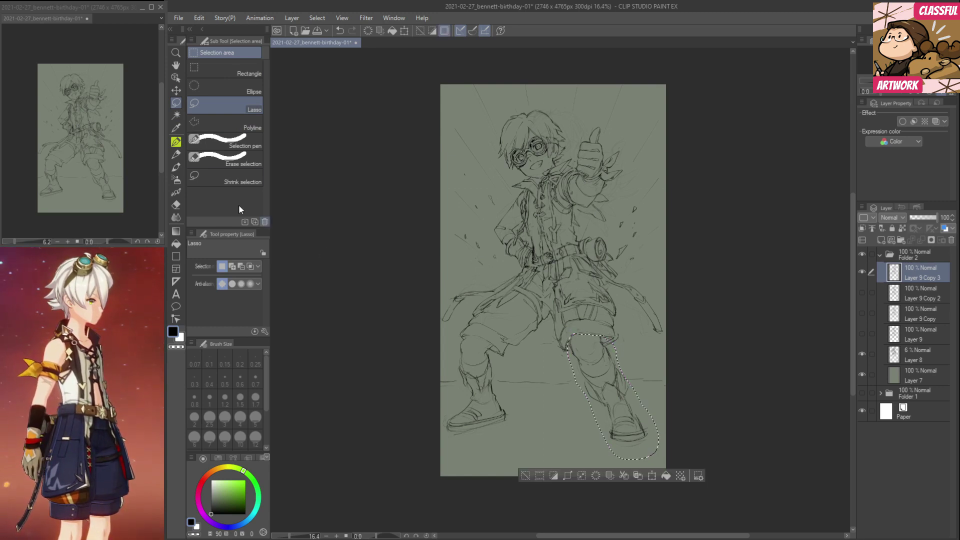
click(176, 91)
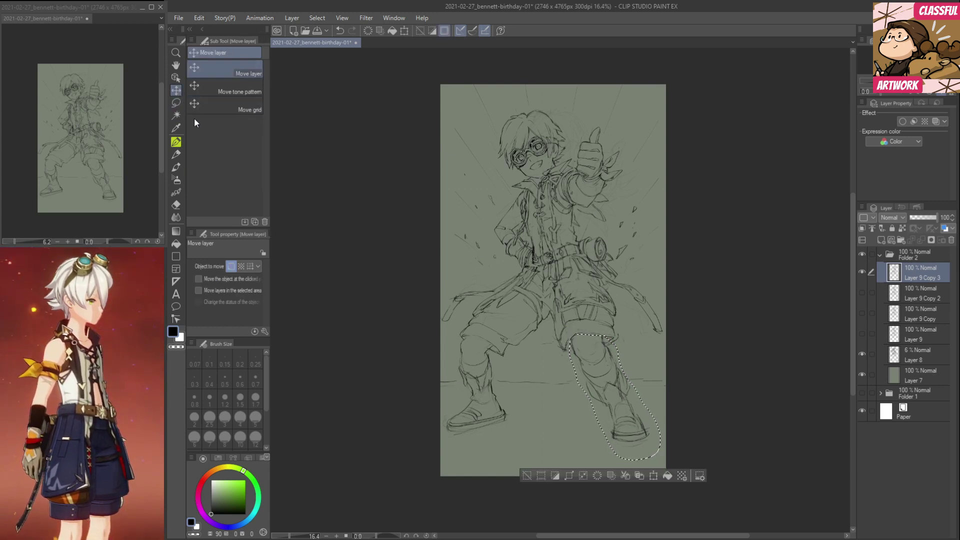
key(m)
key(ctrl+d)
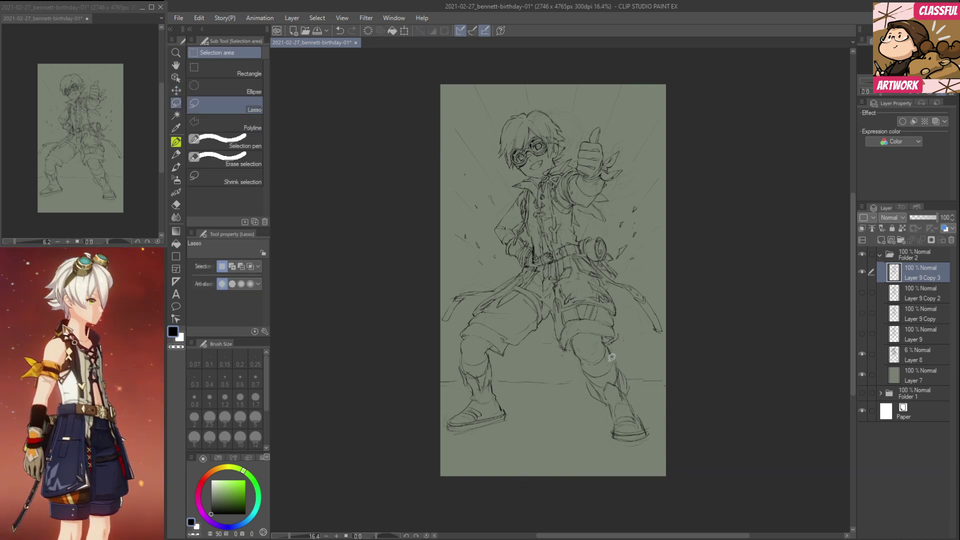
In mirror view, lasso the lower leg and foot beneath the belt pouch and enlarge them slightly with Scale/Rotate.
key(h)
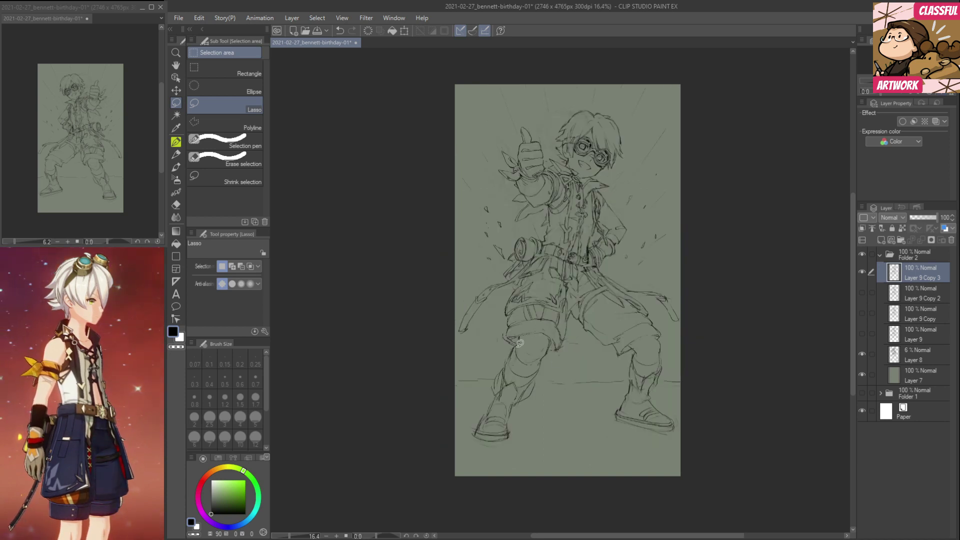
mouse_move(509, 347)
mouse_down()
mouse_move(549, 352)
mouse_move(524, 439)
mouse_move(480, 446)
mouse_move(473, 417)
mouse_move(501, 371)
mouse_up()
click(199, 18)
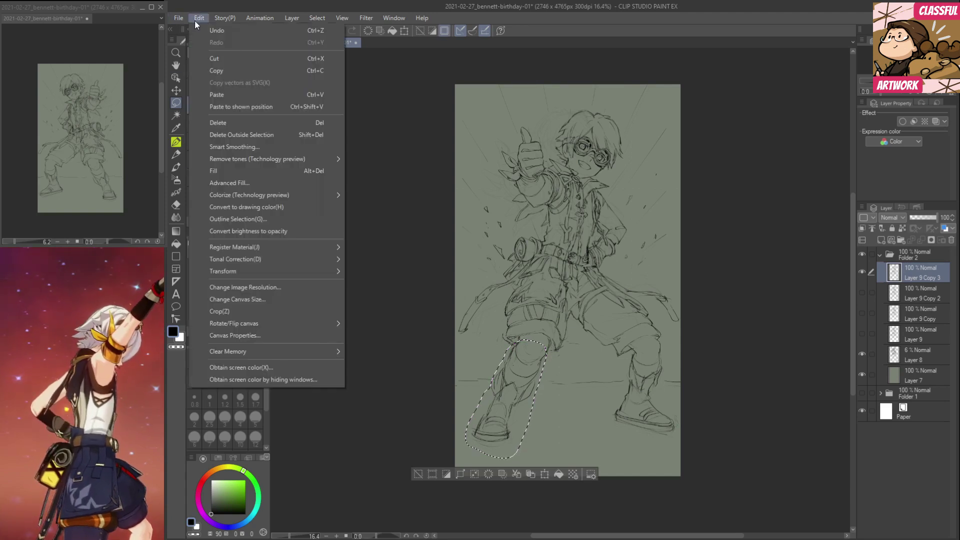
mouse_move(300, 271)
click(387, 274)
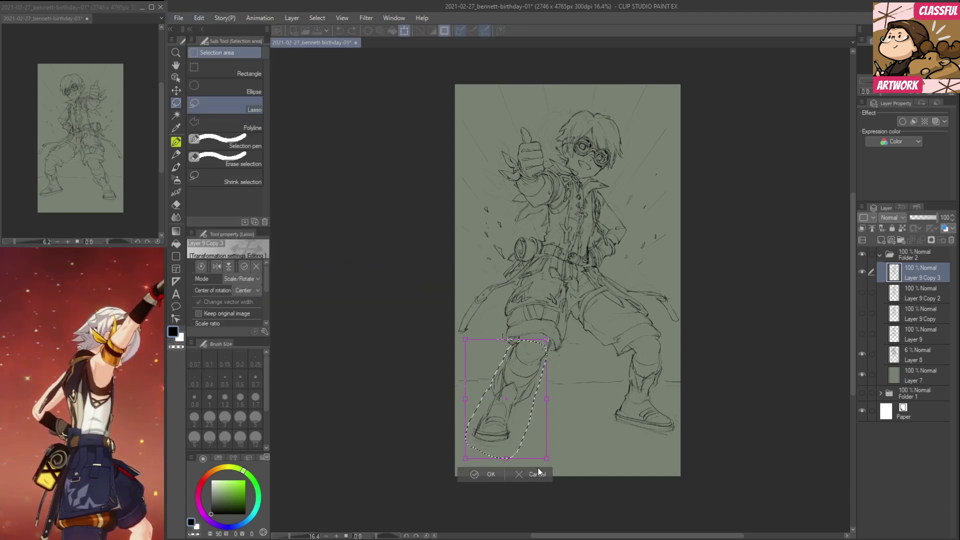
drag(527, 445, 527, 448)
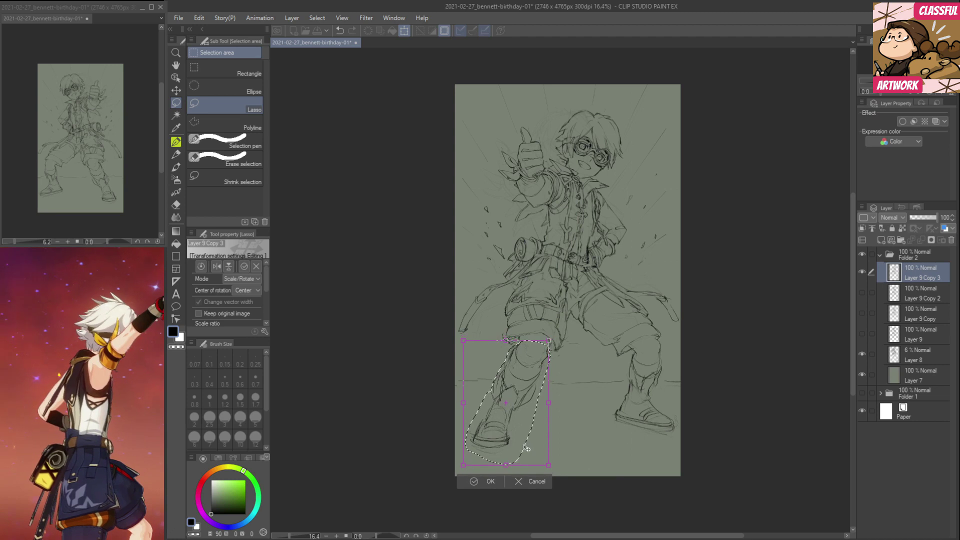
key(Return)
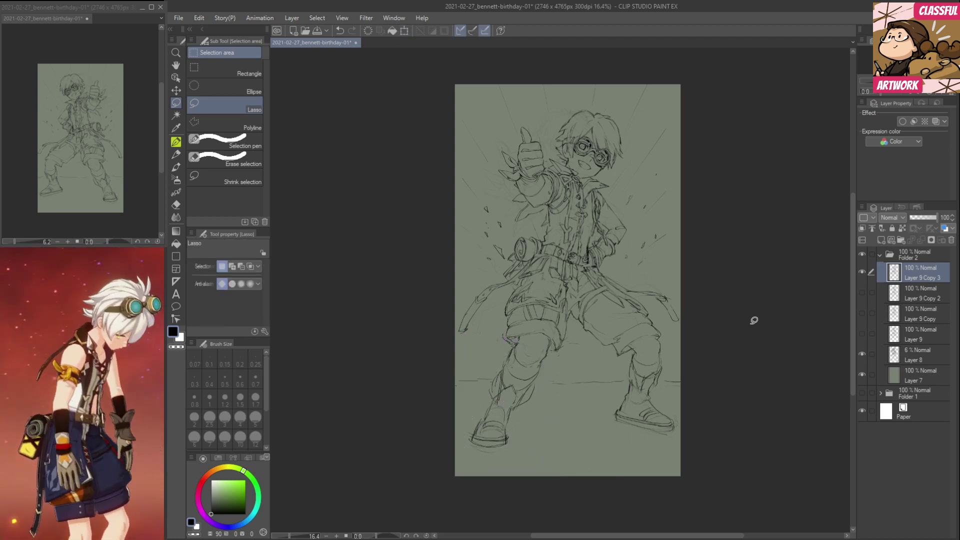
Touch up the outlines of both shoes with the 0.60 pen and soft eraser, checking them in normal and mirror view.
key(p)
key(h)
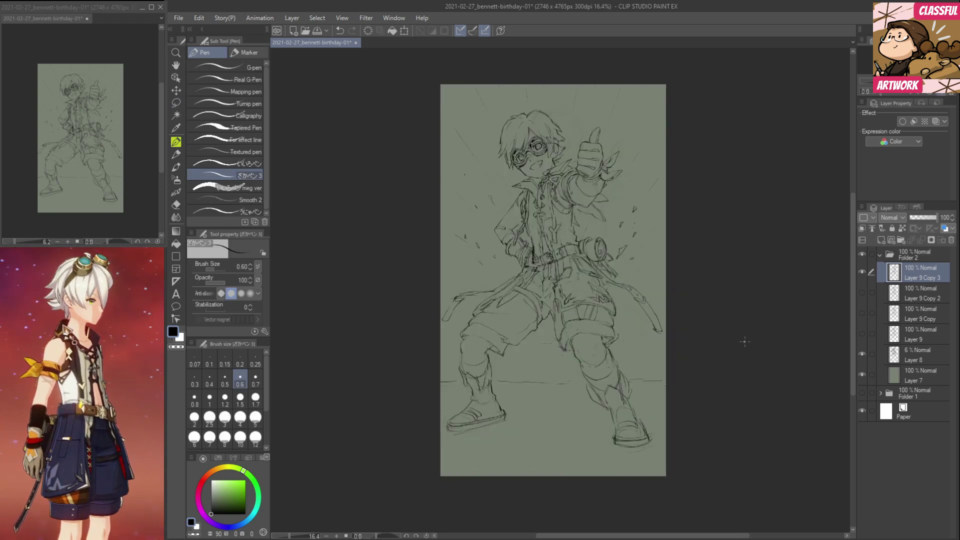
key(h)
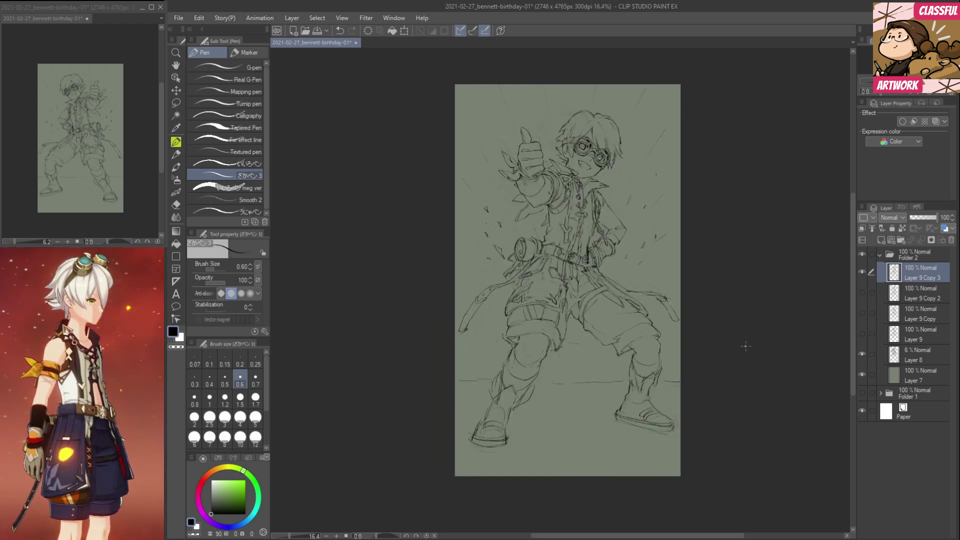
key(e)
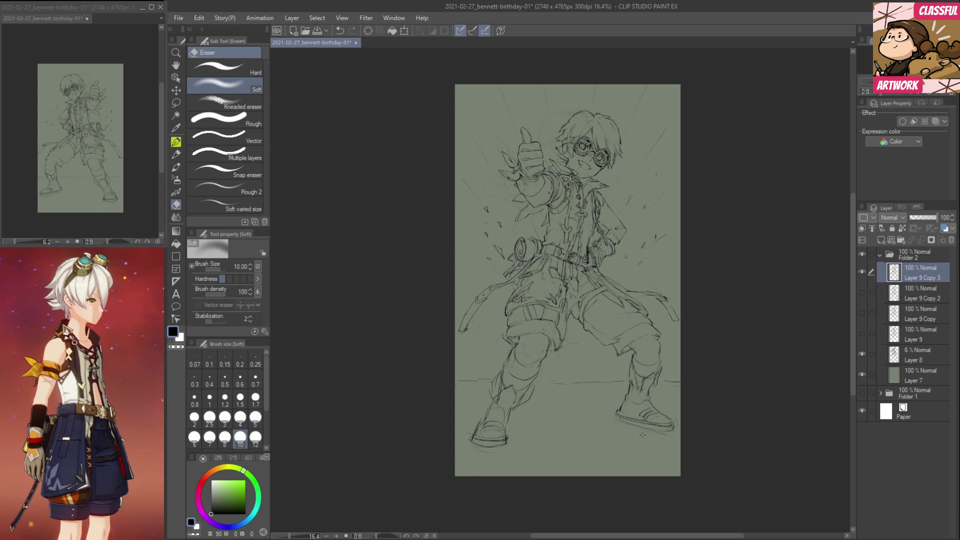
key(p)
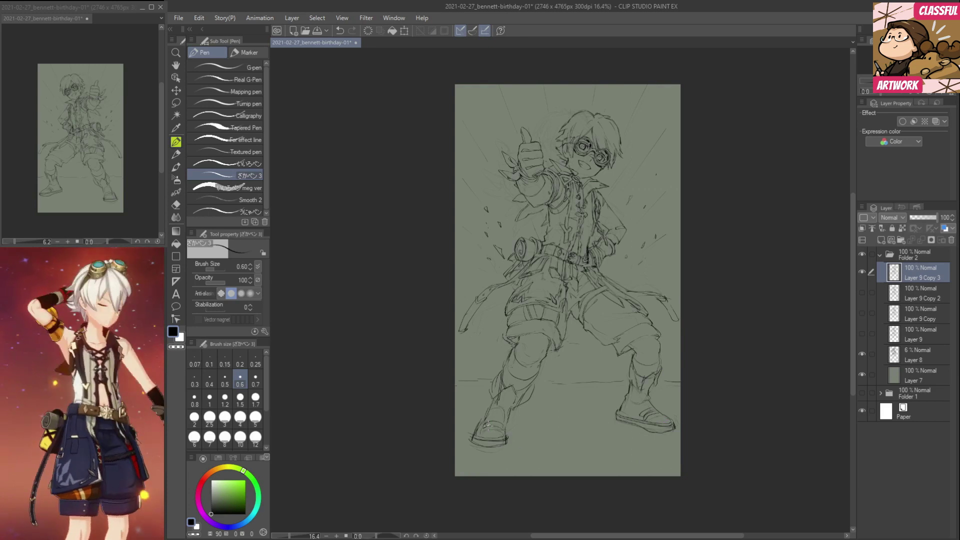
key(e)
key(p)
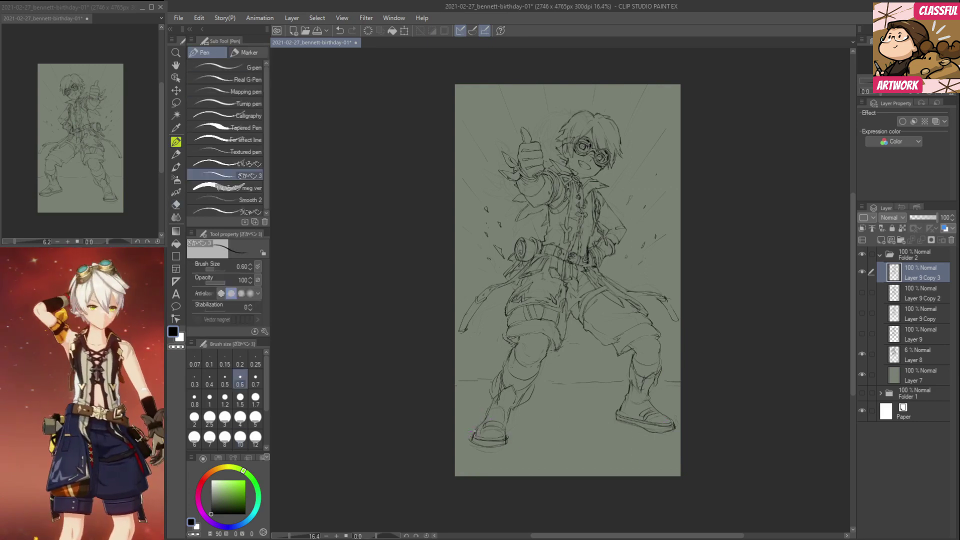
key(e)
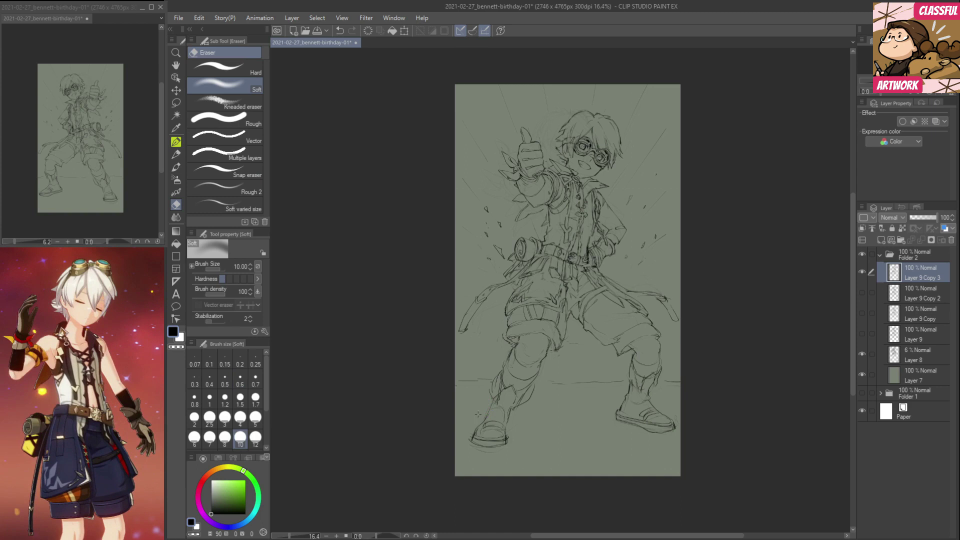
key(h)
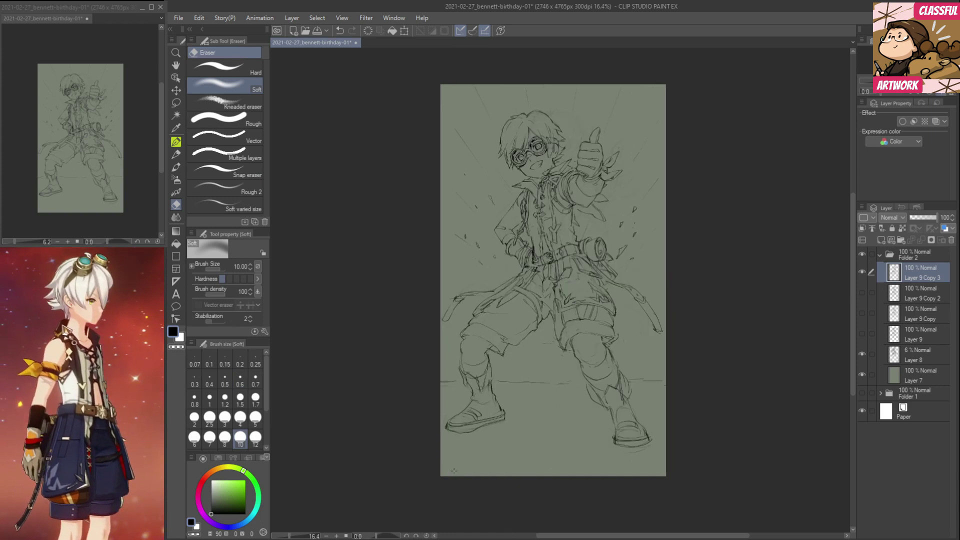
Lasso the lower leg beneath the belt pouch from knee to ankle without the foot, and nudge it slightly.
click(200, 19)
click(200, 19)
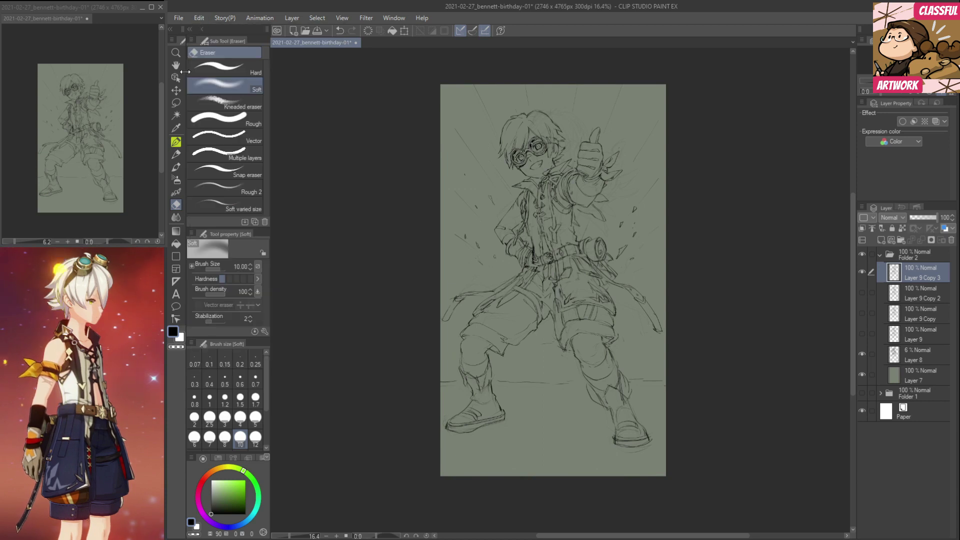
click(176, 103)
mouse_move(568, 345)
mouse_down()
mouse_move(584, 330)
mouse_move(612, 342)
mouse_move(635, 381)
mouse_move(636, 400)
mouse_move(620, 409)
mouse_move(587, 400)
mouse_move(566, 354)
mouse_move(602, 343)
mouse_up()
key(k)
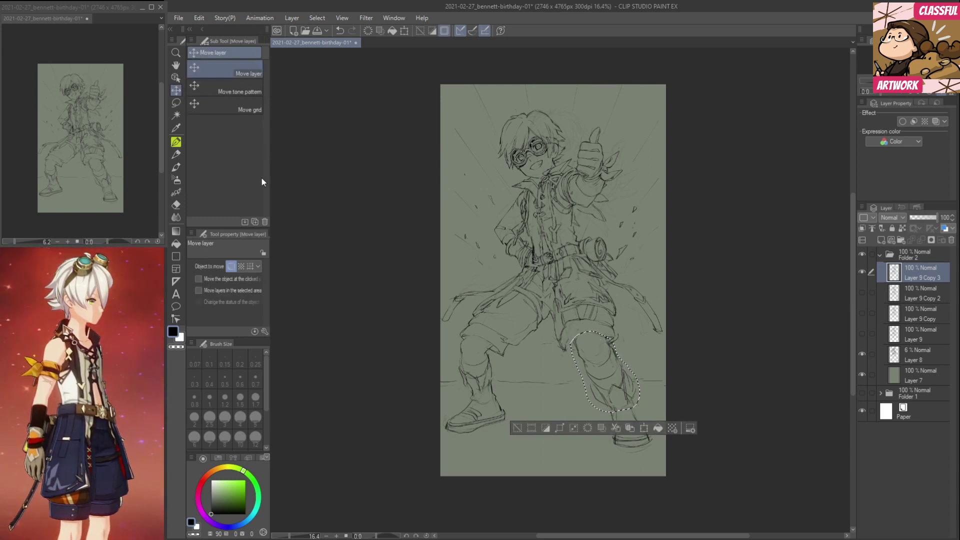
key(m)
key(ctrl+d)
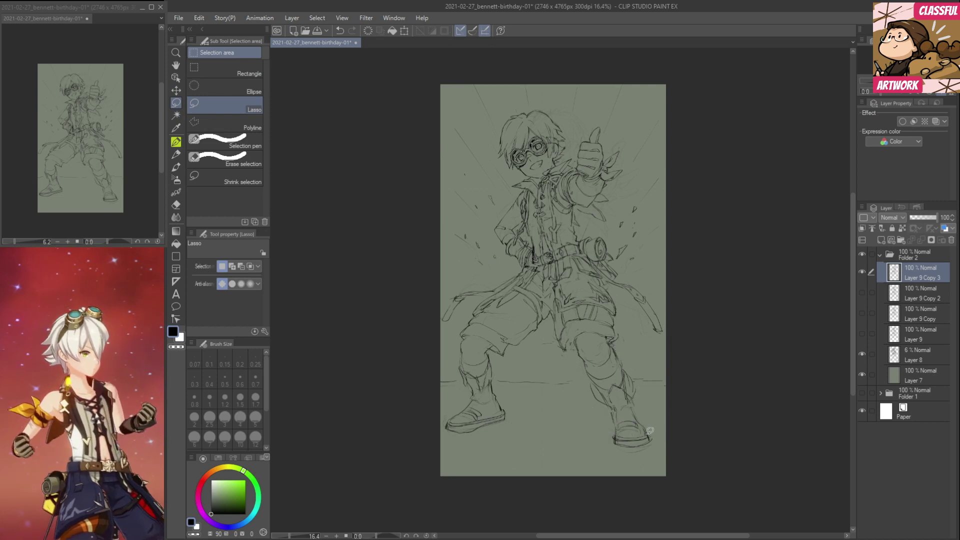
Lasso the foot of the leg beneath the belt pouch, move it slightly toward the other foot, and deselect.
mouse_move(614, 411)
mouse_down()
mouse_move(638, 406)
mouse_move(654, 431)
mouse_move(614, 426)
mouse_move(622, 459)
mouse_move(656, 409)
mouse_up()
key(ctrl+d)
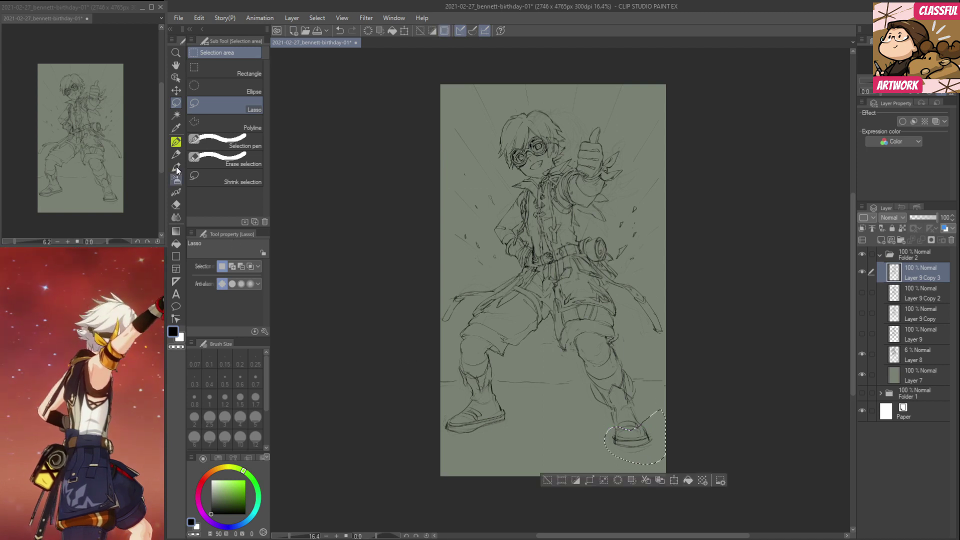
click(176, 90)
drag(626, 441, 621, 441)
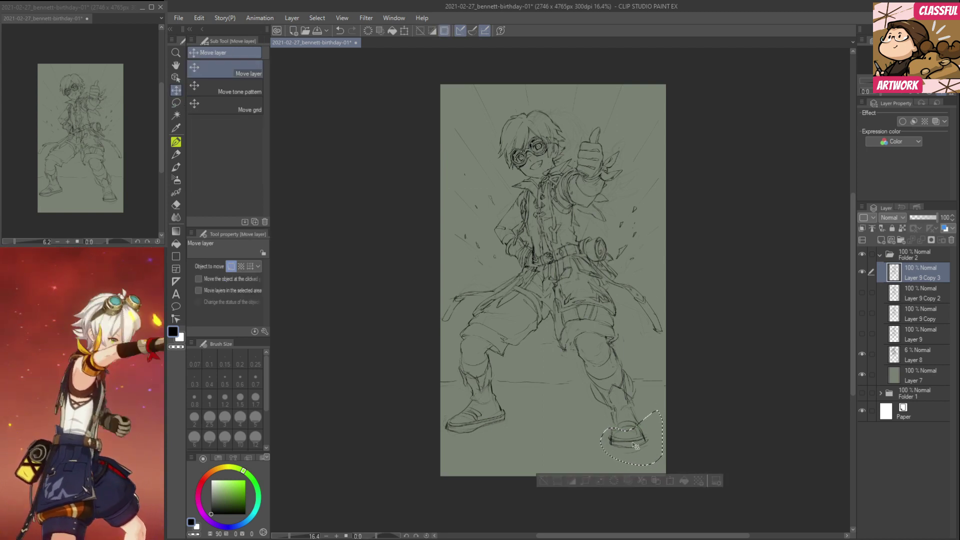
click(177, 103)
click(448, 299)
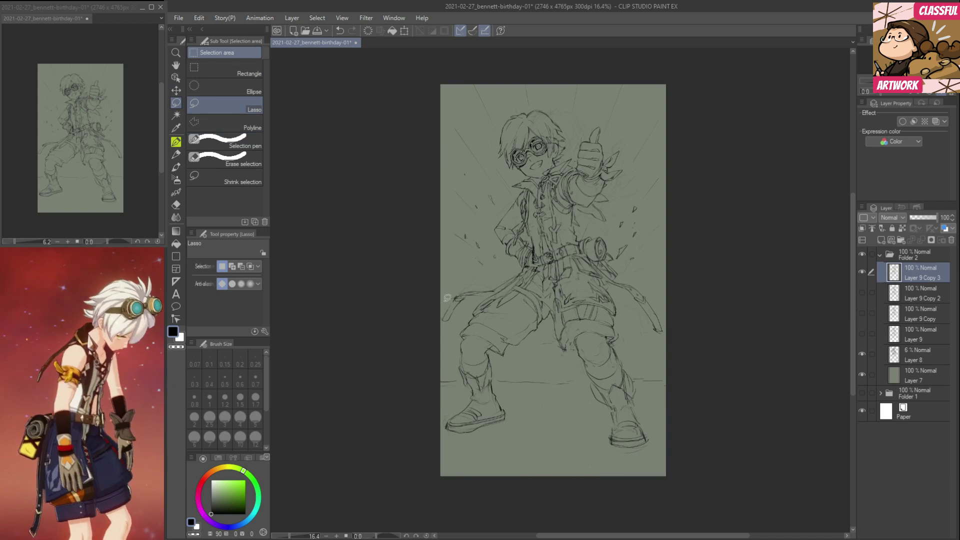
Erase and redraw the ankle, toe and sole lines of the shoe beneath the belt pouch with the 0.60 pen.
key(e)
key(p)
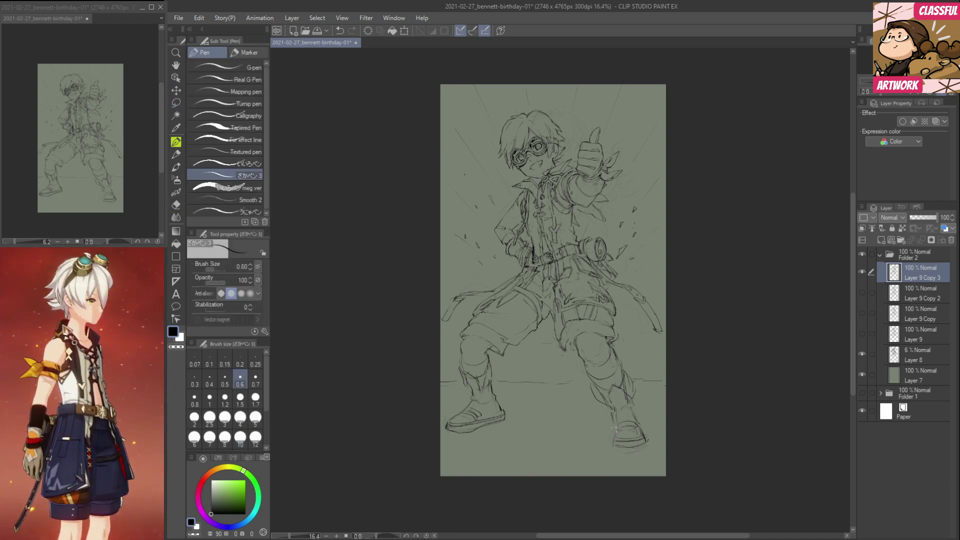
key(e)
drag(647, 442, 642, 432)
key(p)
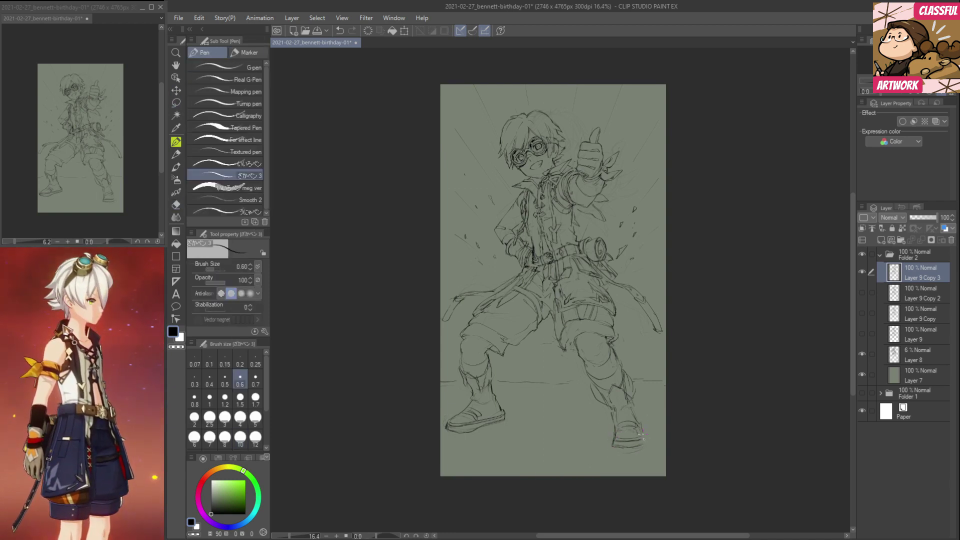
key(e)
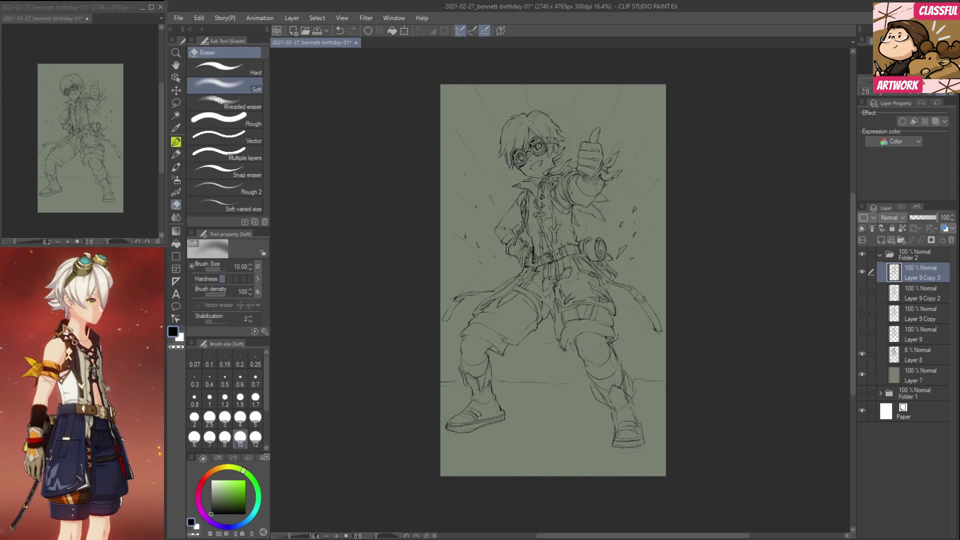
key(p)
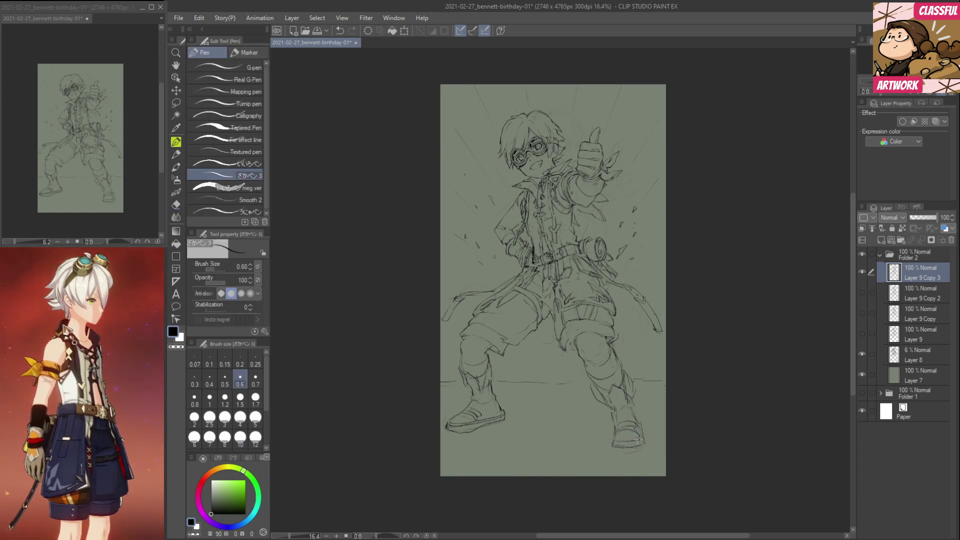
key(e)
drag(613, 445, 640, 449)
key(p)
drag(634, 416, 645, 444)
key(e)
key(p)
Sketch loose ground lines between and around the two feet with the 0.60 pen.
mouse_move(645, 439)
mouse_down()
mouse_move(656, 436)
mouse_move(547, 447)
mouse_up()
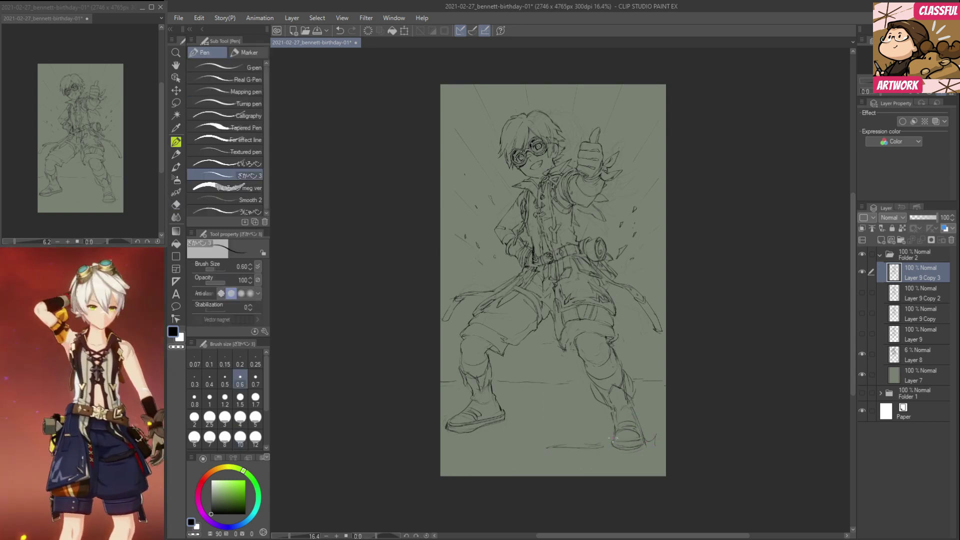
drag(503, 423, 595, 417)
drag(536, 423, 597, 440)
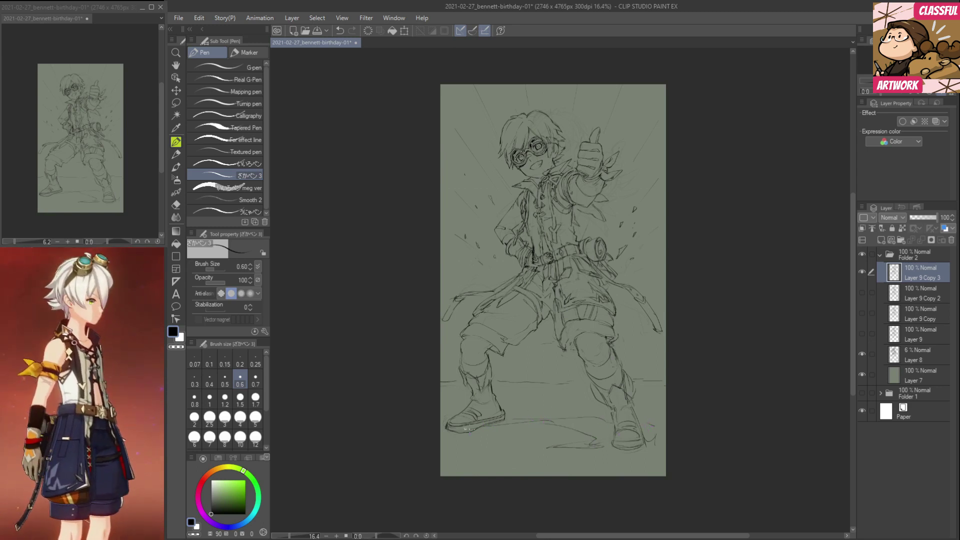
In mirror view, lasso the opposite leg from the shorts' hem to the foot and shrink it slightly with Scale/Rotate.
key(h)
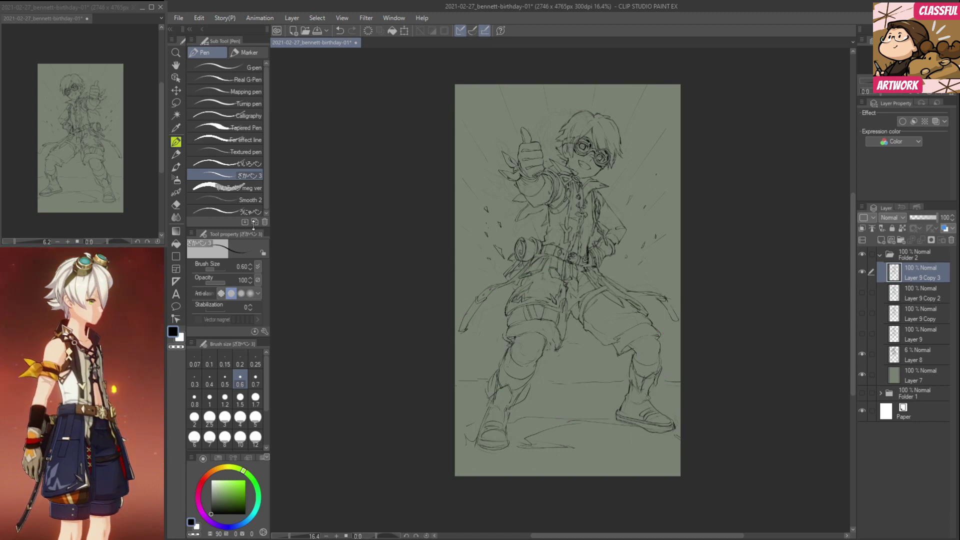
click(176, 103)
mouse_move(590, 332)
mouse_down()
mouse_move(618, 314)
mouse_move(669, 332)
mouse_move(663, 395)
mouse_move(680, 417)
mouse_move(652, 451)
mouse_move(606, 416)
mouse_move(623, 389)
mouse_up()
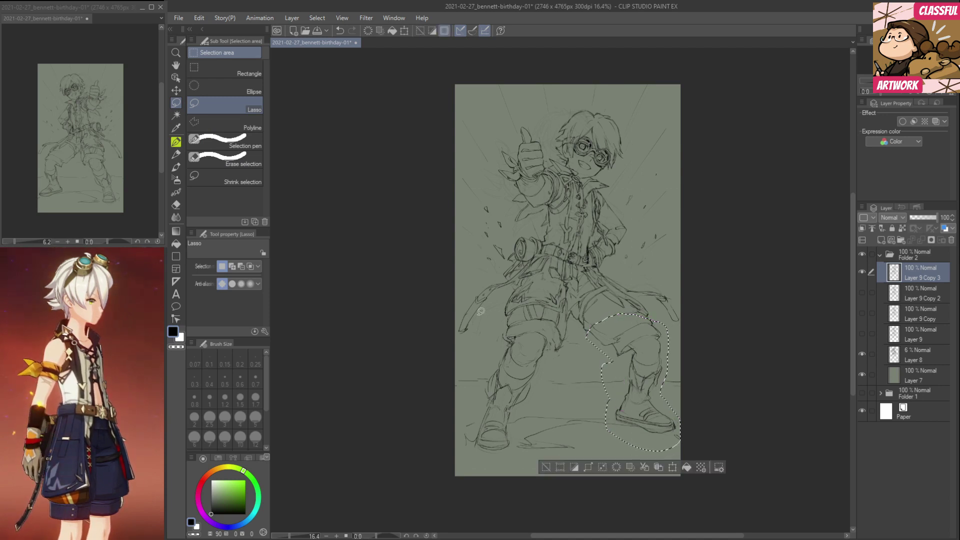
click(198, 18)
mouse_move(336, 272)
click(385, 273)
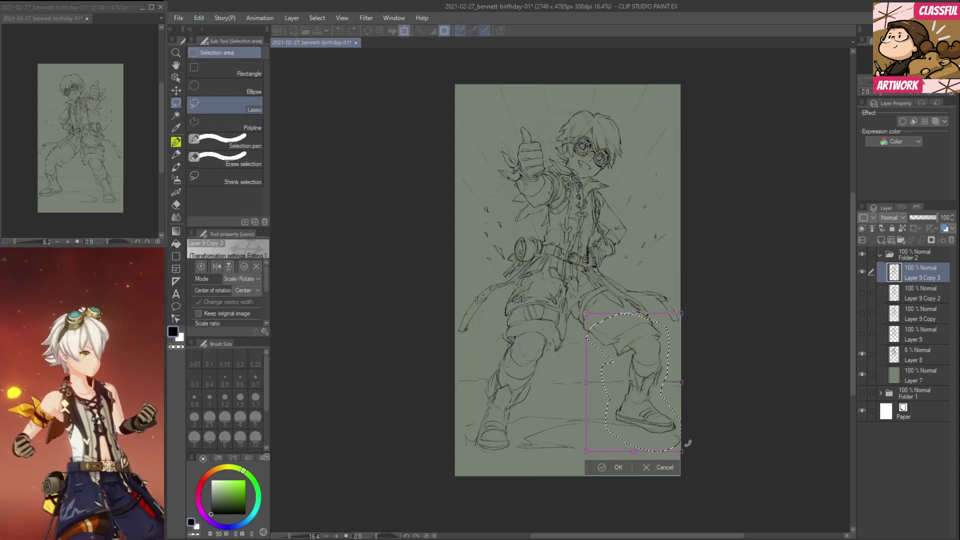
drag(681, 452, 650, 419)
key(Return)
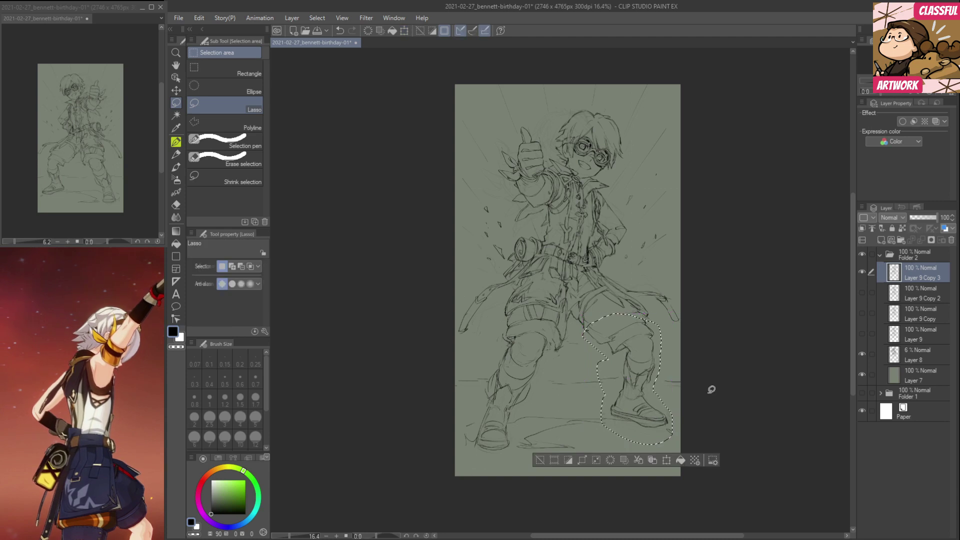
key(ctrl+d)
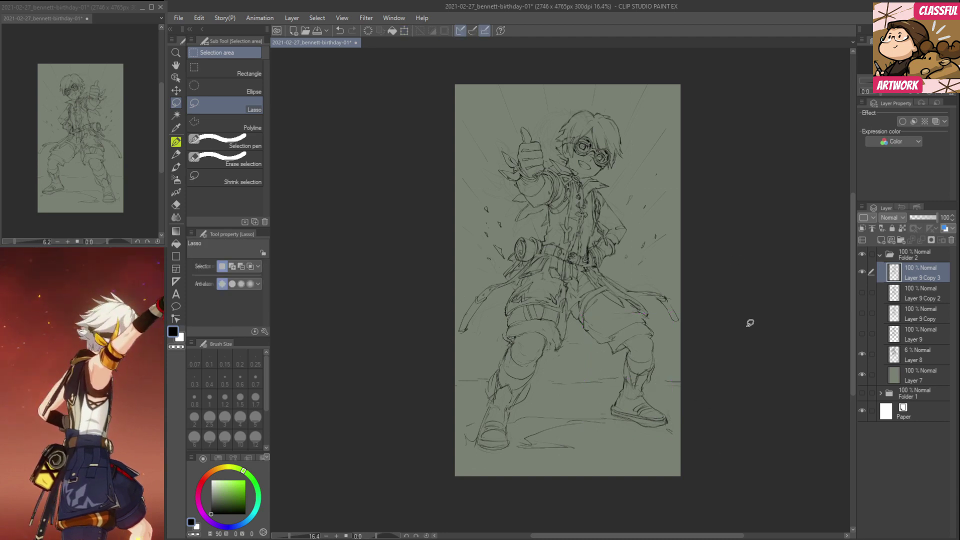
Reselect the same shrunken leg and move it slightly up and outward.
key(ctrl+shift+d)
click(176, 90)
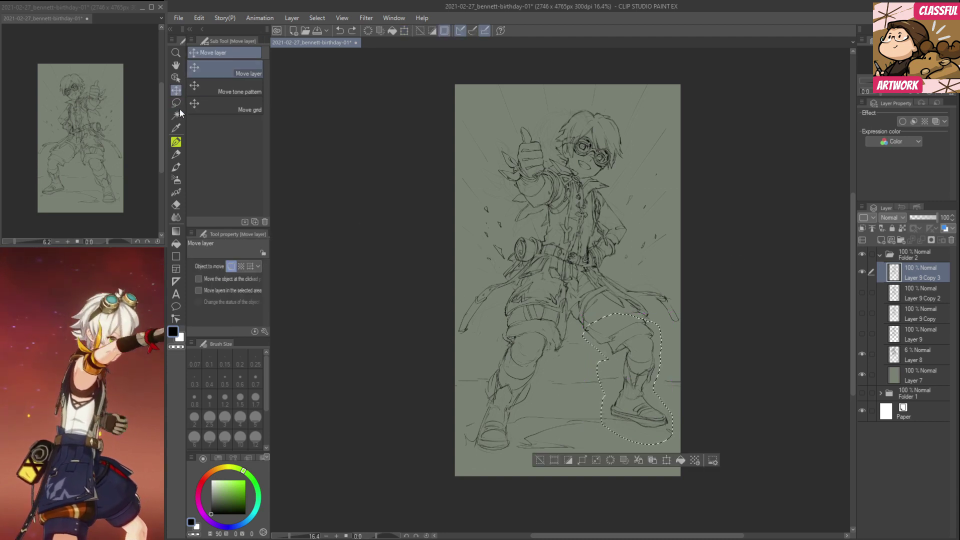
drag(641, 345, 618, 333)
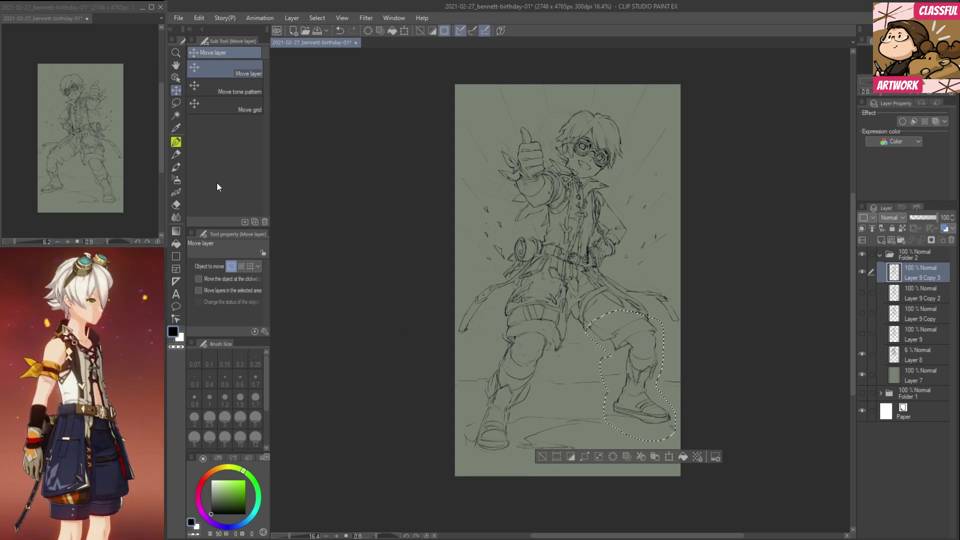
Clear the leg selection and compare the whole figure in normal and mirrored view to check its balance and proportions.
click(175, 103)
key(ctrl+d)
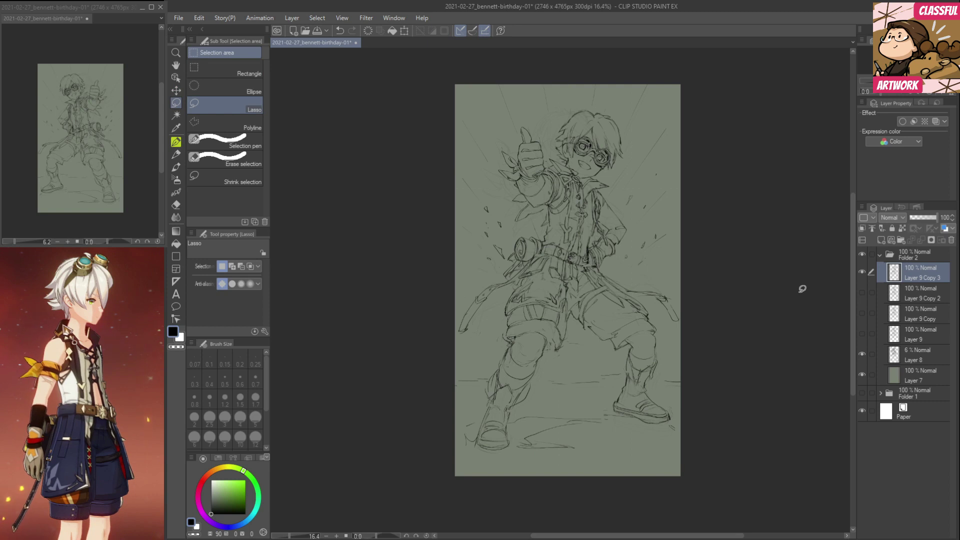
key(h)
key(h)
key(h)
key(h)
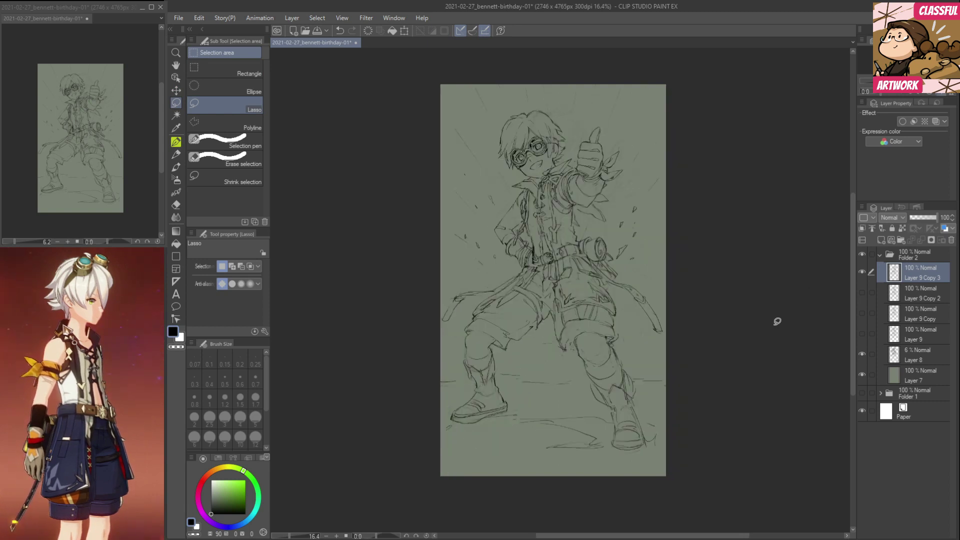
key(h)
key(h)
key(h)
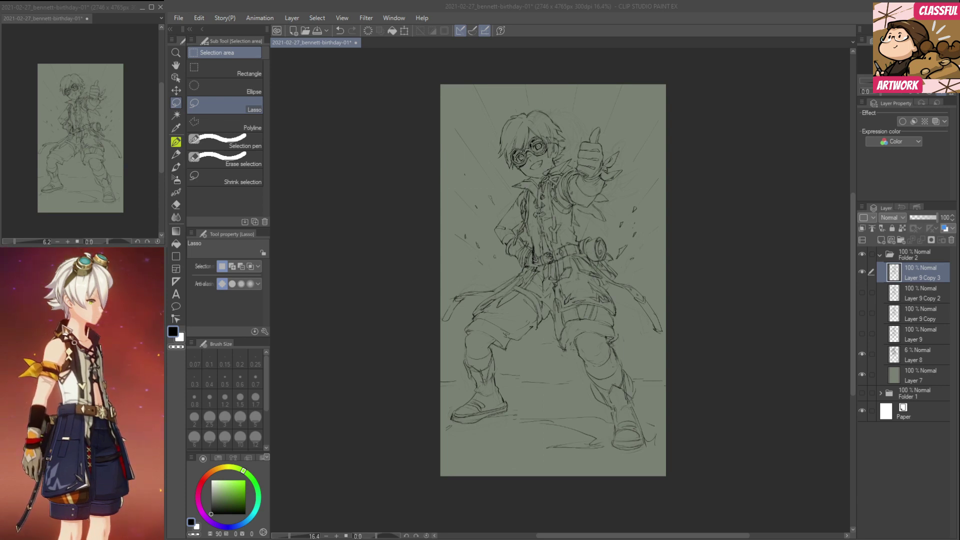
click(760, 367)
key(h)
key(h)
key(h)
key(h)
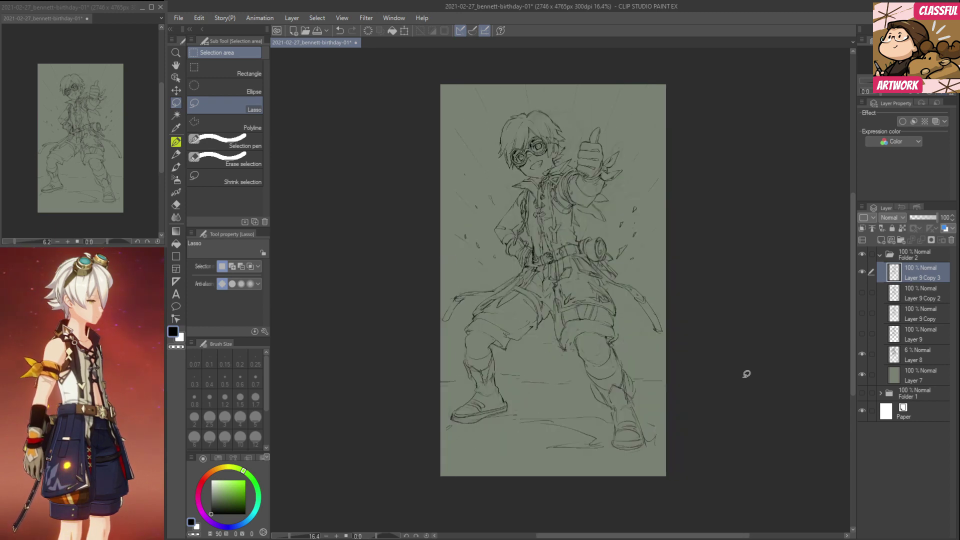
key(h)
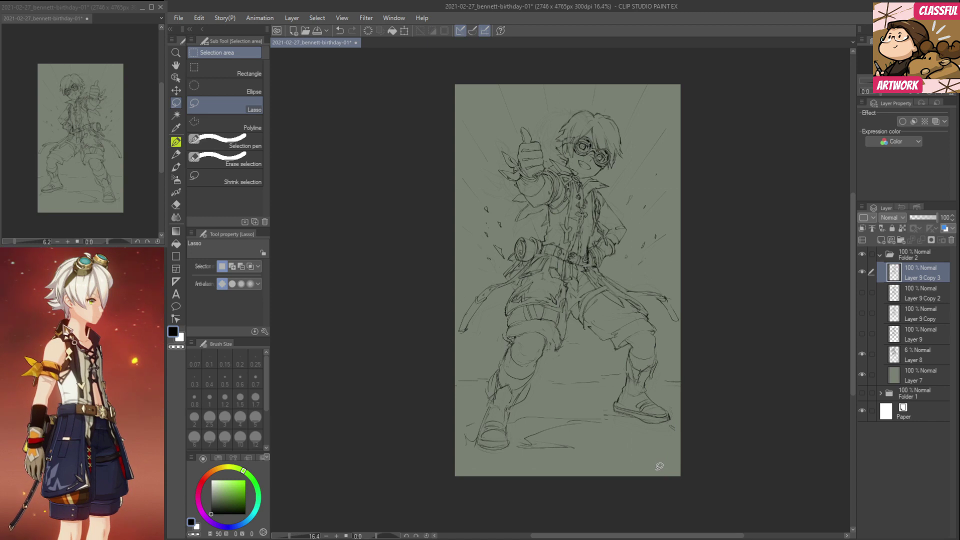
Sketch a small stone in the lower corner of the ground with the 0.60 pen and enlarge the figure in the second canvas view.
key(p)
drag(657, 456, 650, 458)
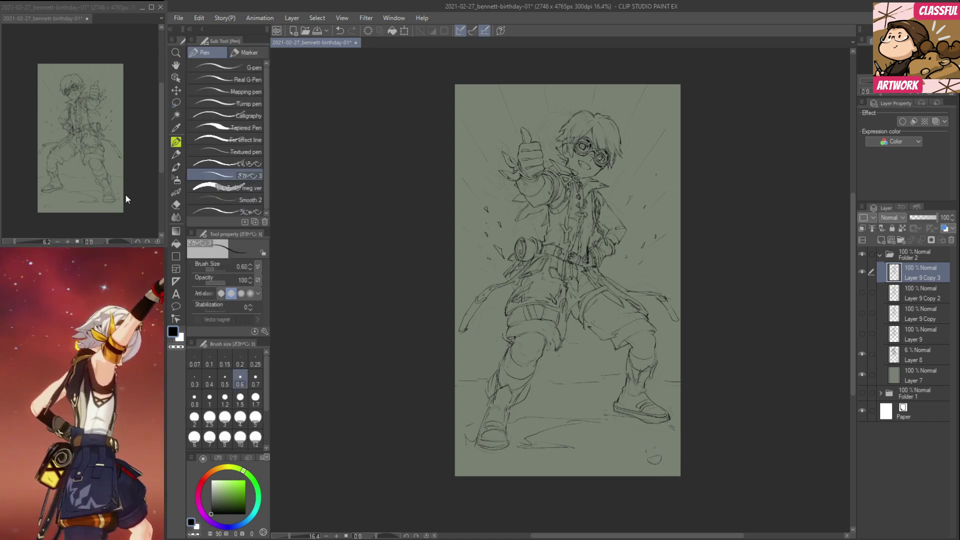
click(136, 172)
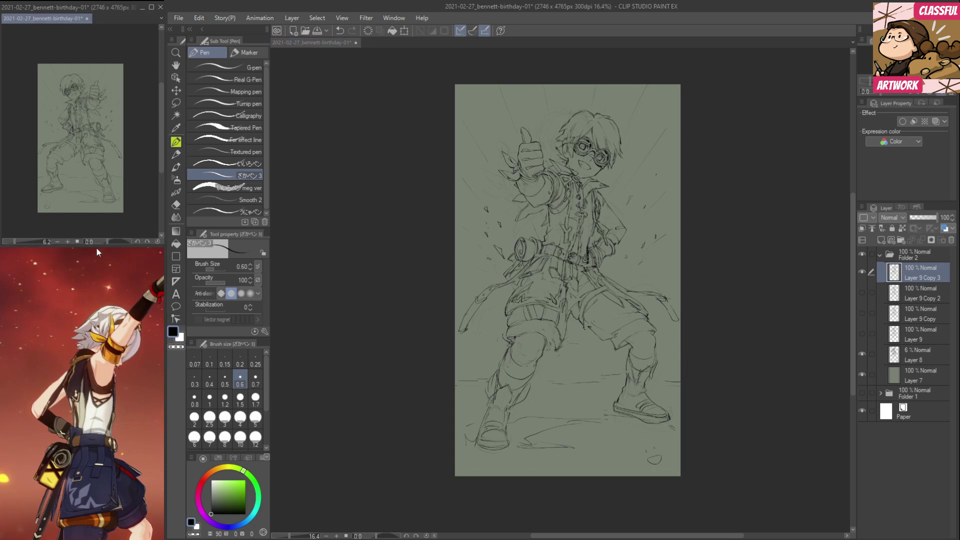
click(68, 241)
drag(116, 185, 119, 212)
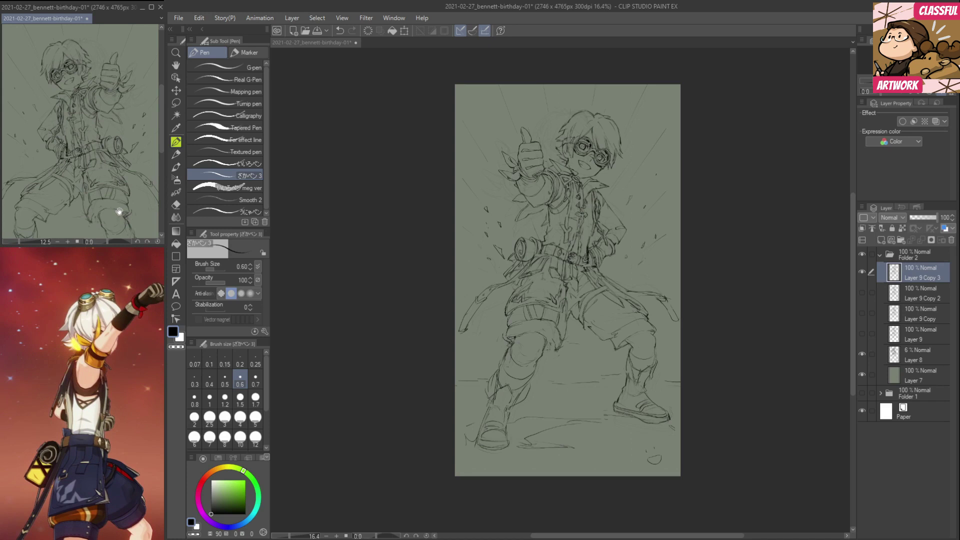
click(374, 268)
scroll(620, 170, up, 4)
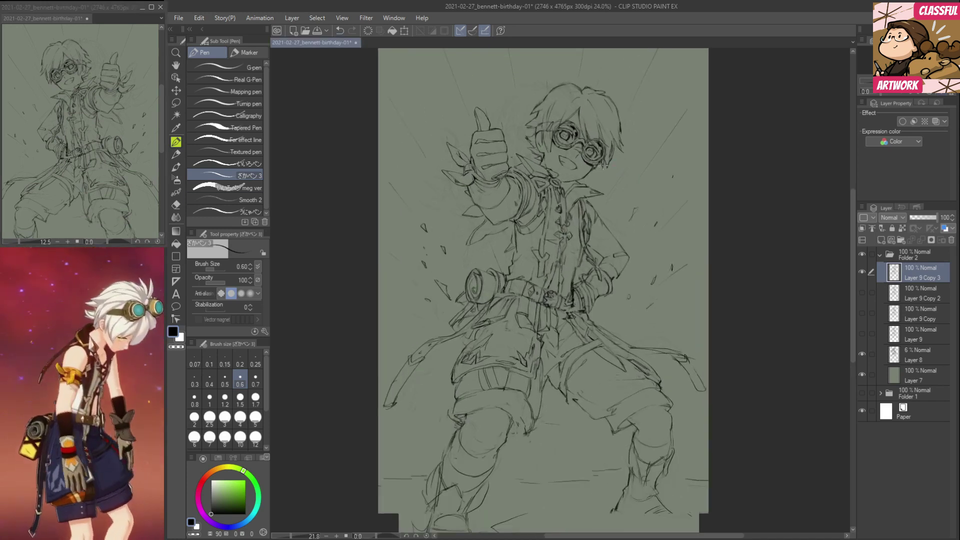
scroll(532, 130, down, 3)
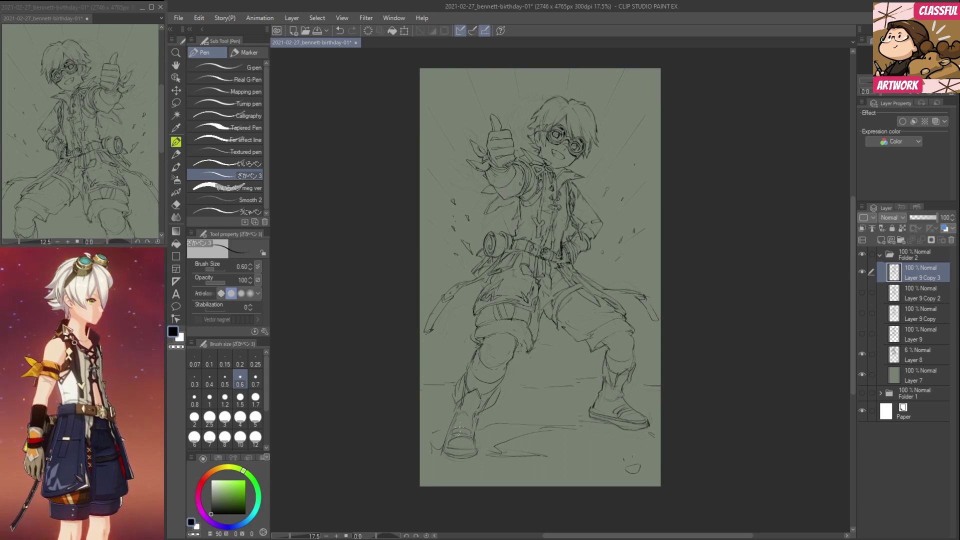
On a new layer, draw red curved contour lines across the legs, torso, face and arms with the pen at size 1.50.
click(882, 240)
click(209, 473)
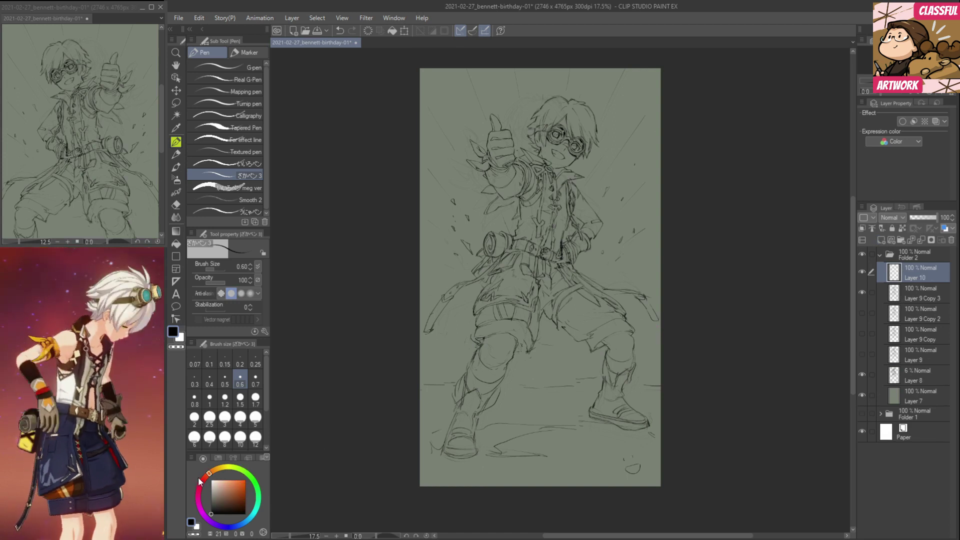
drag(203, 484, 202, 481)
click(241, 483)
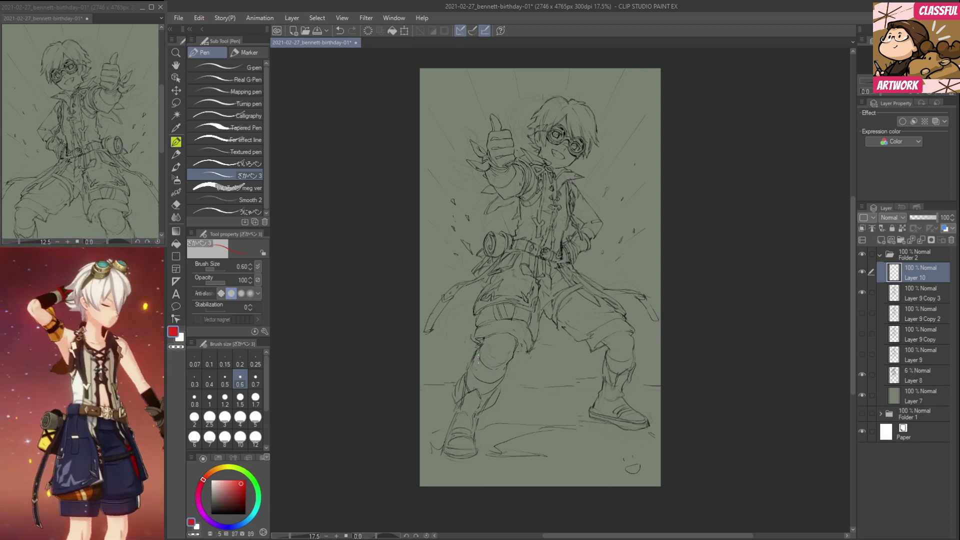
key(ctrl+z)
click(240, 400)
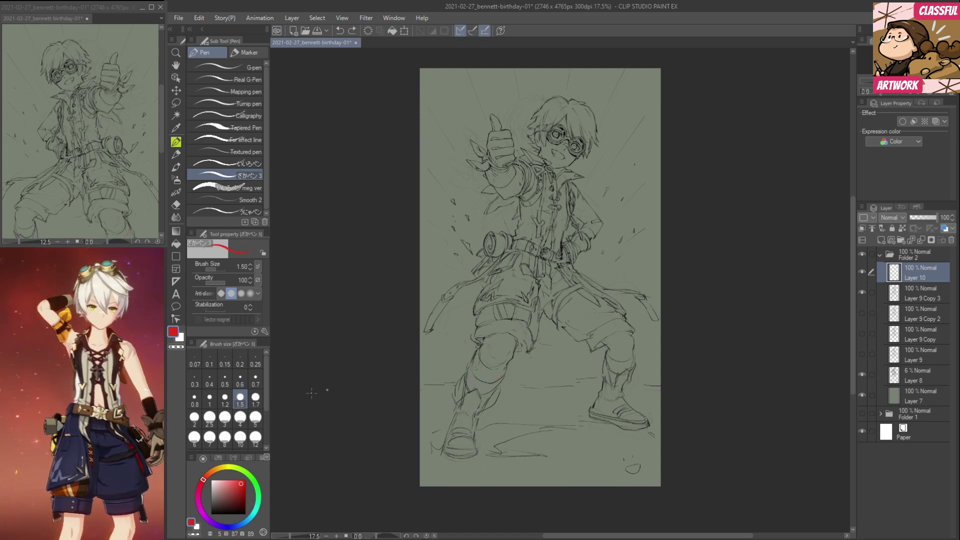
drag(472, 372, 503, 383)
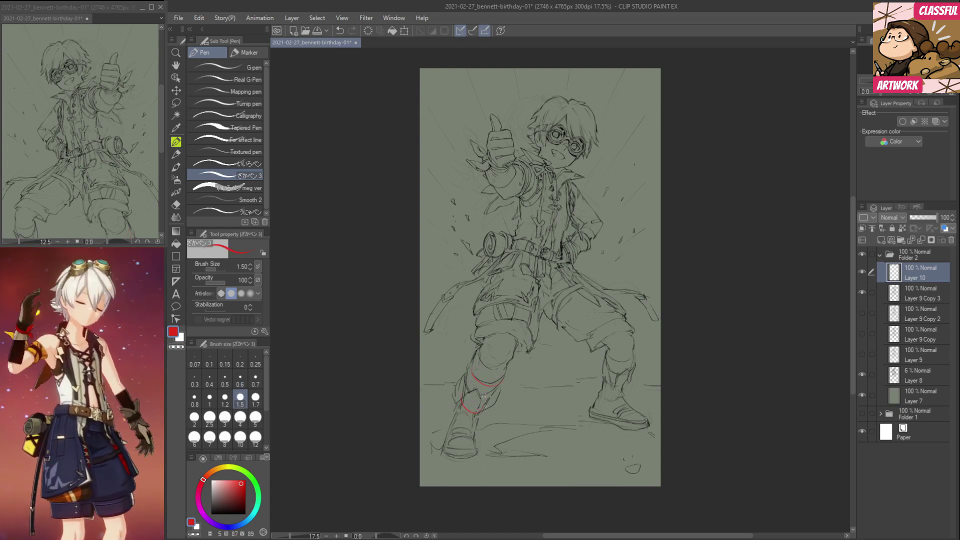
drag(478, 341, 481, 361)
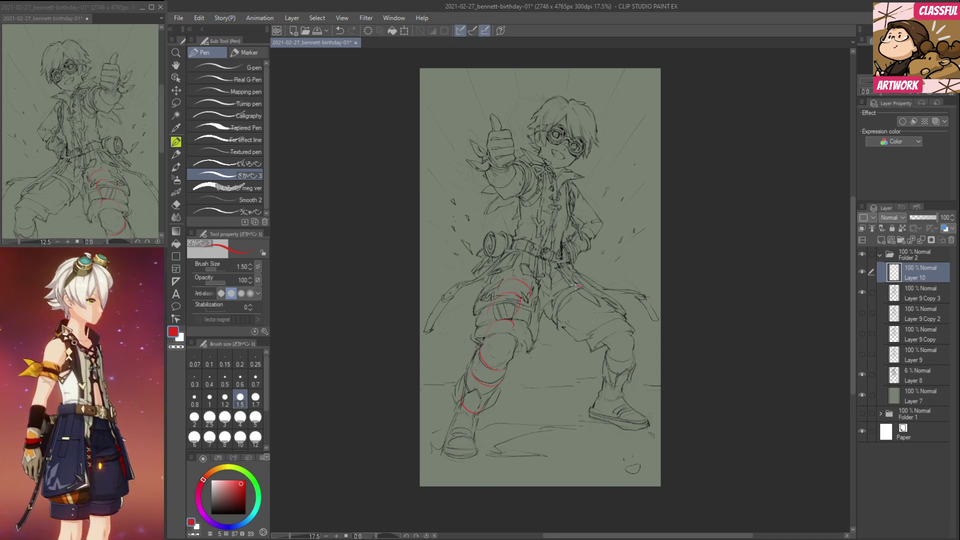
drag(595, 328, 597, 340)
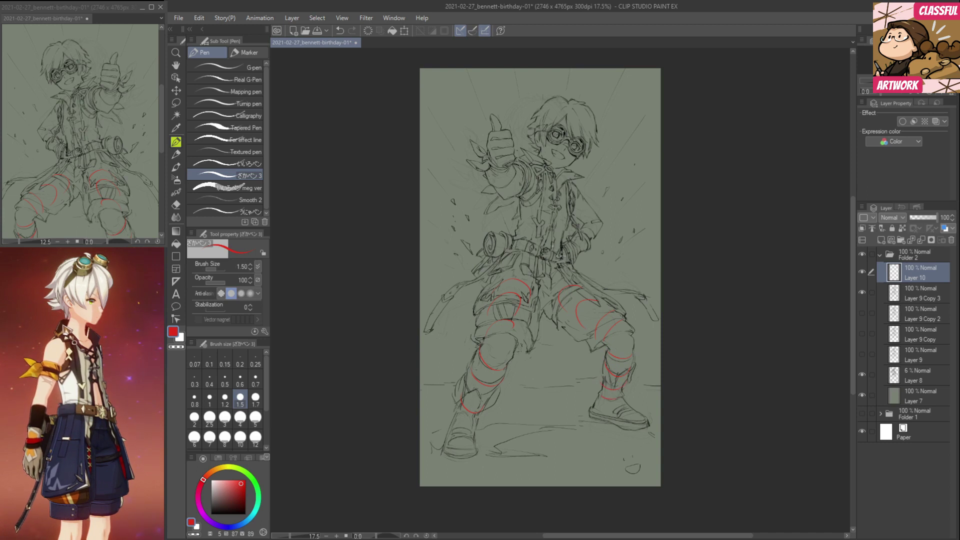
drag(523, 243, 559, 259)
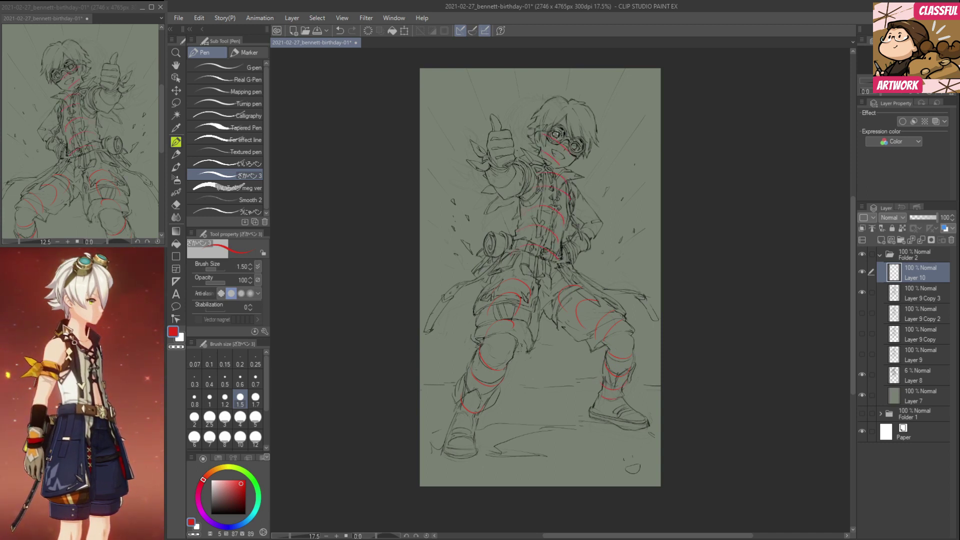
mouse_move(484, 165)
mouse_down()
mouse_move(502, 180)
mouse_move(514, 175)
mouse_move(501, 192)
mouse_move(521, 184)
mouse_up()
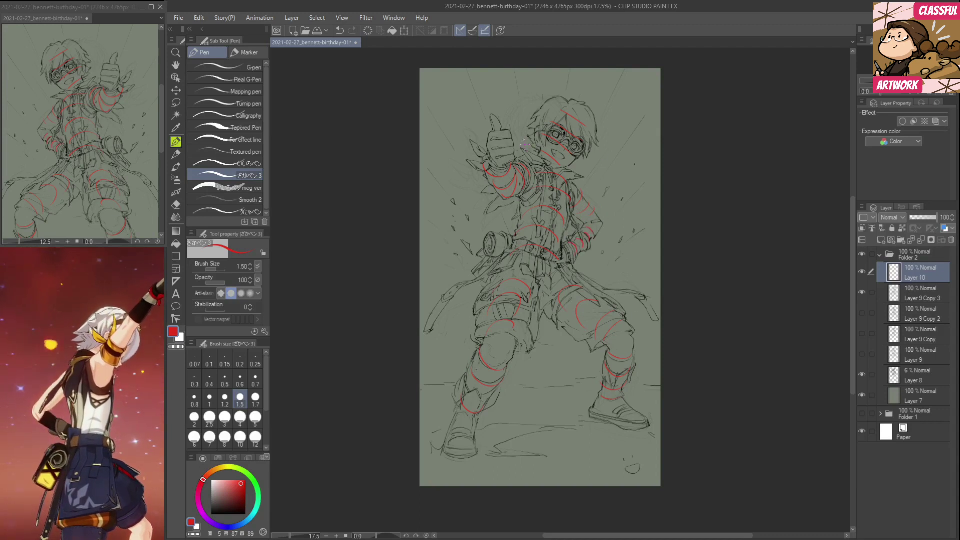
Block in the raised fist and both knees in solid red with the pen at size 4.00.
click(240, 417)
drag(493, 145, 510, 149)
mouse_move(485, 344)
mouse_down()
mouse_move(501, 360)
mouse_move(493, 335)
mouse_move(509, 357)
mouse_move(505, 342)
mouse_move(483, 363)
mouse_up()
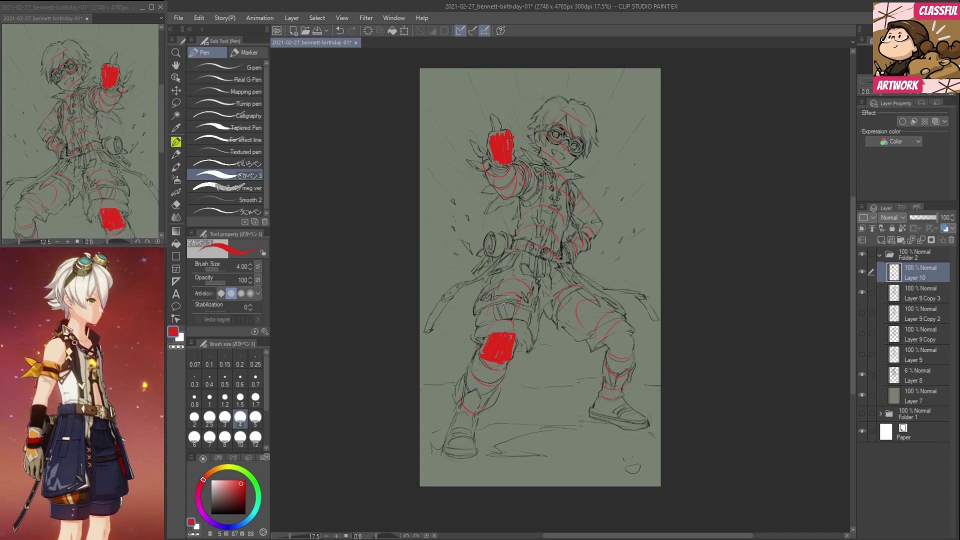
drag(492, 331, 513, 336)
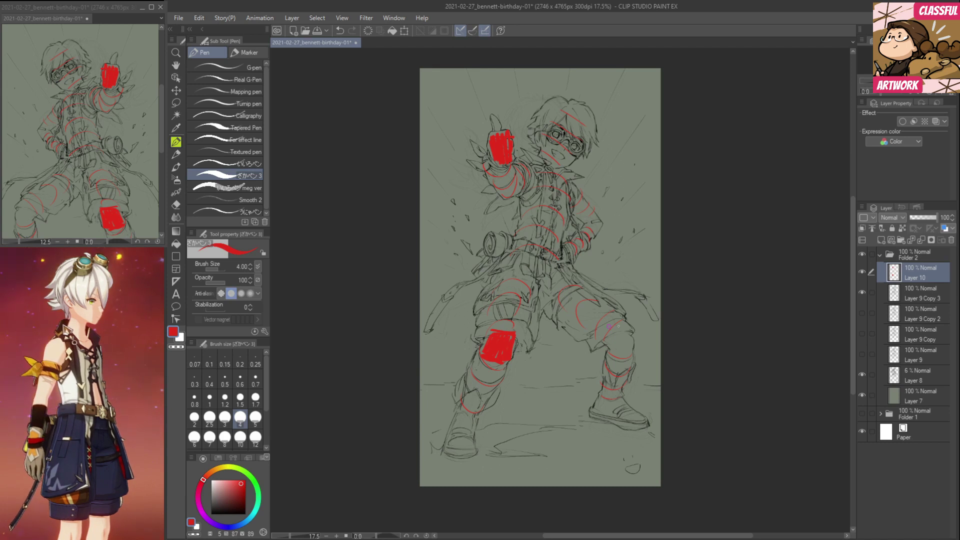
drag(618, 336, 623, 341)
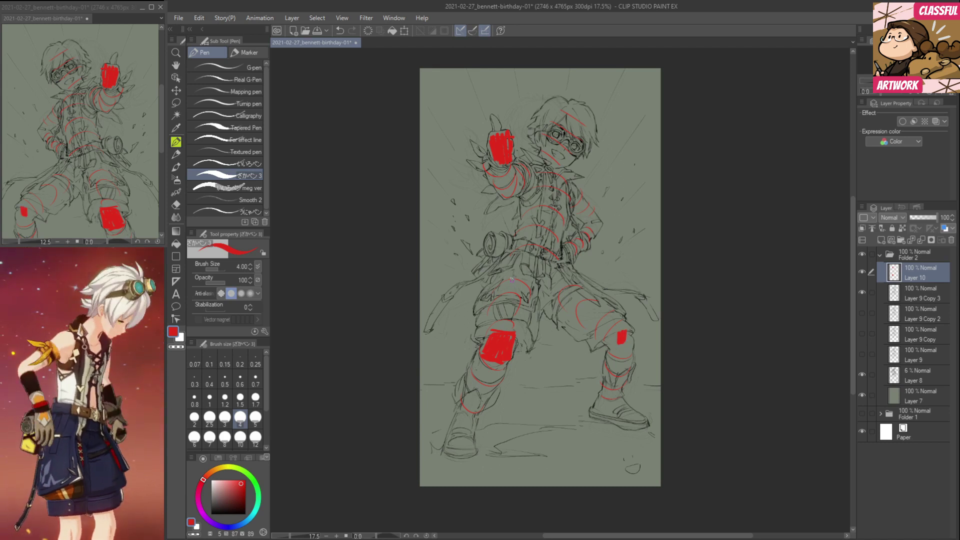
Add small red marks receding from the fist and knees along the forearm, both thighs and the front shin.
drag(502, 323, 516, 270)
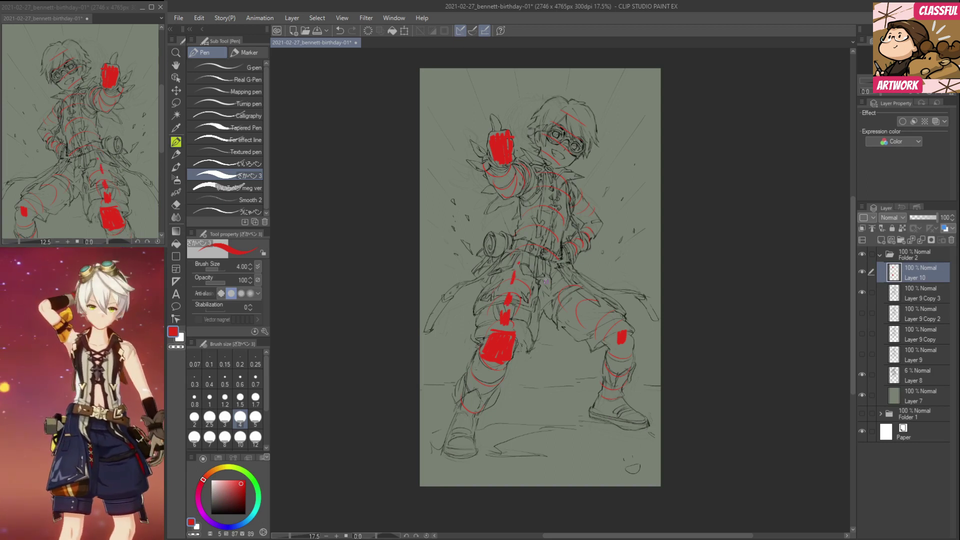
drag(500, 174, 503, 177)
drag(610, 331, 605, 324)
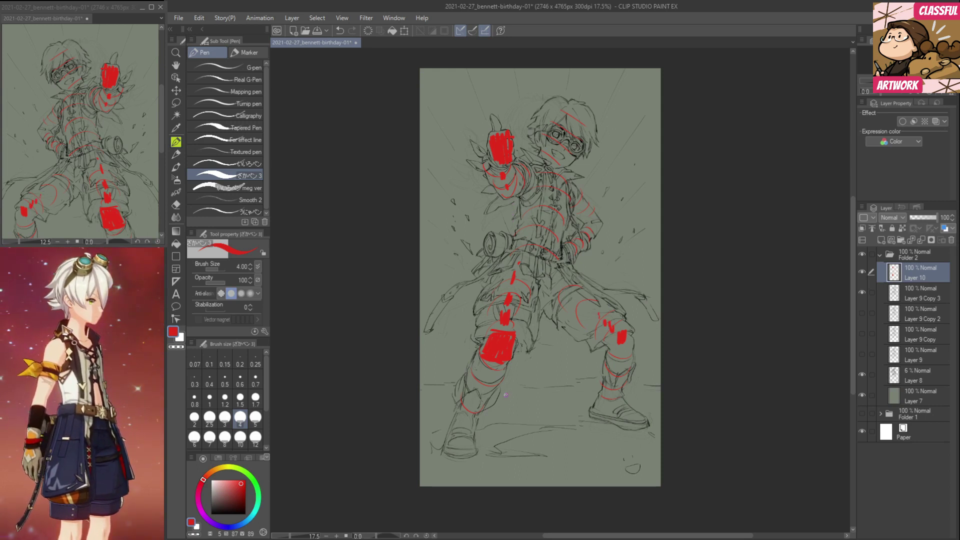
drag(490, 373, 484, 383)
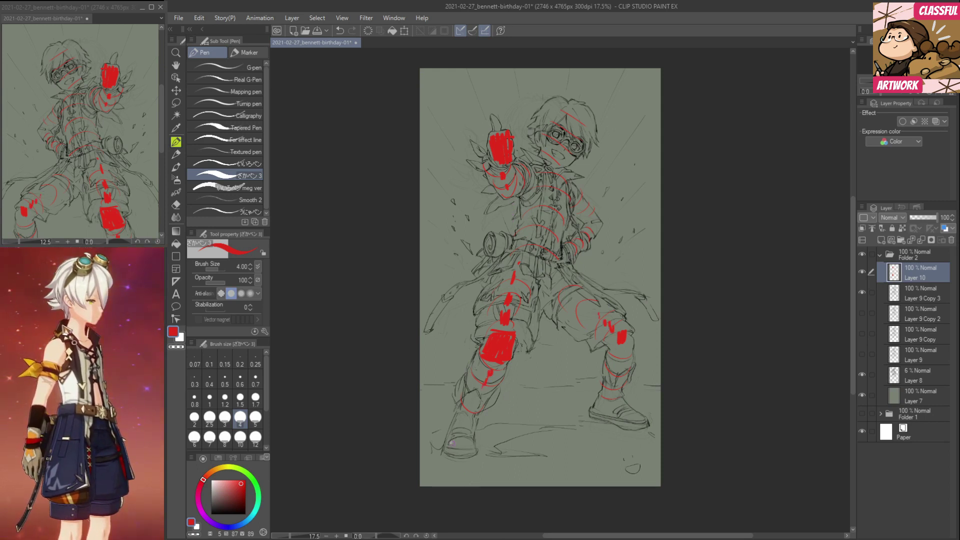
Select Folder 2 and examine the red-marked figure in normal and mirrored view to compare its foreshortening.
click(908, 253)
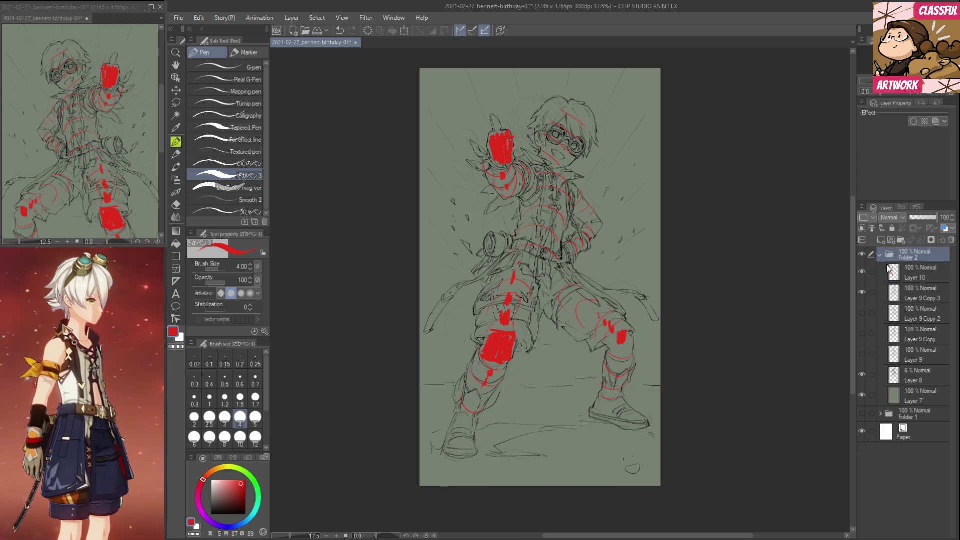
key(h)
key(h)
key(h)
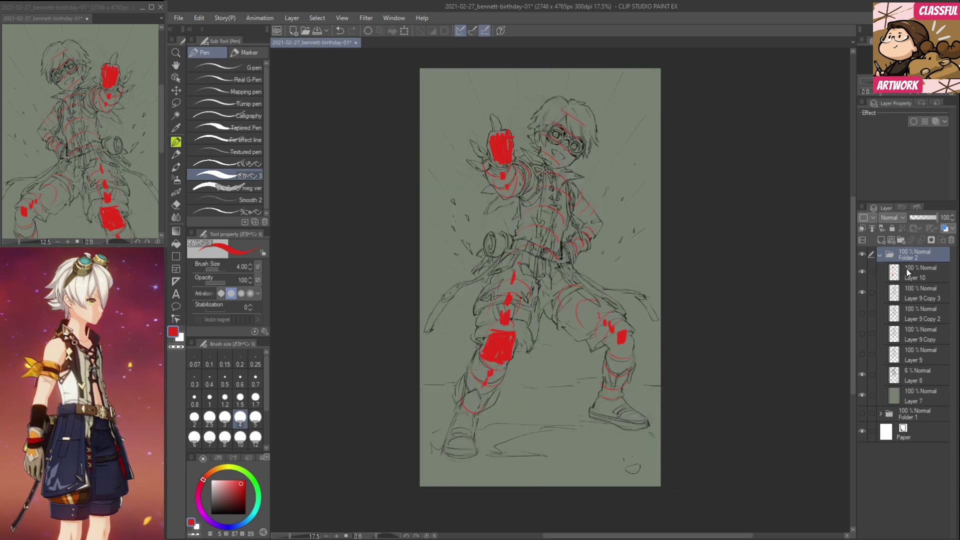
key(h)
key(h)
key(h)
key(h)
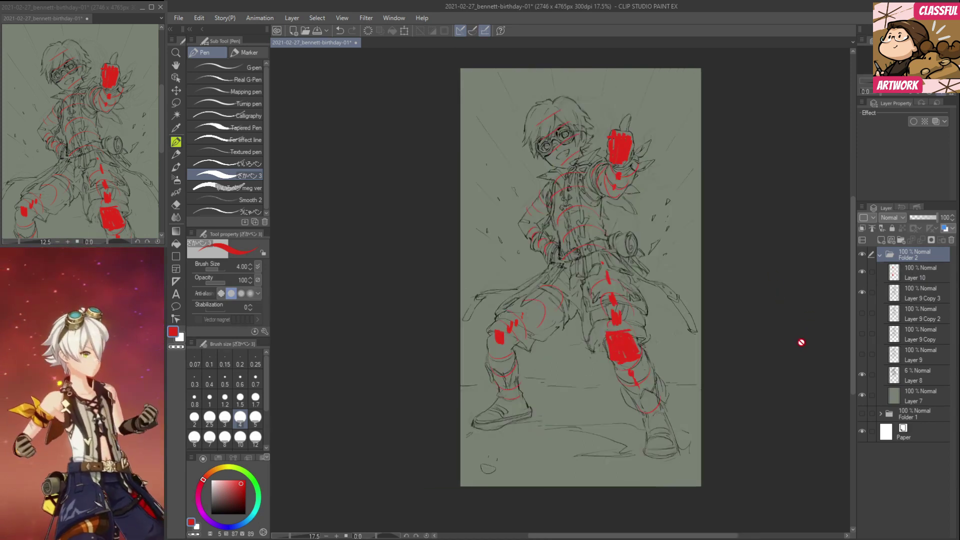
key(h)
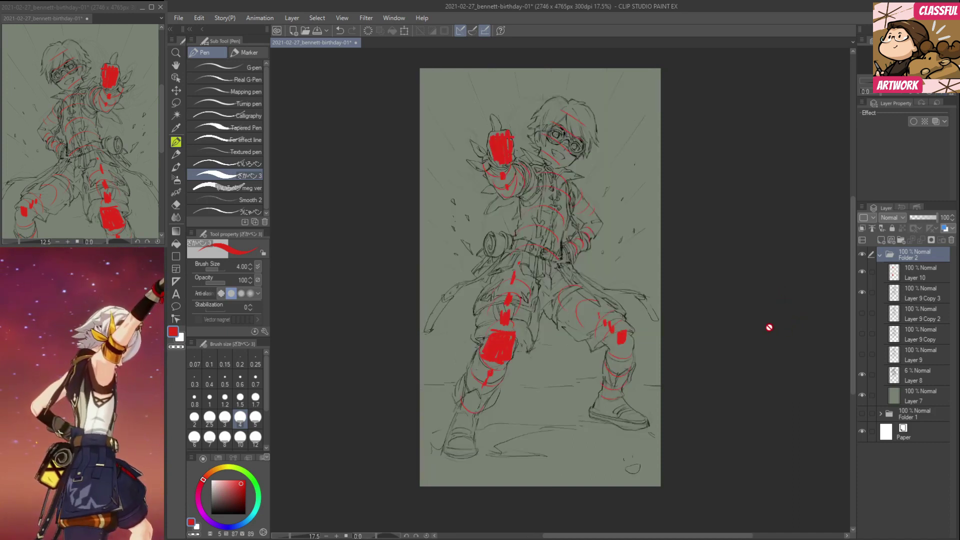
Lower the red contour layer's opacity to 15% and hide both that layer and the faint Layer 8 sketch.
scroll(614, 189, up, 6)
scroll(517, 155, up, 4)
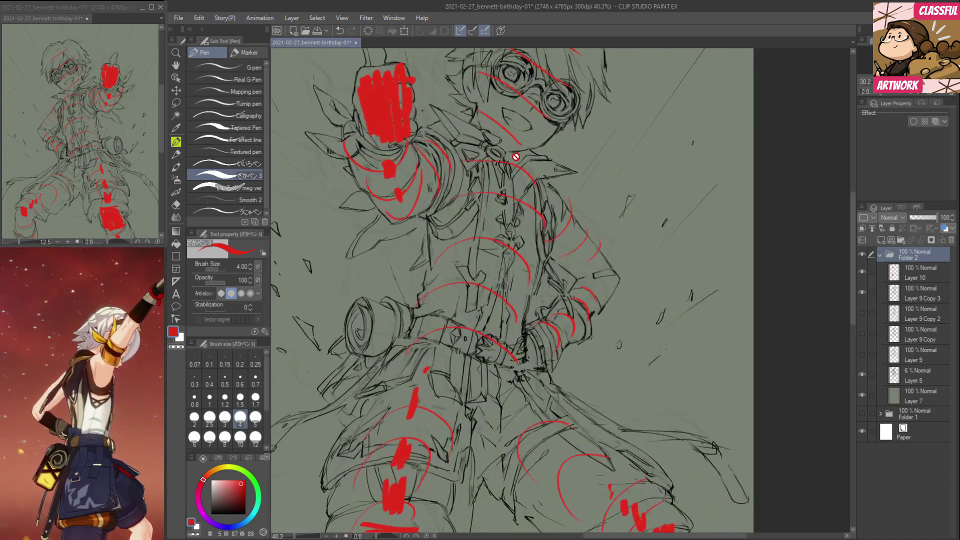
drag(637, 206, 683, 373)
drag(917, 218, 940, 218)
click(915, 274)
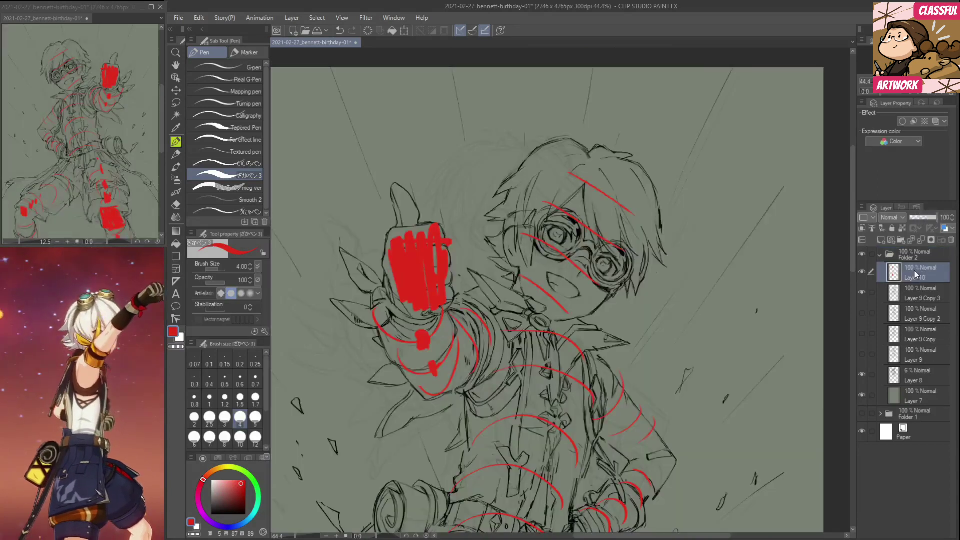
click(914, 218)
click(862, 375)
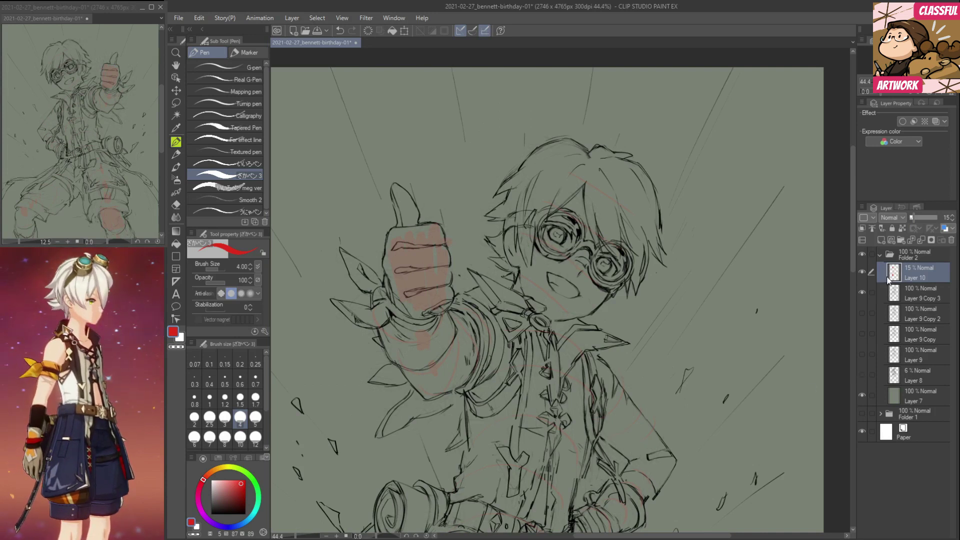
click(862, 272)
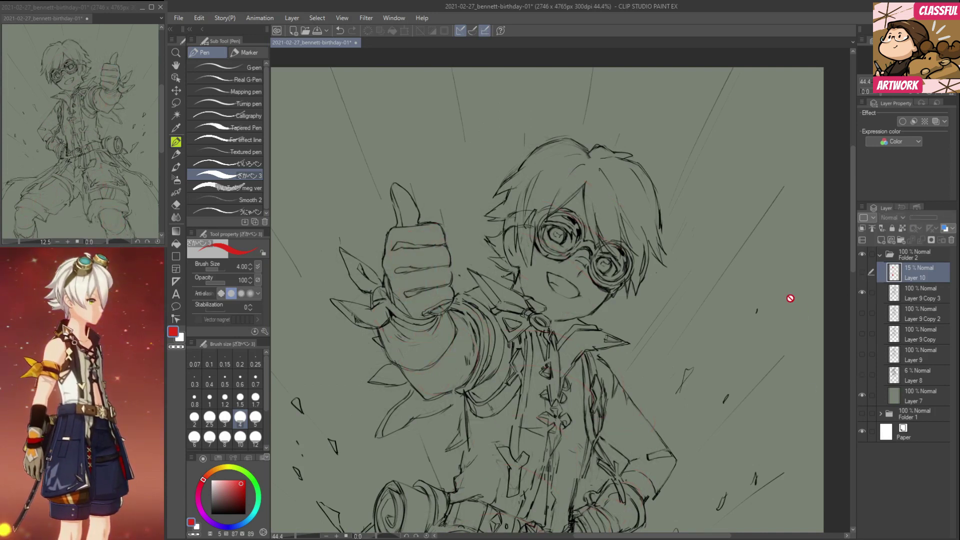
Select Layer 9 Copy 3, set the pen to black at size 0.60, and lightly erase the collar lines beside the clasp.
scroll(601, 240, up, 2)
scroll(600, 240, up, 1)
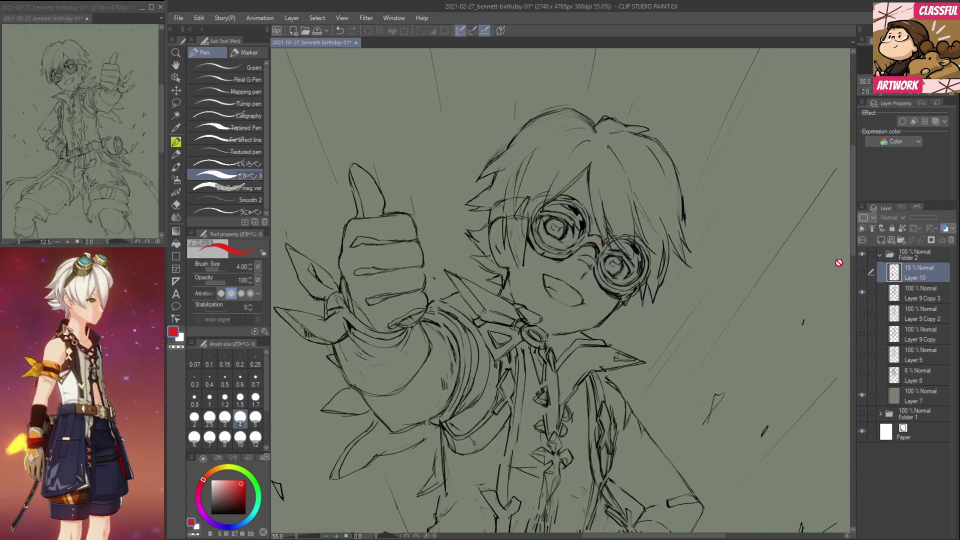
click(923, 294)
click(240, 399)
click(240, 379)
click(211, 514)
key(e)
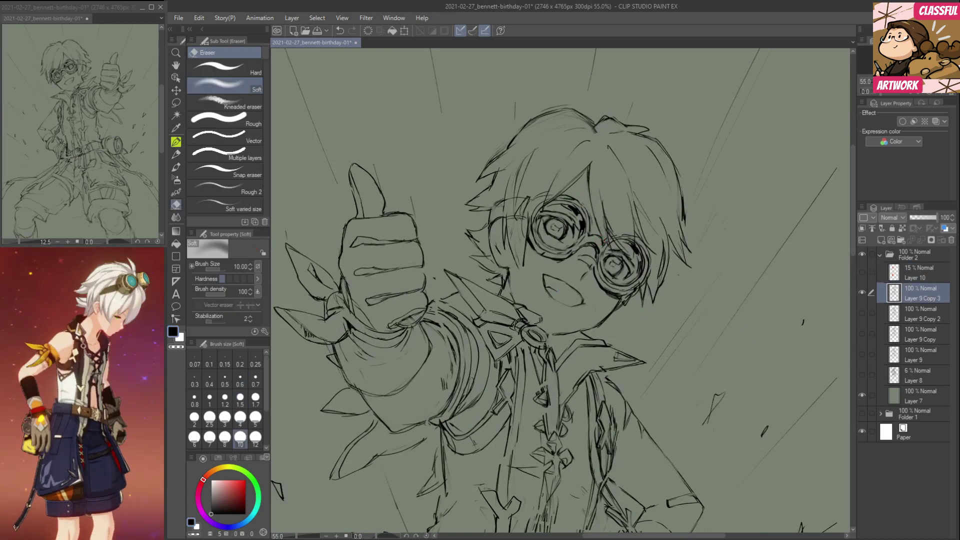
mouse_move(526, 316)
mouse_down()
mouse_move(520, 322)
mouse_move(540, 334)
mouse_up()
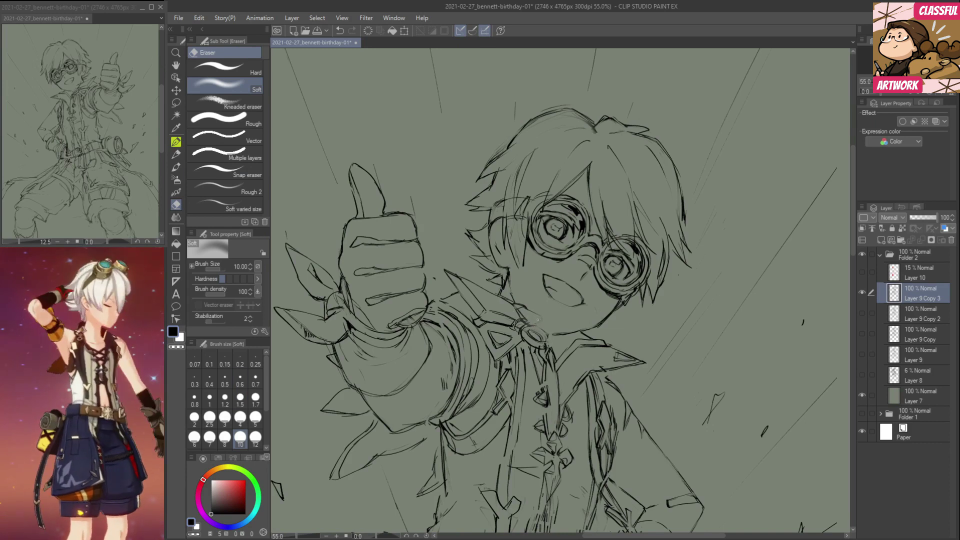
Refine the collar edge under the jaw, alternating the Soft eraser at size 1.50 with the 0.60 pen.
click(240, 399)
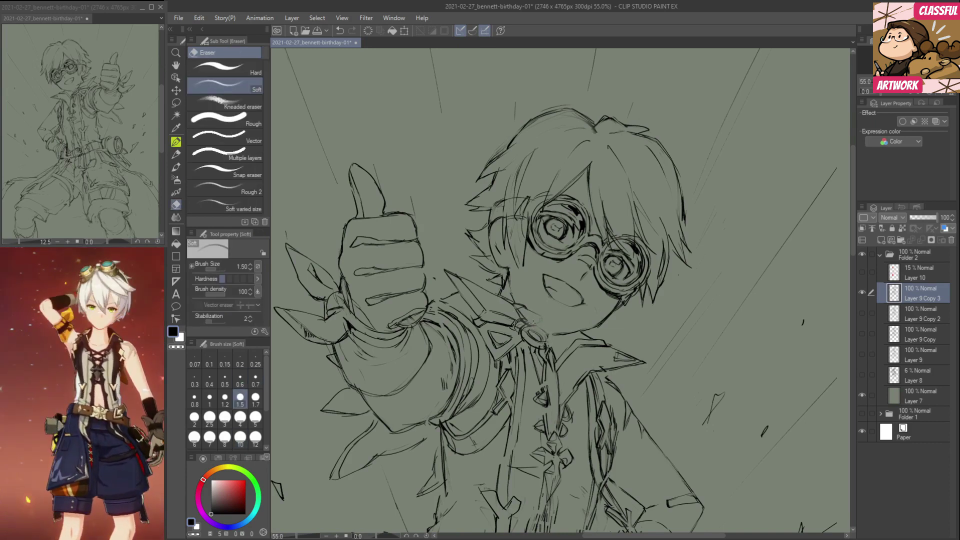
key(p)
key(e)
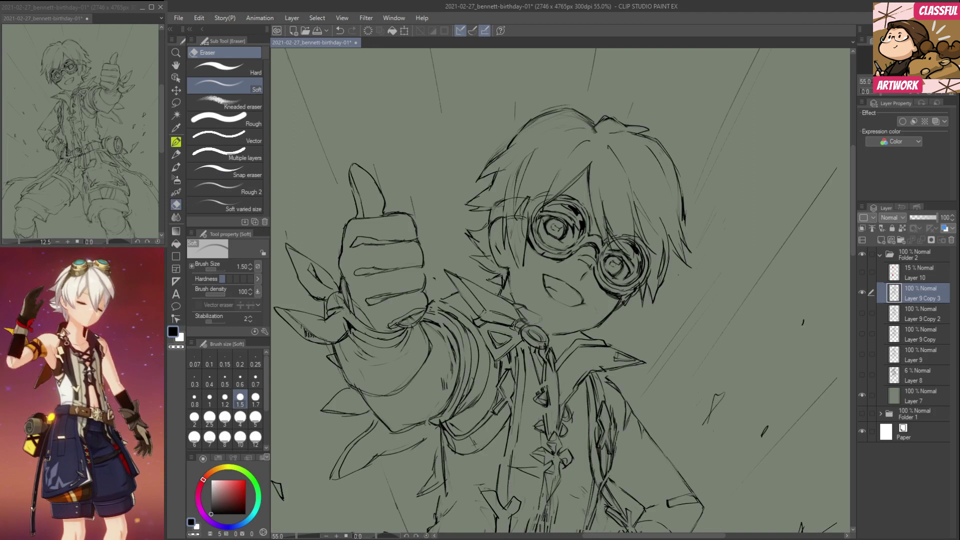
key(p)
key(e)
key(p)
mouse_move(518, 306)
mouse_down()
mouse_move(538, 318)
mouse_move(531, 326)
mouse_up()
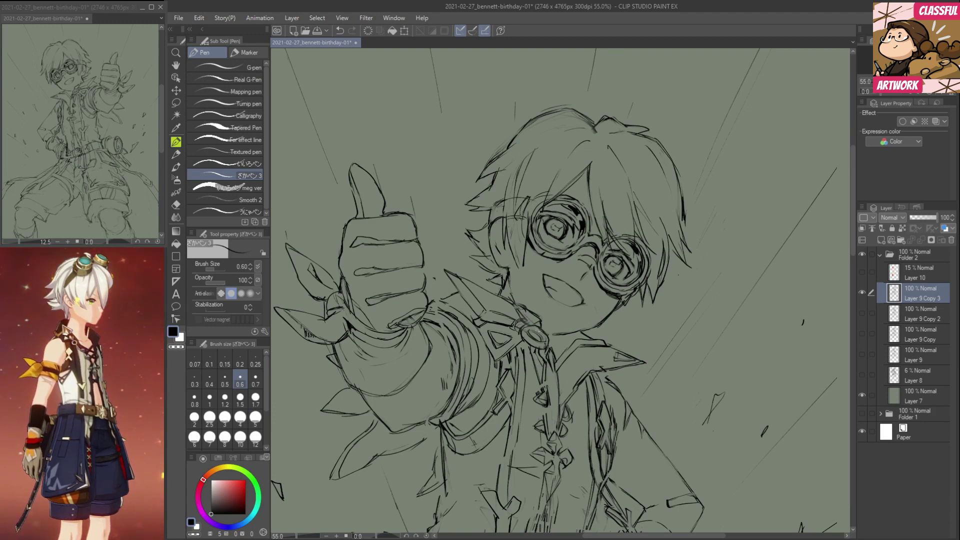
key(e)
key(p)
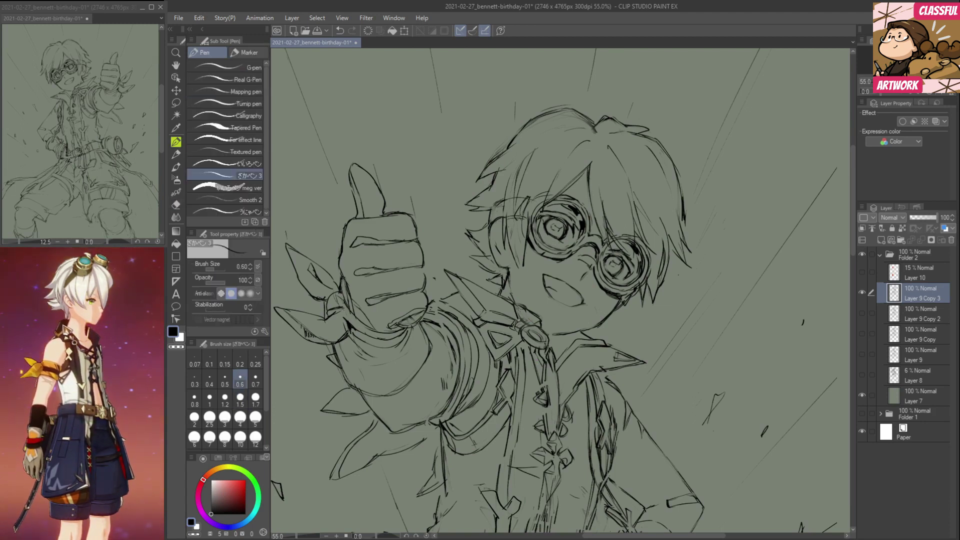
key(e)
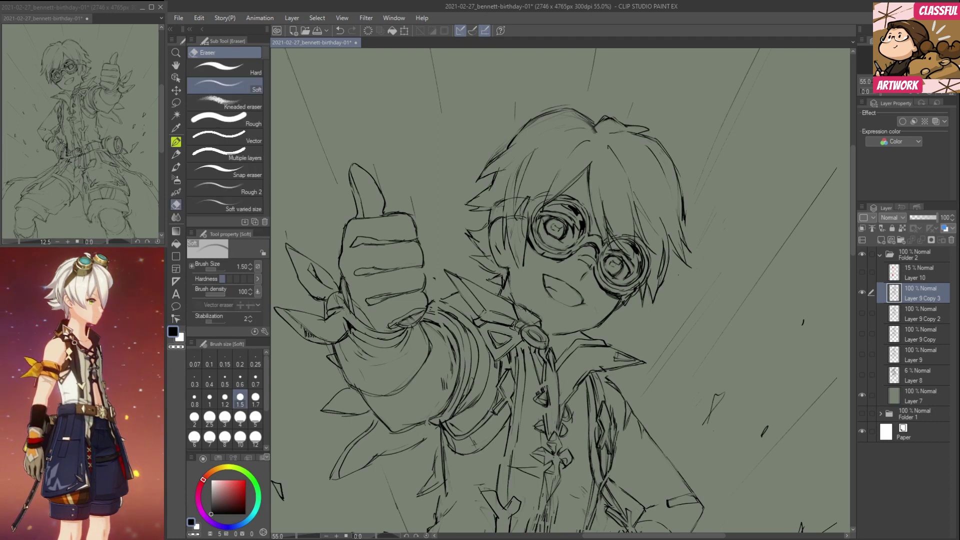
key(p)
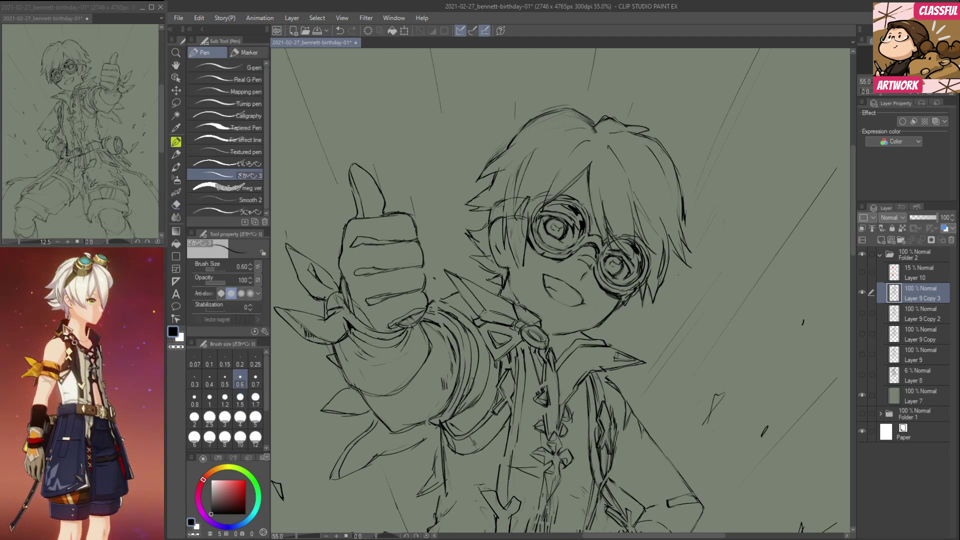
key(e)
drag(522, 306, 533, 316)
key(p)
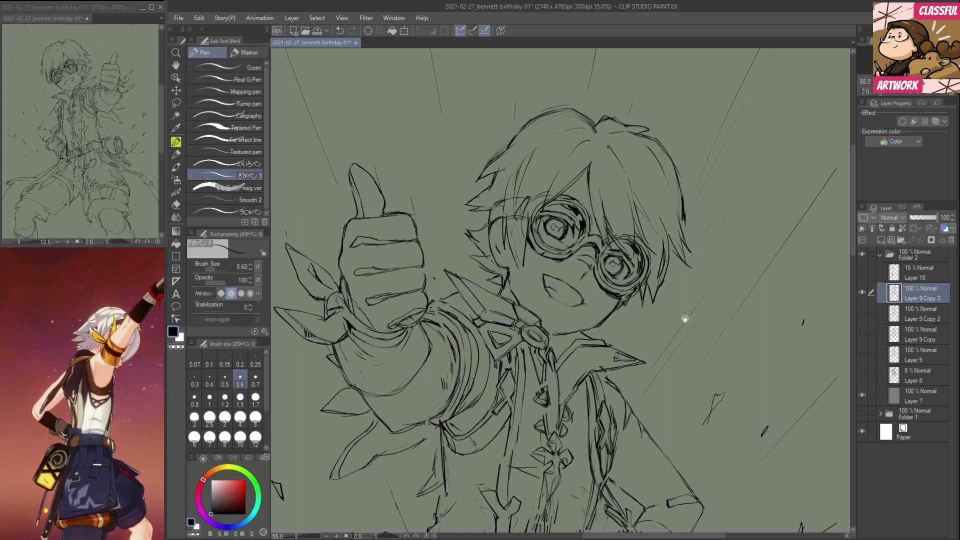
Touch up the outline at the crown of the hair with the Soft eraser and the fine pen.
drag(664, 340, 666, 360)
key(e)
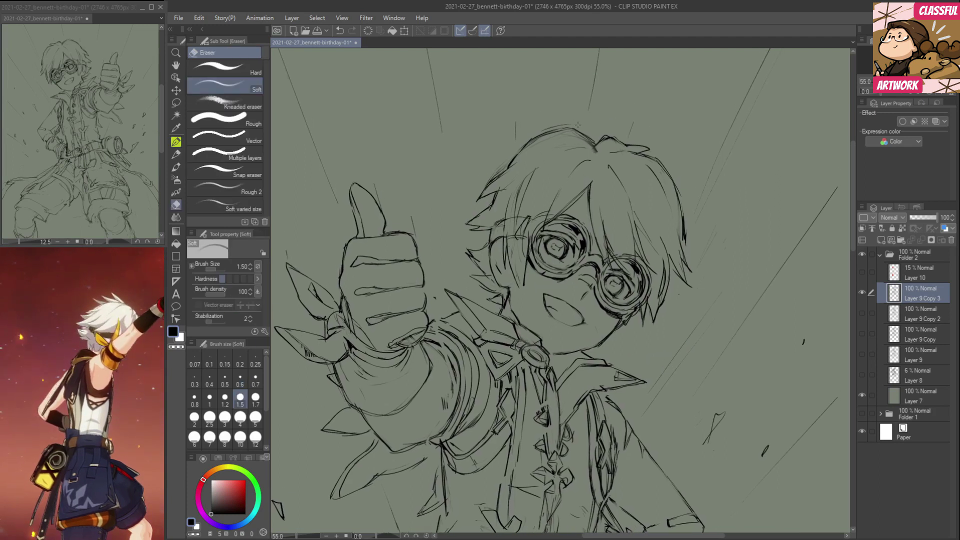
key(p)
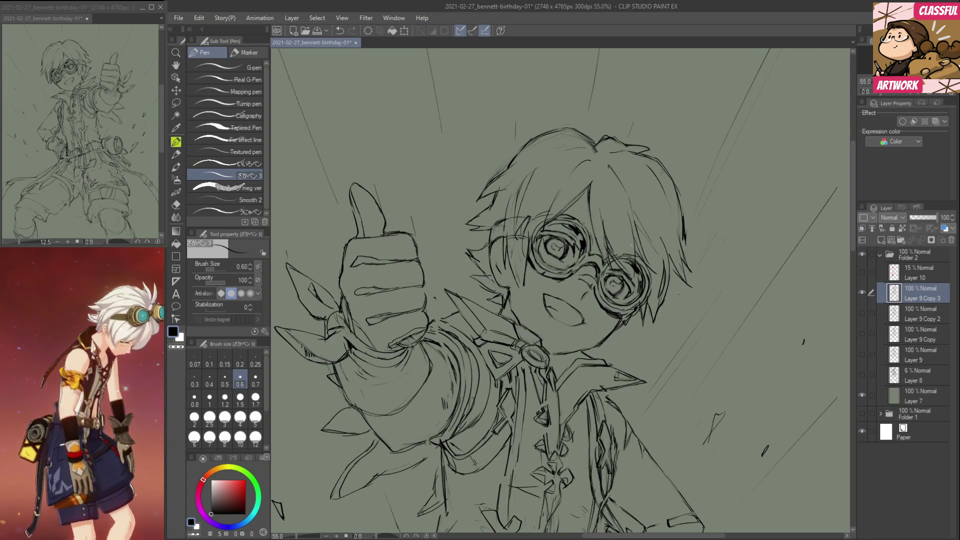
key(e)
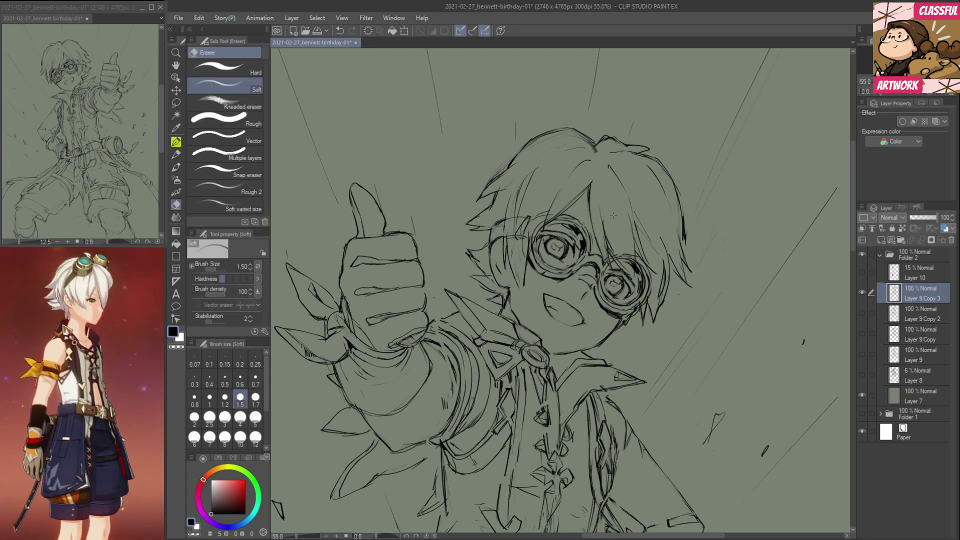
Duplicate Layer 9 Copy 3, hide the original, and erase the goggles around both eyes with the Soft eraser at size 4.00.
drag(913, 295, 883, 242)
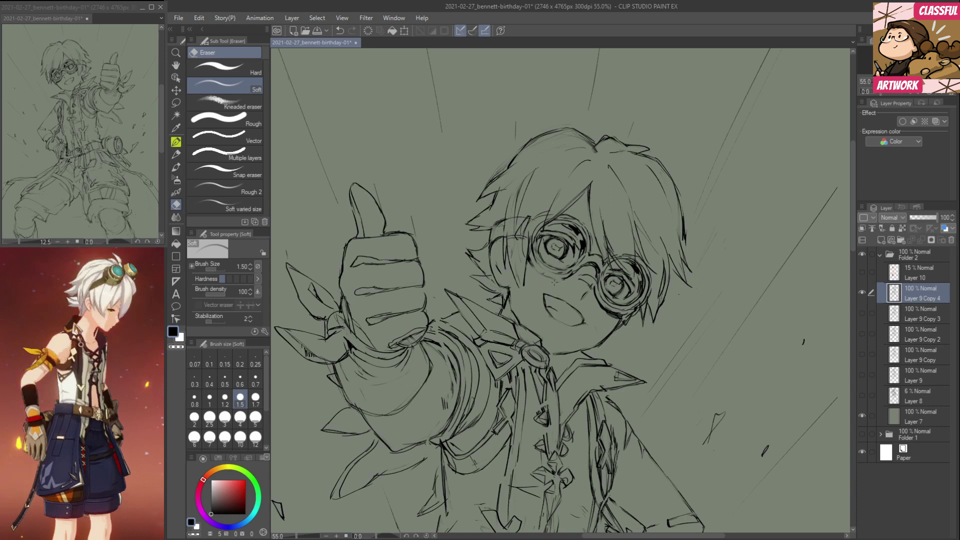
click(240, 417)
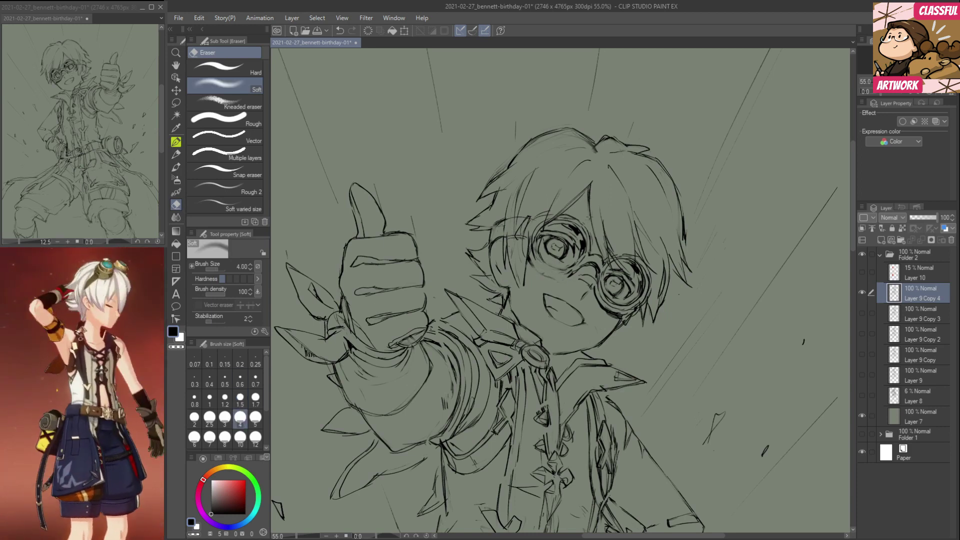
mouse_move(573, 225)
mouse_down()
mouse_move(575, 279)
mouse_move(536, 265)
mouse_move(523, 233)
mouse_move(495, 225)
mouse_up()
mouse_move(597, 263)
mouse_down()
mouse_move(586, 267)
mouse_move(606, 258)
mouse_move(598, 281)
mouse_move(618, 319)
mouse_up()
mouse_move(610, 252)
mouse_down()
mouse_move(650, 295)
mouse_move(641, 311)
mouse_move(638, 294)
mouse_move(612, 268)
mouse_move(630, 275)
mouse_up()
Redraw the lashes, outlines and eyebrows of both eyes with the 0.60 pen.
key(p)
mouse_move(635, 250)
mouse_down()
mouse_move(631, 279)
mouse_move(633, 271)
mouse_up()
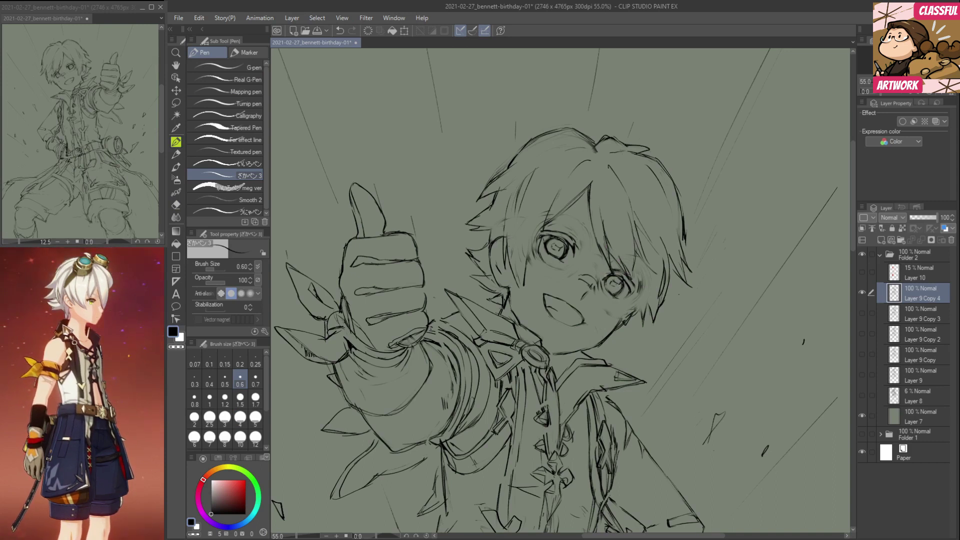
drag(542, 251, 559, 260)
drag(554, 219, 587, 237)
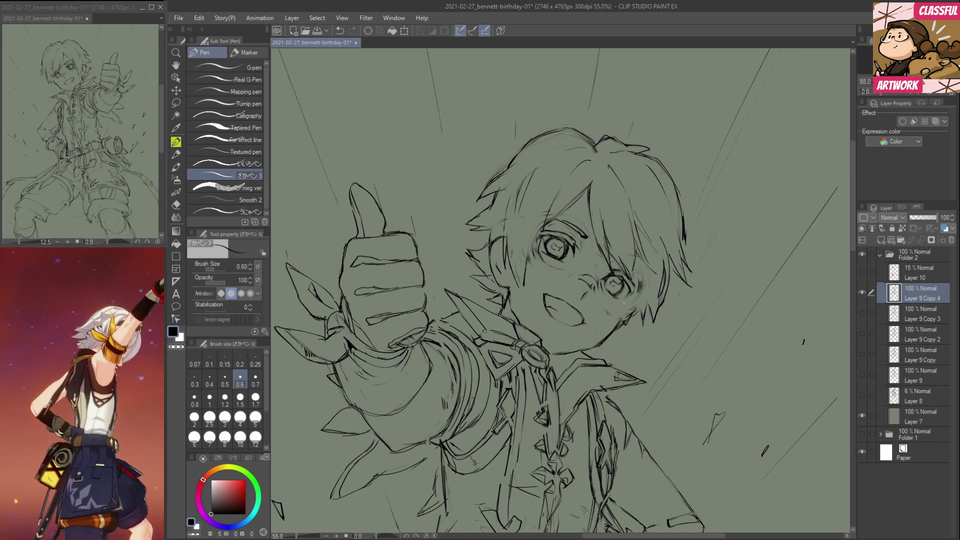
mouse_move(606, 291)
mouse_down()
mouse_move(619, 300)
mouse_move(635, 294)
mouse_up()
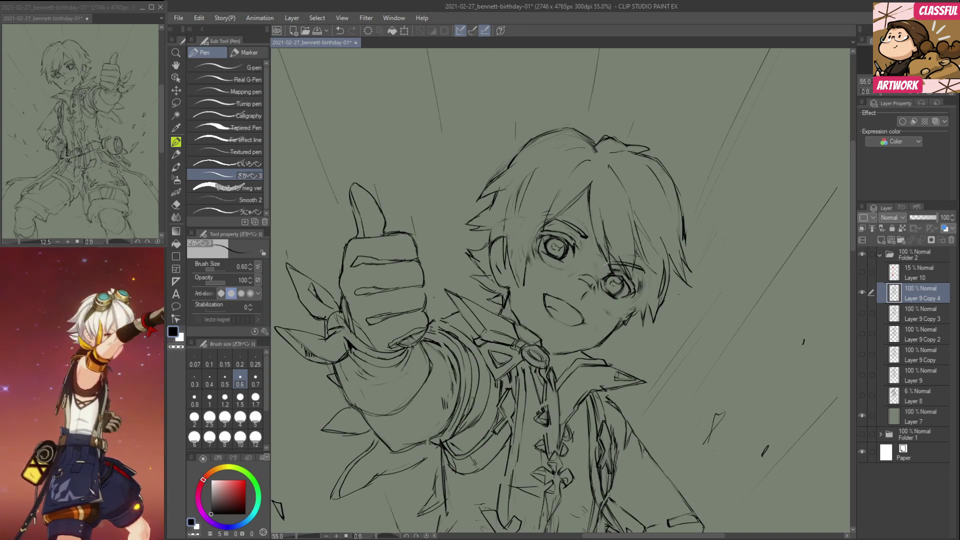
drag(641, 270, 629, 314)
drag(645, 269, 645, 287)
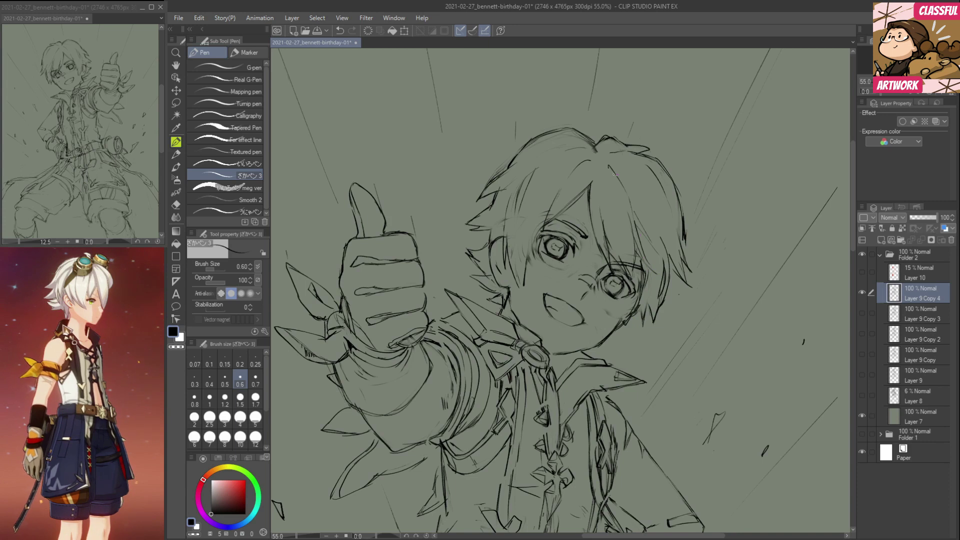
Draw the two goggle frames resting on top of the hair, showing the faint Layer 8 sketch as a guide.
mouse_move(576, 145)
mouse_down()
mouse_move(533, 161)
mouse_move(547, 154)
mouse_move(535, 140)
mouse_move(584, 120)
mouse_move(591, 145)
mouse_move(587, 124)
mouse_up()
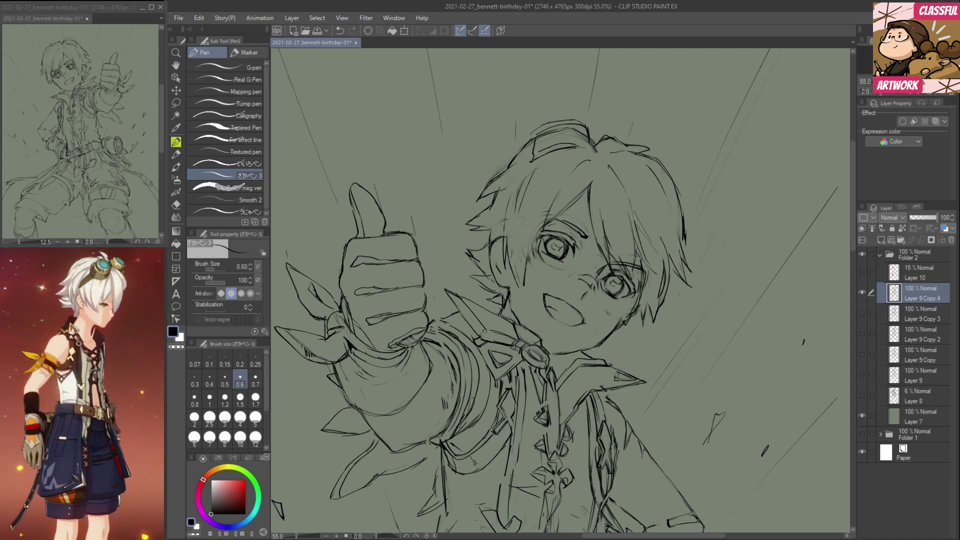
click(862, 395)
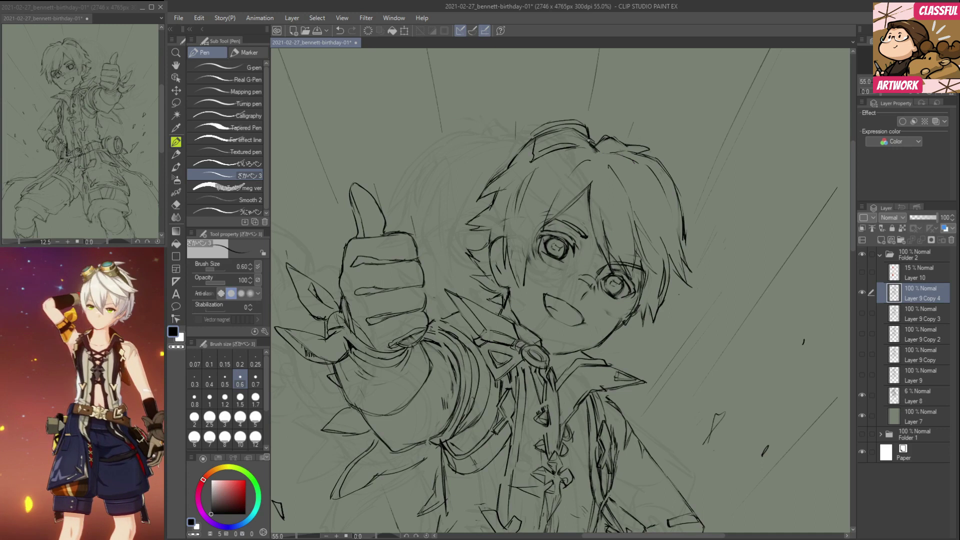
mouse_move(619, 133)
mouse_down()
mouse_move(611, 150)
mouse_move(655, 129)
mouse_move(659, 144)
mouse_up()
mouse_move(617, 154)
mouse_down()
mouse_move(653, 139)
mouse_move(655, 171)
mouse_up()
mouse_move(620, 154)
mouse_down()
mouse_move(661, 175)
mouse_move(664, 159)
mouse_move(629, 134)
mouse_up()
key(e)
key(p)
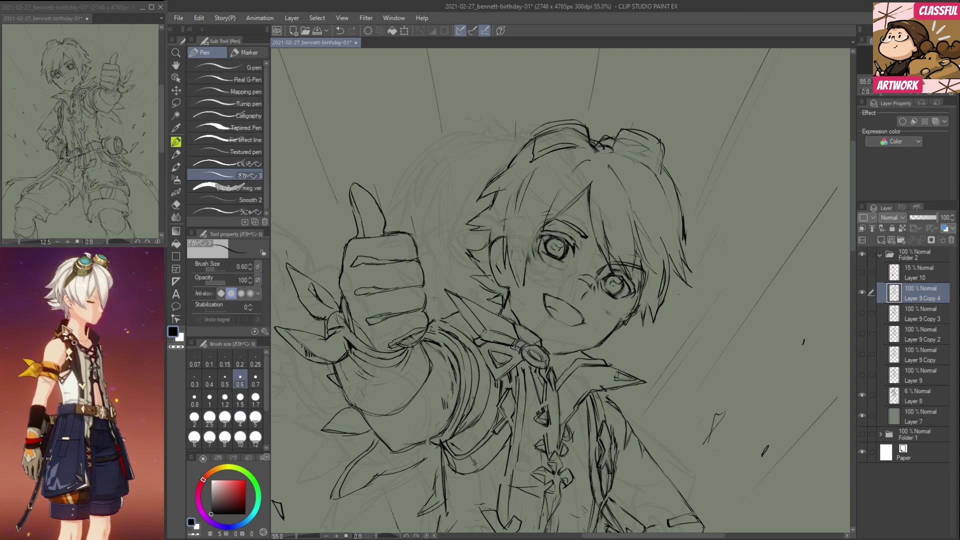
Add detail to the goggle frame farther from the fist and draw the strap down both sides of the hair.
mouse_move(617, 136)
mouse_down()
mouse_move(661, 147)
mouse_move(658, 156)
mouse_move(651, 134)
mouse_move(659, 174)
mouse_move(651, 172)
mouse_move(661, 185)
mouse_move(666, 170)
mouse_move(685, 192)
mouse_move(681, 209)
mouse_up()
key(e)
key(p)
drag(658, 164, 683, 189)
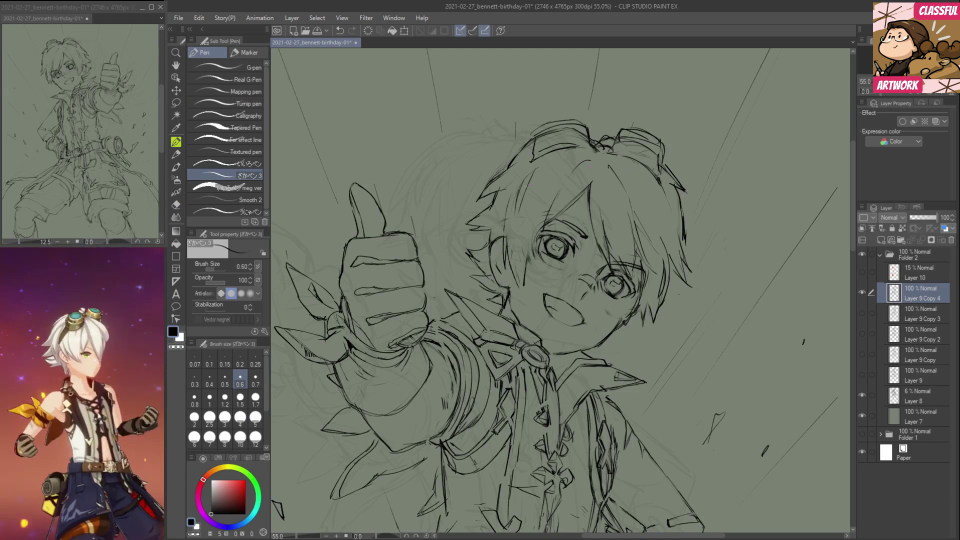
mouse_move(506, 231)
mouse_down()
mouse_move(521, 179)
mouse_move(541, 155)
mouse_move(510, 204)
mouse_up()
mouse_move(498, 237)
mouse_down()
mouse_move(512, 182)
mouse_move(530, 161)
mouse_move(505, 206)
mouse_up()
drag(528, 172, 517, 190)
mouse_move(661, 185)
mouse_down()
mouse_move(675, 219)
mouse_move(672, 210)
mouse_up()
Erase and redraw the hair strand beside the eye nearer the raised fist.
key(e)
drag(544, 227, 536, 258)
key(p)
drag(544, 222, 542, 265)
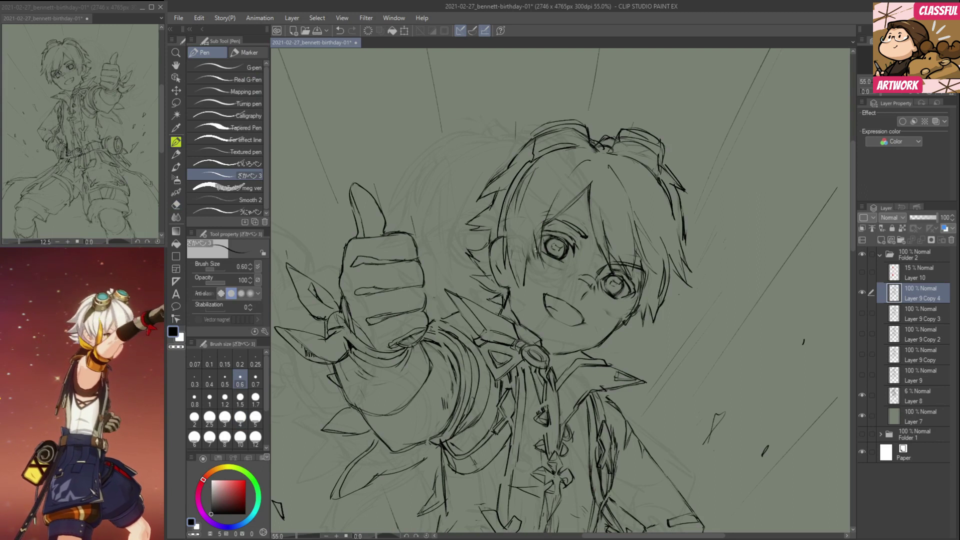
Draw the small bandage across the bridge of the nose and tidy the lines around it.
key(e)
key(p)
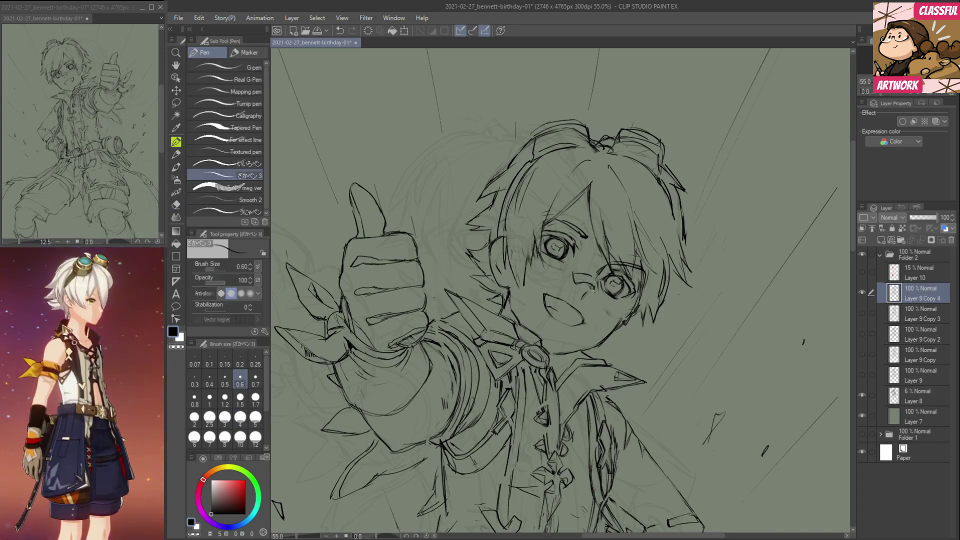
drag(599, 279, 594, 295)
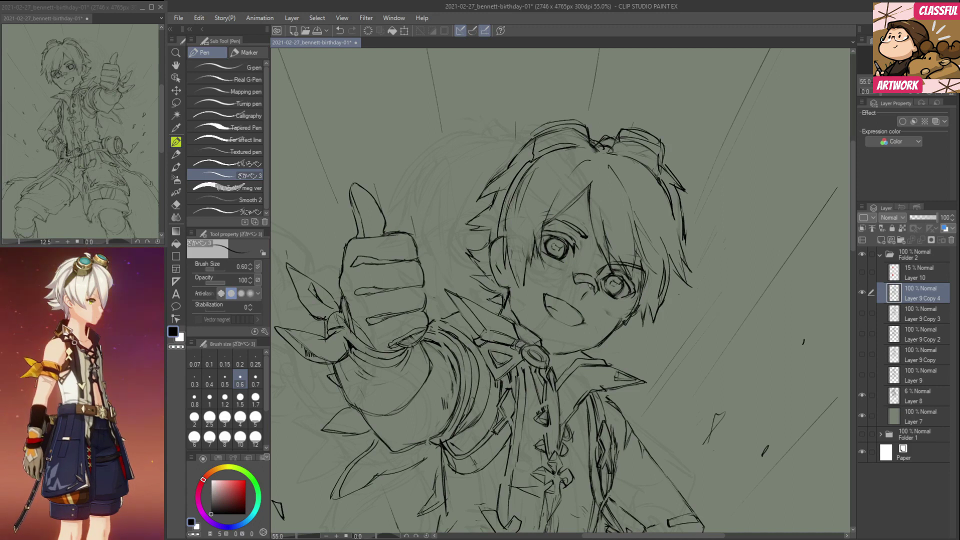
key(e)
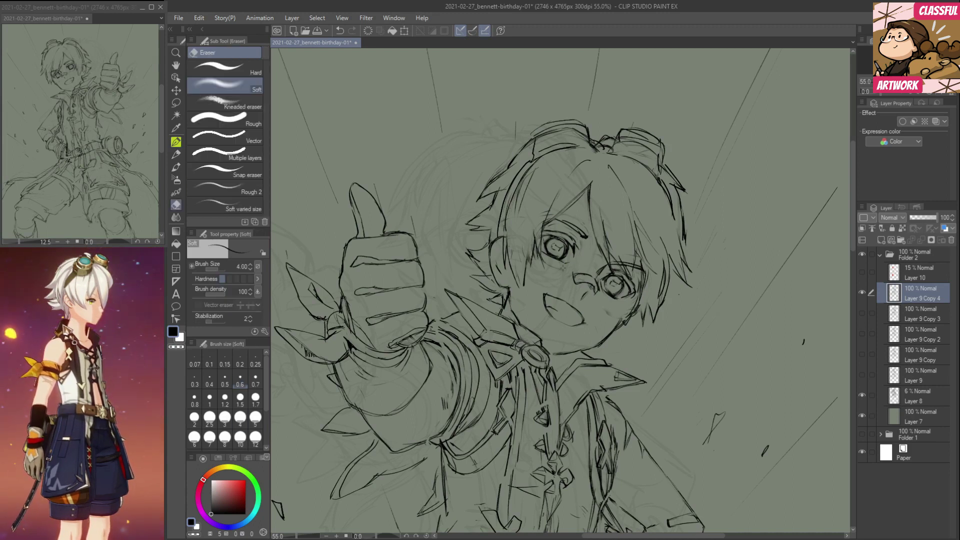
key(p)
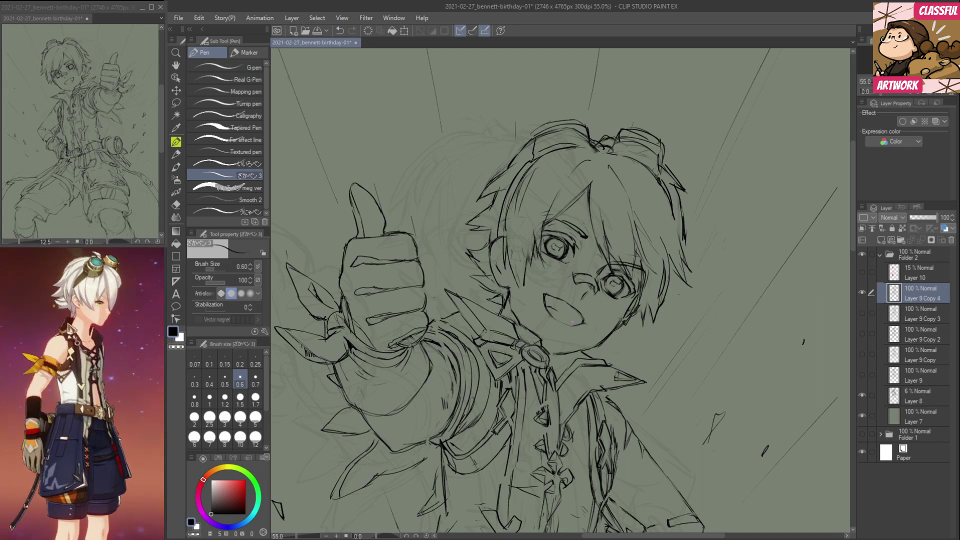
Examine the whole figure in mirrored and normal view to check the new face and goggles.
scroll(515, 135, down, 11)
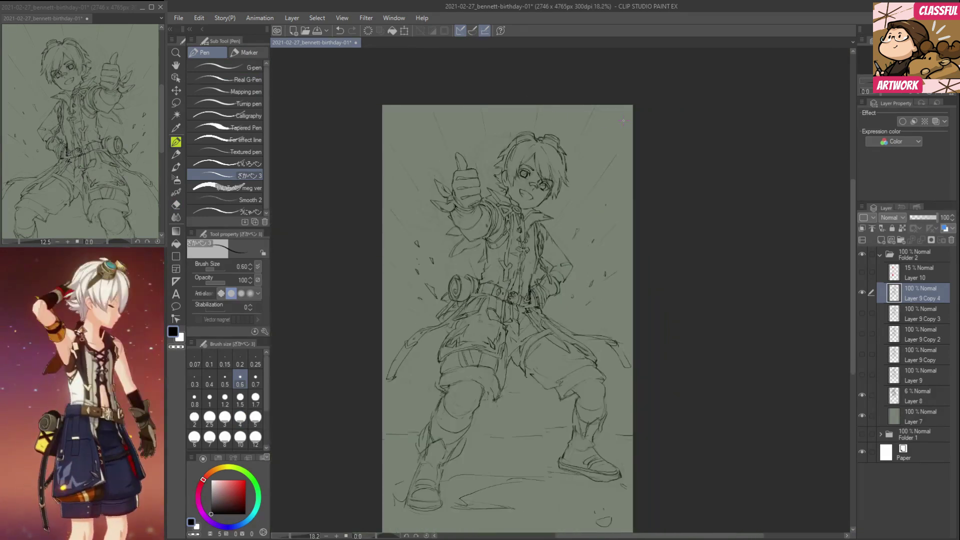
key(h)
drag(771, 410, 725, 397)
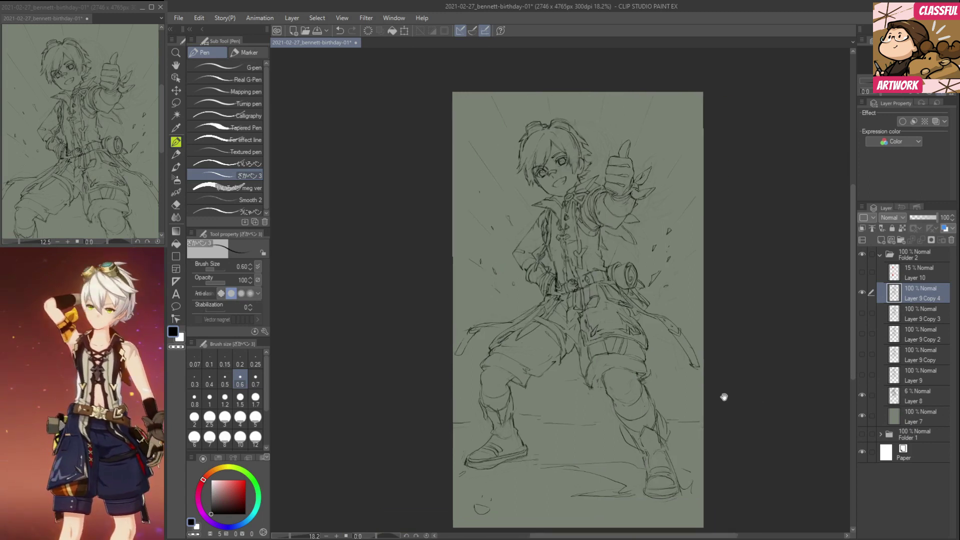
key(h)
scroll(674, 336, up, 6)
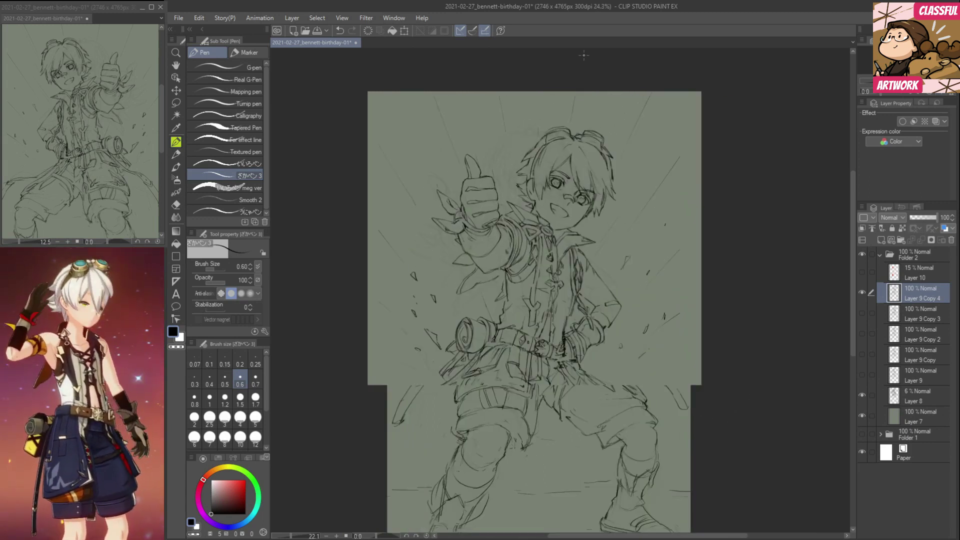
drag(668, 258, 678, 320)
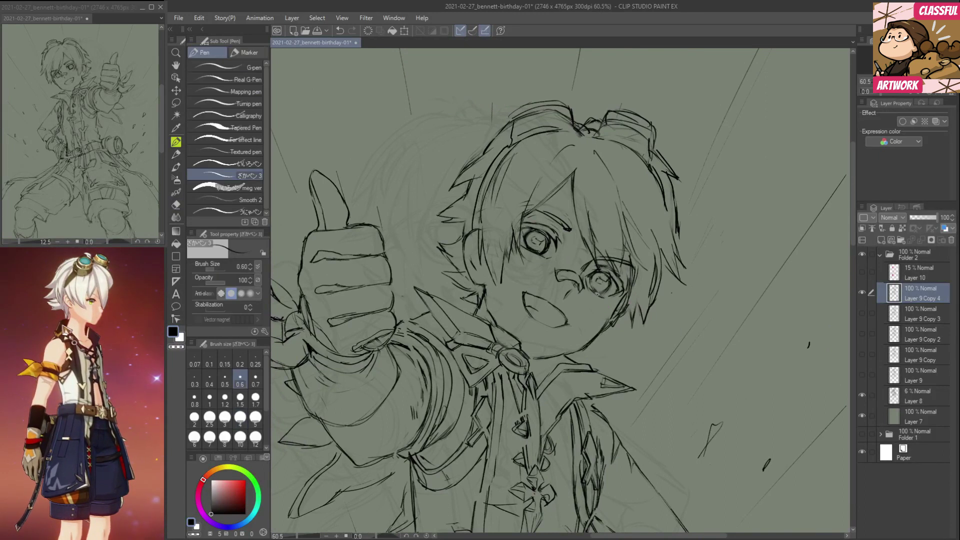
Refine the open mouth's corner and nearby cheek lines with the Soft eraser at size 1.50 and the 0.60 pen.
key(e)
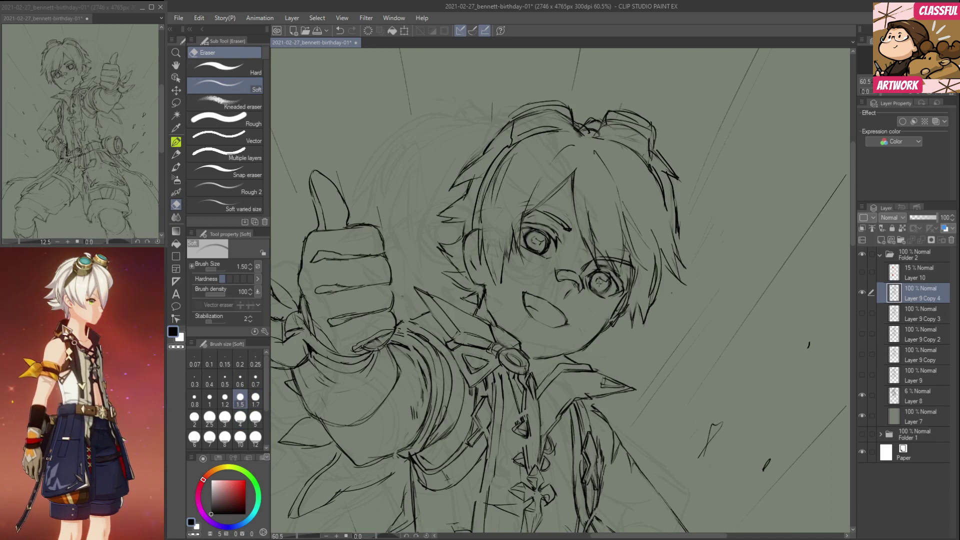
key(p)
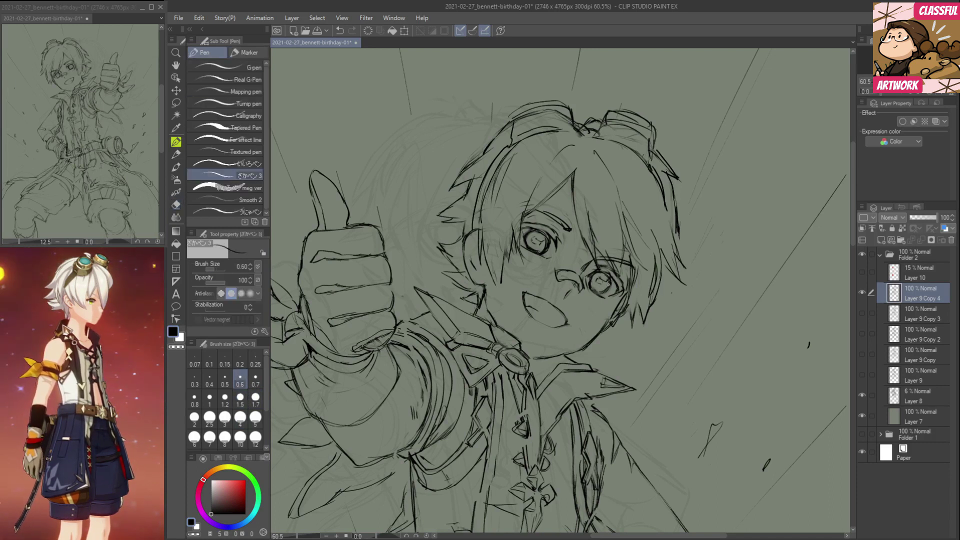
key(e)
drag(596, 295, 621, 318)
key(p)
key(e)
key(p)
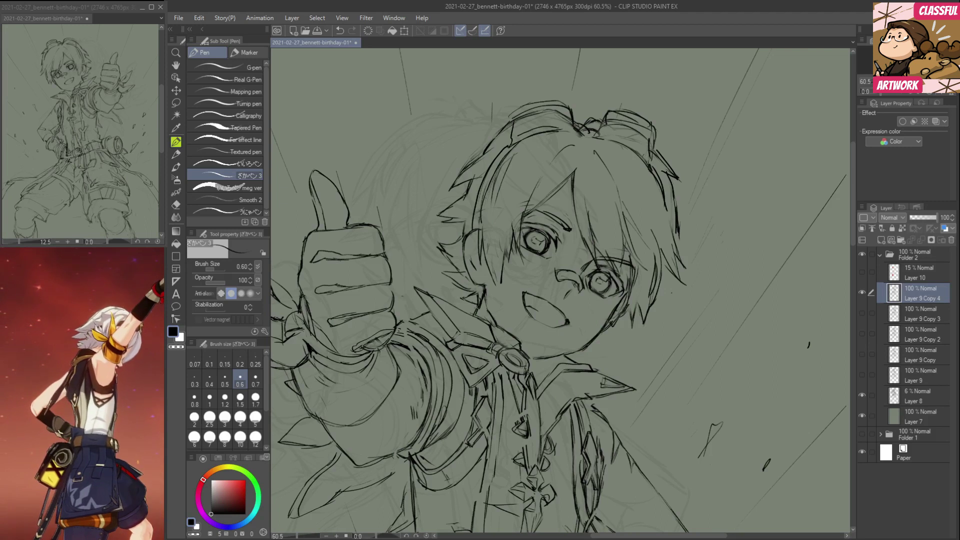
Clean up the lower end of the open mouth and touch up the hair tip beside the far cheek.
drag(565, 319, 562, 326)
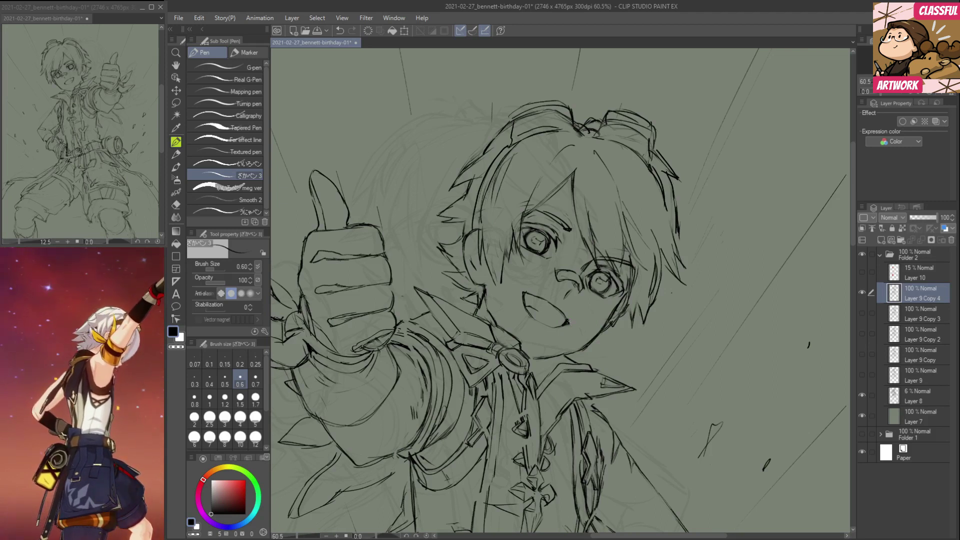
key(e)
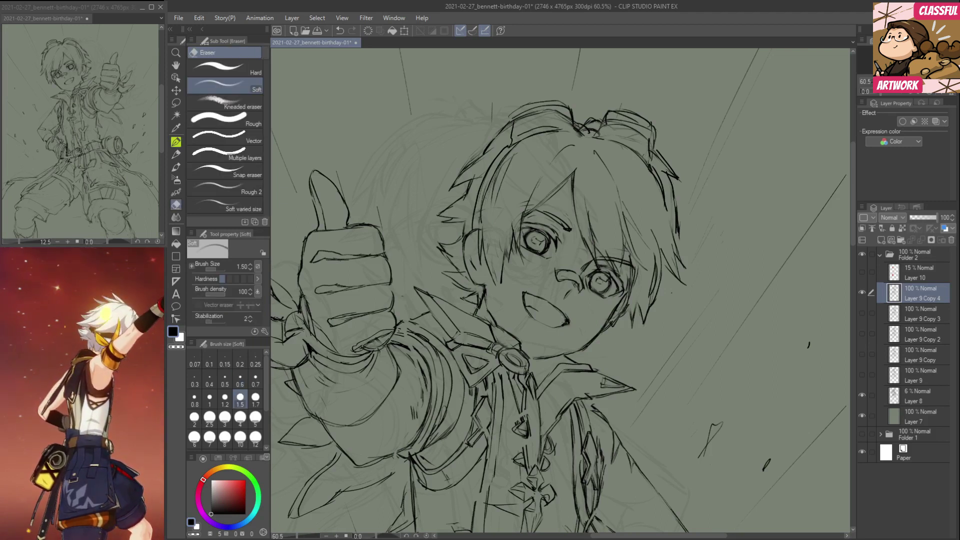
drag(564, 321, 569, 324)
key(p)
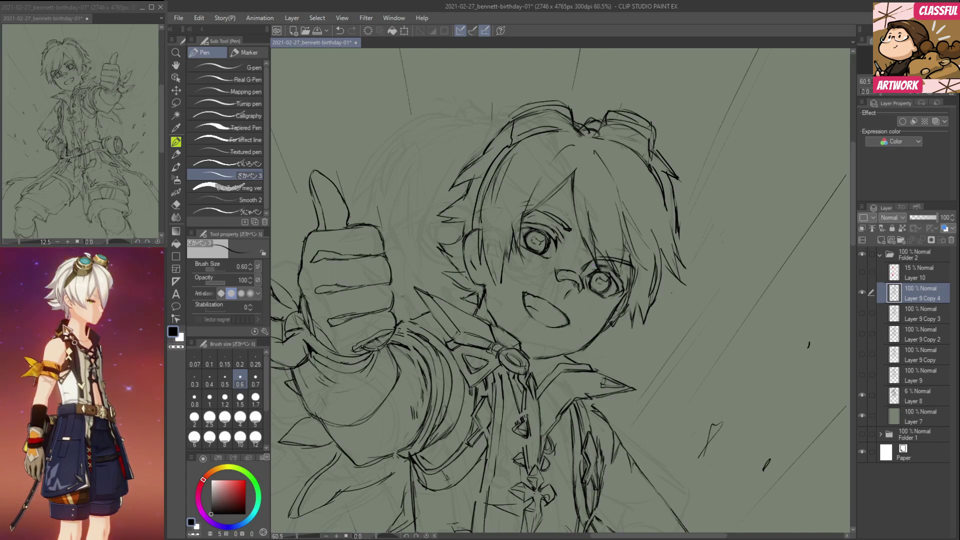
key(e)
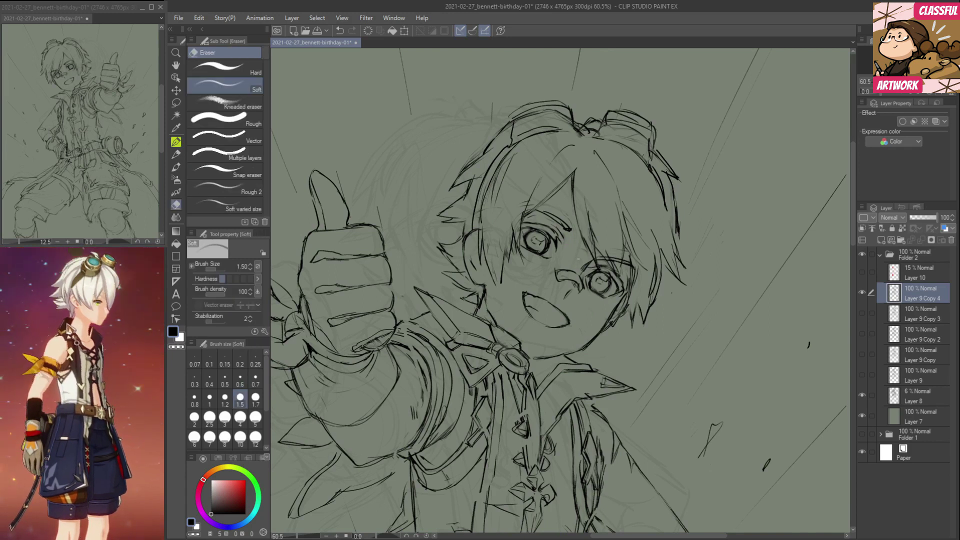
key(p)
drag(679, 381, 668, 377)
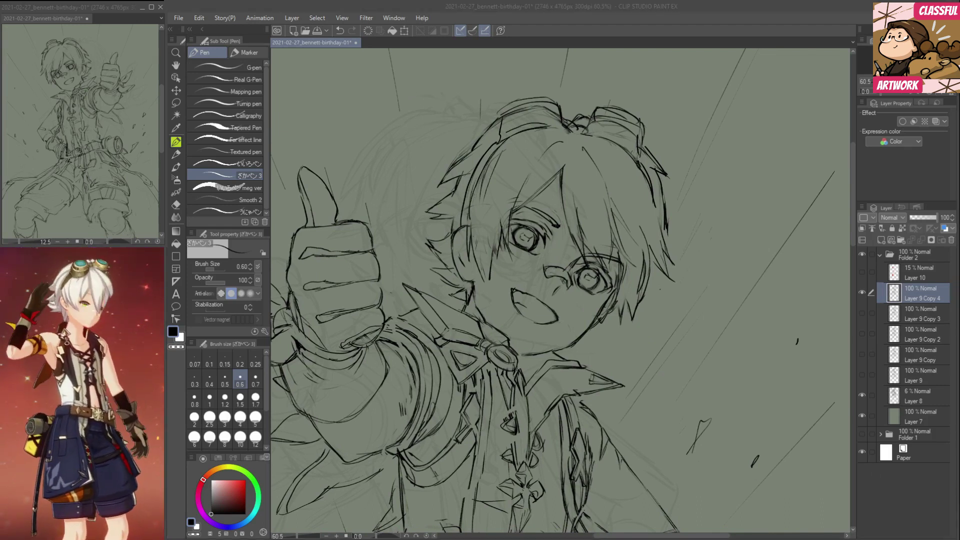
click(675, 250)
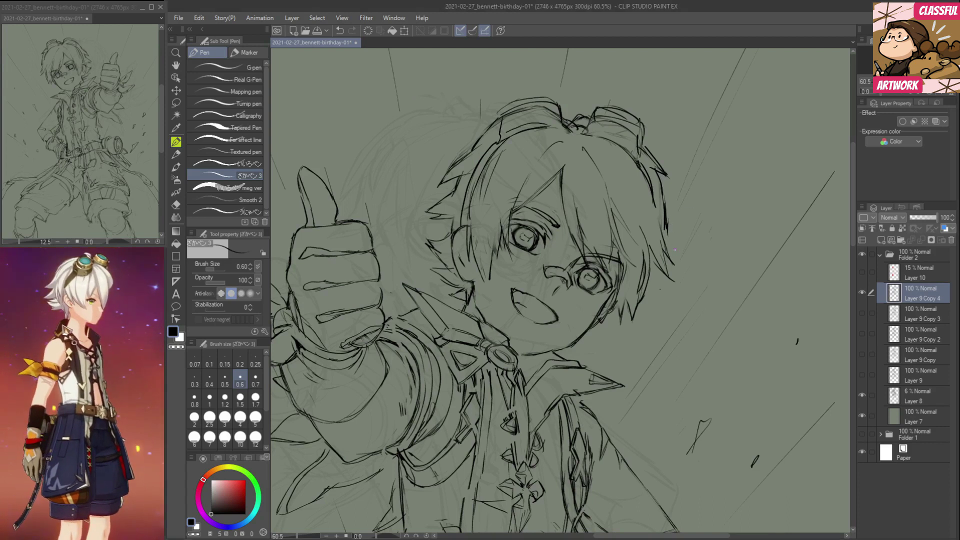
Mirror the view and erase stray marks around the fist-side eye and cheek with the Soft eraser at size 1.50.
key(e)
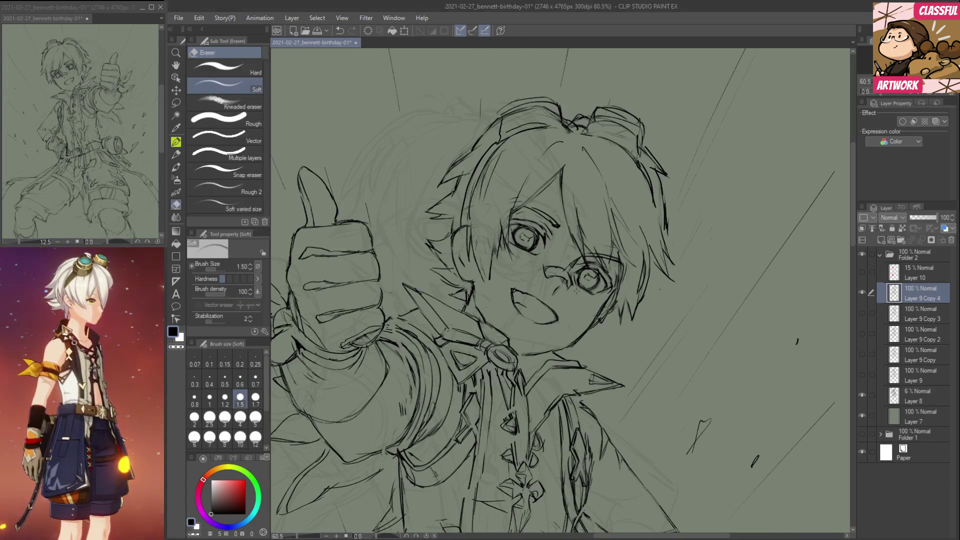
key(h)
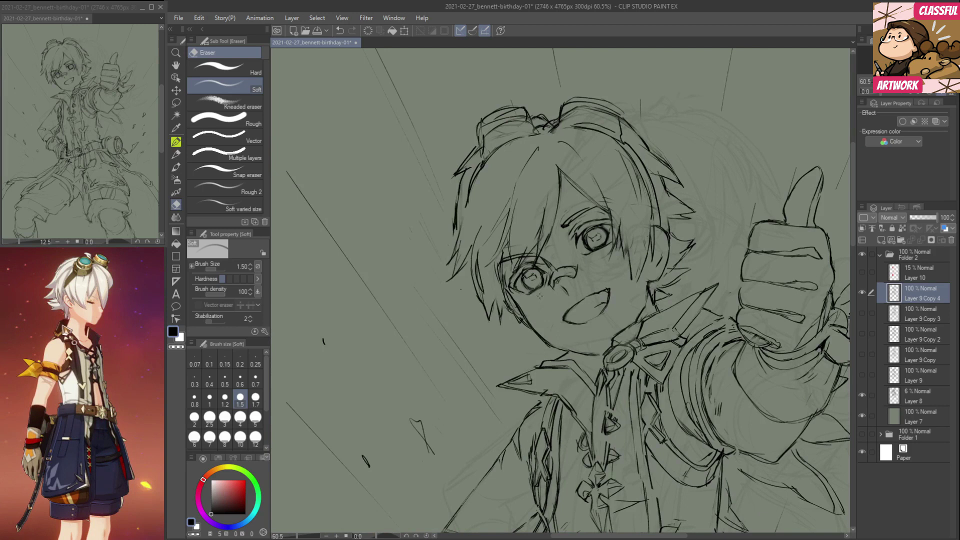
key(p)
key(e)
mouse_move(577, 237)
mouse_down()
mouse_move(575, 247)
mouse_move(575, 237)
mouse_up()
drag(609, 234, 615, 241)
drag(623, 288, 625, 294)
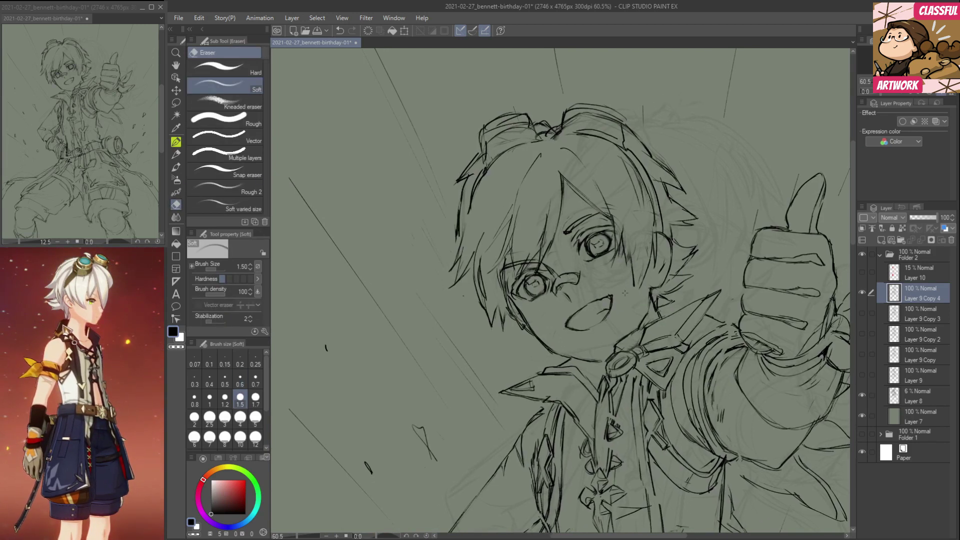
Tidy the goggle lens farther from the fist and erase loose lines across the goggles and nearby hair.
key(p)
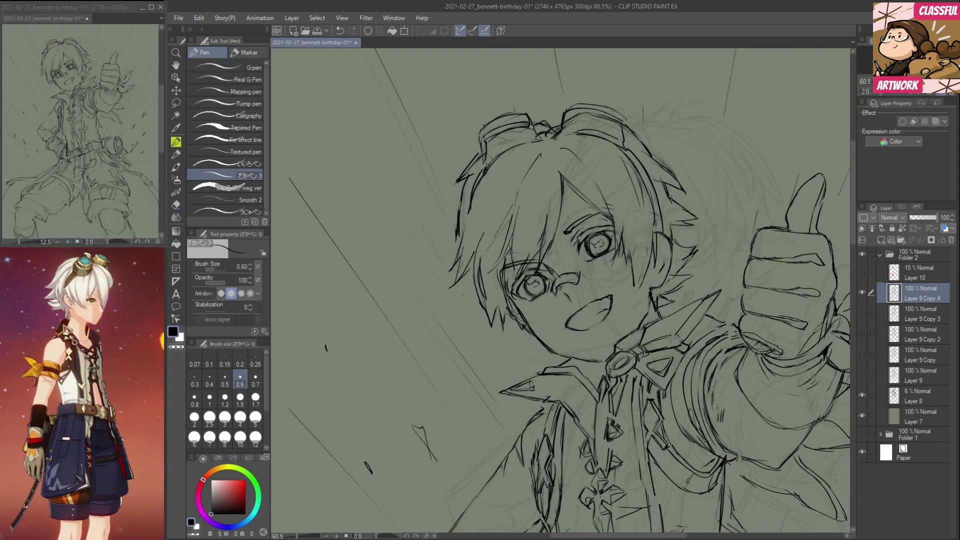
key(e)
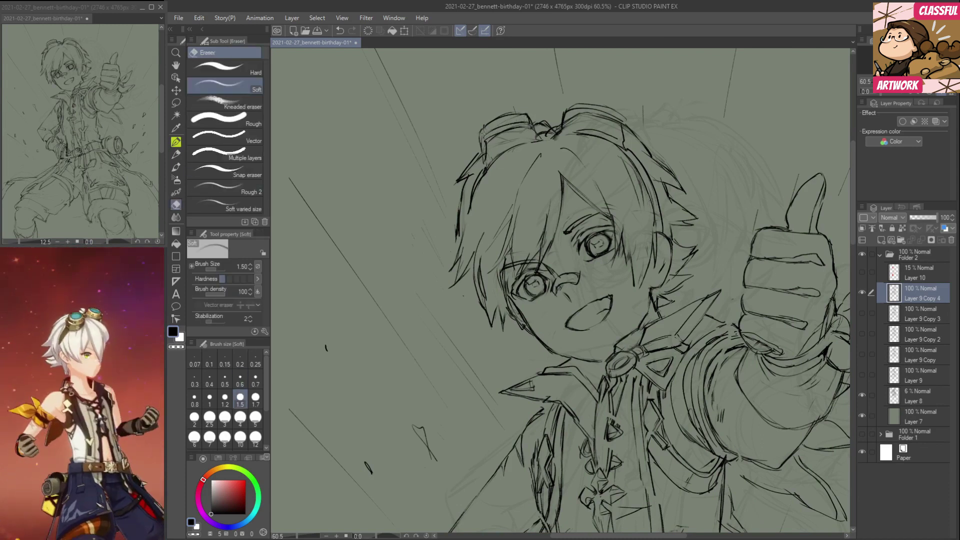
key(p)
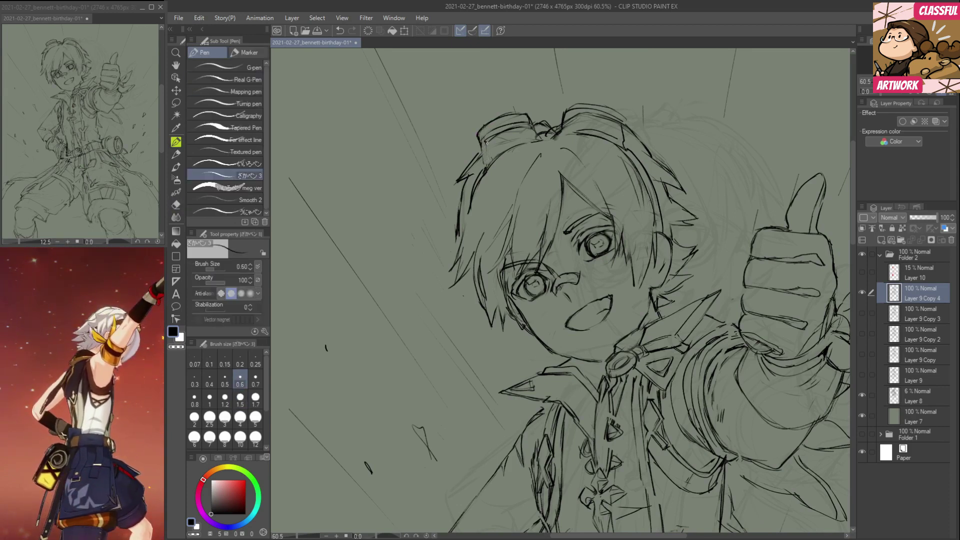
key(e)
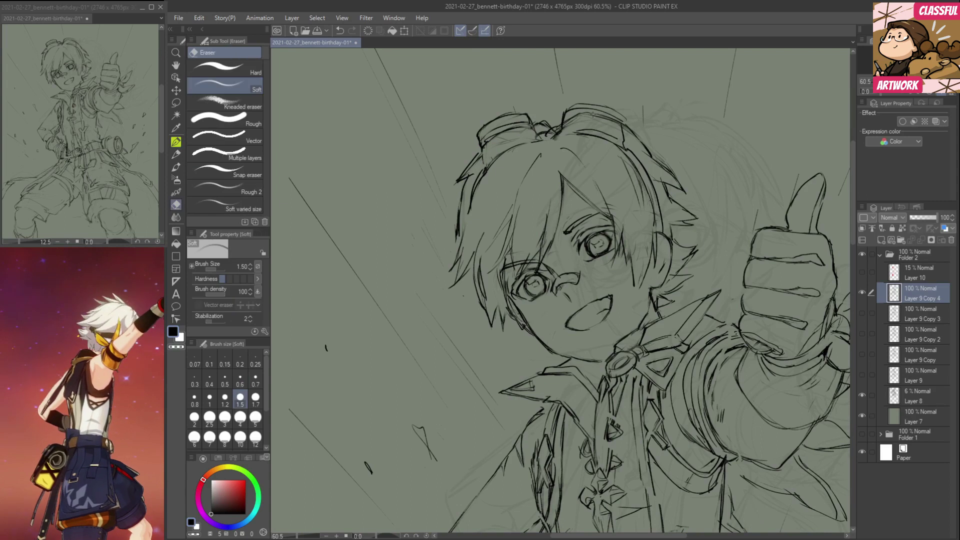
mouse_move(587, 114)
mouse_down()
mouse_move(605, 113)
mouse_move(532, 142)
mouse_up()
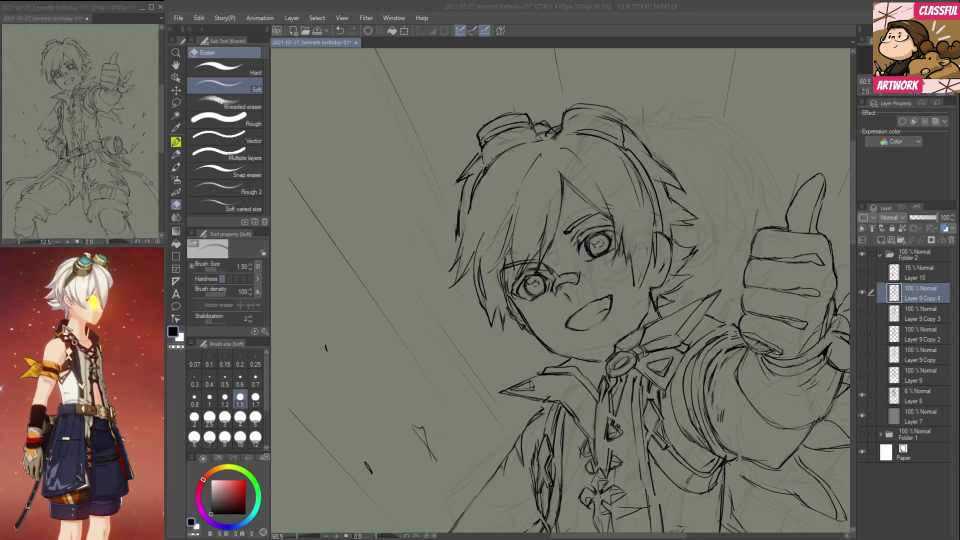
drag(639, 141, 644, 151)
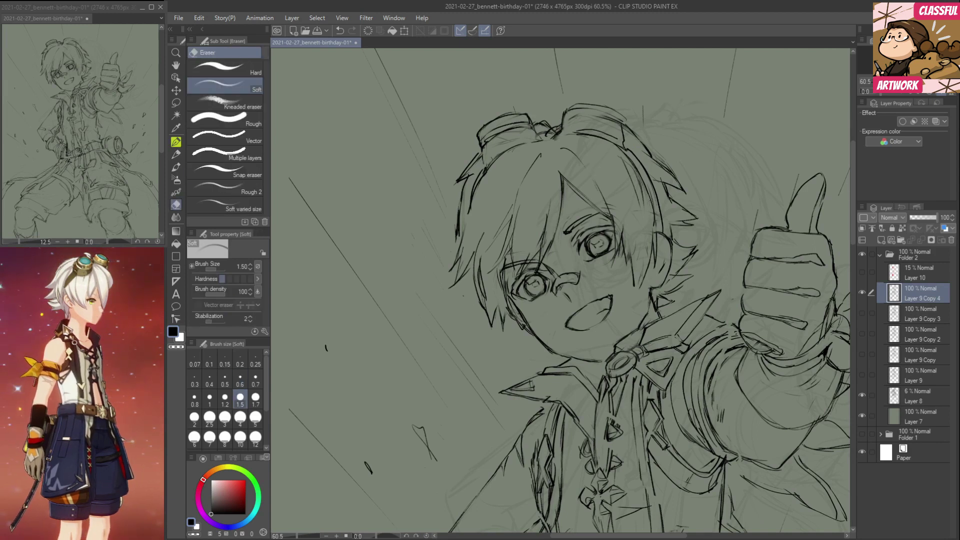
key(p)
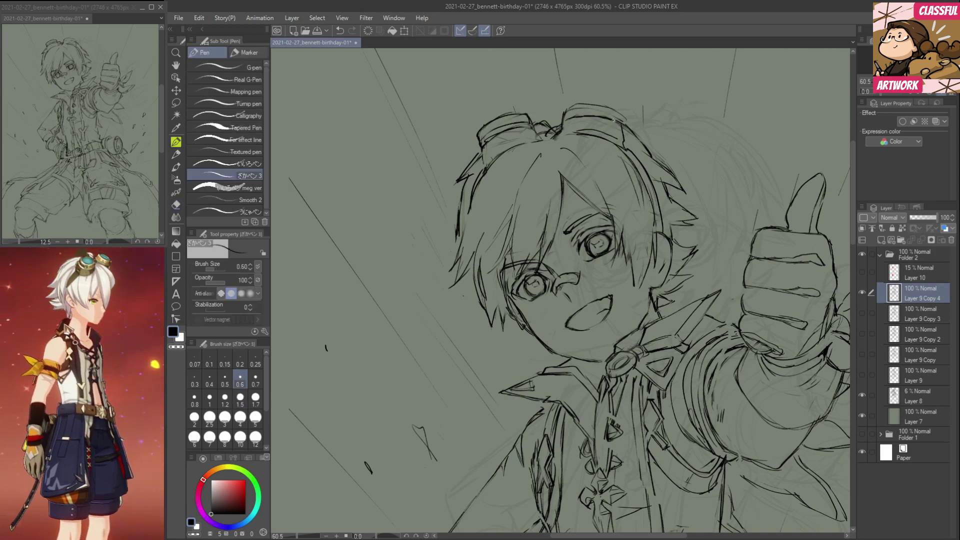
Redraw the goggle lens nearer the raised fist as a boxy cylinder with the 0.60 pen, erasing excess lines.
mouse_move(563, 121)
mouse_down()
mouse_move(615, 119)
mouse_move(566, 122)
mouse_move(620, 126)
mouse_move(563, 123)
mouse_up()
key(e)
key(p)
mouse_move(575, 119)
mouse_down()
mouse_move(616, 116)
mouse_move(575, 104)
mouse_move(615, 103)
mouse_move(625, 146)
mouse_up()
key(e)
key(p)
key(e)
key(p)
mouse_move(616, 134)
mouse_down()
mouse_move(622, 146)
mouse_move(591, 129)
mouse_move(547, 132)
mouse_up()
key(e)
key(p)
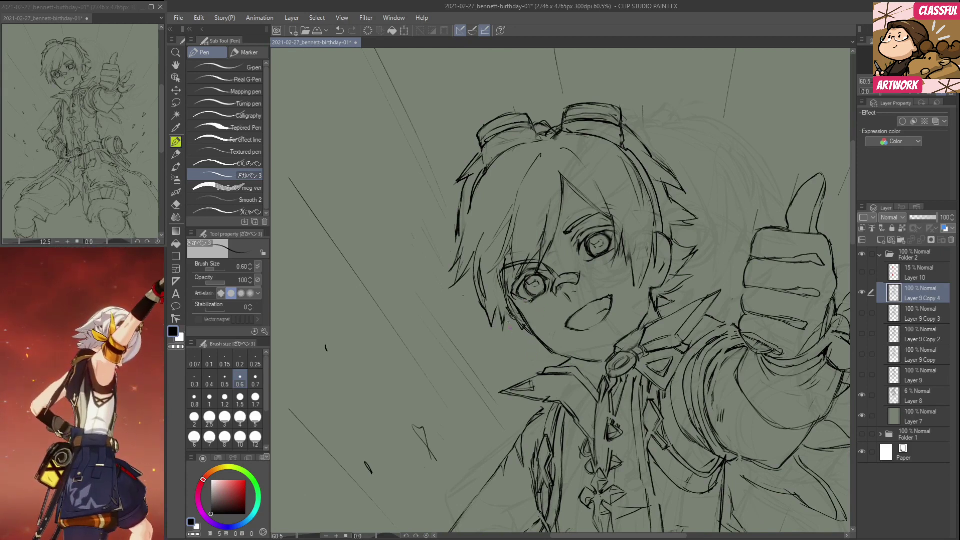
Clean up the neck and chin lines and draw the tongue inside the open mouth.
key(e)
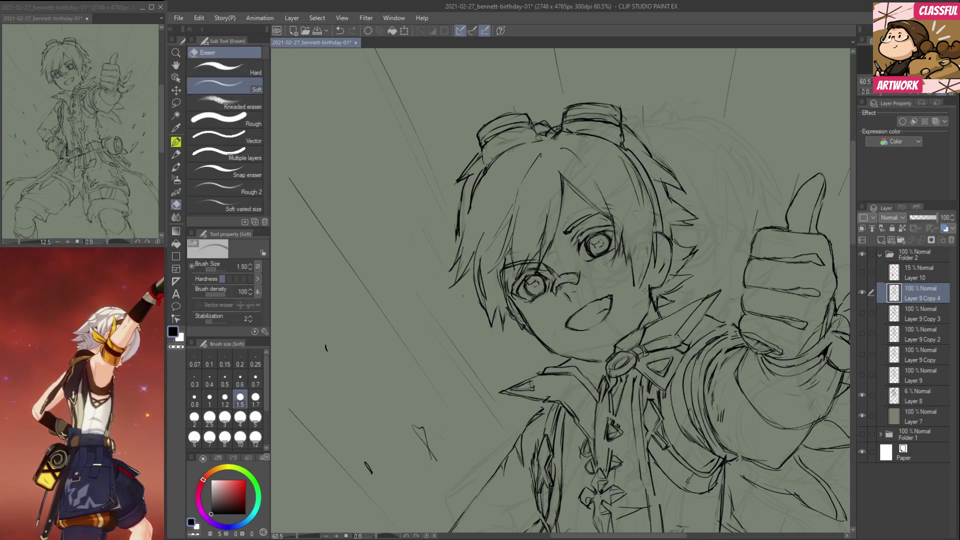
drag(662, 300, 657, 313)
key(p)
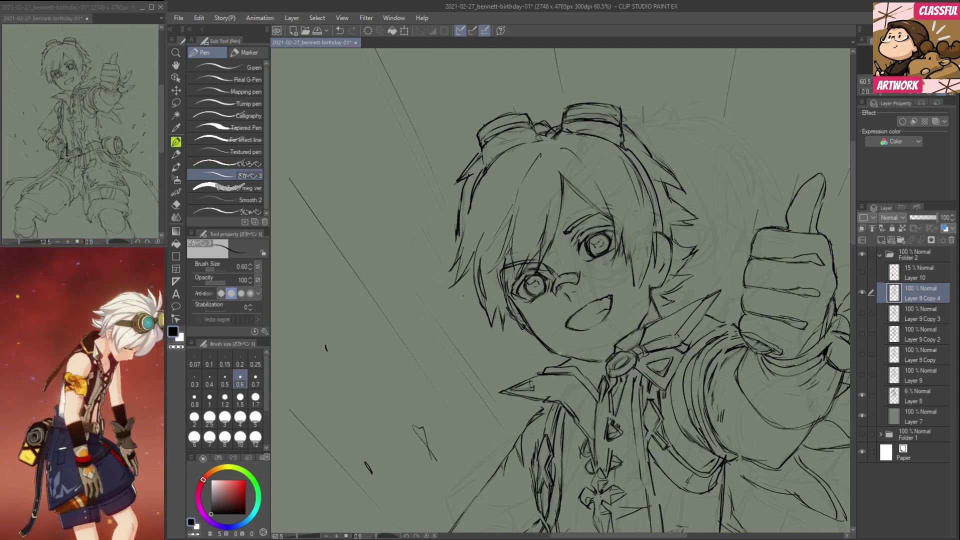
key(e)
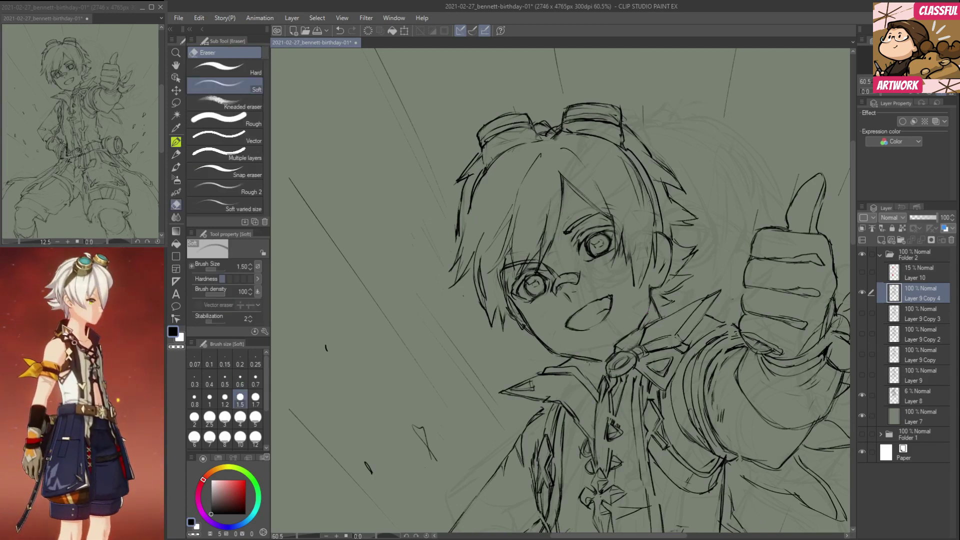
key(p)
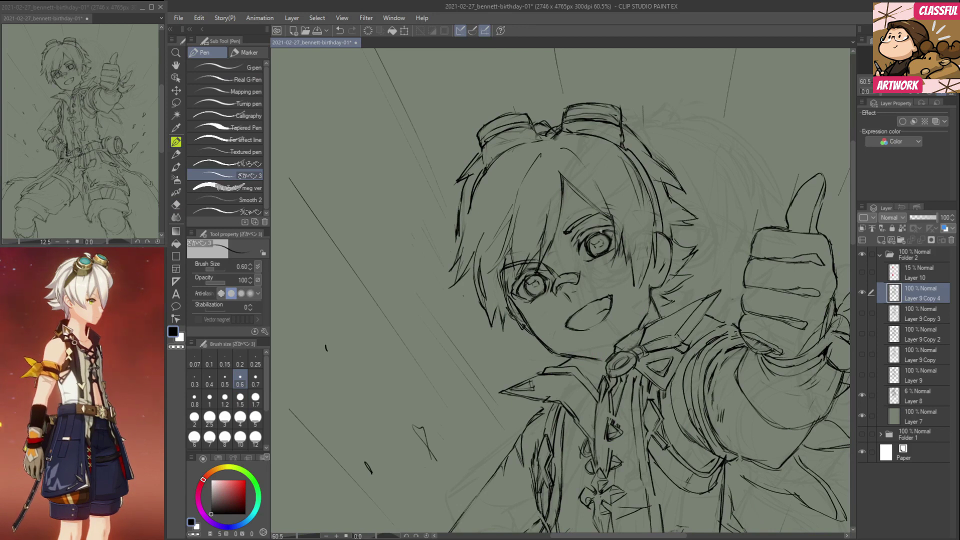
drag(569, 323, 579, 330)
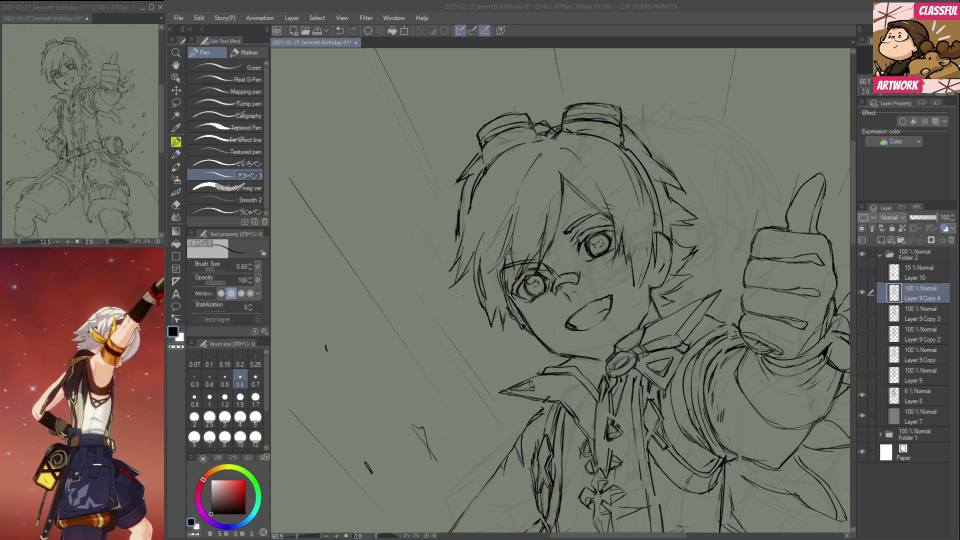
Refine the spiky hair tuft behind the ear with the 0.60 pen.
drag(695, 250, 675, 257)
key(e)
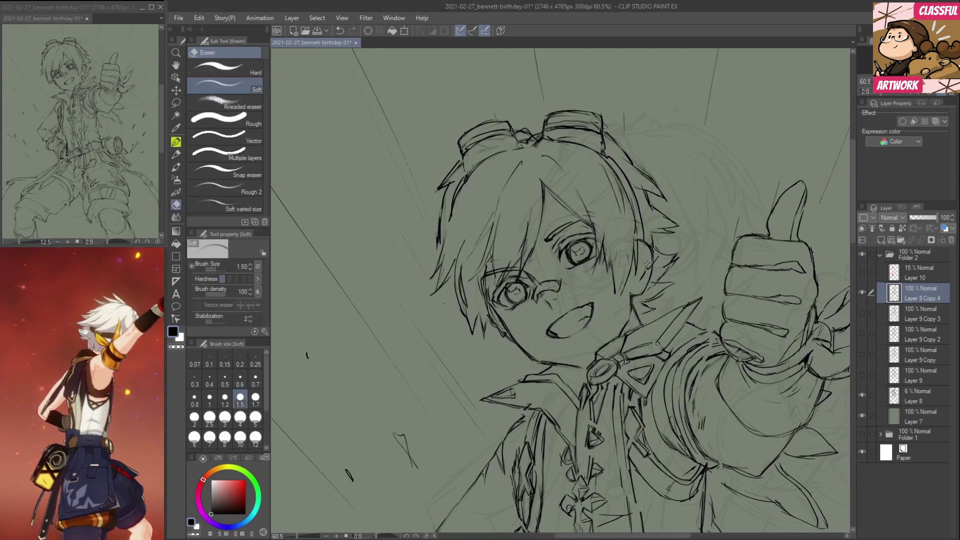
key(p)
mouse_move(673, 265)
mouse_down()
mouse_move(653, 282)
mouse_move(662, 273)
mouse_up()
key(e)
key(p)
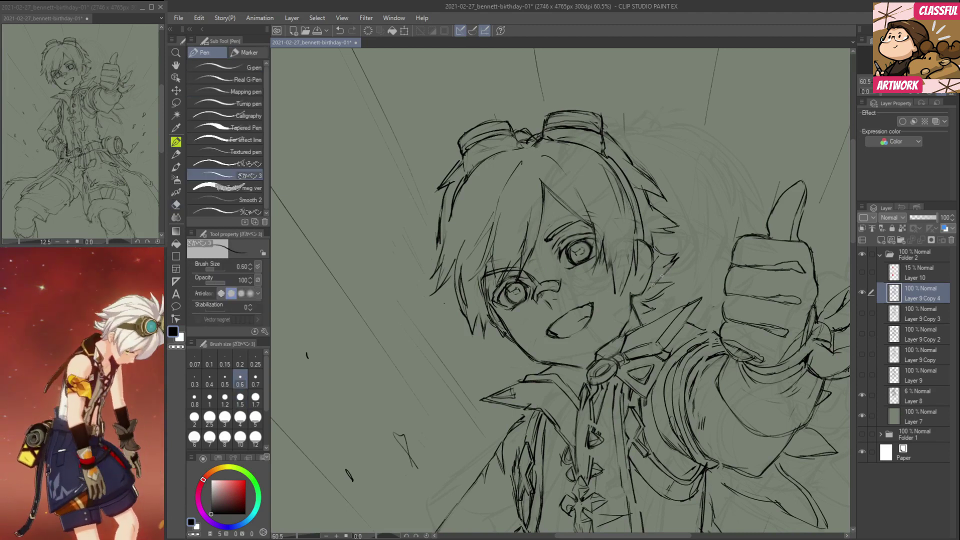
Lasso the eye and eyebrow nearer the raised fist, shift them slightly with Move layer, and deselect.
key(m)
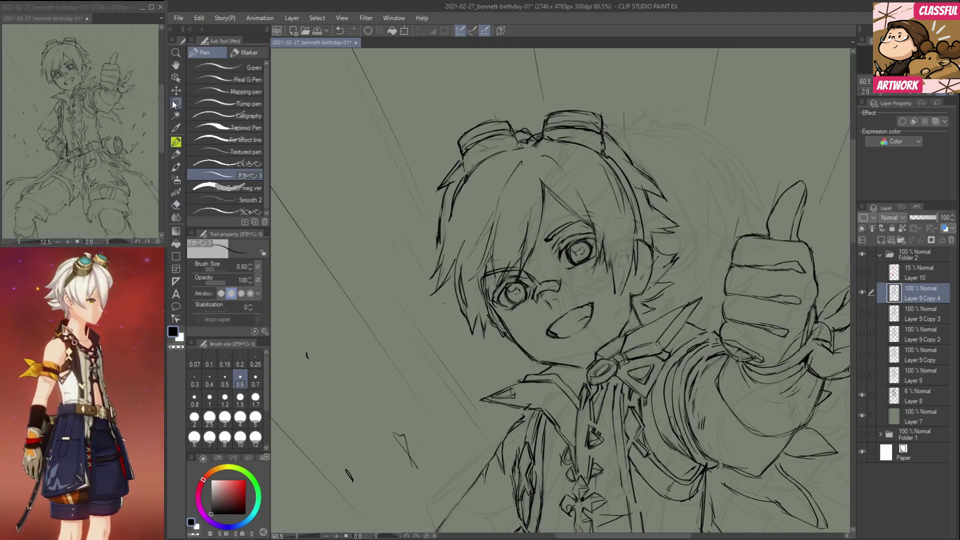
mouse_move(556, 220)
mouse_down()
mouse_move(584, 211)
mouse_move(605, 231)
mouse_move(611, 257)
mouse_move(575, 285)
mouse_move(546, 235)
mouse_move(555, 227)
mouse_up()
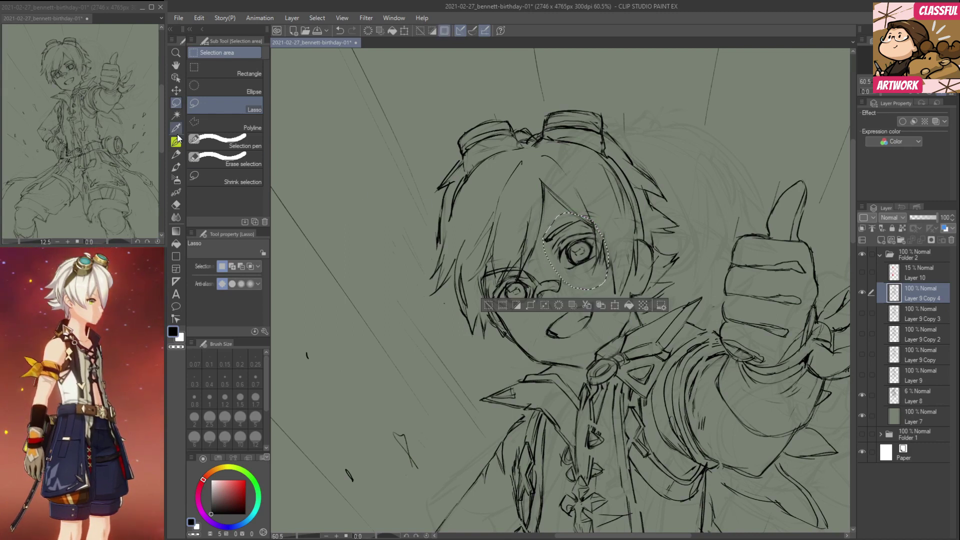
click(176, 95)
drag(406, 153, 405, 156)
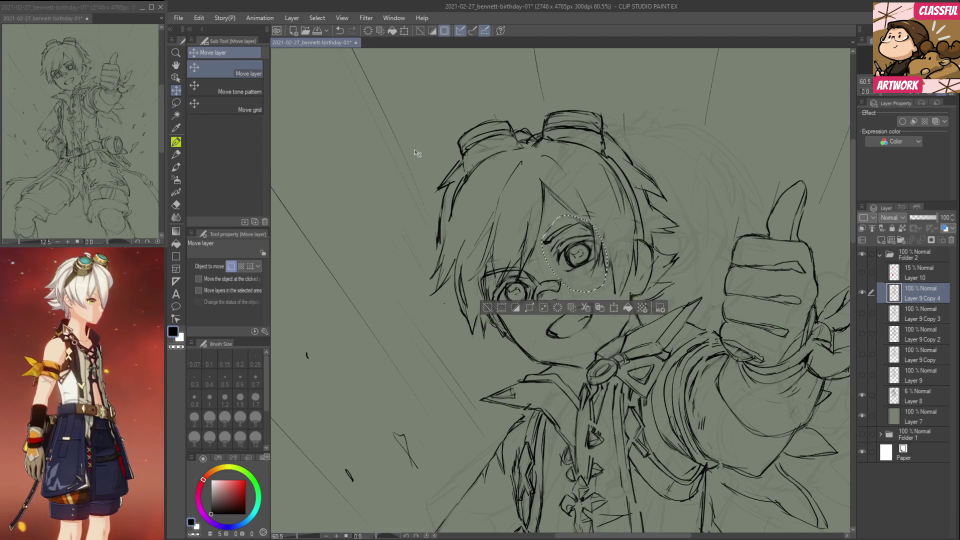
click(176, 102)
key(ctrl+d)
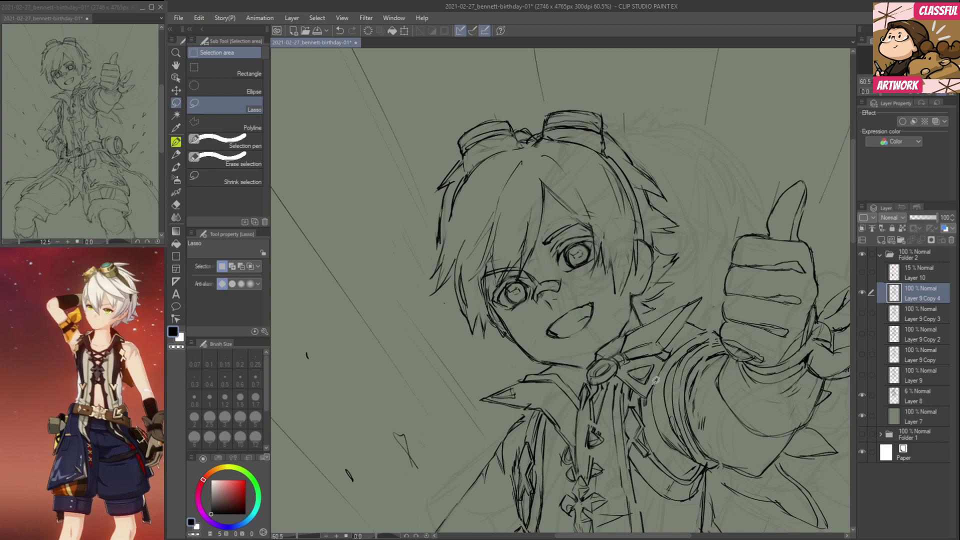
Compare the face in mirrored and normal view to check the adjusted eye.
key(space)
key(h)
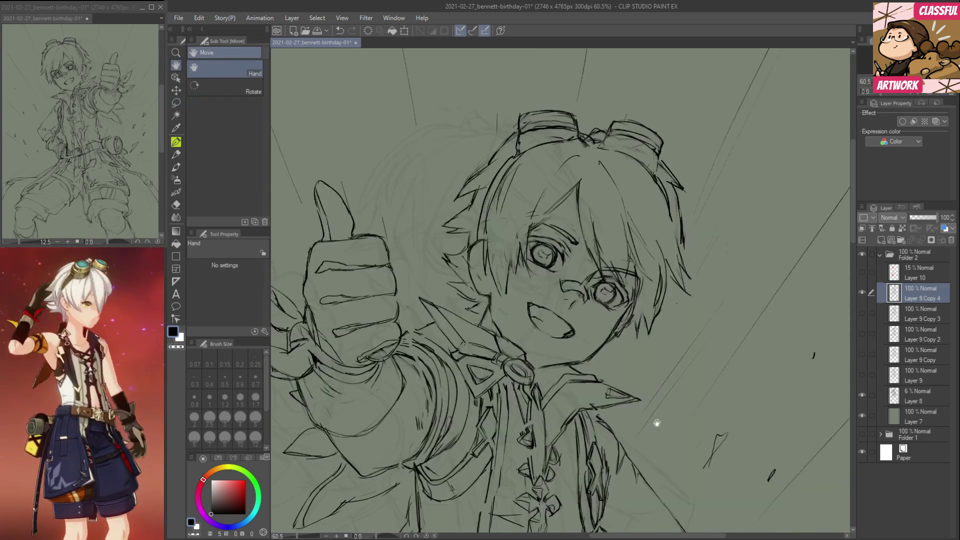
key(p)
key(ctrl+h)
key(ctrl+h)
key(ctrl+h)
key(ctrl+h)
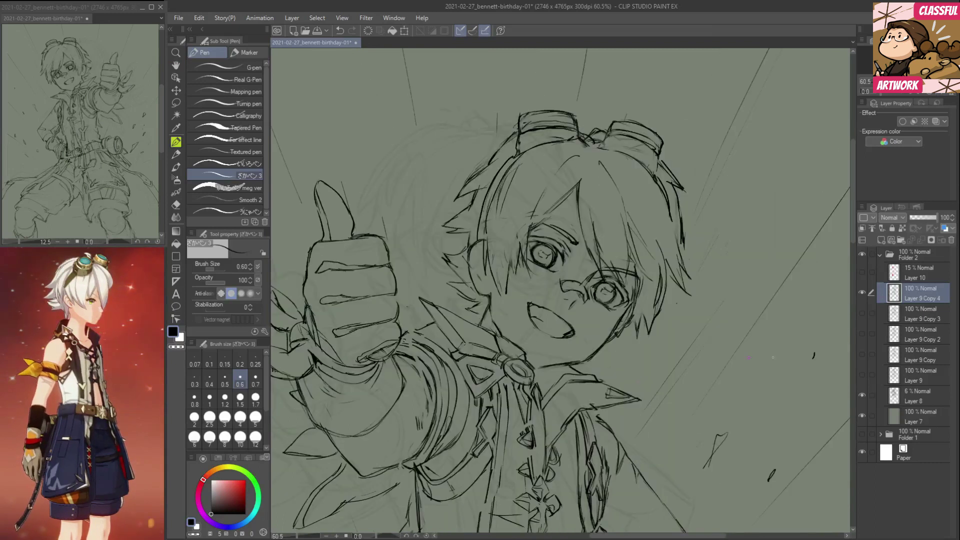
Hide the faint rough sketch on Layer 8 and check the whole figure's line work in mirrored and normal view.
click(863, 394)
key(ctrl+h)
key(ctrl+h)
key(ctrl+h)
key(ctrl+h)
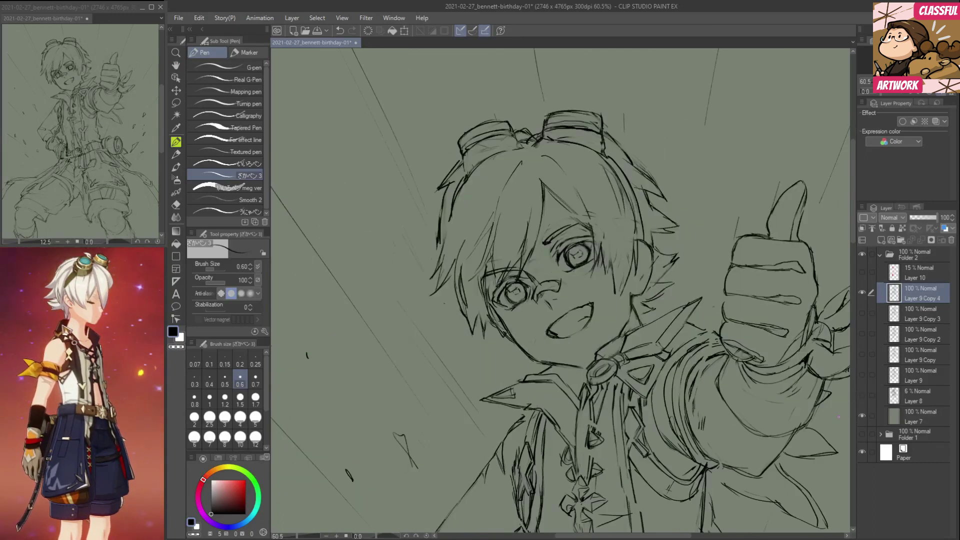
scroll(464, 160, down, 2)
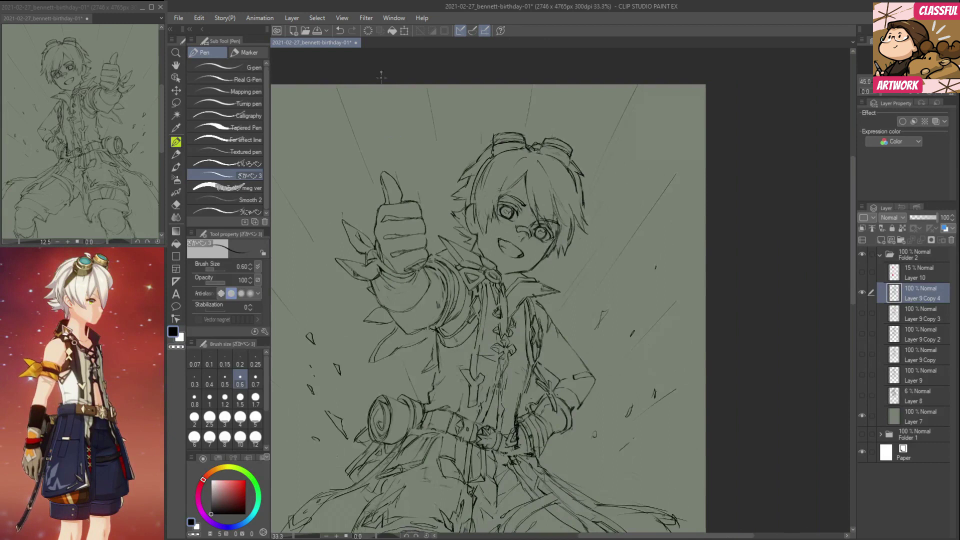
scroll(550, 74, down, 1)
scroll(609, 148, down, 1)
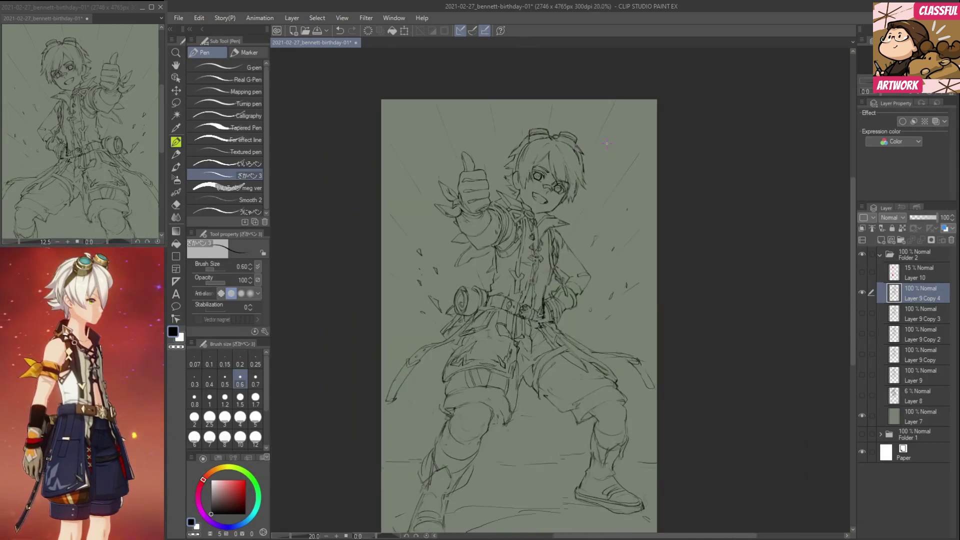
scroll(596, 197, up, 5)
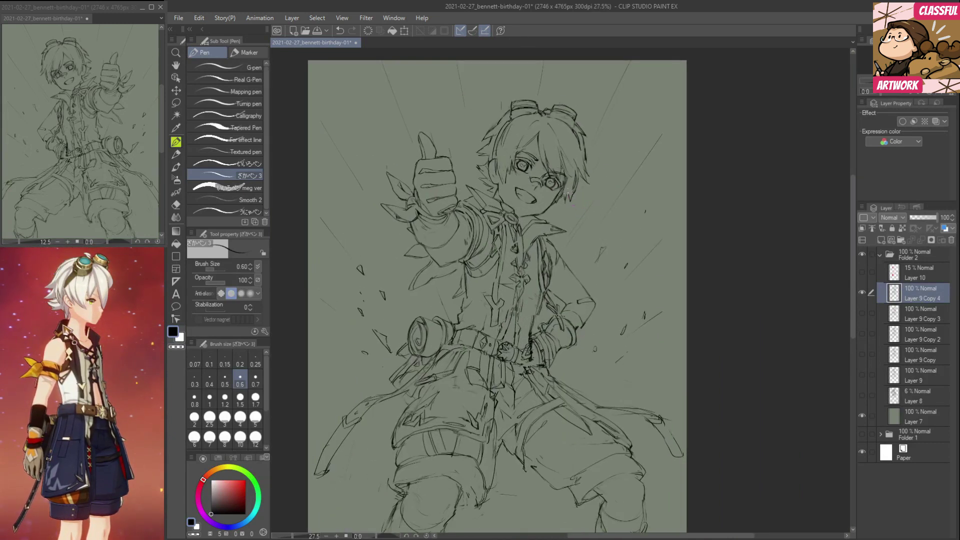
scroll(630, 284, up, 1)
drag(644, 338, 682, 324)
key(e)
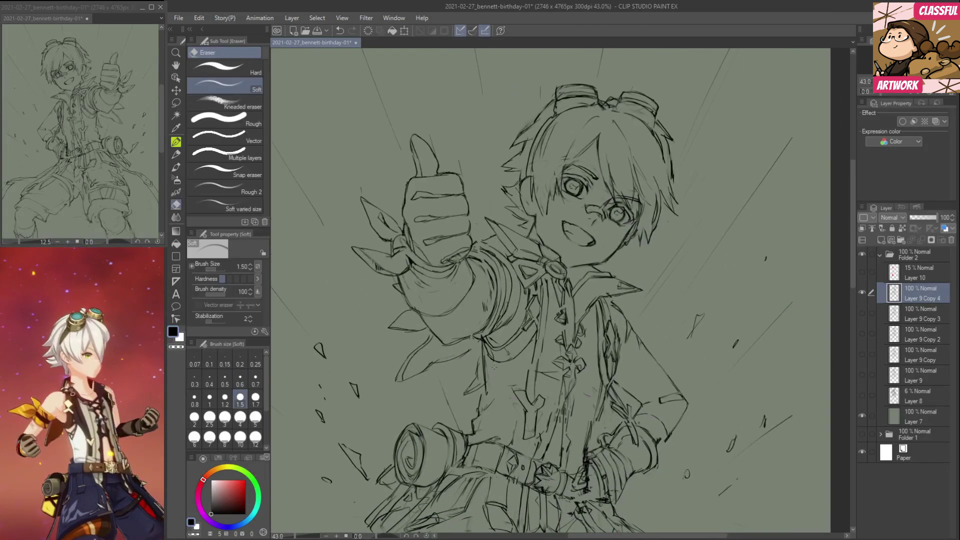
Clean and redraw the torso's side contour below the raised arm with the soft eraser and the 0.60 pen.
mouse_move(486, 347)
mouse_down()
mouse_move(486, 382)
mouse_move(480, 343)
mouse_move(492, 362)
mouse_move(483, 334)
mouse_up()
key(p)
key(e)
key(p)
key(e)
key(p)
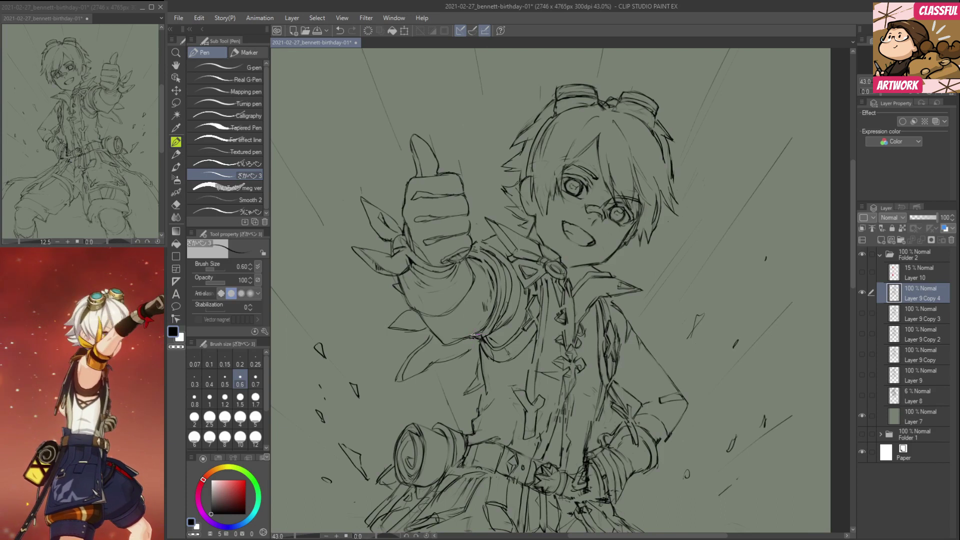
drag(483, 374, 482, 391)
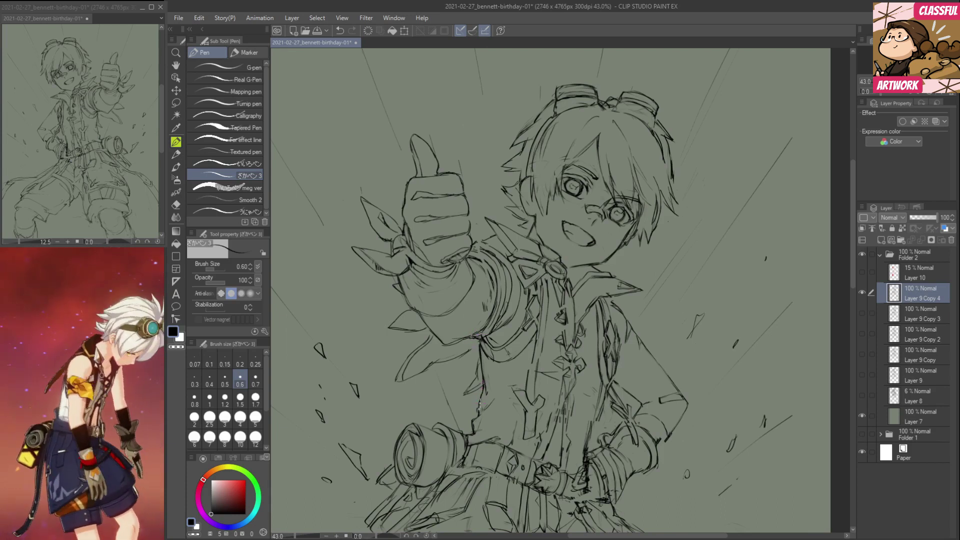
drag(547, 445, 536, 389)
Erase stray vest lines above the hand on the hip and flip the canvas view horizontally.
key(e)
mouse_move(580, 366)
mouse_down()
mouse_move(575, 402)
mouse_move(581, 383)
mouse_up()
key(p)
key(e)
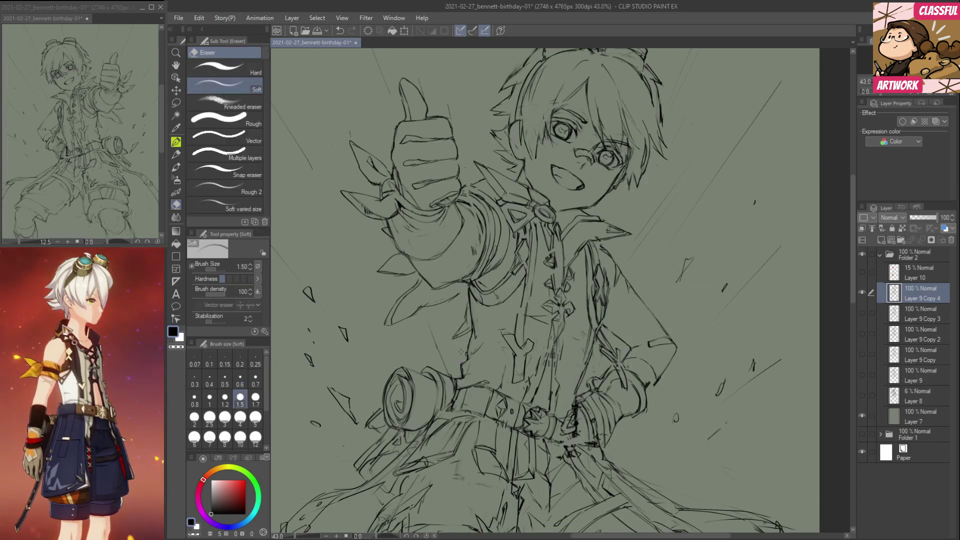
drag(639, 267, 575, 266)
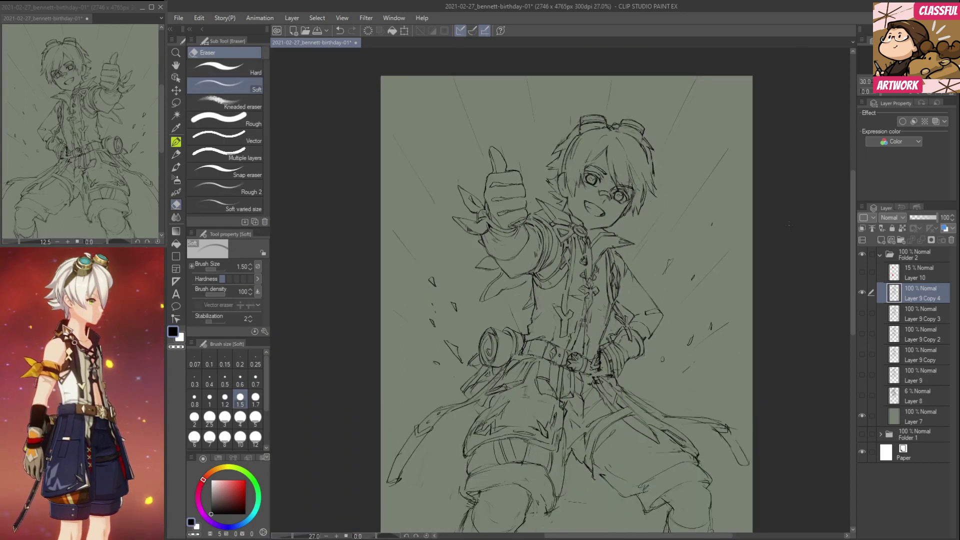
click(941, 92)
scroll(560, 290, up, 3)
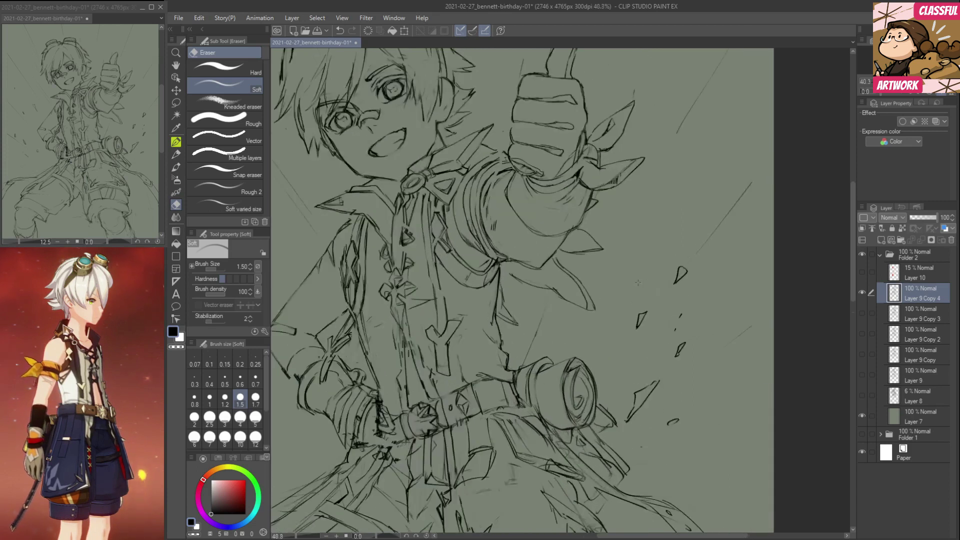
scroll(584, 319, up, 1)
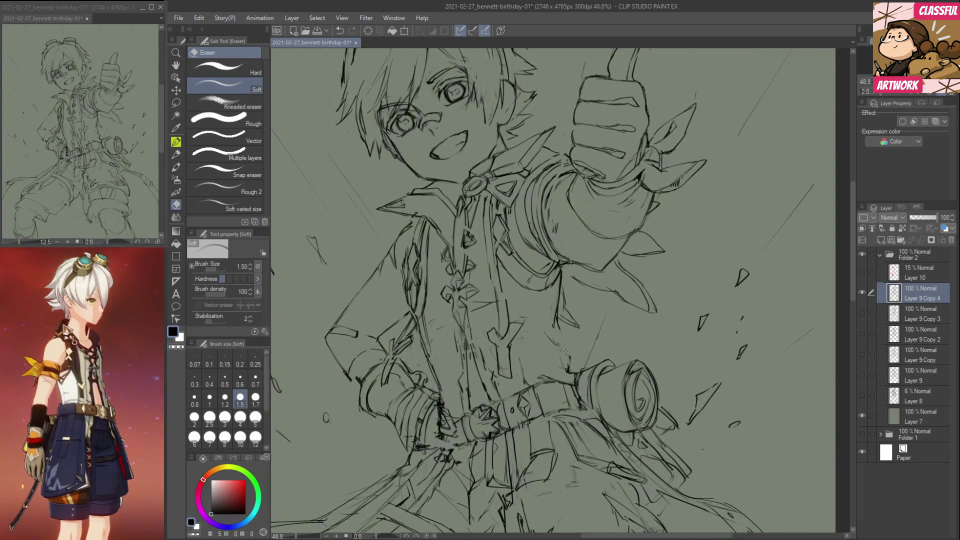
Clean the vest edge beside the bent arm and touch up the lines around the Y-shaped ornament.
key(p)
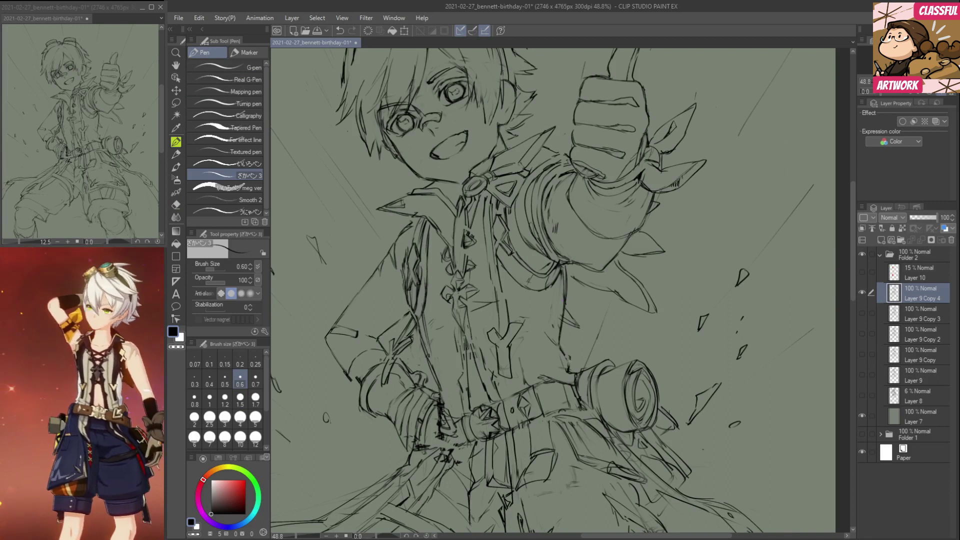
key(e)
drag(419, 326, 452, 419)
key(p)
drag(518, 337, 524, 383)
key(e)
Redraw the long lines of the vest's centre opening below the lacing with the 0.60 pen, erasing the rough strokes.
key(p)
mouse_move(473, 327)
mouse_down()
mouse_move(482, 360)
mouse_move(465, 370)
mouse_up()
key(e)
drag(455, 330, 476, 371)
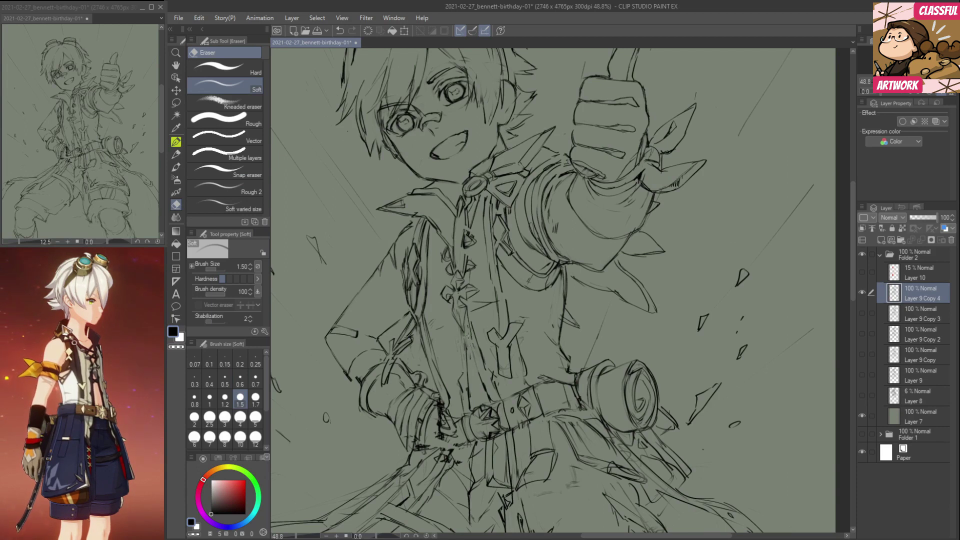
key(p)
mouse_move(465, 337)
mouse_down()
mouse_move(464, 381)
mouse_move(480, 382)
mouse_up()
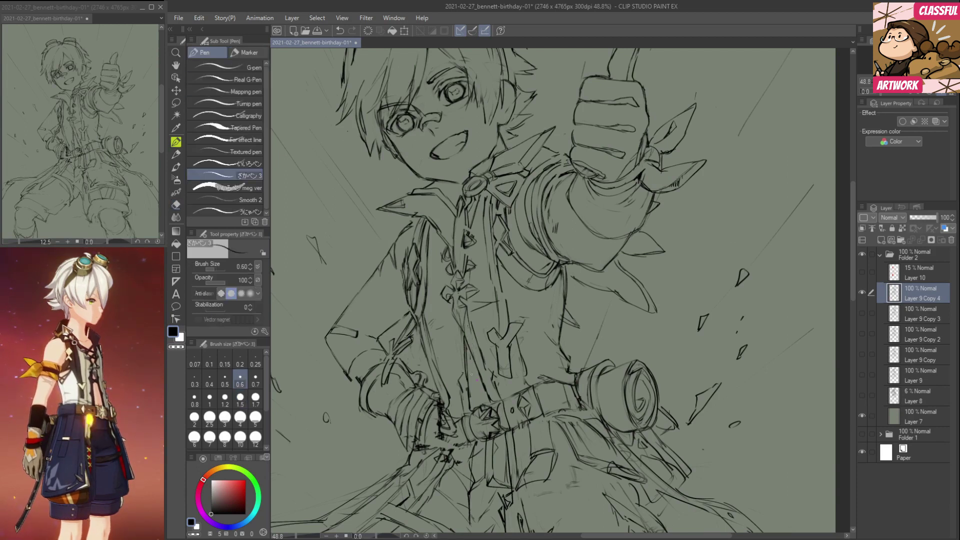
drag(456, 332, 458, 368)
mouse_move(474, 331)
mouse_down()
mouse_move(484, 369)
mouse_move(508, 390)
mouse_up()
key(e)
key(p)
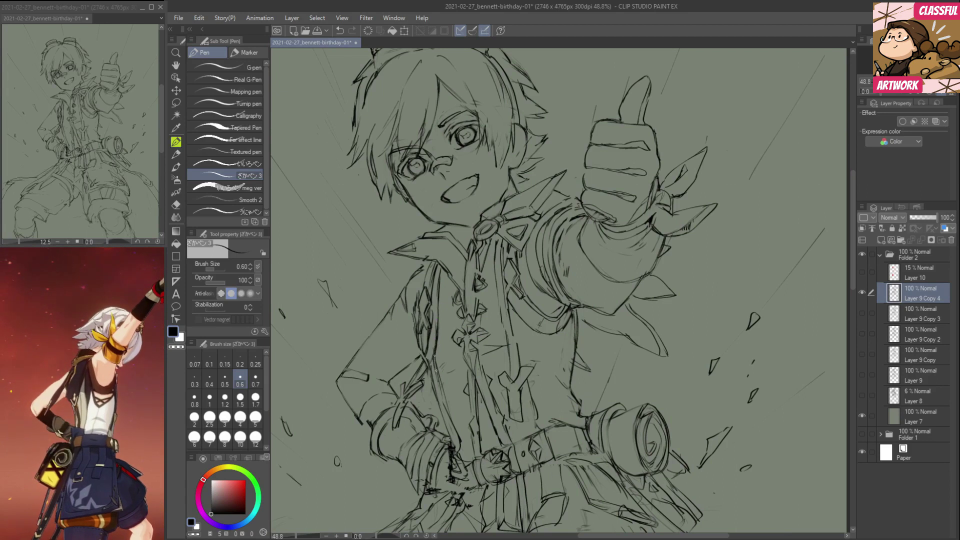
Refine the vest's armhole trim beside the bent arm with the 1.50 soft eraser and 0.60 pen.
key(e)
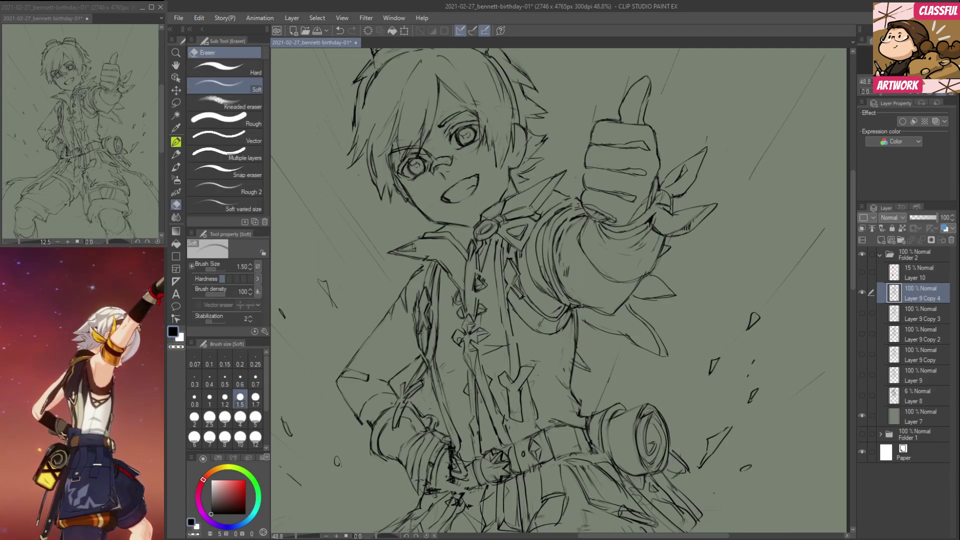
drag(430, 329, 413, 326)
key(p)
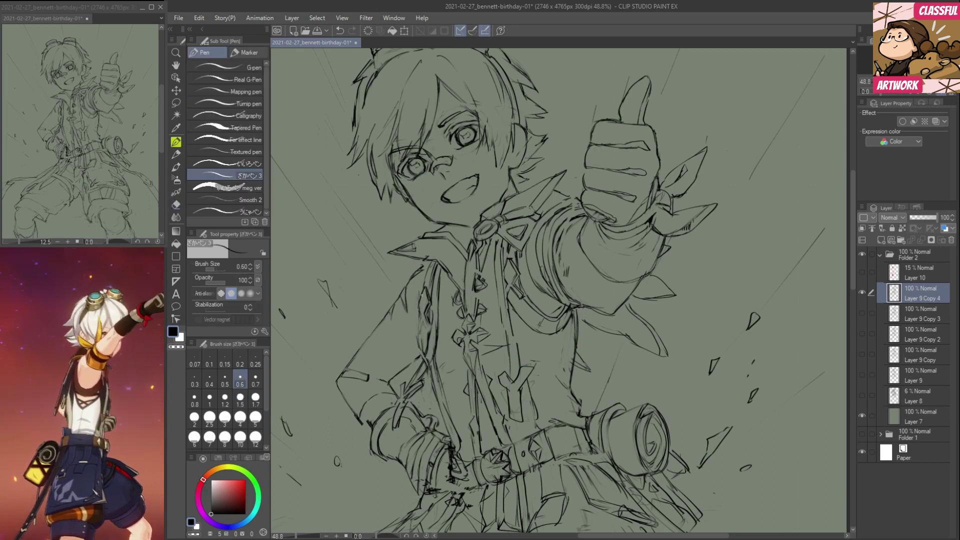
drag(422, 313, 417, 335)
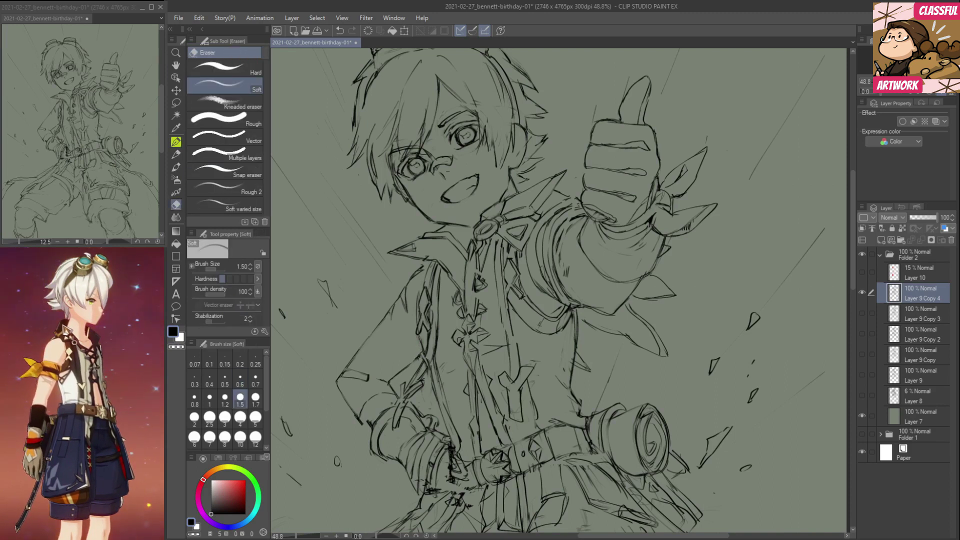
key(e)
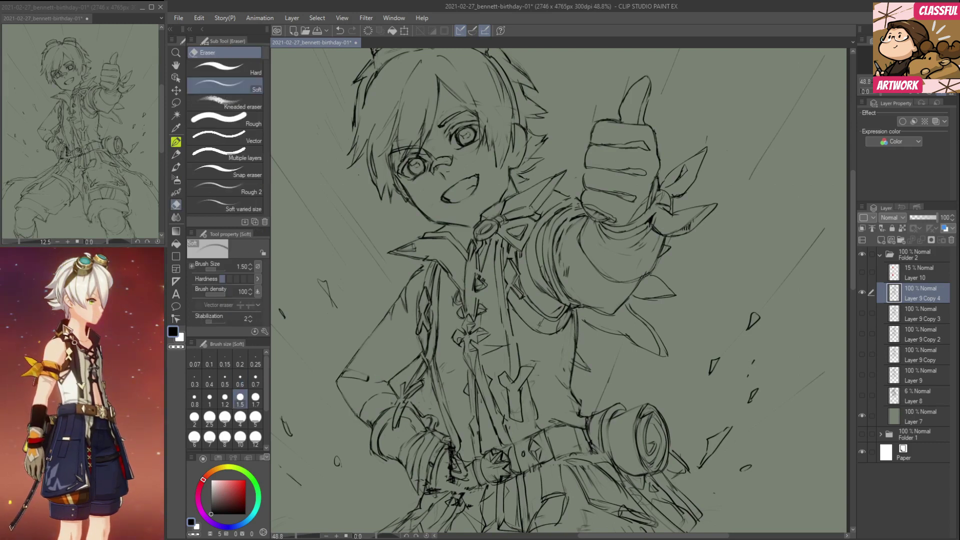
key(p)
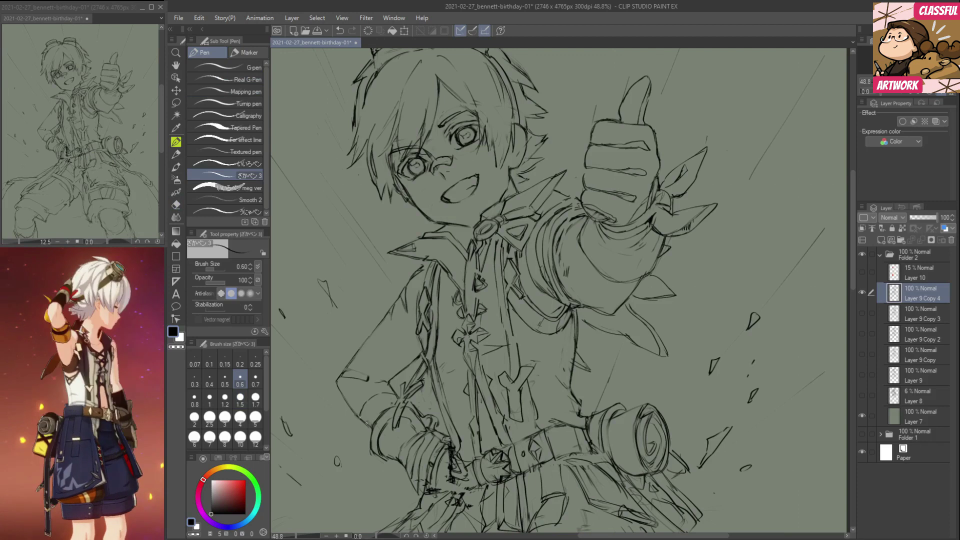
key(e)
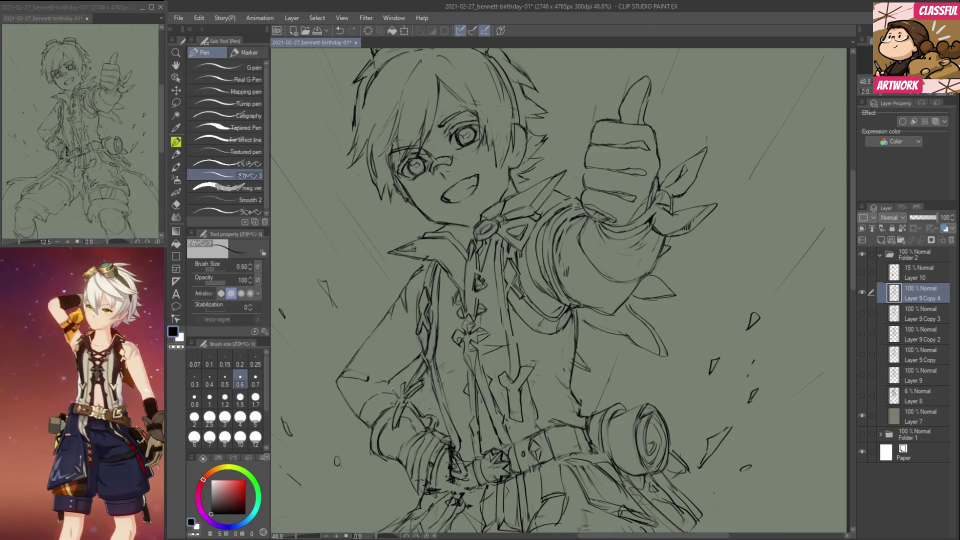
key(p)
Clean up the outline and folds of the glove resting on the hip.
scroll(413, 463, down, 1)
key(e)
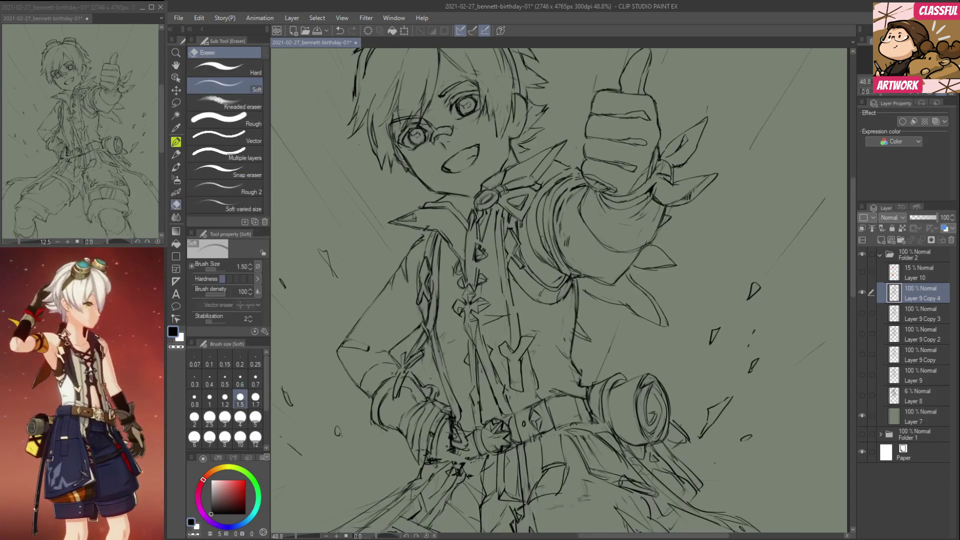
drag(380, 425, 397, 430)
key(p)
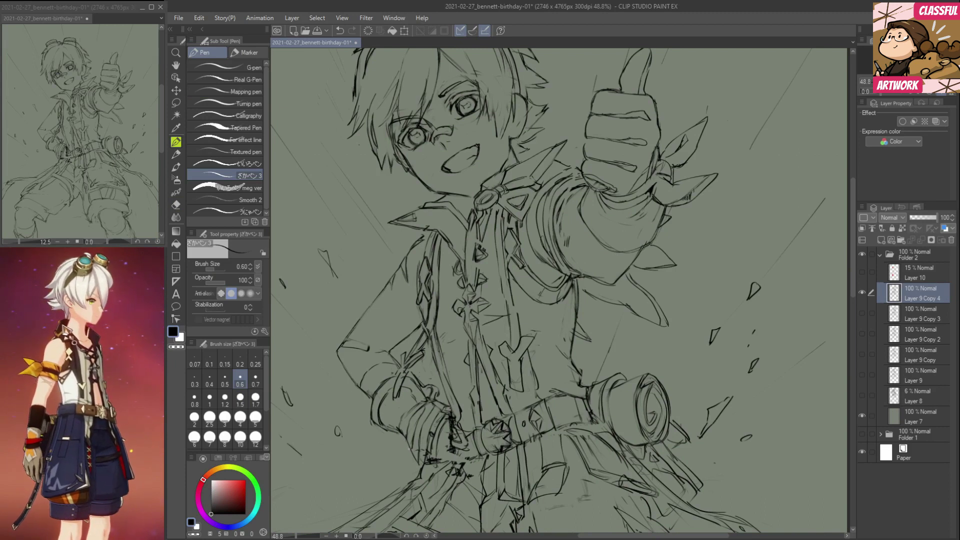
key(e)
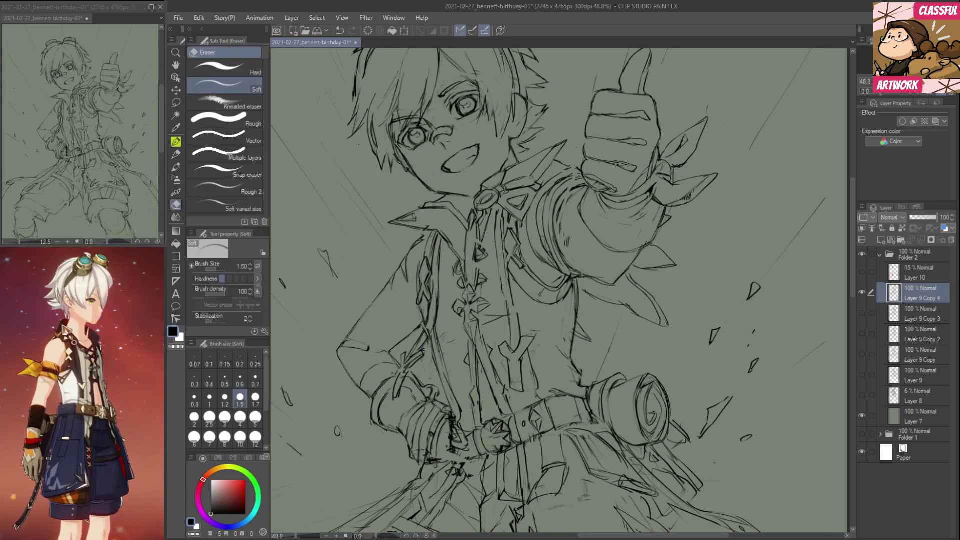
key(p)
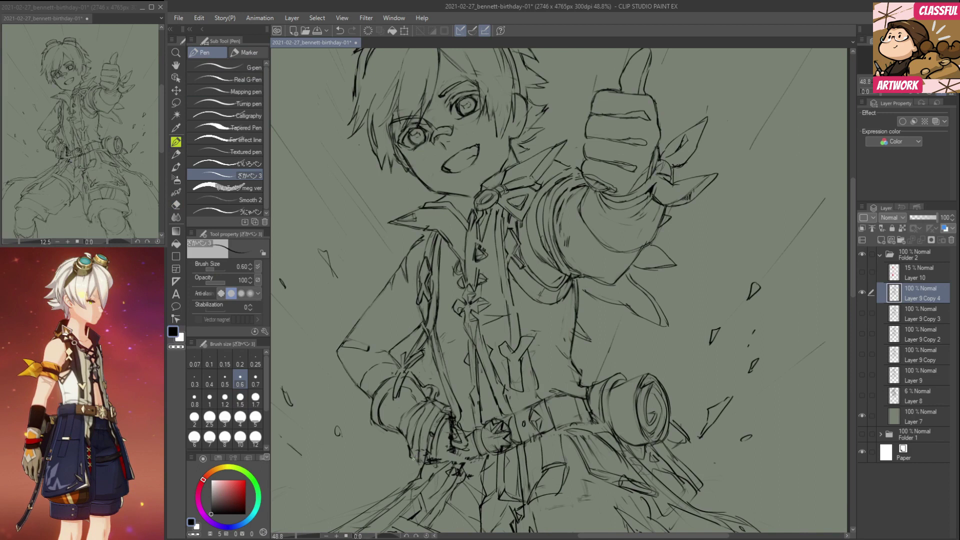
key(e)
drag(417, 461, 420, 452)
key(p)
Refine the shoulder line and the vest edge between the collar and the raised arm with the 0.60 pen.
mouse_move(580, 393)
mouse_down()
mouse_move(578, 439)
mouse_move(565, 447)
mouse_up()
scroll(651, 338, up, 2)
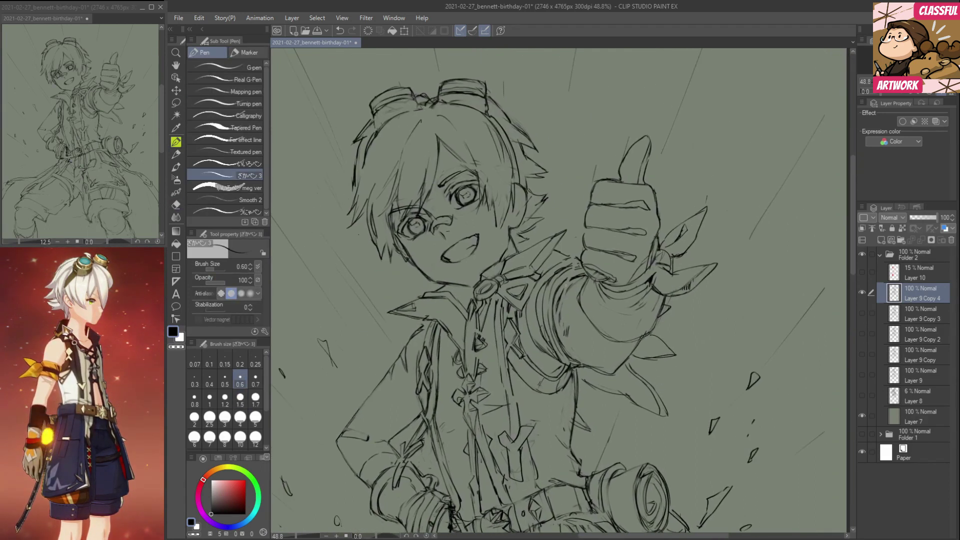
drag(582, 272, 564, 283)
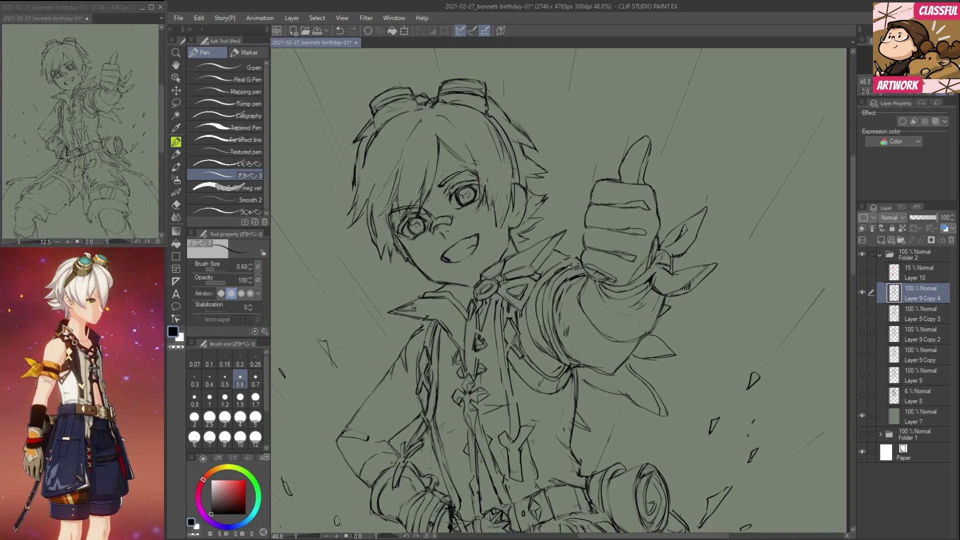
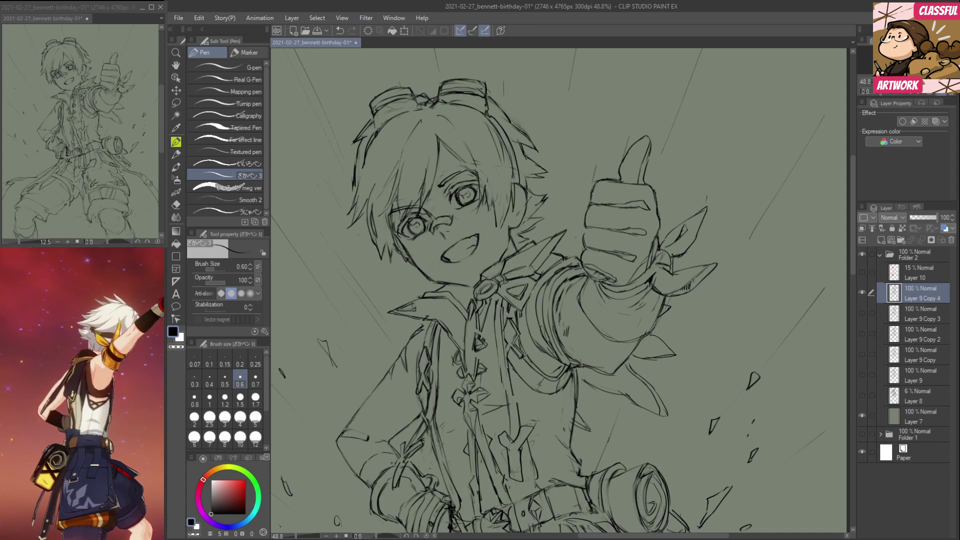
drag(525, 299, 520, 311)
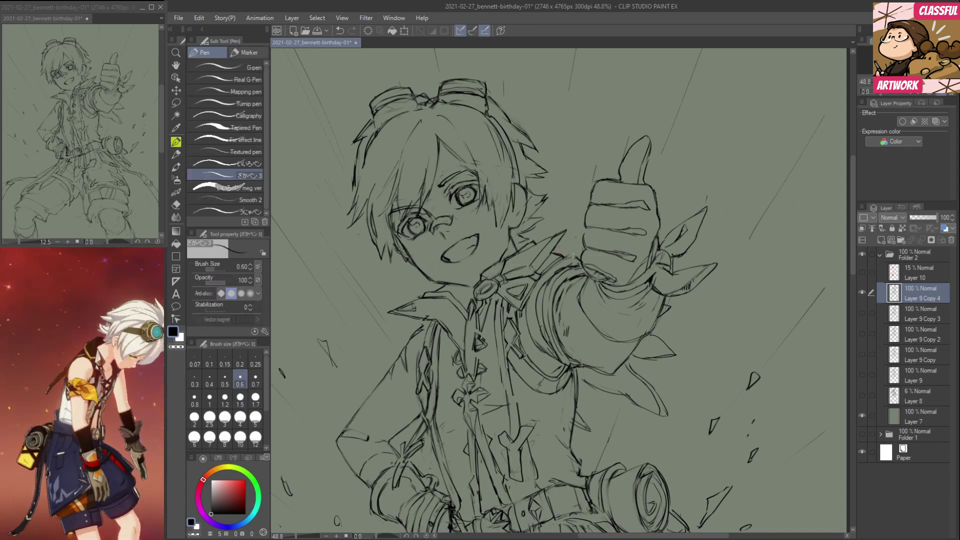
key(e)
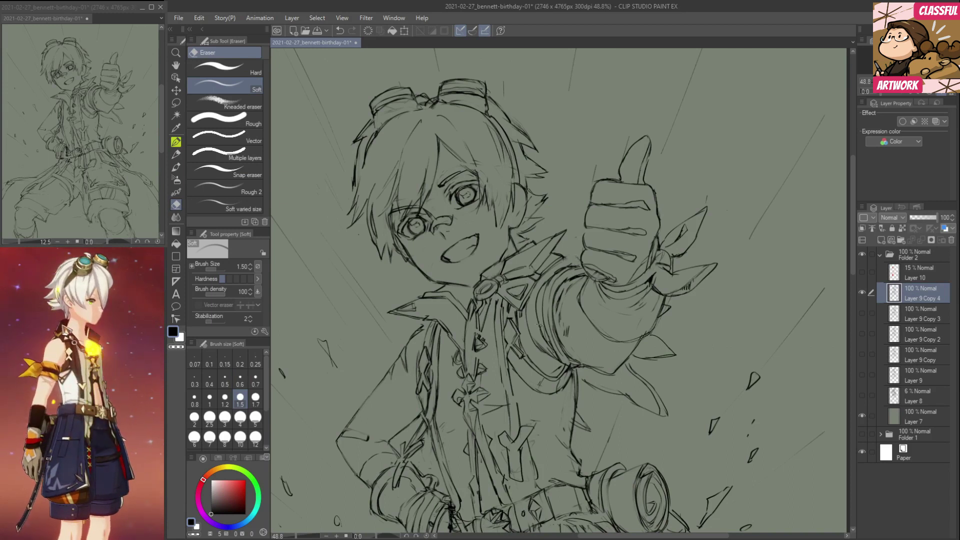
key(p)
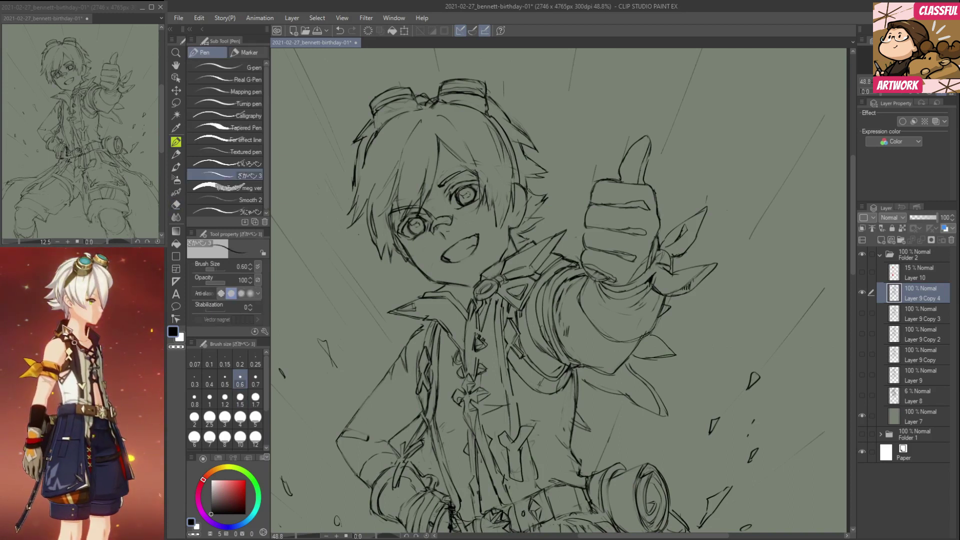
key(e)
key(p)
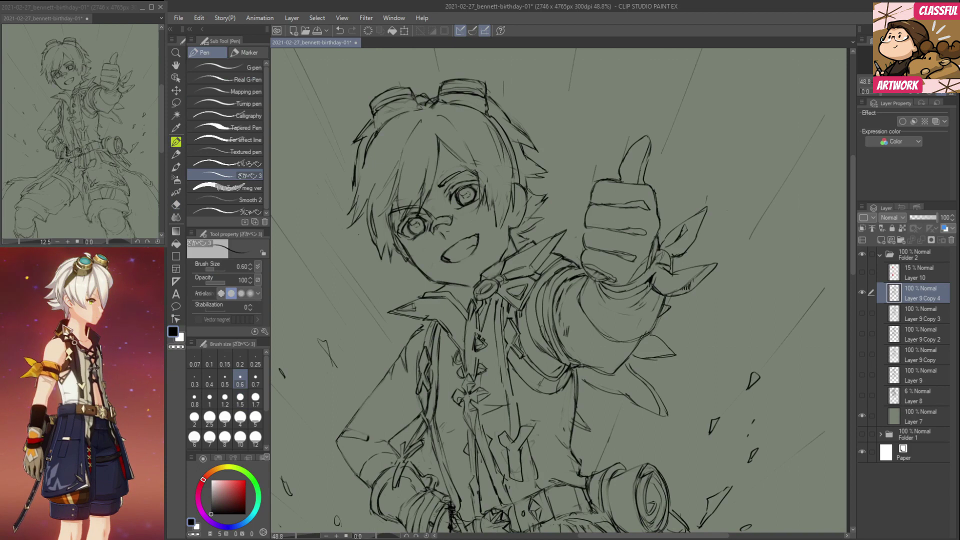
key(e)
key(p)
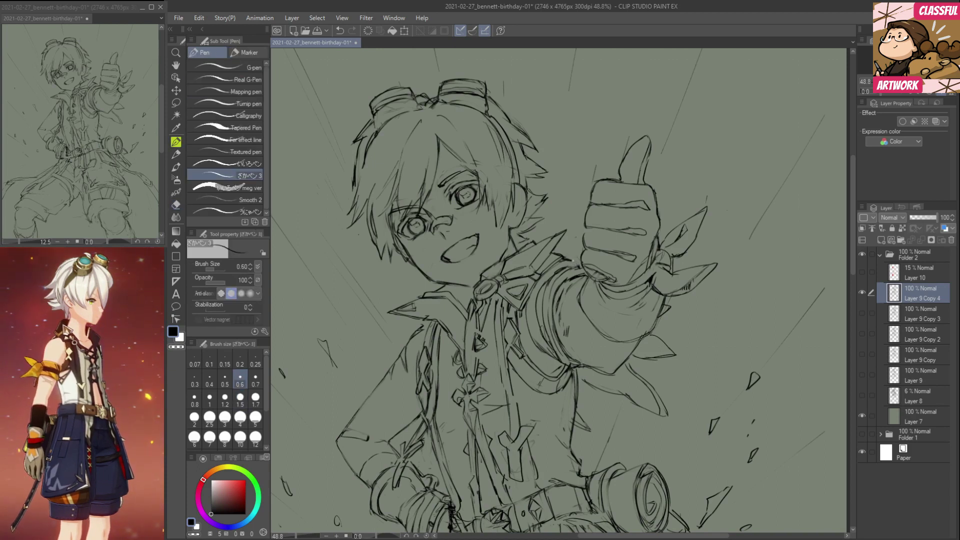
Tidy the small lines where the shoulder meets the base of the thumbs-up glove, alternating soft eraser and pen.
key(e)
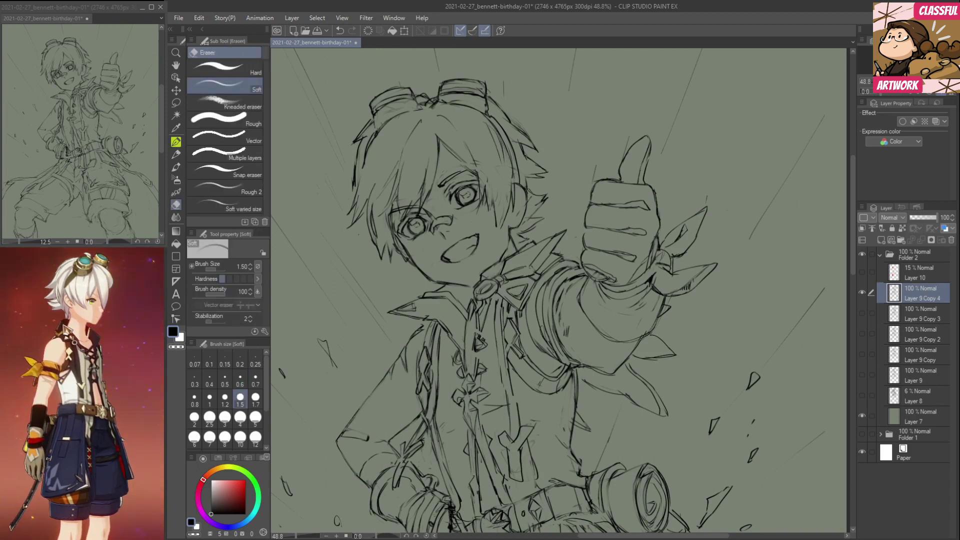
key(p)
key(e)
key(p)
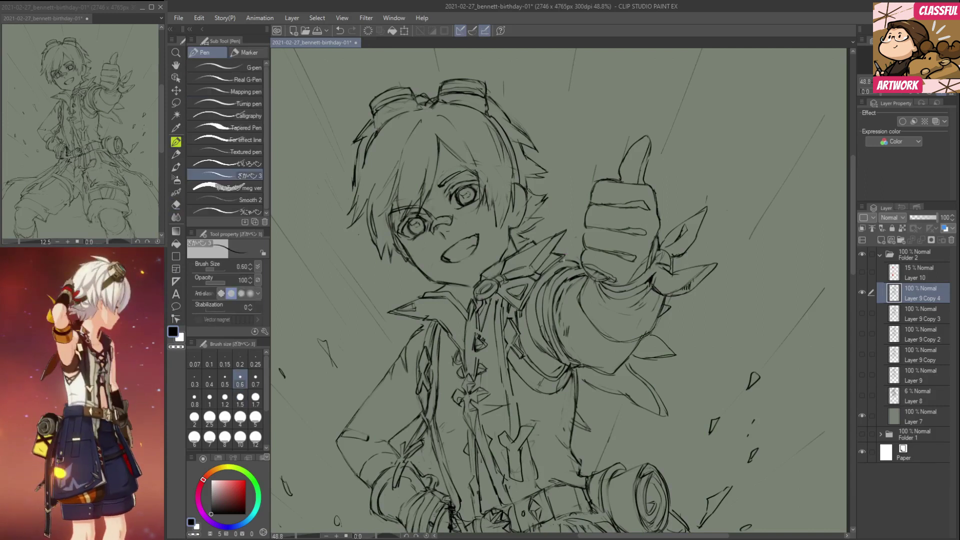
key(e)
key(p)
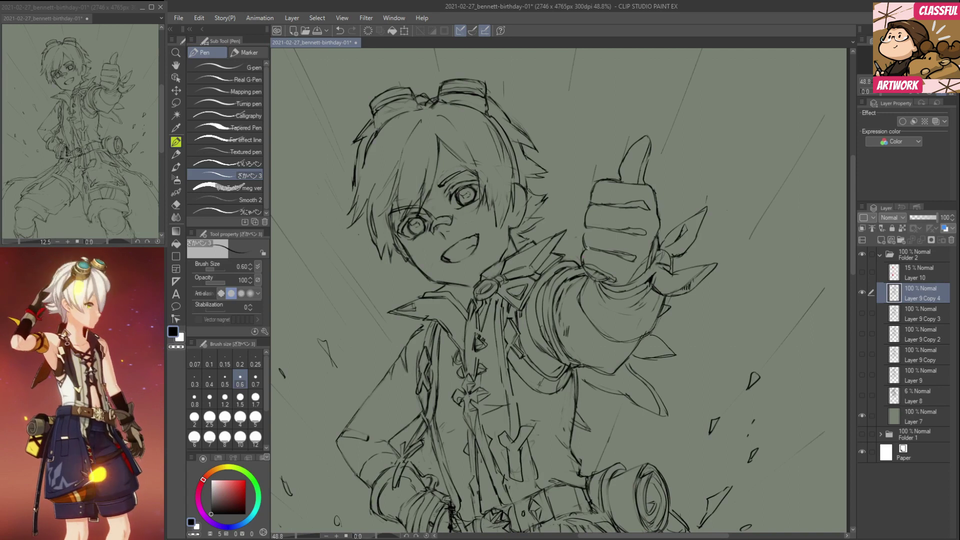
key(e)
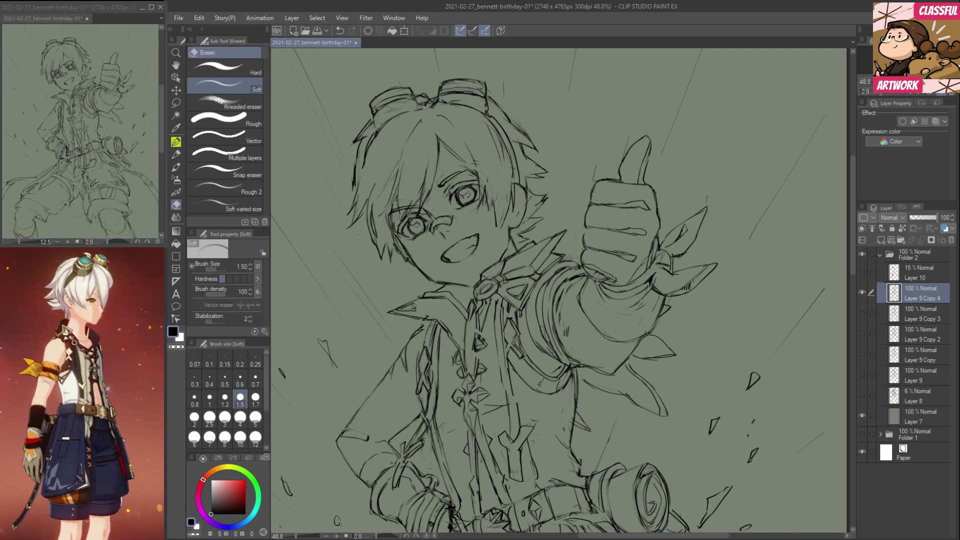
key(p)
key(e)
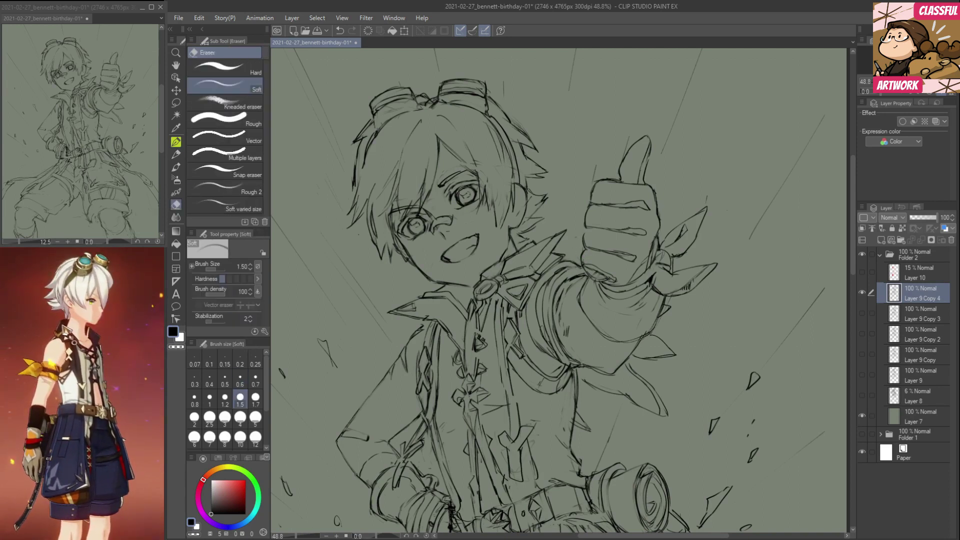
key(p)
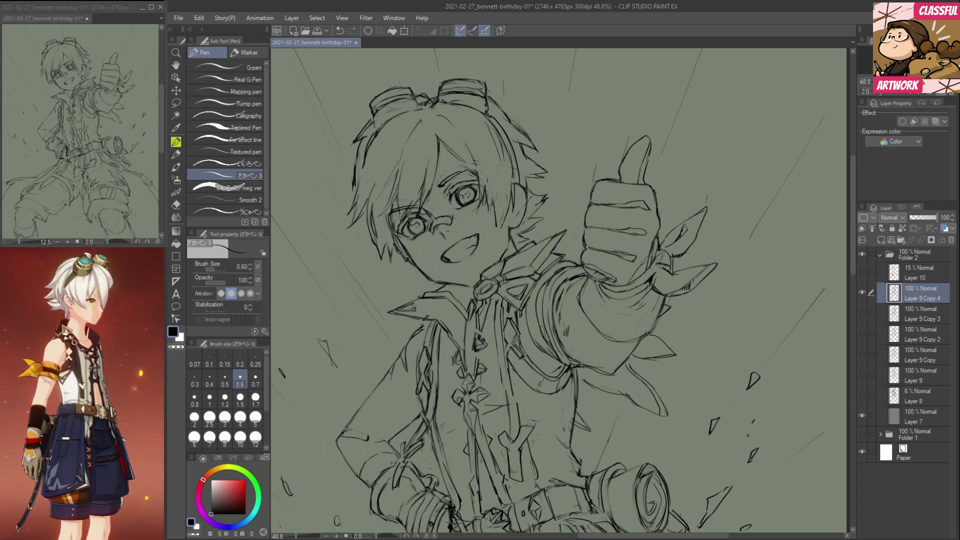
key(e)
key(p)
key(e)
drag(587, 262, 583, 268)
key(p)
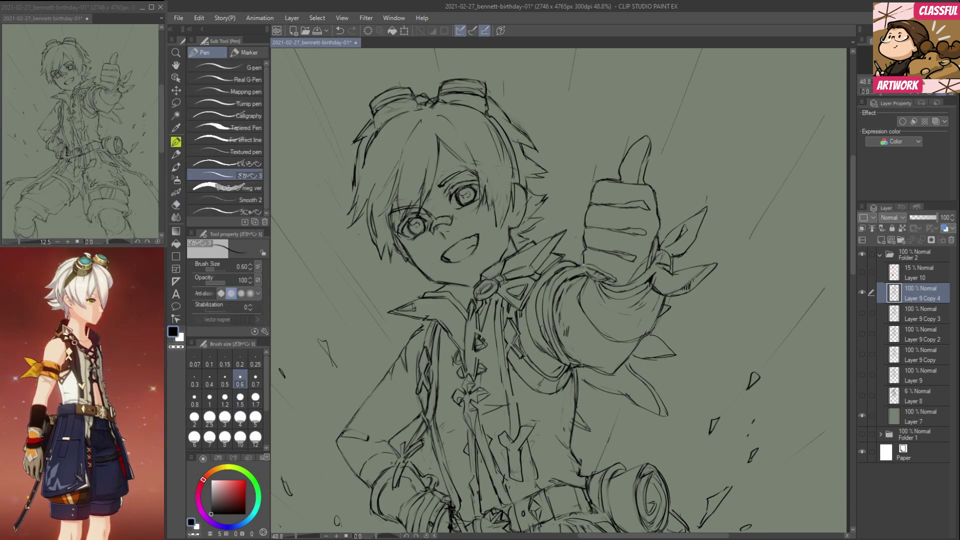
Clean up the fold lines where the thumbs-up glove's base meets the raised arm, alternating the 1.50 soft eraser and 0.60 pen.
key(e)
key(p)
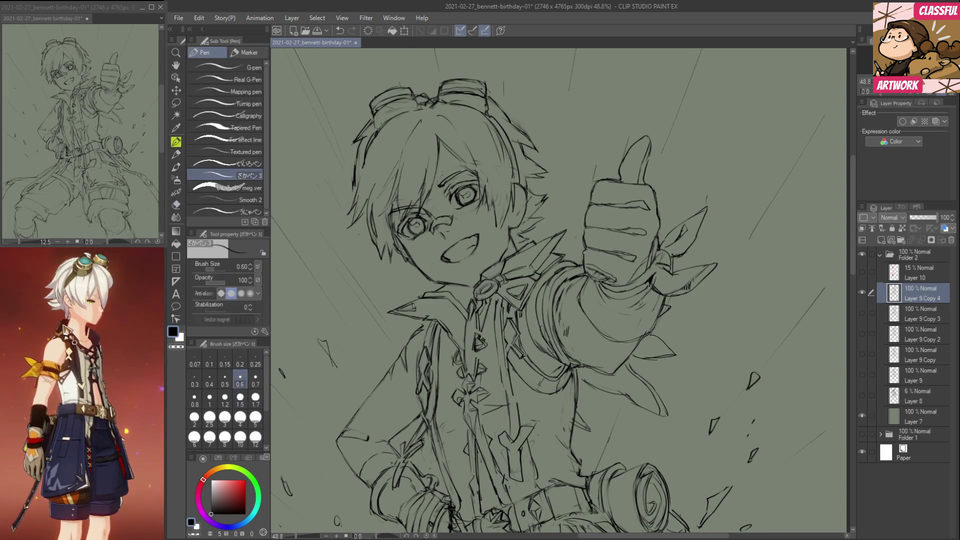
key(e)
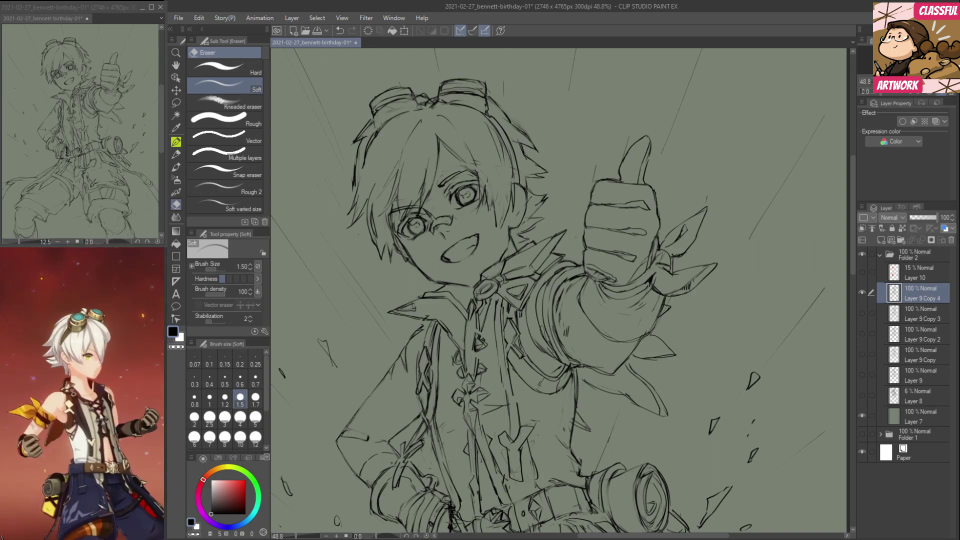
key(p)
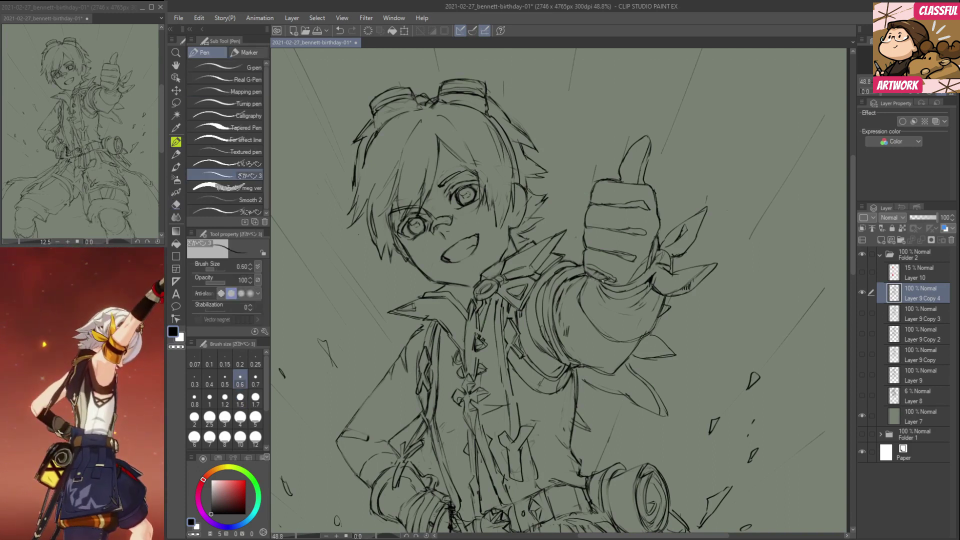
key(e)
key(p)
key(e)
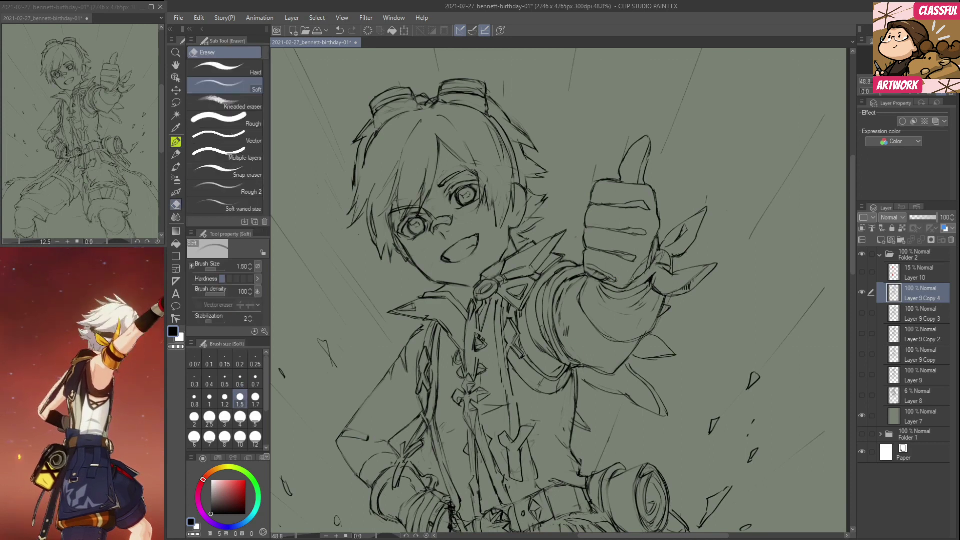
key(p)
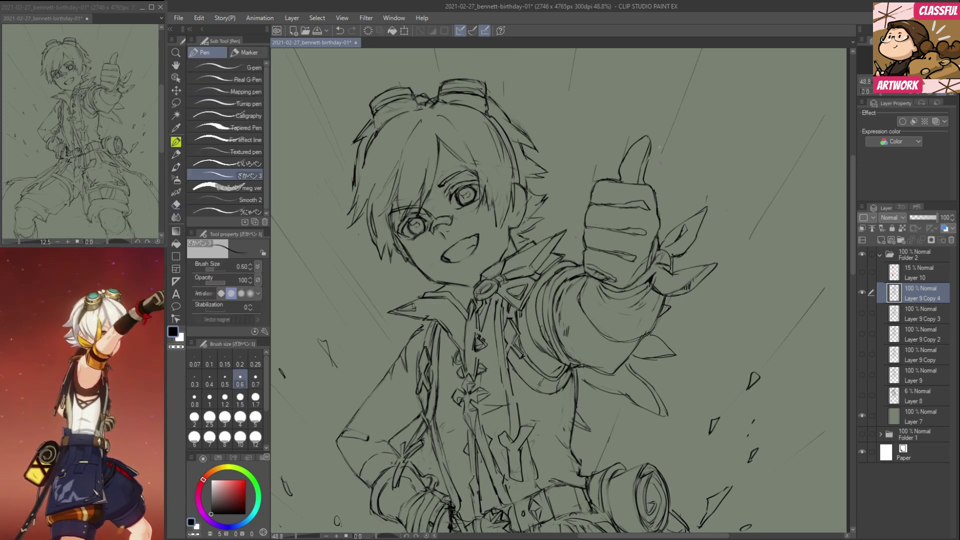
Erase the loose triangular detail below the brooch and redraw the small pointed trims along the vest's front opening.
drag(576, 358, 614, 357)
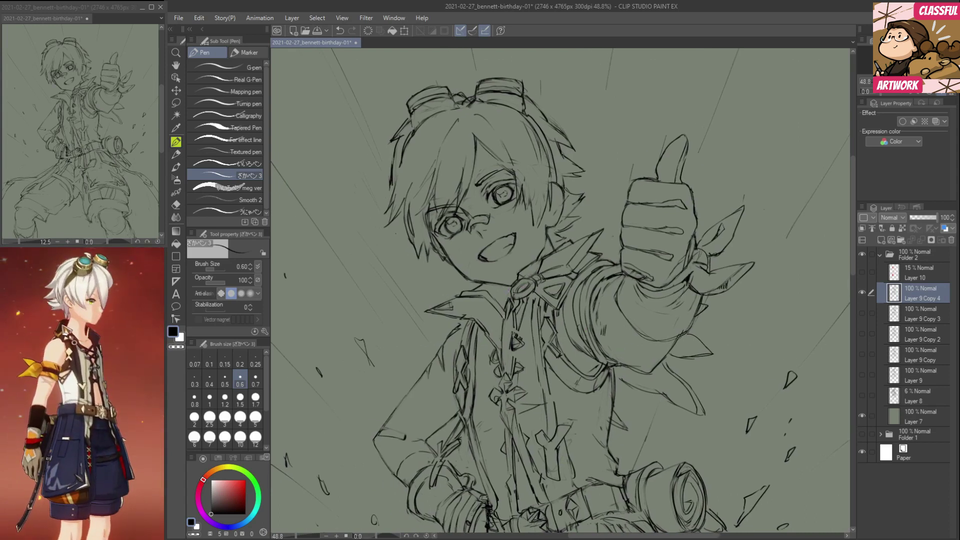
key(e)
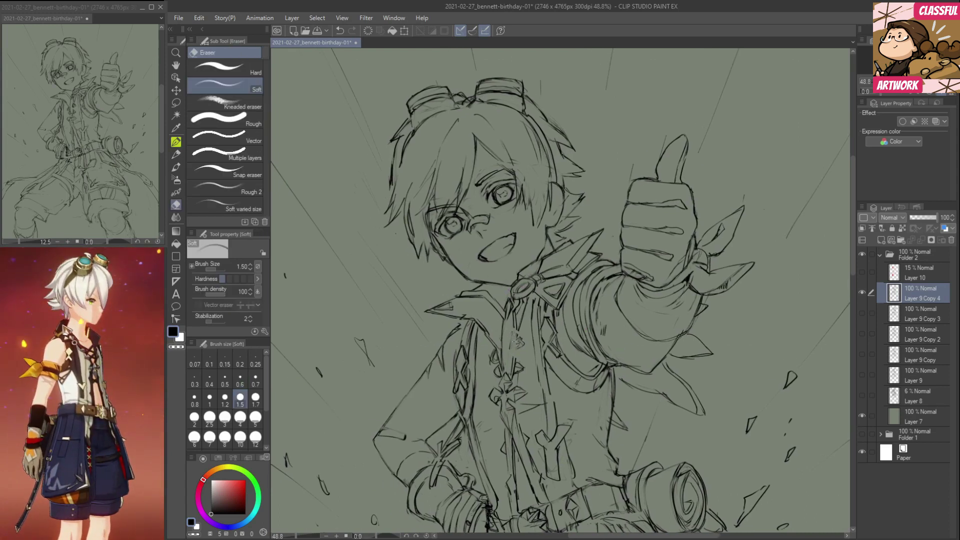
key(p)
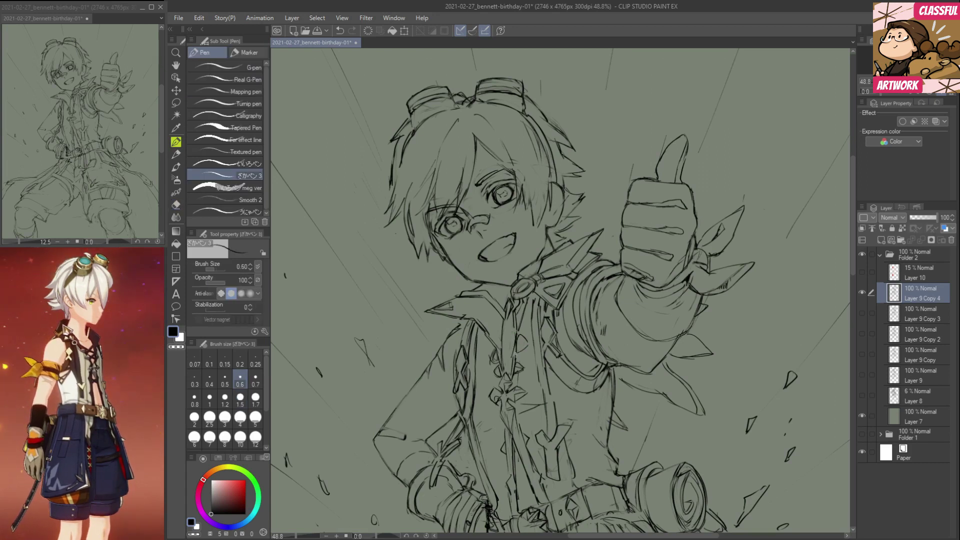
key(e)
key(p)
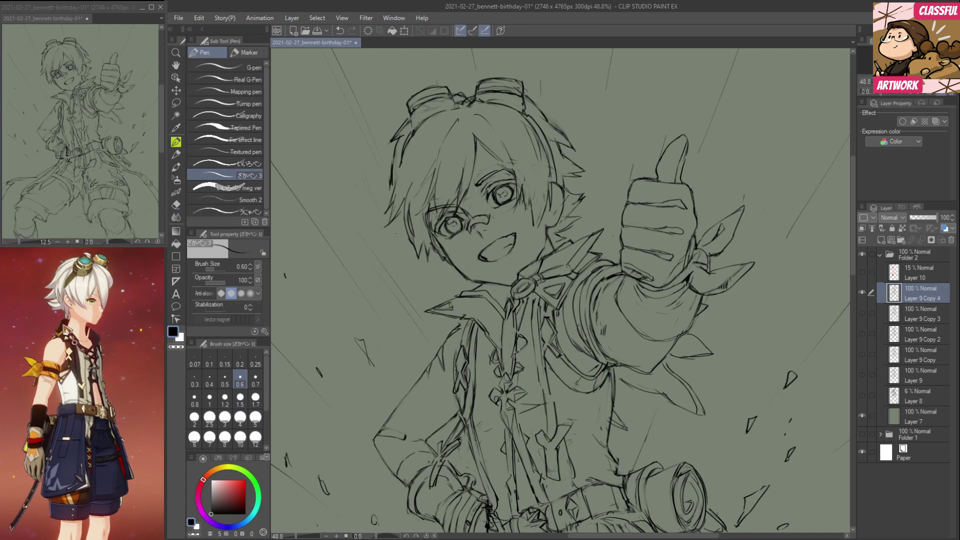
key(e)
key(p)
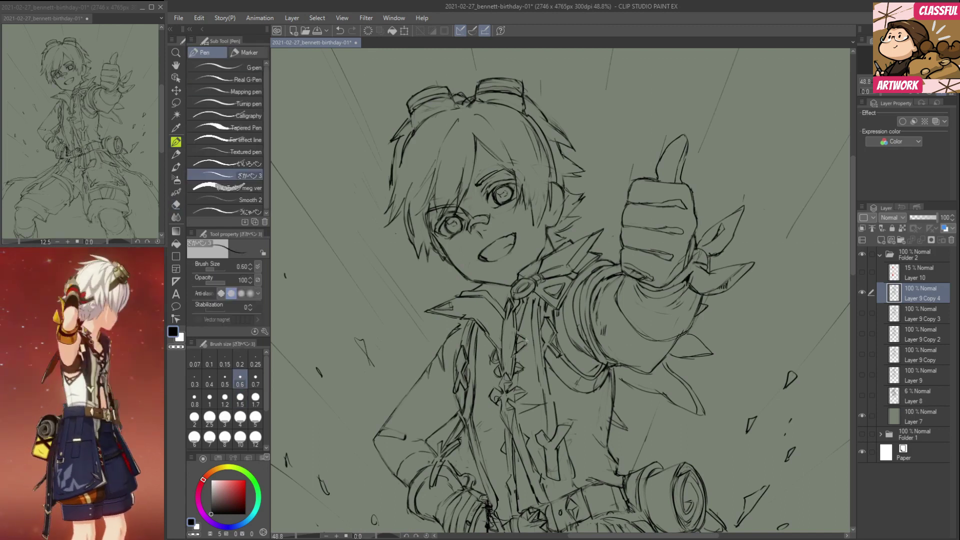
key(e)
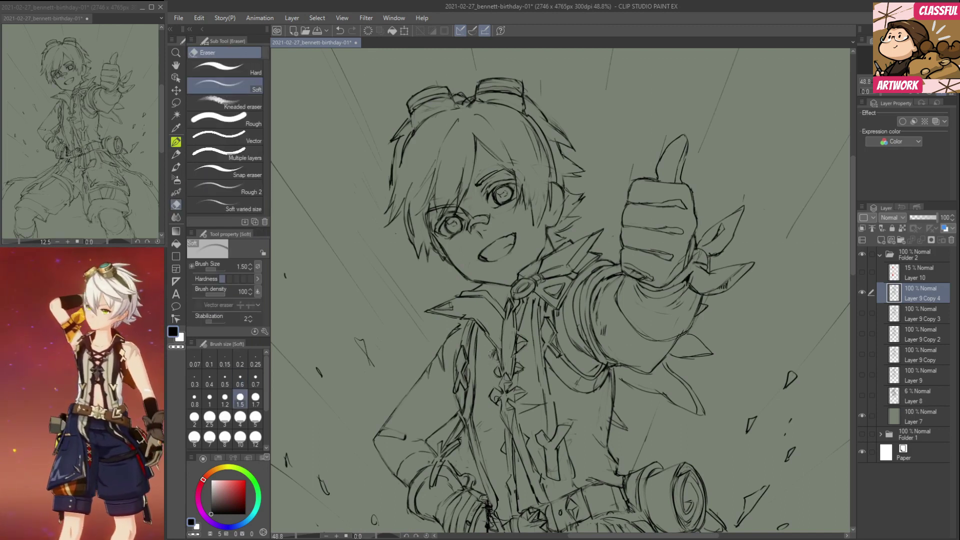
key(p)
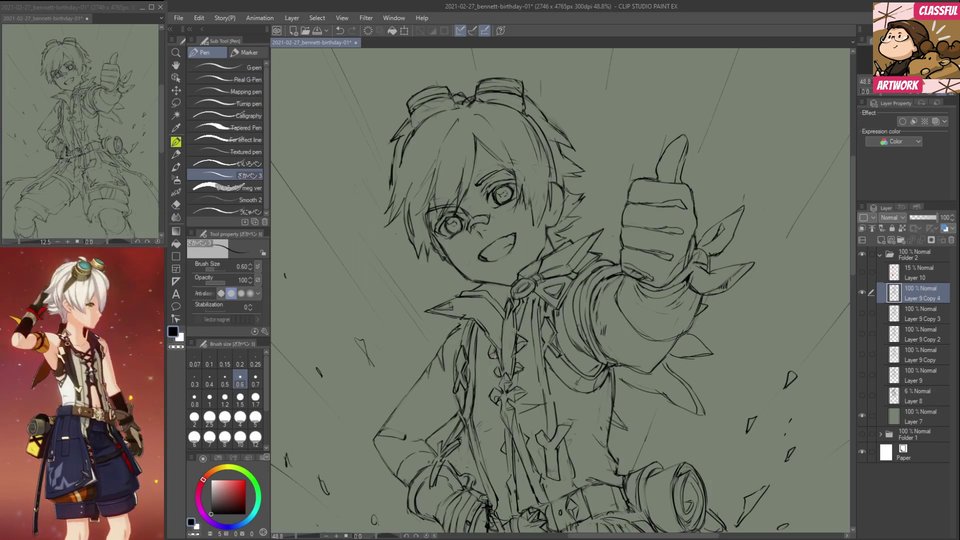
Redraw the vest's inner front edge beside the pointed trims with the 0.60 pen, erasing stray lines below the collar.
drag(498, 339, 504, 372)
key(e)
key(p)
drag(501, 343, 504, 372)
key(e)
mouse_move(516, 330)
mouse_down()
mouse_move(512, 364)
mouse_move(513, 351)
mouse_up()
key(p)
Refine the small lines on the vest front below the brooch, on the side of the raised arm.
drag(542, 414, 572, 393)
drag(578, 320, 584, 321)
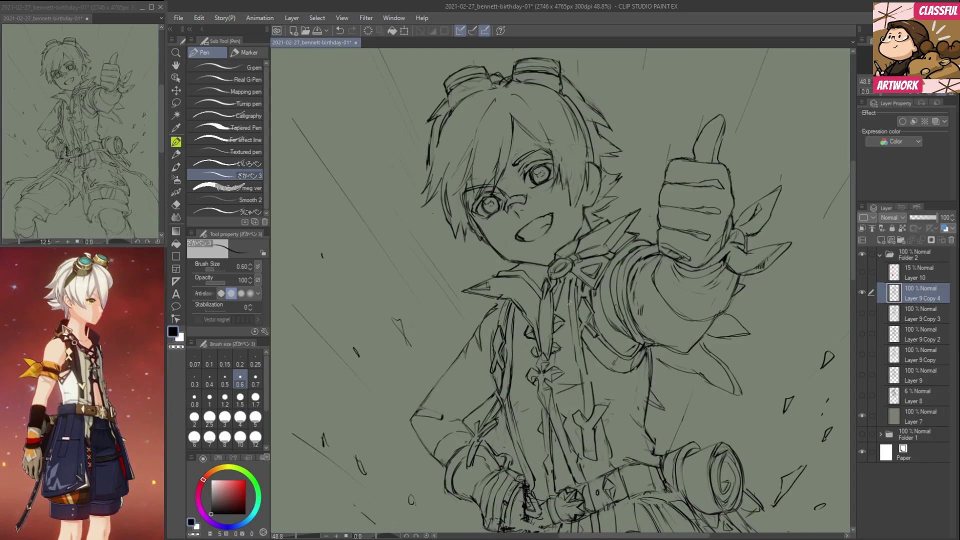
key(e)
key(p)
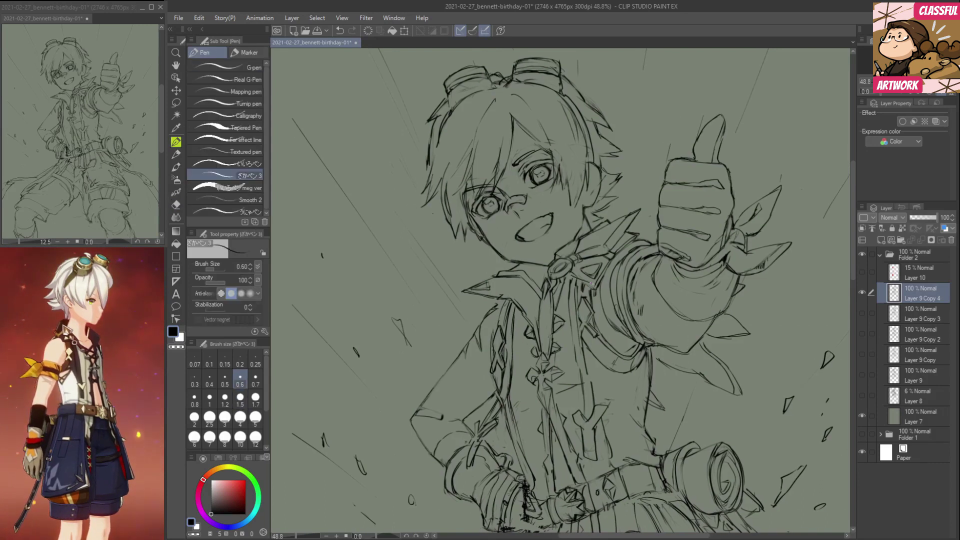
key(e)
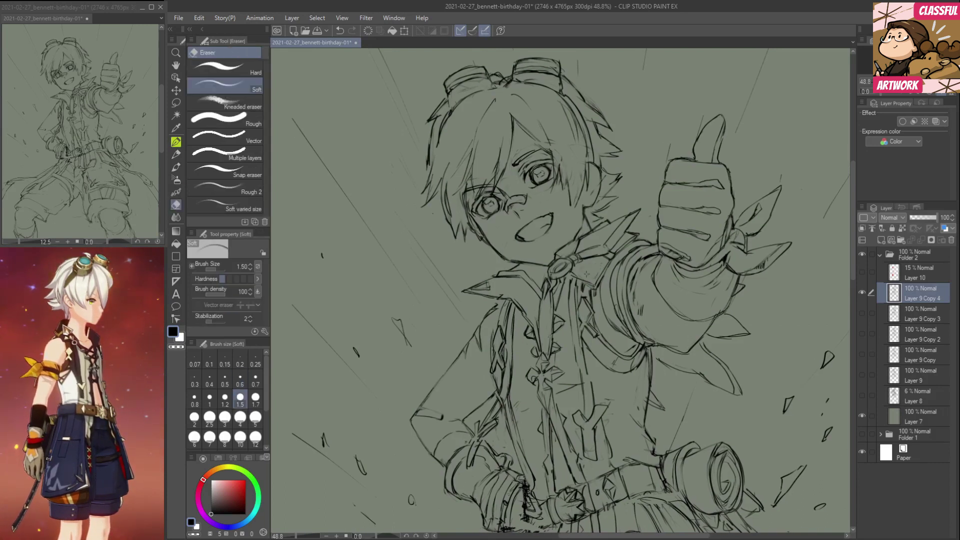
Refine the sketch lines of the armhole below the thumbs-up arm, alternating the 0.60 pen and the soft eraser.
key(p)
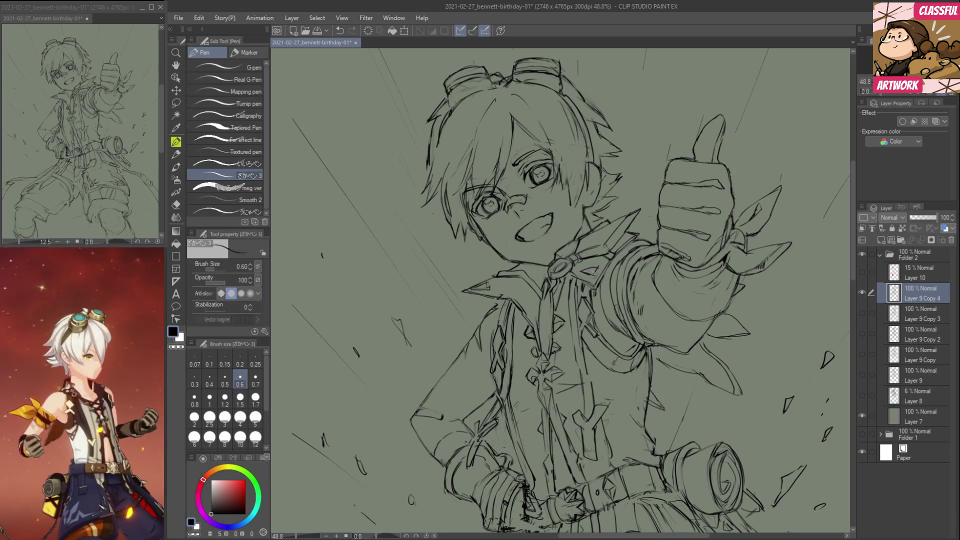
key(e)
key(p)
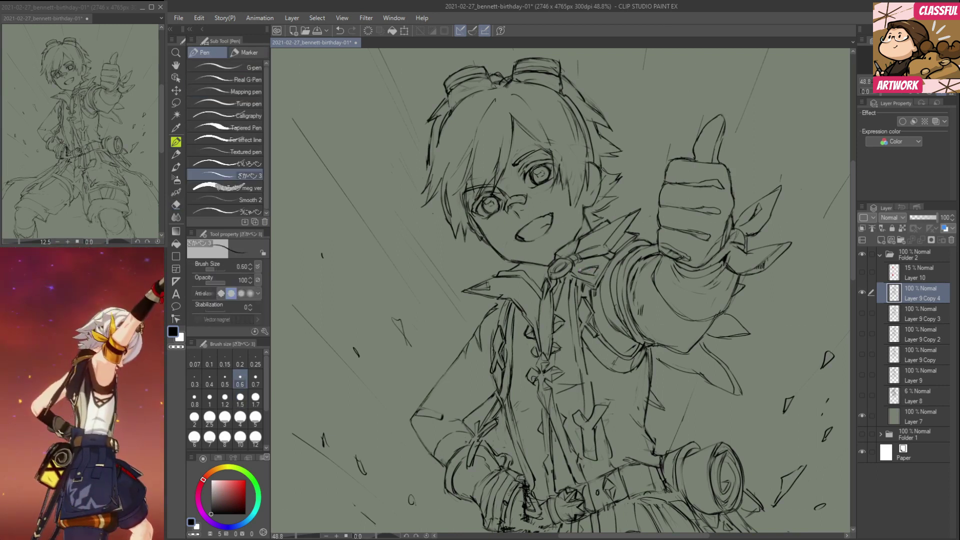
key(e)
key(p)
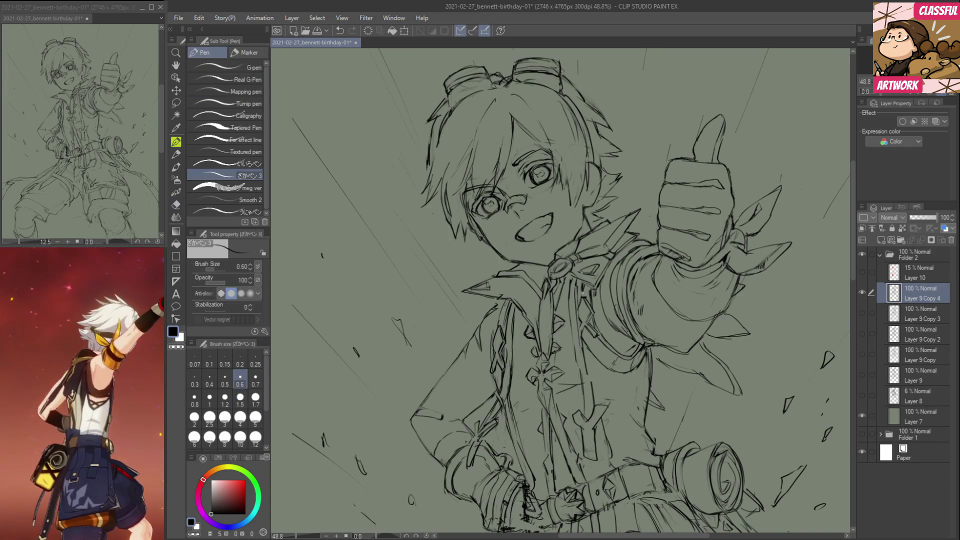
key(e)
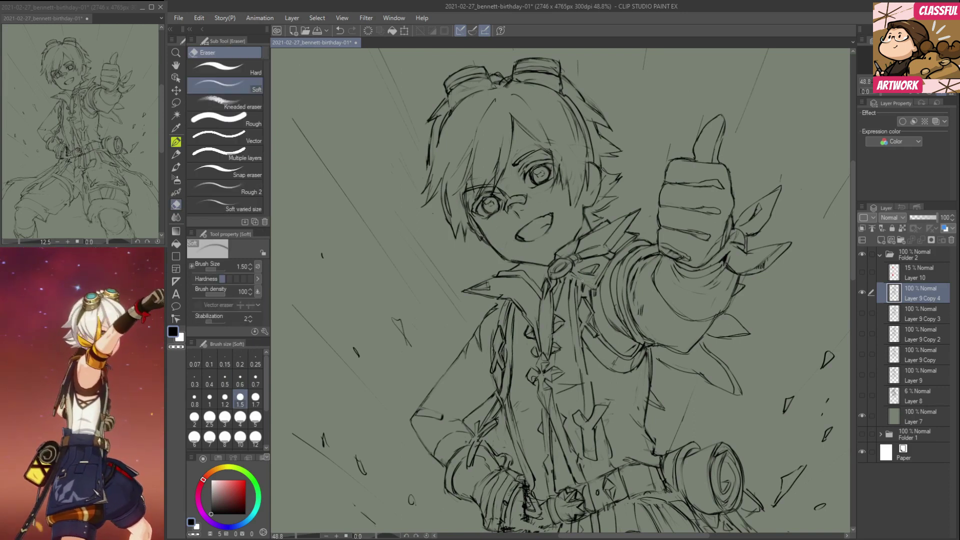
key(p)
key(e)
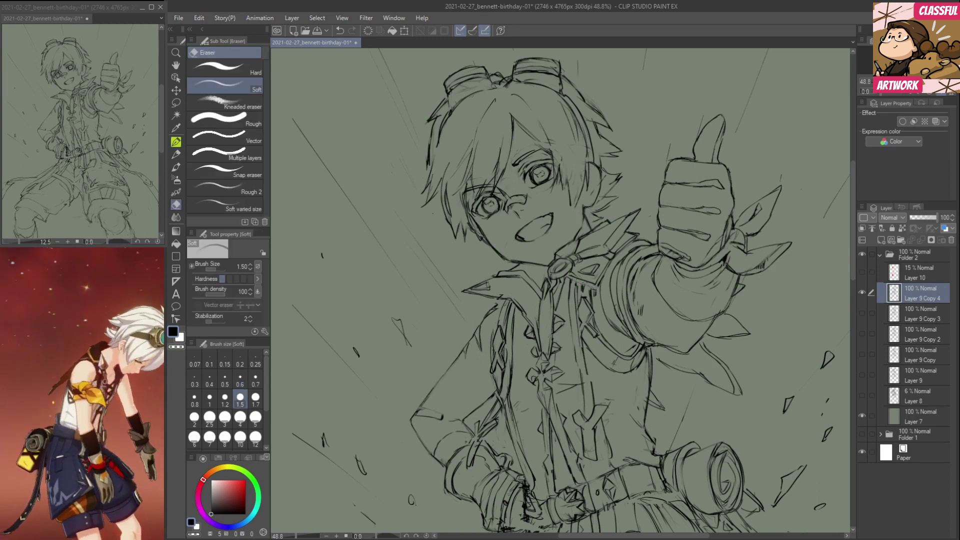
key(p)
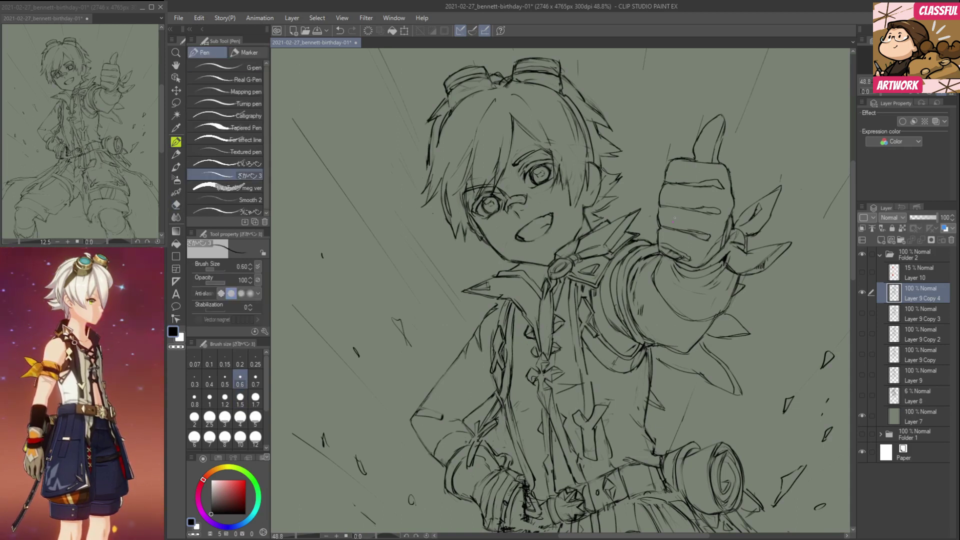
Draw layered curved folds hanging beneath the raised arm's sleeve and clean up their overlapping lines with the soft eraser.
drag(639, 380, 637, 355)
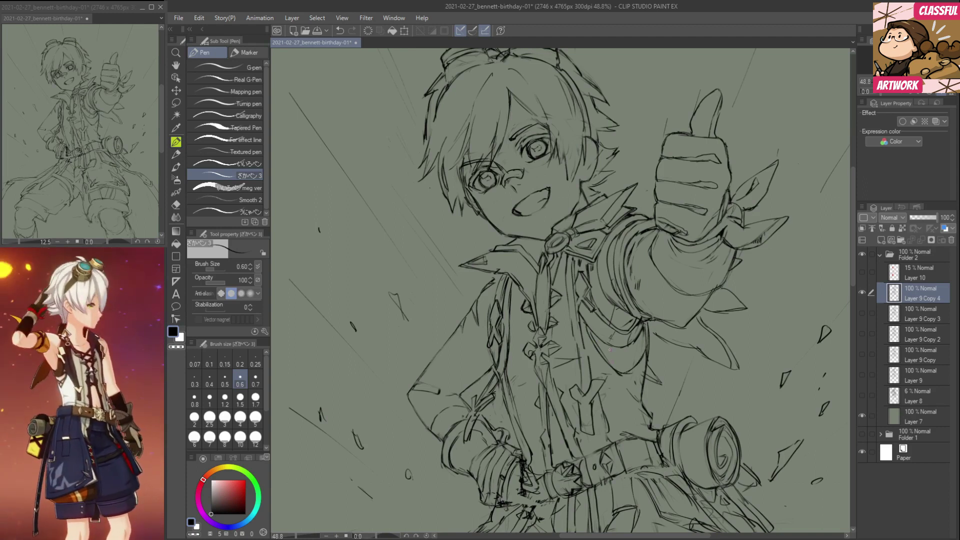
key(e)
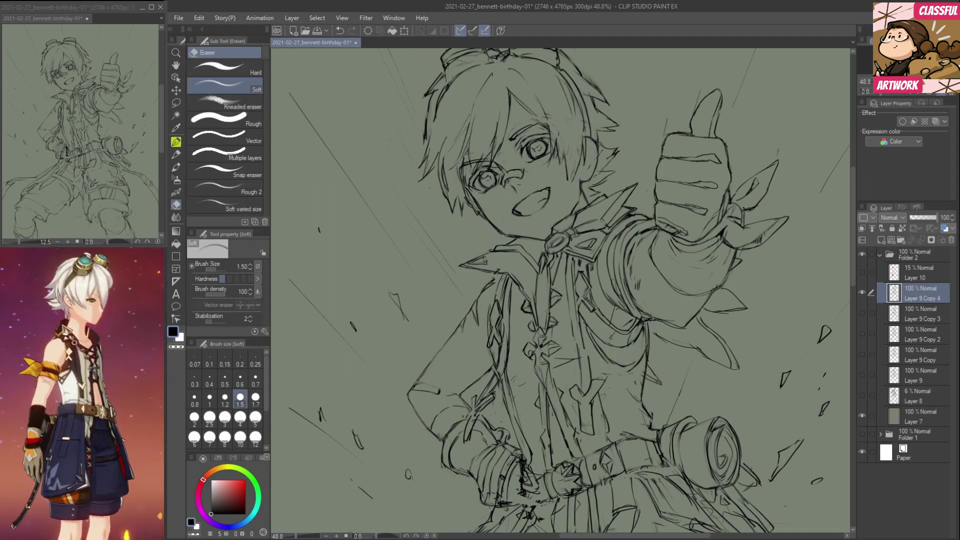
key(p)
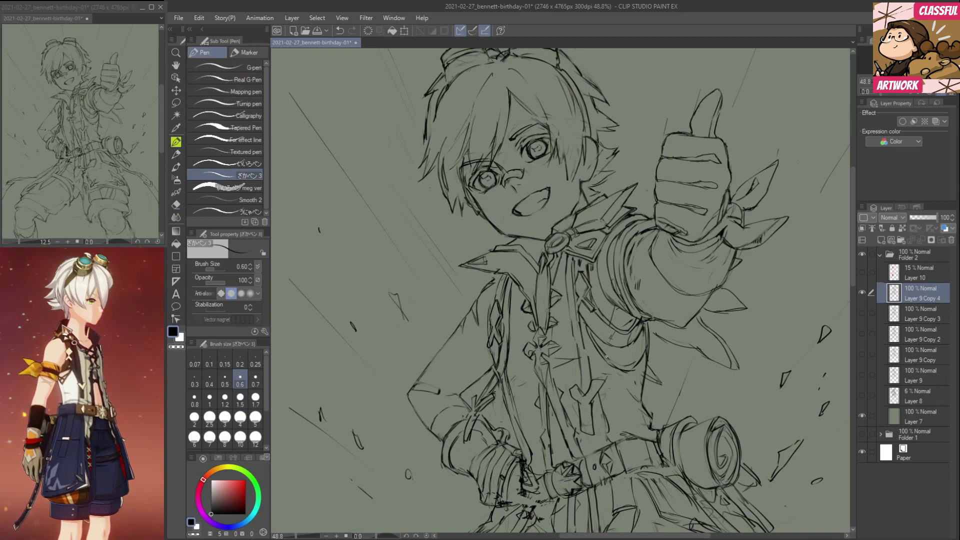
key(e)
mouse_move(632, 365)
mouse_down()
mouse_move(643, 343)
mouse_move(633, 365)
mouse_move(642, 356)
mouse_up()
key(p)
mouse_move(609, 346)
mouse_down()
mouse_move(639, 354)
mouse_move(615, 359)
mouse_move(643, 337)
mouse_move(625, 353)
mouse_move(645, 350)
mouse_move(643, 342)
mouse_move(633, 370)
mouse_up()
key(e)
key(p)
key(e)
key(p)
drag(645, 355, 636, 368)
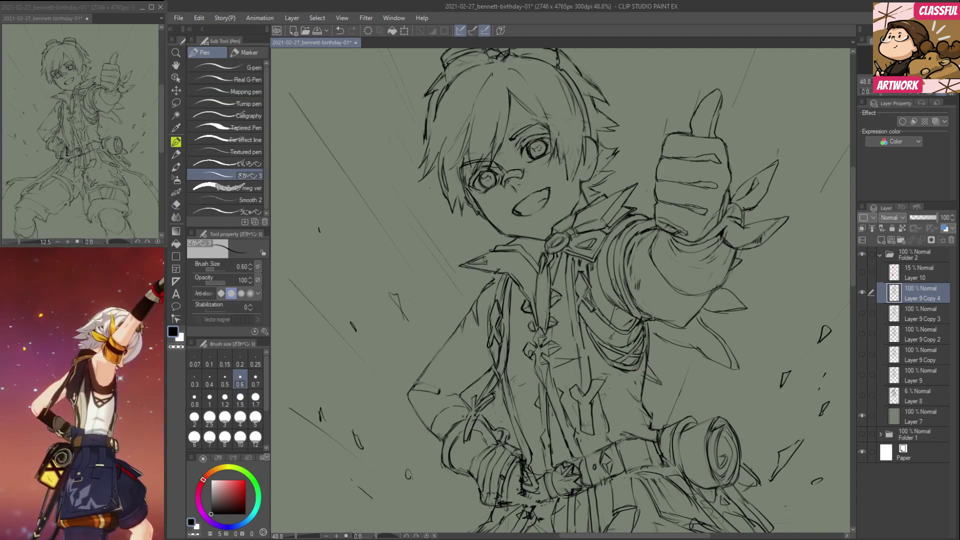
Redraw the vest edge and strap beside the bent arm with the pen, erasing stray strokes.
drag(624, 449, 616, 424)
key(e)
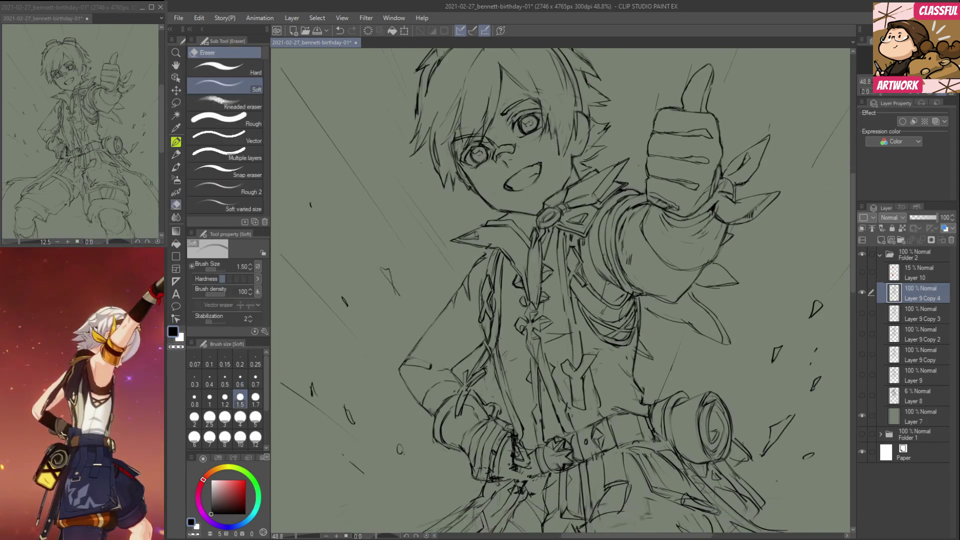
drag(492, 345, 486, 356)
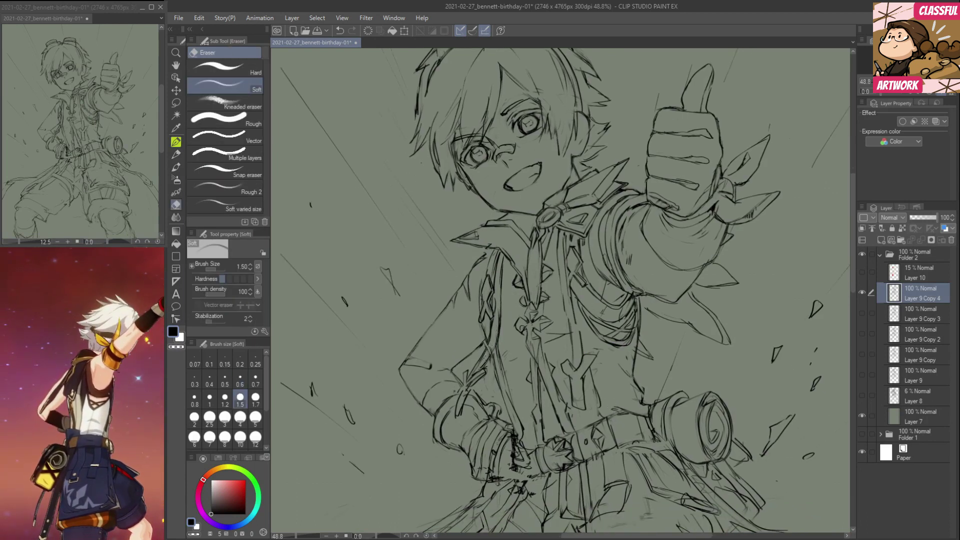
key(p)
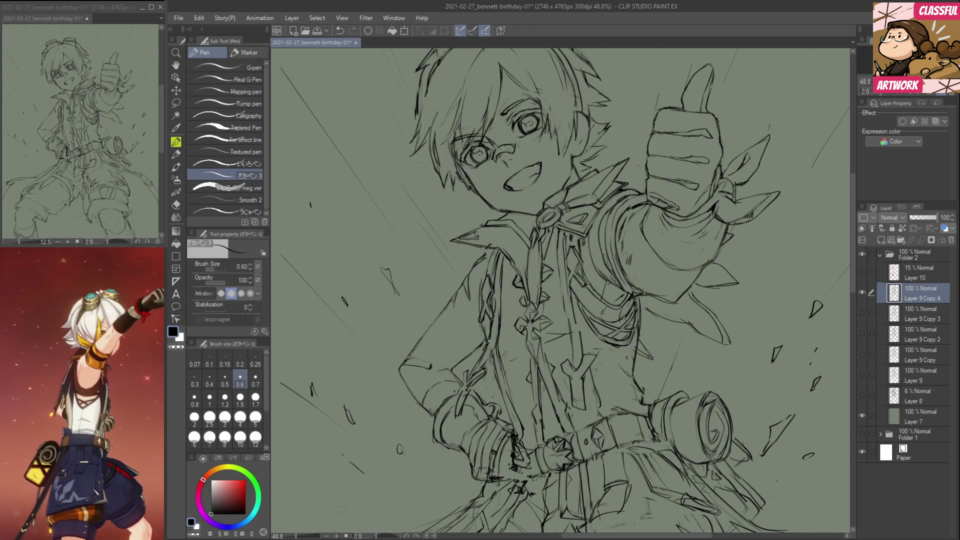
drag(497, 374, 491, 357)
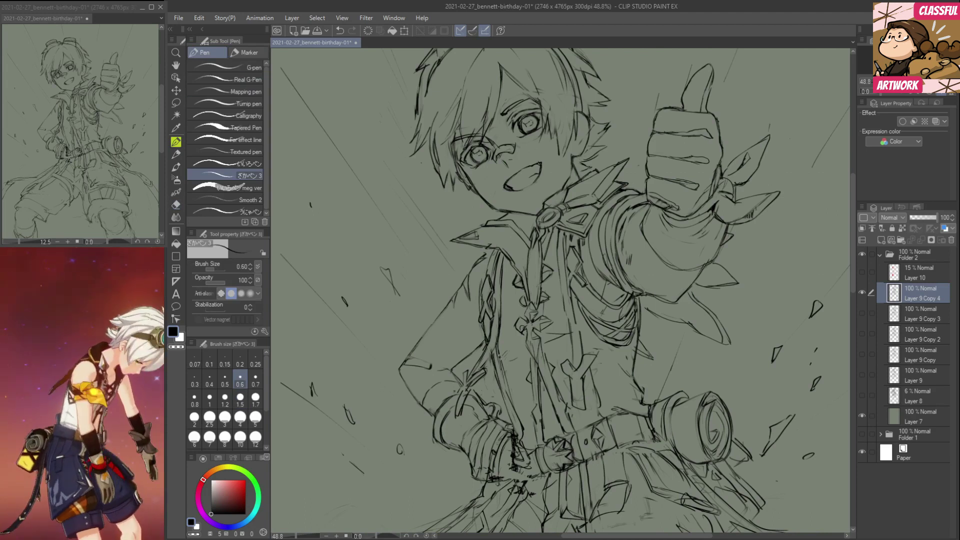
key(e)
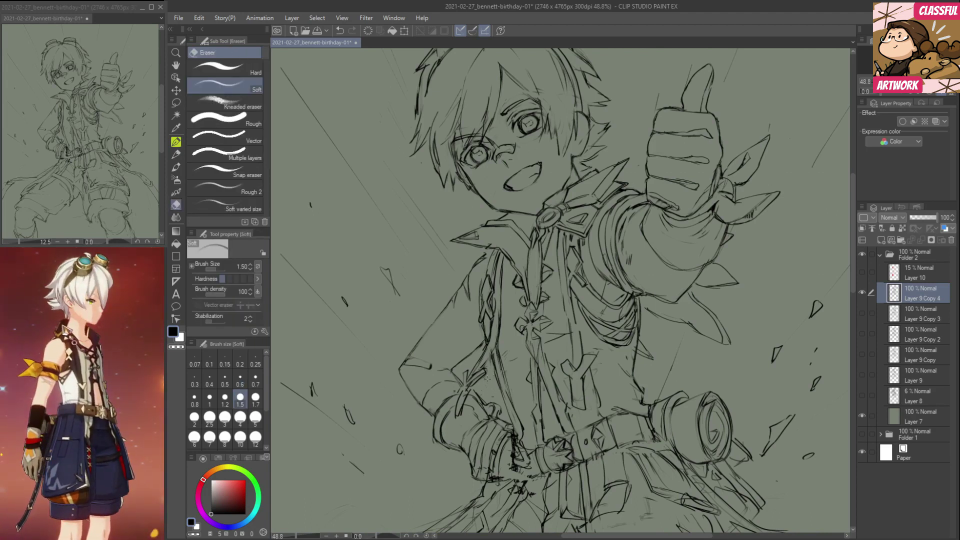
key(p)
drag(495, 369, 484, 344)
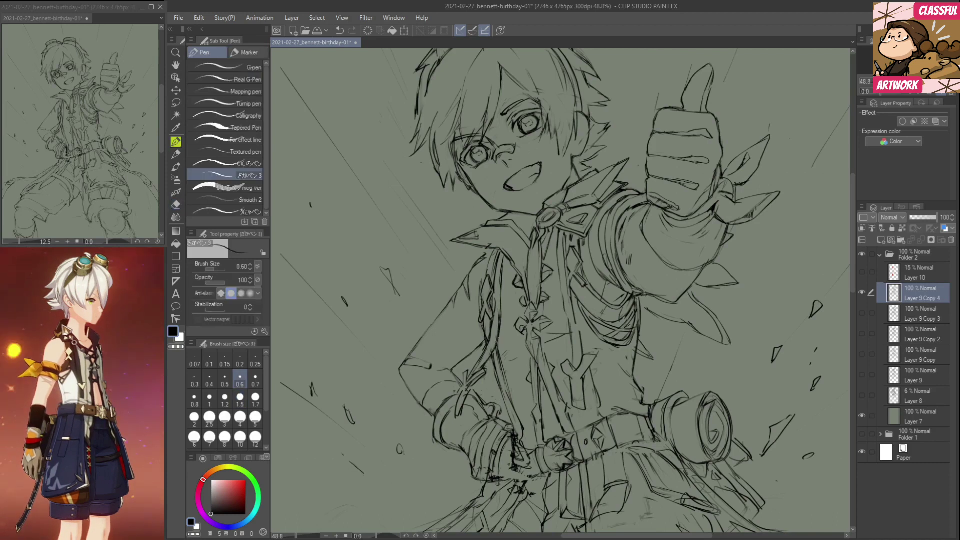
key(e)
key(p)
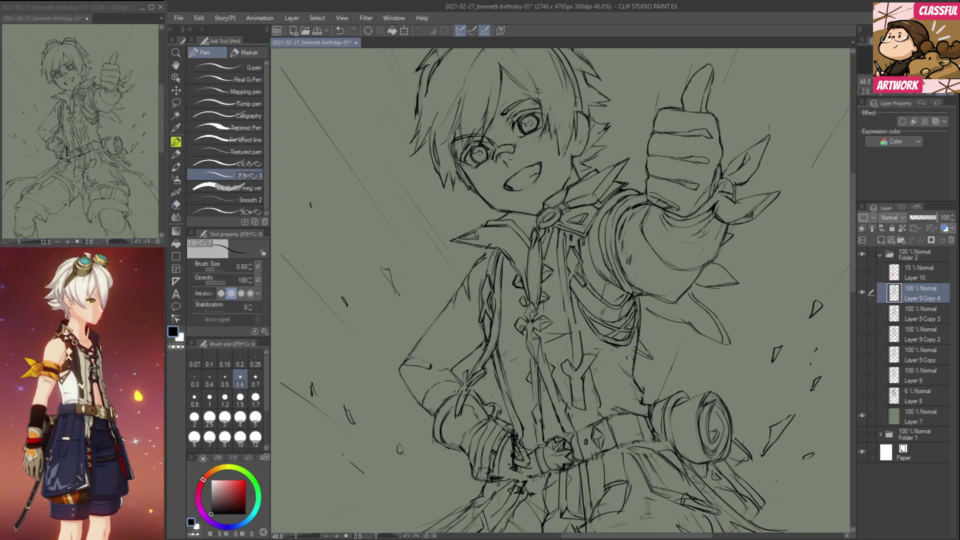
drag(498, 337, 500, 311)
Refine the goggles' lens rims and the nearby hair lines with the 0.60 pen and the soft eraser.
scroll(519, 368, up, 2)
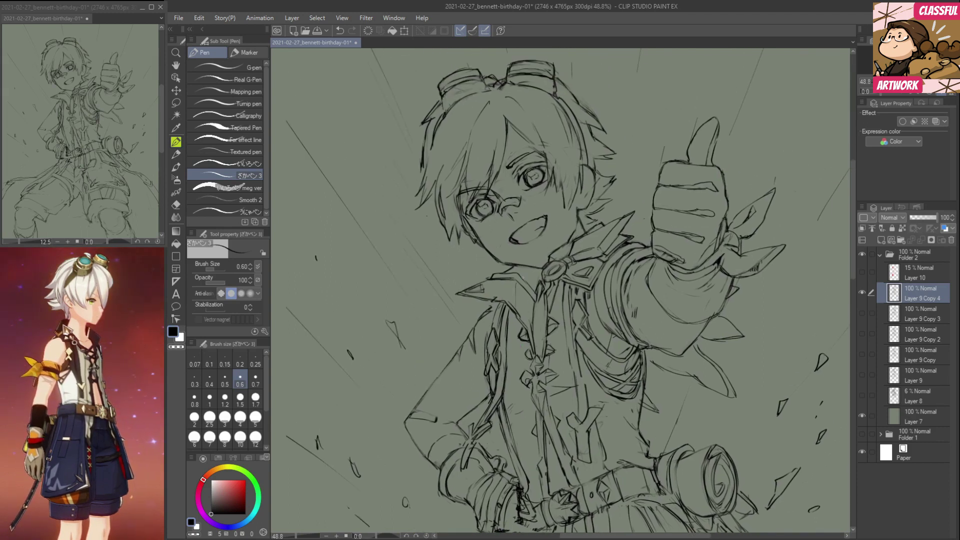
scroll(530, 265, up, 3)
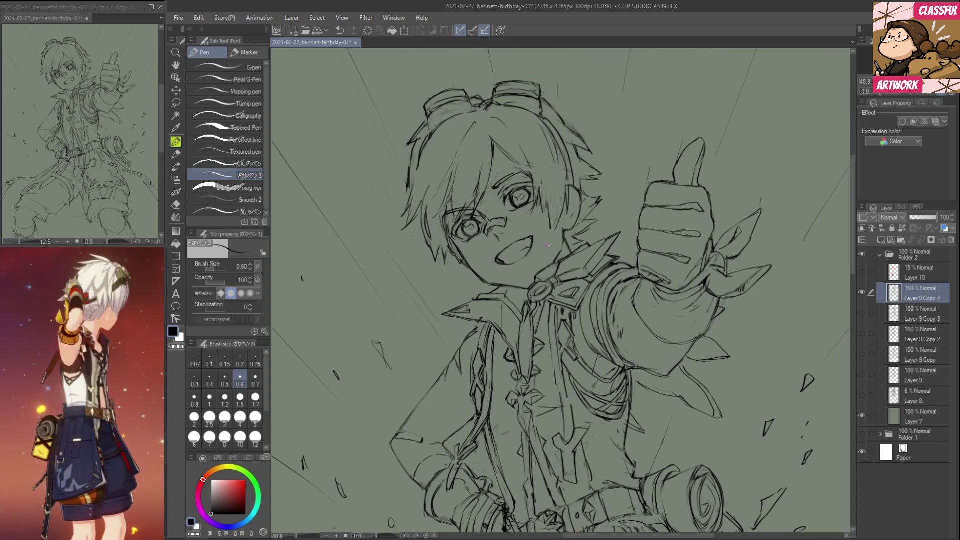
scroll(550, 350, down, 1)
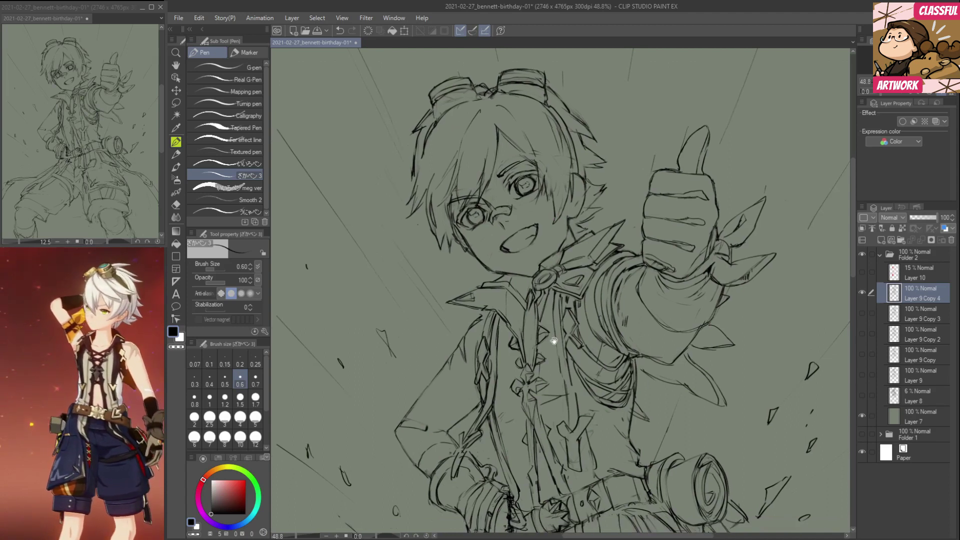
scroll(531, 305, down, 8)
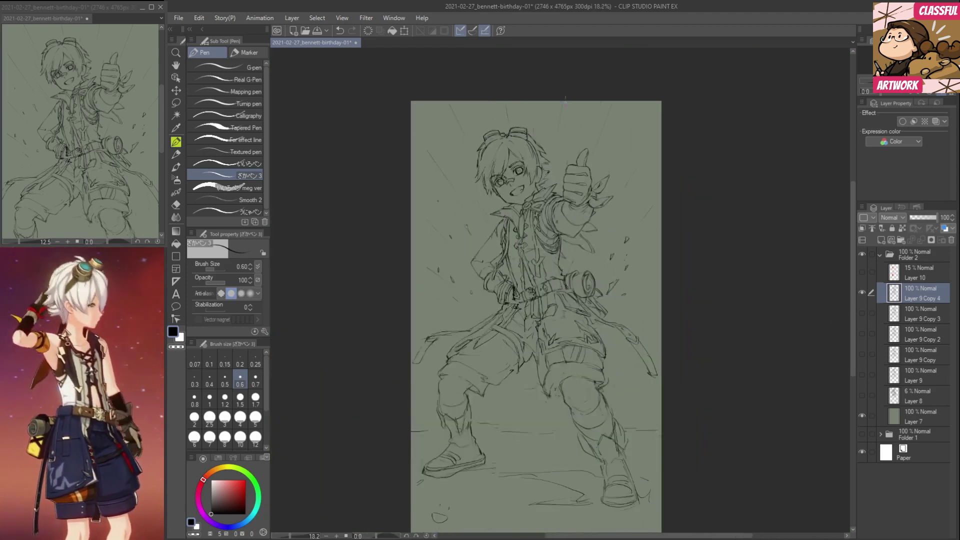
scroll(505, 108, up, 5)
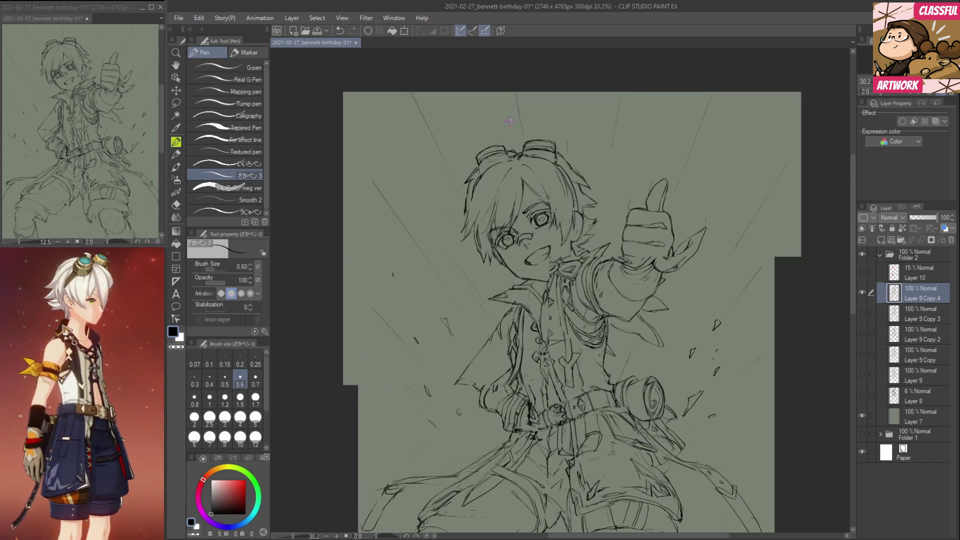
scroll(511, 120, up, 1)
key(e)
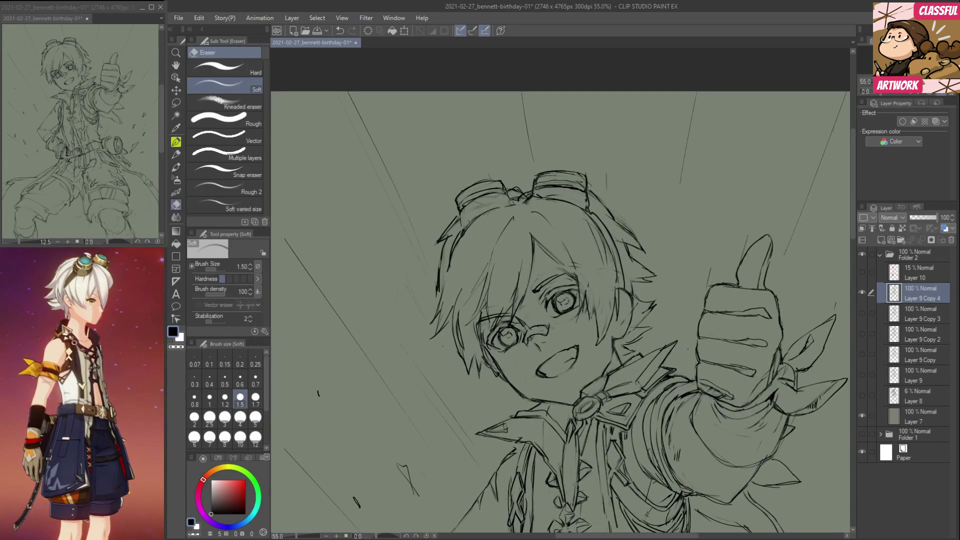
key(p)
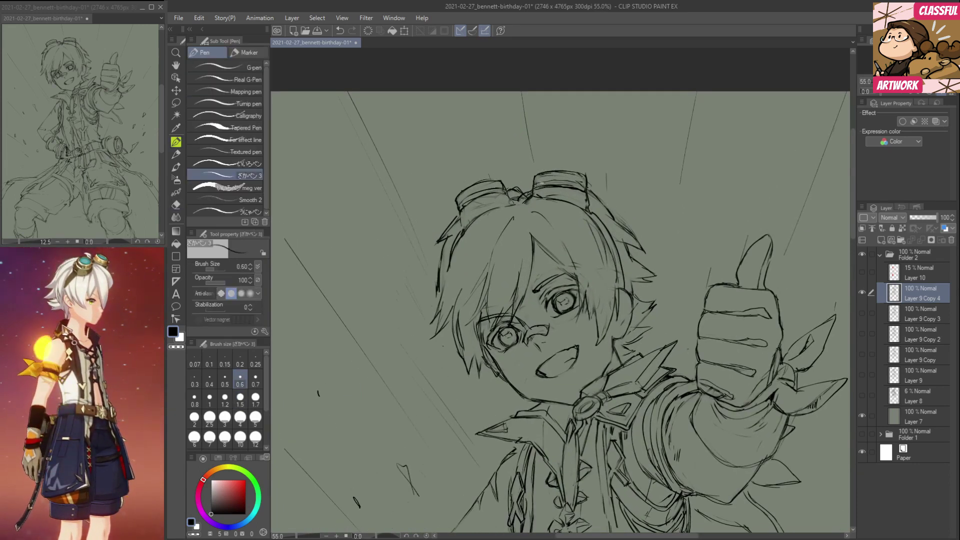
key(e)
key(p)
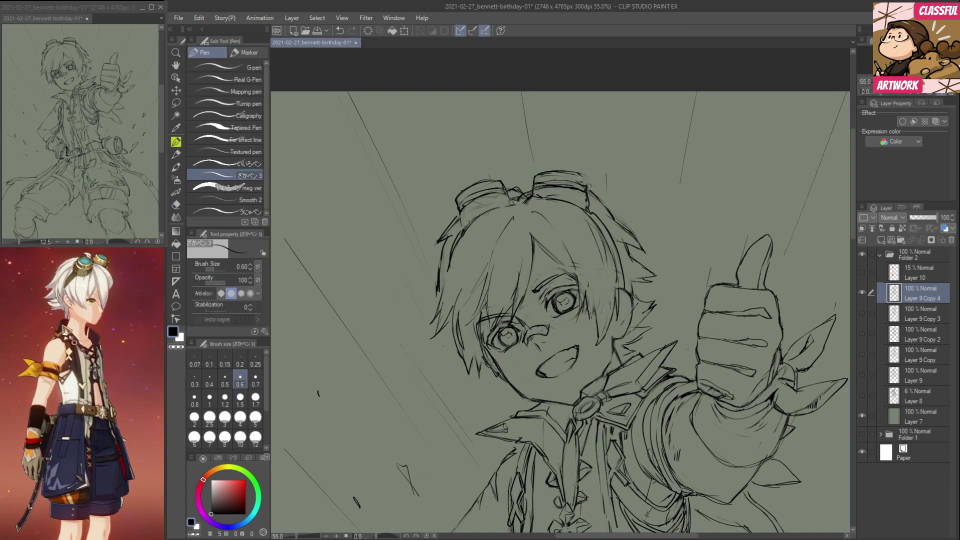
key(e)
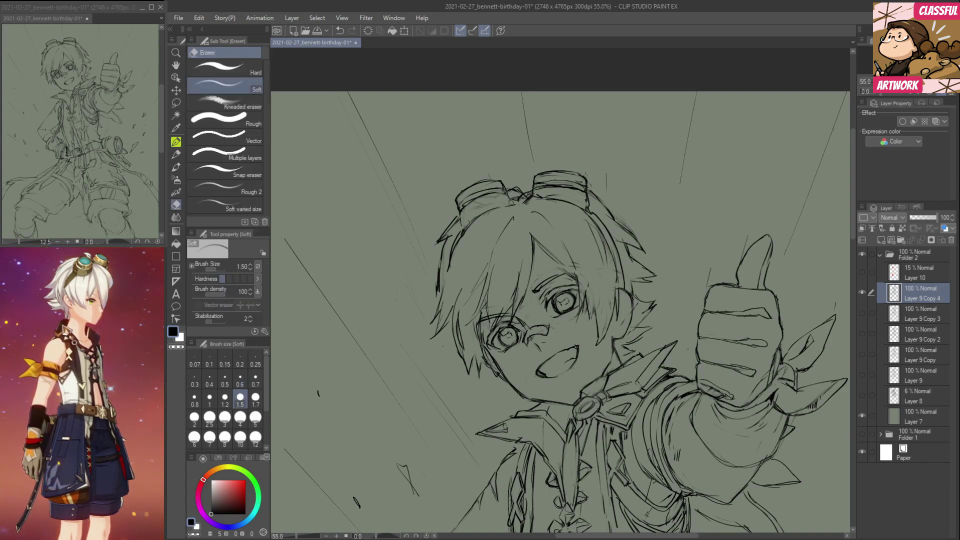
key(p)
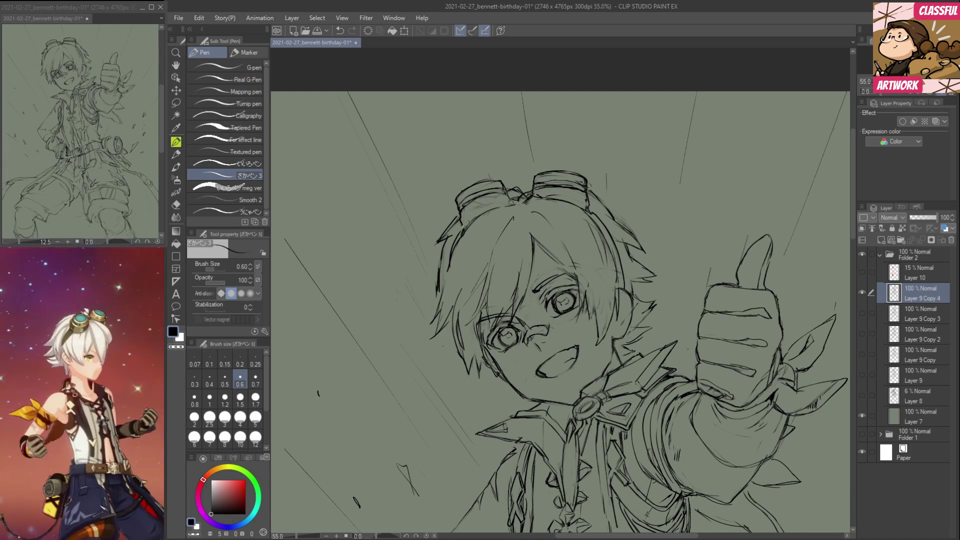
key(e)
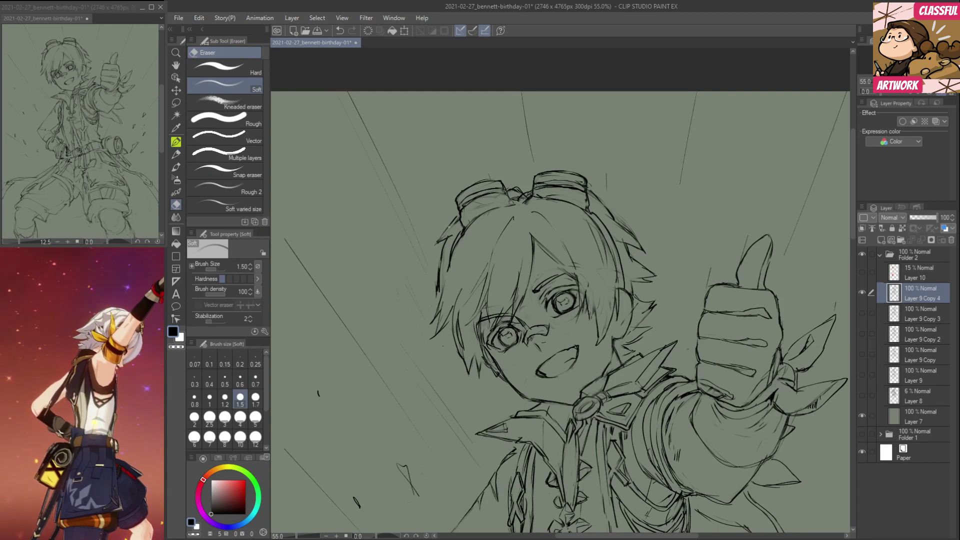
key(p)
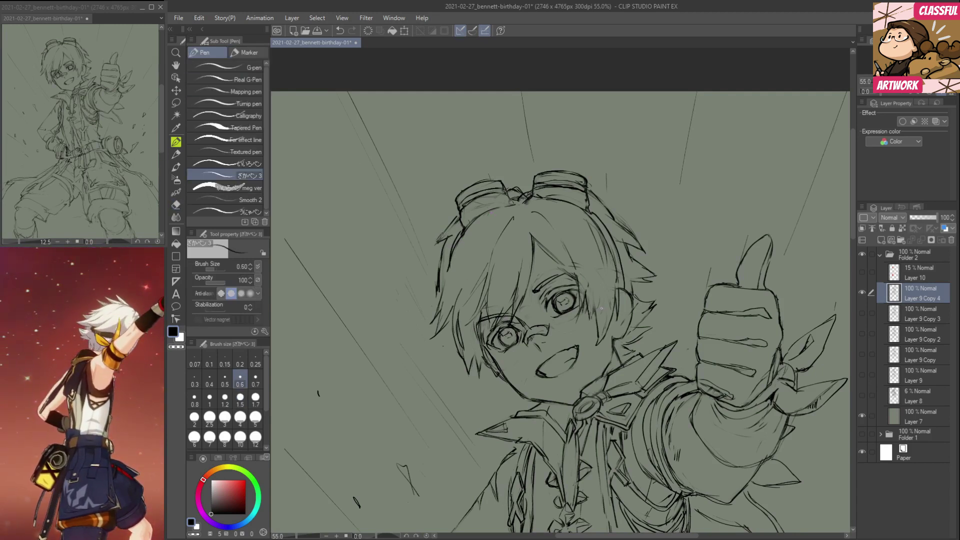
Mirror the canvas view horizontally and touch up the eyebrow above the eye on the thumbs-up side.
key(h)
drag(581, 325, 586, 303)
key(e)
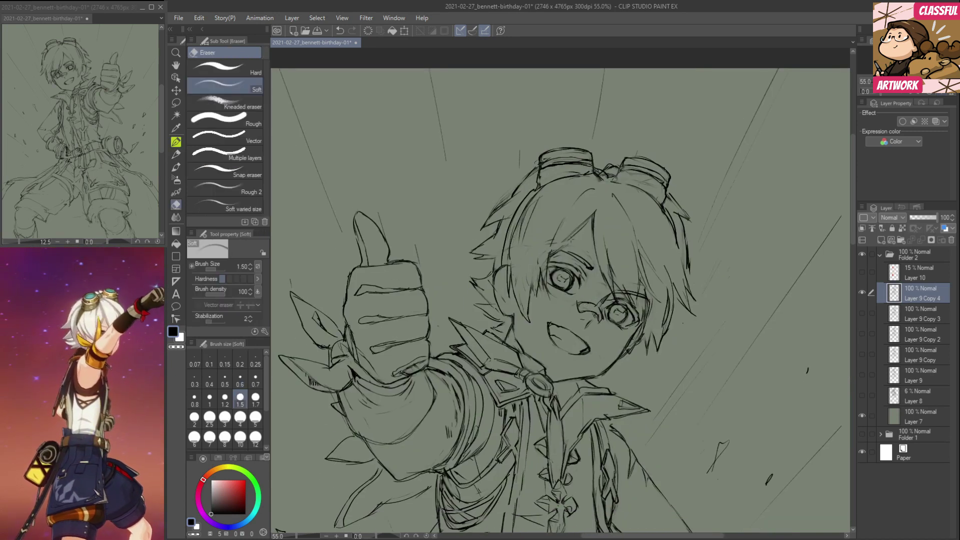
drag(555, 252, 565, 245)
key(p)
key(e)
drag(645, 405, 640, 352)
key(p)
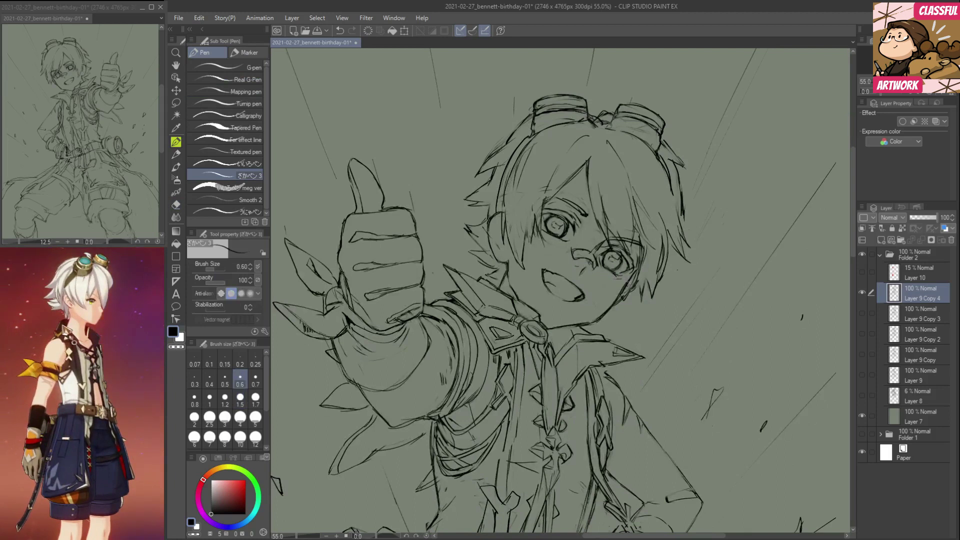
scroll(637, 282, down, 5)
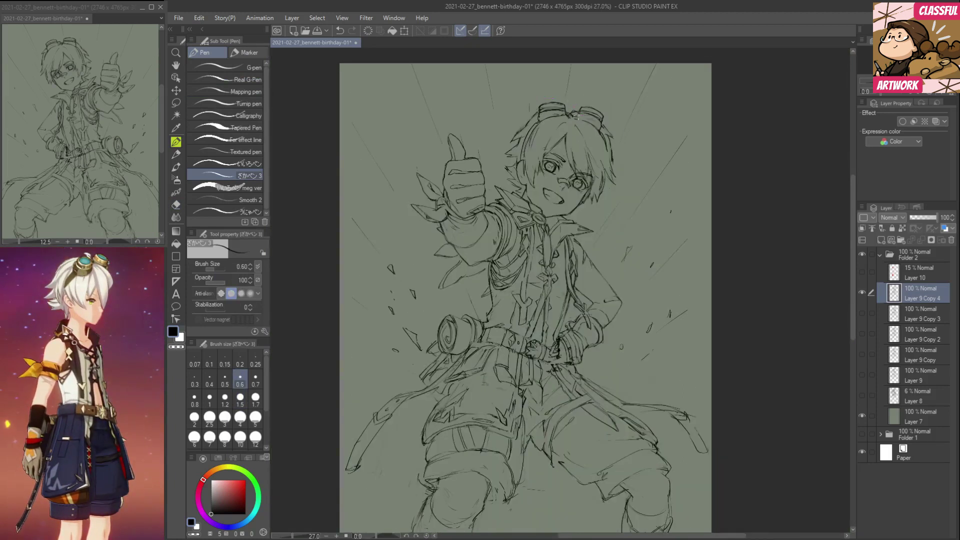
scroll(571, 153, up, 4)
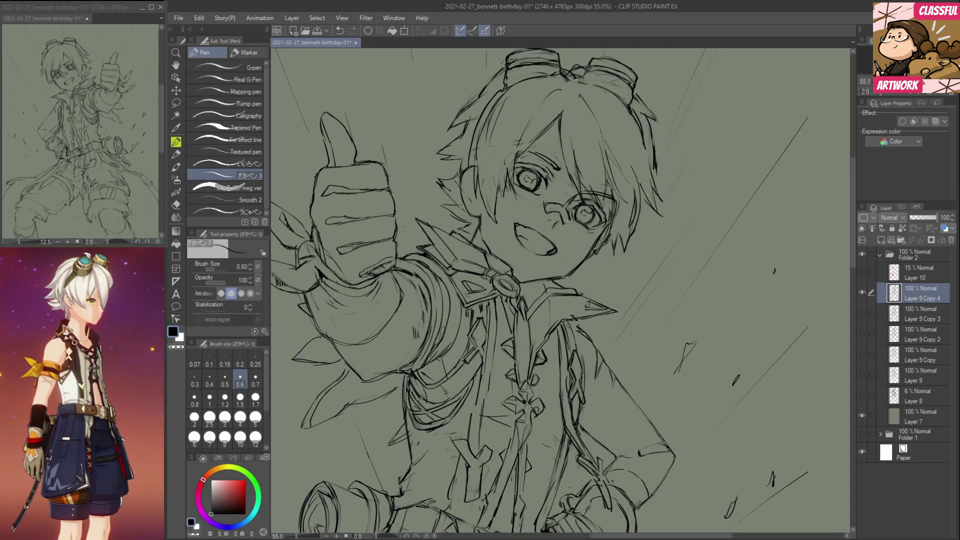
key(e)
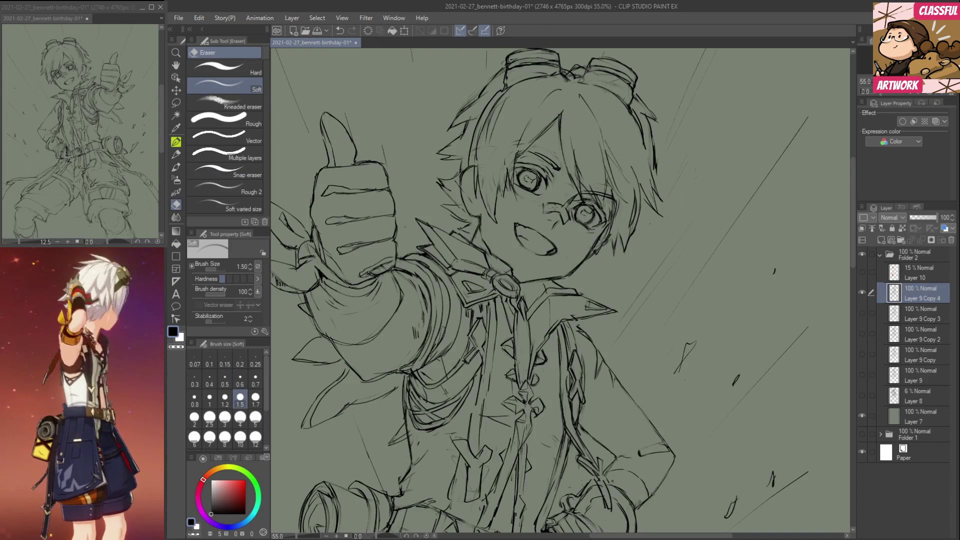
key(p)
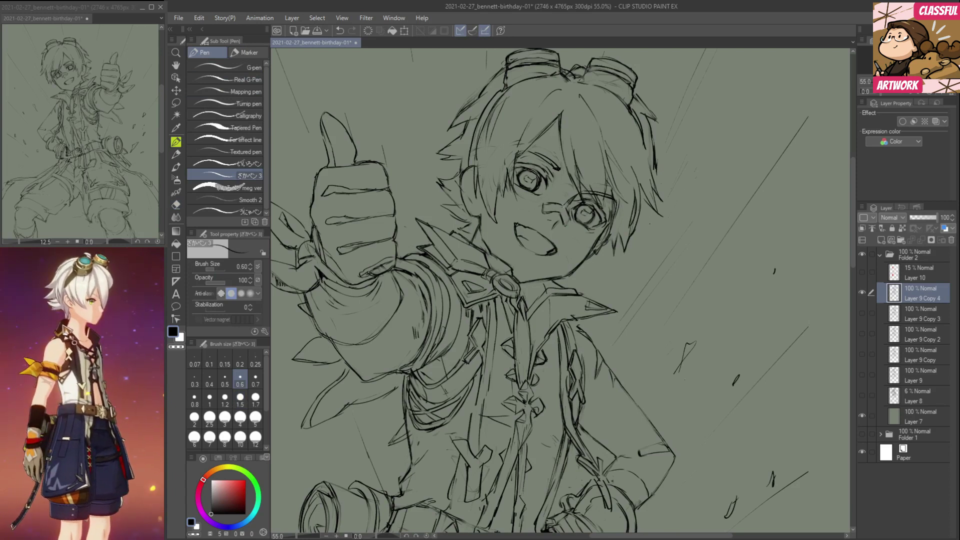
Clean up the shorts' hem lines on both legs with the 0.60 pen and the soft eraser.
scroll(598, 102, down, 5)
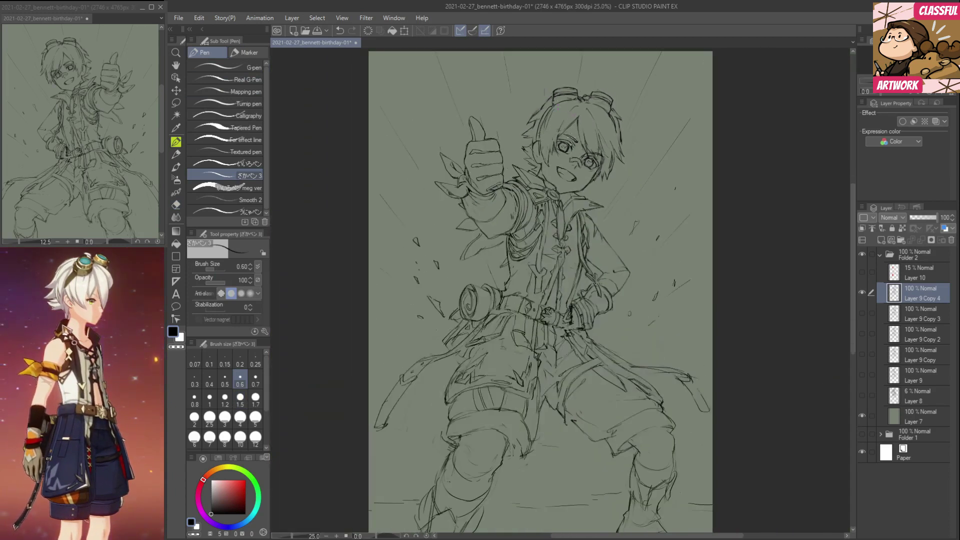
drag(769, 371, 764, 356)
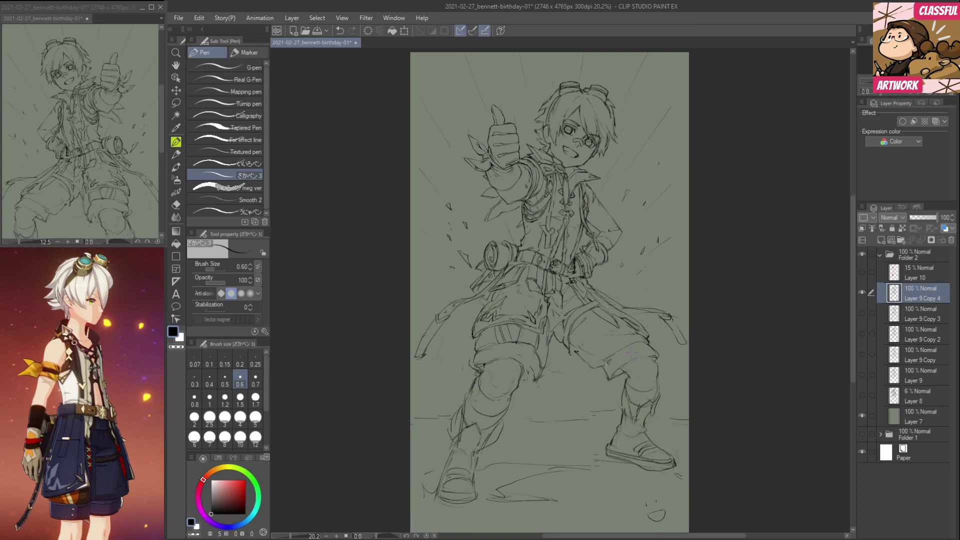
key(e)
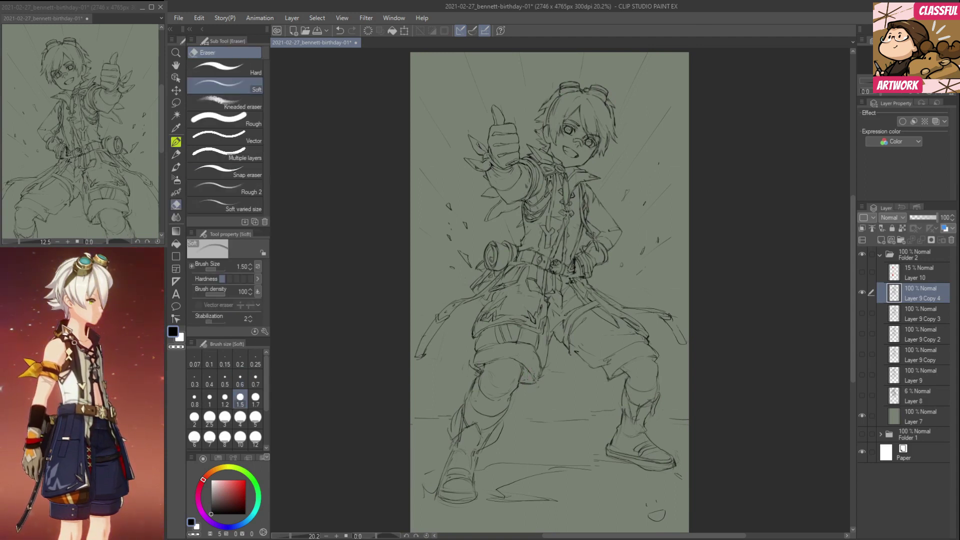
key(p)
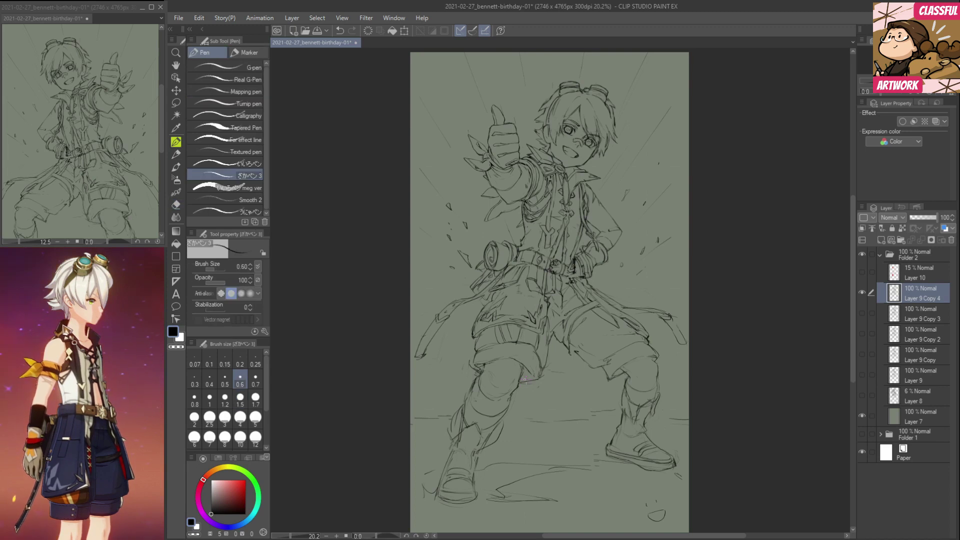
key(e)
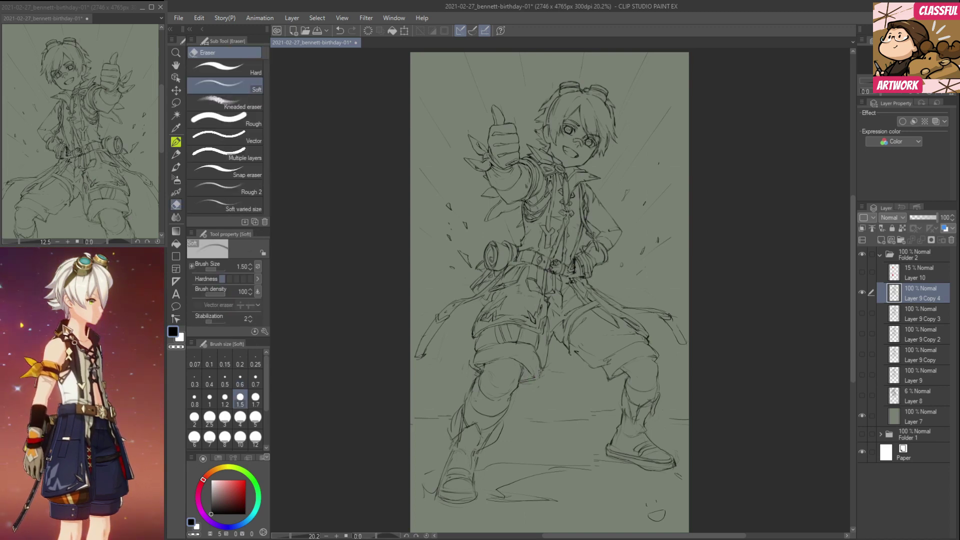
key(p)
key(e)
key(p)
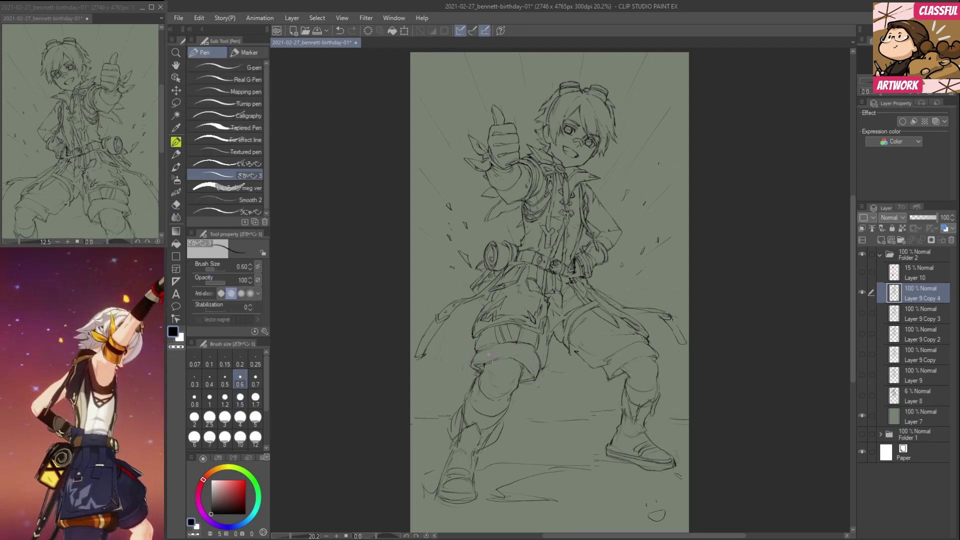
Refine the rolled shorts cuff and the knee lines on the thumbs-up-side leg, extending the hem edge between the legs.
key(e)
key(p)
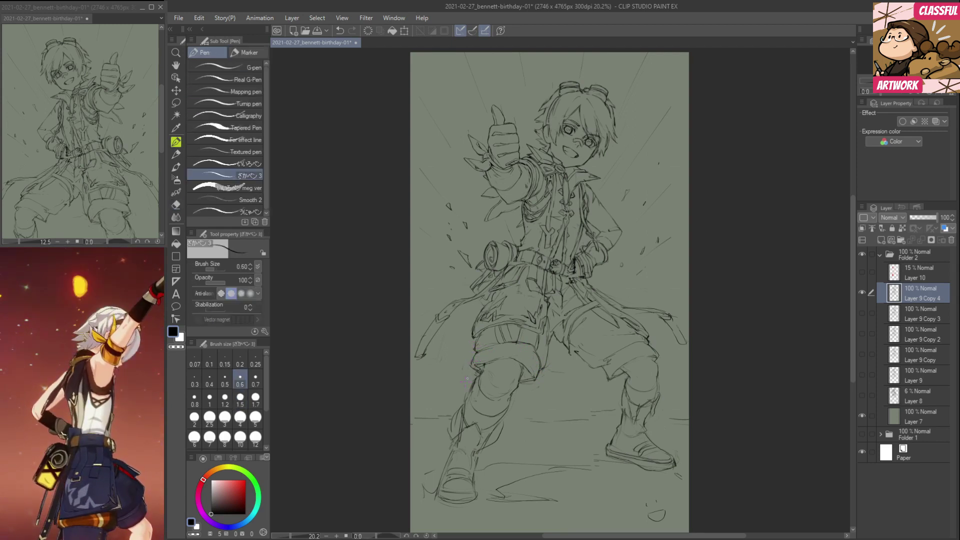
drag(547, 356, 541, 369)
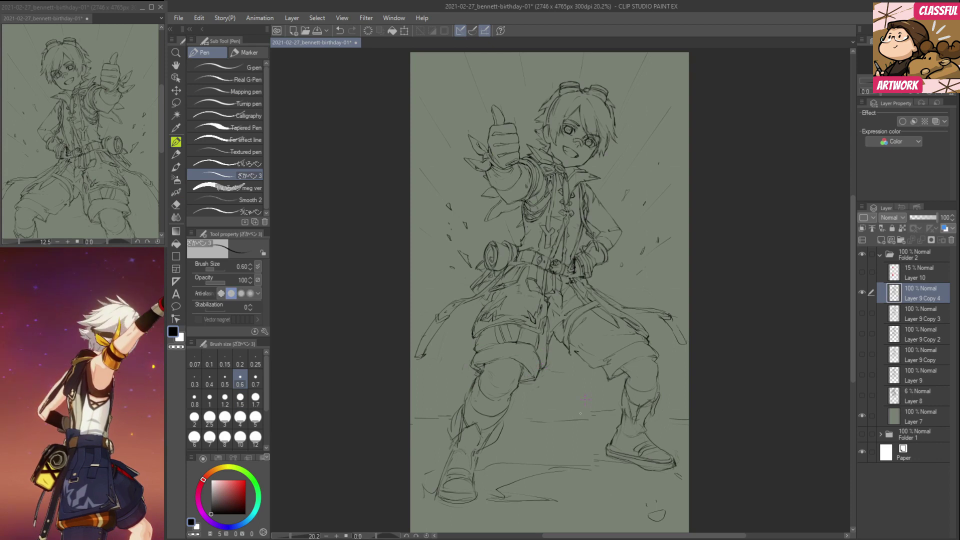
scroll(585, 400, down, 1)
key(e)
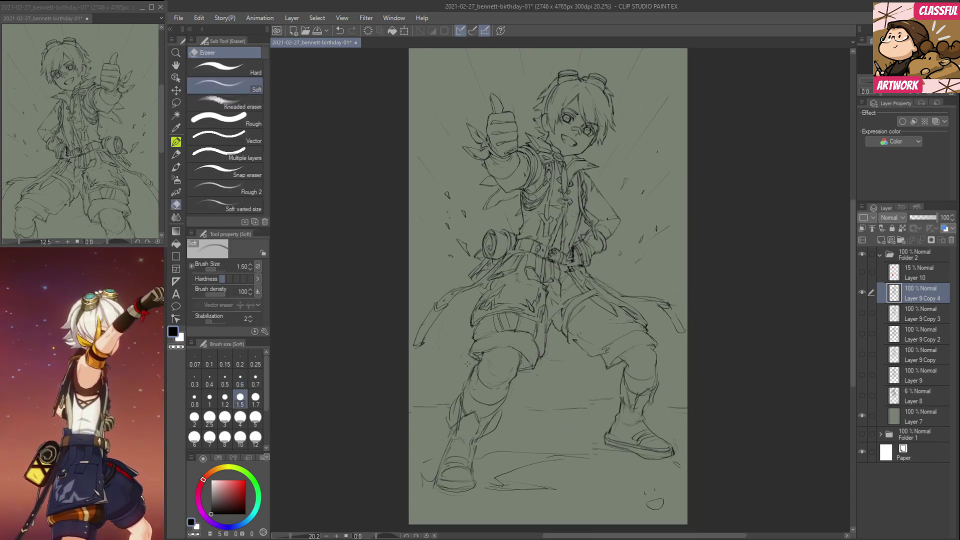
key(p)
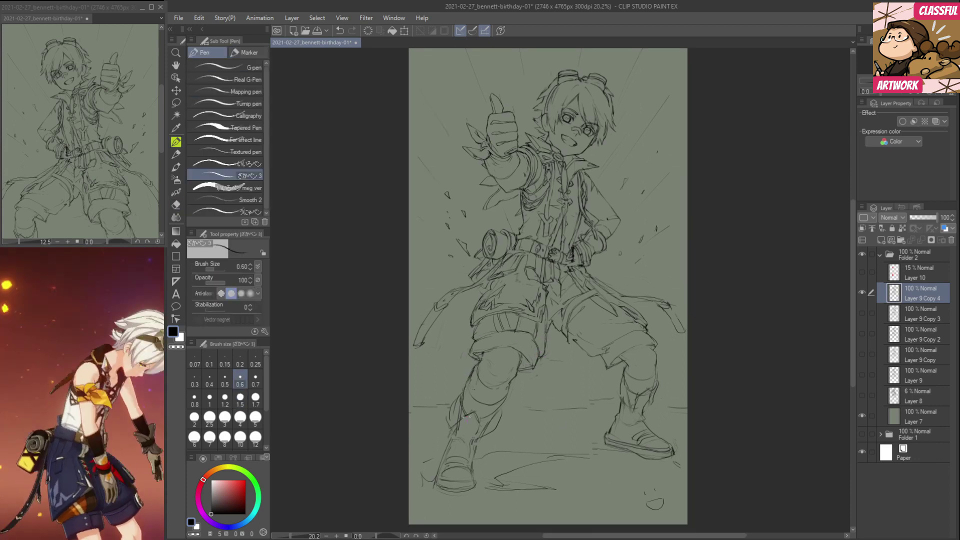
drag(566, 425, 560, 431)
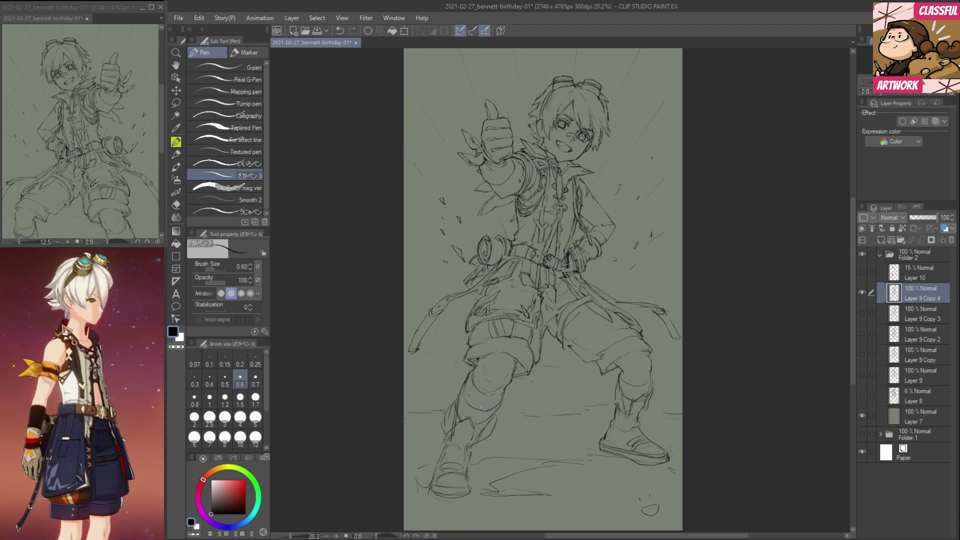
Redraw the pointed top cuff of the boot on the thumbs-up-side leg, erasing the old outline.
key(e)
drag(453, 423, 456, 399)
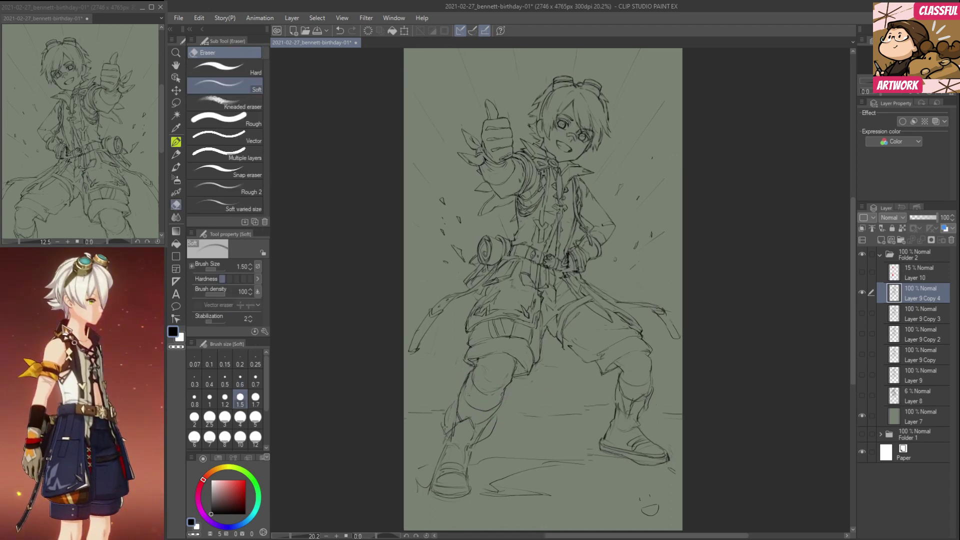
key(p)
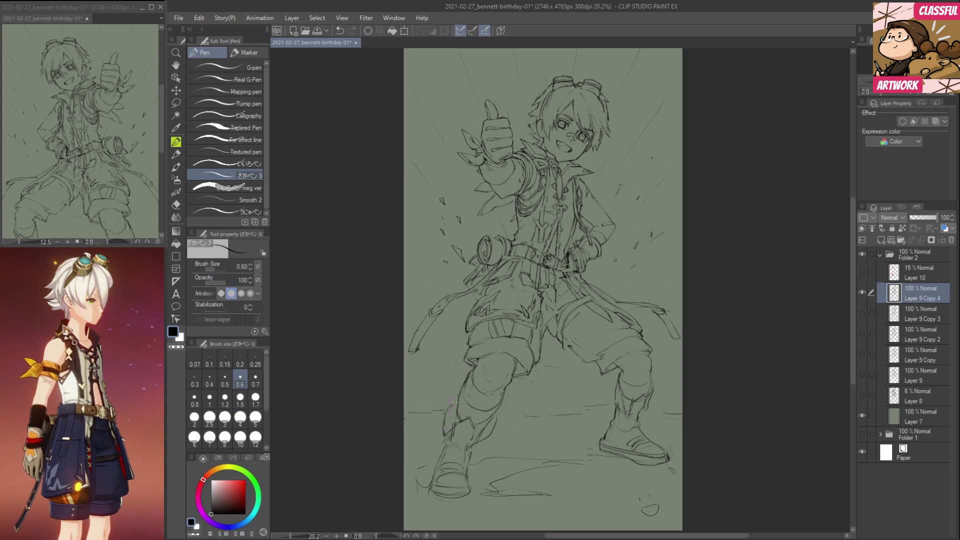
drag(456, 397, 463, 422)
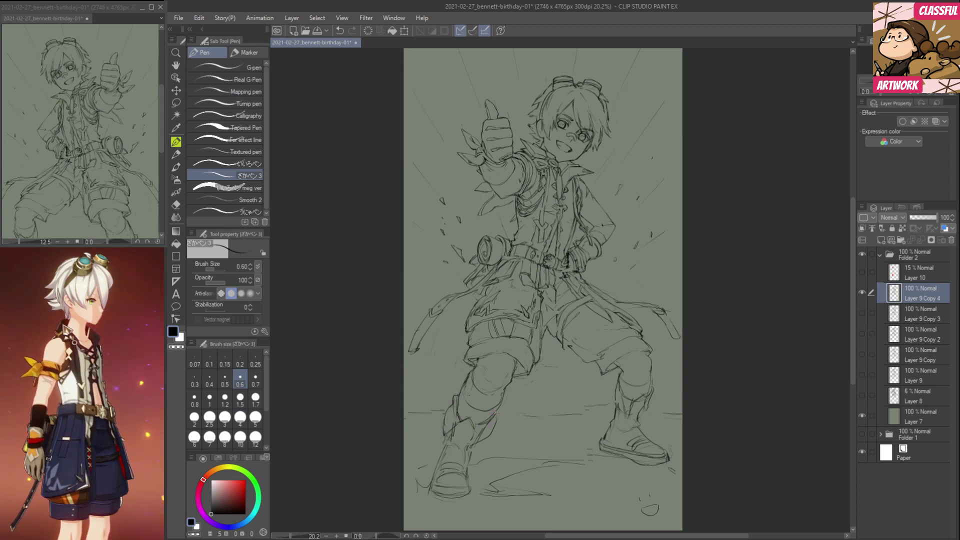
key(e)
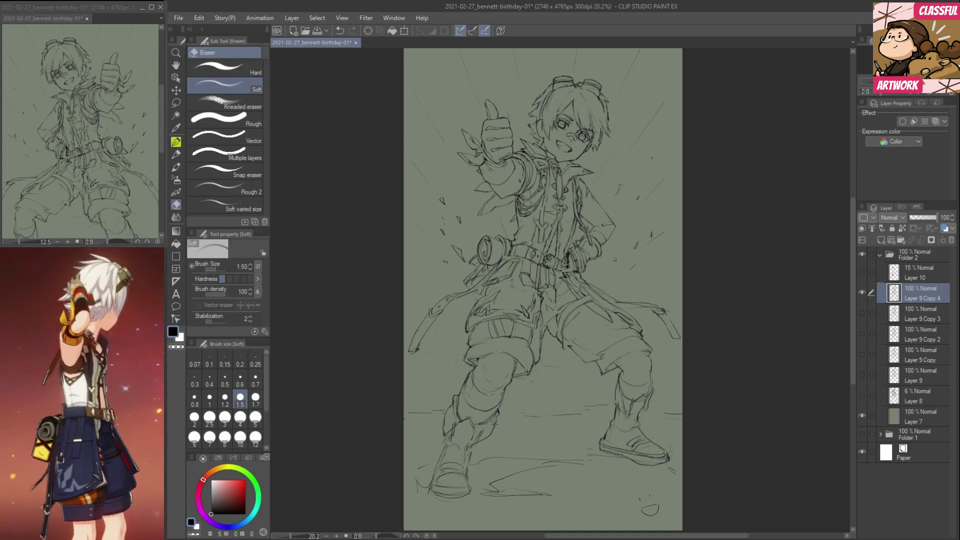
key(p)
drag(496, 418, 493, 428)
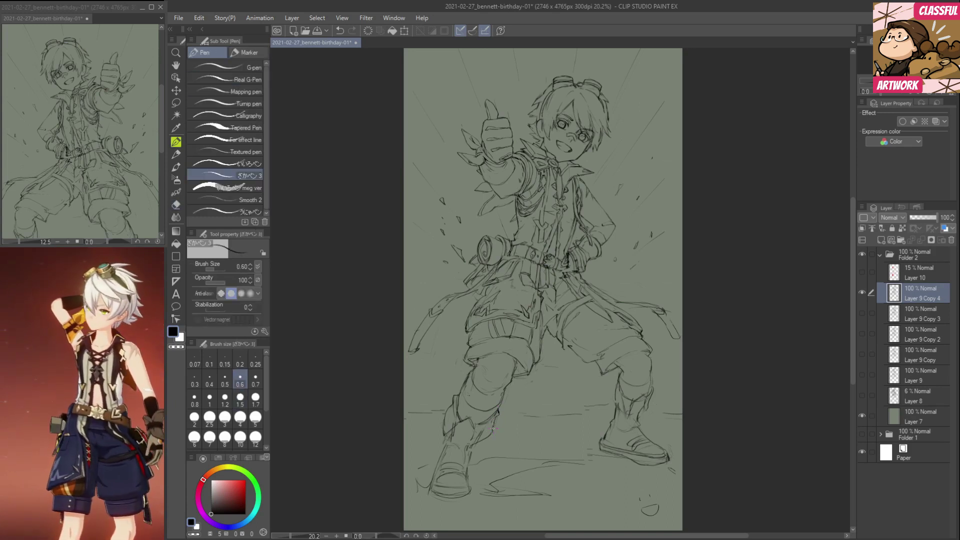
key(e)
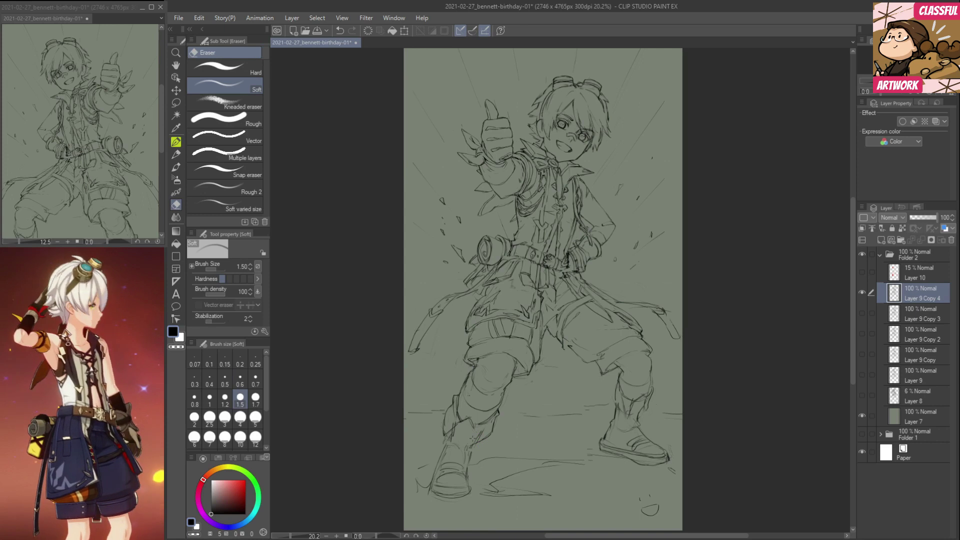
key(p)
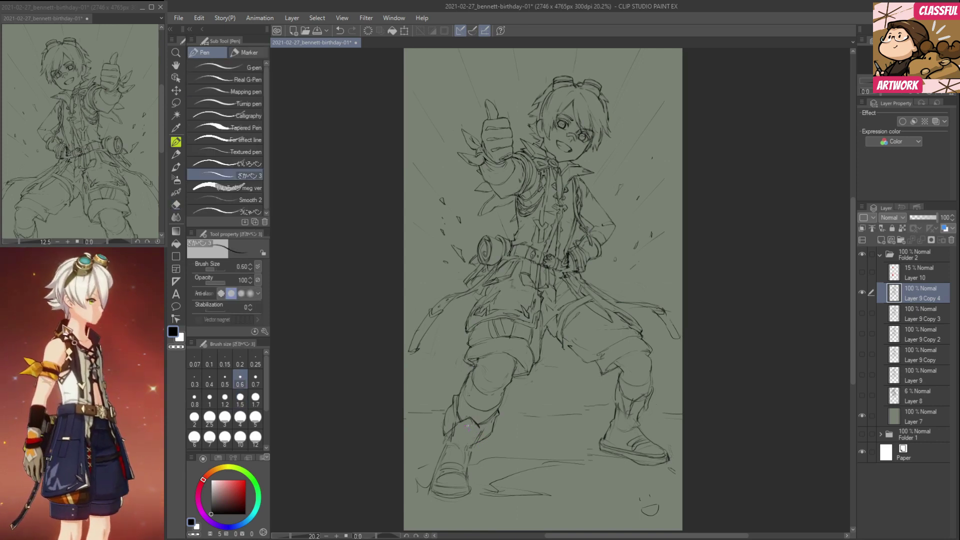
drag(470, 422, 474, 432)
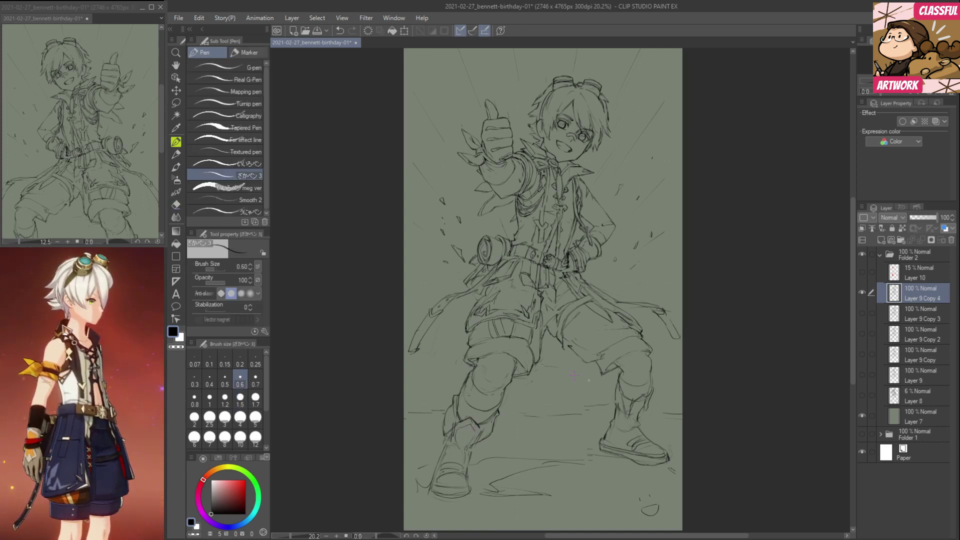
Reshape the shin line and the flared boot cuff on the bent-arm-side leg with the pen and soft eraser.
key(e)
key(p)
key(e)
drag(648, 392, 634, 405)
key(p)
key(e)
key(p)
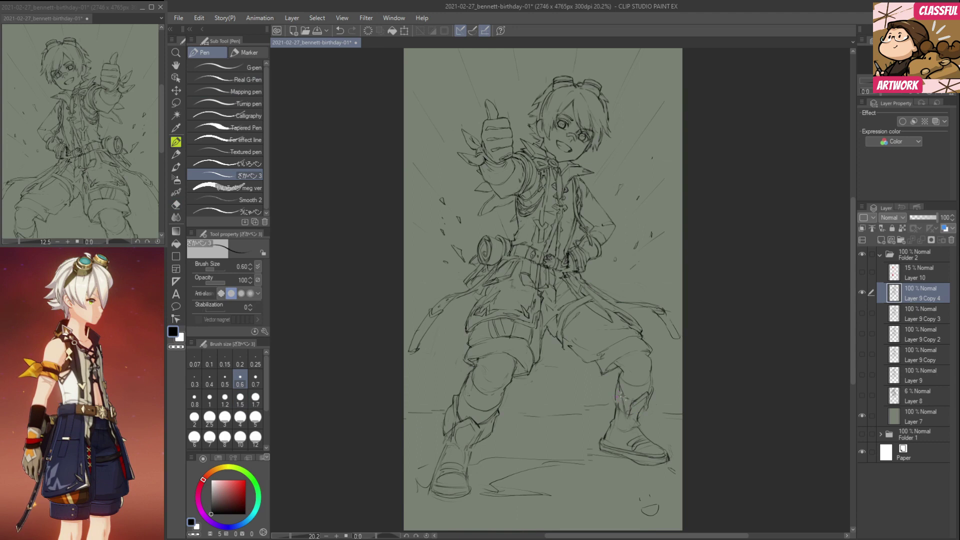
mouse_move(619, 393)
mouse_down()
mouse_move(634, 403)
mouse_move(619, 407)
mouse_move(629, 417)
mouse_move(653, 364)
mouse_up()
key(e)
key(p)
key(e)
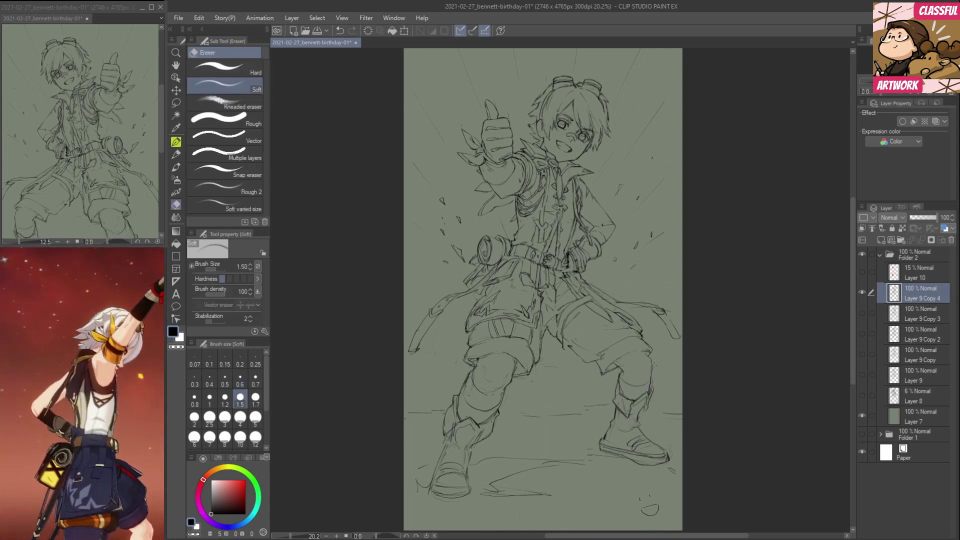
Add jagged cuff edges and shoe details to the boot on the thumbs-up-side leg.
key(p)
key(e)
key(p)
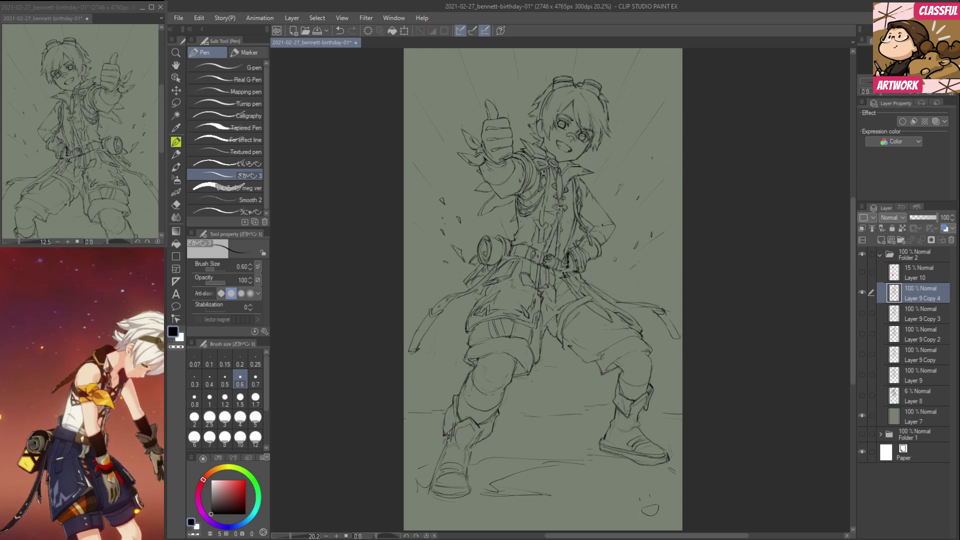
key(e)
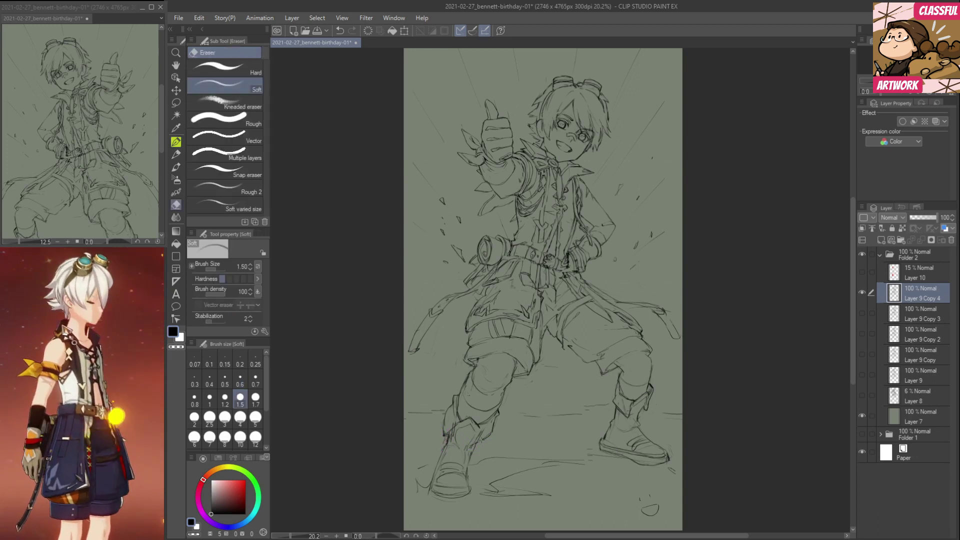
key(p)
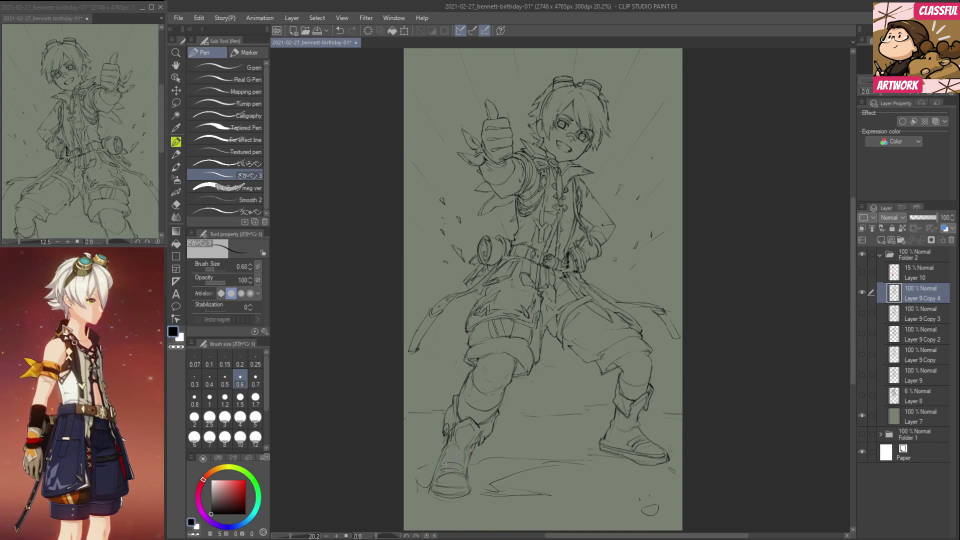
key(e)
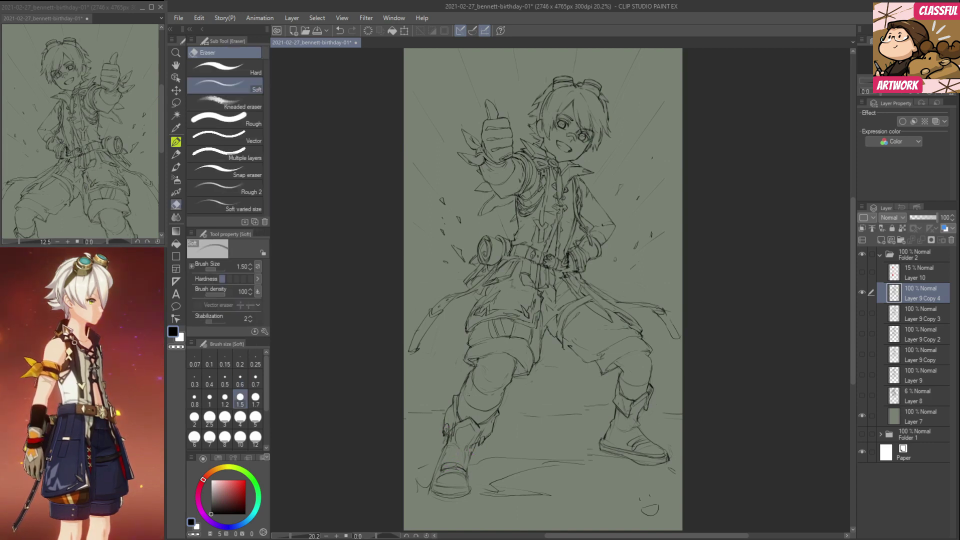
key(p)
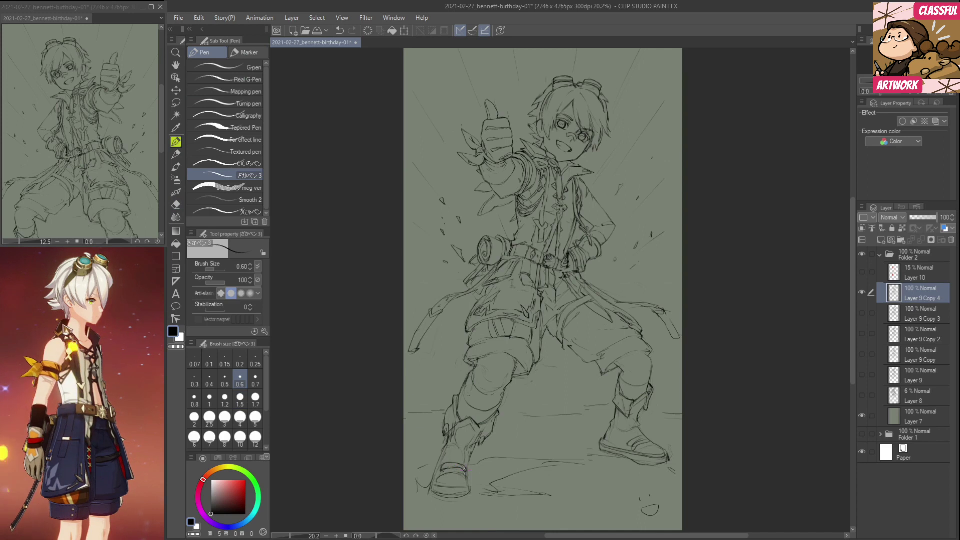
Refine the ankle, straps and sole outline of the boot on the bent-arm-side leg with the pen and soft eraser.
scroll(636, 467, down, 1)
key(e)
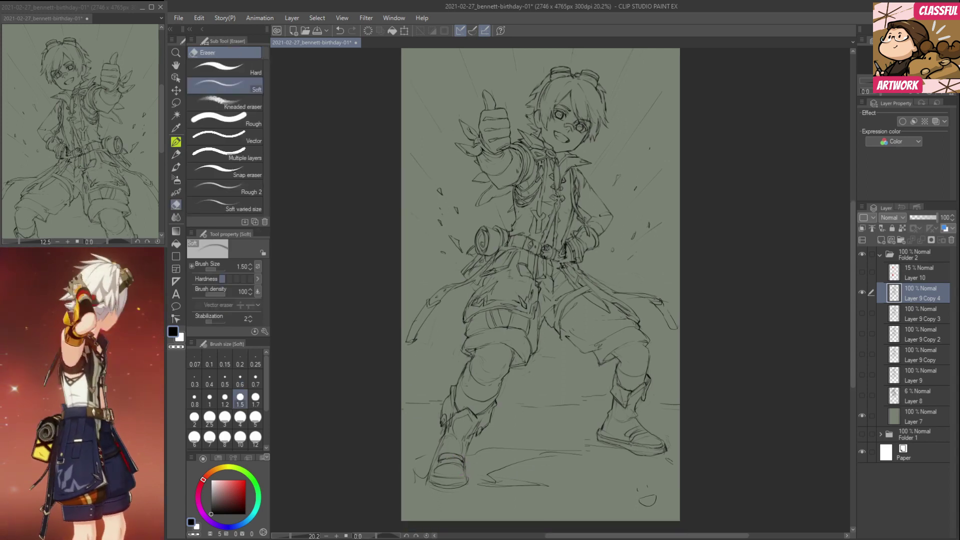
key(p)
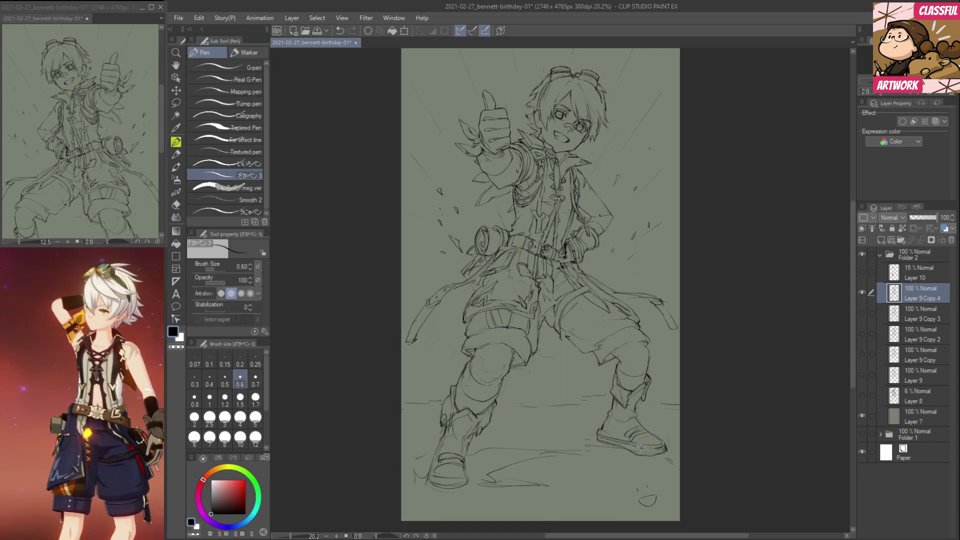
key(e)
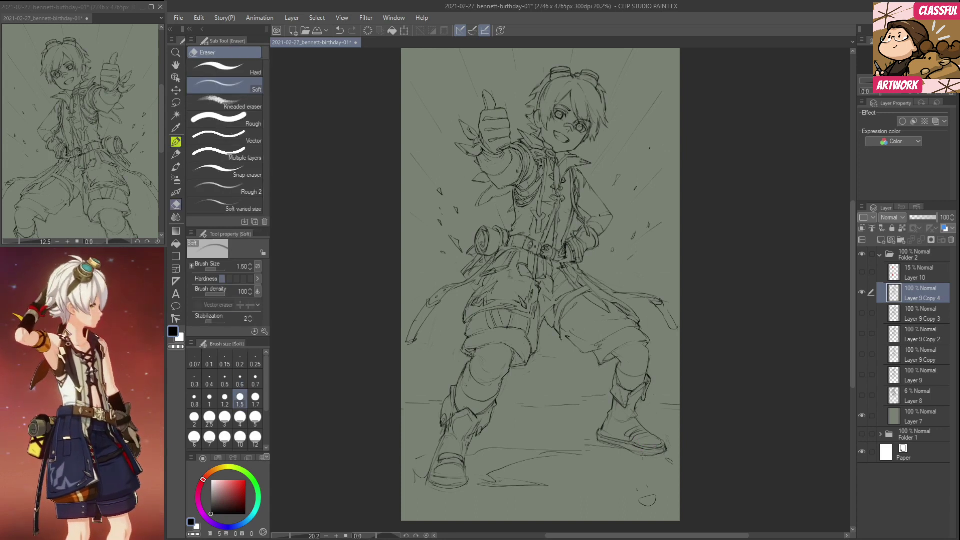
key(p)
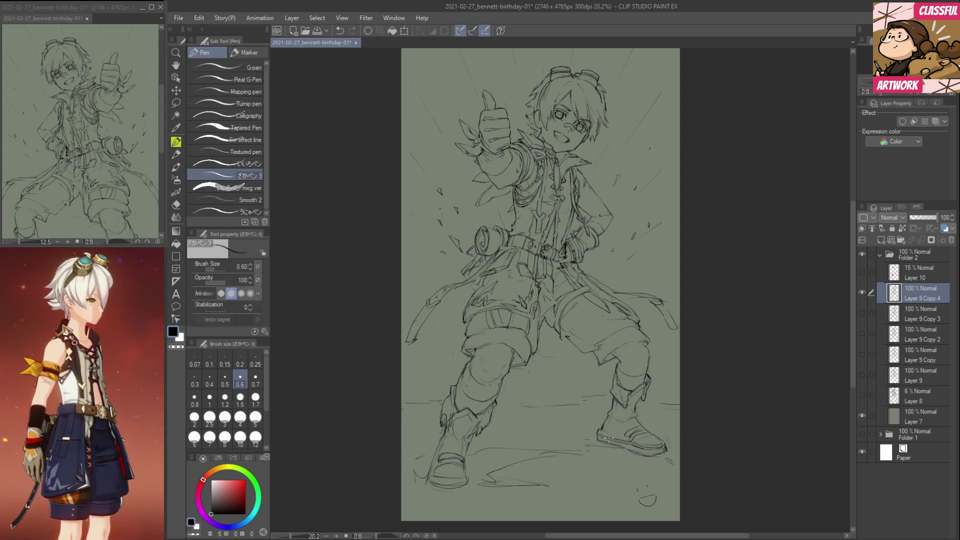
key(e)
drag(598, 429, 601, 444)
key(p)
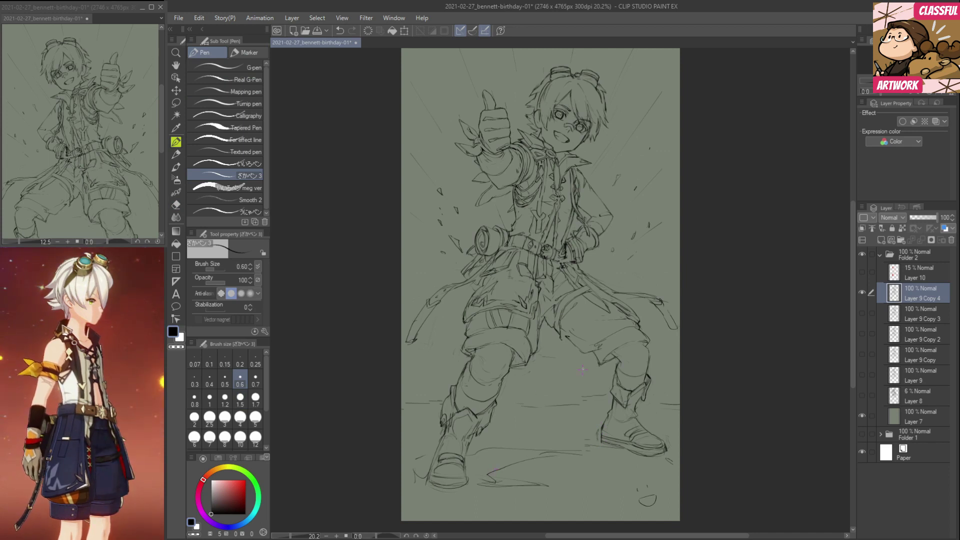
key(e)
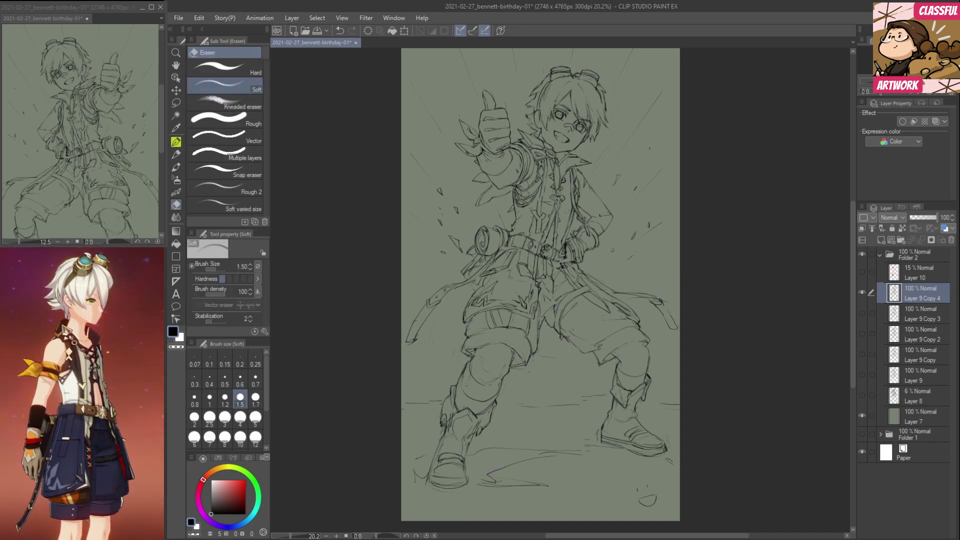
key(p)
Check the full-figure sketch in a mirrored canvas view and restore the normal orientation.
key(h)
key(h)
drag(652, 363, 652, 368)
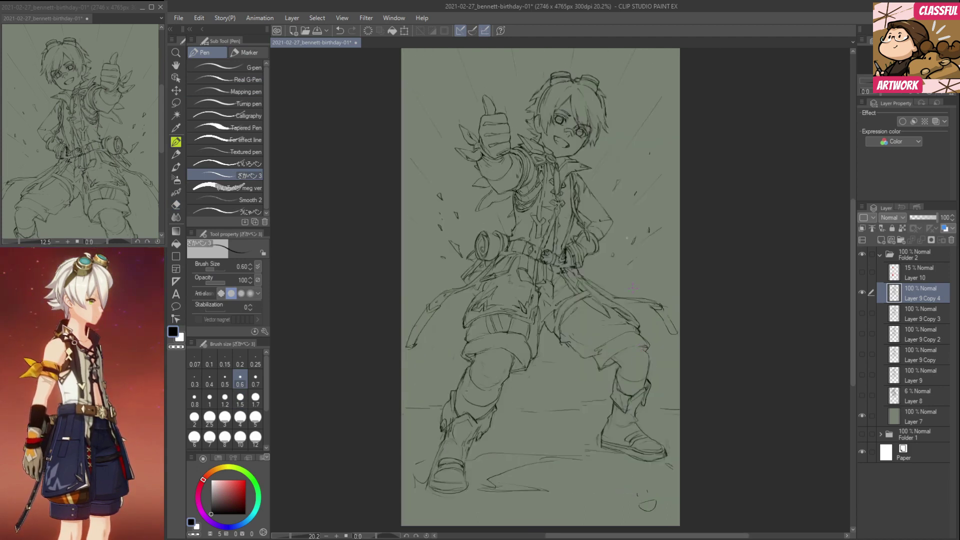
Refine the wrist, sleeve and shoulder lines of the thumbs-up arm and the nearby vest details with the pen and eraser.
scroll(538, 133, up, 9)
drag(678, 268, 694, 340)
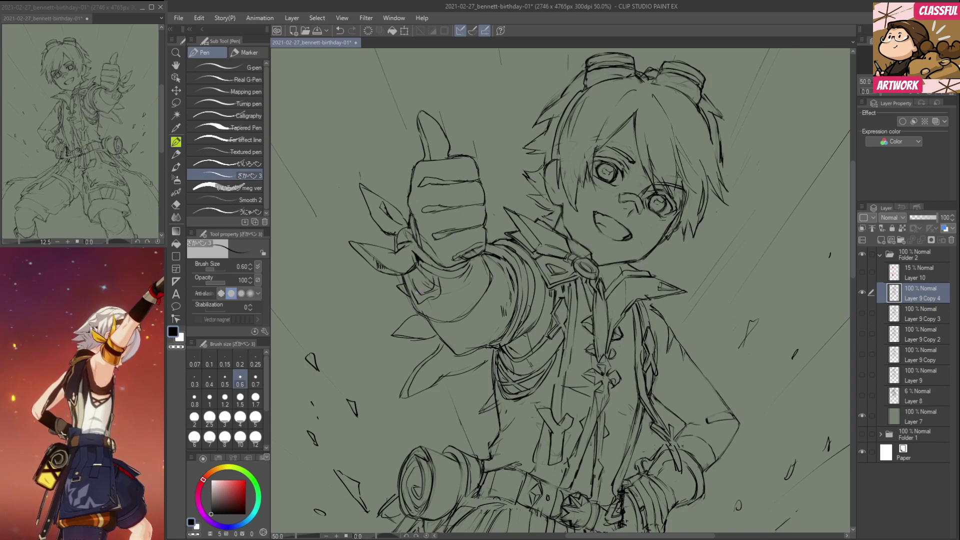
key(e)
key(p)
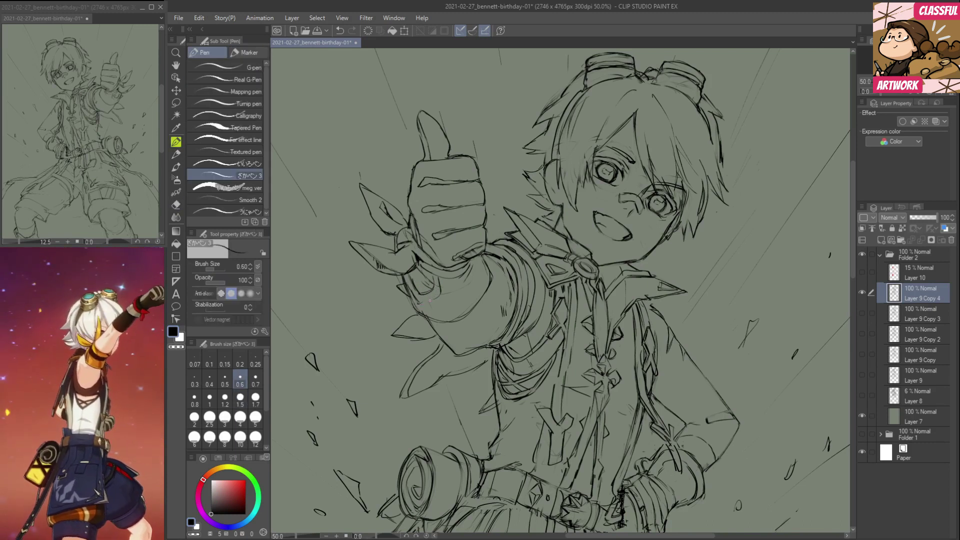
mouse_move(440, 279)
mouse_down()
mouse_move(420, 302)
mouse_move(441, 296)
mouse_move(432, 298)
mouse_move(424, 271)
mouse_move(461, 285)
mouse_move(476, 272)
mouse_move(491, 289)
mouse_move(477, 301)
mouse_move(460, 285)
mouse_move(501, 317)
mouse_up()
key(e)
drag(582, 334, 554, 412)
key(p)
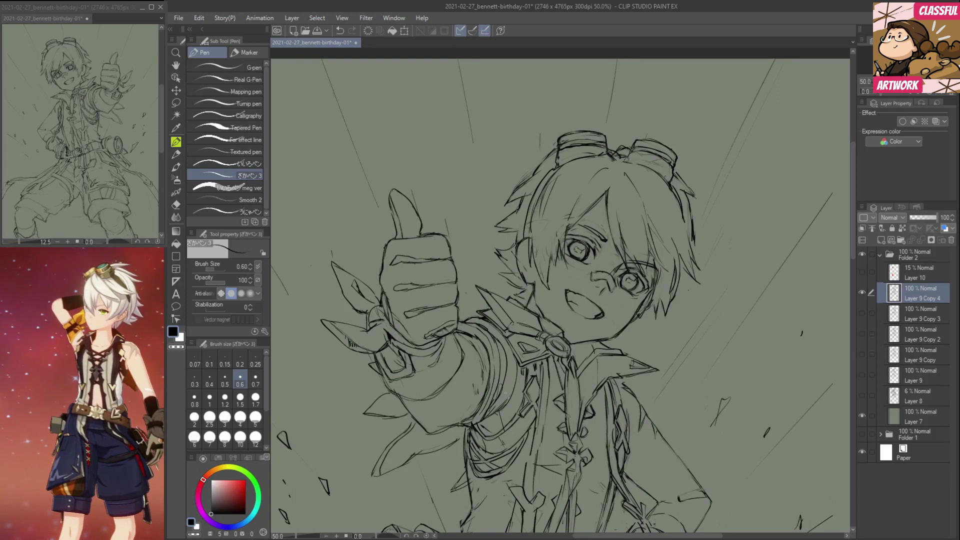
mouse_move(529, 419)
mouse_down()
mouse_move(526, 407)
mouse_move(548, 384)
mouse_move(570, 380)
mouse_move(560, 388)
mouse_move(566, 432)
mouse_up()
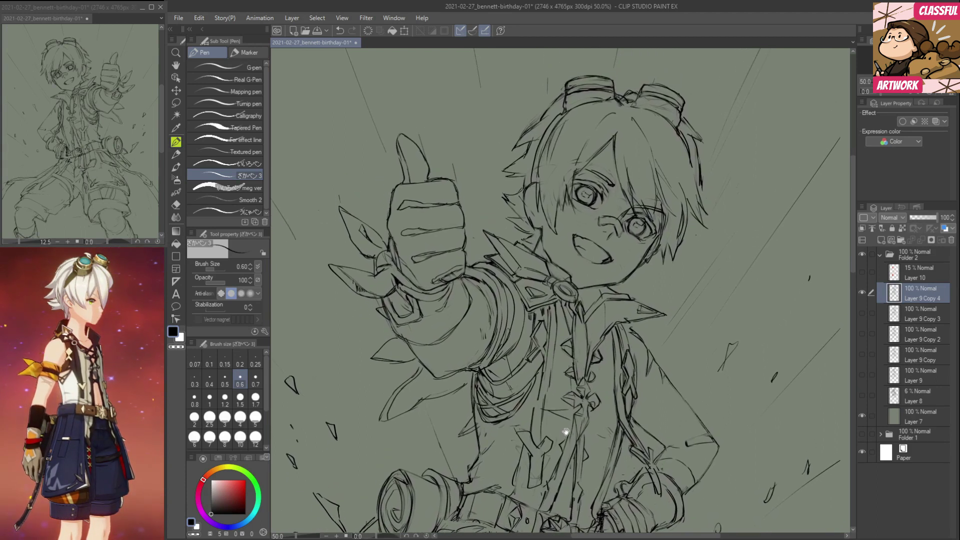
drag(393, 406, 379, 422)
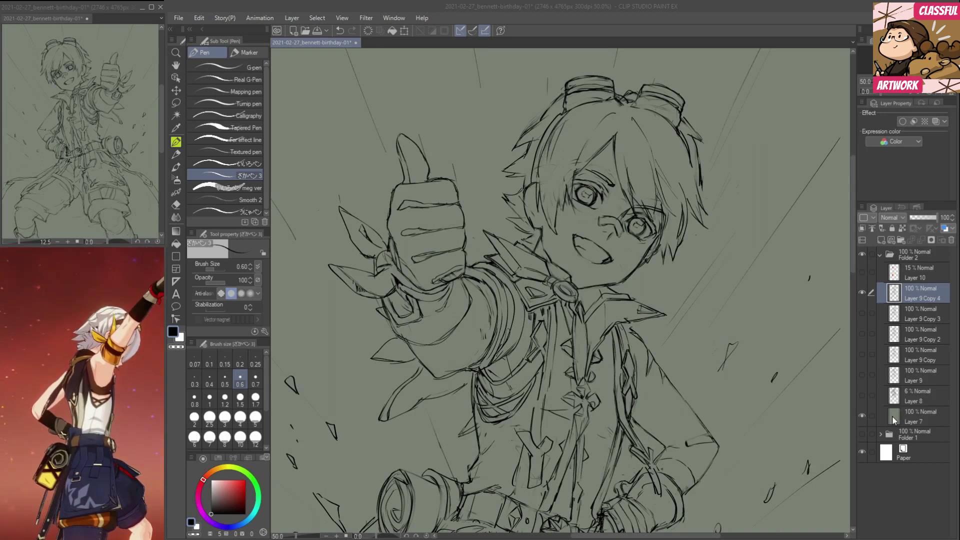
Hide the line-sketch group Folder 2 and show the earlier colour painting in Folder 1 without its Layer 3 border.
click(879, 434)
click(880, 256)
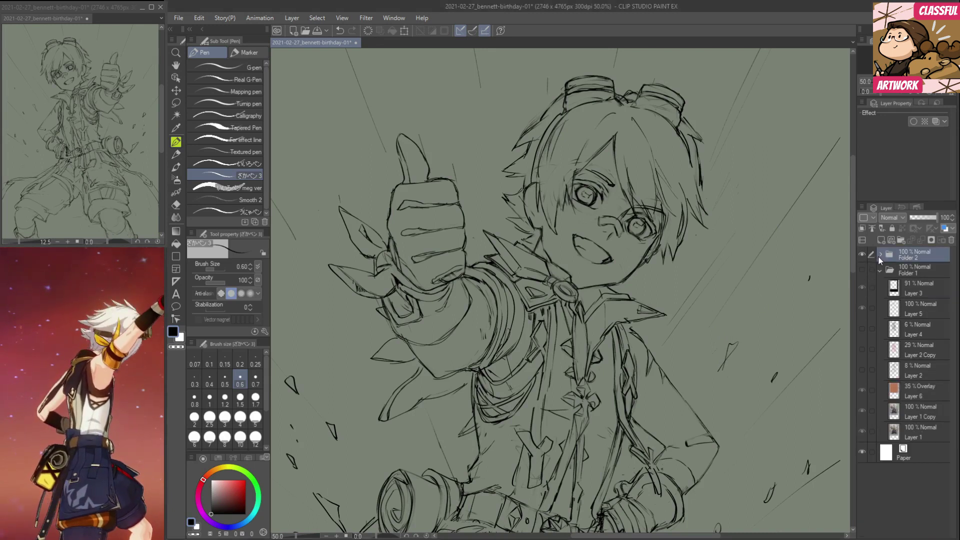
click(862, 255)
click(862, 270)
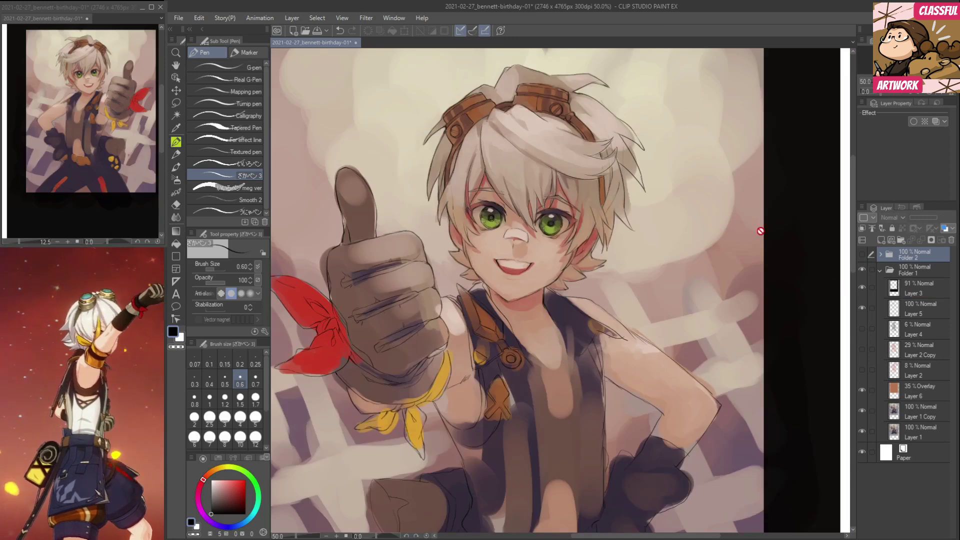
scroll(745, 232, down, 2)
click(862, 287)
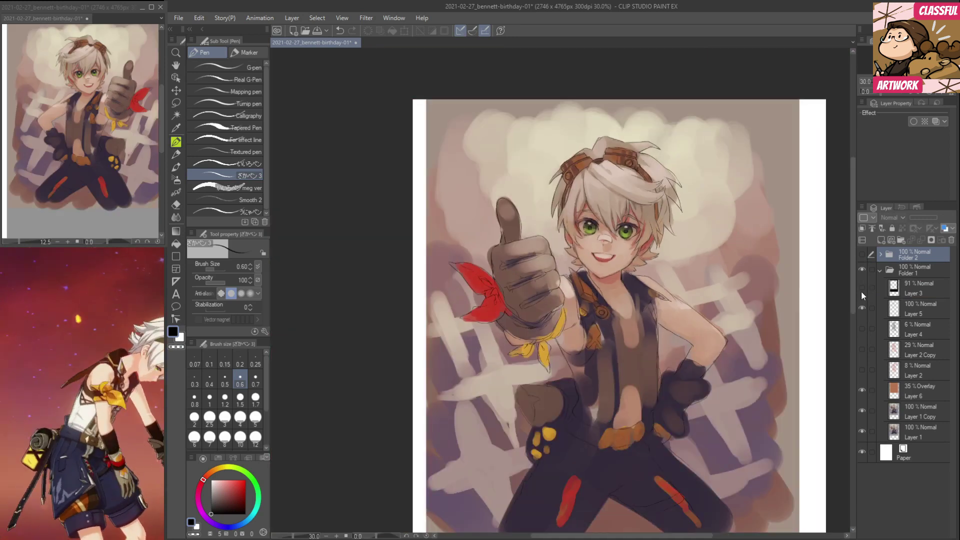
Select the whole canvas and merge the visible painting layers into a new layer above Layer 5.
key(ctrl+a)
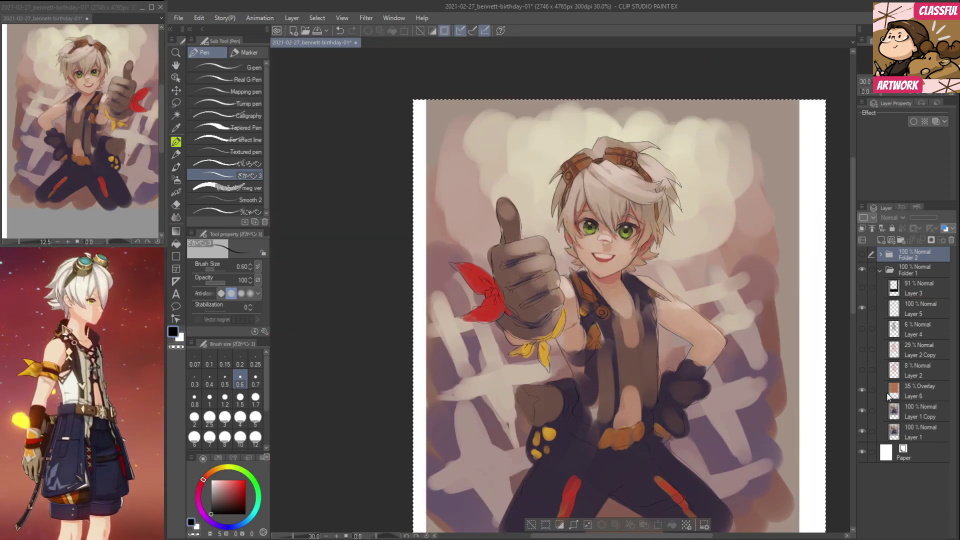
right_click(913, 320)
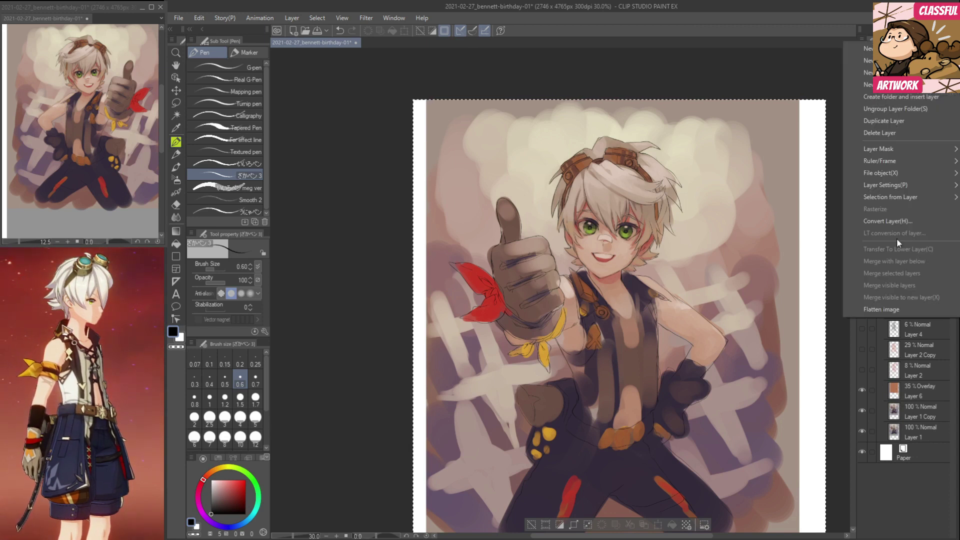
click(914, 350)
click(911, 313)
right_click(910, 322)
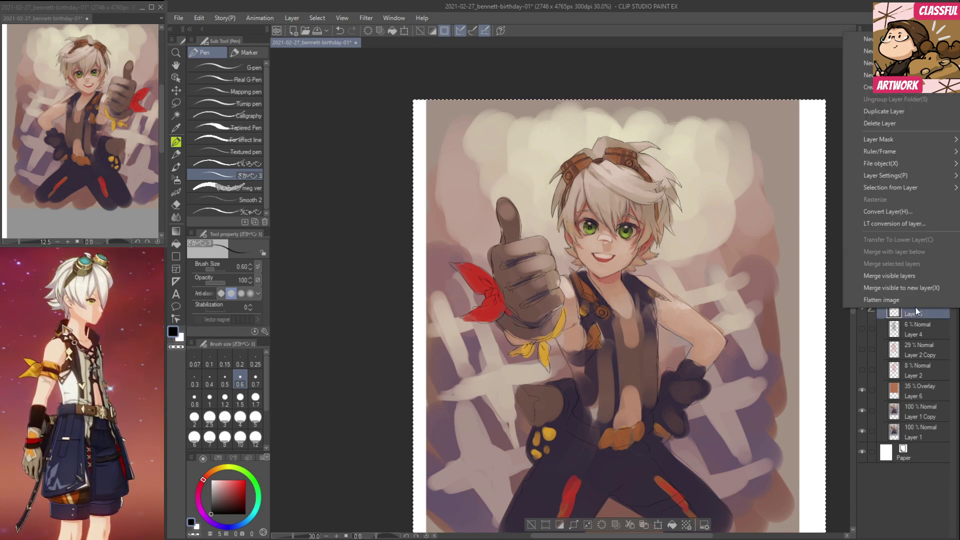
click(912, 299)
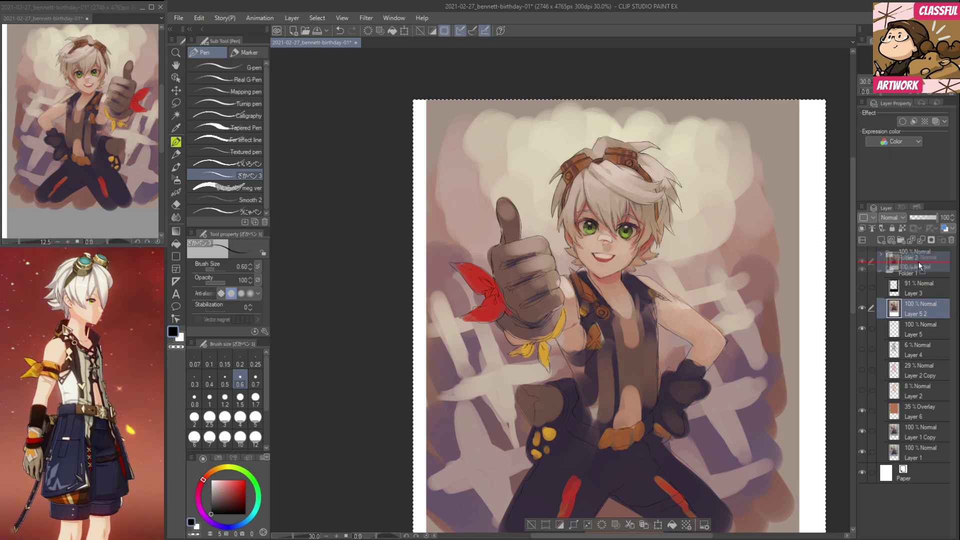
Hide Folder 1, show Folder 2, and place the merged painting layer inside it directly above the green Layer 7.
click(879, 290)
click(862, 290)
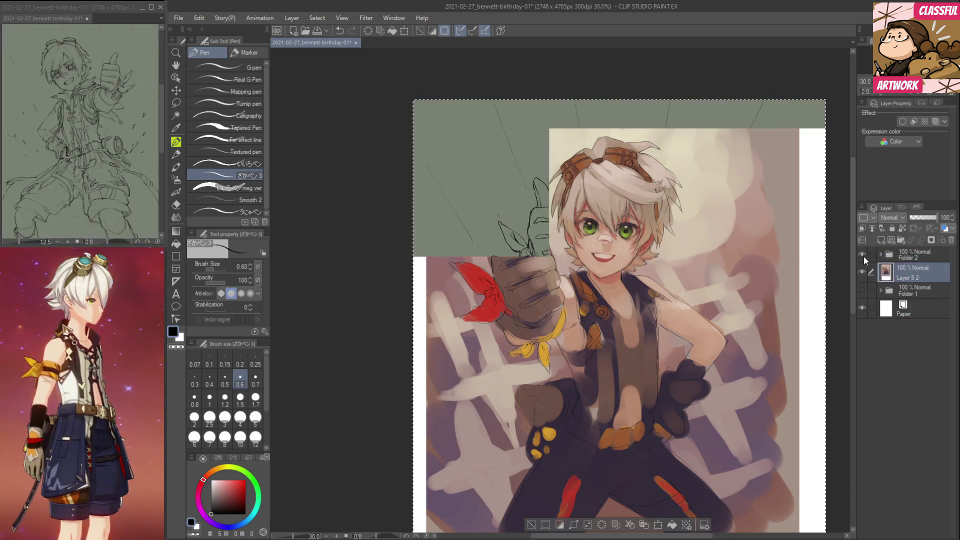
click(881, 255)
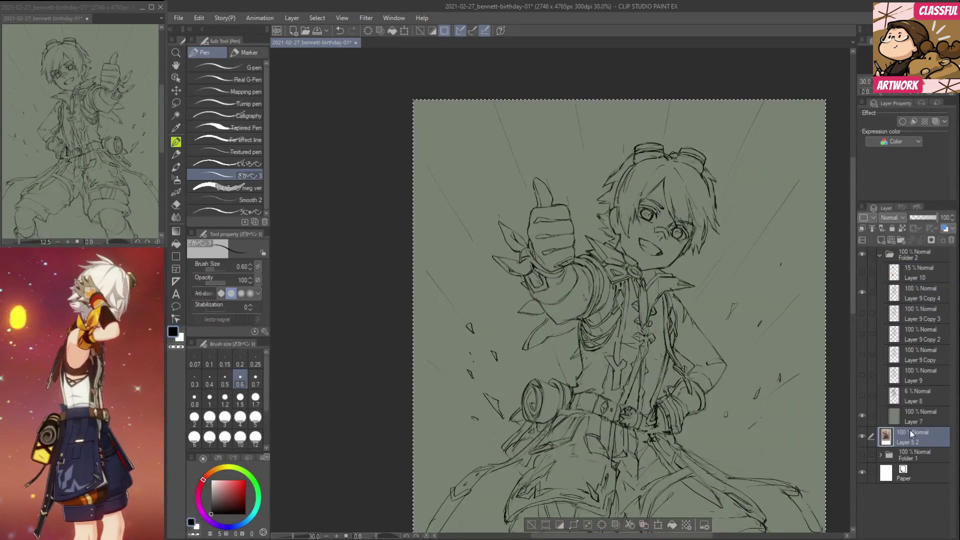
drag(910, 429, 906, 413)
drag(763, 388, 736, 300)
scroll(573, 296, down, 3)
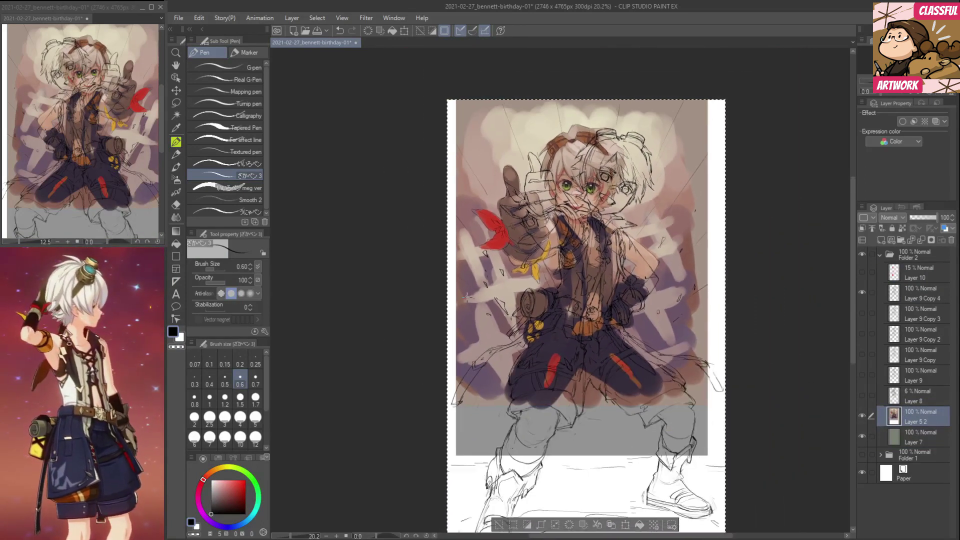
Deselect the canvas and move the painting layer slightly so its body lines up with the sketched figure.
click(176, 103)
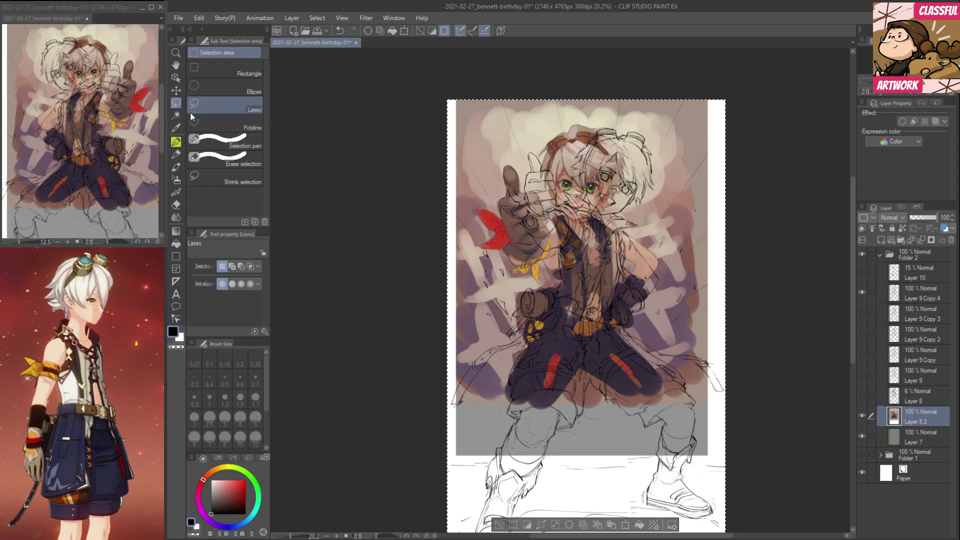
click(329, 153)
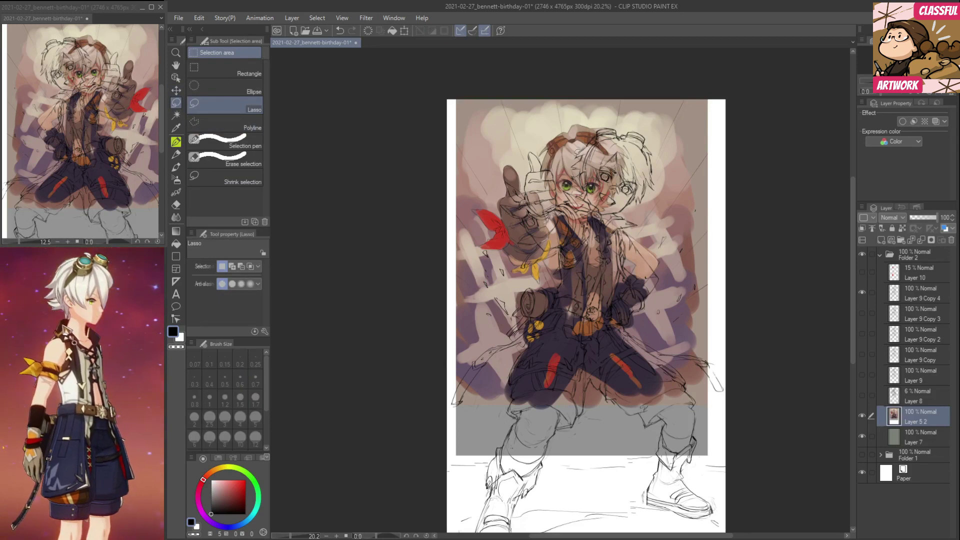
click(176, 90)
drag(540, 172, 548, 172)
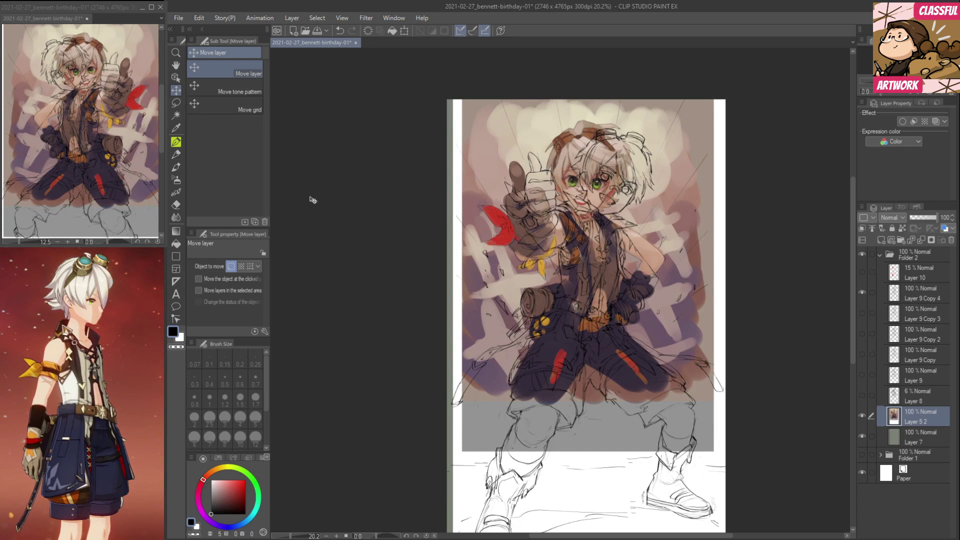
Lasso the painted head and use Scale/Rotate to move and tilt it onto the sketched head.
click(176, 102)
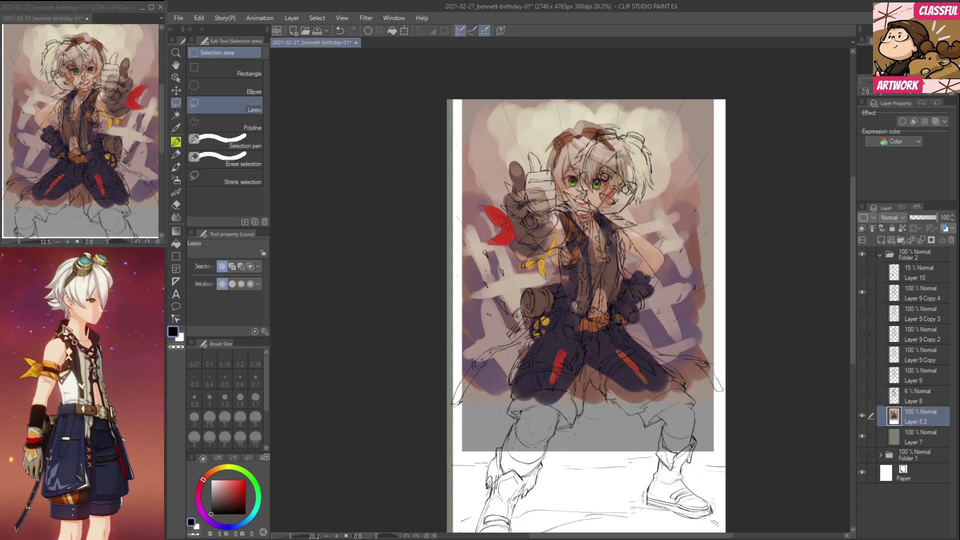
mouse_move(594, 216)
mouse_down()
mouse_move(636, 147)
mouse_move(550, 131)
mouse_move(546, 199)
mouse_move(583, 220)
mouse_up()
click(202, 18)
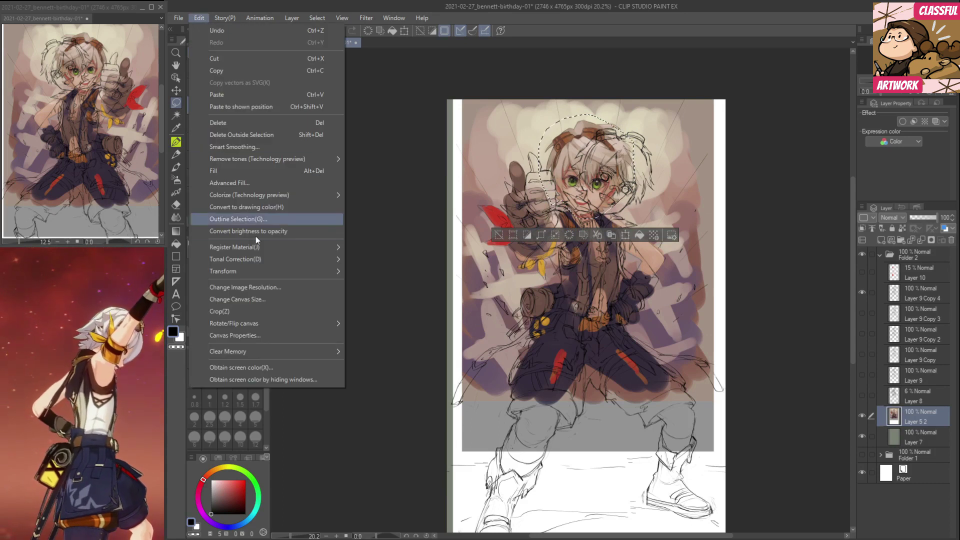
mouse_move(307, 272)
click(374, 274)
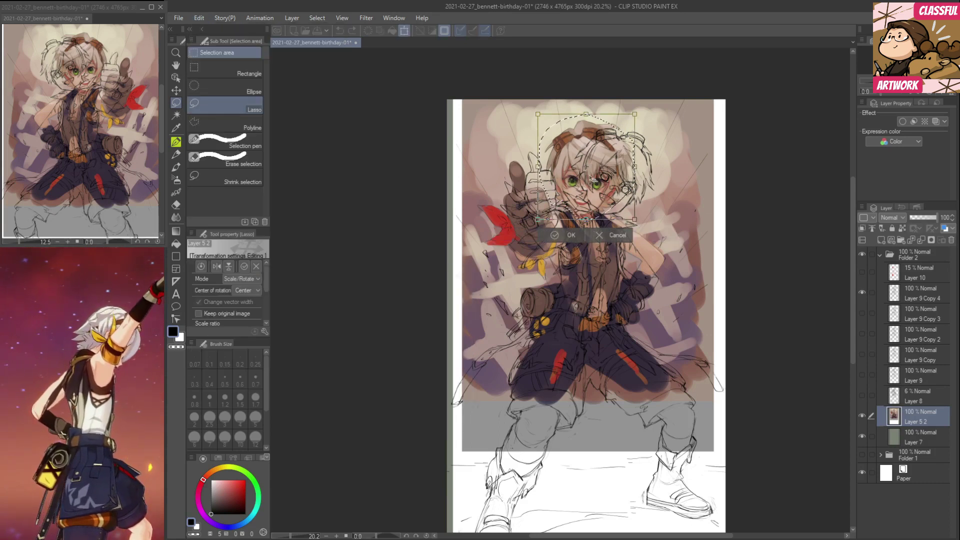
drag(655, 158, 679, 186)
key(Return)
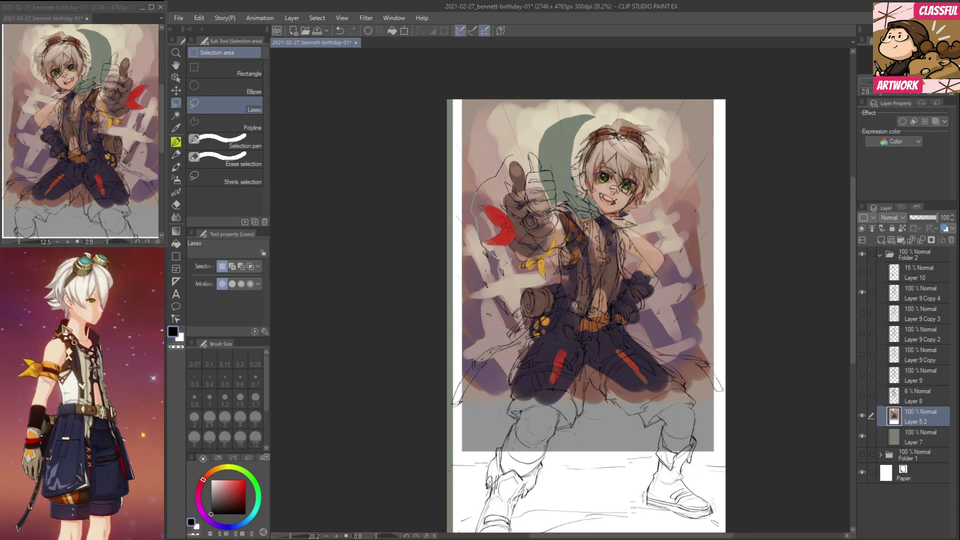
Lasso the painted thumbs-up hand, move it onto the sketched hand and clear the selection.
drag(517, 155, 518, 156)
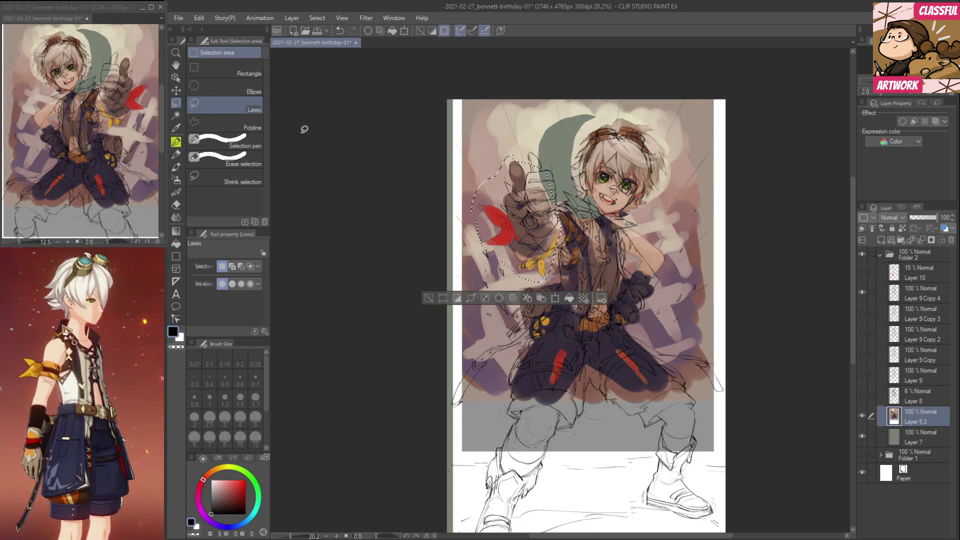
click(176, 90)
drag(523, 209, 540, 194)
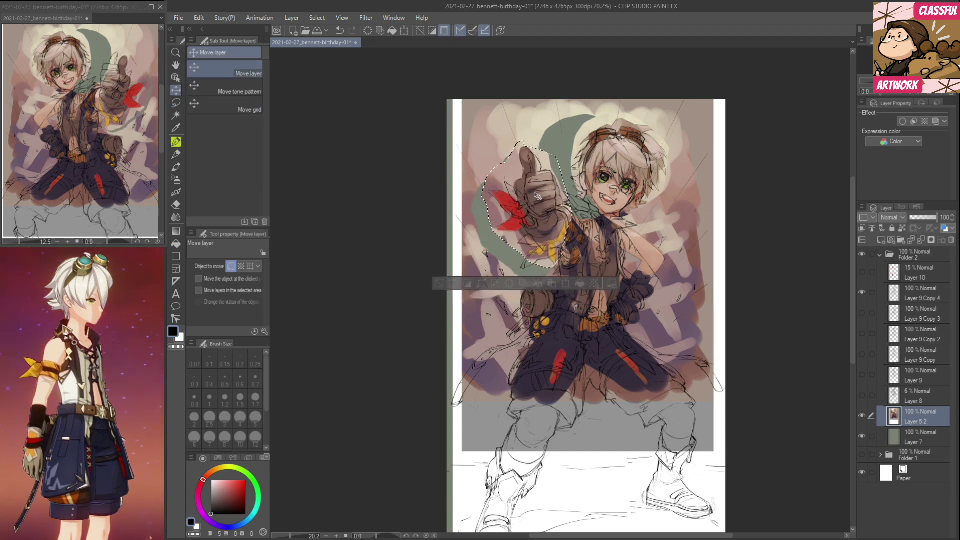
click(176, 103)
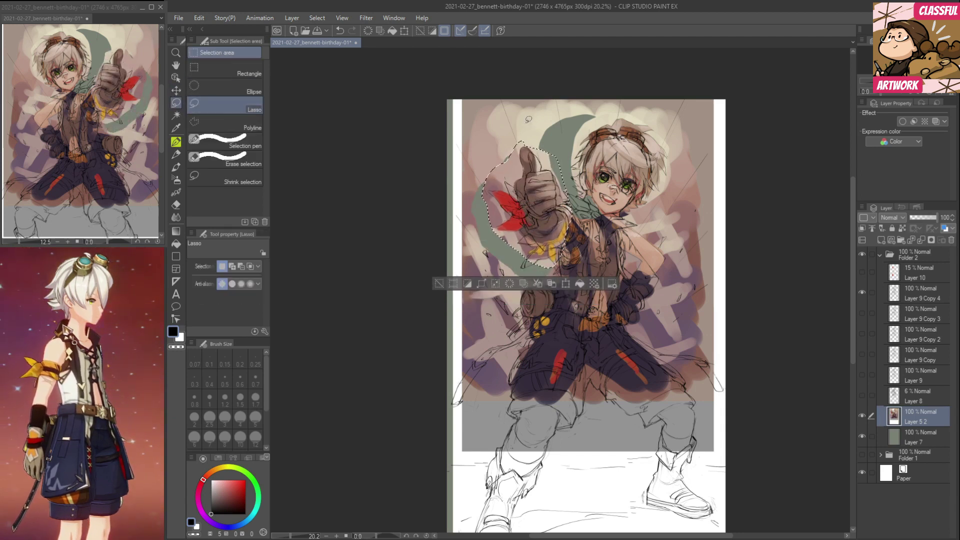
key(ctrl+d)
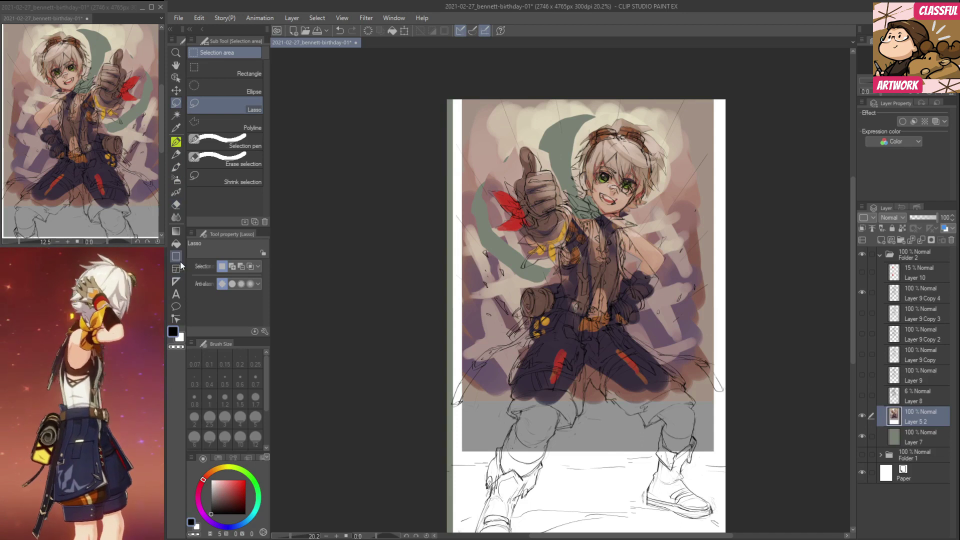
Fill the green gaps and the white margins of the painting layer with a dusty mauve background colour.
click(176, 243)
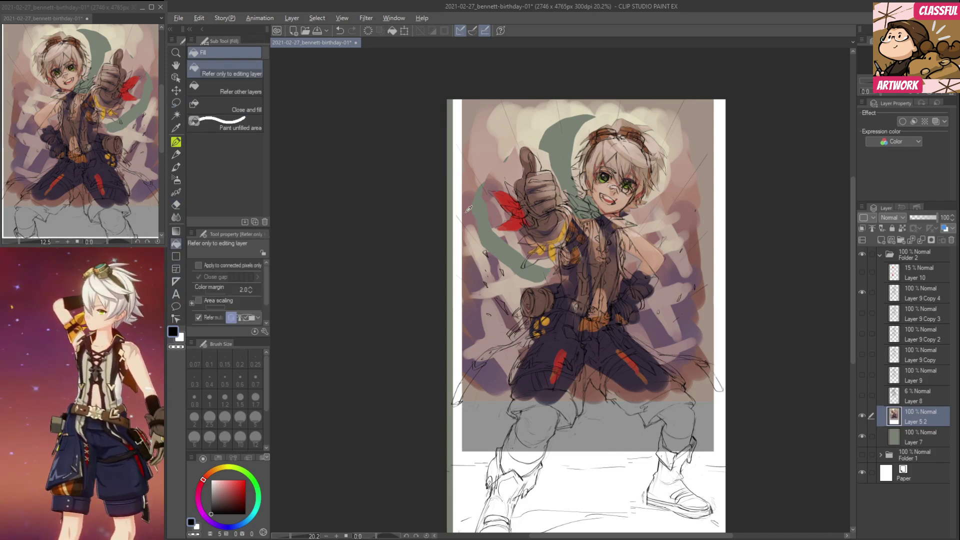
click(489, 214)
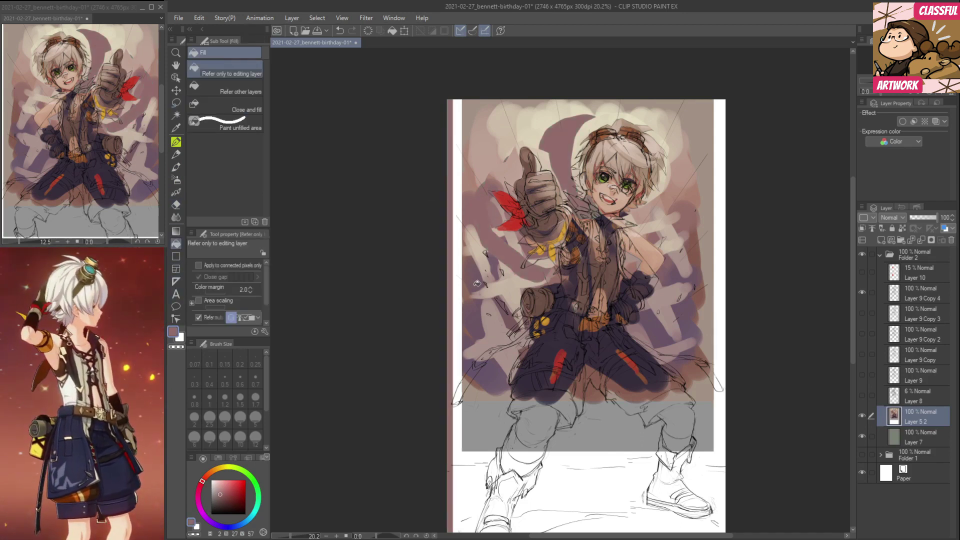
click(715, 470)
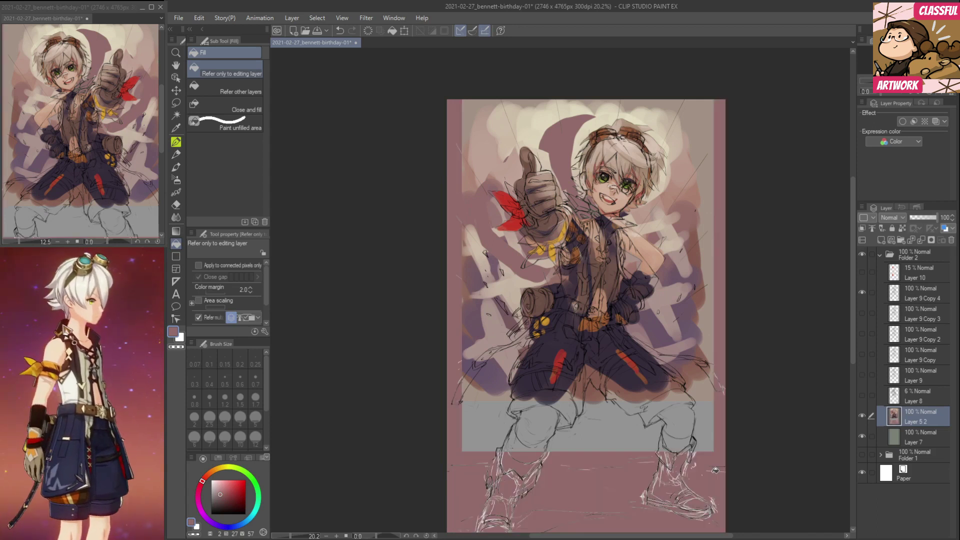
Paint muted purple from the background beside and between the legs using Meg's perfect brush ver 3 at size 10.
drag(716, 478, 707, 448)
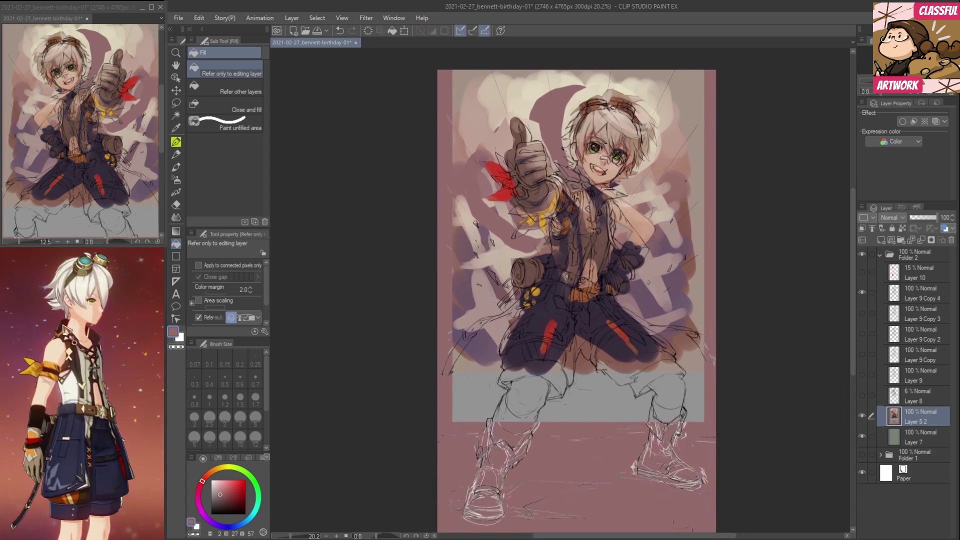
alt+click(480, 354)
click(176, 168)
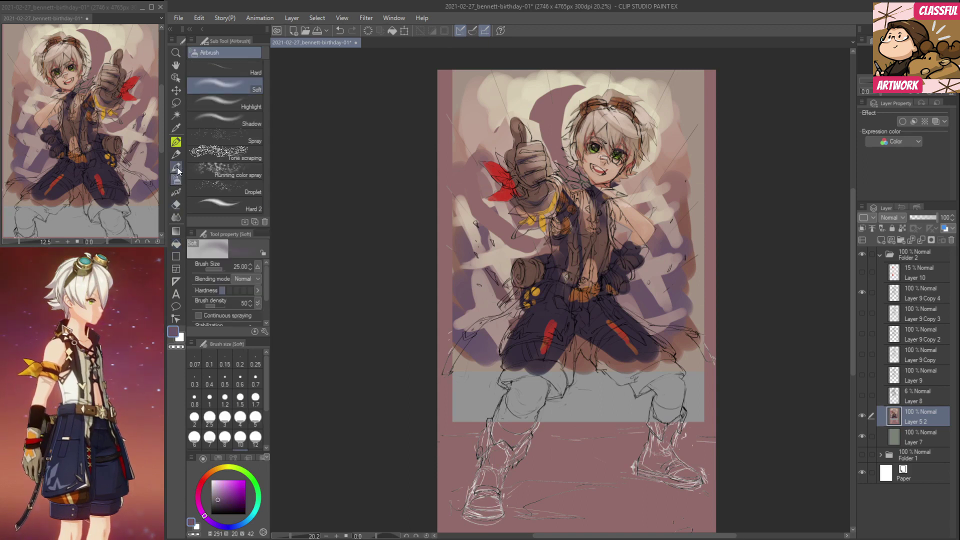
click(178, 171)
drag(463, 399, 437, 381)
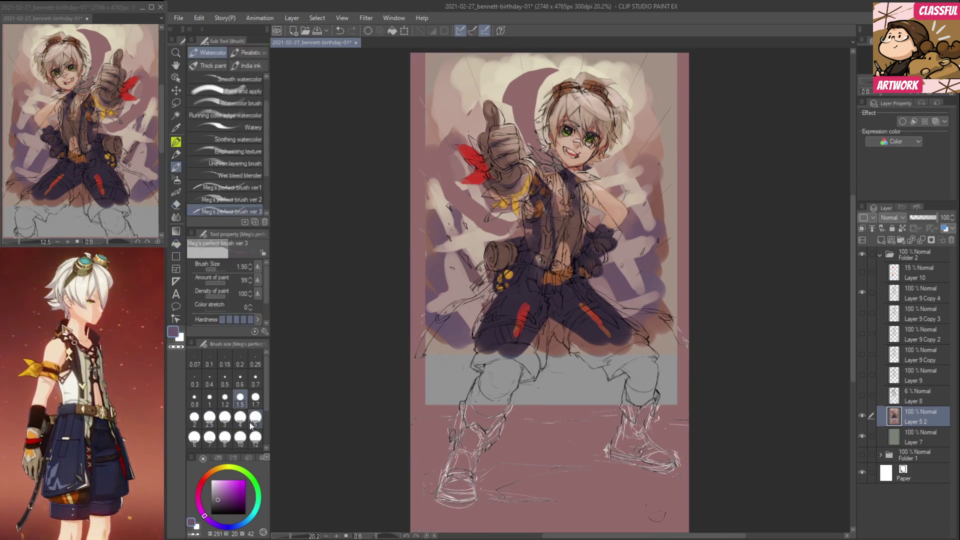
click(240, 438)
mouse_move(455, 350)
mouse_down()
mouse_move(450, 428)
mouse_move(444, 370)
mouse_move(463, 400)
mouse_move(467, 365)
mouse_move(440, 450)
mouse_move(424, 440)
mouse_move(416, 327)
mouse_up()
mouse_move(563, 395)
mouse_down()
mouse_move(538, 445)
mouse_move(505, 380)
mouse_move(495, 455)
mouse_up()
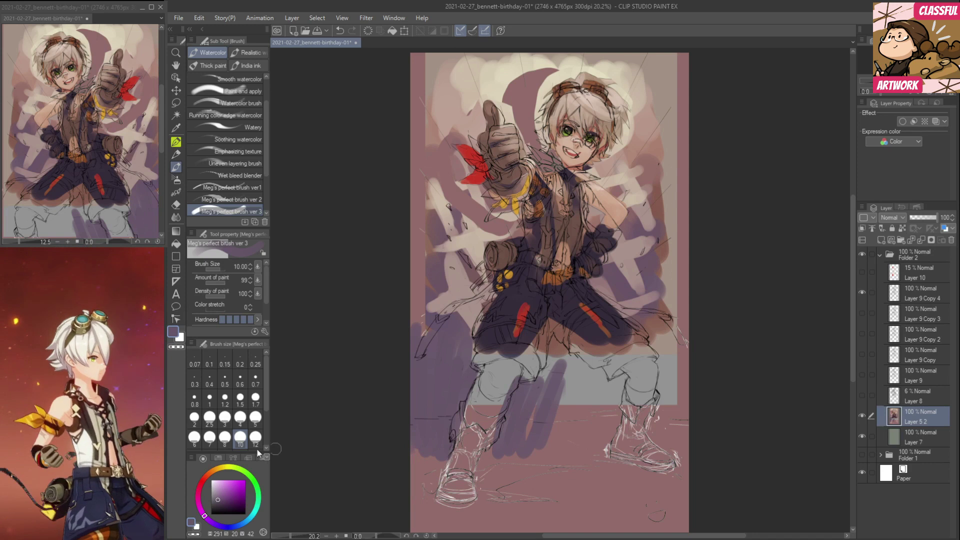
Set the brush size to 25 and cover the background between the legs with the muted purple.
scroll(268, 414, down, 2)
click(240, 429)
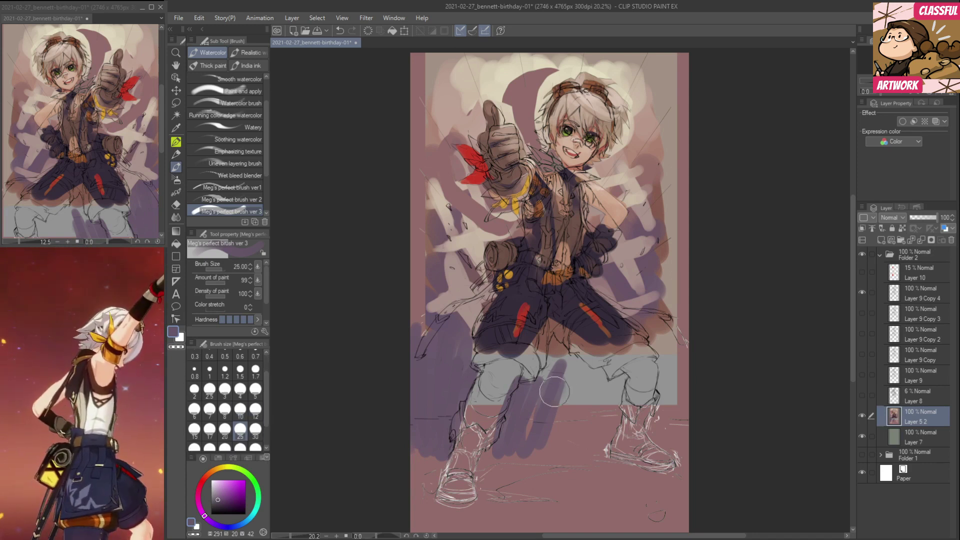
mouse_move(564, 353)
mouse_down()
mouse_move(593, 416)
mouse_move(517, 461)
mouse_up()
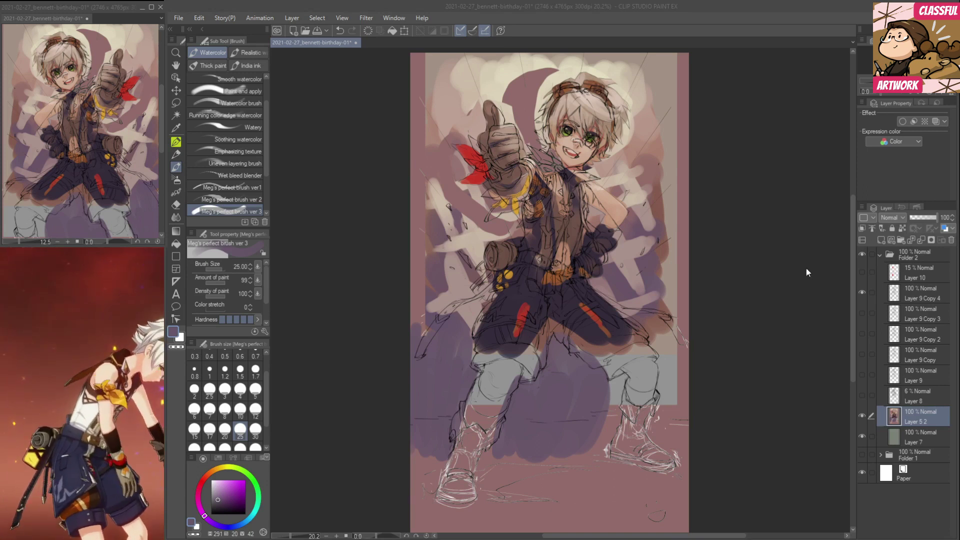
Extend the muted purple beside the legs and along both side edges, and blend sampled mauve above it on the thumb-opposite side.
drag(598, 442, 631, 398)
mouse_move(670, 374)
mouse_down()
mouse_move(667, 440)
mouse_move(683, 210)
mouse_move(677, 178)
mouse_up()
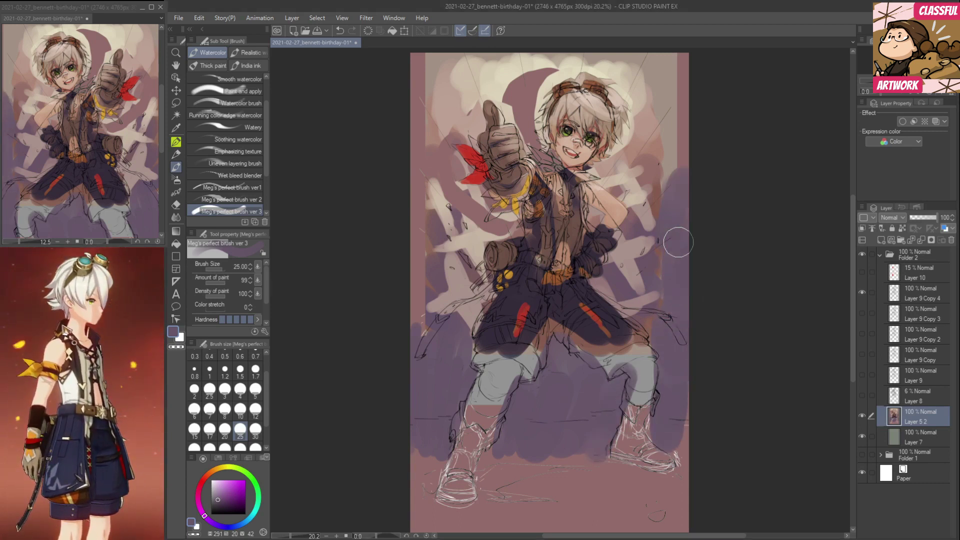
mouse_move(423, 239)
mouse_down()
mouse_move(424, 338)
mouse_move(412, 305)
mouse_up()
alt+click(657, 166)
mouse_move(662, 145)
mouse_down()
mouse_move(686, 200)
mouse_move(680, 165)
mouse_up()
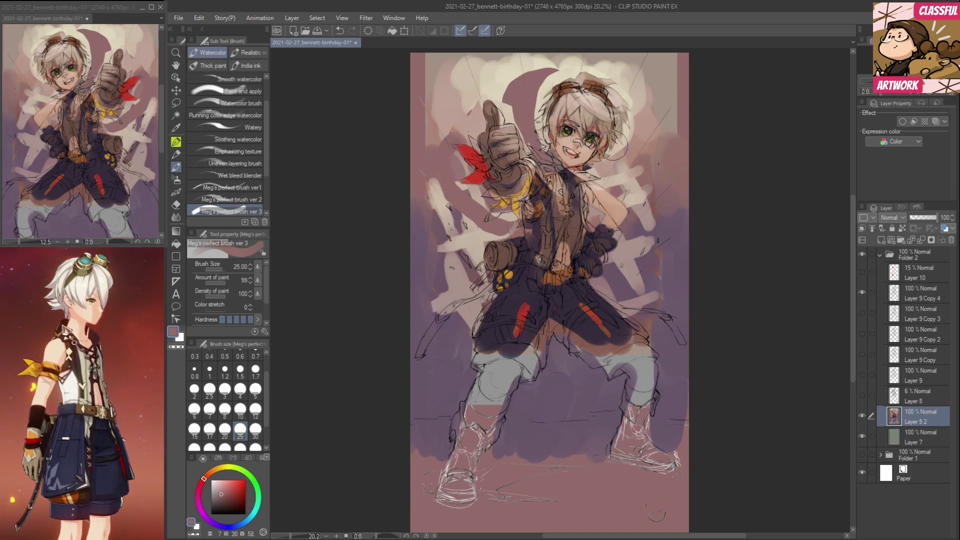
Paint sampled pale cream over the mauve crescent and around the hair, and compare with the painting layer hidden and shown.
alt+click(514, 81)
mouse_move(510, 75)
mouse_down()
mouse_move(523, 130)
mouse_move(525, 85)
mouse_move(548, 71)
mouse_move(521, 80)
mouse_move(591, 71)
mouse_up()
mouse_move(575, 71)
mouse_down()
mouse_move(620, 78)
mouse_move(620, 90)
mouse_move(551, 73)
mouse_move(543, 65)
mouse_move(562, 56)
mouse_move(525, 47)
mouse_move(610, 73)
mouse_move(627, 138)
mouse_move(619, 158)
mouse_move(609, 148)
mouse_move(614, 174)
mouse_move(630, 162)
mouse_move(645, 105)
mouse_up()
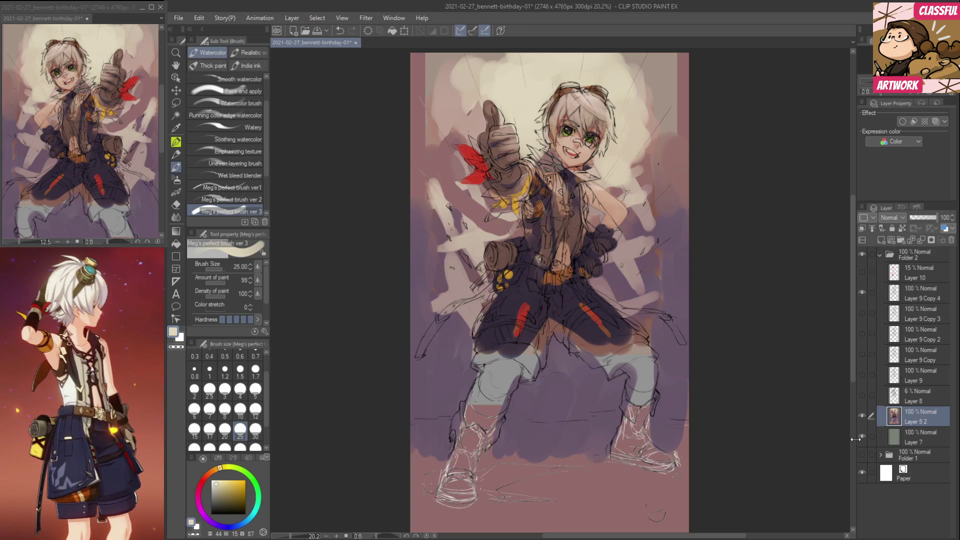
click(863, 416)
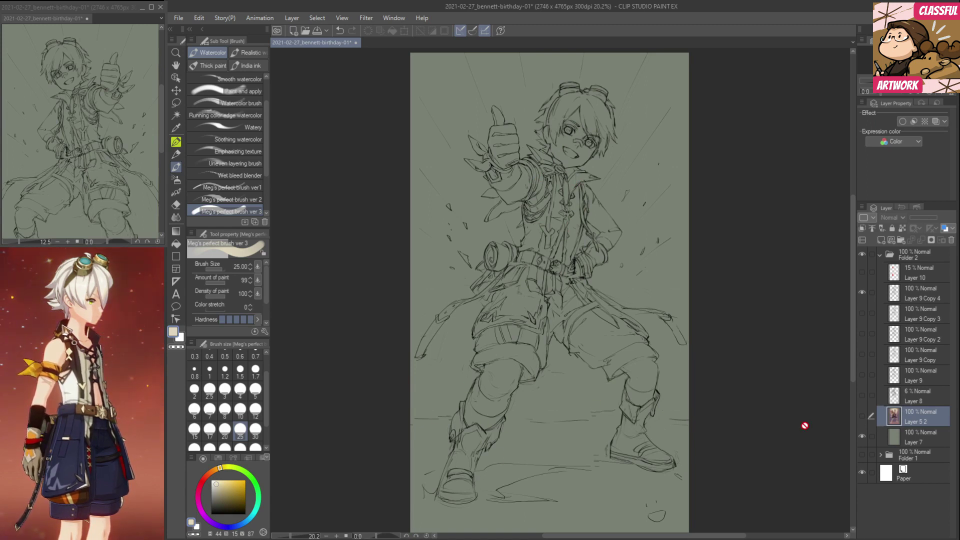
click(862, 416)
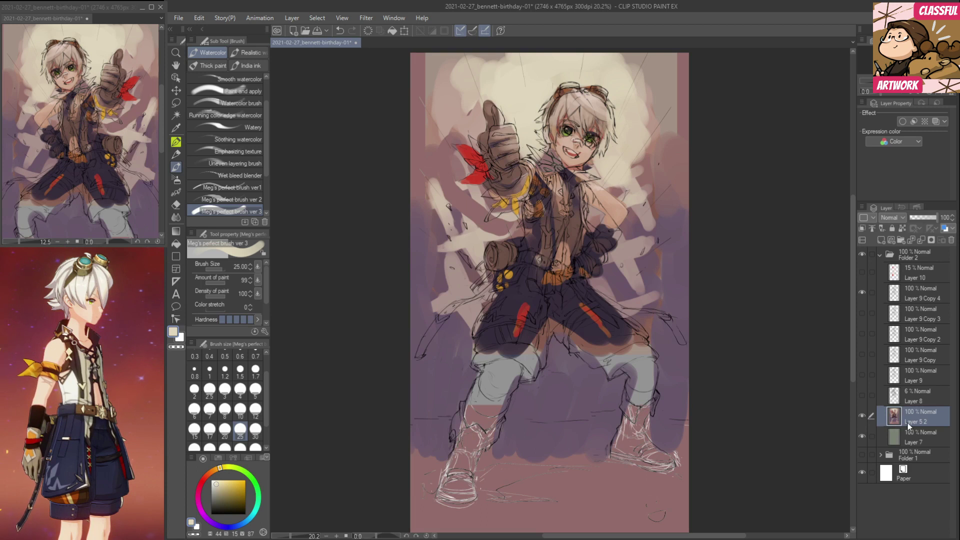
Paint broad cream and grey-beige rays across the upper background, radiating from the head and raised hand to the canvas edges.
key(alt)
alt+click(479, 119)
mouse_move(480, 107)
mouse_down()
mouse_move(467, 134)
mouse_move(460, 111)
mouse_move(441, 110)
mouse_move(433, 68)
mouse_up()
alt+click(666, 90)
mouse_move(679, 68)
mouse_down()
mouse_move(668, 177)
mouse_move(658, 171)
mouse_up()
mouse_move(500, 56)
mouse_down()
mouse_move(446, 110)
mouse_move(467, 97)
mouse_move(433, 86)
mouse_move(415, 149)
mouse_move(432, 111)
mouse_move(435, 152)
mouse_up()
alt+click(497, 95)
mouse_move(498, 95)
mouse_down()
mouse_move(502, 58)
mouse_move(559, 78)
mouse_up()
alt+click(464, 80)
alt+click(571, 75)
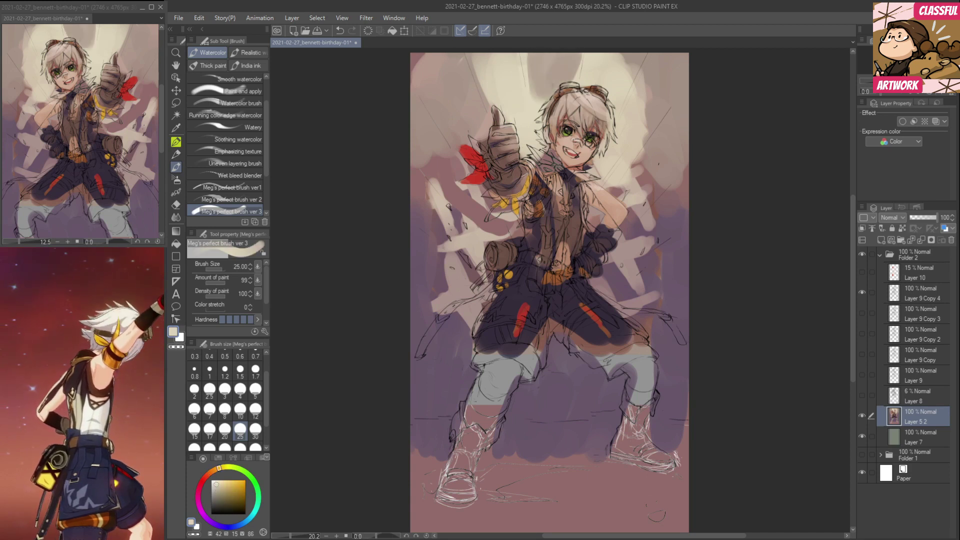
drag(638, 51, 623, 70)
mouse_move(691, 118)
mouse_down()
mouse_move(697, 108)
mouse_move(638, 201)
mouse_up()
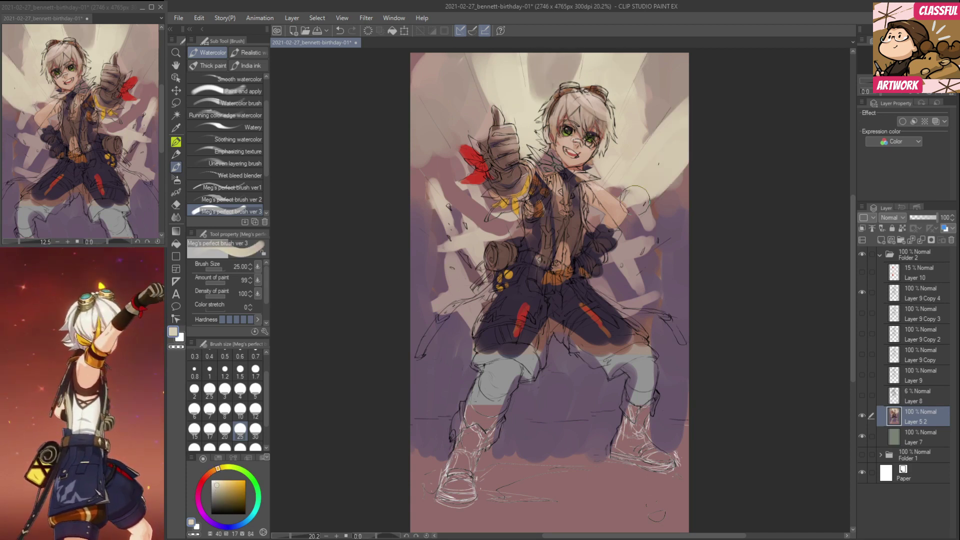
Continue the pale rays down both sides of the background, from beside the raised hand to waist level.
alt+click(654, 96)
alt+click(445, 101)
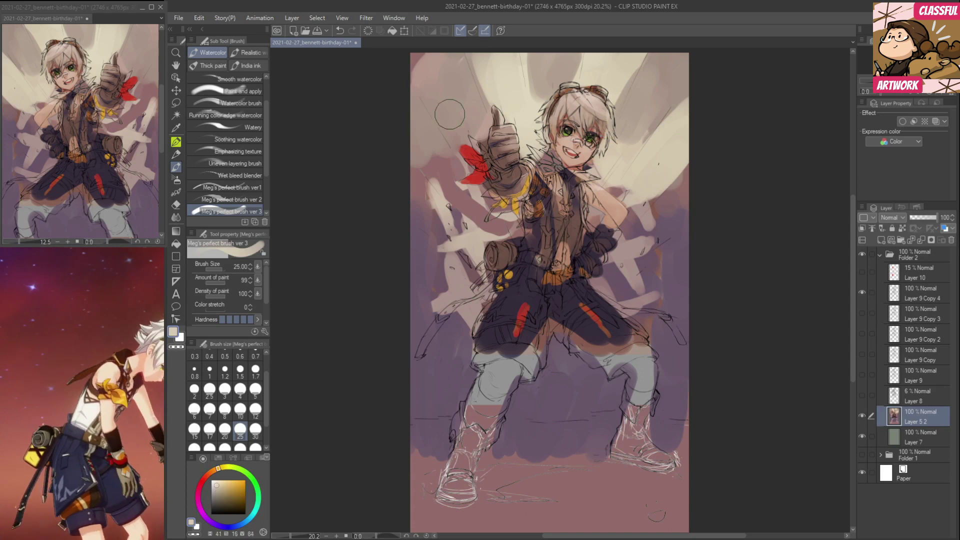
drag(419, 112, 448, 175)
drag(406, 144, 441, 181)
mouse_move(401, 246)
mouse_down()
mouse_move(458, 282)
mouse_move(425, 286)
mouse_up()
mouse_move(700, 235)
mouse_down()
mouse_move(679, 249)
mouse_move(640, 290)
mouse_up()
alt+click(611, 304)
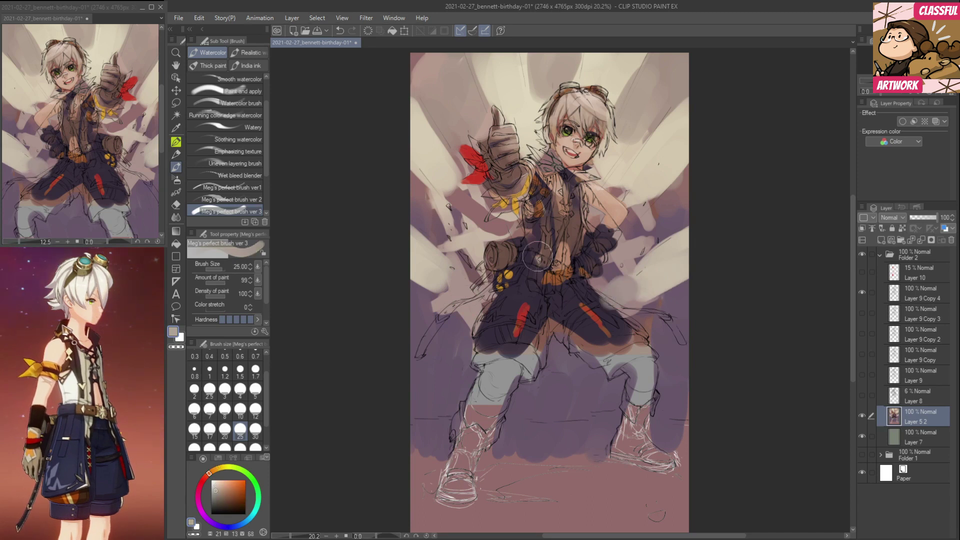
Paint sampled pinkish beige into the background on both sides of the torso to soften the purple areas.
alt+click(477, 236)
mouse_move(453, 194)
mouse_down()
mouse_move(486, 232)
mouse_move(509, 230)
mouse_up()
mouse_move(634, 225)
mouse_down()
mouse_move(634, 201)
mouse_move(617, 218)
mouse_up()
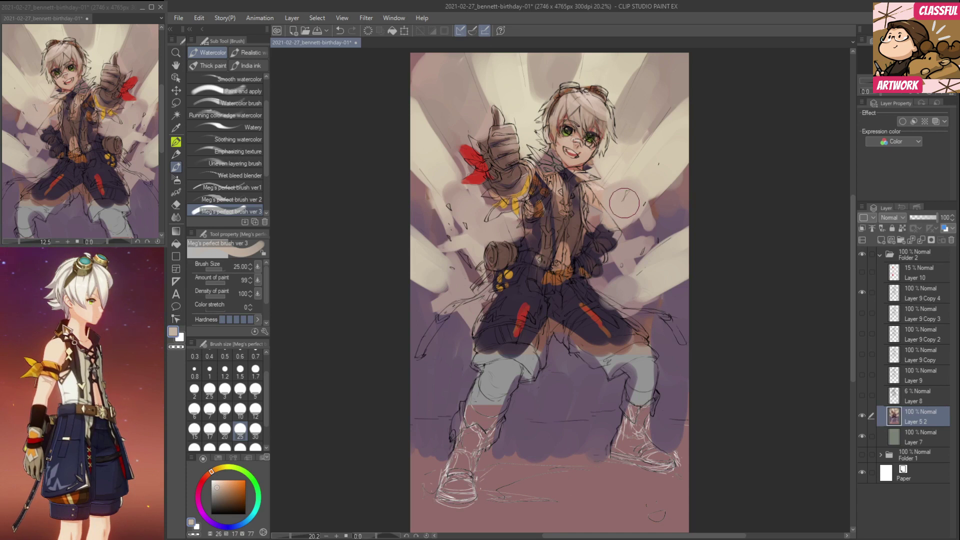
Set the brush size to 10 and fill in both arms with a sampled skin tone.
alt+click(596, 198)
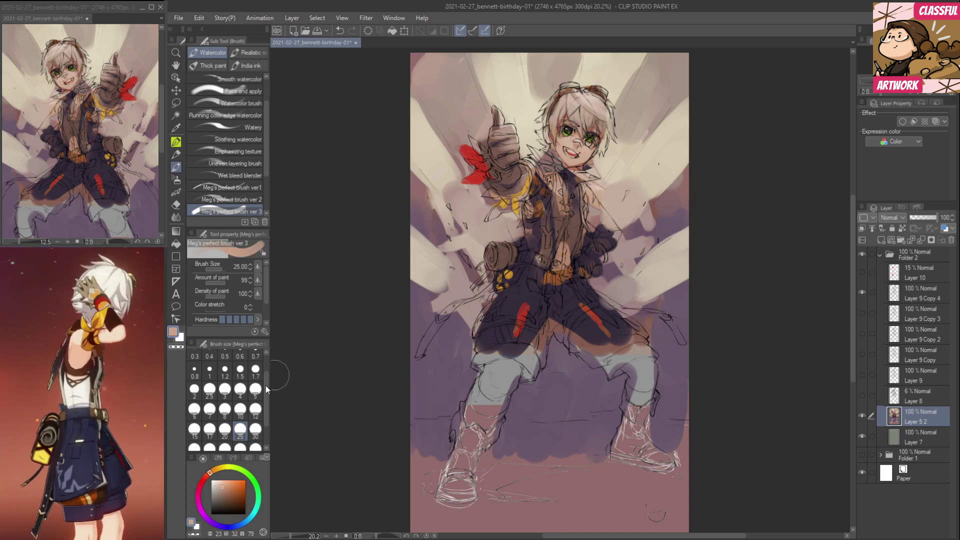
click(240, 410)
mouse_move(607, 228)
mouse_down()
mouse_move(603, 222)
mouse_move(613, 241)
mouse_up()
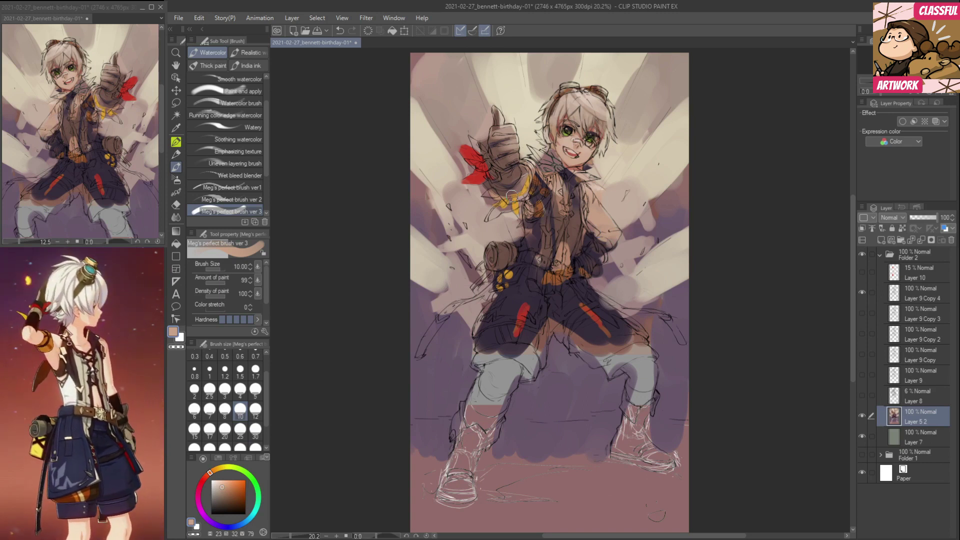
mouse_move(510, 196)
mouse_down()
mouse_move(523, 172)
mouse_move(515, 196)
mouse_up()
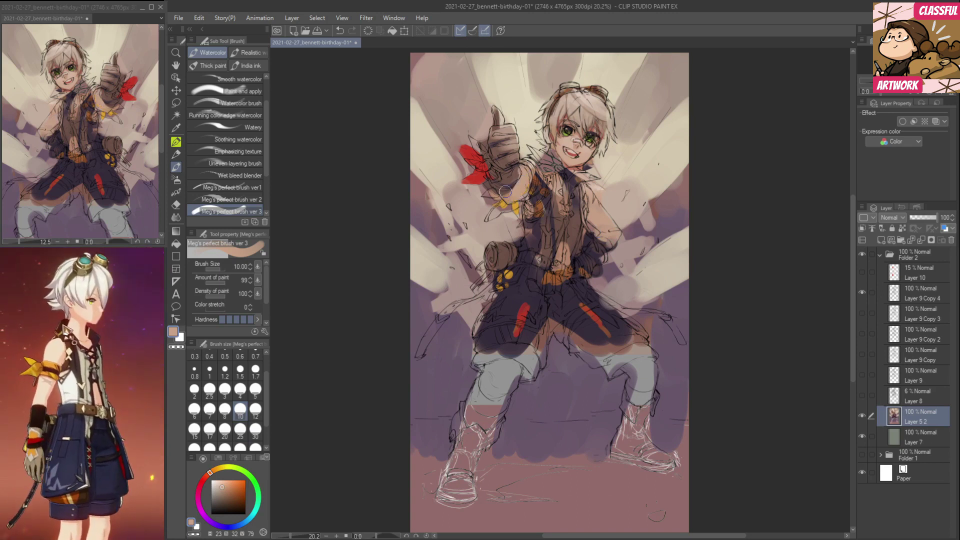
Extend the navy shorts down to the sketched hems and paint both exposed lower legs in a sampled skin tone.
alt+click(490, 330)
mouse_move(472, 352)
mouse_down()
mouse_move(527, 363)
mouse_move(535, 329)
mouse_move(579, 321)
mouse_move(556, 312)
mouse_move(564, 339)
mouse_move(615, 371)
mouse_move(633, 336)
mouse_move(640, 349)
mouse_move(623, 352)
mouse_move(629, 334)
mouse_move(646, 349)
mouse_up()
alt+click(604, 209)
mouse_move(505, 380)
mouse_down()
mouse_move(473, 415)
mouse_move(515, 380)
mouse_move(505, 366)
mouse_up()
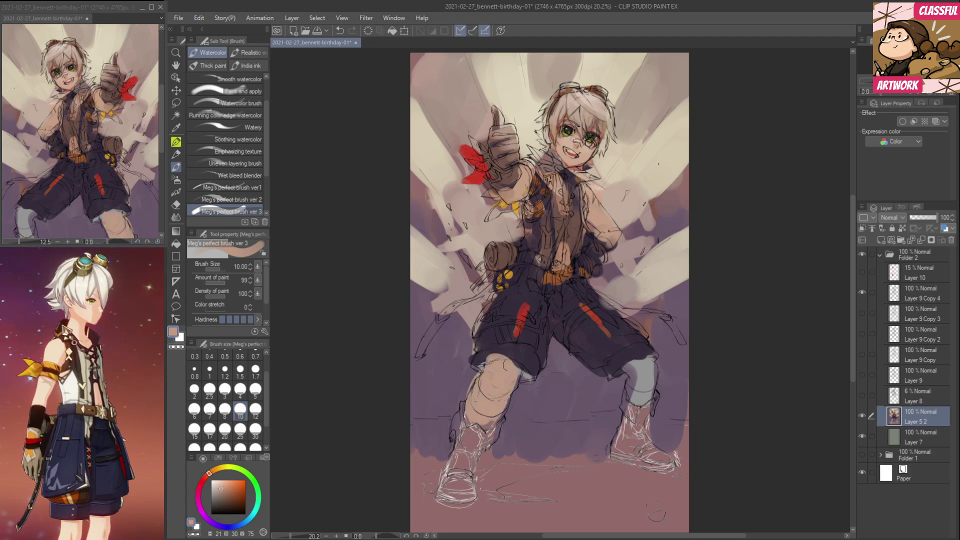
mouse_move(643, 360)
mouse_down()
mouse_move(632, 388)
mouse_move(650, 395)
mouse_up()
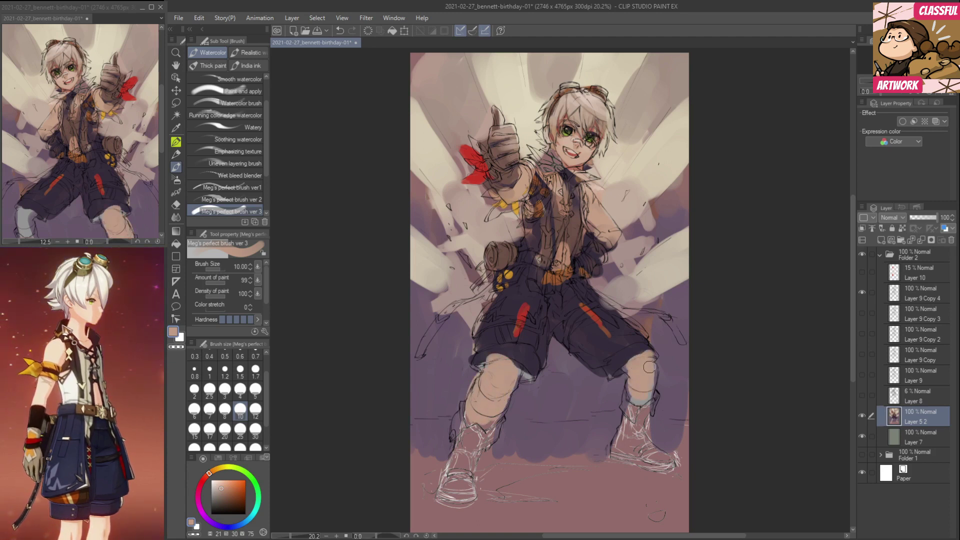
Fill both sketched boots with the dark navy sampled from the shorts.
alt+click(525, 356)
mouse_move(470, 420)
mouse_down()
mouse_move(448, 485)
mouse_move(449, 466)
mouse_move(468, 498)
mouse_move(464, 462)
mouse_move(472, 495)
mouse_move(459, 489)
mouse_move(494, 430)
mouse_move(473, 440)
mouse_move(465, 414)
mouse_move(456, 432)
mouse_move(478, 425)
mouse_up()
mouse_move(631, 398)
mouse_down()
mouse_move(618, 459)
mouse_move(650, 450)
mouse_move(638, 415)
mouse_move(665, 466)
mouse_move(627, 461)
mouse_move(666, 439)
mouse_move(651, 431)
mouse_up()
Reshape the edge between the mauve ground and purple background around the boots using colours sampled from each area.
alt+click(684, 447)
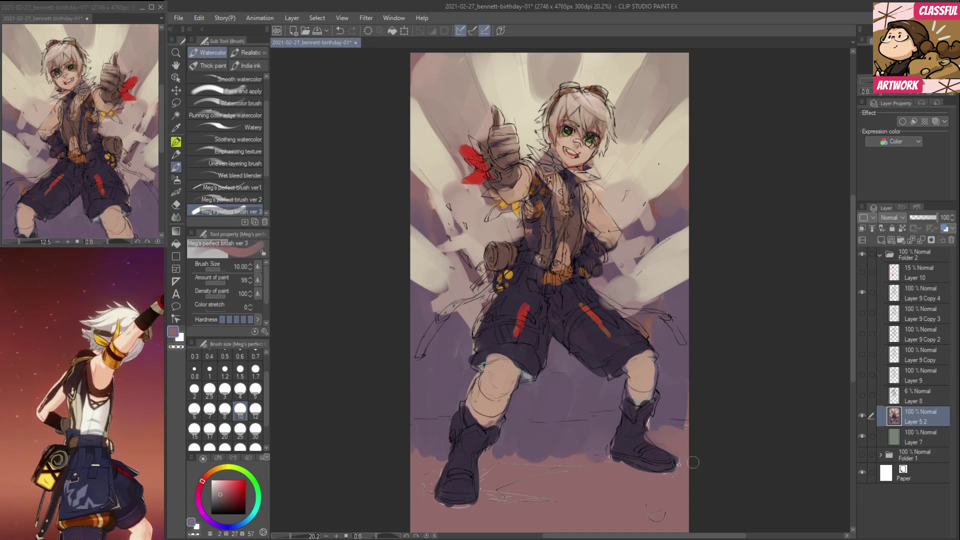
mouse_move(527, 447)
mouse_down()
mouse_move(603, 446)
mouse_move(515, 452)
mouse_up()
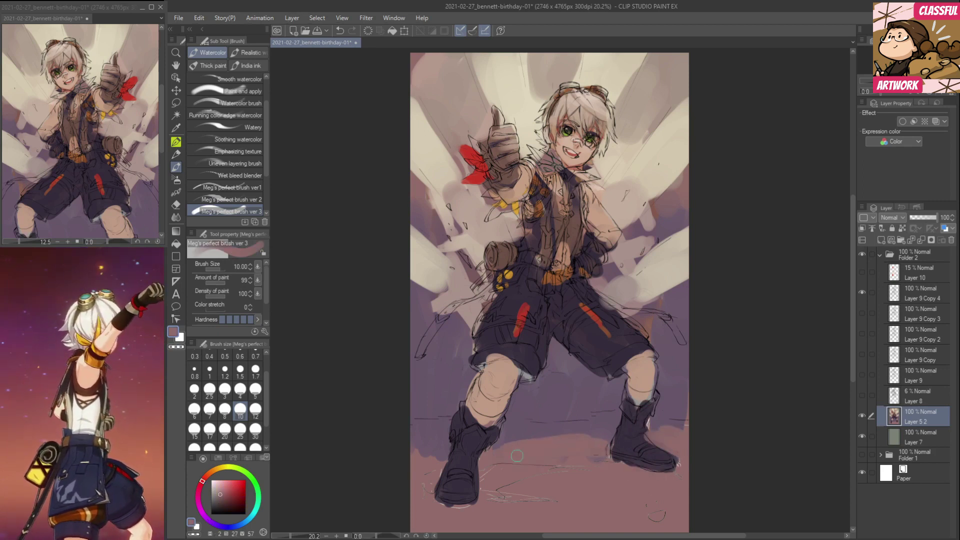
alt+click(429, 436)
drag(424, 448, 395, 464)
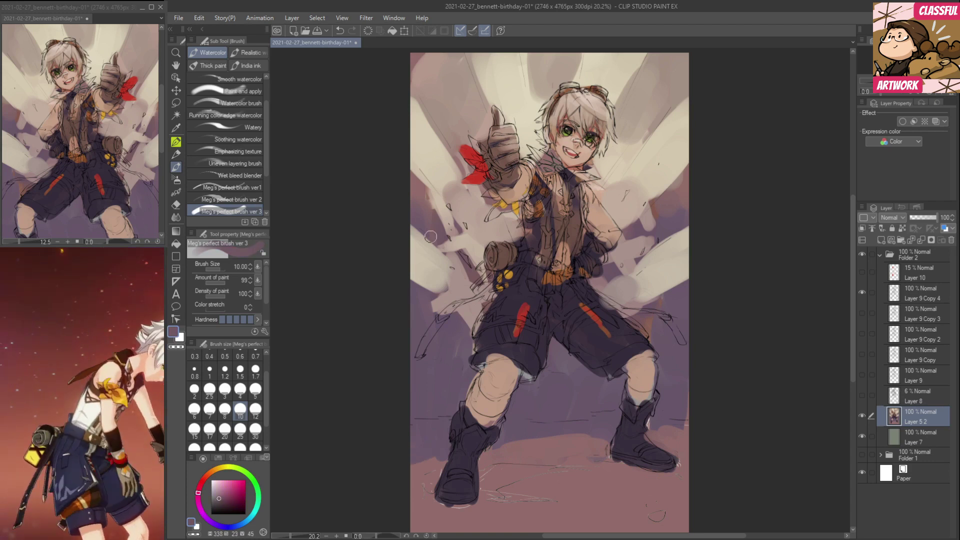
drag(450, 317, 432, 316)
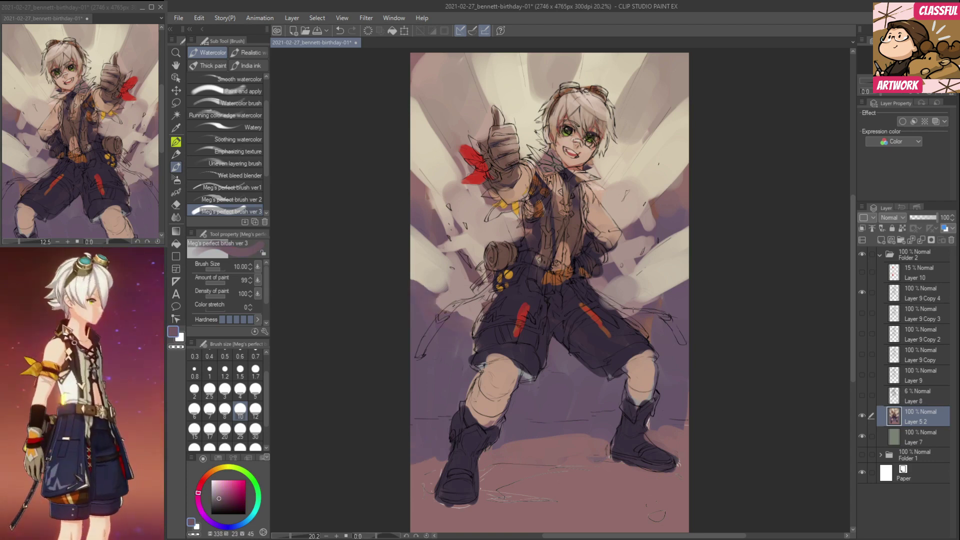
Enlarge the brush to size 25 and paint pale beige strokes between and beside the legs, carrying the radiating light lower.
alt+click(670, 294)
drag(685, 340, 660, 348)
drag(590, 385, 570, 394)
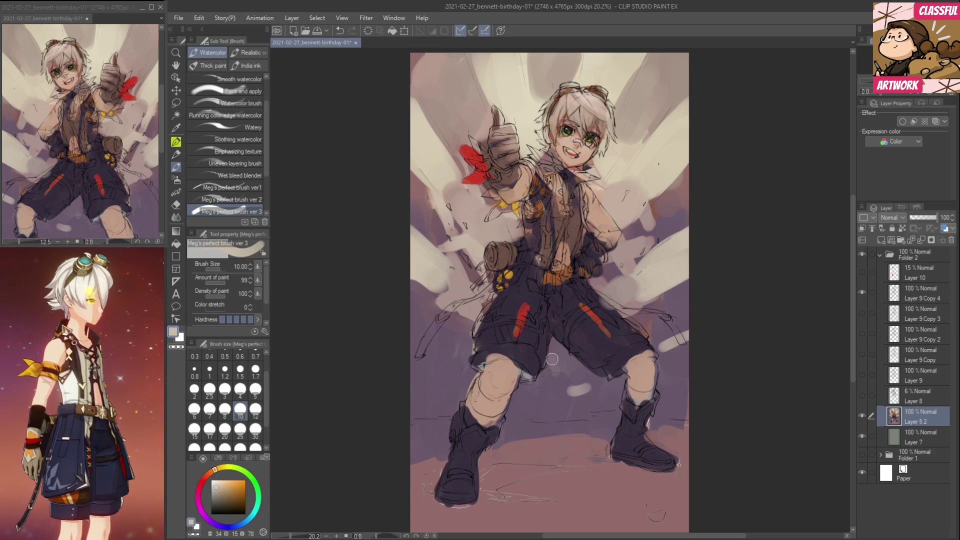
key(bracketright)
key(bracketright)
key(bracketright)
key(bracketright)
key(bracketright)
mouse_move(495, 404)
mouse_down()
mouse_move(567, 401)
mouse_move(536, 393)
mouse_move(574, 384)
mouse_move(557, 367)
mouse_move(580, 409)
mouse_up()
mouse_move(455, 370)
mouse_down()
mouse_move(426, 375)
mouse_move(450, 395)
mouse_up()
mouse_move(673, 388)
mouse_down()
mouse_move(686, 369)
mouse_move(676, 352)
mouse_move(670, 393)
mouse_up()
alt+click(658, 333)
drag(658, 333, 695, 325)
alt+click(675, 358)
alt+click(677, 378)
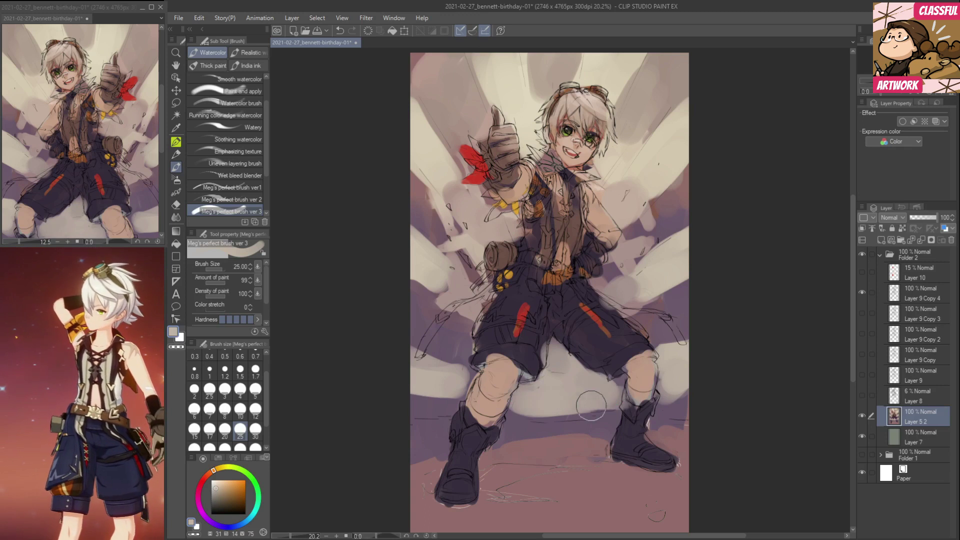
Paint purple along the ground behind the boots and cover the pale area between the legs with a softer greyish purple.
alt+click(537, 425)
drag(518, 419, 614, 421)
drag(519, 437, 528, 451)
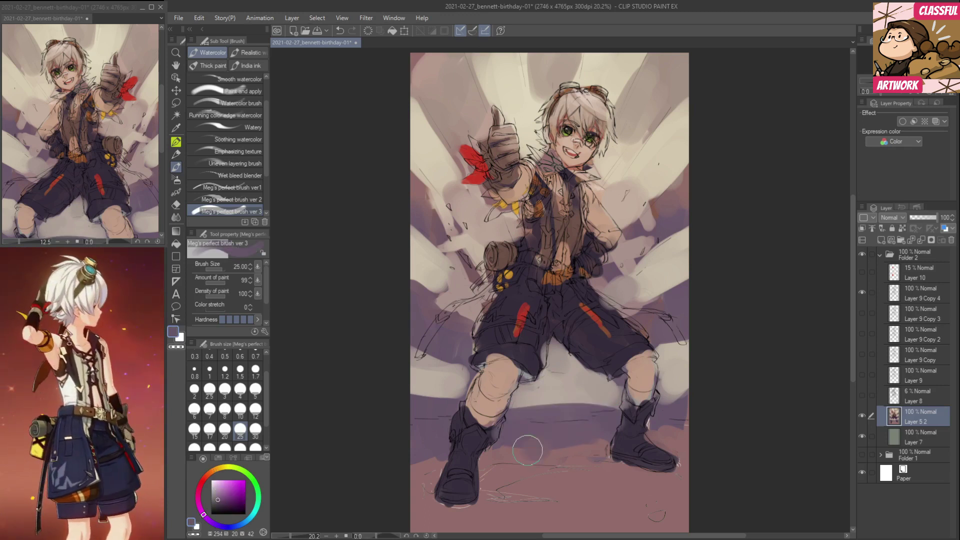
alt+click(569, 391)
mouse_move(559, 383)
mouse_down()
mouse_move(552, 404)
mouse_move(567, 382)
mouse_move(558, 376)
mouse_move(598, 391)
mouse_up()
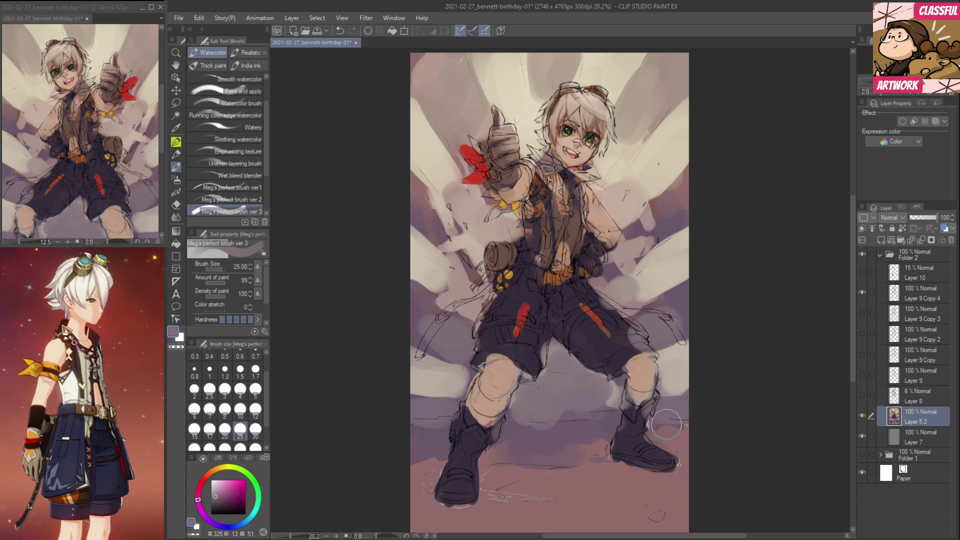
Sample beige tones from the upper background and paint a muted beige patch behind the hair and jaw.
alt+click(540, 103)
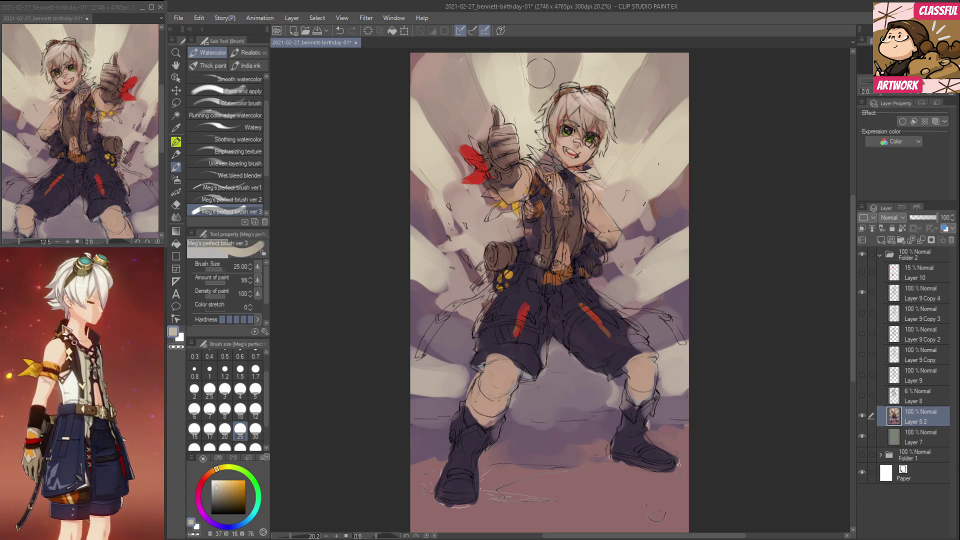
alt+click(542, 64)
alt+click(620, 136)
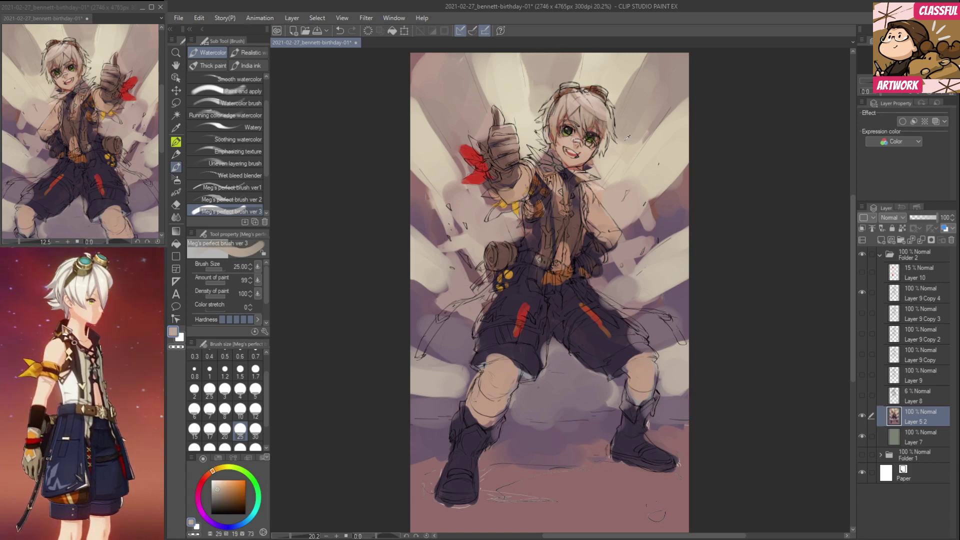
drag(621, 141, 616, 151)
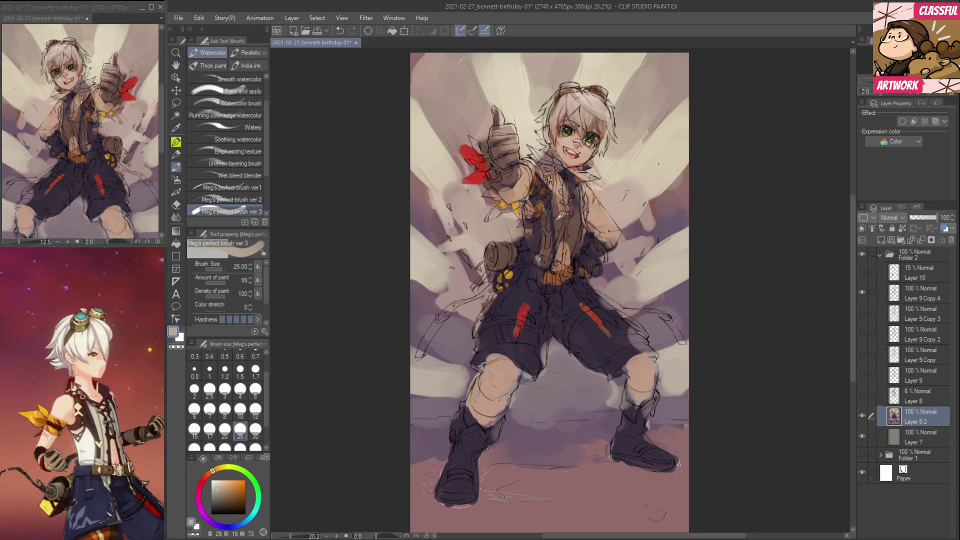
Set the brush size to 10 and paint the front panels of the vest in light beige.
alt+click(555, 217)
alt+click(556, 222)
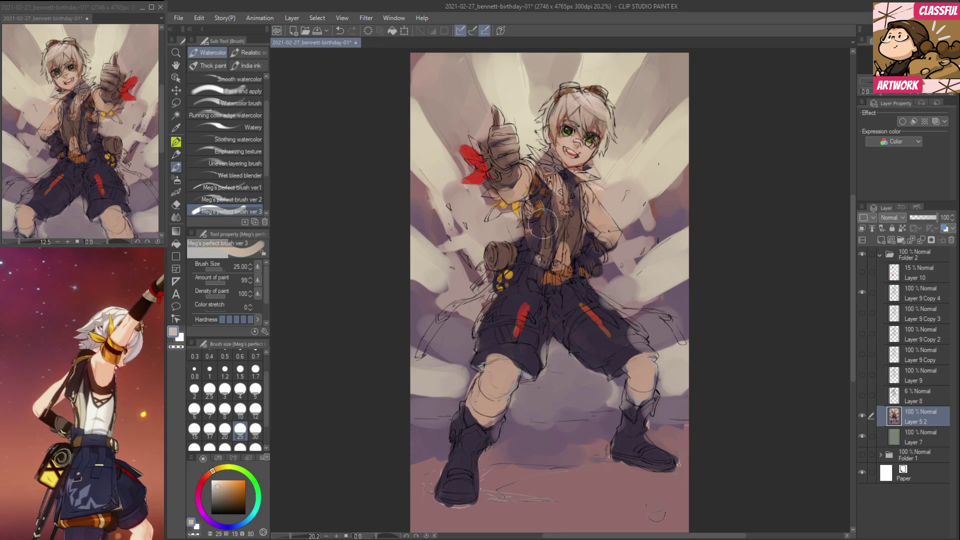
click(239, 411)
drag(556, 174, 546, 227)
drag(579, 188, 571, 237)
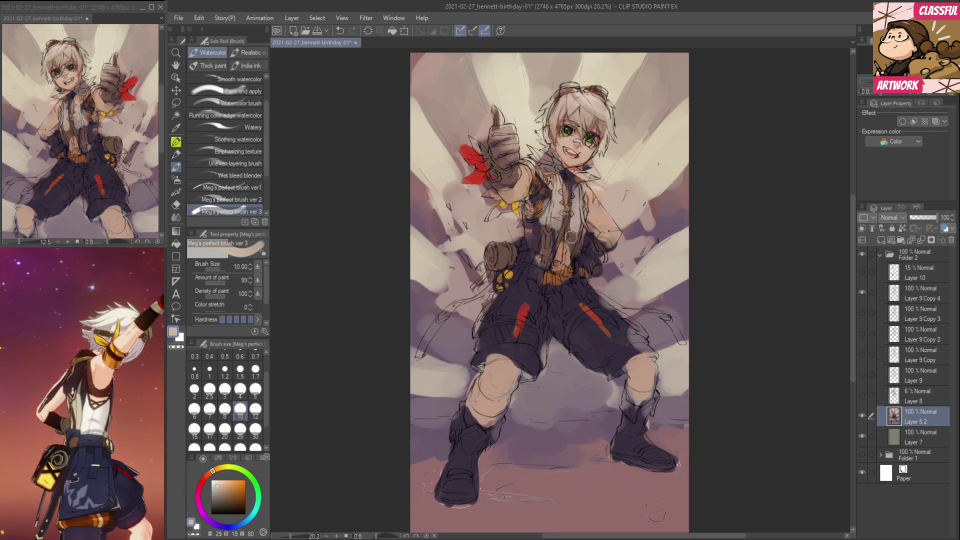
Refine the torso with sampled brown at the vest's waist, light beige on its side, and grey-brown down the front panels.
alt+click(548, 245)
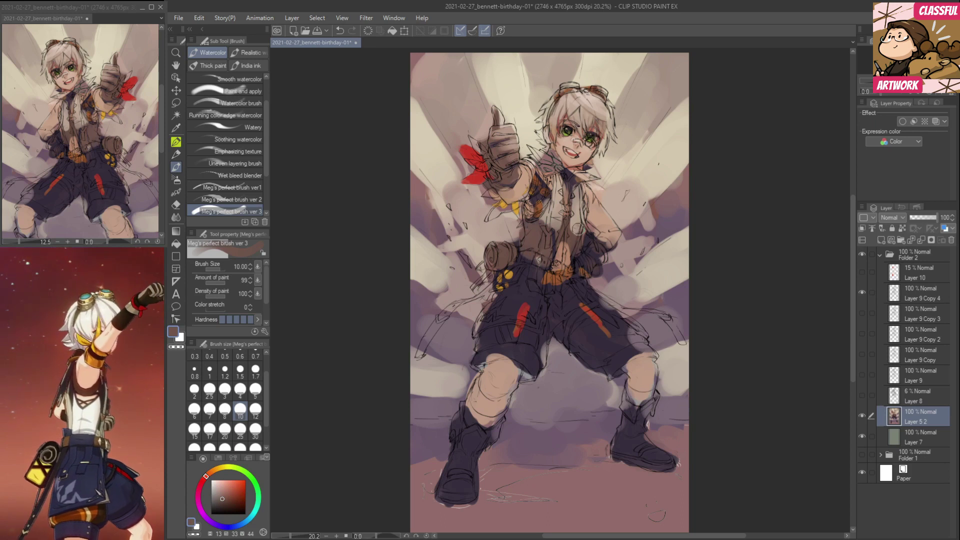
drag(548, 223, 542, 261)
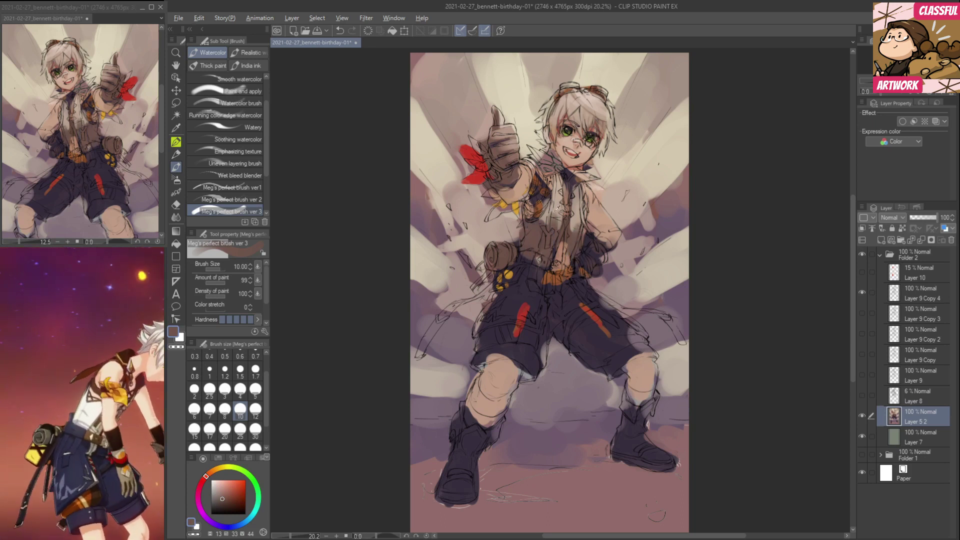
alt+click(561, 200)
mouse_move(543, 219)
mouse_down()
mouse_move(528, 250)
mouse_move(538, 215)
mouse_up()
alt+click(563, 219)
mouse_move(560, 179)
mouse_down()
mouse_move(554, 228)
mouse_move(576, 224)
mouse_up()
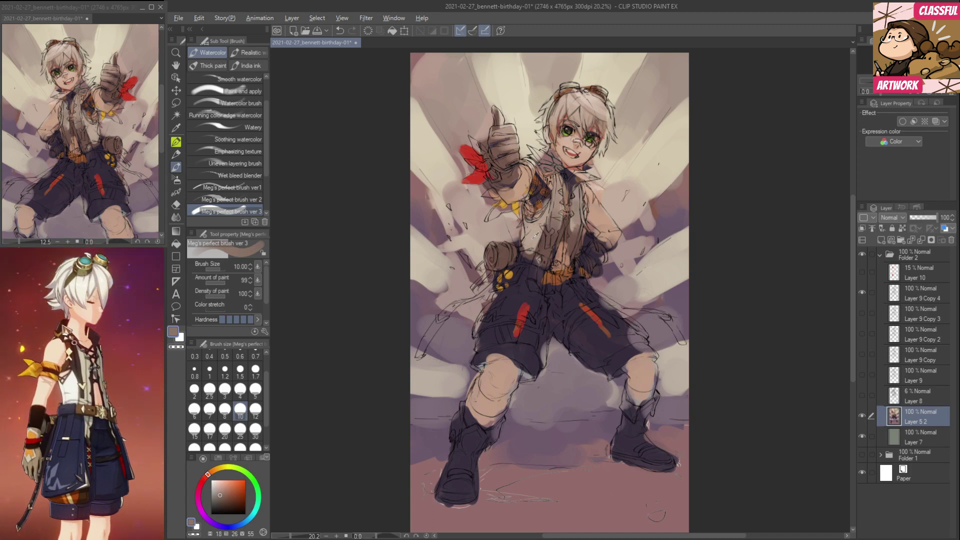
Sample brown and light beige tones and paint the sock and lower leg above the boot on the thumbs-up side.
alt+click(514, 265)
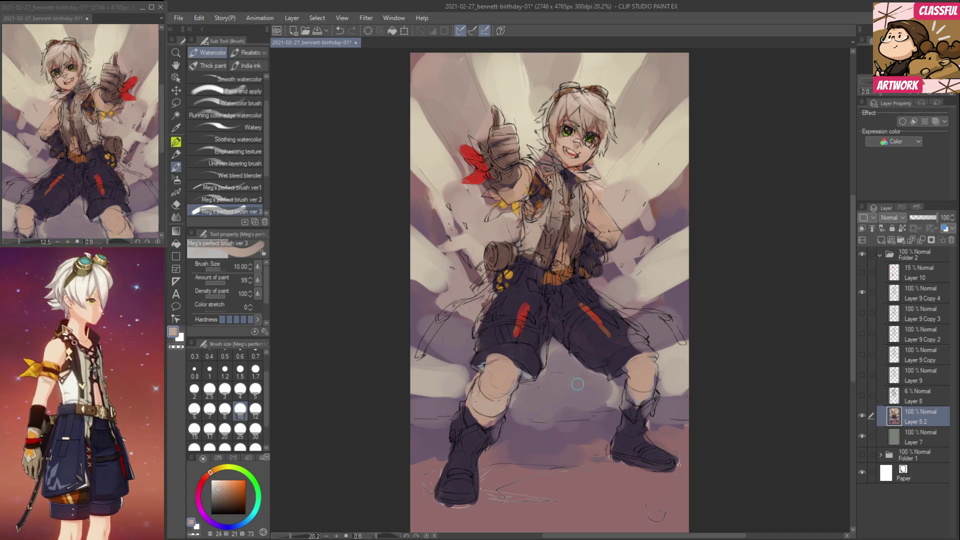
alt+click(510, 415)
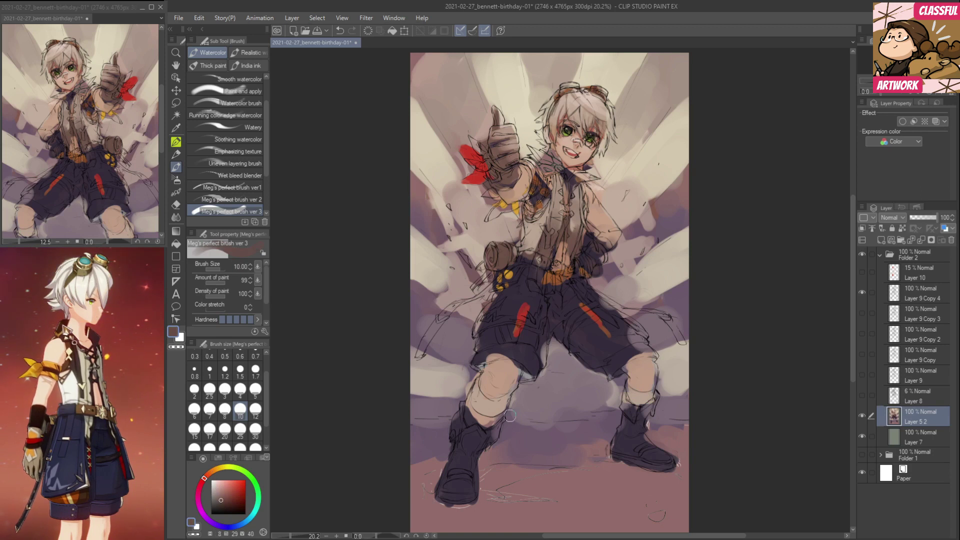
drag(490, 432, 477, 413)
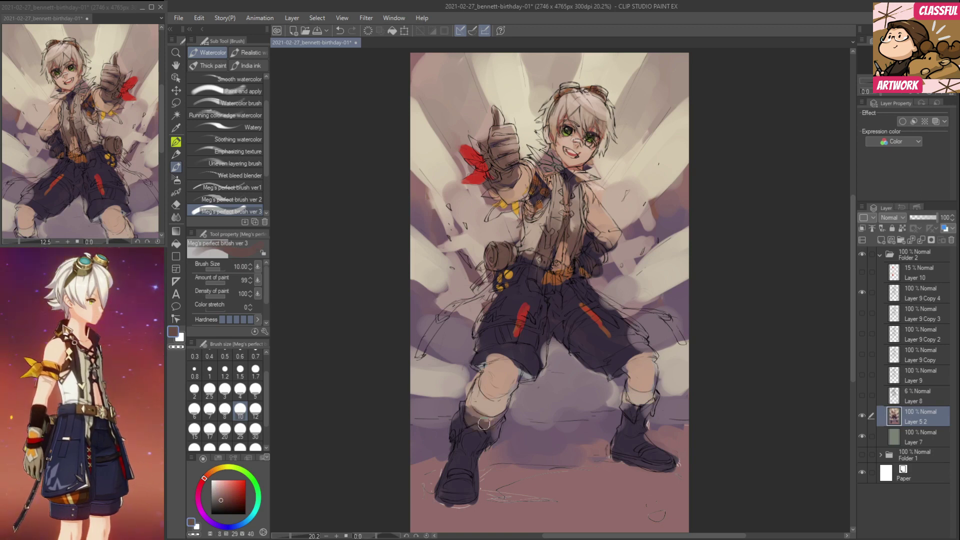
alt+click(486, 383)
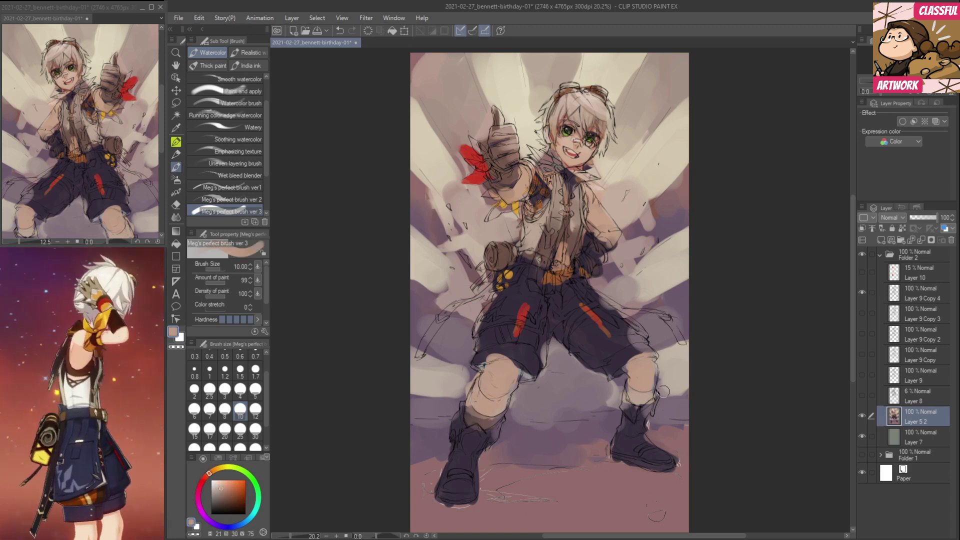
alt+click(470, 418)
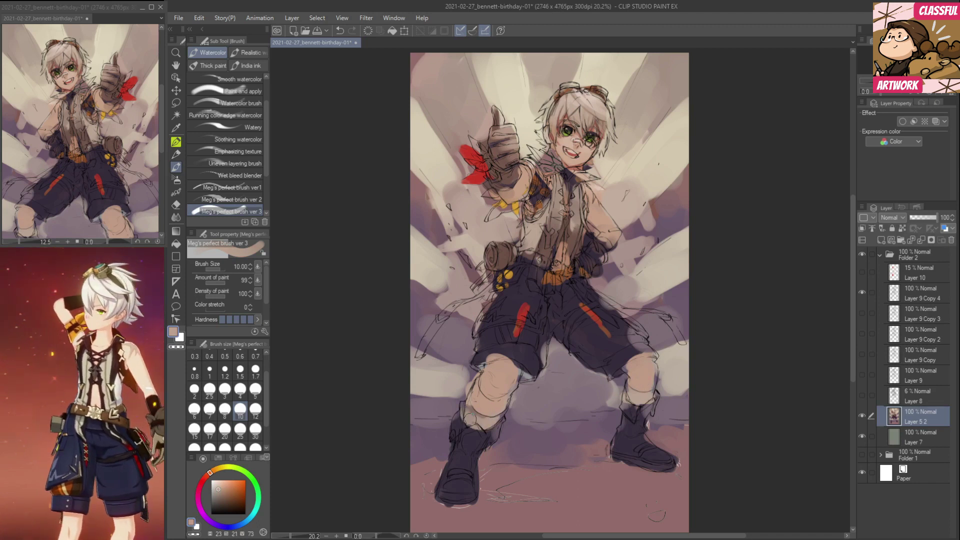
Sample the orange-brown of the belt and paint the flared cuff flaps on both boots.
alt+click(551, 277)
drag(458, 430, 486, 445)
drag(629, 414, 625, 404)
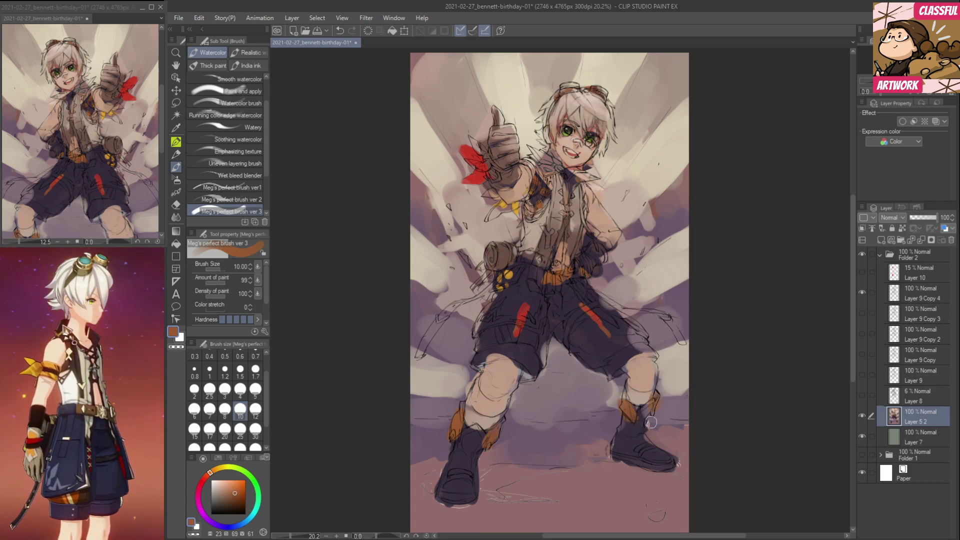
Sample light beige from the sock and paint the toe caps of both boots.
alt+click(473, 406)
mouse_move(450, 473)
mouse_down()
mouse_move(470, 473)
mouse_move(471, 487)
mouse_up()
drag(667, 470, 631, 444)
Sample dark navy from the boot and paint the straps flowing out on both sides of the shorts.
alt+click(641, 443)
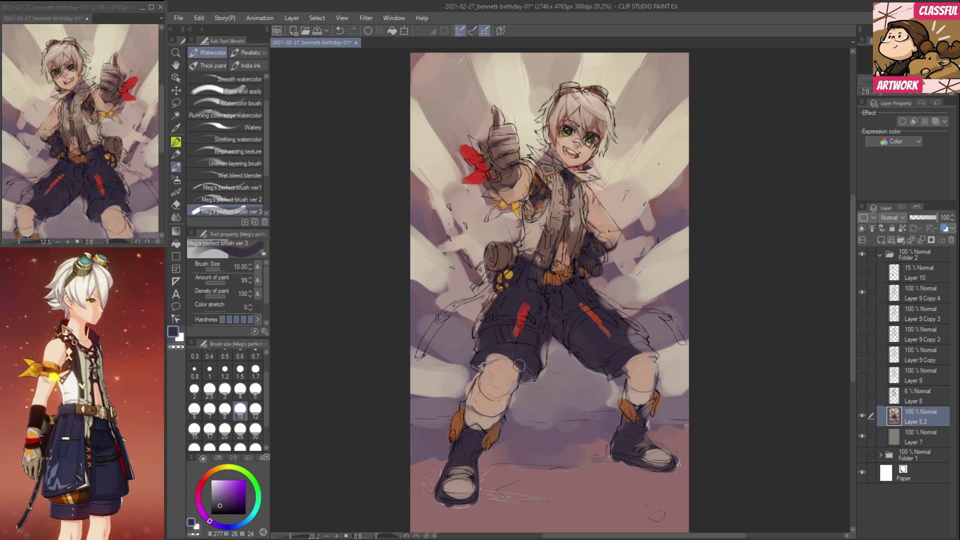
mouse_move(416, 356)
mouse_down()
mouse_move(452, 305)
mouse_move(484, 296)
mouse_up()
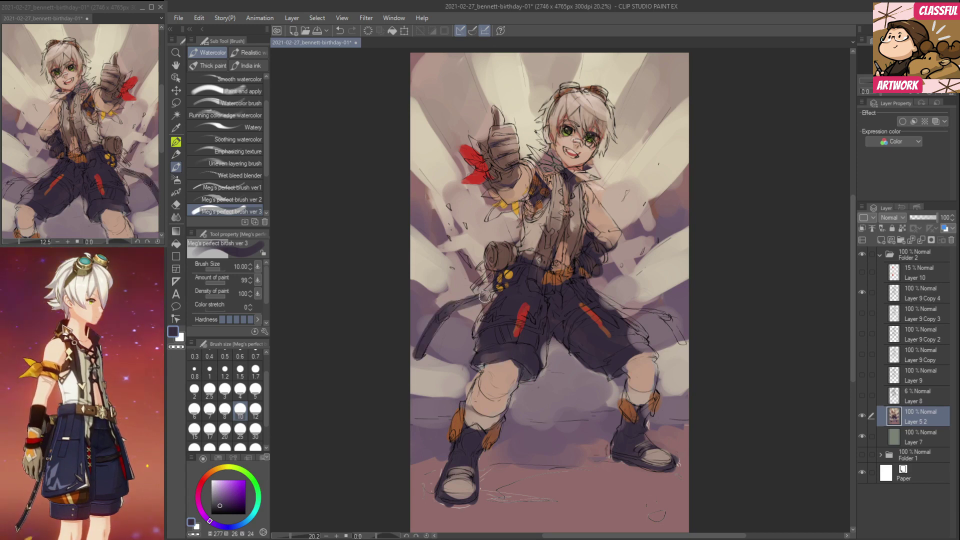
mouse_move(615, 306)
mouse_down()
mouse_move(650, 310)
mouse_move(684, 337)
mouse_up()
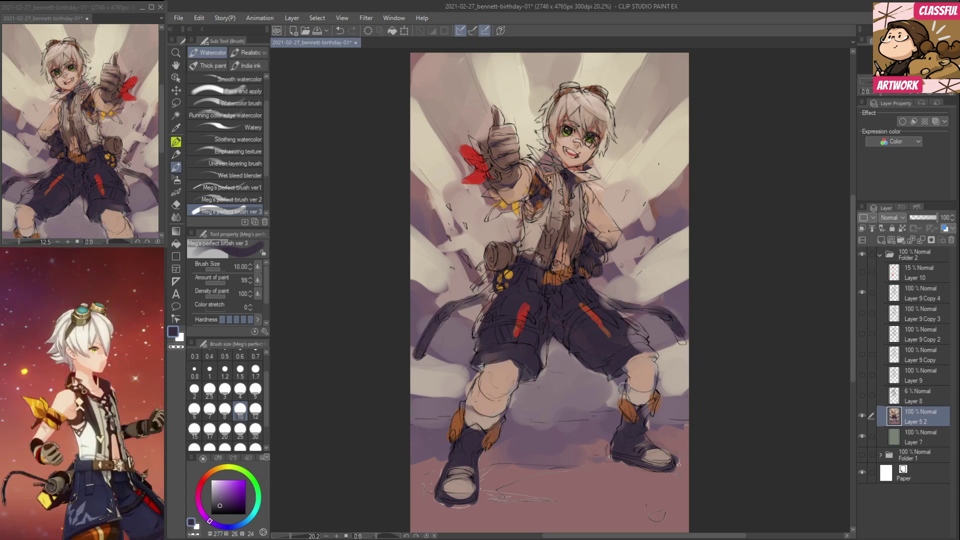
Paint the band and bow on the raised arm in yellow and add a dark navy tail beneath them.
mouse_move(501, 207)
mouse_down()
mouse_move(490, 216)
mouse_move(514, 206)
mouse_move(500, 200)
mouse_up()
key(ctrl+z)
alt+click(516, 203)
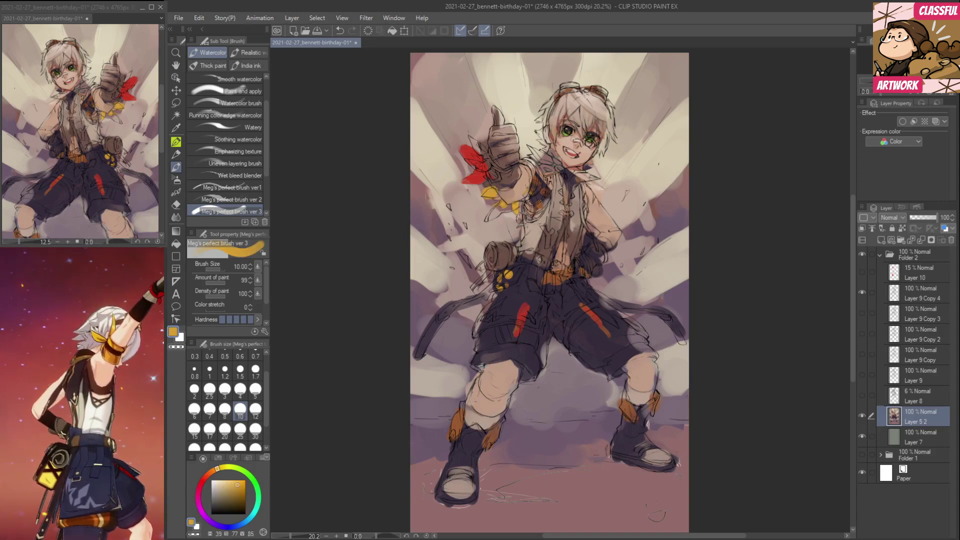
mouse_move(524, 161)
mouse_down()
mouse_move(539, 193)
mouse_move(502, 217)
mouse_move(519, 218)
mouse_up()
alt+click(538, 196)
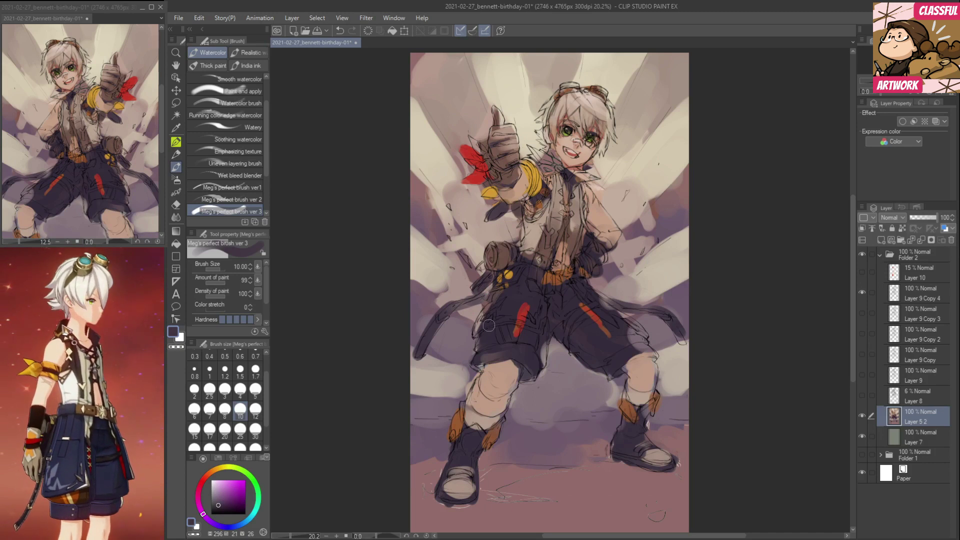
Repaint the mouth as a toothy grin with light skin tones sampled from the face.
alt+click(586, 157)
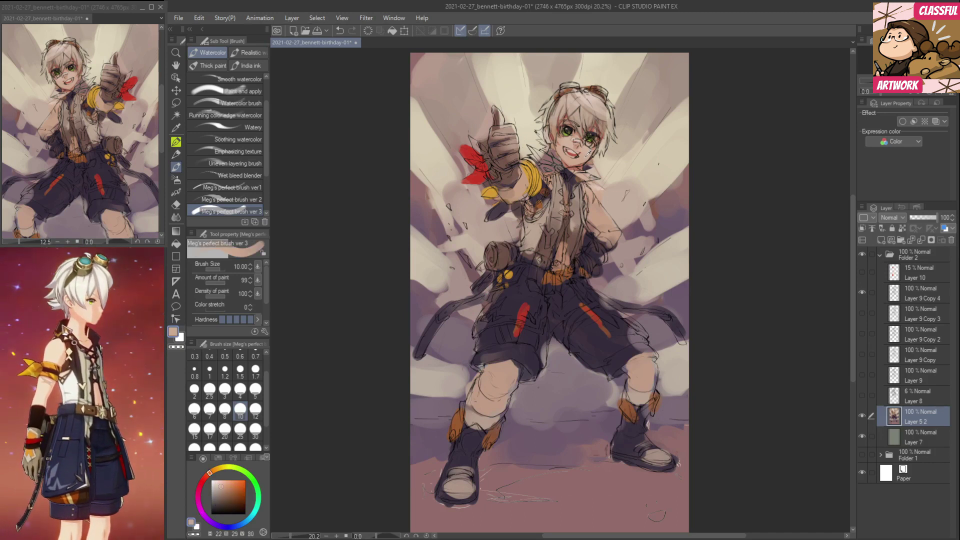
alt+click(573, 152)
alt+click(580, 147)
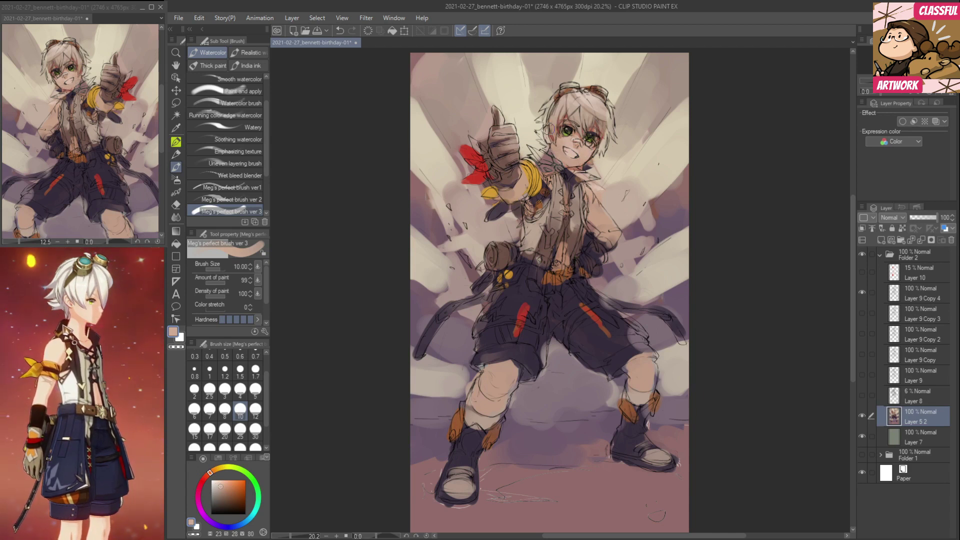
Smooth the fringe and the hair over both sides of the face with sampled light greyish beige.
drag(559, 111, 553, 128)
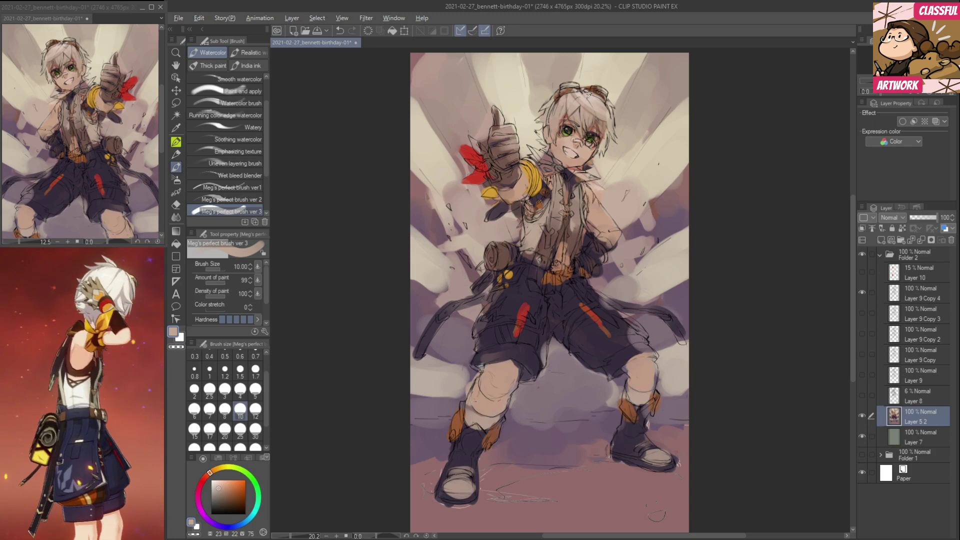
alt+click(585, 98)
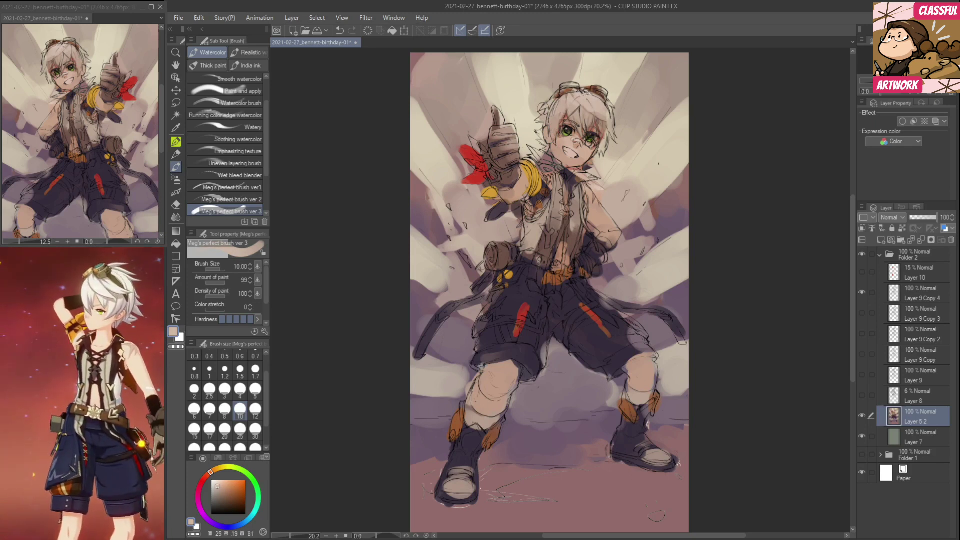
mouse_move(596, 120)
mouse_down()
mouse_move(609, 132)
mouse_move(596, 131)
mouse_up()
alt+click(604, 129)
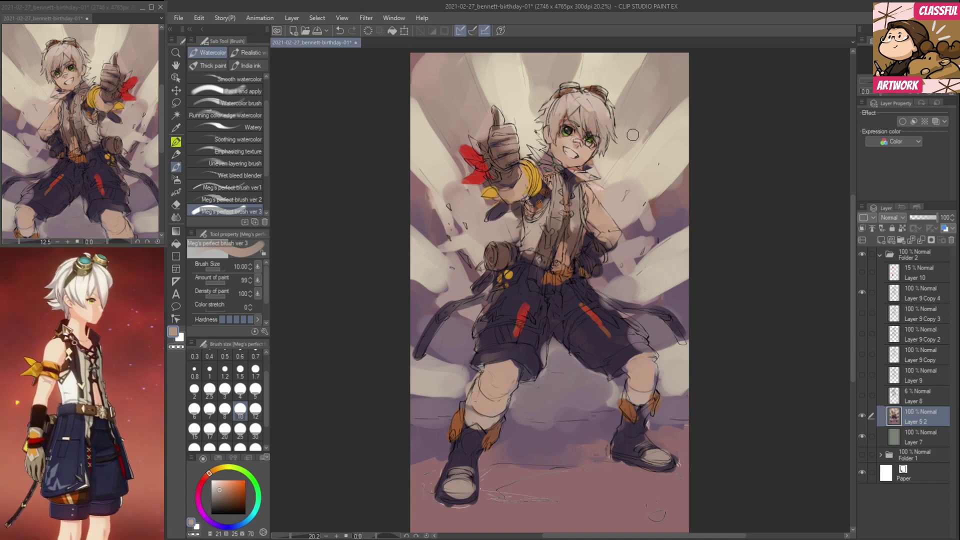
Paint both sides of the neck scarf in dark navy, sampling nearby tones to tidy its edges.
alt+click(607, 162)
mouse_move(600, 162)
mouse_down()
mouse_move(620, 148)
mouse_move(594, 170)
mouse_move(599, 163)
mouse_move(606, 172)
mouse_move(592, 165)
mouse_move(540, 251)
mouse_move(596, 173)
mouse_up()
alt+click(617, 160)
alt+click(539, 250)
alt+click(603, 165)
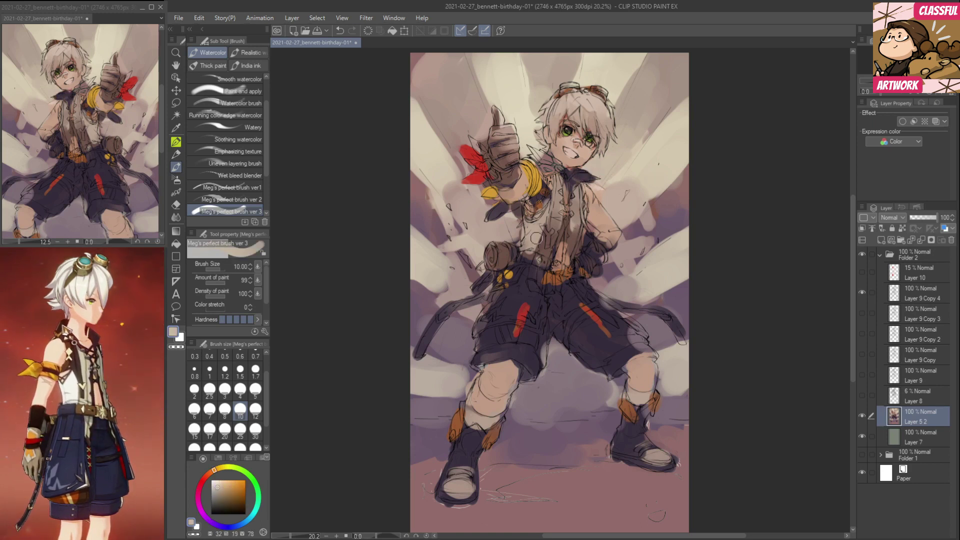
alt+click(553, 280)
drag(536, 158, 557, 165)
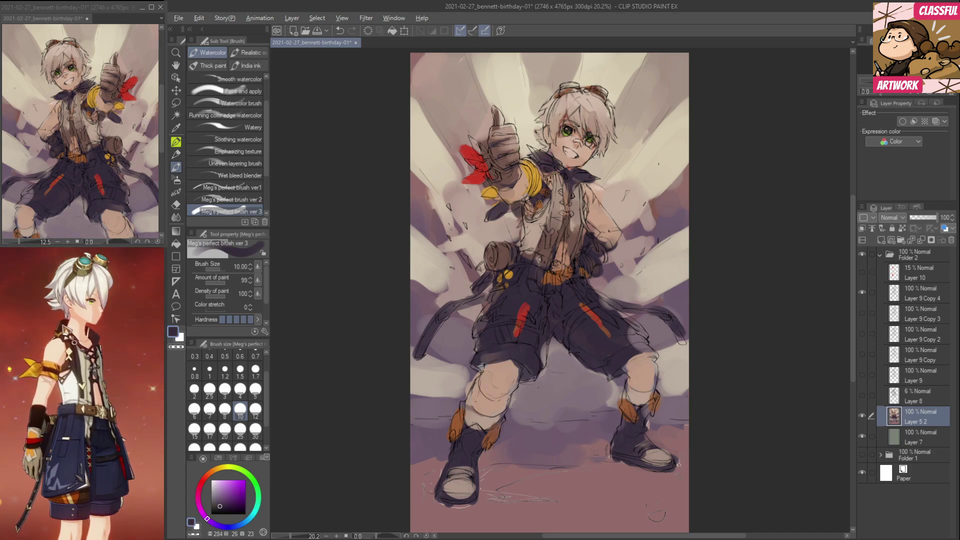
Touch up the hair edge with pale background colour and paint a reddish shadow between the eyes.
alt+click(542, 119)
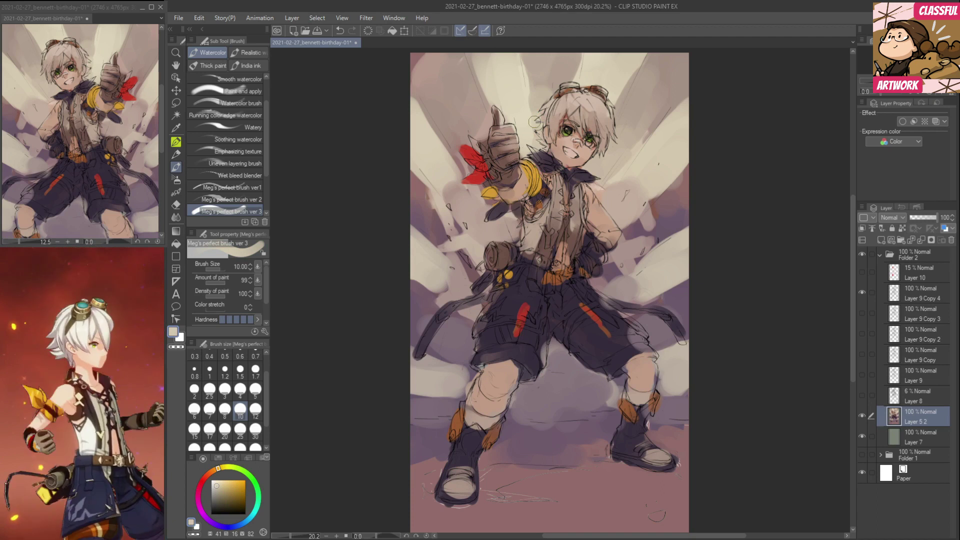
alt+click(566, 119)
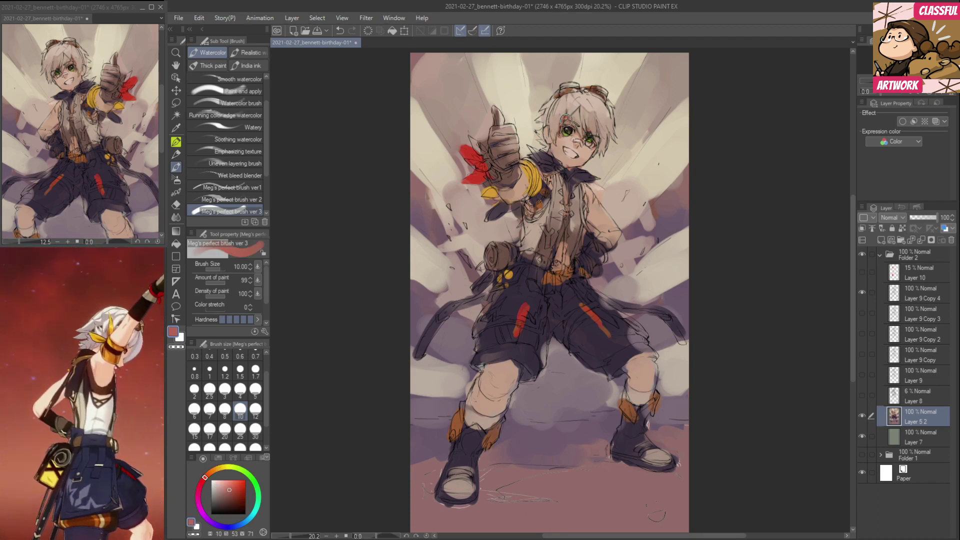
drag(578, 132, 589, 143)
Set the brush size to 4 and repaint both irises with sampled dark and bright greens.
alt+click(569, 131)
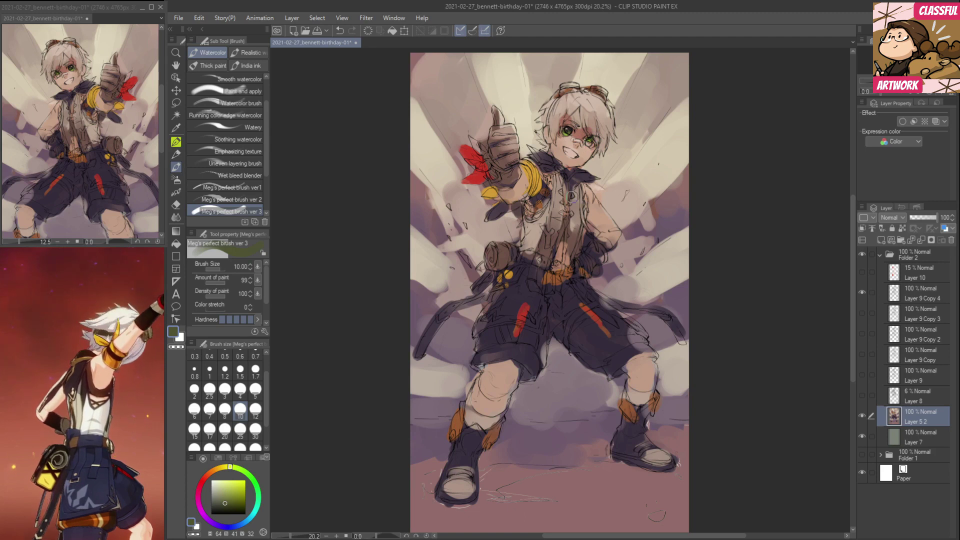
scroll(620, 165, up, 3)
drag(619, 105, 629, 298)
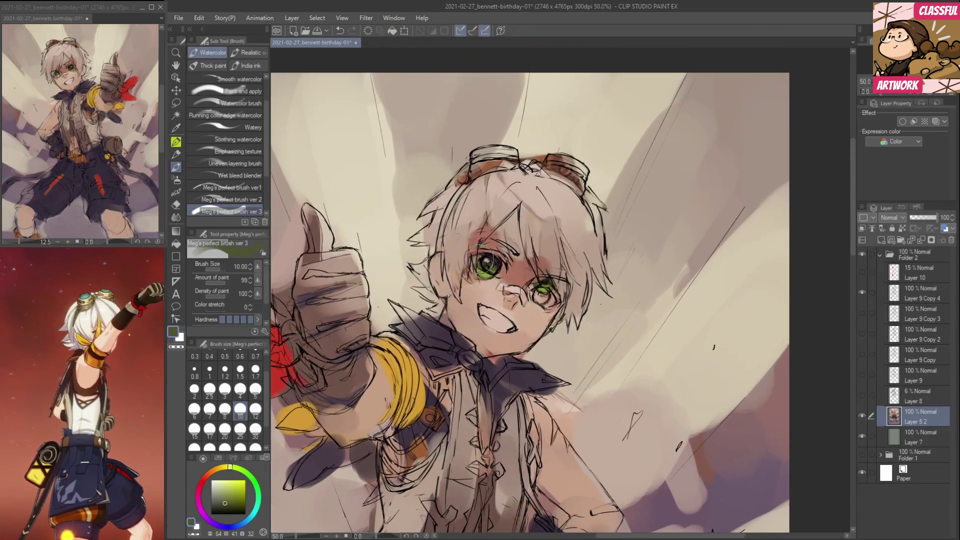
click(240, 390)
drag(534, 288, 545, 298)
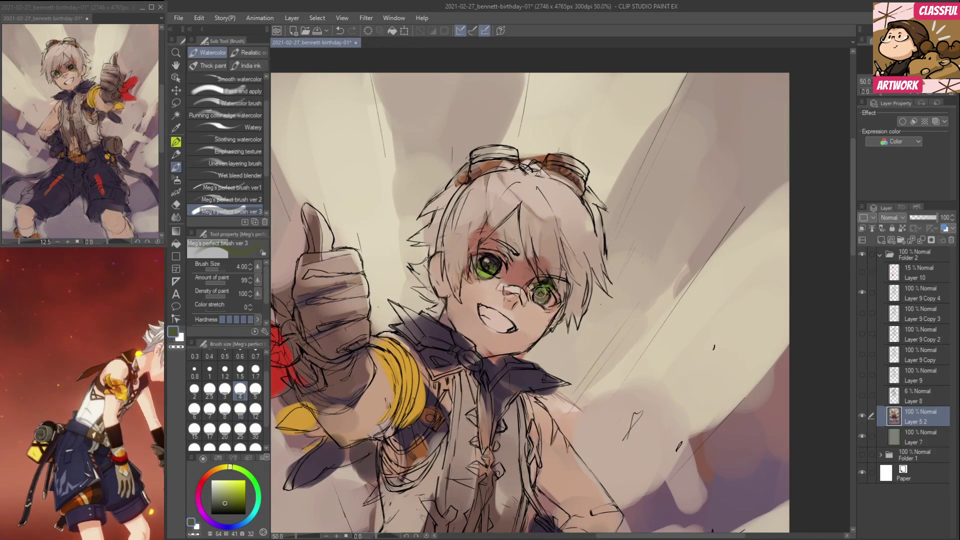
alt+click(519, 275)
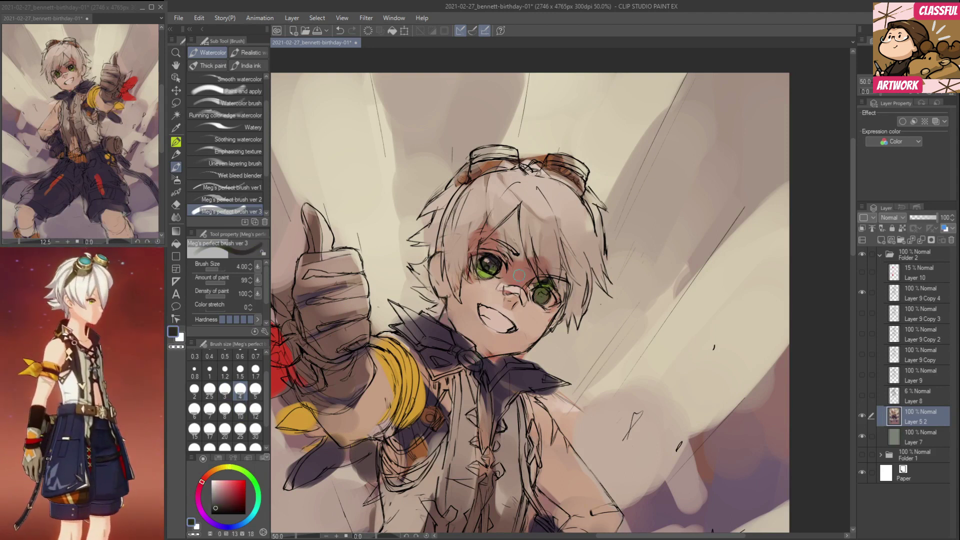
alt+click(487, 270)
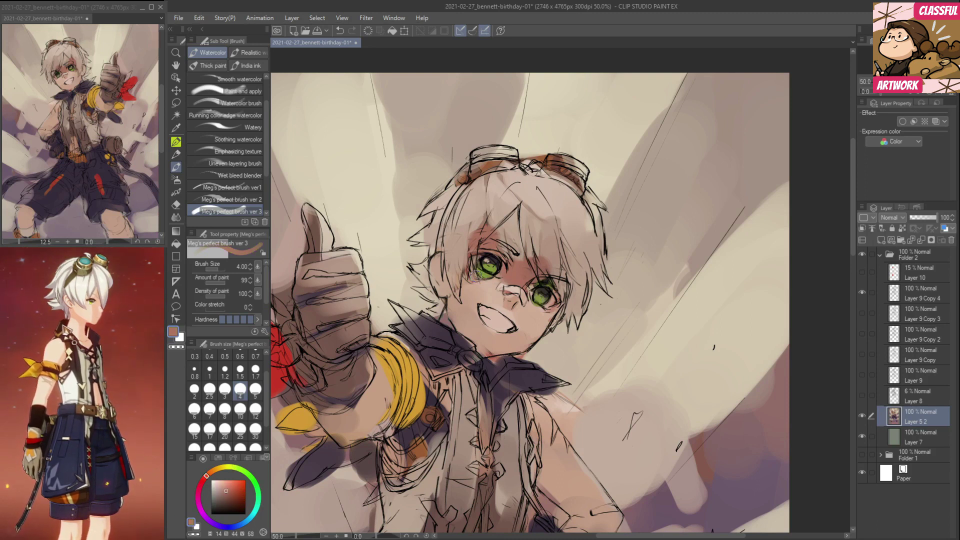
Paint over the red patch between the eyes with sampled skin and hair tones, refining the fringe and nose bridge.
alt+click(502, 289)
mouse_move(509, 280)
mouse_down()
mouse_move(521, 279)
mouse_move(517, 221)
mouse_up()
alt+click(523, 269)
alt+click(512, 278)
drag(523, 277, 520, 277)
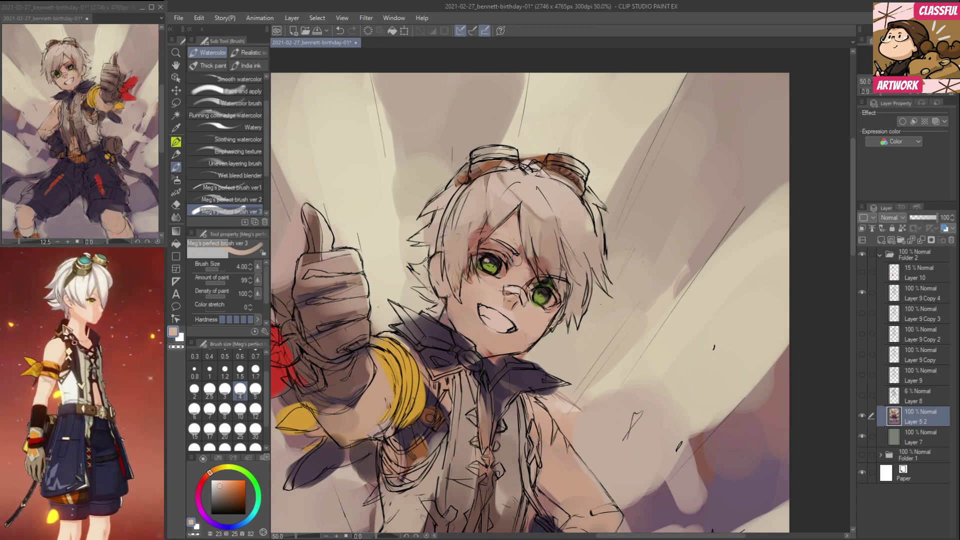
Sample brown and skin tones and refine the shading around the eye nearest the bandaged nose, the chin and the nose.
alt+click(537, 290)
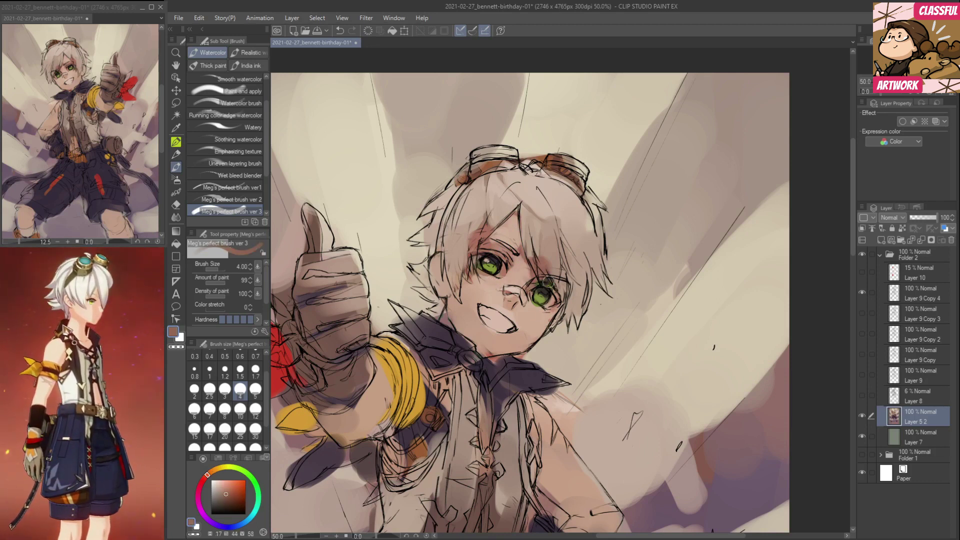
alt+click(539, 315)
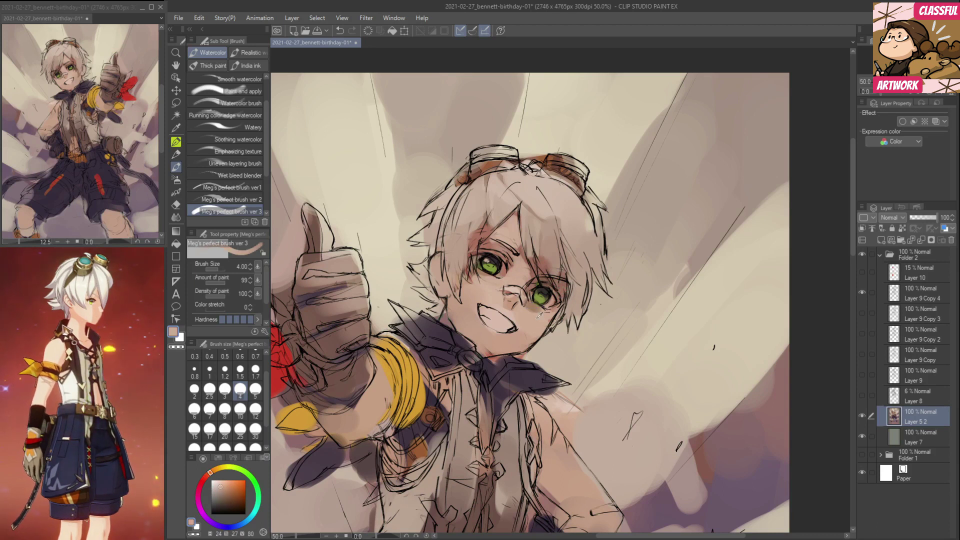
alt+click(489, 350)
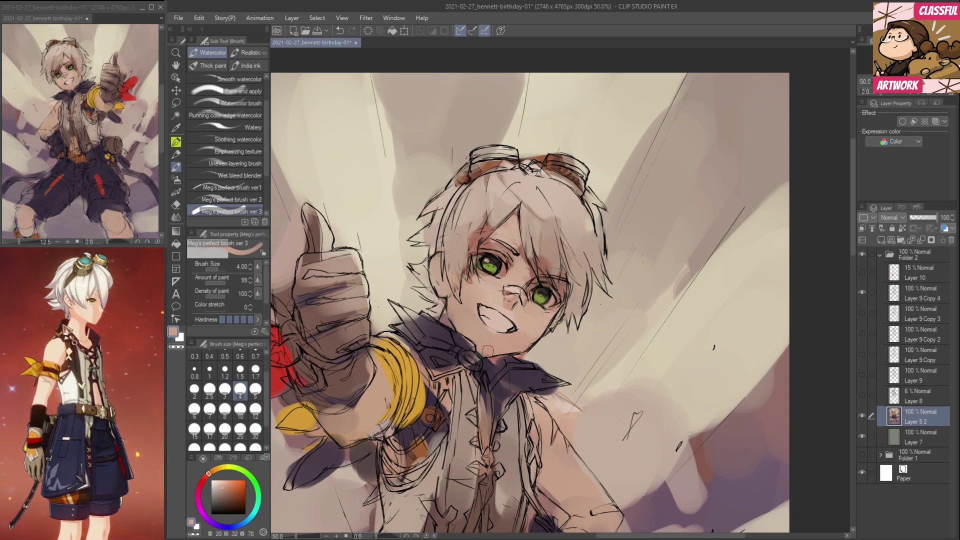
alt+click(506, 298)
alt+click(511, 289)
Sample face and hair tones and paint the ear and the hair edge beside it.
alt+click(445, 285)
alt+click(477, 239)
drag(438, 265, 441, 285)
alt+click(450, 303)
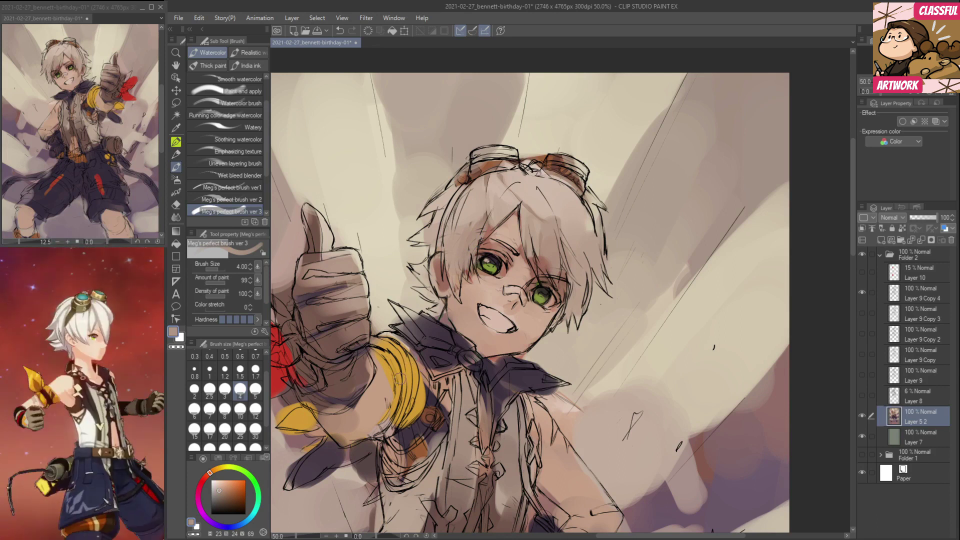
Shade the jaw and neck below the ear with sampled grey-green, dark and reddish-brown tones.
alt+click(434, 312)
alt+click(444, 316)
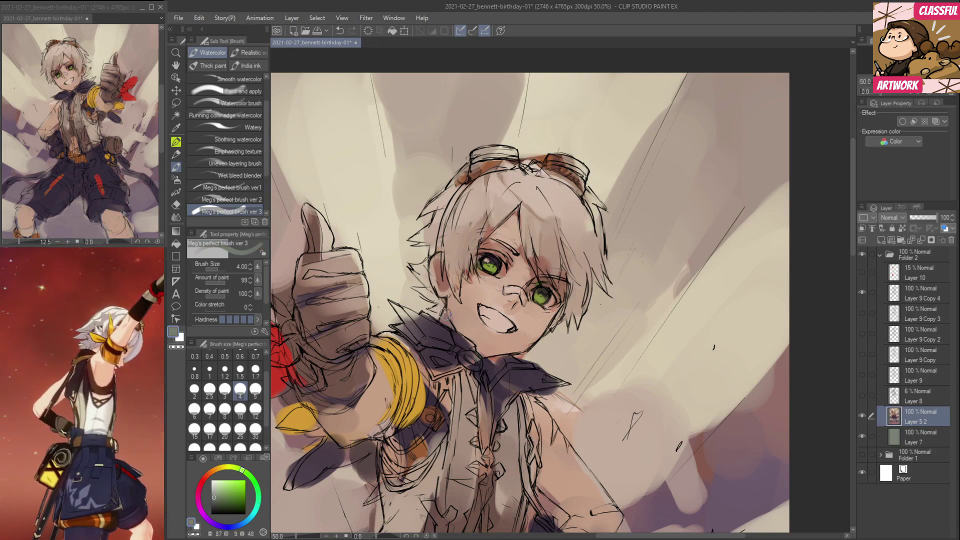
alt+click(451, 323)
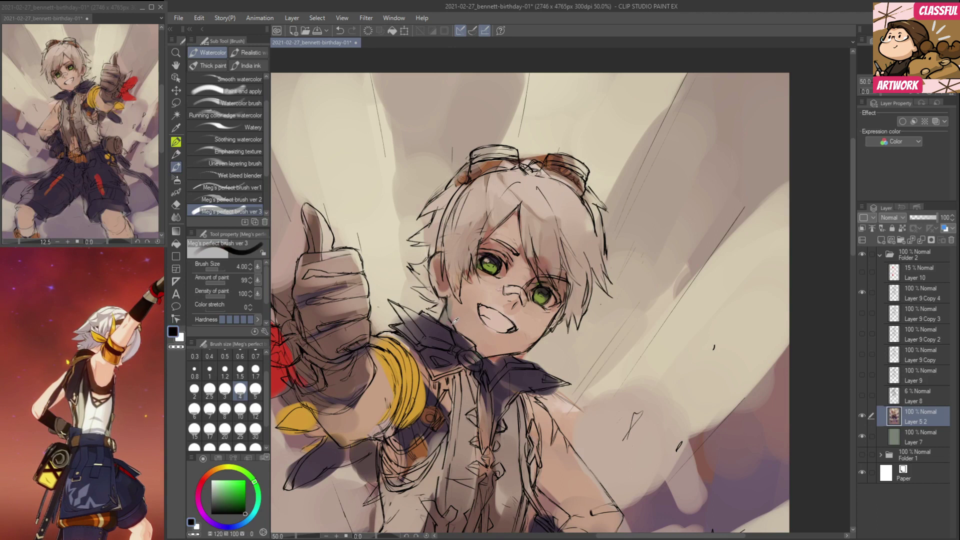
alt+click(452, 321)
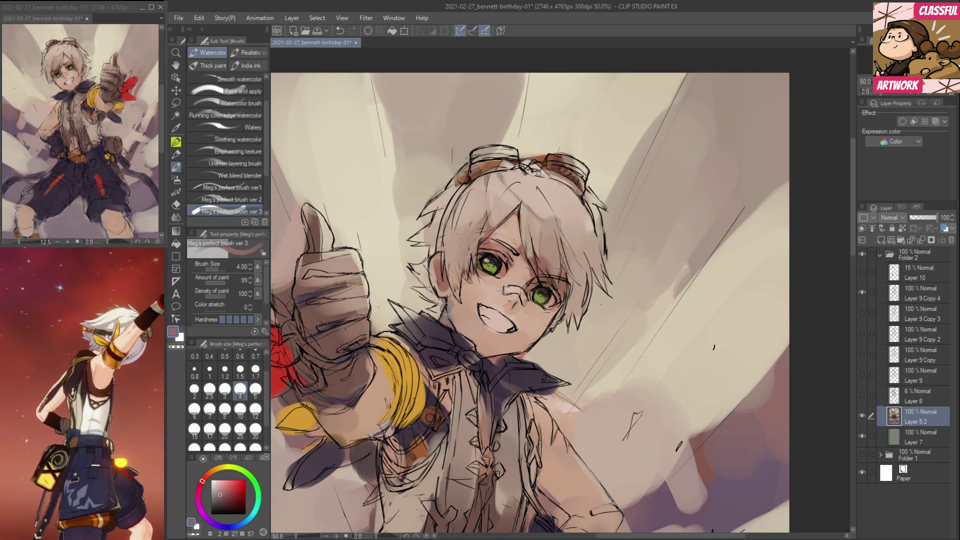
alt+click(446, 308)
Sample mauve and reddish-brown background tones and dab small accents into the shadowed rays on both sides of the character's waist.
scroll(411, 226, down, 5)
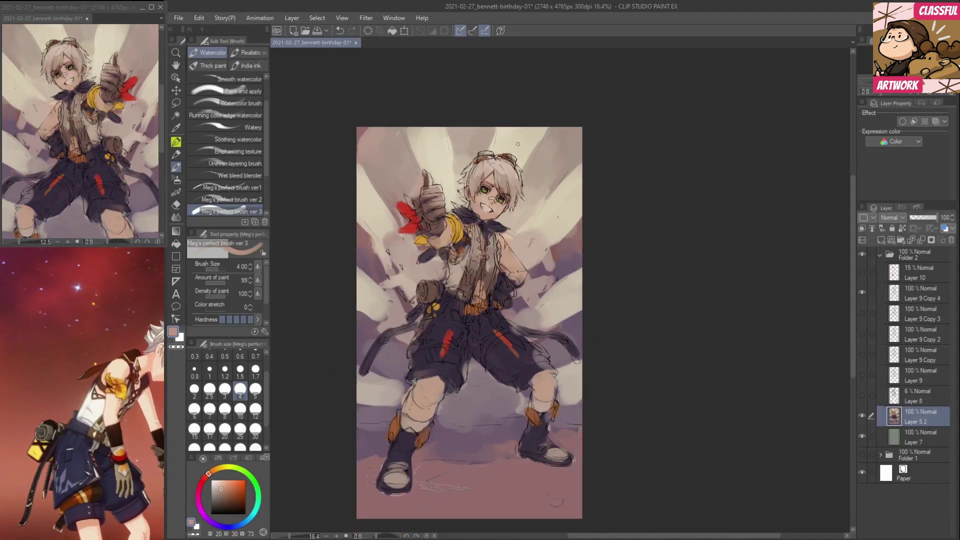
alt+click(398, 207)
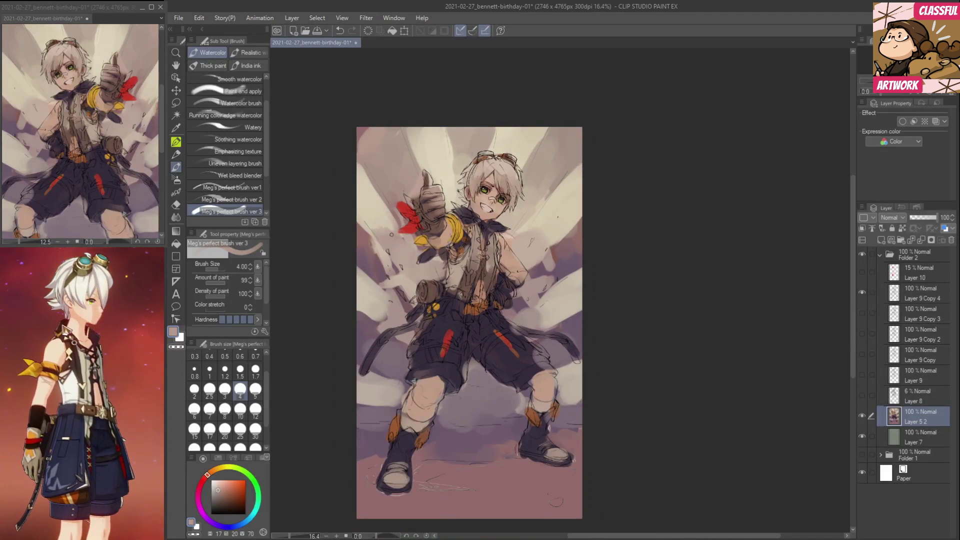
alt+click(375, 248)
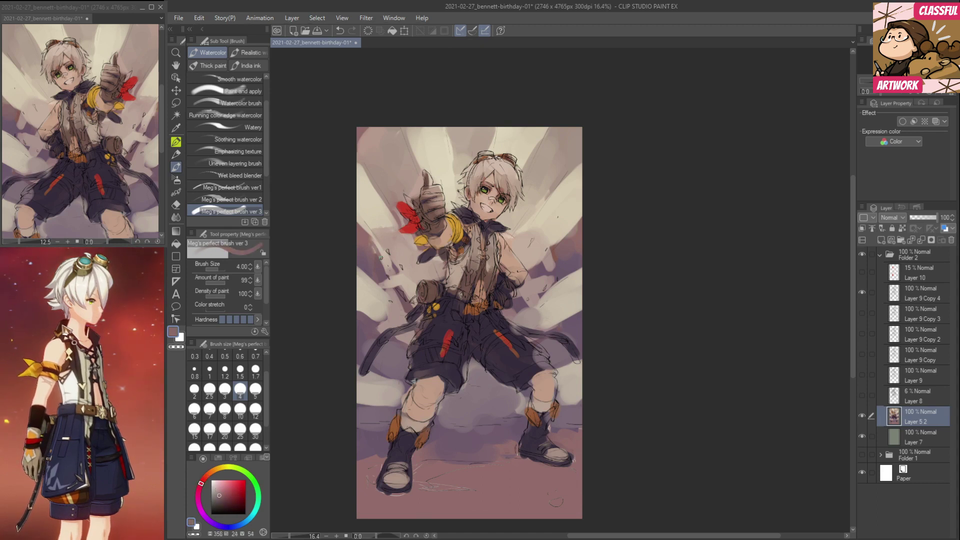
mouse_move(378, 259)
mouse_down()
mouse_move(394, 269)
mouse_move(379, 279)
mouse_move(401, 293)
mouse_move(417, 284)
mouse_move(417, 310)
mouse_up()
mouse_move(522, 293)
mouse_down()
mouse_move(535, 281)
mouse_move(521, 292)
mouse_move(548, 285)
mouse_up()
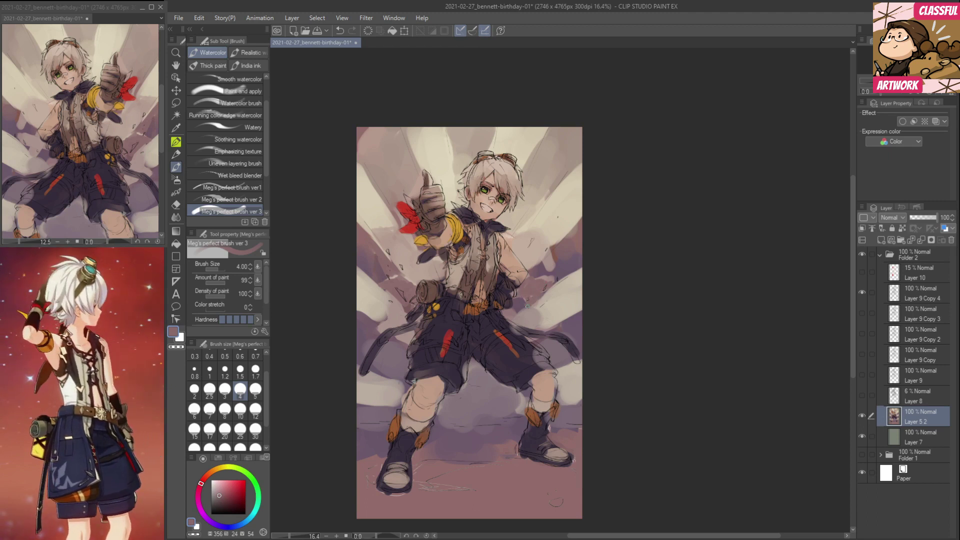
alt+click(552, 256)
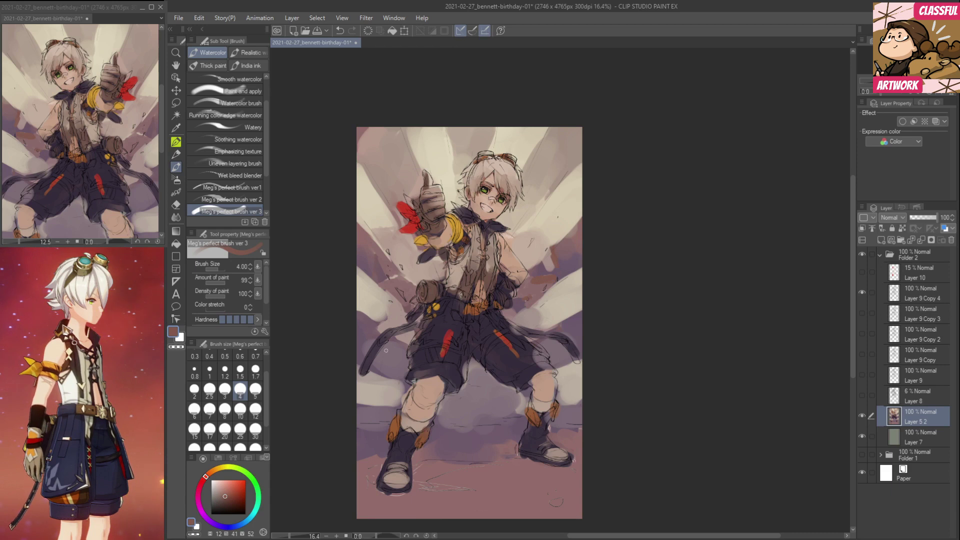
alt+click(579, 341)
alt+click(545, 324)
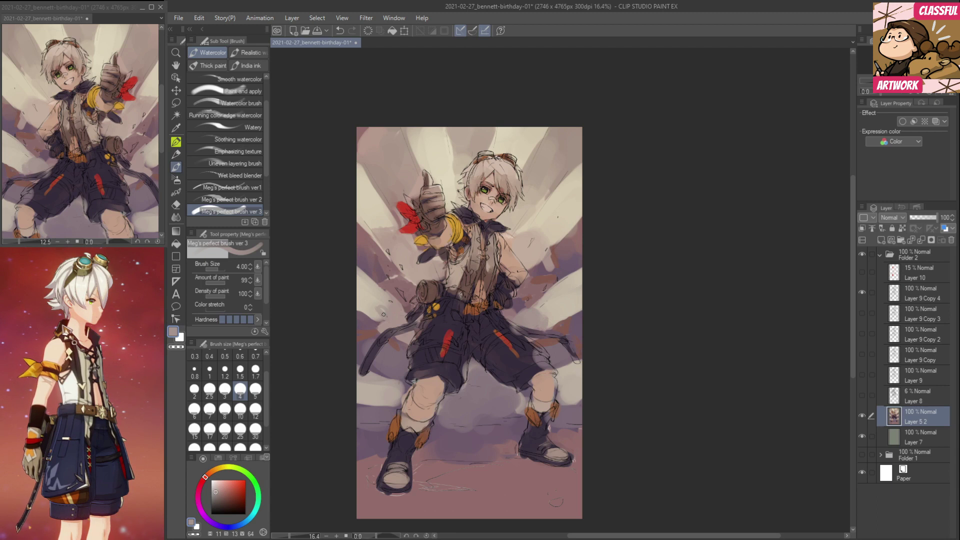
Set the brush size to 10 and paint the dark ray beside the hip pouch with sampled mauve tones.
key(bracketright)
key(bracketright)
key(bracketright)
key(bracketright)
key(bracketright)
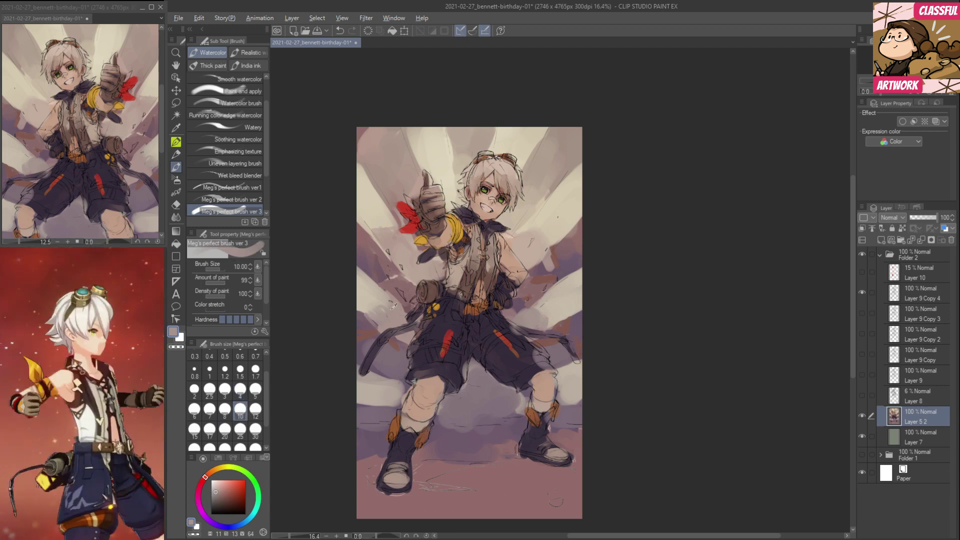
alt+click(369, 300)
mouse_move(391, 309)
mouse_down()
mouse_move(367, 316)
mouse_move(410, 313)
mouse_up()
alt+click(369, 316)
alt+click(392, 291)
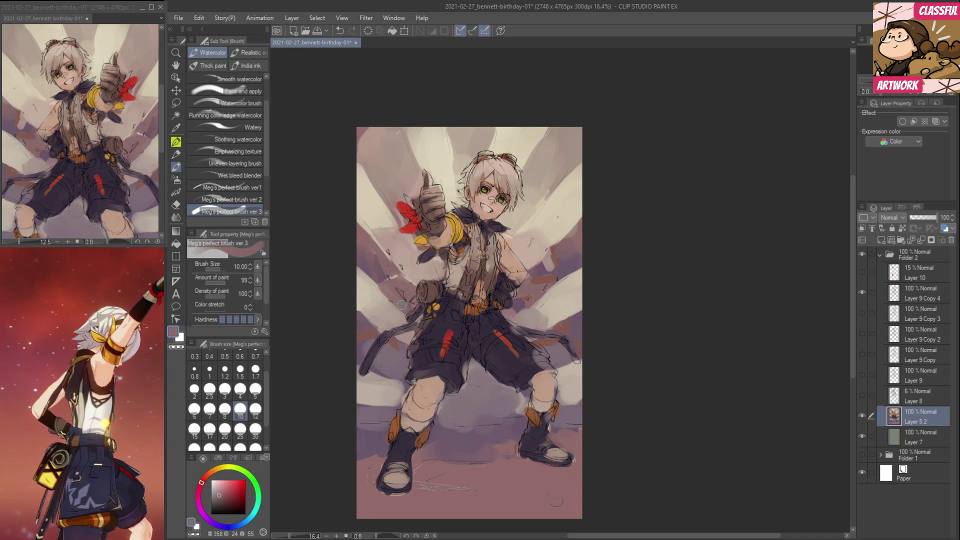
Paint the dark ray beside the bent elbow with sampled mauve and reddish tones, covering the light spots there.
alt+click(542, 281)
alt+click(541, 288)
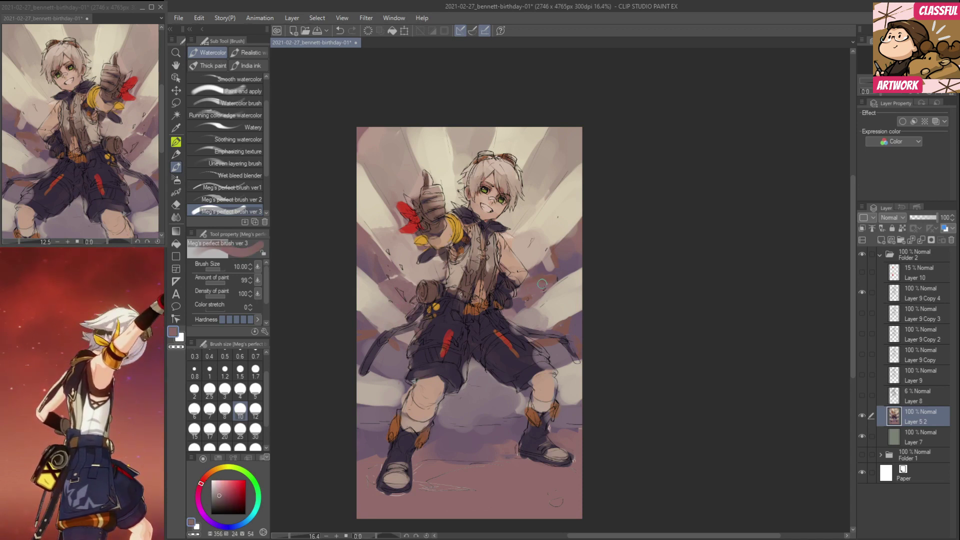
alt+click(523, 301)
drag(515, 305, 529, 297)
alt+click(538, 283)
mouse_move(545, 265)
mouse_down()
mouse_move(548, 254)
mouse_move(570, 275)
mouse_move(573, 248)
mouse_up()
alt+click(539, 269)
alt+click(538, 269)
alt+click(567, 264)
alt+click(575, 263)
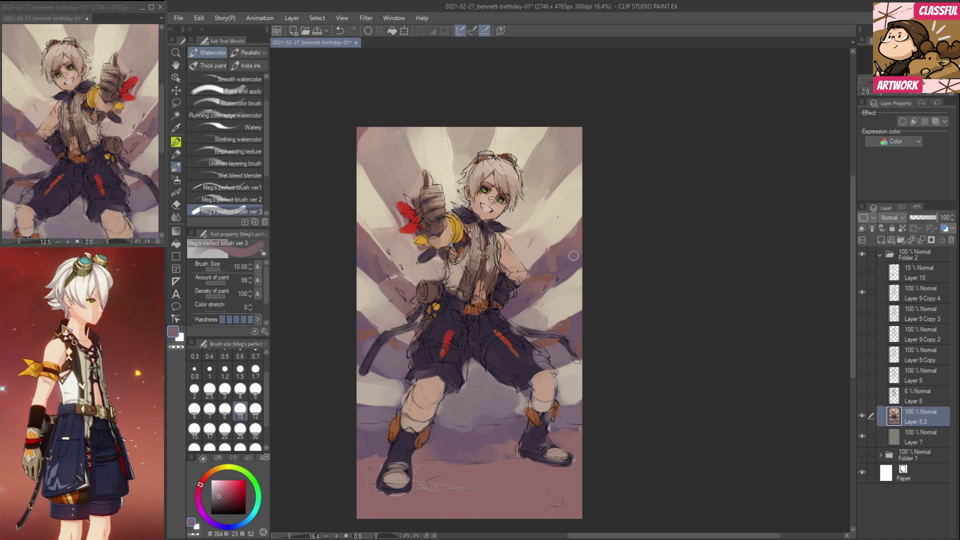
Sample a reddish brown and warm up the dark rays beside the torso and next to the raised thumb.
alt+click(369, 333)
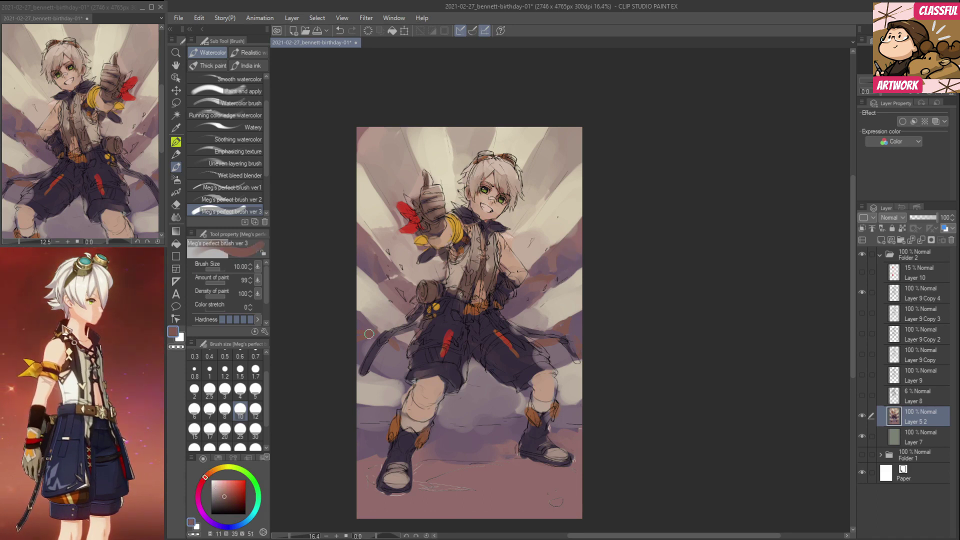
drag(397, 275, 394, 275)
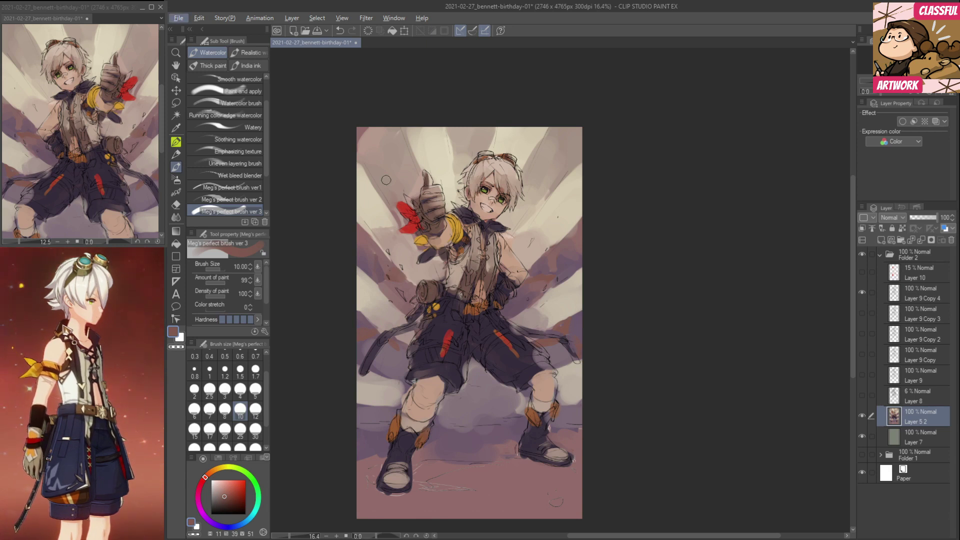
drag(384, 186, 400, 173)
alt+click(405, 172)
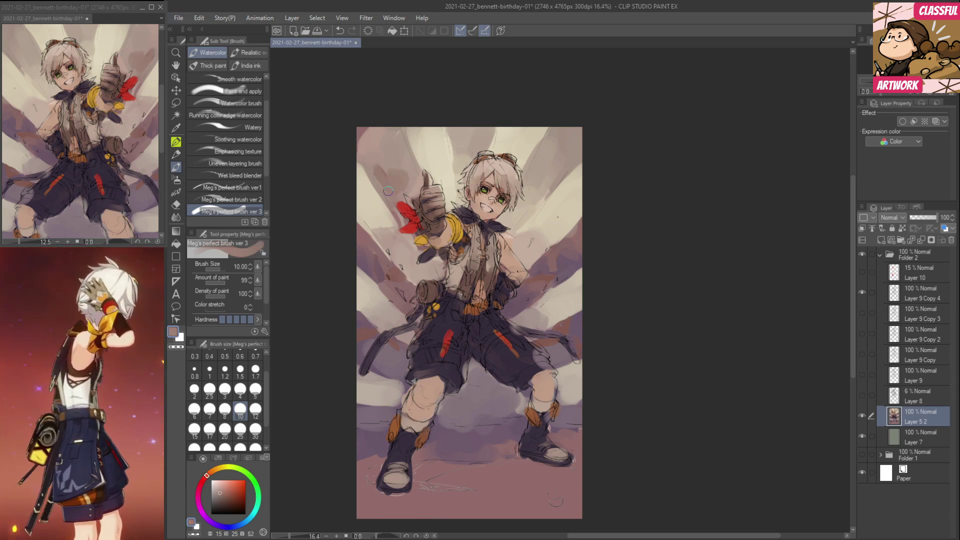
mouse_move(397, 159)
mouse_down()
mouse_move(381, 175)
mouse_move(390, 169)
mouse_up()
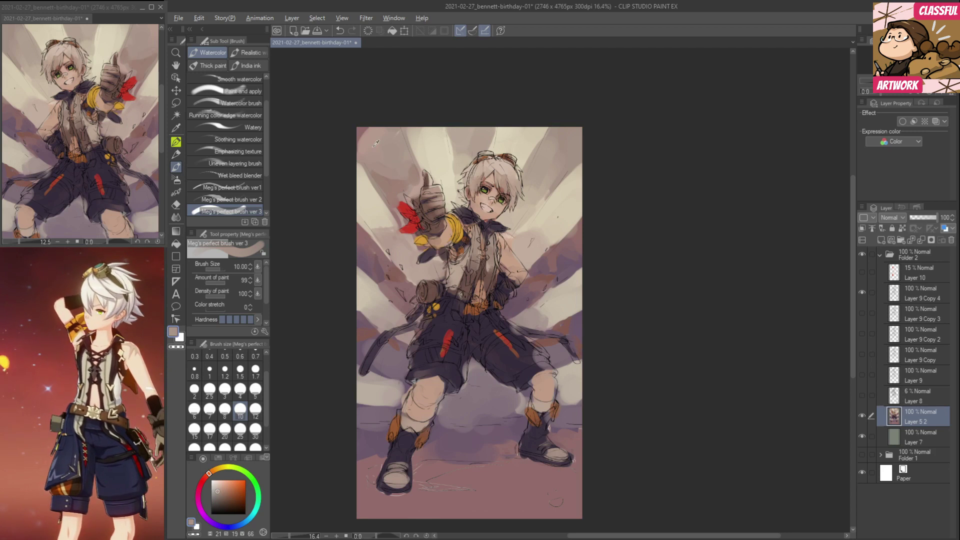
Sample pinkish mauves and rework the dark ray in the canvas corner beyond the raised thumb.
alt+click(365, 140)
drag(373, 133, 356, 147)
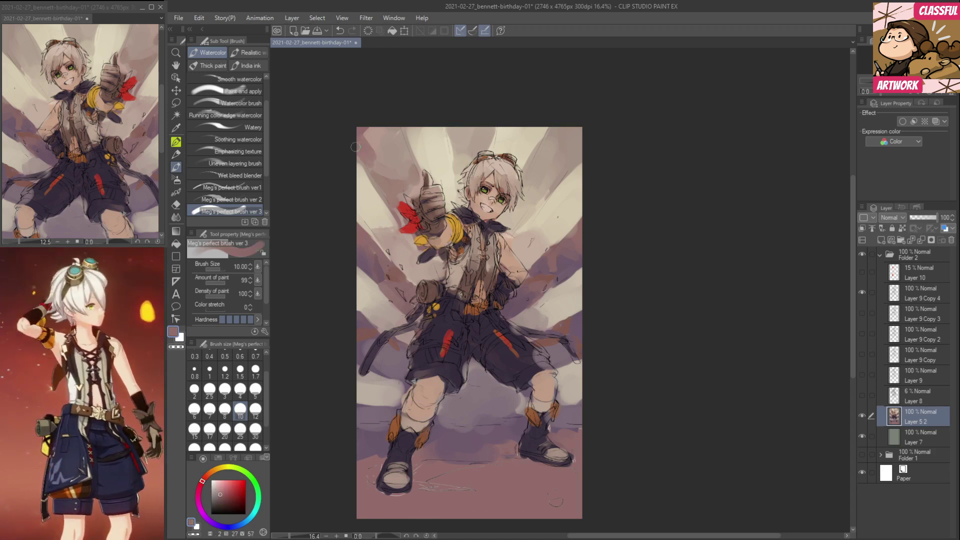
alt+click(386, 142)
alt+click(385, 148)
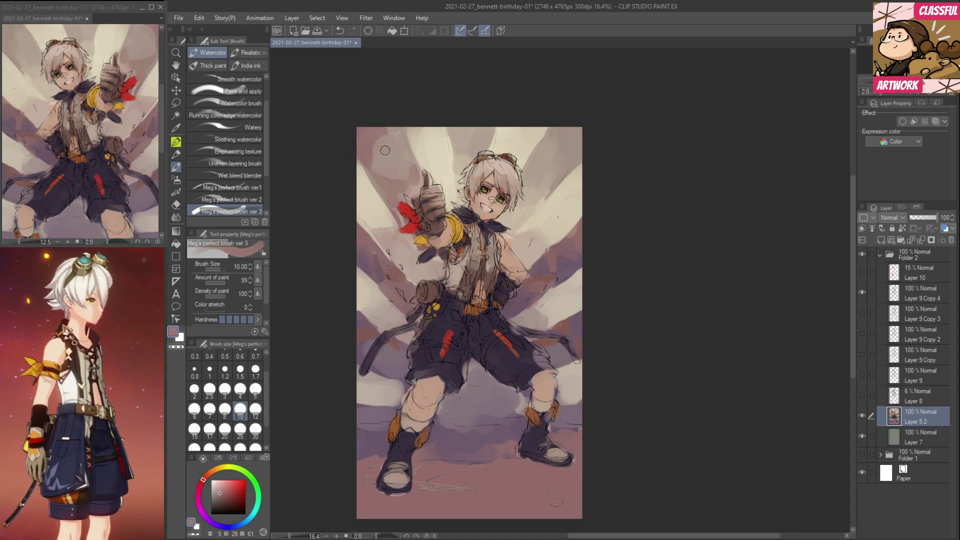
alt+click(389, 151)
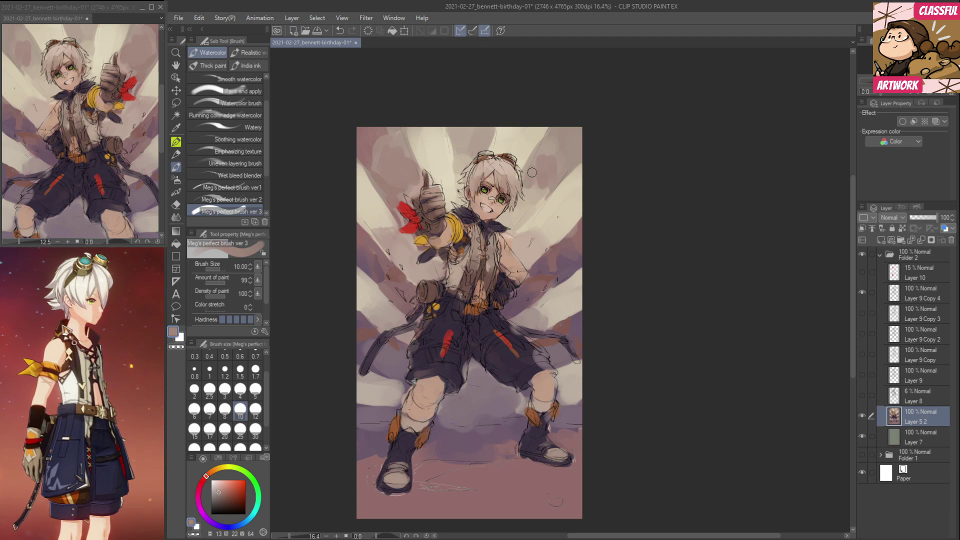
Sample mauve tones and deepen the dark ray in the upper canvas corner opposite the raised thumb.
alt+click(568, 244)
alt+click(569, 253)
alt+click(580, 234)
drag(557, 155, 569, 134)
drag(572, 141, 556, 170)
alt+click(566, 143)
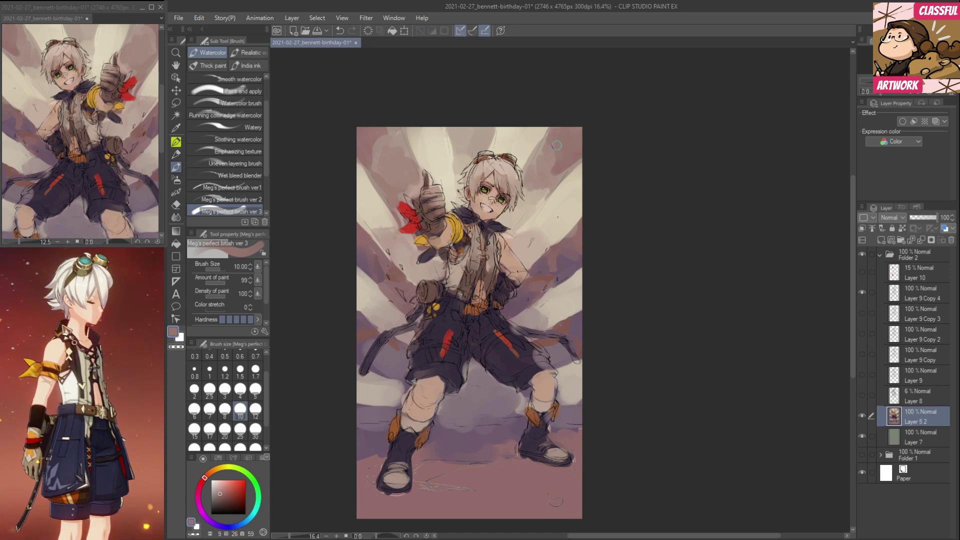
Refine the dark ray directly above the goggles and its pale neighbours with sampled mauve and cream tones.
alt+click(465, 134)
alt+click(460, 143)
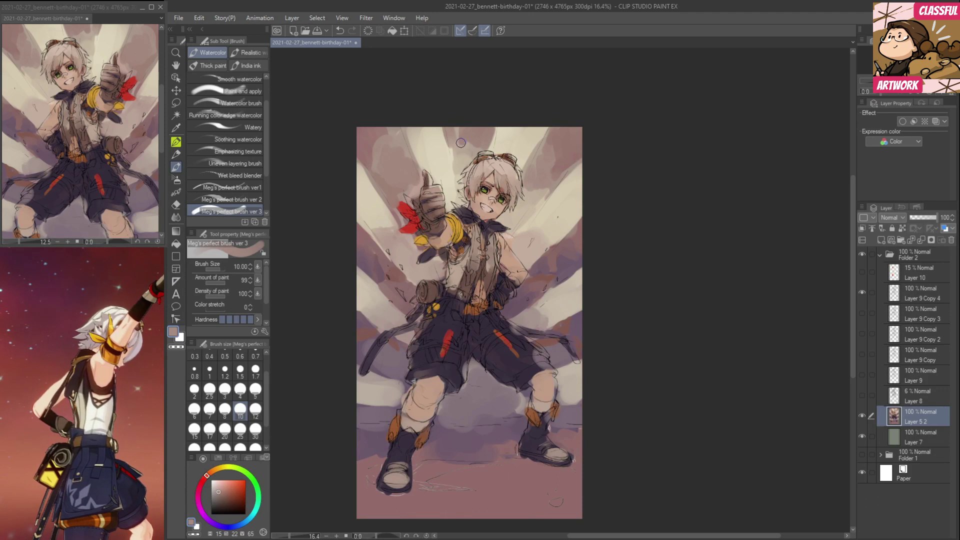
alt+click(483, 146)
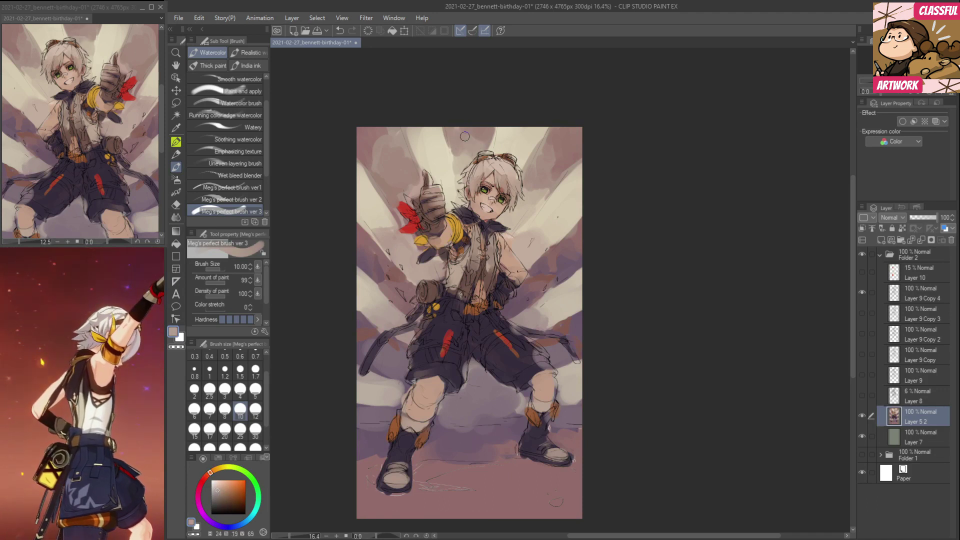
alt+click(454, 175)
alt+click(439, 147)
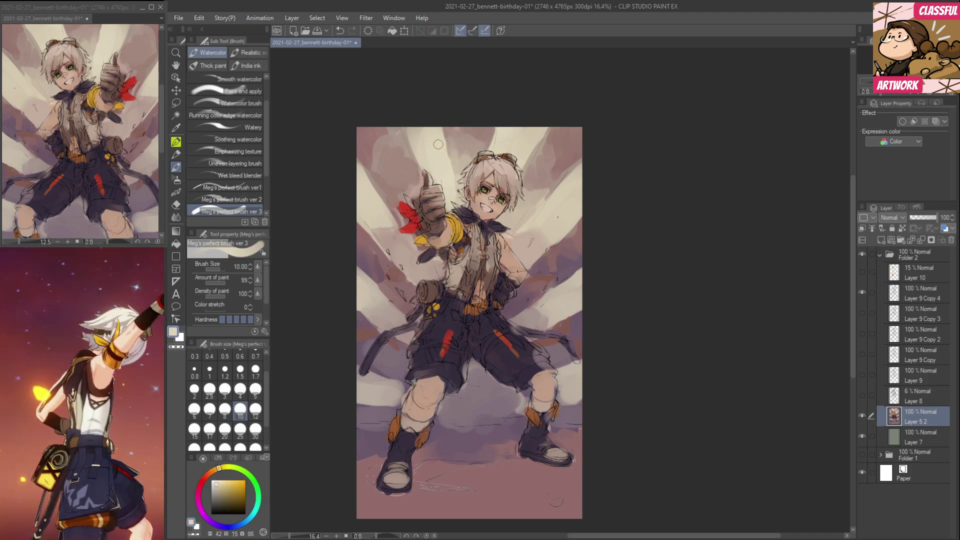
alt+click(493, 144)
drag(489, 140, 486, 145)
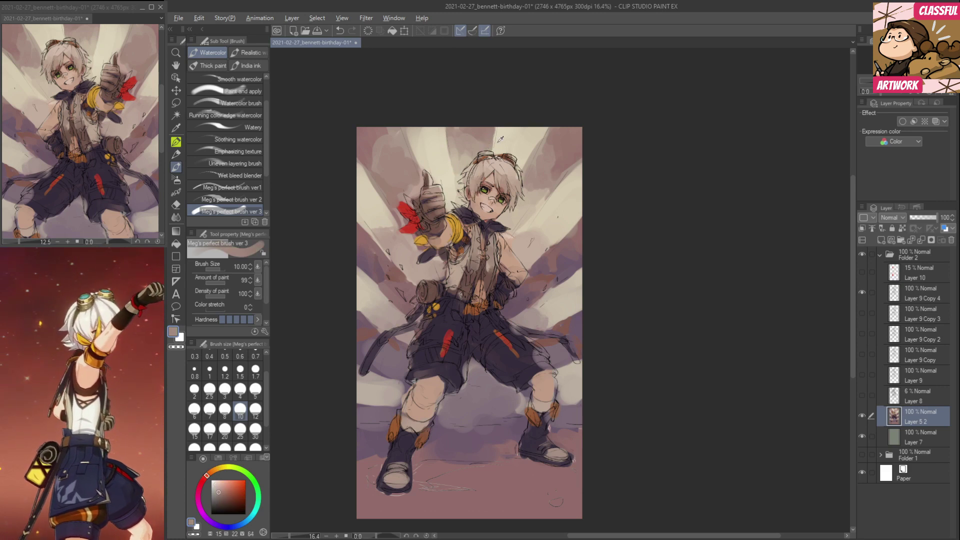
alt+click(500, 136)
Trim the red wrist bow with sampled background tones and touch up the pale ray beside the opposite shoulder.
alt+click(376, 224)
mouse_move(395, 229)
mouse_down()
mouse_move(390, 238)
mouse_move(376, 231)
mouse_move(400, 255)
mouse_move(378, 193)
mouse_up()
alt+click(398, 243)
alt+click(414, 228)
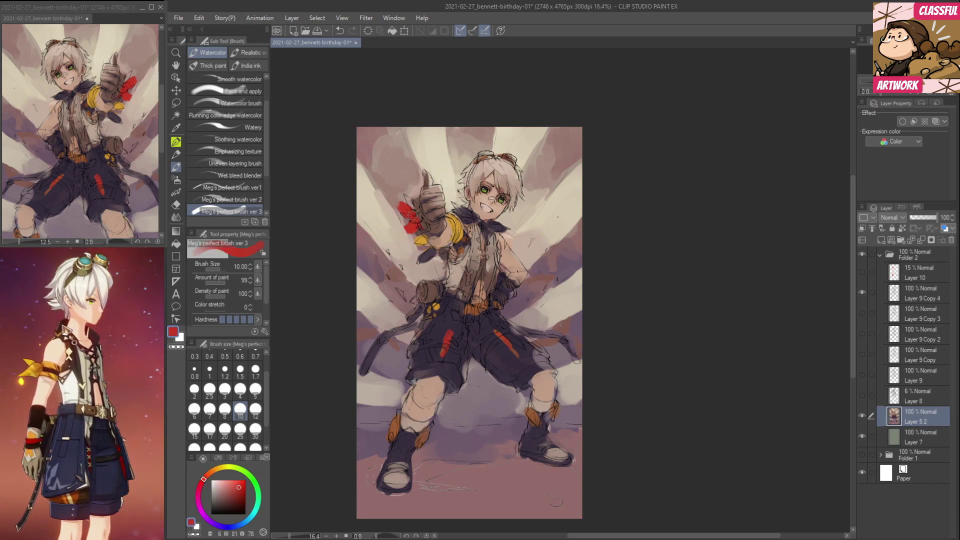
alt+click(401, 197)
drag(408, 197, 416, 232)
alt+click(388, 214)
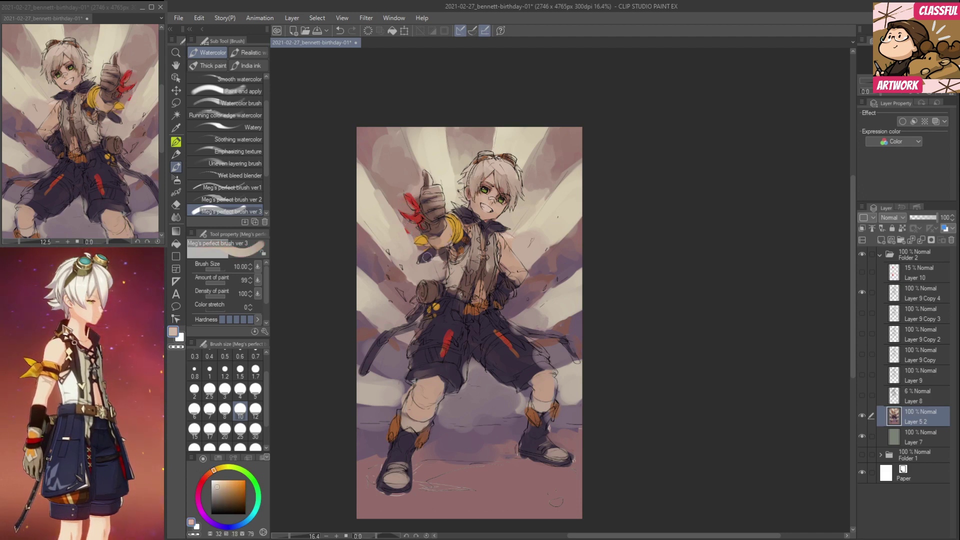
alt+click(536, 201)
drag(537, 194, 518, 230)
Repaint the thumbs-up glove in sampled brown, then add dark navy and lighter grey-brown finger details at brush size 4.
alt+click(432, 215)
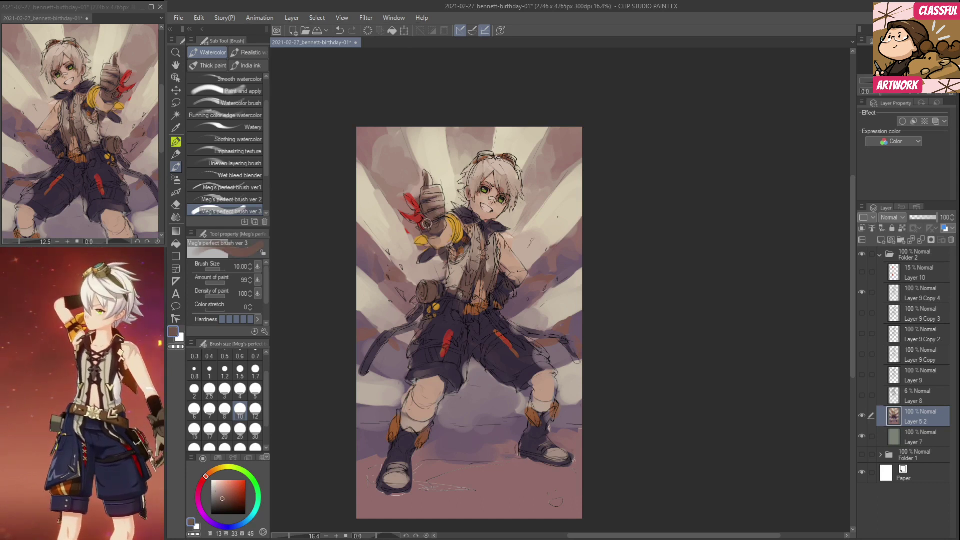
mouse_move(443, 209)
mouse_down()
mouse_move(429, 215)
mouse_move(424, 198)
mouse_move(439, 195)
mouse_move(425, 173)
mouse_move(433, 198)
mouse_up()
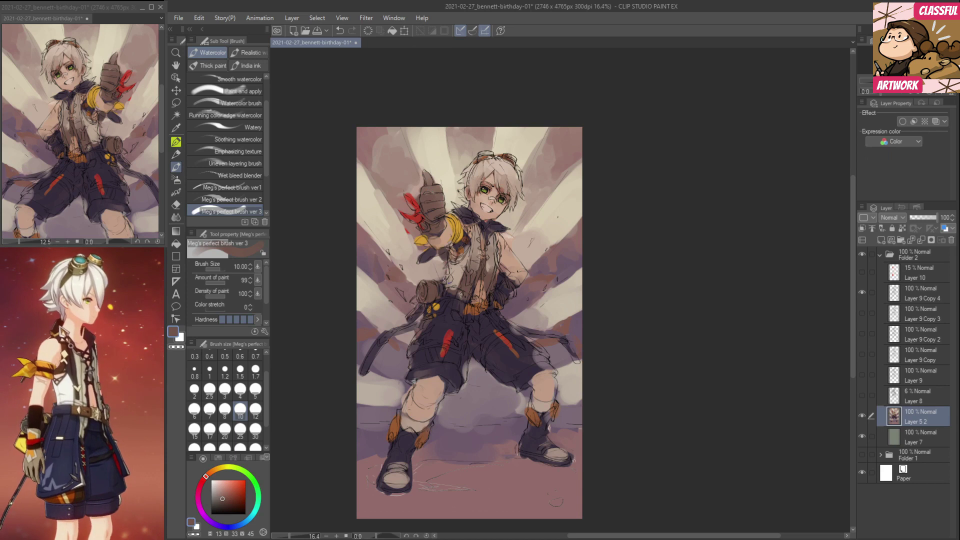
alt+click(453, 321)
click(241, 390)
mouse_move(427, 211)
mouse_down()
mouse_move(440, 206)
mouse_move(442, 191)
mouse_move(425, 171)
mouse_move(429, 186)
mouse_up()
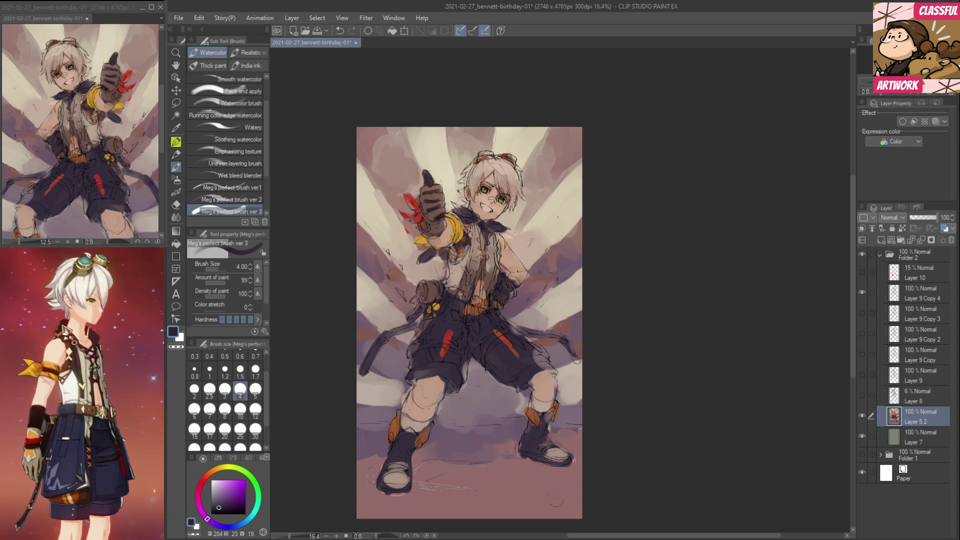
alt+click(435, 189)
alt+click(476, 249)
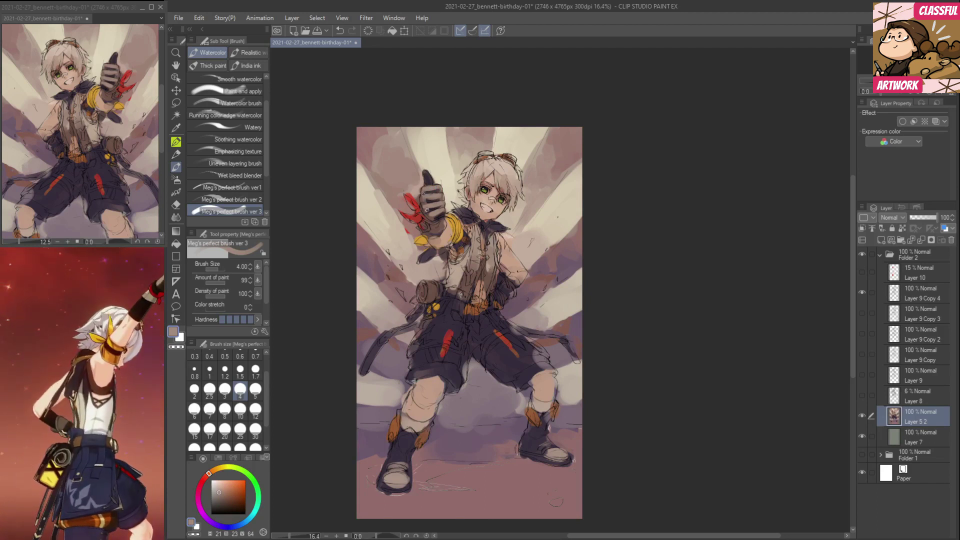
Add small purple and cream touches to the background between the raised glove and the hair.
alt+click(471, 184)
key(d)
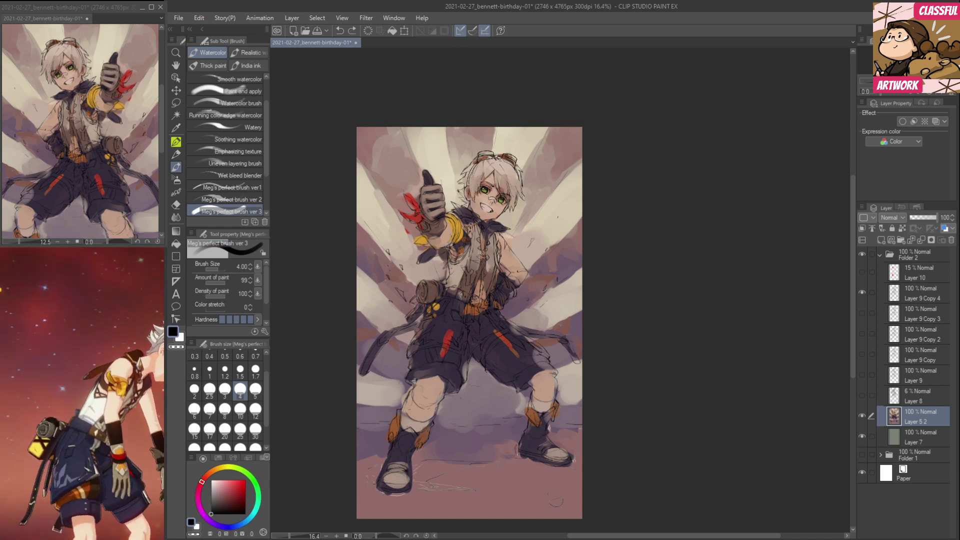
alt+click(547, 260)
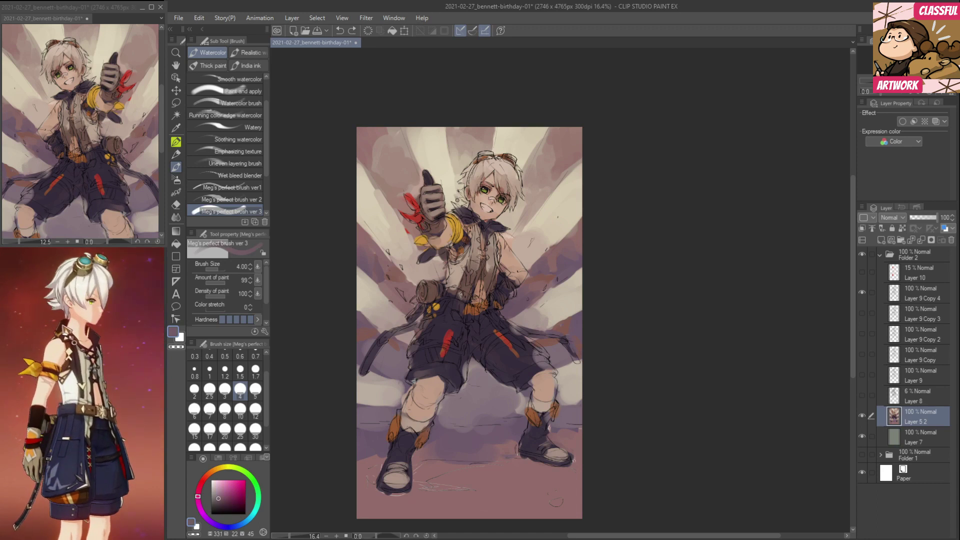
mouse_move(455, 186)
mouse_down()
mouse_move(455, 159)
mouse_move(460, 191)
mouse_up()
alt+click(445, 184)
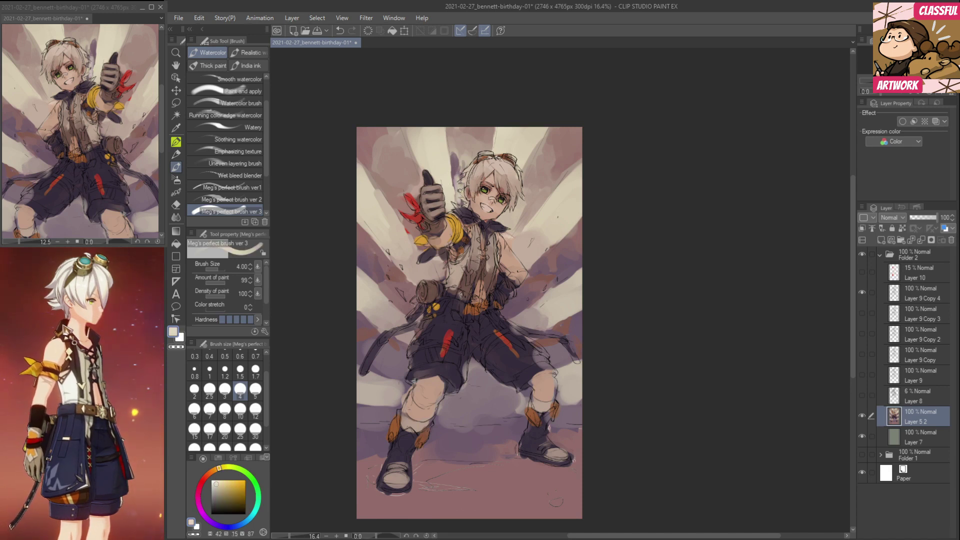
alt+click(466, 159)
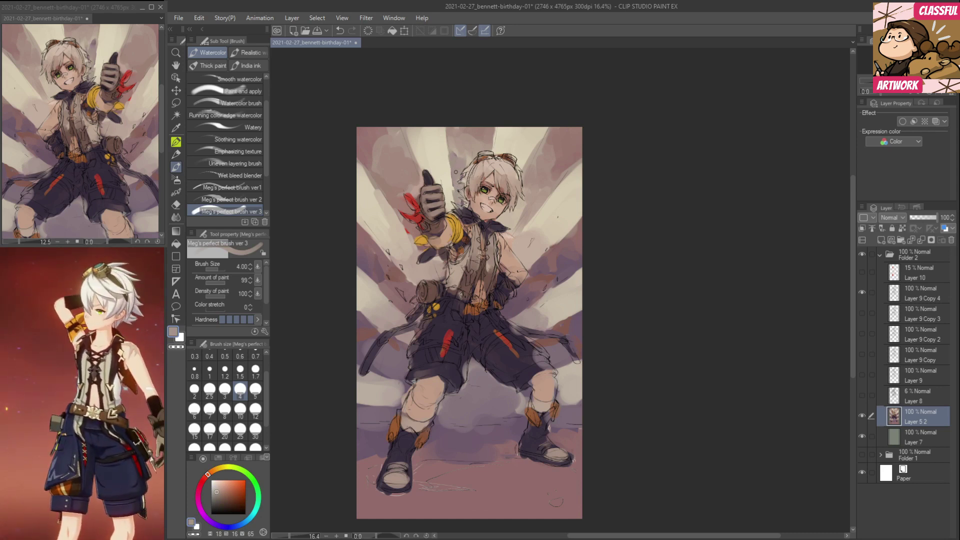
Pick a bright salmon and paint small flecks across the background around the head and raised glove.
click(225, 481)
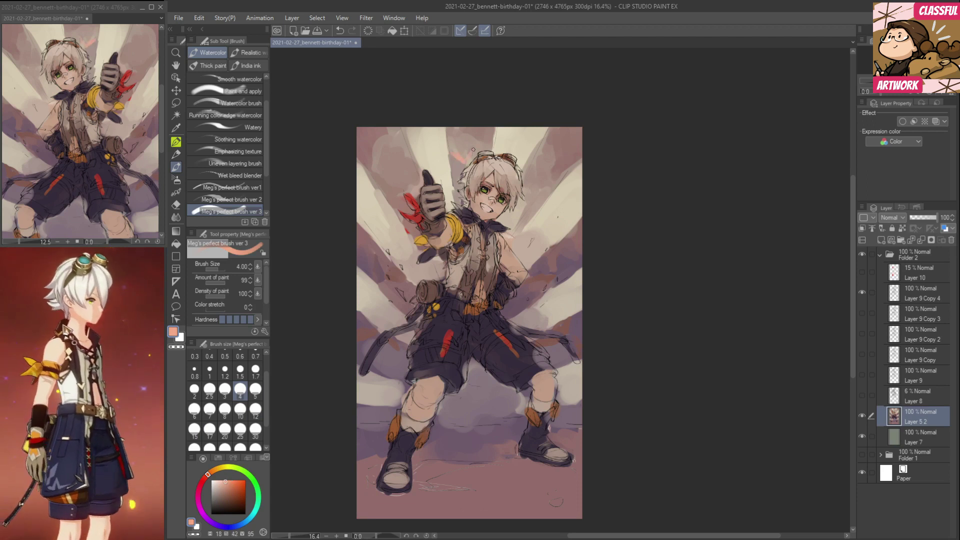
drag(535, 163, 539, 183)
drag(543, 183, 550, 190)
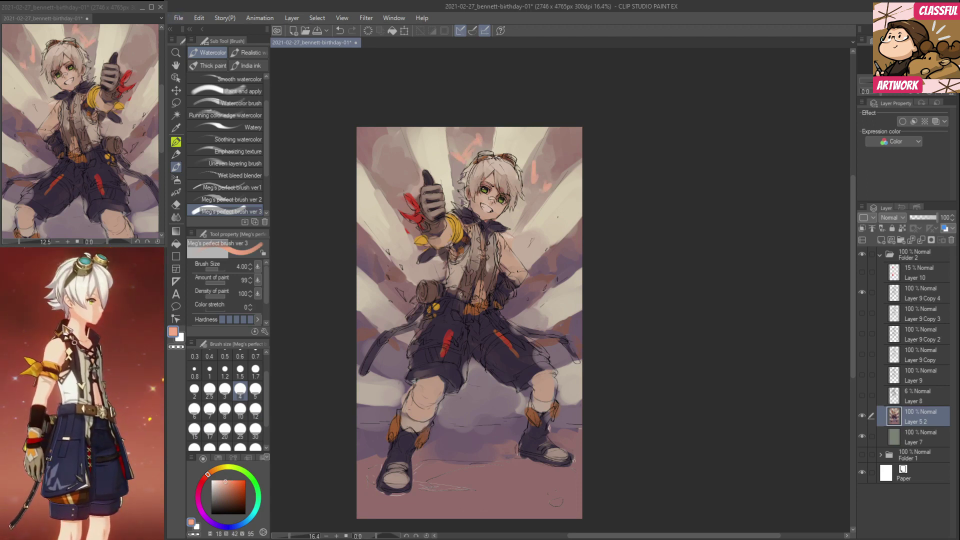
drag(375, 180, 399, 200)
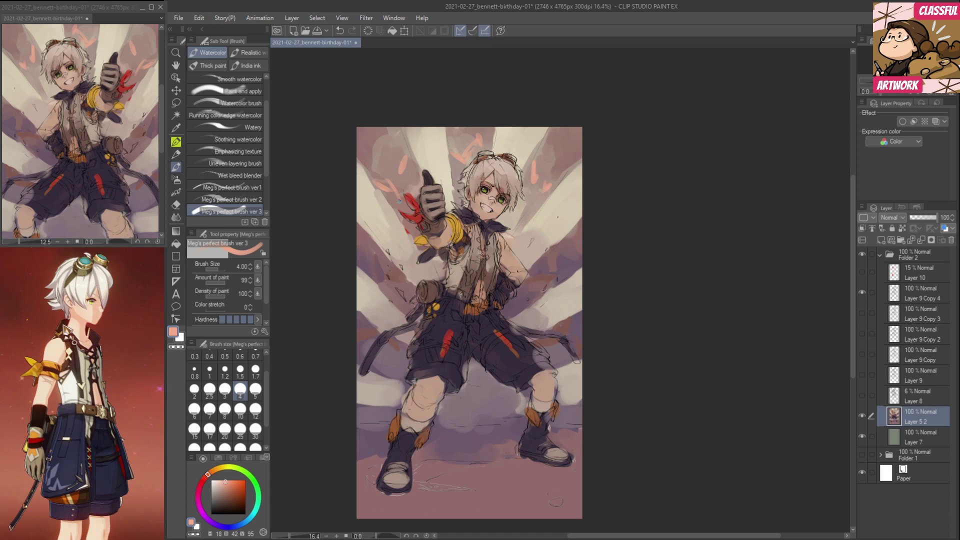
Set the brush size to 10 and soften the salmon patches in the upper background with sampled muted pink tones.
click(240, 409)
alt+click(400, 158)
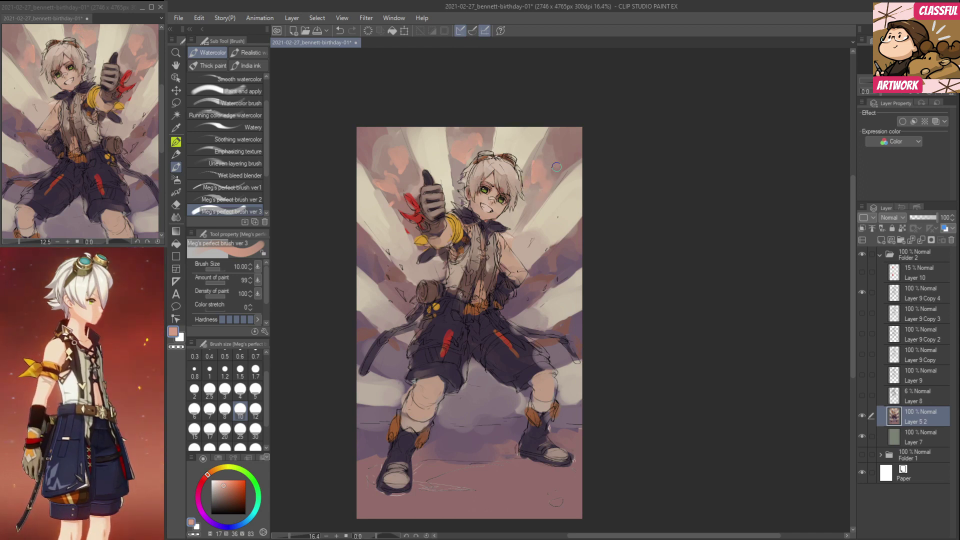
alt+click(570, 155)
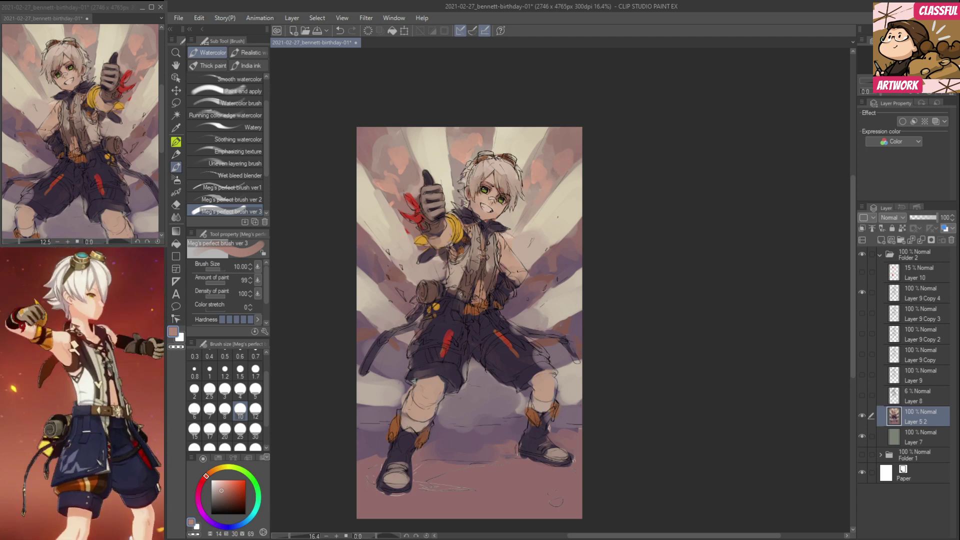
Pick a pale greyish blue and paint patches under the raised arm, beside the far shoulder and next to the hips.
alt+click(428, 265)
drag(440, 263, 432, 277)
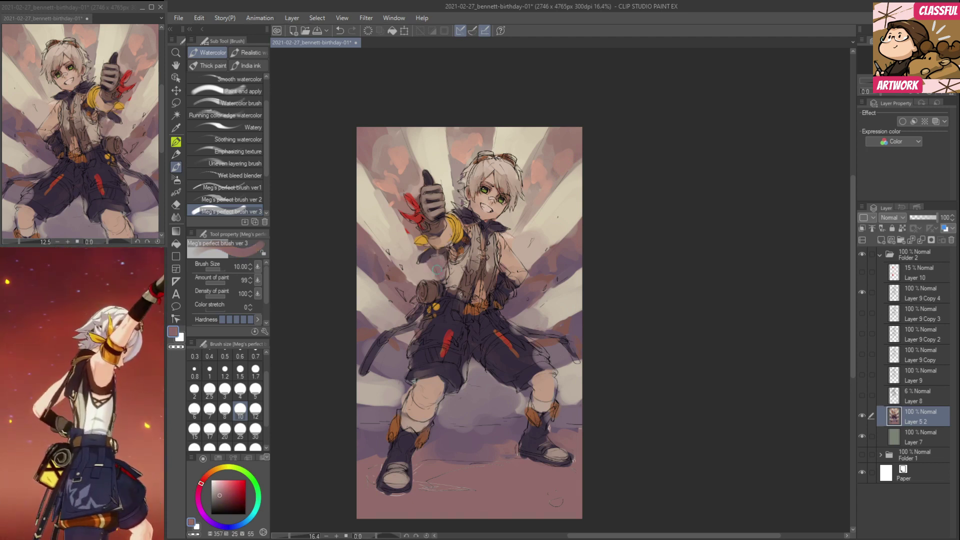
click(235, 527)
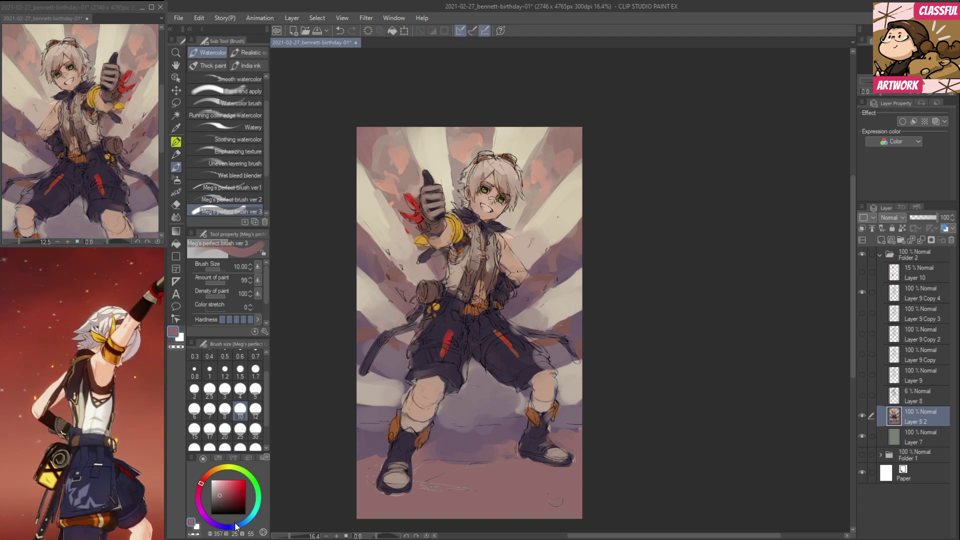
click(216, 491)
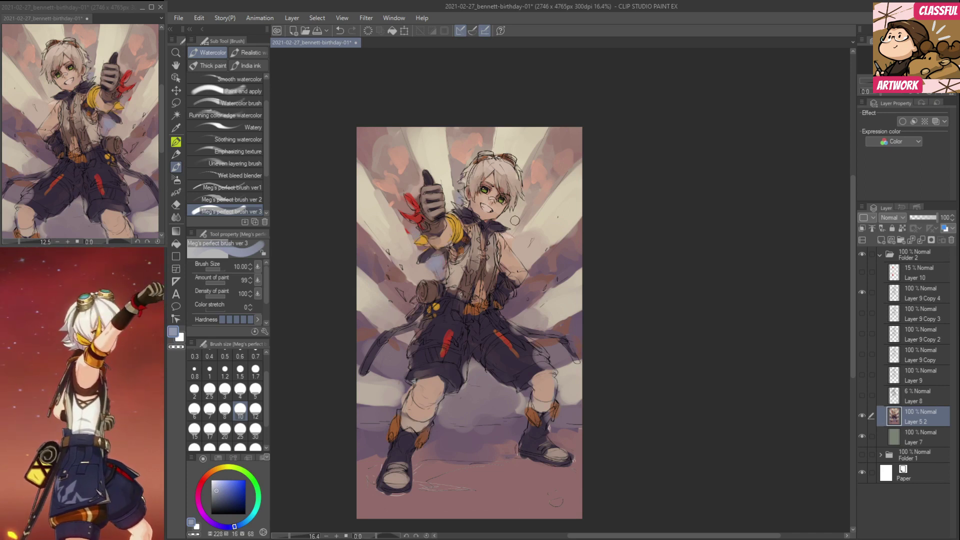
drag(406, 297, 408, 306)
mouse_move(508, 313)
mouse_down()
mouse_move(520, 301)
mouse_move(515, 309)
mouse_up()
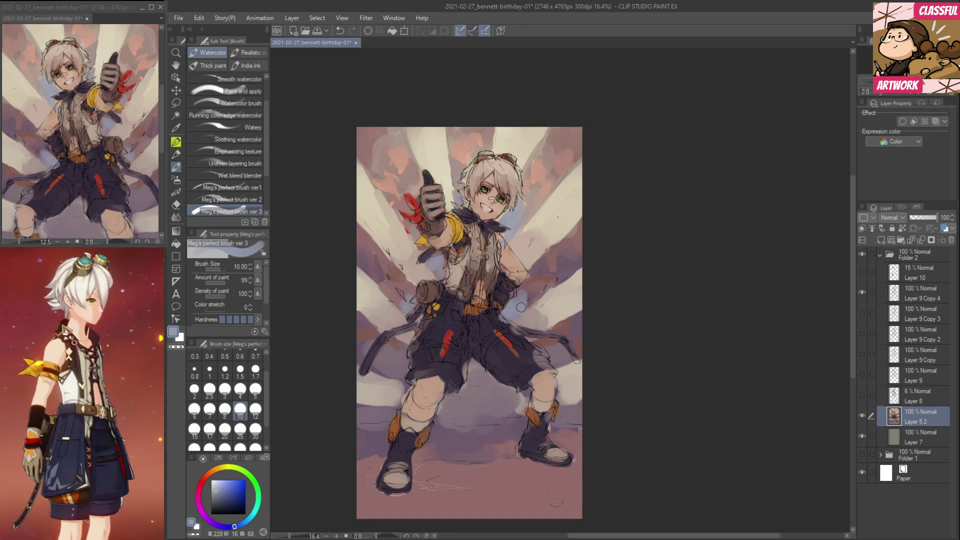
Paint blue and sampled grey-purple background shadows between and beside the legs, around the waist, and near both shoulders.
drag(407, 362, 405, 371)
mouse_move(468, 391)
mouse_down()
mouse_move(487, 405)
mouse_move(460, 403)
mouse_move(499, 409)
mouse_move(473, 375)
mouse_move(495, 373)
mouse_up()
alt+click(487, 406)
drag(398, 364, 394, 370)
drag(395, 369, 386, 361)
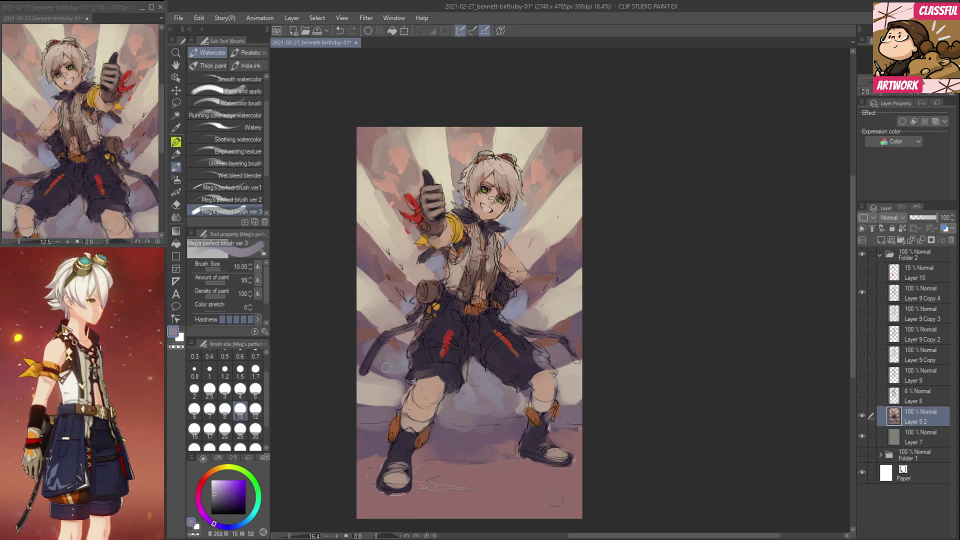
drag(401, 298, 406, 293)
drag(536, 205, 519, 222)
drag(423, 252, 420, 246)
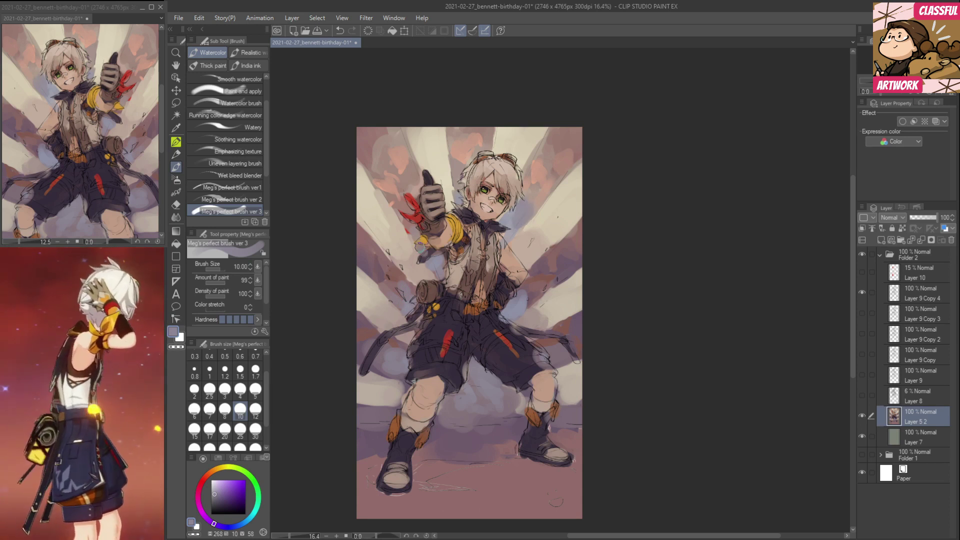
drag(534, 290, 527, 301)
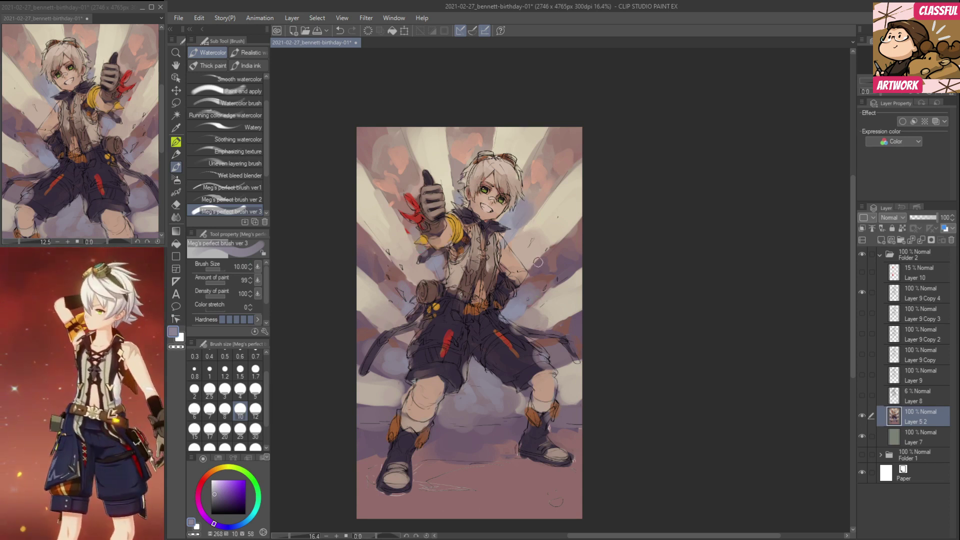
Touch up the pale rays beside the neck, under the raised arm and around the hips with sampled cream and purple.
alt+click(525, 214)
alt+click(540, 225)
drag(512, 220, 505, 236)
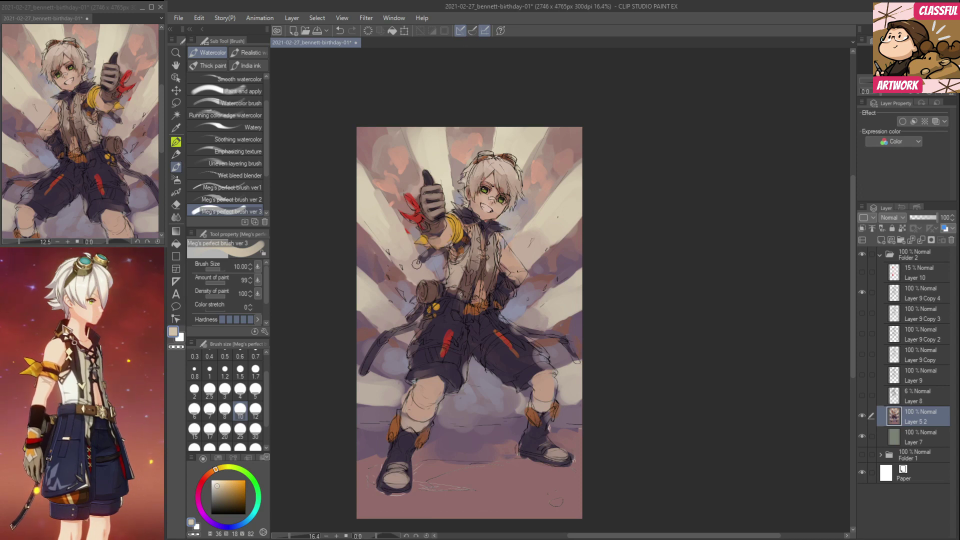
drag(419, 234, 433, 264)
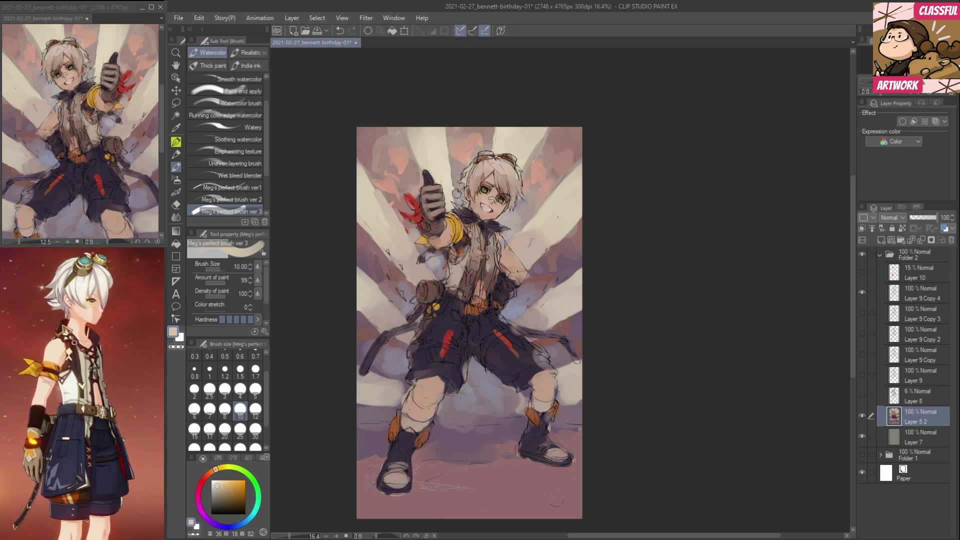
mouse_move(516, 315)
mouse_down()
mouse_move(508, 303)
mouse_move(518, 311)
mouse_up()
drag(403, 307, 408, 296)
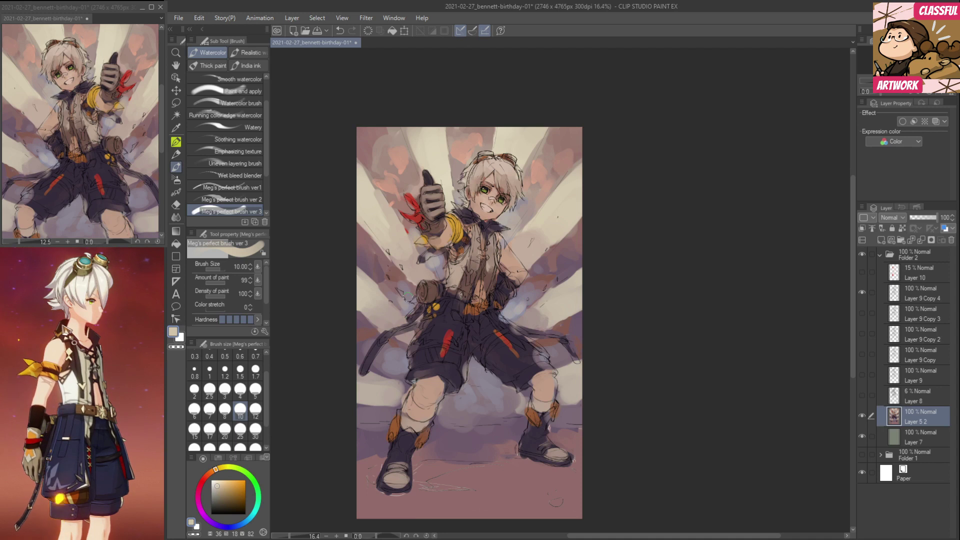
alt+click(532, 299)
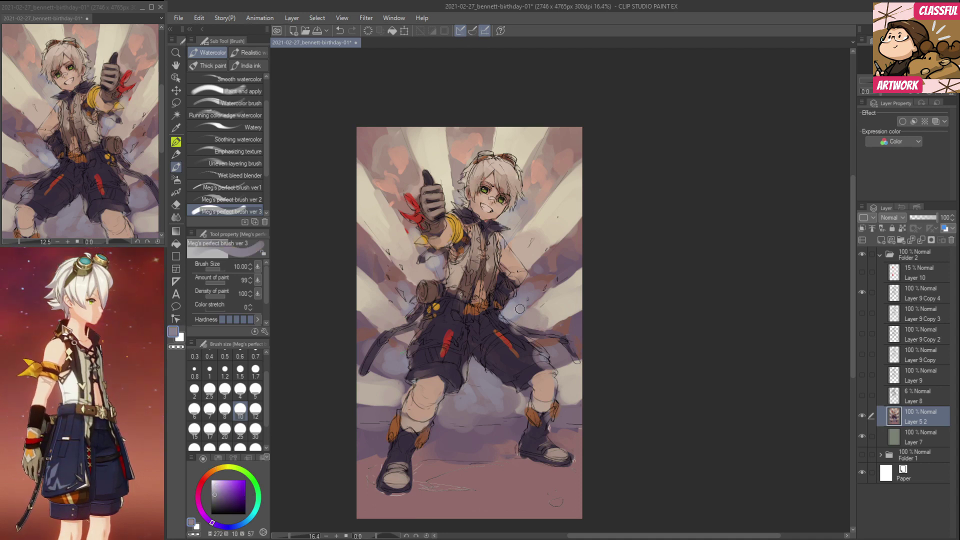
Repaint the lower forearm of the hand-on-hip arm in sampled skin tone and sample grey from under the raised arm.
alt+click(497, 271)
mouse_move(495, 283)
mouse_down()
mouse_move(488, 292)
mouse_move(495, 288)
mouse_up()
drag(509, 273, 500, 287)
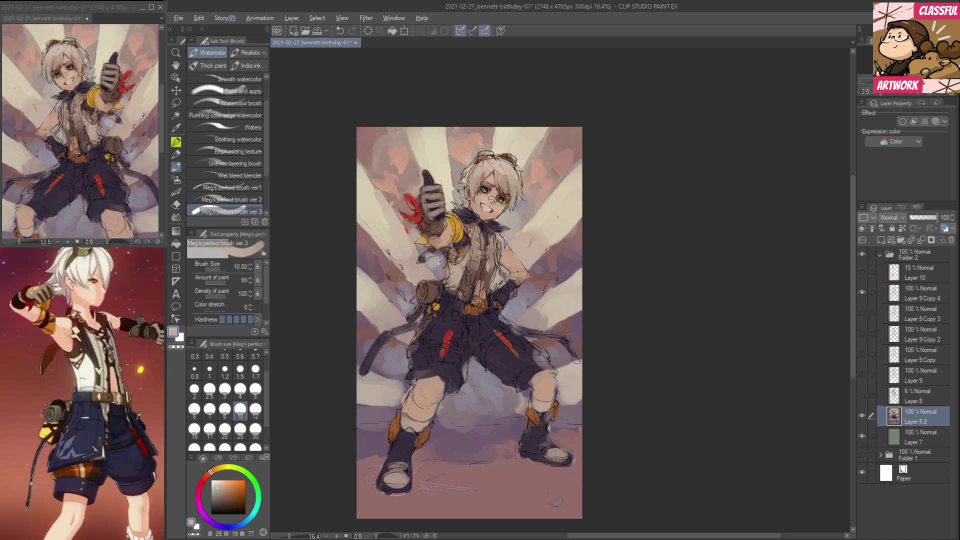
alt+click(433, 275)
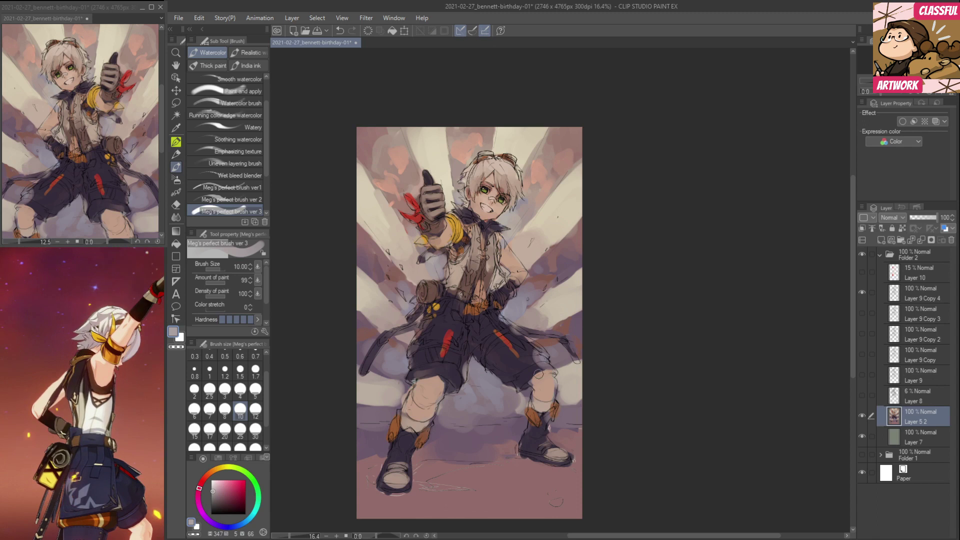
Refine the face and the surrounding hair edge with sampled skin and hair tones, reducing the brush size to 1.5.
scroll(465, 251, up, 4)
drag(466, 260, 498, 338)
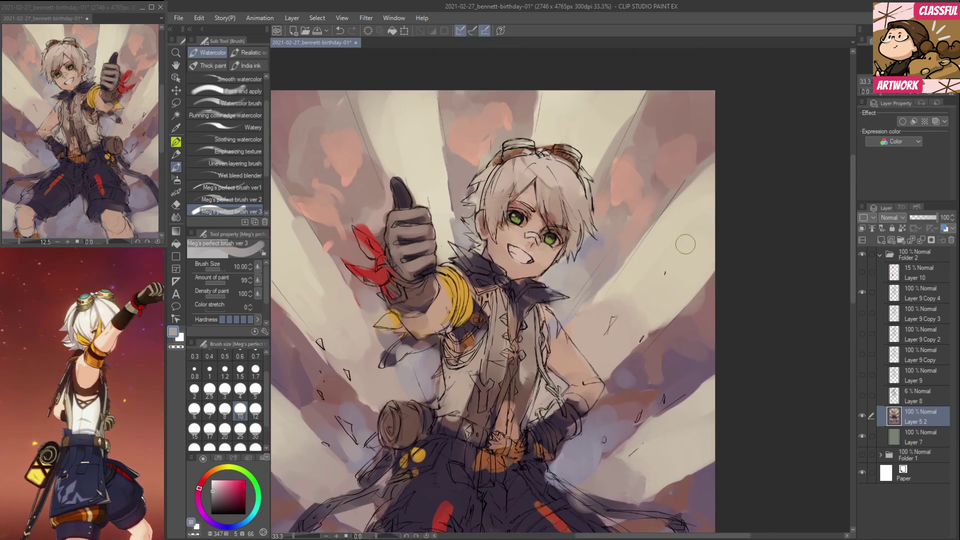
click(75, 491)
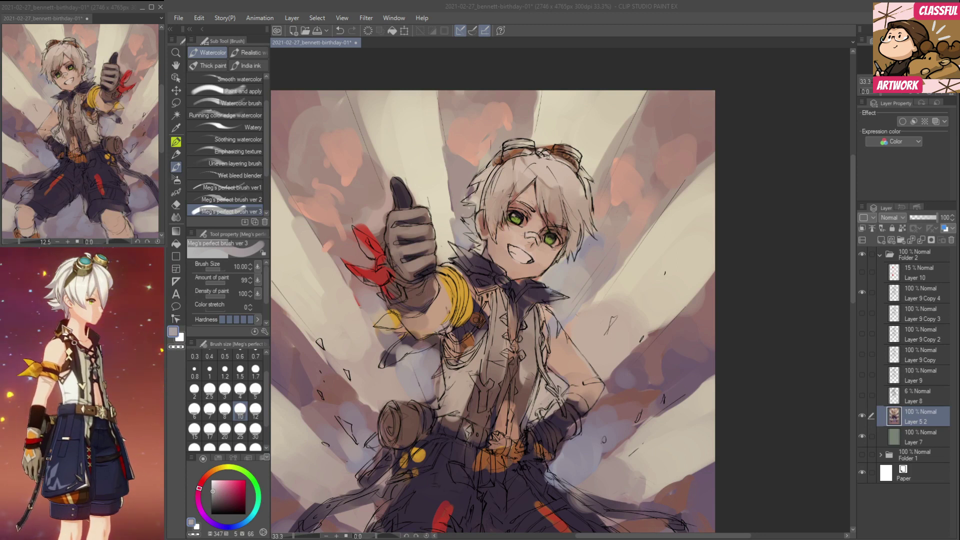
click(486, 199)
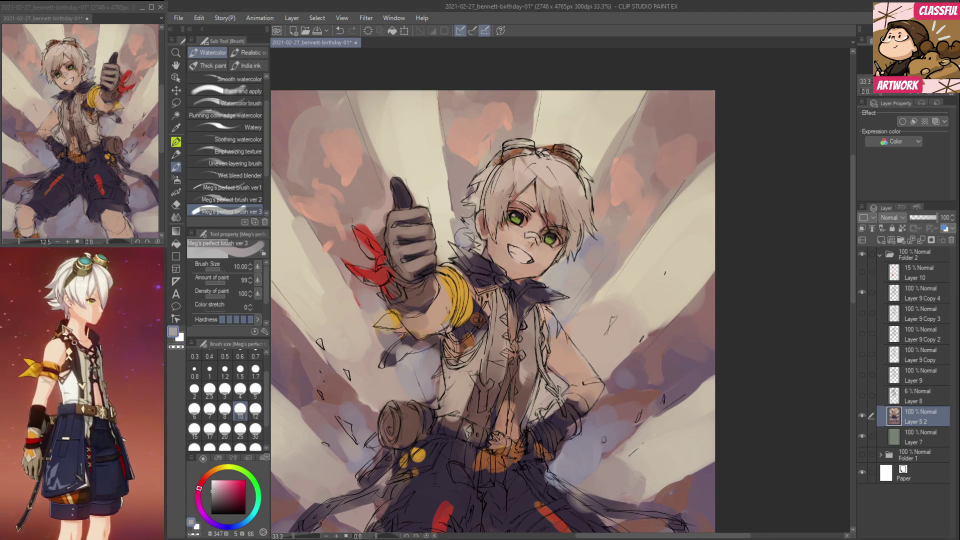
drag(464, 237, 472, 265)
alt+click(502, 228)
drag(495, 221, 486, 236)
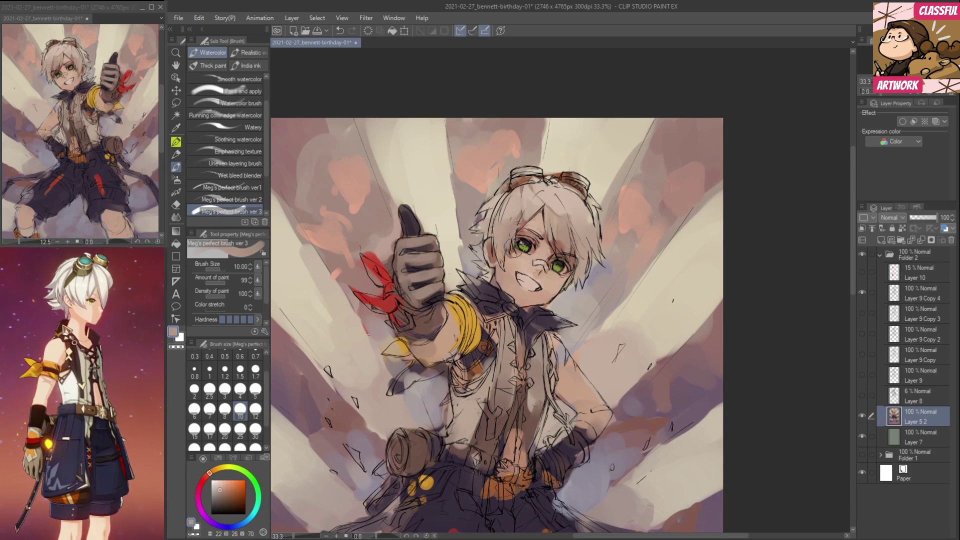
click(240, 371)
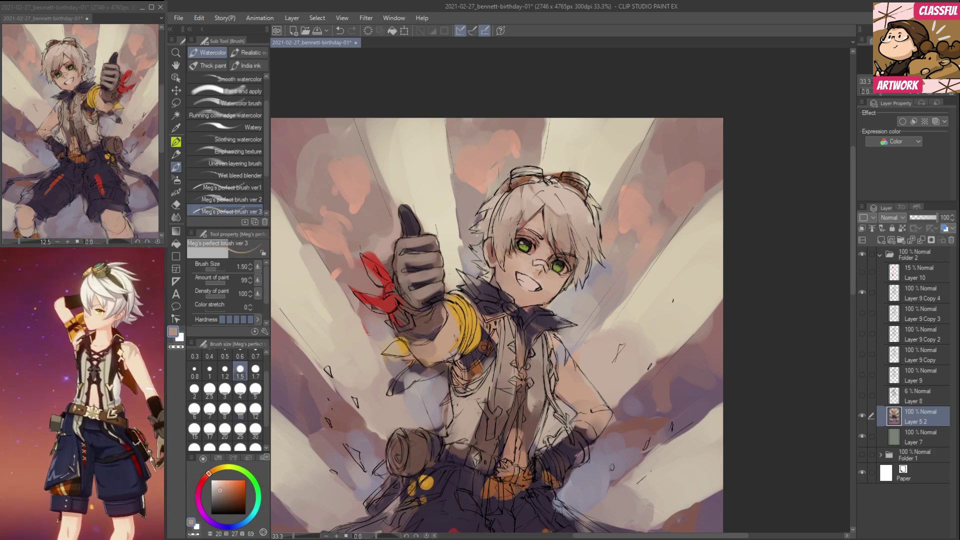
alt+click(524, 270)
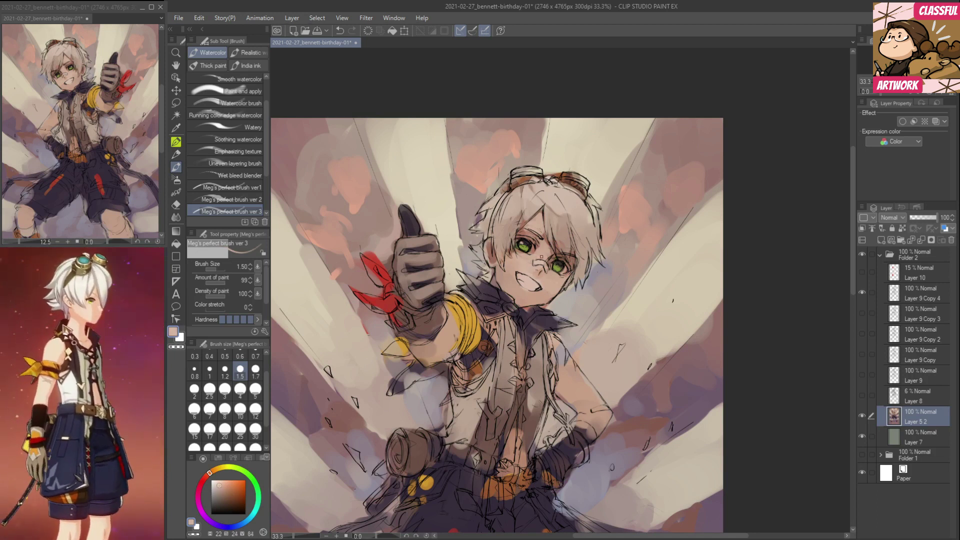
alt+click(548, 224)
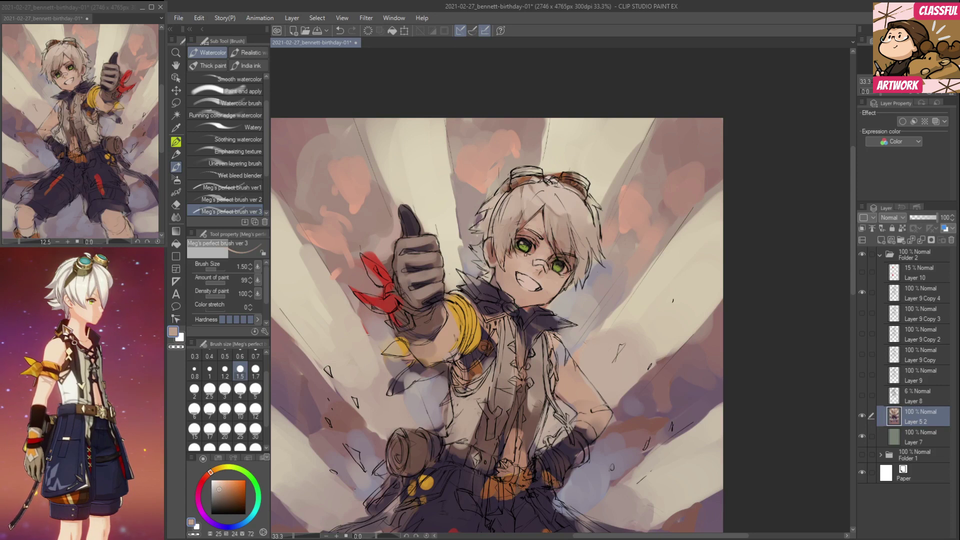
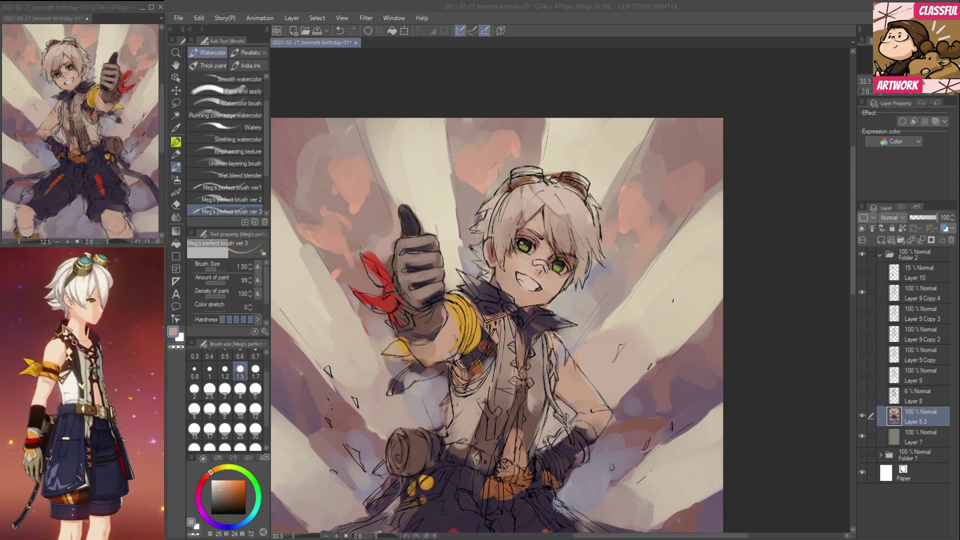
Paint fine hair strands and shadows on the fringe, beneath the goggles and along the side of the head in sampled tones.
click(670, 81)
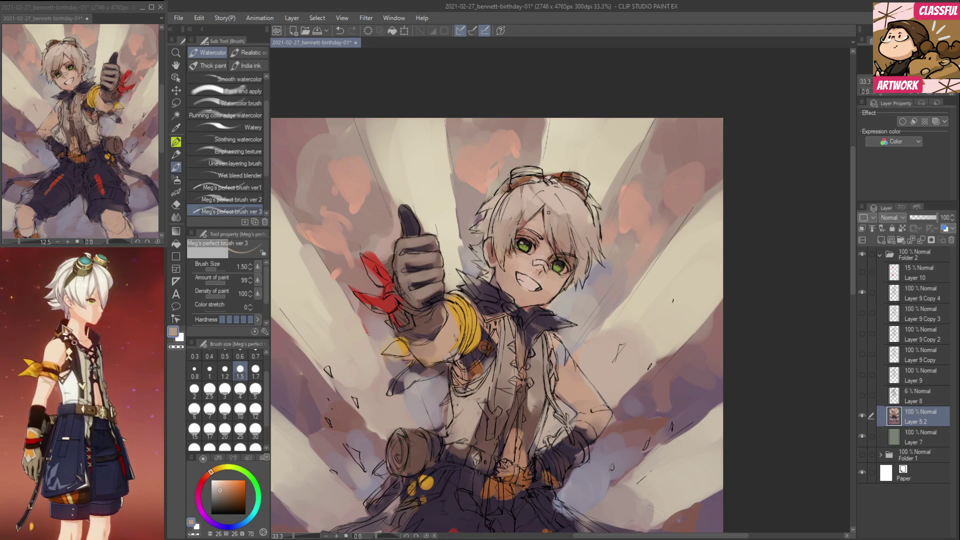
alt+click(533, 183)
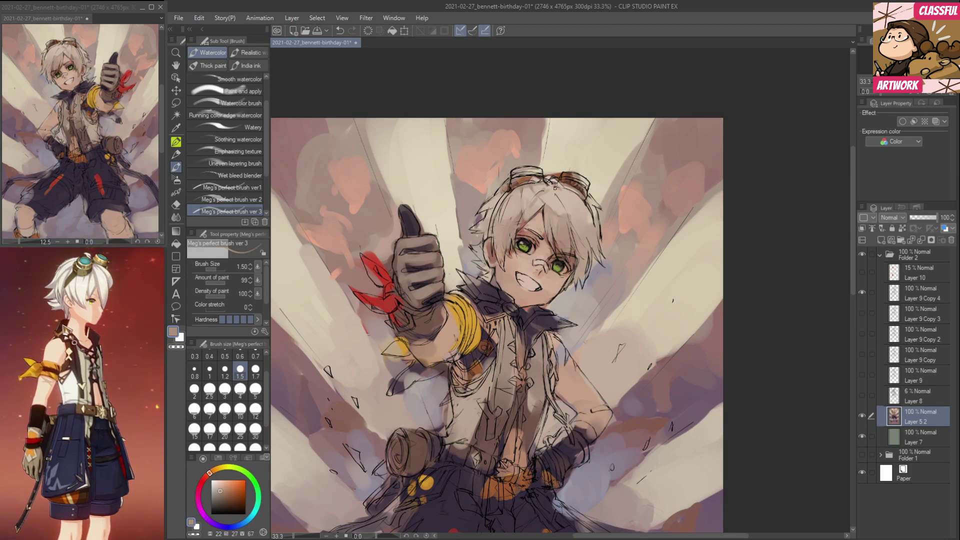
alt+click(549, 174)
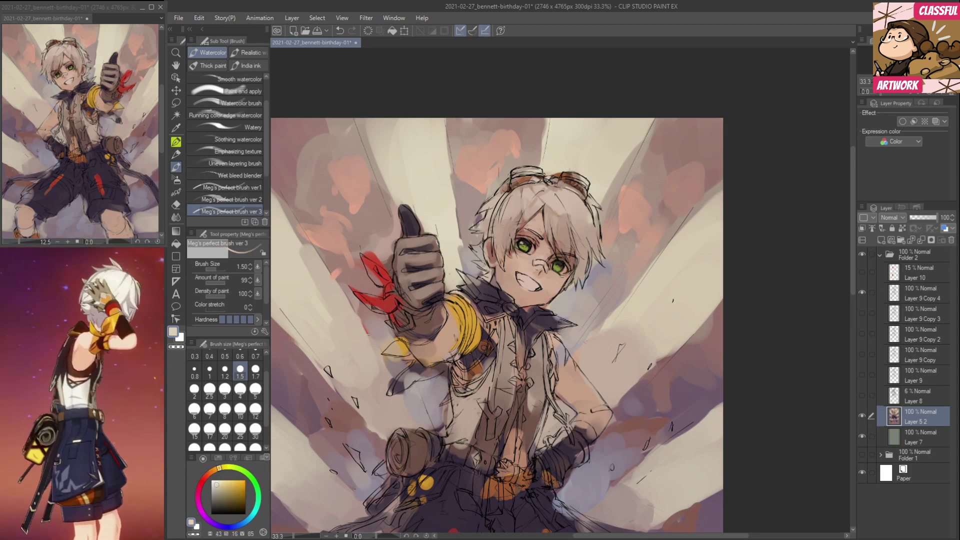
alt+click(555, 184)
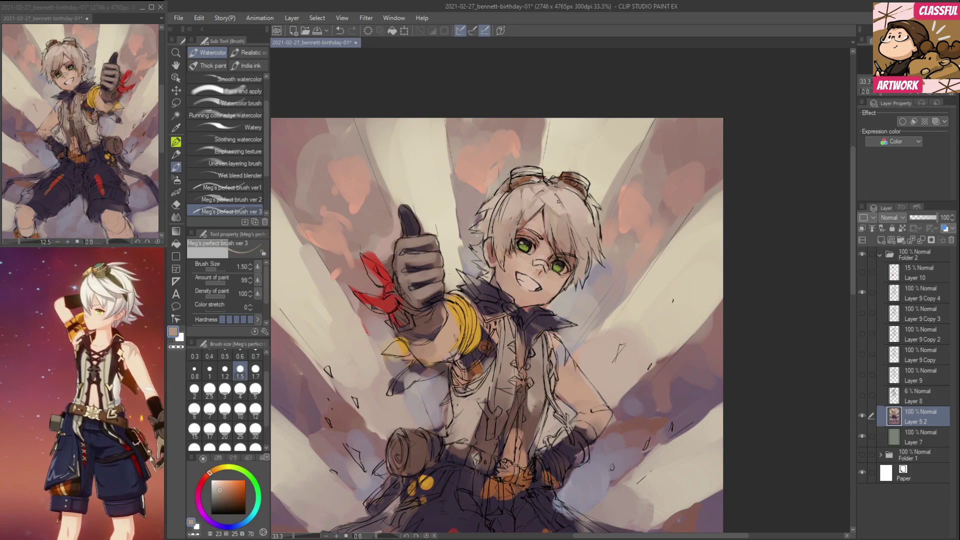
alt+click(566, 197)
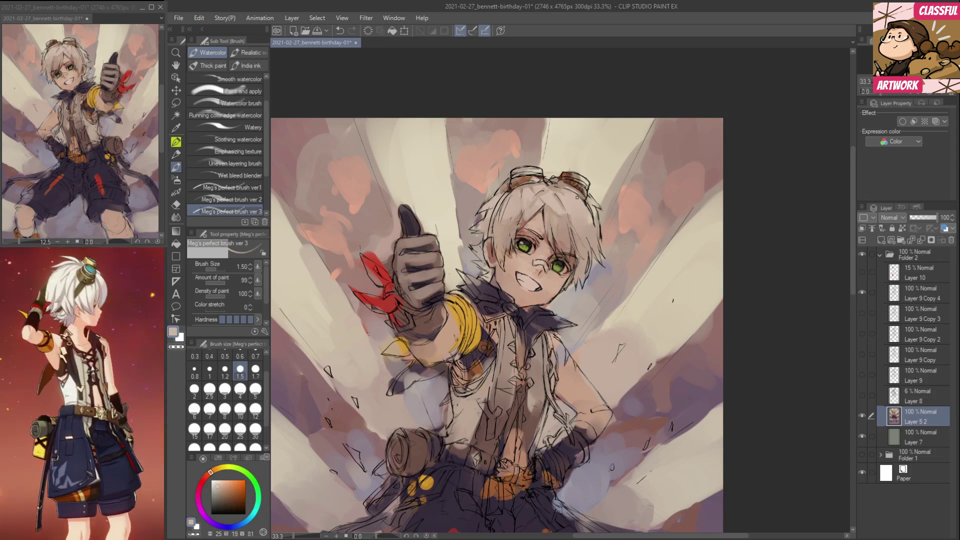
alt+click(514, 170)
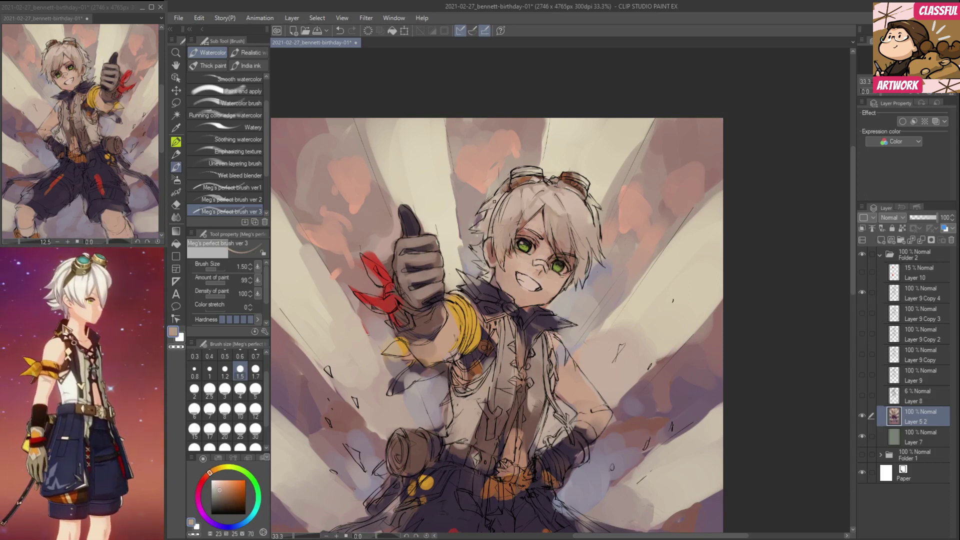
alt+click(472, 223)
alt+click(487, 220)
alt+click(525, 198)
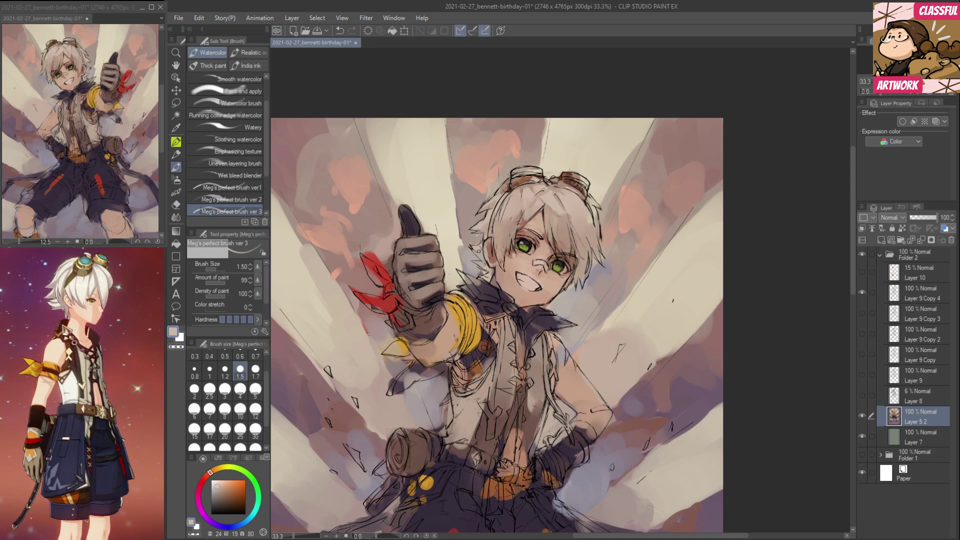
Touch up the background beside the hair tips and collar with sampled grey and purple tones.
alt+click(518, 222)
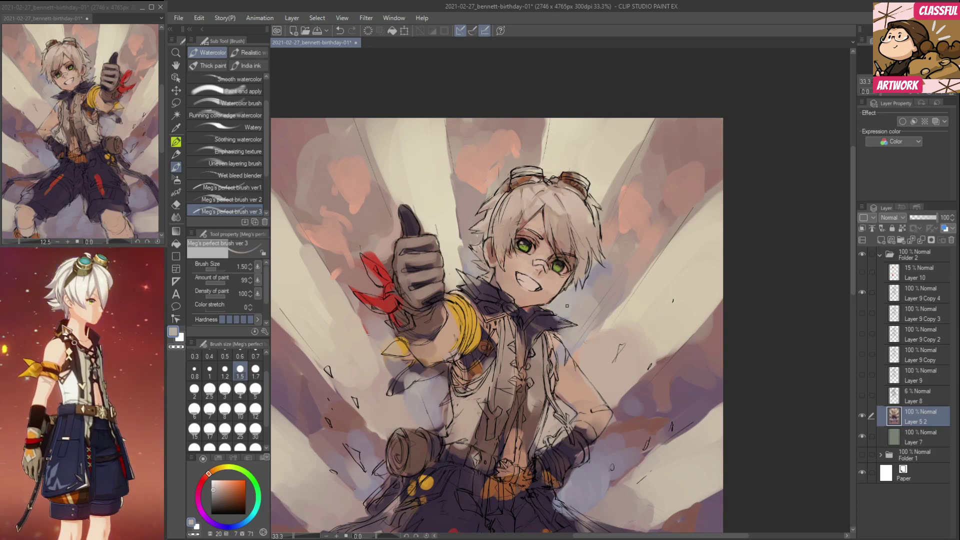
alt+click(593, 270)
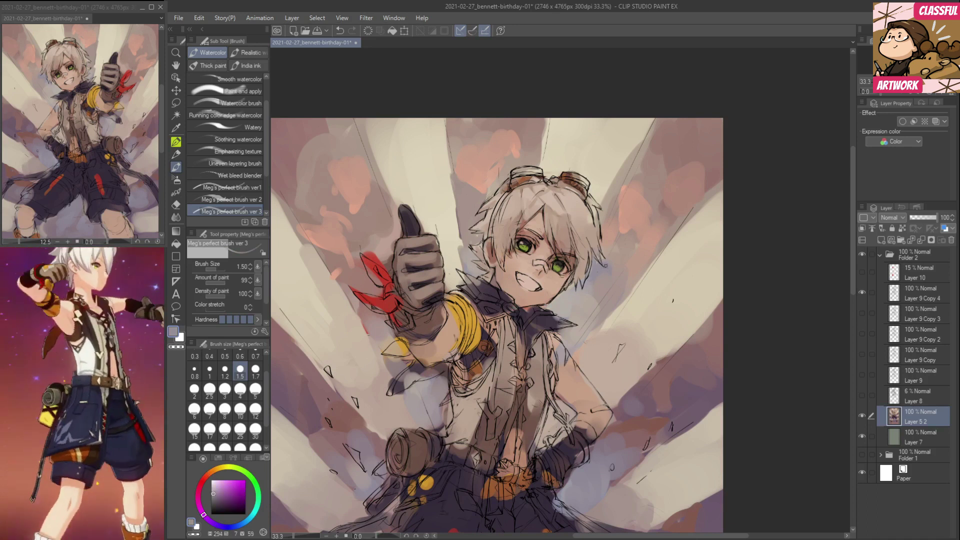
alt+click(626, 281)
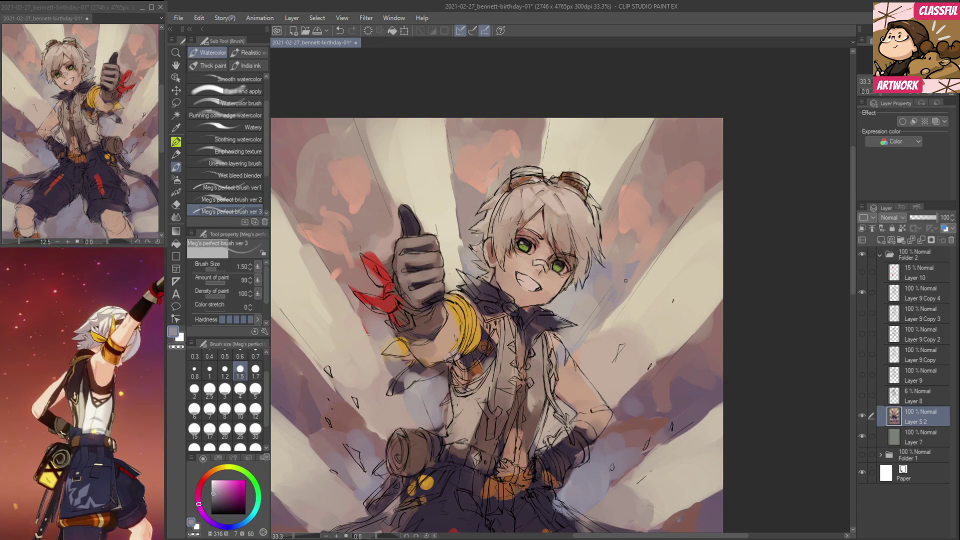
Lower the opacity of Layer 9 Copy 4 to 60% and reselect Layer 5 2 for painting.
click(920, 294)
drag(935, 218, 927, 220)
click(900, 415)
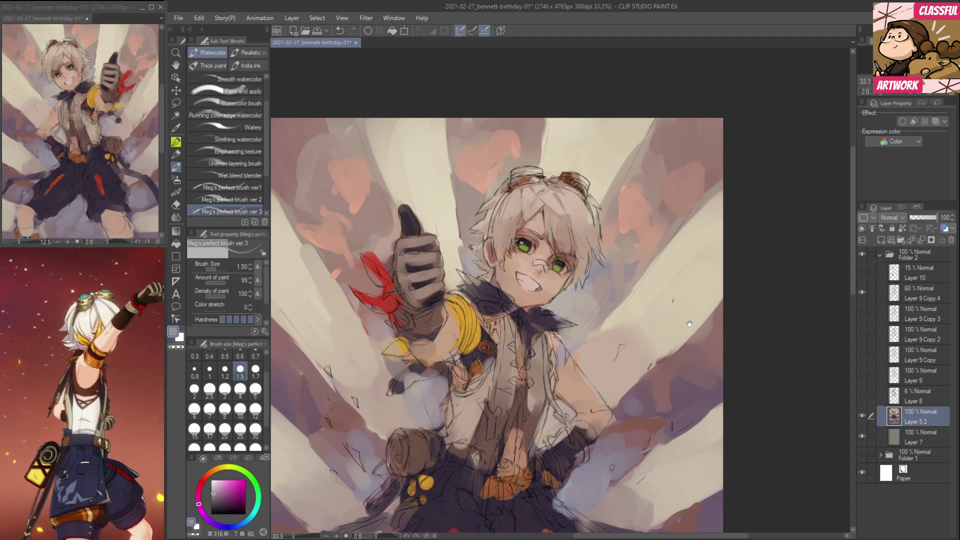
Set the brush size to 4 and refine the ray edge and mauve background beside the goggles with sampled cream and mauve tones.
drag(689, 324, 704, 316)
key(bracketright)
key(bracketright)
key(bracketright)
key(bracketright)
key(bracketright)
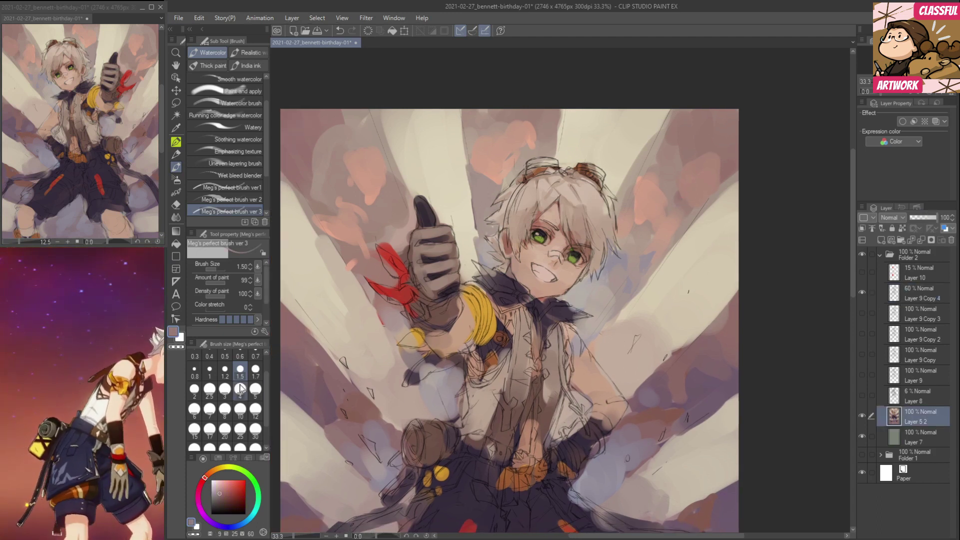
alt+click(661, 171)
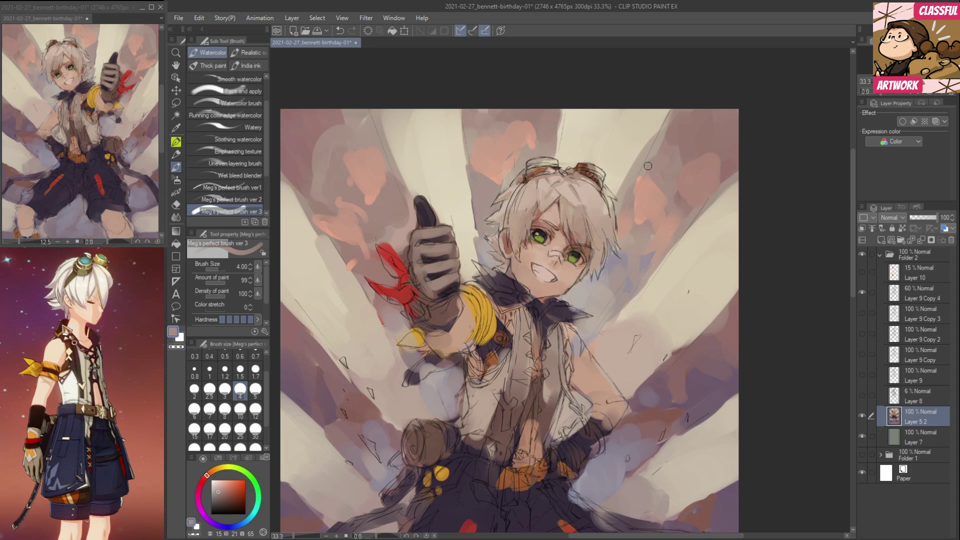
alt+click(648, 166)
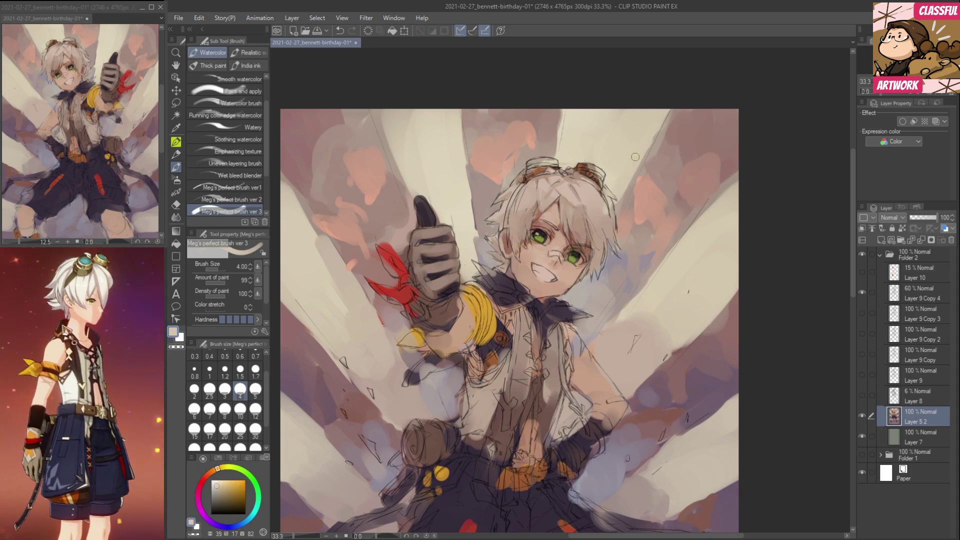
alt+click(662, 131)
alt+click(677, 134)
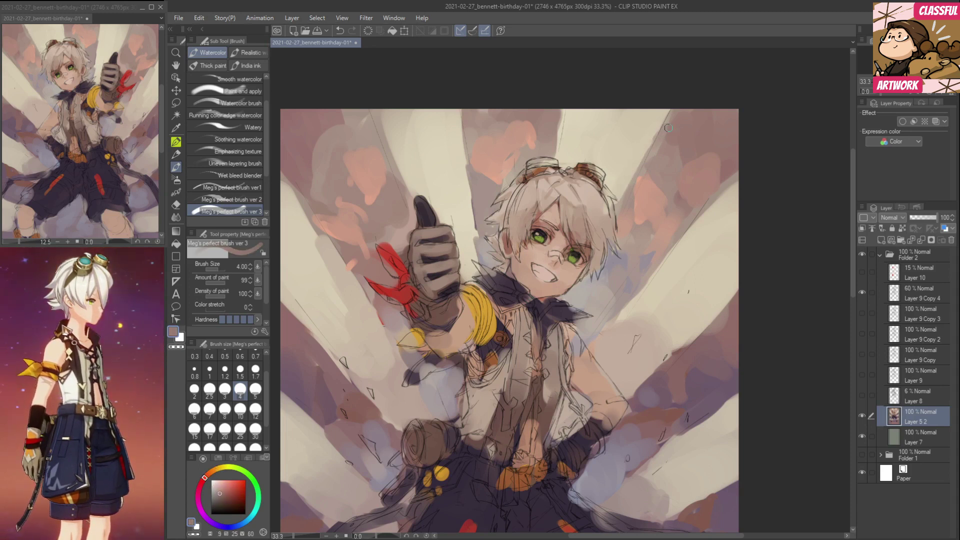
alt+click(667, 143)
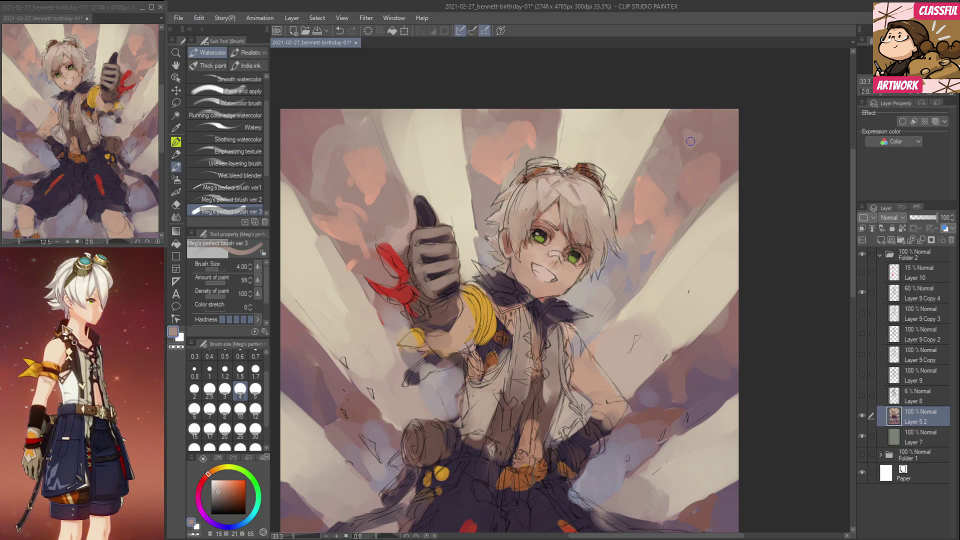
Paint tonal variation into the cream ray above the raised thumb with sampled cream tones.
drag(645, 201, 716, 200)
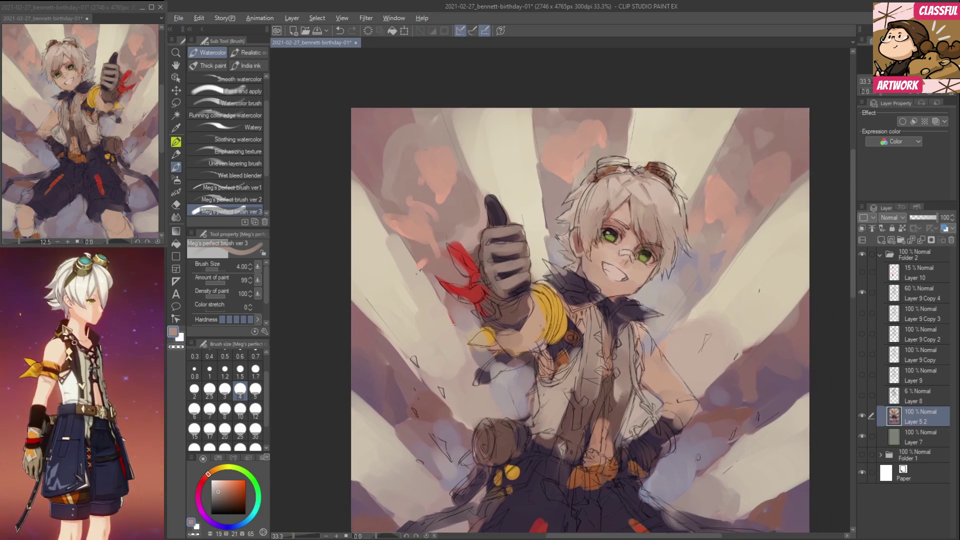
alt+click(486, 158)
drag(452, 114, 478, 194)
drag(472, 137, 460, 125)
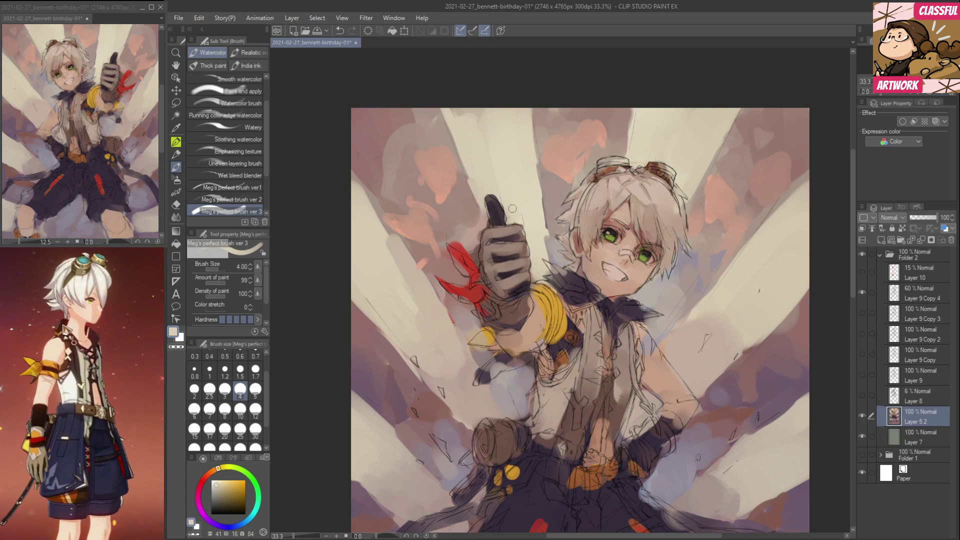
alt+click(483, 111)
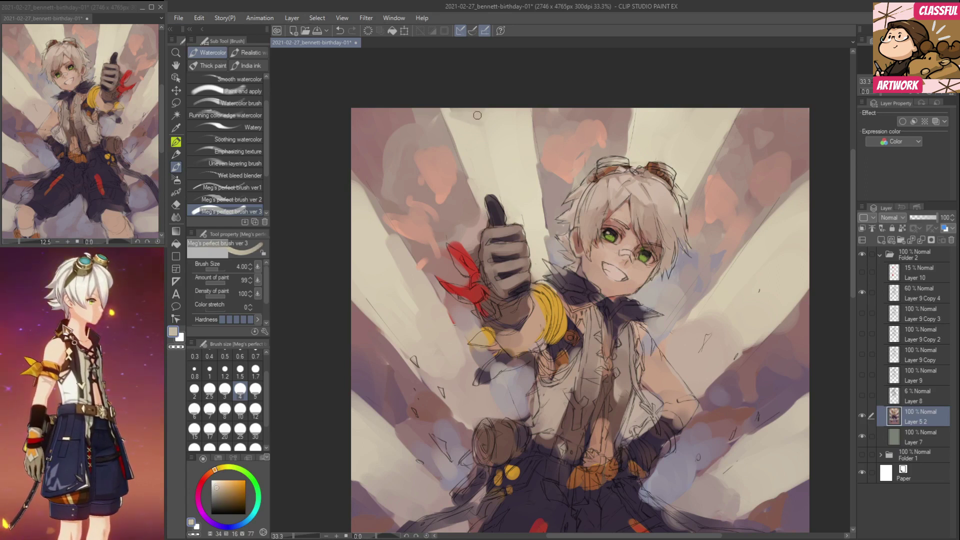
alt+click(492, 147)
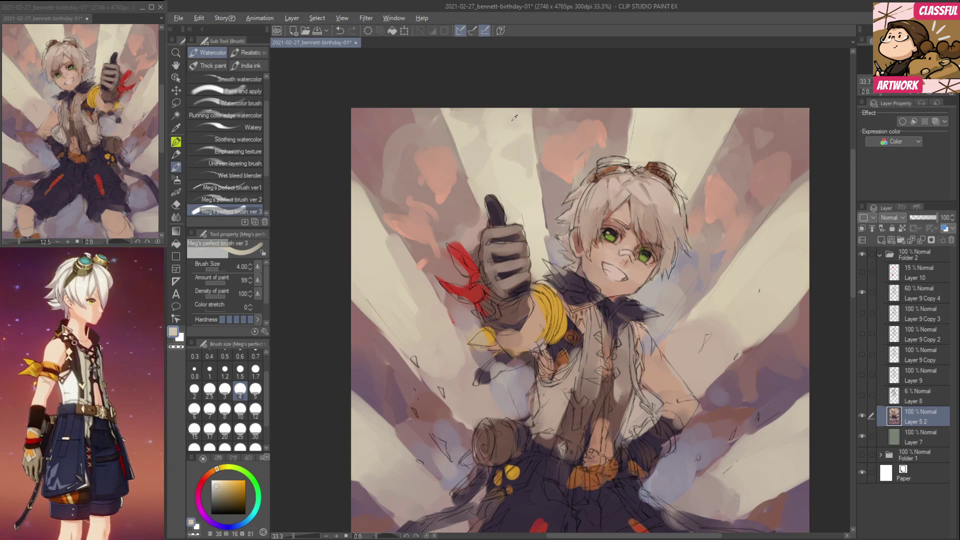
Blend the mauve background and pink patches between the canvas edge and the raised glove with sampled tones.
alt+click(423, 129)
alt+click(415, 129)
mouse_move(416, 111)
mouse_down()
mouse_move(424, 142)
mouse_move(399, 127)
mouse_move(432, 130)
mouse_move(428, 142)
mouse_move(420, 113)
mouse_move(443, 131)
mouse_up()
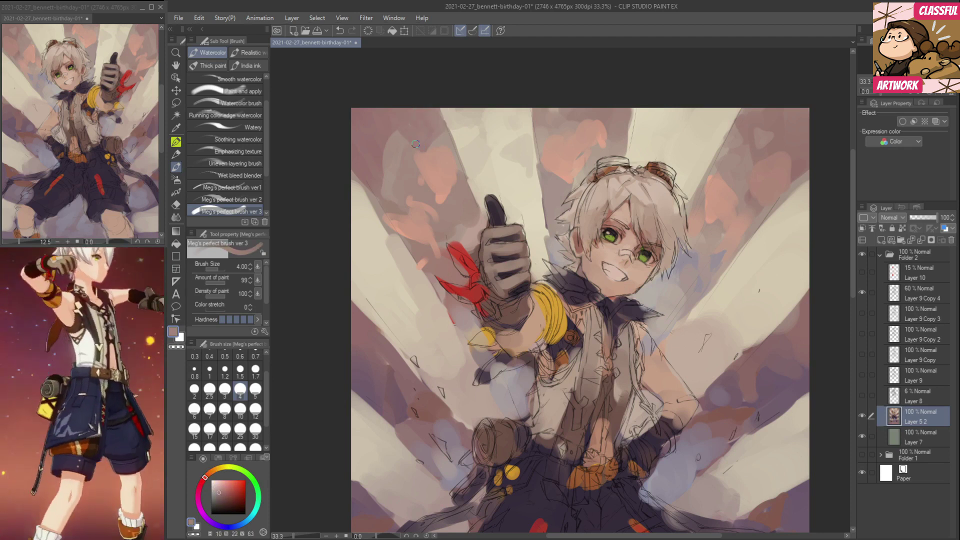
alt+click(391, 159)
mouse_move(392, 155)
mouse_down()
mouse_move(377, 170)
mouse_move(393, 143)
mouse_move(397, 162)
mouse_move(394, 125)
mouse_move(382, 164)
mouse_move(399, 178)
mouse_move(388, 175)
mouse_move(379, 191)
mouse_move(356, 160)
mouse_move(394, 233)
mouse_up()
alt+click(394, 132)
alt+click(392, 176)
alt+click(372, 206)
mouse_move(406, 253)
mouse_down()
mouse_move(391, 240)
mouse_move(381, 260)
mouse_move(414, 283)
mouse_up()
alt+click(397, 249)
alt+click(380, 270)
mouse_move(403, 258)
mouse_down()
mouse_move(416, 276)
mouse_move(357, 247)
mouse_up()
alt+click(375, 267)
Shade the pale ray below the red ribbon with sampled beige and cream tones.
alt+click(567, 268)
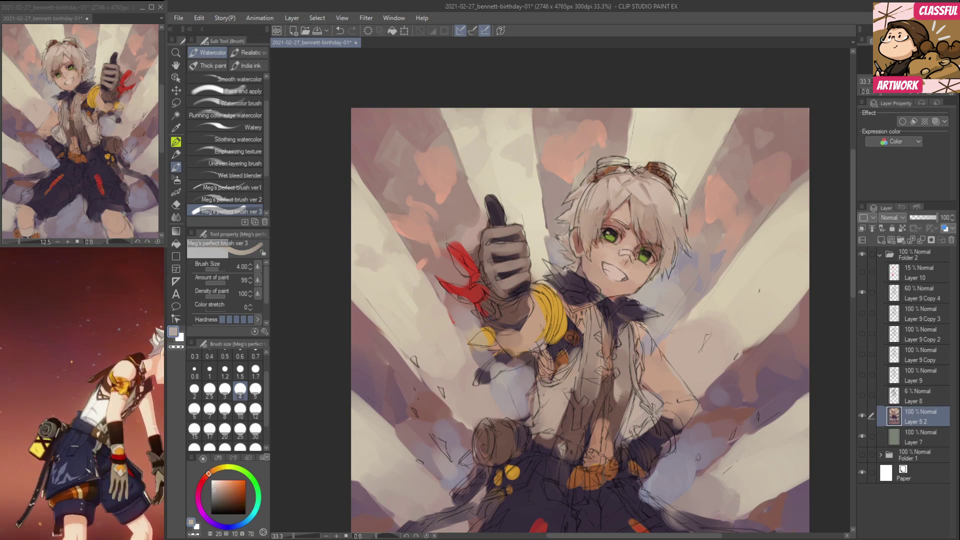
alt+click(655, 293)
alt+click(410, 337)
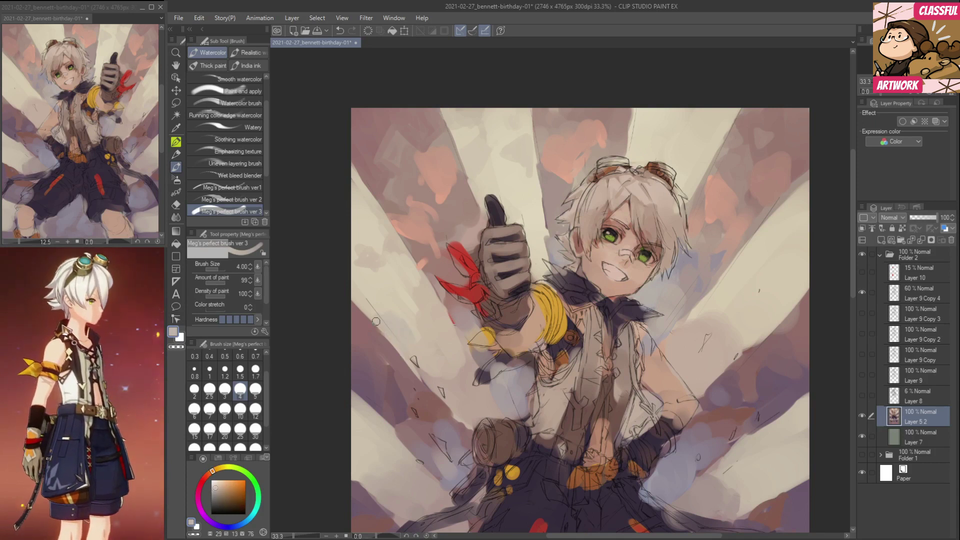
drag(400, 350, 417, 371)
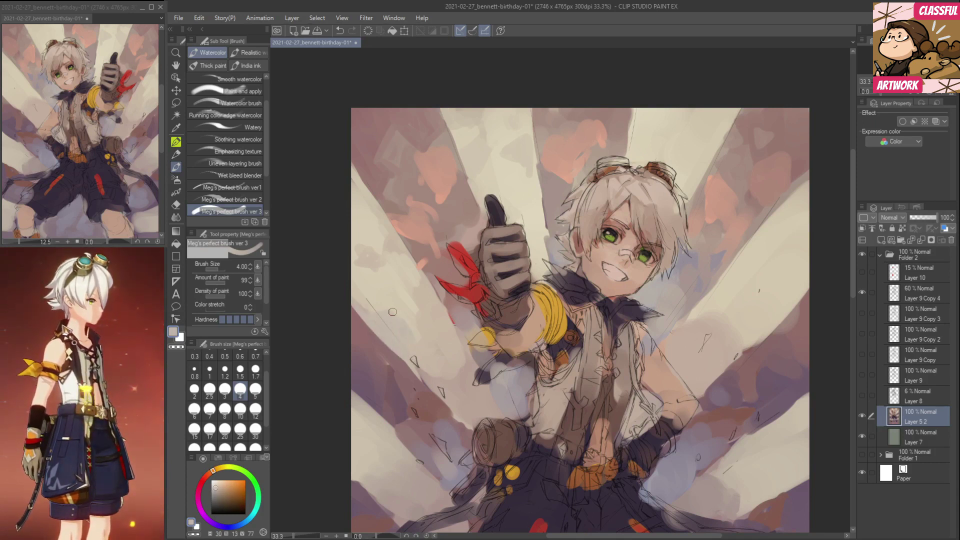
alt+click(379, 274)
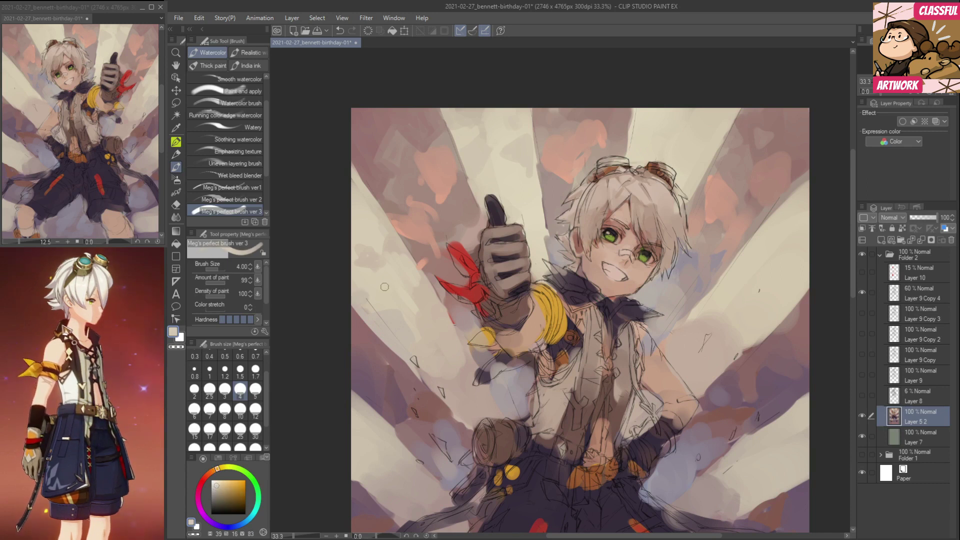
alt+click(408, 327)
Refine the pale ray on the hip-arm side and the background beside the collar and shoulder with sampled beige and purple tones.
mouse_move(739, 281)
mouse_down()
mouse_move(754, 262)
mouse_move(733, 271)
mouse_up()
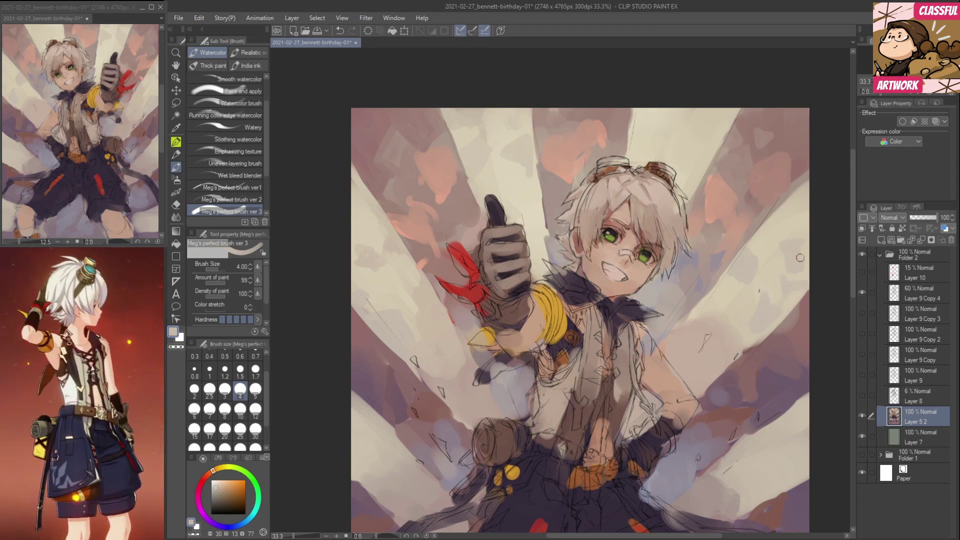
alt+click(806, 273)
alt+click(799, 261)
mouse_move(798, 283)
mouse_down()
mouse_move(786, 306)
mouse_move(782, 276)
mouse_up()
alt+click(712, 242)
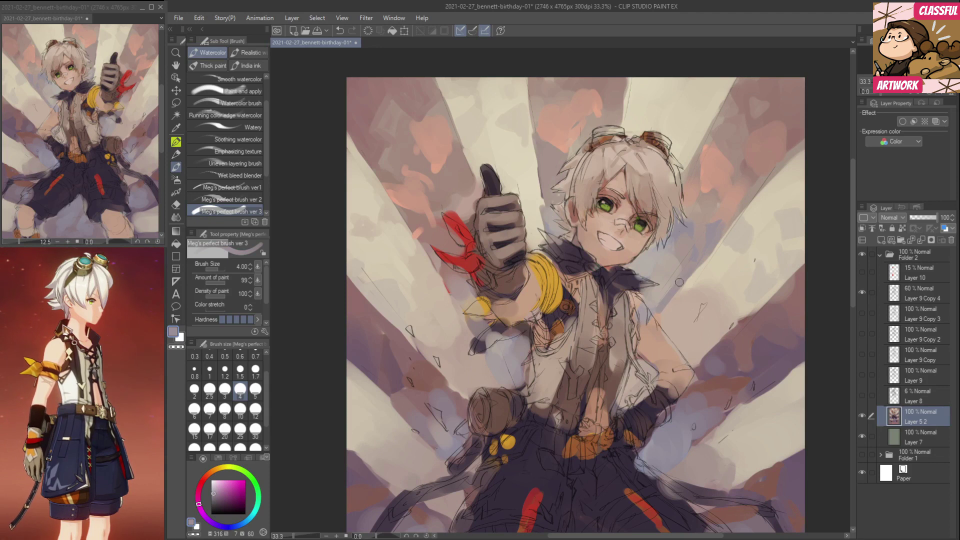
alt+click(664, 299)
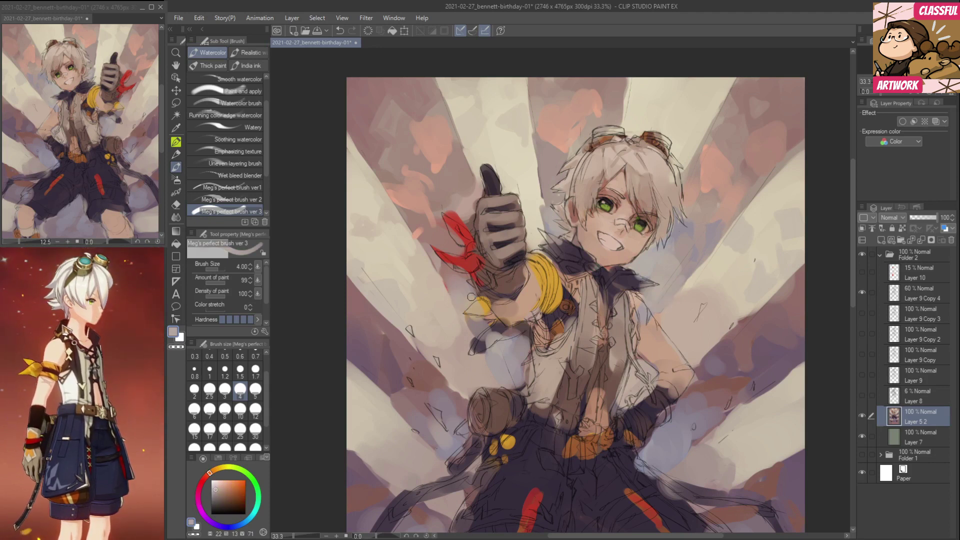
Clean up the background around the yellow armband tip and darken the strap hanging beneath the raised arm.
alt+click(480, 304)
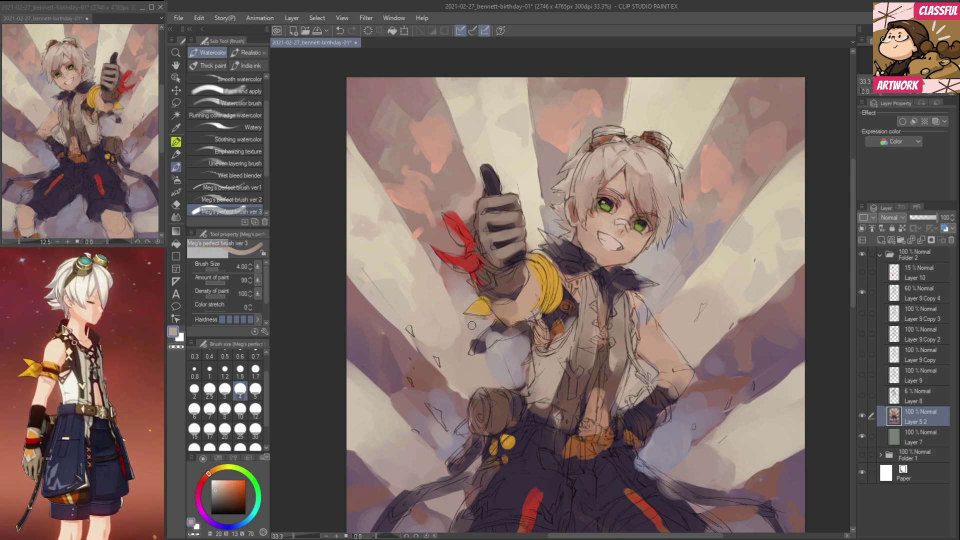
alt+click(489, 330)
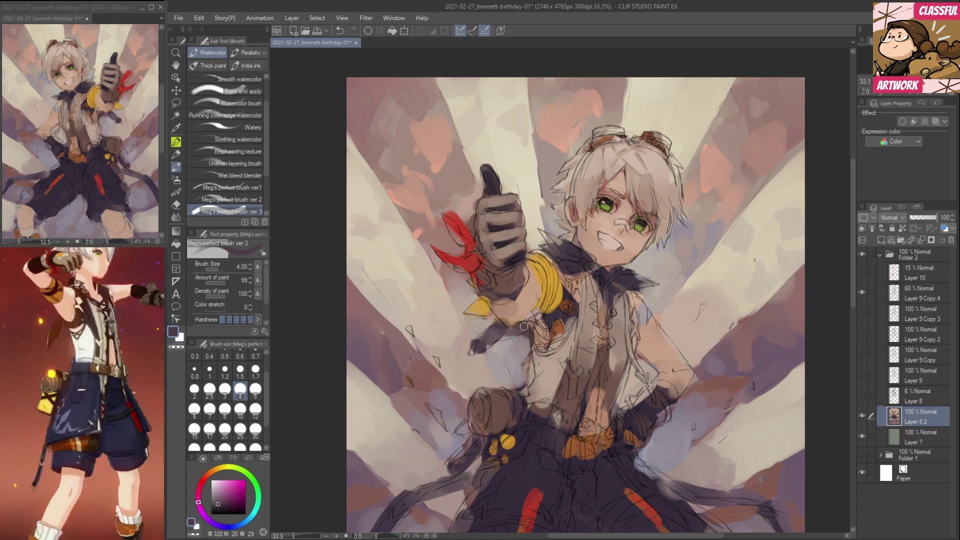
alt+click(504, 336)
Paint the skin and shadows of the raised arm and the arm resting on the hip in sampled skin tones.
alt+click(506, 320)
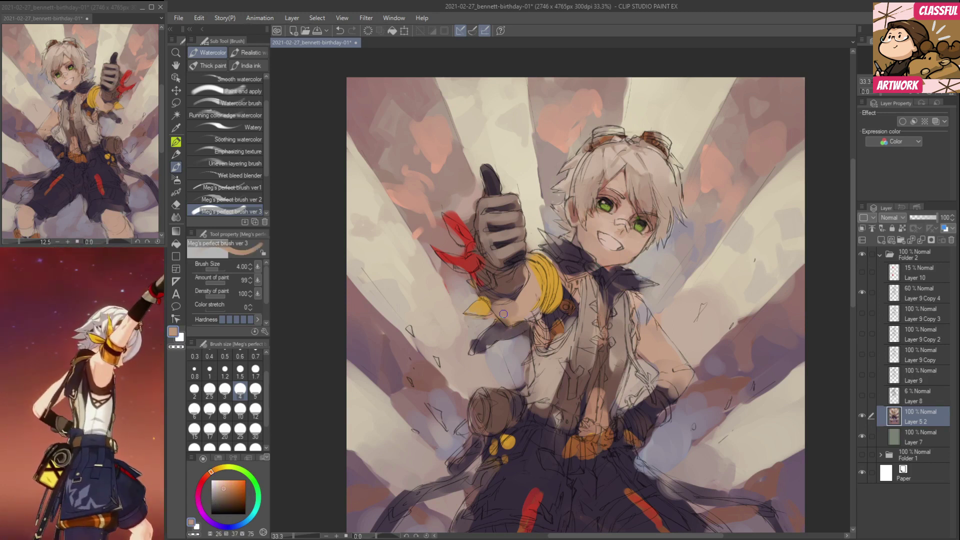
drag(521, 317, 534, 310)
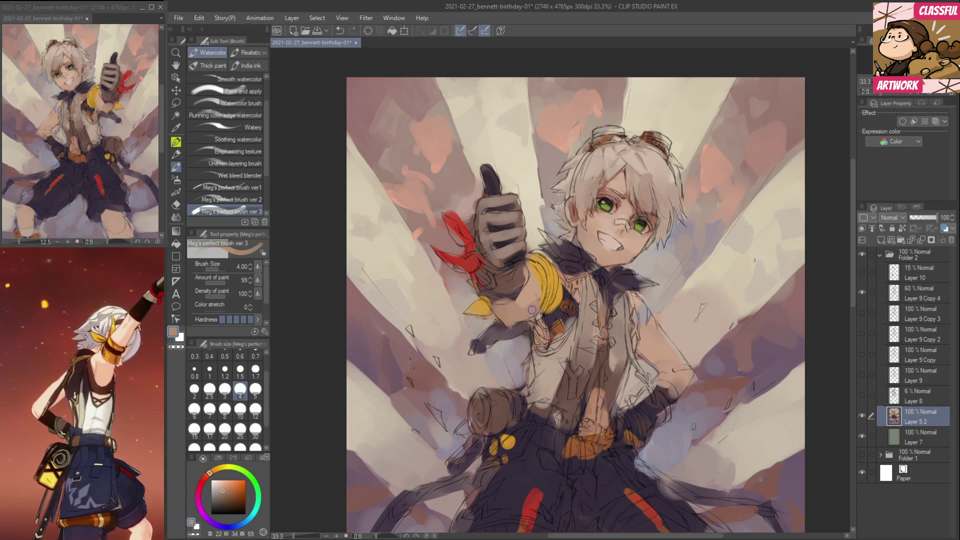
alt+click(536, 294)
mouse_move(542, 275)
mouse_down()
mouse_move(540, 295)
mouse_move(520, 303)
mouse_up()
alt+click(532, 295)
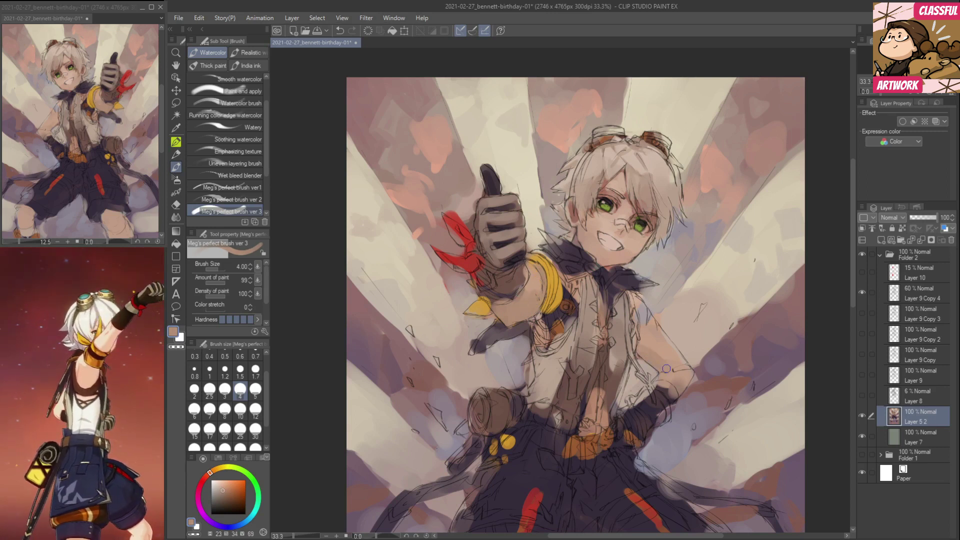
alt+click(661, 345)
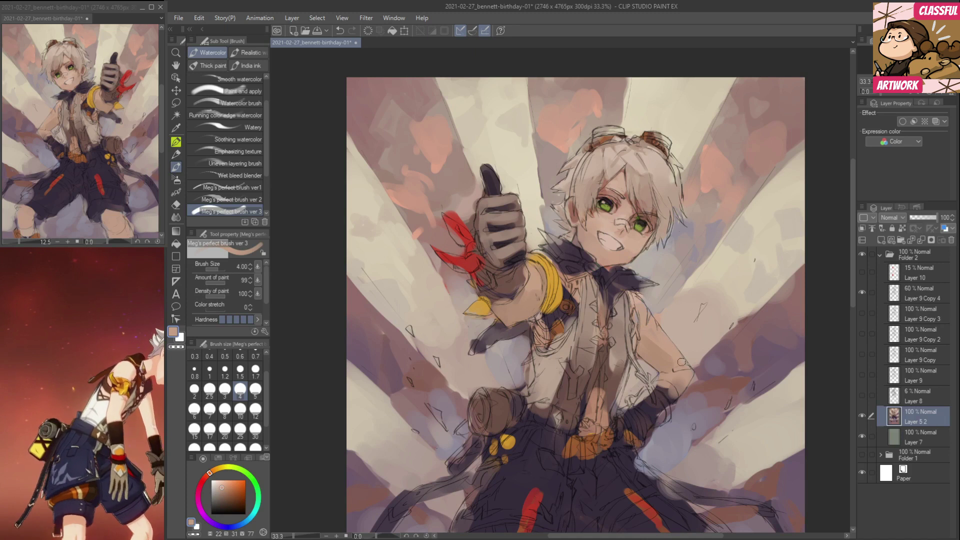
Refine the skin around the mouth, cheek, jaw and ear with sampled skin tones.
drag(694, 385, 676, 346)
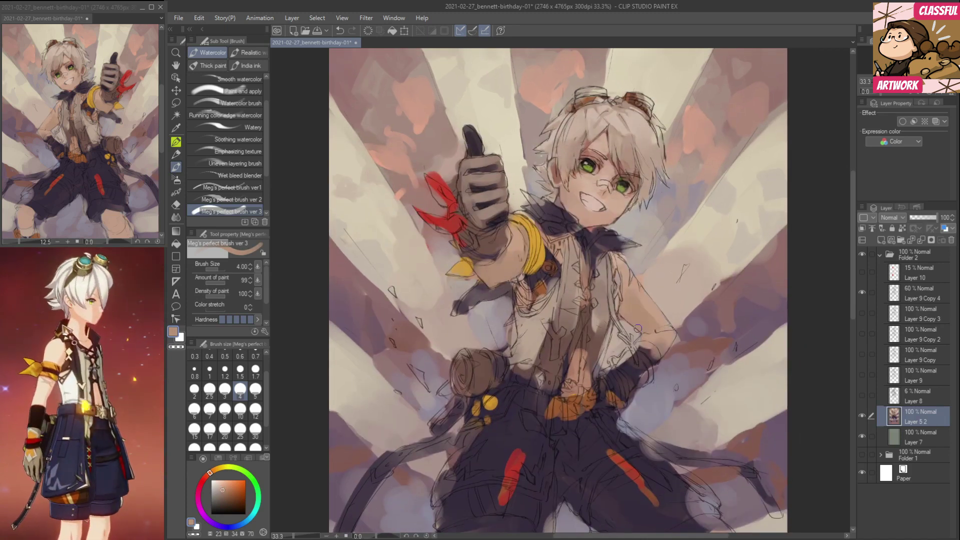
alt+click(578, 207)
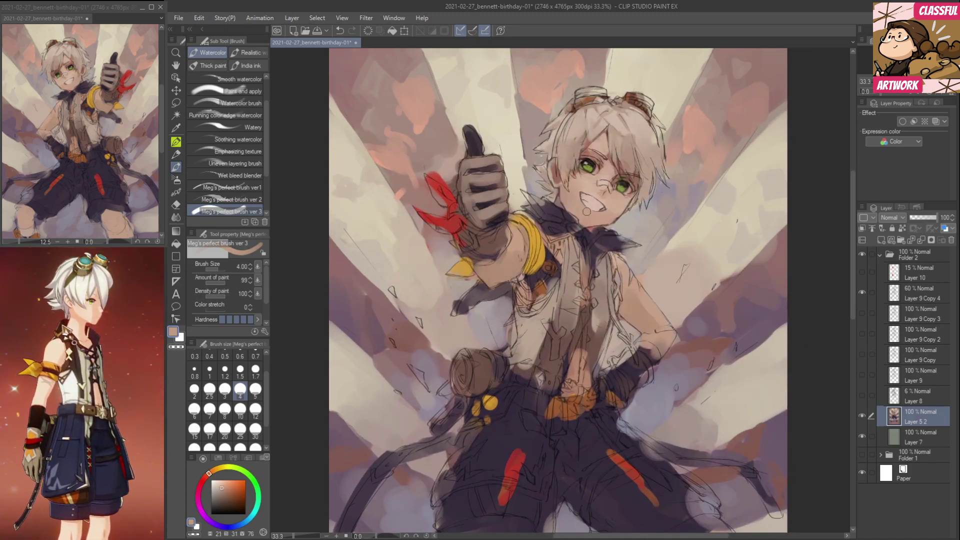
alt+click(600, 190)
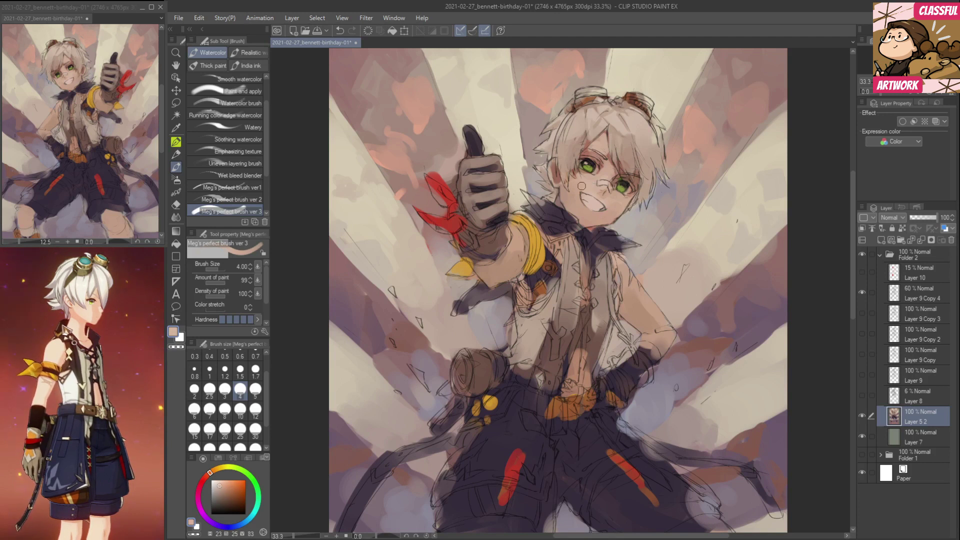
drag(605, 247, 600, 258)
alt+click(571, 216)
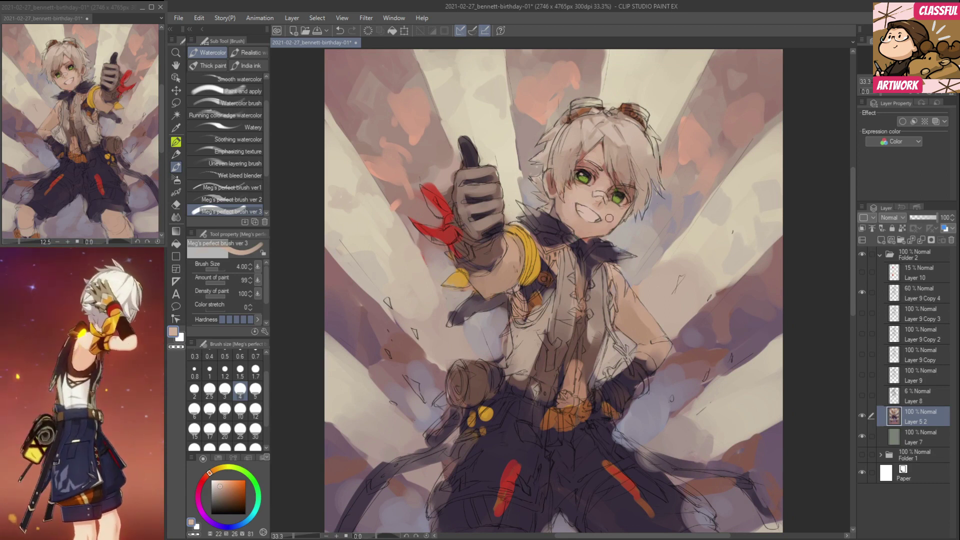
alt+click(577, 223)
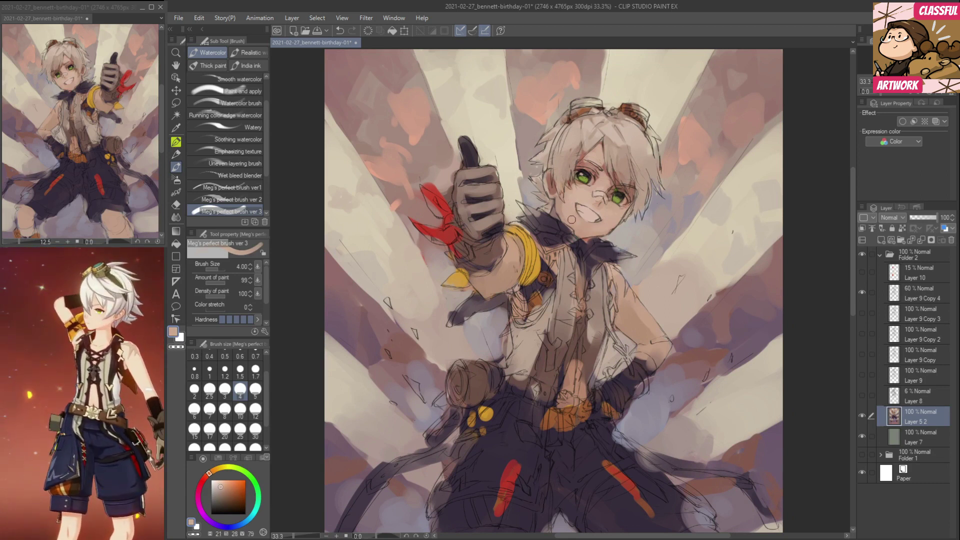
alt+click(578, 198)
alt+click(561, 168)
alt+click(556, 191)
drag(549, 184, 551, 196)
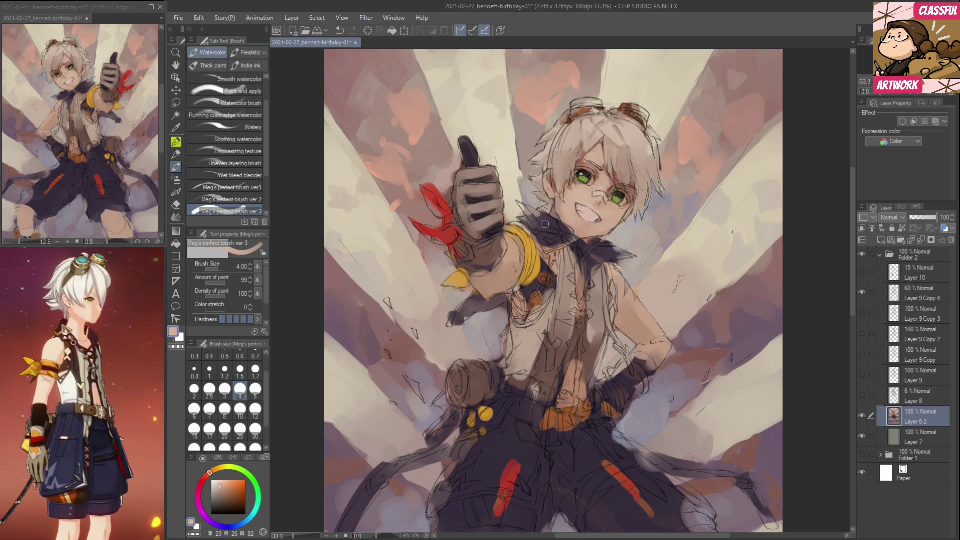
alt+click(550, 181)
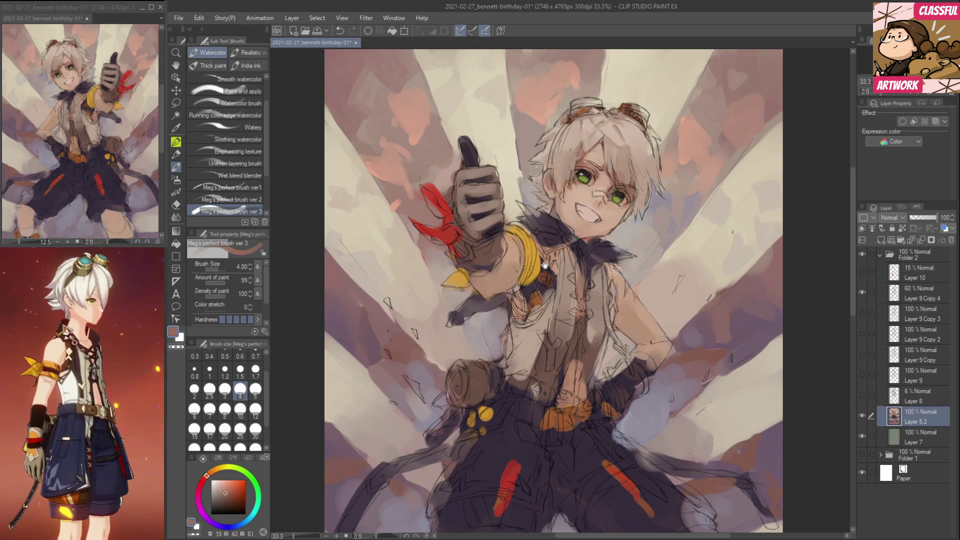
Touch up the pale ray around the raised thumb and the glove's wrist with sampled beige and brown tones.
drag(545, 265, 550, 304)
alt+click(507, 196)
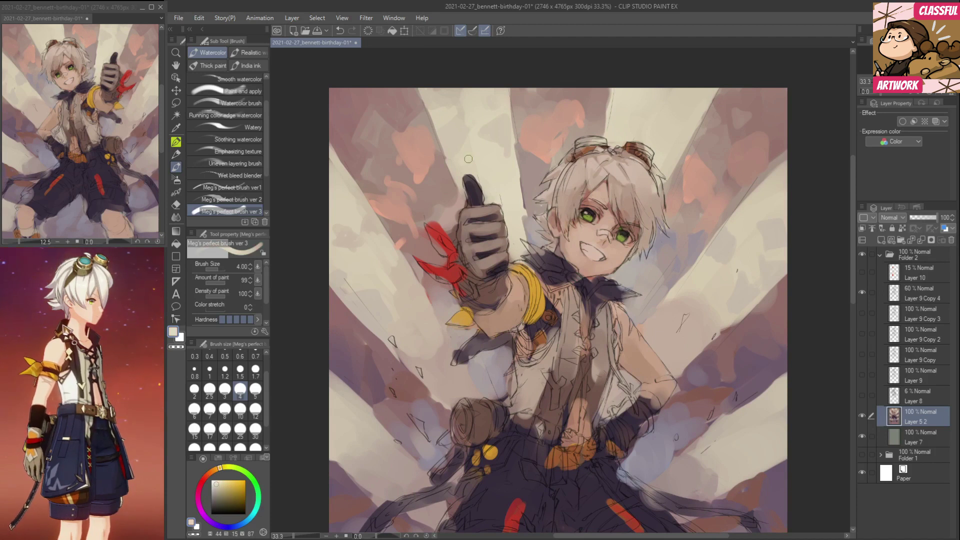
scroll(481, 235, down, 1)
alt+click(500, 293)
alt+click(493, 278)
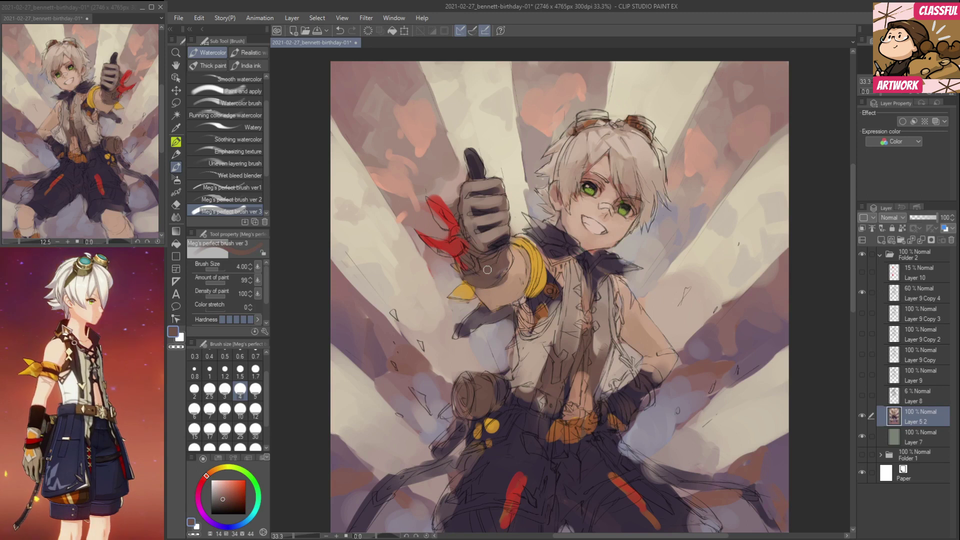
Paint a dark purple band along the glove's cuff on the raised arm, refining it with brush size 1.5.
alt+click(558, 232)
drag(475, 286, 512, 268)
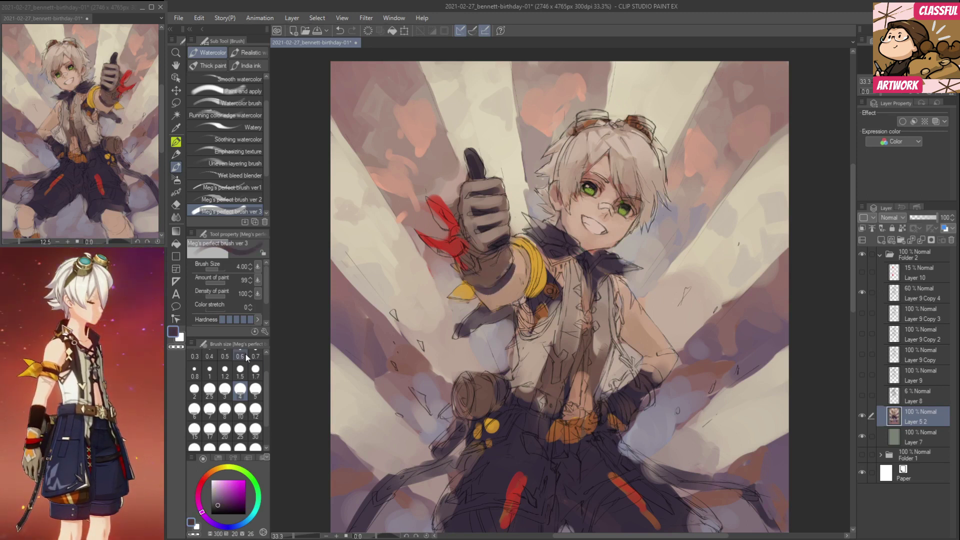
click(240, 370)
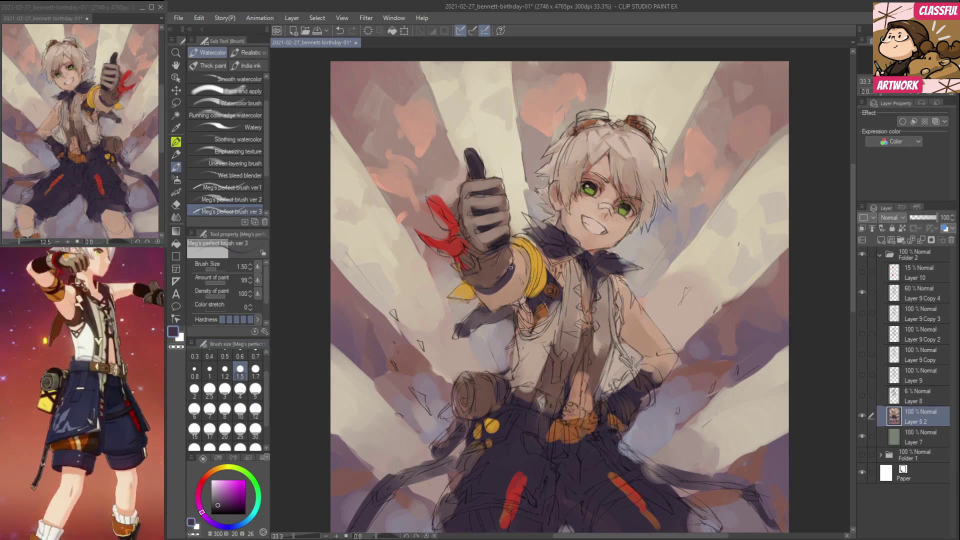
alt+click(491, 242)
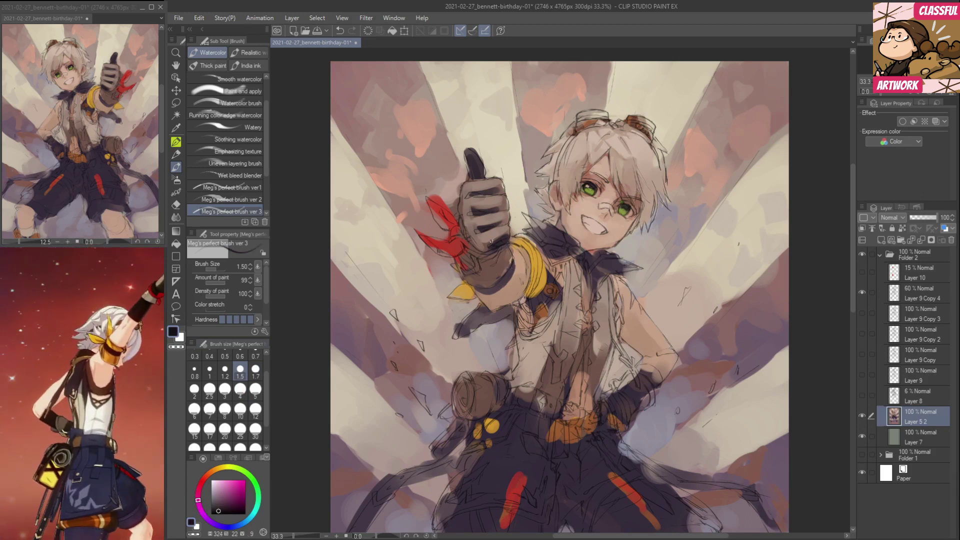
drag(480, 290, 503, 277)
alt+click(502, 279)
alt+click(505, 282)
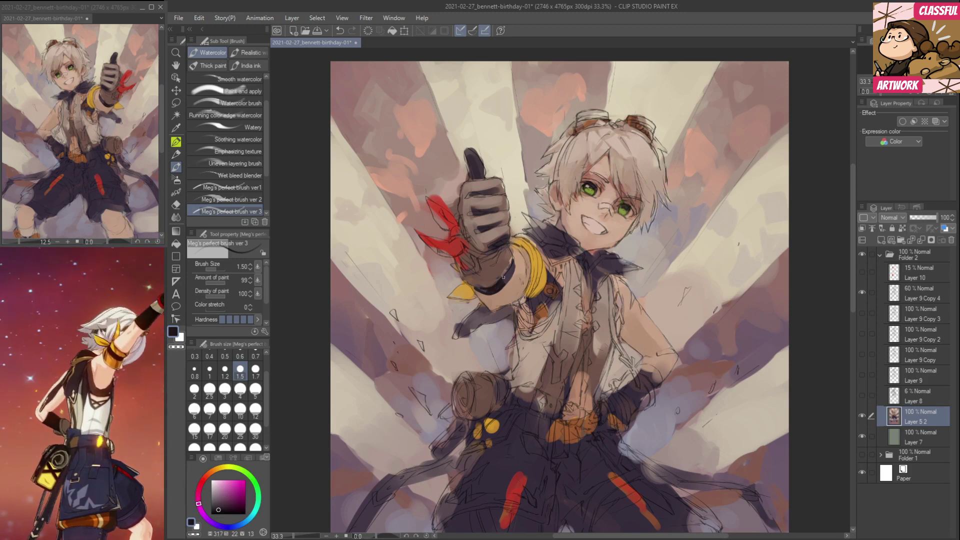
Refine the shading of the raised glove's wrist and cuff with sampled brown tones.
alt+click(478, 285)
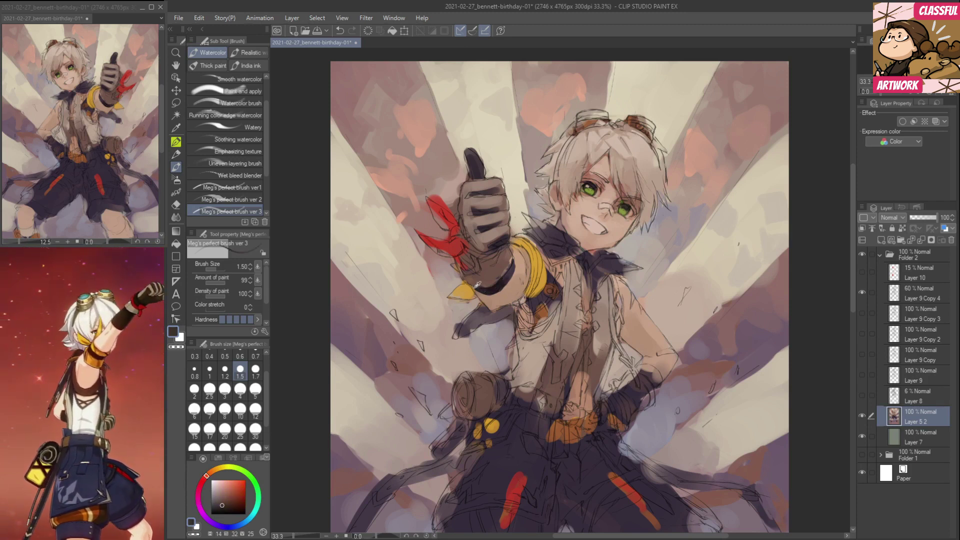
drag(478, 291, 469, 286)
alt+click(510, 277)
alt+click(510, 263)
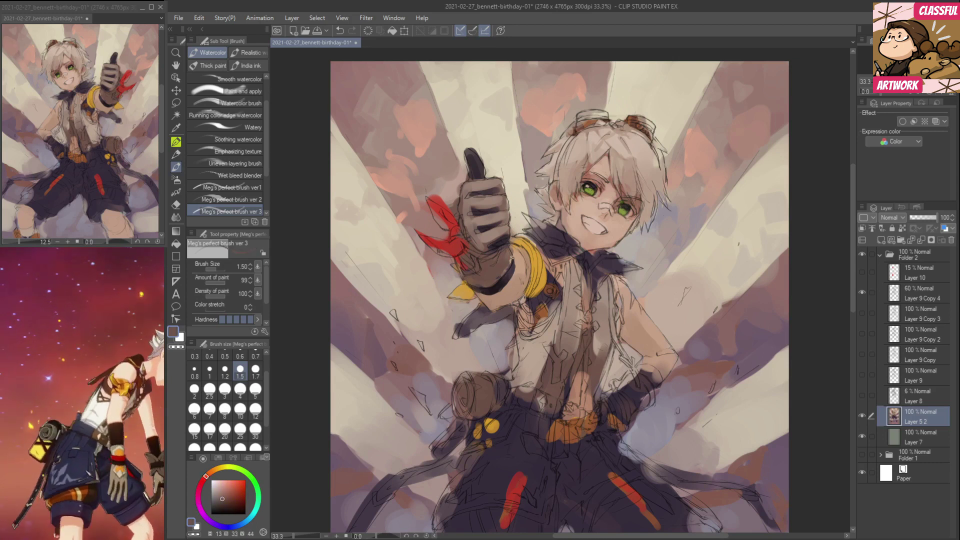
alt+click(503, 234)
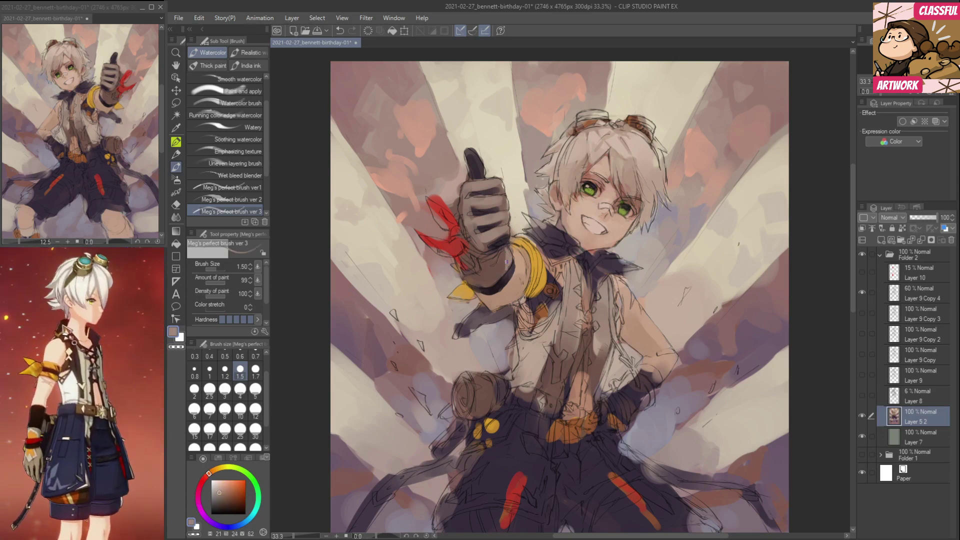
alt+click(493, 274)
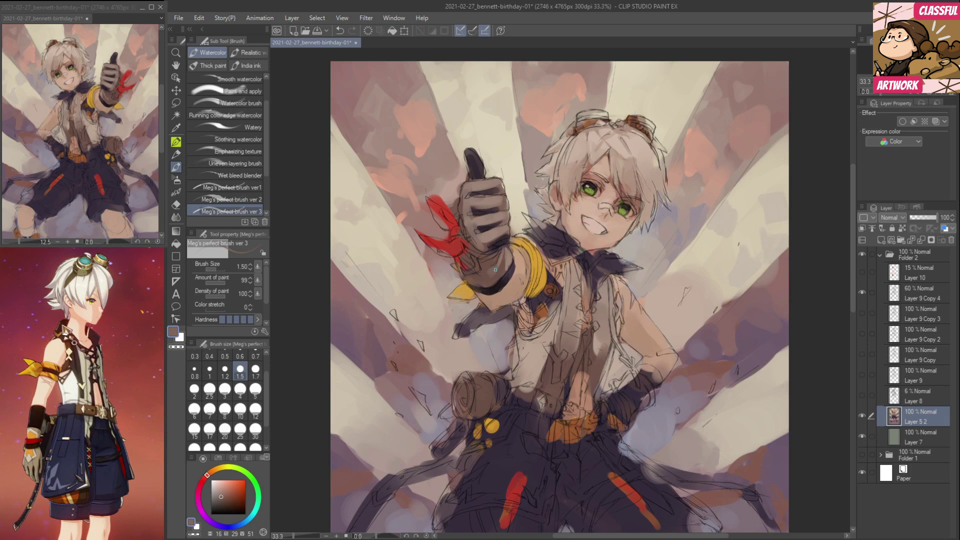
alt+click(504, 273)
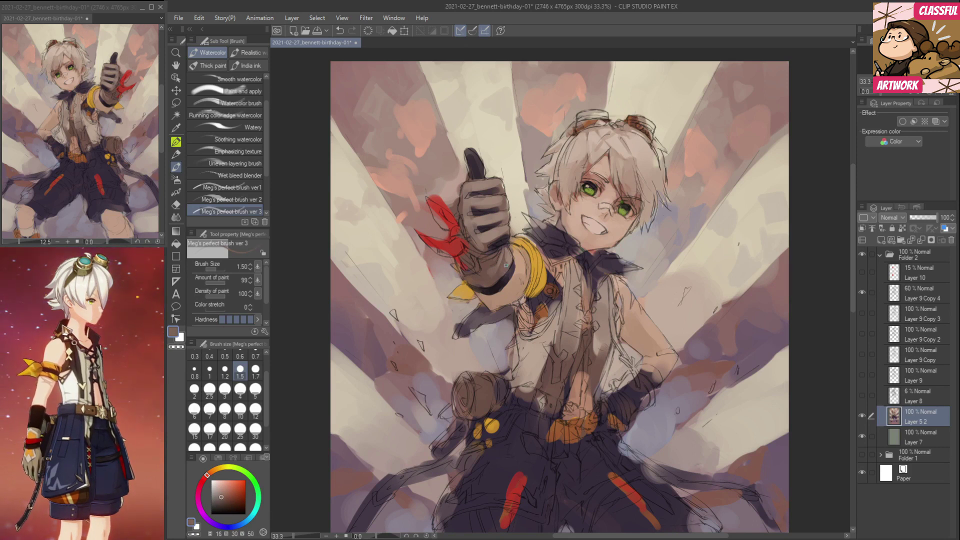
Refine the fingers and dark thumb of the raised glove with sampled brown and dark tones.
mouse_move(498, 323)
mouse_down()
mouse_move(488, 309)
mouse_move(497, 312)
mouse_up()
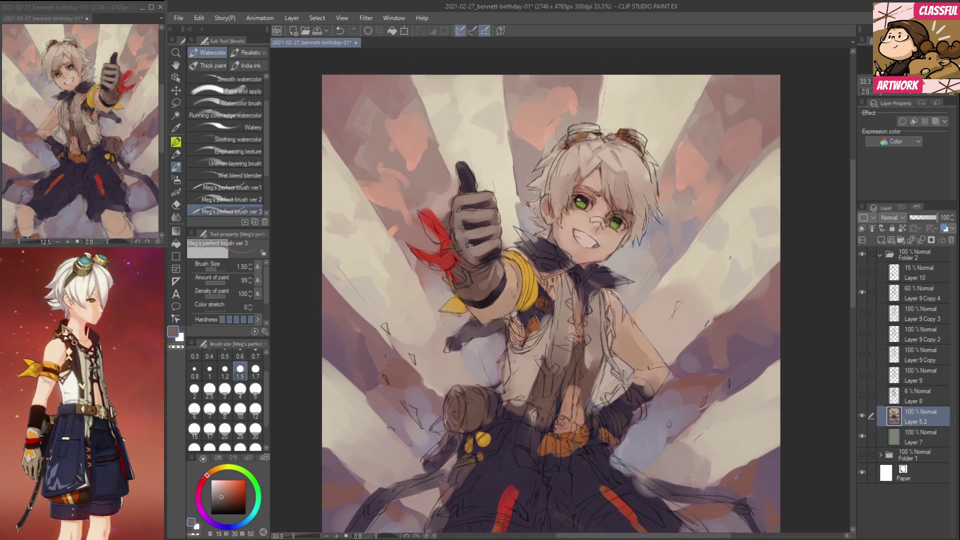
alt+click(465, 227)
alt+click(461, 221)
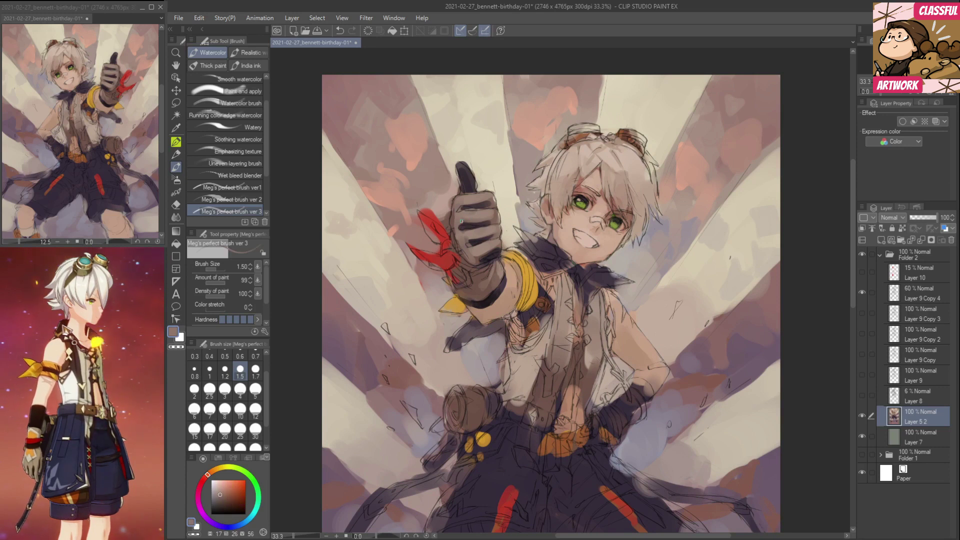
alt+click(464, 211)
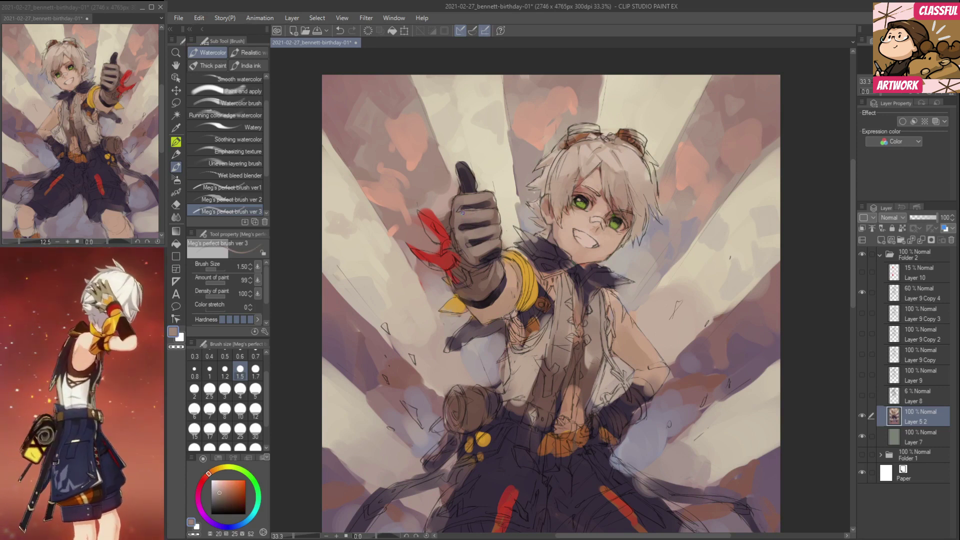
alt+click(468, 188)
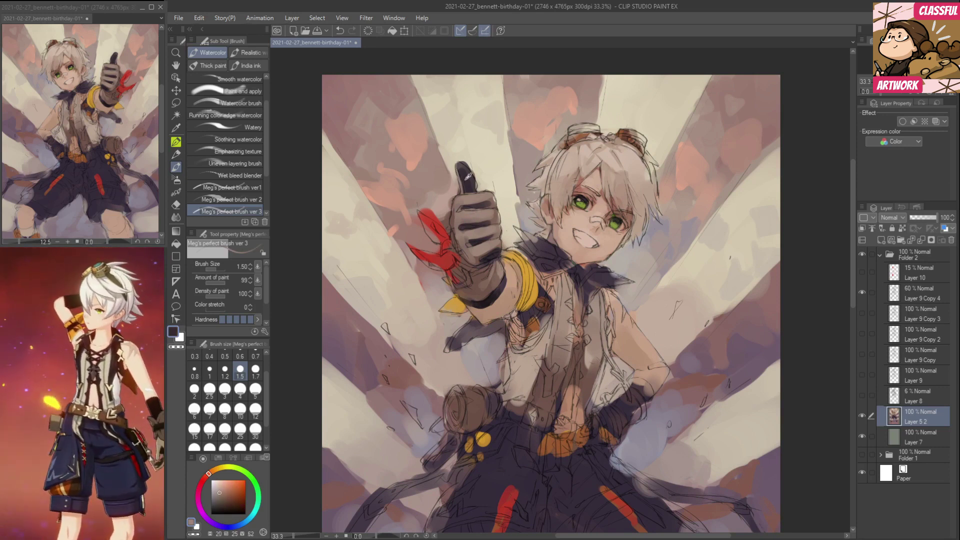
alt+click(473, 186)
Sharpen the red ribbon's upper tip and clean up the background beside the thumb with sampled mauve-beige tones.
mouse_move(466, 165)
mouse_down()
mouse_move(445, 197)
mouse_move(436, 195)
mouse_move(446, 223)
mouse_move(419, 208)
mouse_up()
alt+click(448, 179)
alt+click(444, 198)
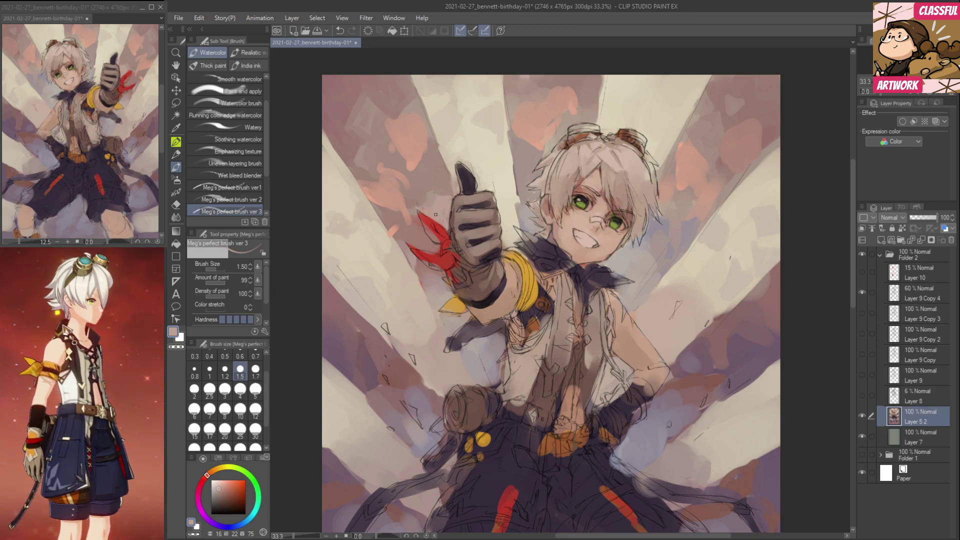
mouse_move(440, 170)
mouse_down()
mouse_move(435, 186)
mouse_move(443, 180)
mouse_up()
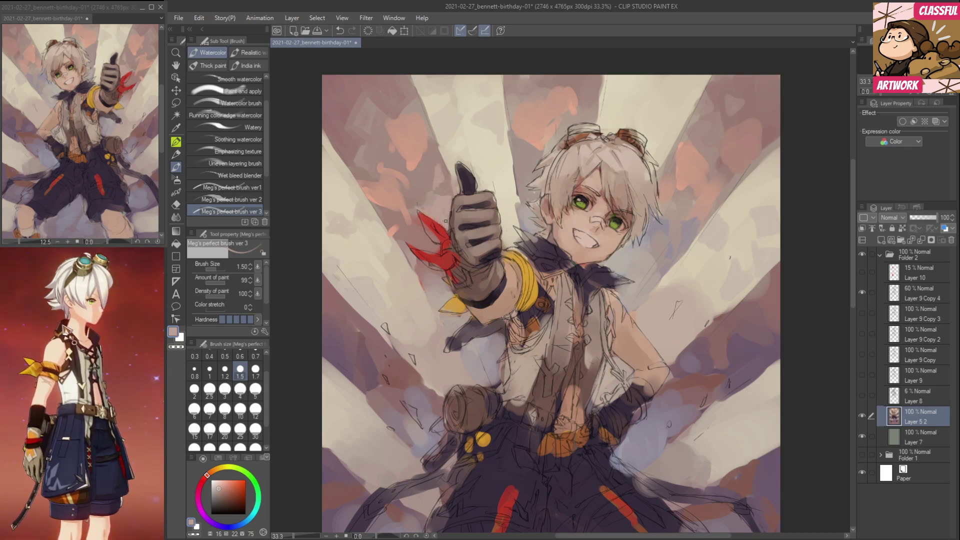
drag(445, 220, 455, 237)
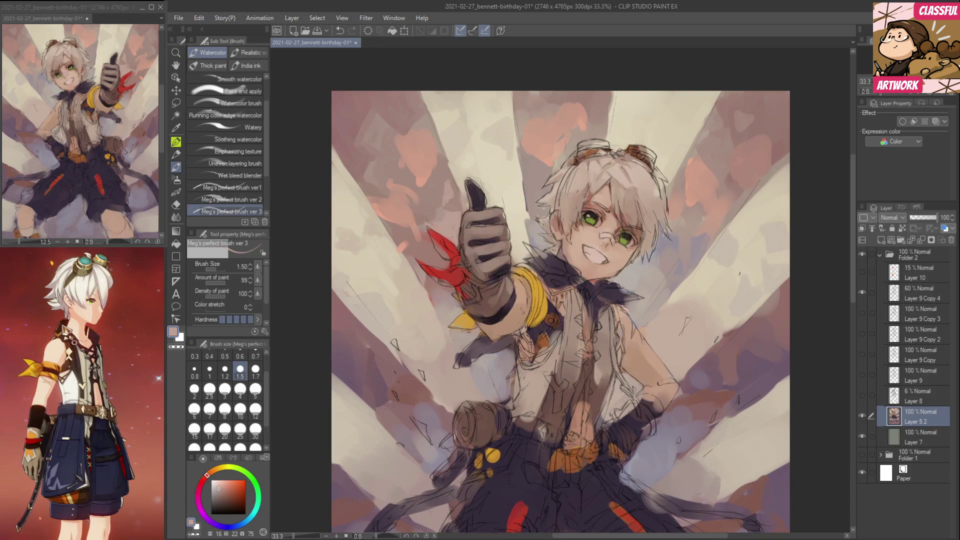
Blend mauve and salmon patches in the background ray beside the raised thumb using brush size 4.
click(241, 394)
alt+click(410, 219)
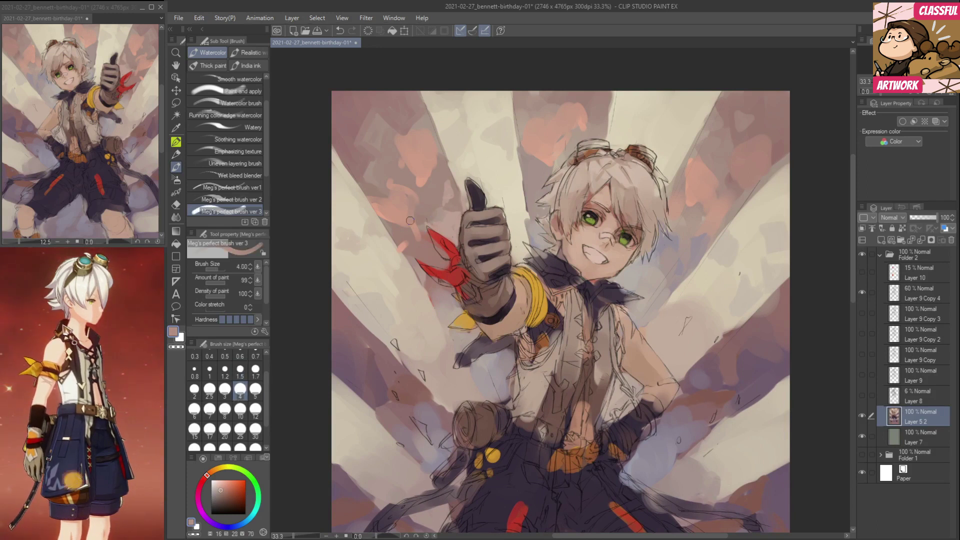
alt+click(393, 183)
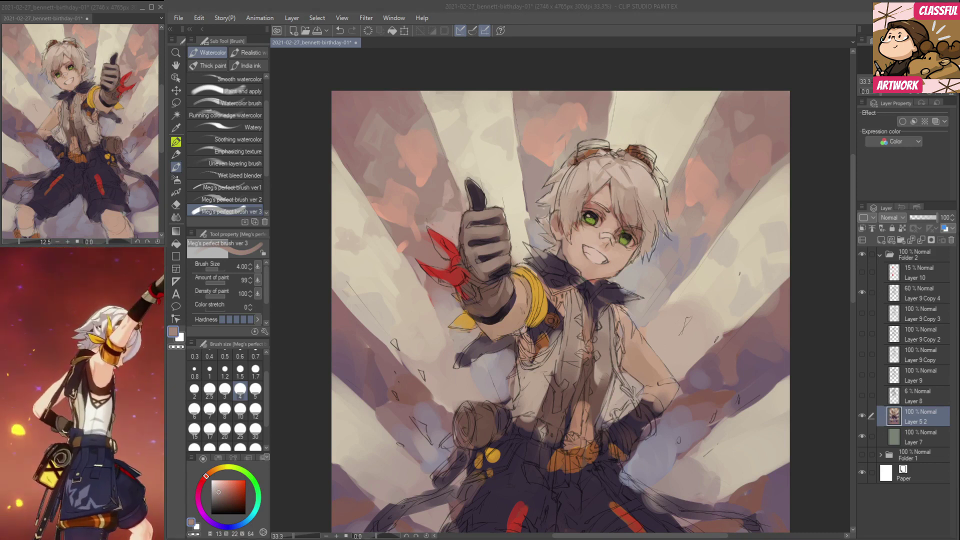
click(407, 178)
alt+click(404, 183)
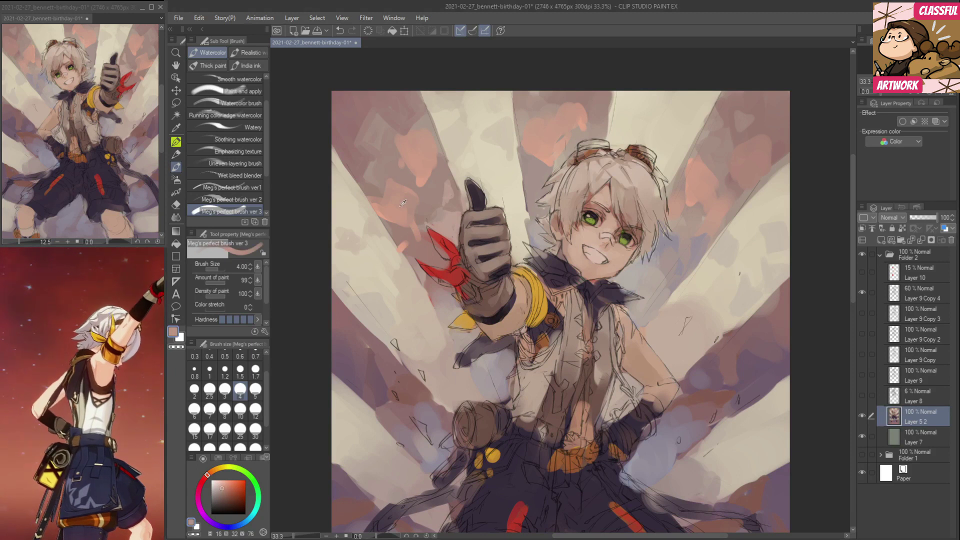
alt+click(399, 192)
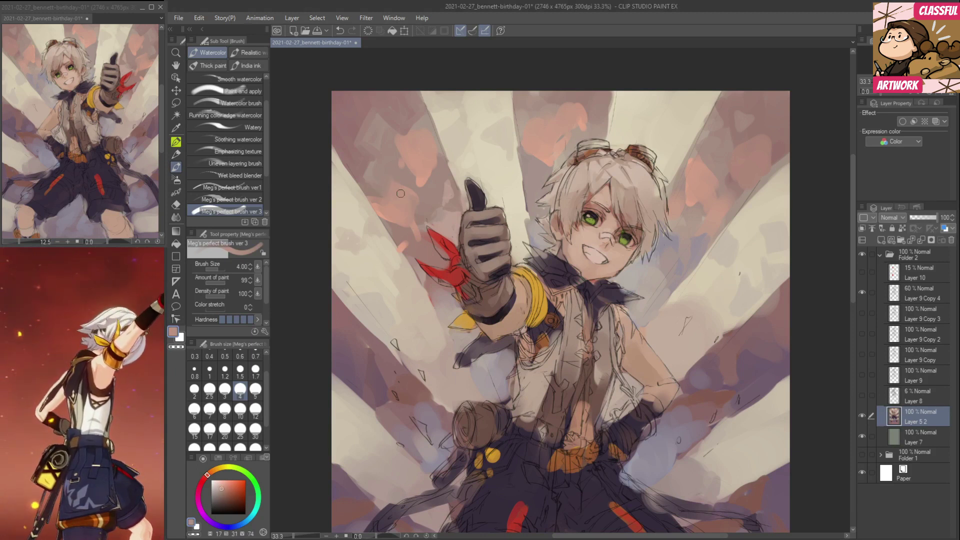
drag(420, 181, 410, 182)
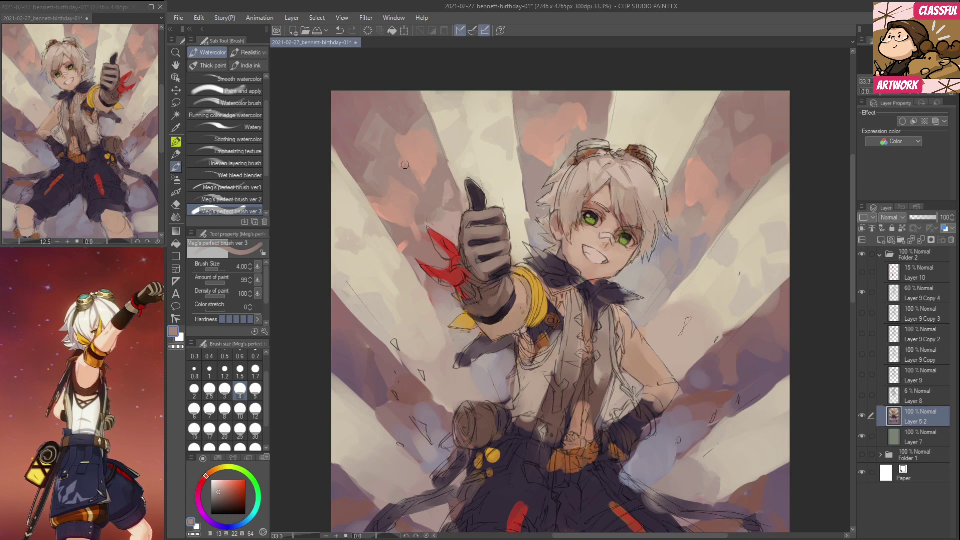
alt+click(442, 169)
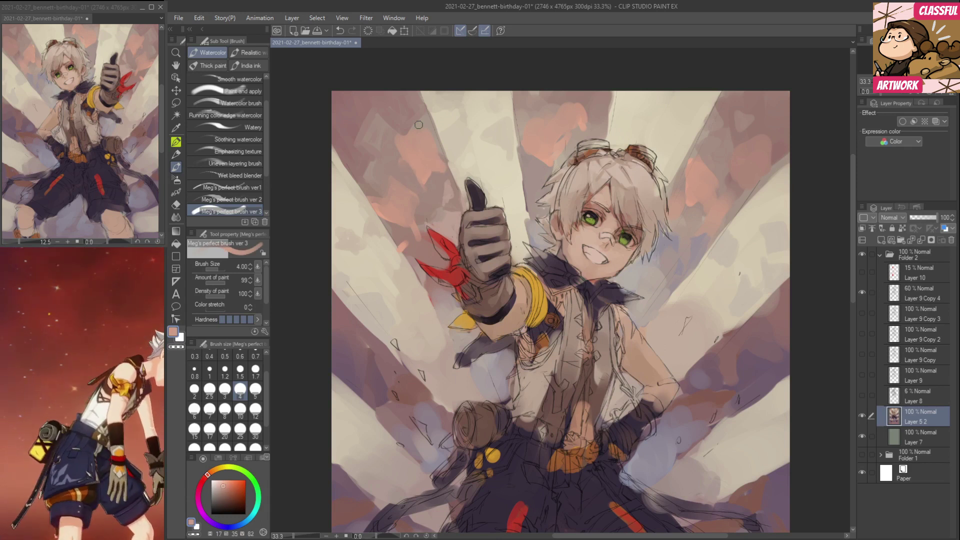
alt+click(406, 104)
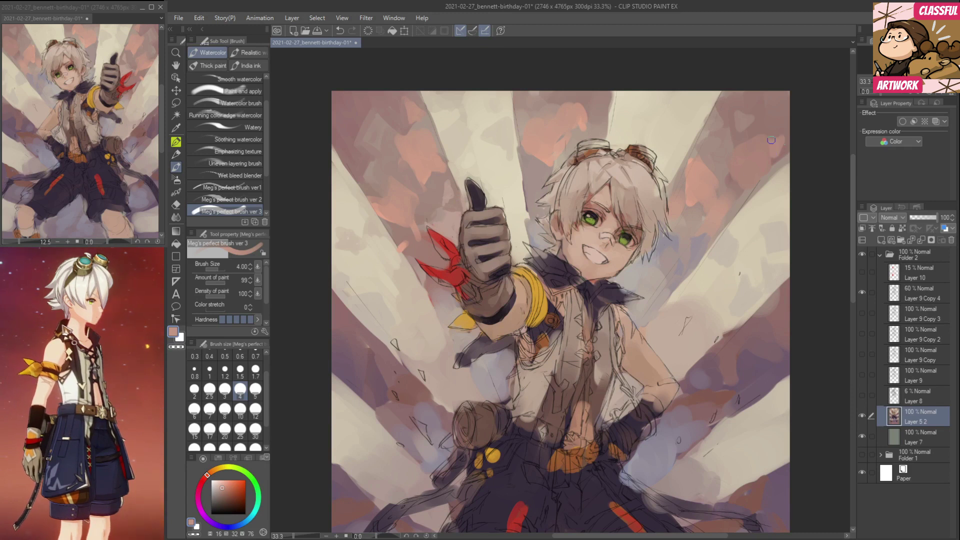
Rework the mauve ray in the upper corner on the hip-arm side with sampled purple and salmon tones.
alt+click(785, 132)
alt+click(777, 143)
drag(760, 99, 766, 108)
alt+click(777, 110)
alt+click(771, 100)
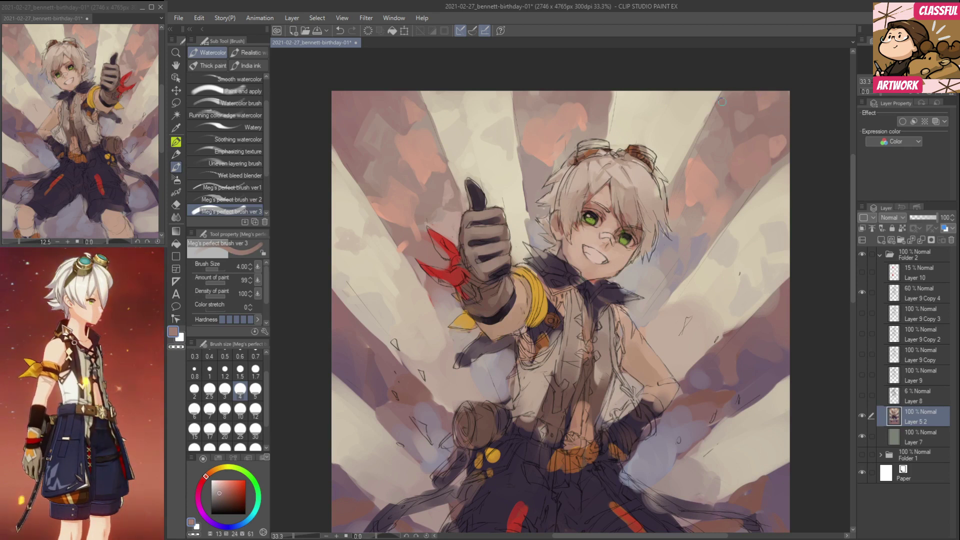
Refine the ray edges above the goggles and between the glove and hair with sampled beige and mauve tones.
alt+click(707, 114)
alt+click(612, 111)
alt+click(621, 103)
drag(620, 84, 611, 139)
alt+click(608, 99)
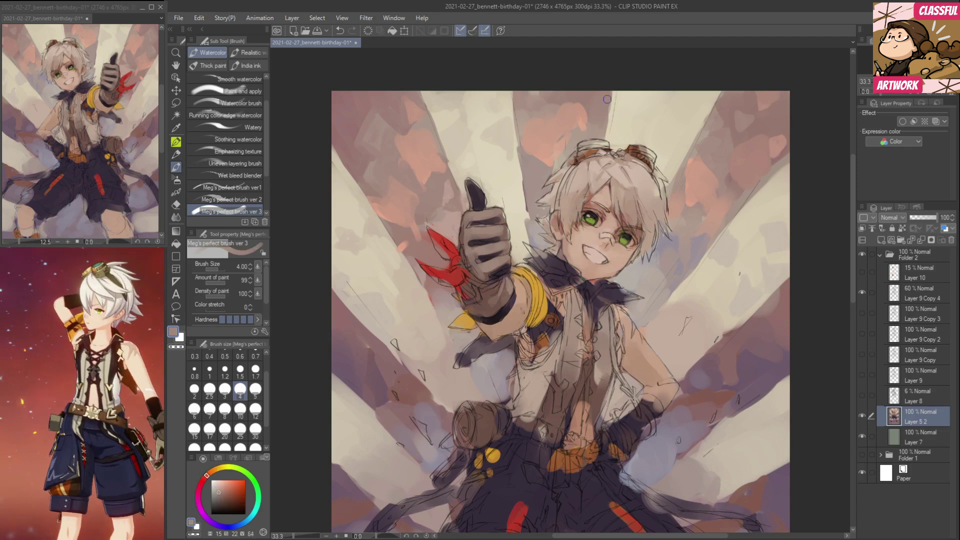
alt+click(526, 174)
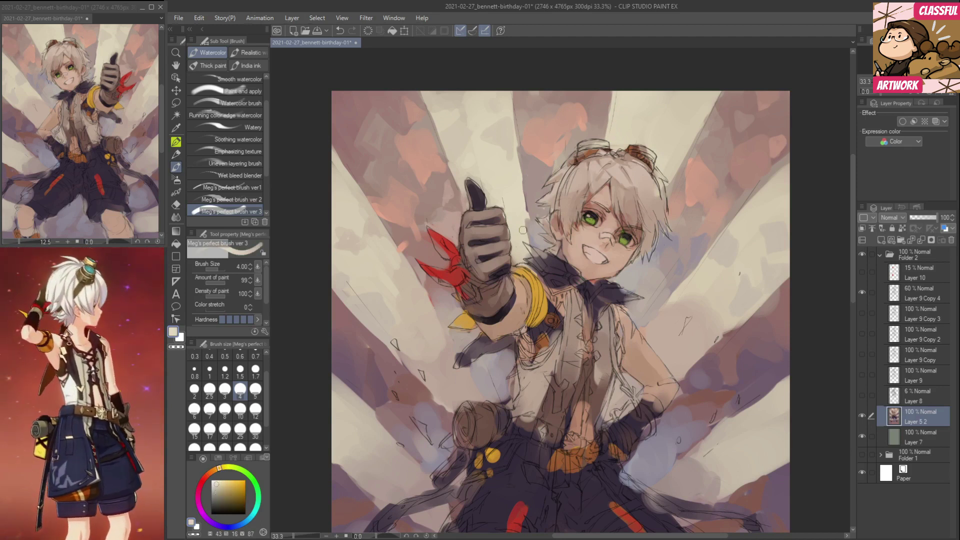
Repaint the spiky collar beside the raised arm with sampled muted purple tones and clean its edge with brush size 1.5.
alt+click(549, 256)
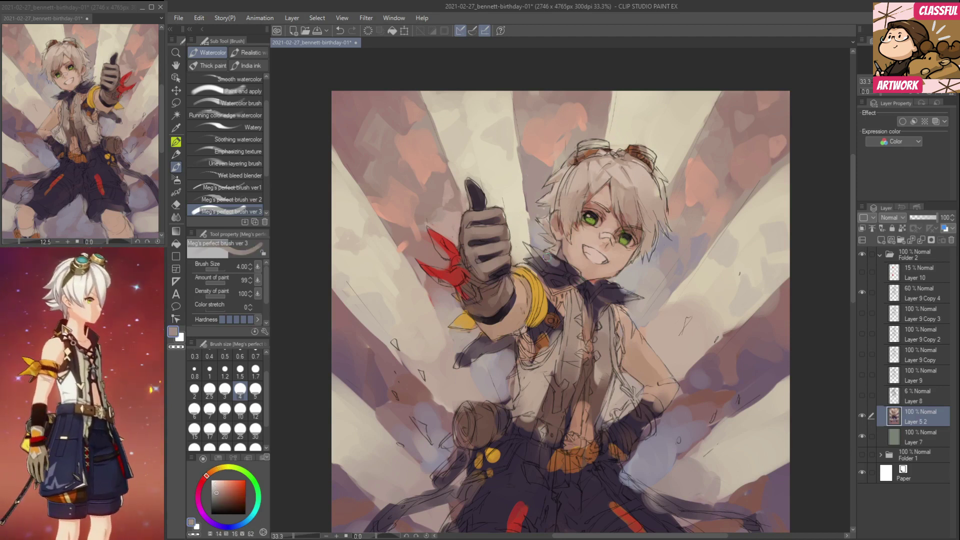
alt+click(550, 405)
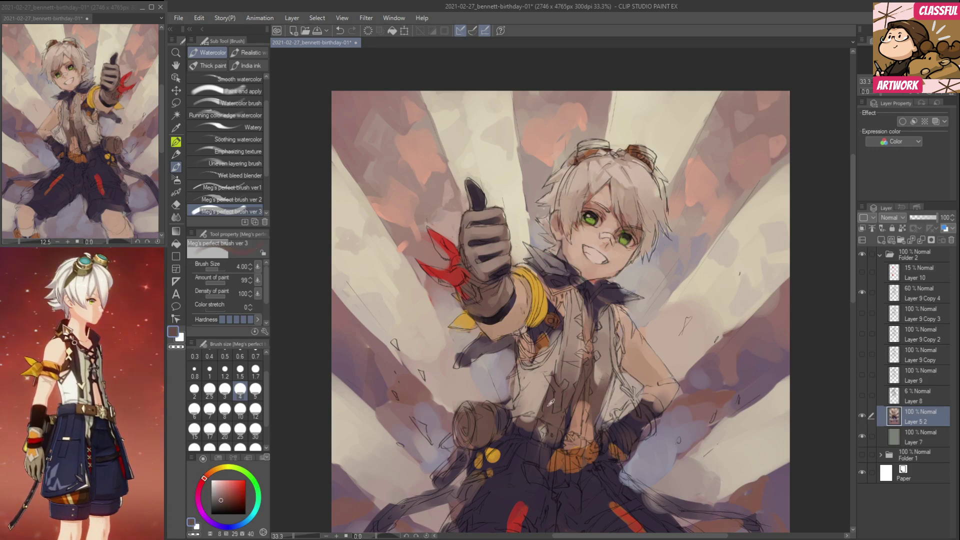
key(bracketleft)
key(bracketleft)
key(bracketleft)
key(bracketleft)
key(bracketleft)
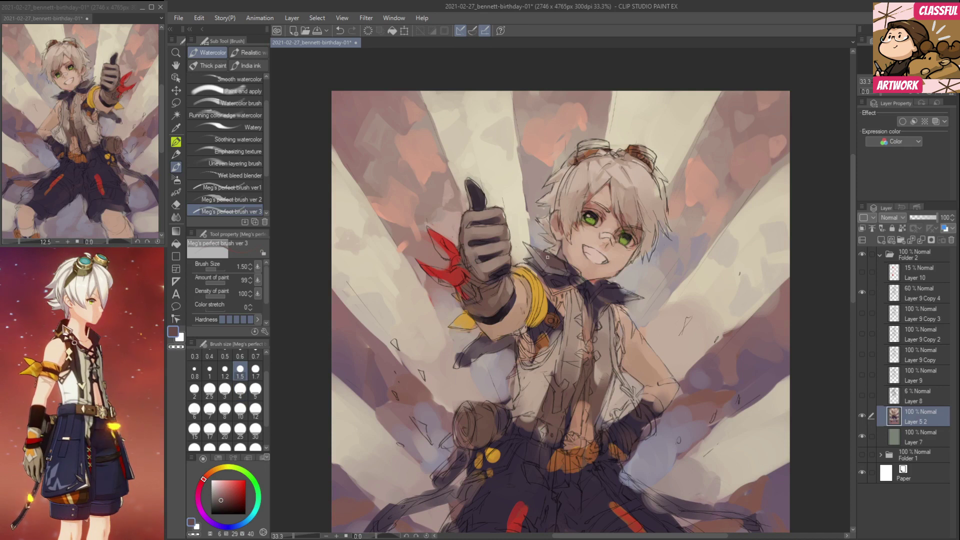
alt+click(523, 249)
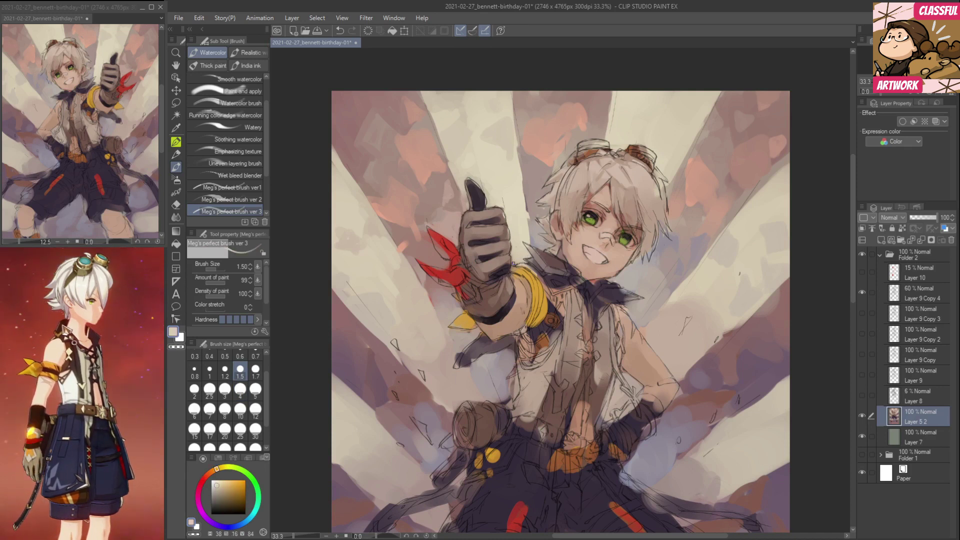
Refine the shading of the raised glove's fingers and palm edge with sampled brown and dark purple tones at brush size 1.5.
alt+click(506, 230)
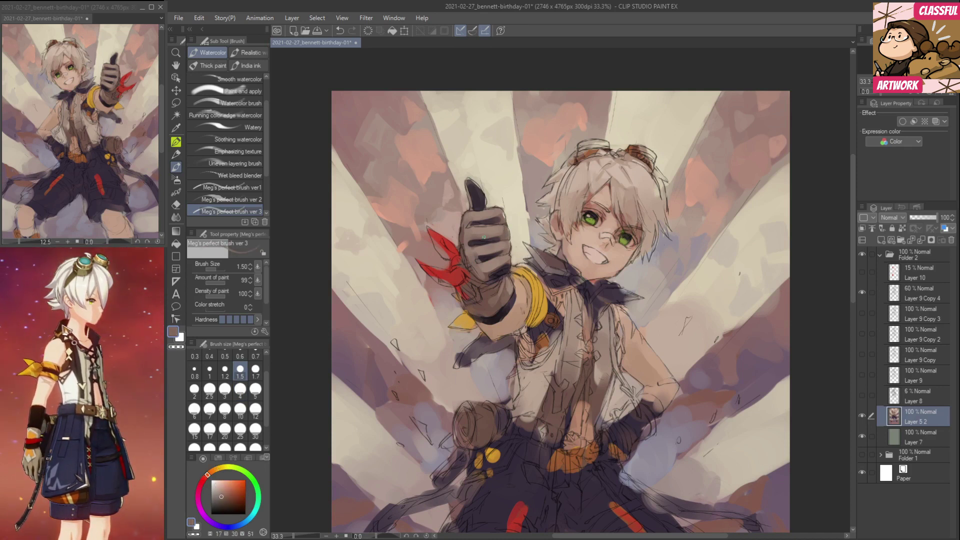
alt+click(483, 221)
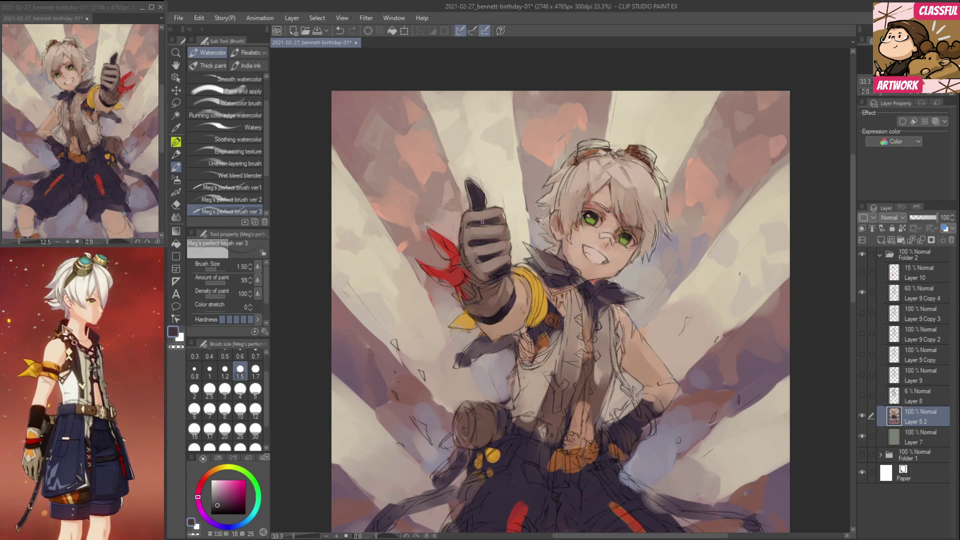
drag(485, 223, 487, 224)
alt+click(506, 215)
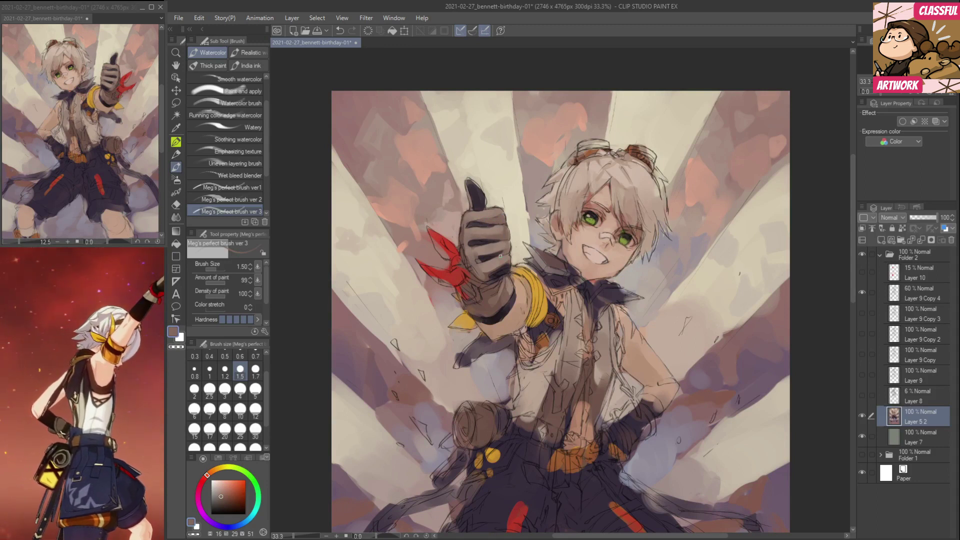
alt+click(476, 262)
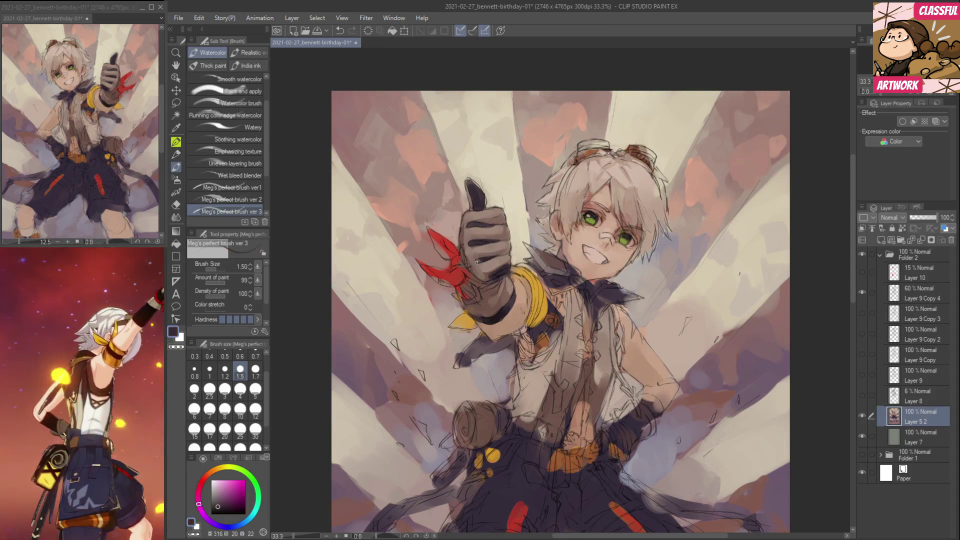
alt+click(503, 265)
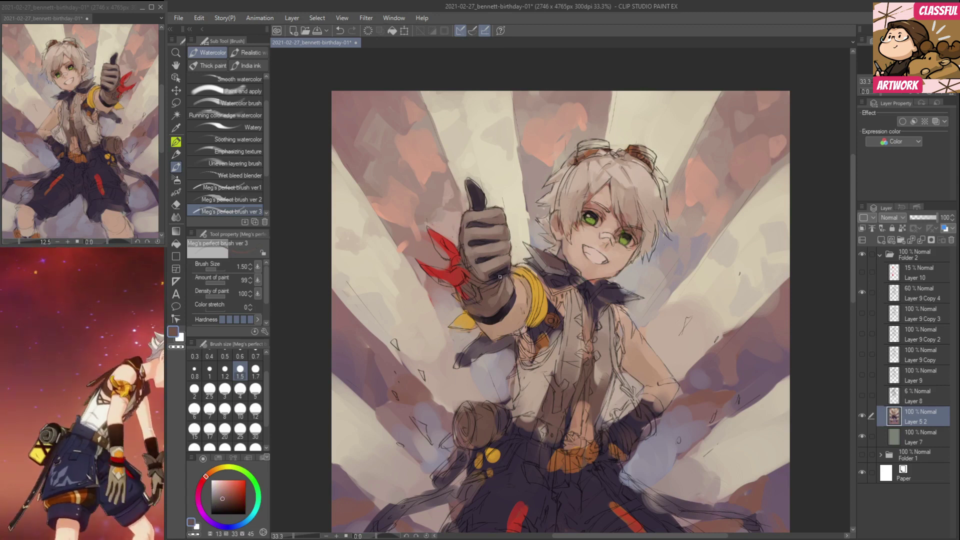
alt+click(490, 274)
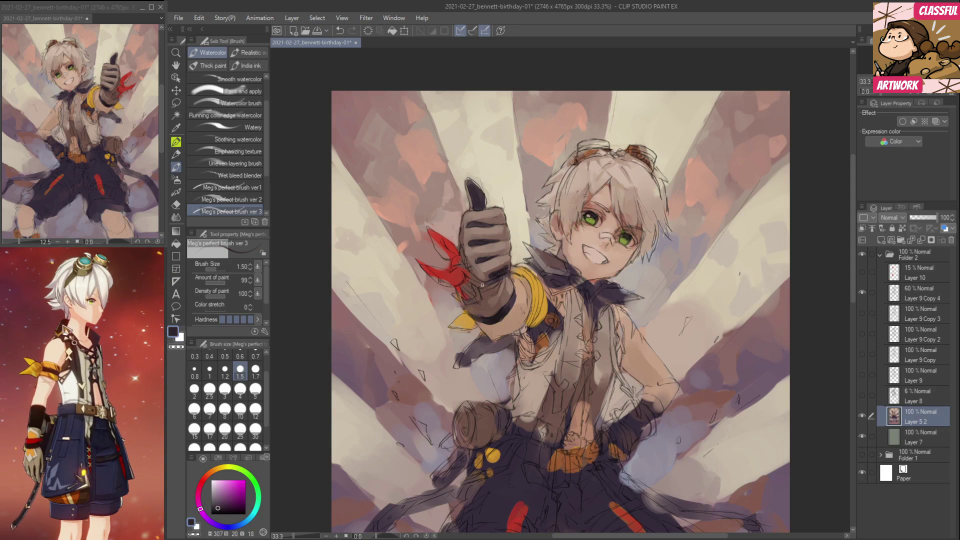
drag(470, 281, 479, 286)
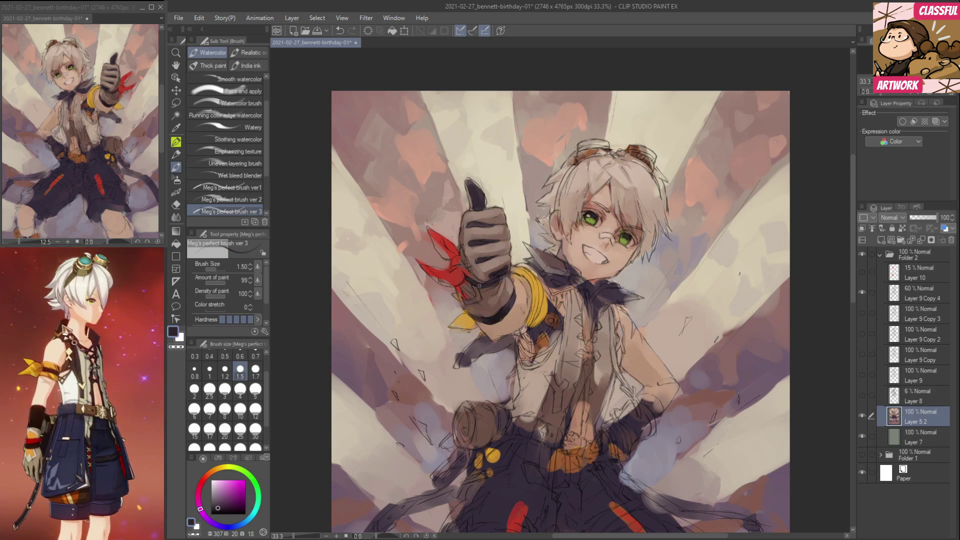
Repaint the red ribbon at the glove's wrist with sampled red and add darker red shadows around its knot and folds.
alt+click(460, 269)
drag(482, 281, 492, 283)
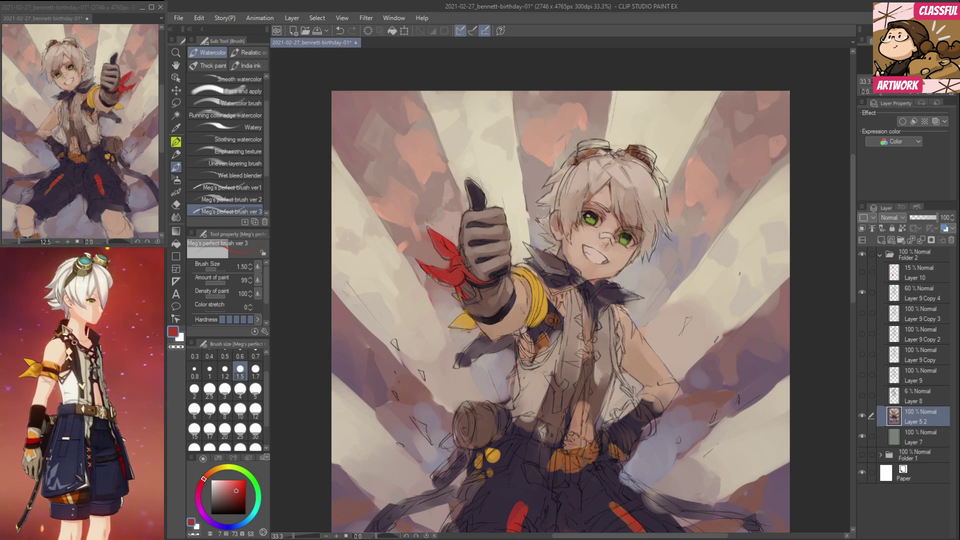
alt+click(428, 252)
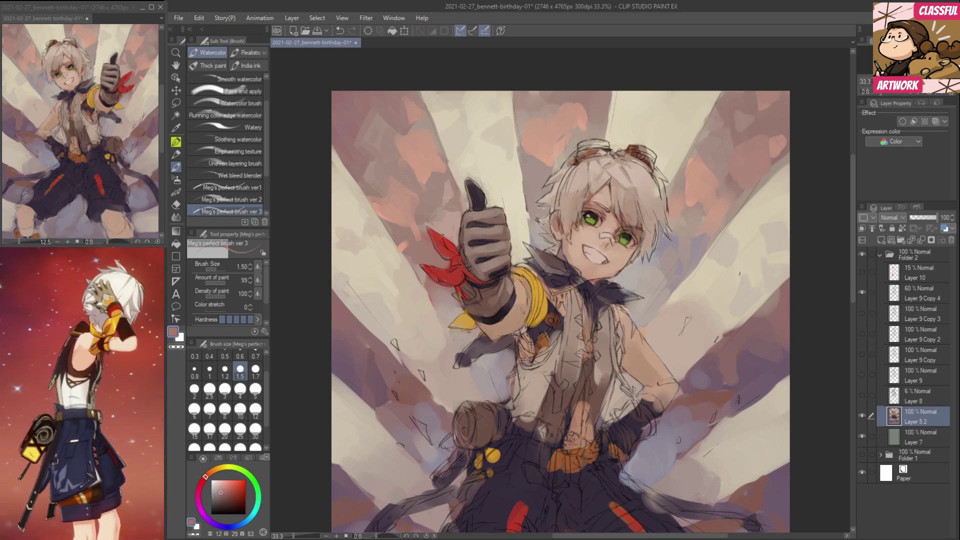
drag(488, 288, 492, 304)
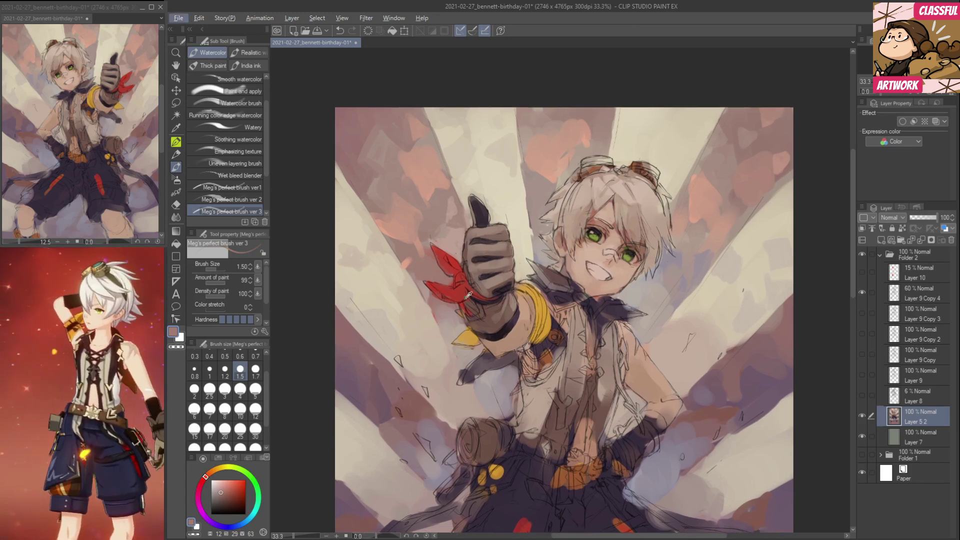
alt+click(464, 291)
drag(239, 495, 235, 501)
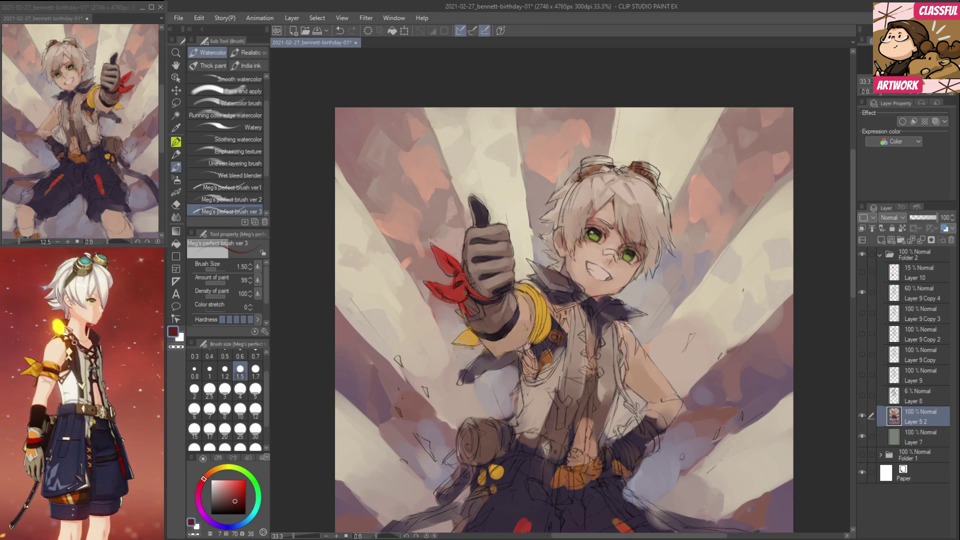
alt+click(457, 289)
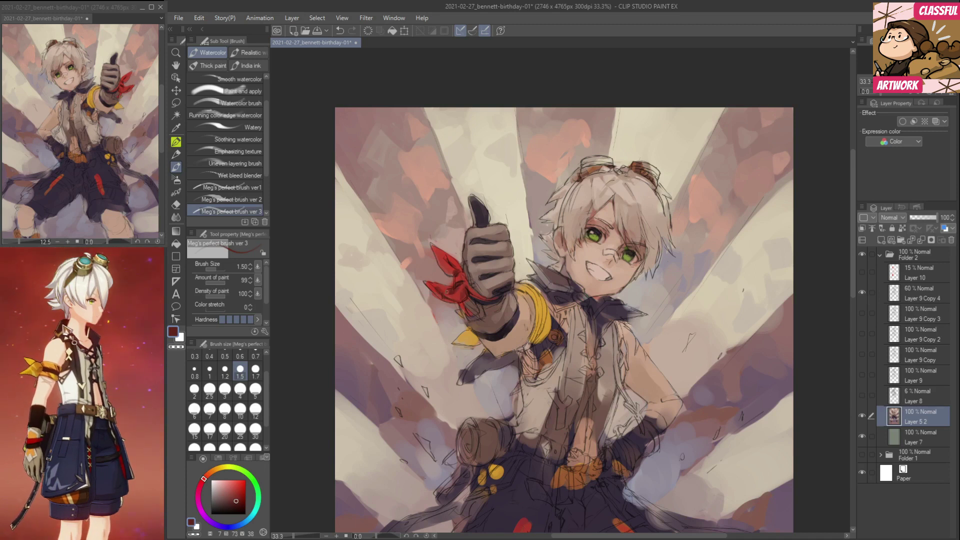
alt+click(451, 284)
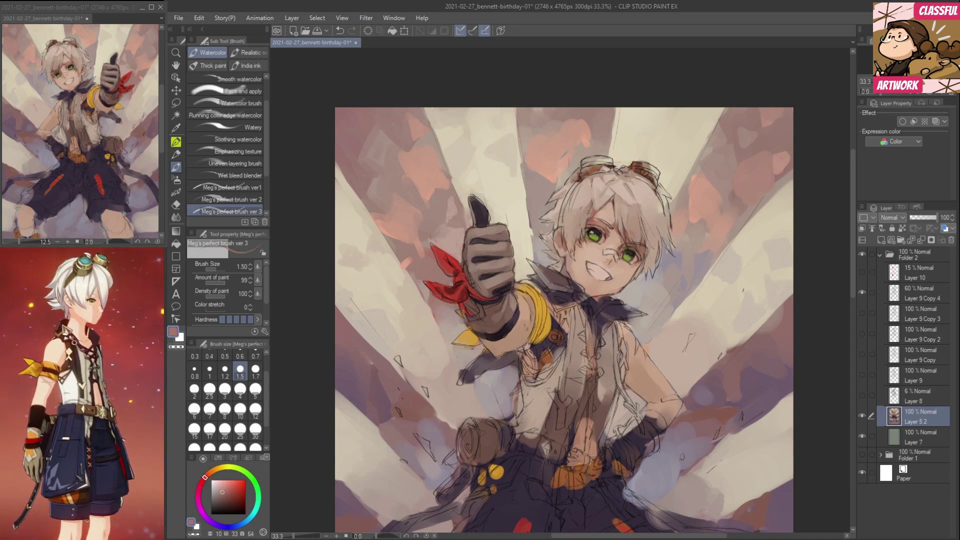
Clean up the mauve ray between the red ribbon tip and the raised thumb with sampled salmon and mauve tones.
alt+click(415, 252)
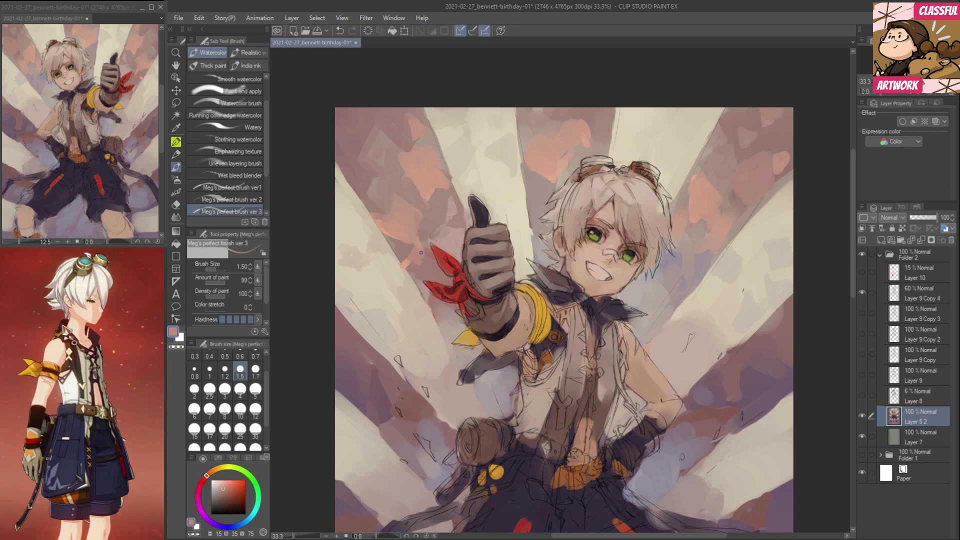
alt+click(427, 239)
alt+click(428, 239)
alt+click(446, 230)
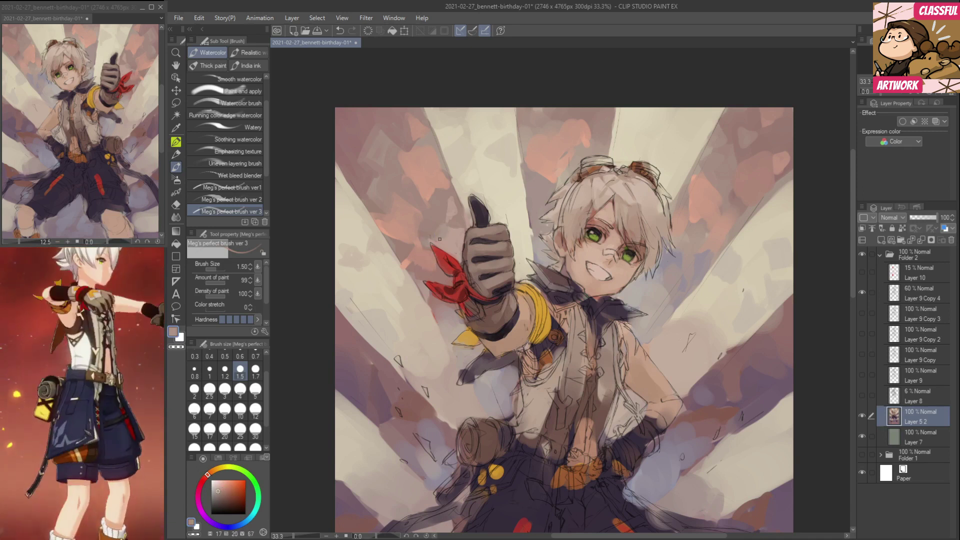
alt+click(453, 228)
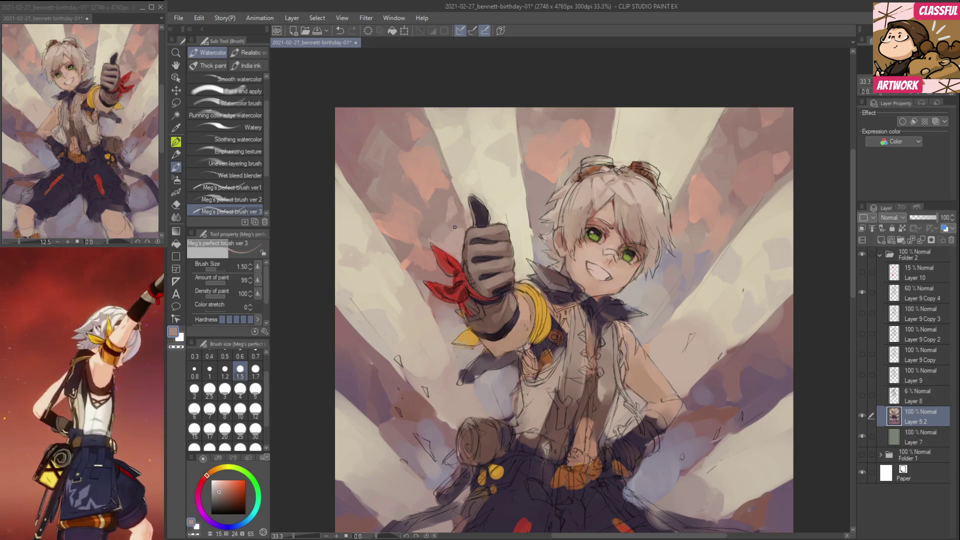
alt+click(437, 187)
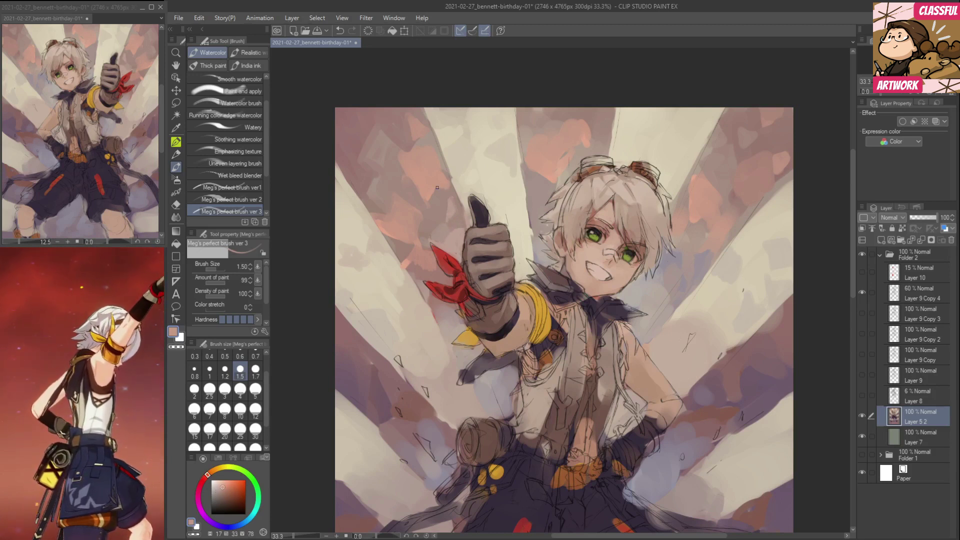
alt+click(450, 185)
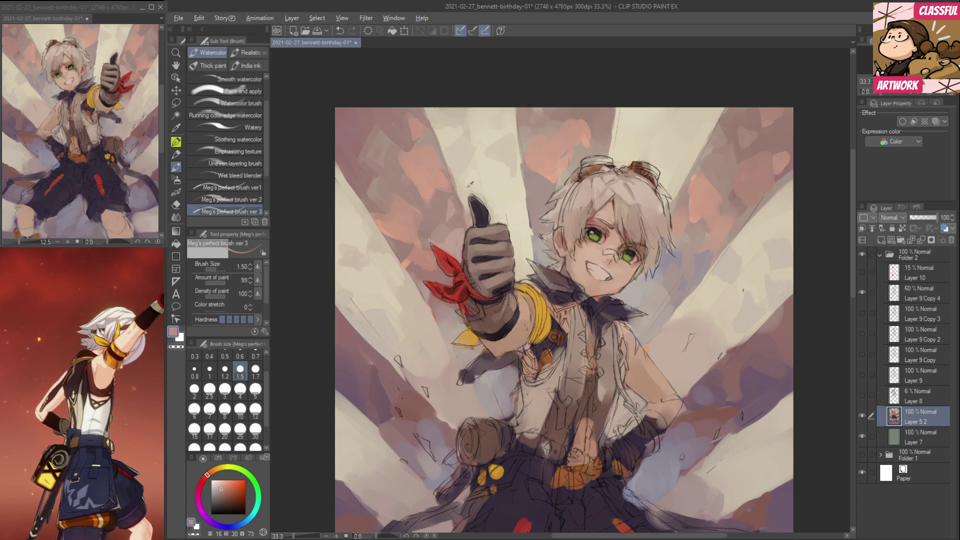
alt+click(454, 184)
alt+click(468, 216)
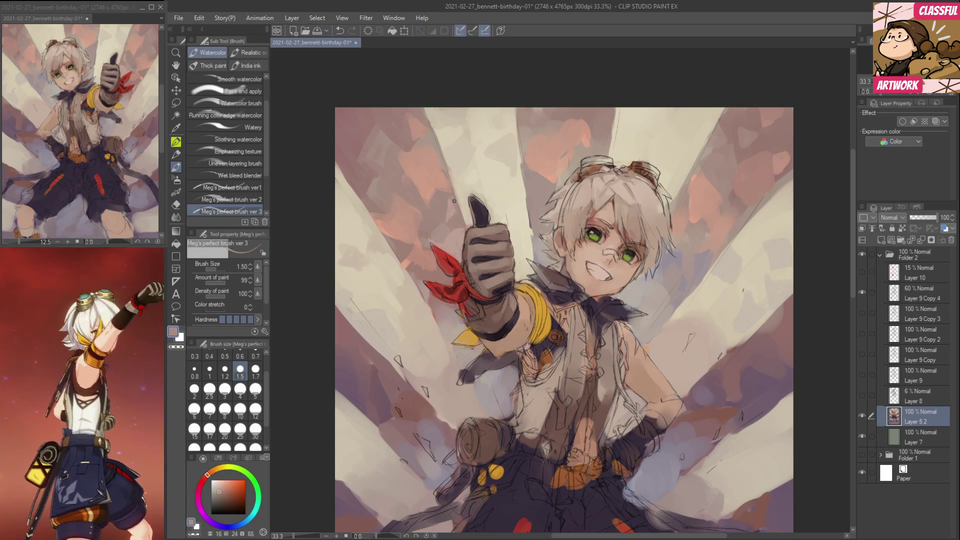
Refine the pale ray behind the raised thumb and its borders toward the hair with sampled beige and greyish mauve tones.
alt+click(453, 160)
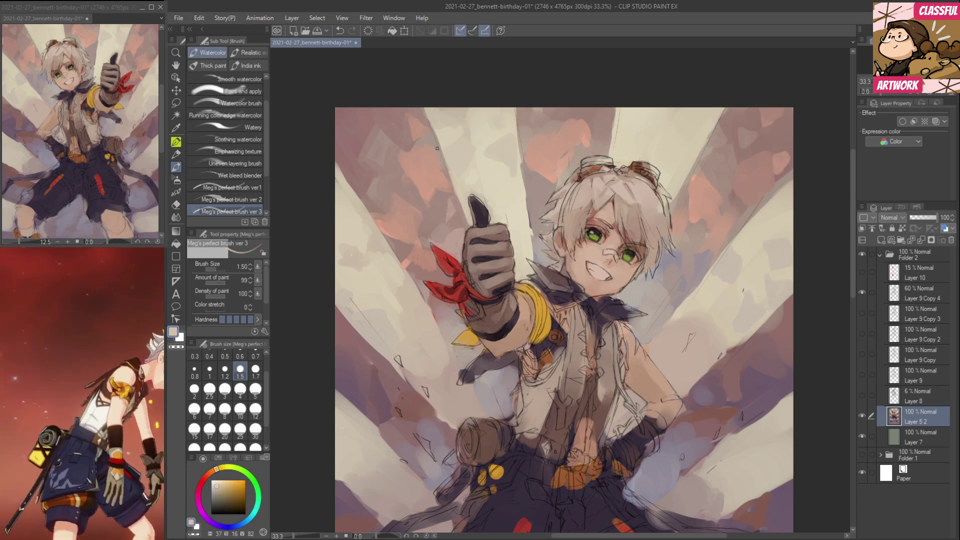
alt+click(449, 193)
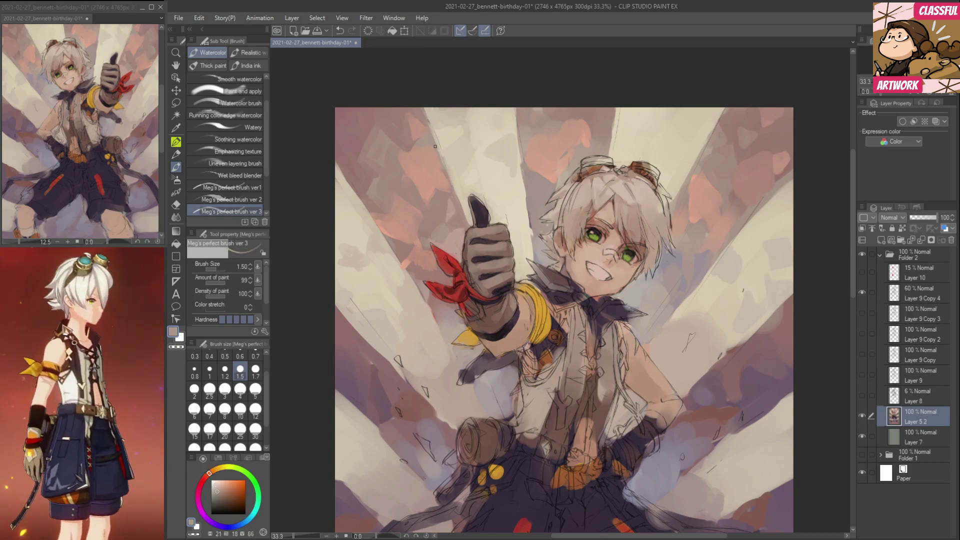
mouse_move(541, 192)
mouse_down()
mouse_move(546, 179)
mouse_move(542, 190)
mouse_up()
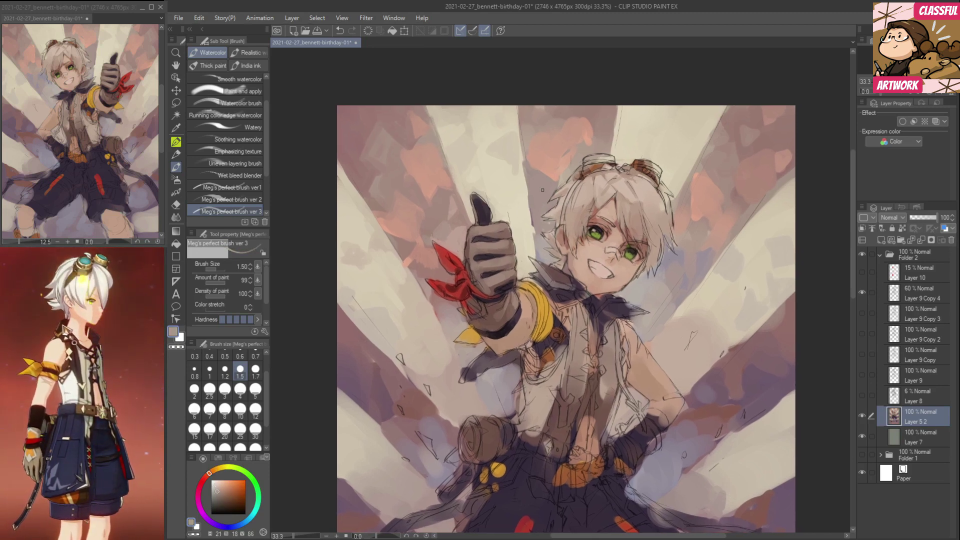
alt+click(538, 233)
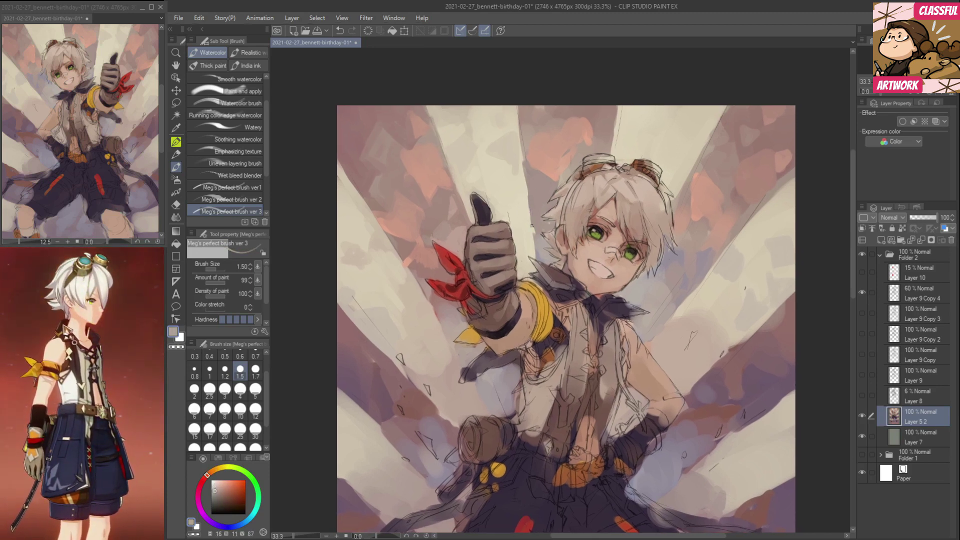
alt+click(526, 180)
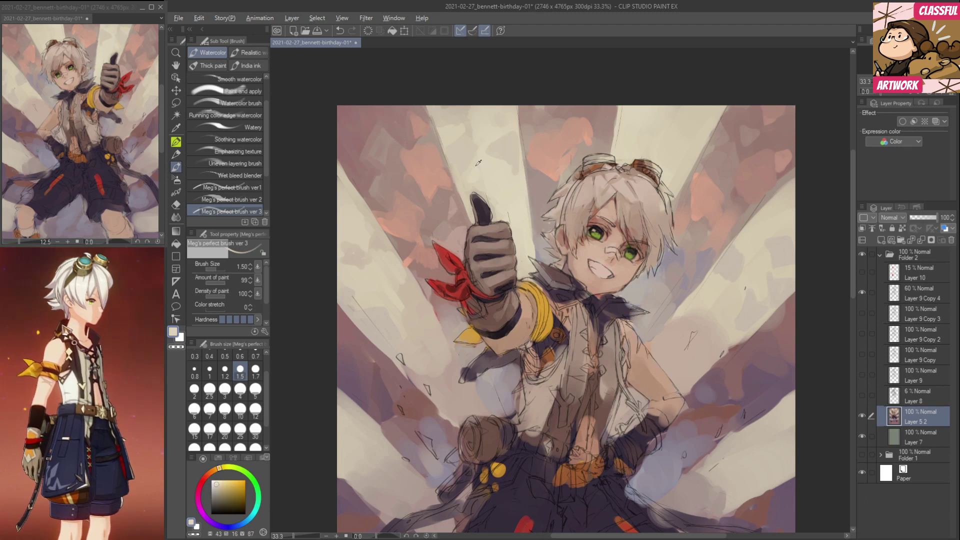
alt+click(511, 161)
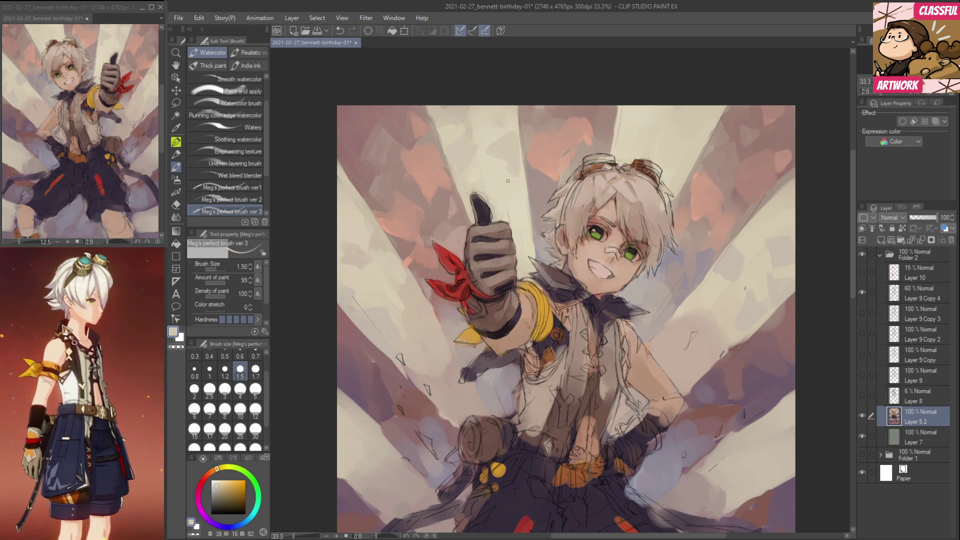
Touch up the pale background ray on the outer side of the red ribbon with sampled beige tones.
drag(378, 262, 404, 260)
alt+click(404, 249)
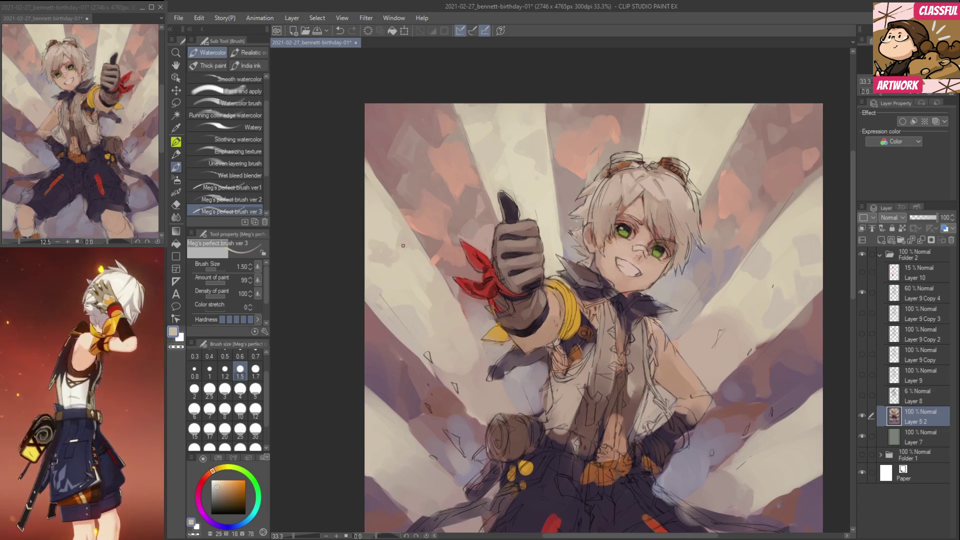
alt+click(390, 267)
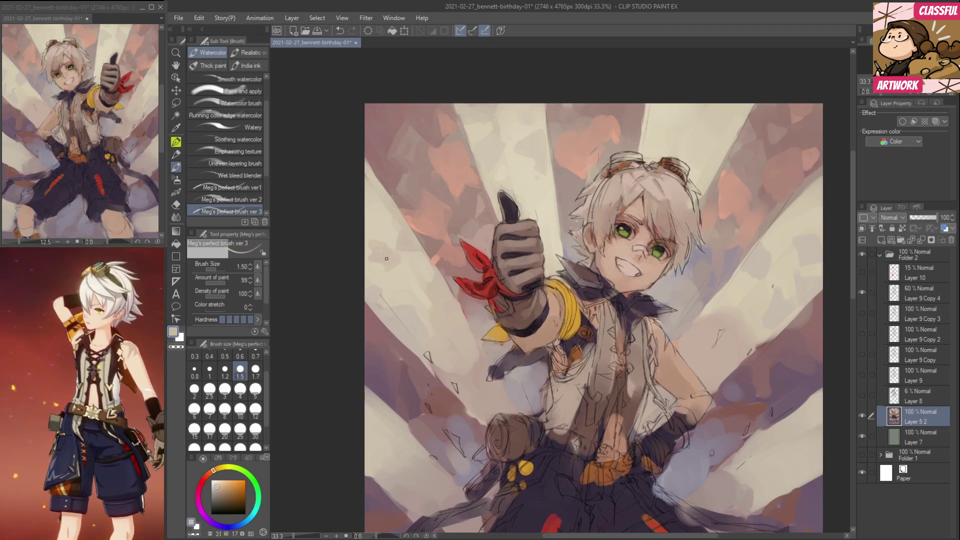
drag(373, 254, 356, 210)
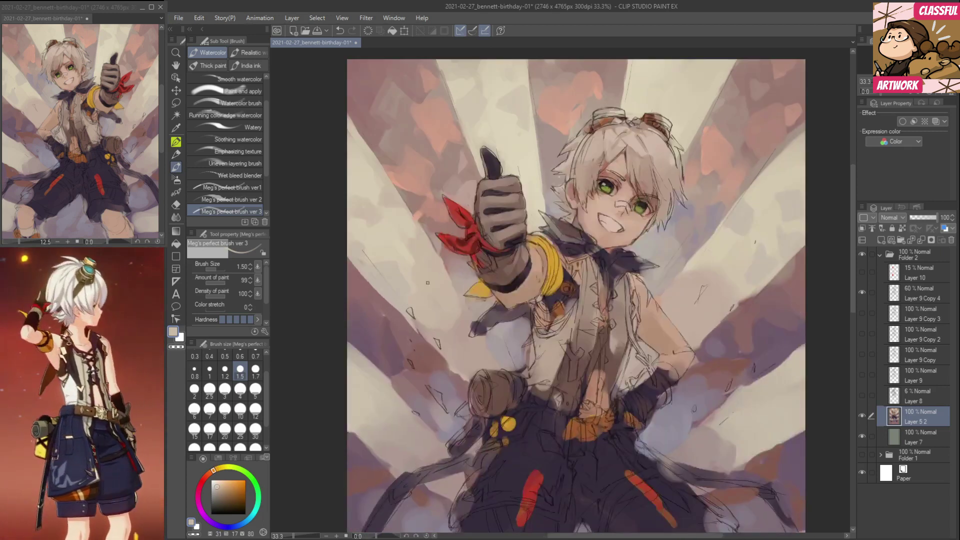